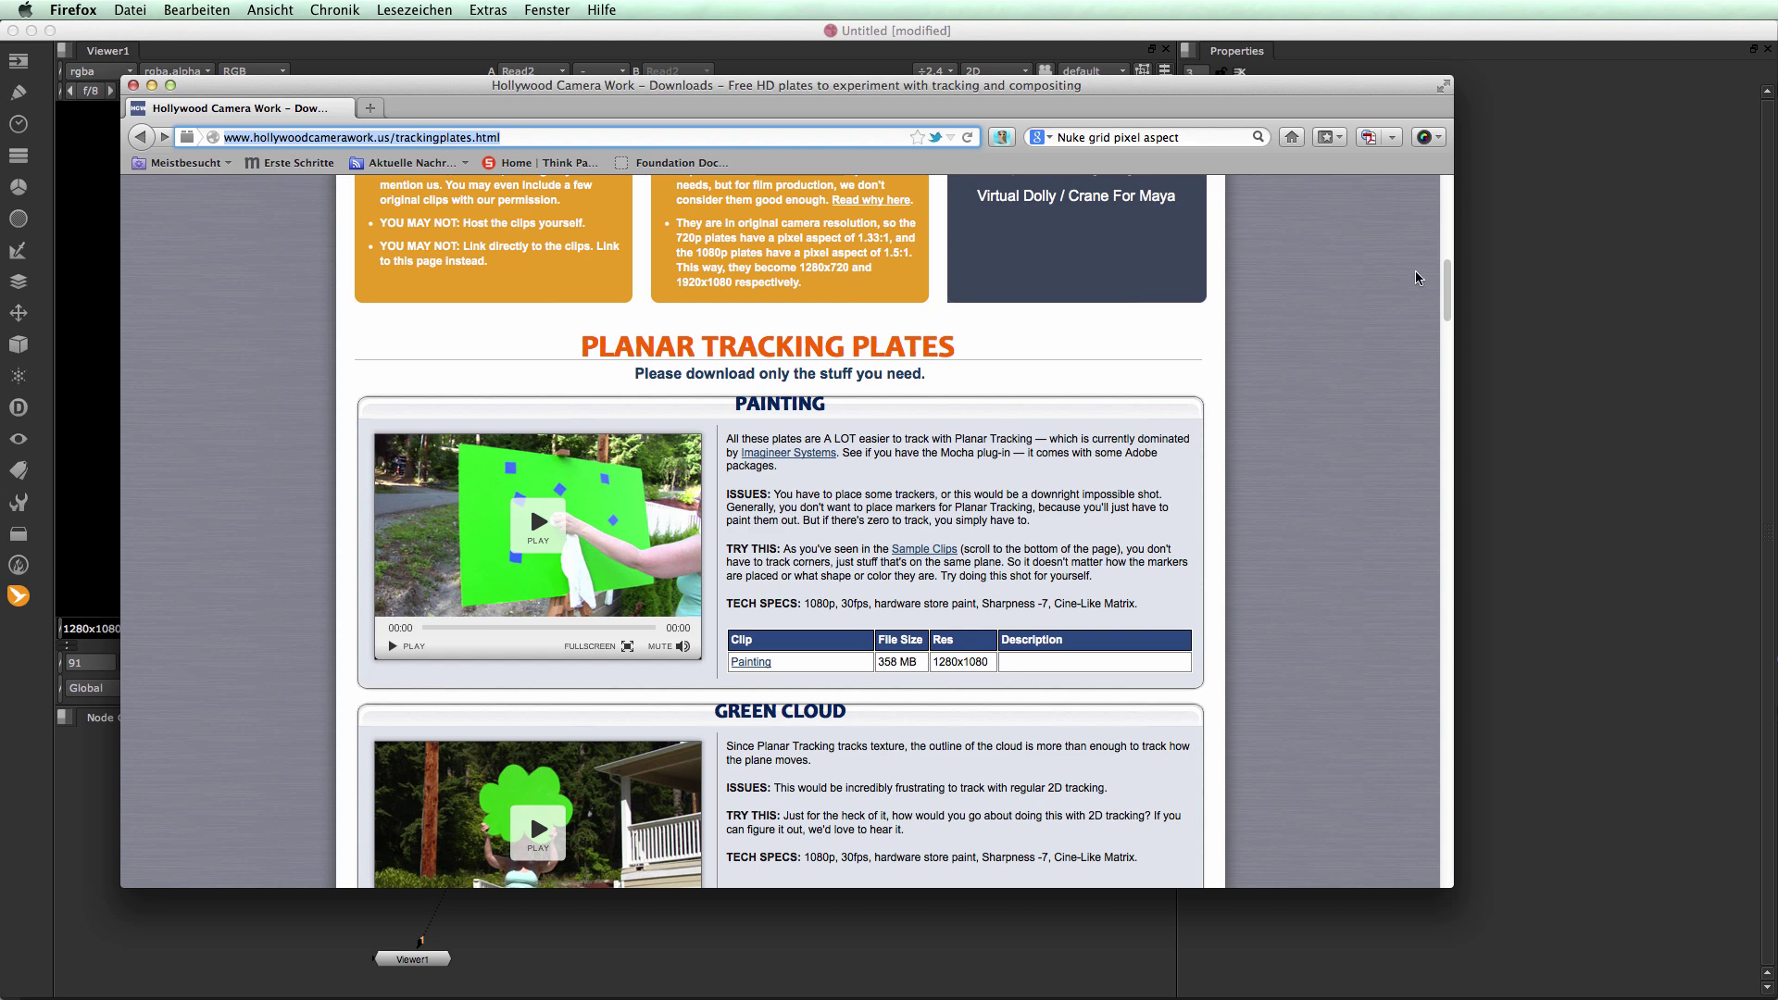
Look over the top of the tracking plates page, and switch to Nuke to display the Grid1 node in the viewer
drag(1448, 308, 1442, 196)
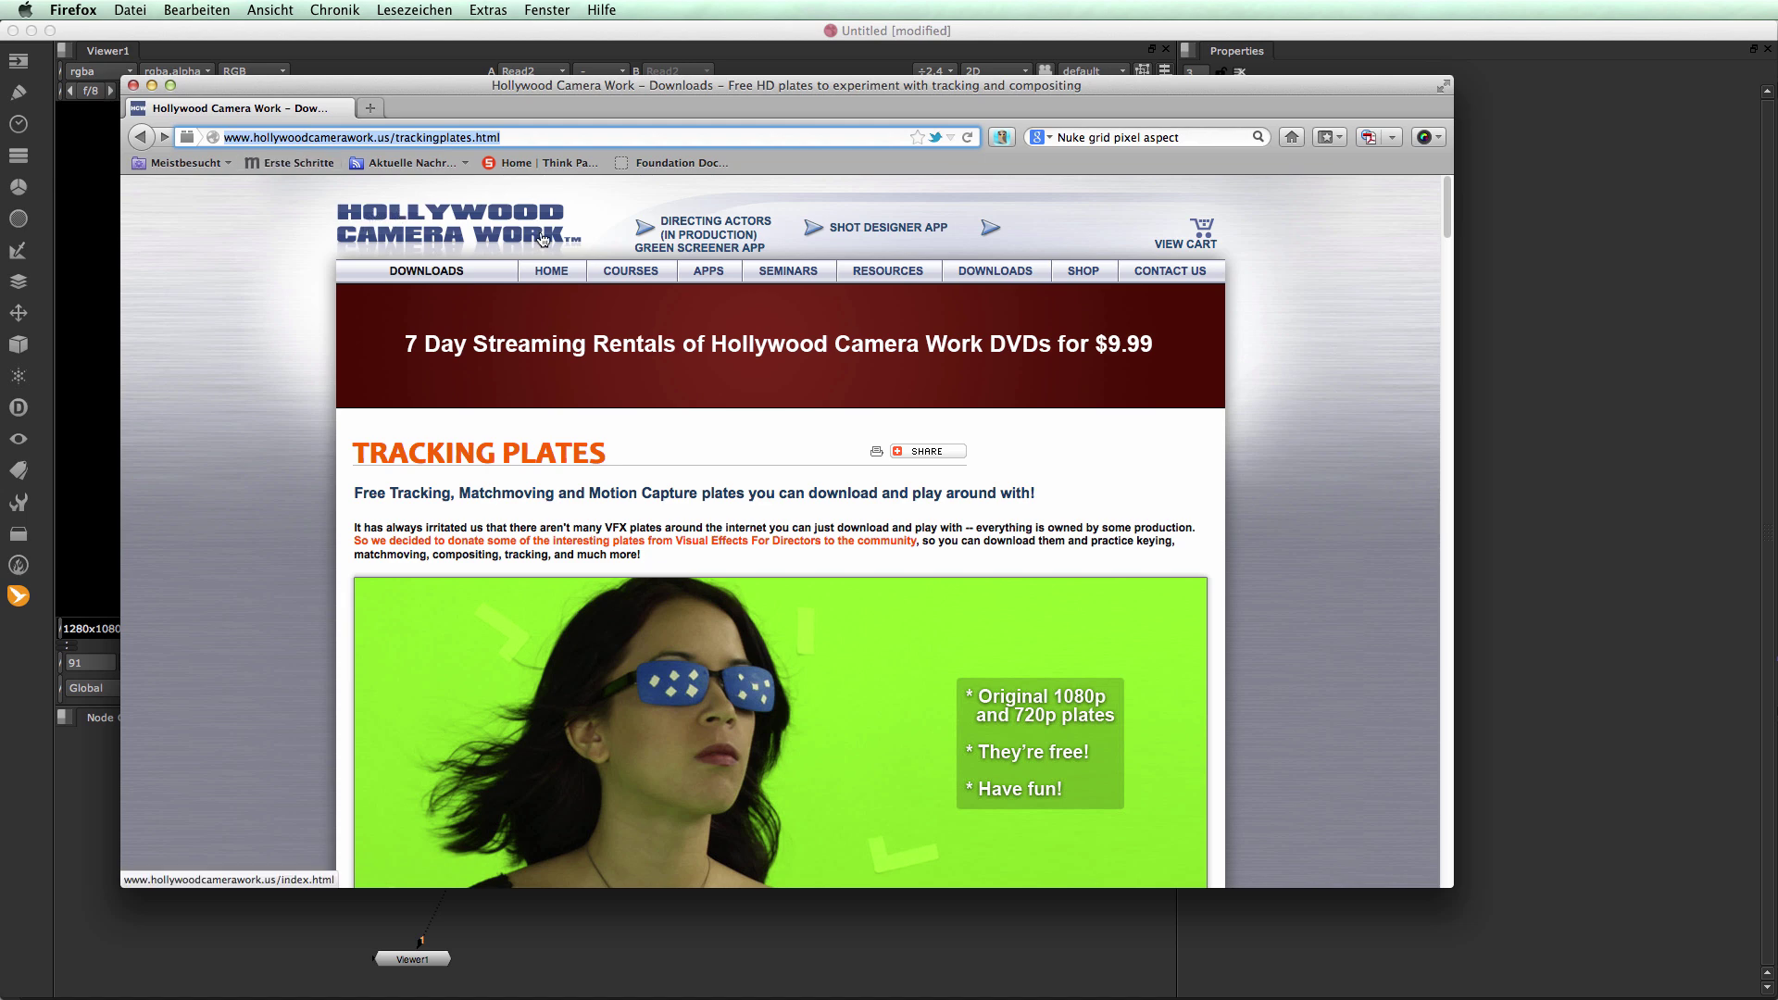
click(1524, 355)
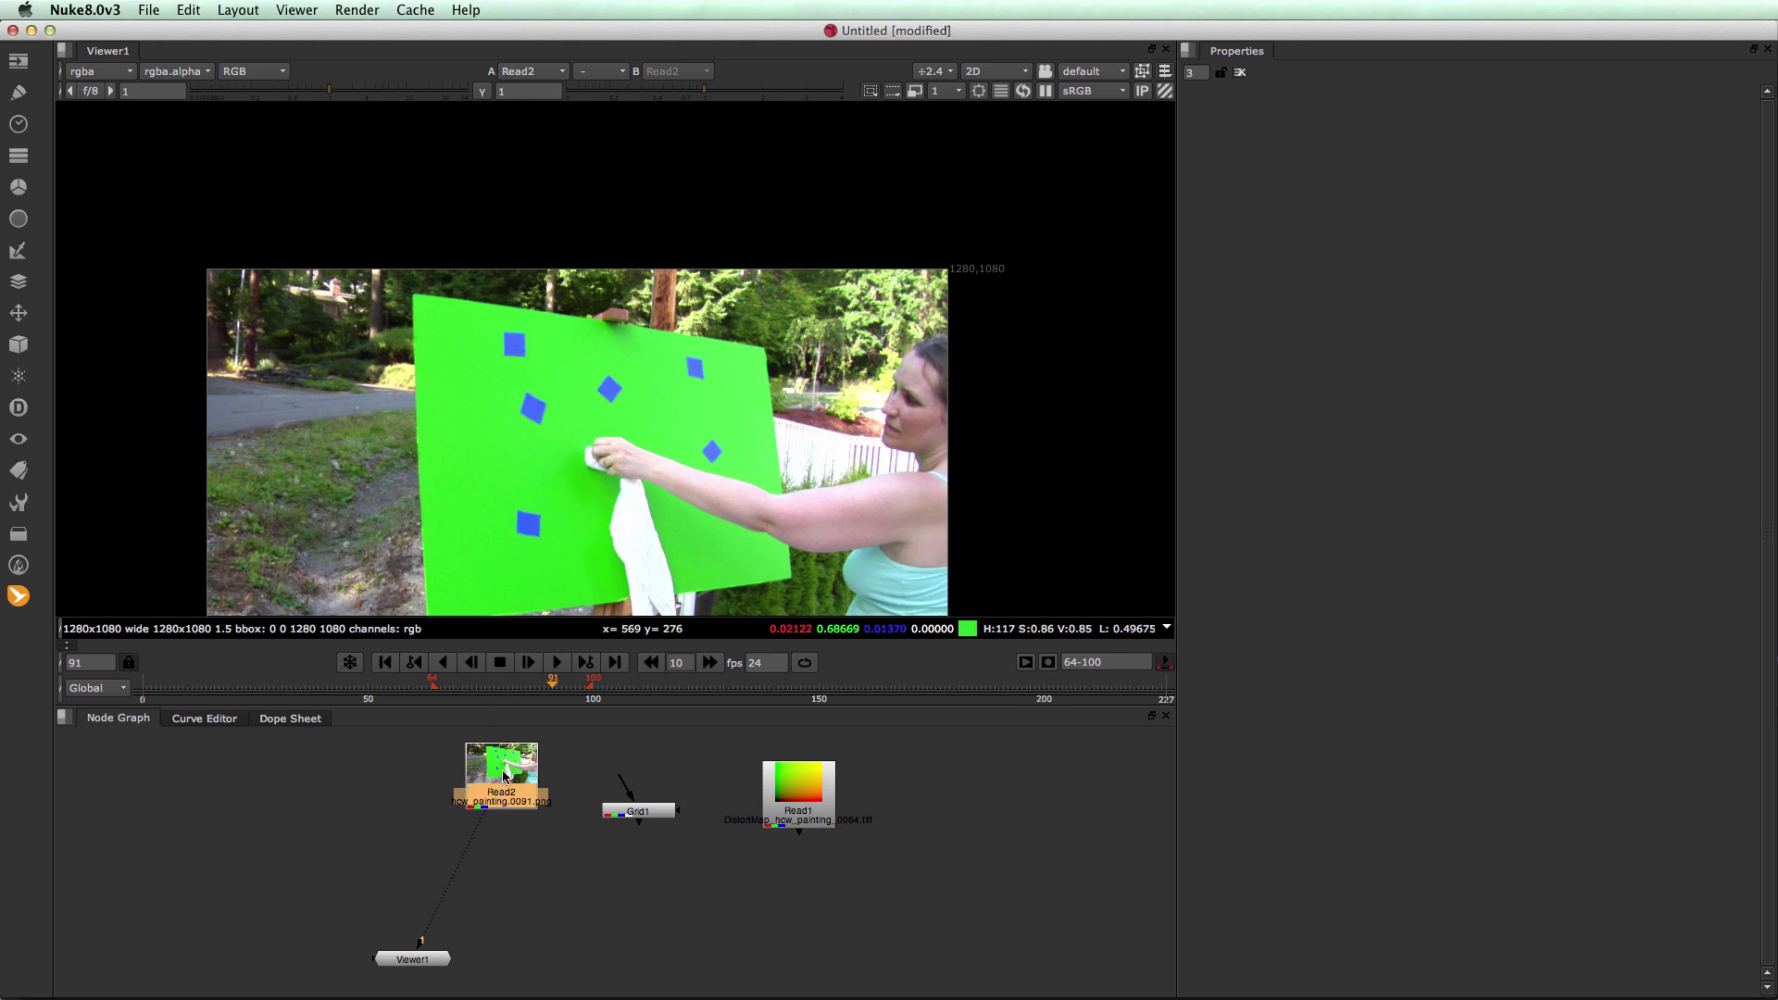
drag(653, 819, 650, 796)
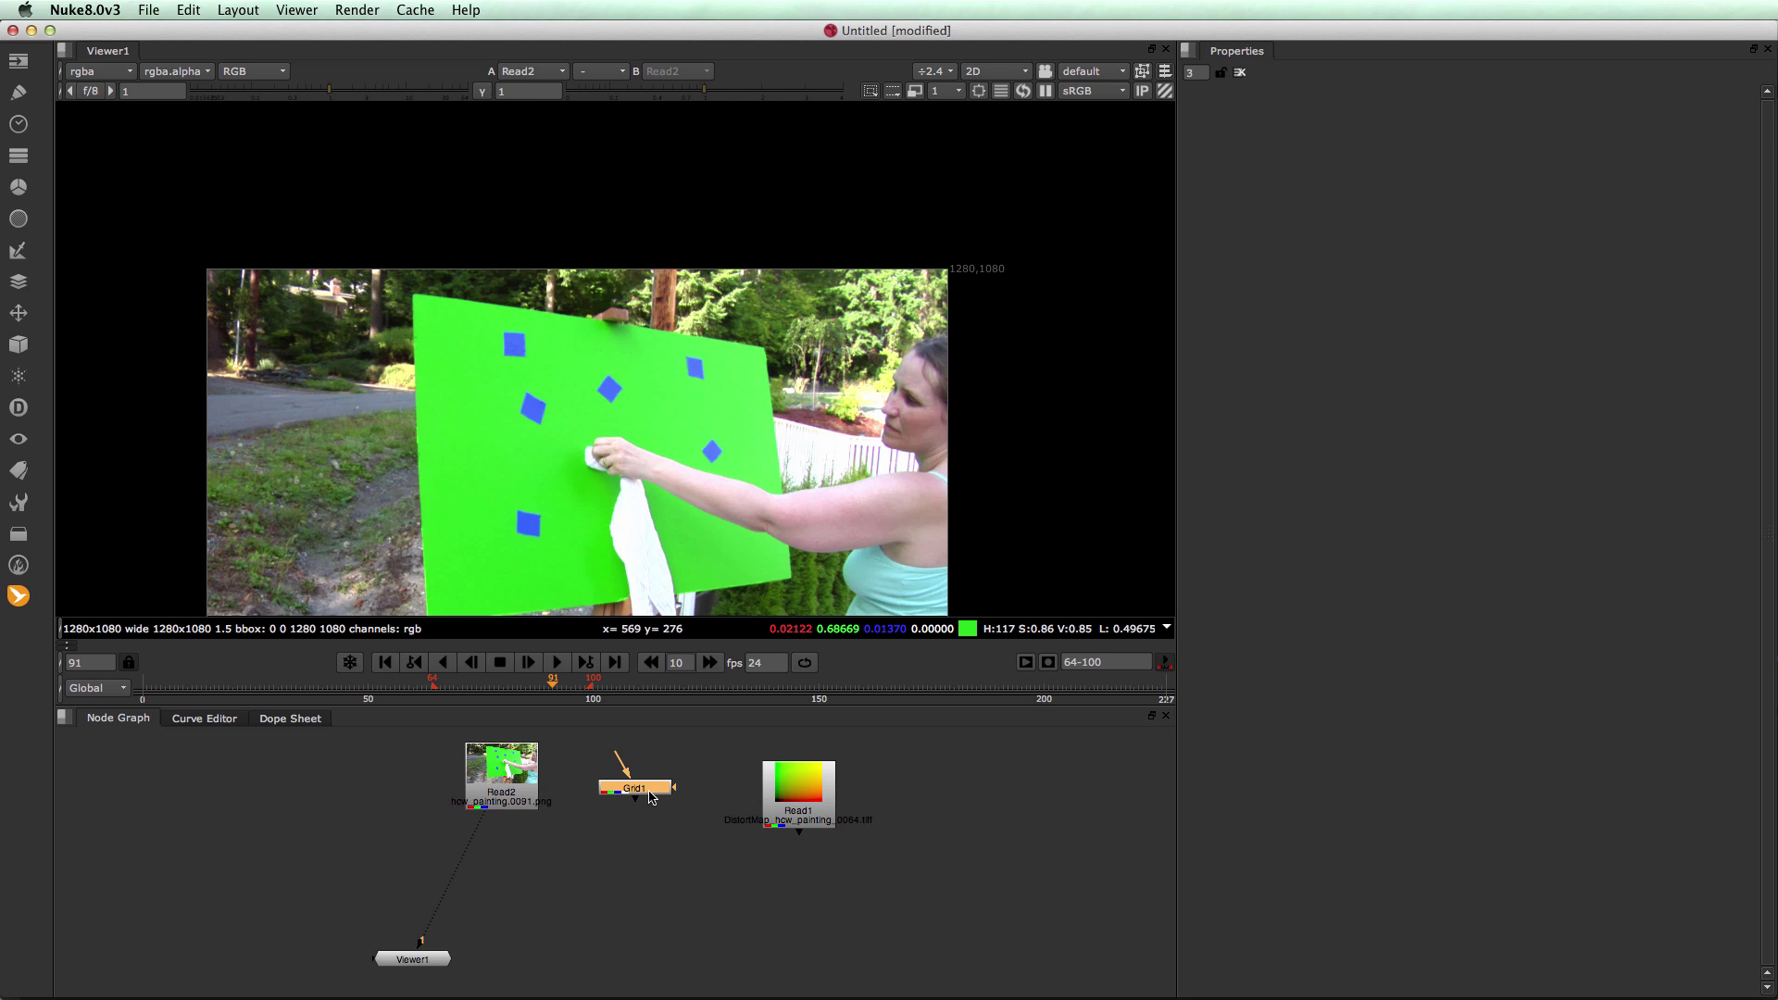
key(1)
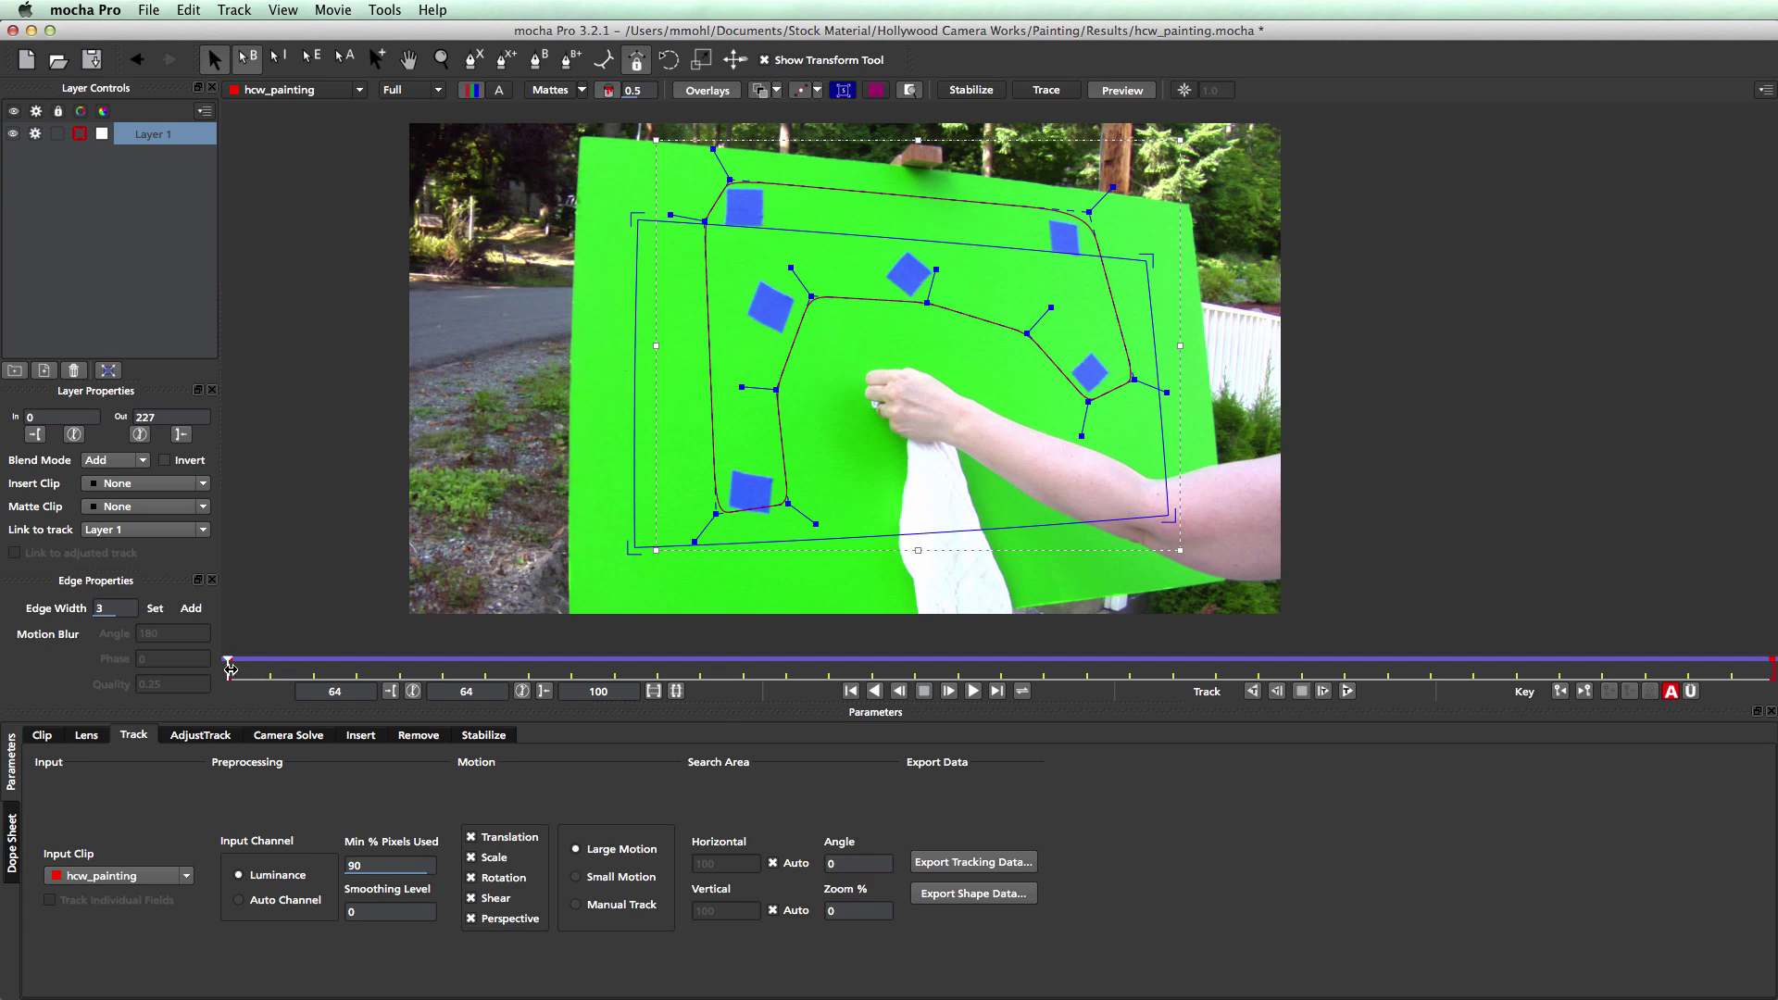
Switch to mocha Pro and stretch Layer 1's planar surface so its edges align with the green board at frame 64
mouse_move(226, 667)
mouse_down()
mouse_move(1345, 667)
mouse_move(641, 623)
mouse_move(517, 643)
mouse_move(1687, 659)
mouse_move(239, 658)
mouse_up()
drag(636, 402, 569, 402)
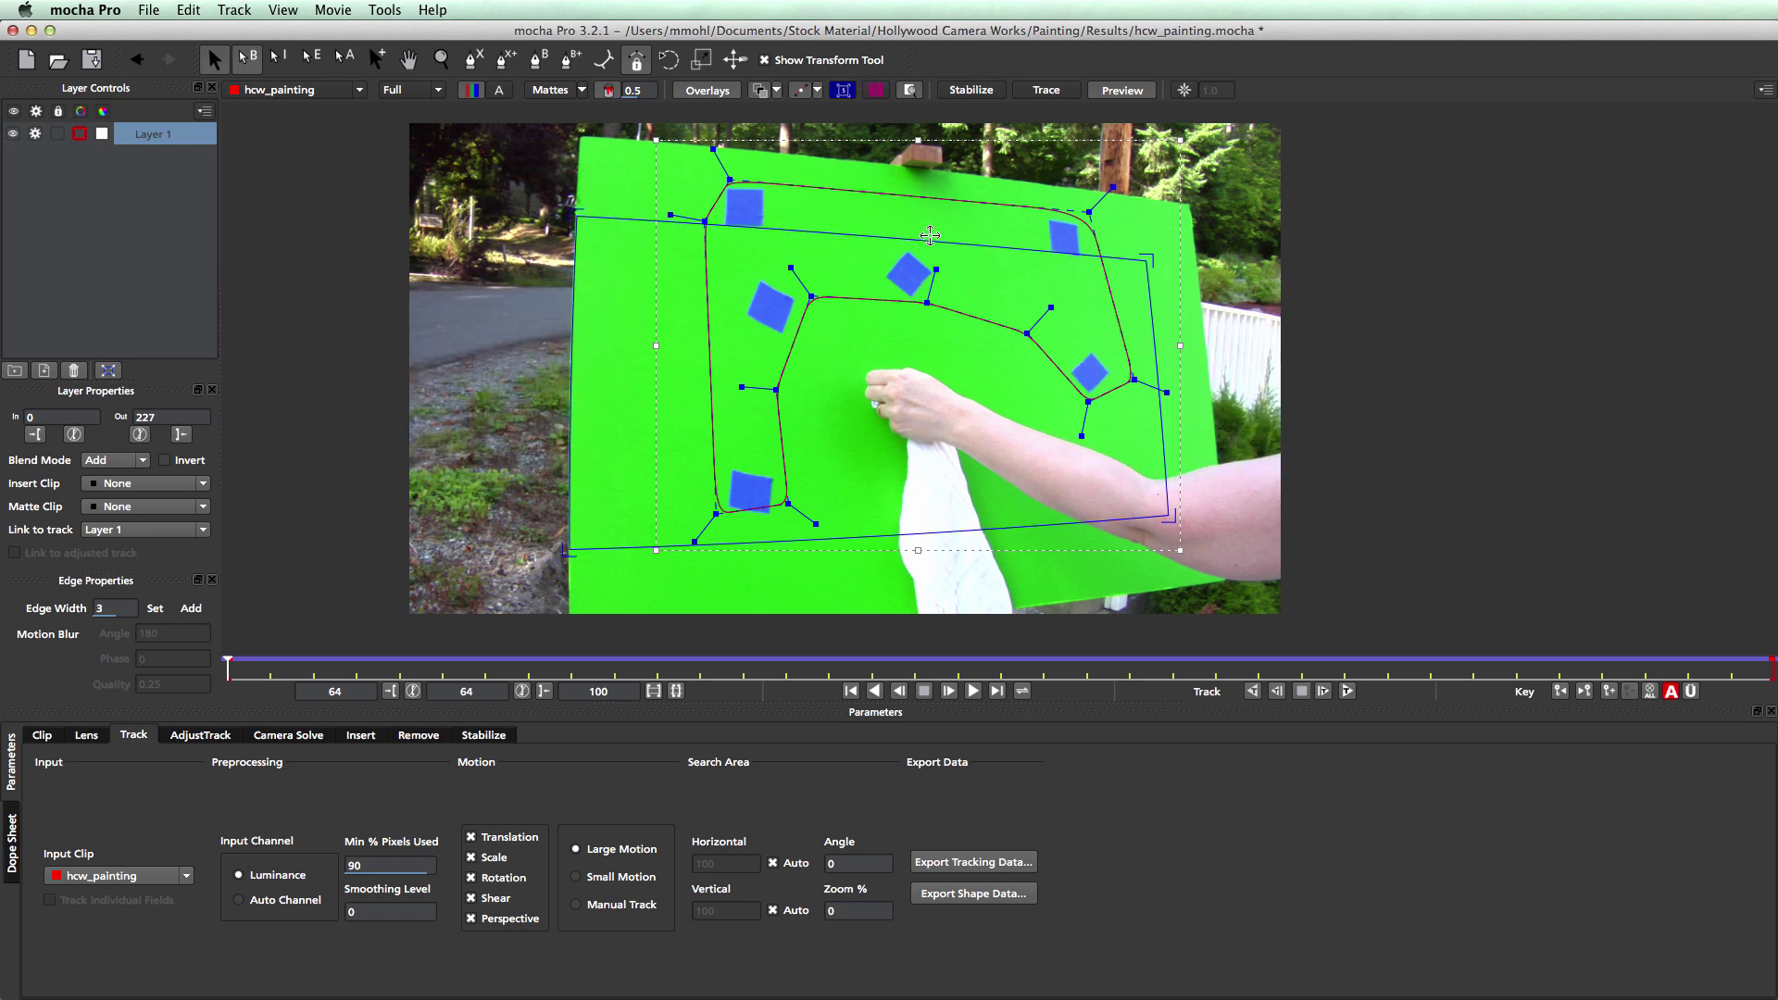
click(848, 94)
click(848, 93)
click(847, 93)
click(848, 93)
drag(902, 242, 913, 168)
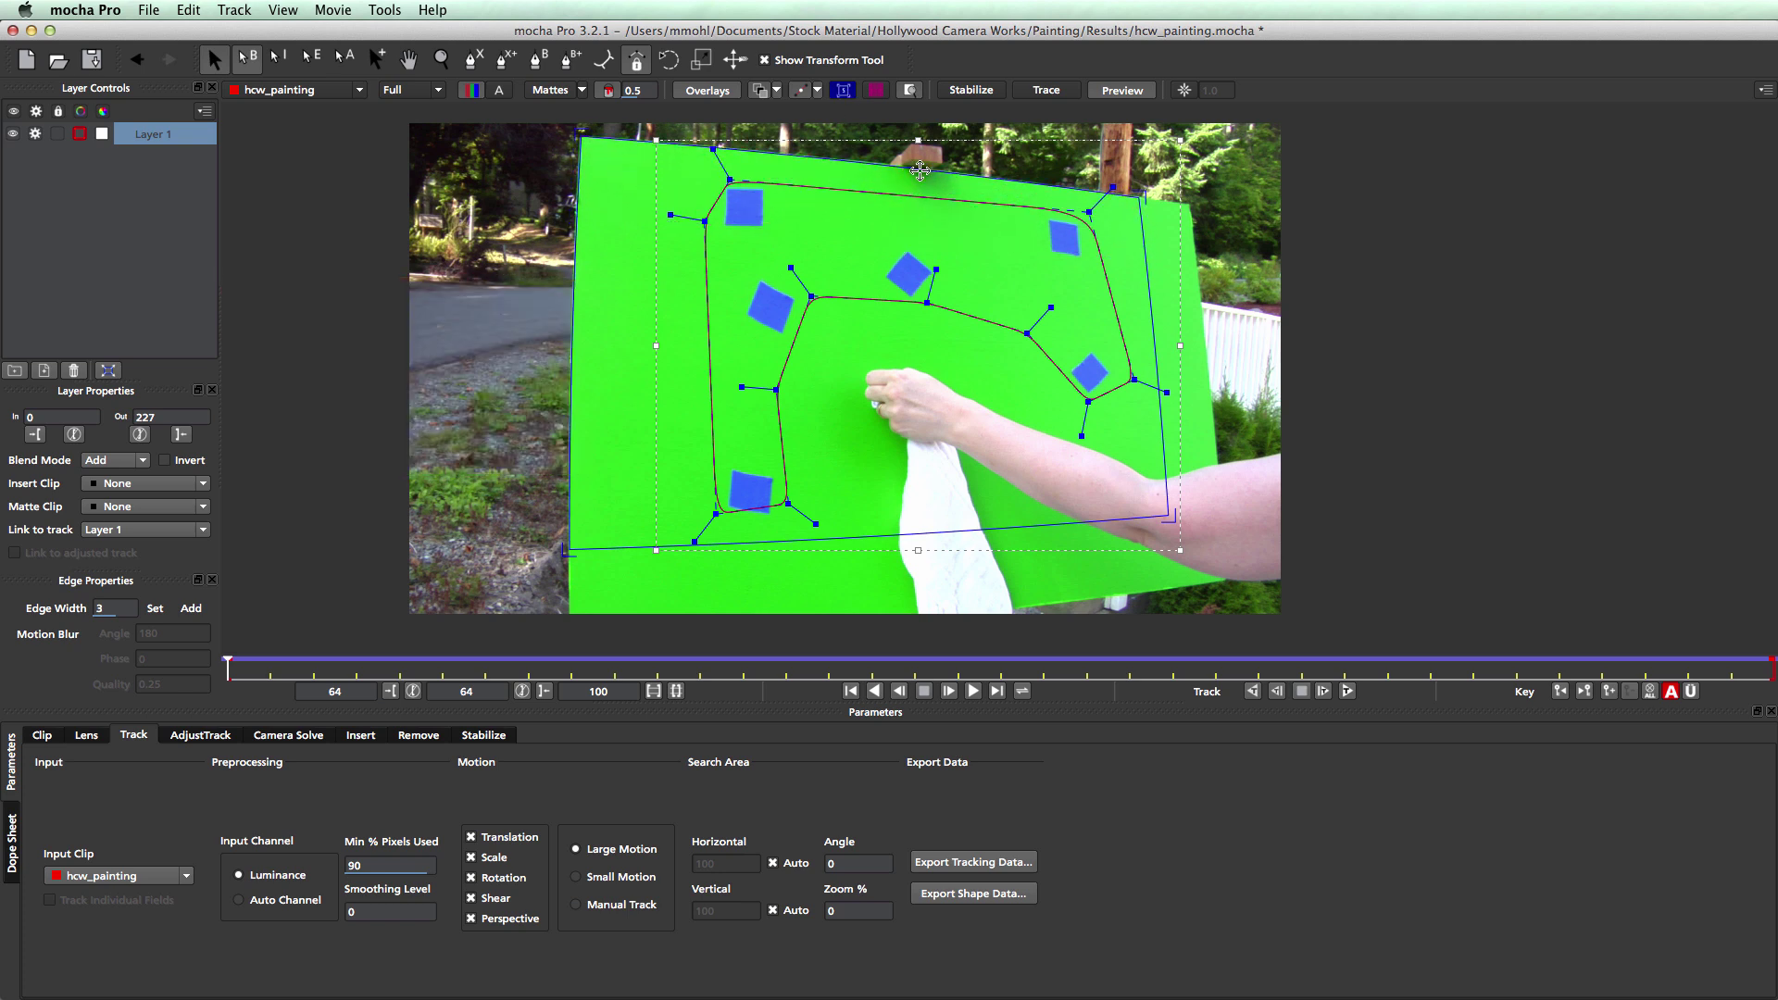
drag(1150, 283, 1200, 286)
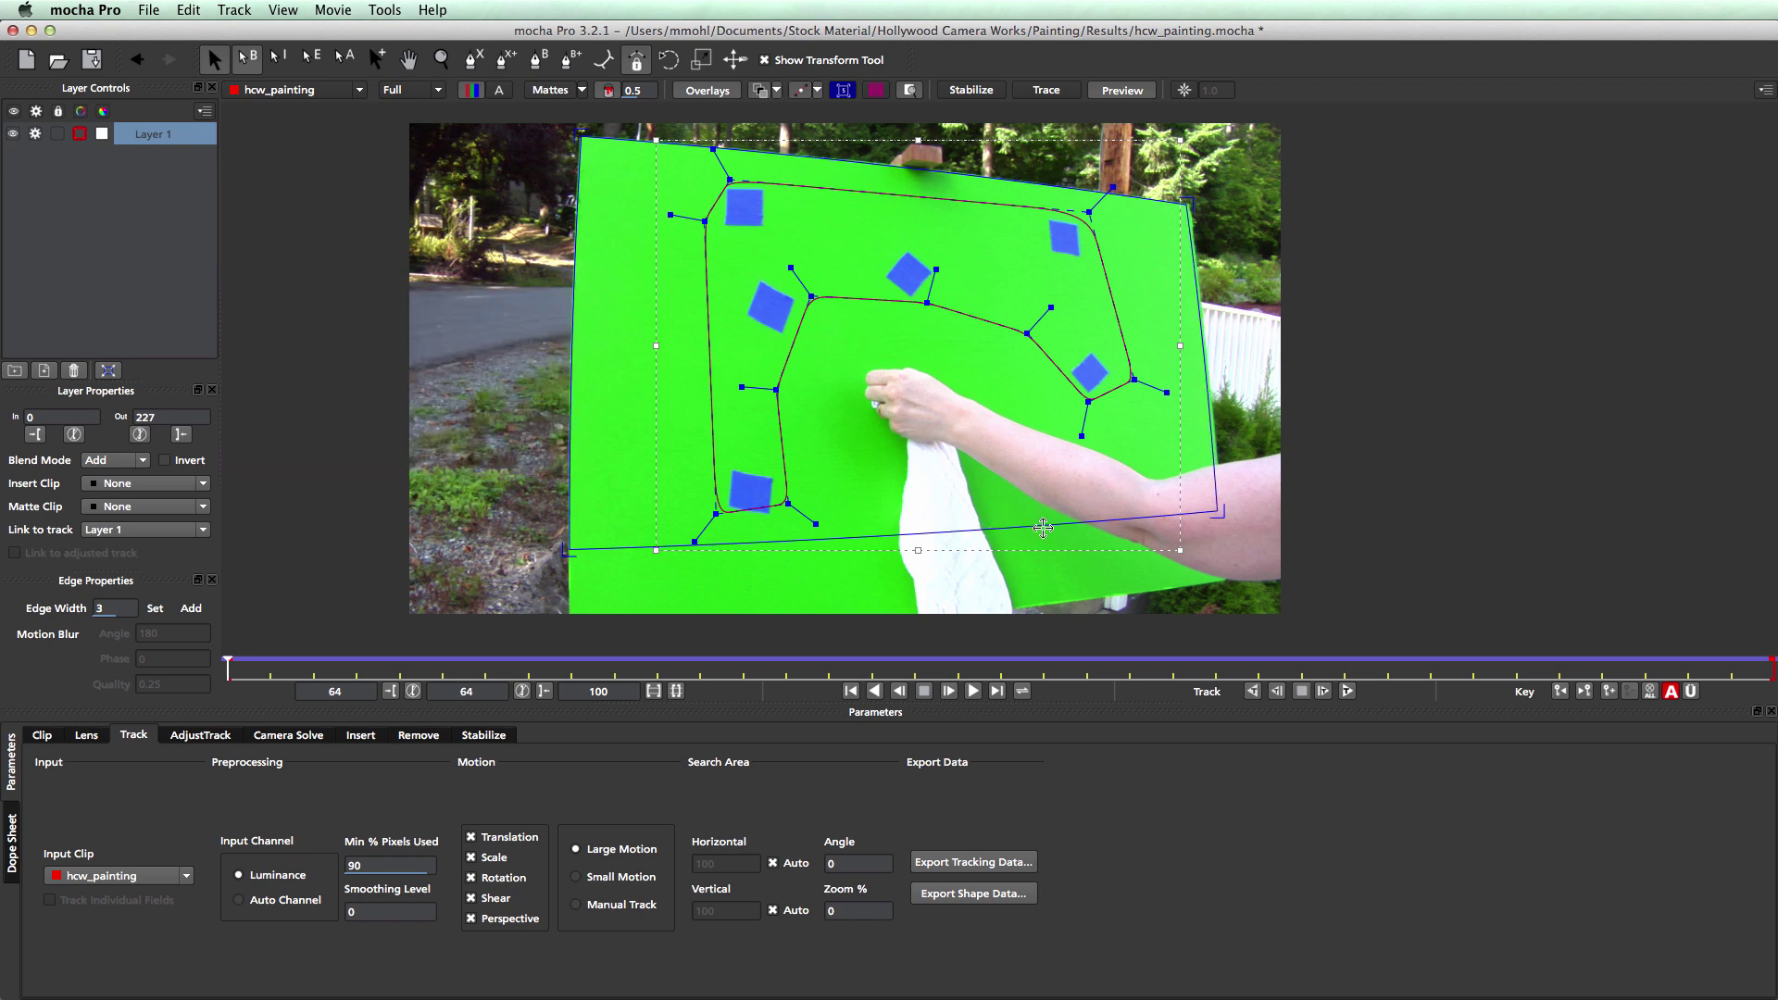
drag(1044, 522, 1059, 603)
drag(1204, 432, 1214, 427)
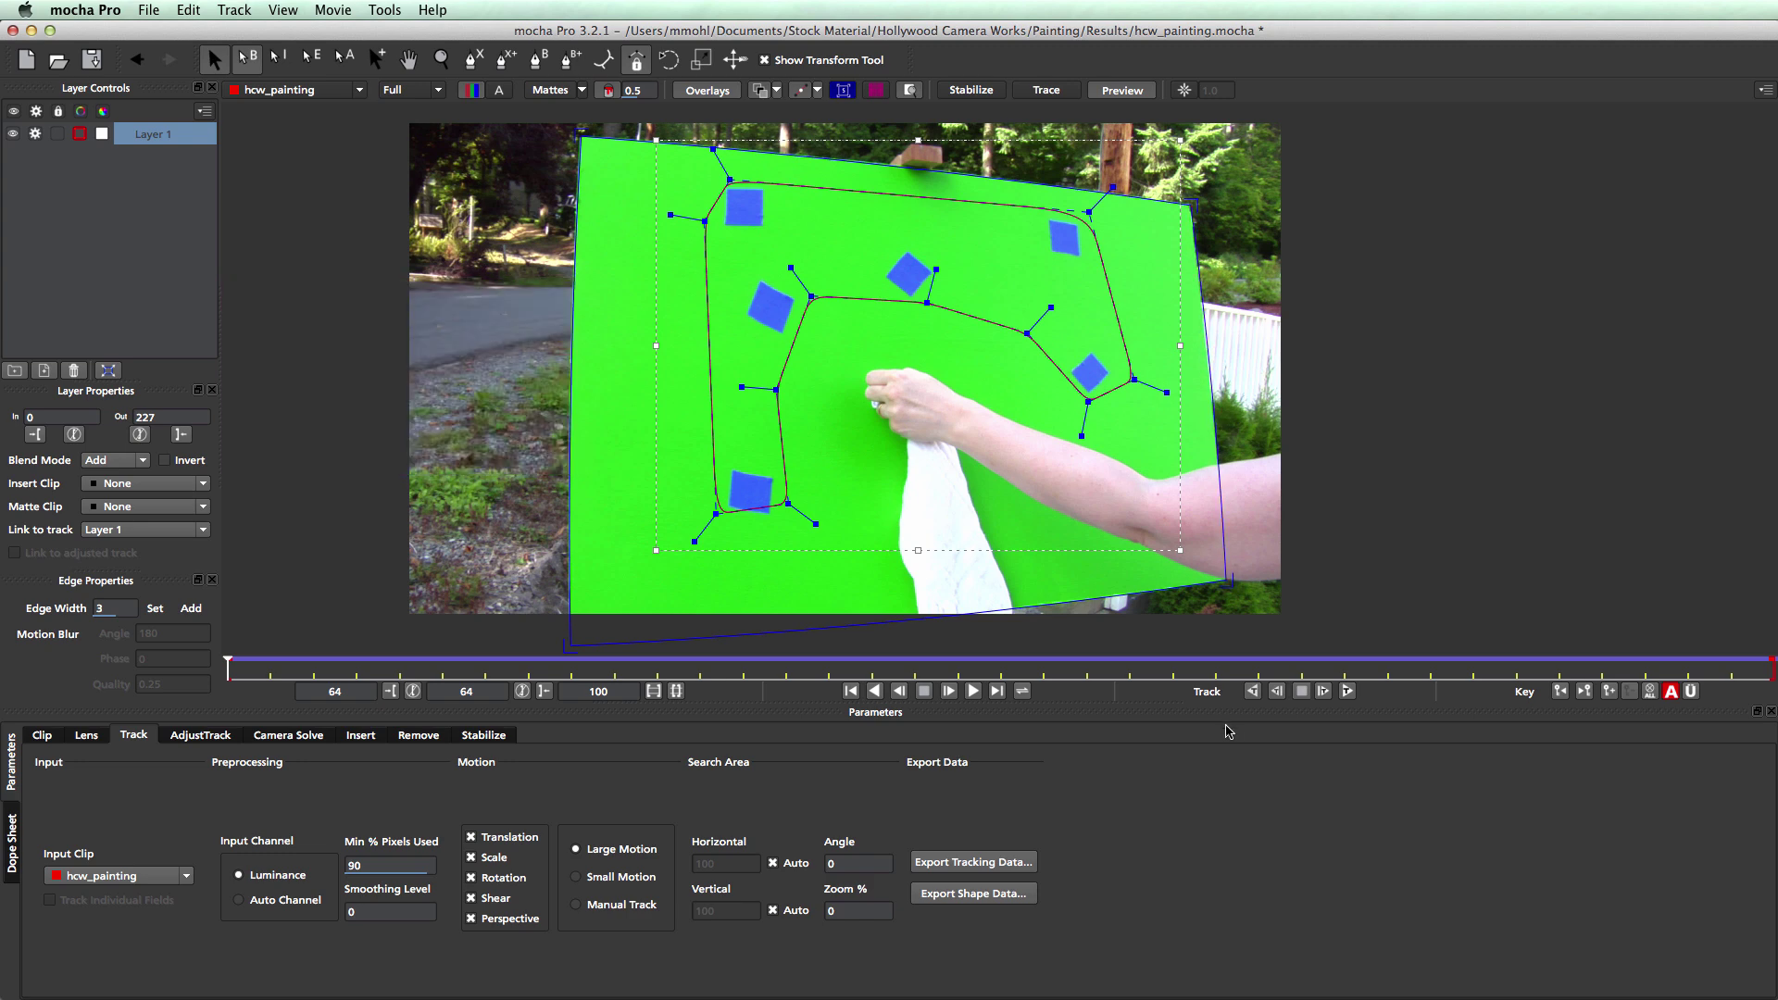
Check the surface at the start of the timeline and review the clip's lens calibration parameters
mouse_move(228, 669)
mouse_down()
mouse_move(1560, 687)
mouse_move(194, 674)
mouse_up()
click(85, 738)
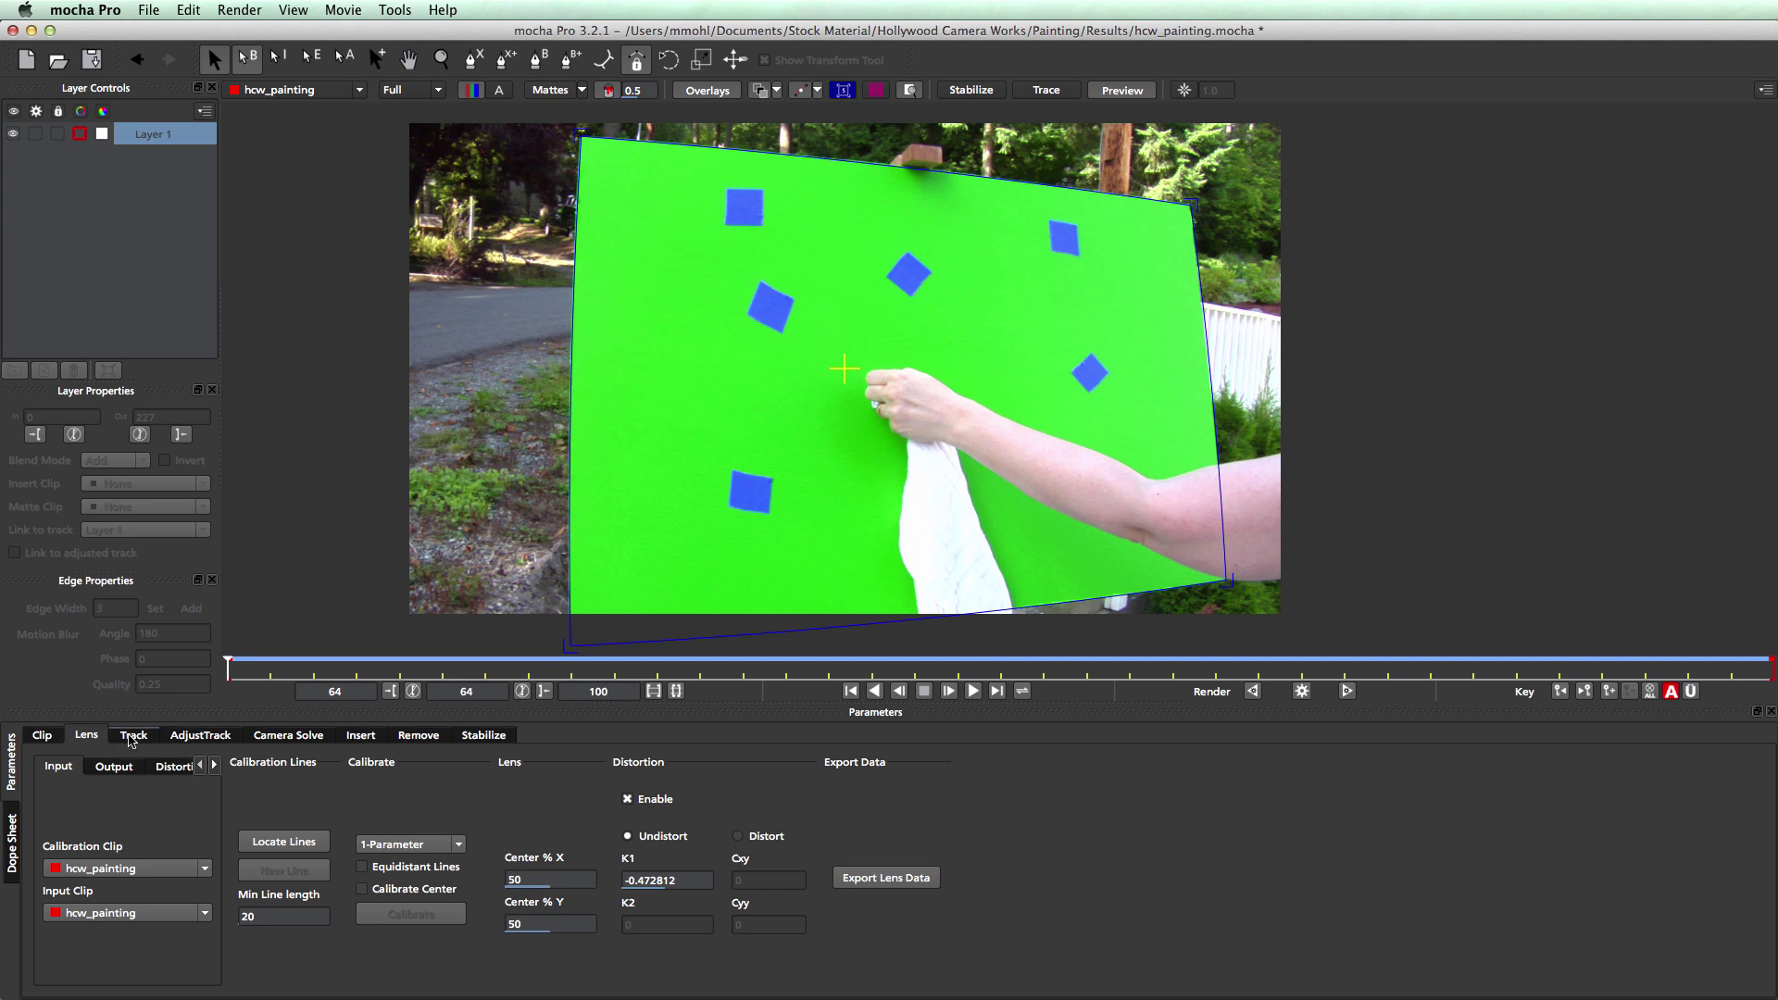
click(133, 735)
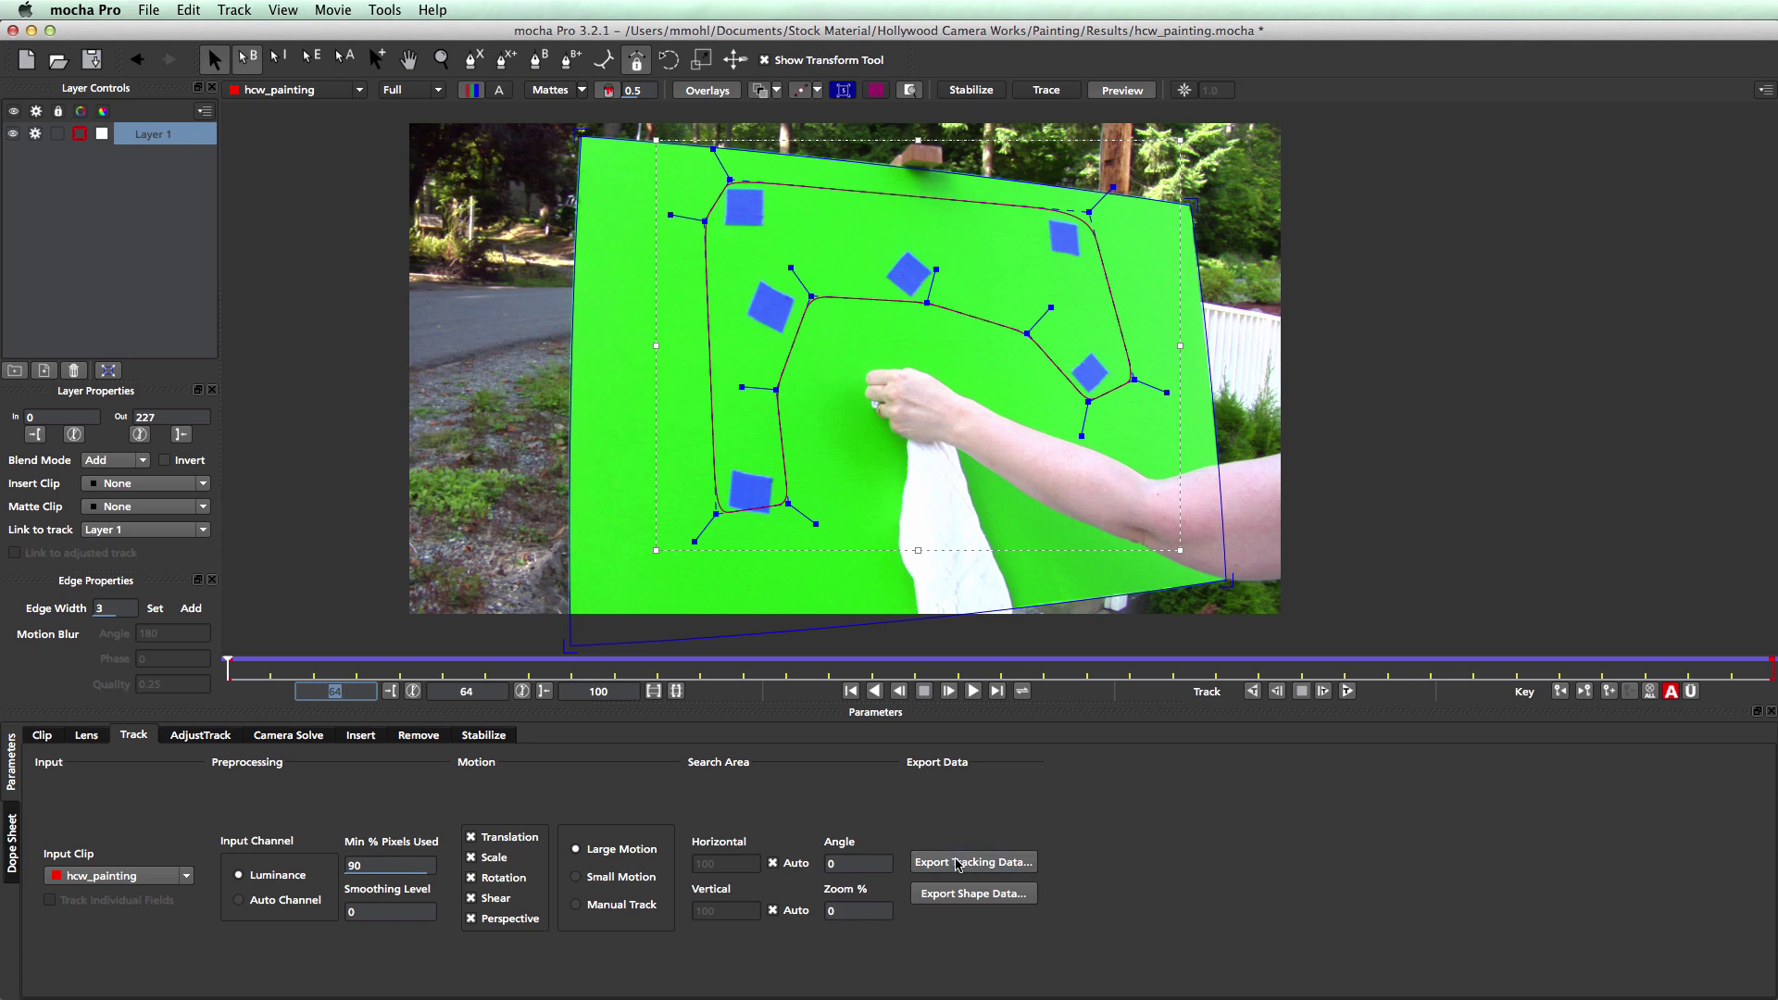
Export the layer's tracking data to the clipboard in Nuke Corner Pin (*.nk) format
click(958, 867)
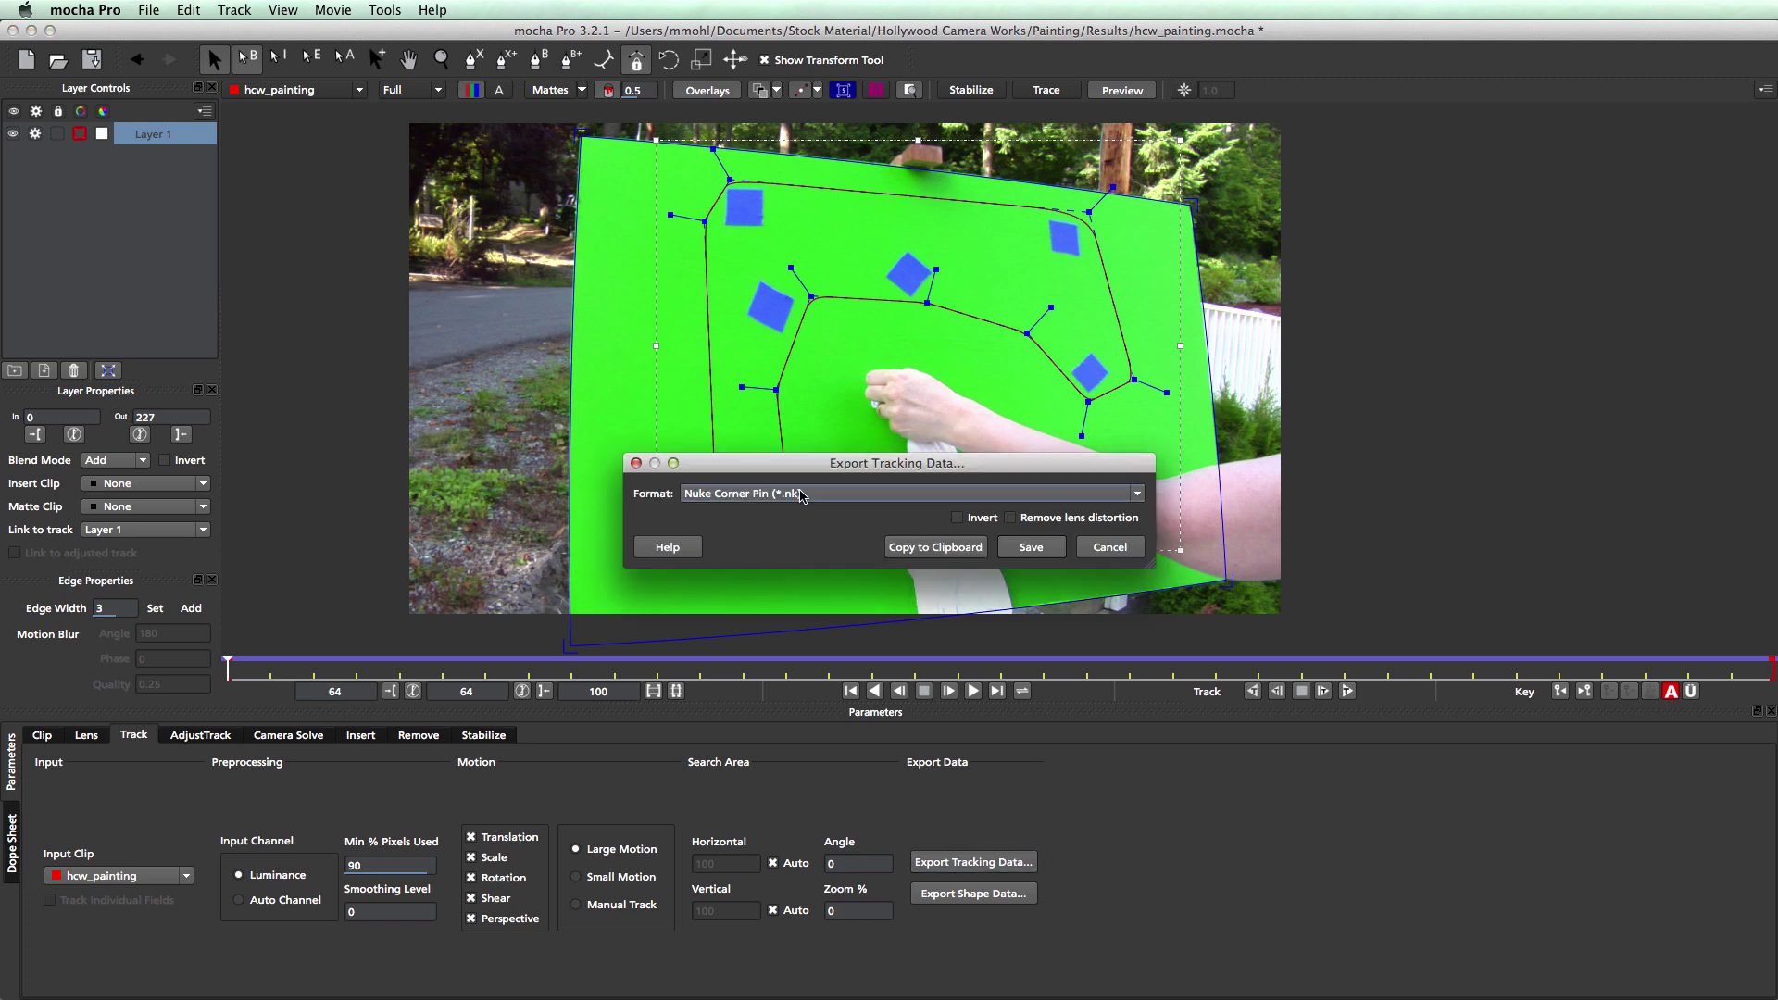
click(806, 494)
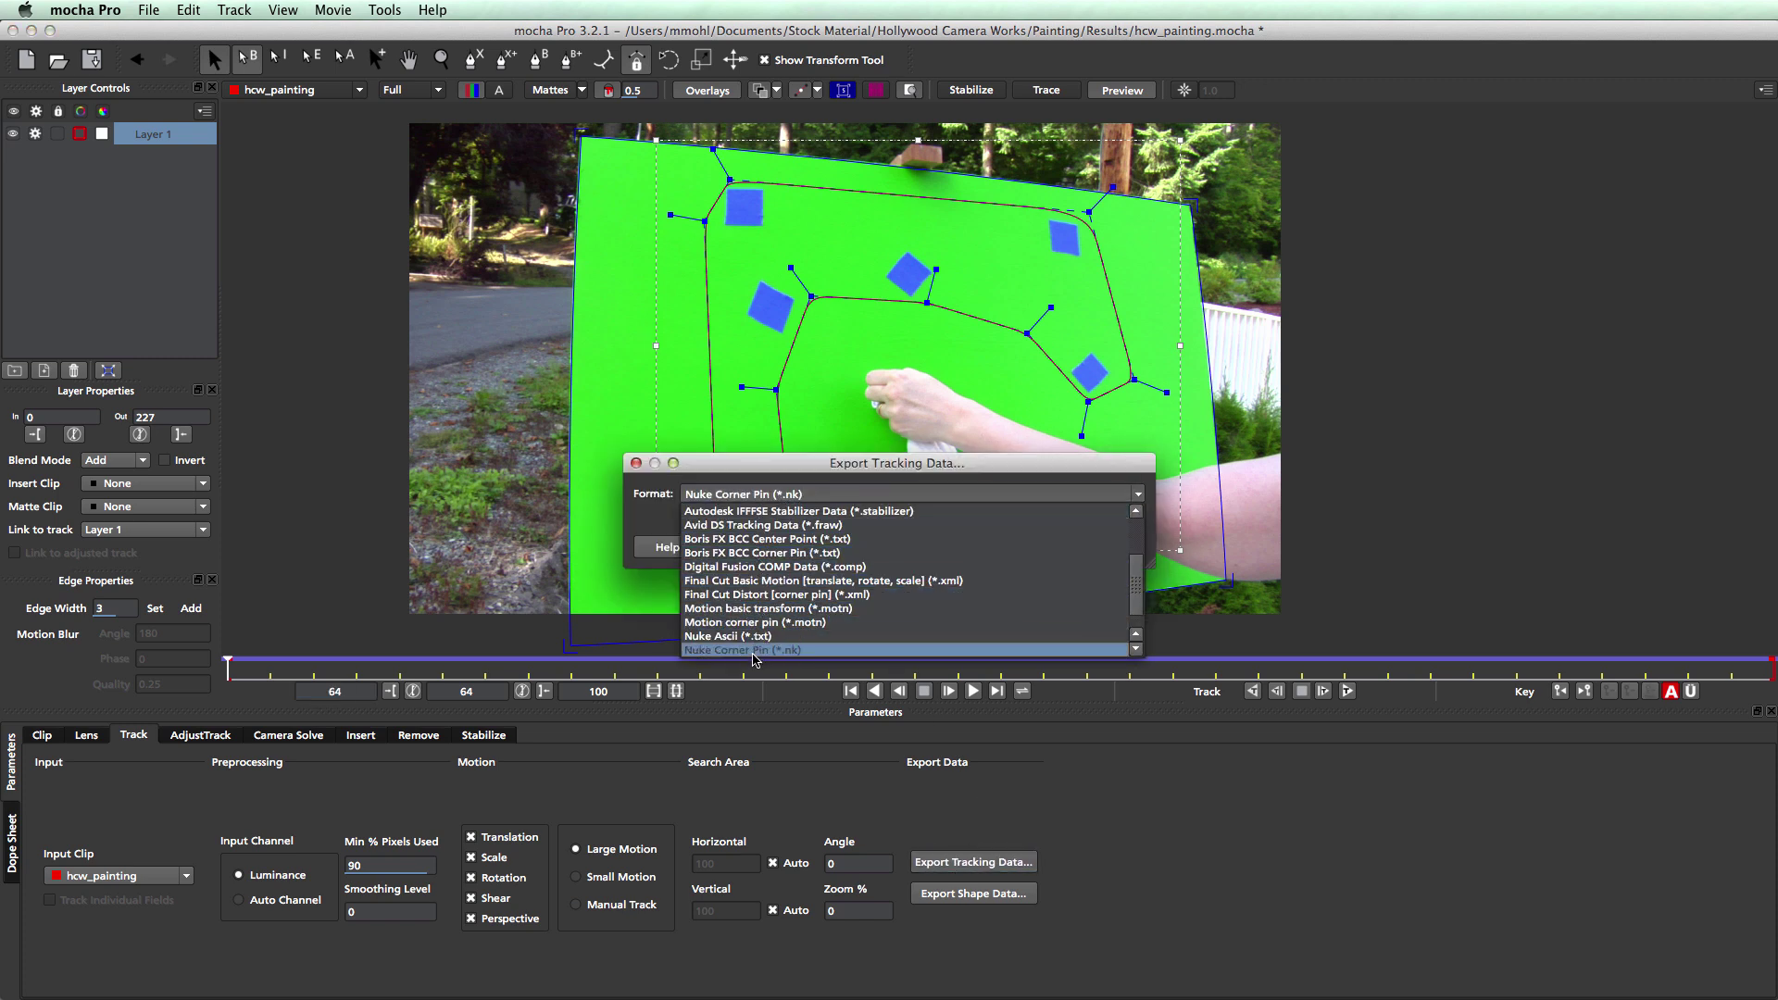
click(755, 650)
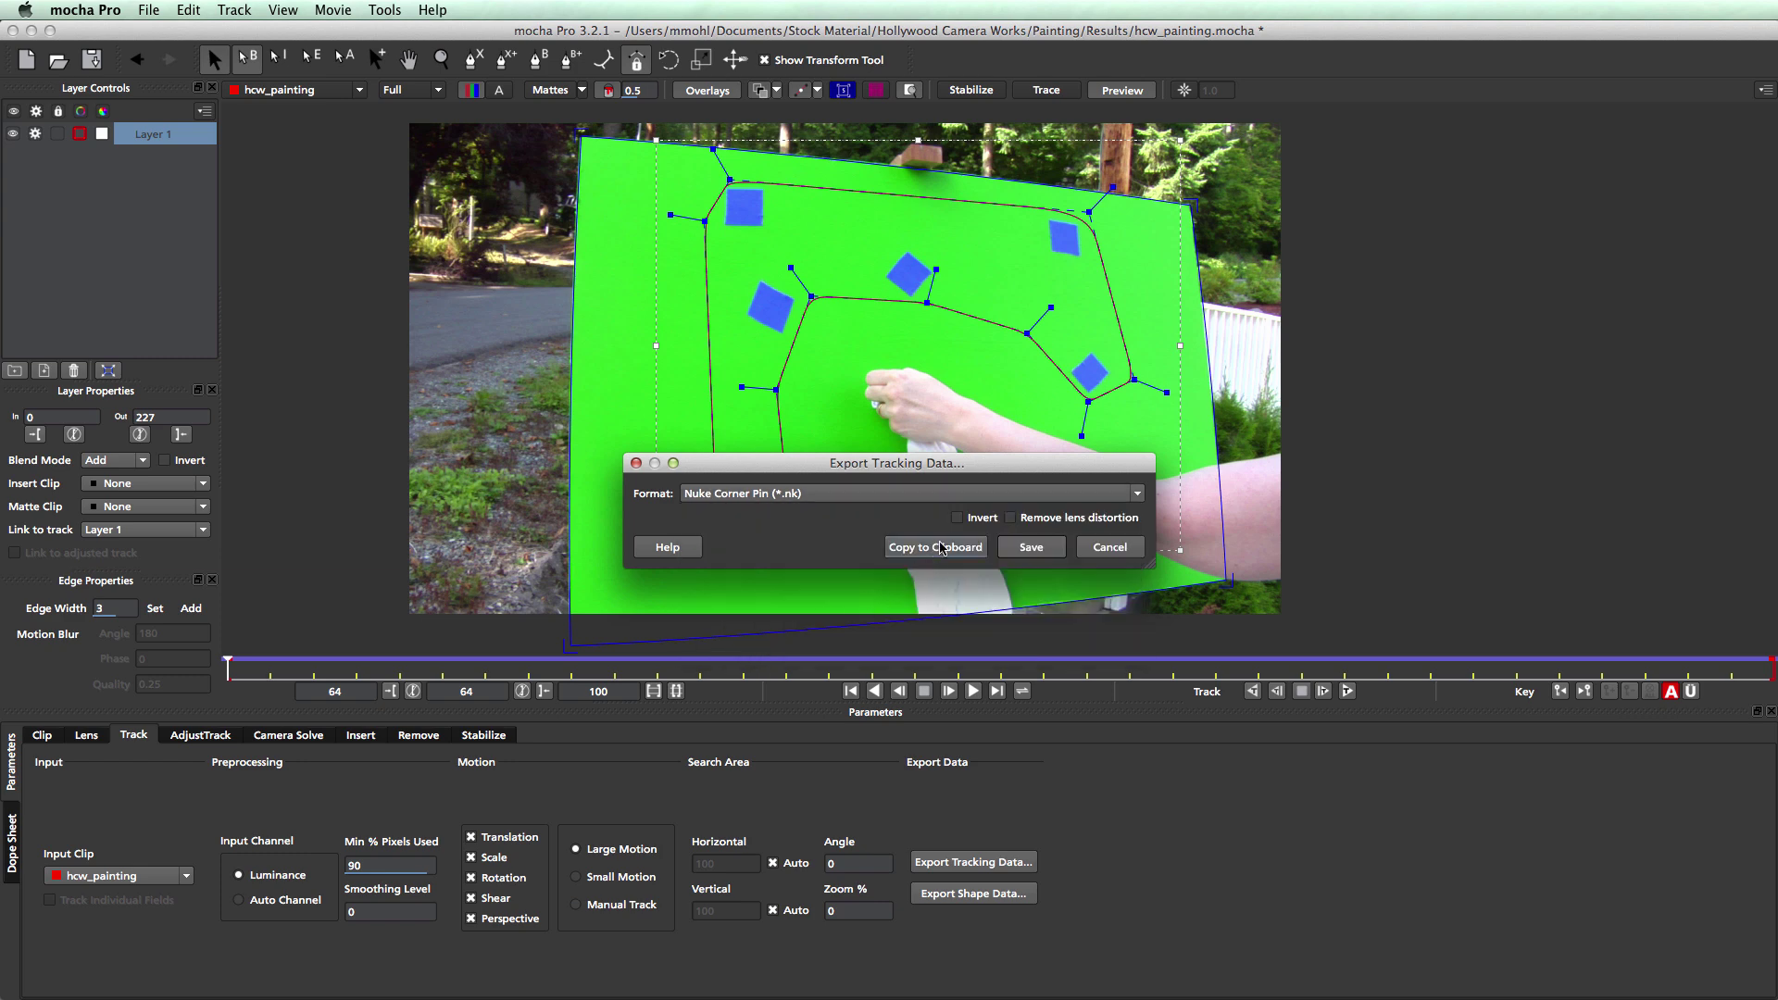
click(938, 549)
Switch to Nuke, add a MochaImport+ CornerPin+ w. Lens Dist. node and place it below Grid1
key(super+Tab)
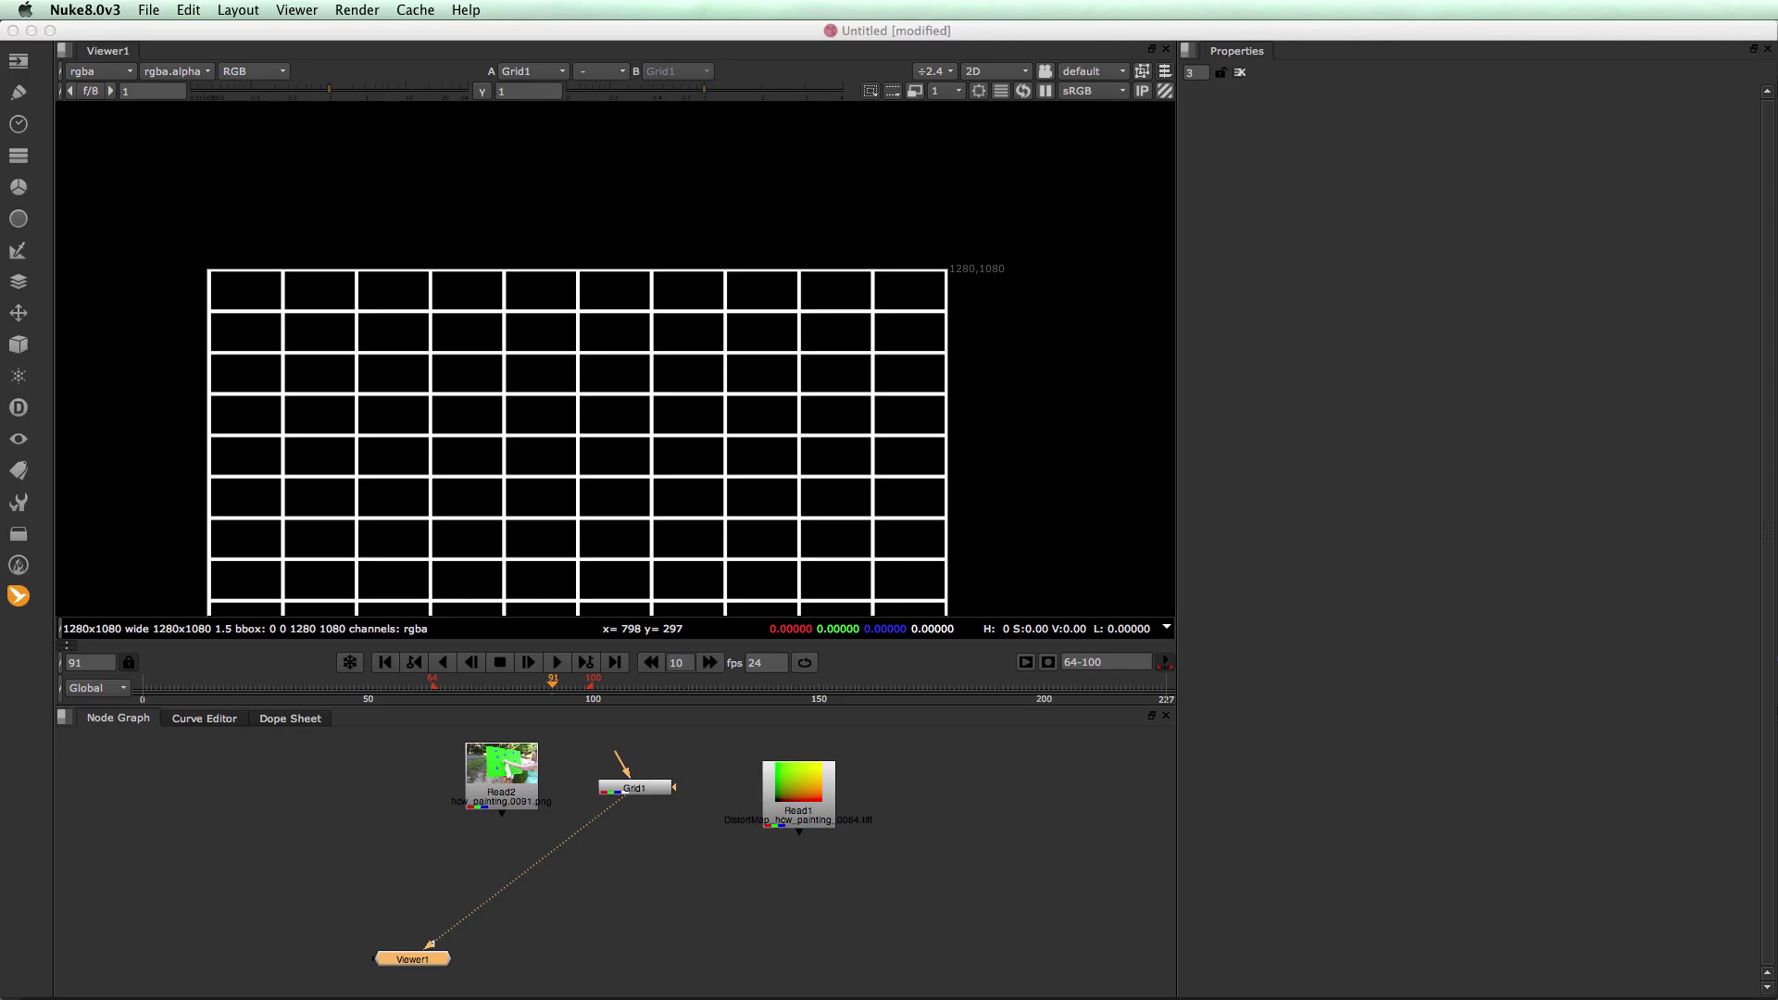
click(18, 596)
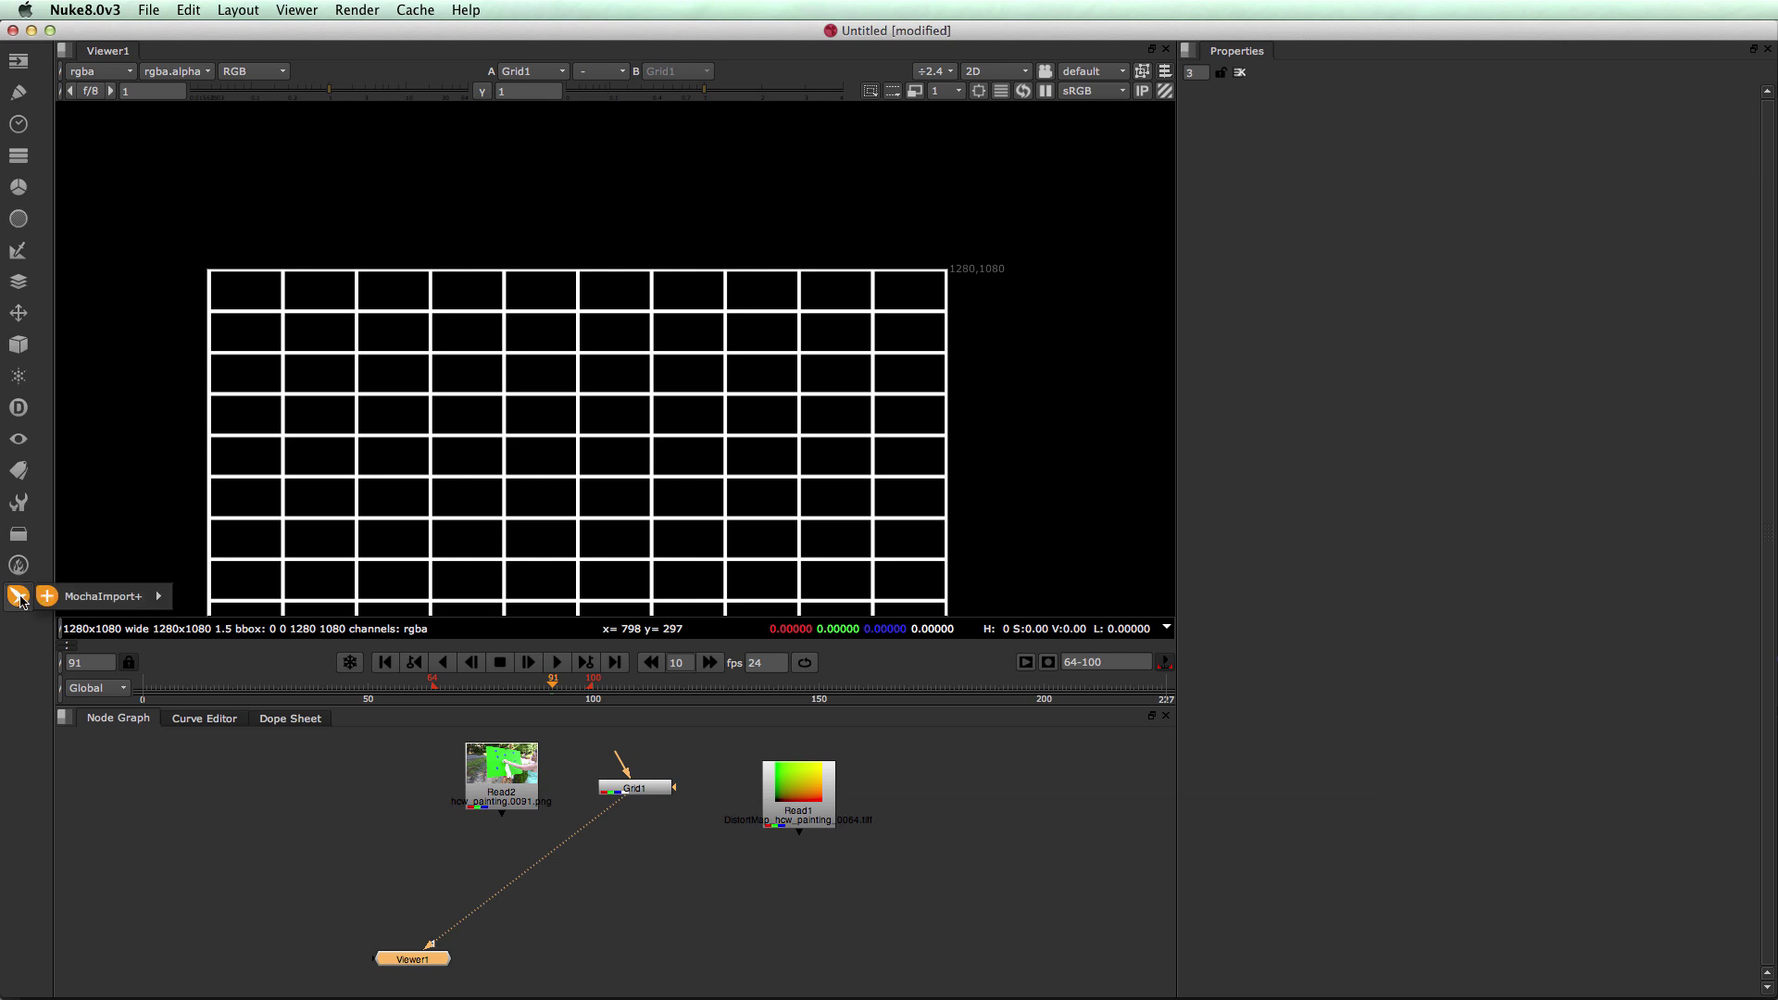
mouse_move(102, 595)
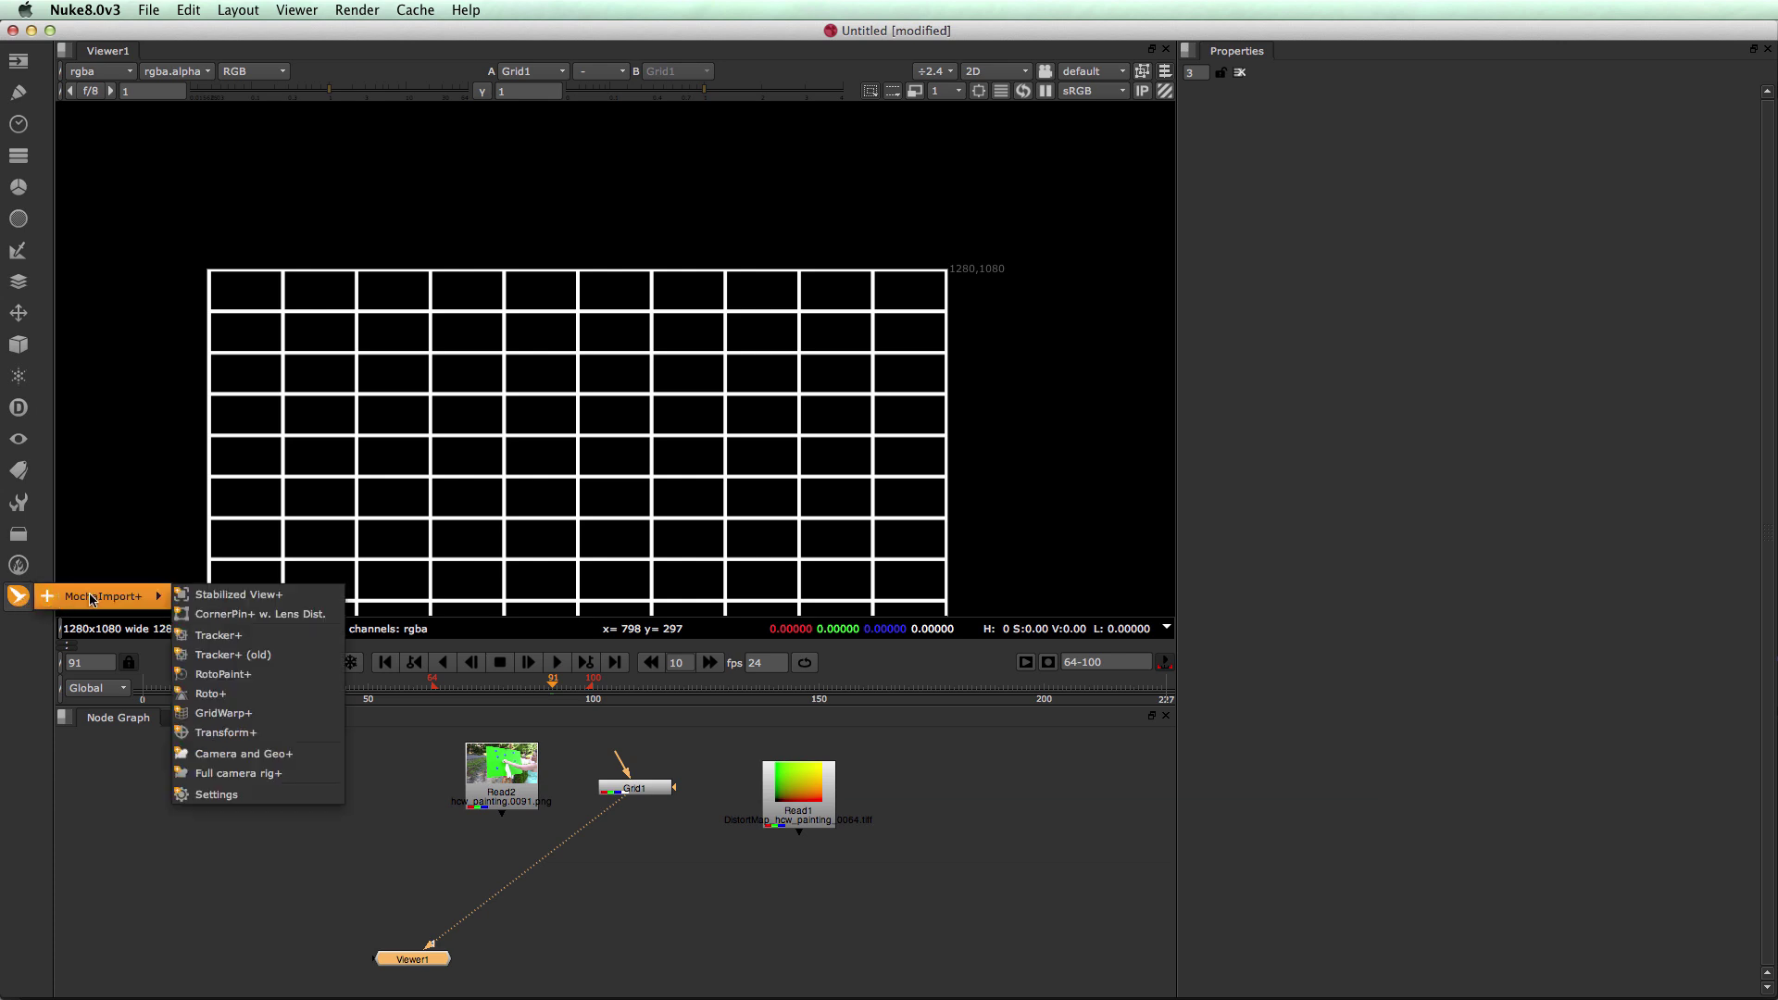
click(229, 616)
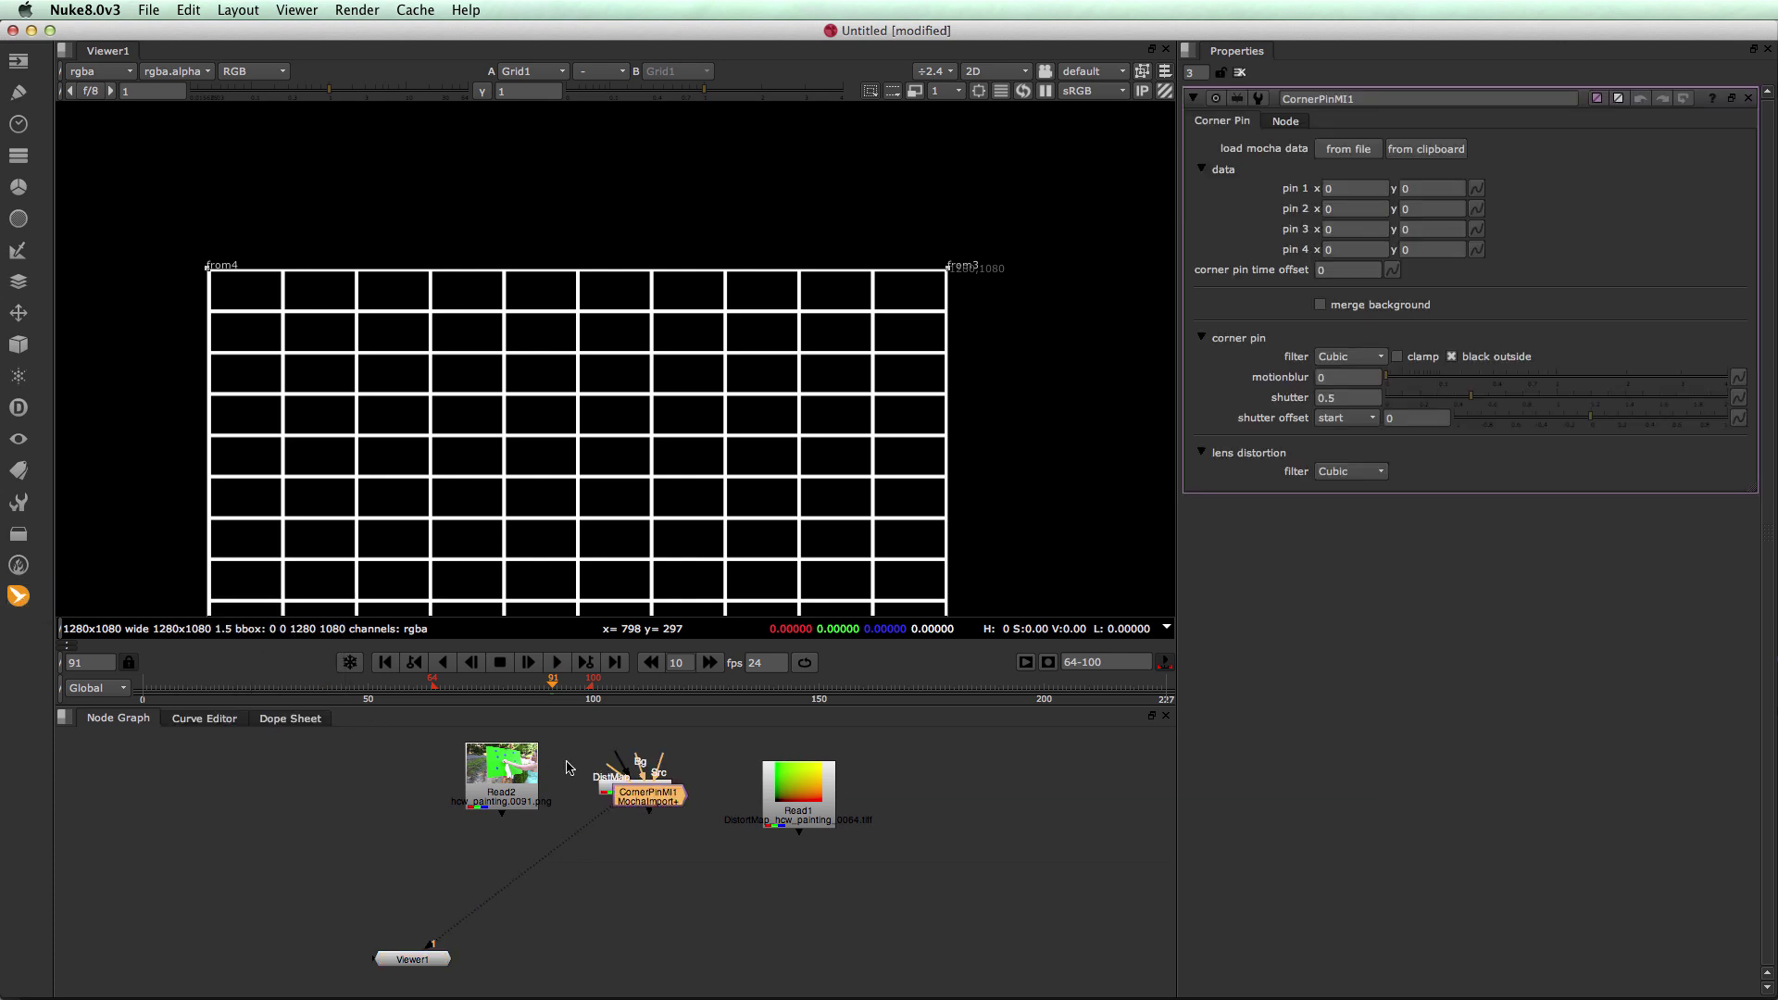
drag(646, 797, 601, 897)
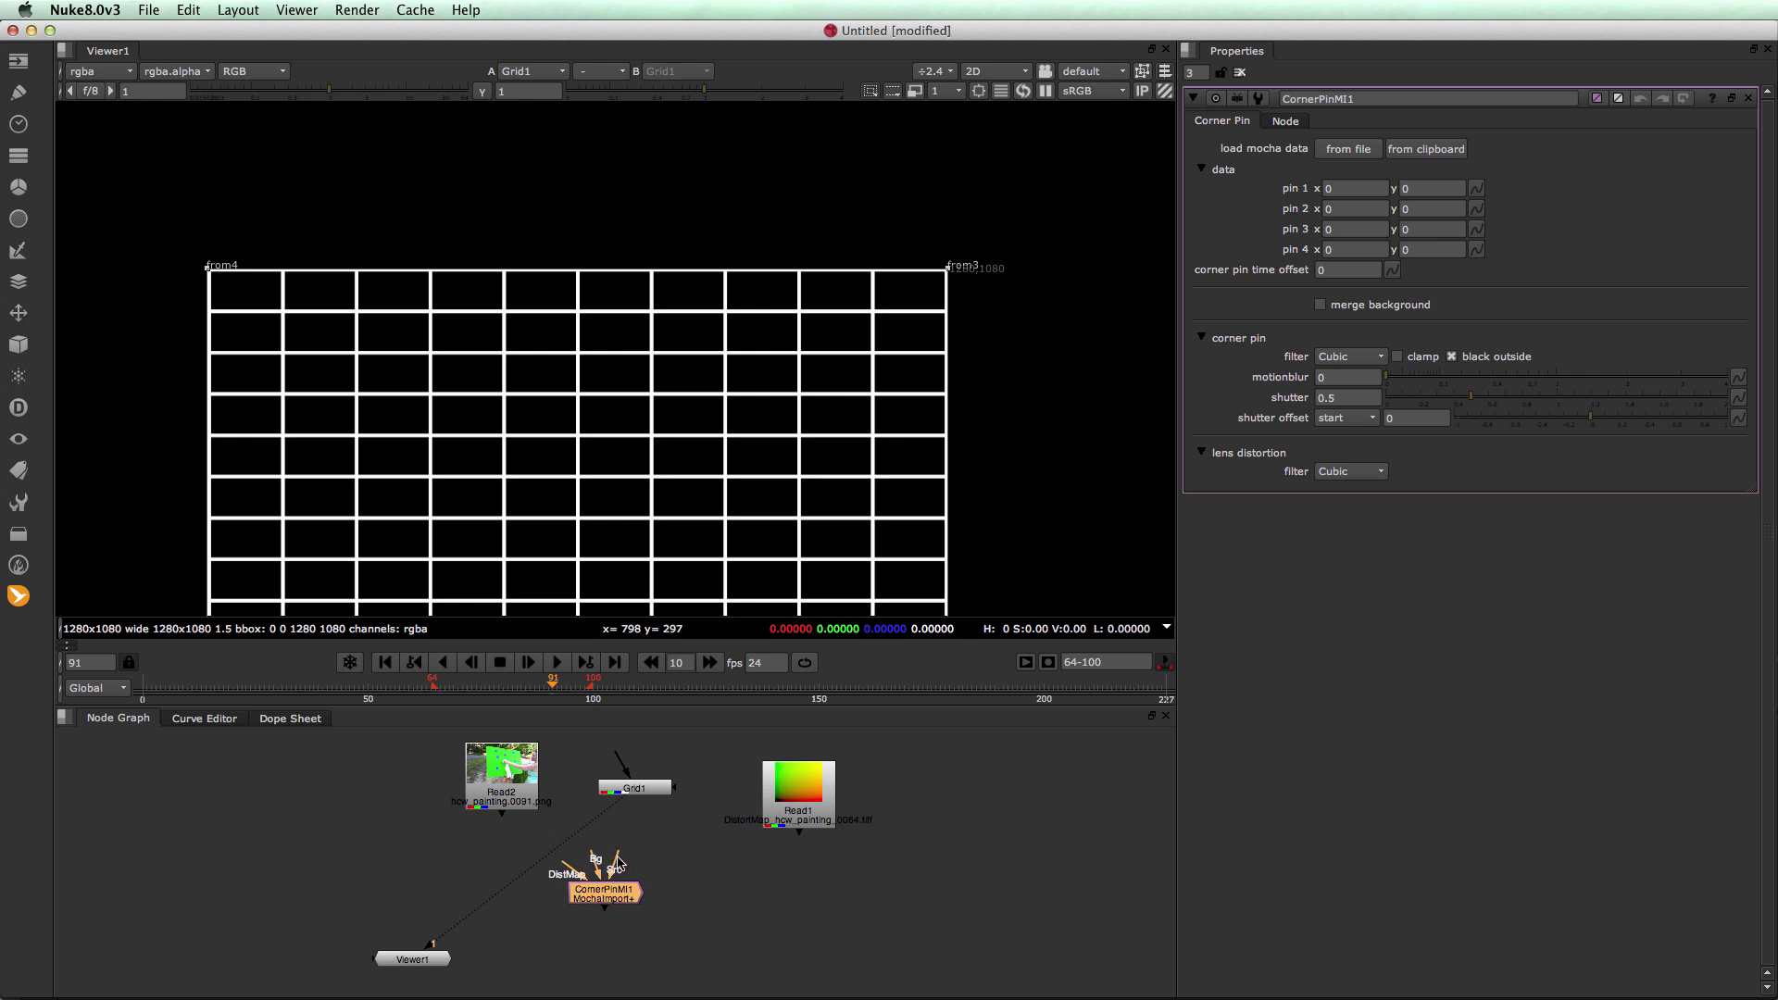
Connect the corner pin node's Src input to Grid1 and its Bg input to Read2, and position it between them
drag(618, 863, 637, 789)
drag(594, 857, 514, 781)
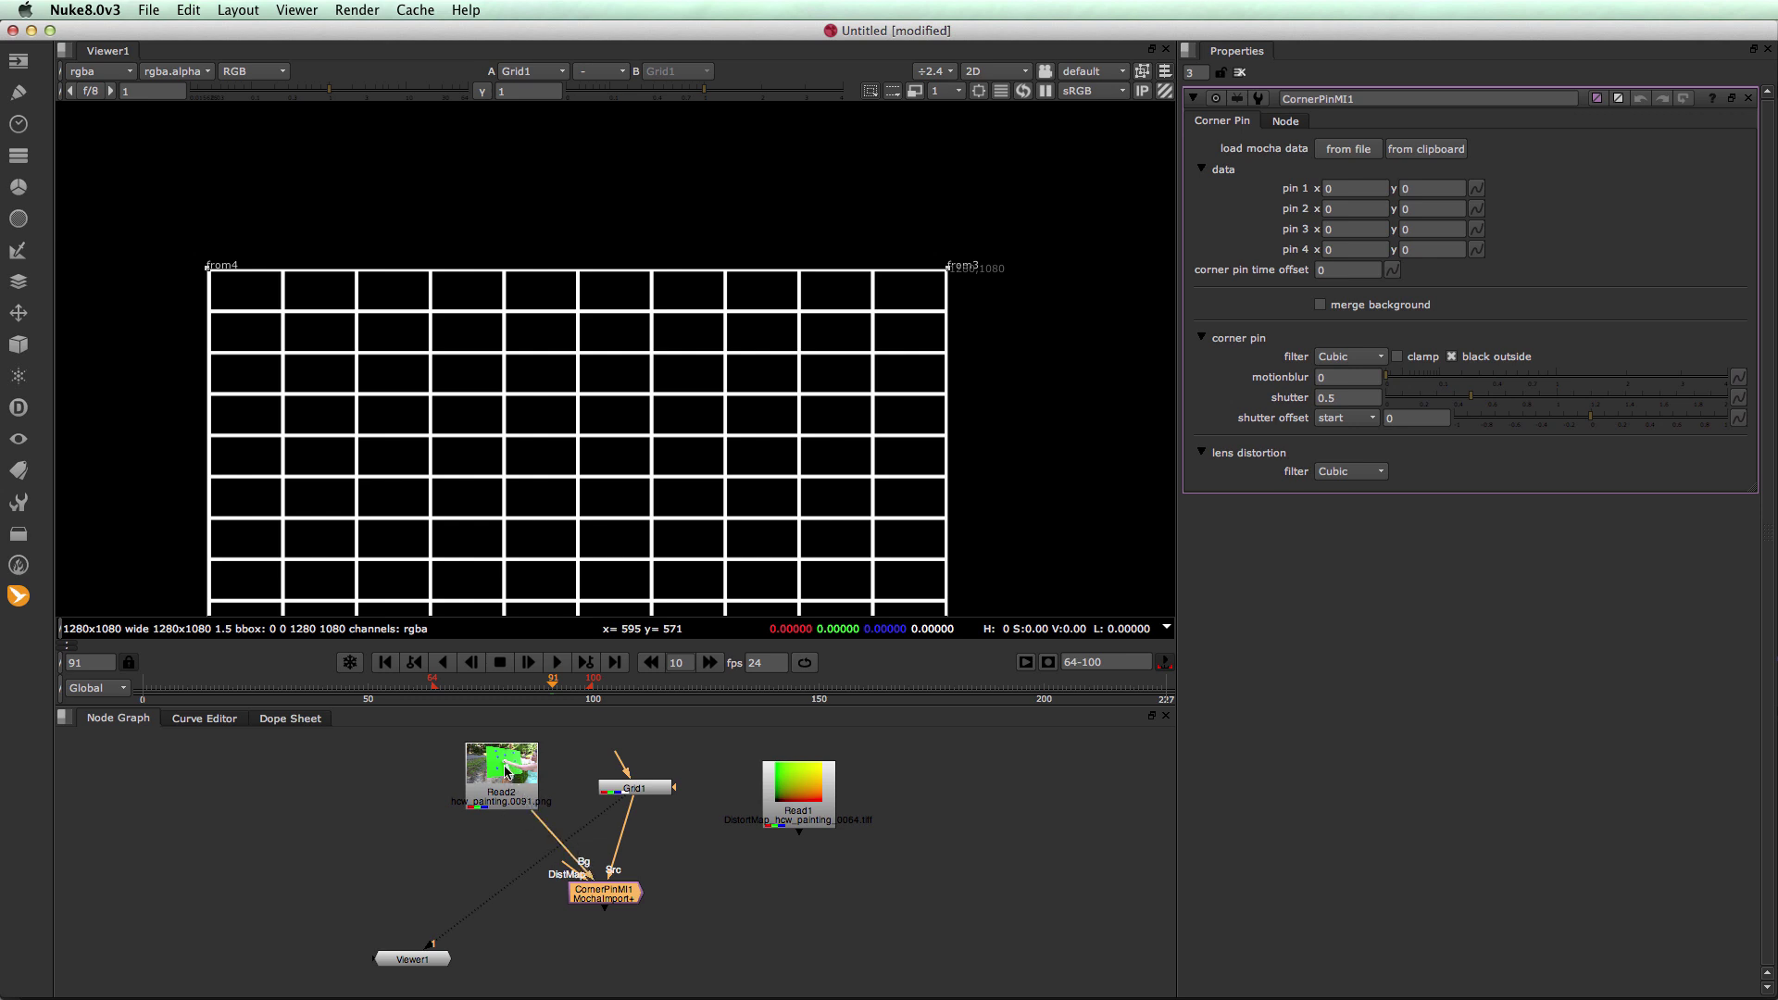
drag(616, 894, 573, 890)
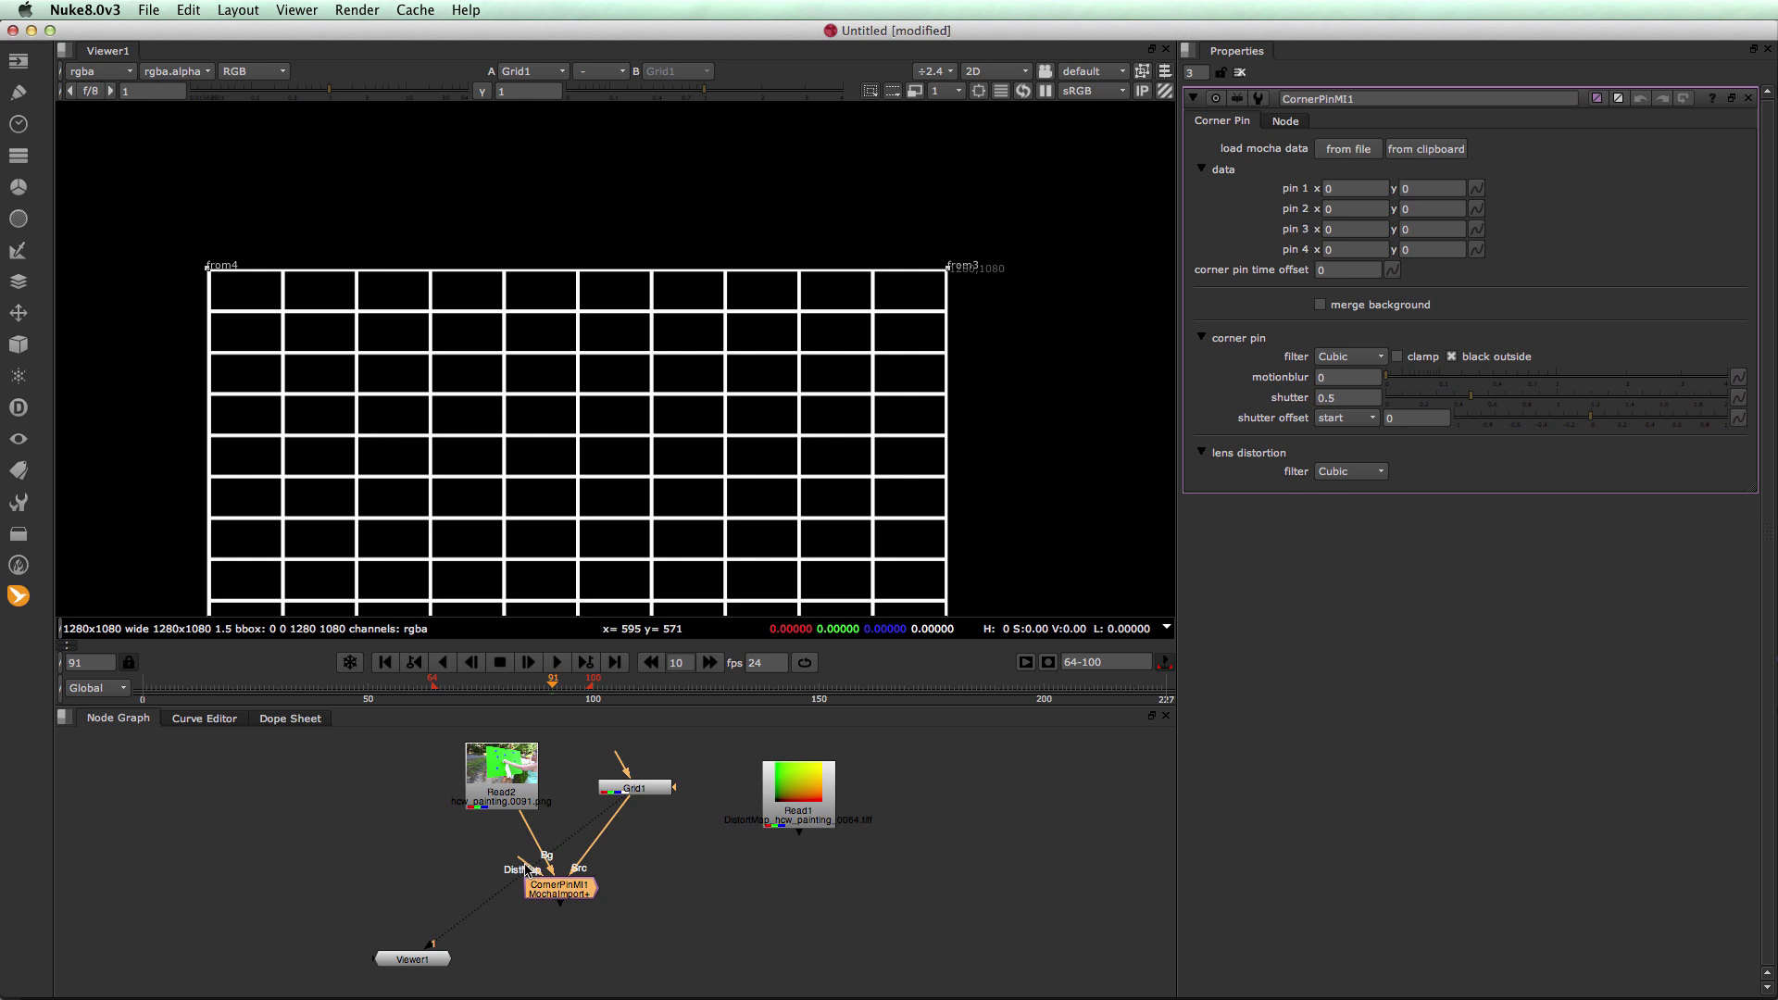
drag(574, 900, 572, 883)
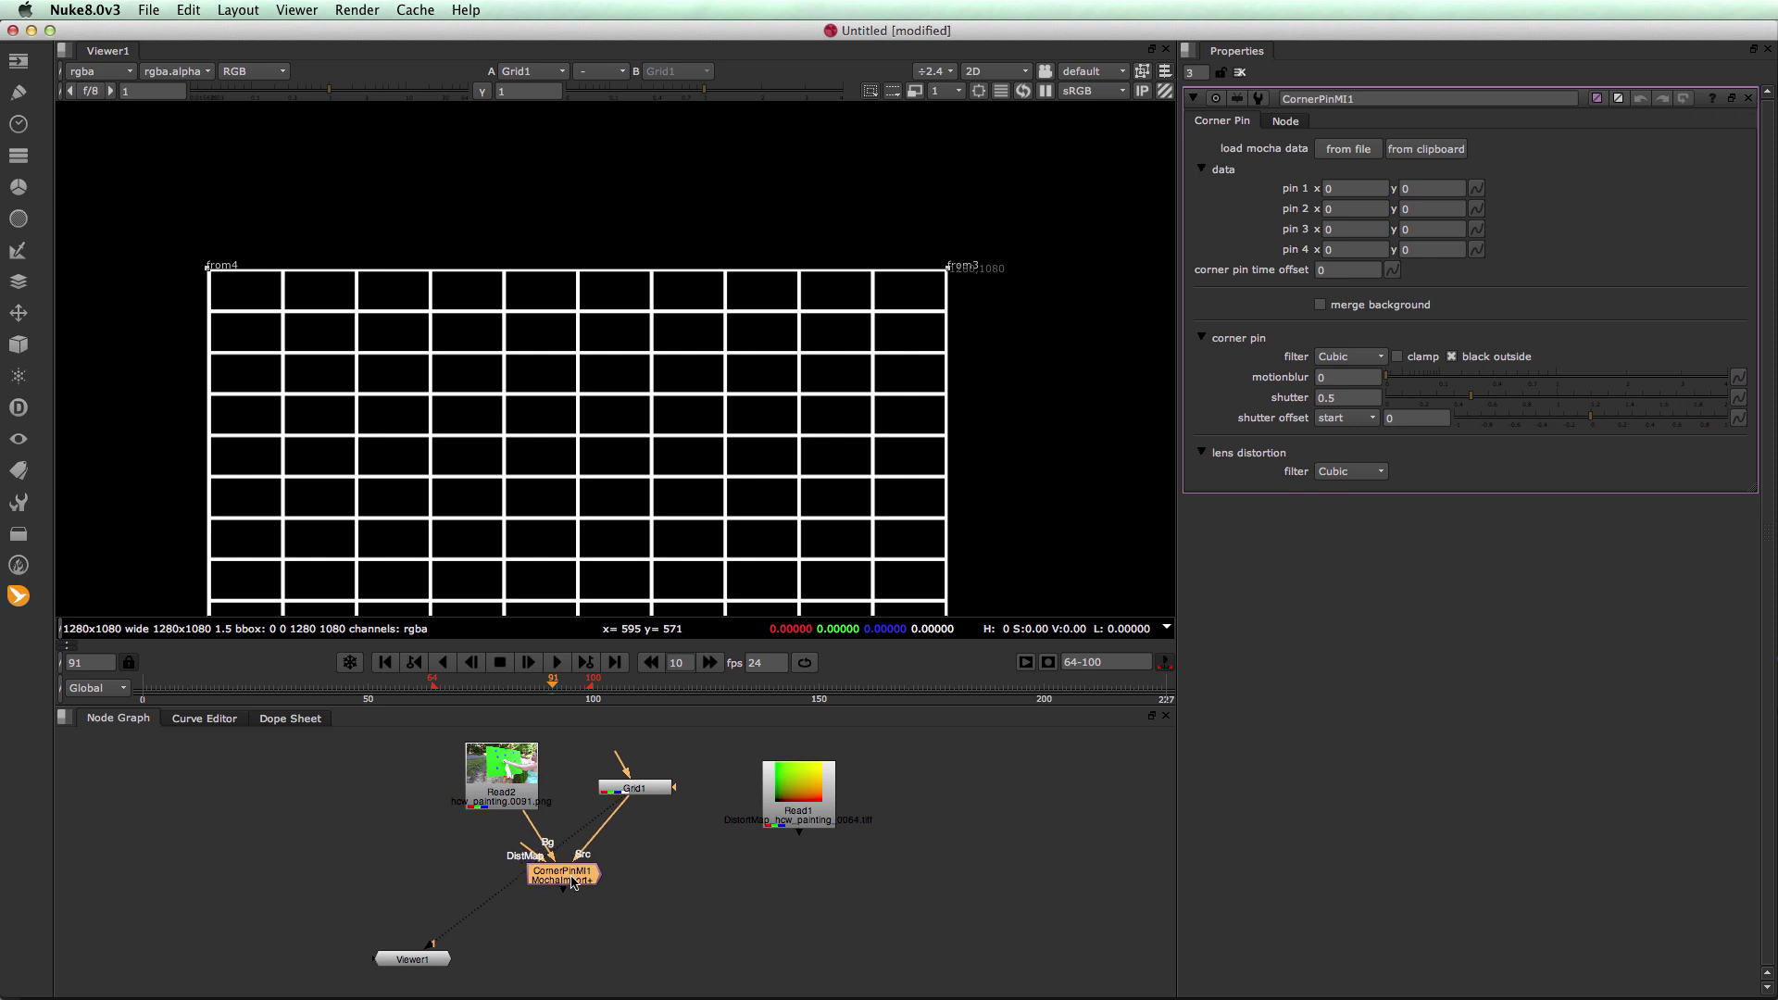
Display the corner pin node's output in the viewer with the whole frame in view
key(1)
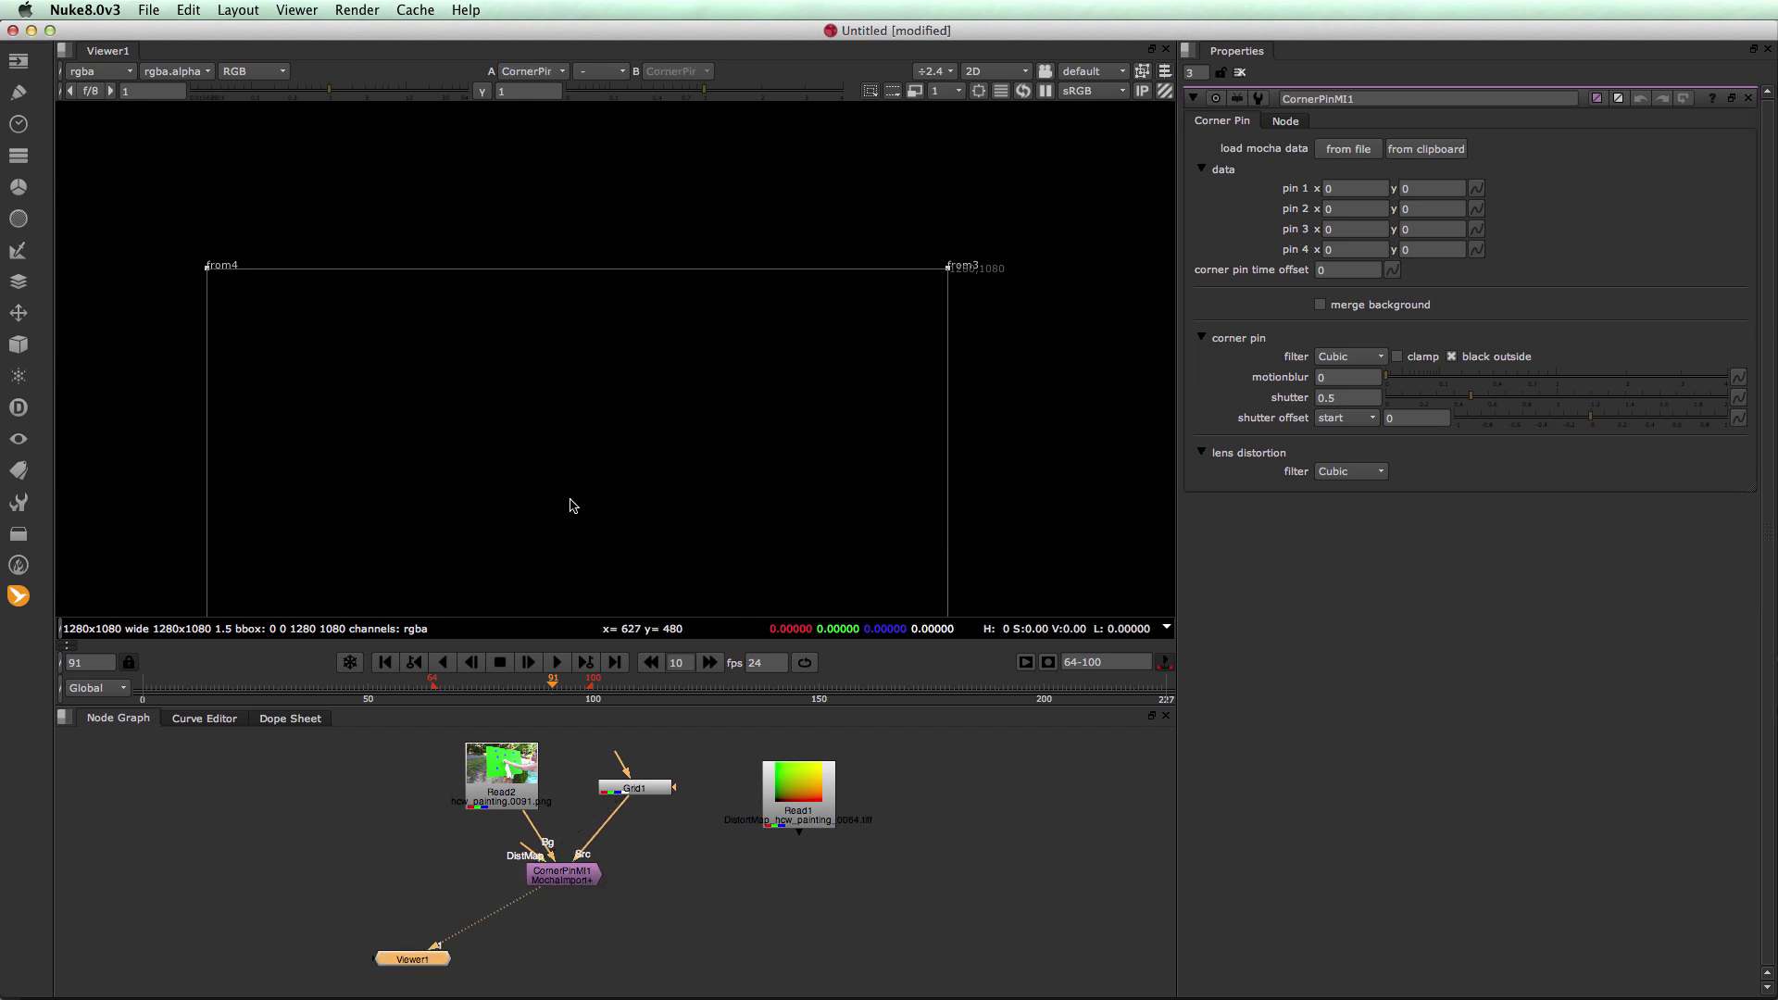
scroll(570, 498, down, 1)
middle_drag(570, 498, 608, 377)
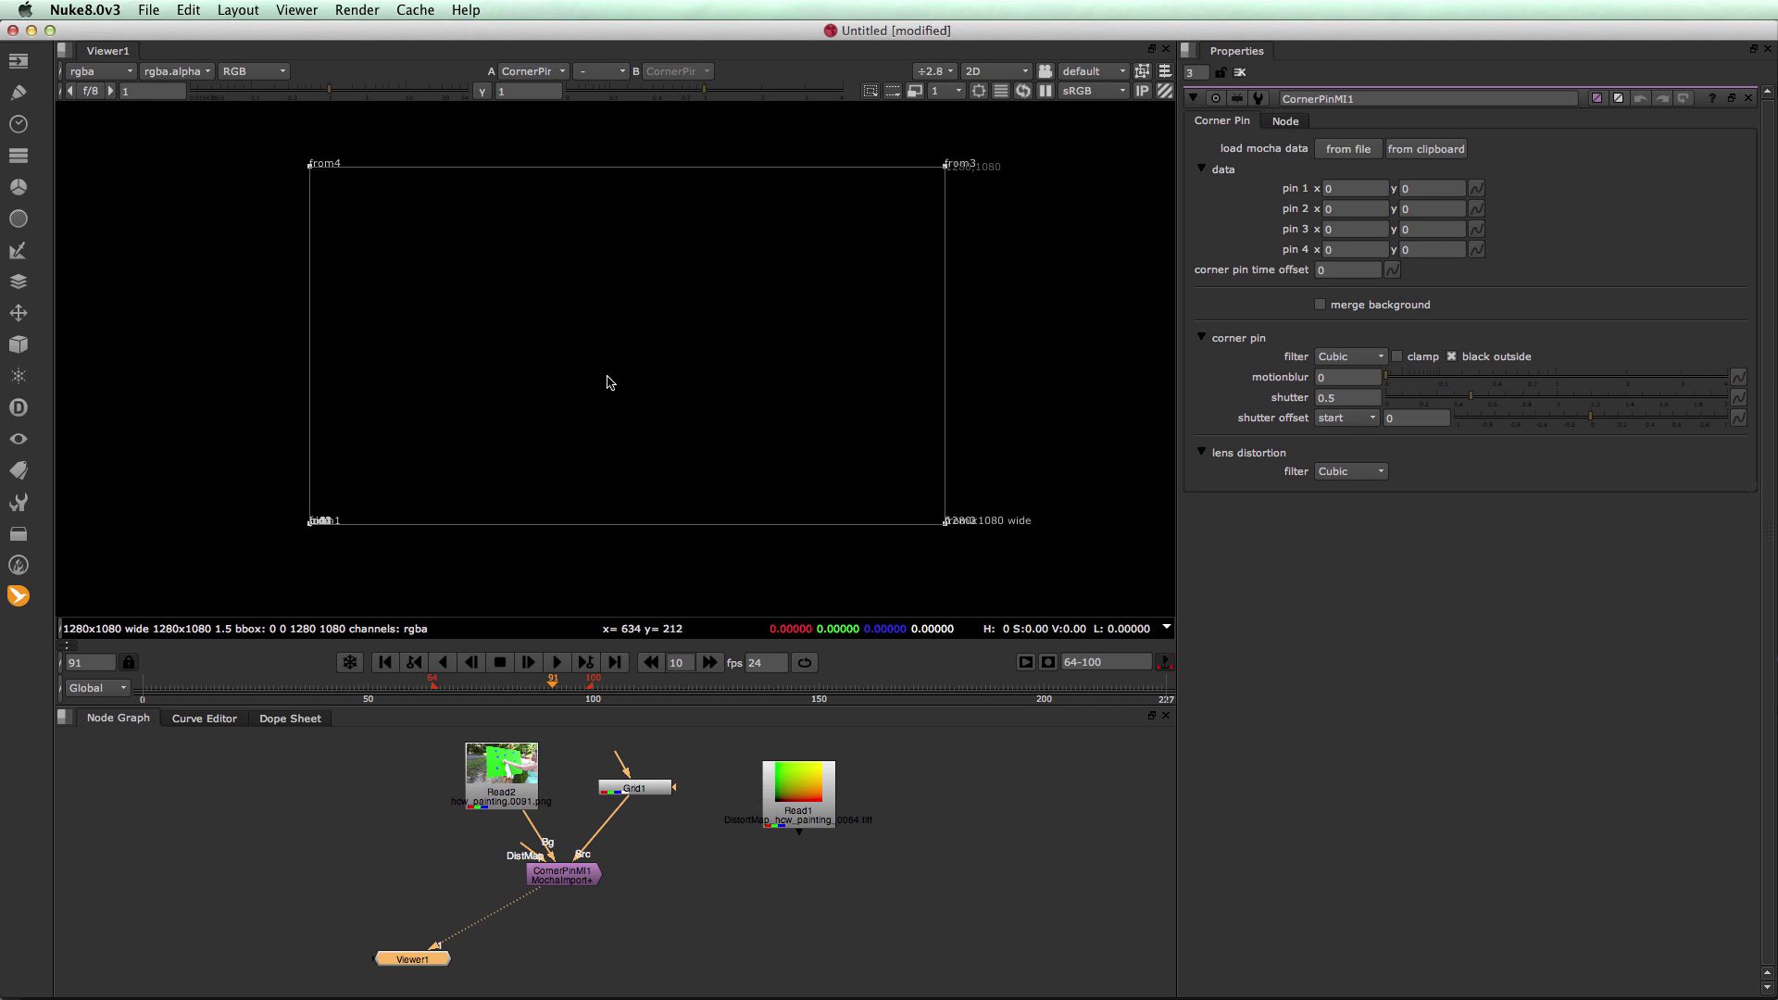
click(576, 883)
key(1)
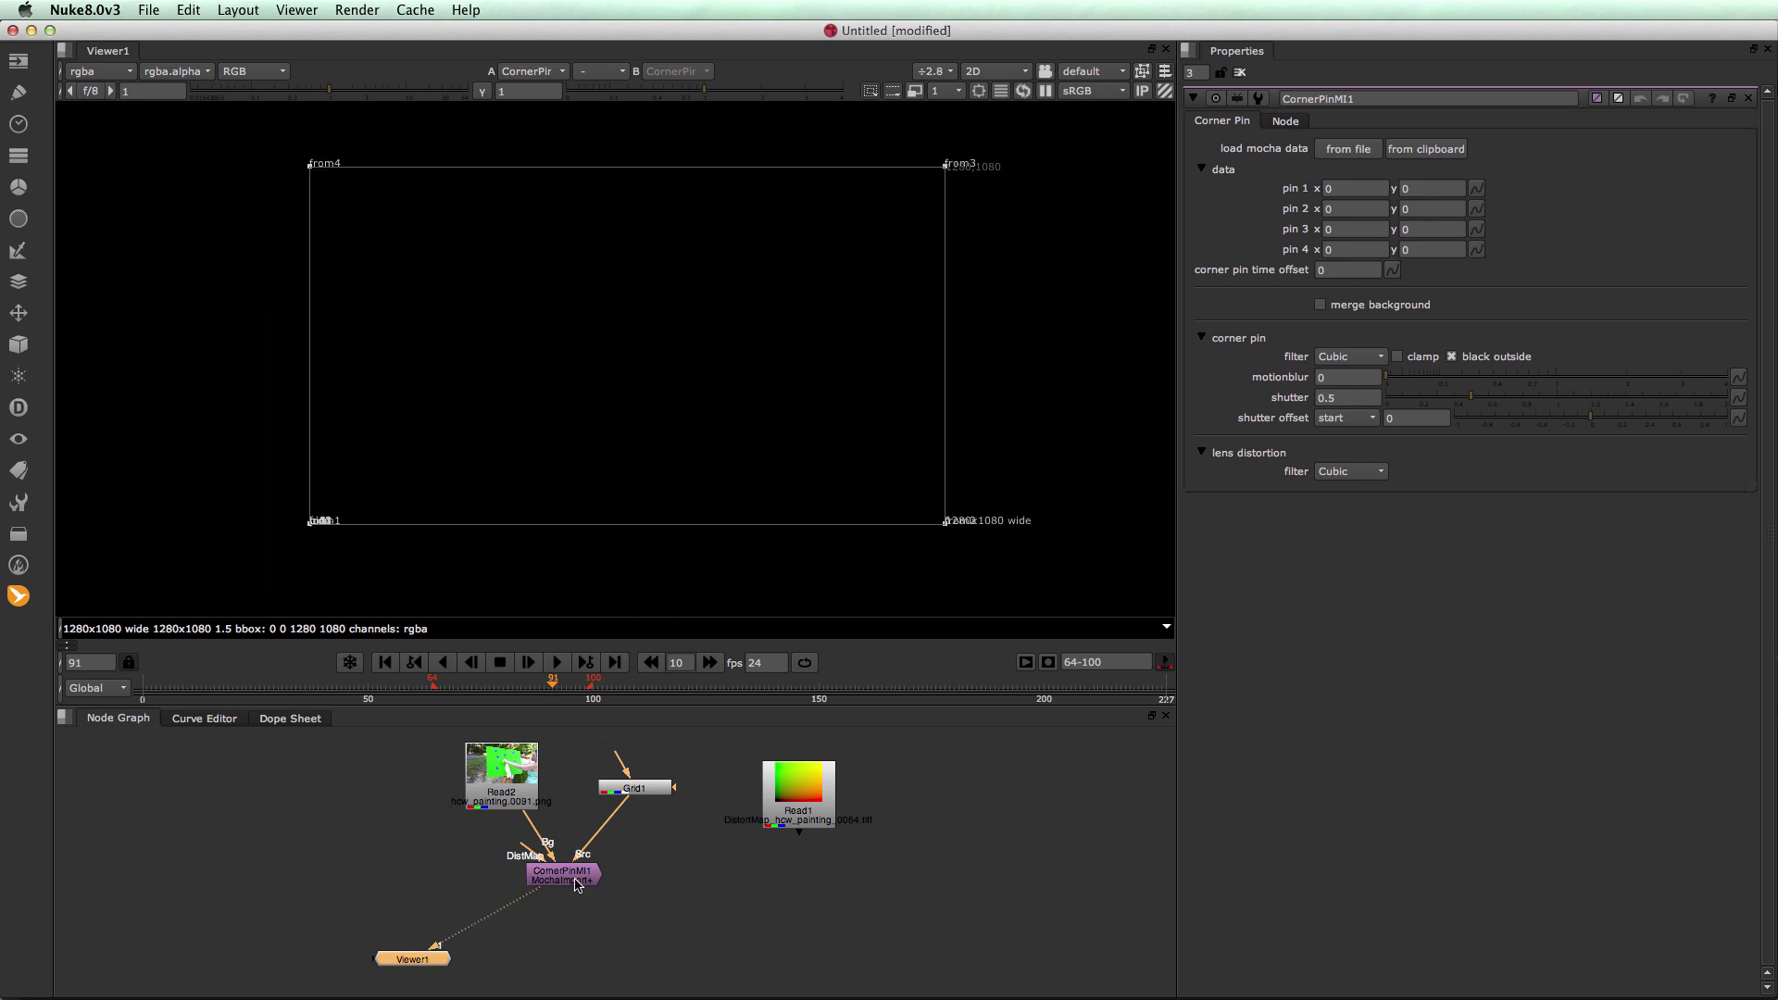
Load the mocha data from the clipboard into the corner pin node and enable merge background
click(1322, 305)
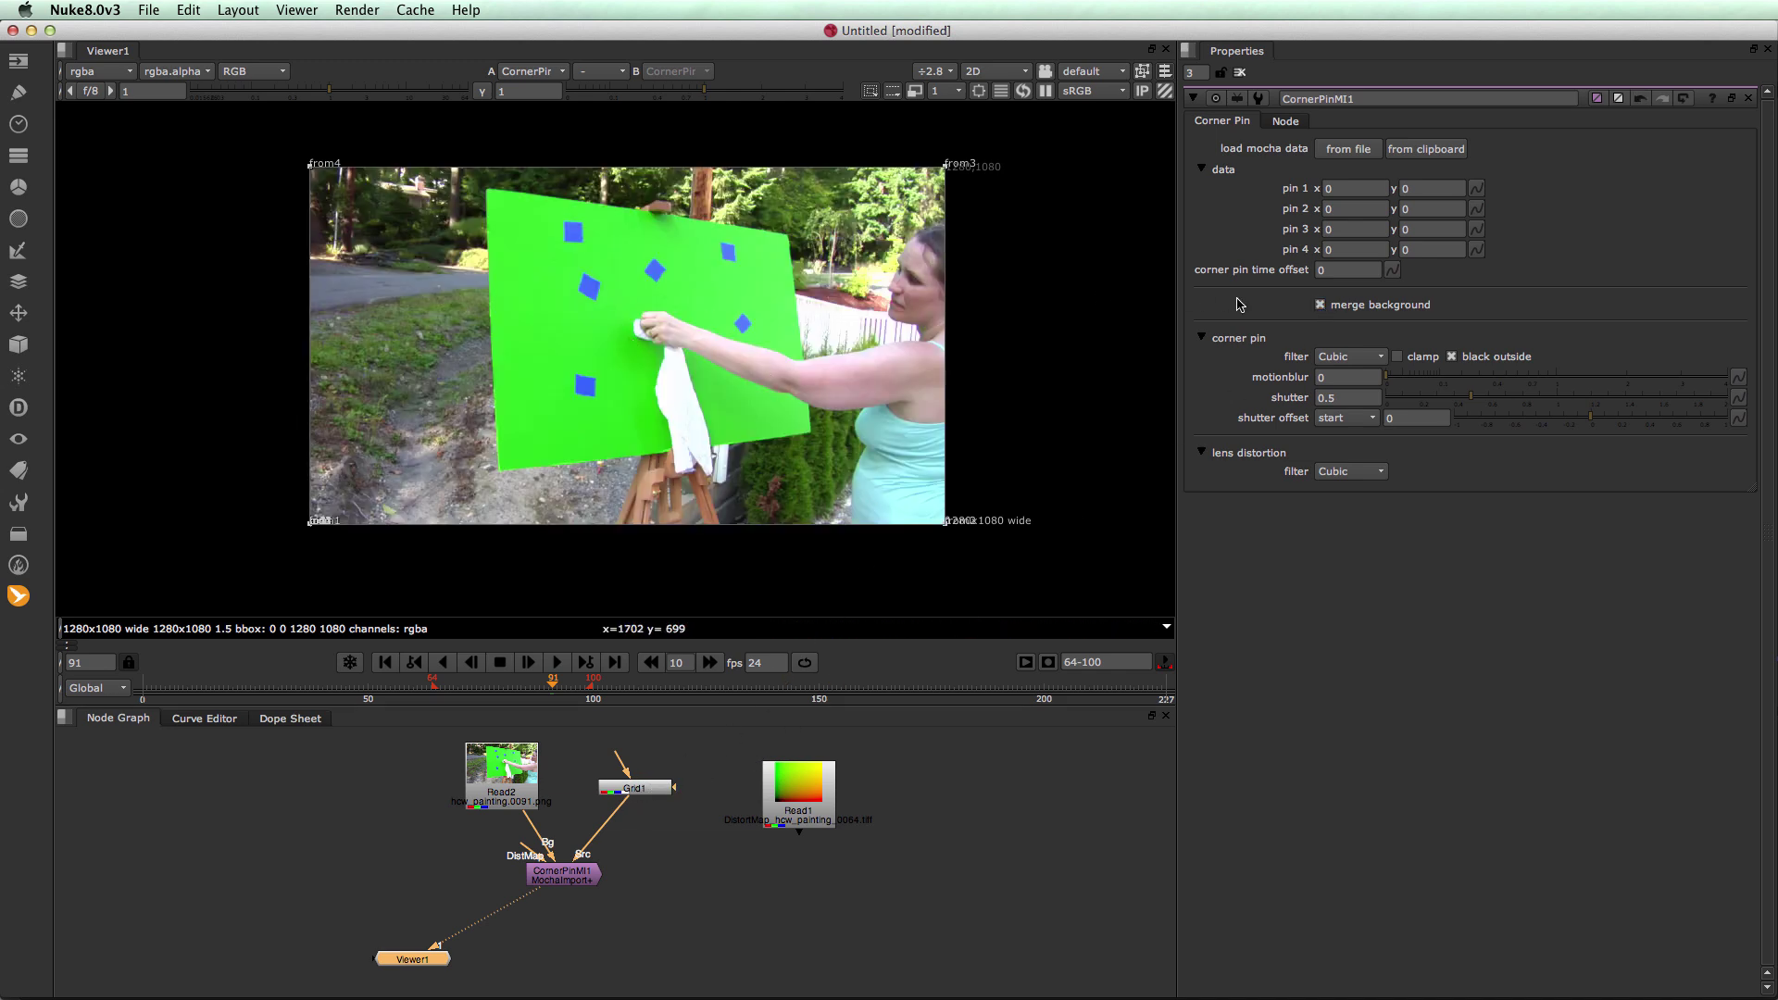
click(1322, 306)
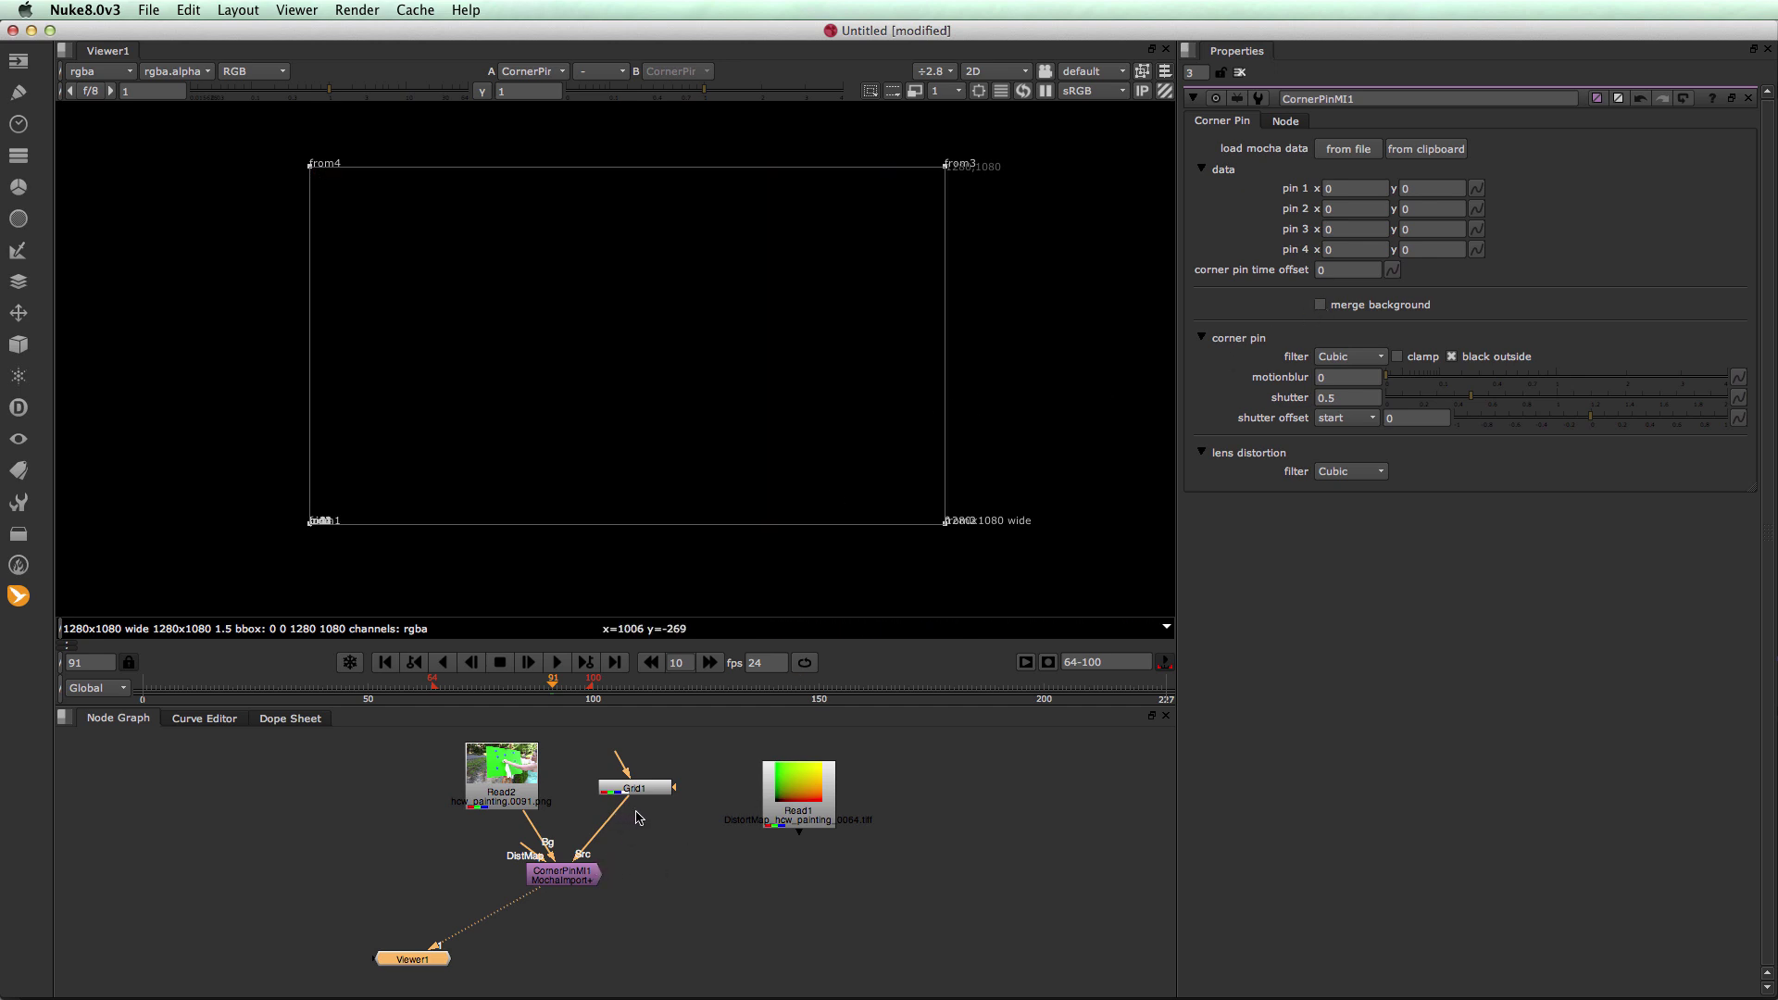
click(1427, 149)
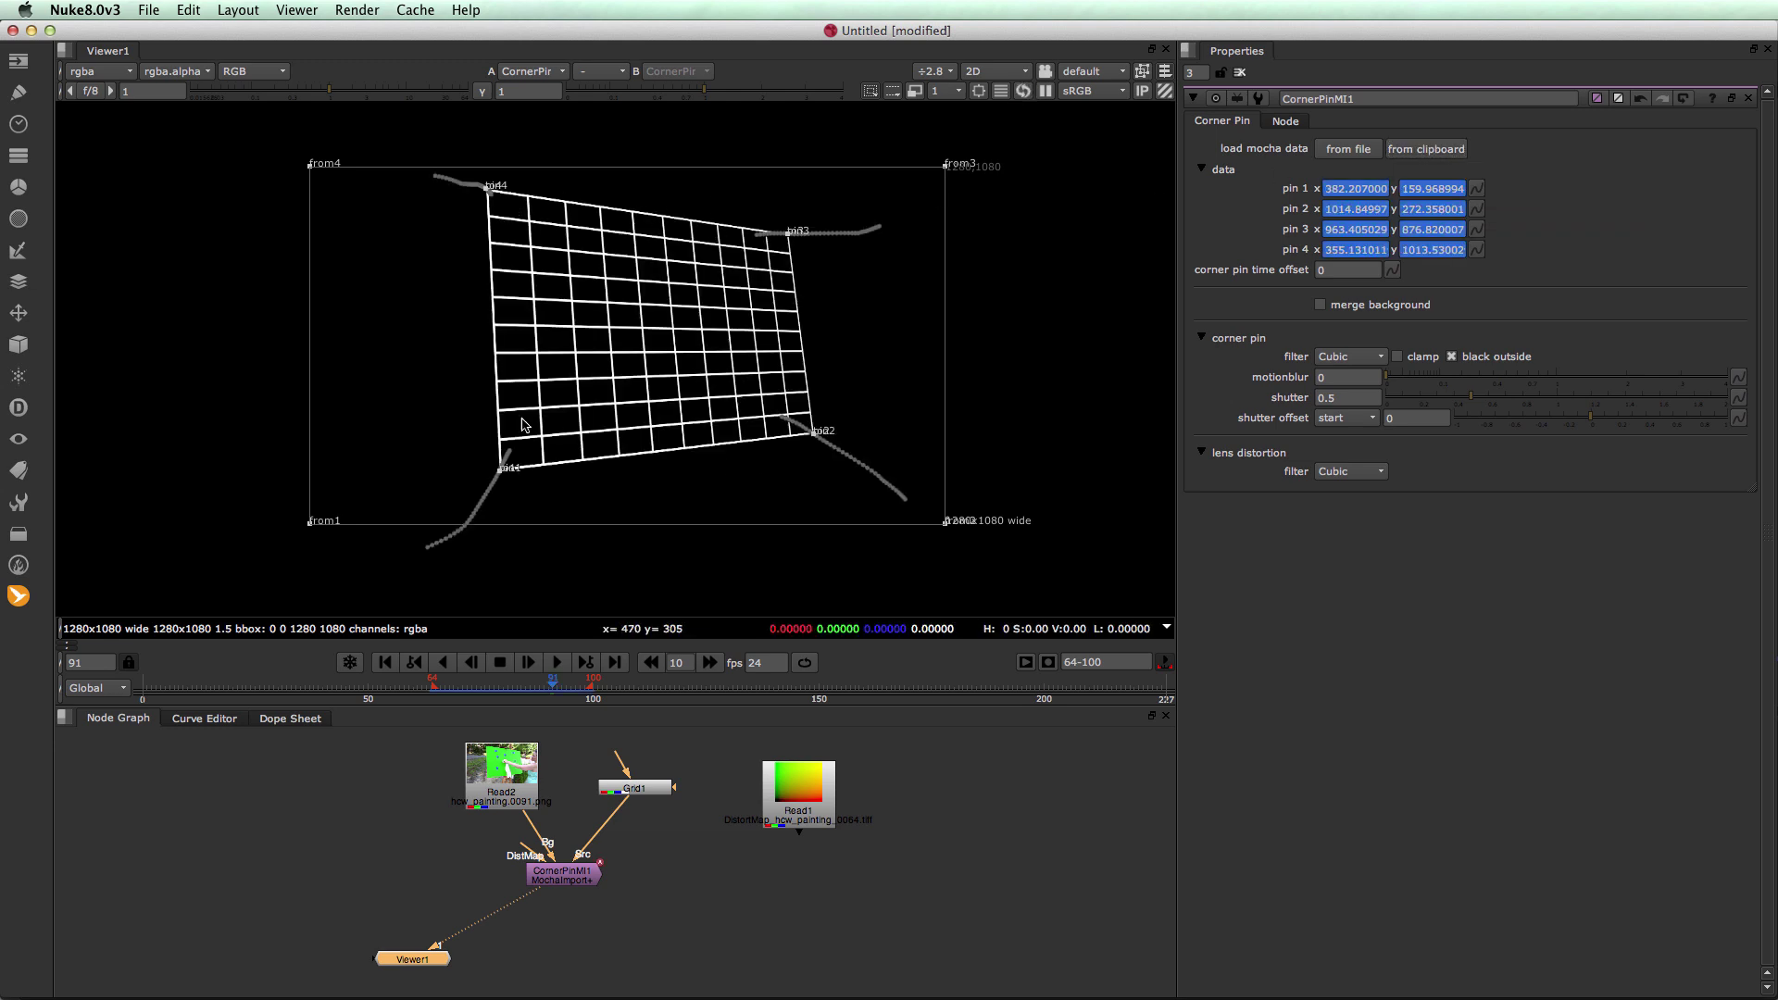
mouse_move(544, 689)
mouse_down()
mouse_move(473, 686)
mouse_move(580, 688)
mouse_move(530, 688)
mouse_up()
click(1321, 304)
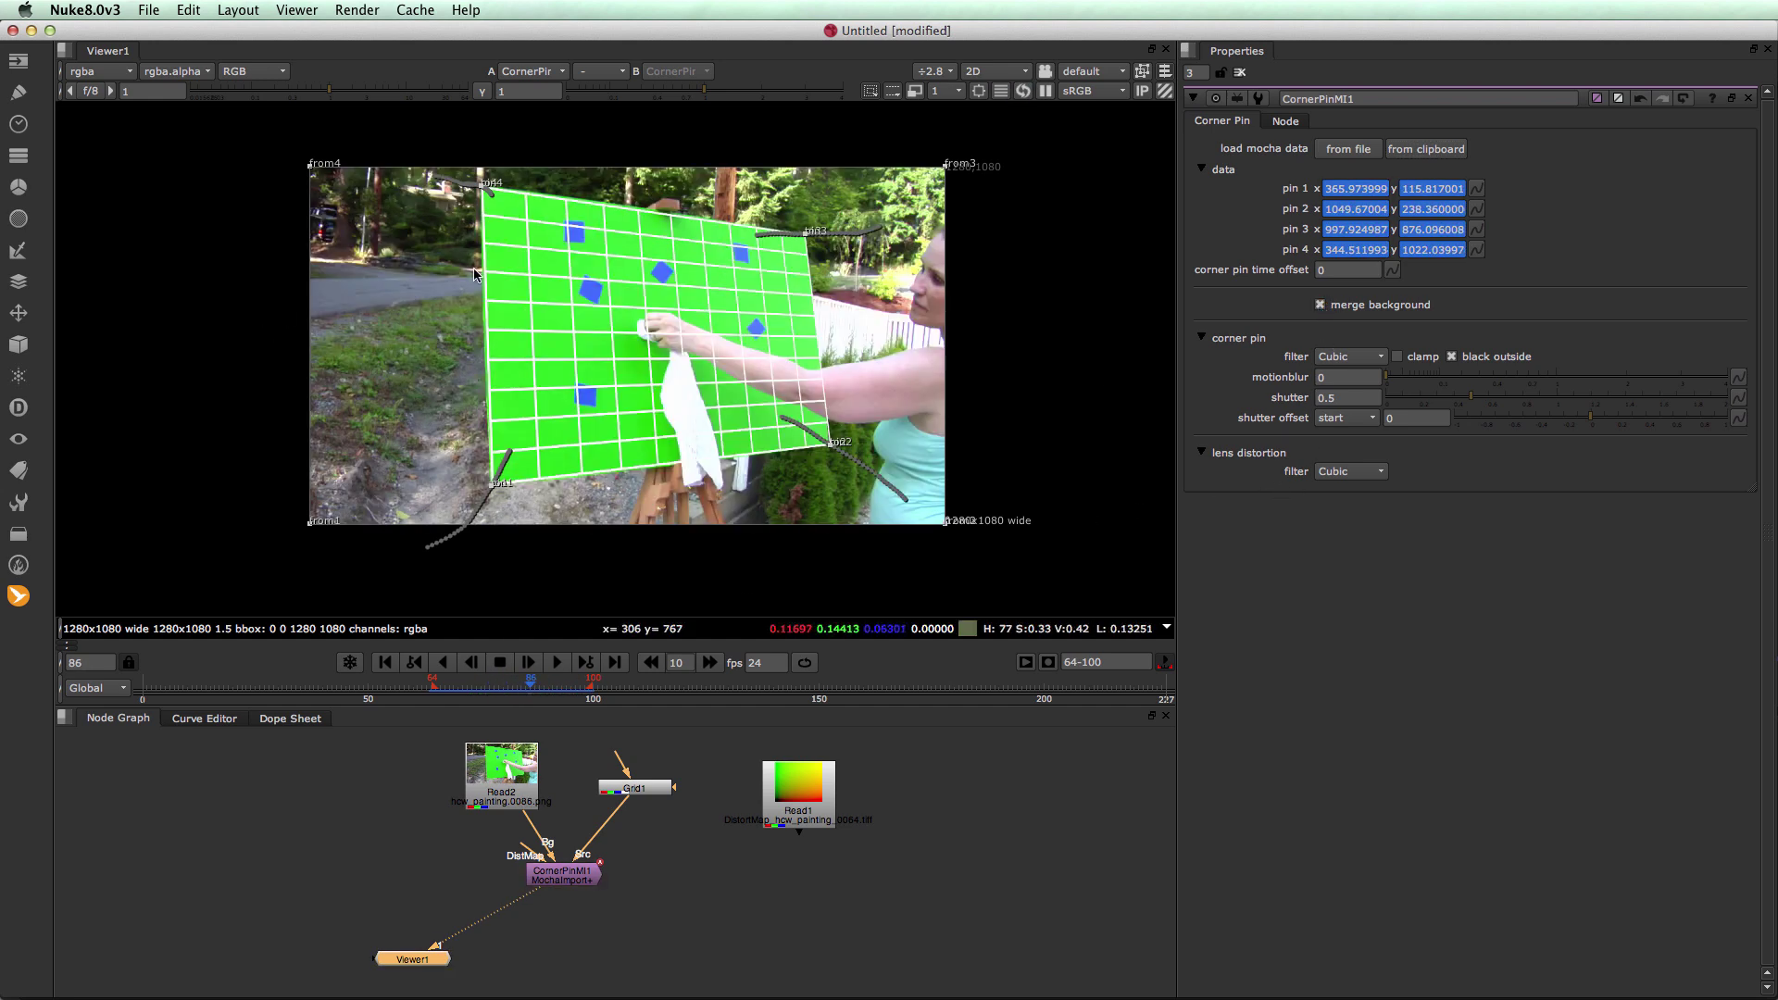
Play through the tracked frames and examine up close how the grid's edges fit the green board at frame 71
drag(514, 690, 460, 687)
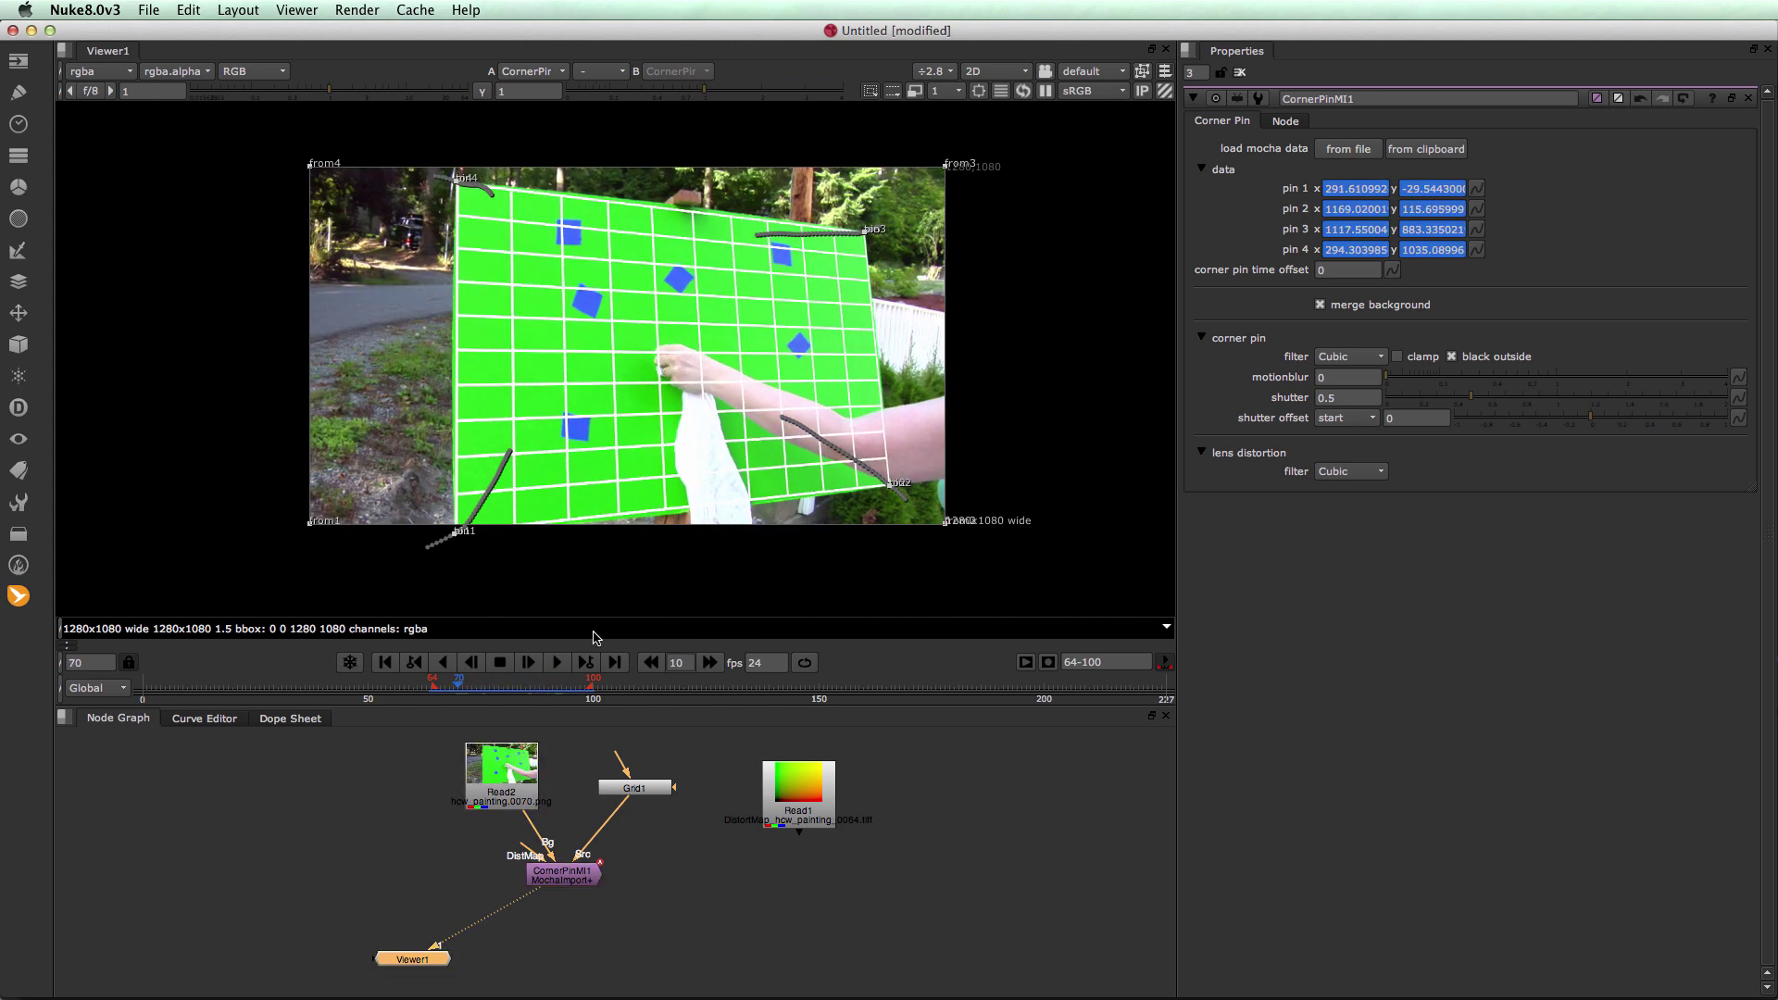
click(559, 664)
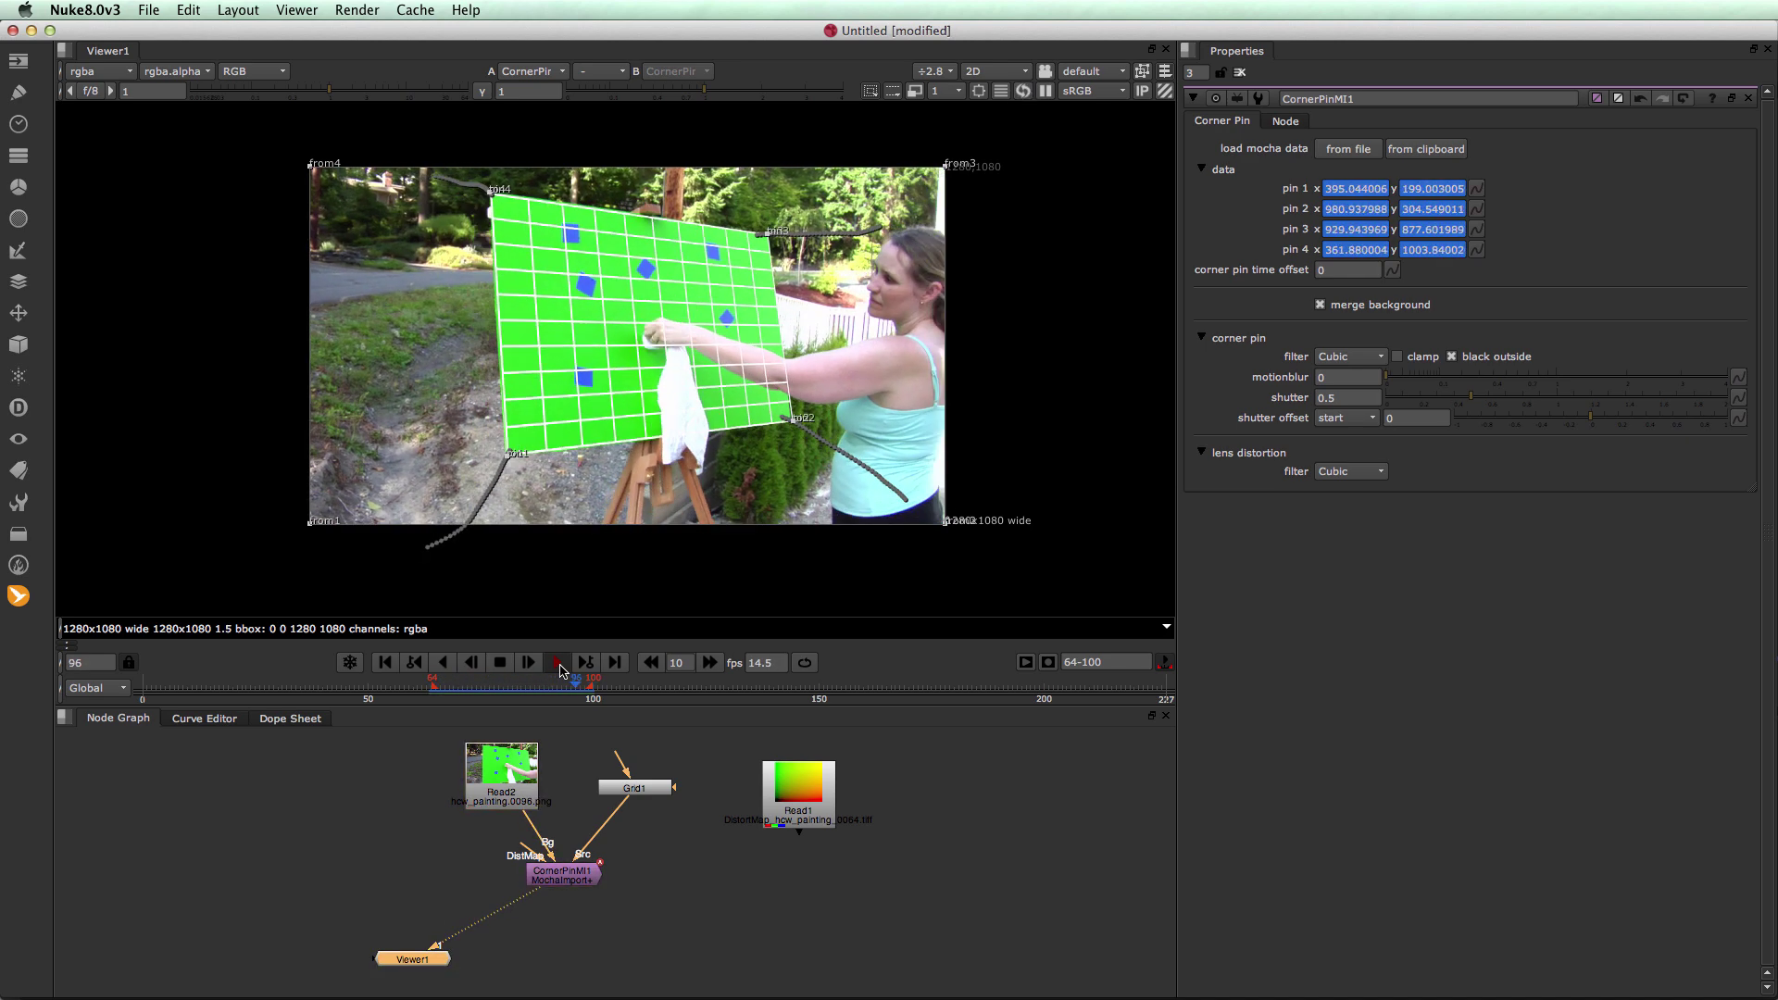
click(499, 664)
click(499, 663)
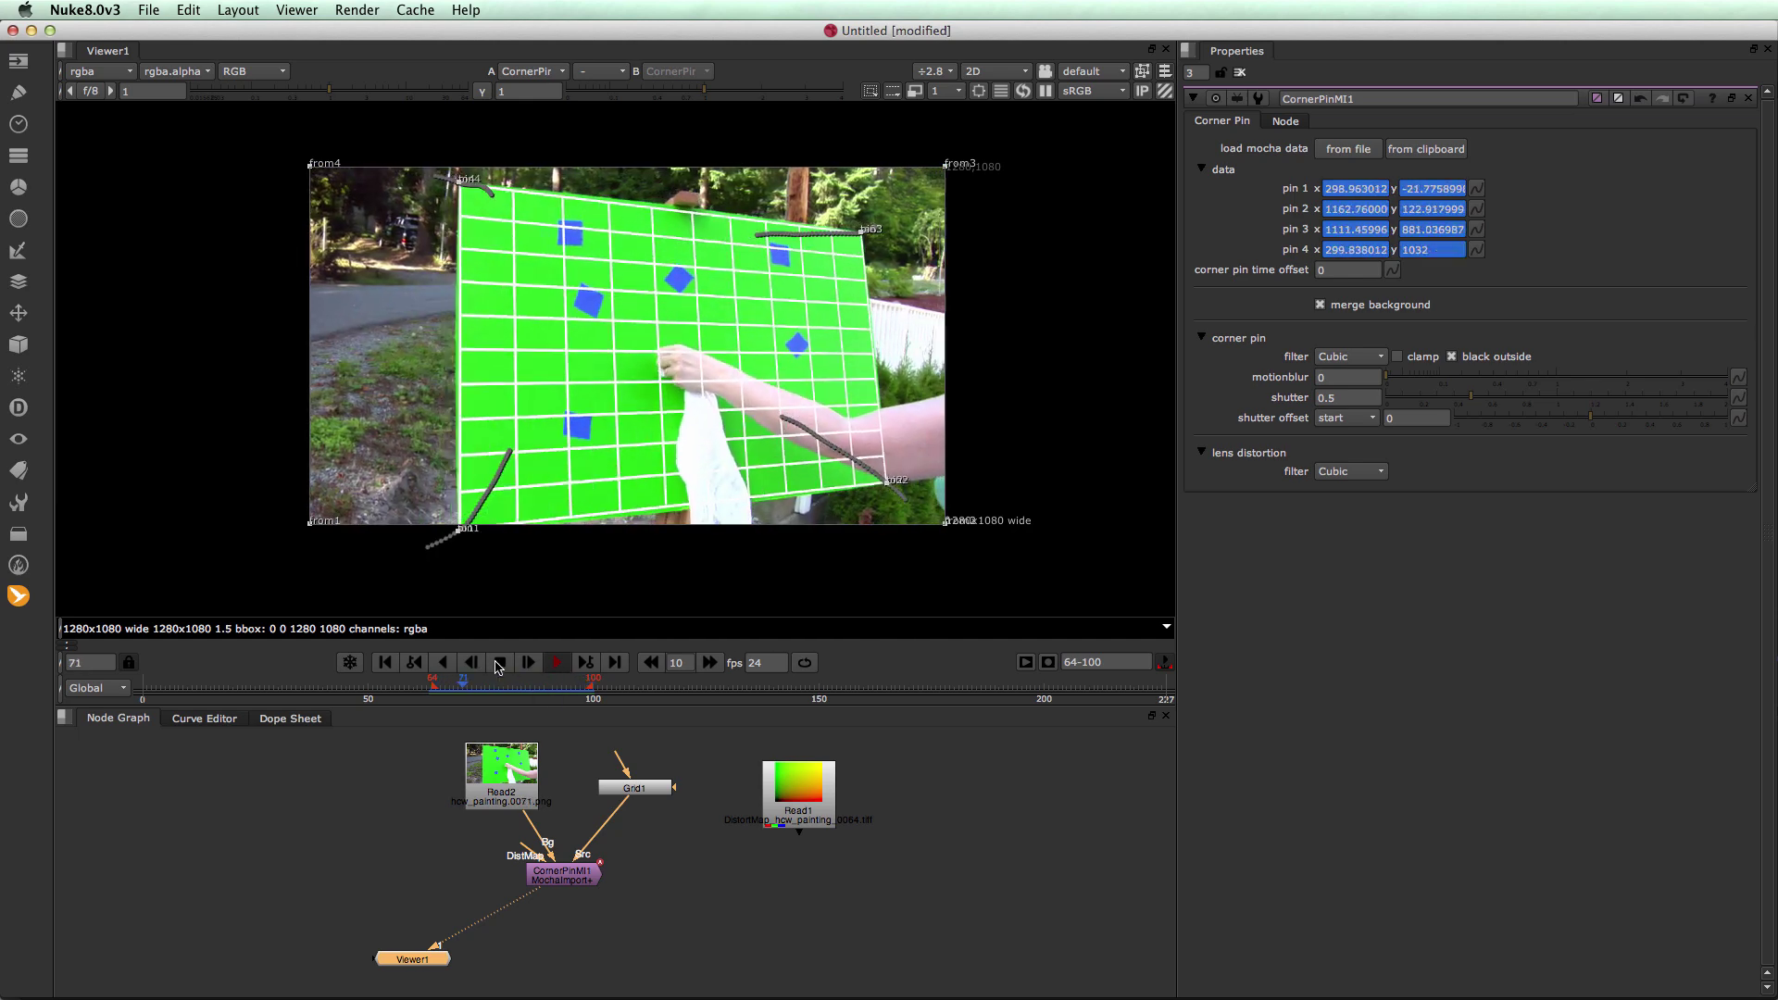
scroll(602, 398, up, 5)
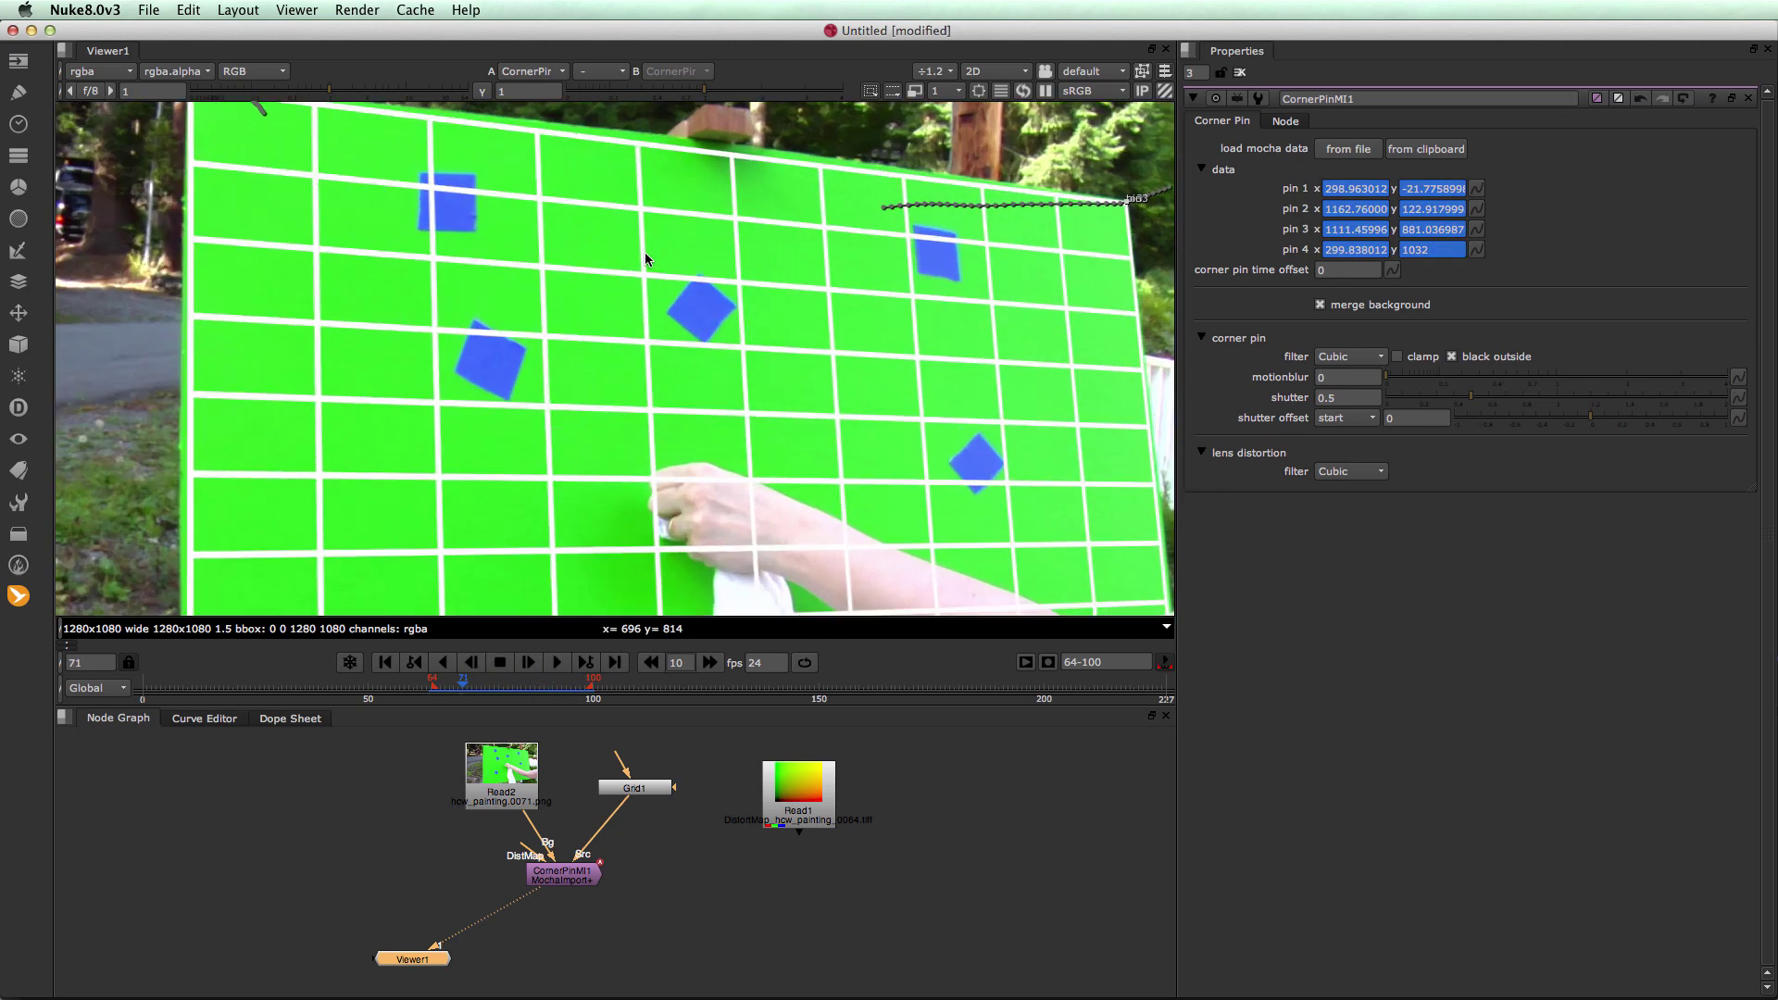
middle_drag(652, 244, 630, 375)
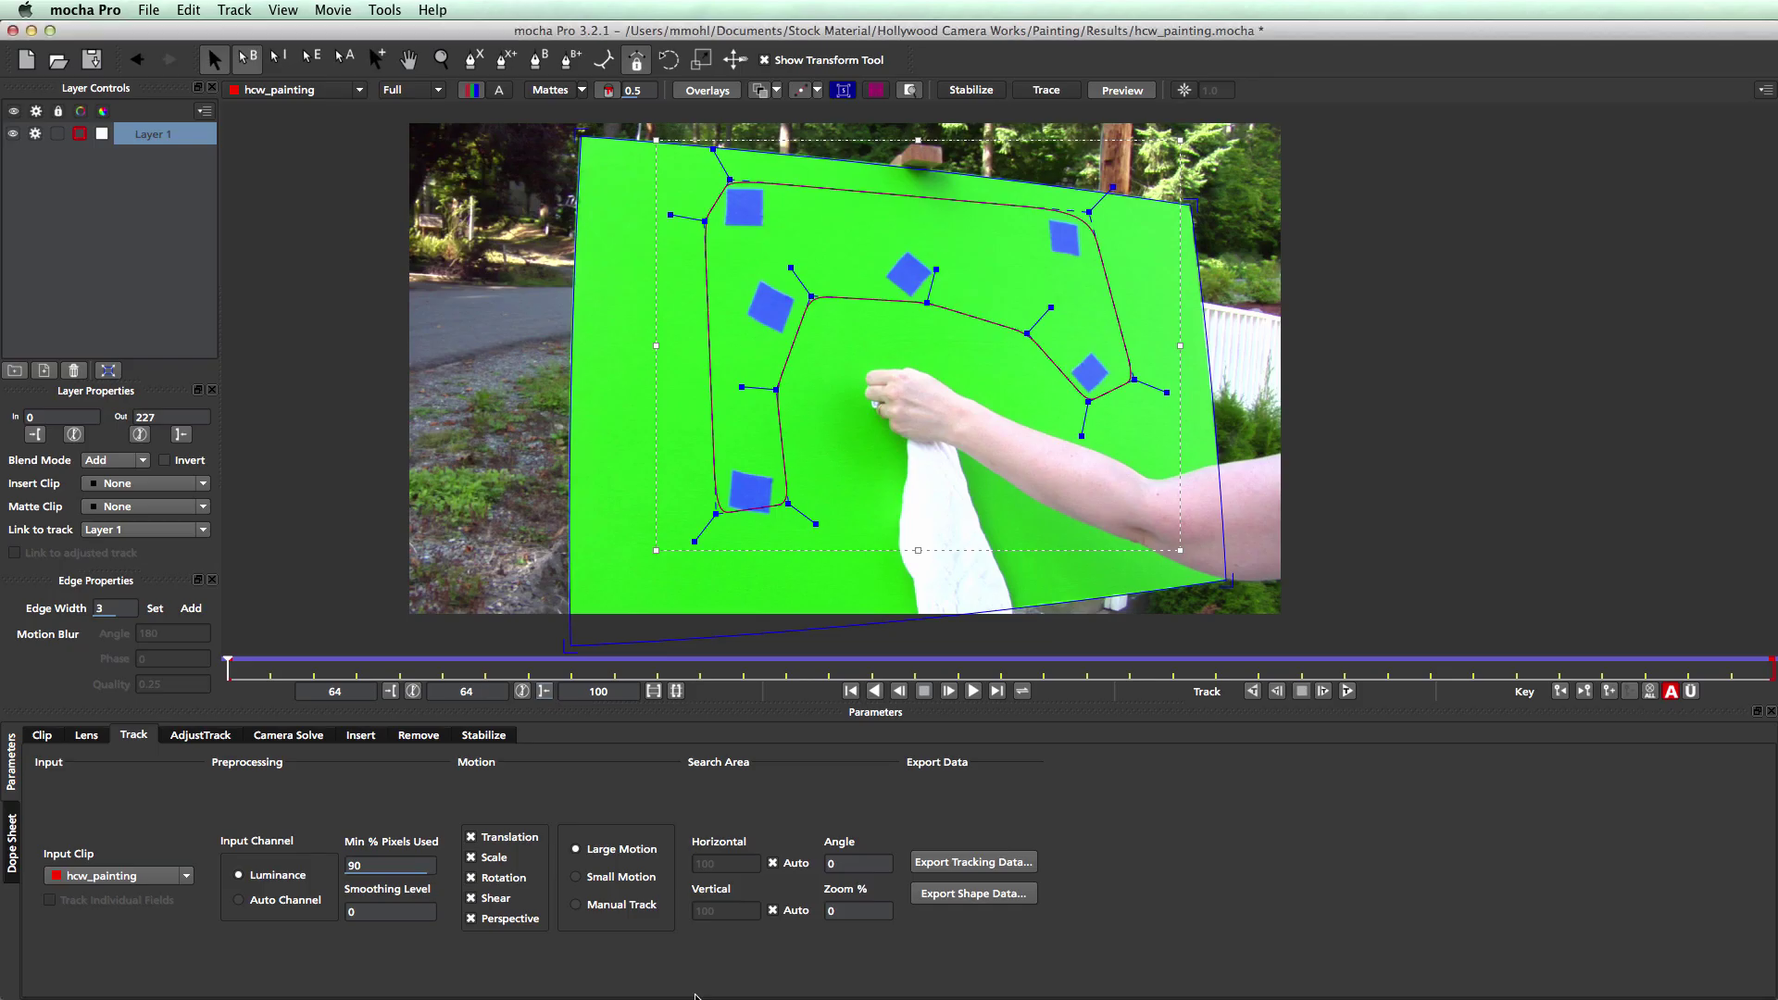
In mocha Pro, open the lens data export and choose the Distortion Map Clip format
click(87, 735)
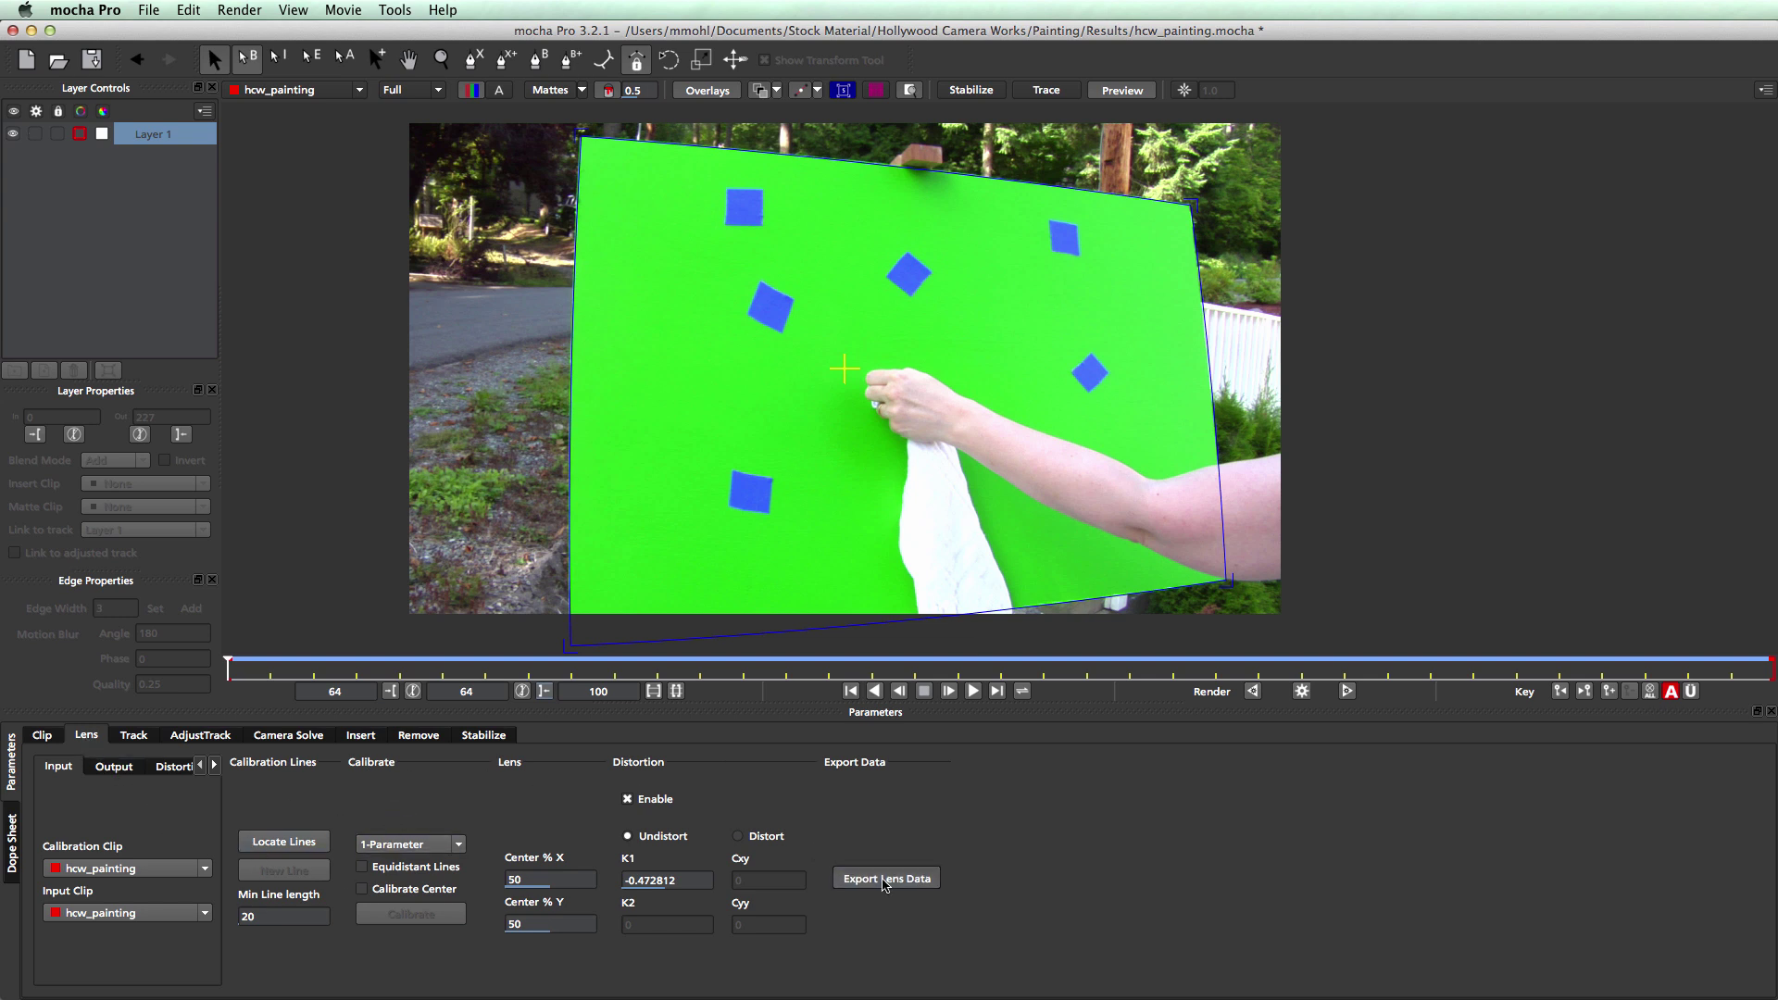
click(885, 878)
click(871, 405)
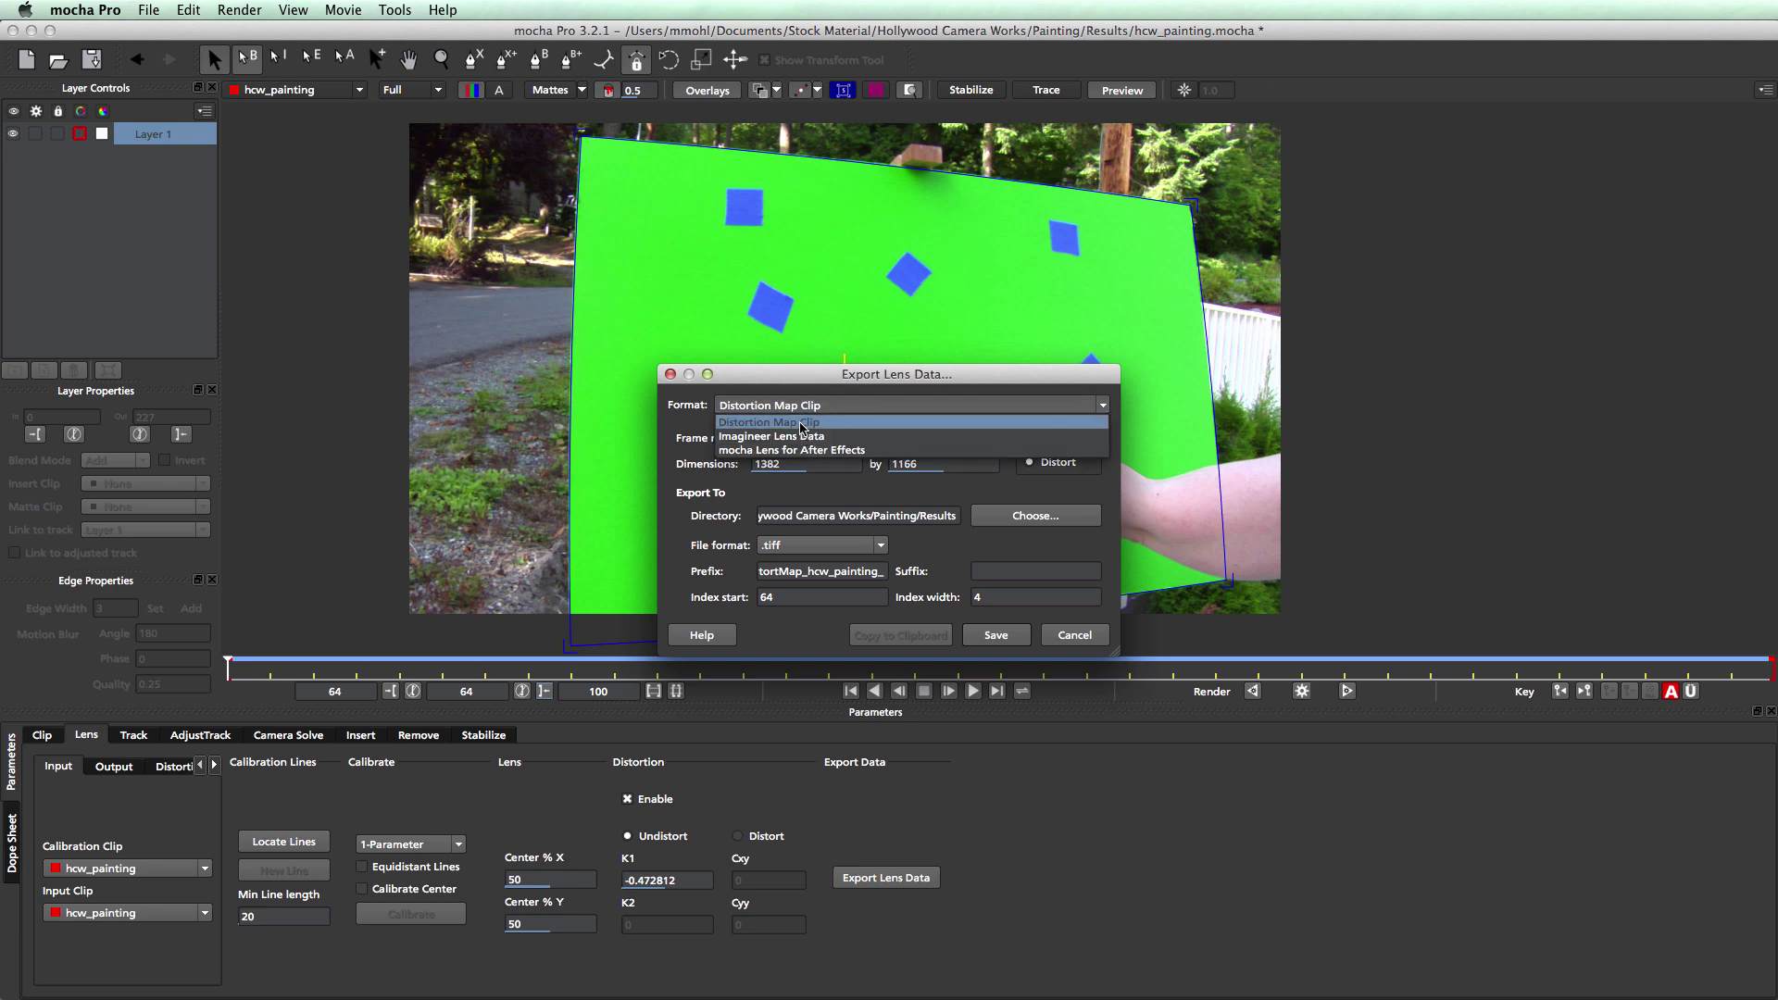
click(802, 425)
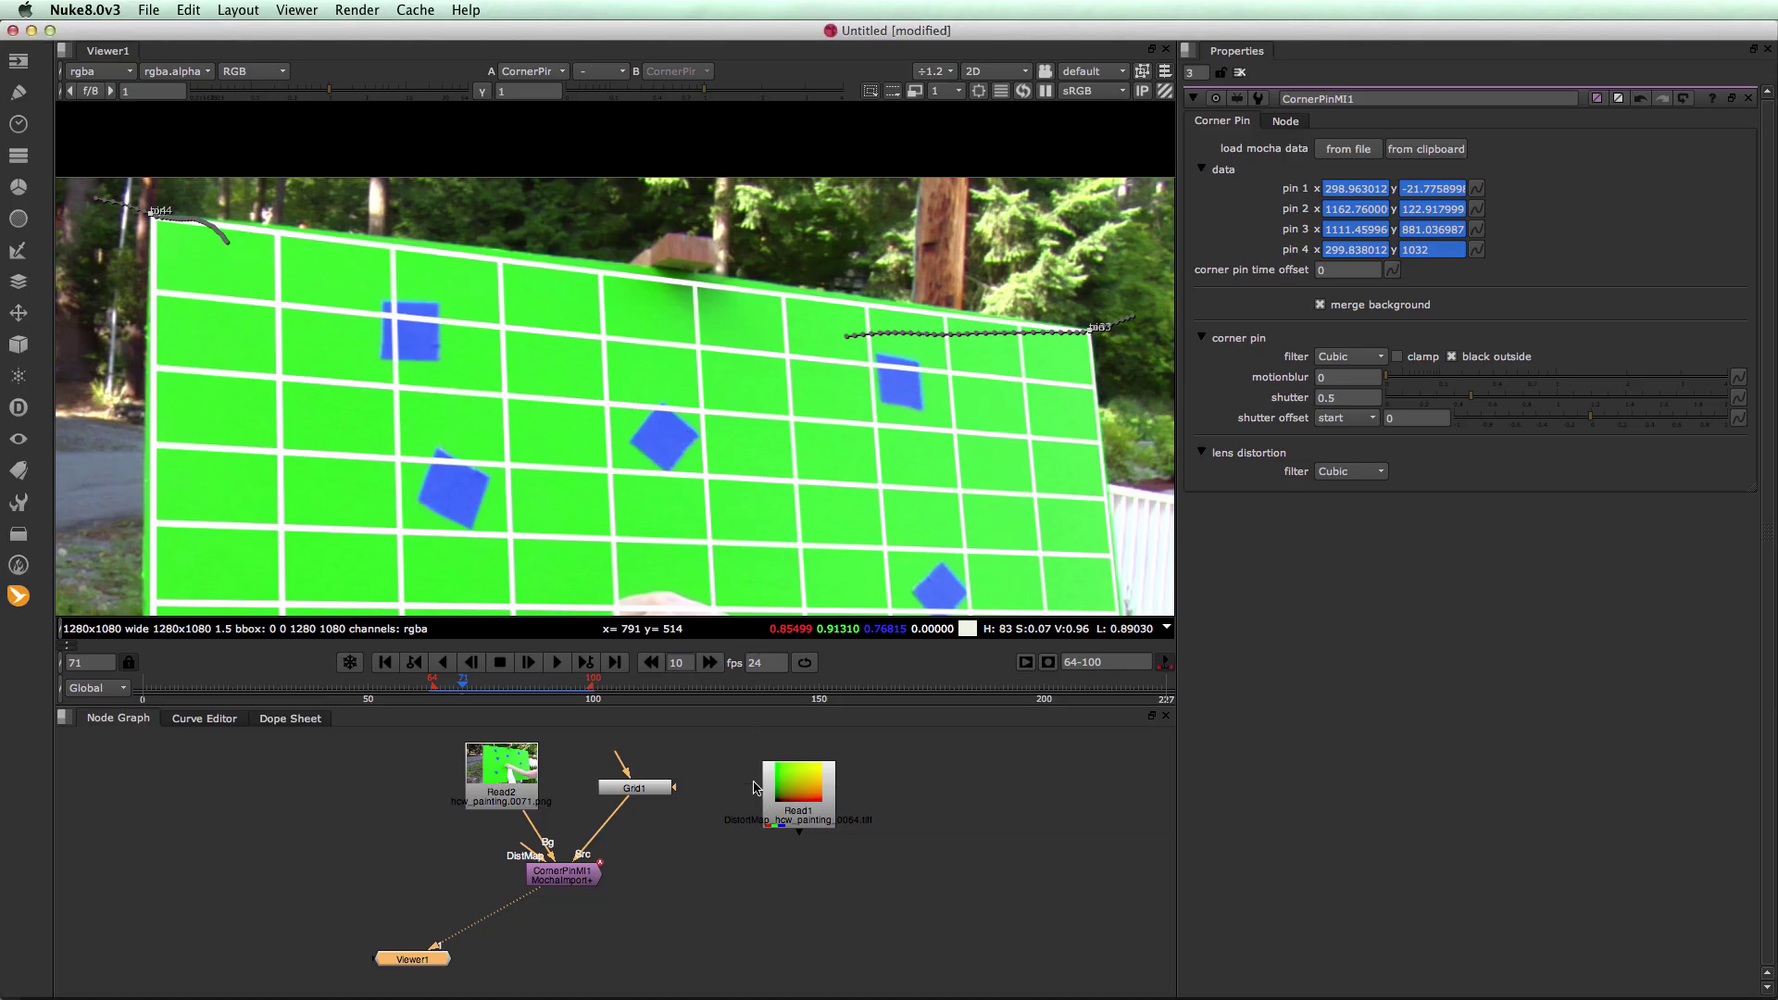
In Nuke, move the distortion map node Read1 closer to Grid1 and connect the corner pin node's DistMap input to it
drag(814, 809, 800, 781)
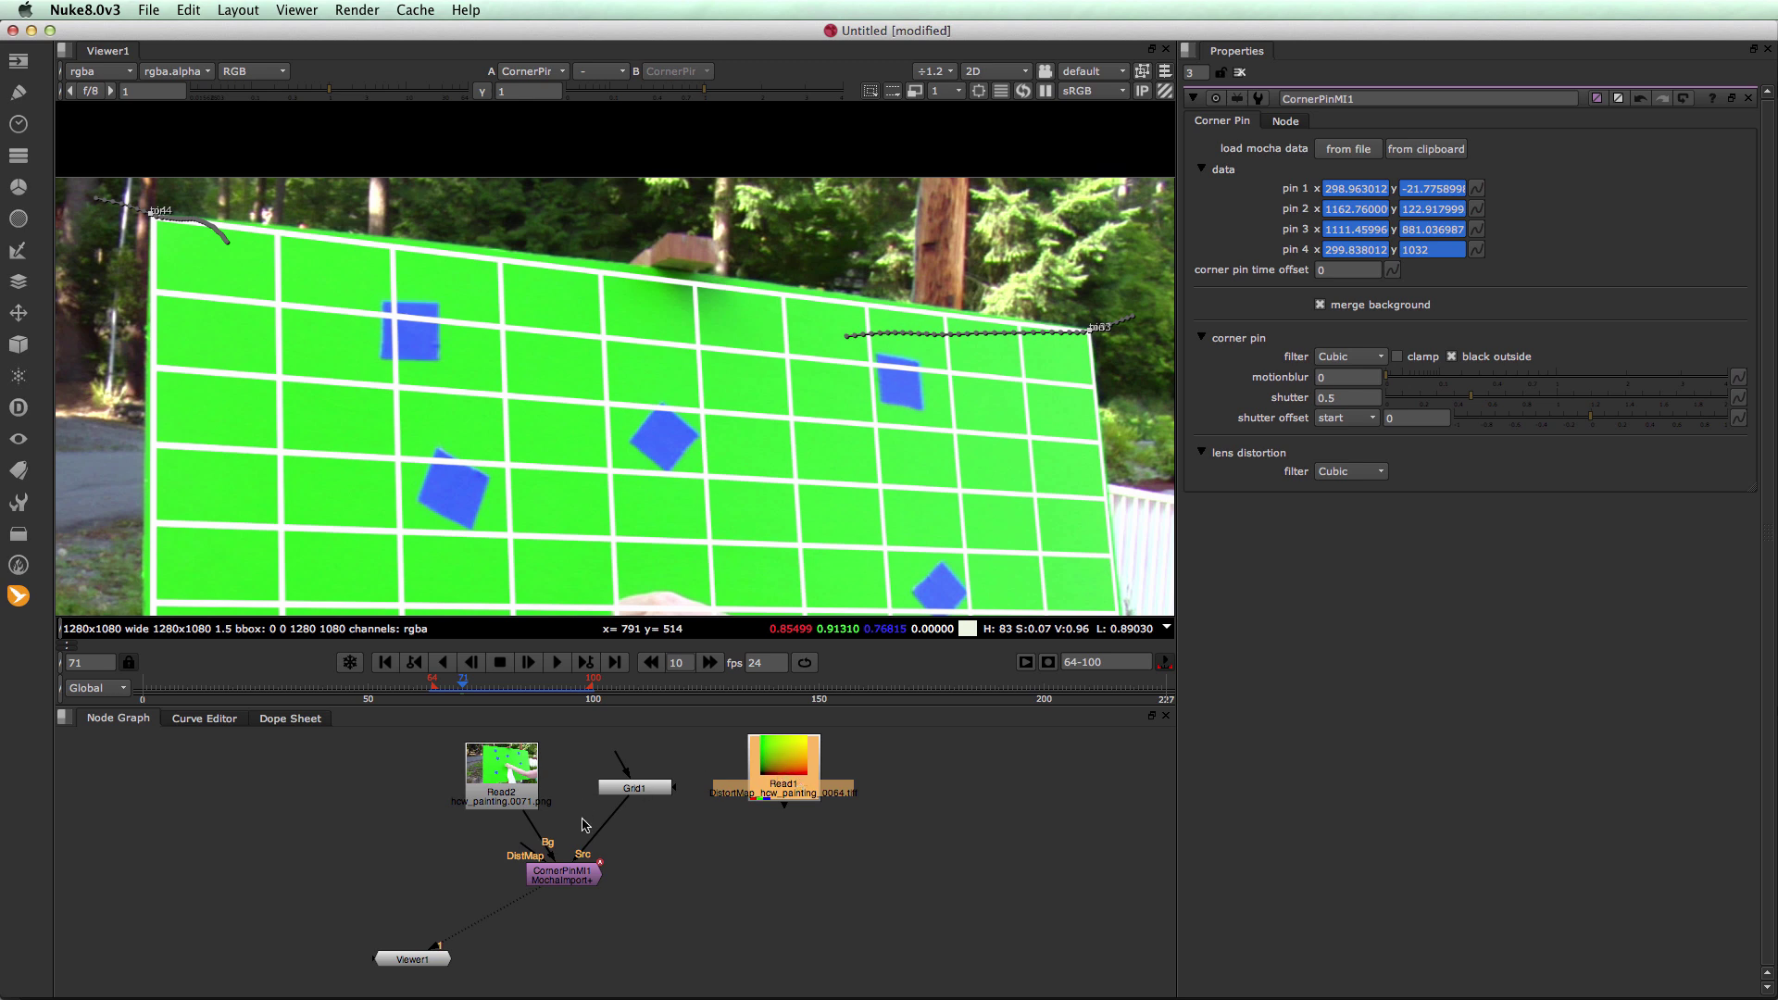
drag(535, 850, 793, 791)
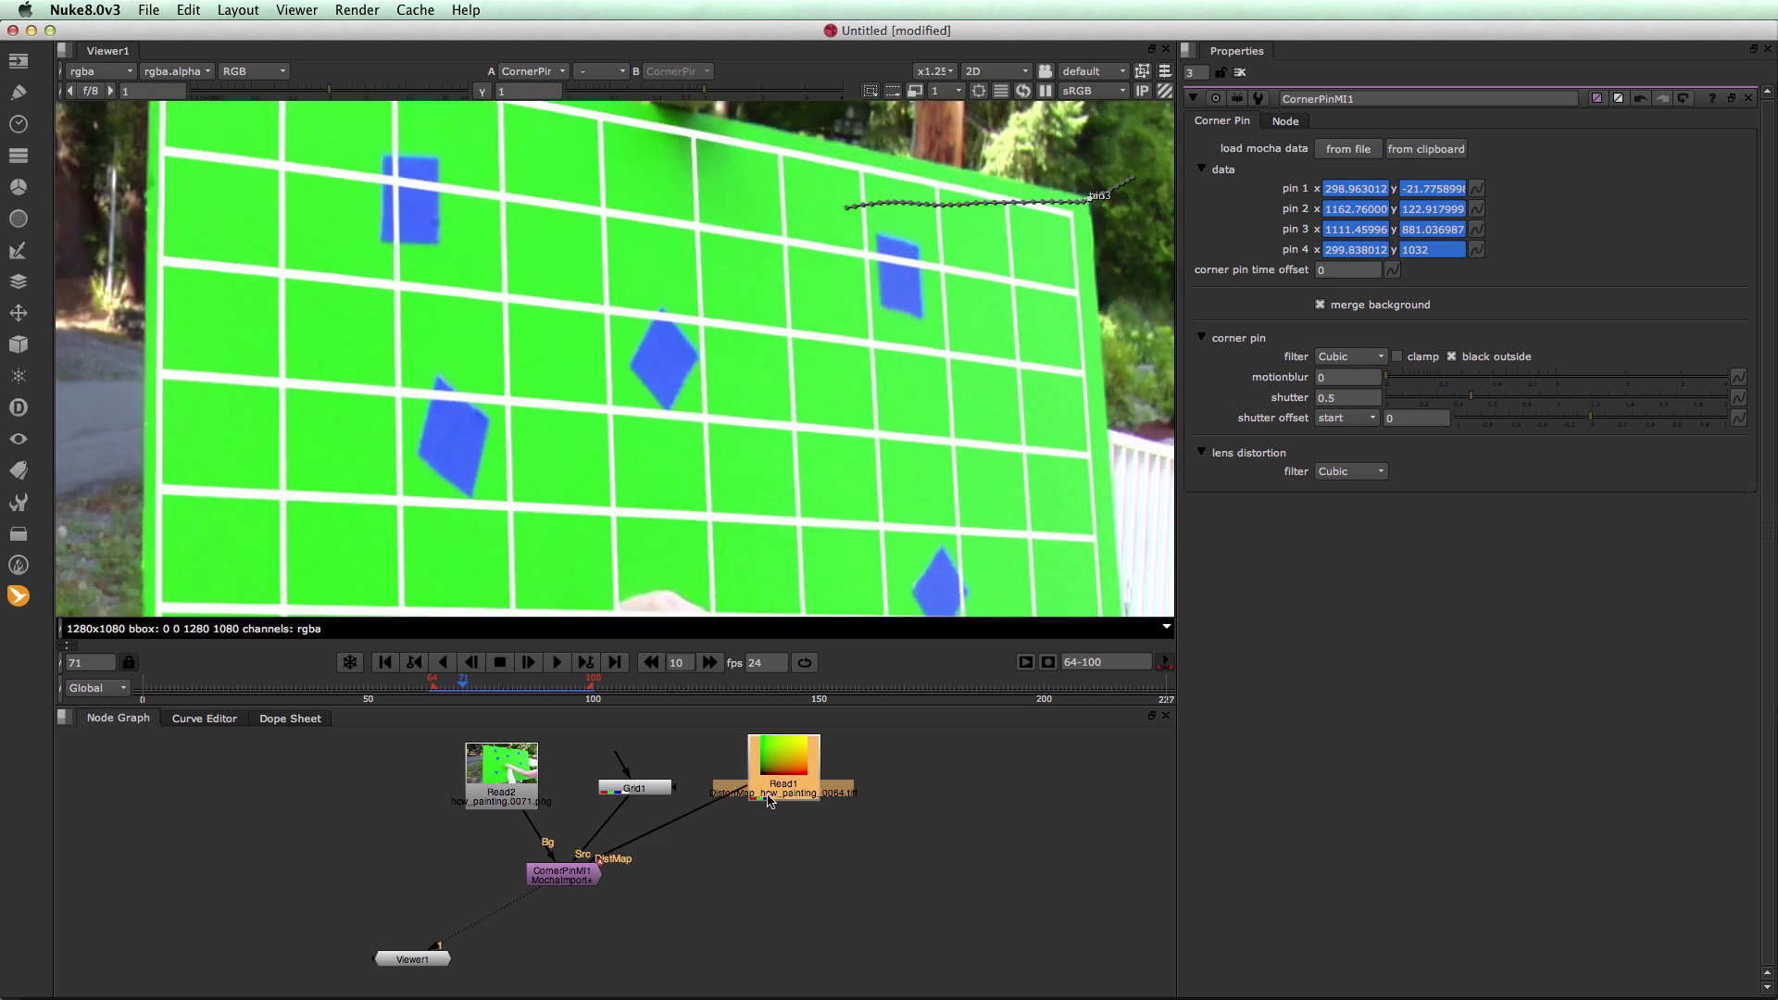
scroll(744, 478, up, 2)
scroll(744, 478, down, 5)
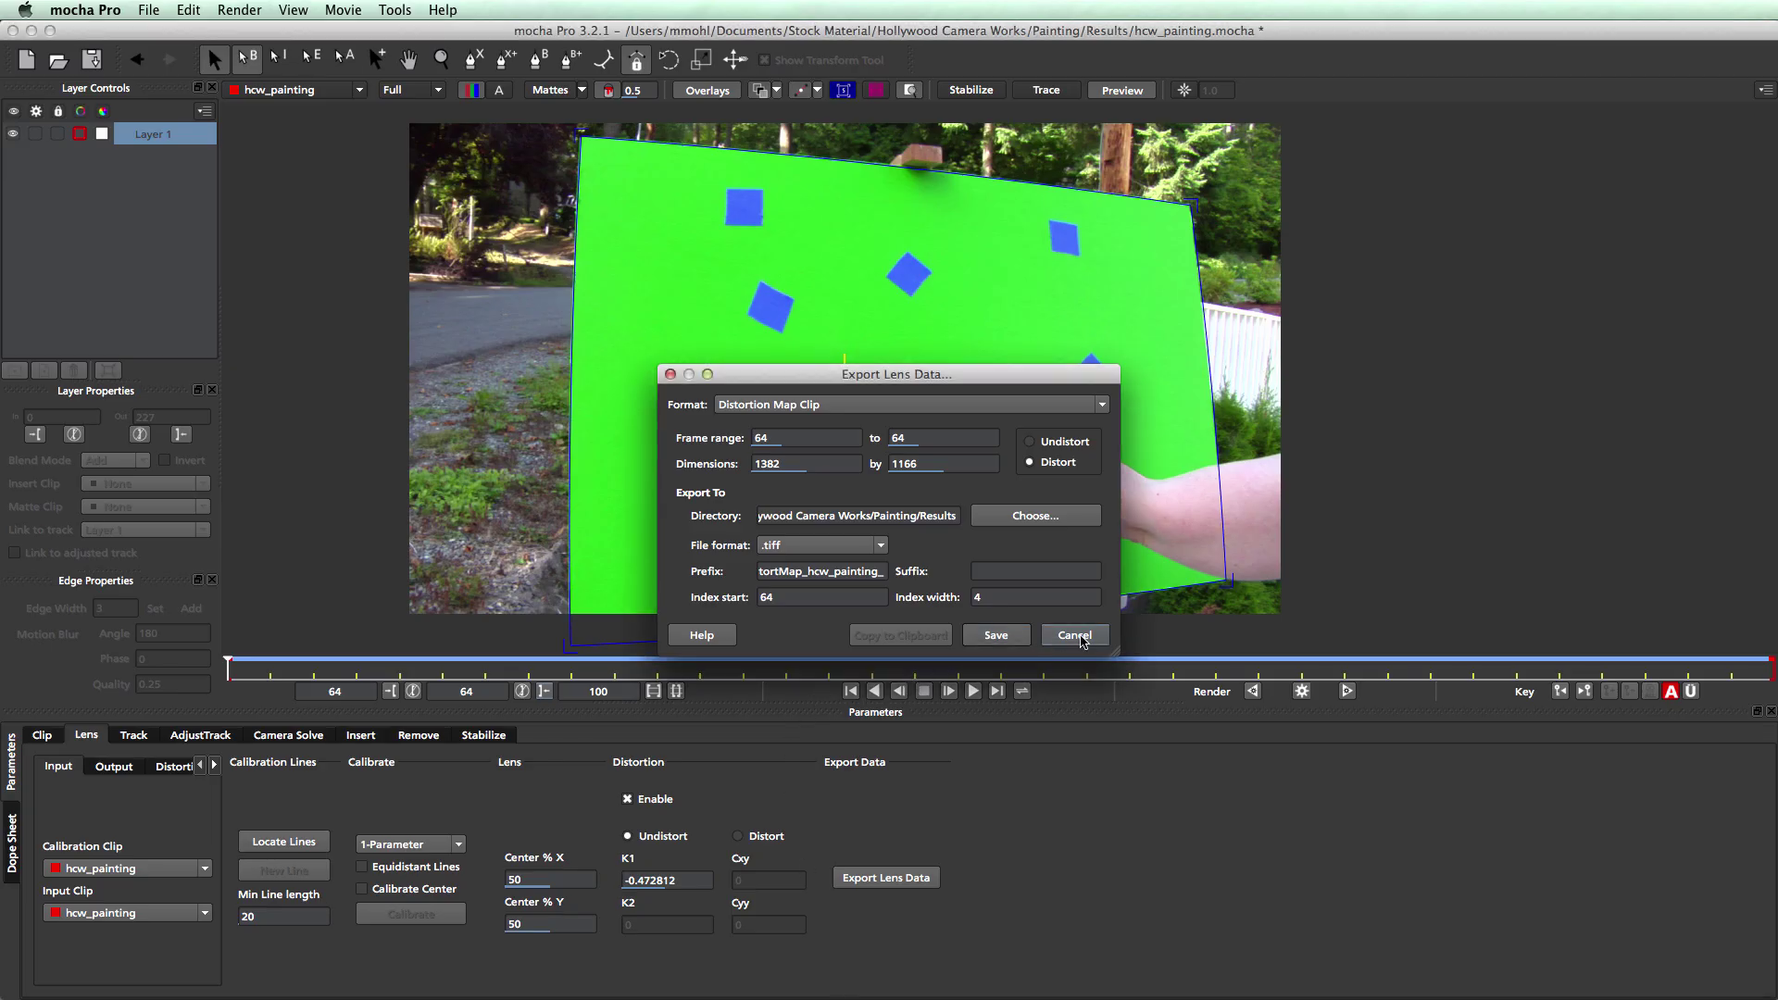
In mocha Pro, cancel the lens export and copy the tracking data to the clipboard as Nuke Corner Pin (*.nk) with Remove lens distortion enabled
click(1078, 636)
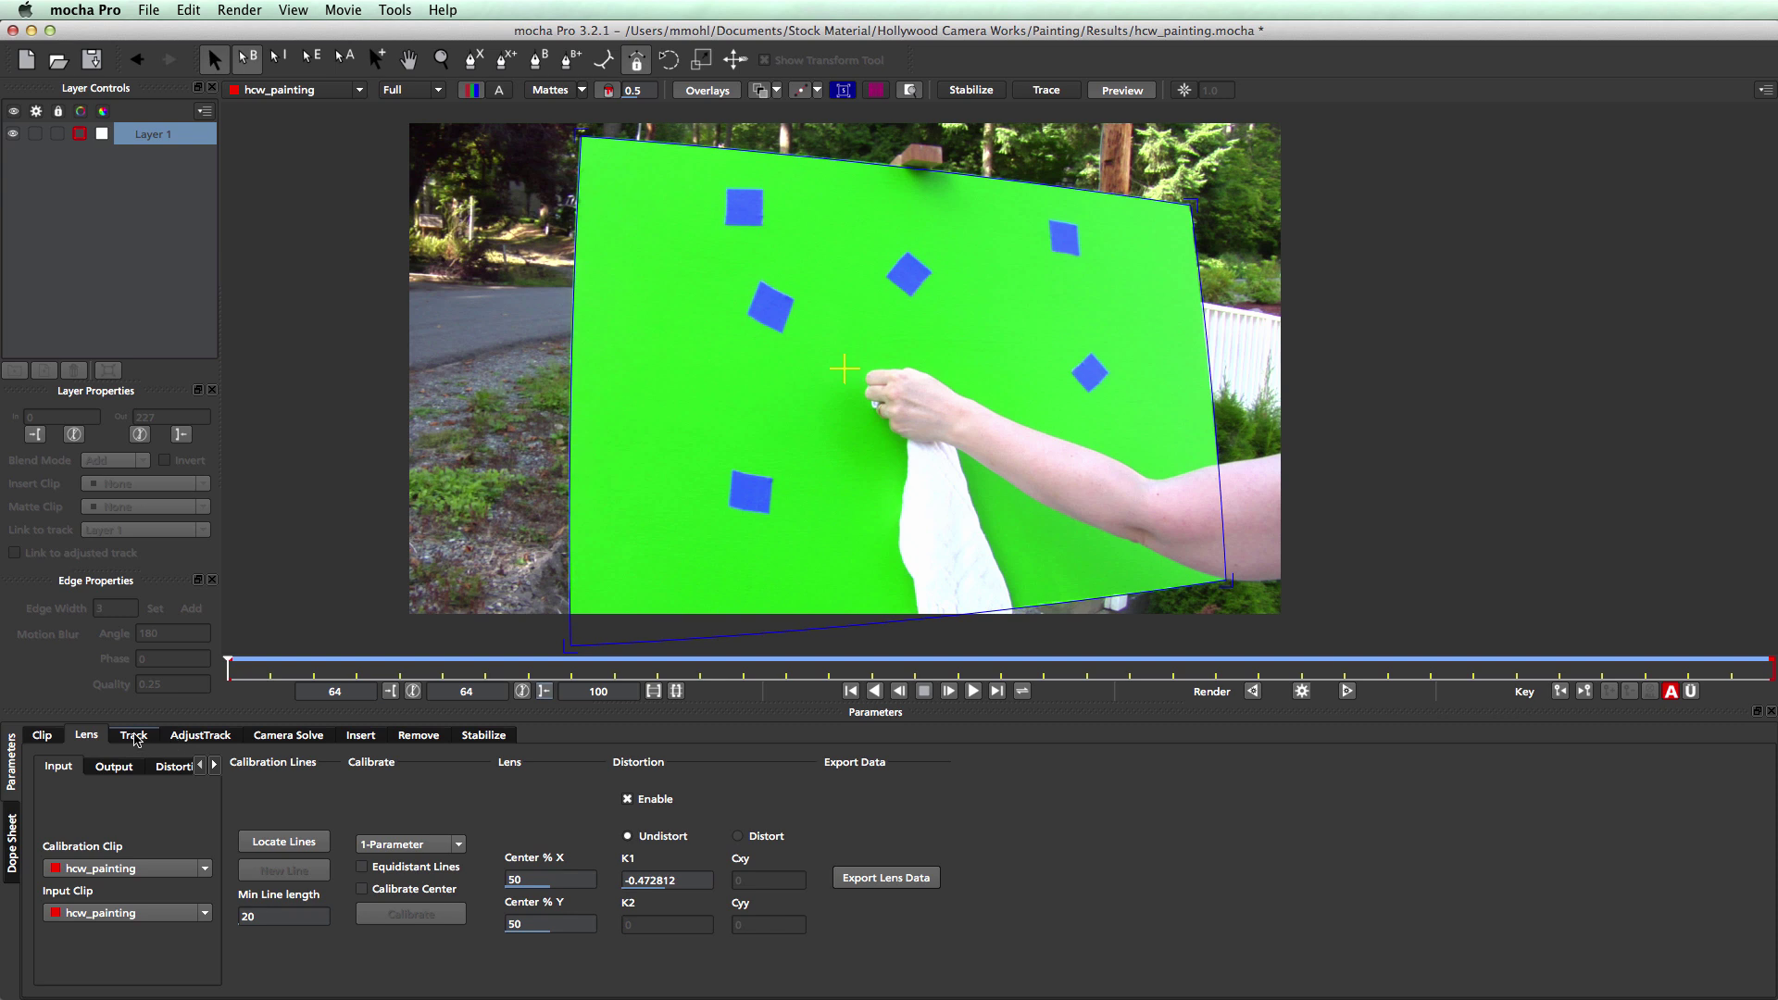
click(134, 737)
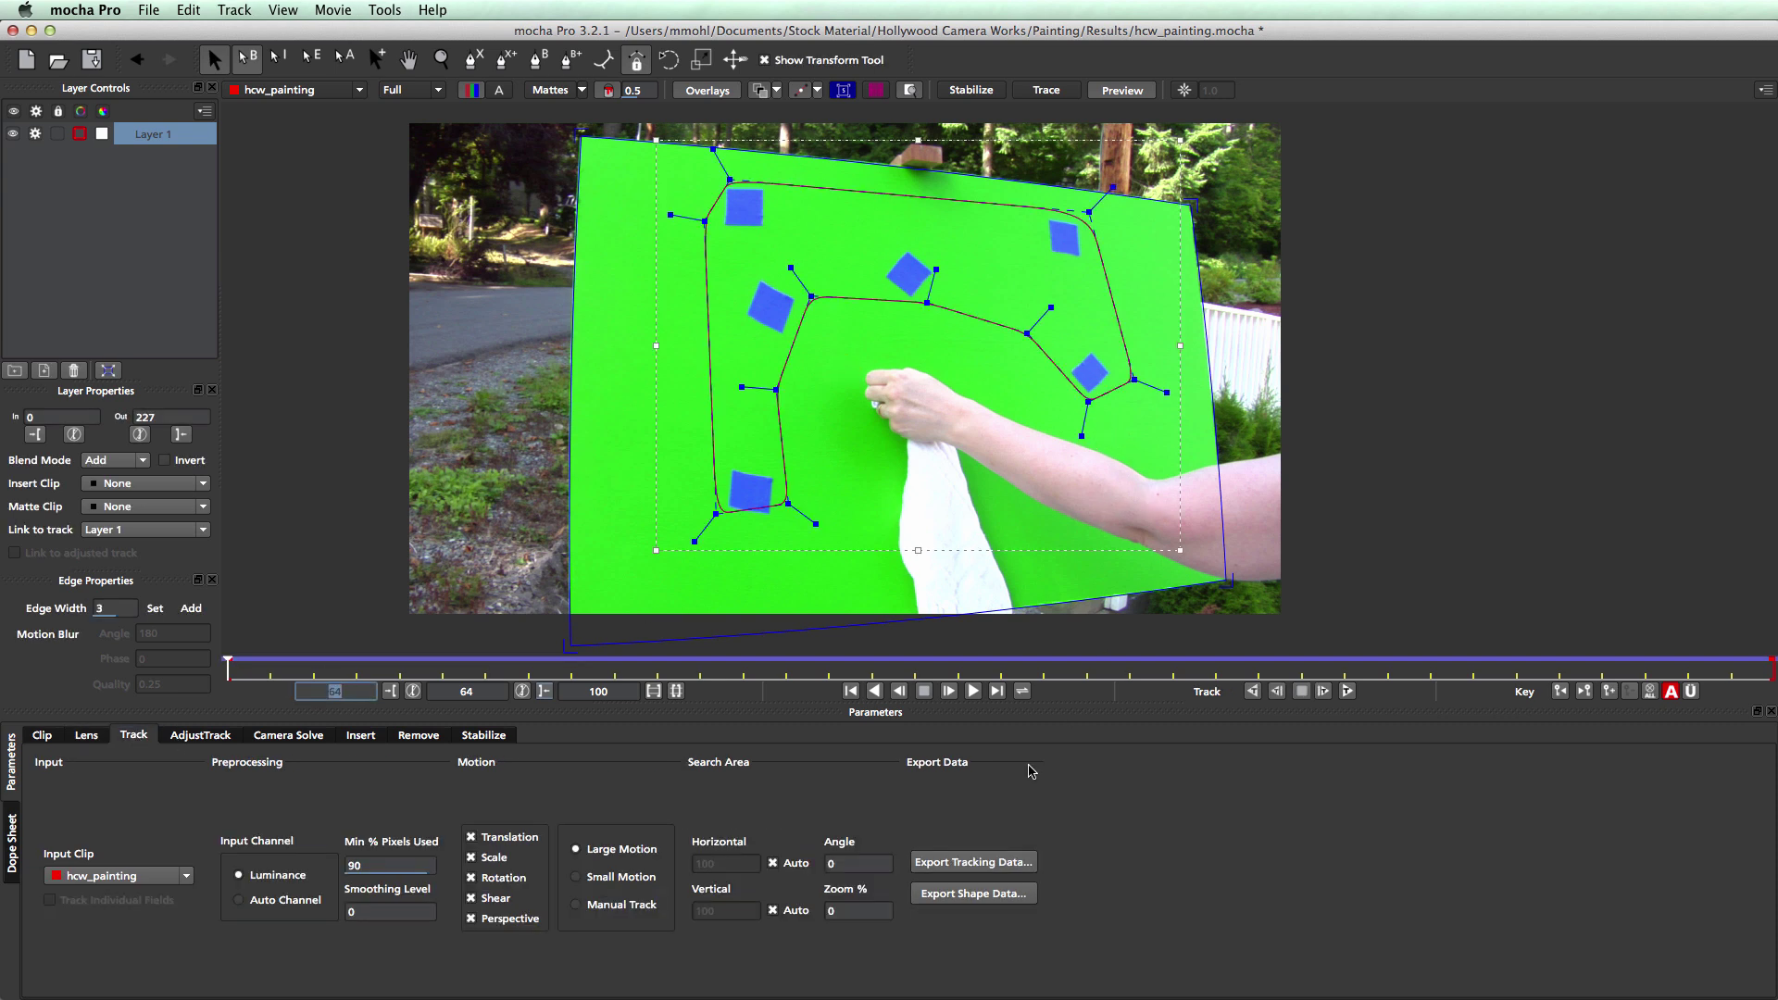
click(973, 862)
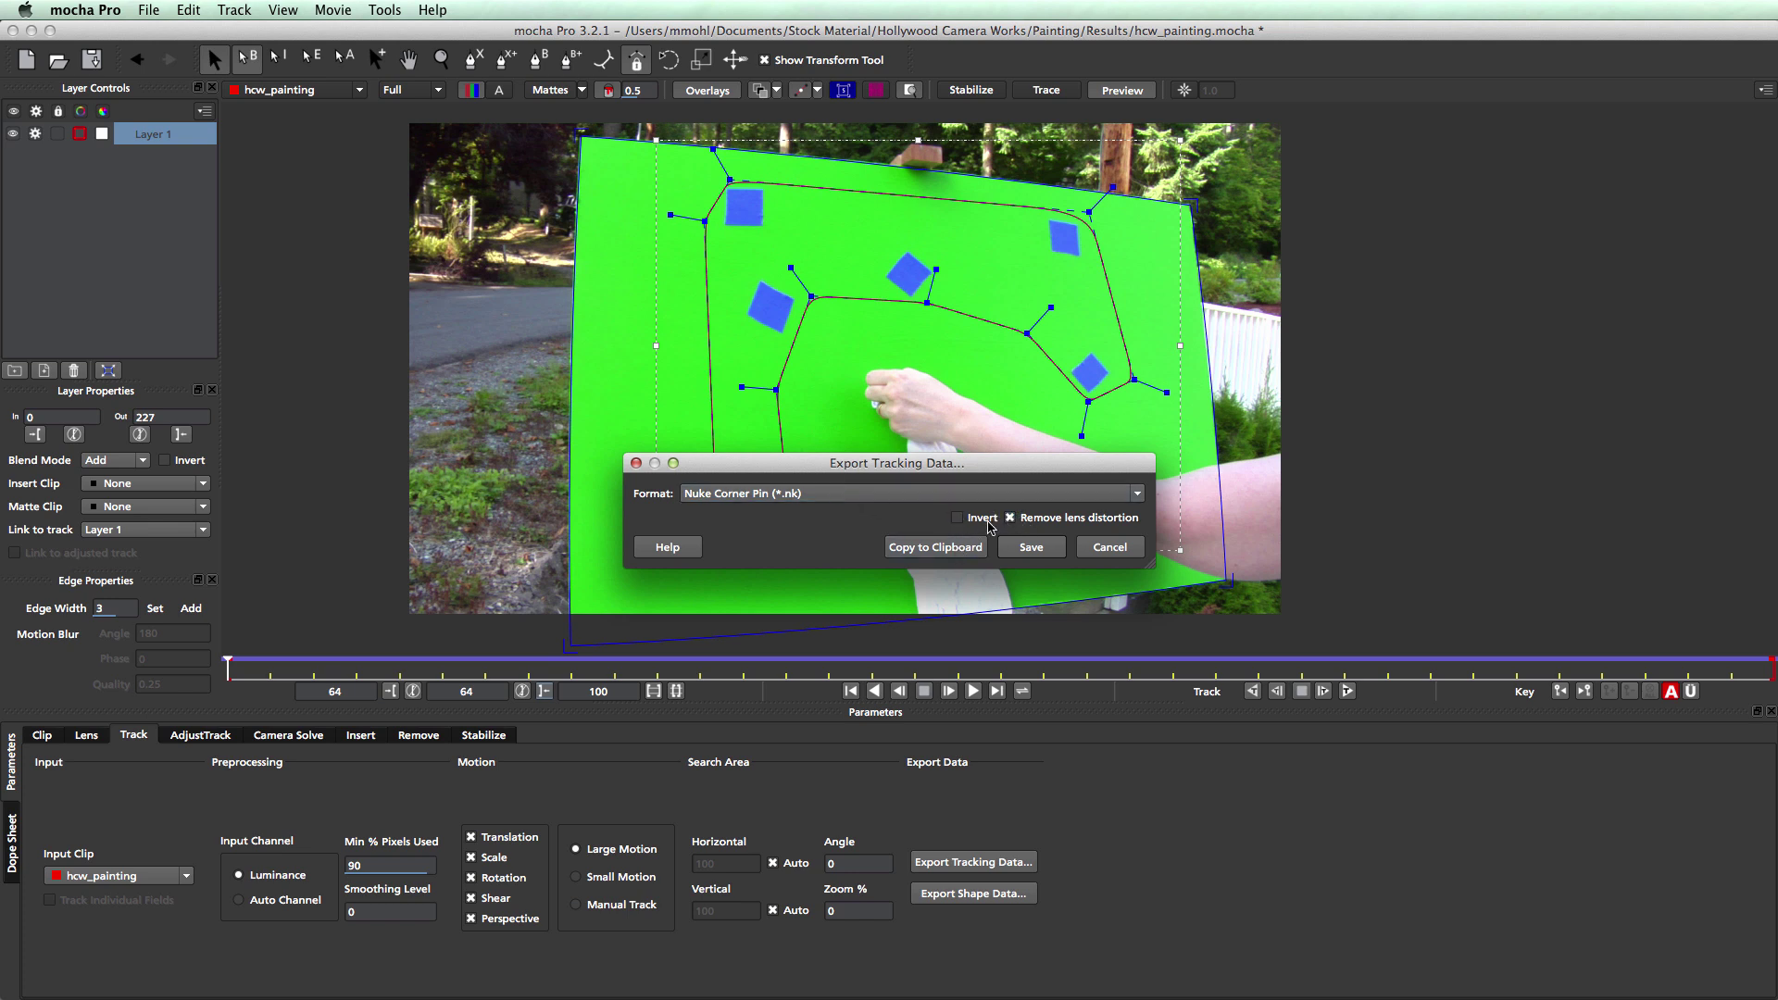
click(936, 548)
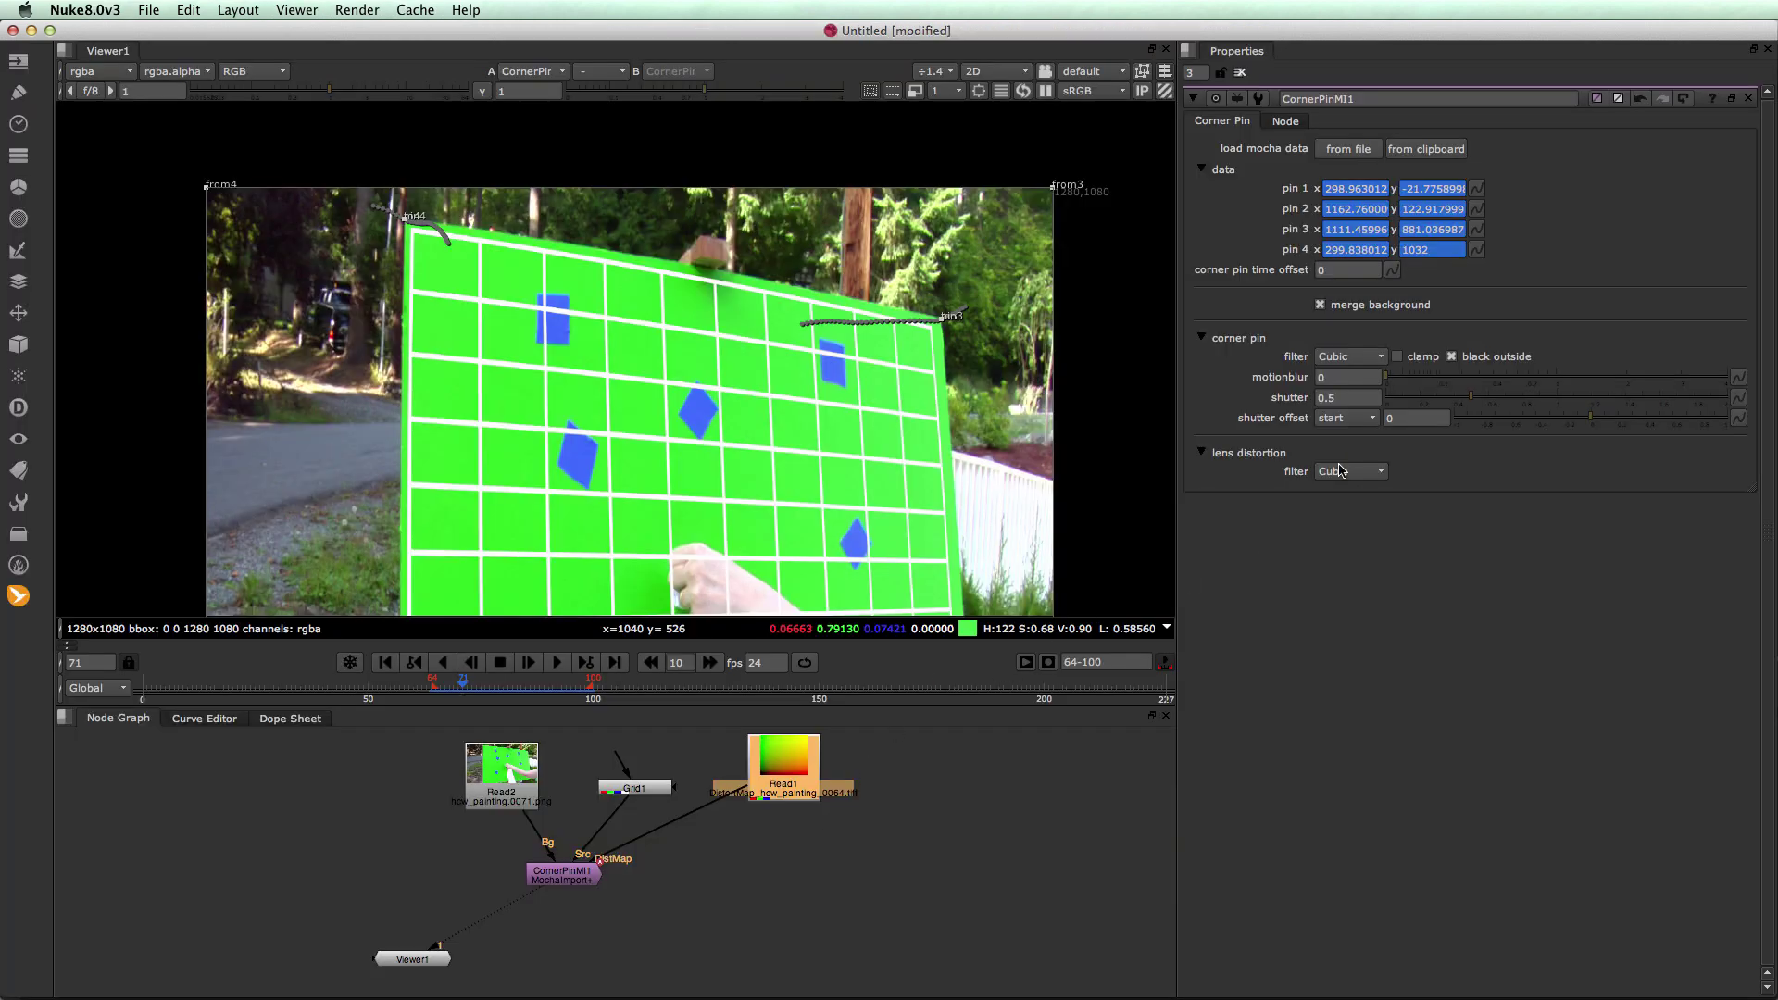
In Nuke, load the mocha data from the clipboard into the corner pin node and play the tracked frames
click(1428, 149)
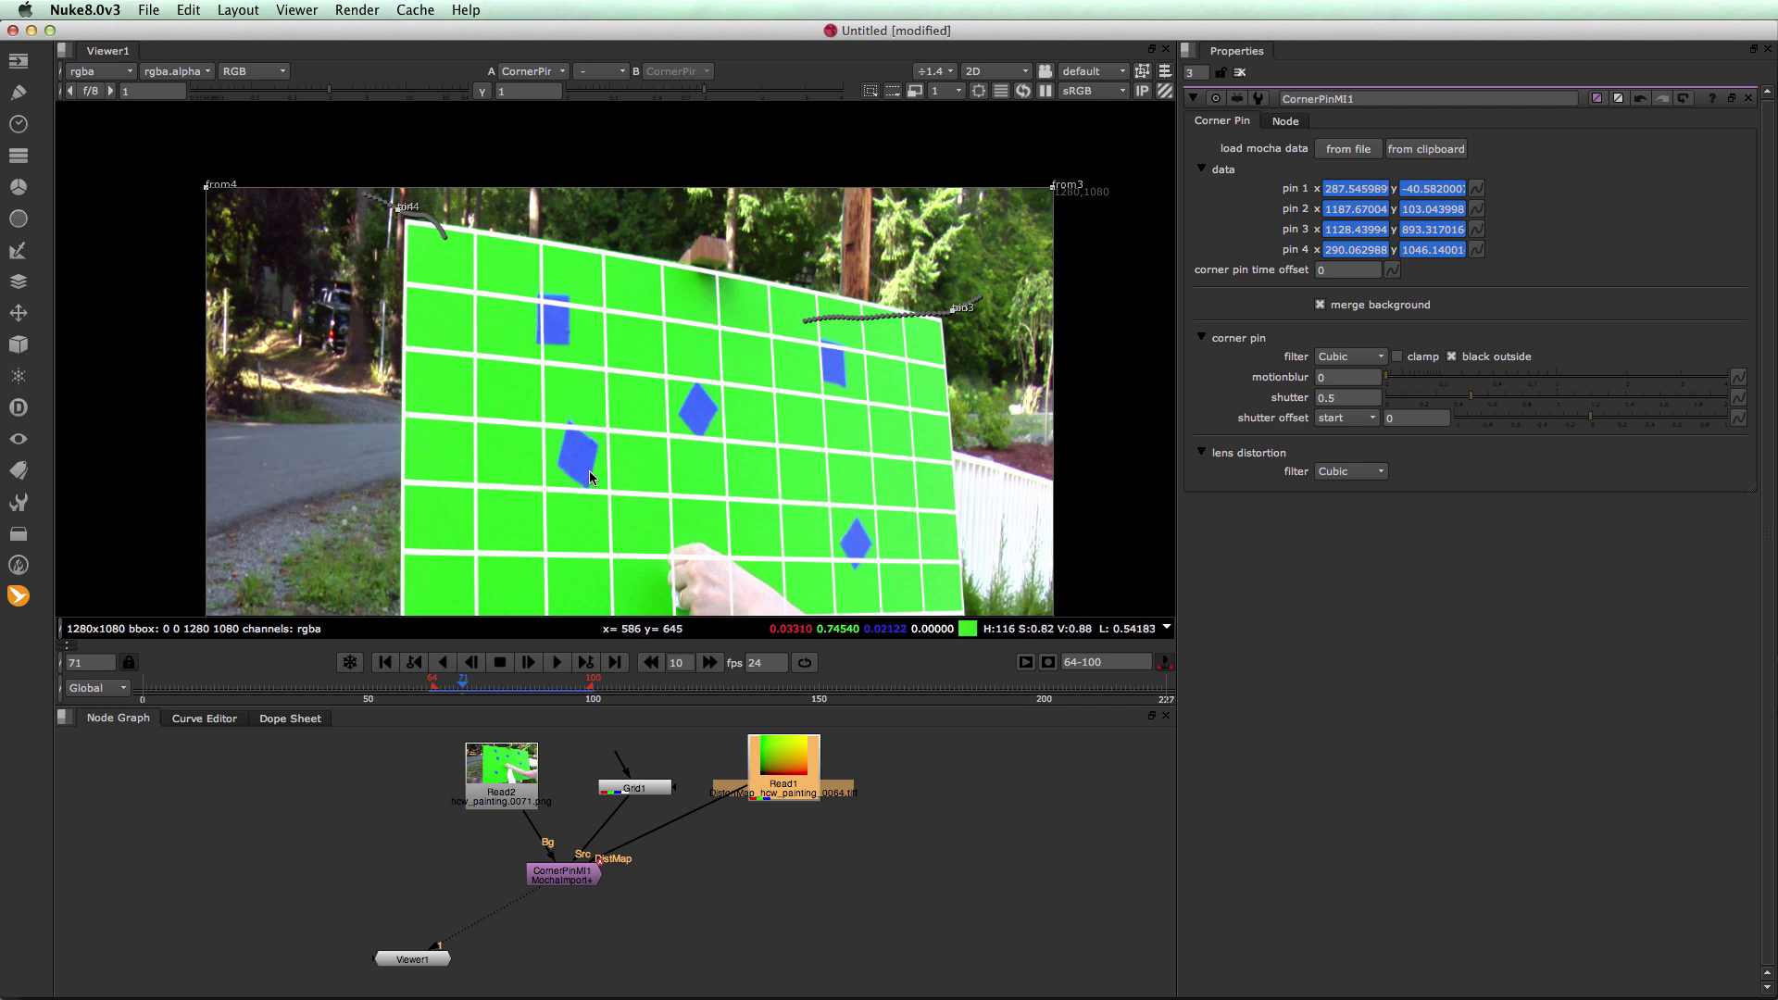
click(558, 664)
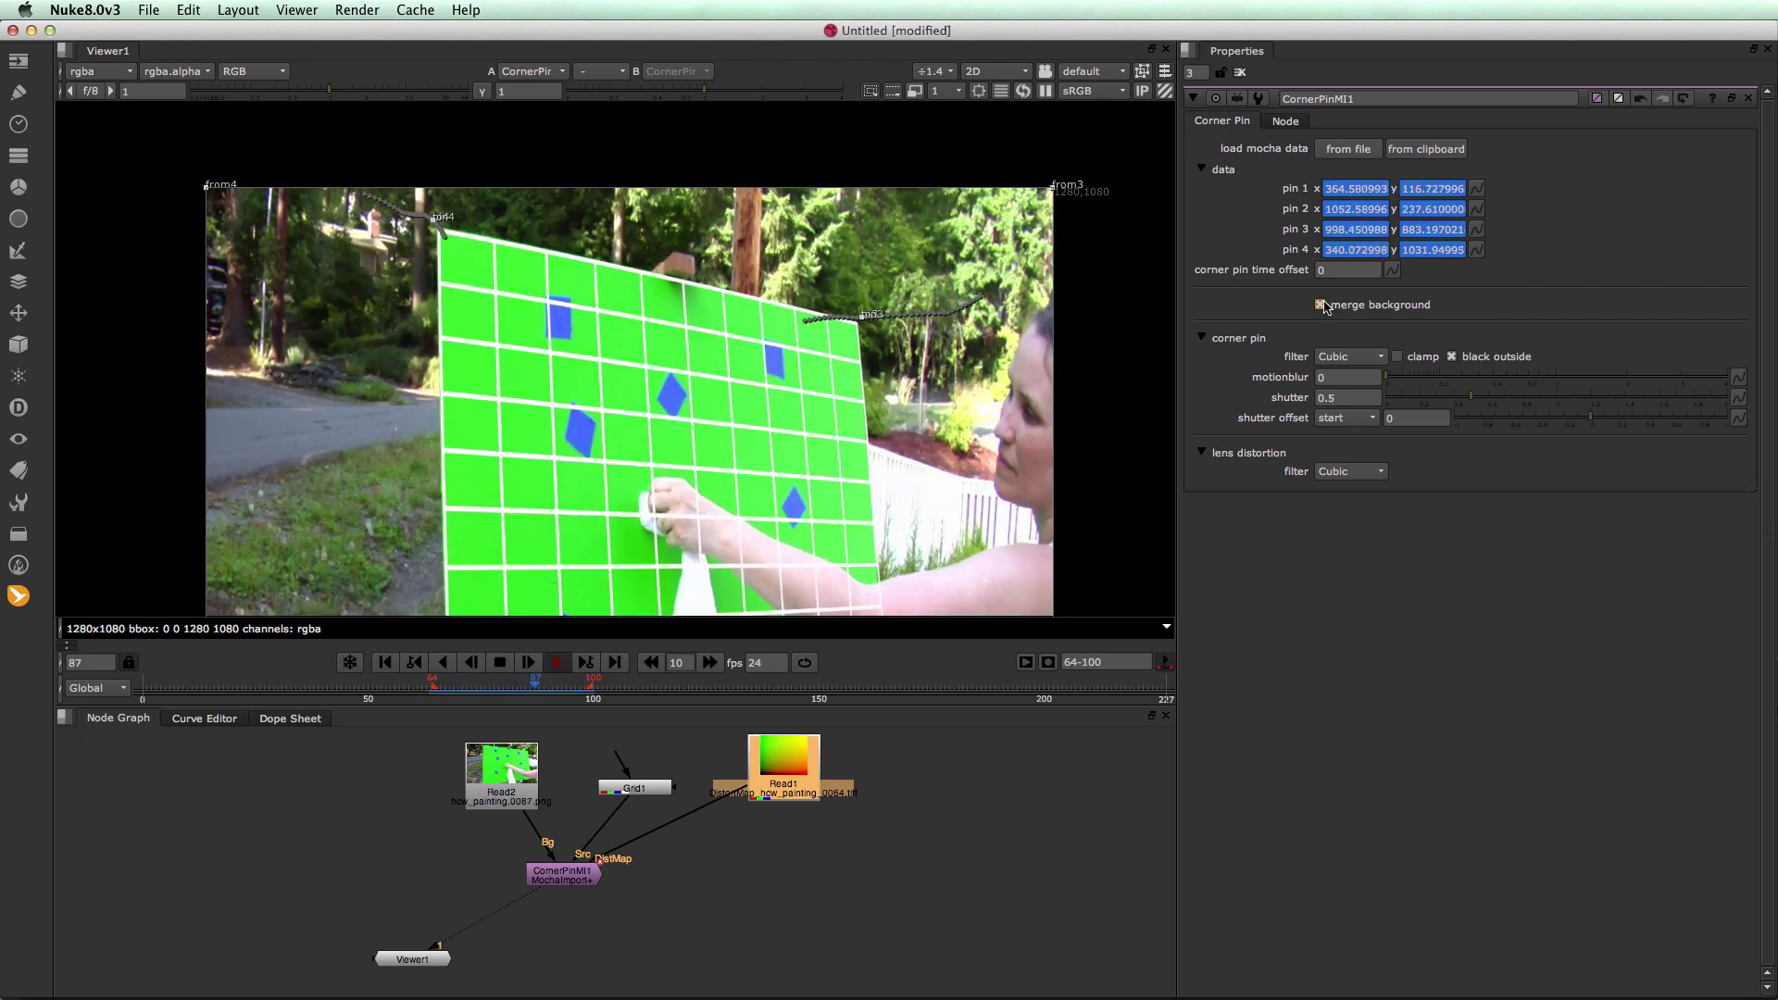
Turn merge background off and on twice to compare the lens-distorted grid alone with the composite over the footage
click(1320, 305)
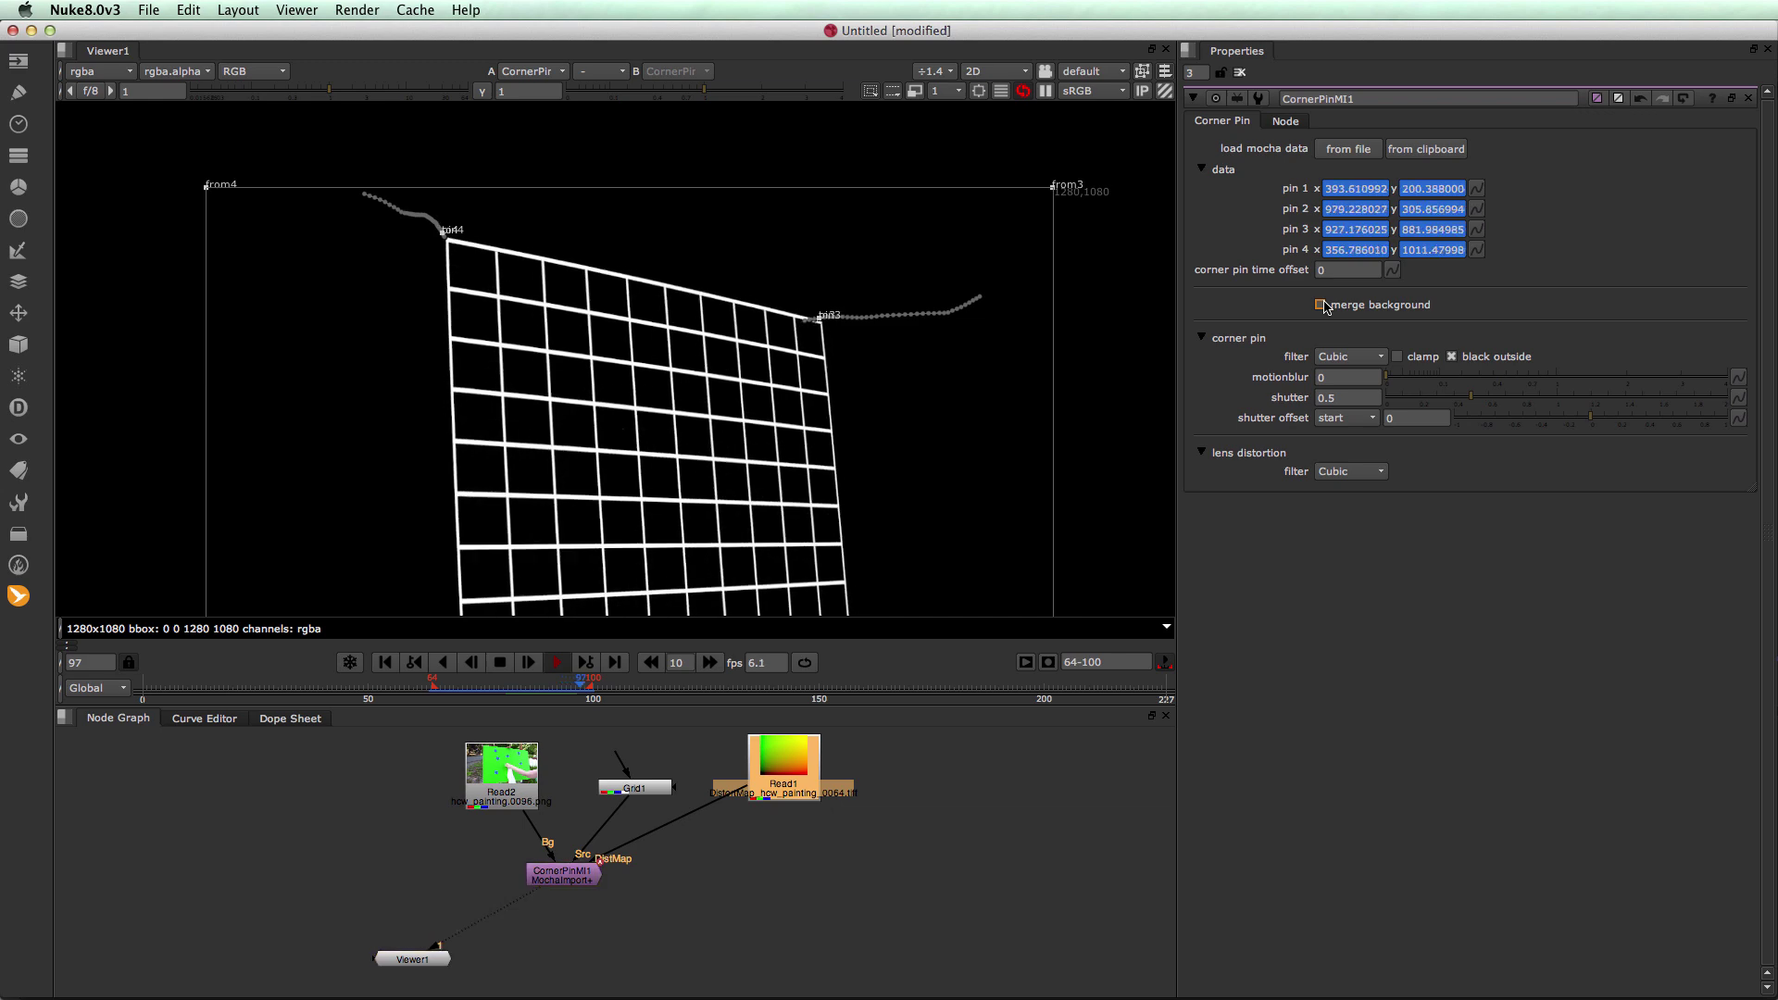
click(1321, 305)
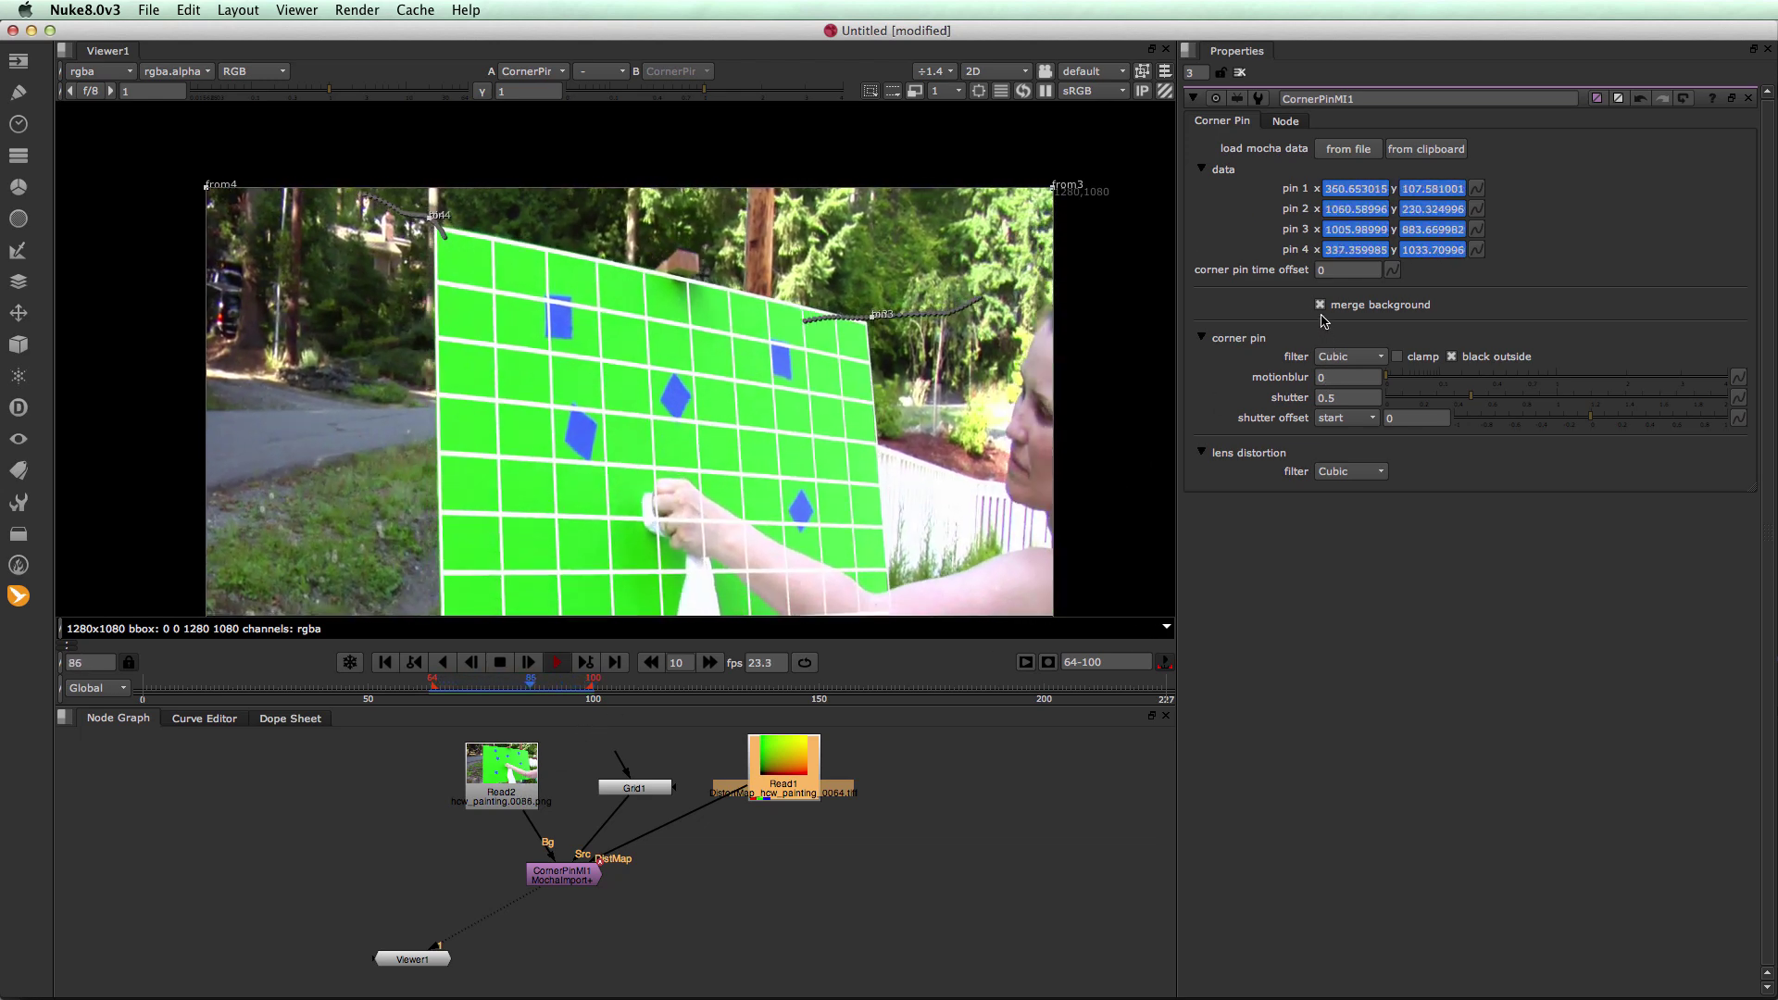
click(1320, 305)
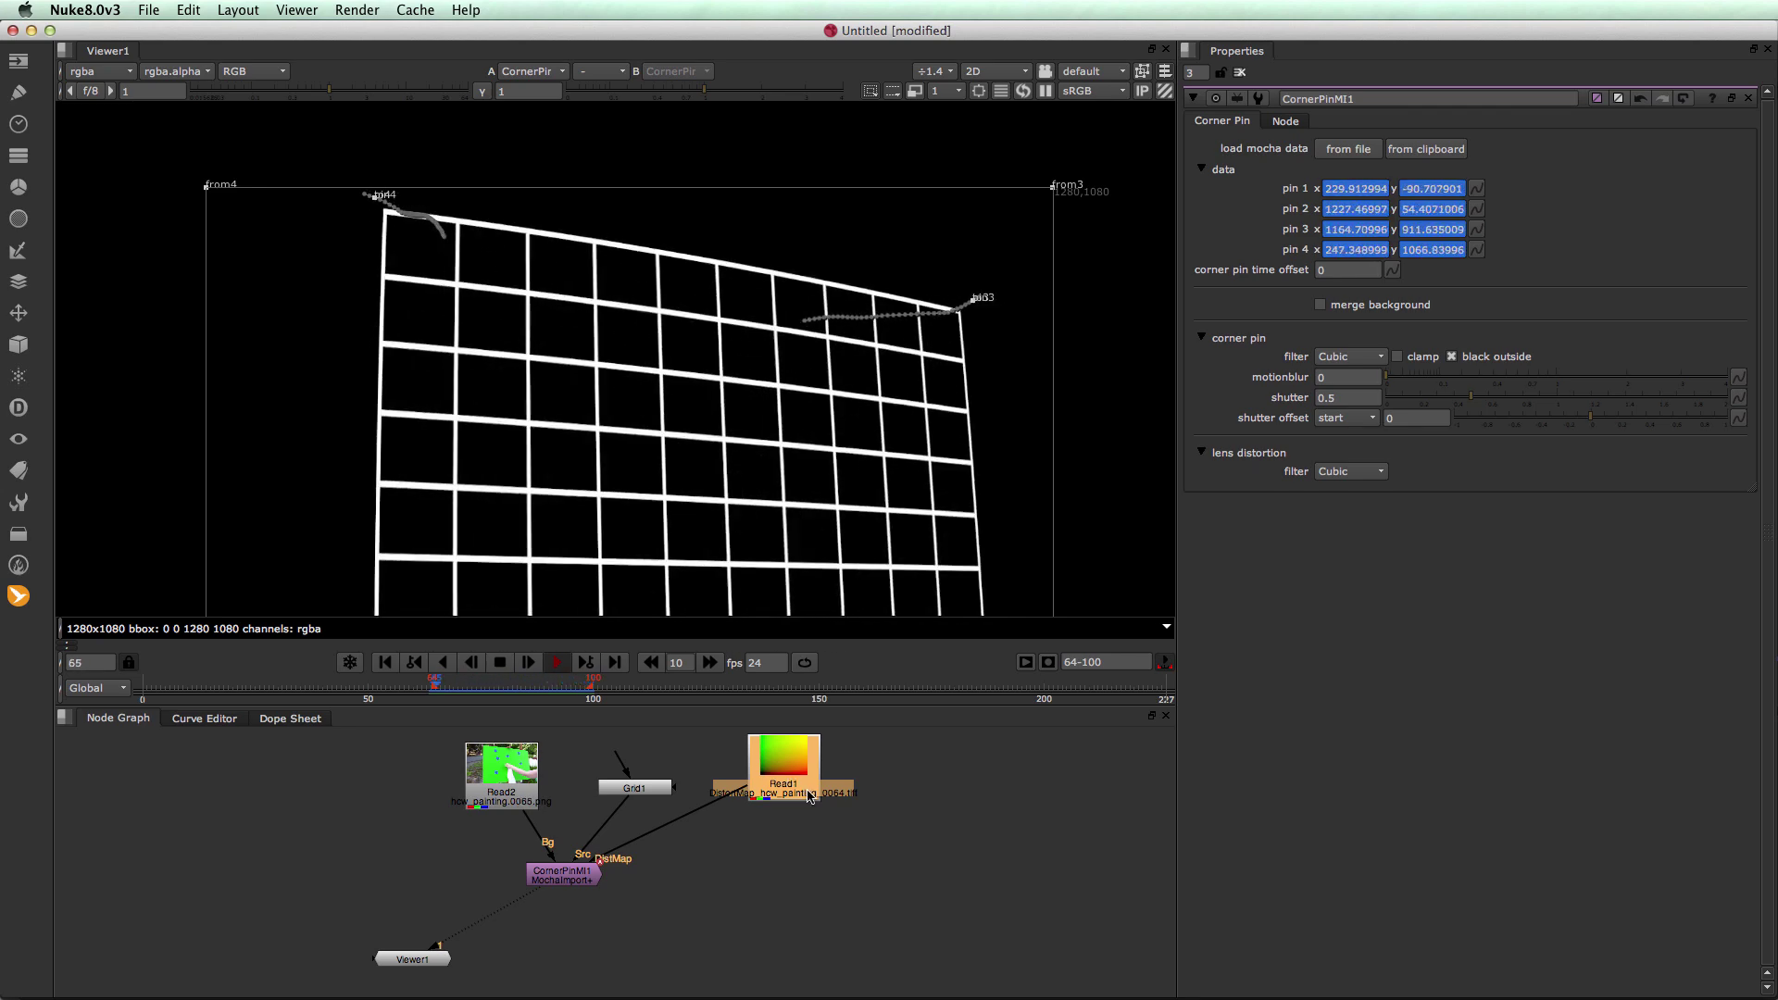
click(1321, 304)
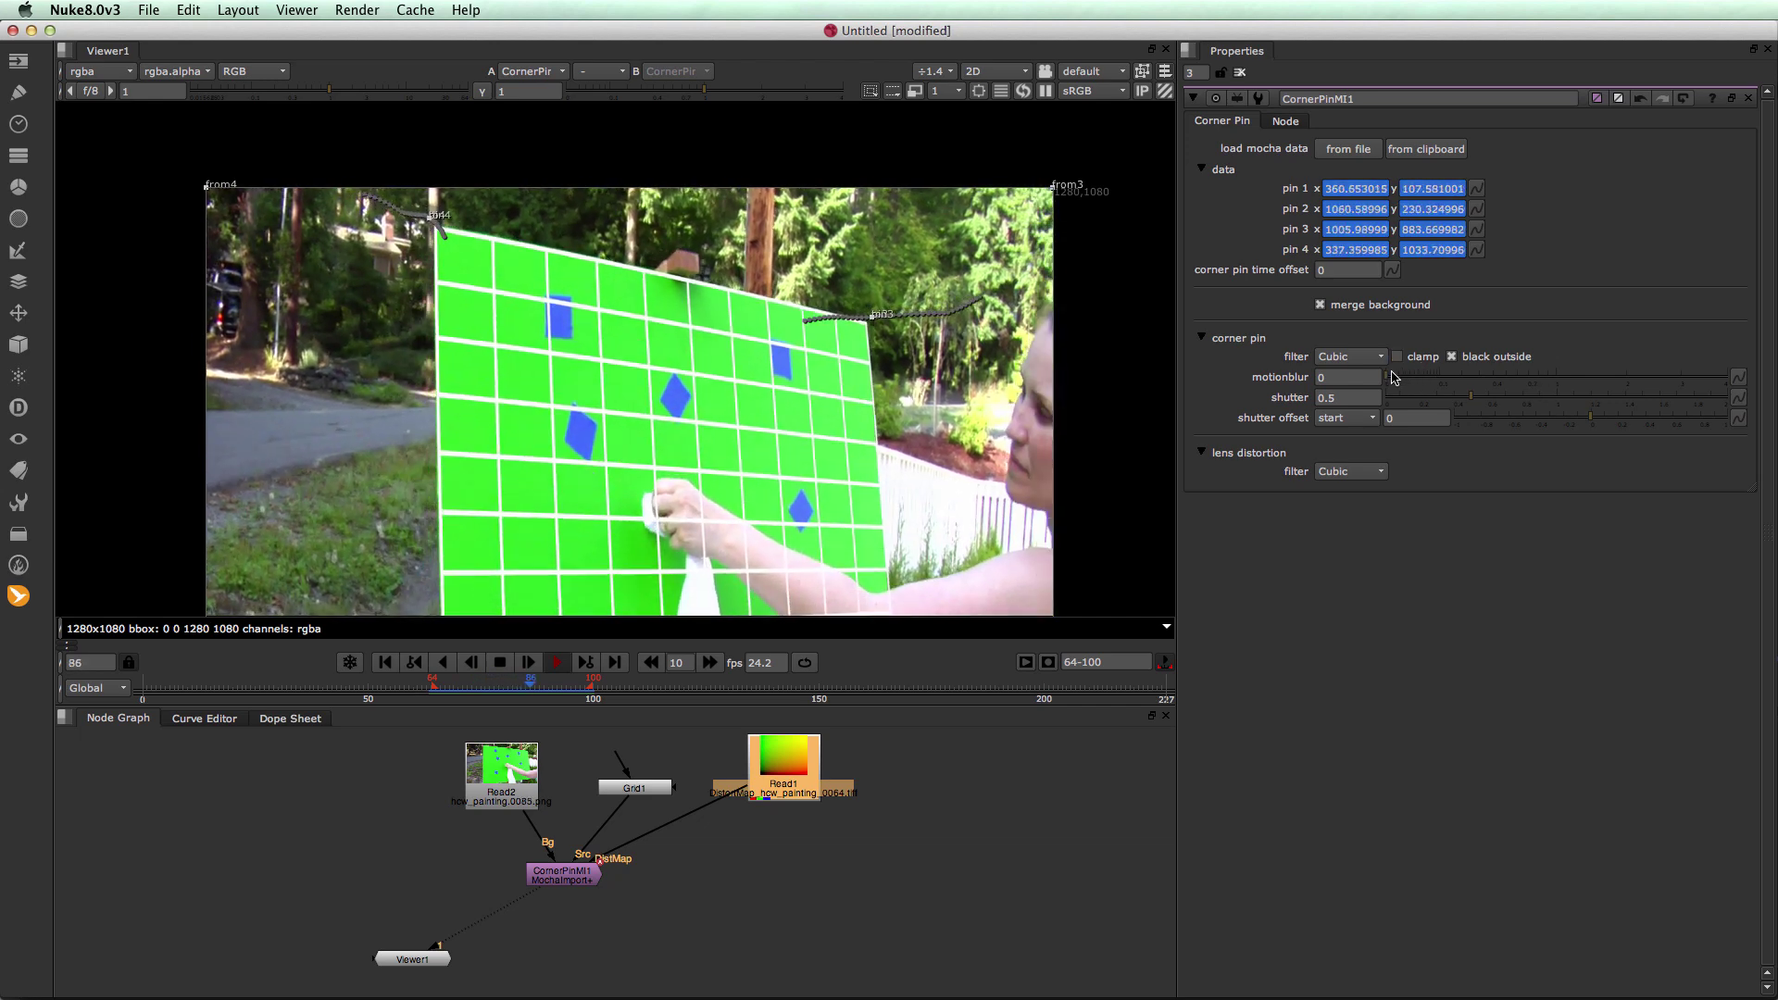
Set the corner pin node's motion blur to 4 and its shutter to 1.13, and stop the playback
drag(1389, 374, 1707, 383)
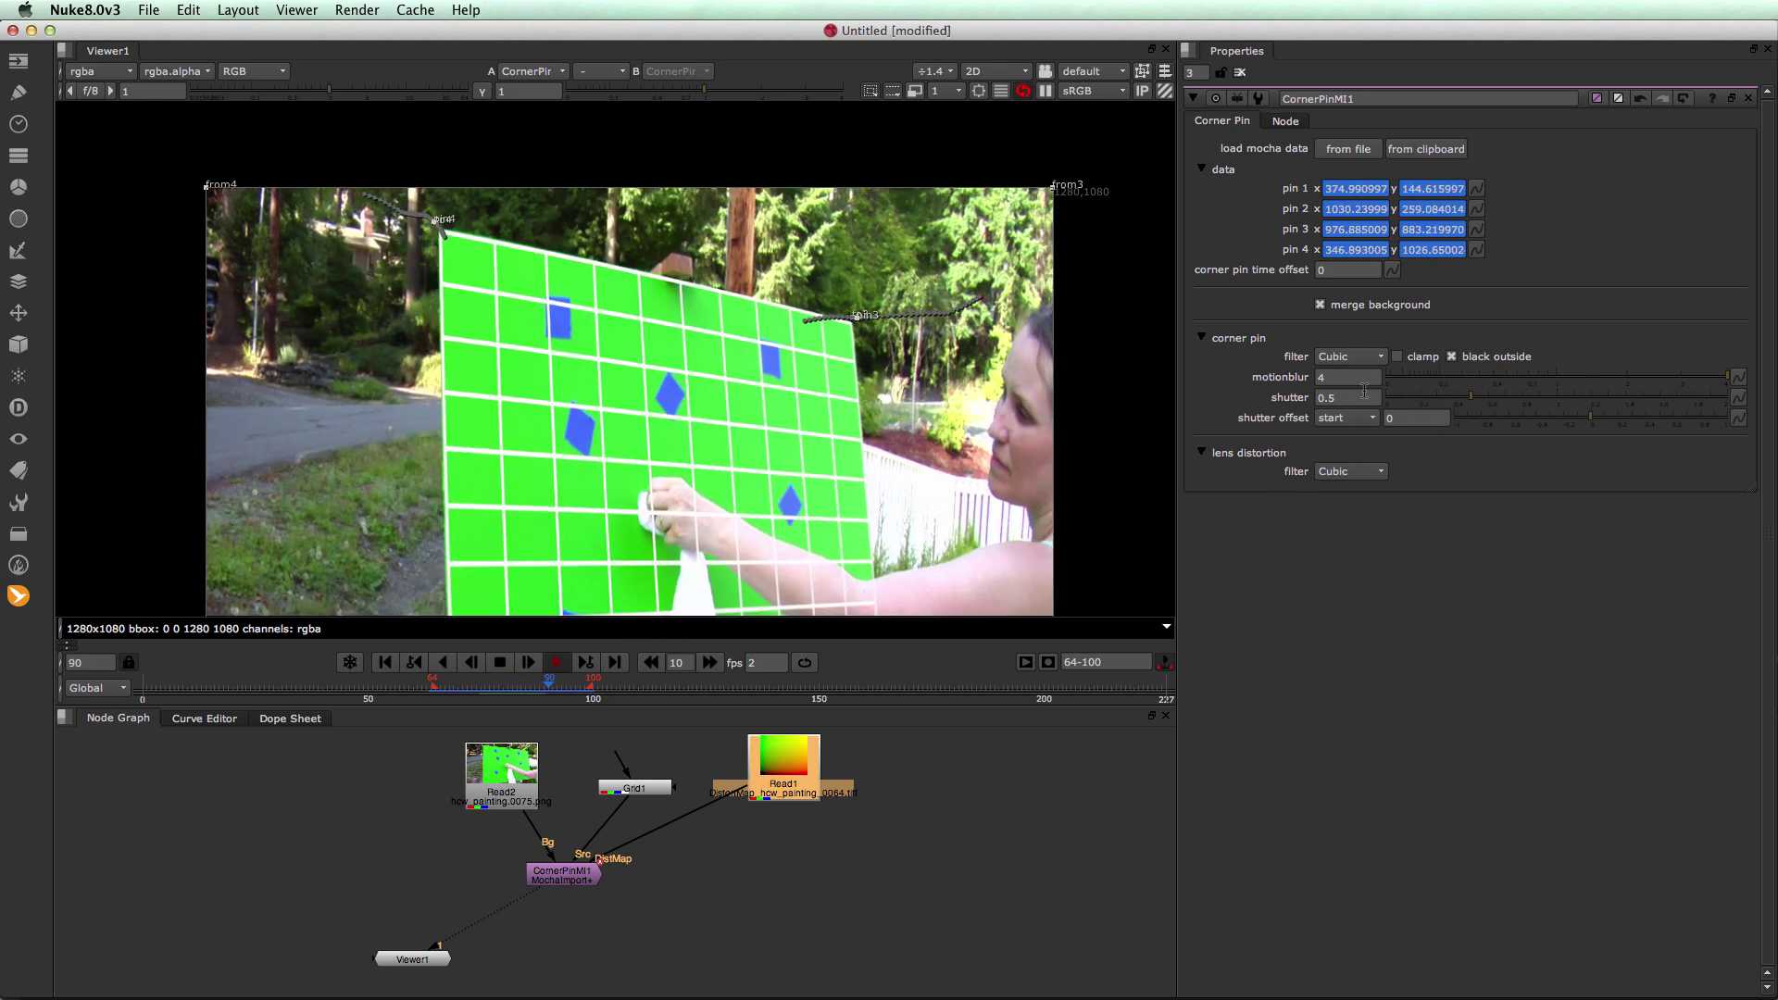
drag(1471, 397, 1586, 406)
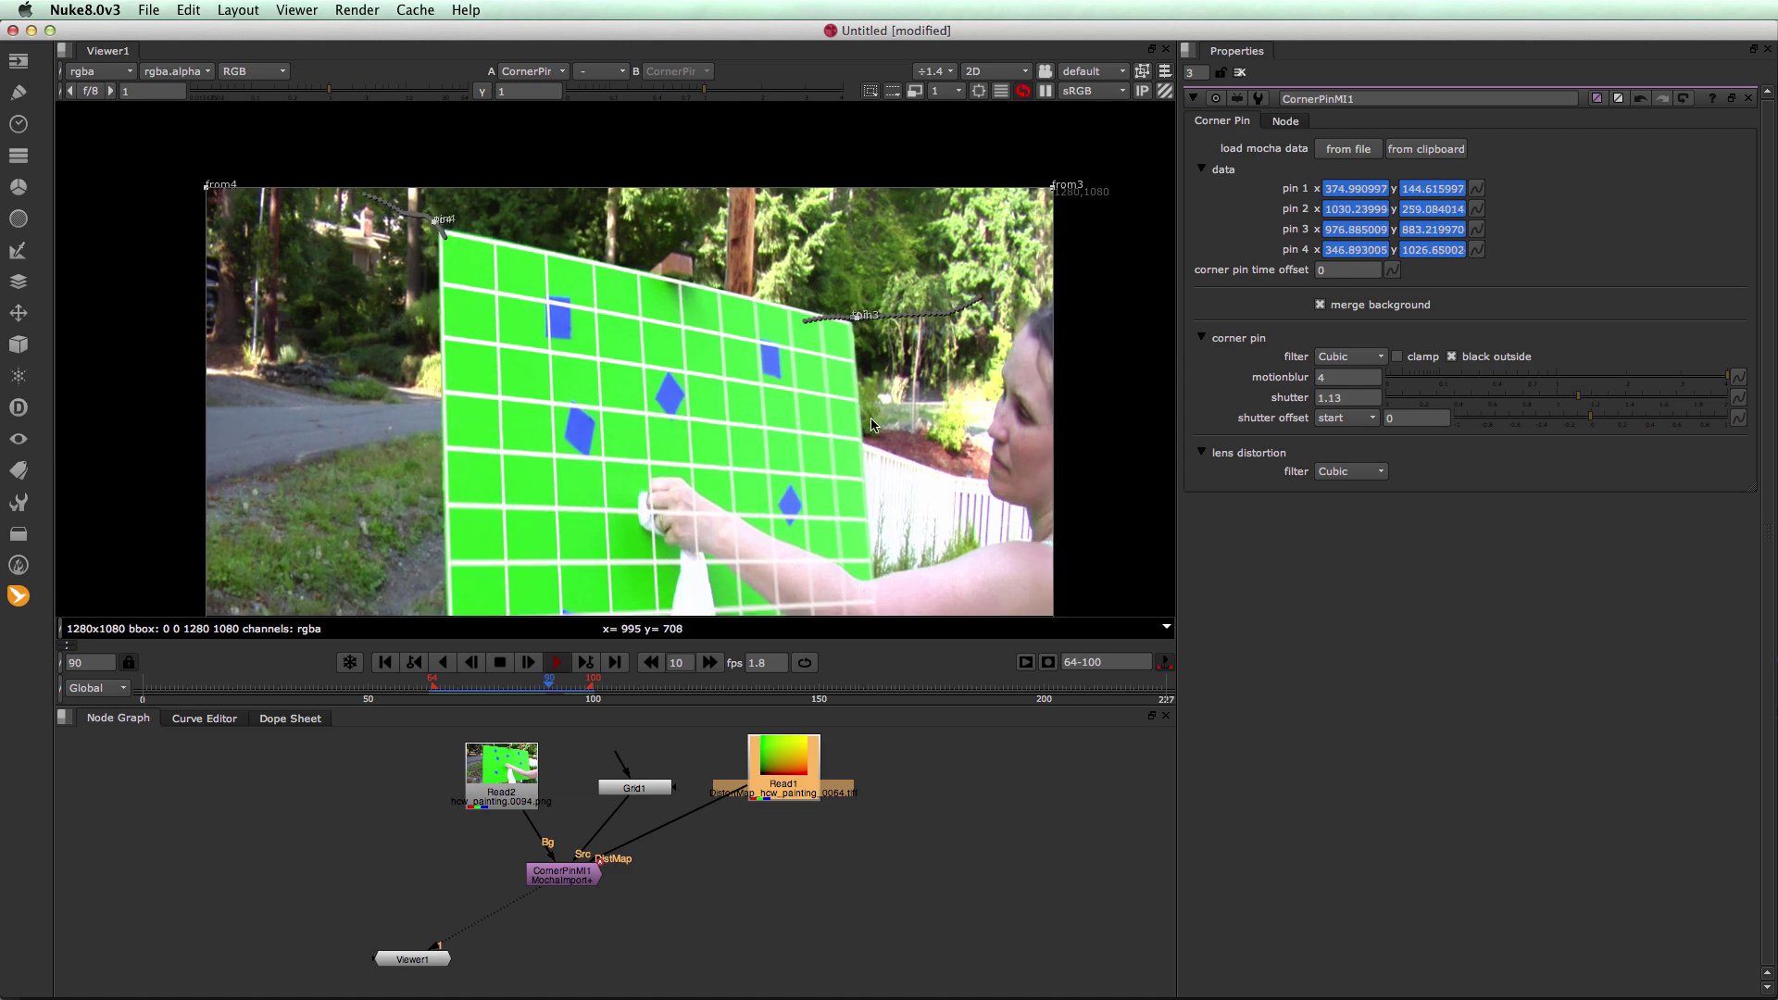
click(503, 666)
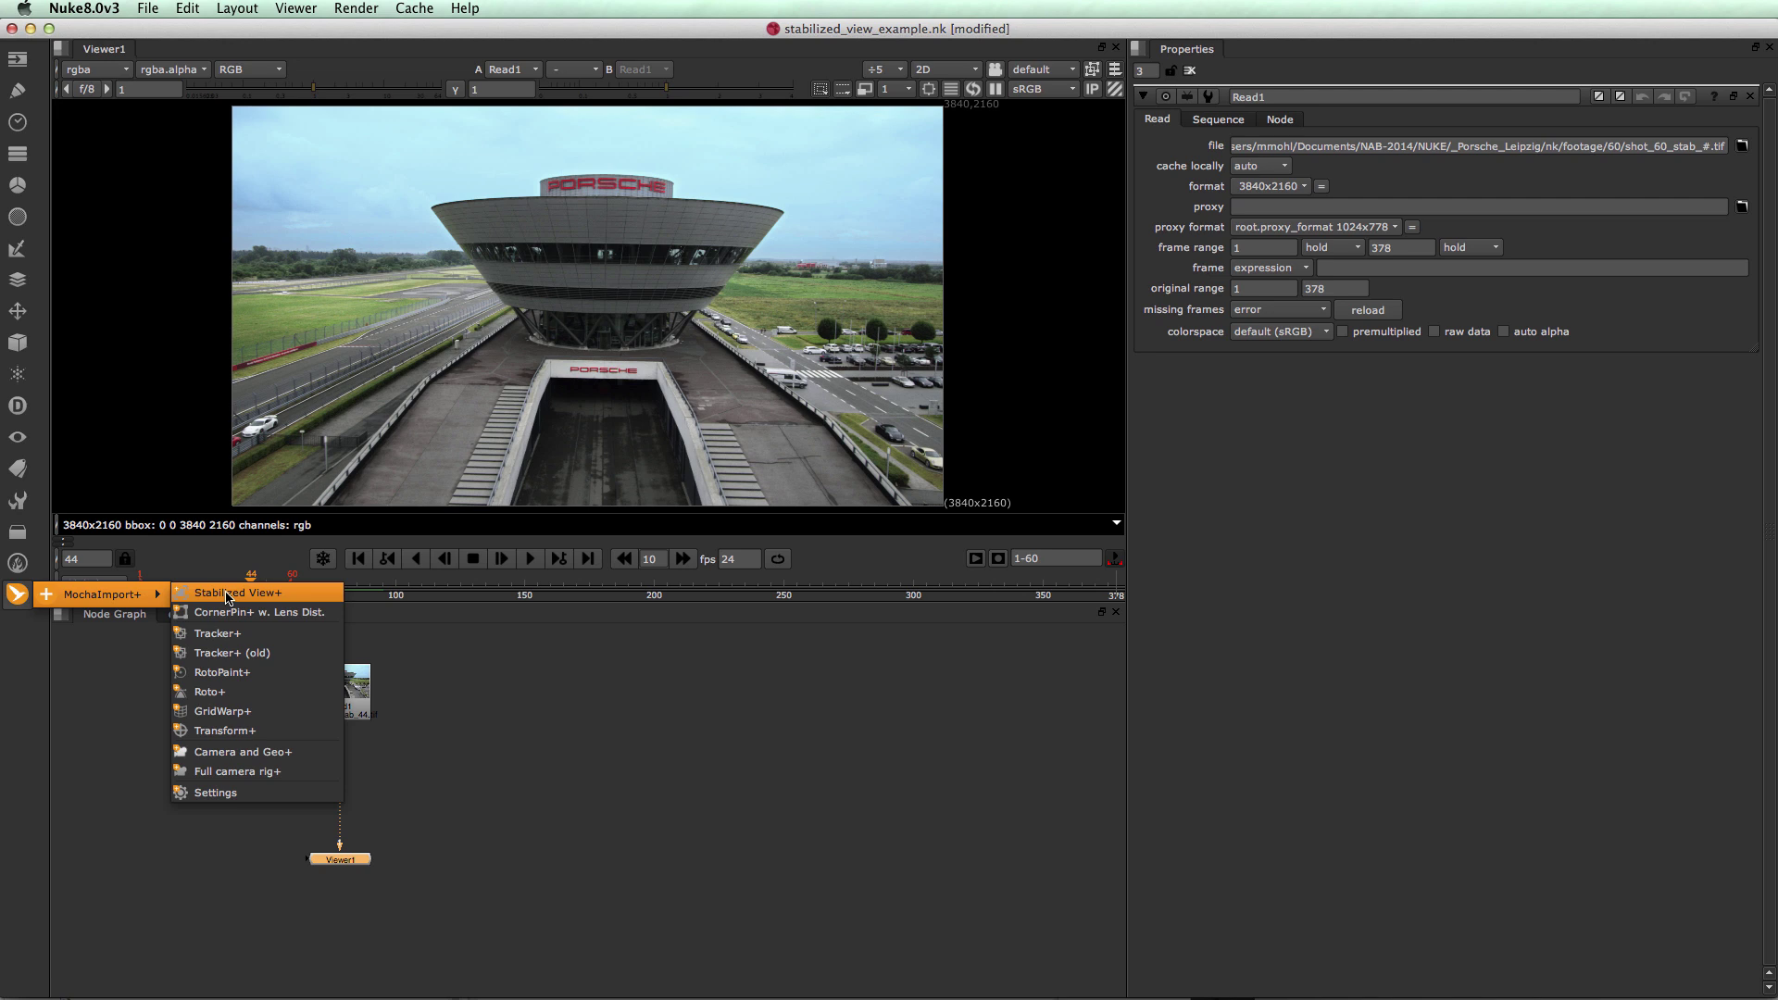
Play the Porsche building shot in Nuke, and review the tracked right ramp shape in mocha Pro before returning it to frame 1
click(227, 593)
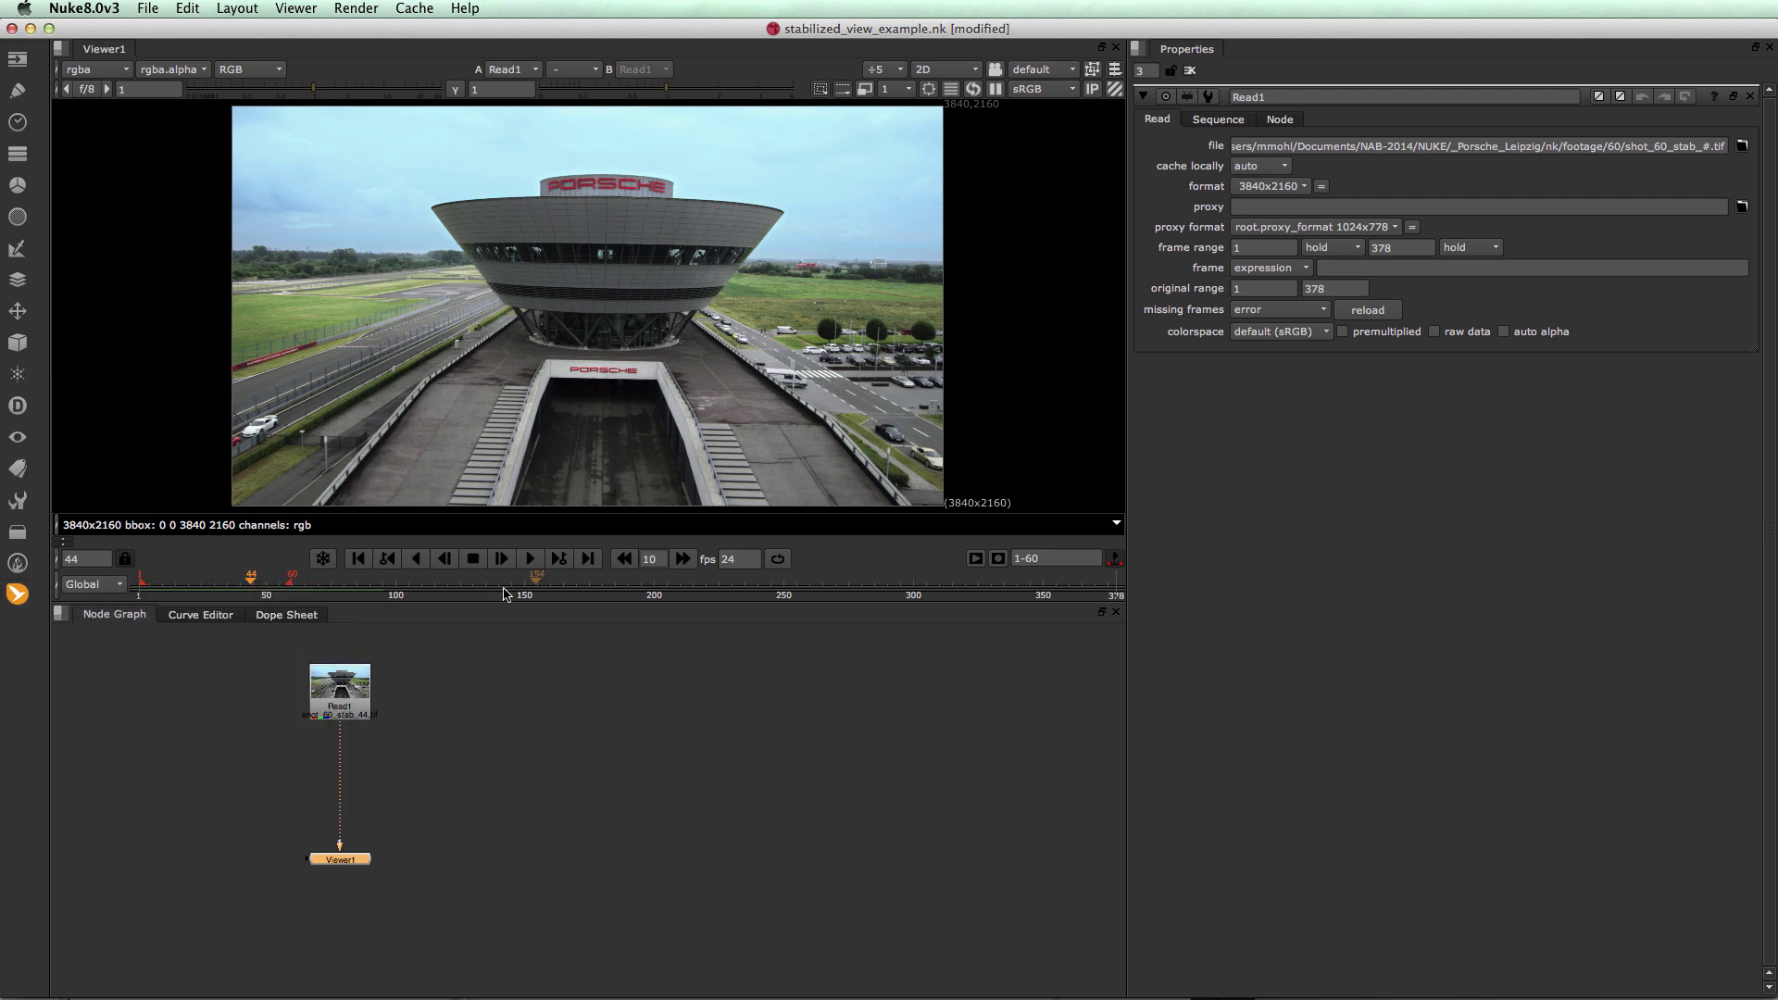
click(533, 559)
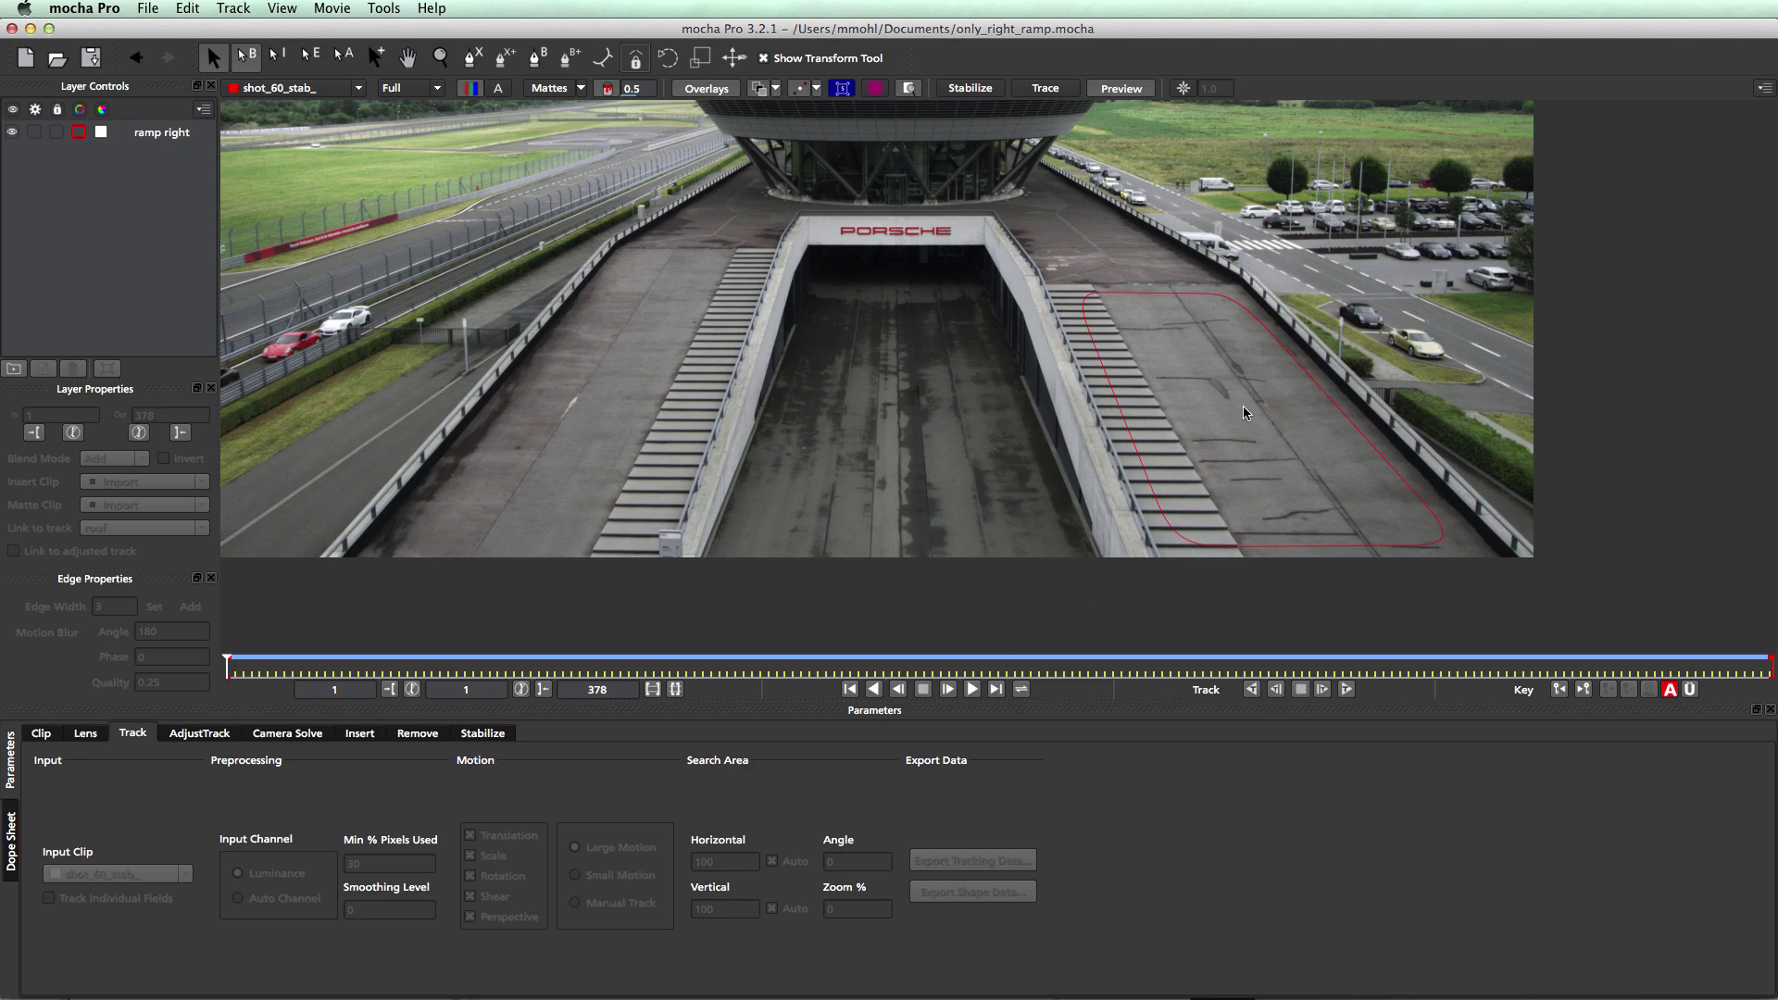
click(972, 689)
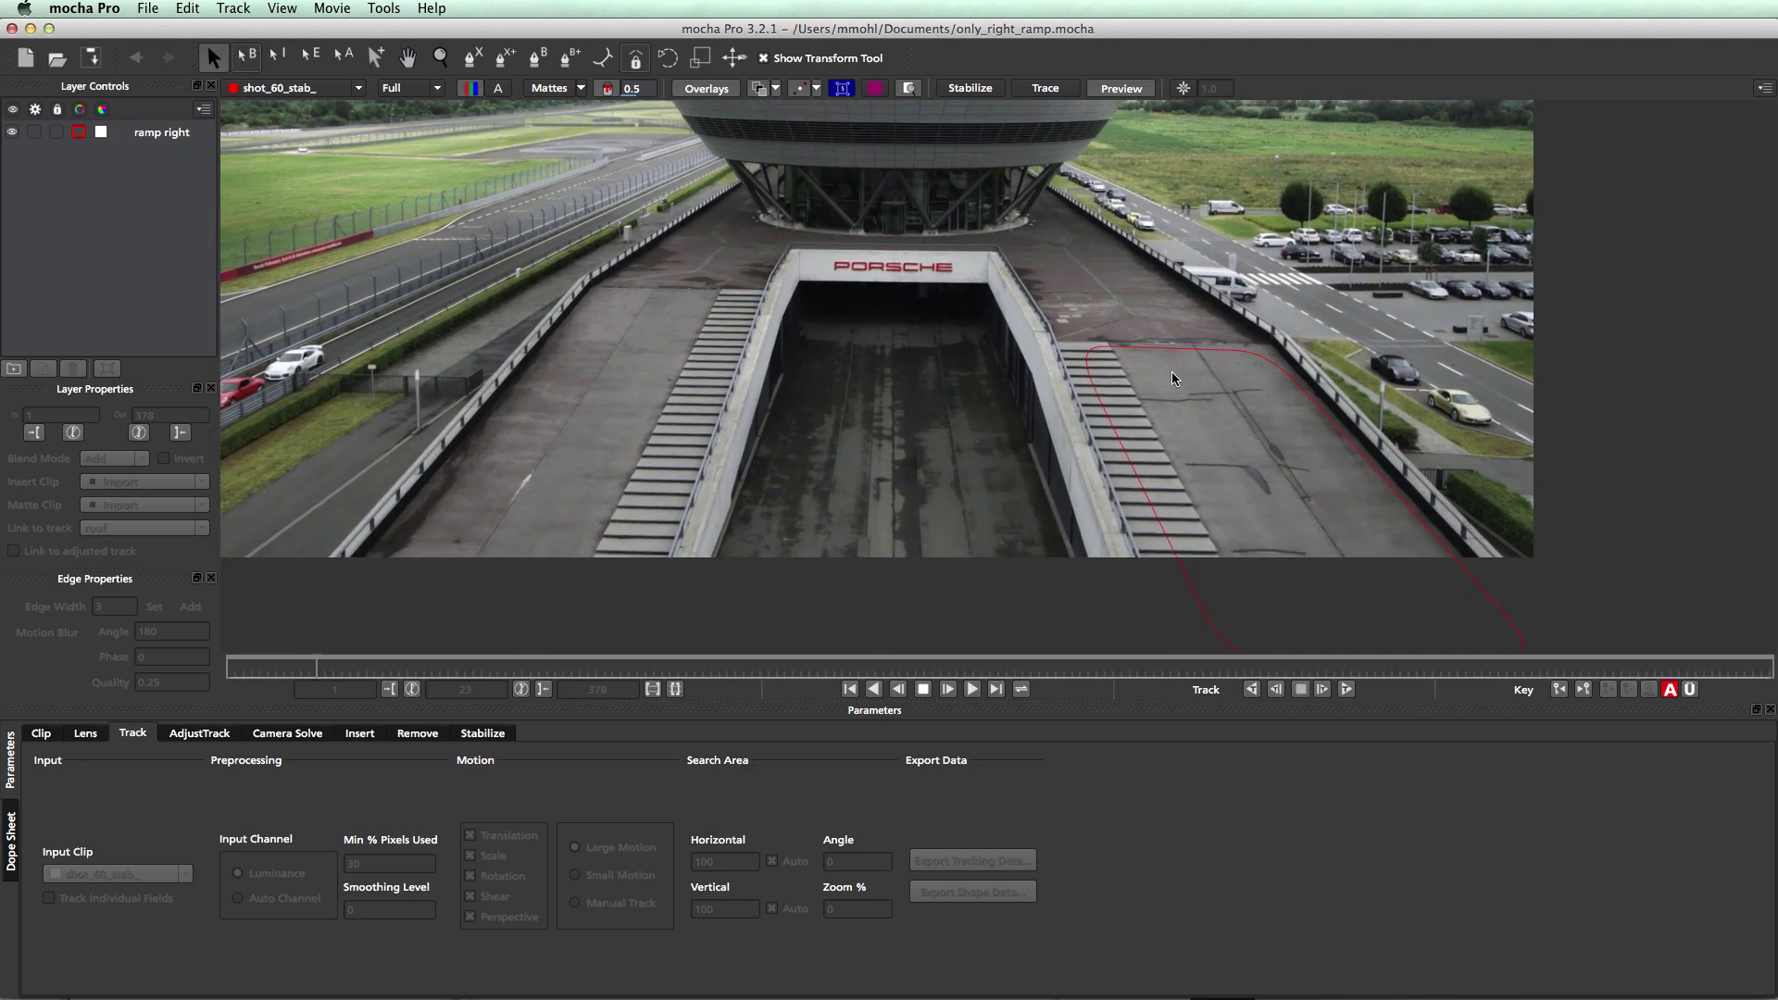
click(923, 690)
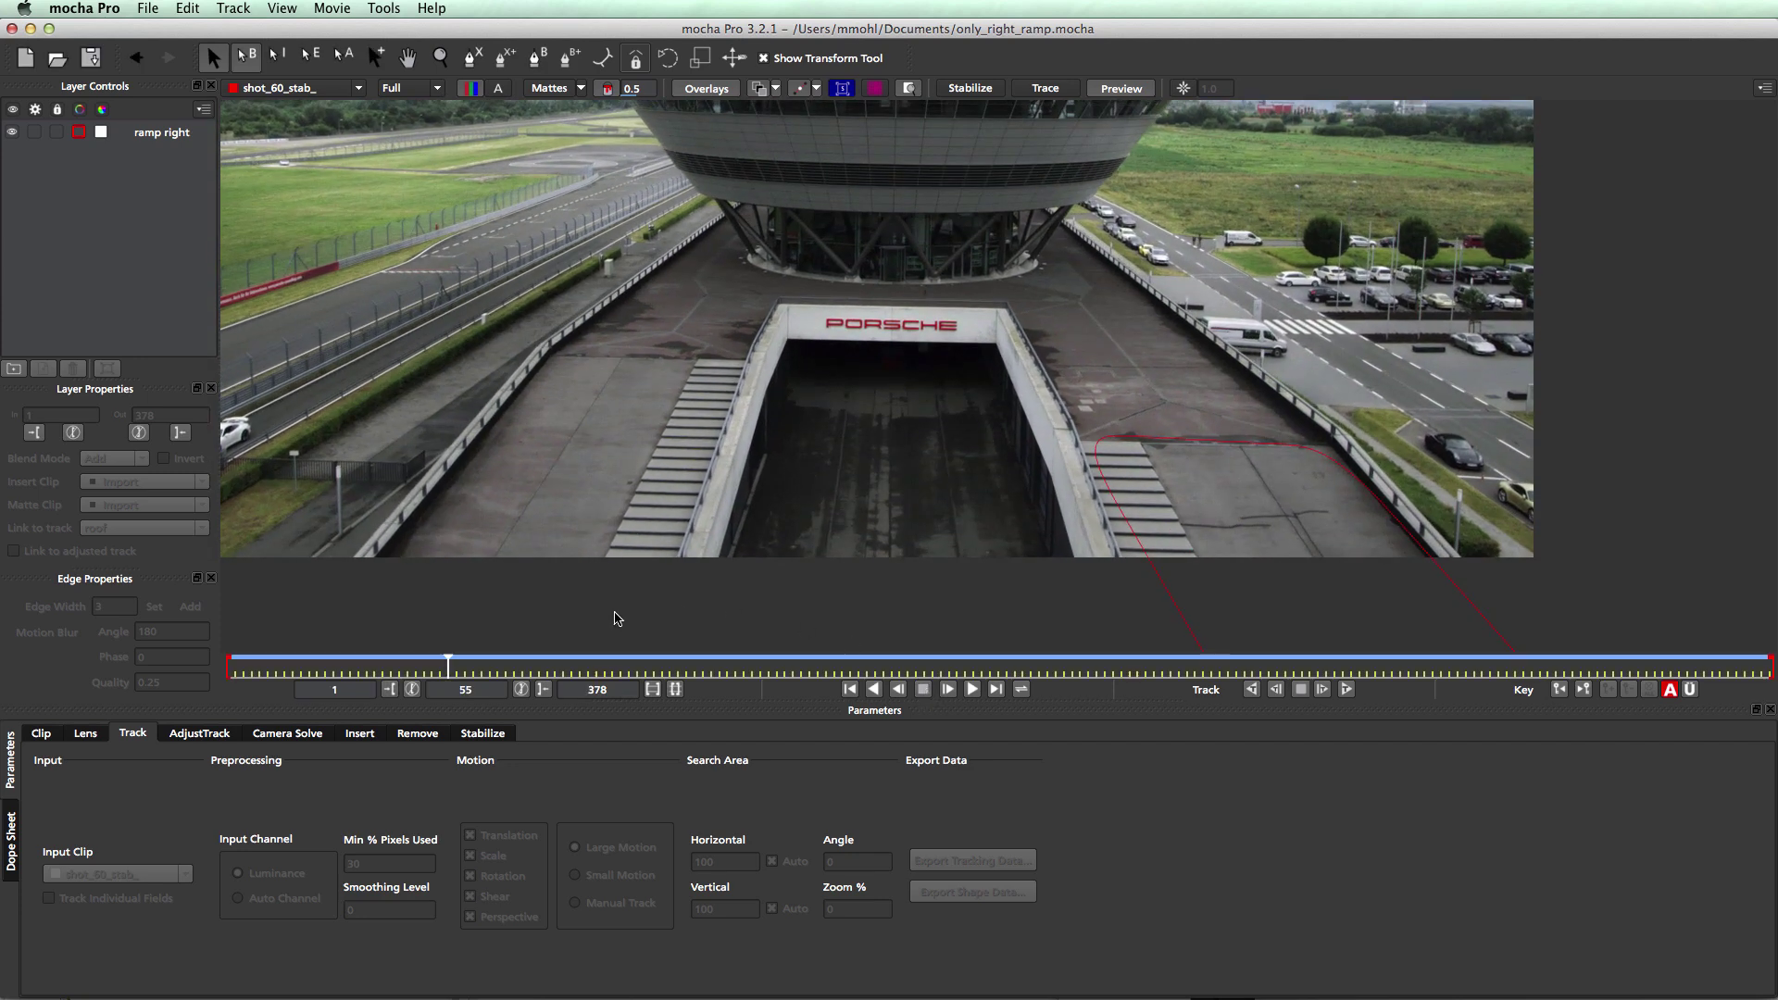
drag(447, 664, 225, 661)
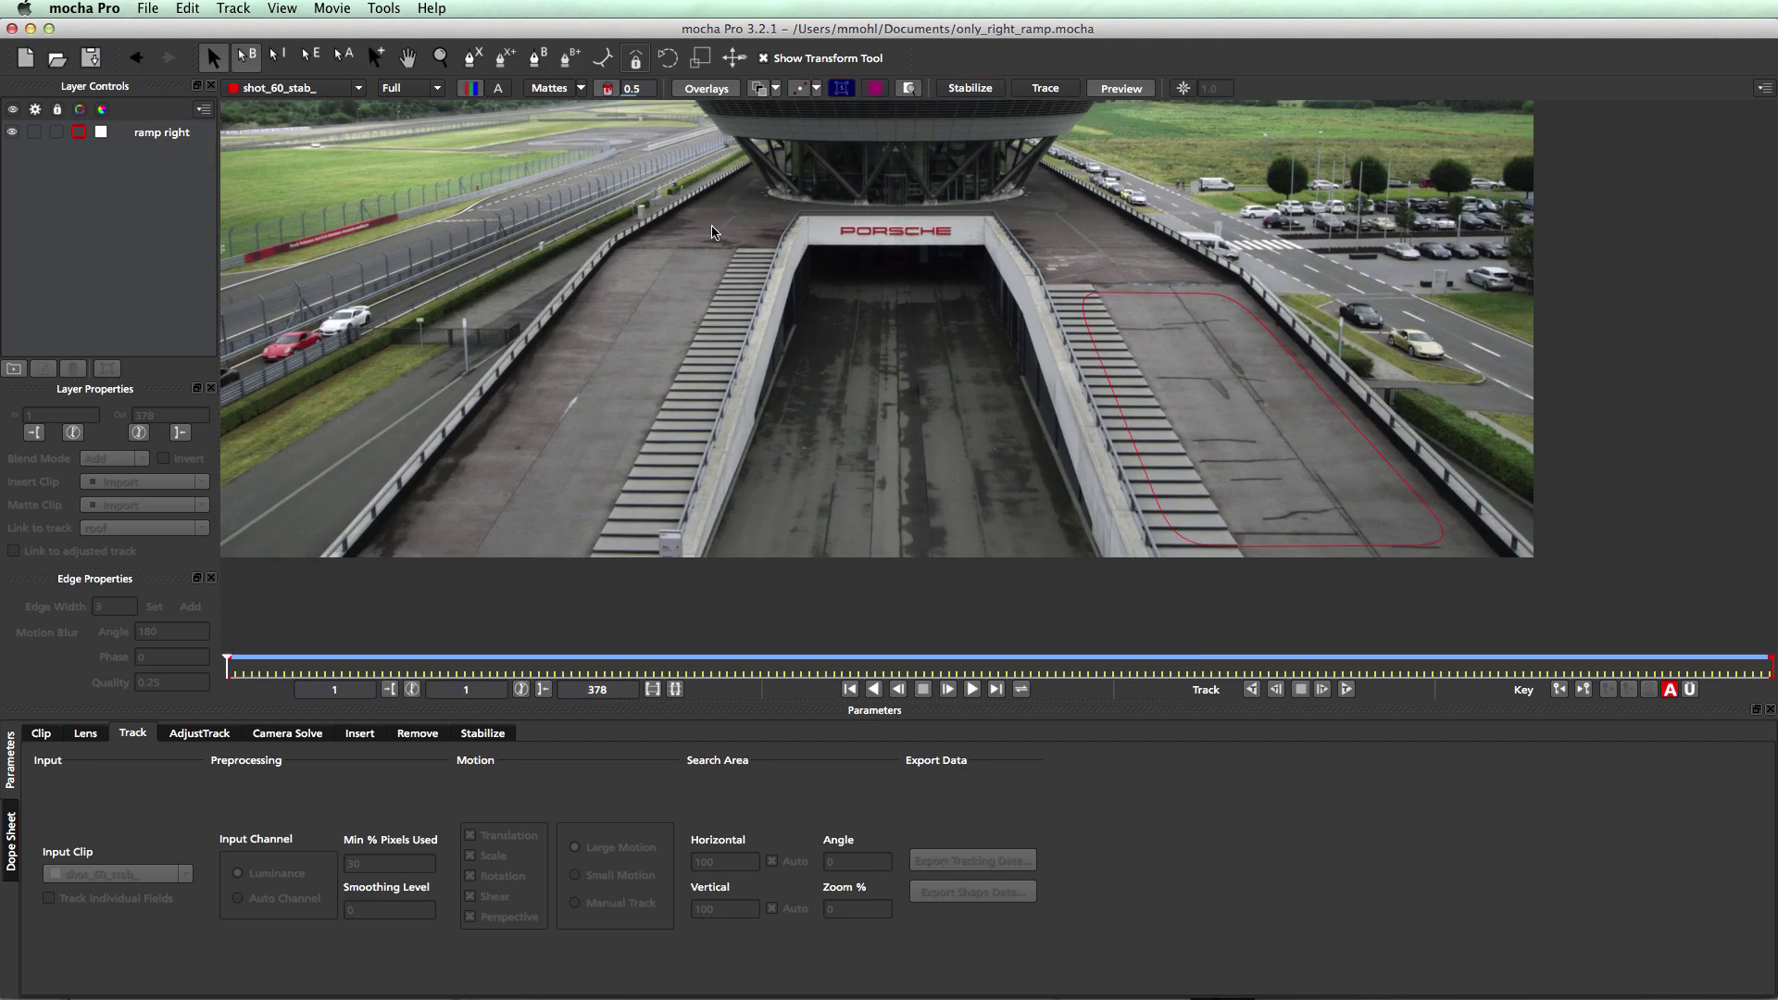
Show the planar surface of the ramp right layer and fit its left and right edges to the borders of the right ramp
click(143, 137)
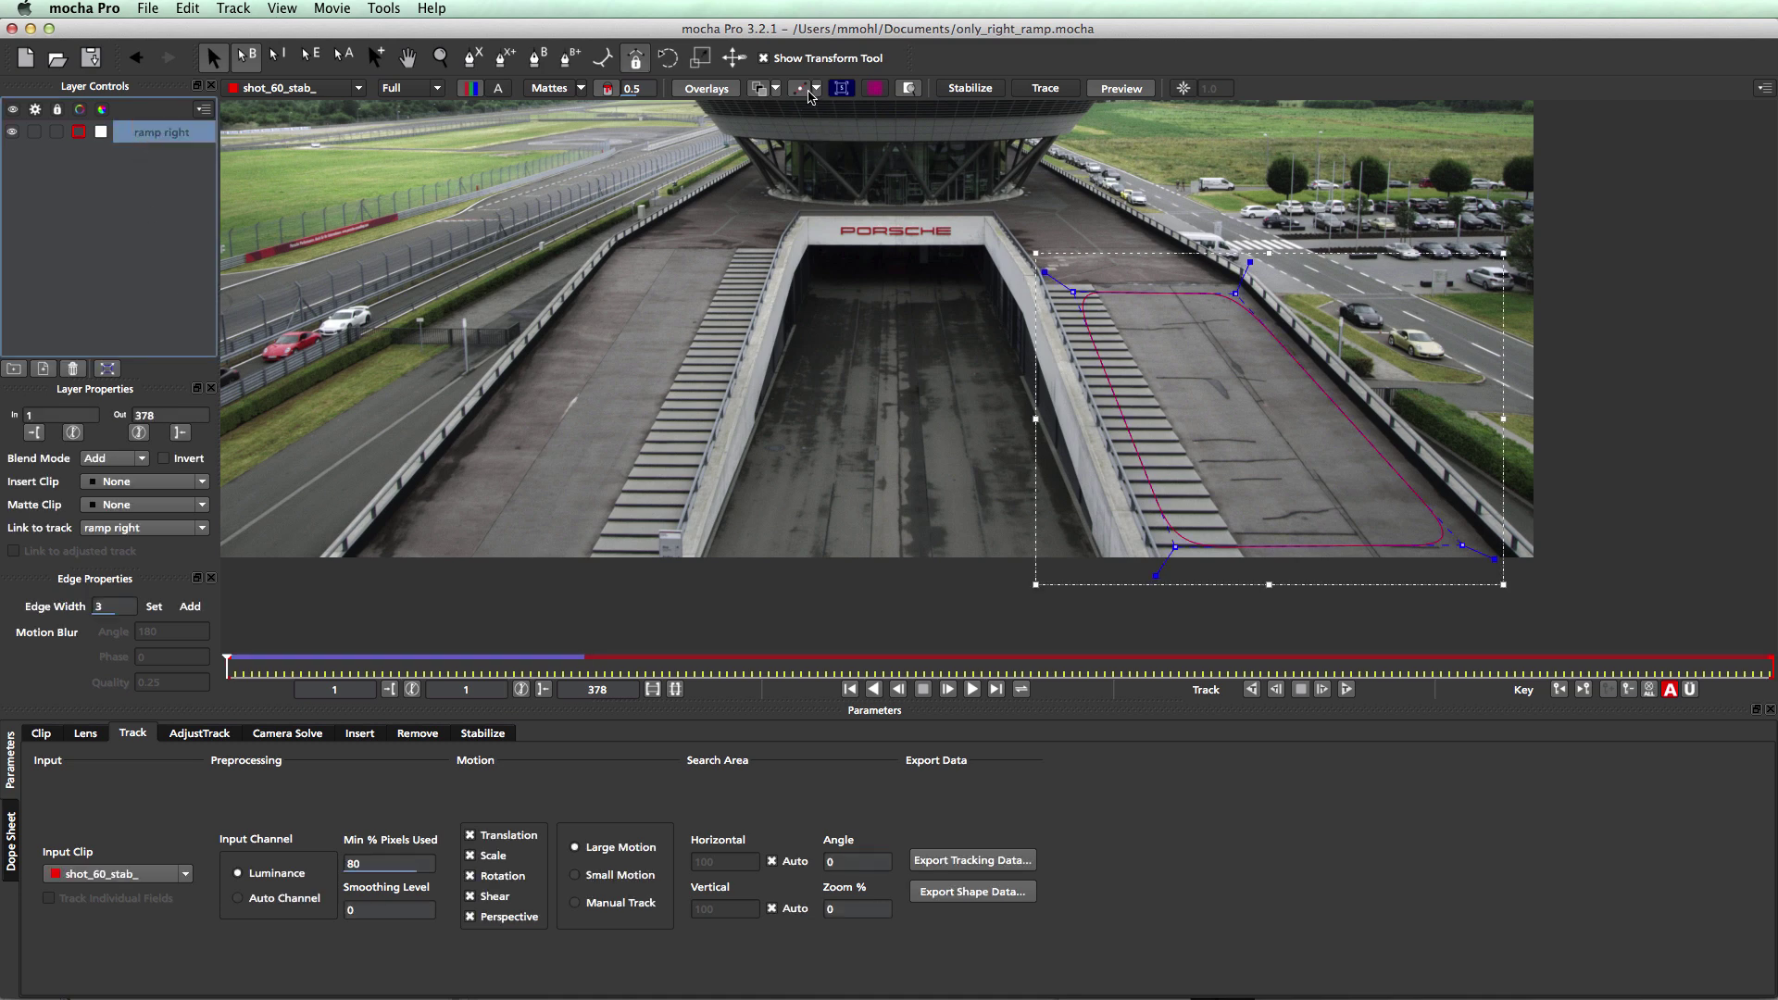
click(839, 89)
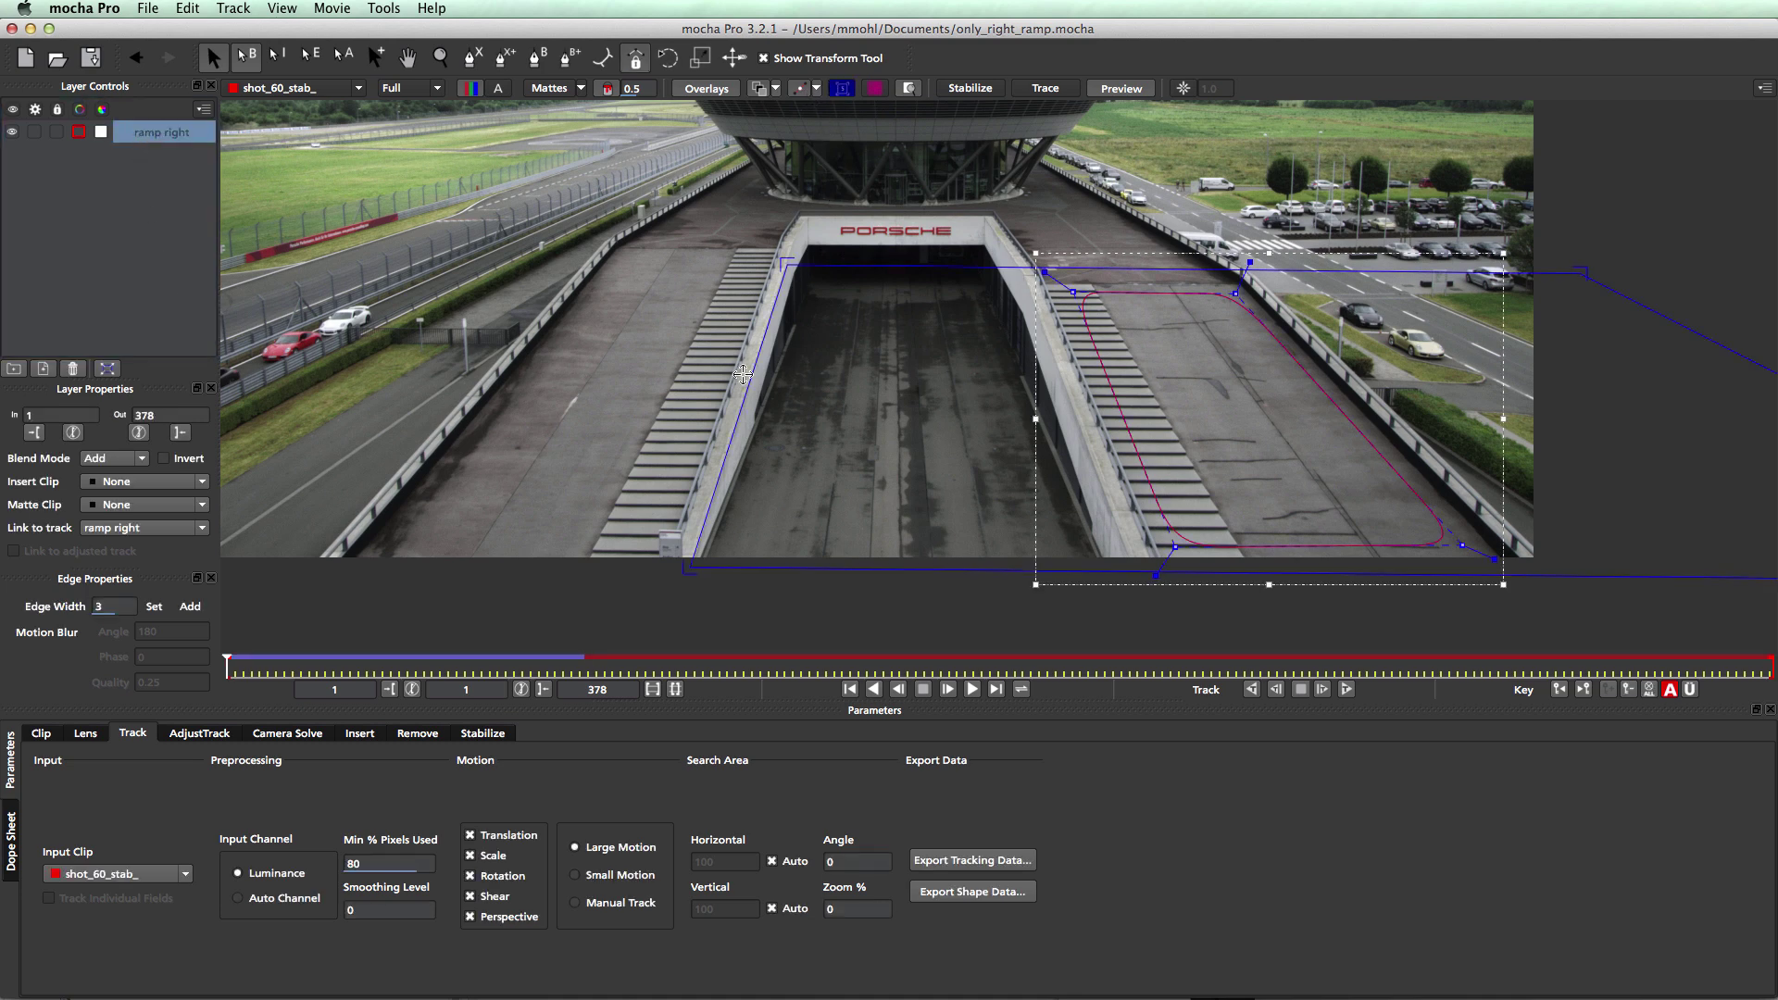
drag(742, 374, 1093, 419)
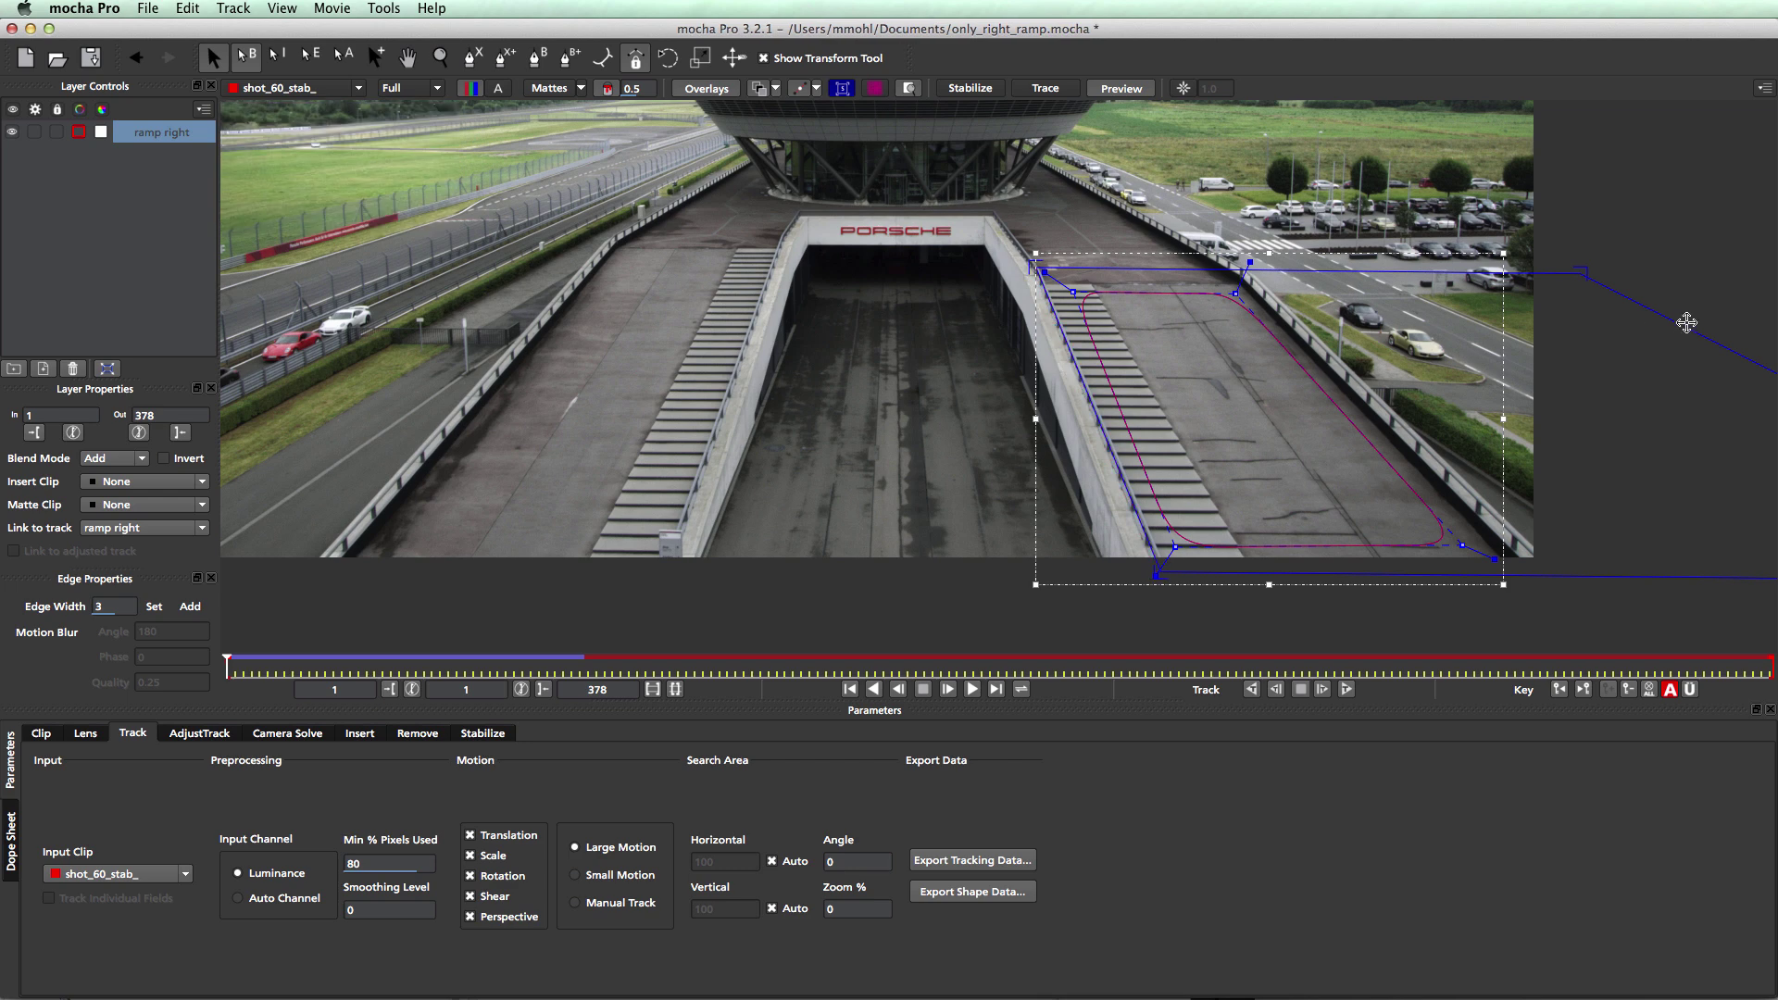
drag(1687, 322, 1333, 384)
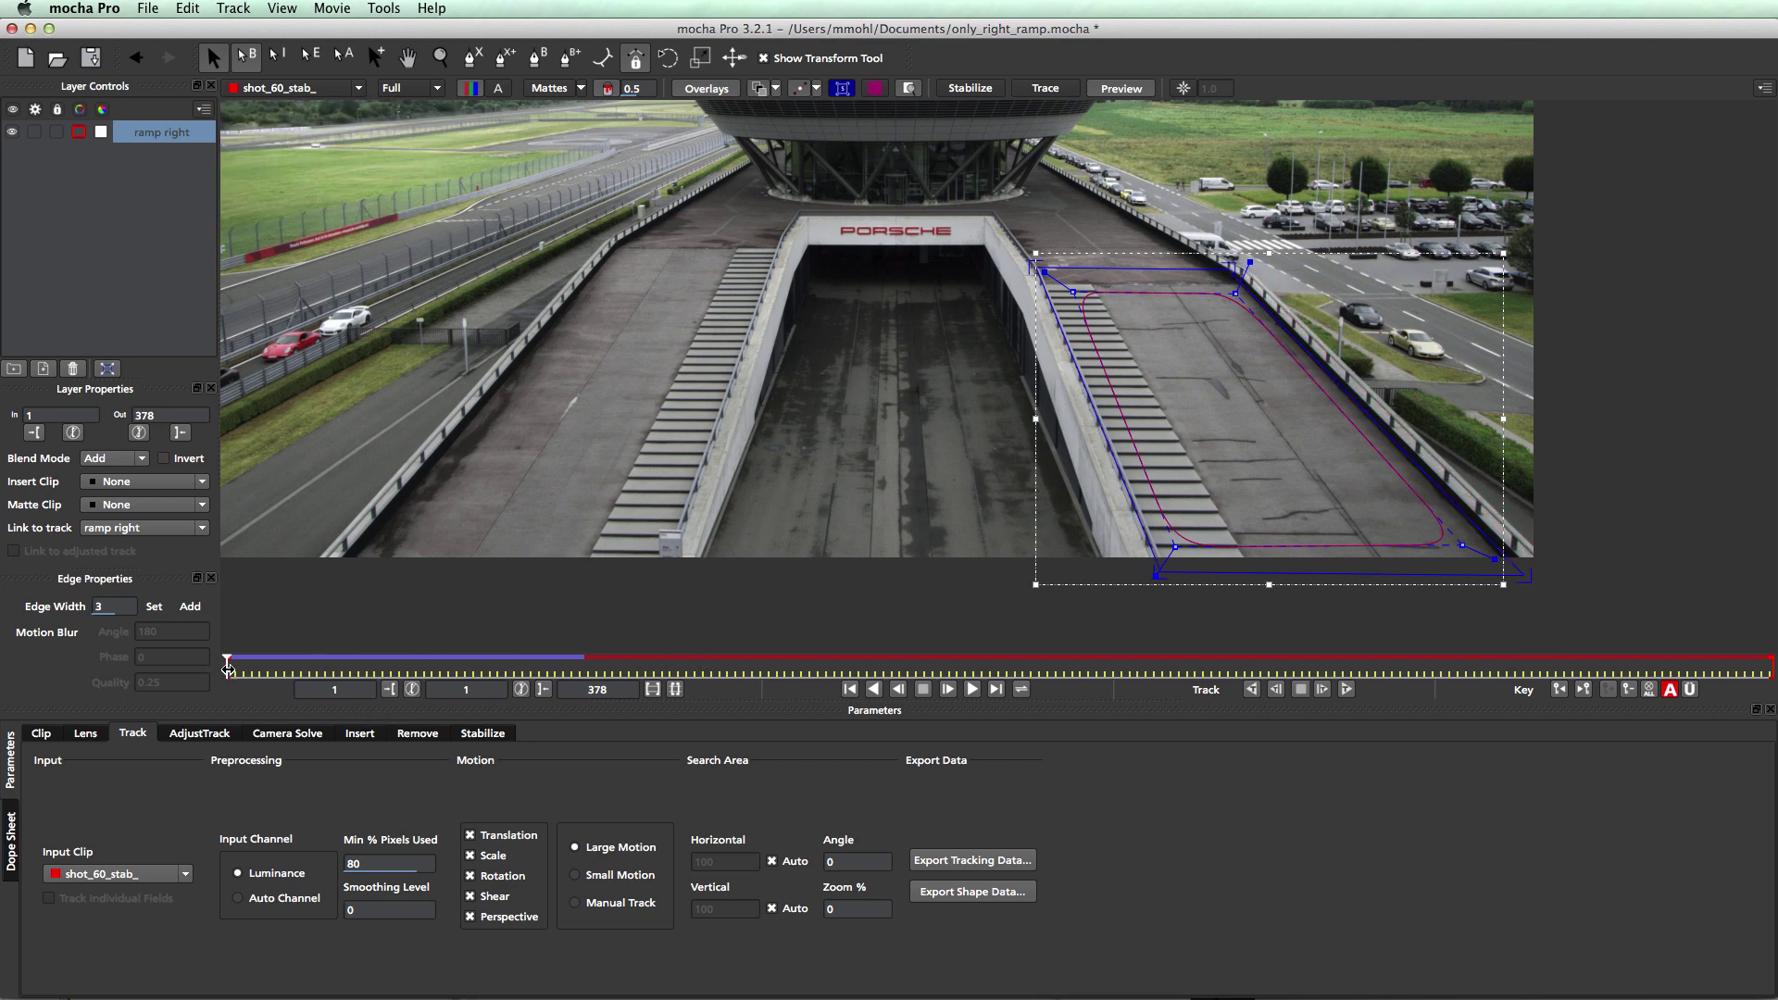
drag(237, 674, 156, 656)
Widen the planar surface so its left edge runs along the tunnel's left wall and its right edge extends beyond the frame
drag(1105, 417, 797, 423)
drag(1347, 396, 1723, 394)
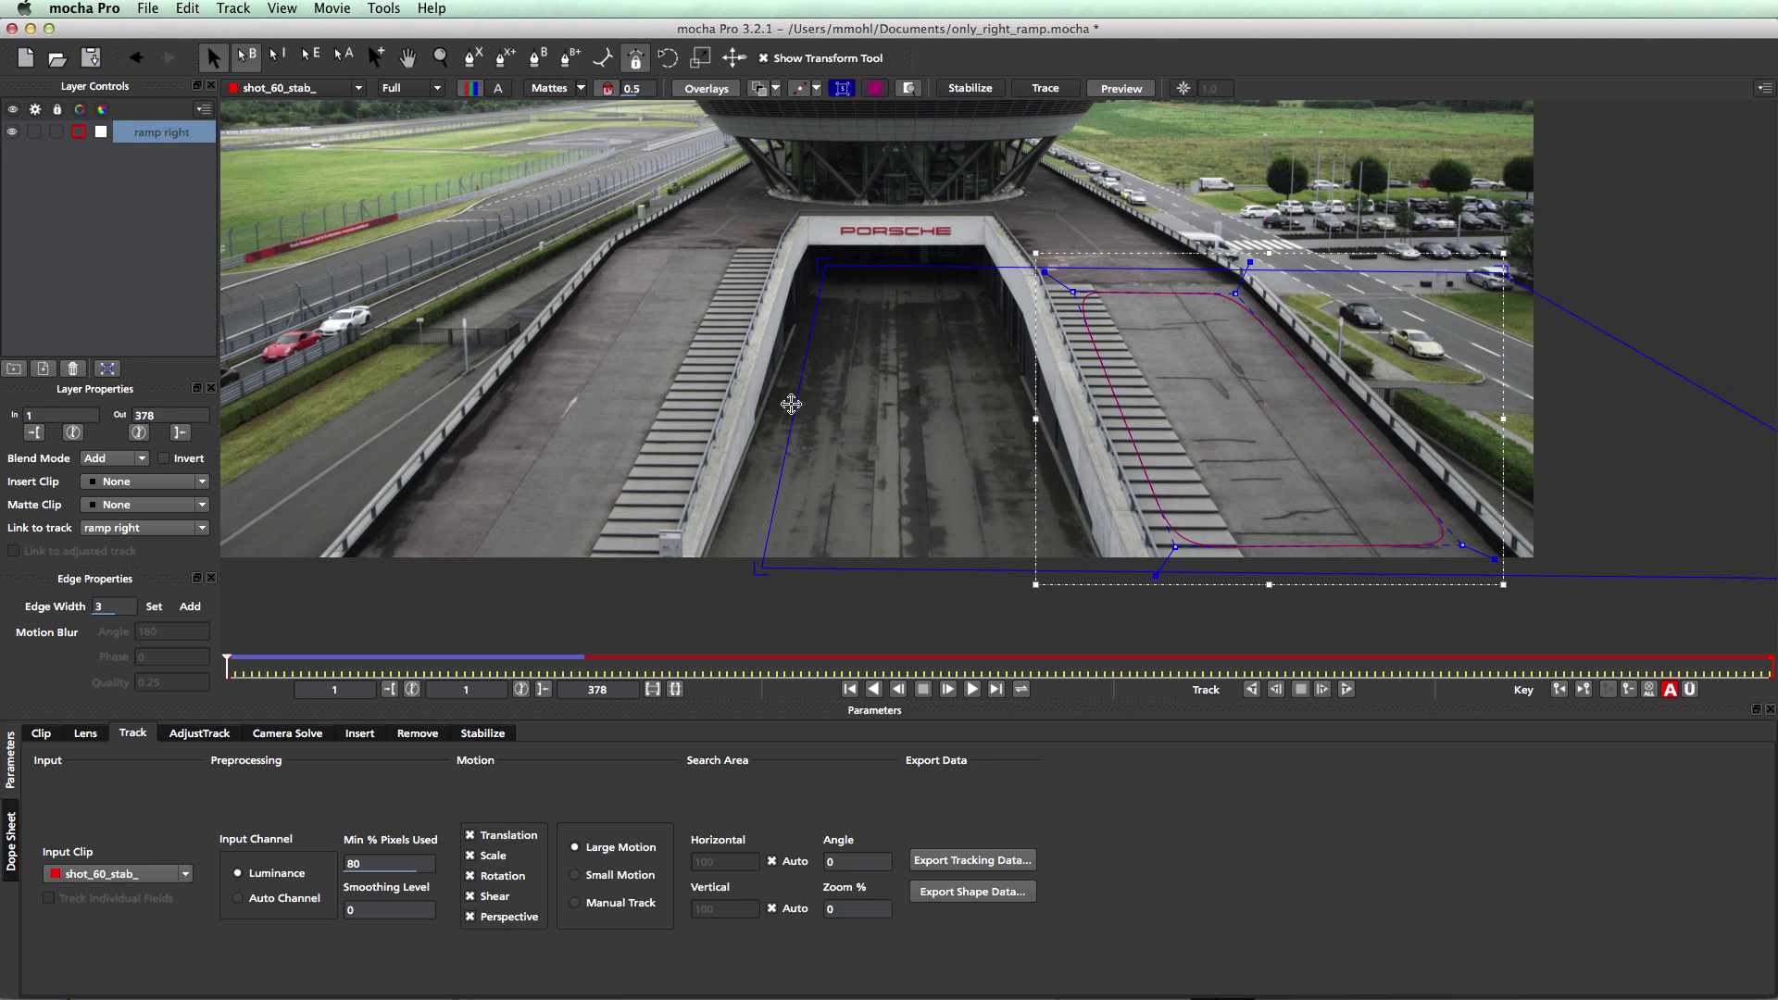
drag(794, 403, 723, 406)
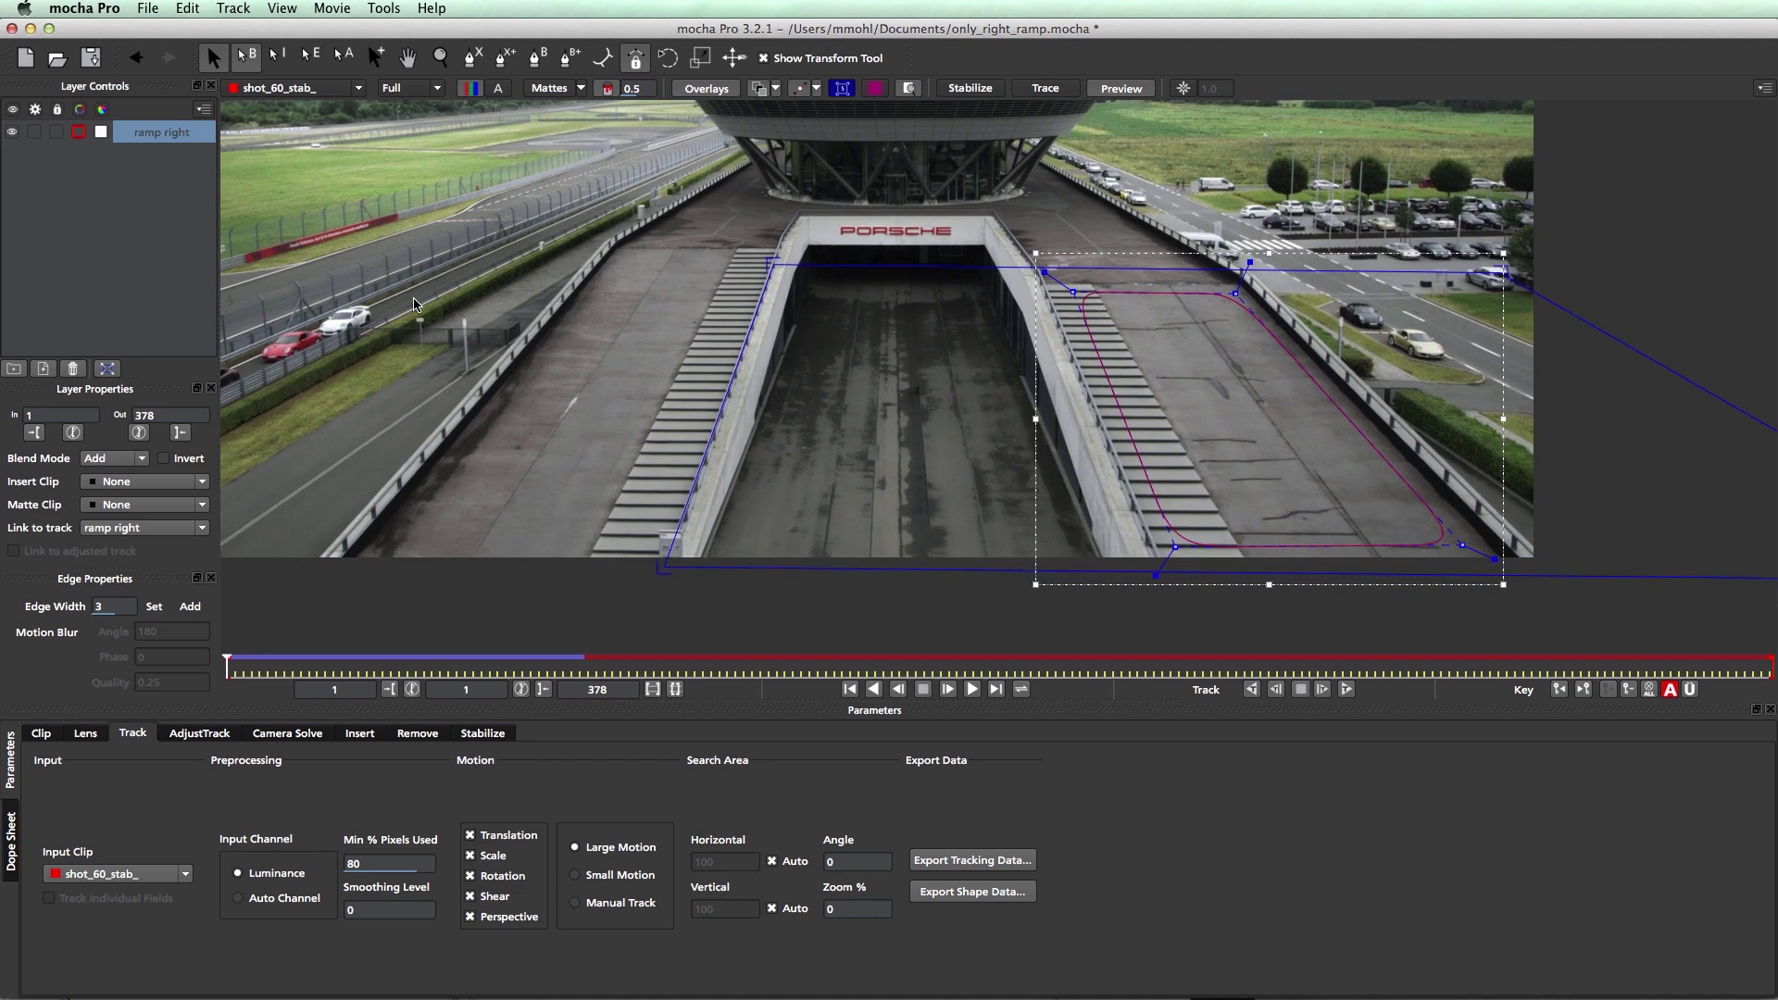
Copy the ramp right layer's tracking data to the clipboard as Nuke Corner Pin (*.nk) without removing lens distortion
key(x)
drag(538, 296, 627, 363)
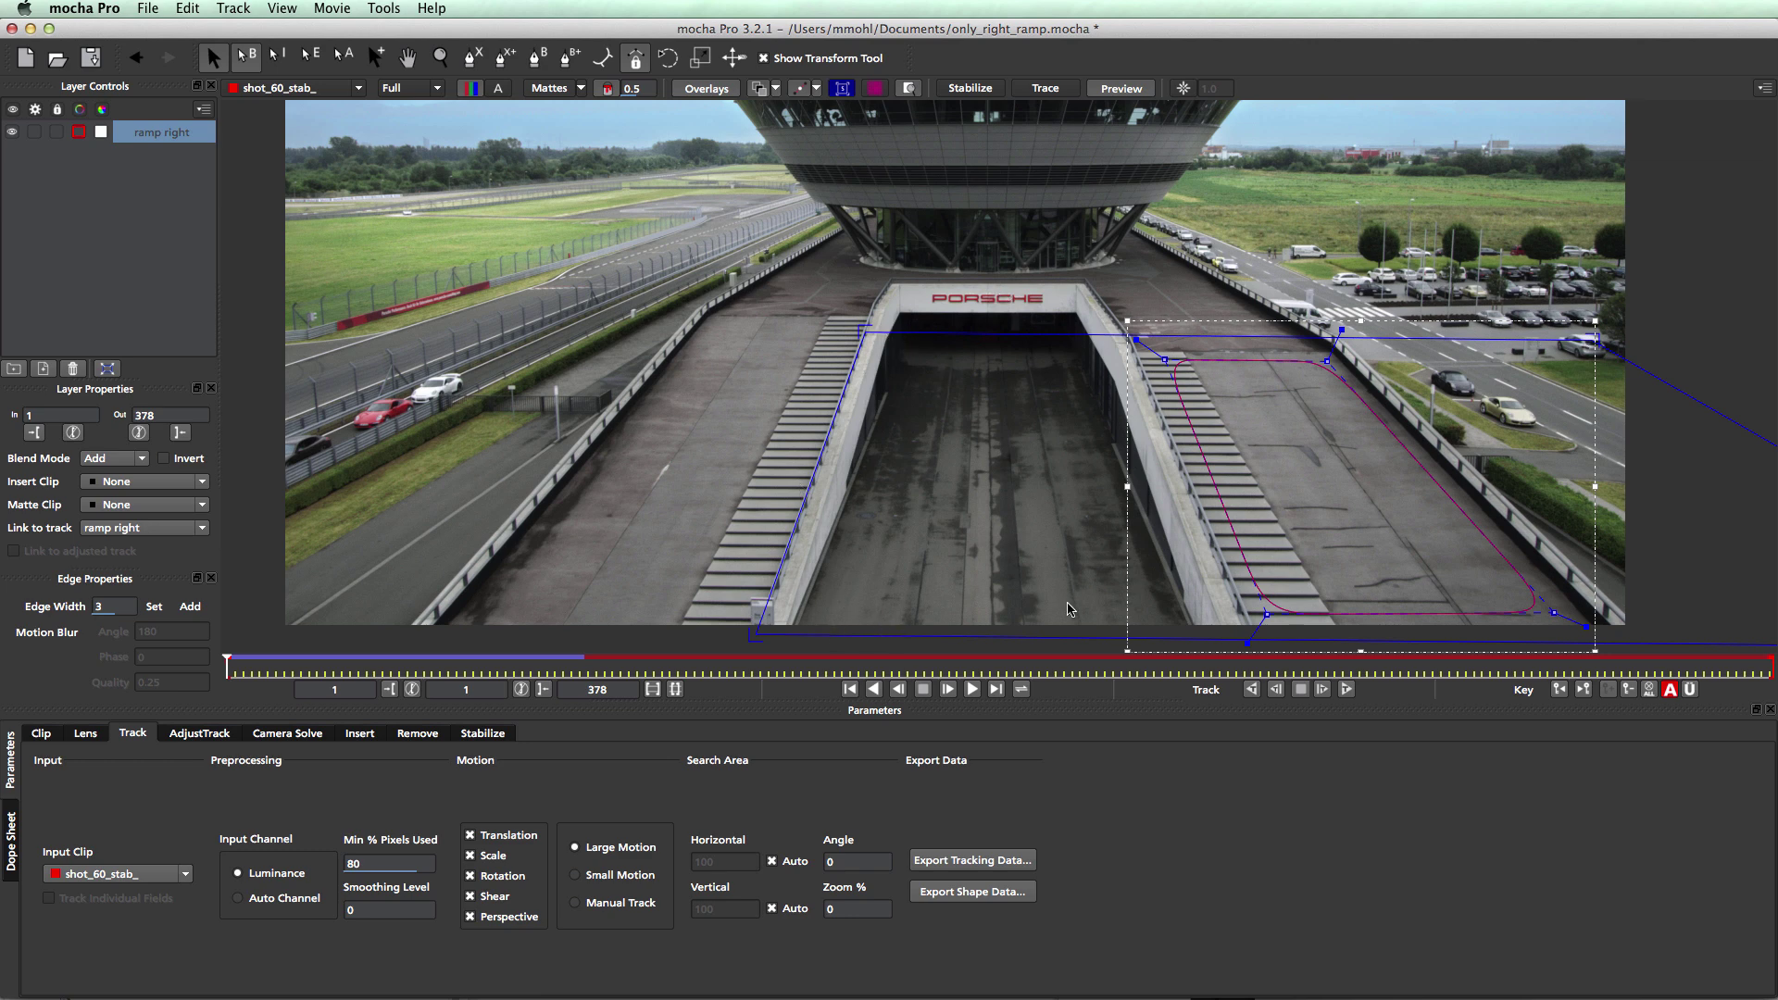
click(982, 861)
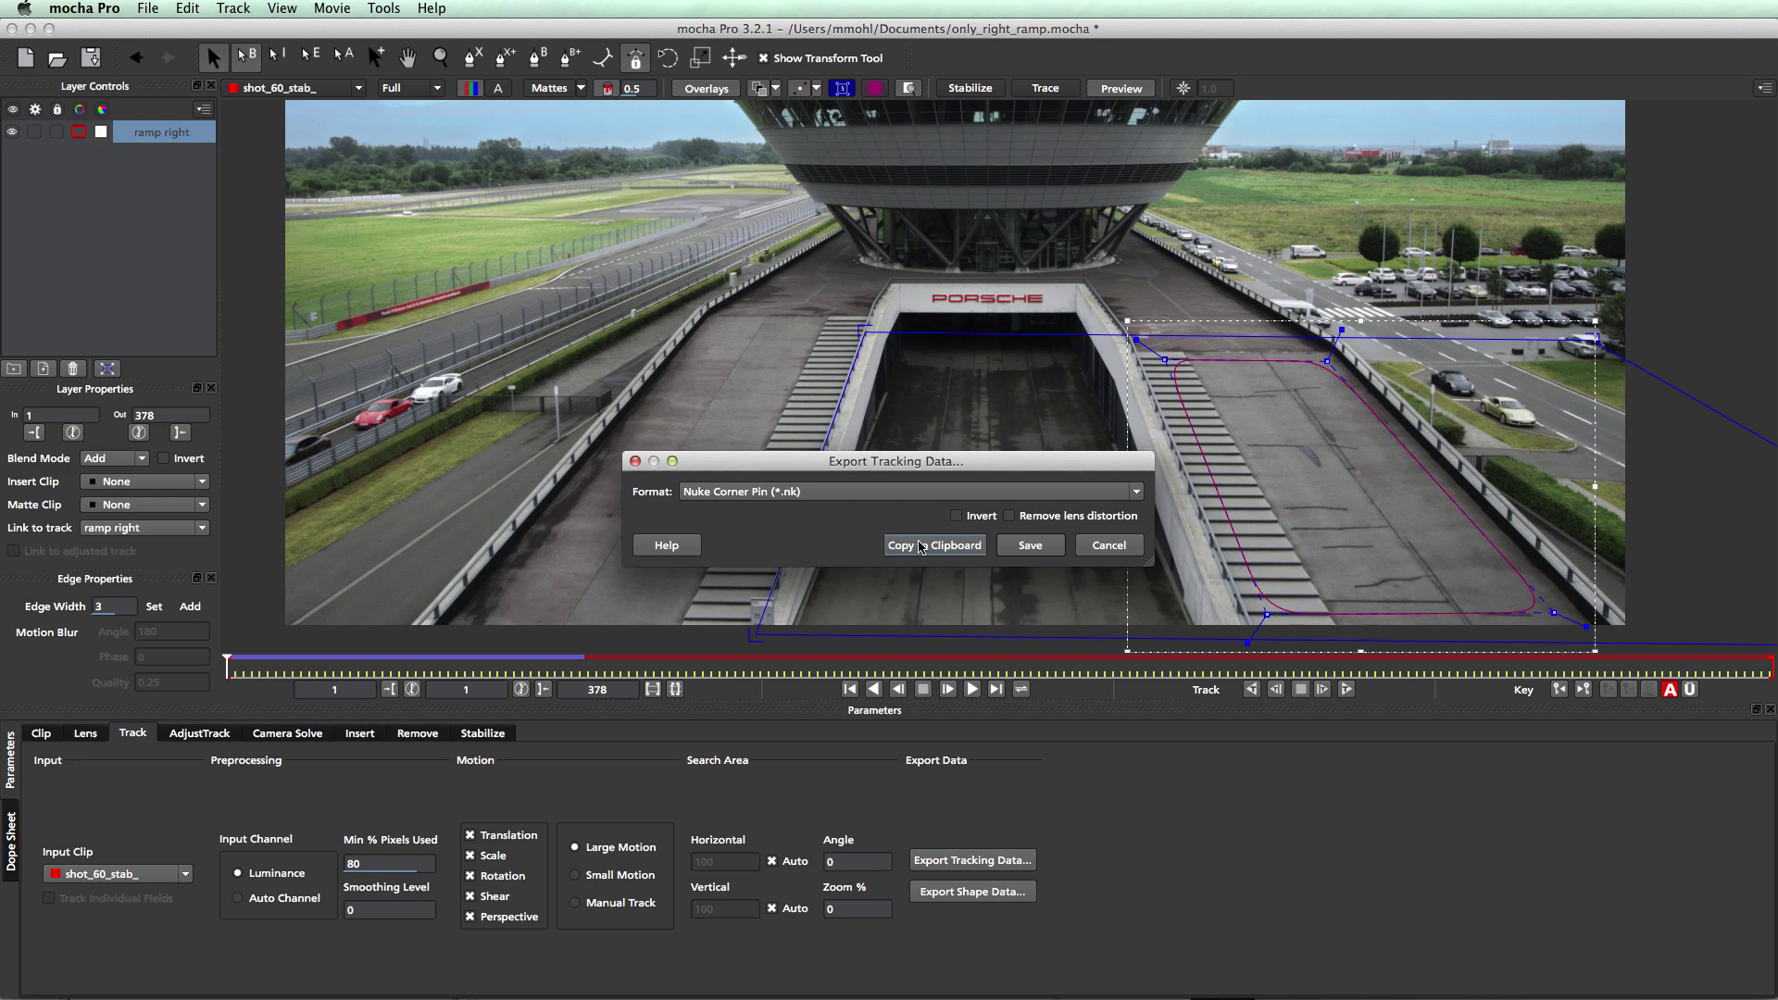
click(922, 546)
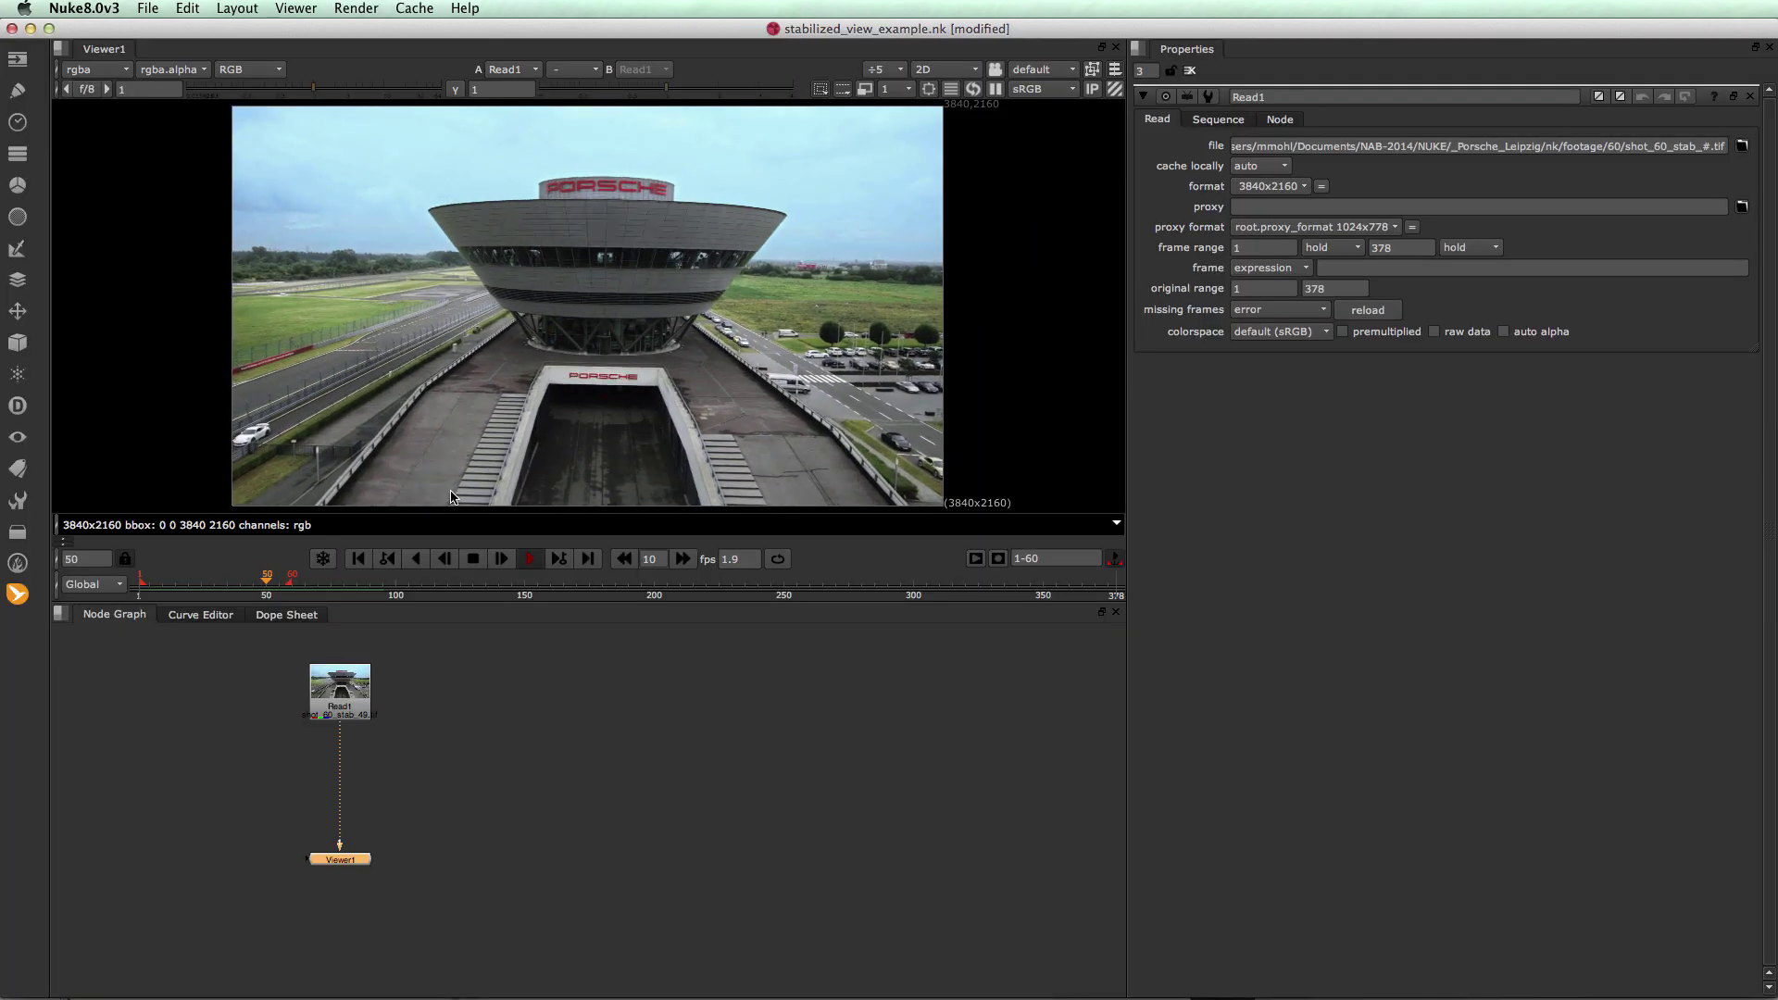
Stop the playback and add a MochaImport+ Stabilized View+ setup to the Read1 node
click(473, 559)
click(326, 685)
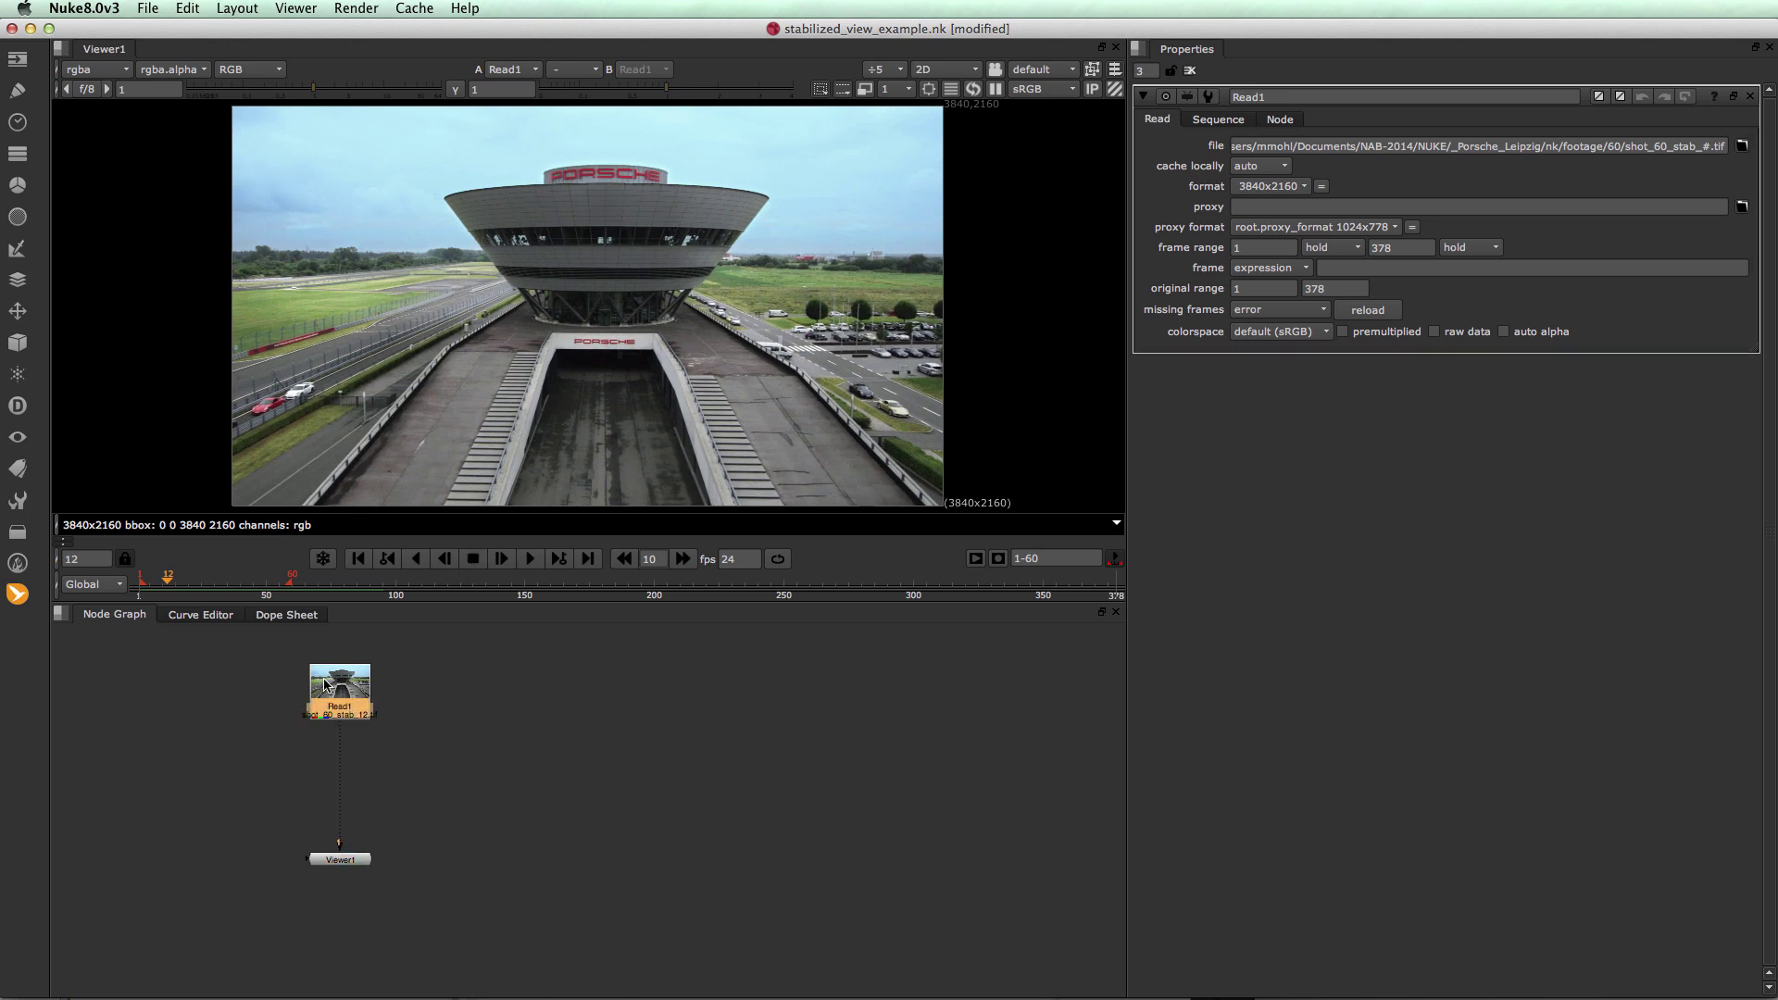
click(20, 595)
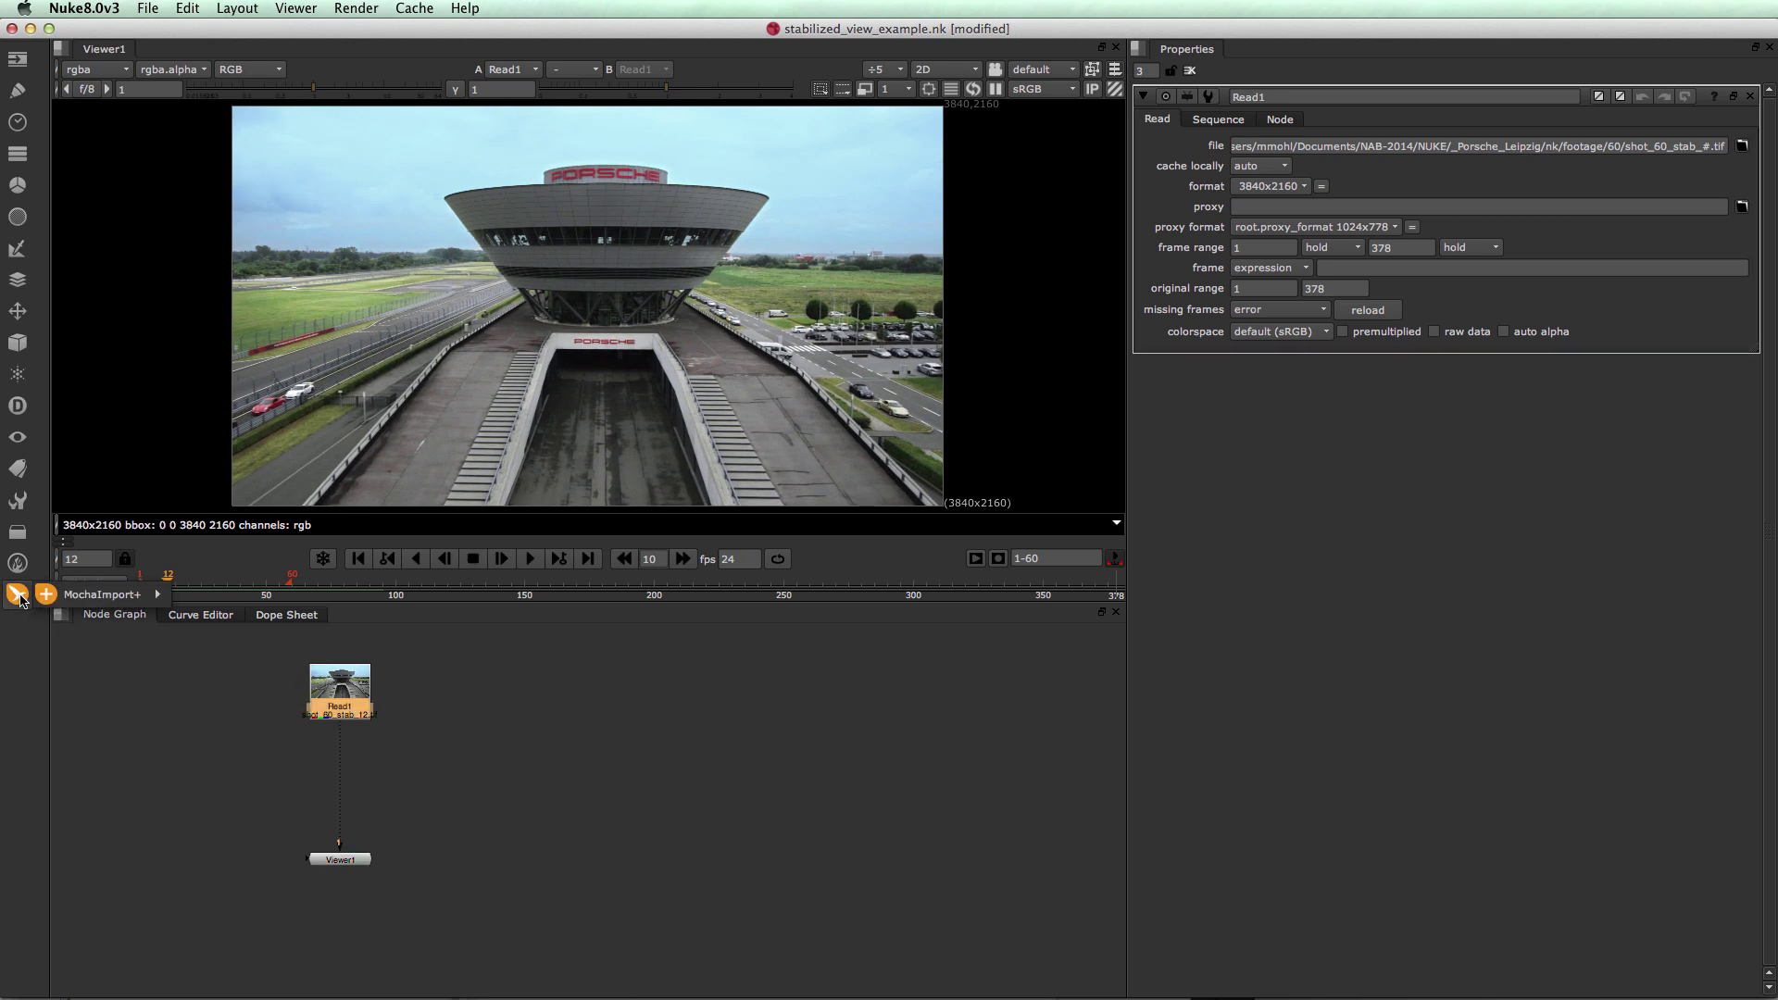
mouse_move(129, 594)
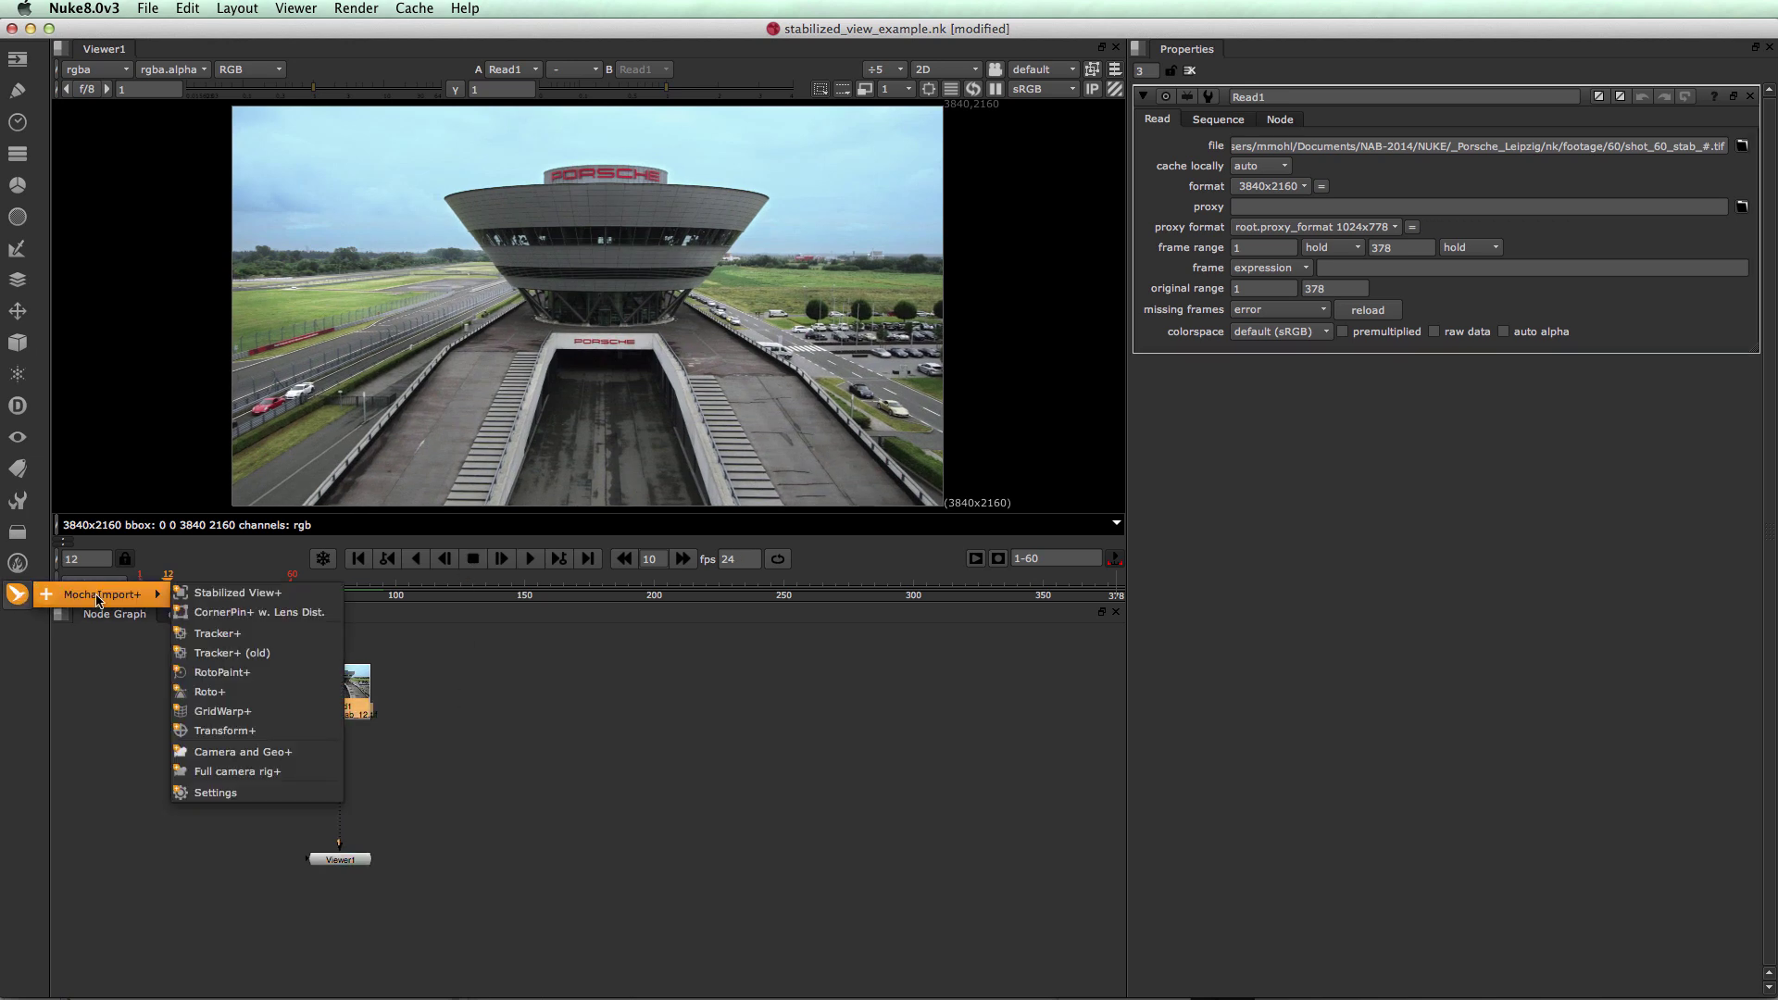
click(244, 599)
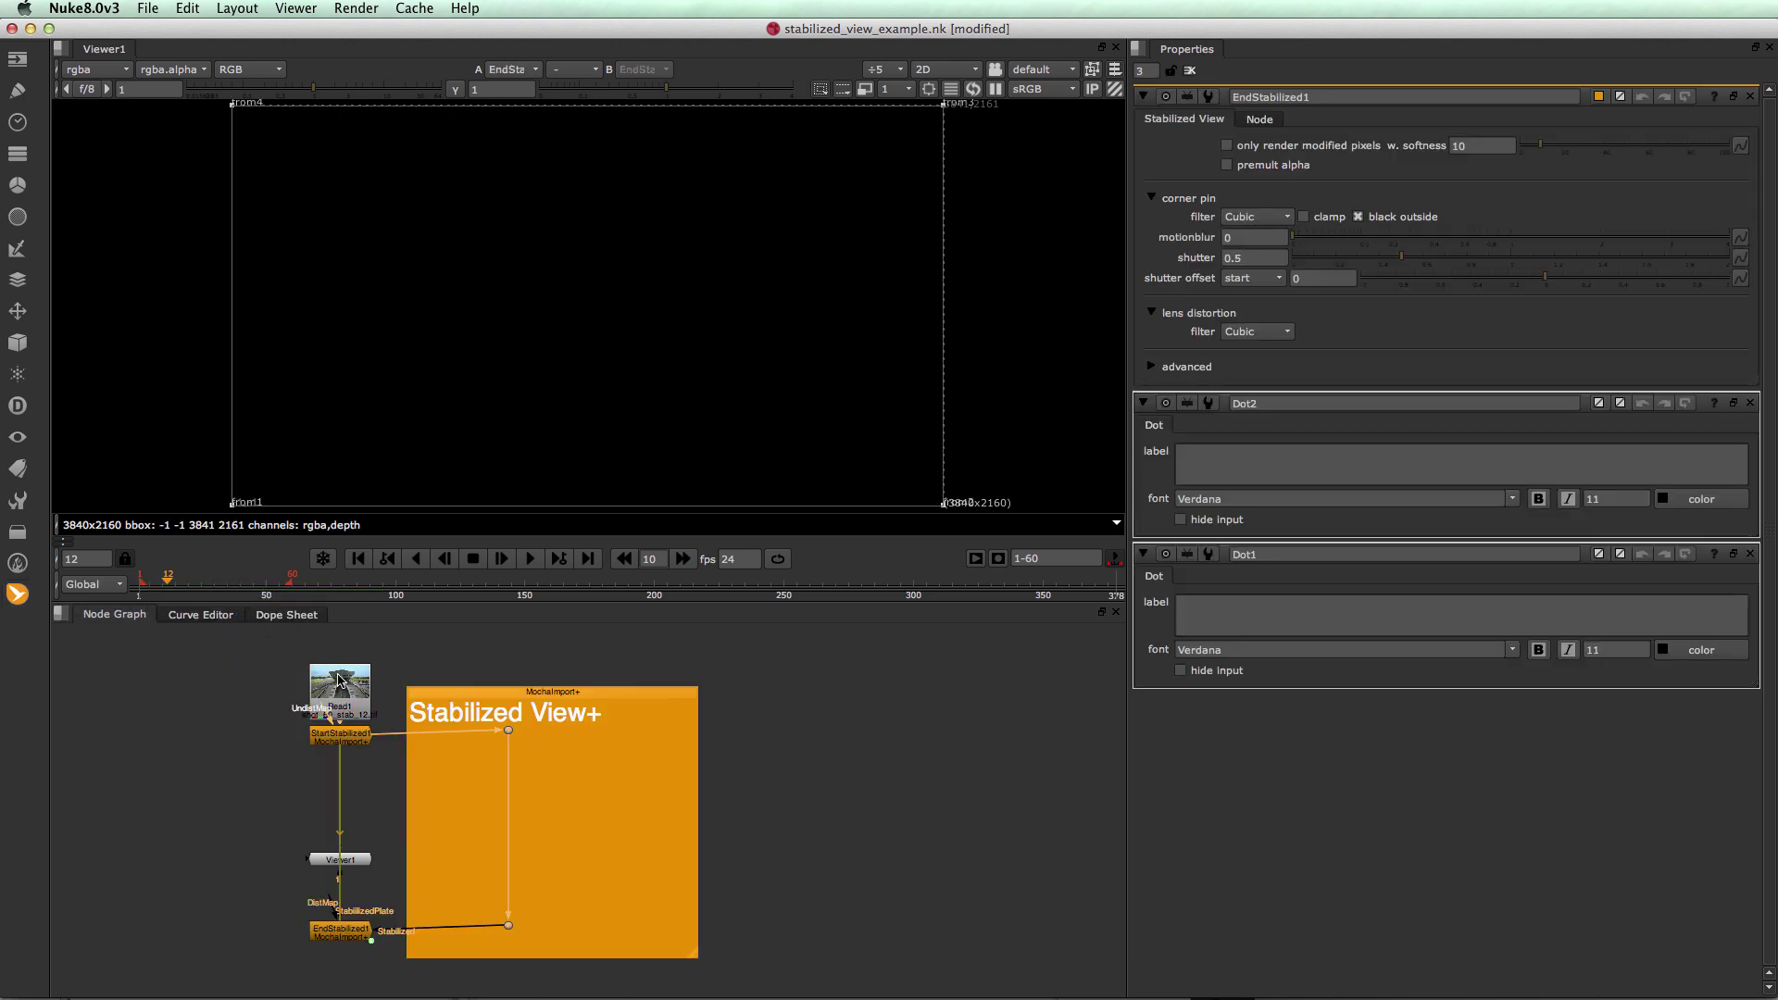
Move the Read1 and Viewer1 nodes clear of the new setup and load the clipboard's mocha data into StartStabilized1
drag(344, 686, 242, 670)
drag(310, 865, 150, 924)
double_click(345, 736)
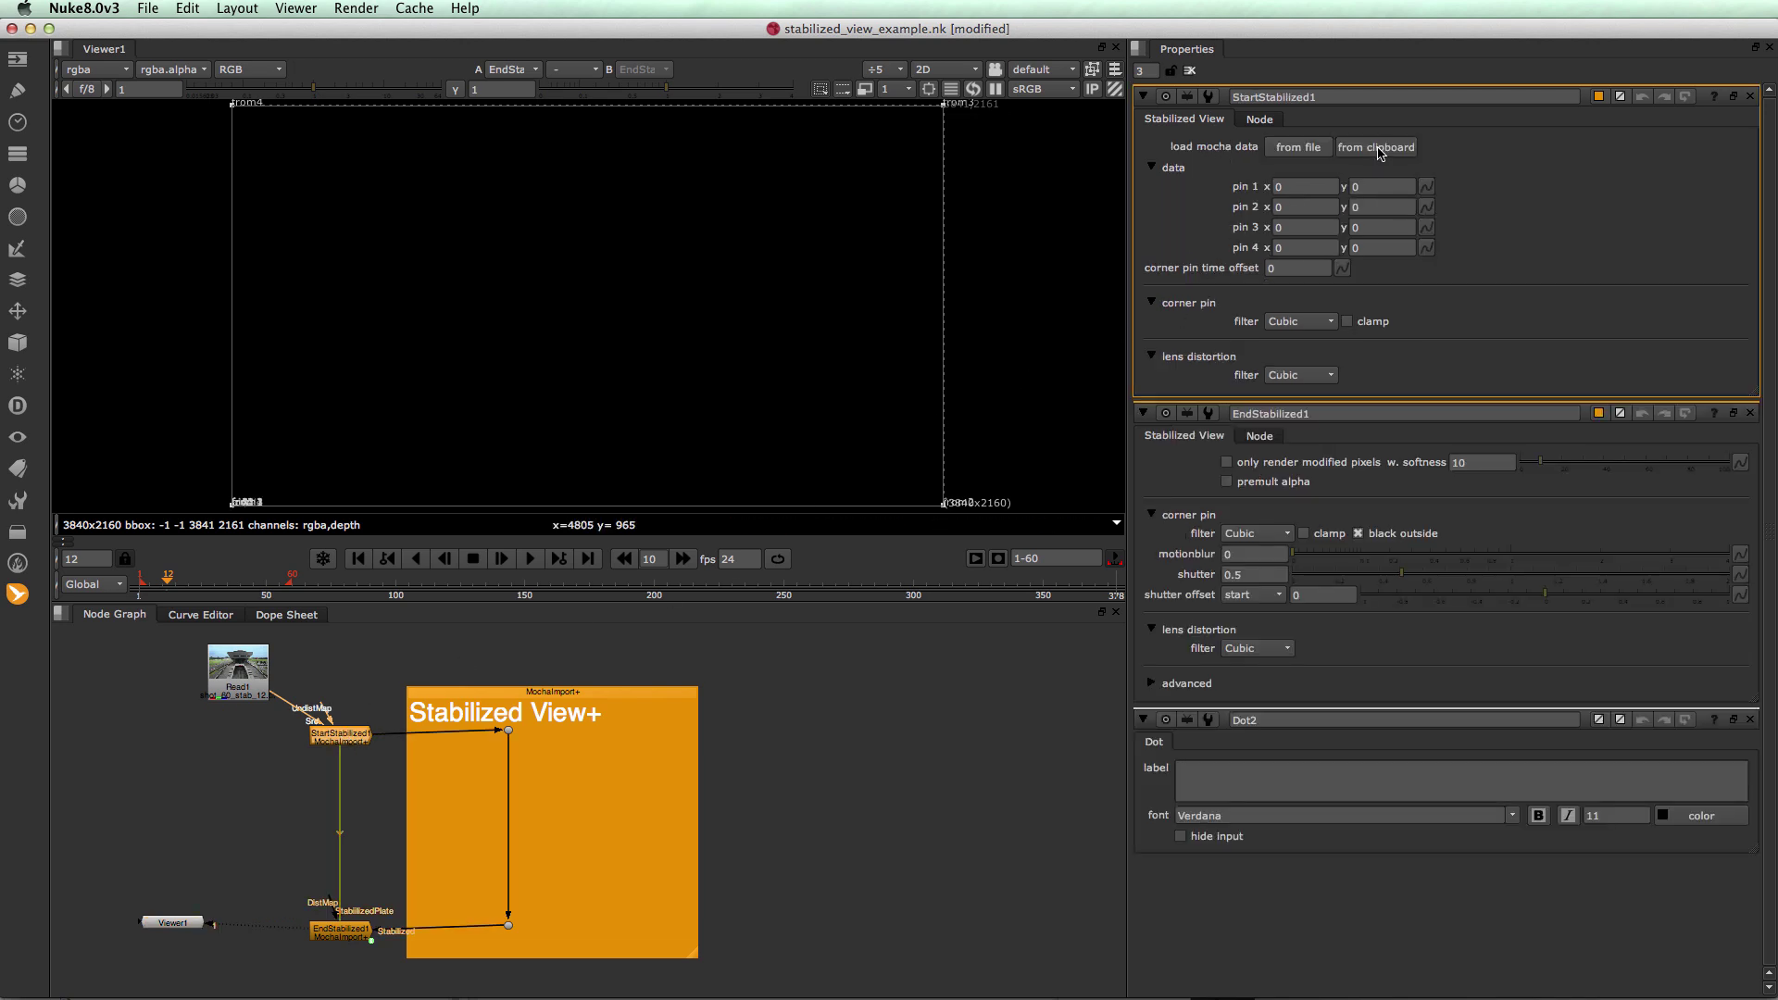
click(1378, 147)
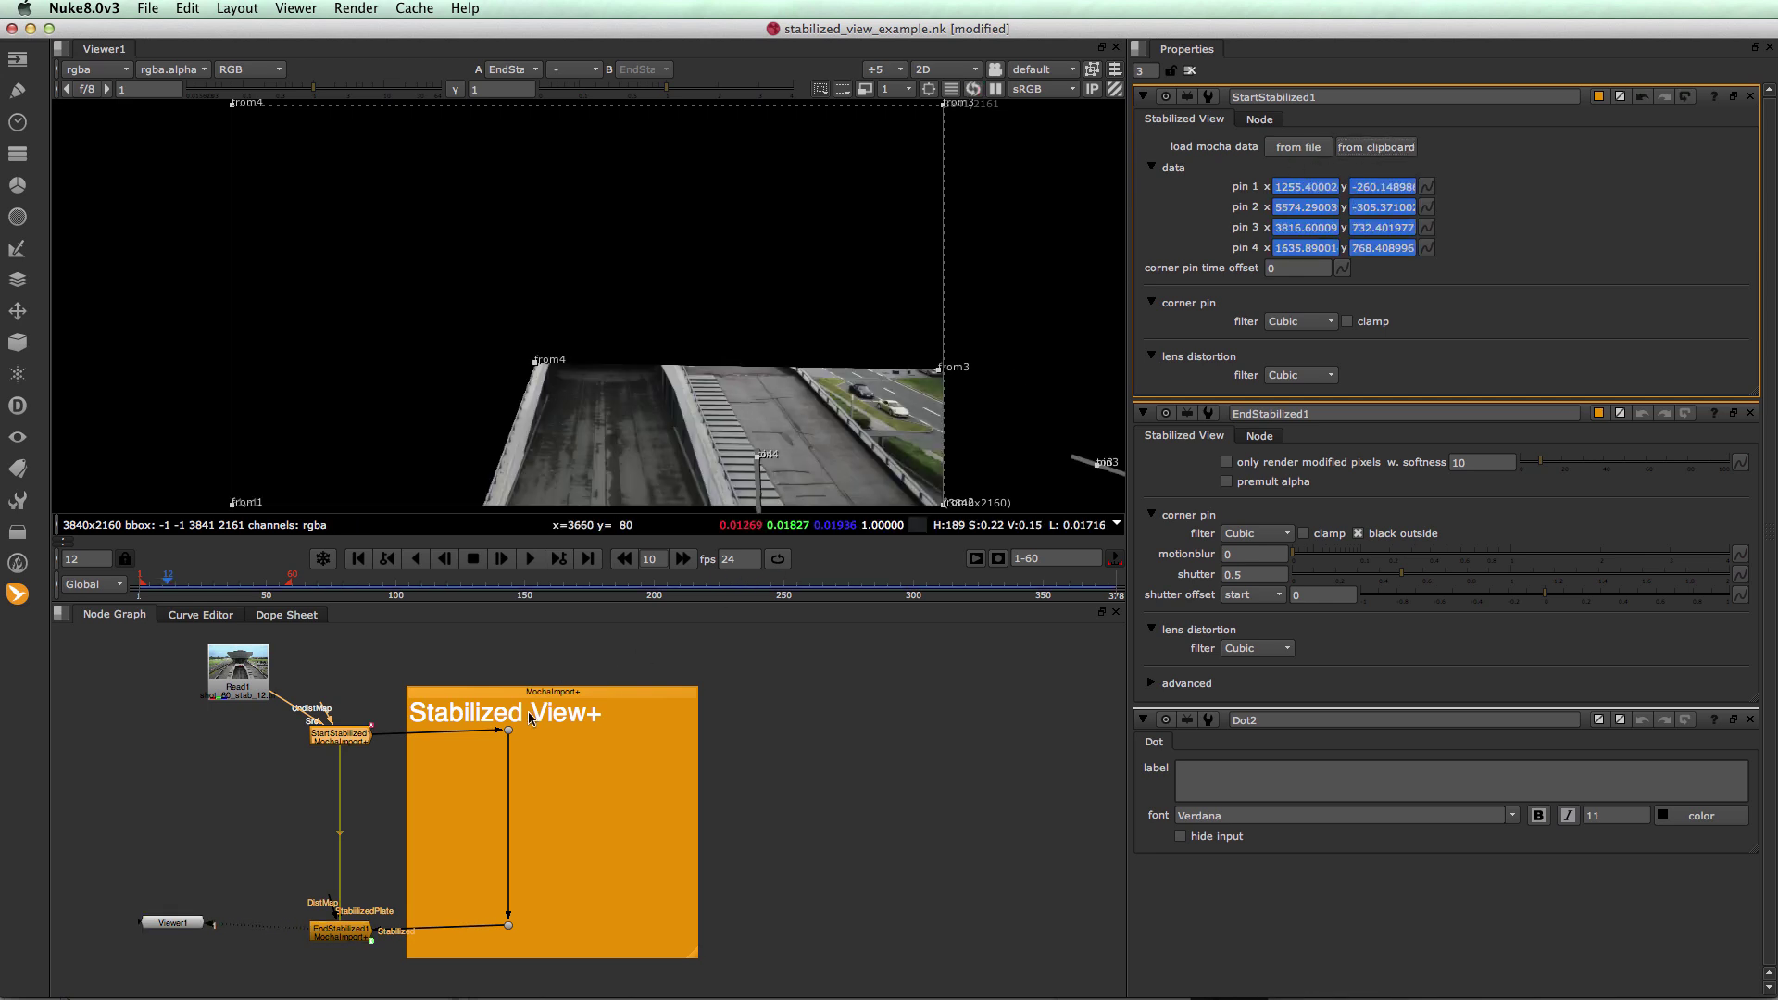
View the stabilized image at the upper dot of the Stabilized View+ branch and play it to check the stabilization
click(508, 732)
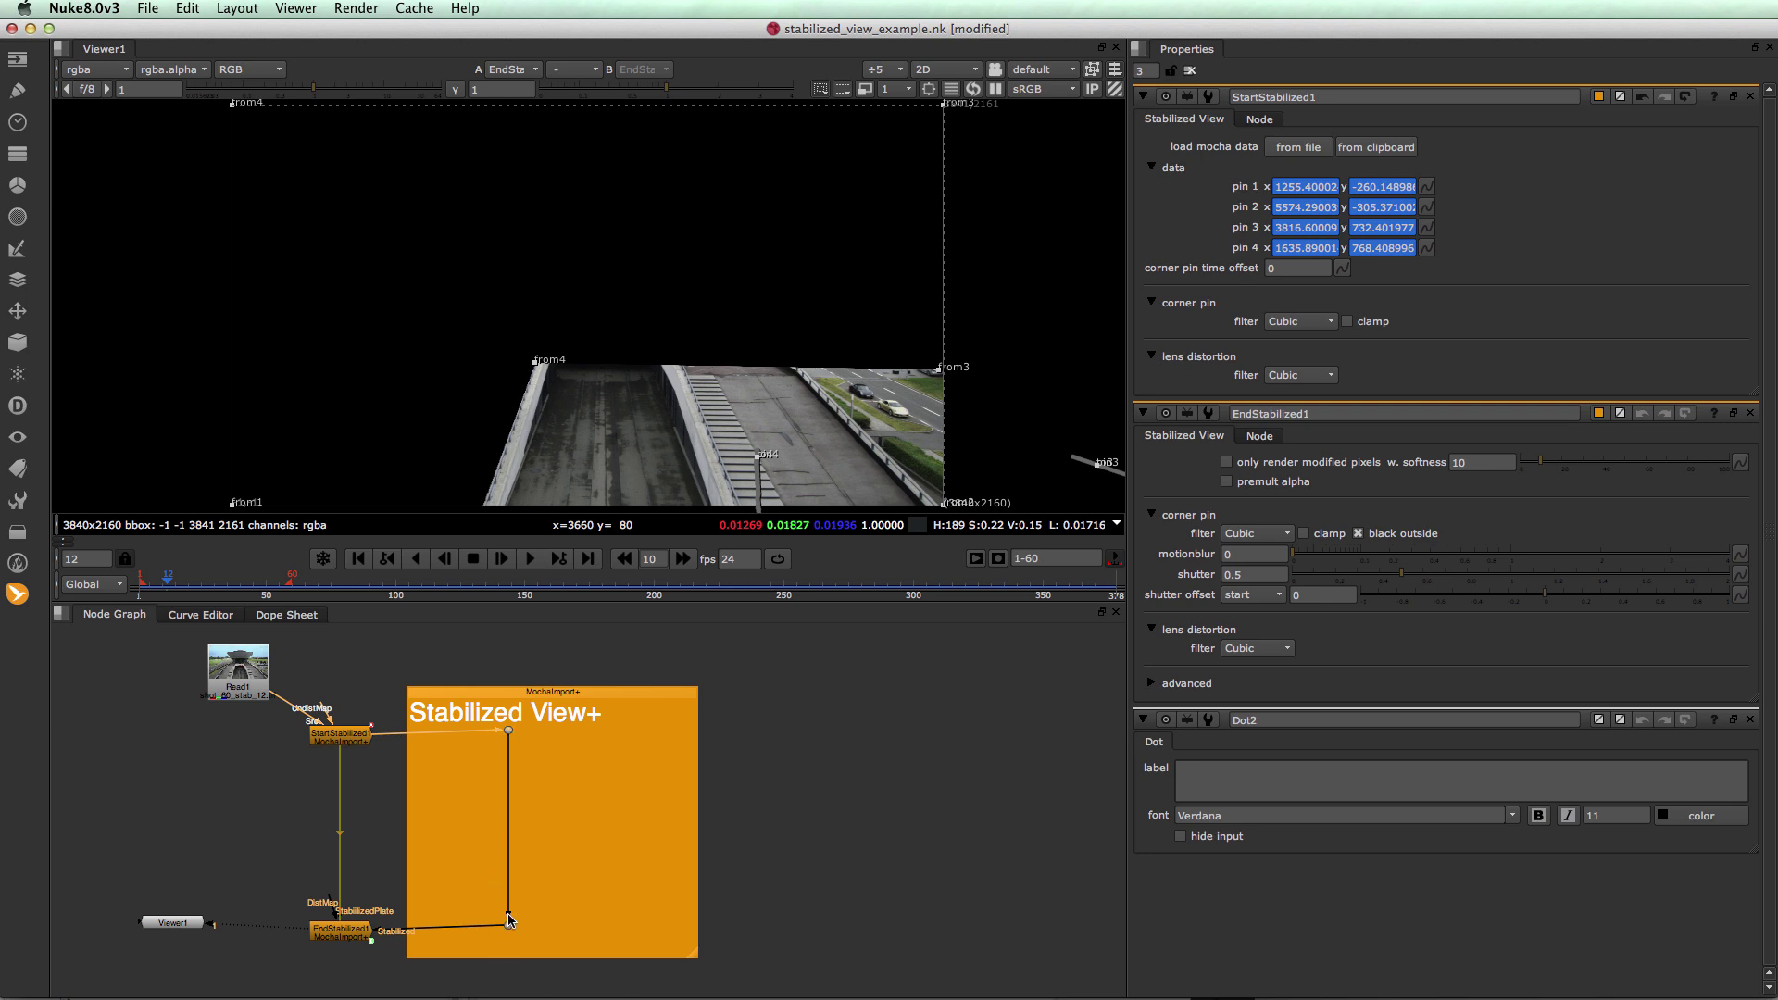
key(1)
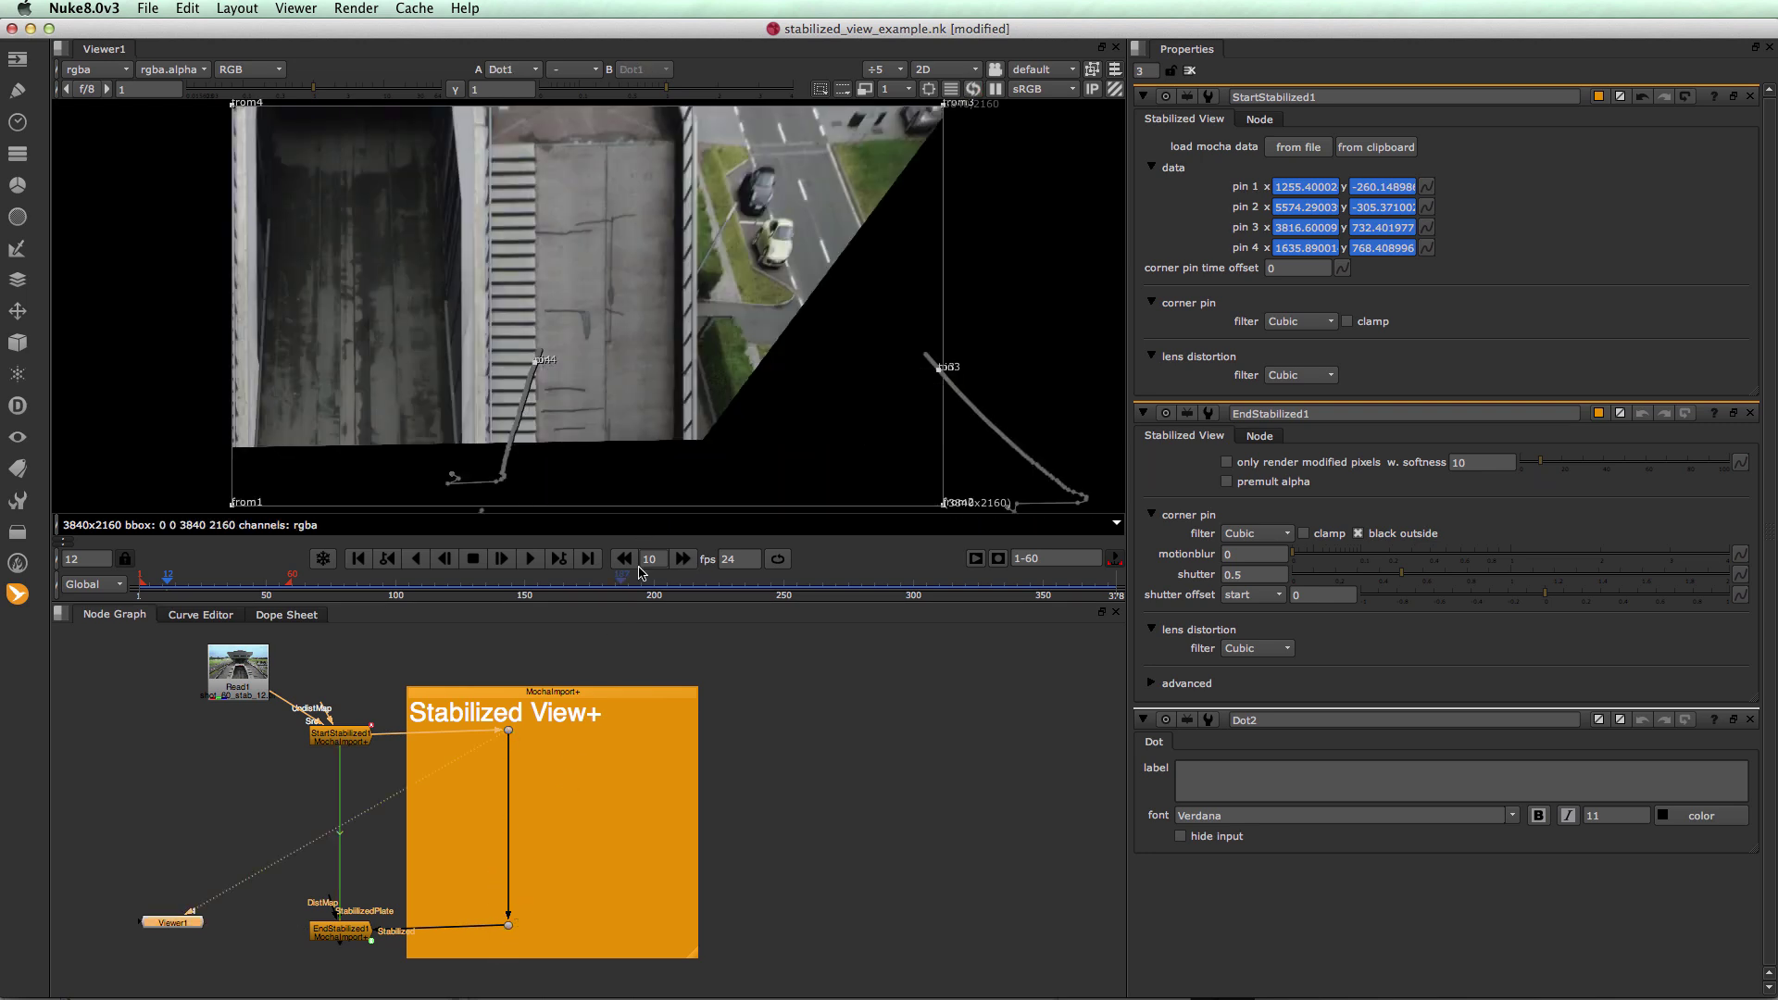
click(530, 560)
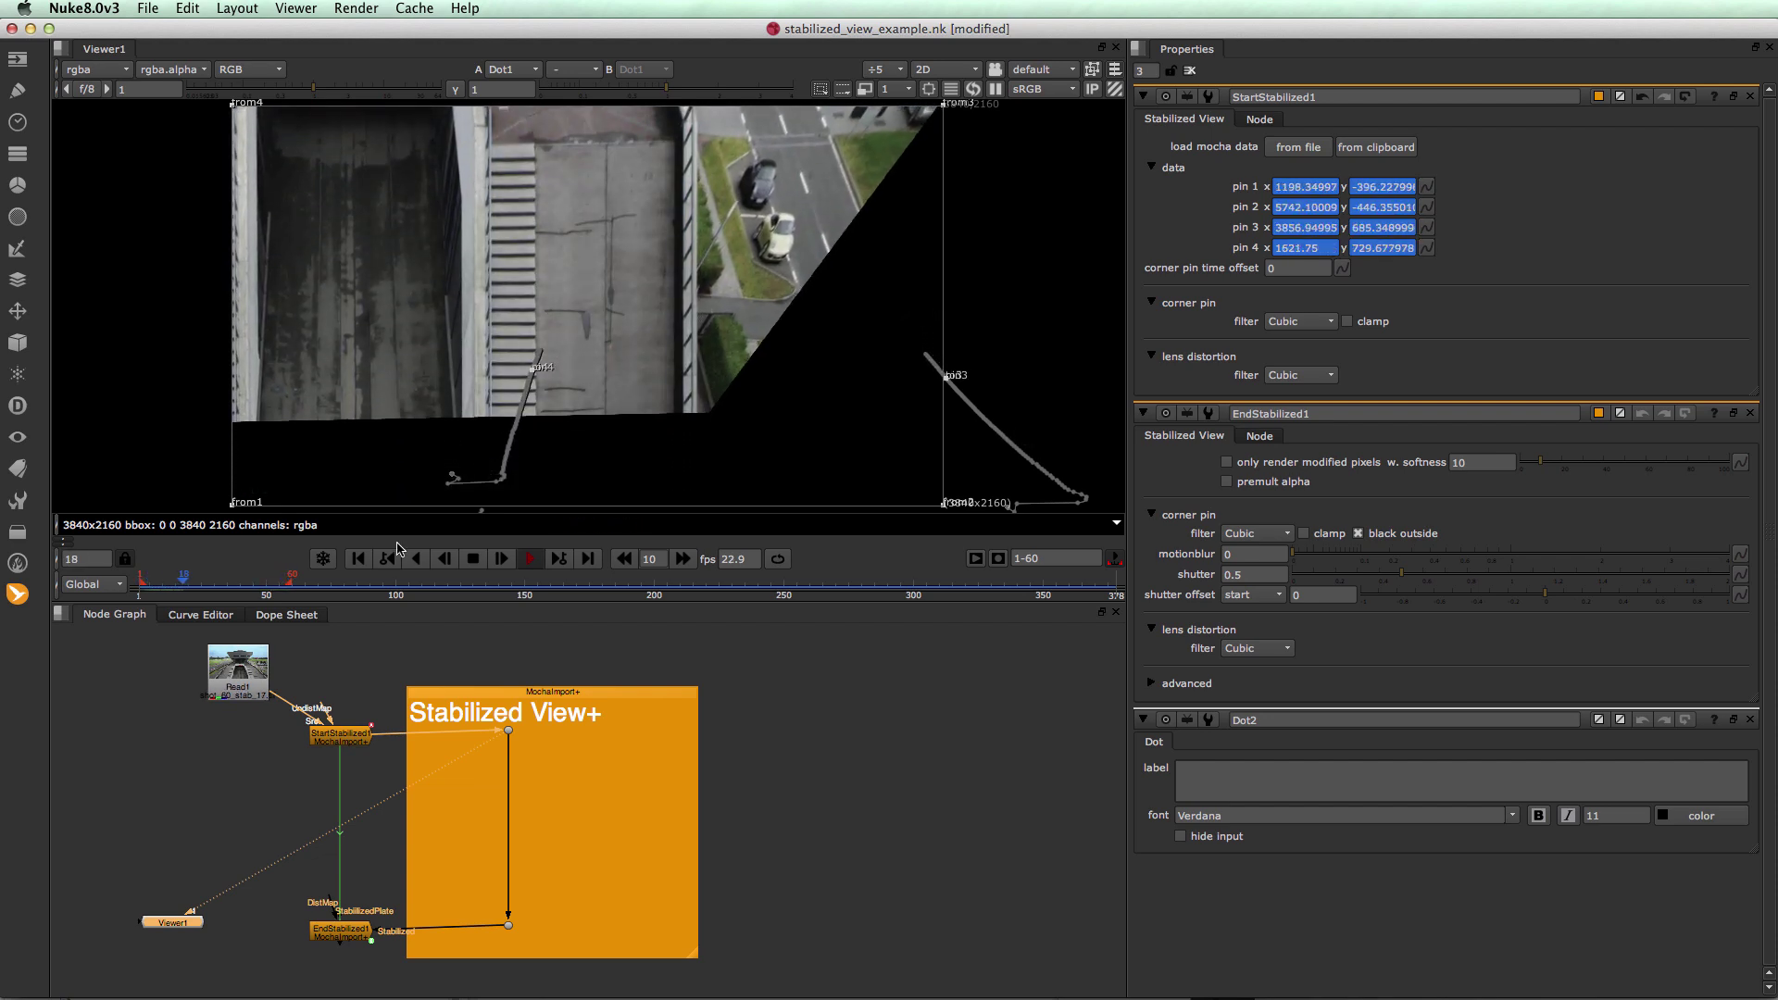
click(475, 559)
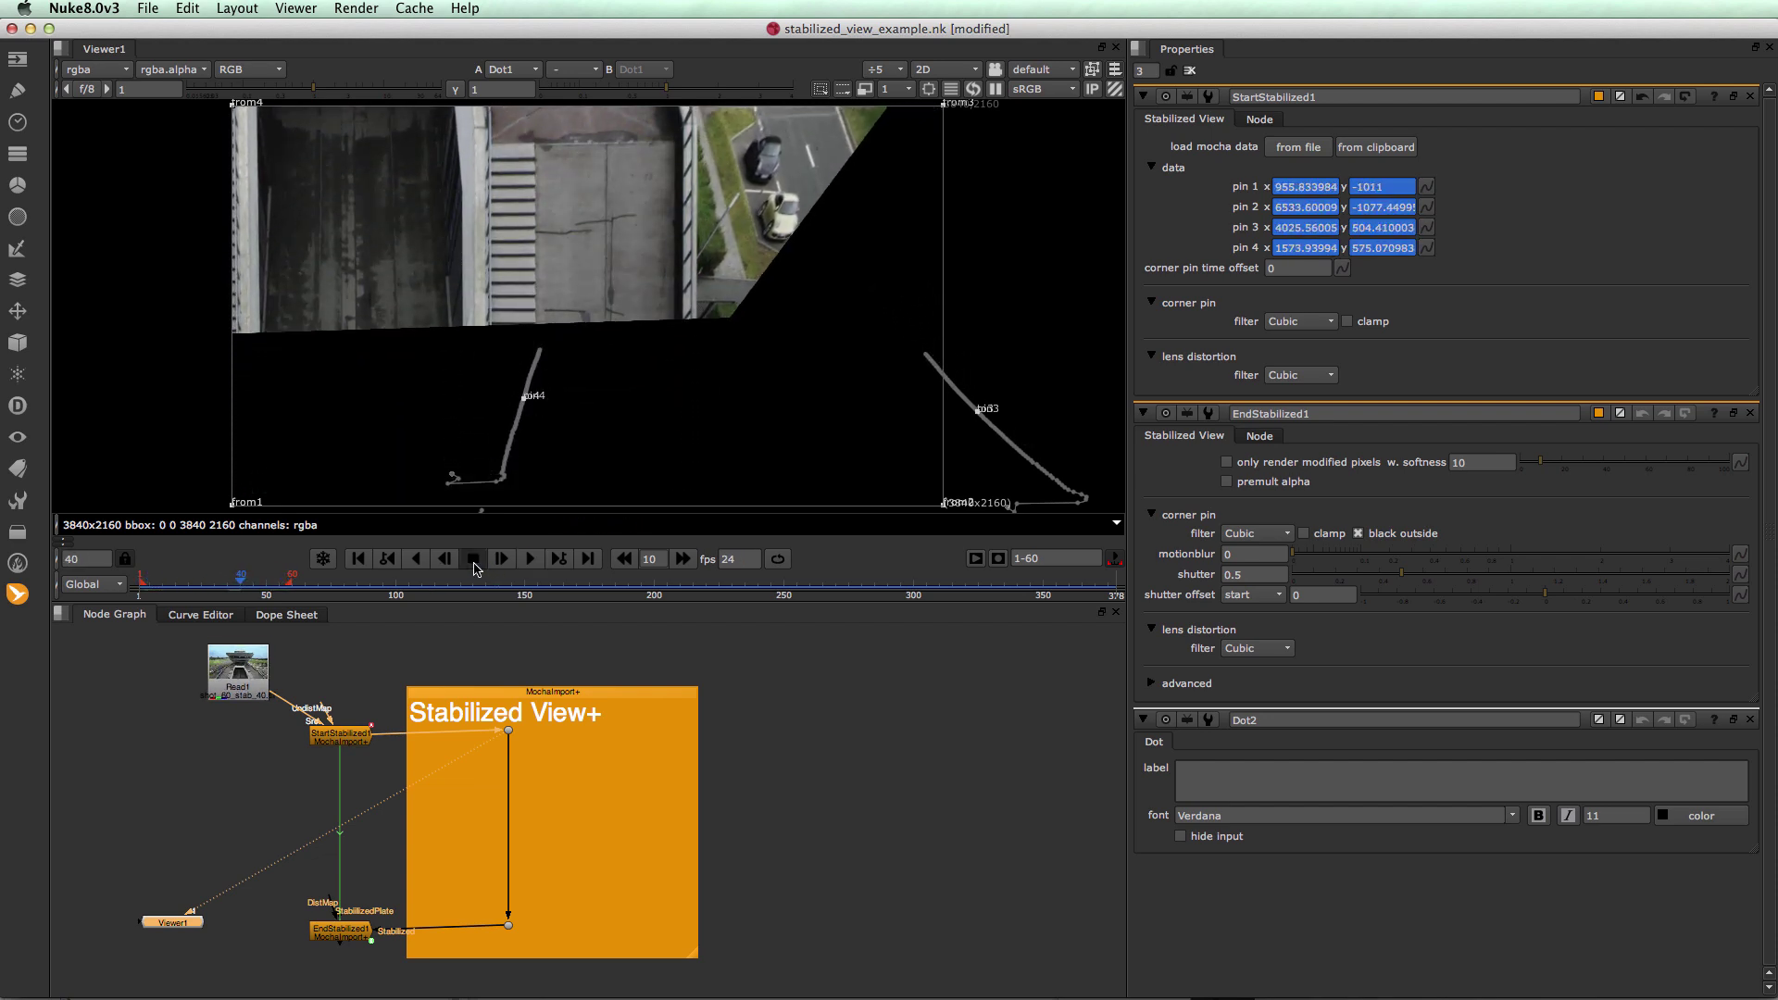
View the EndStabilized1 output and play it to check the motion put back onto the ramp
click(345, 939)
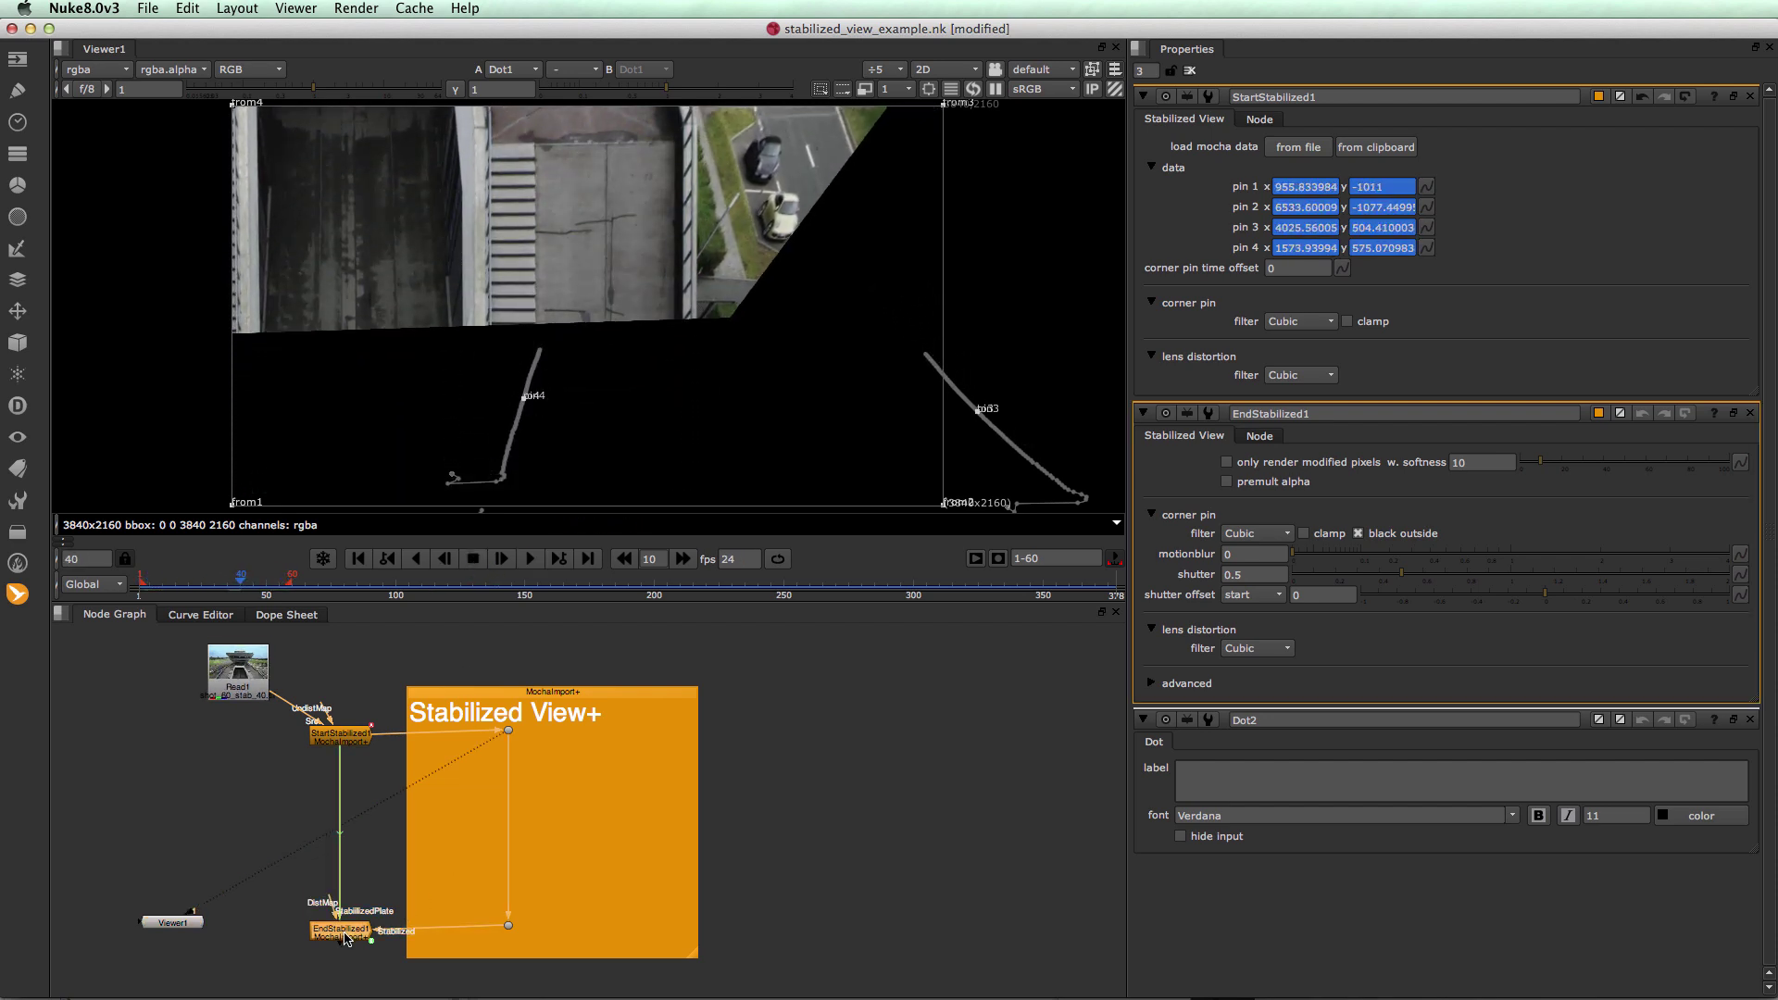
key(1)
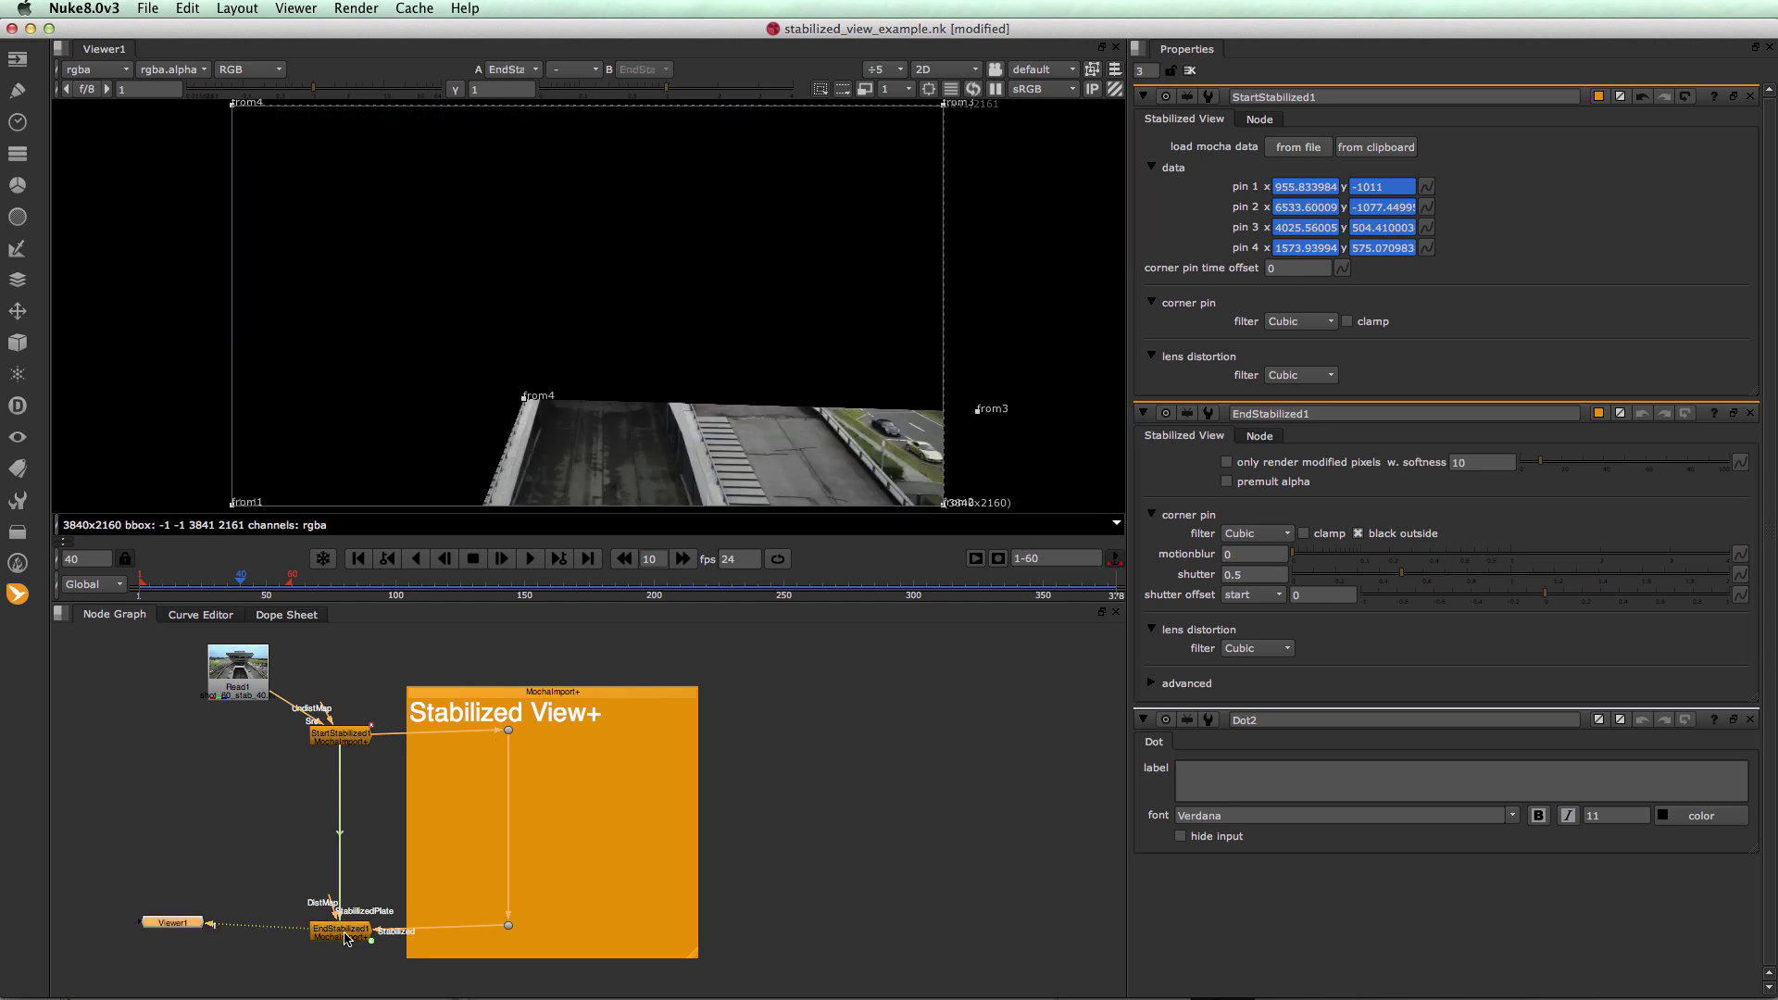
click(530, 561)
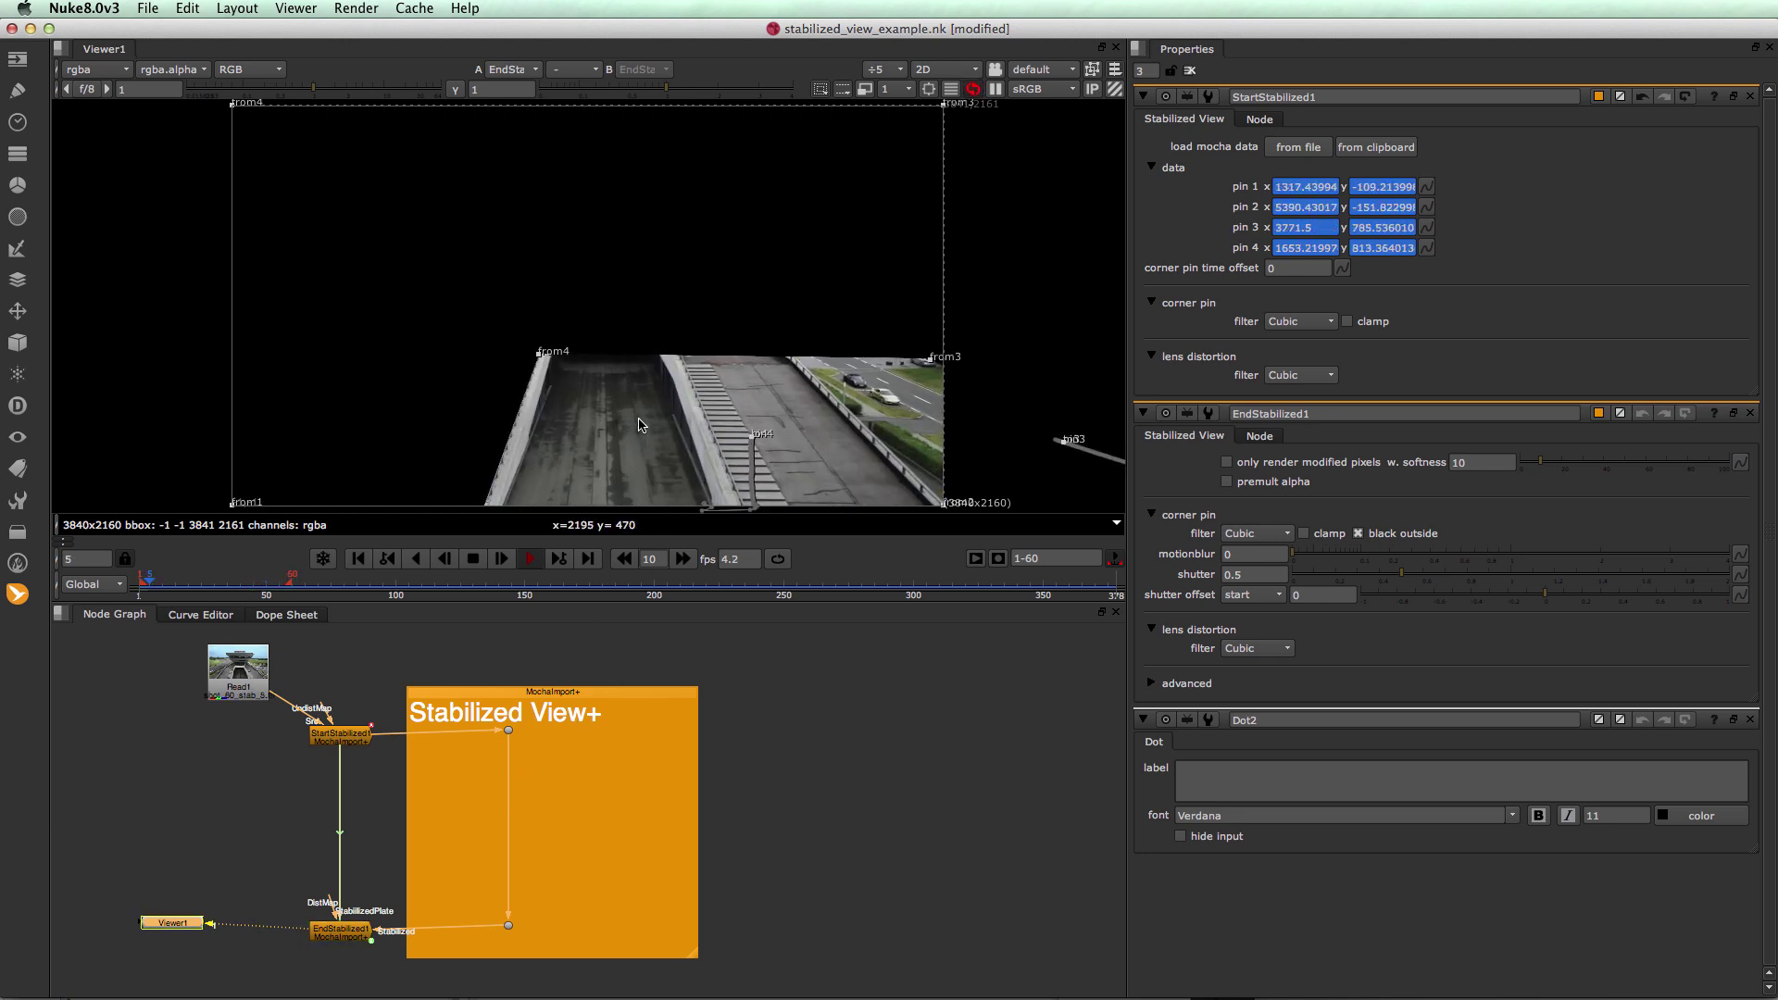
click(472, 560)
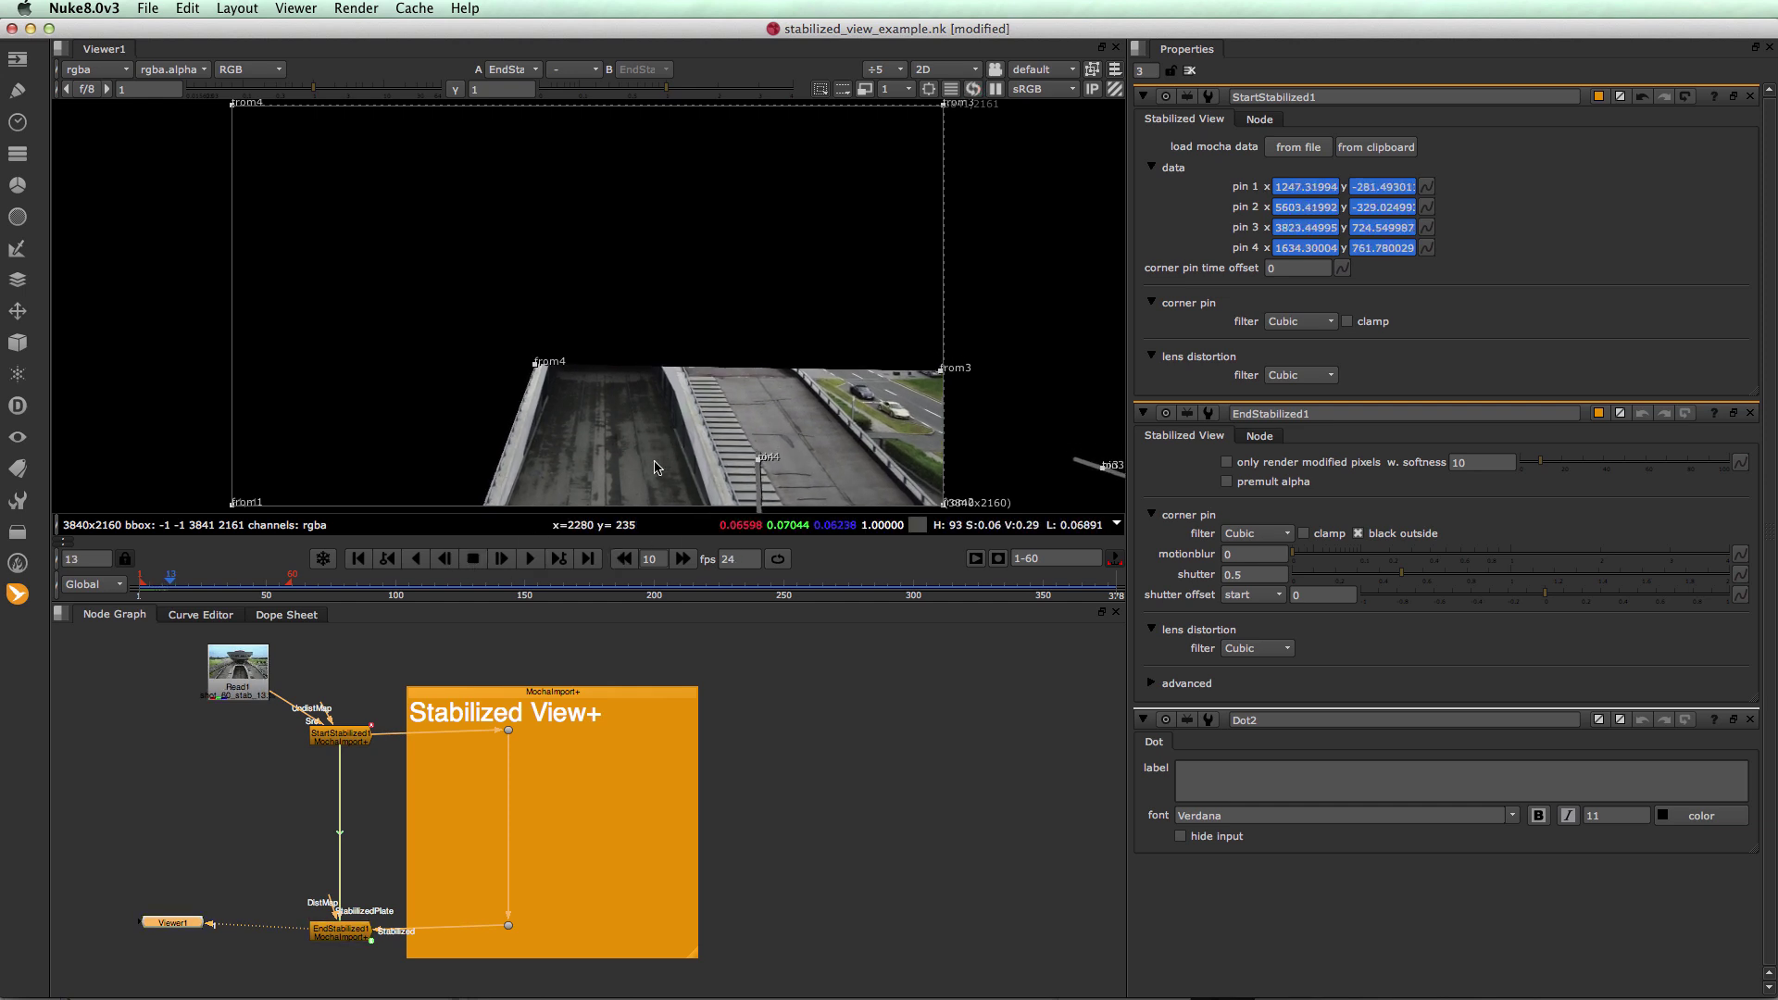
Connect the original Read1 footage and the EndStabilized1 output to separate viewer inputs for comparison
click(337, 940)
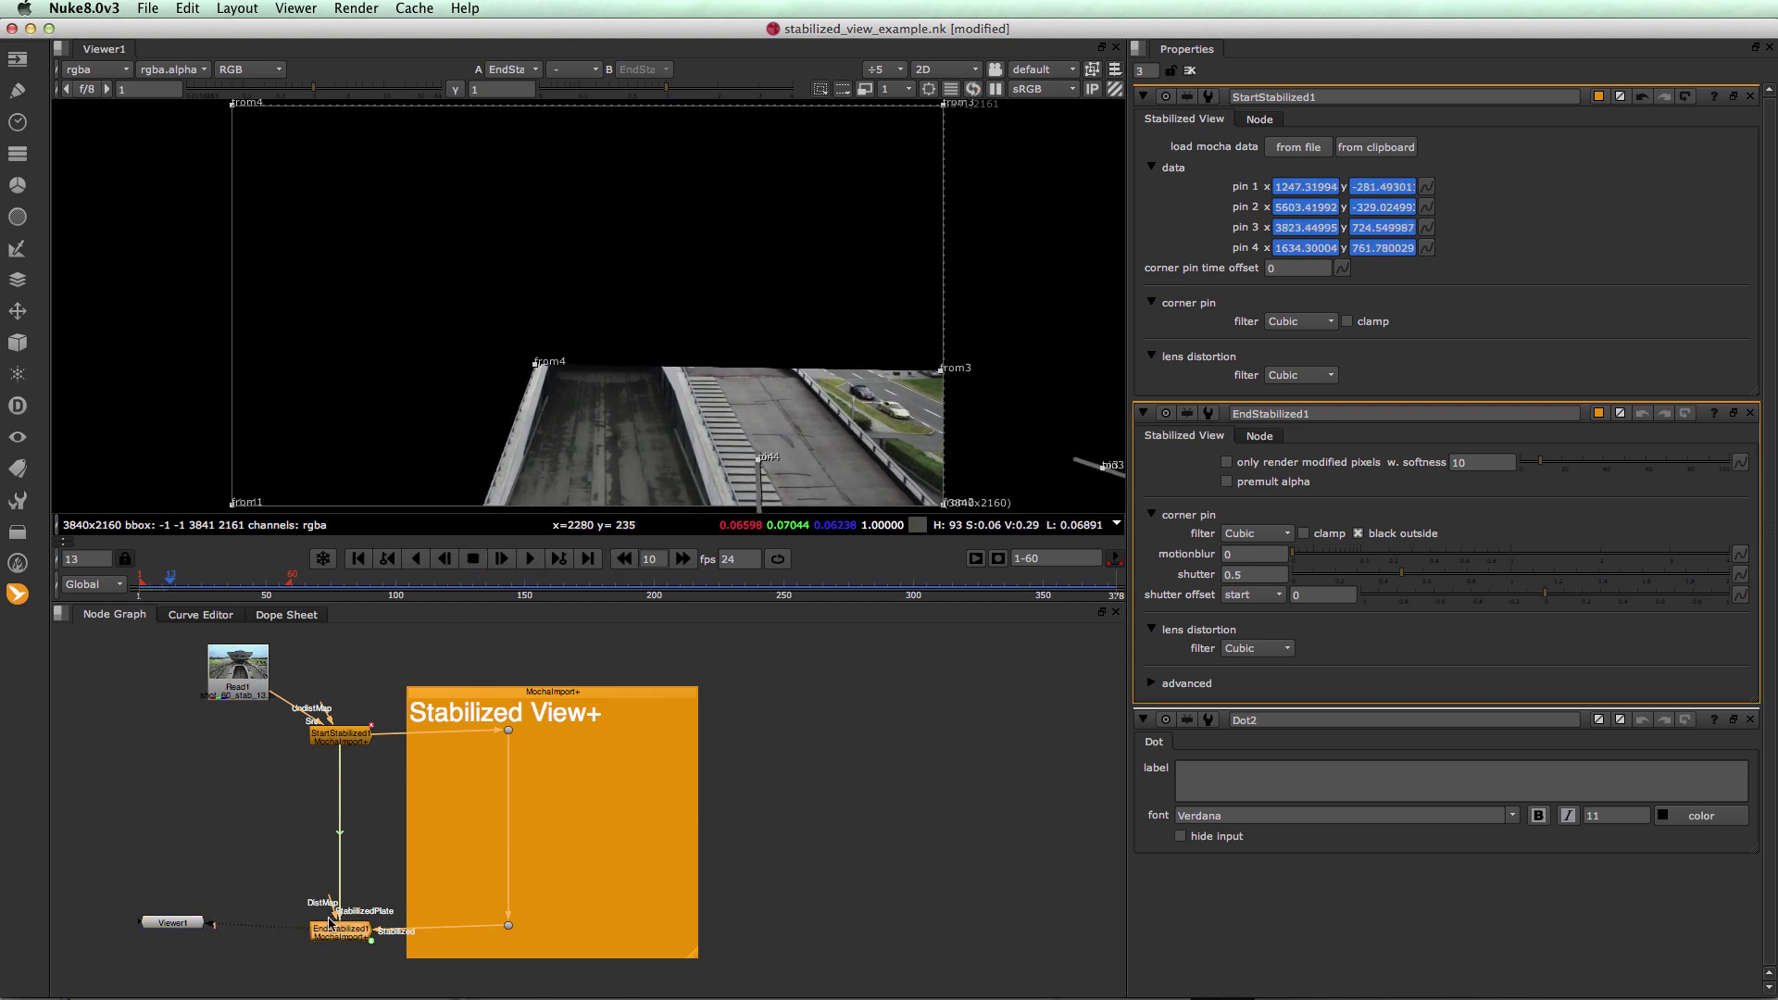
click(235, 673)
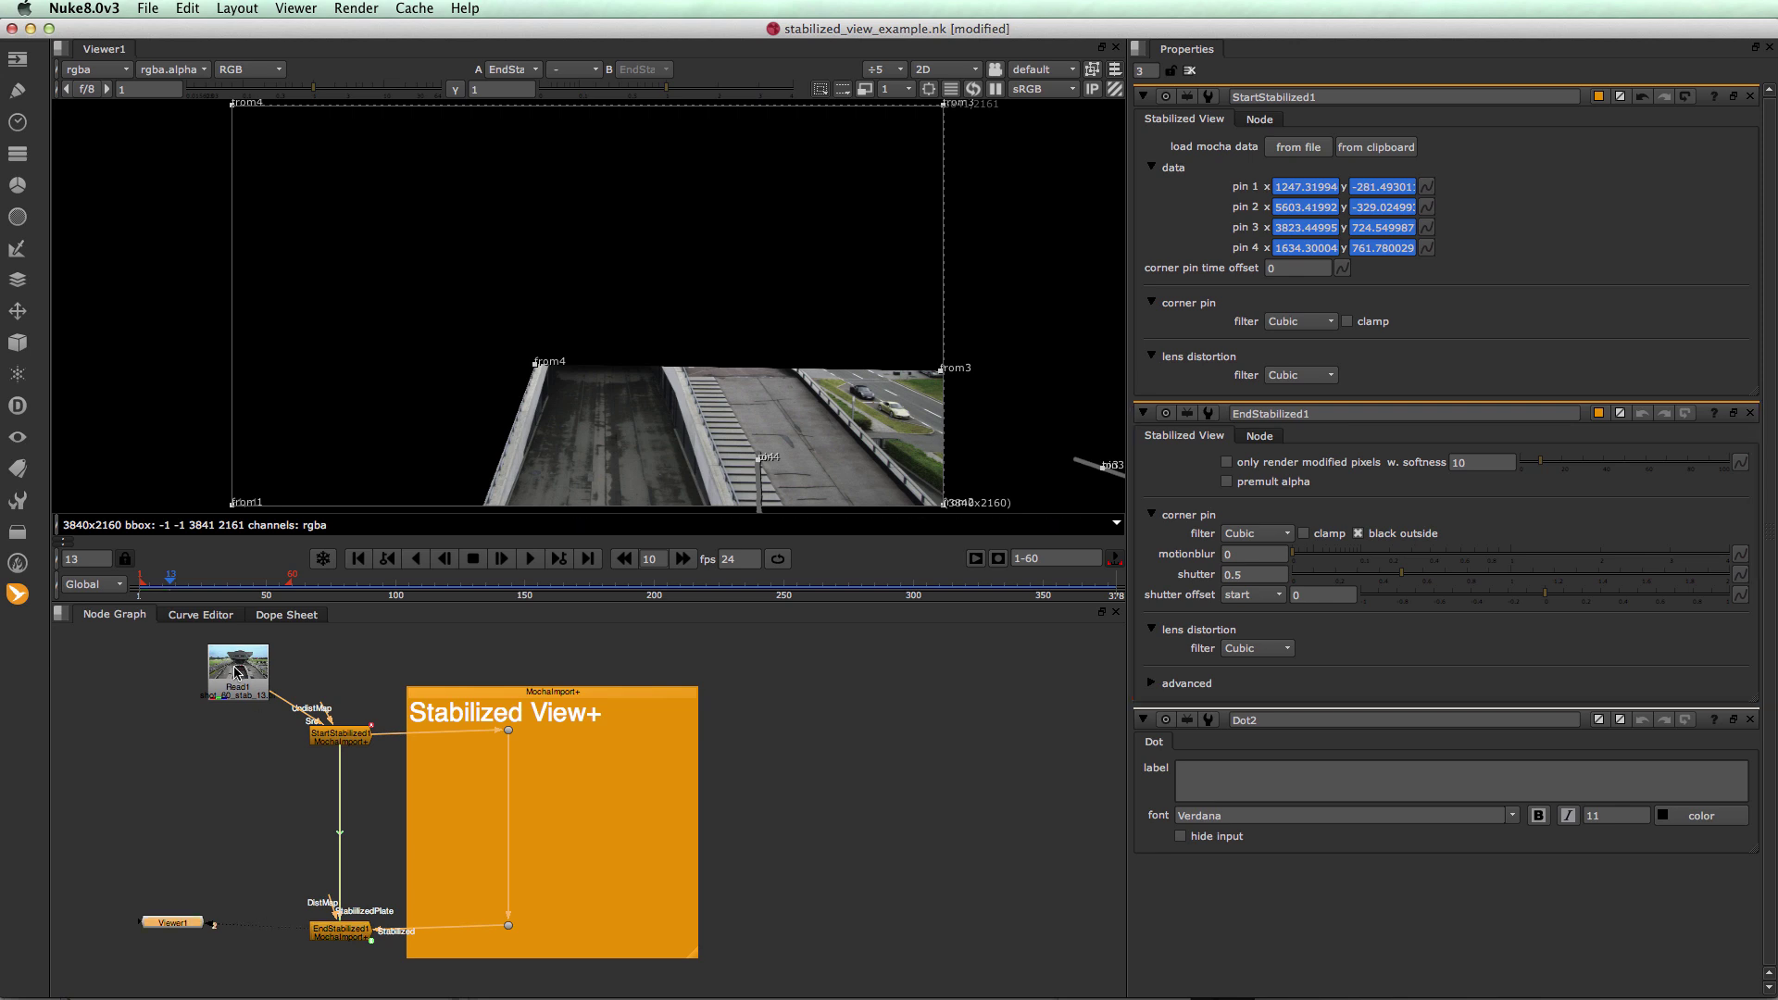
click(238, 673)
key(1)
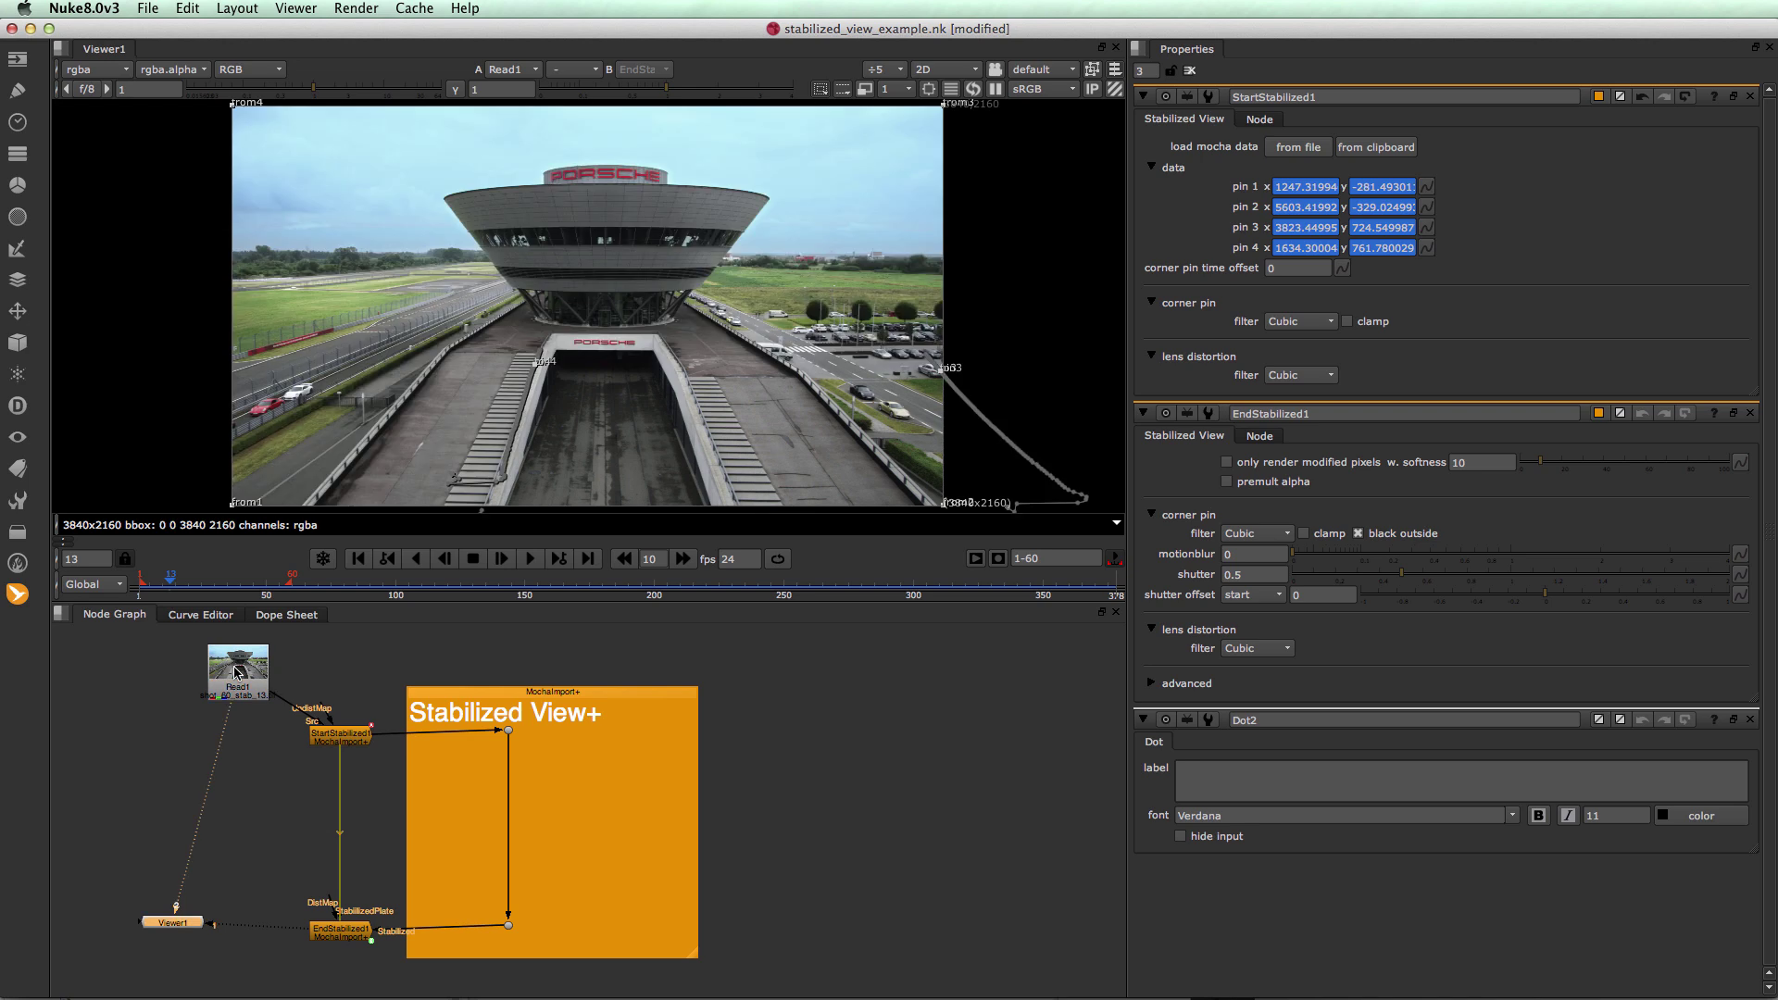
click(336, 932)
key(2)
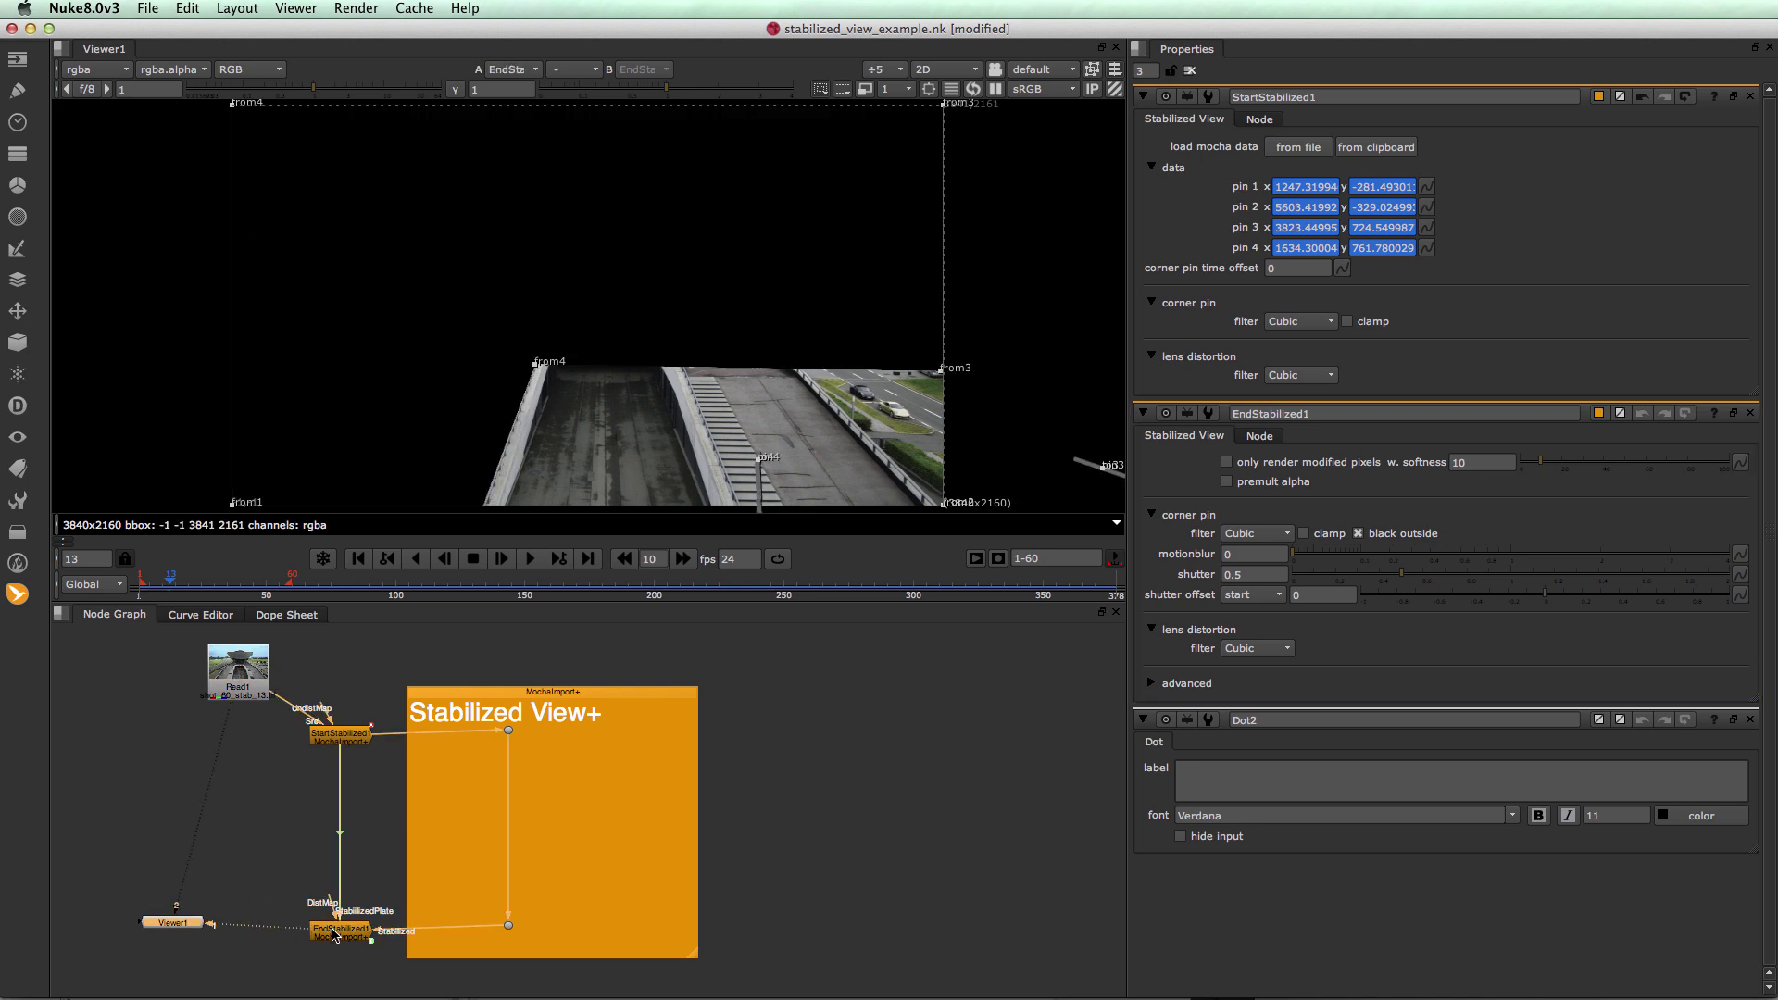
Switch repeatedly between the two viewer inputs to compare the ramp's alignment in the original and EndStabilized1 images
key(1)
key(2)
key(1)
key(2)
key(1)
key(2)
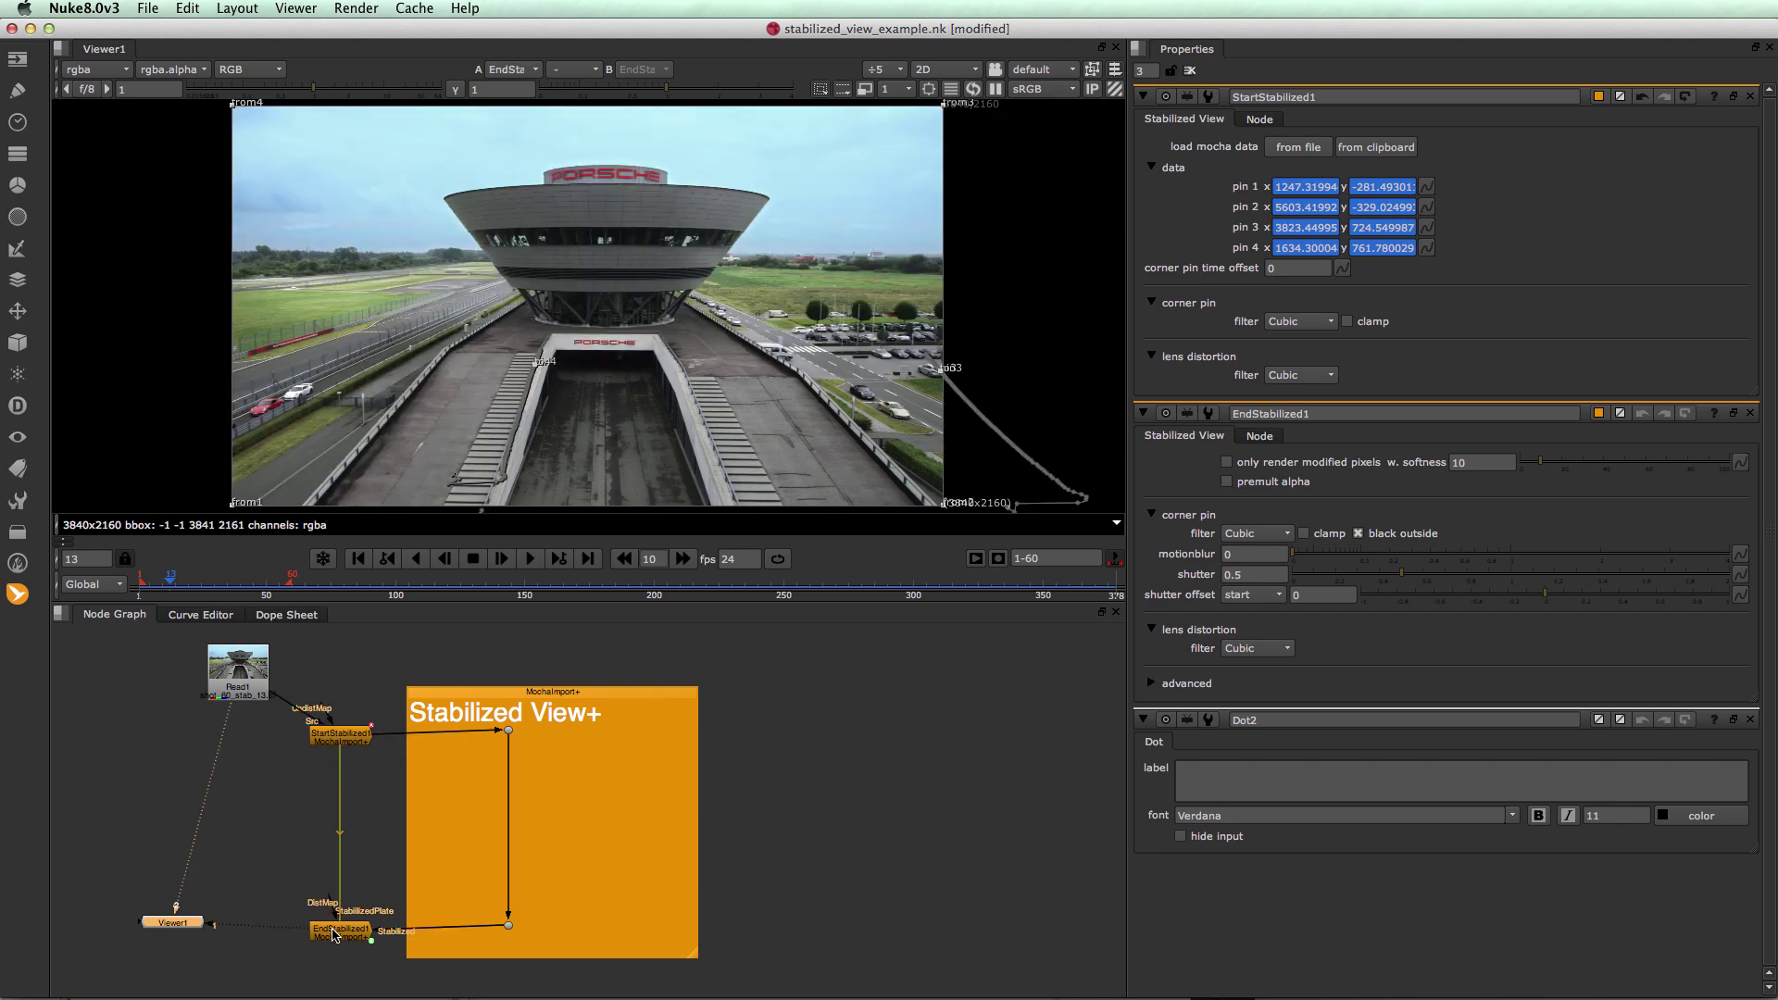
key(1)
key(2)
key(1)
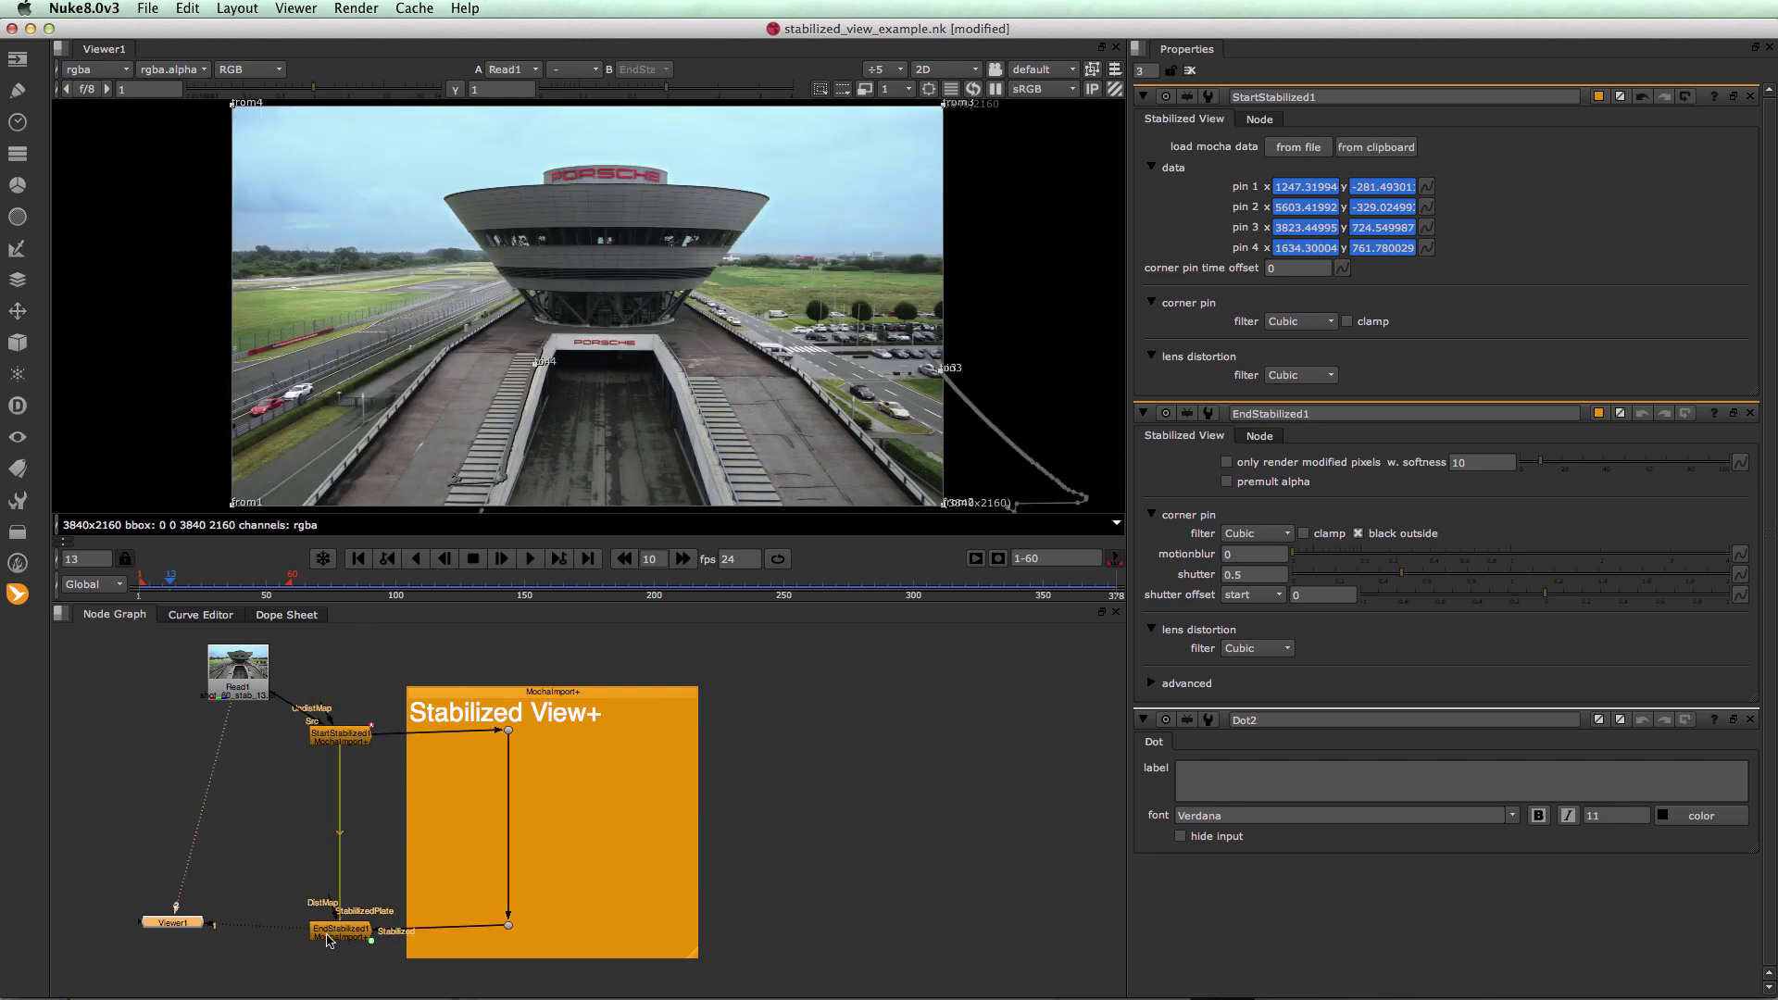
Merge the EndStabilized1 output over the Read1 footage and view the merged result
drag(175, 924, 160, 947)
click(340, 930)
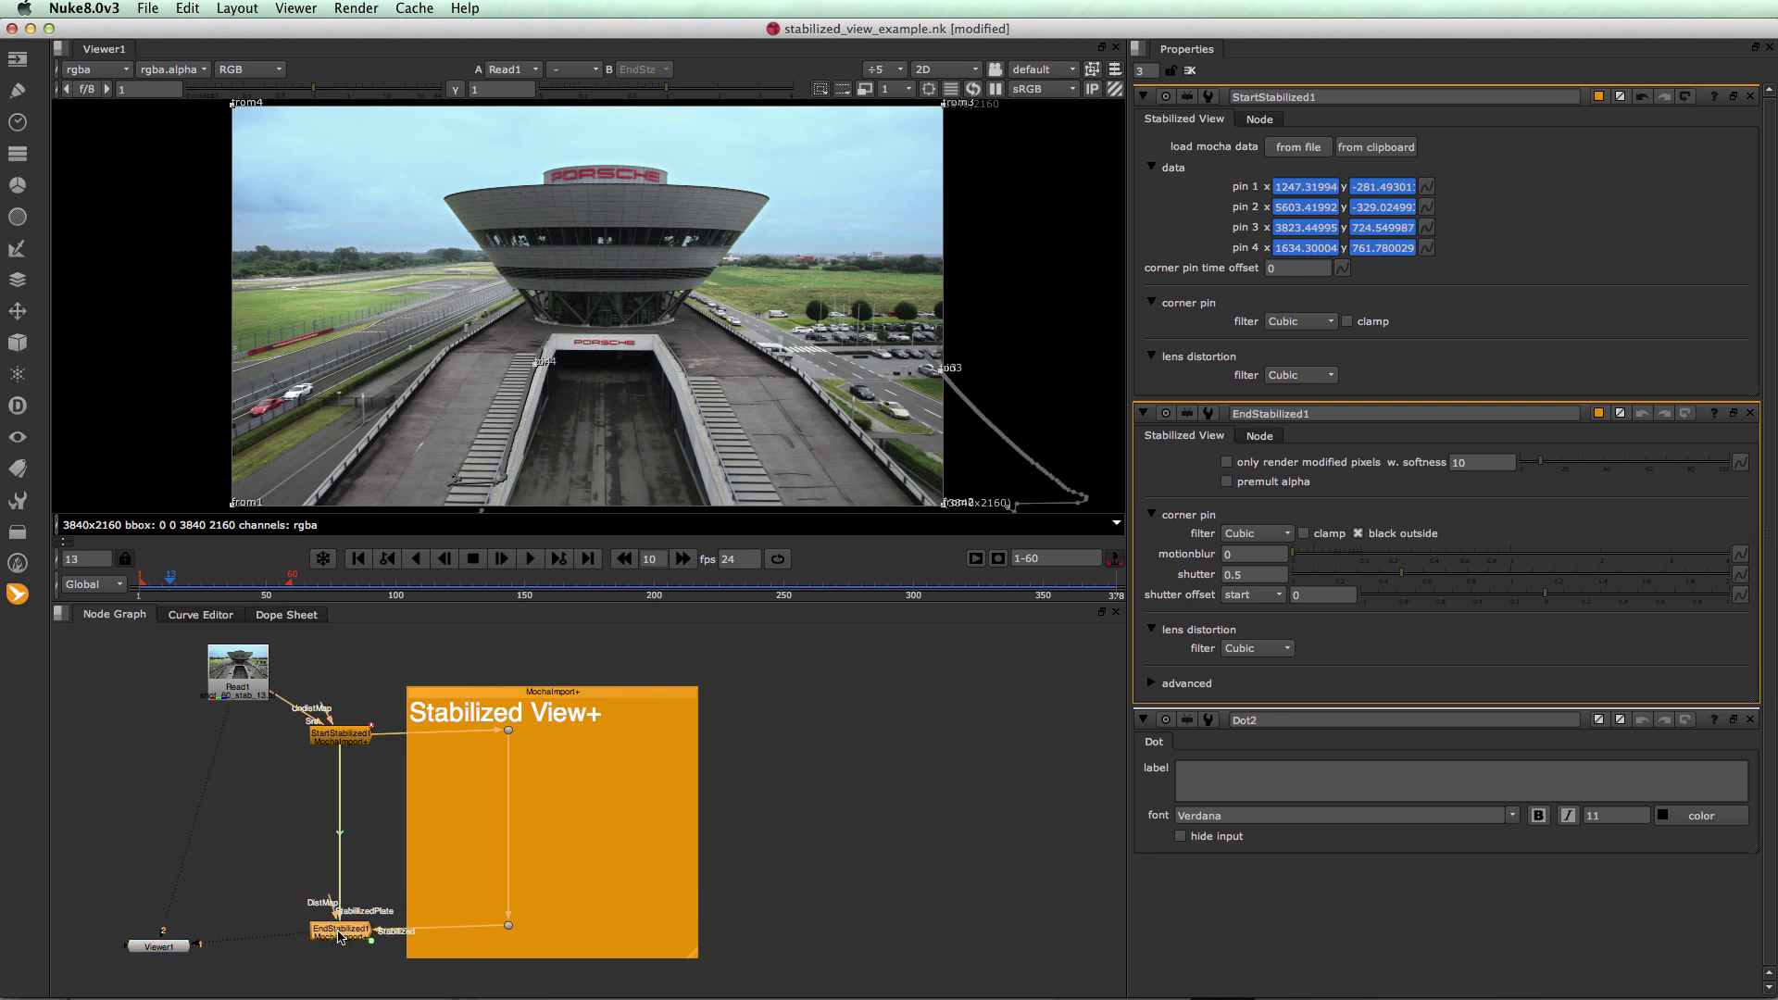
key(m)
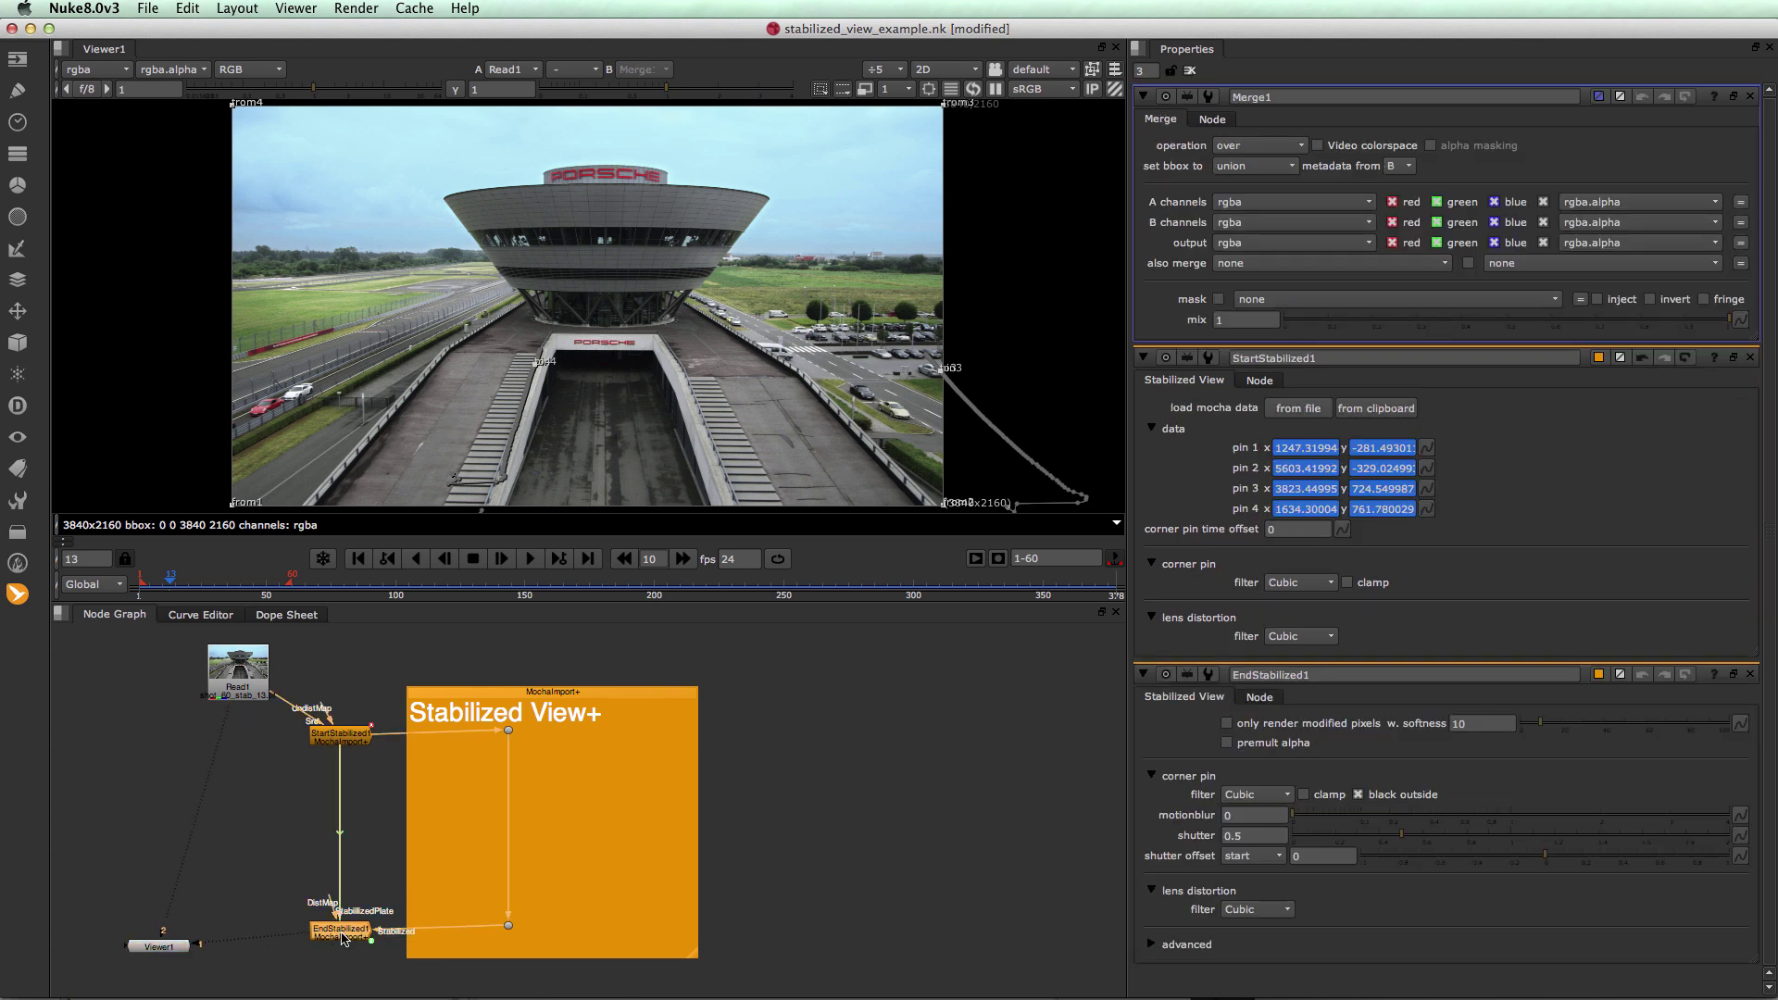
drag(428, 936, 230, 674)
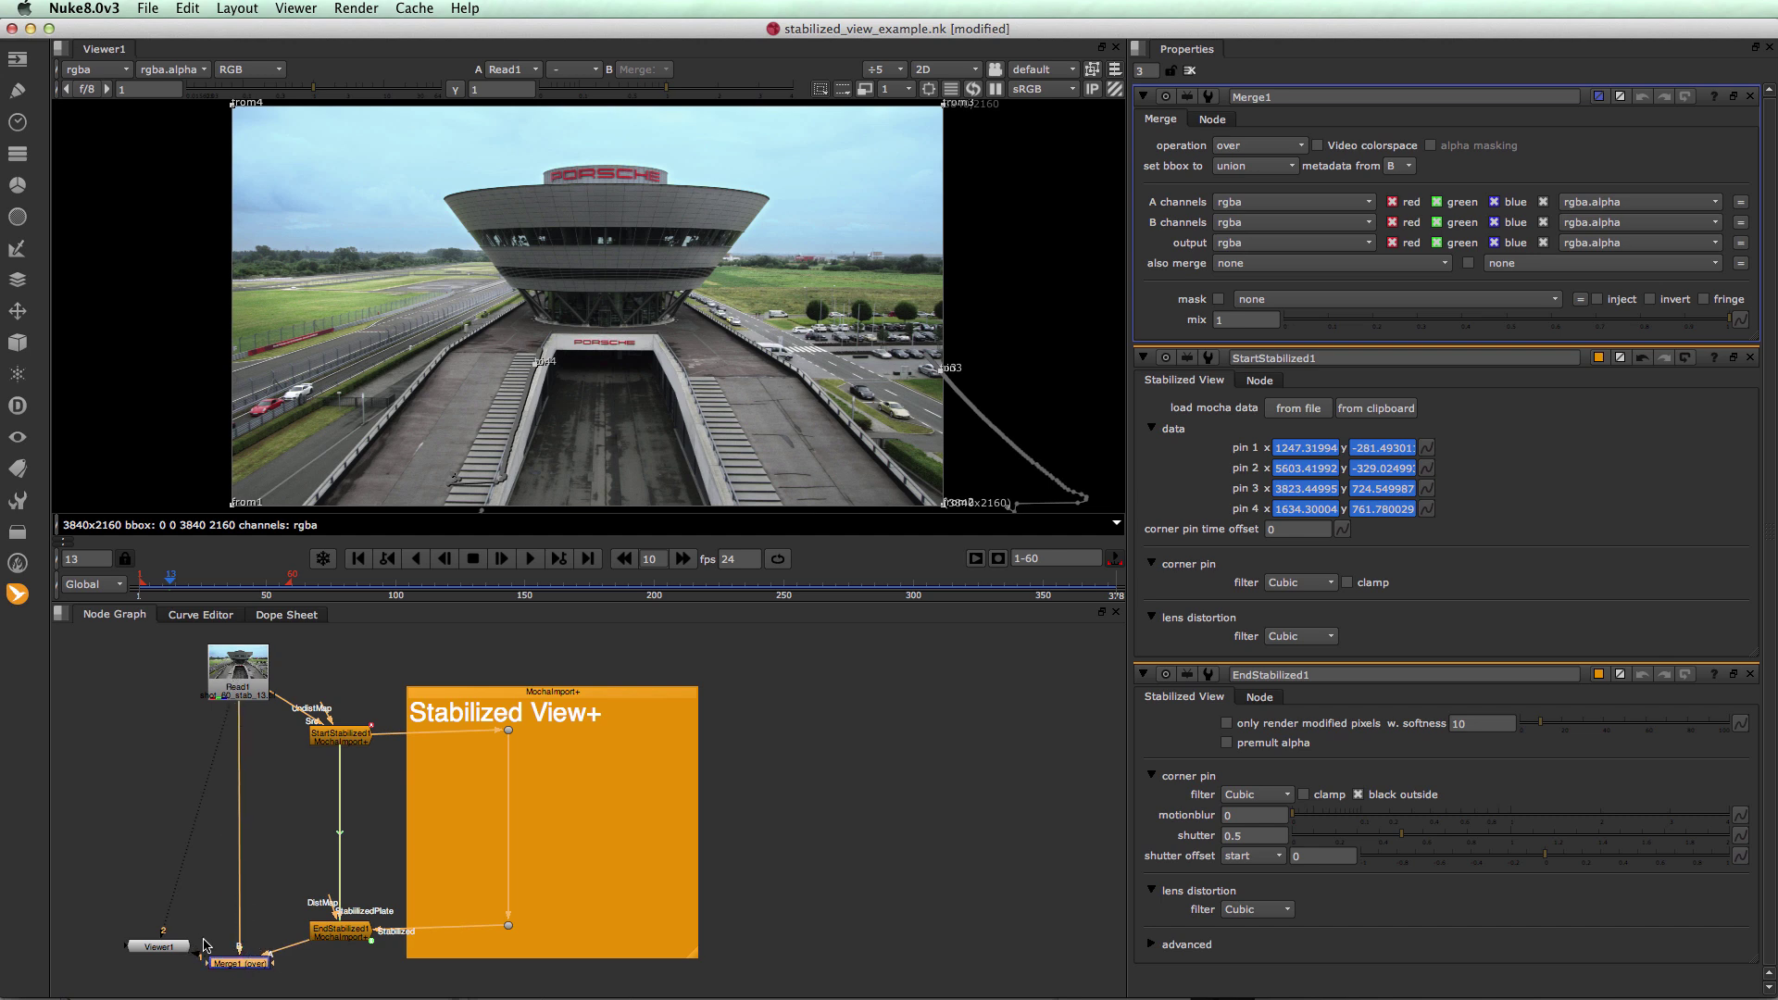
key(1)
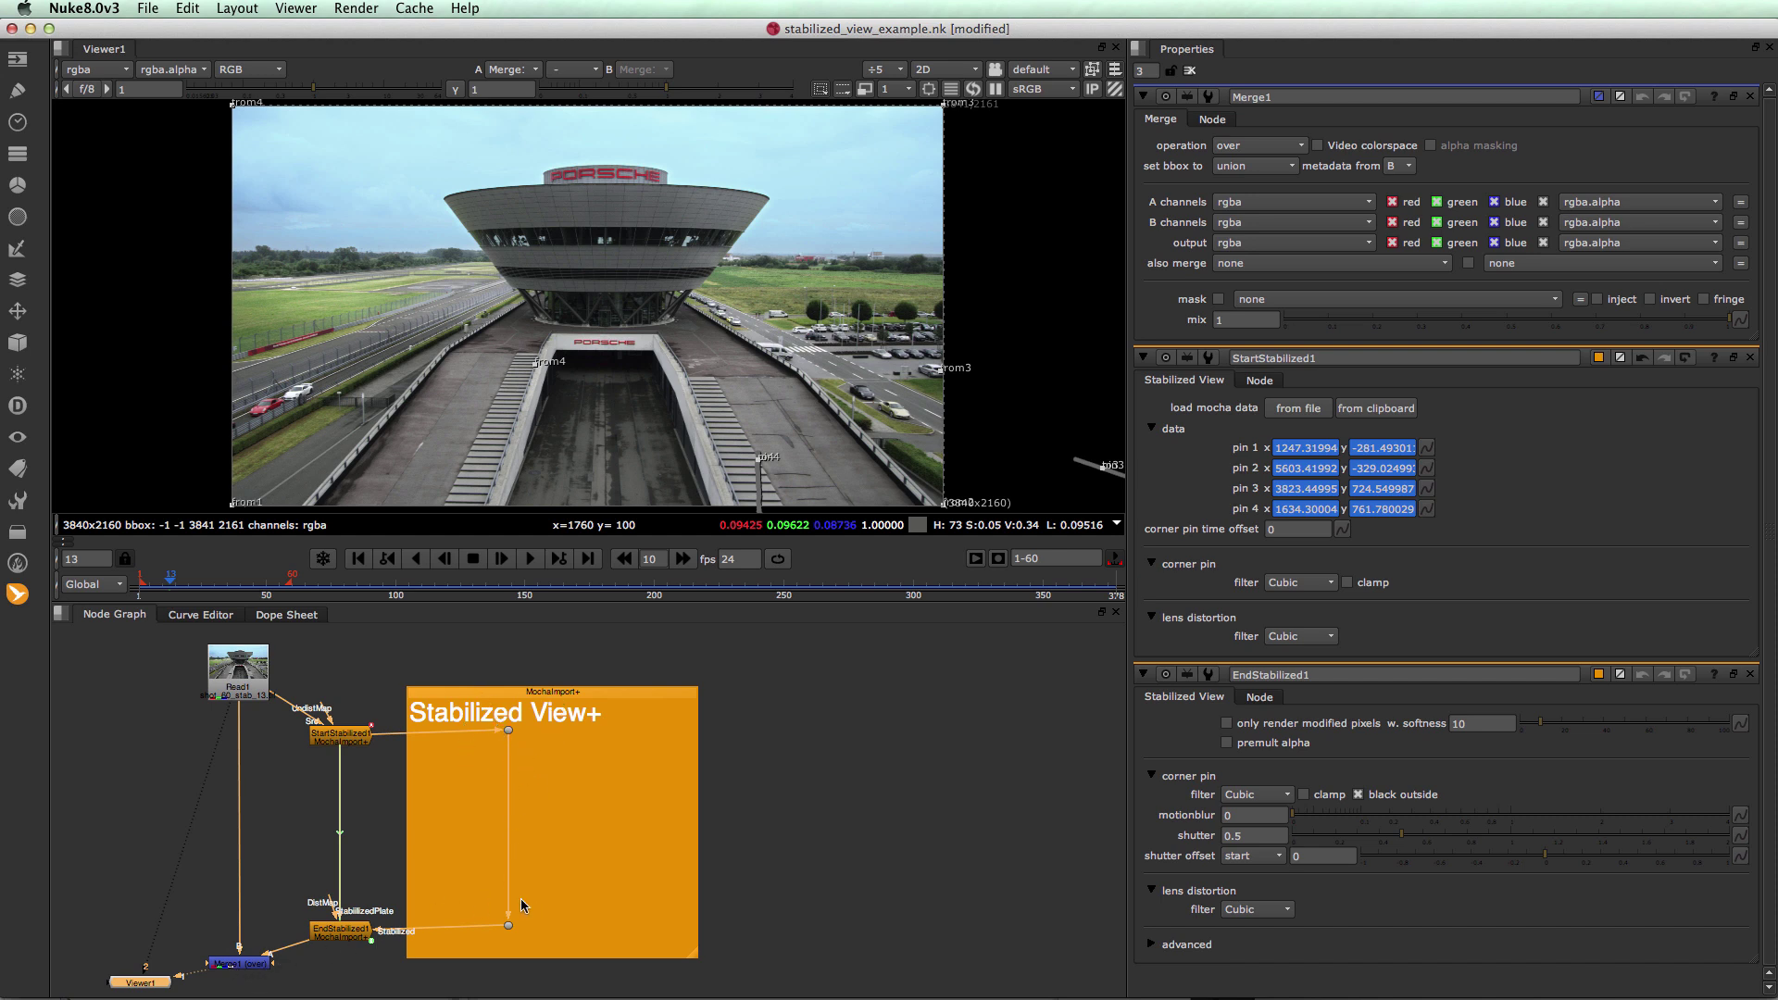
View the stabilized image at the lower dot and insert a RotoPaint node between the two dots of the Stabilized View+ branch
click(507, 925)
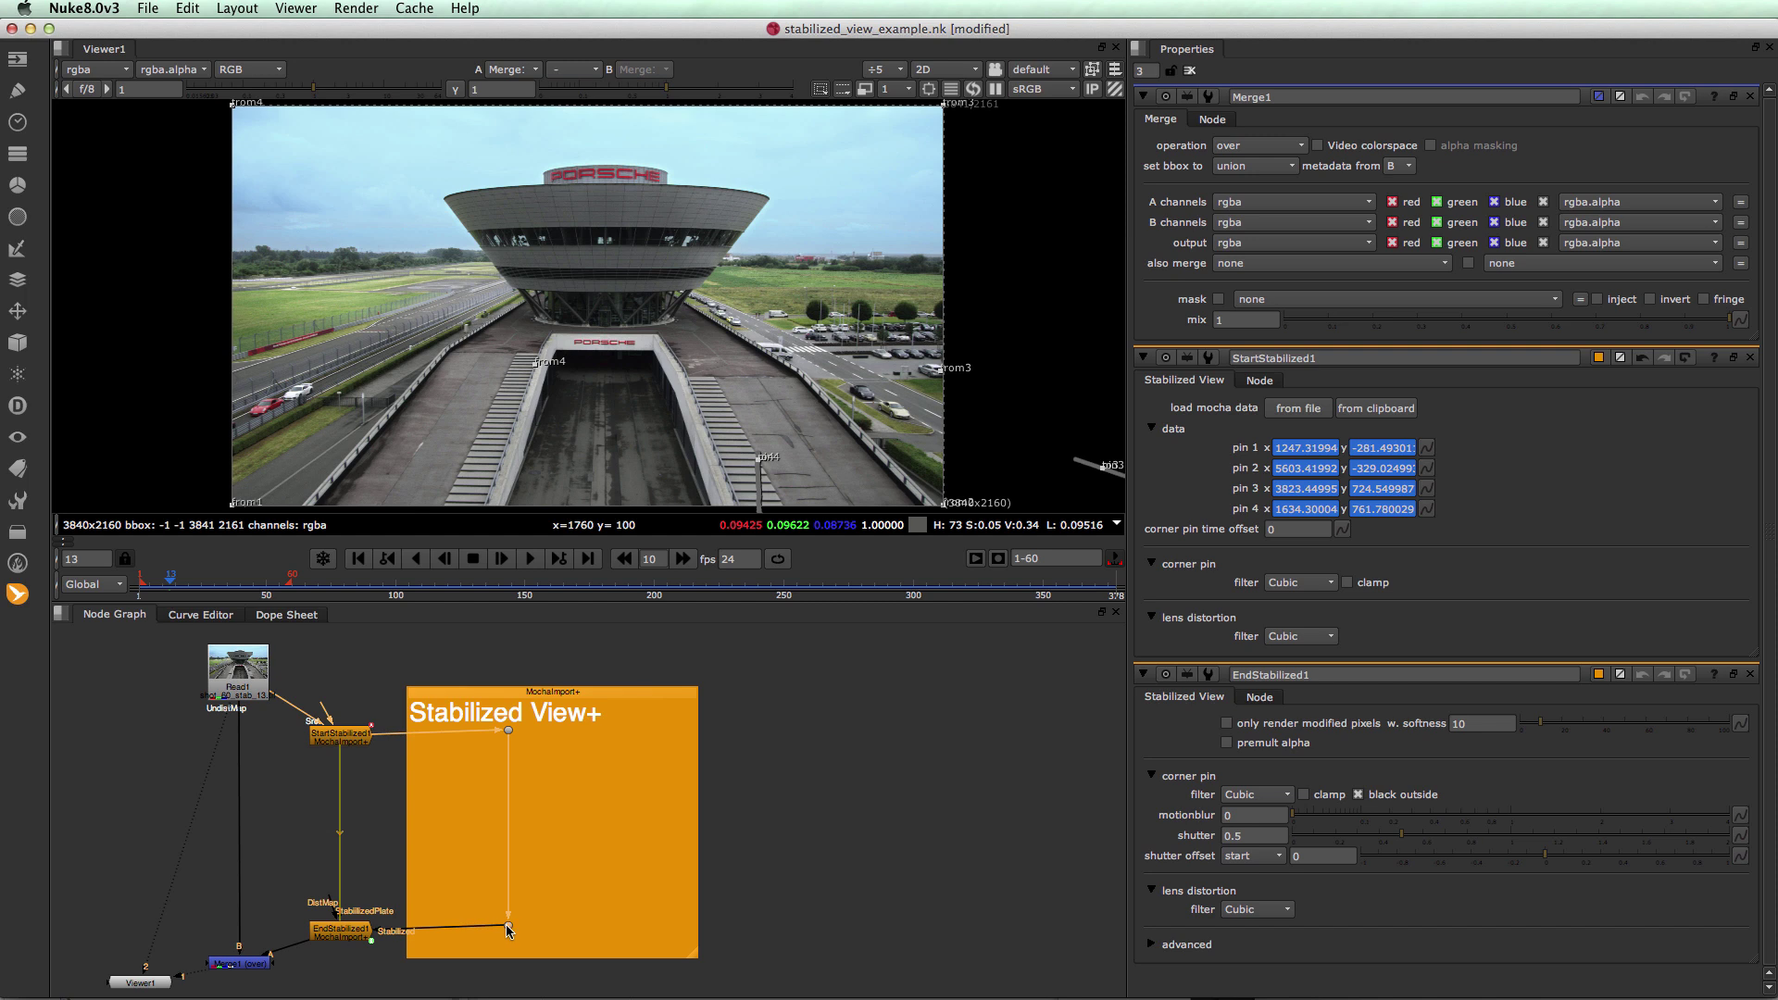
key(1)
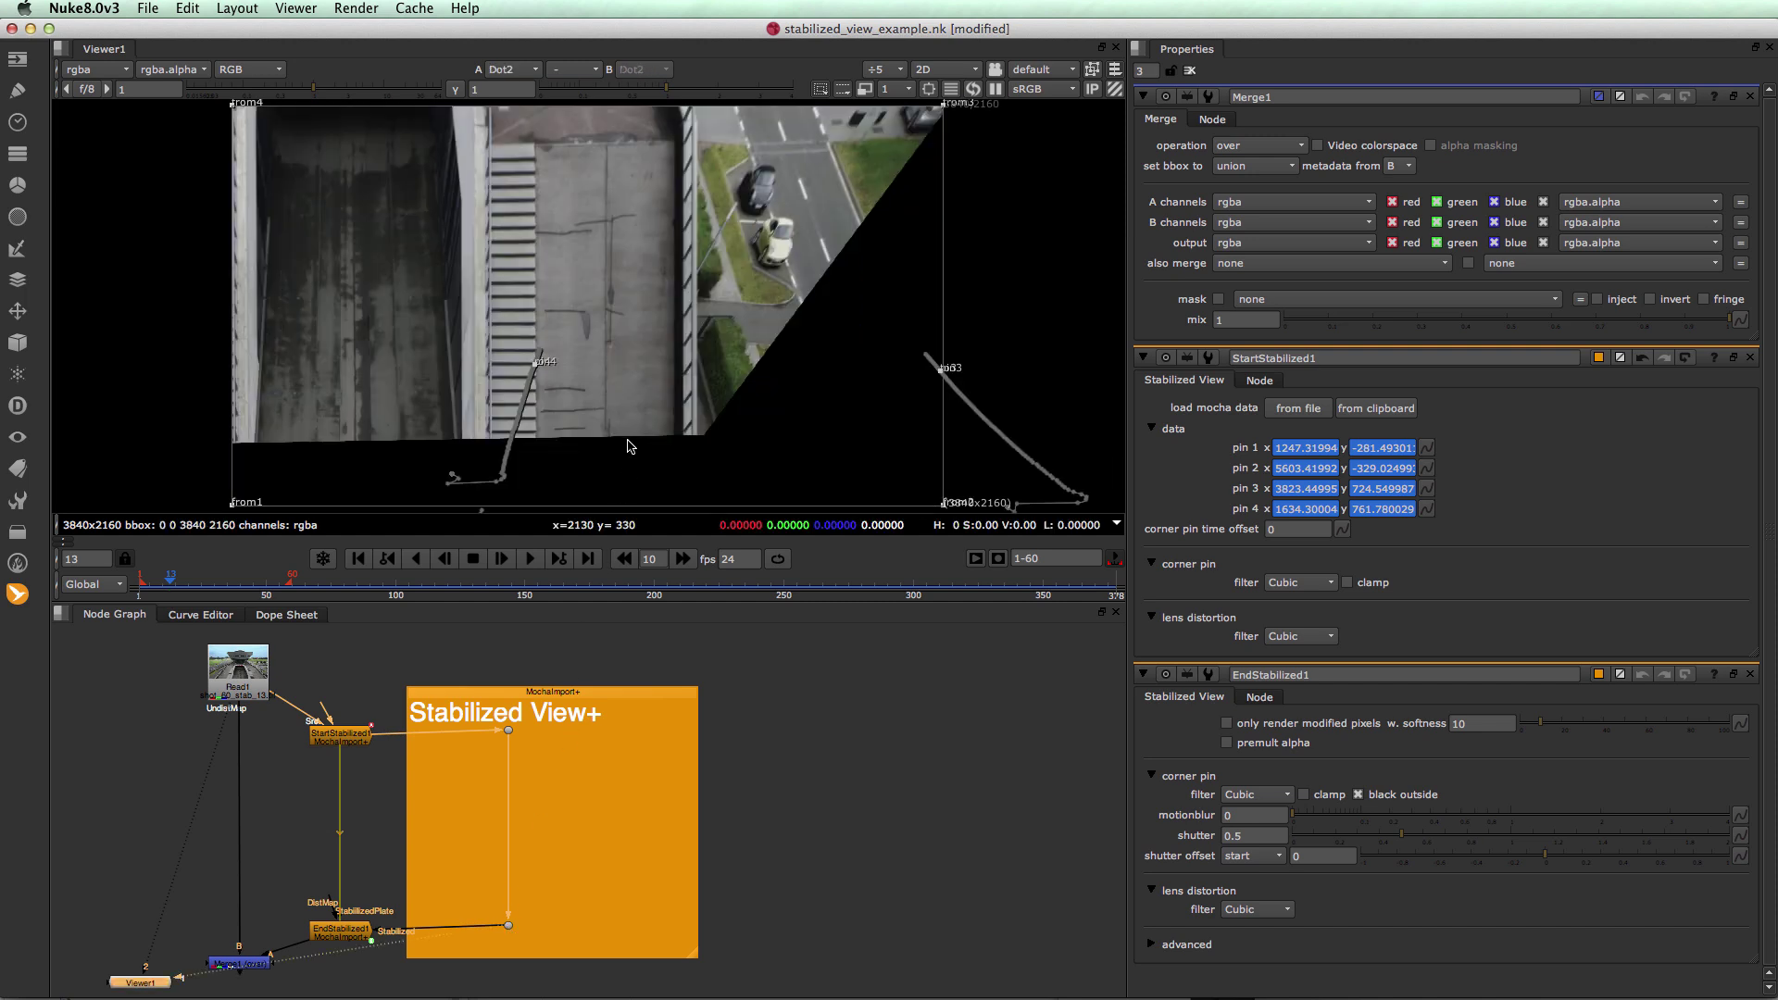
click(637, 804)
key(Tab)
text(oto)
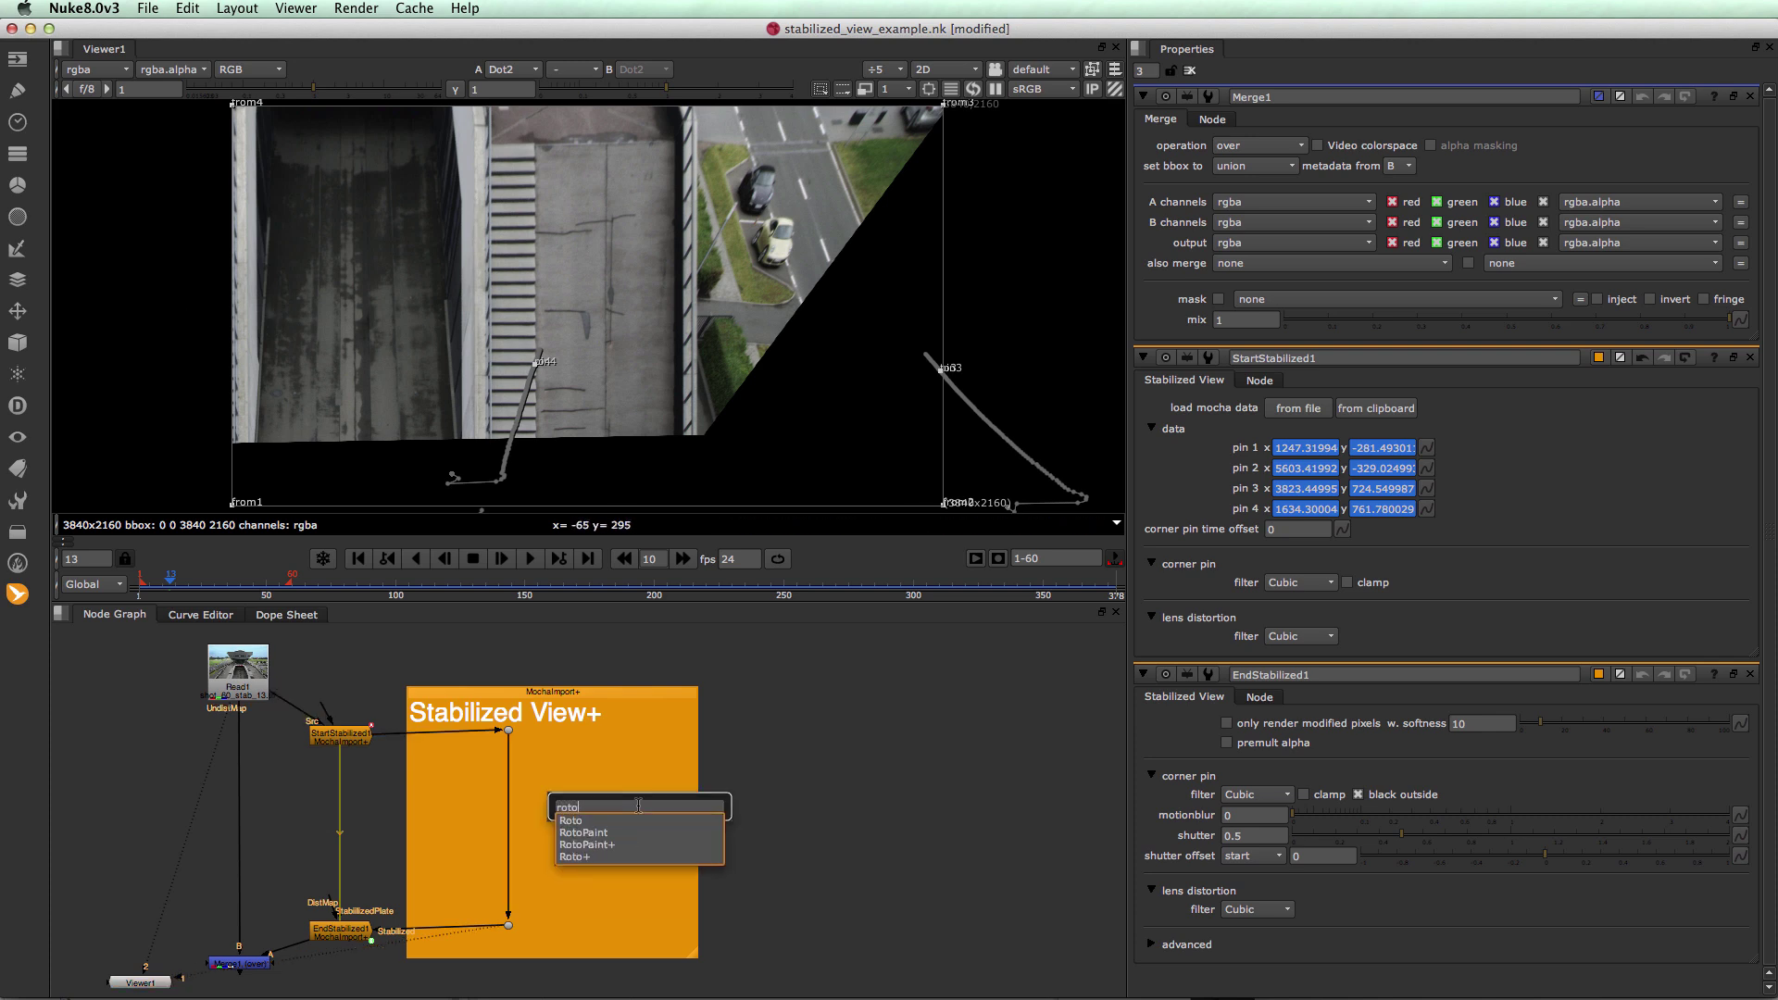
key(Down)
key(Down)
key(Down)
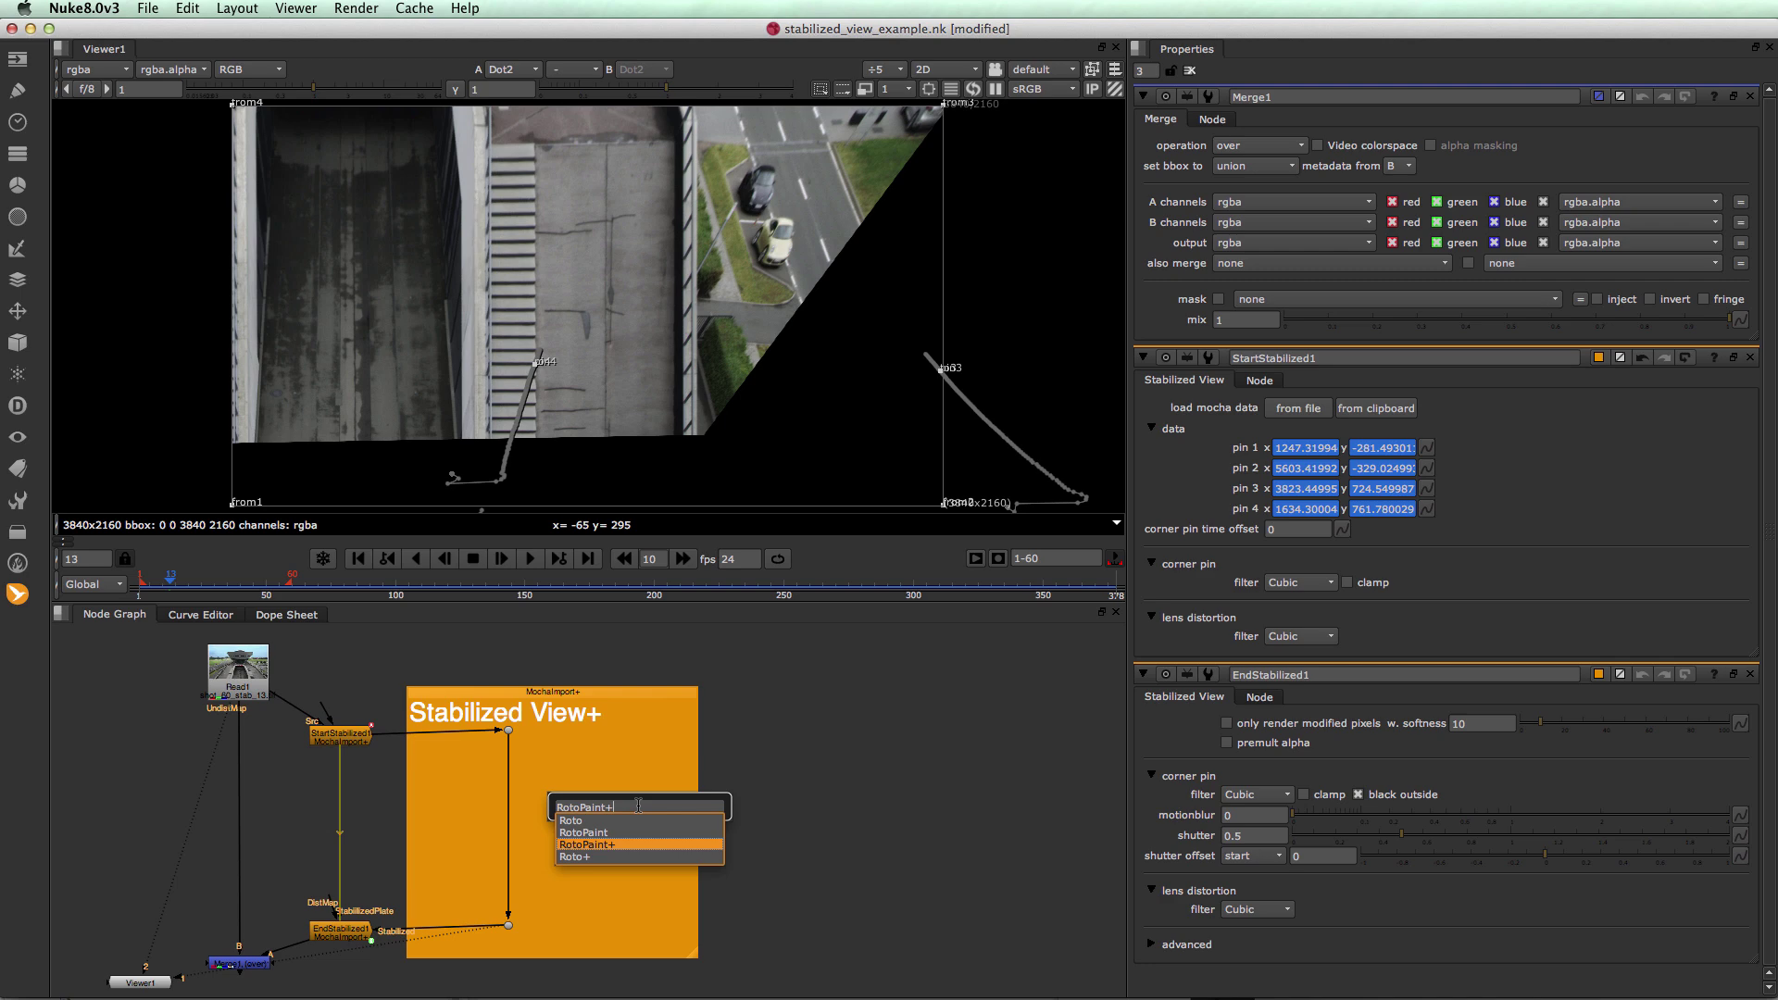
key(Up)
key(Return)
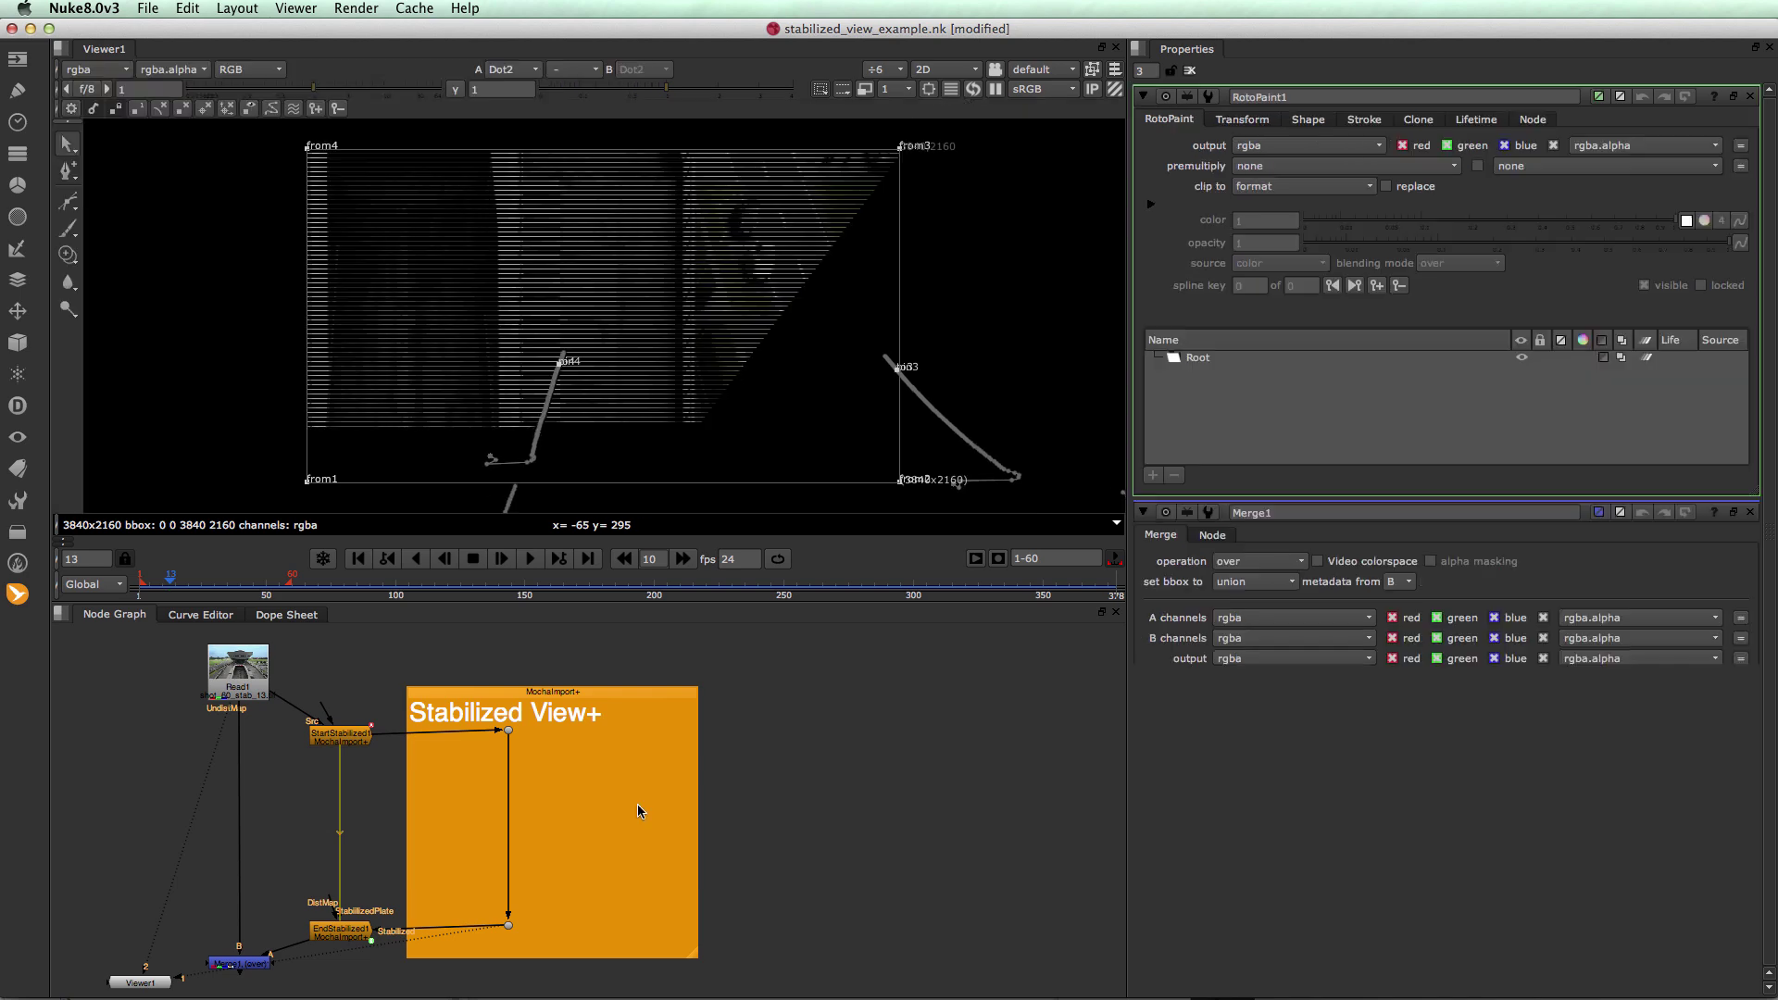
drag(639, 813, 523, 824)
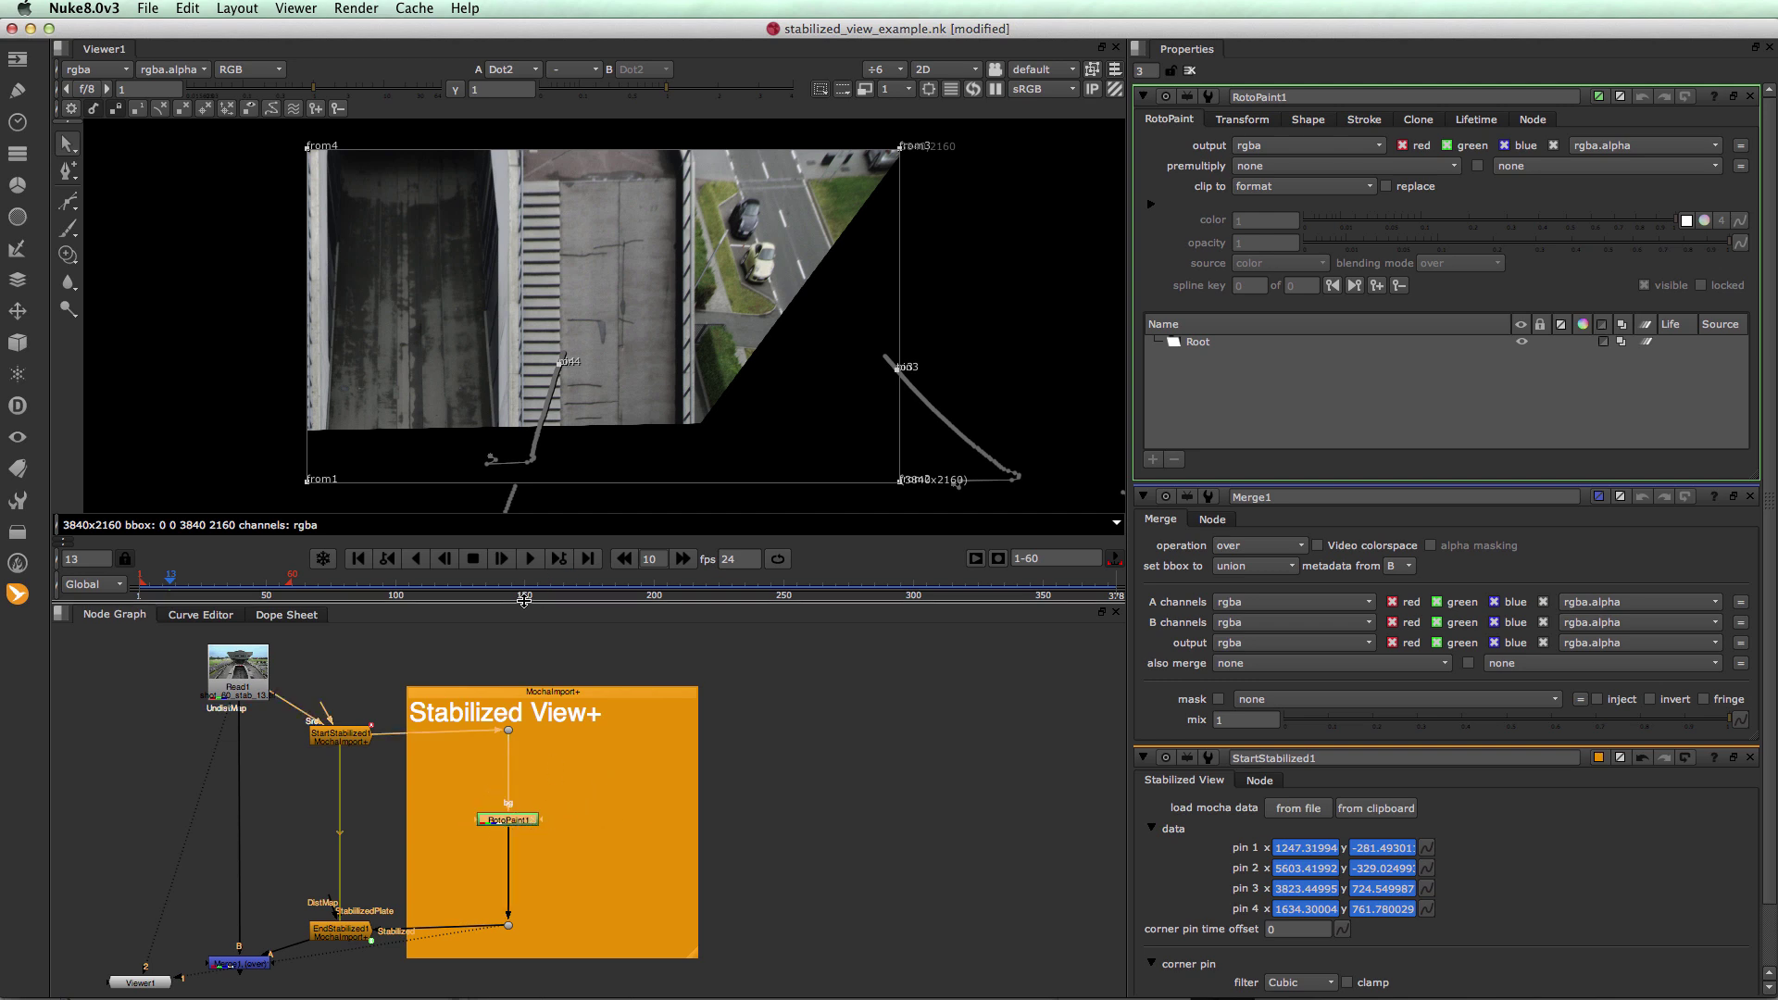
Activate RotoPaint's Clone tool over the dark cracks on the right ramp and set its brush size to 60
click(66, 256)
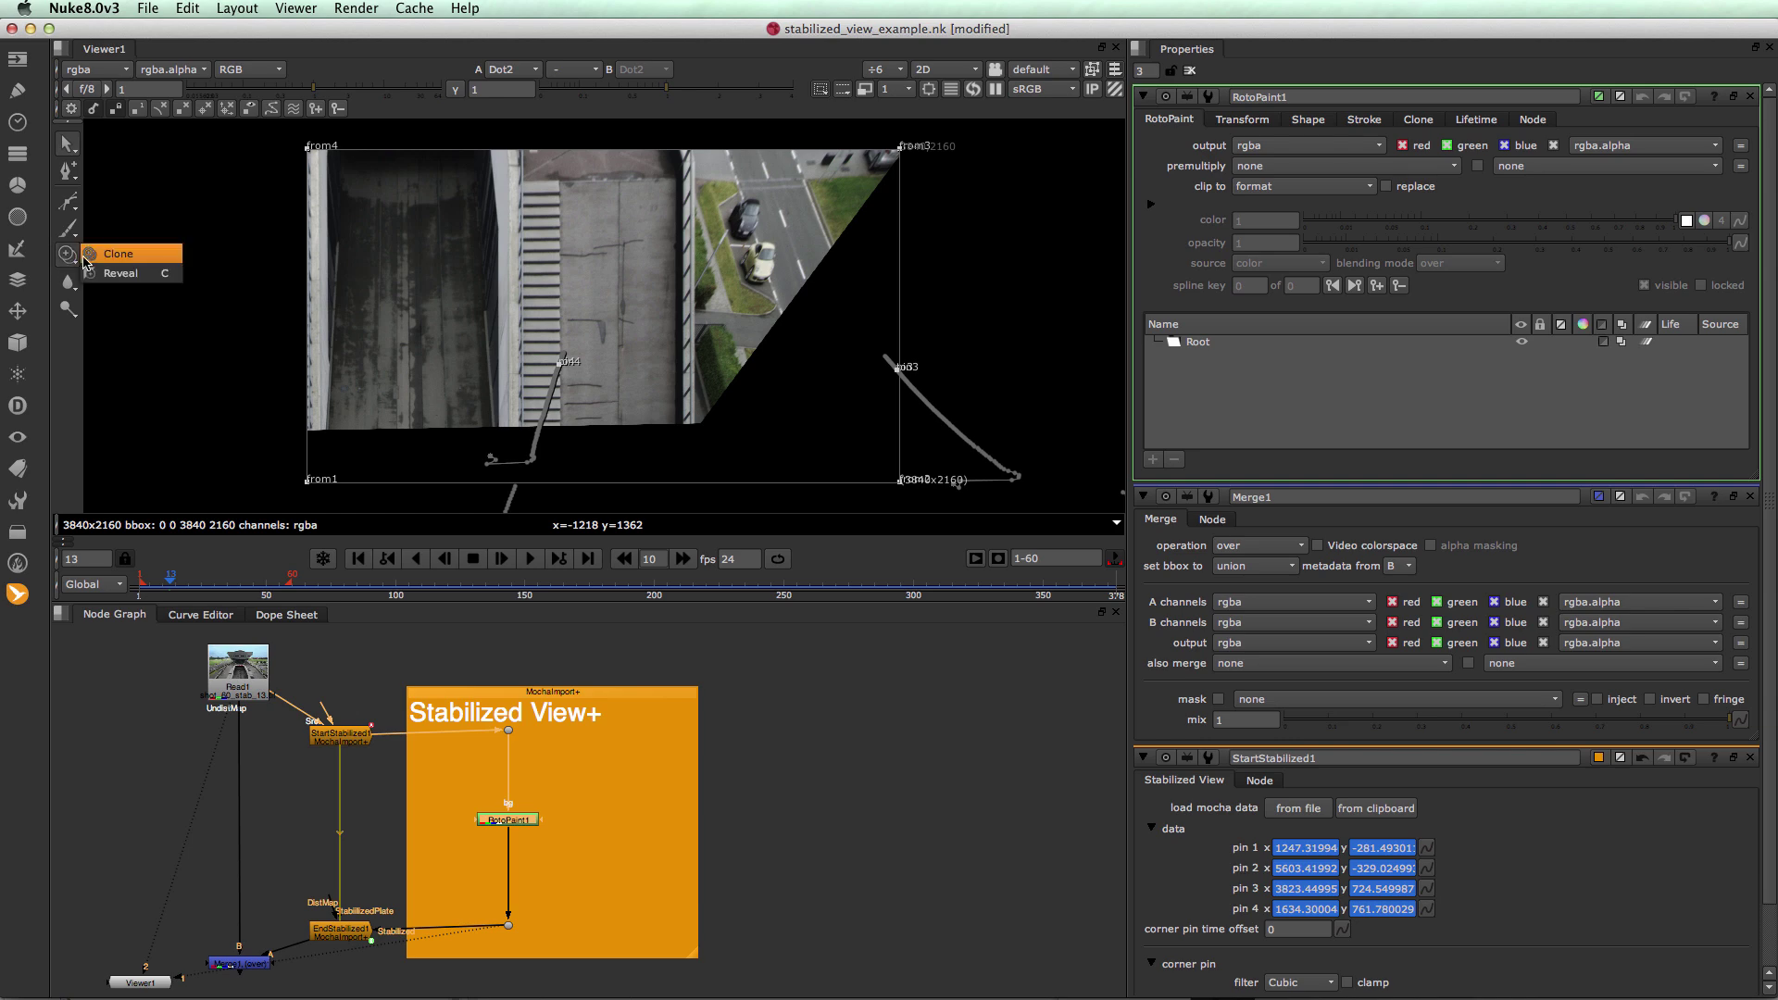
click(115, 254)
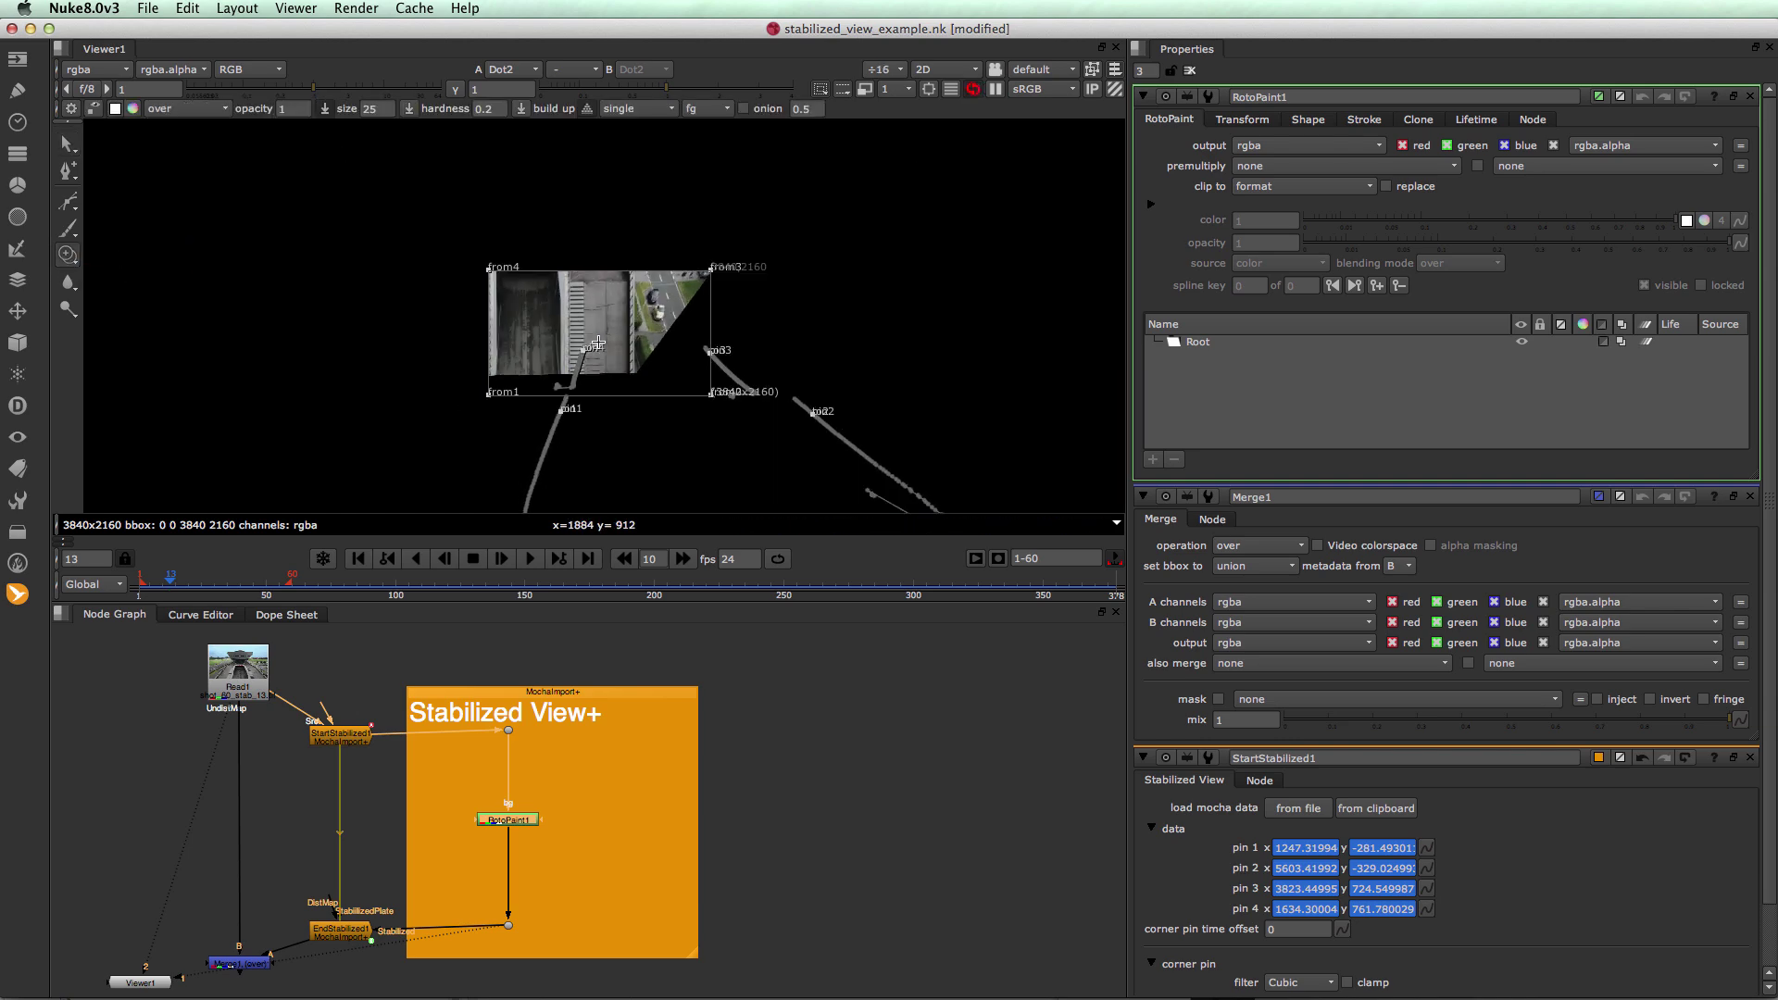
scroll(618, 315, up, 6)
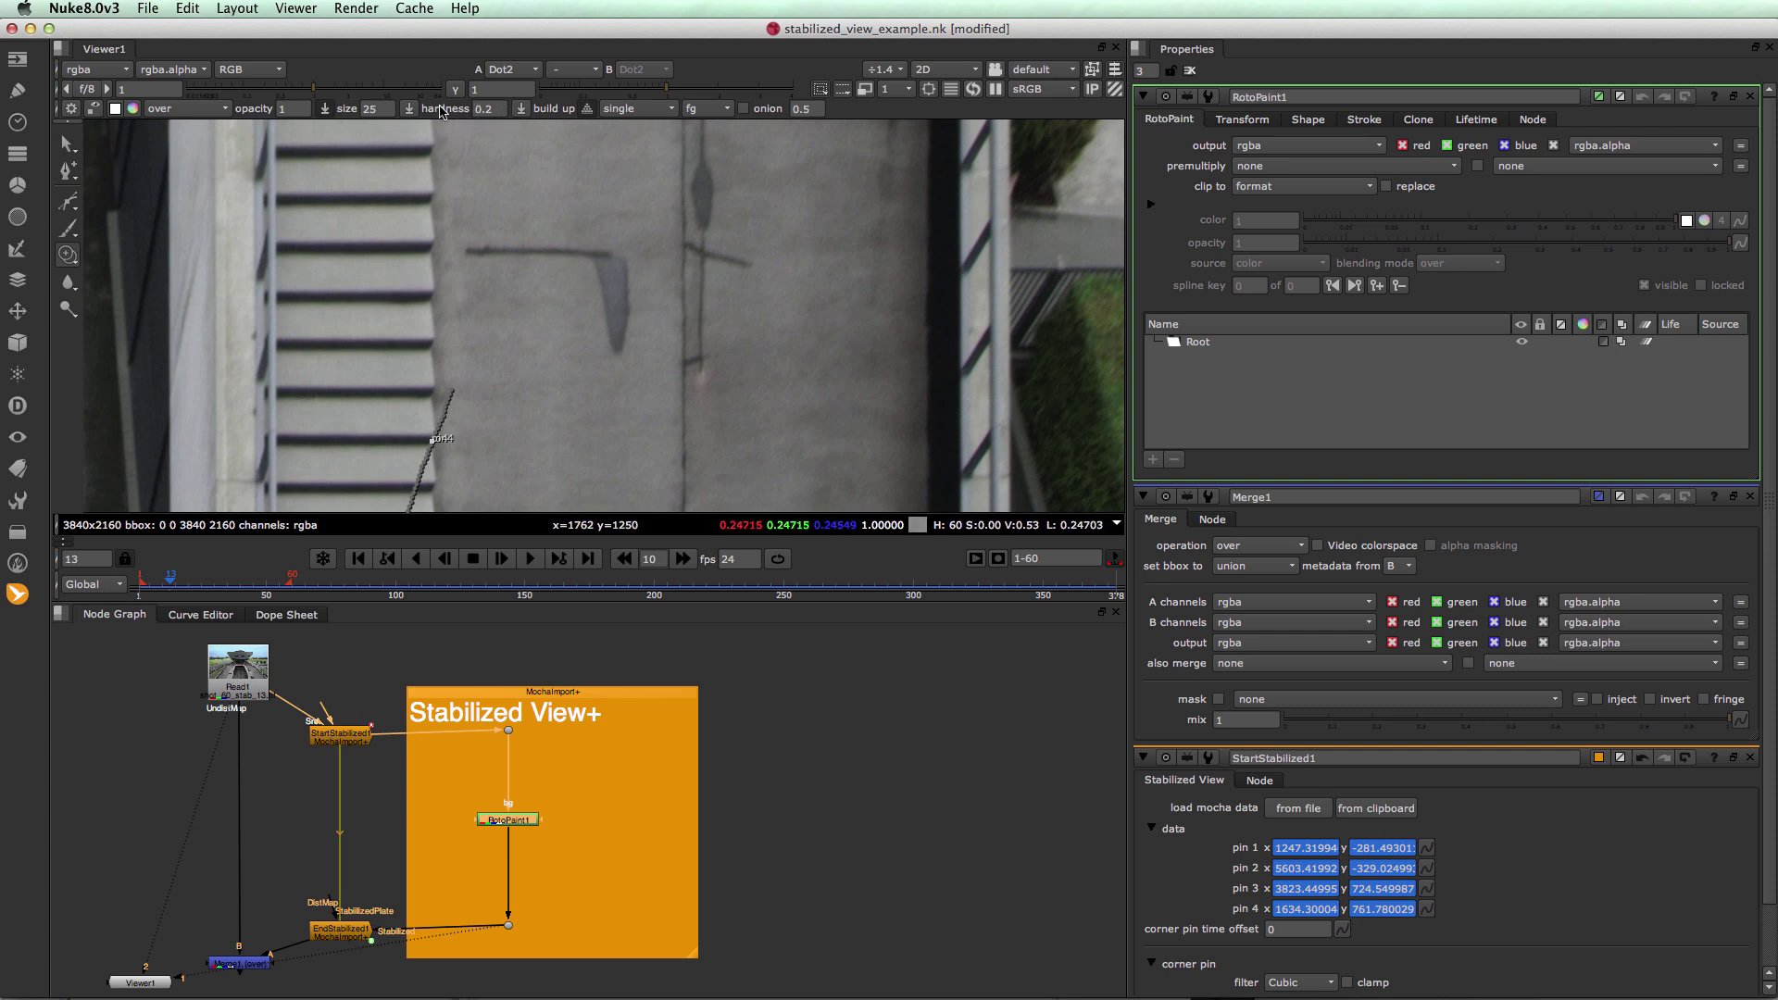
click(72, 108)
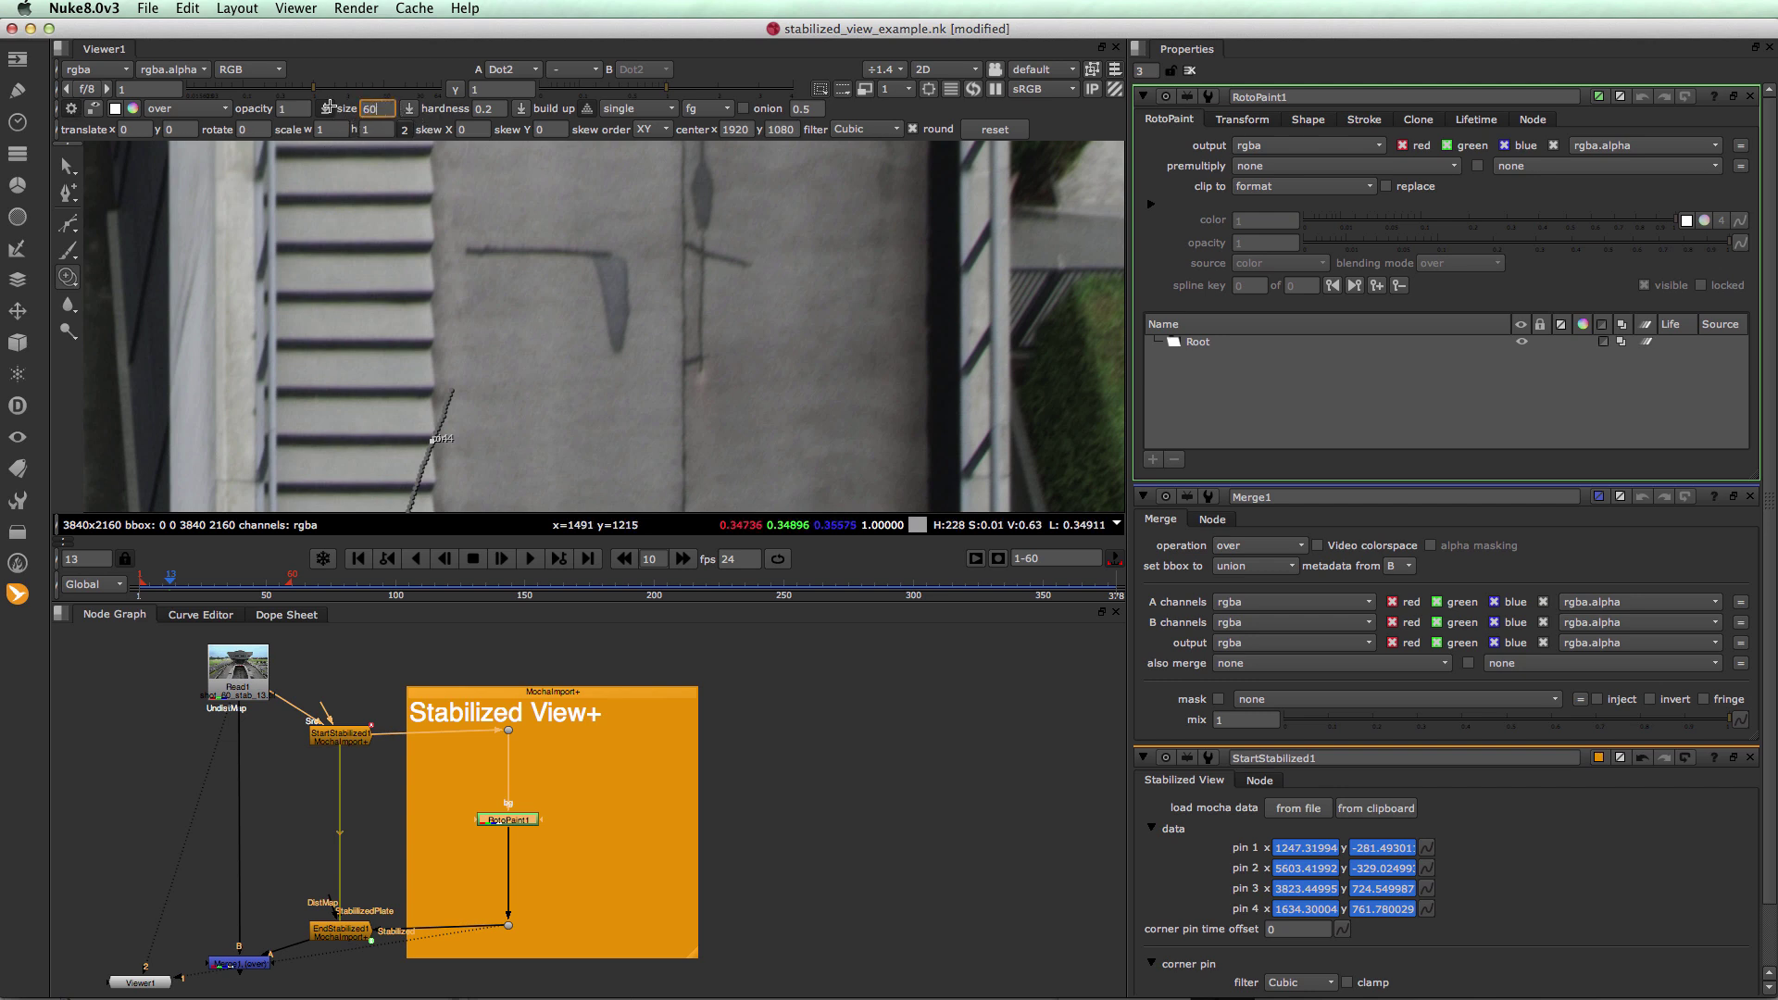
click(378, 129)
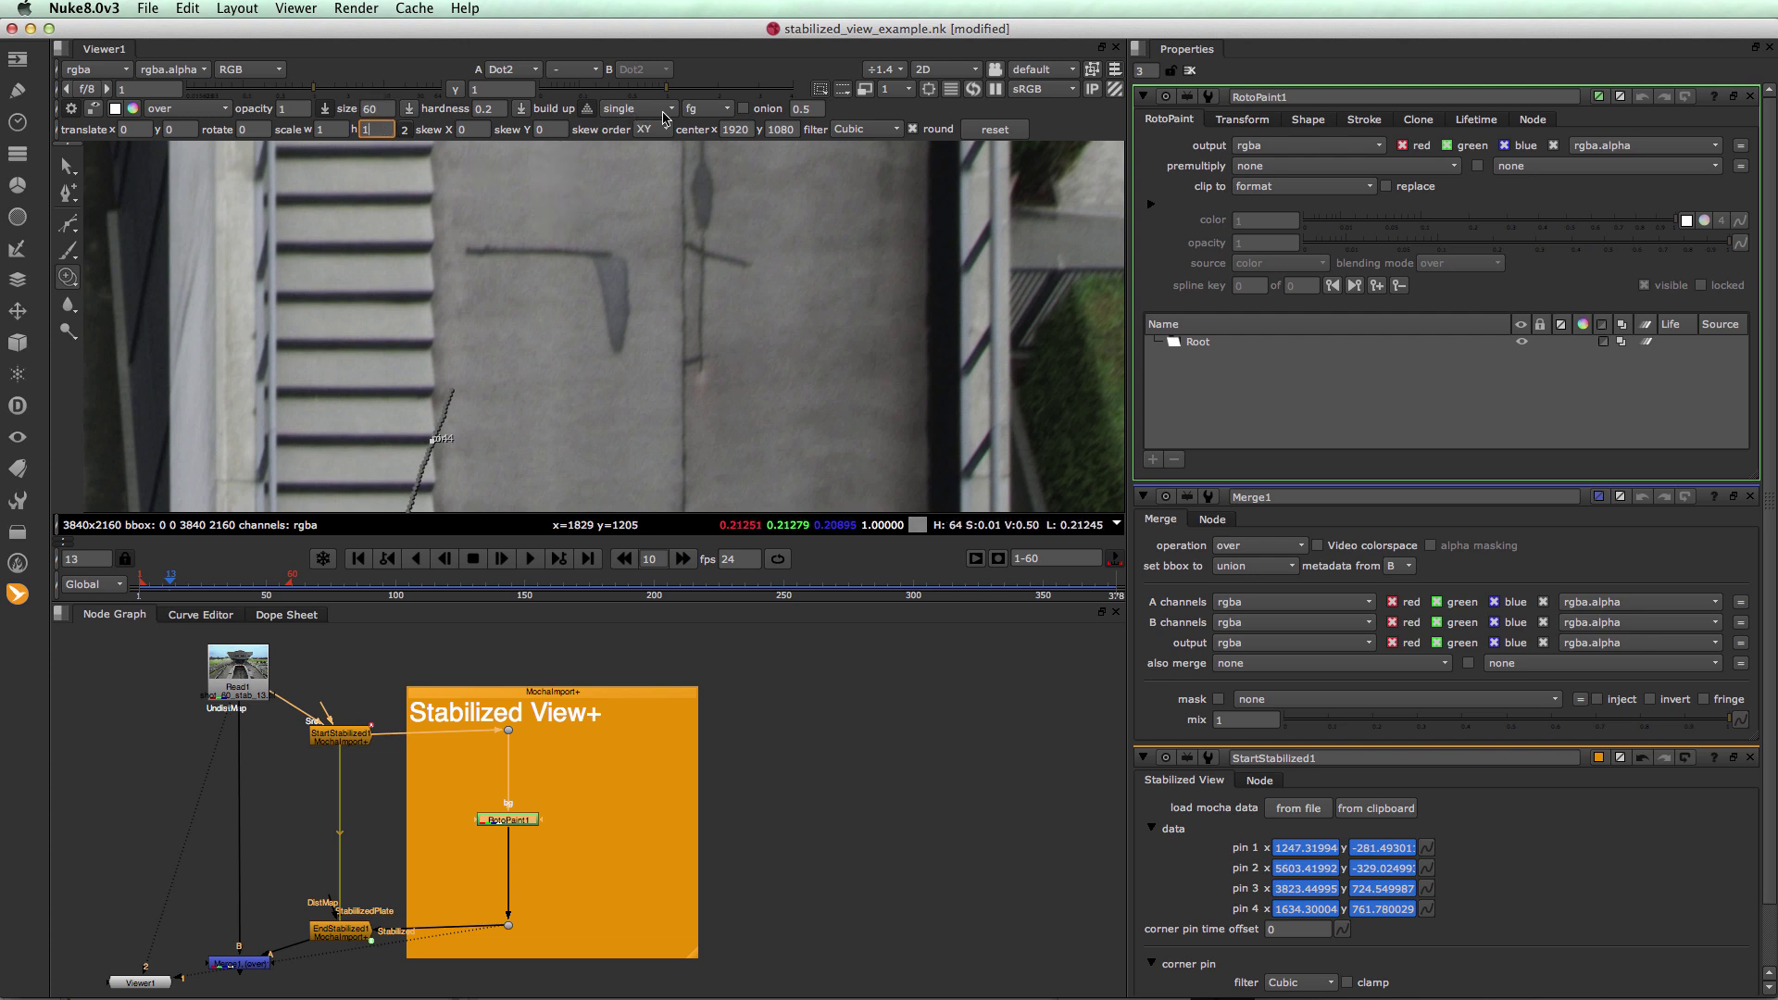
Set the clone lifetime to all and paint out the dark horizontal crack and the patch beneath it with clean concrete
click(663, 115)
click(615, 82)
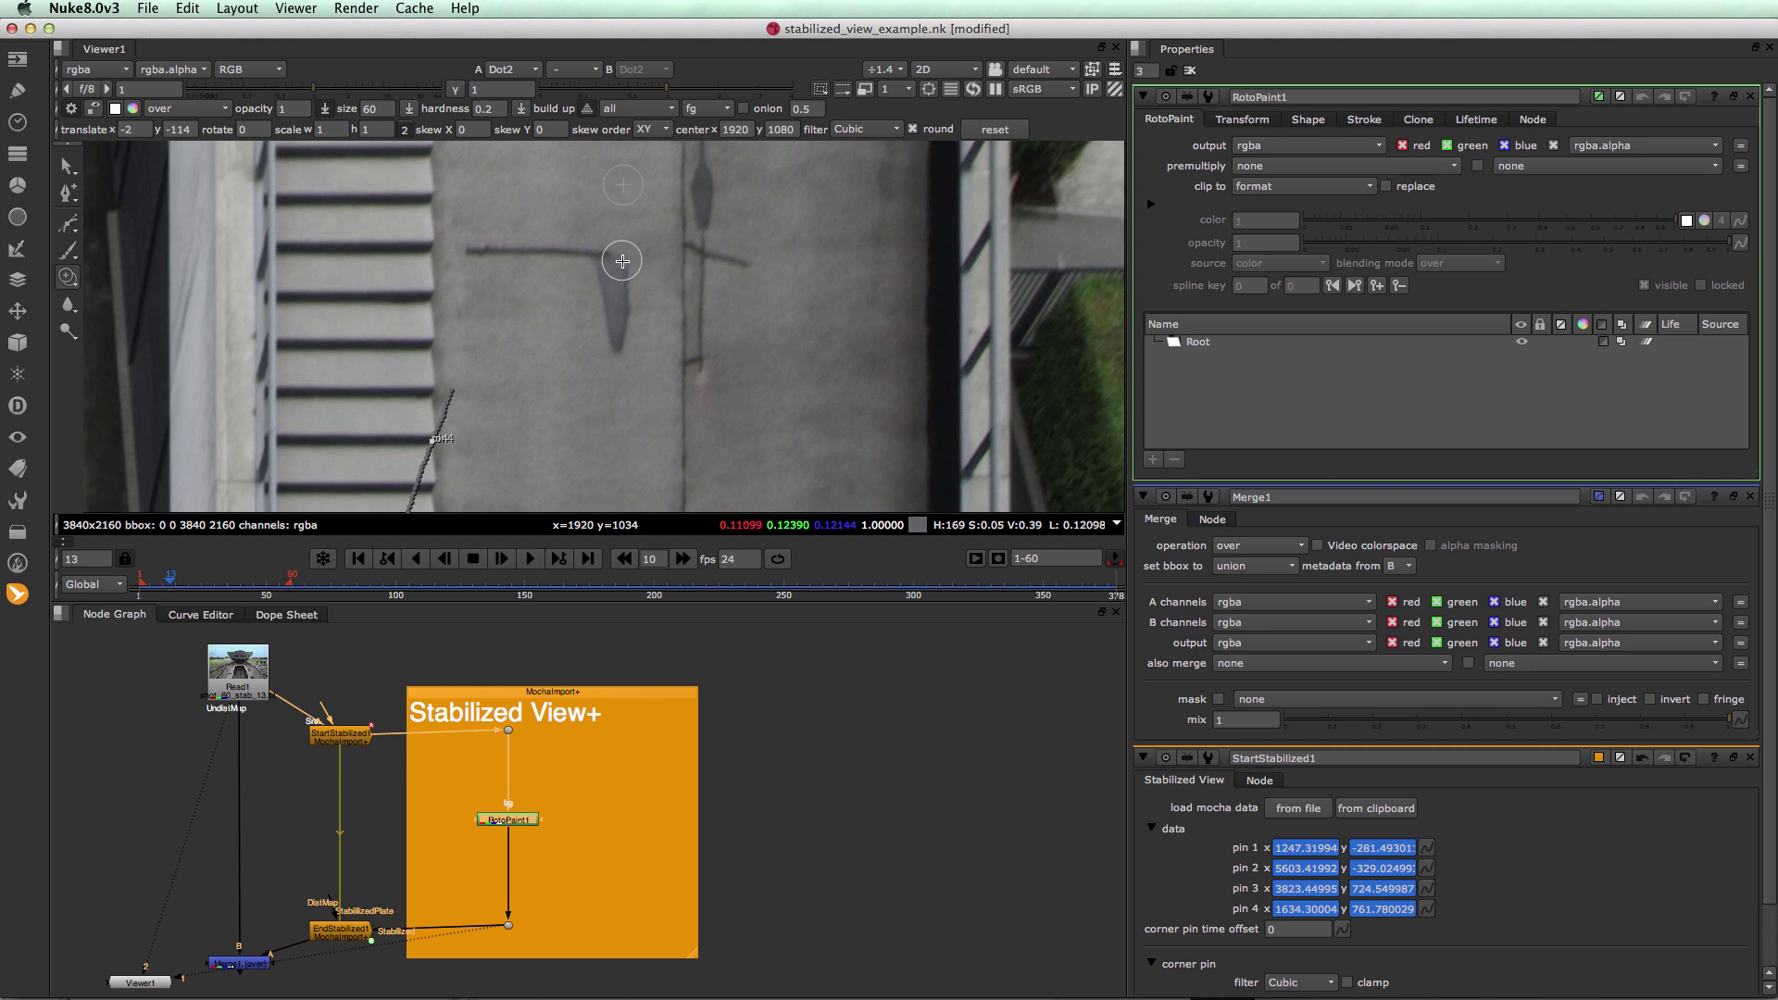
drag(622, 261, 515, 254)
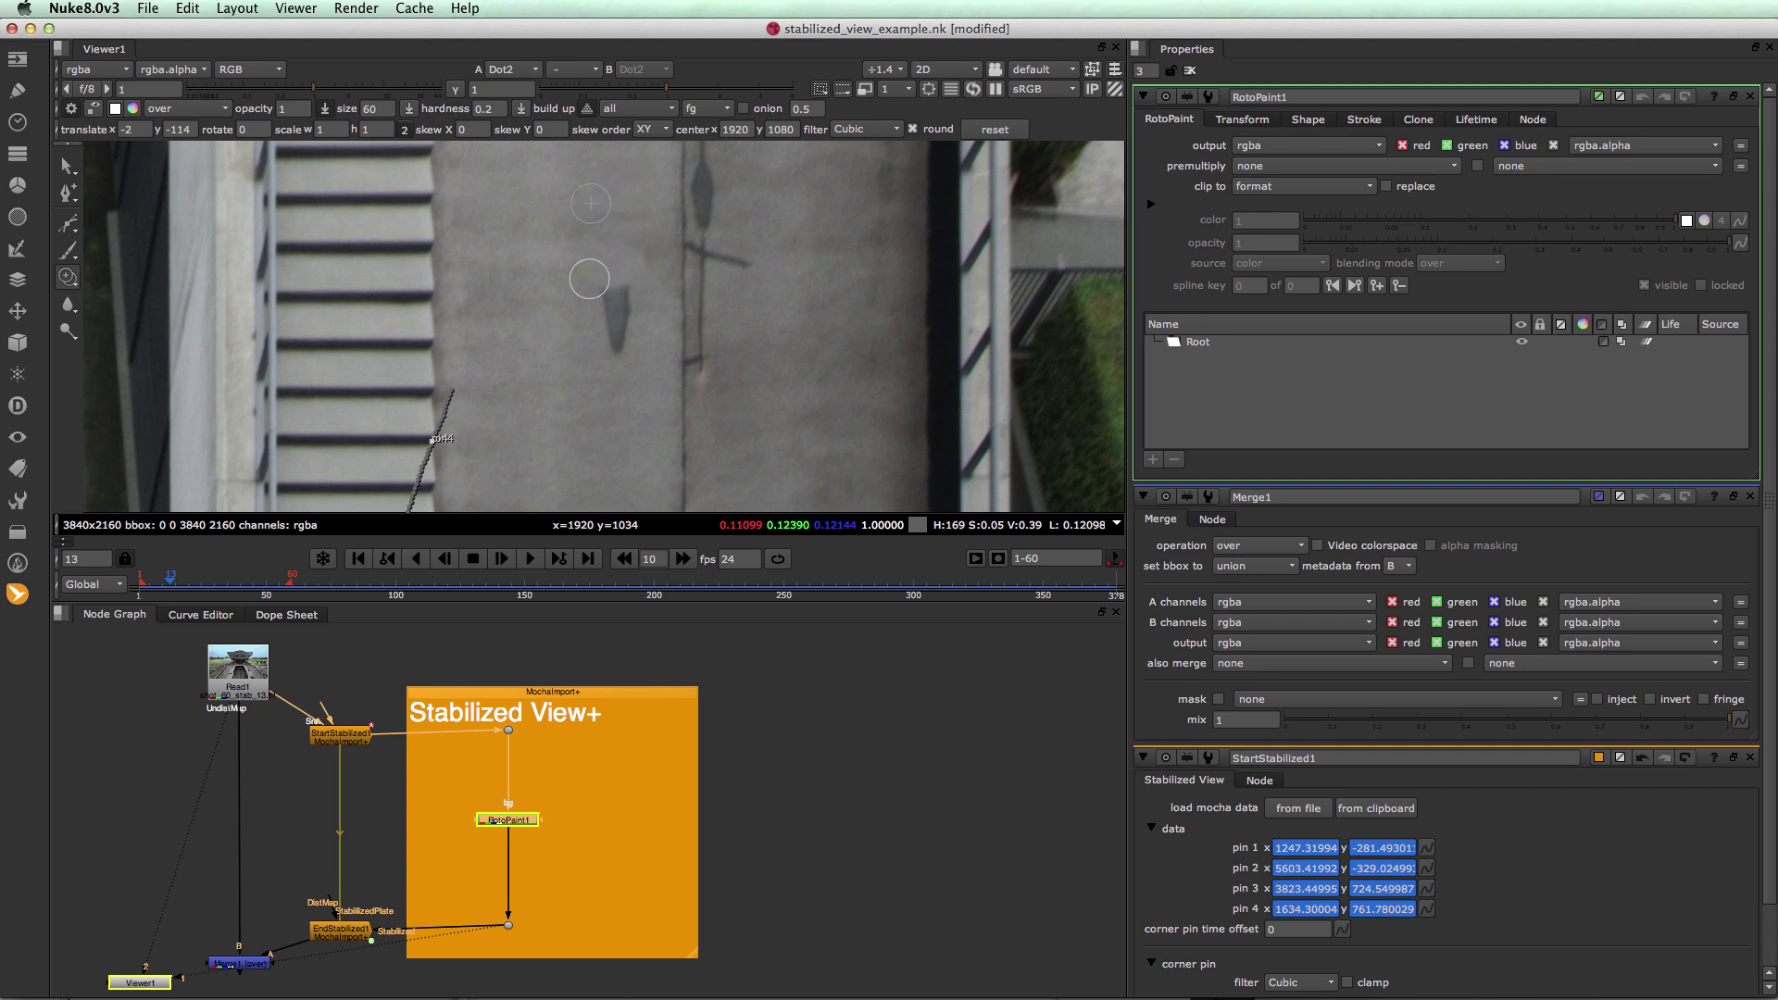
mouse_move(625, 293)
mouse_down()
mouse_move(603, 295)
mouse_move(617, 304)
mouse_up()
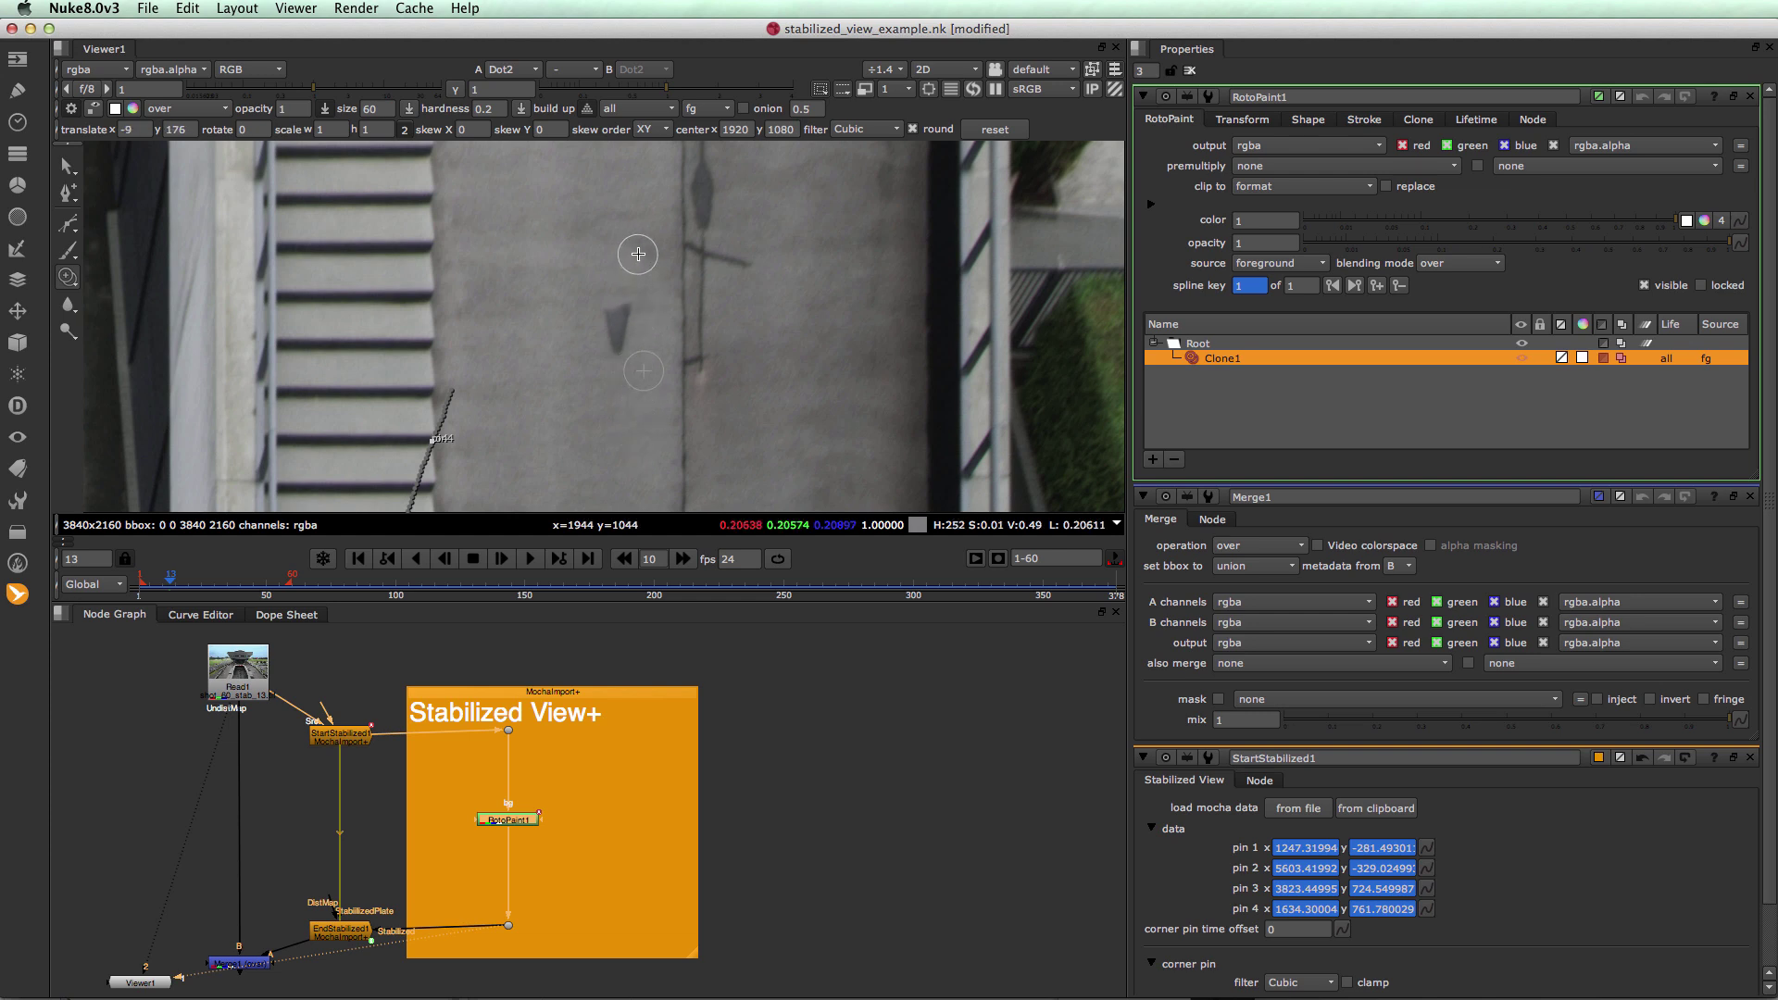
click(624, 315)
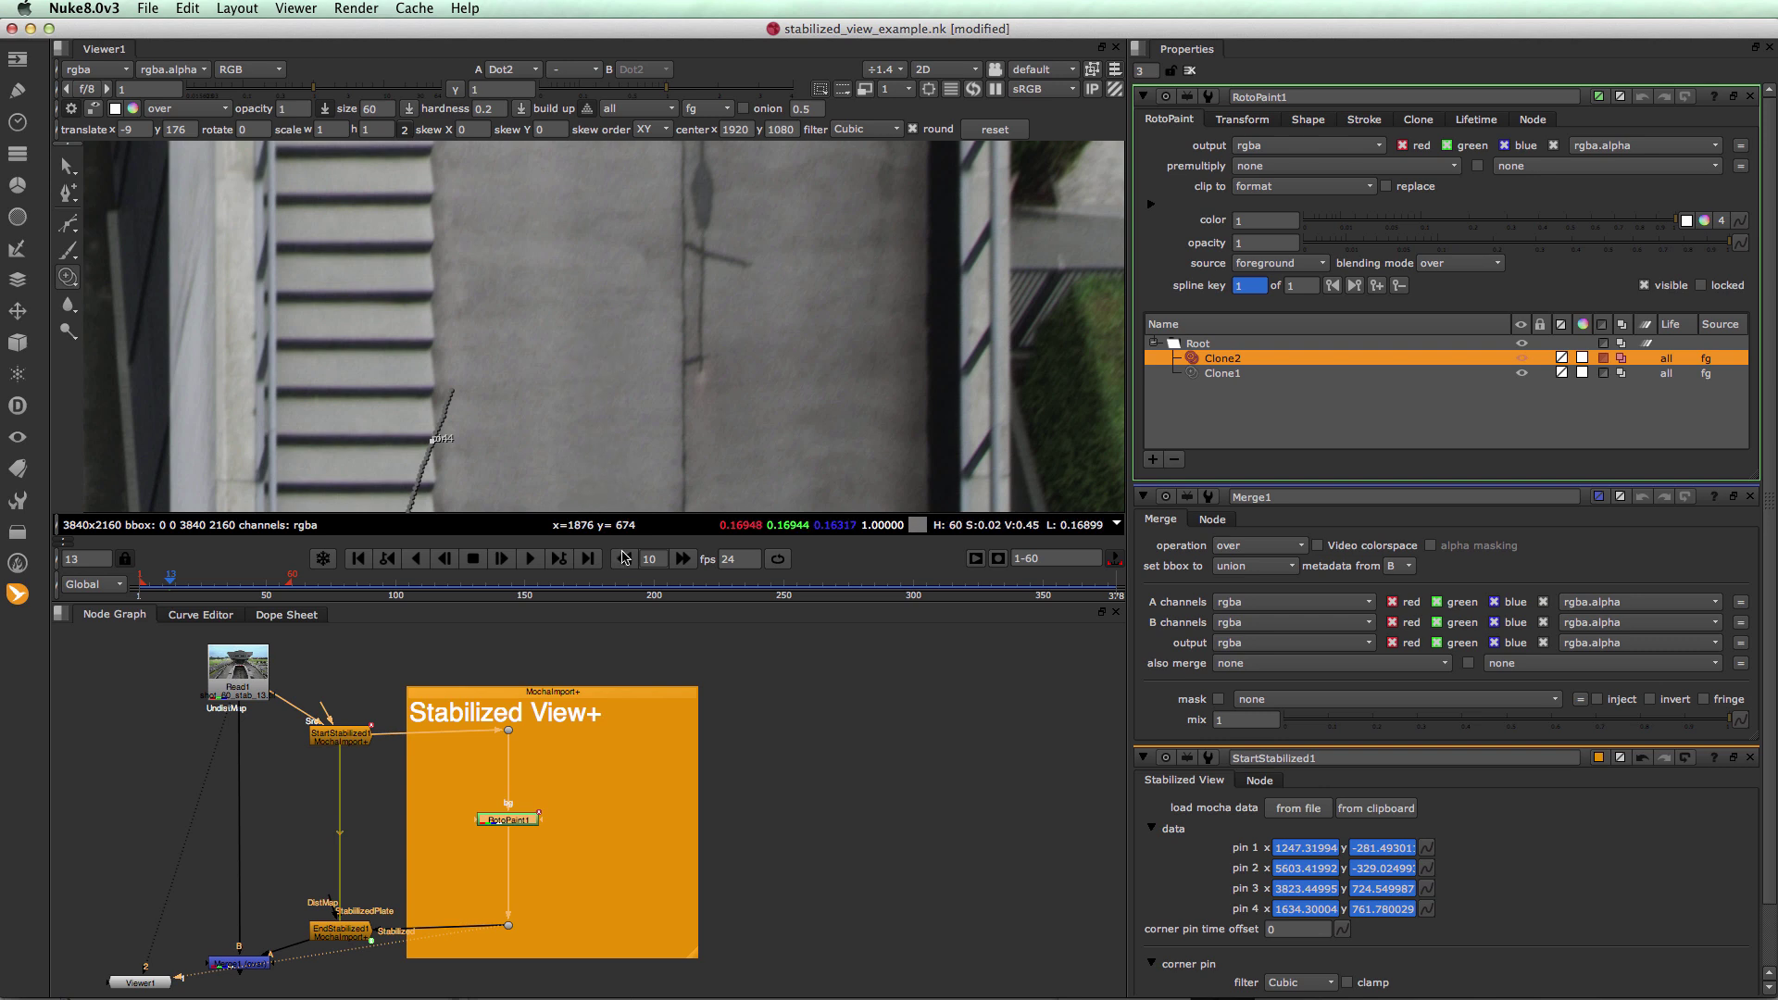
Play back the painted stabilized view, stop it, and move the playhead to frame 32
click(527, 559)
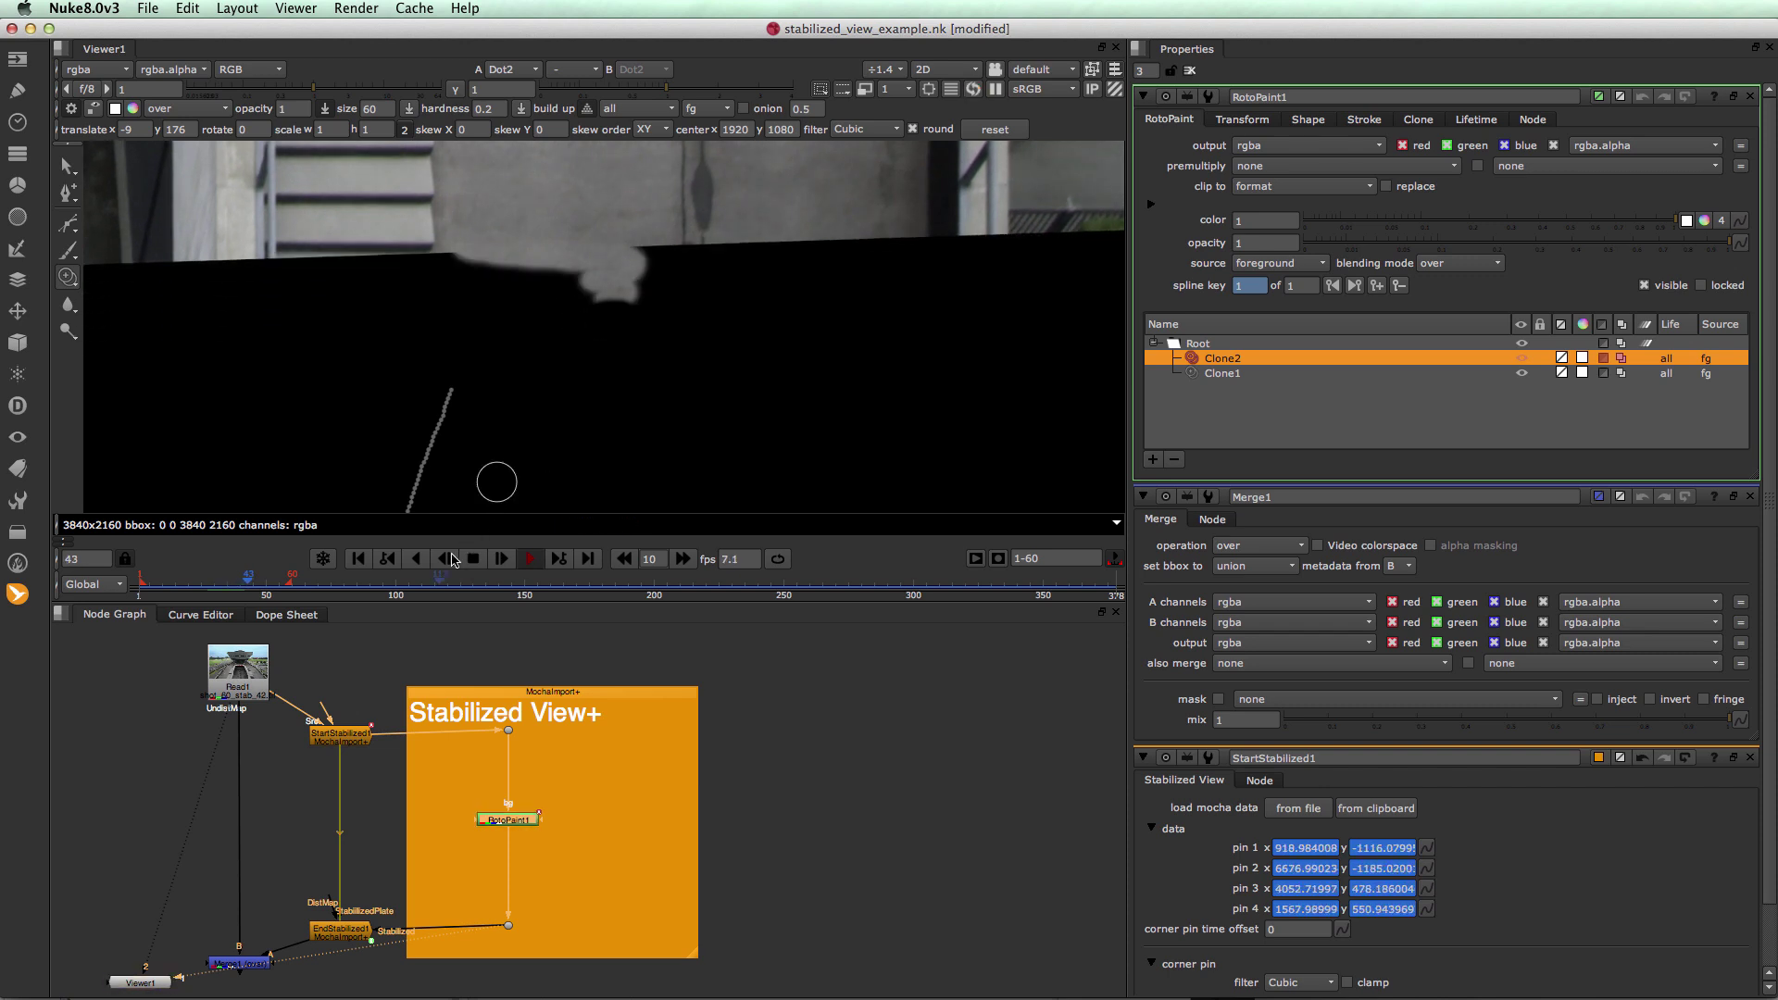
click(474, 562)
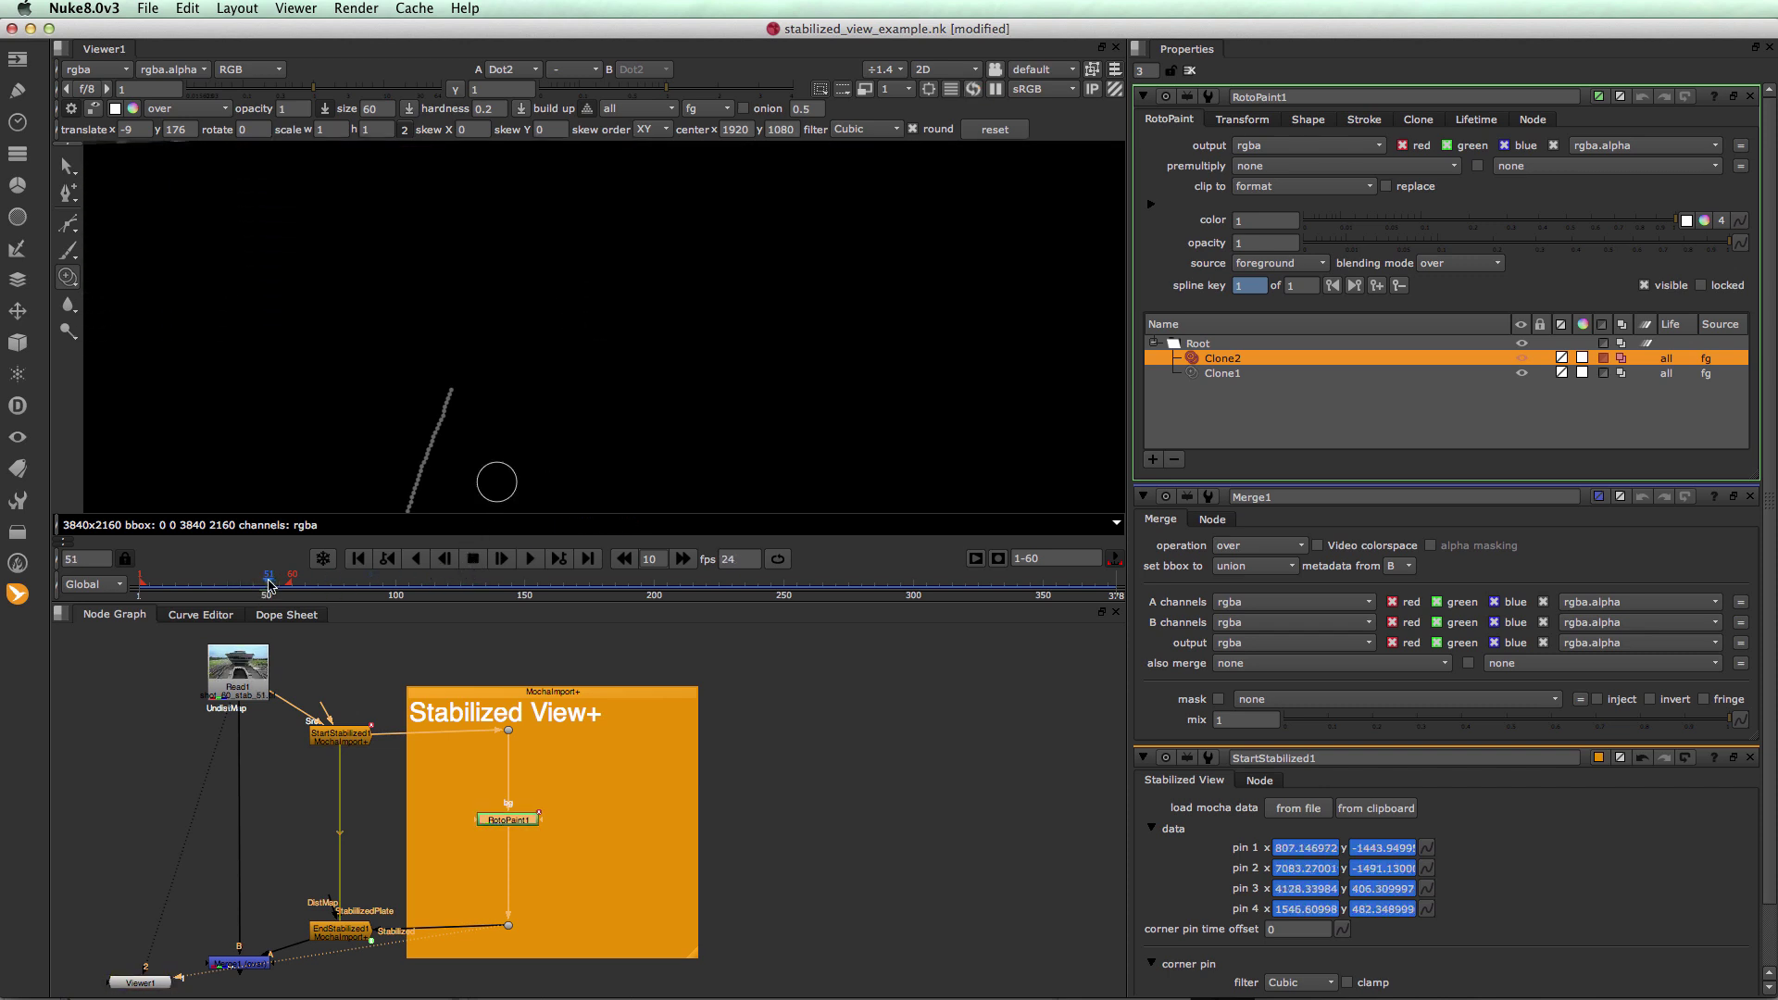
click(230, 585)
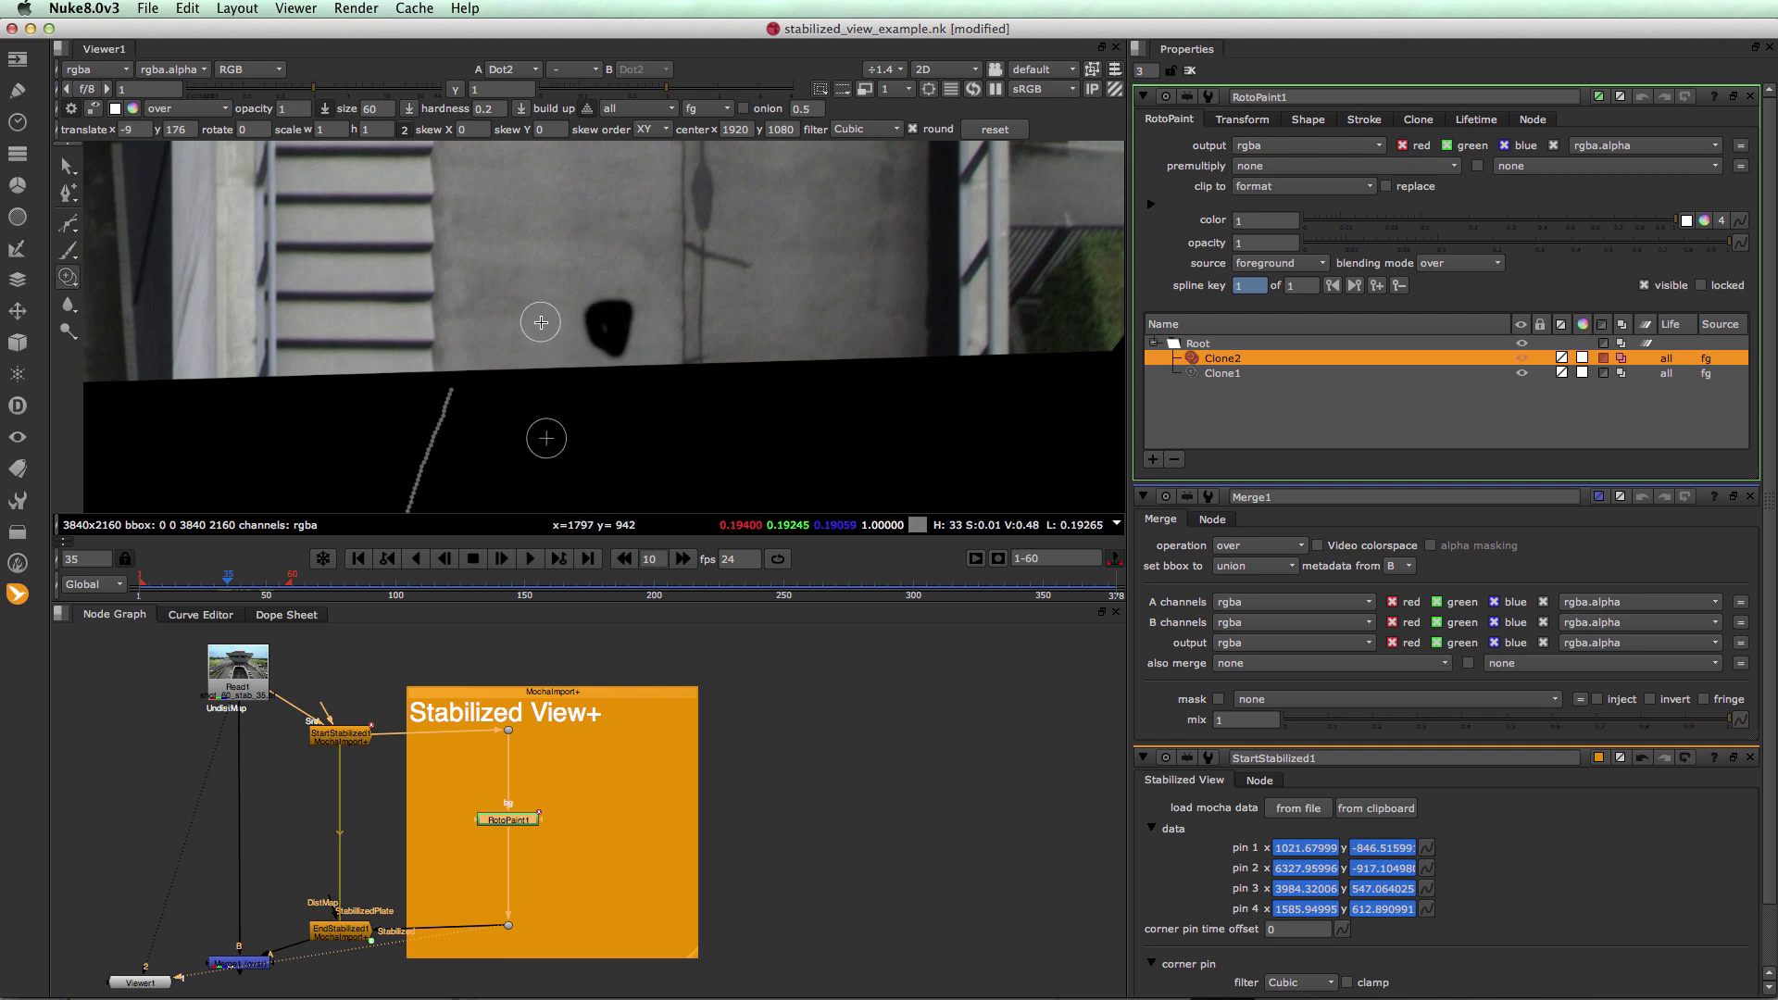
drag(236, 585, 221, 585)
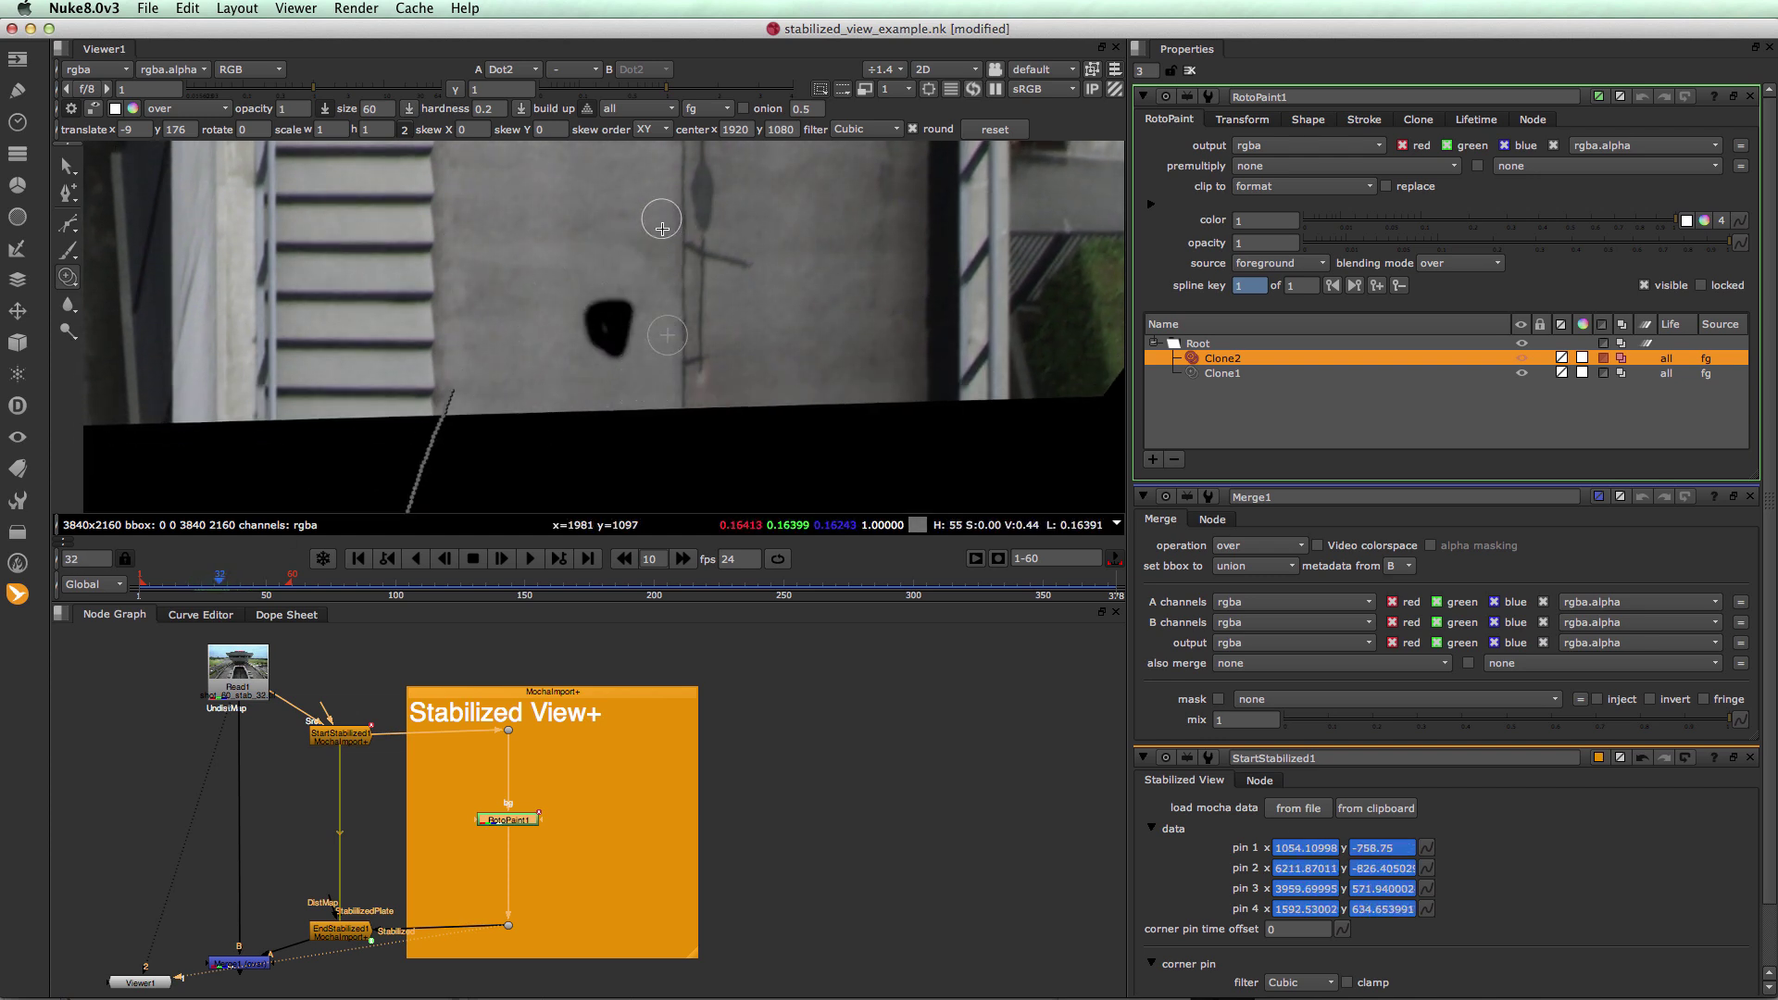
super+drag(655, 187, 656, 193)
drag(509, 278, 512, 322)
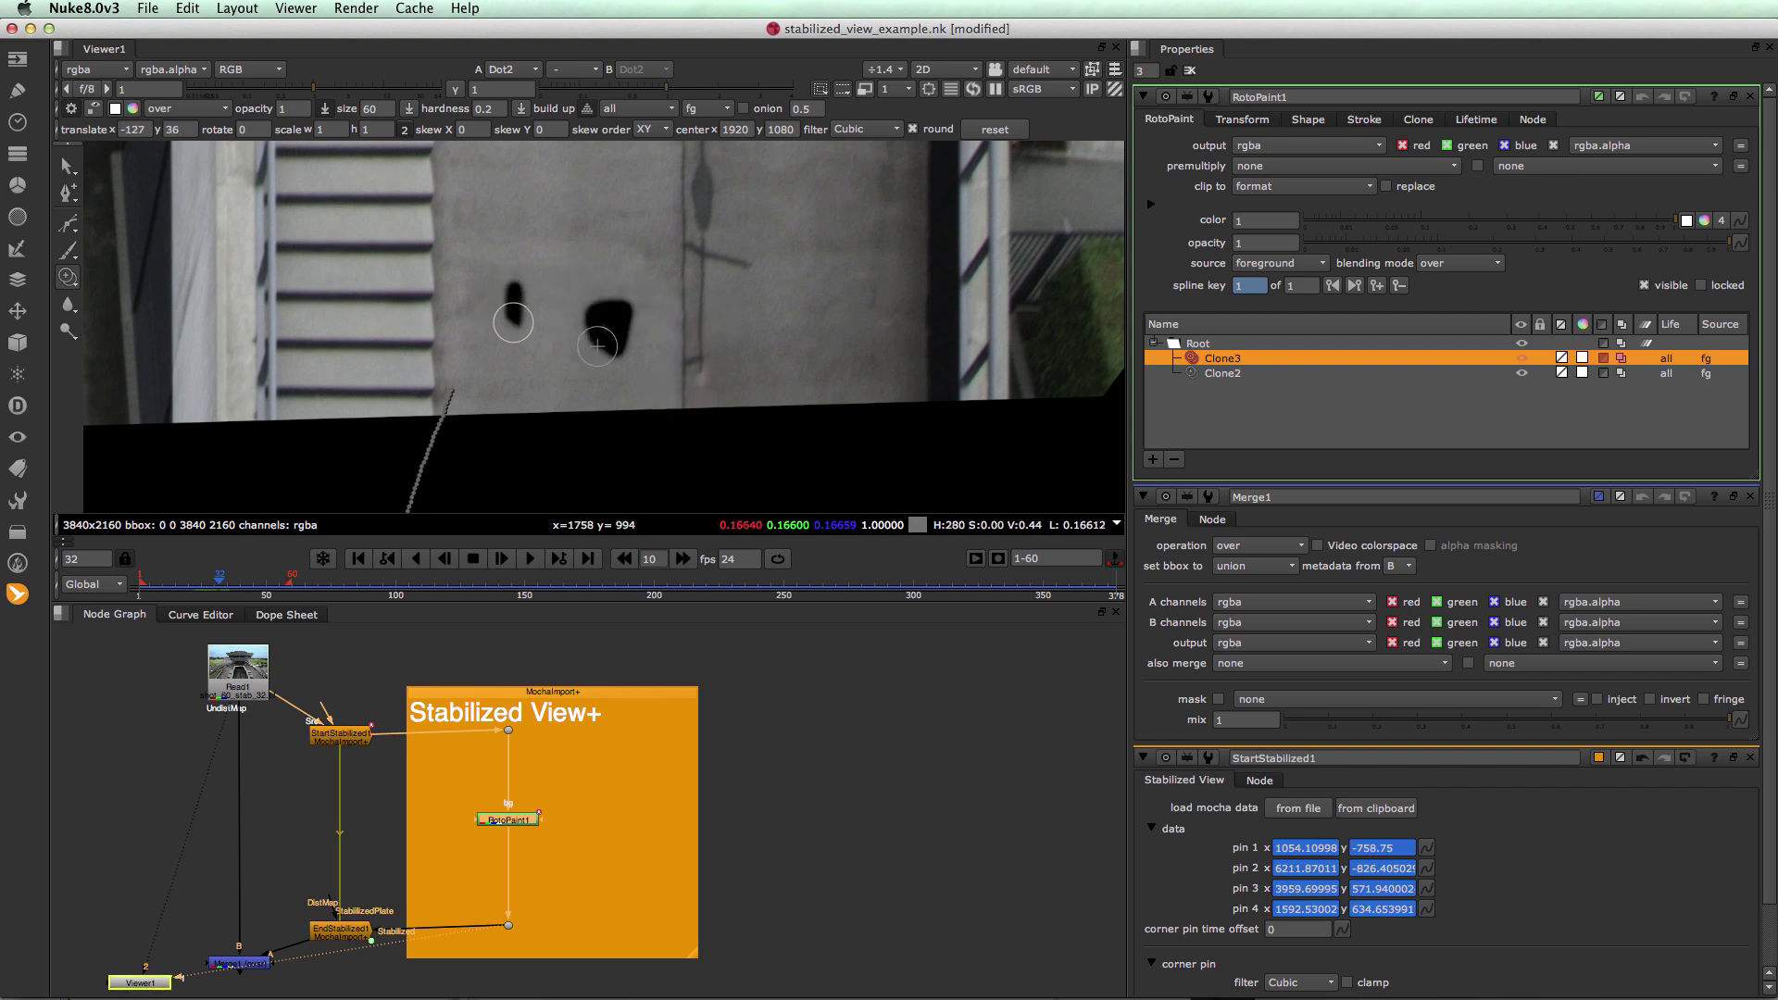
key(super+z)
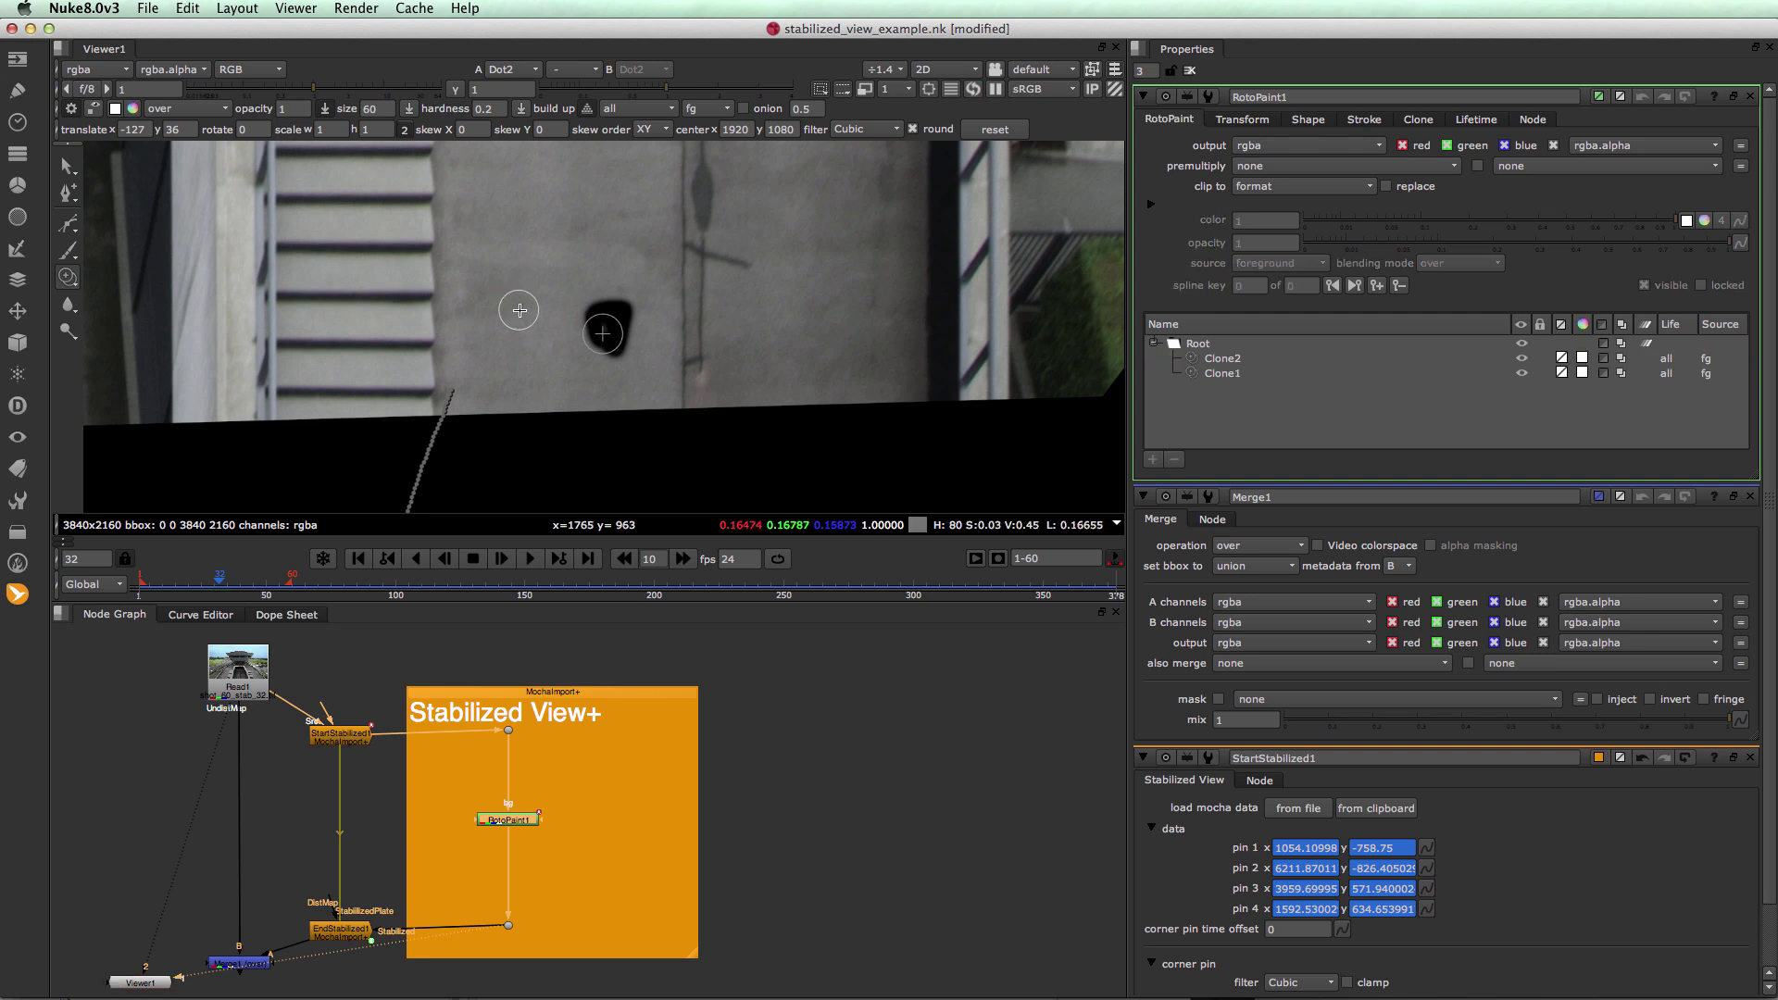
Resample clean concrete beside the black hole in the ramp and clone over it completely at frame 32
super+drag(525, 275, 719, 324)
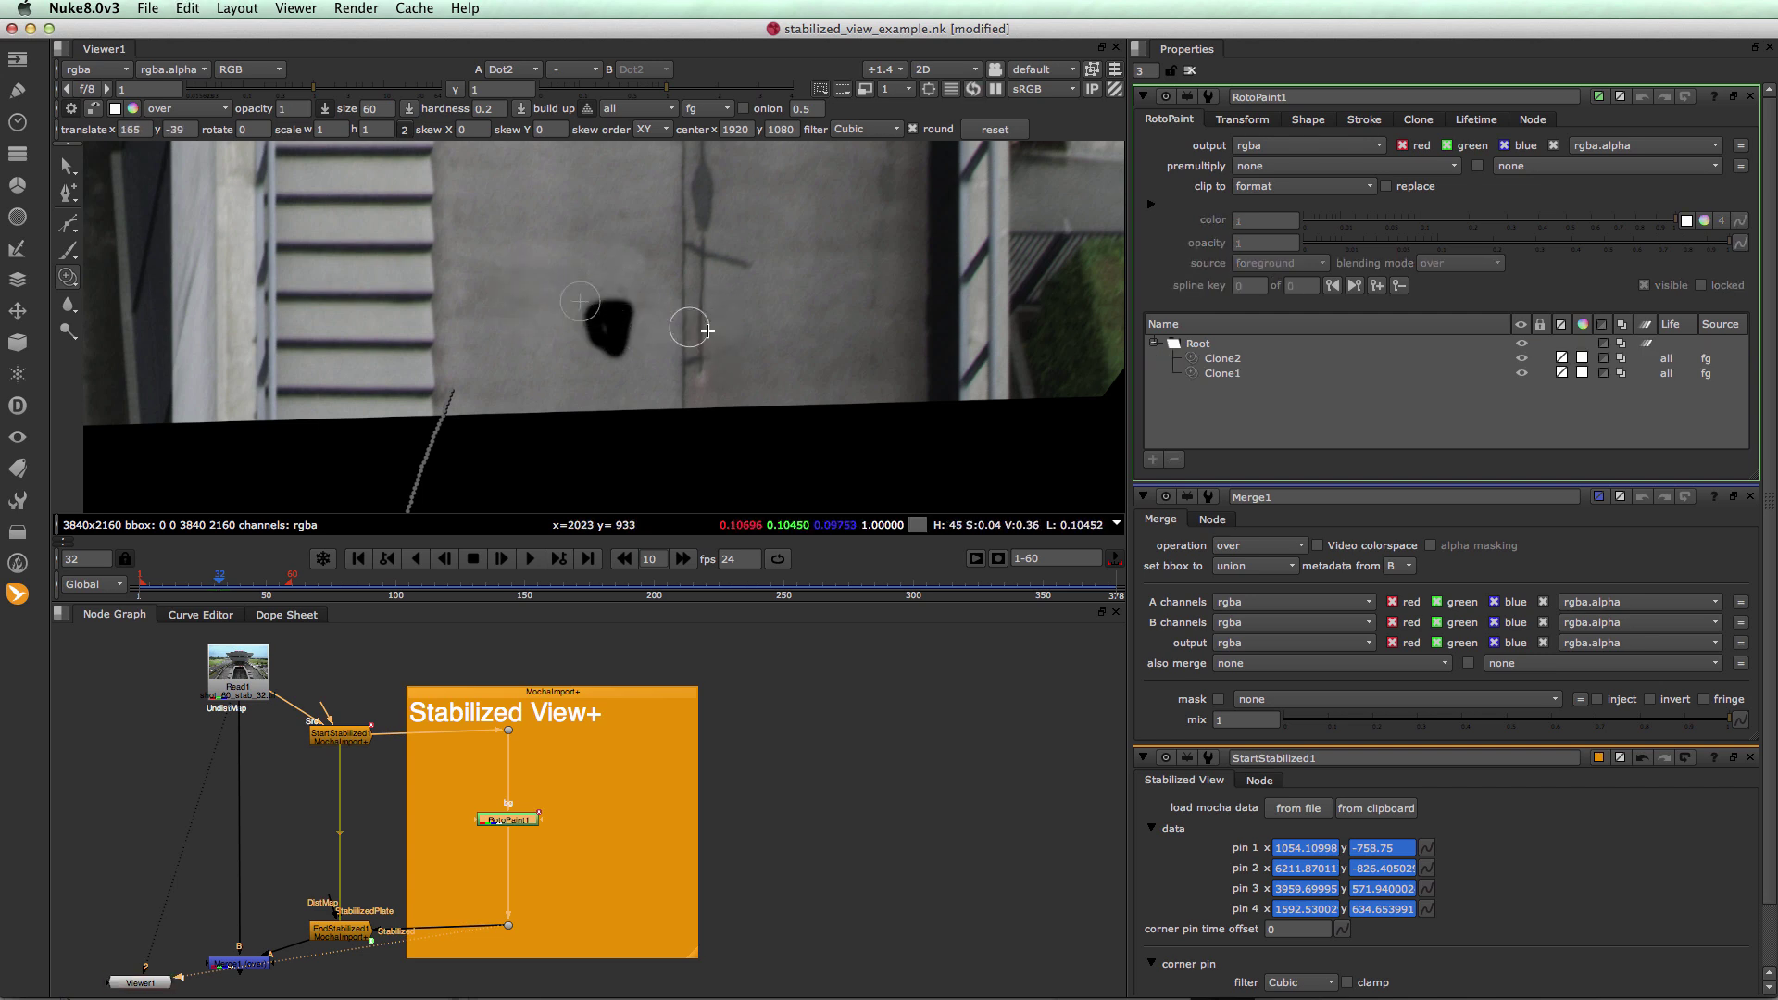
mouse_move(588, 298)
mouse_down()
mouse_move(610, 343)
mouse_move(628, 316)
mouse_up()
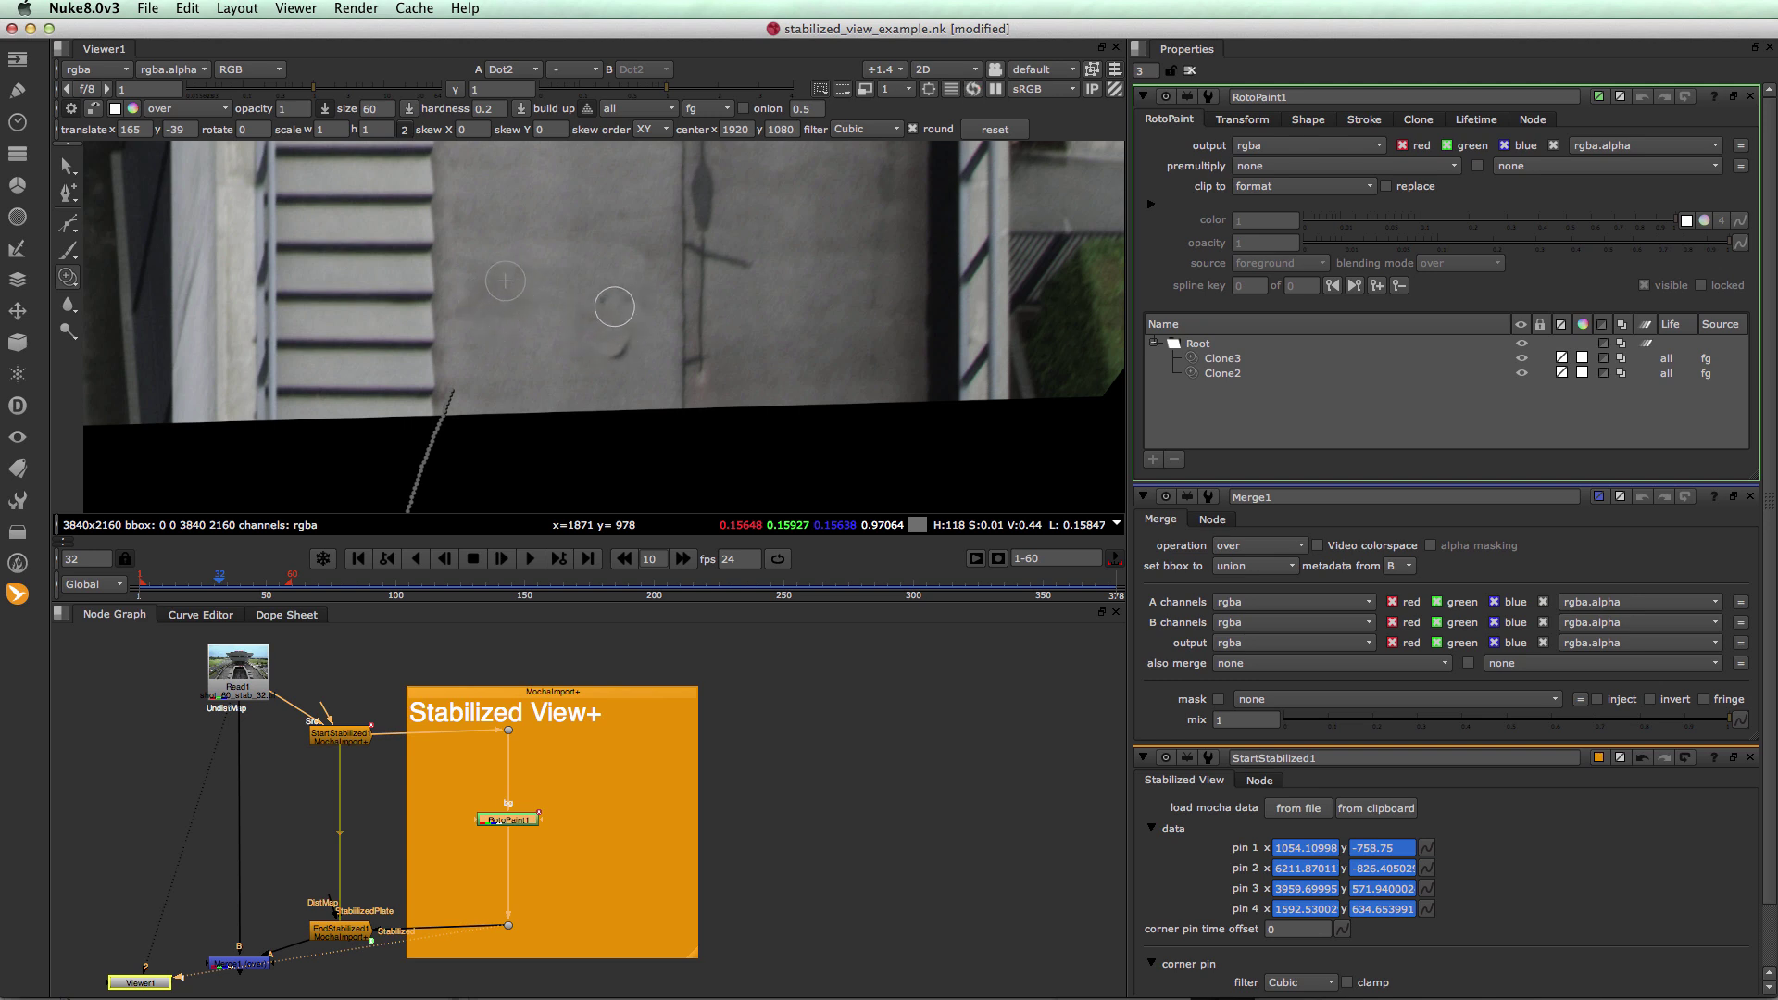
click(601, 301)
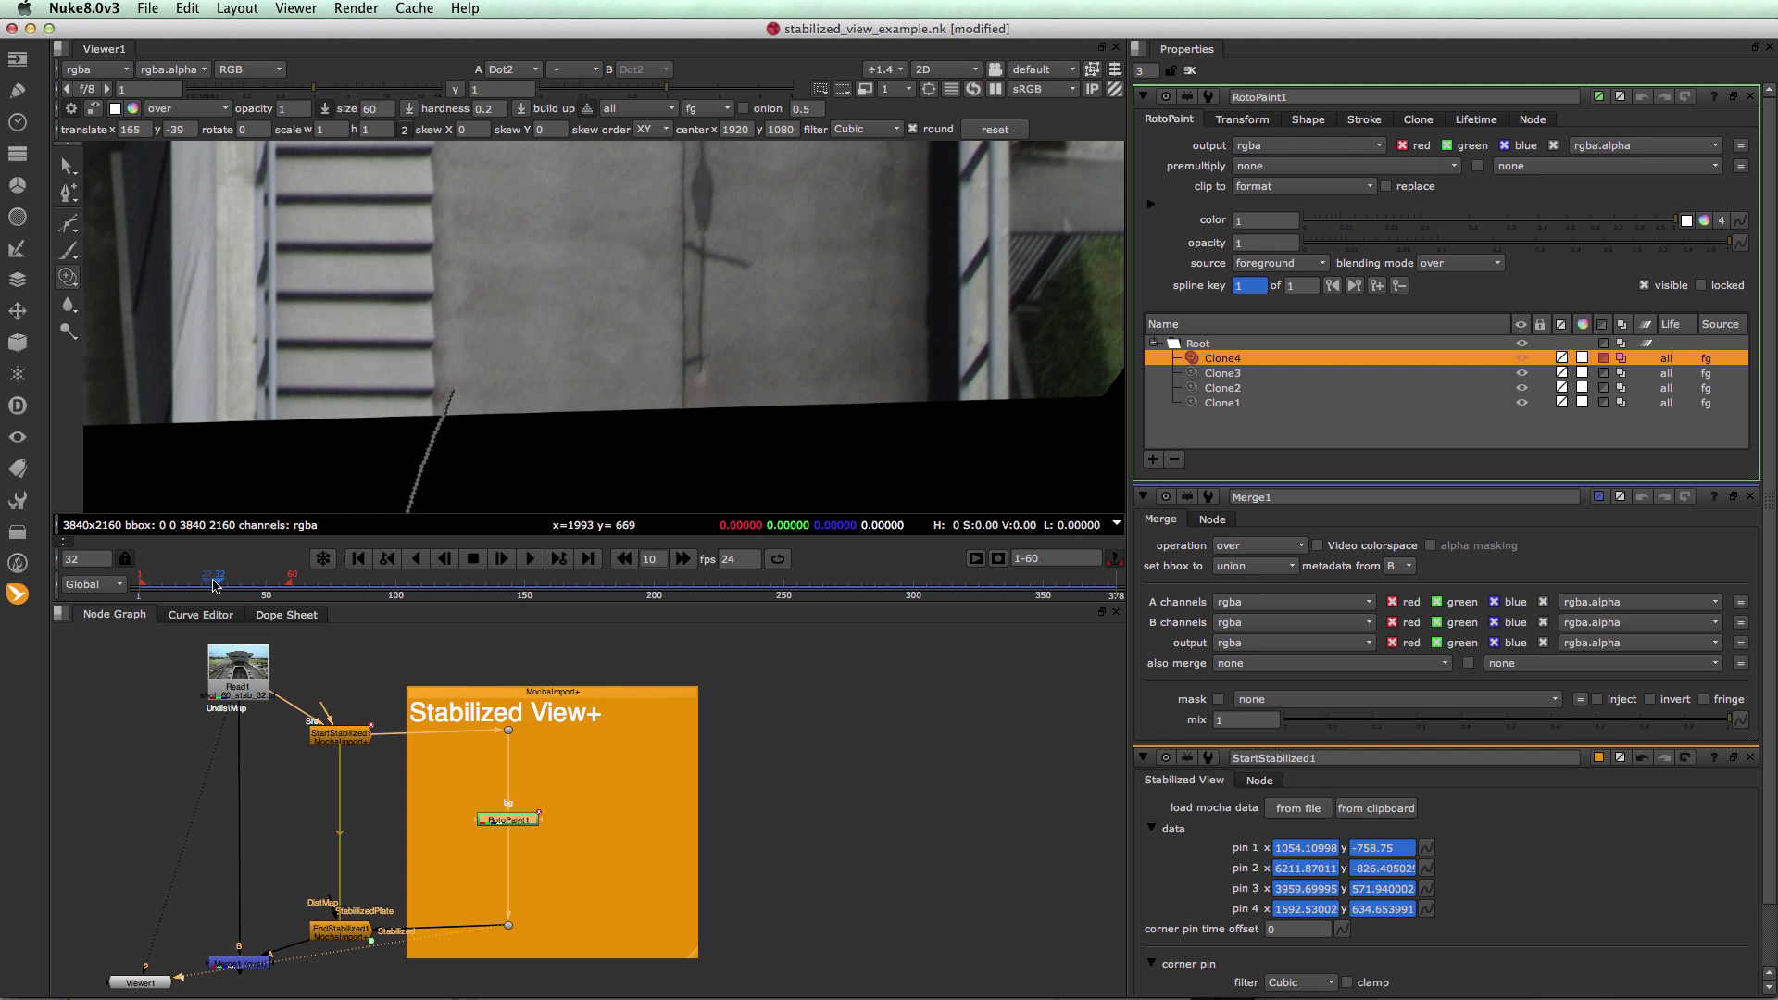
click(216, 587)
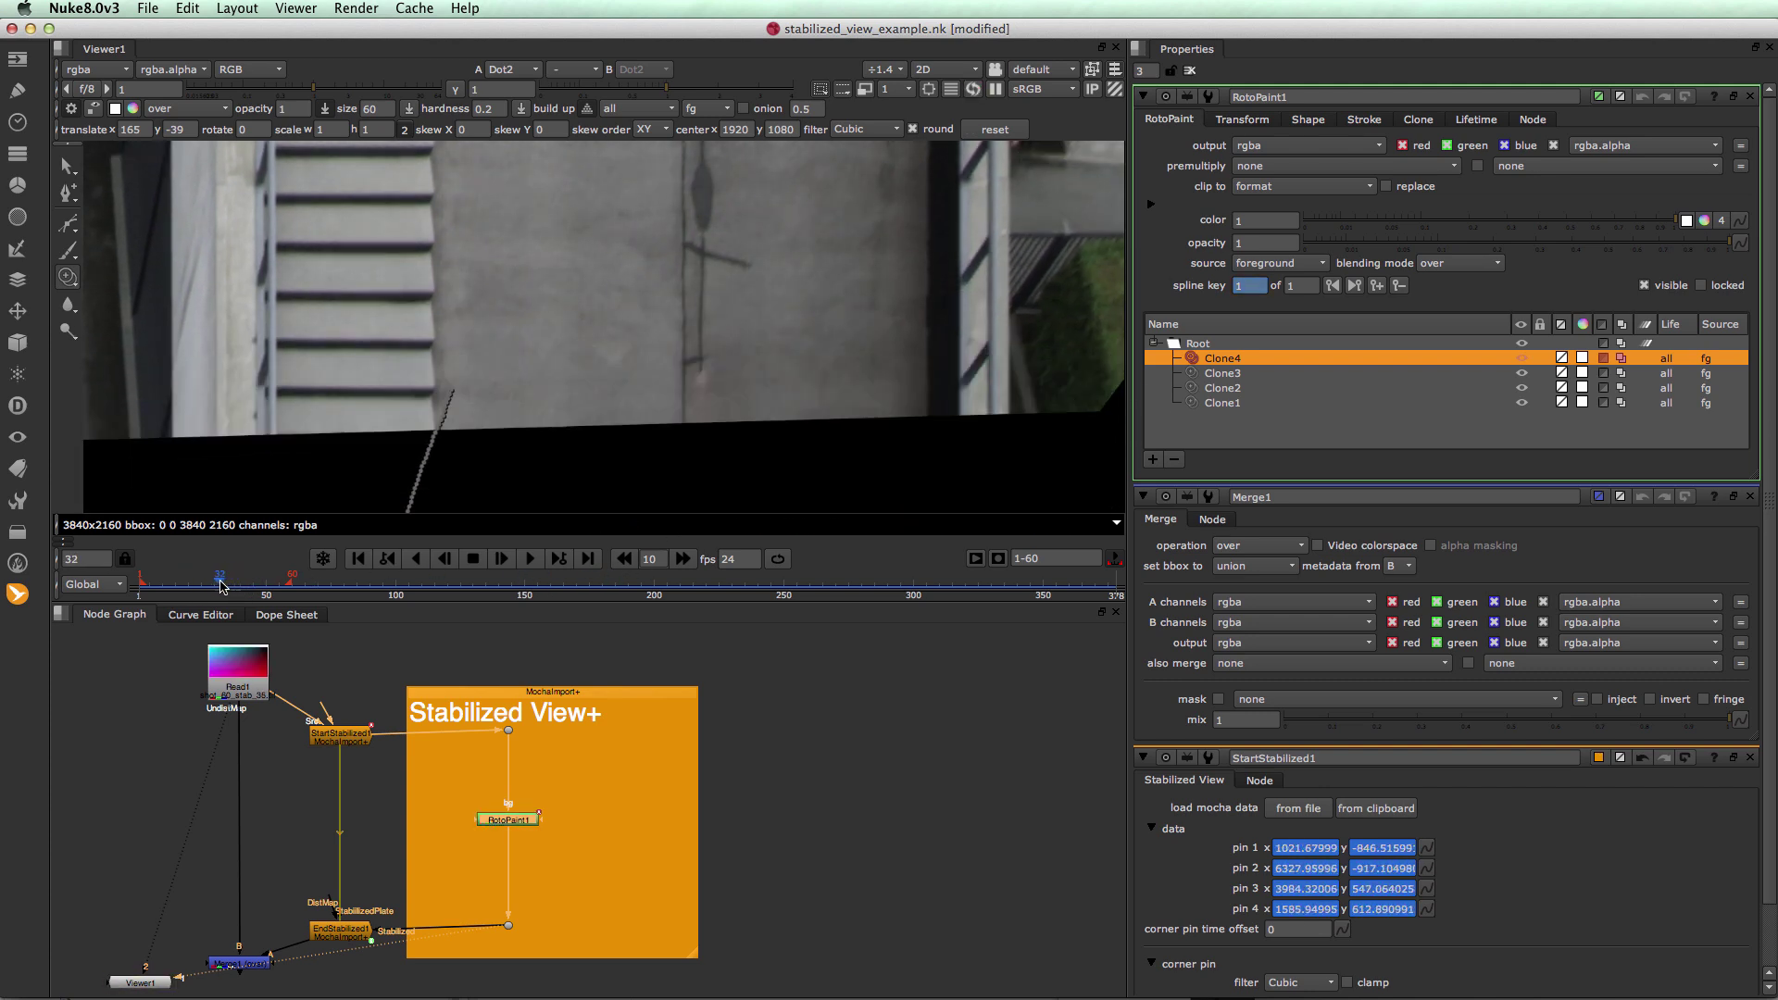
click(219, 586)
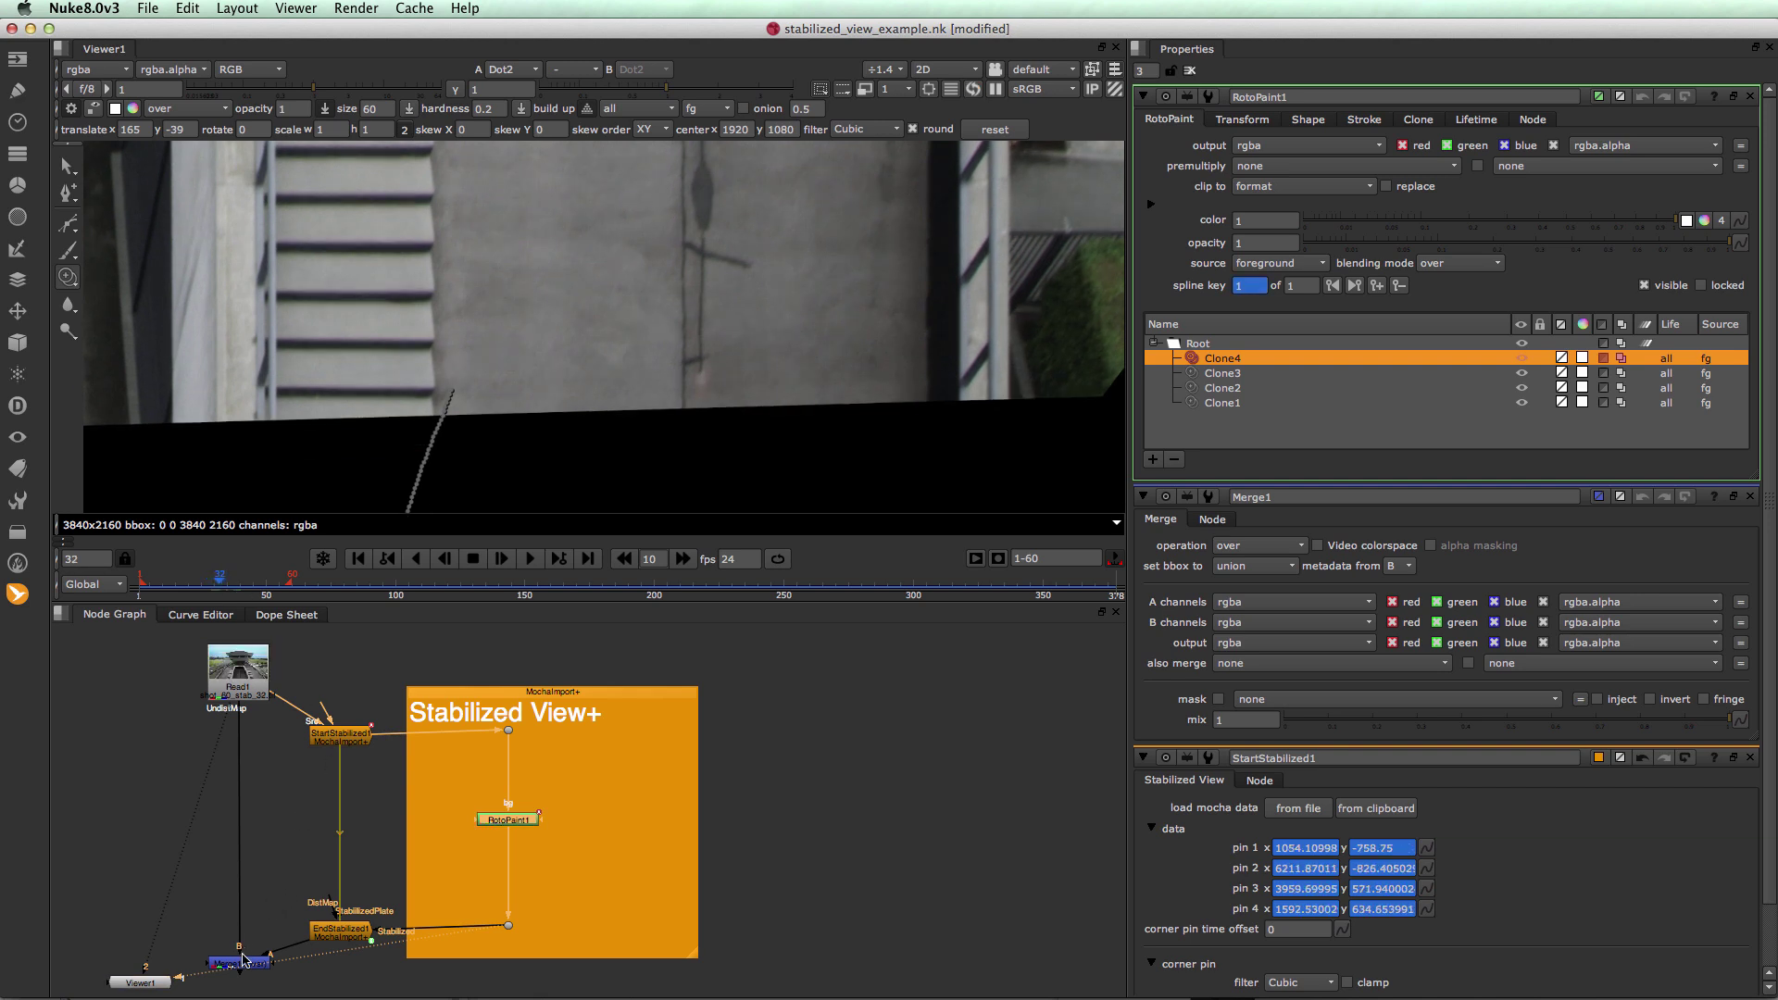
View the Merge1 output, inspect the right ramp closely, and play back the merged shot
click(241, 964)
key(1)
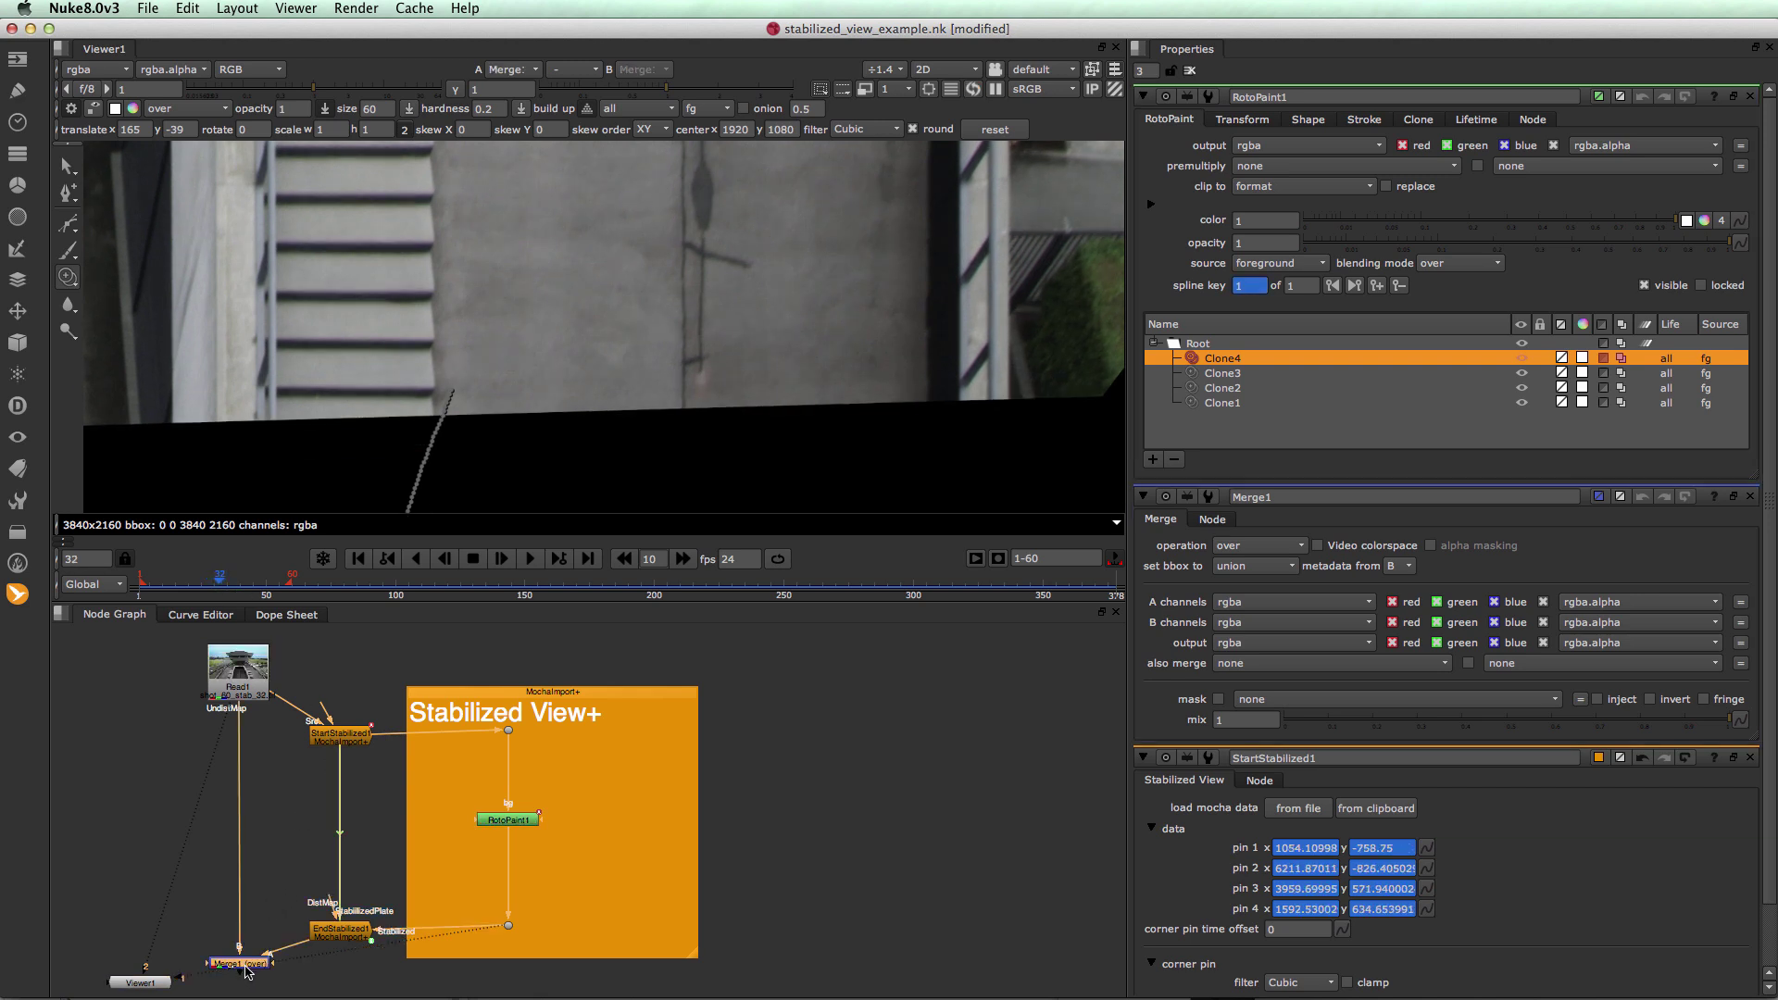
scroll(426, 447, down, 6)
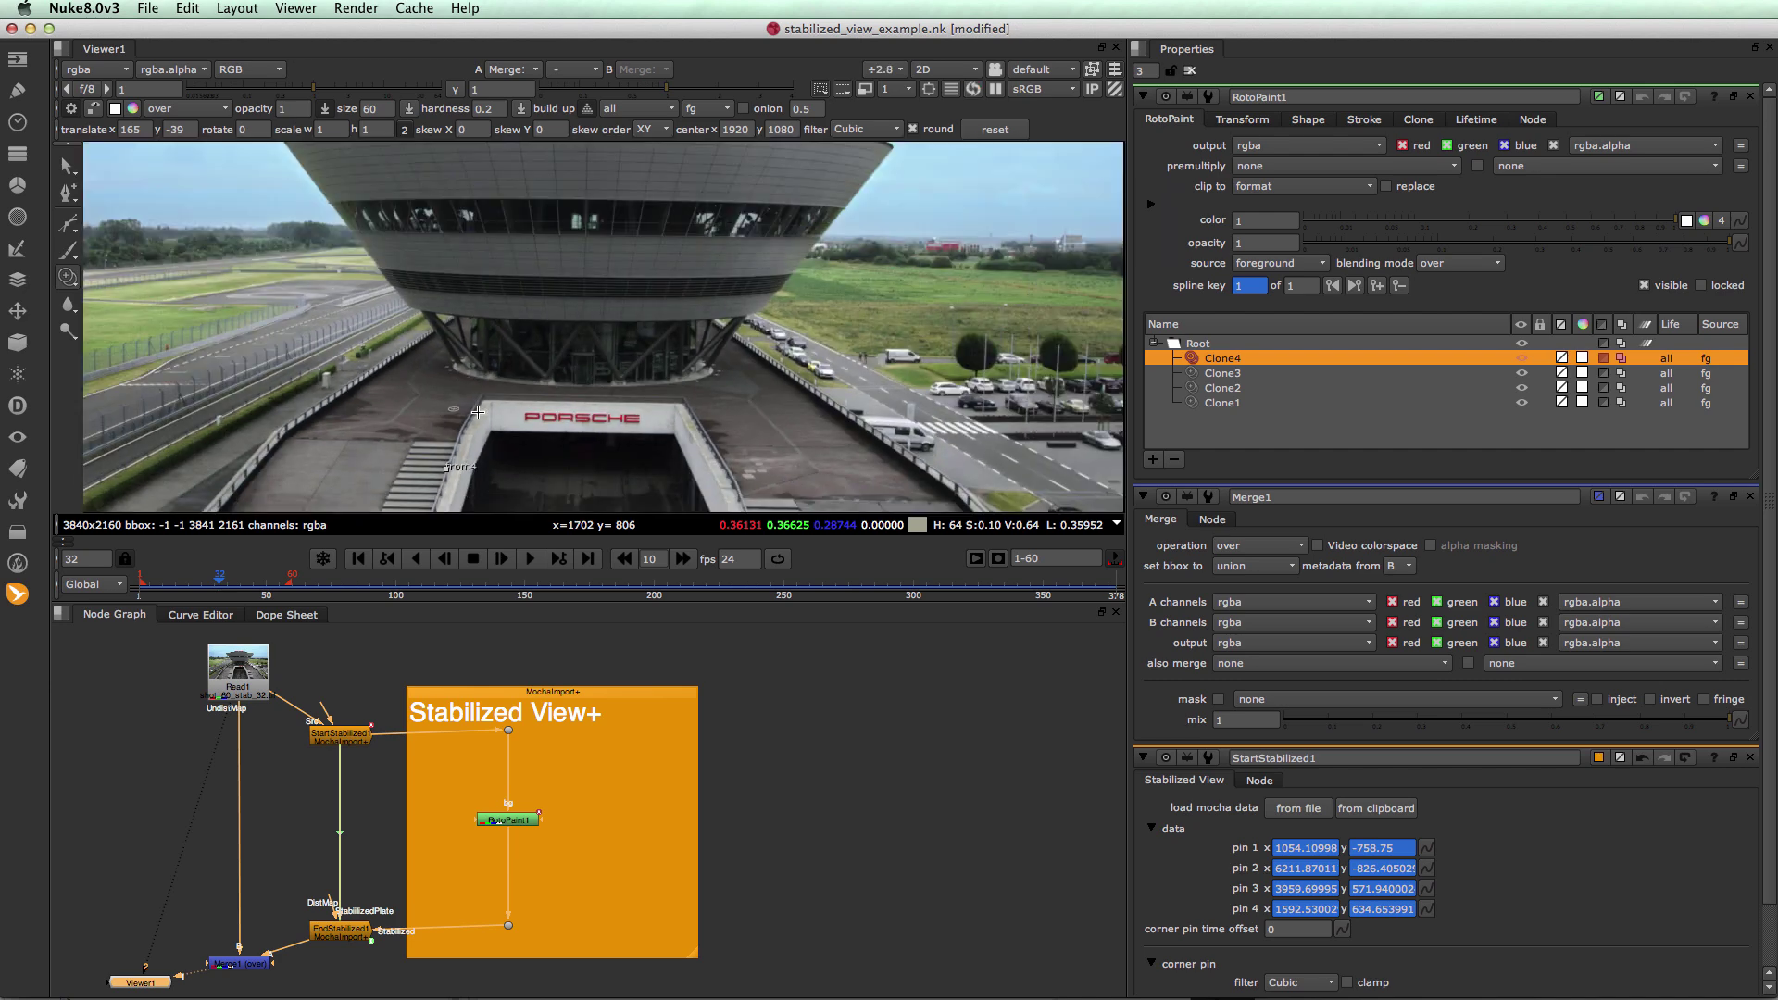
scroll(427, 446, down, 2)
middle_drag(426, 446, 501, 352)
scroll(636, 376, up, 5)
scroll(636, 376, up, 3)
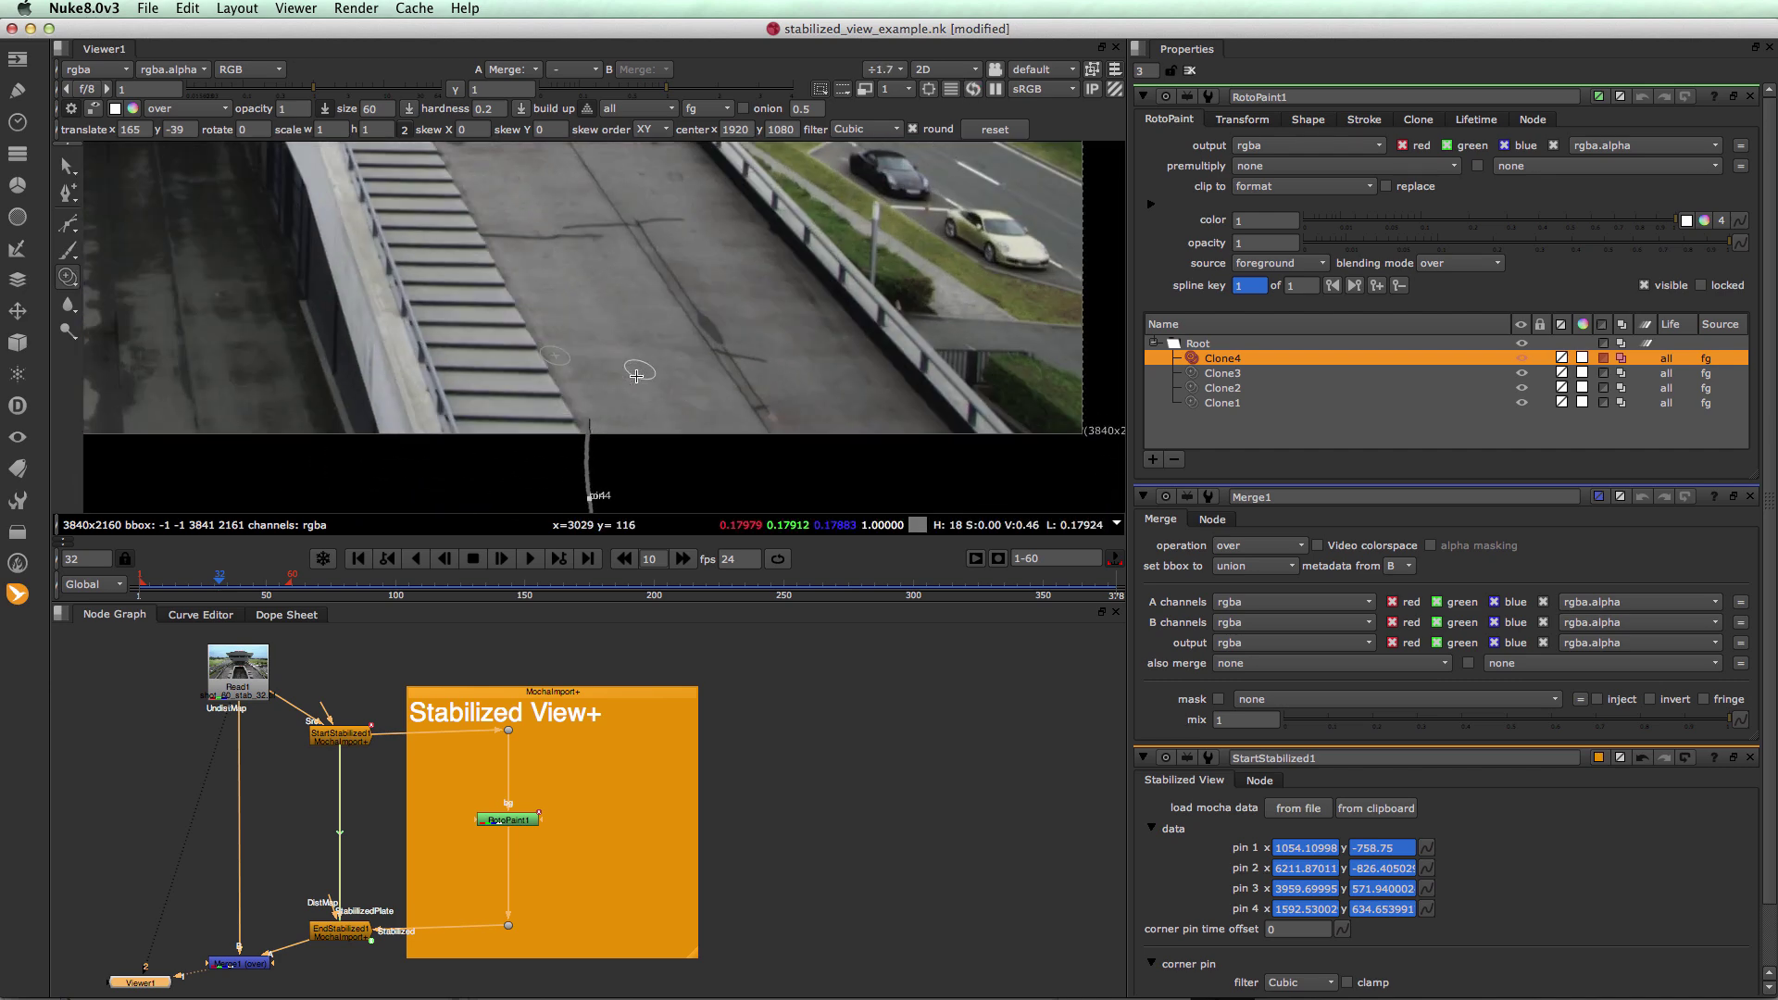
scroll(596, 346, down, 1)
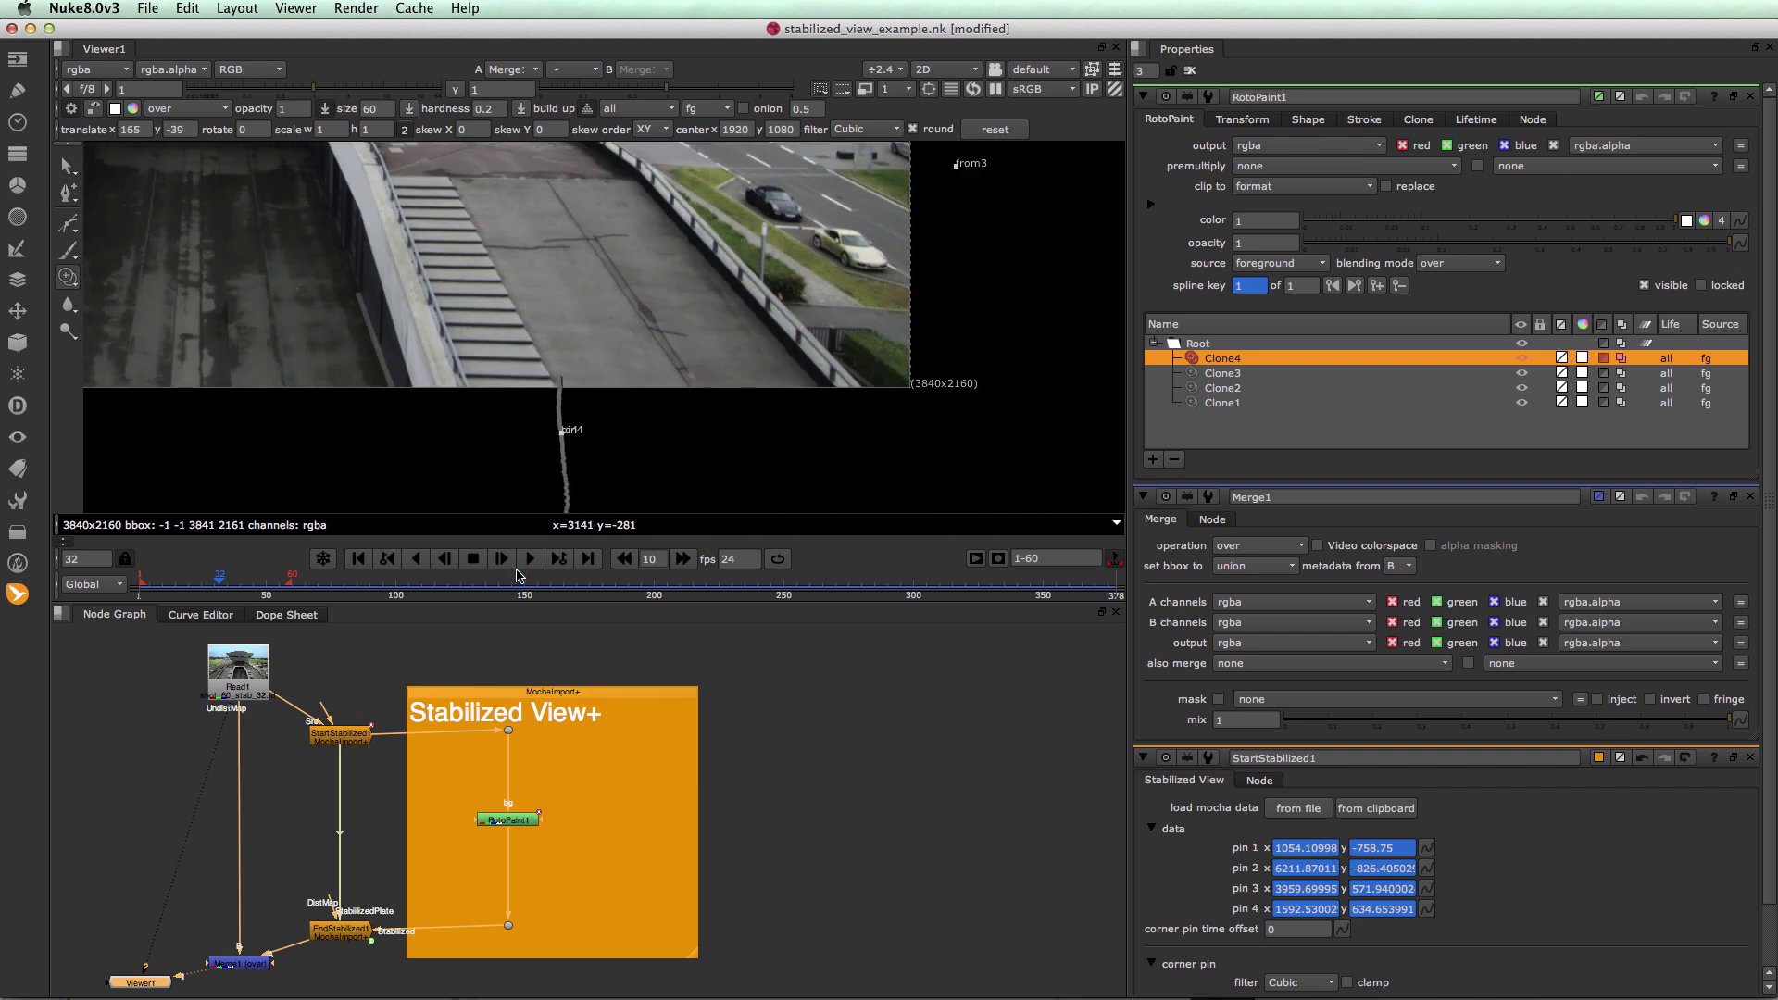
click(530, 559)
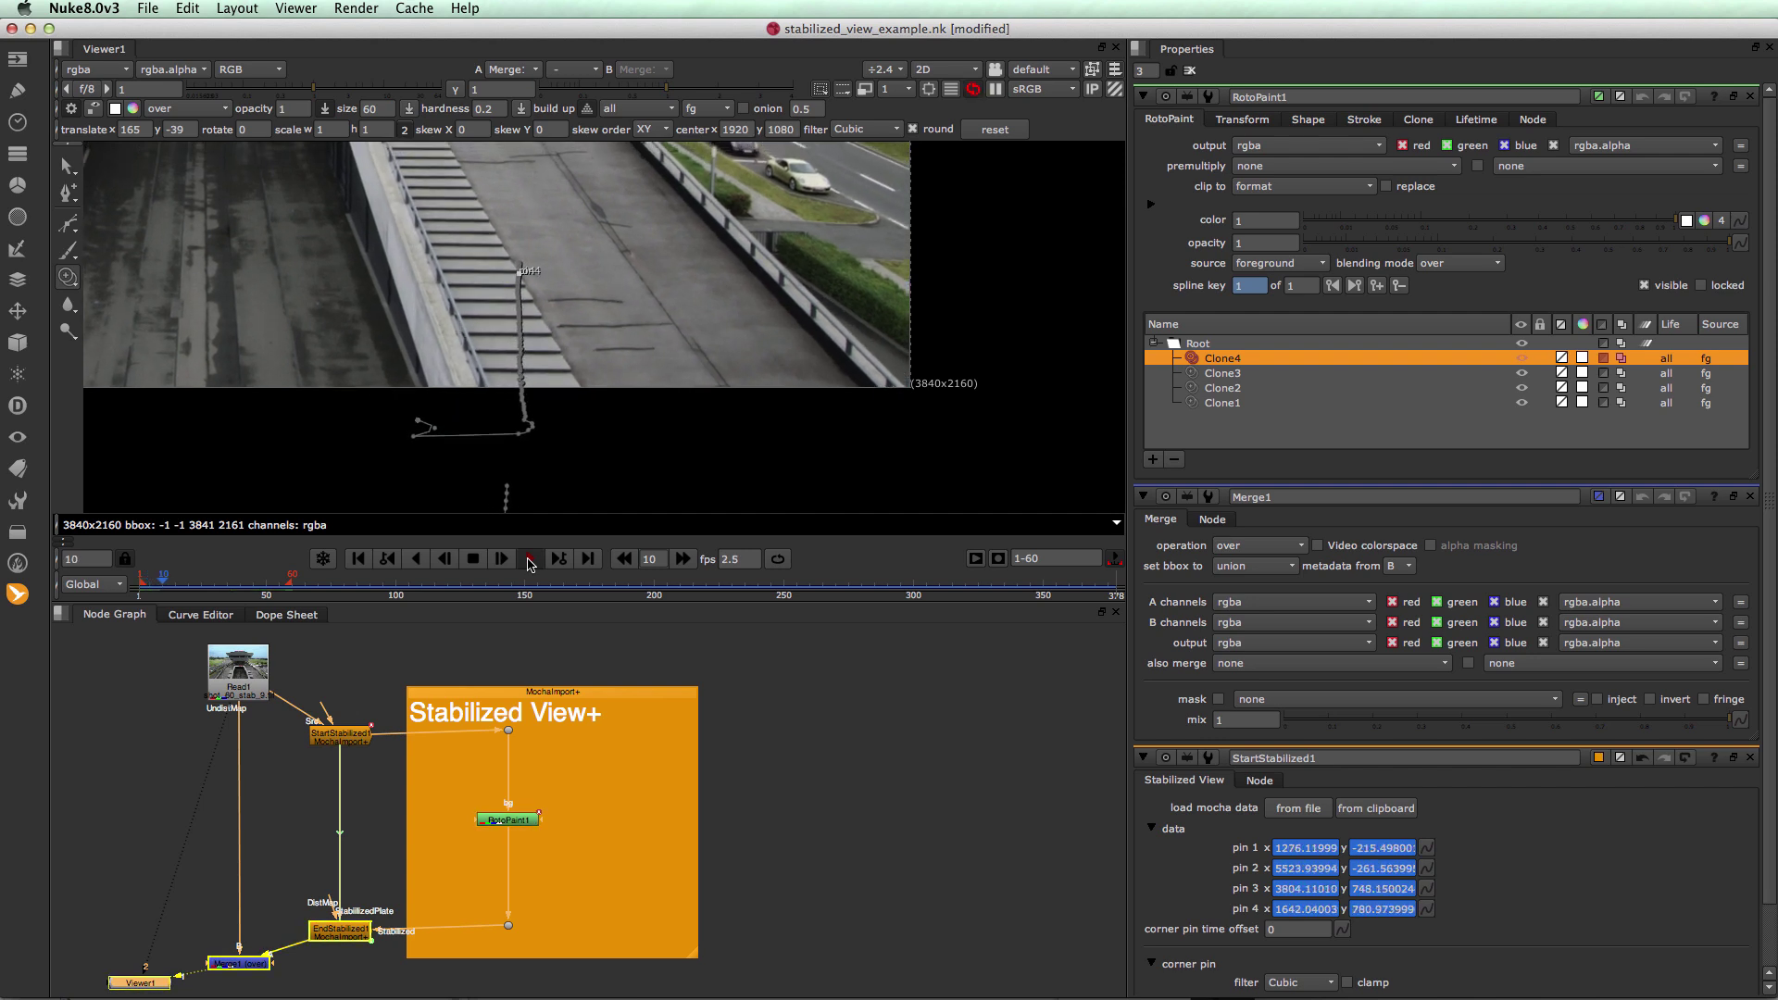
click(477, 560)
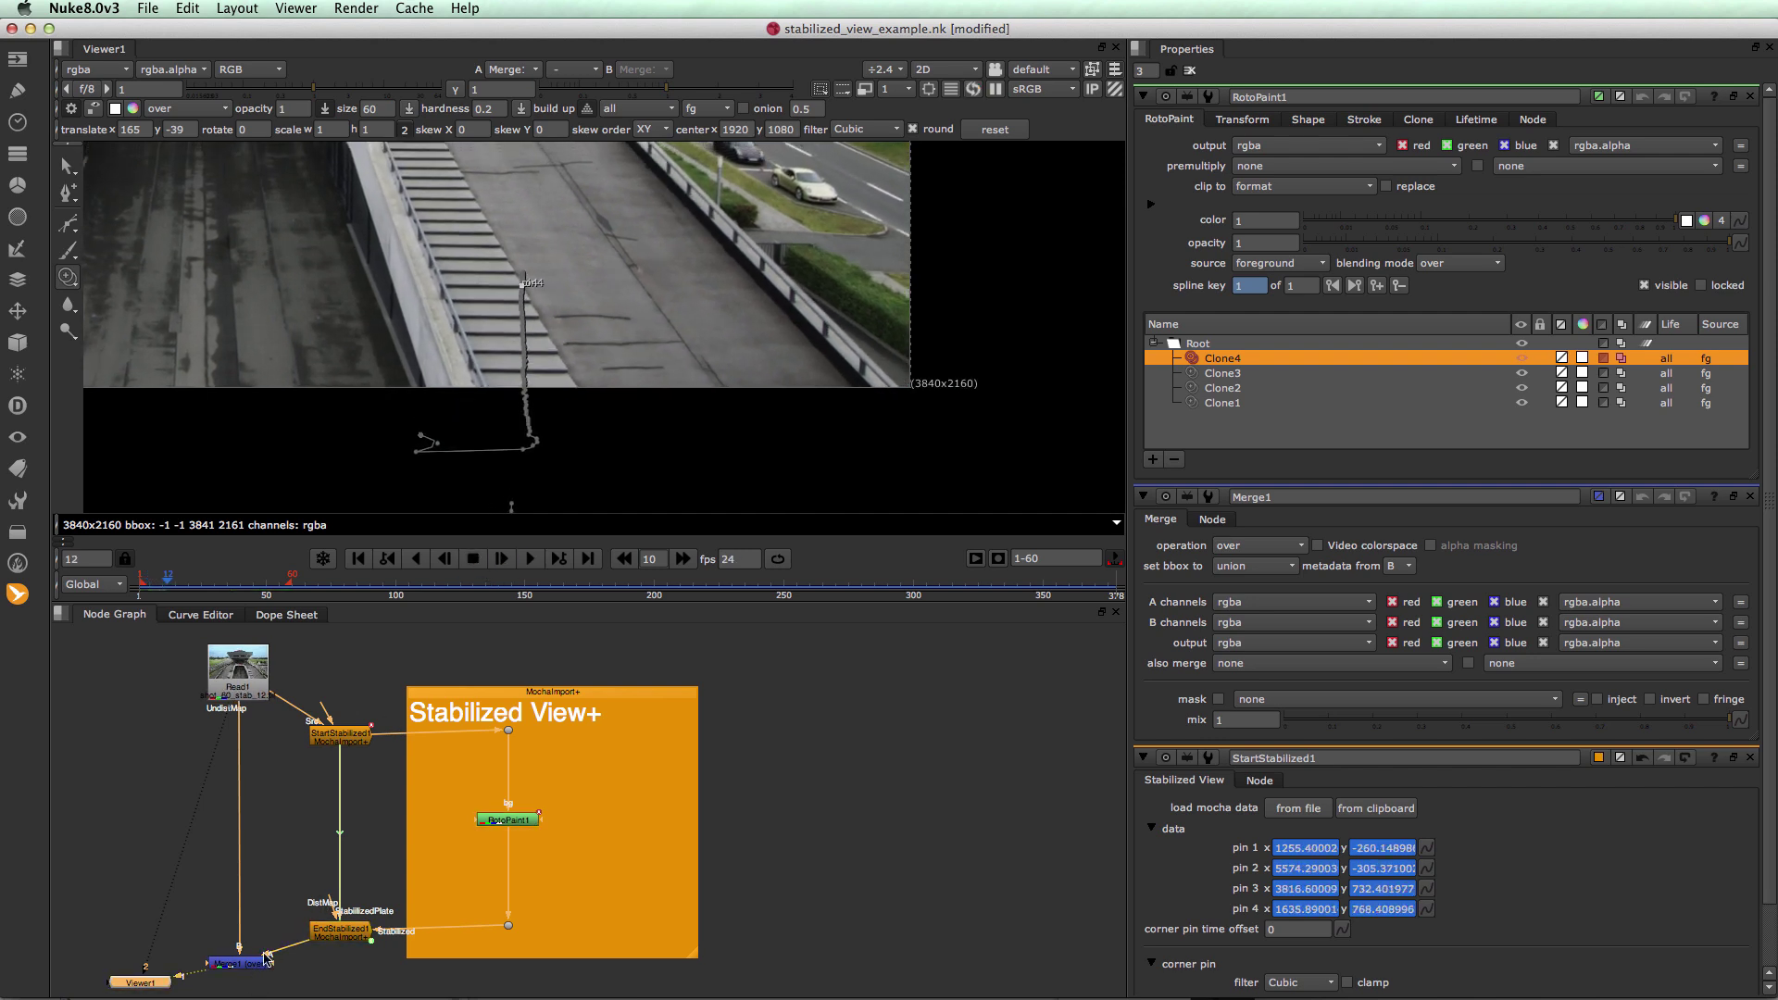
Assign Read1 to the second viewer input and switch repeatedly between it and Merge1 to compare the ramp before and after painting
click(228, 685)
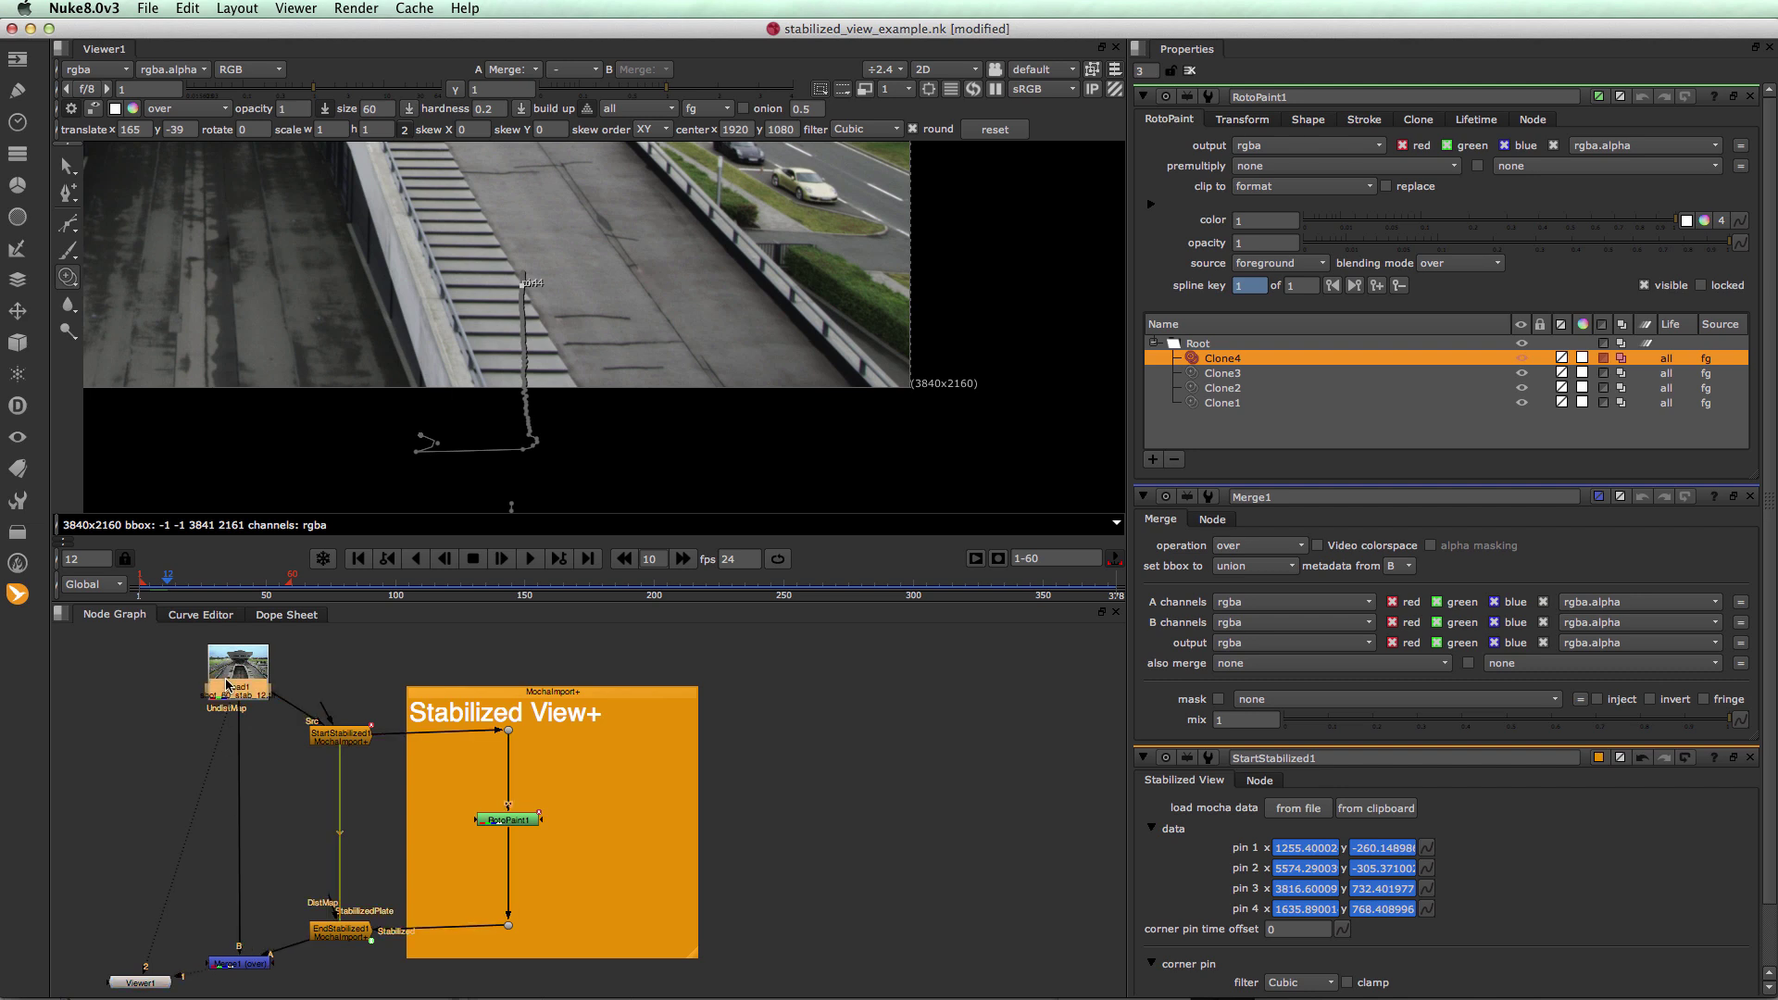
key(1)
key(1)
key(2)
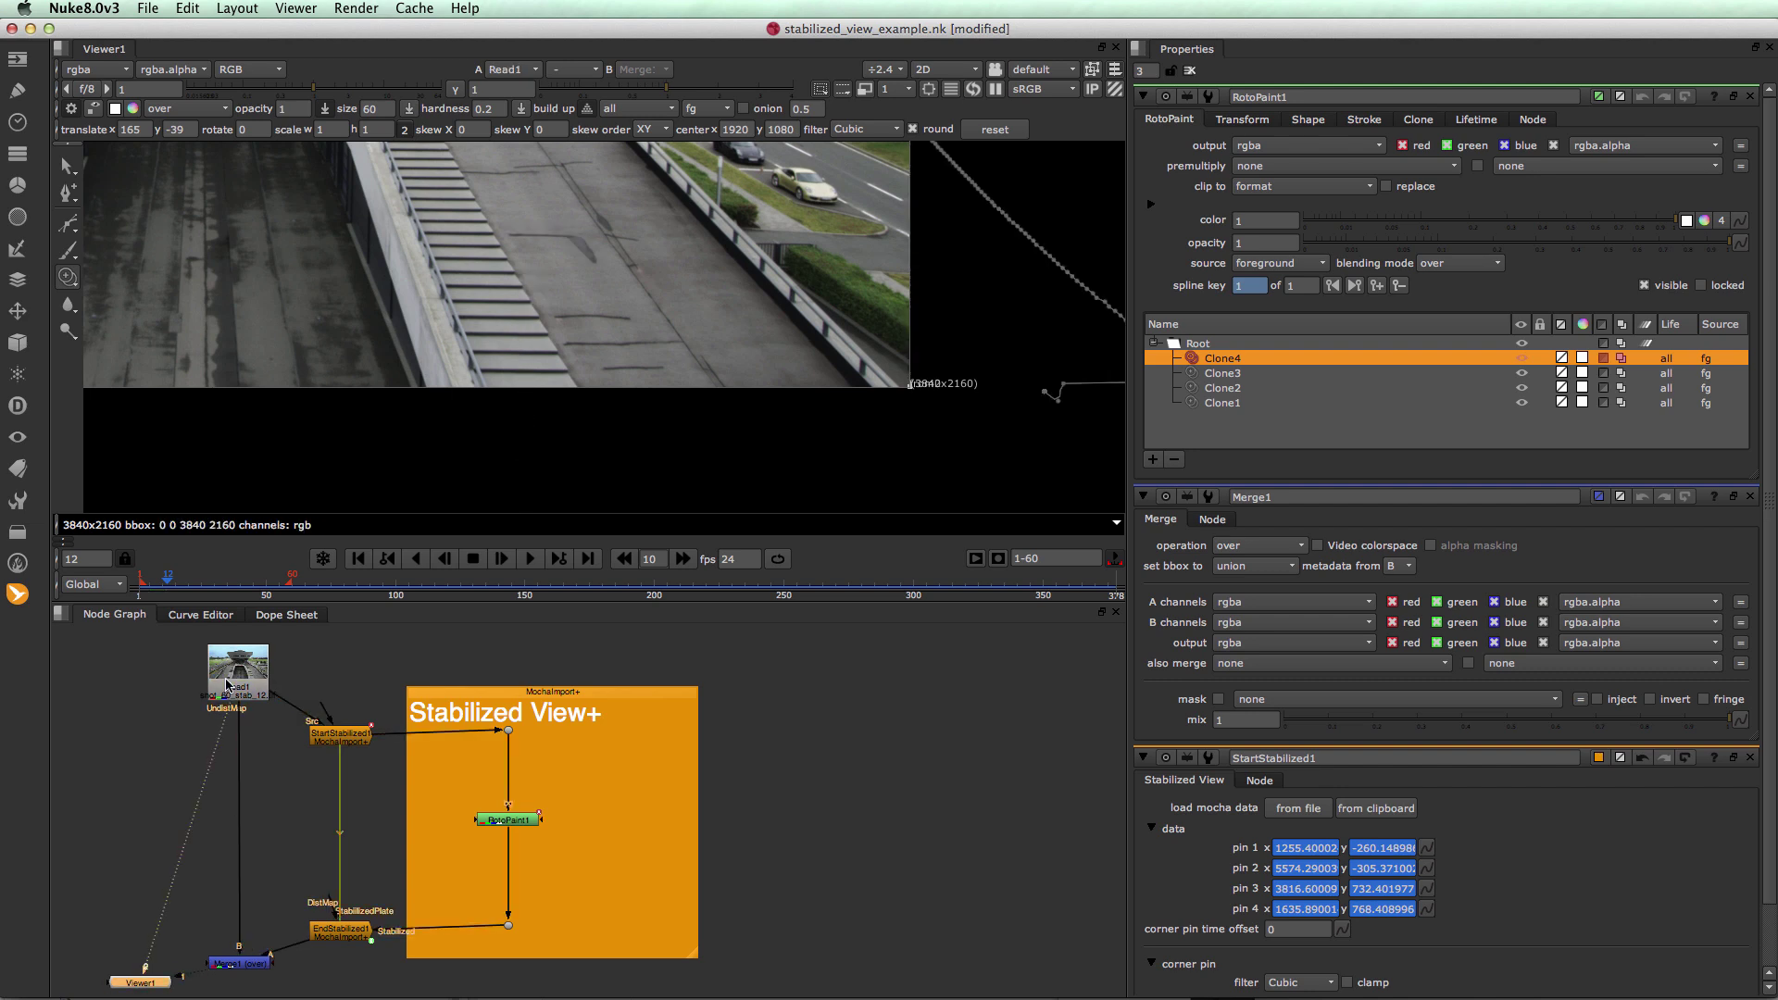
key(1)
key(2)
key(1)
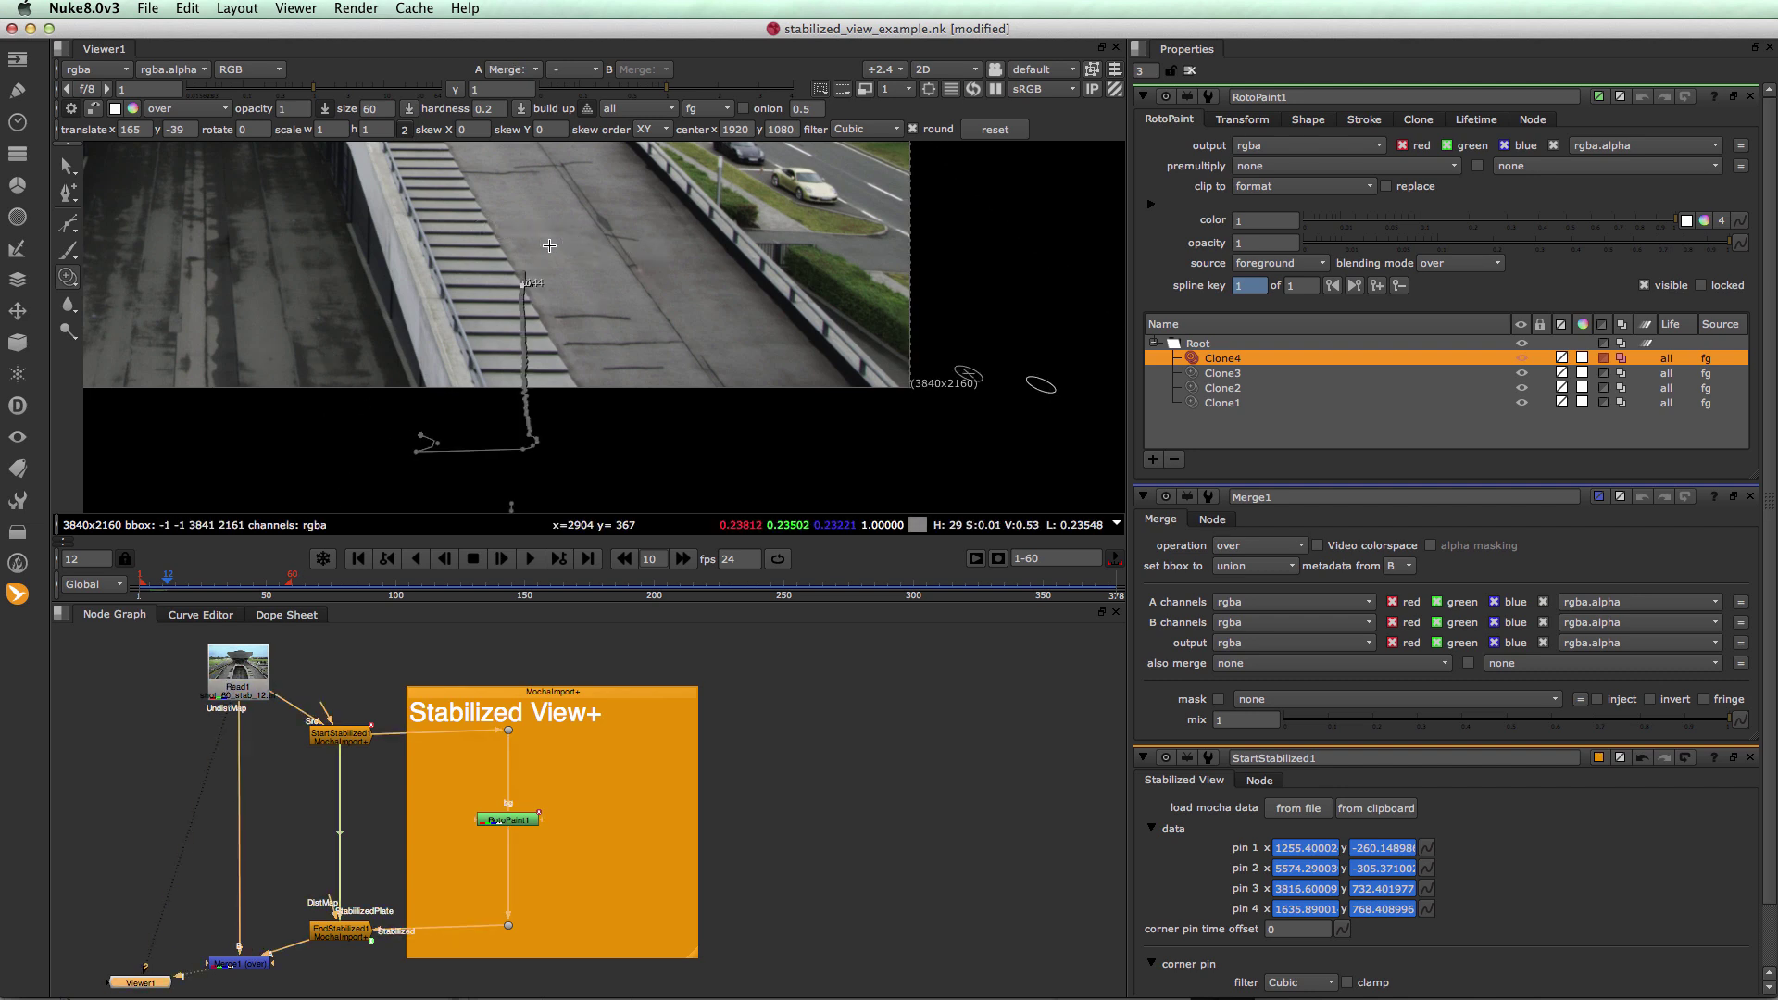
key(2)
key(1)
key(2)
key(1)
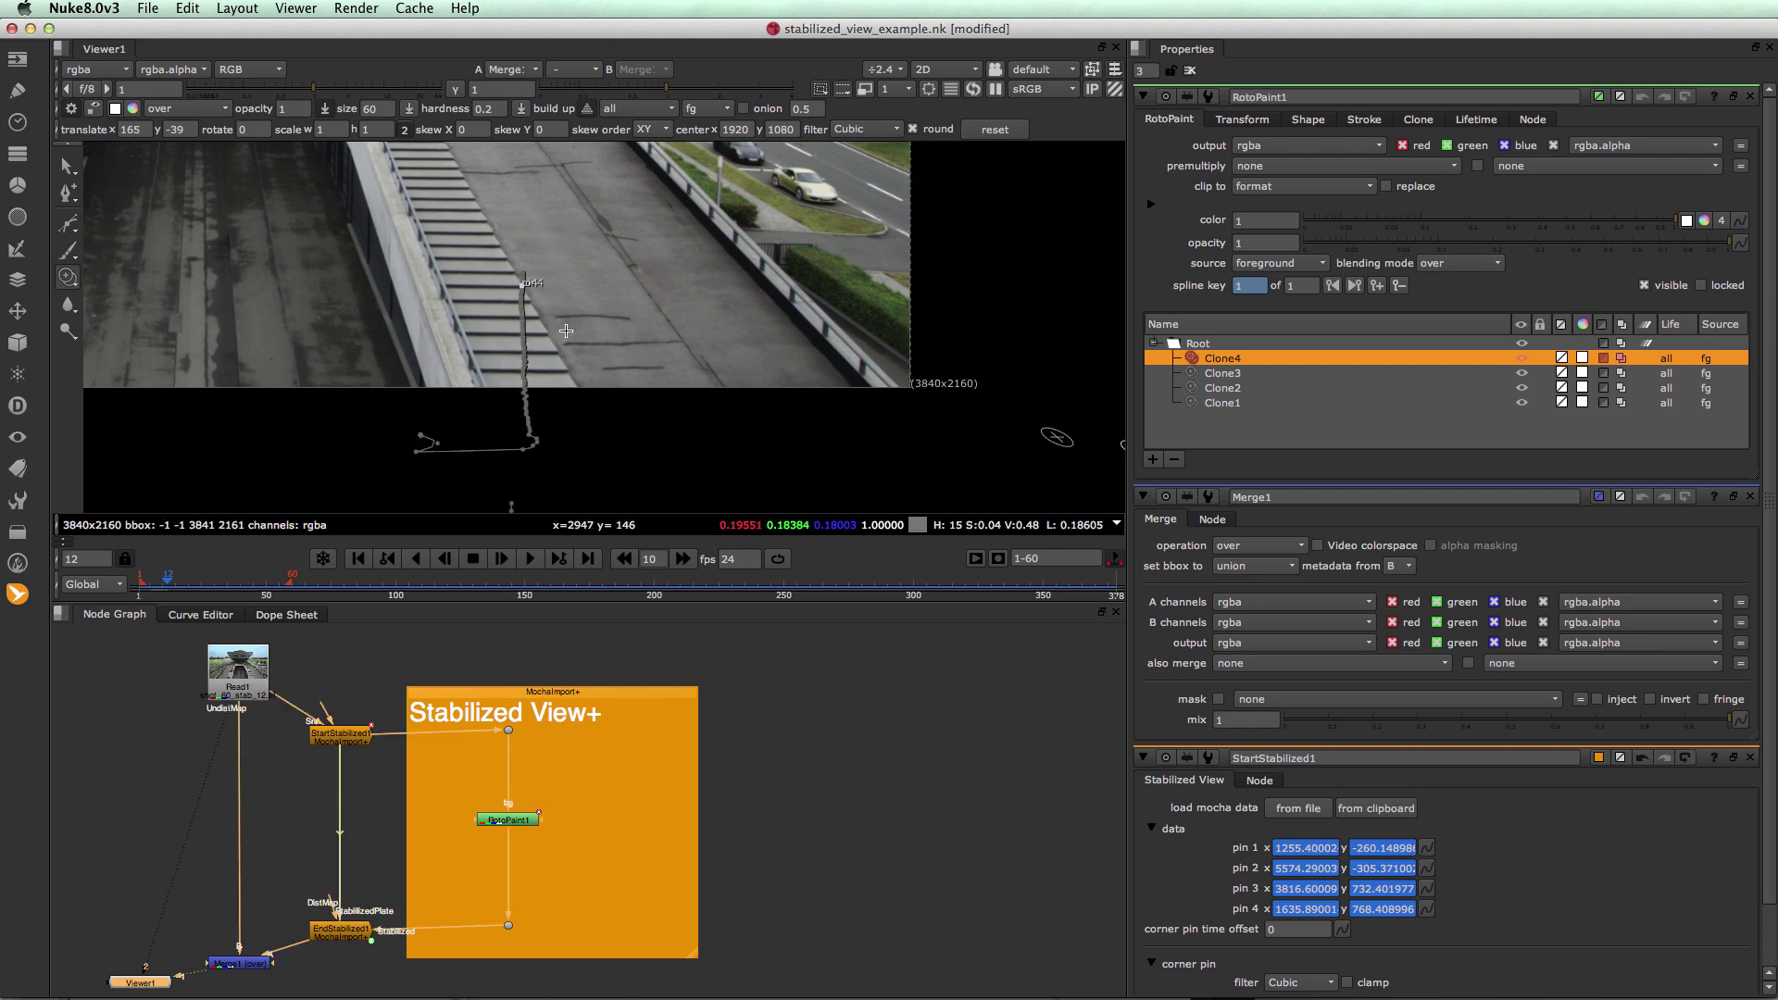
key(2)
key(1)
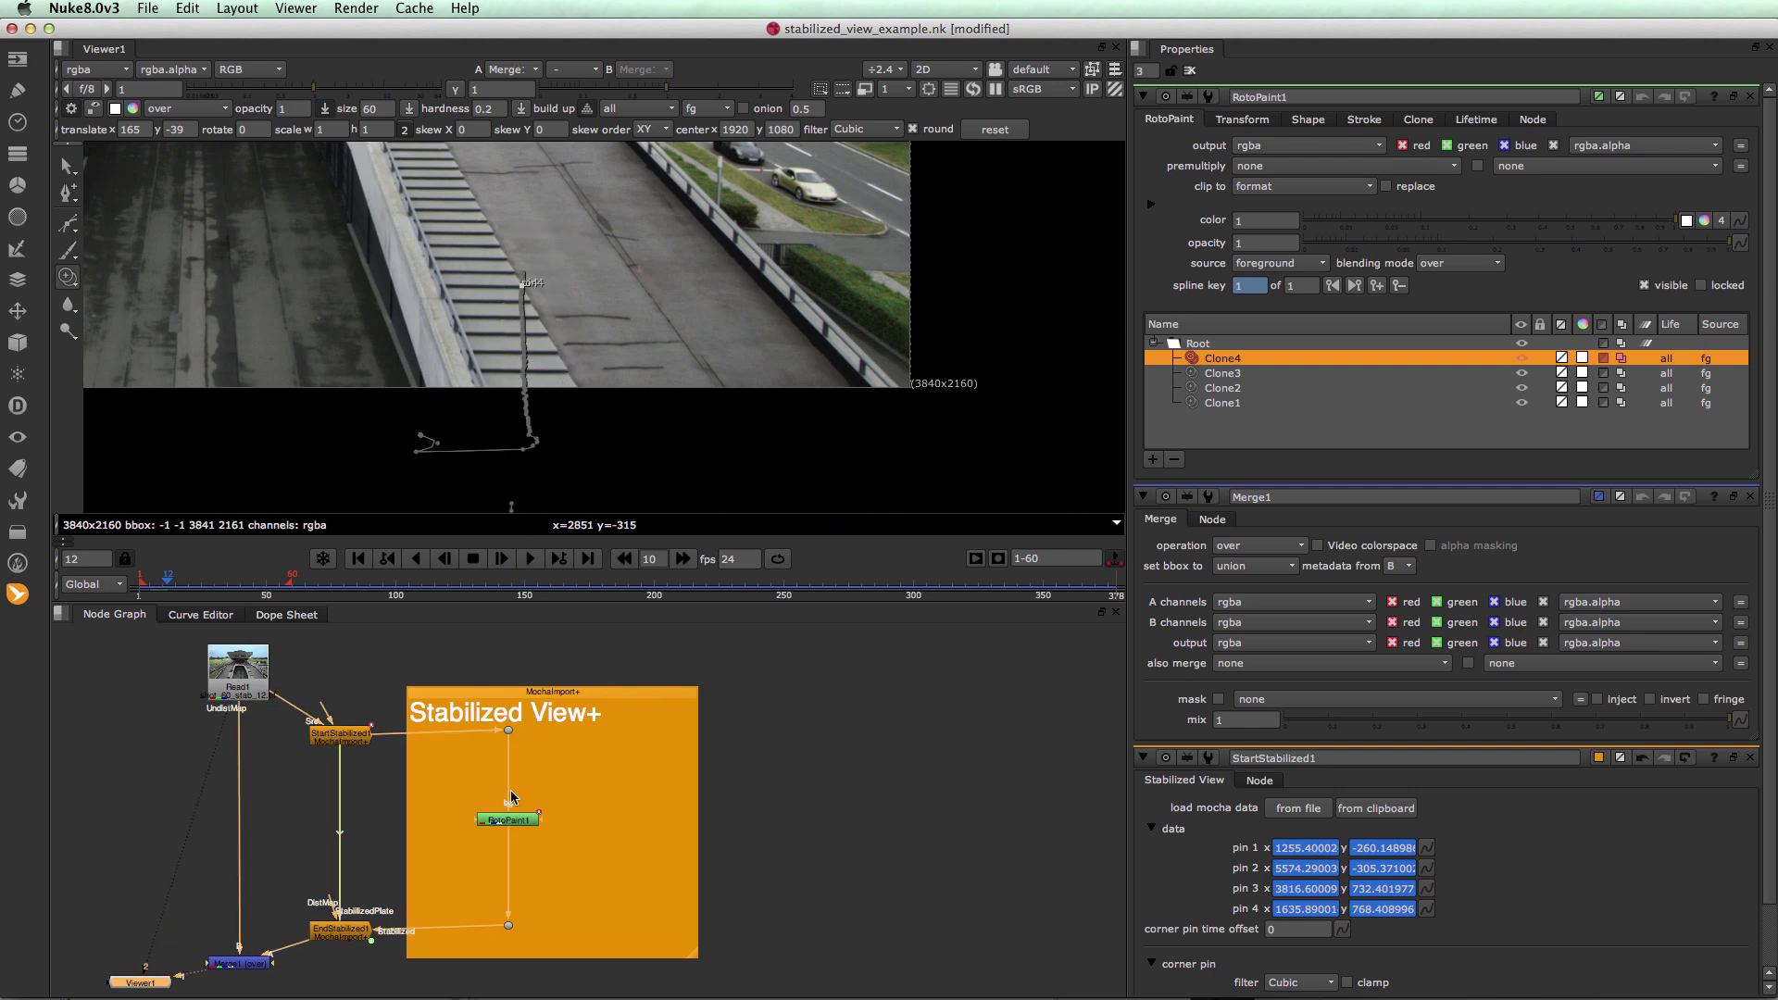
View the stabilized image at the lower dot of the Stabilized View+ branch and frame the flattened ramp
click(558, 897)
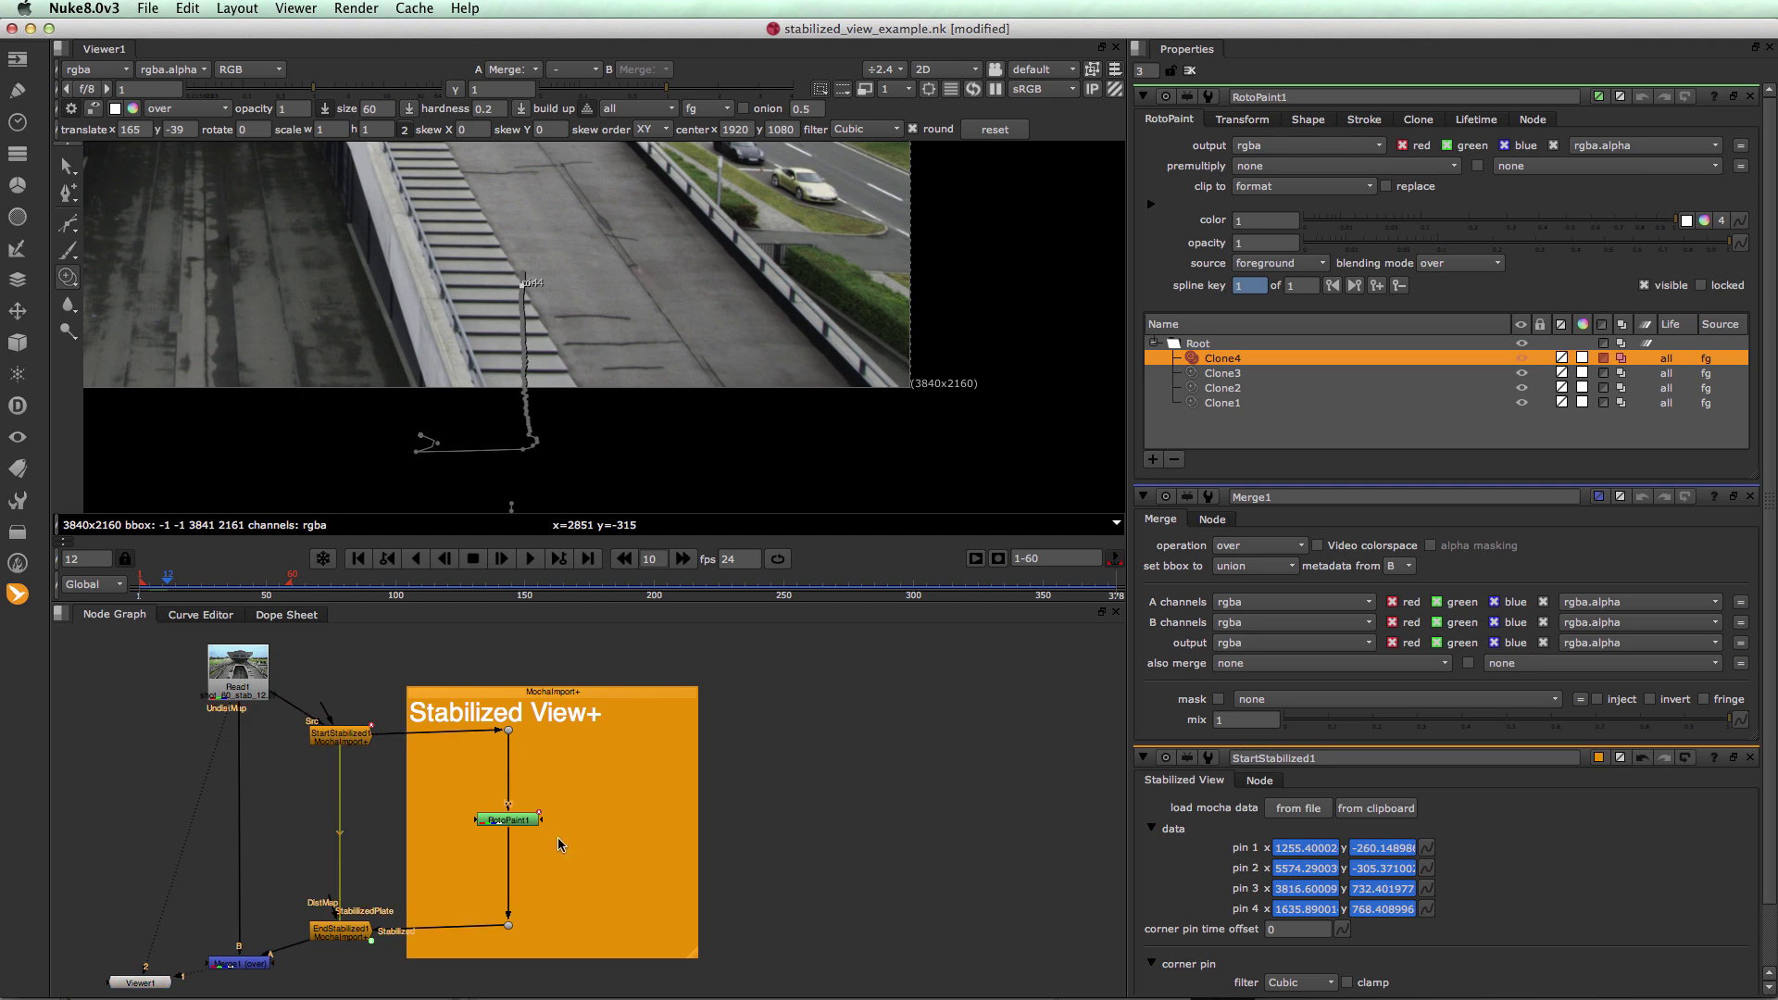
click(509, 925)
key(1)
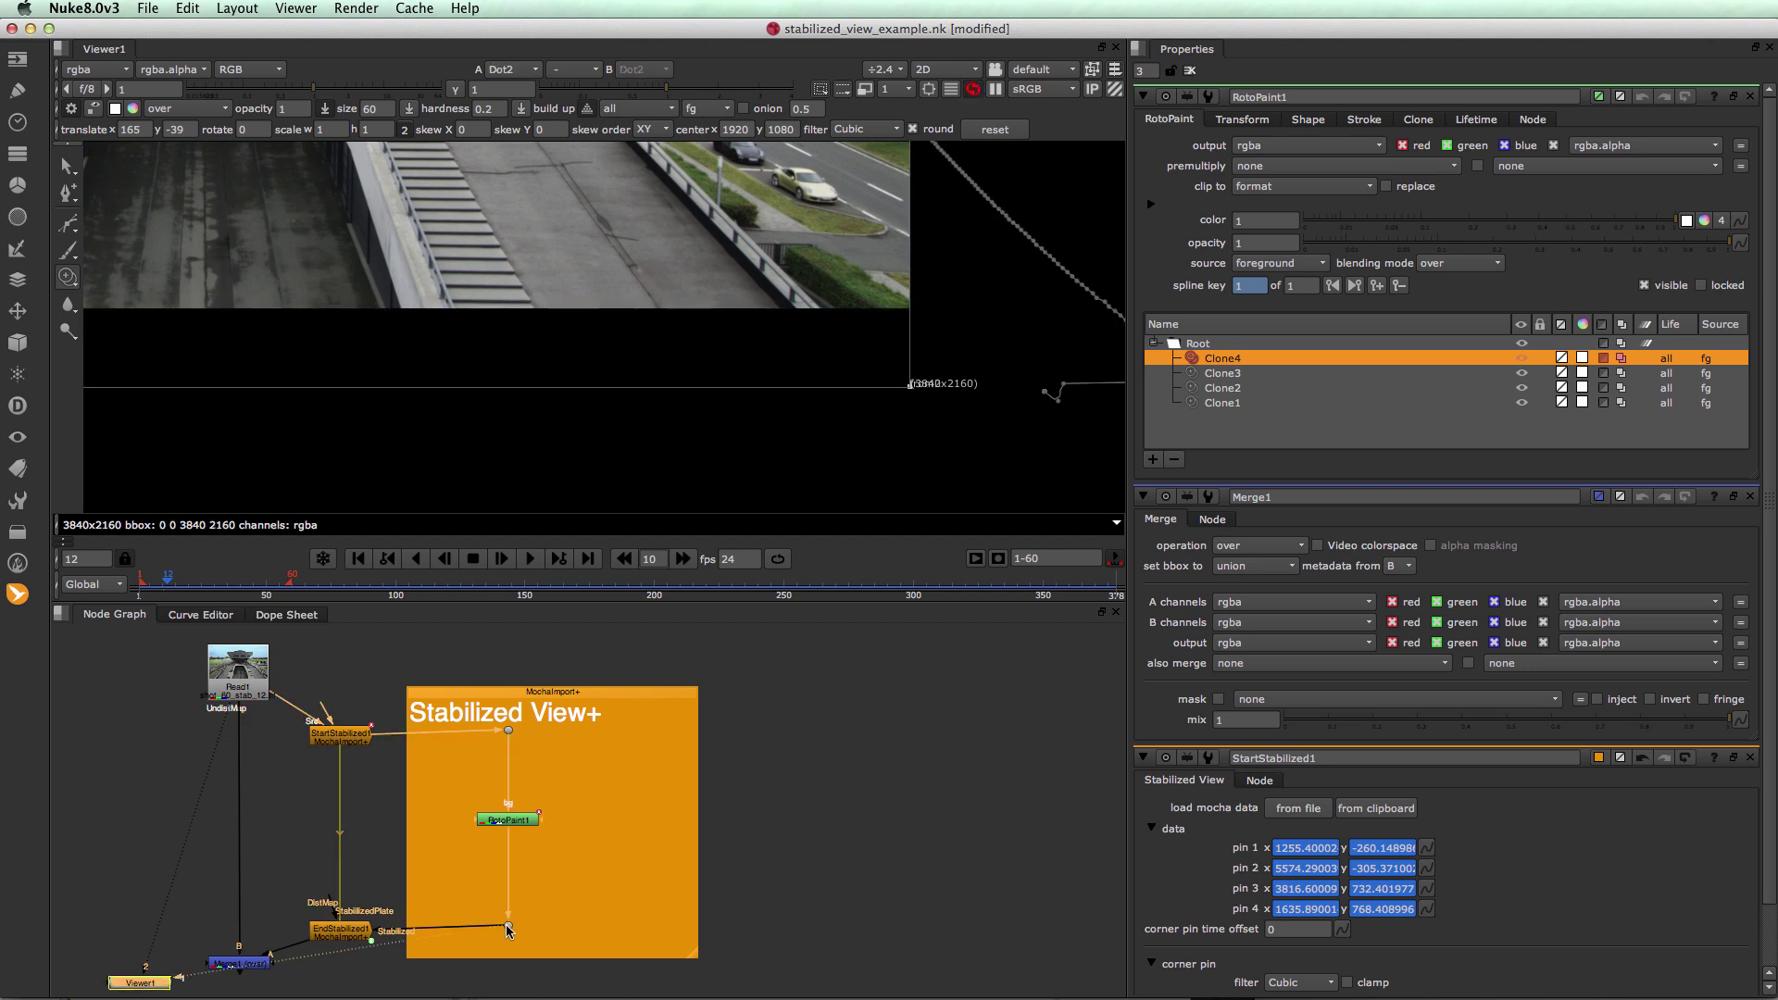
scroll(417, 239, up, 3)
scroll(417, 239, down, 10)
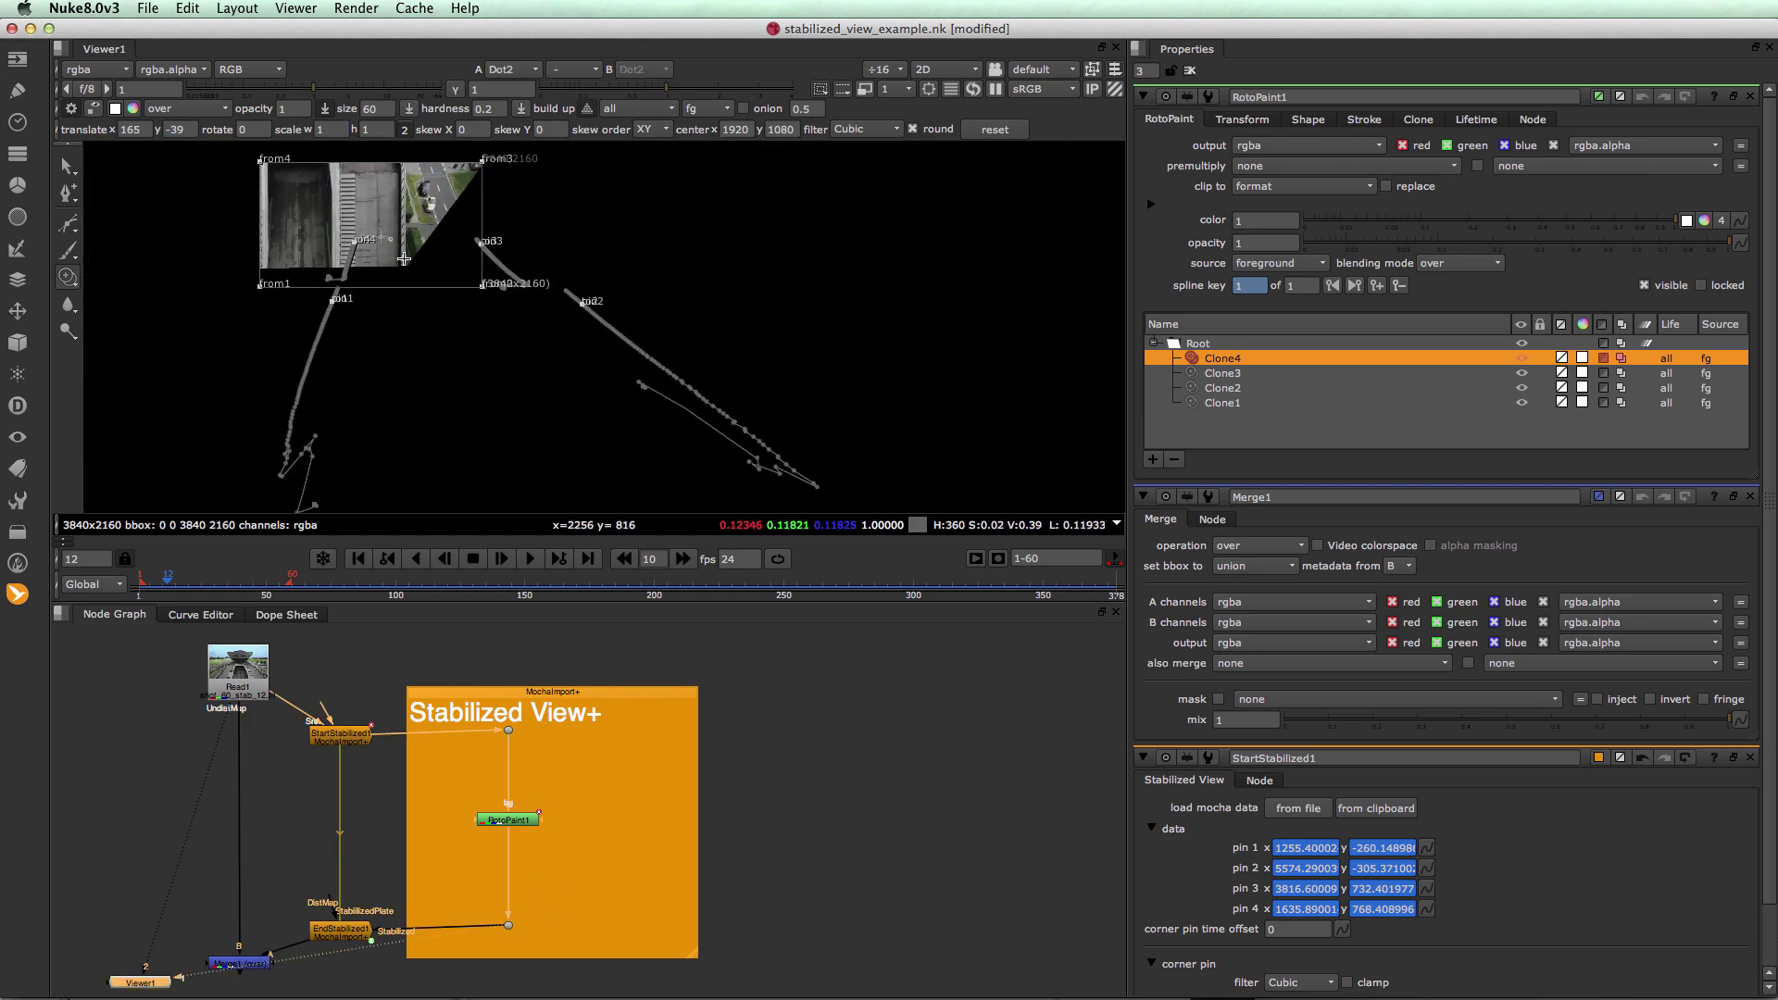
middle_drag(382, 213, 575, 451)
scroll(575, 453, up, 7)
scroll(575, 453, down, 5)
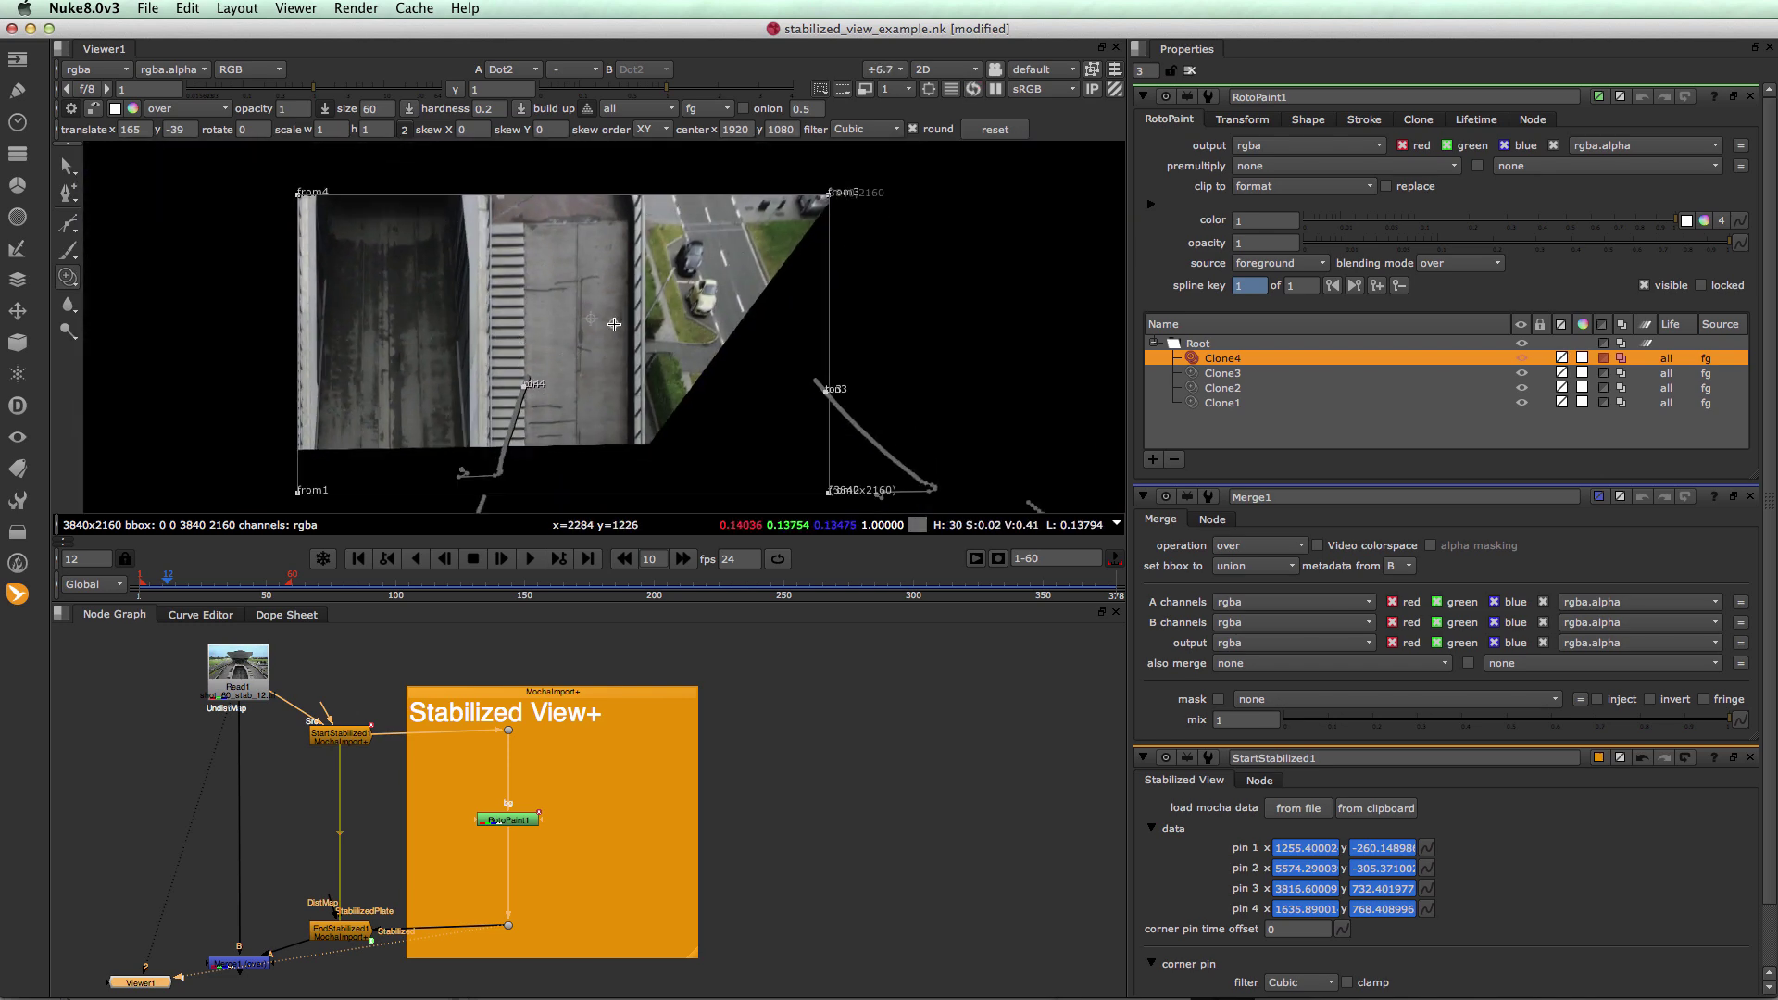
scroll(582, 311, up, 1)
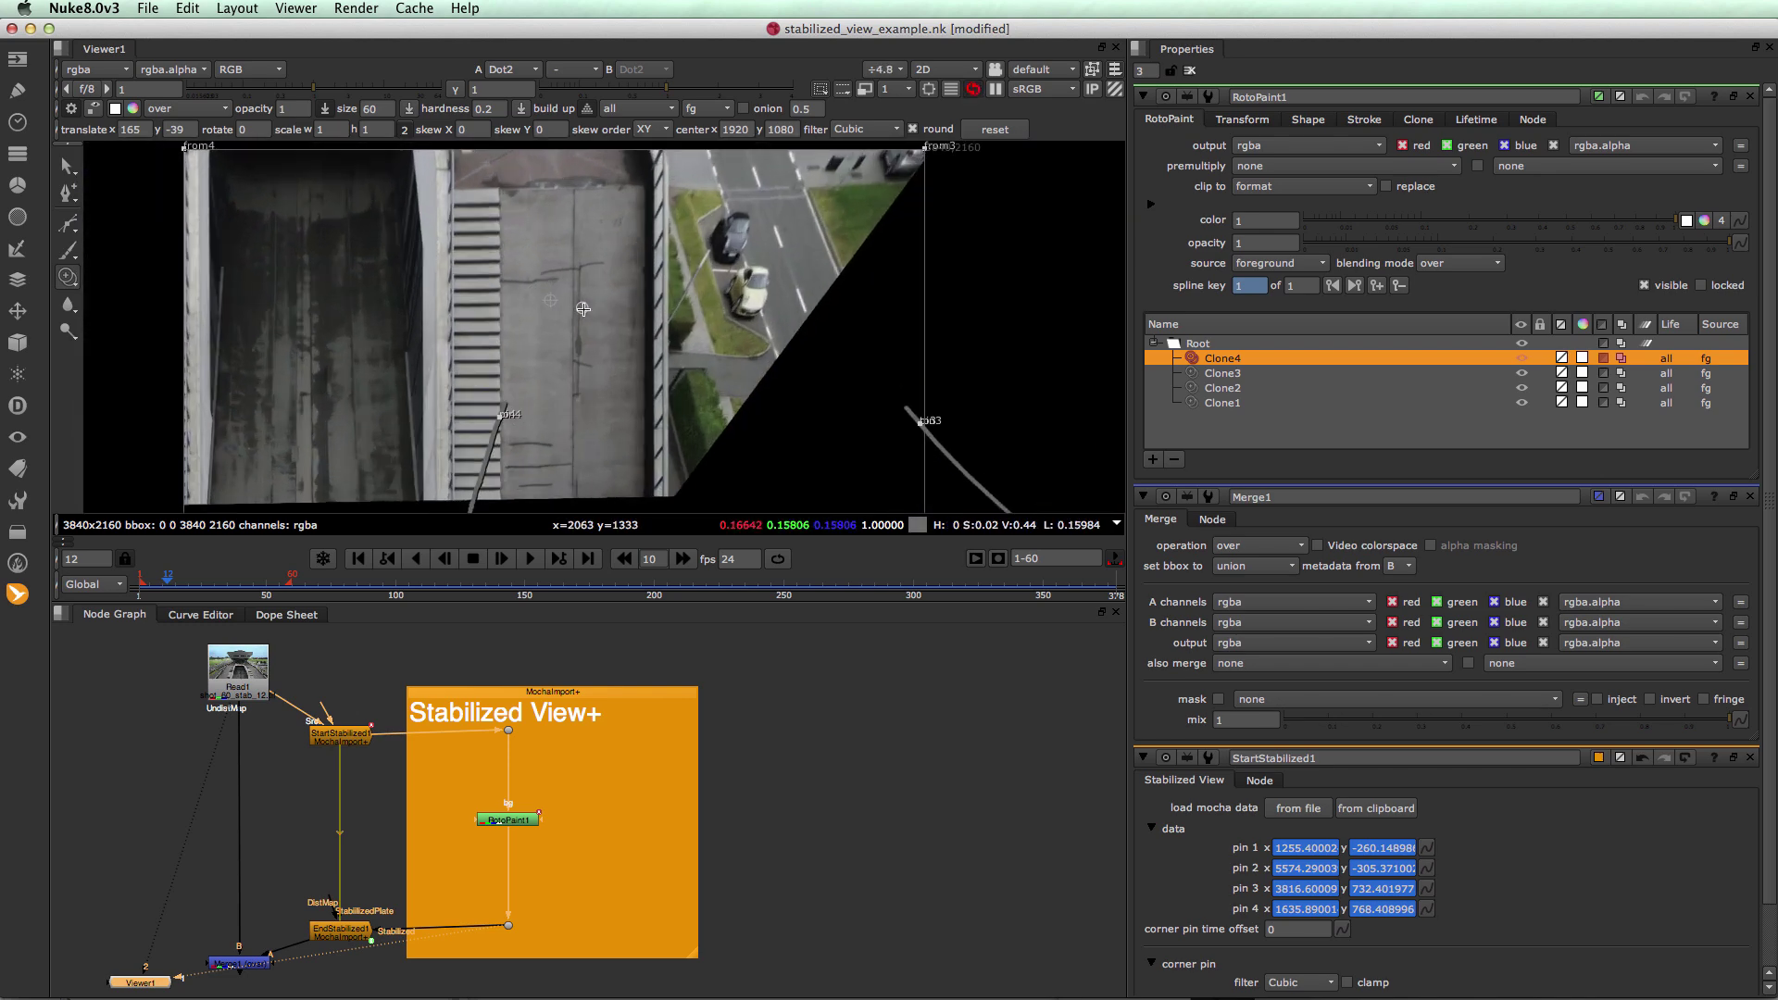
scroll(584, 309, up, 1)
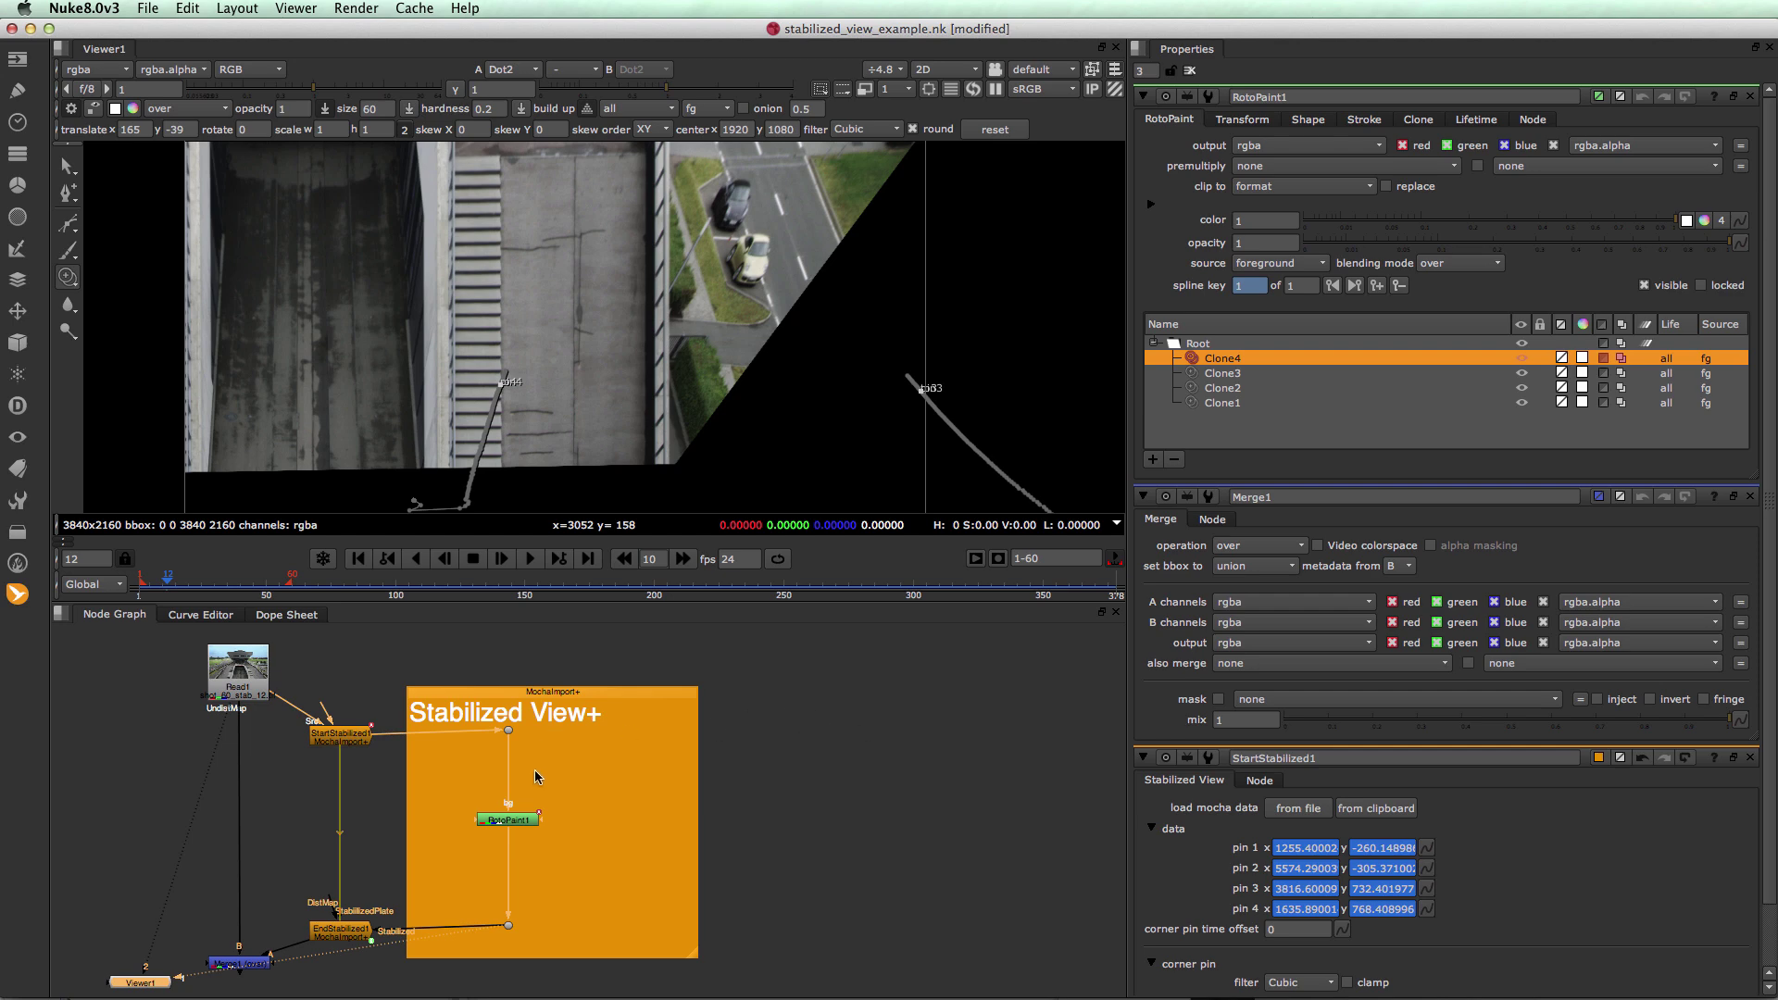
Add a Text node after the lower dot of the Stabilized View+ branch with the message "Stabilized View"
key(Tab)
text(tex)
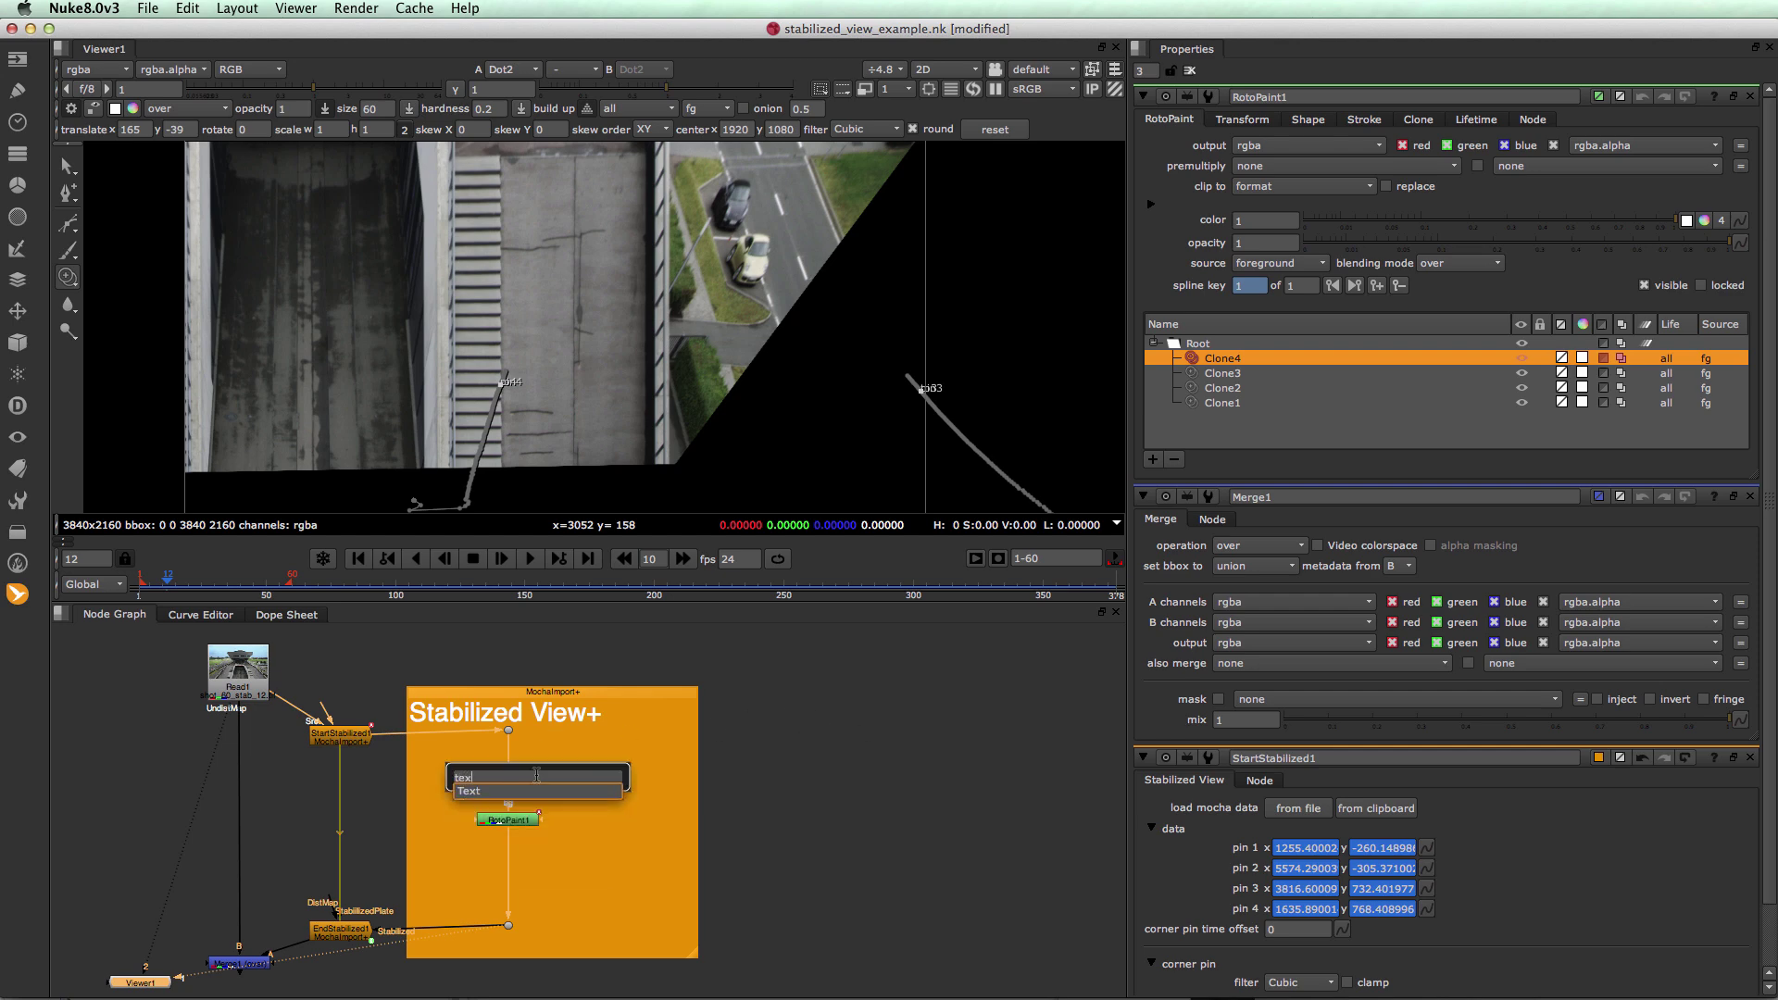
key(Return)
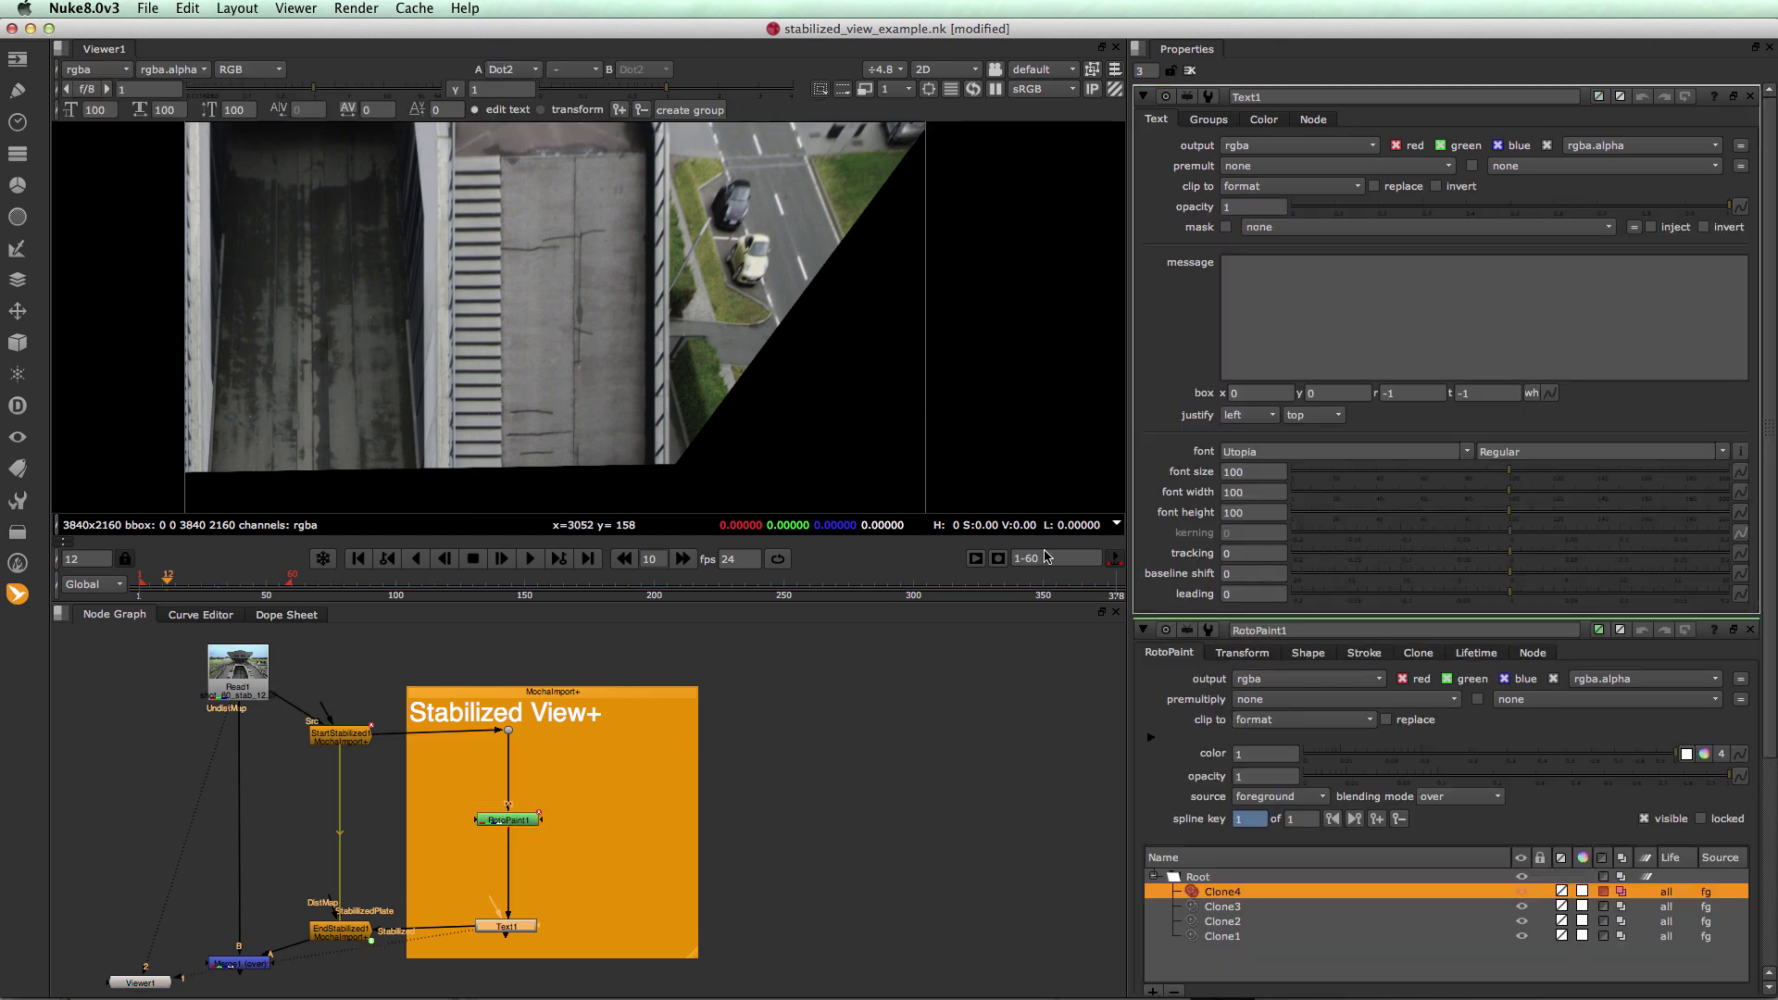
click(1279, 337)
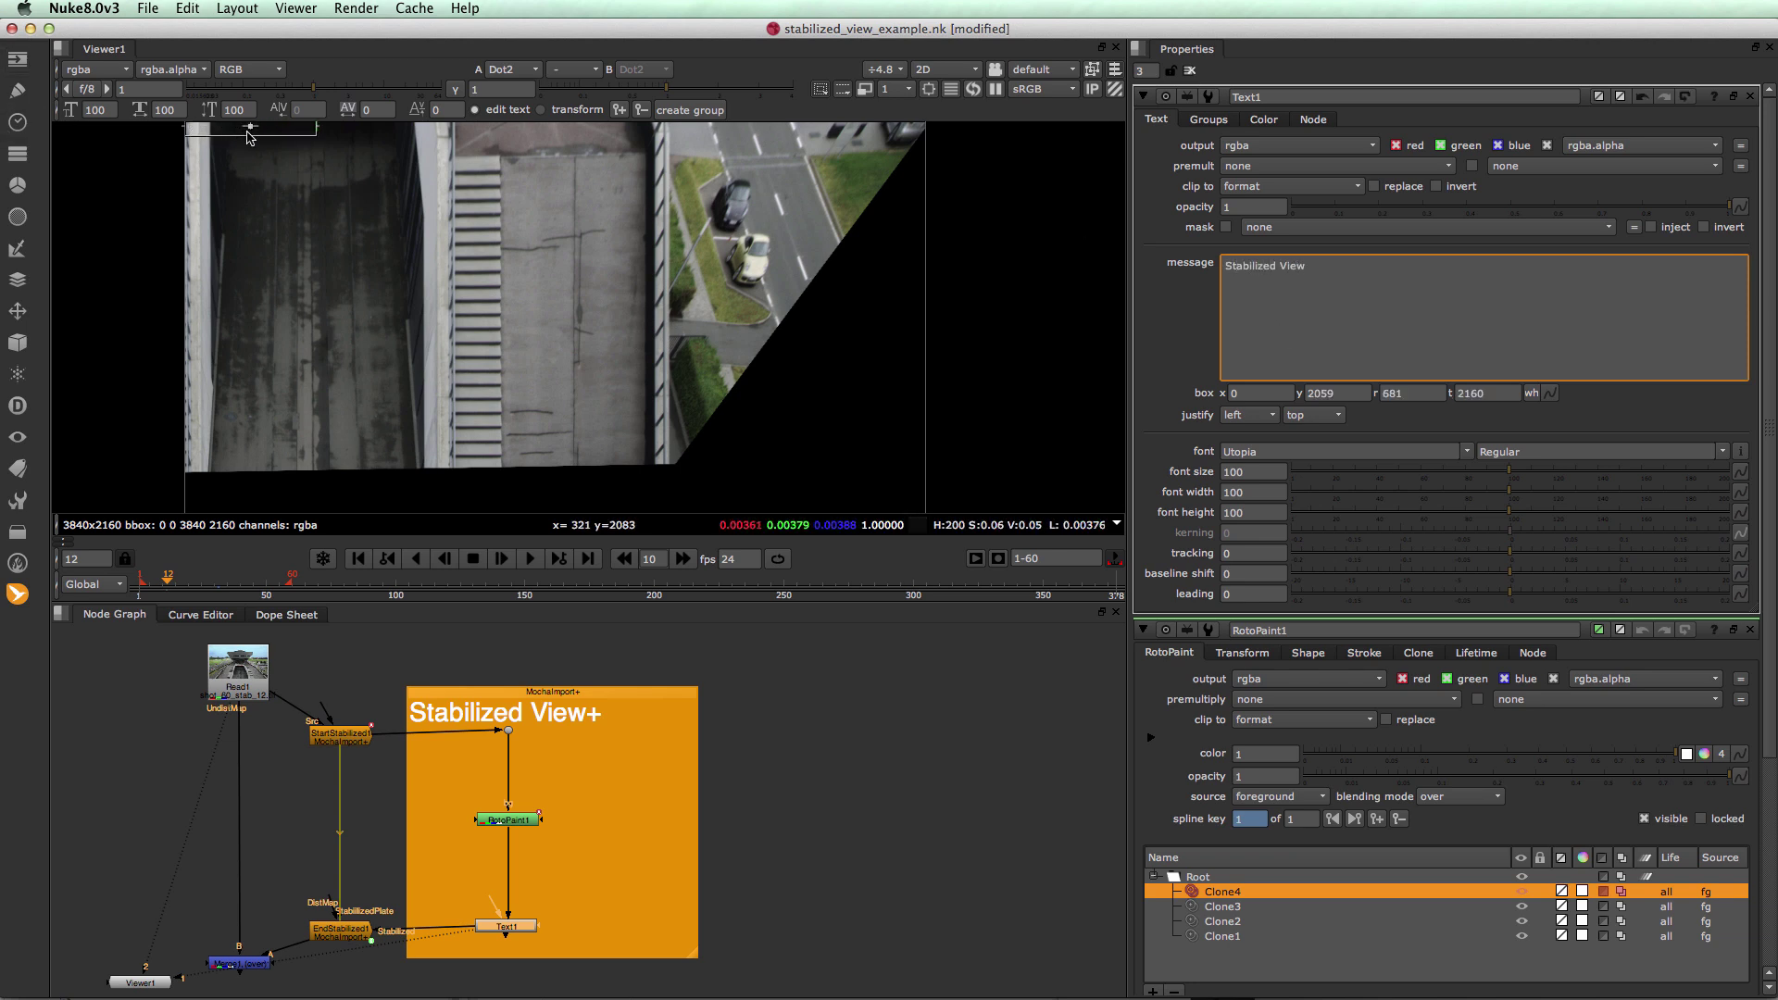
Place the "Stabilized View" text on the right ramp, merge Text1 over RotoPaint1 in the stabilized branch and view the lower dot
drag(250, 133, 575, 292)
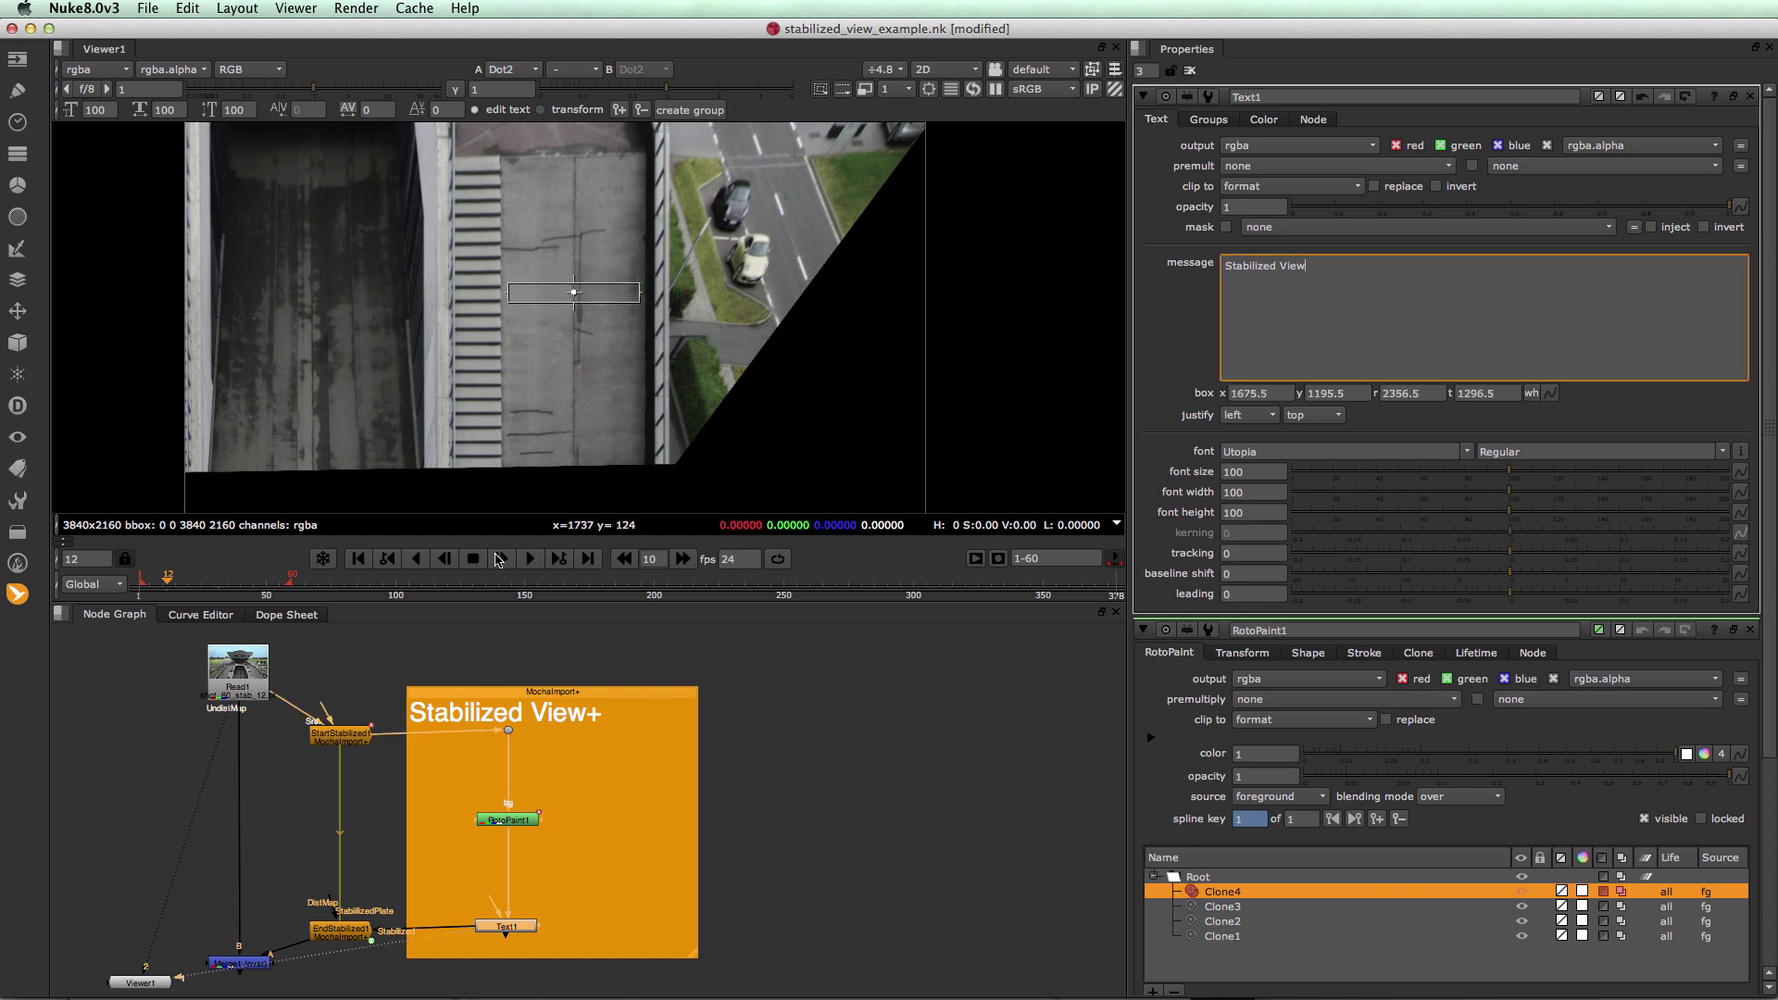
drag(500, 924, 587, 826)
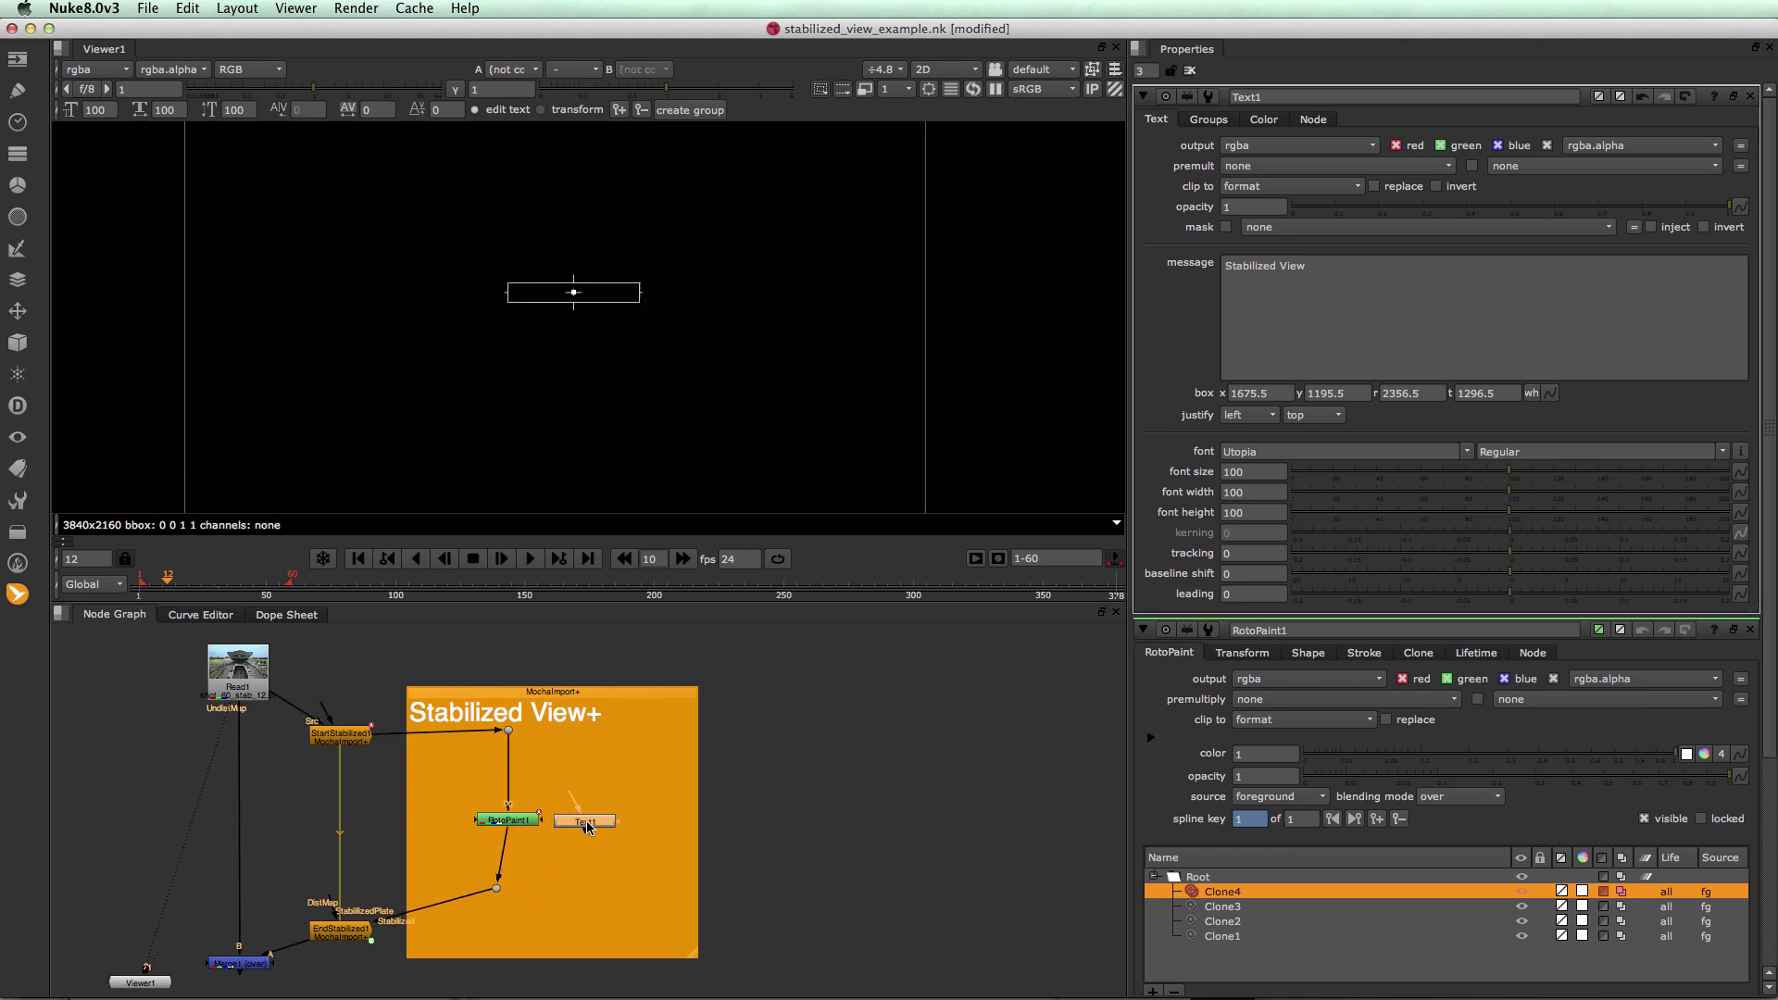
key(m)
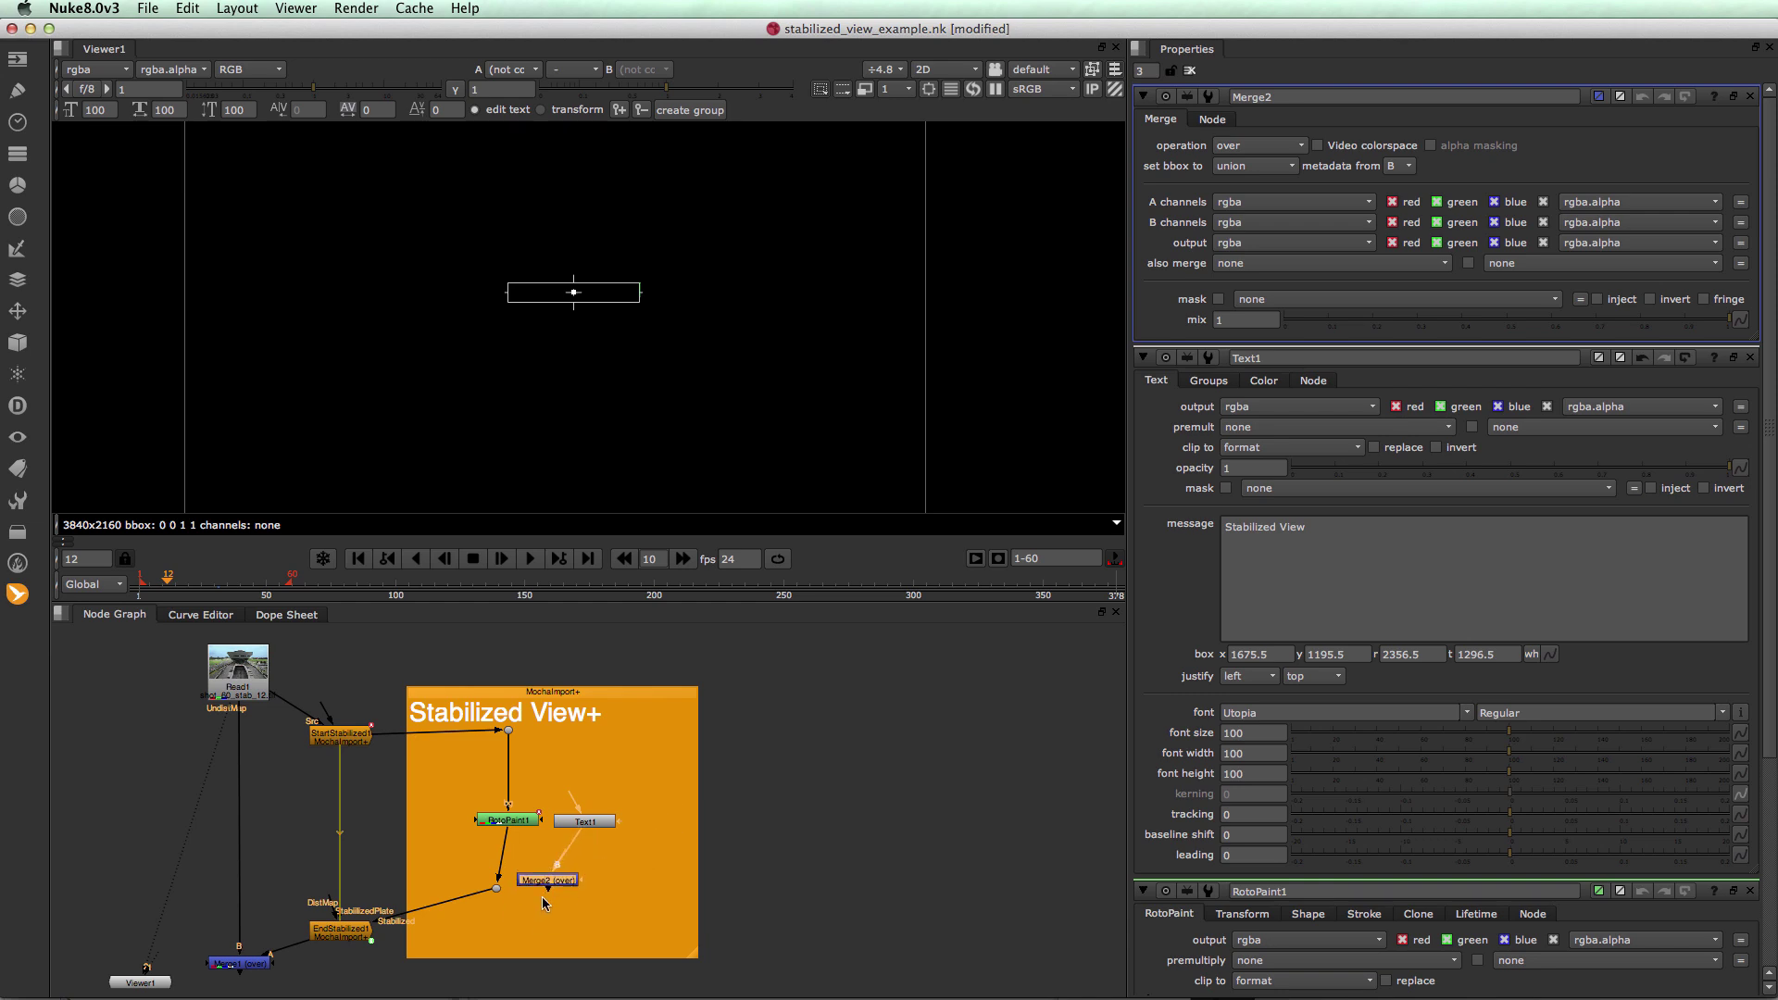
drag(559, 886, 502, 903)
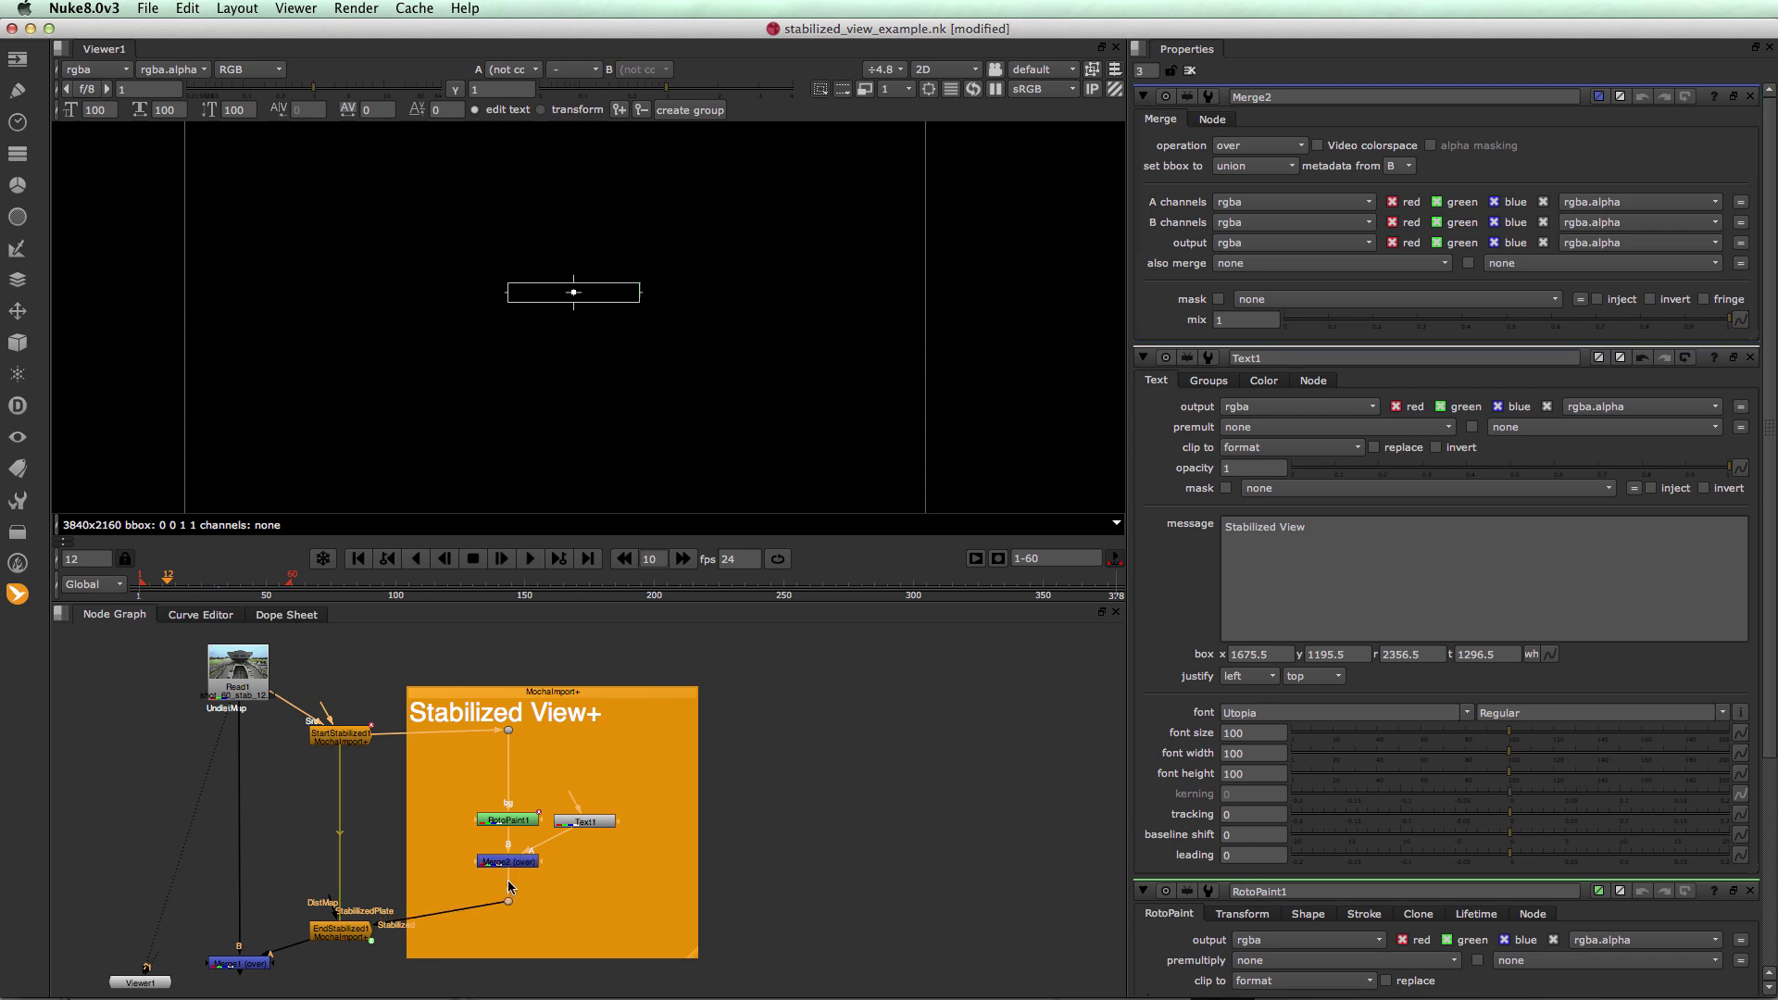
key(1)
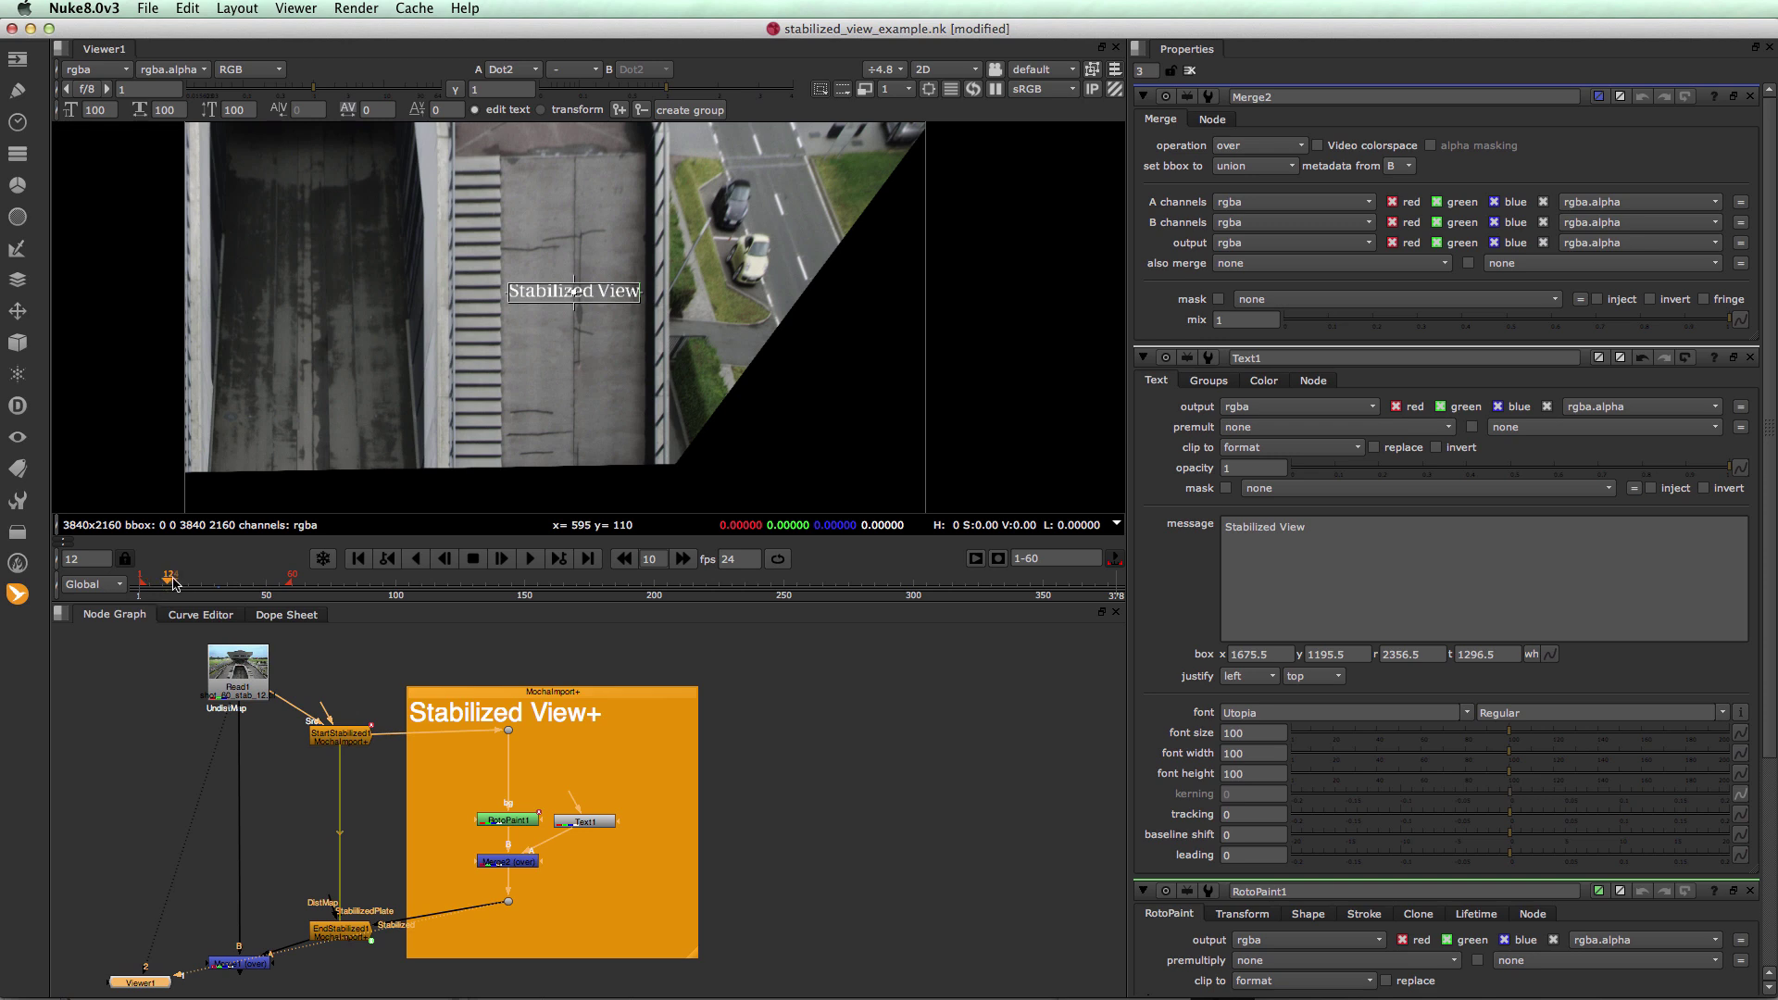
Step to frame 13, view the Merge1 output, play back the shot and close the Merge2 and Text1 properties
drag(173, 584, 172, 582)
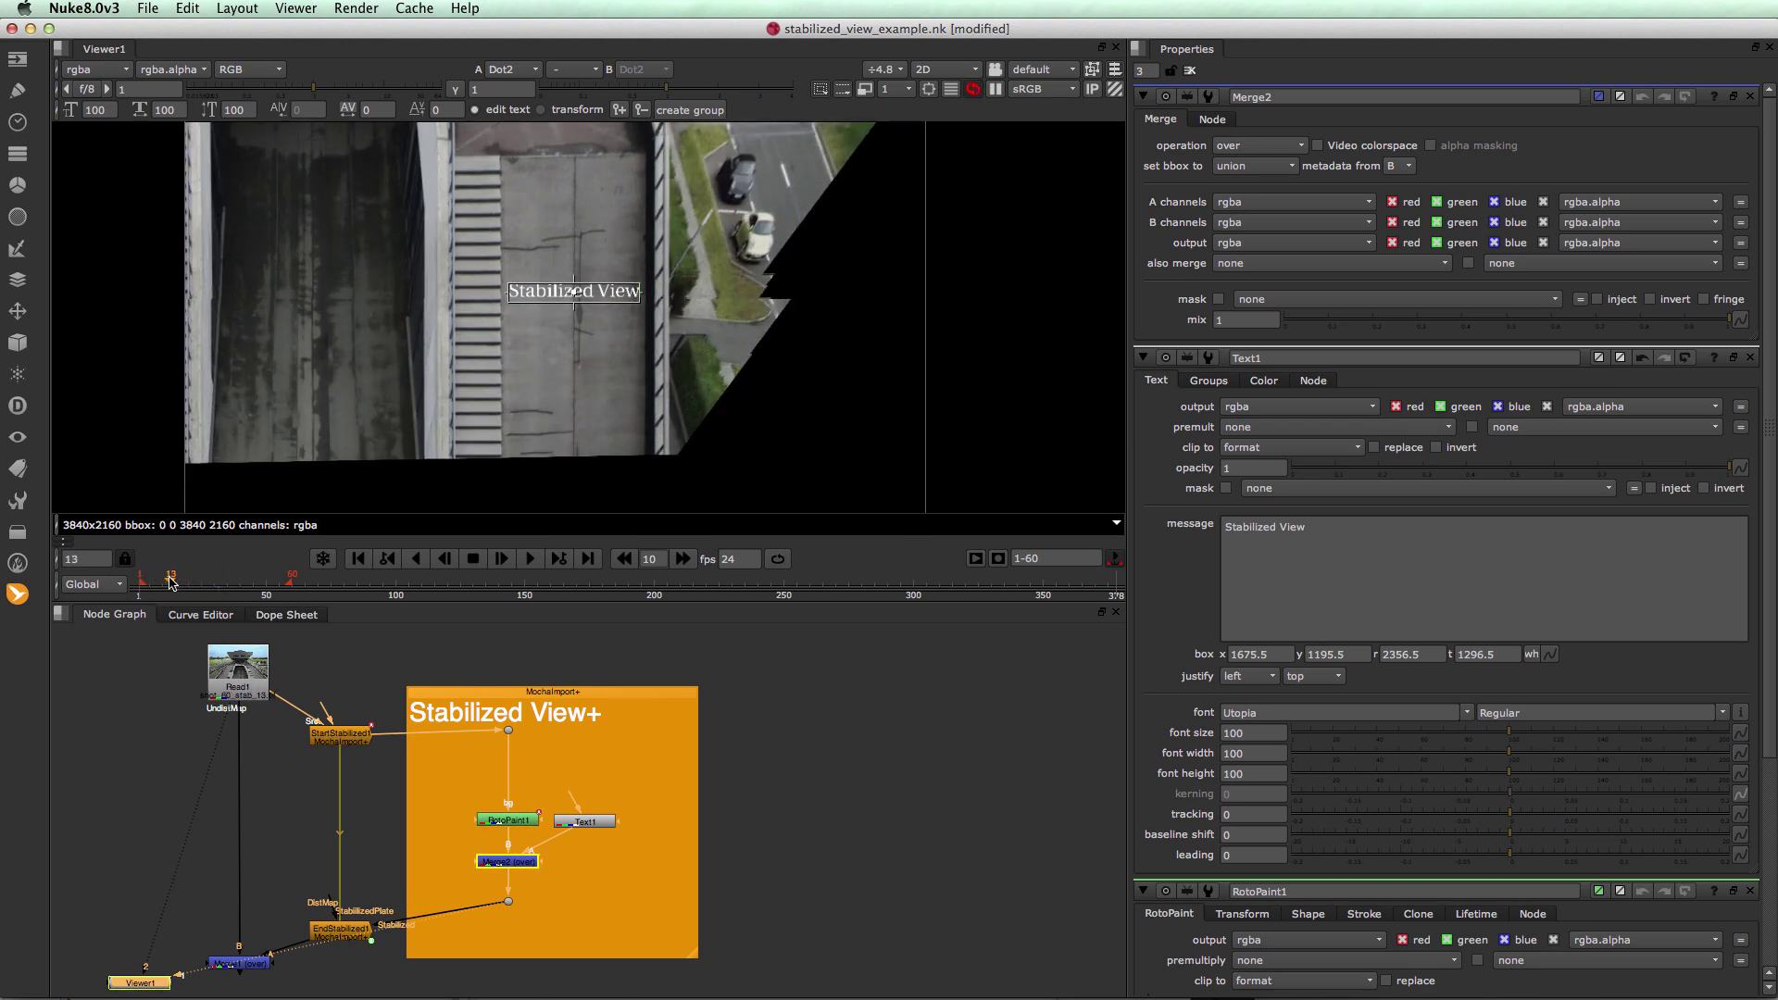
click(243, 964)
key(1)
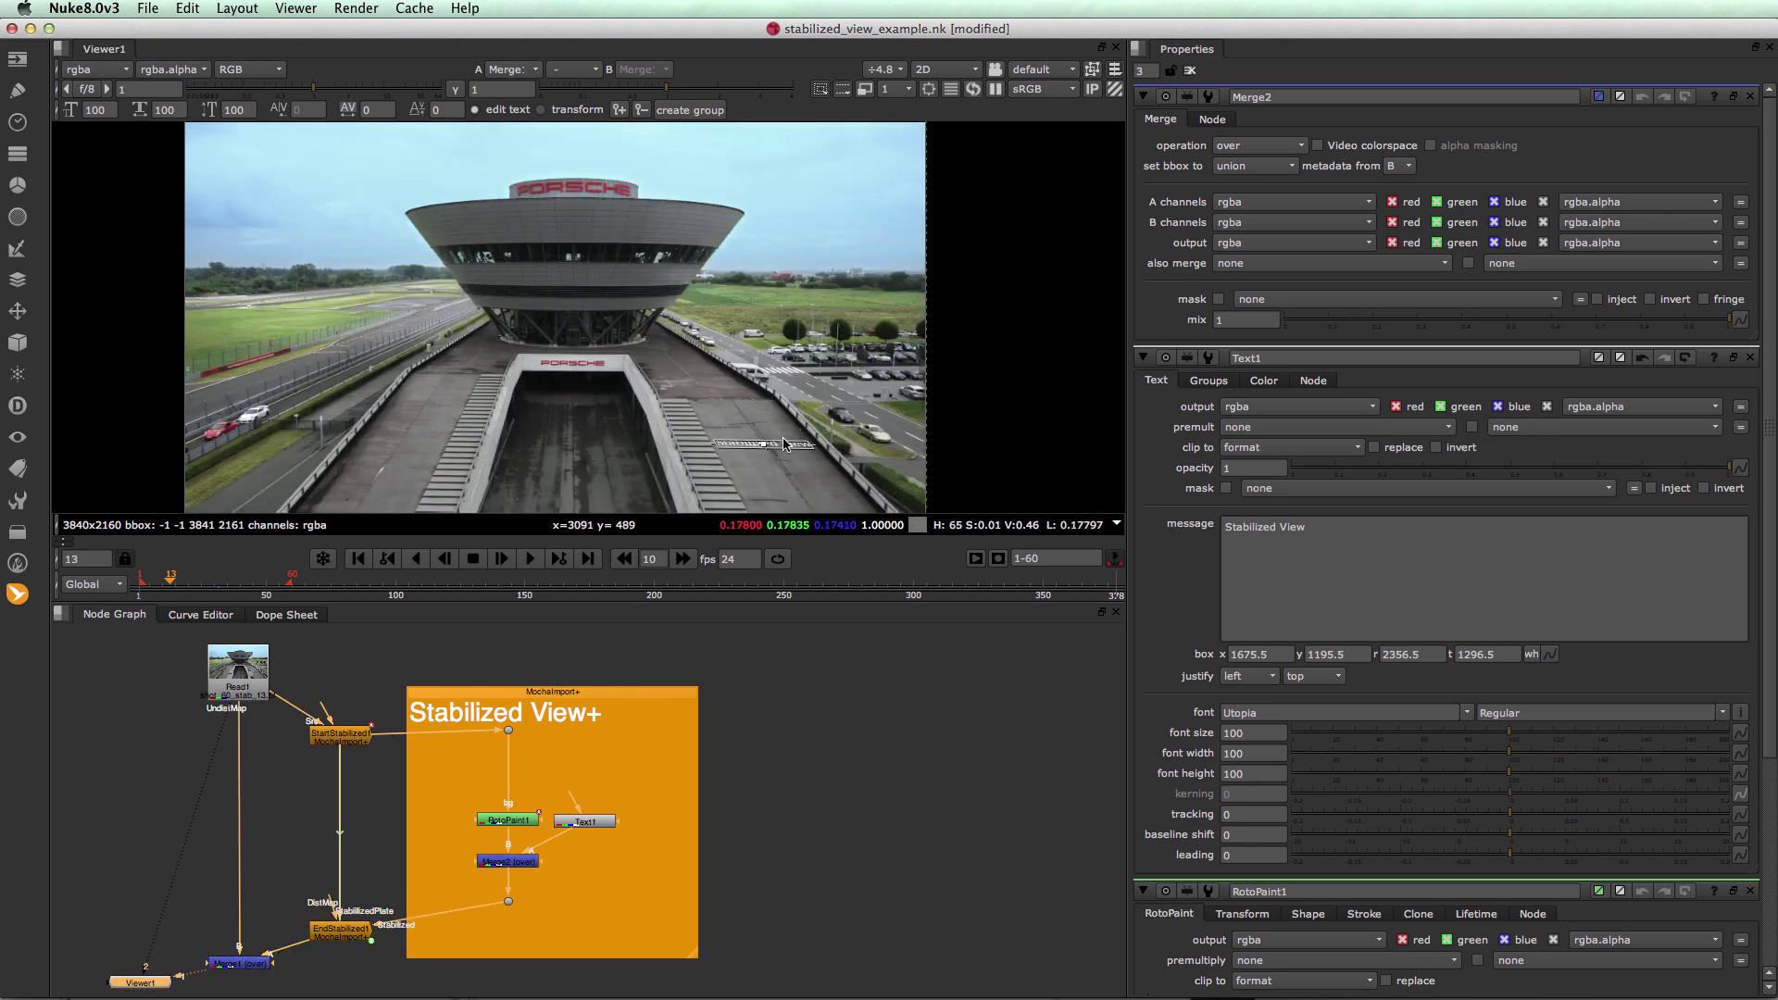
click(532, 562)
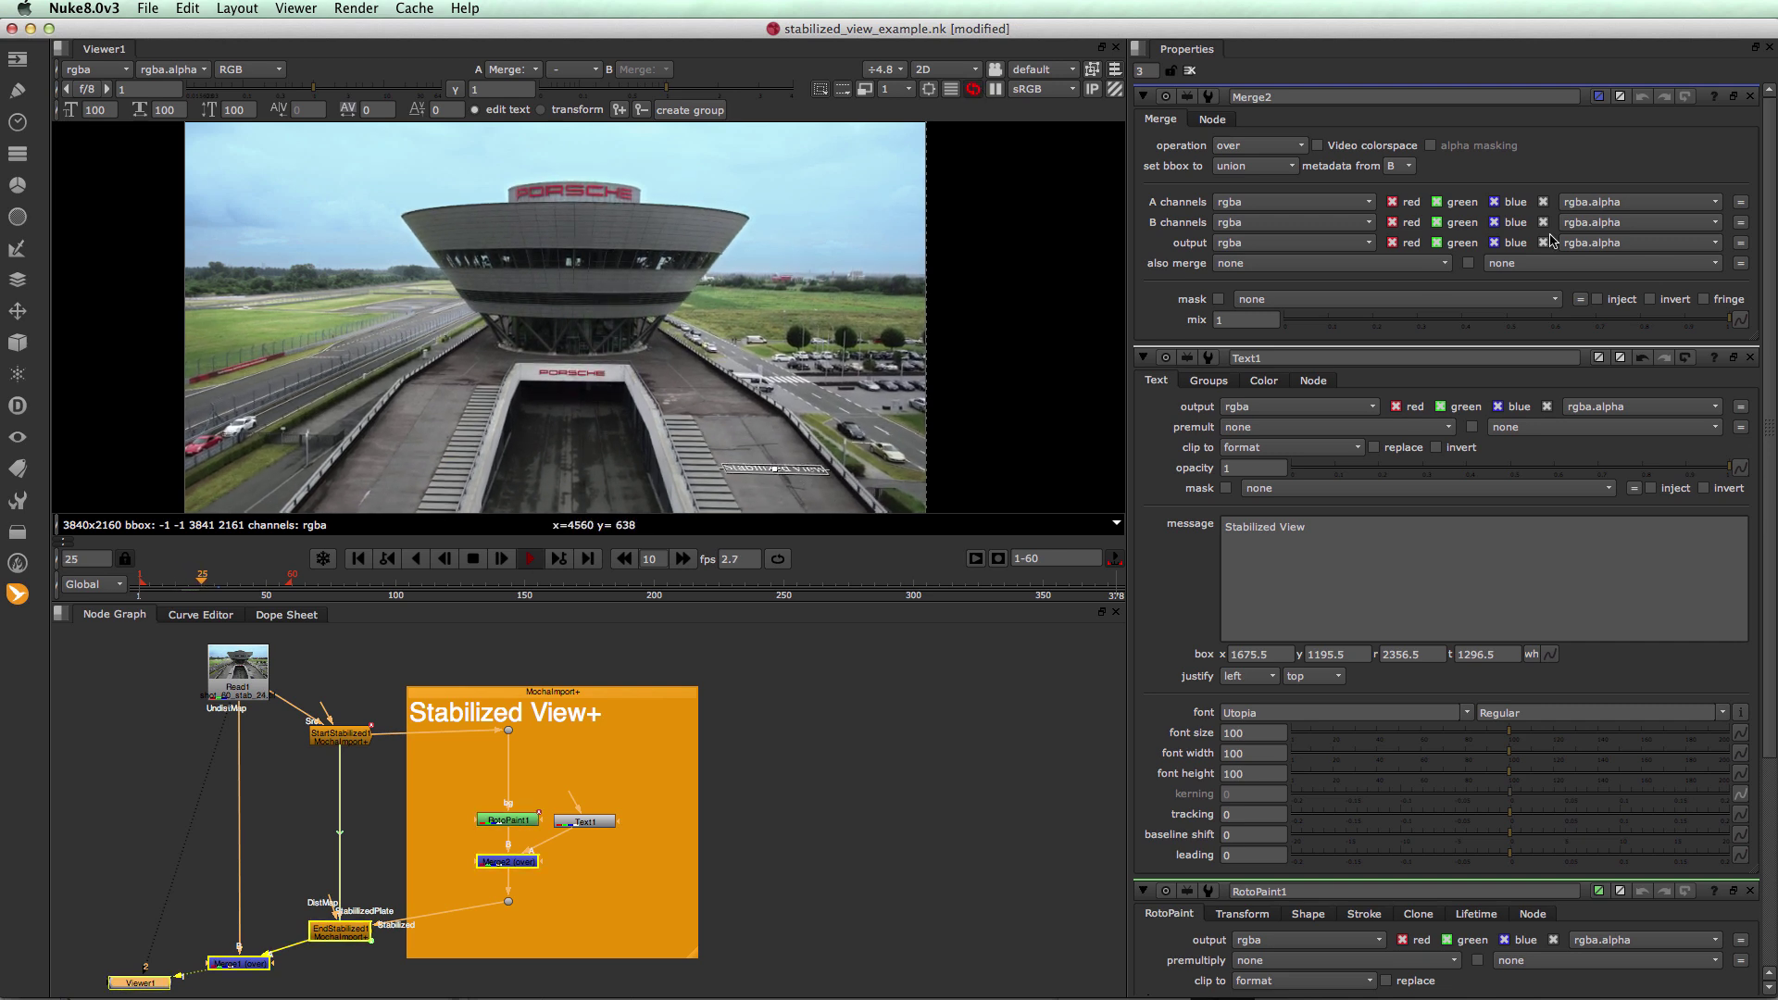
click(1750, 96)
click(1751, 96)
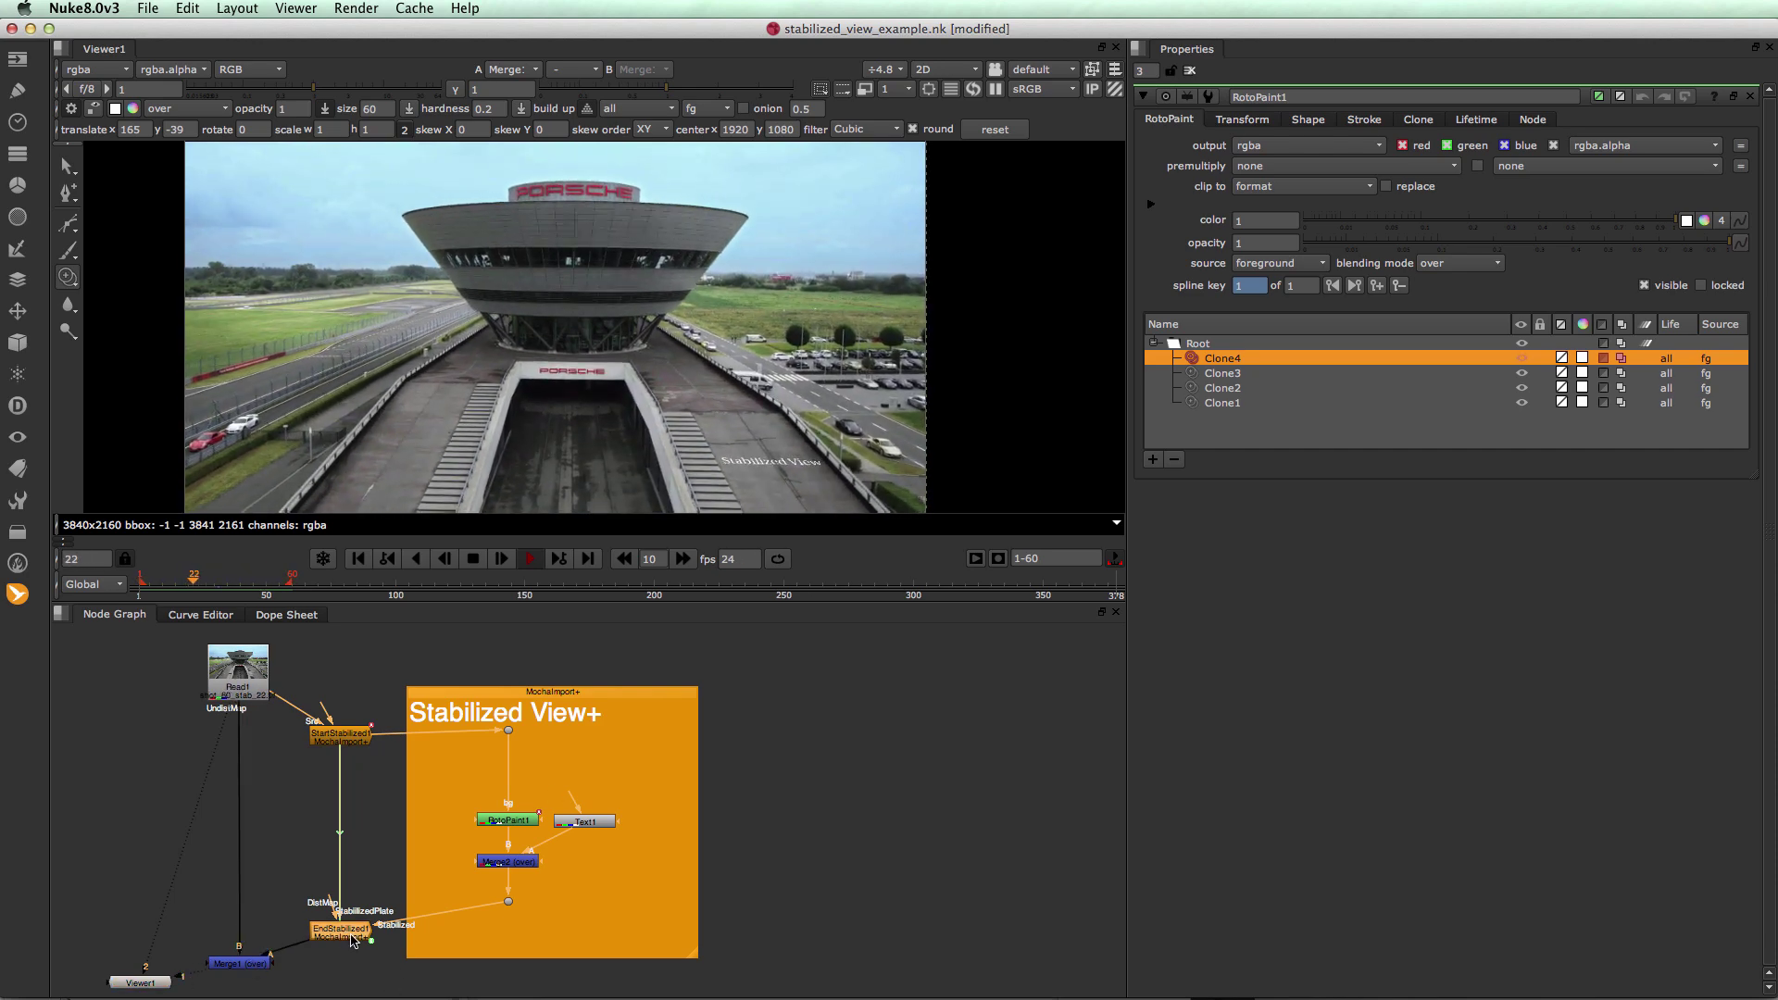
Compare the EndStabilized1 output with Merge1 during playback and stop the playback
click(352, 933)
key(1)
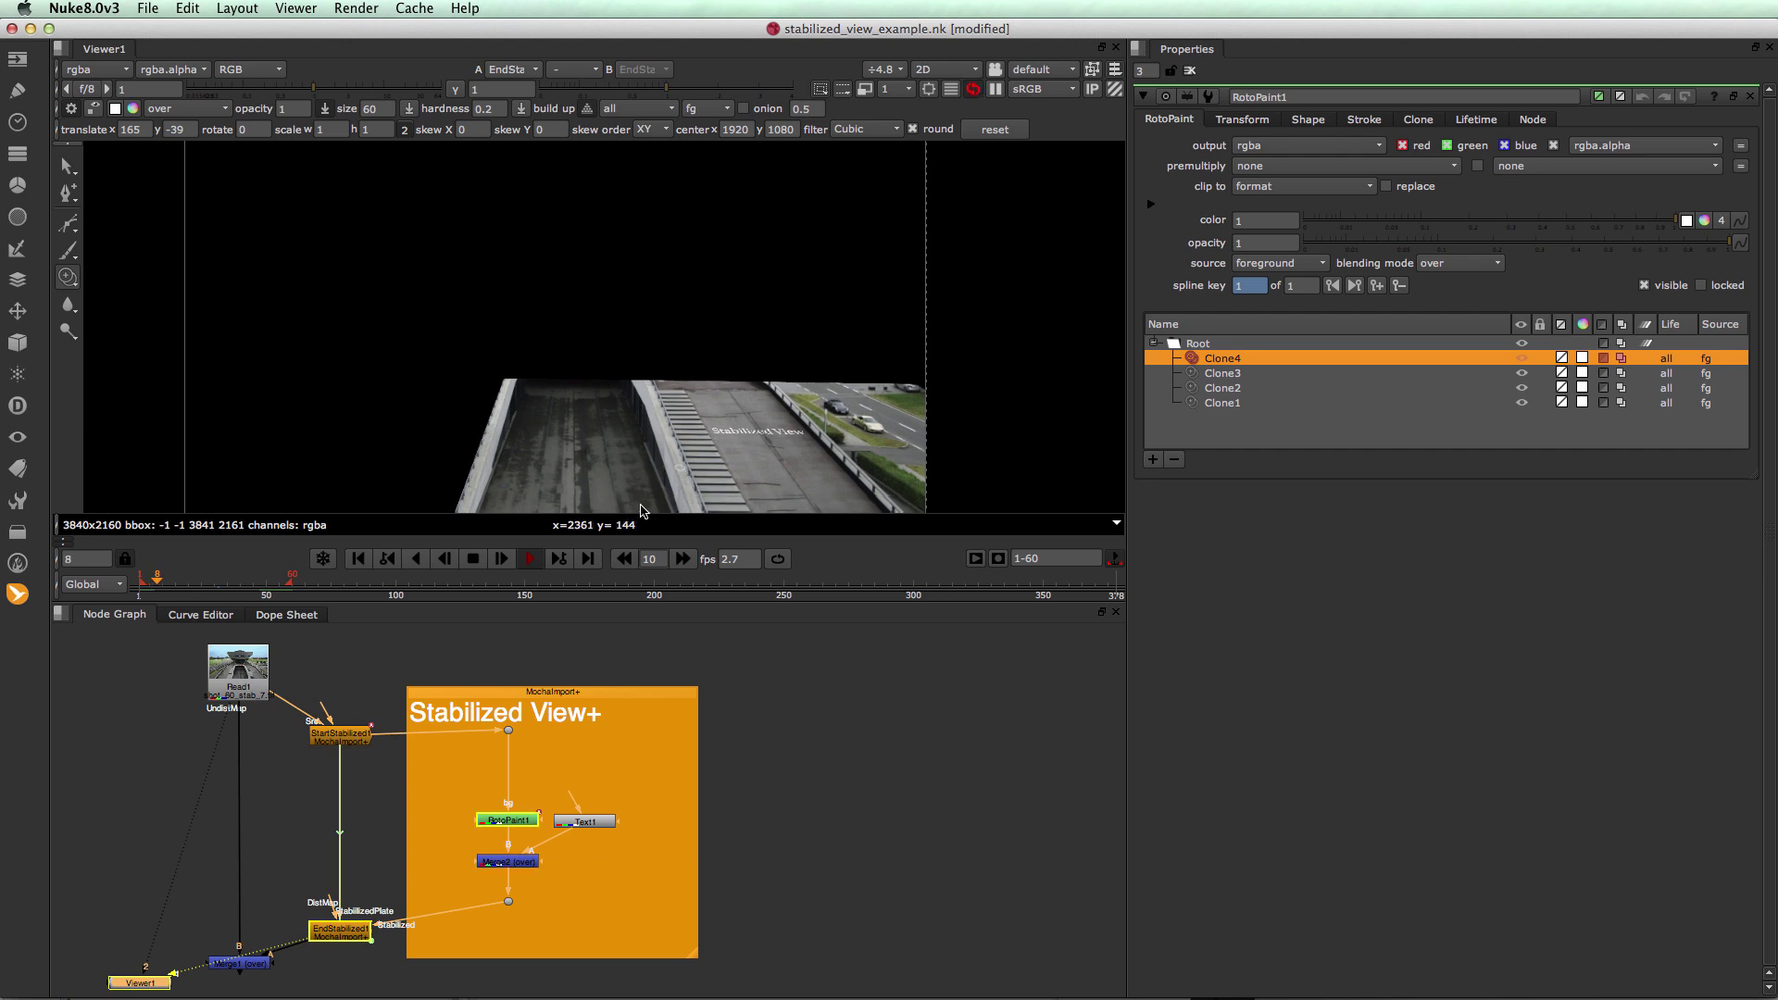
click(239, 963)
key(1)
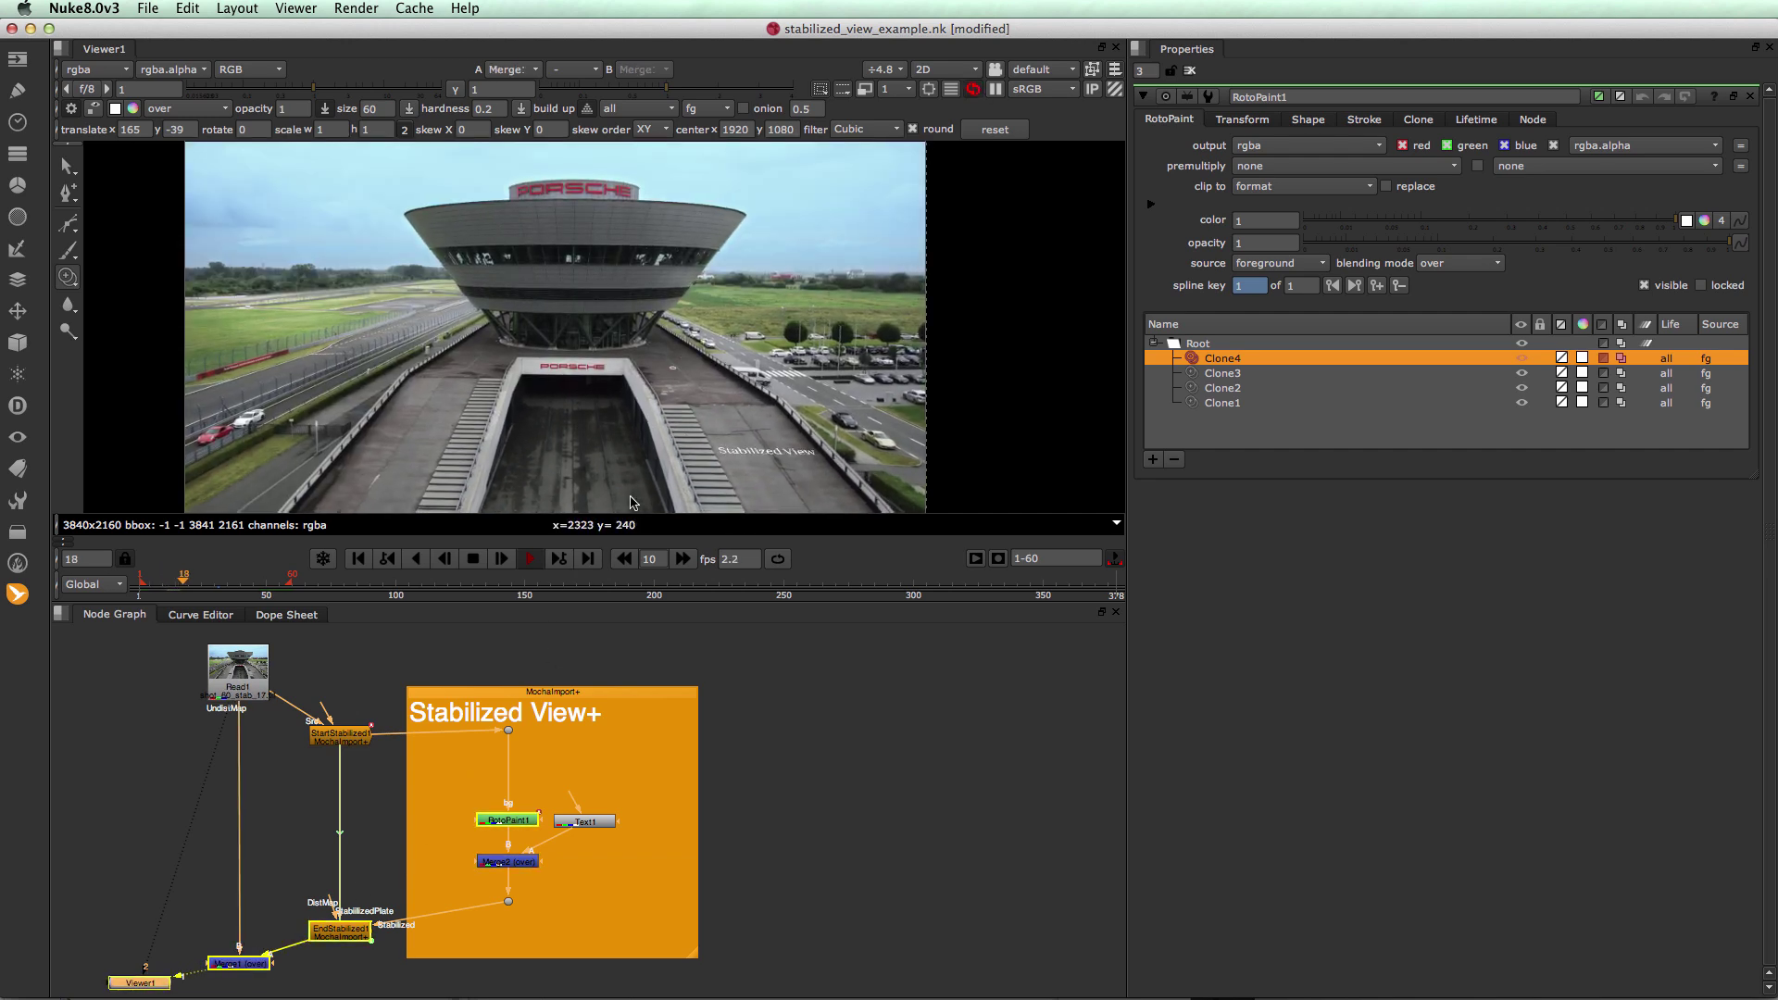
click(474, 559)
View the EndStabilized1 output around the right ramp and enable premult alpha on that node
scroll(760, 472, down, 2)
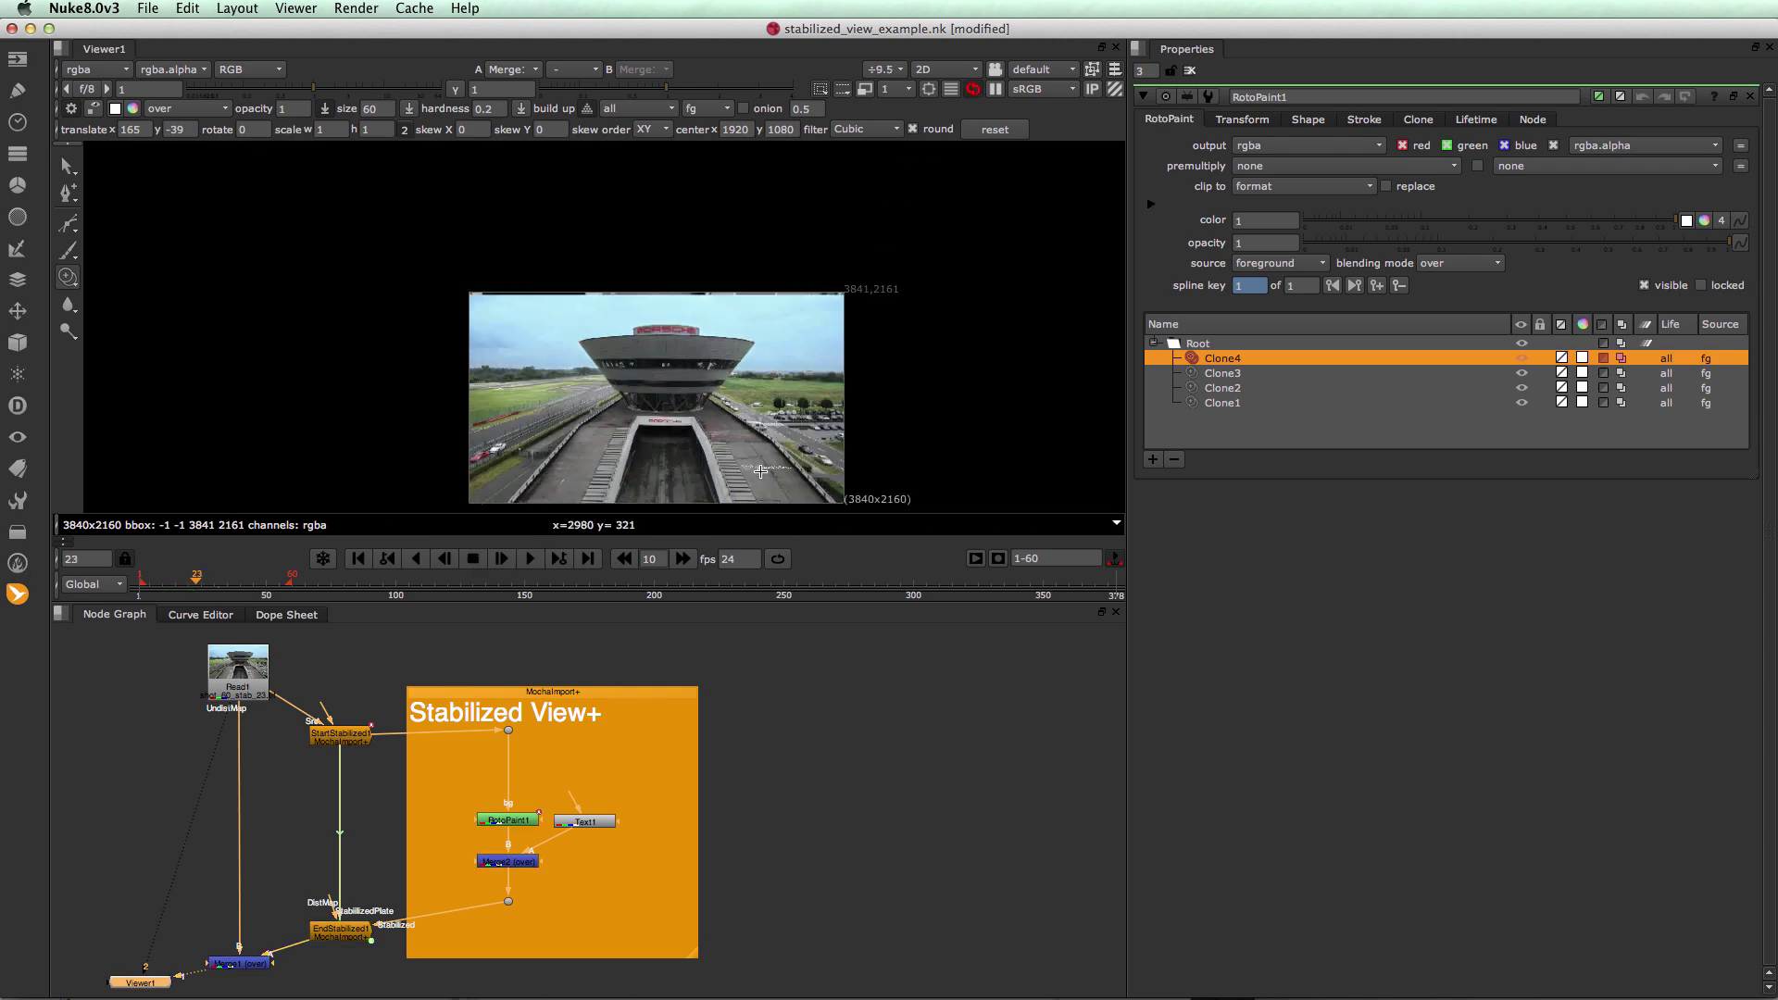
scroll(761, 472, up, 3)
middle_drag(760, 472, 719, 344)
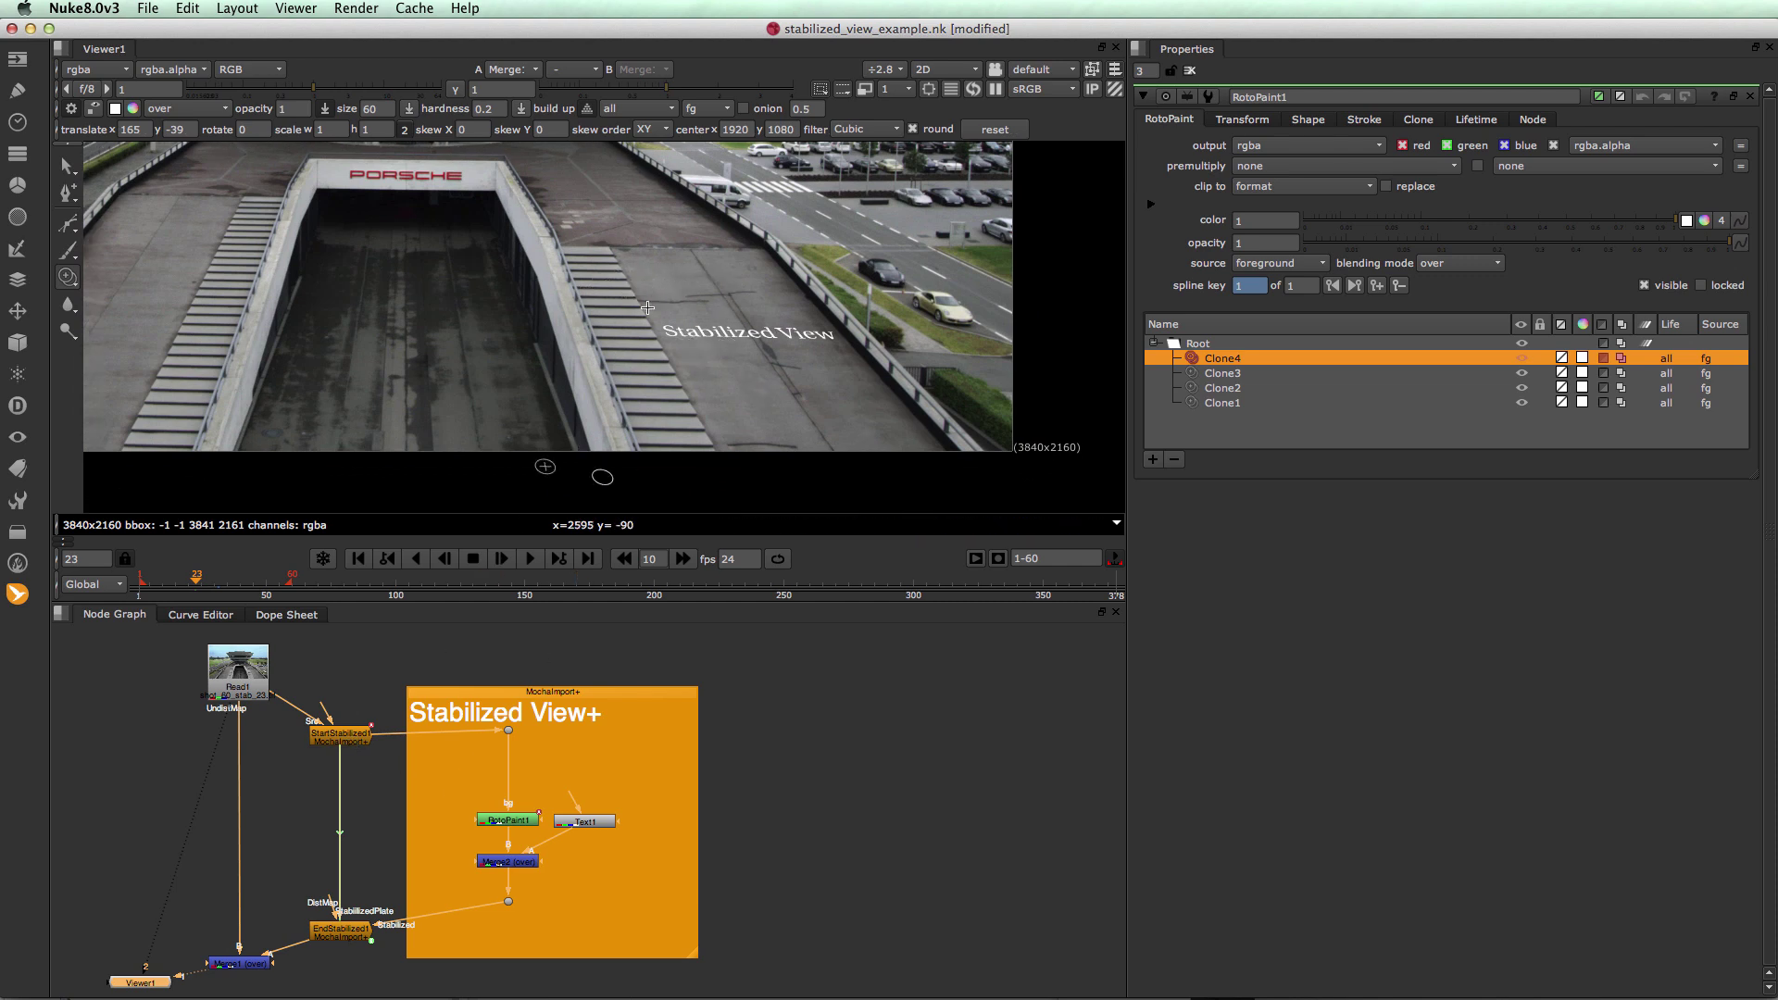
click(354, 934)
key(1)
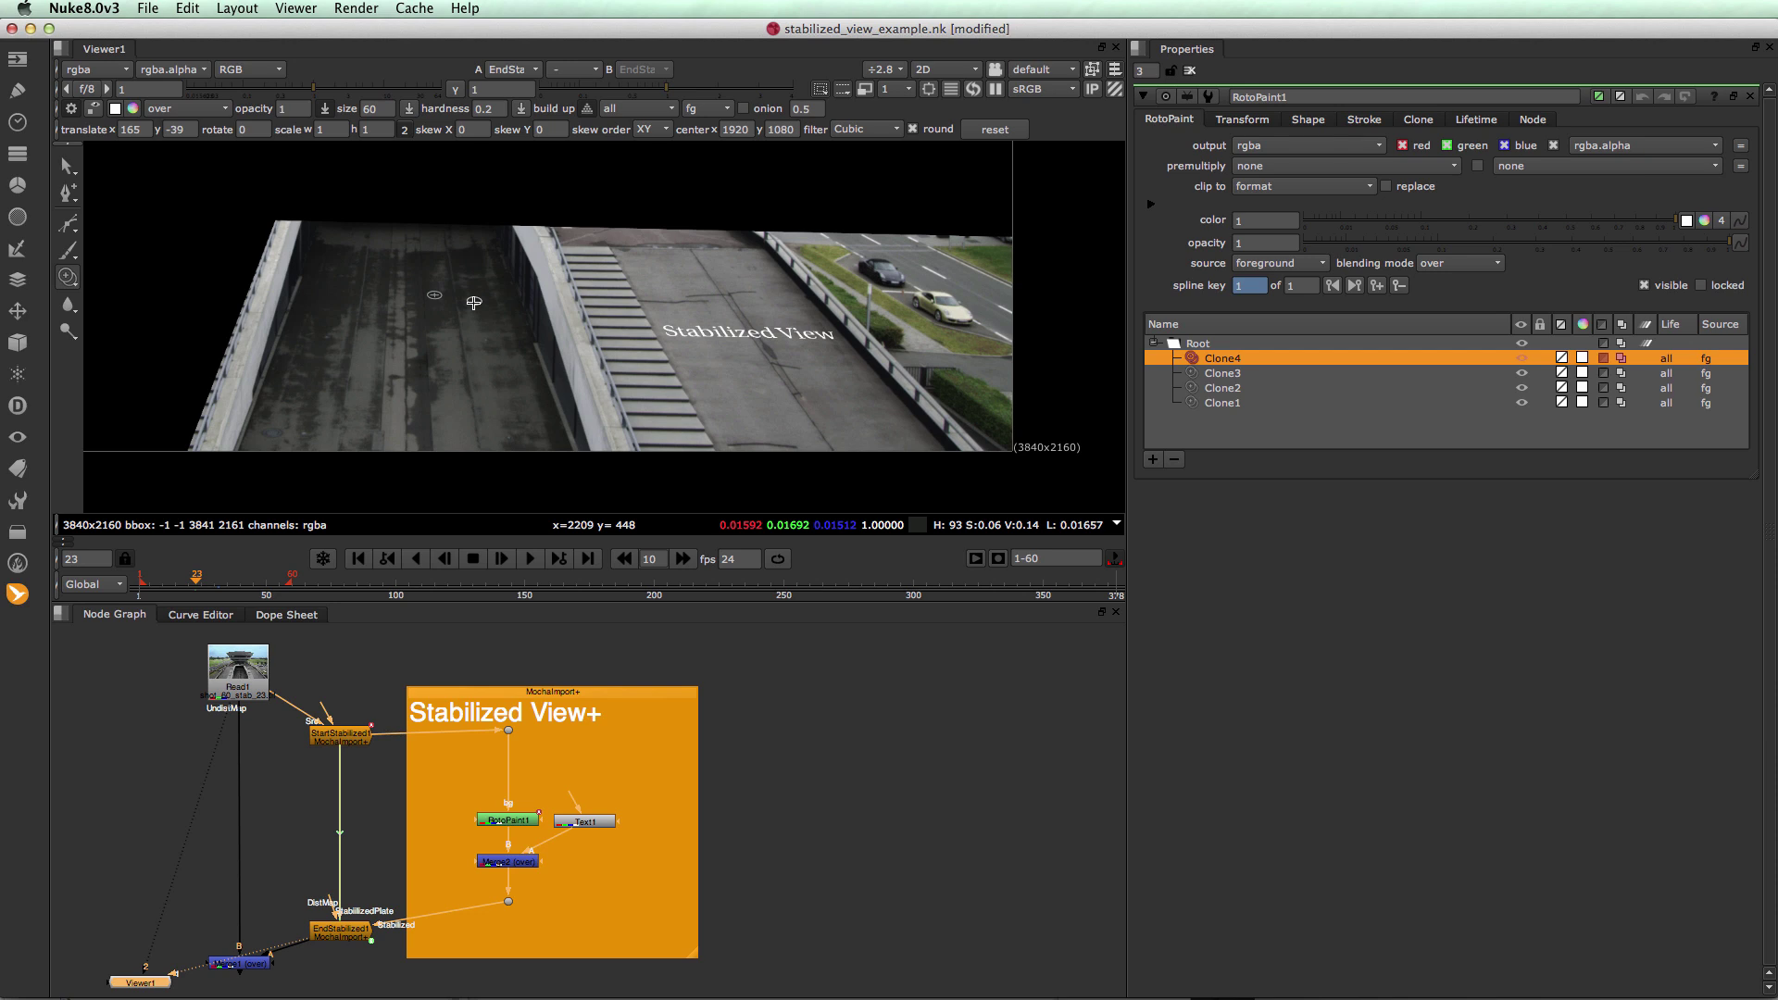
double_click(347, 938)
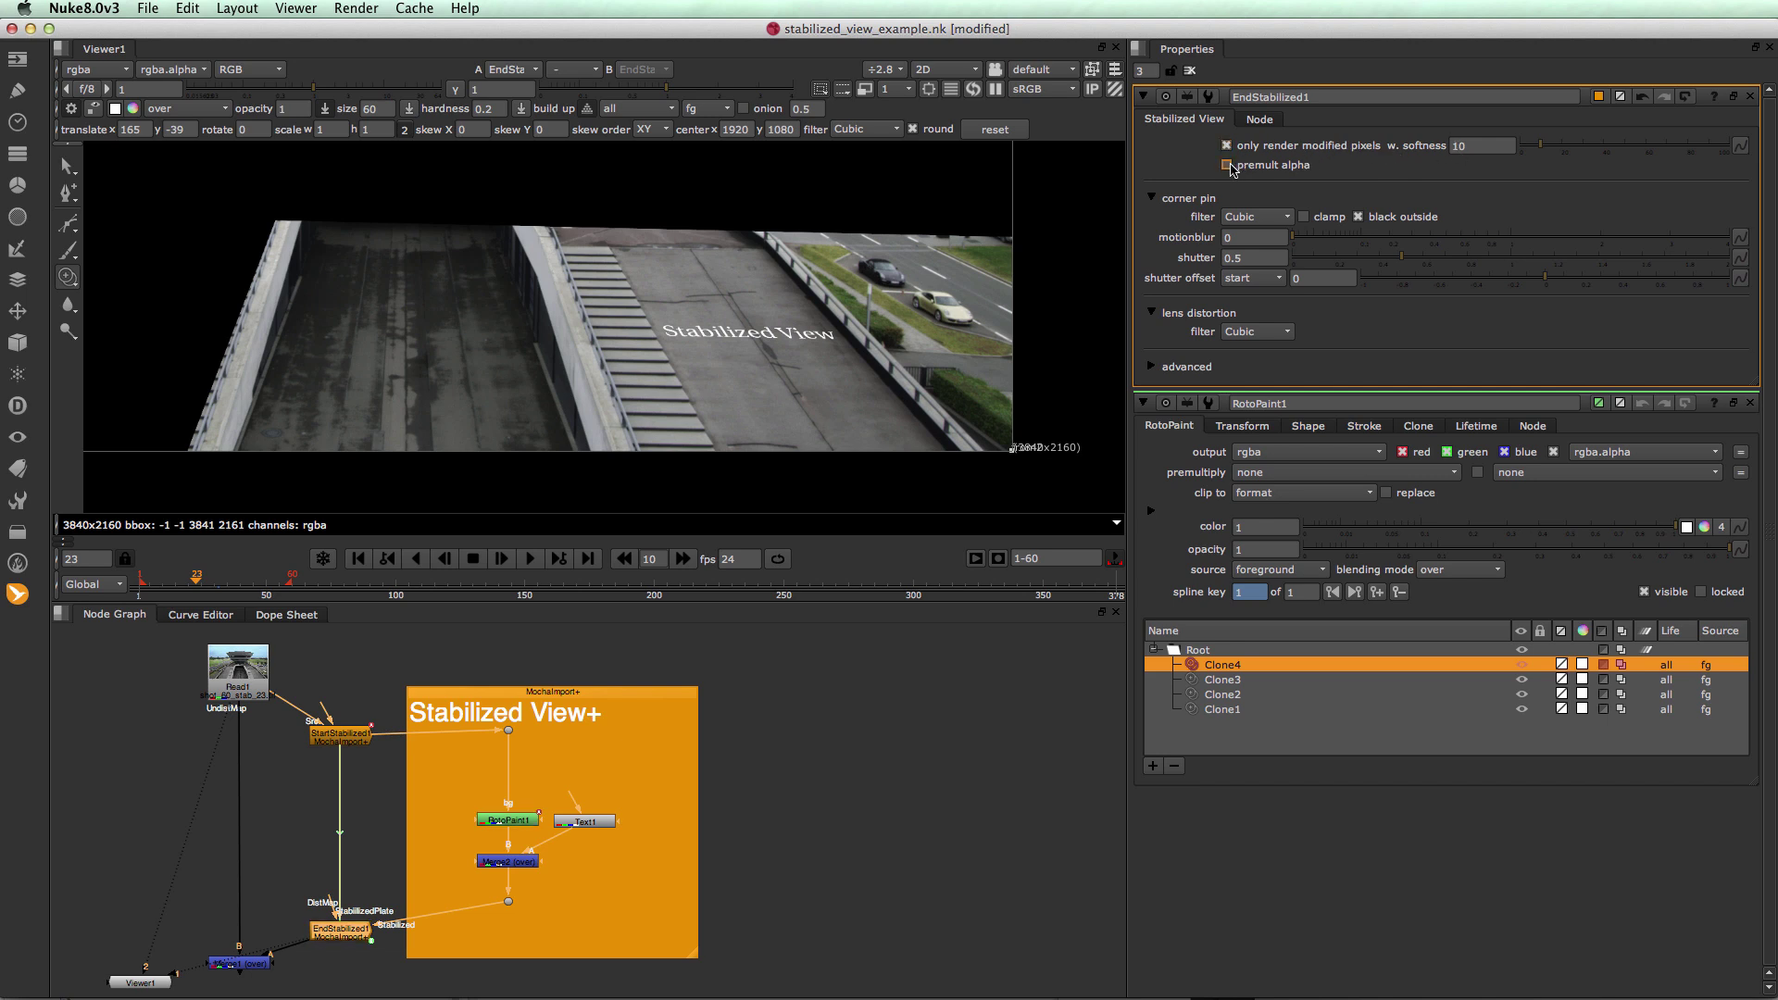
click(1229, 166)
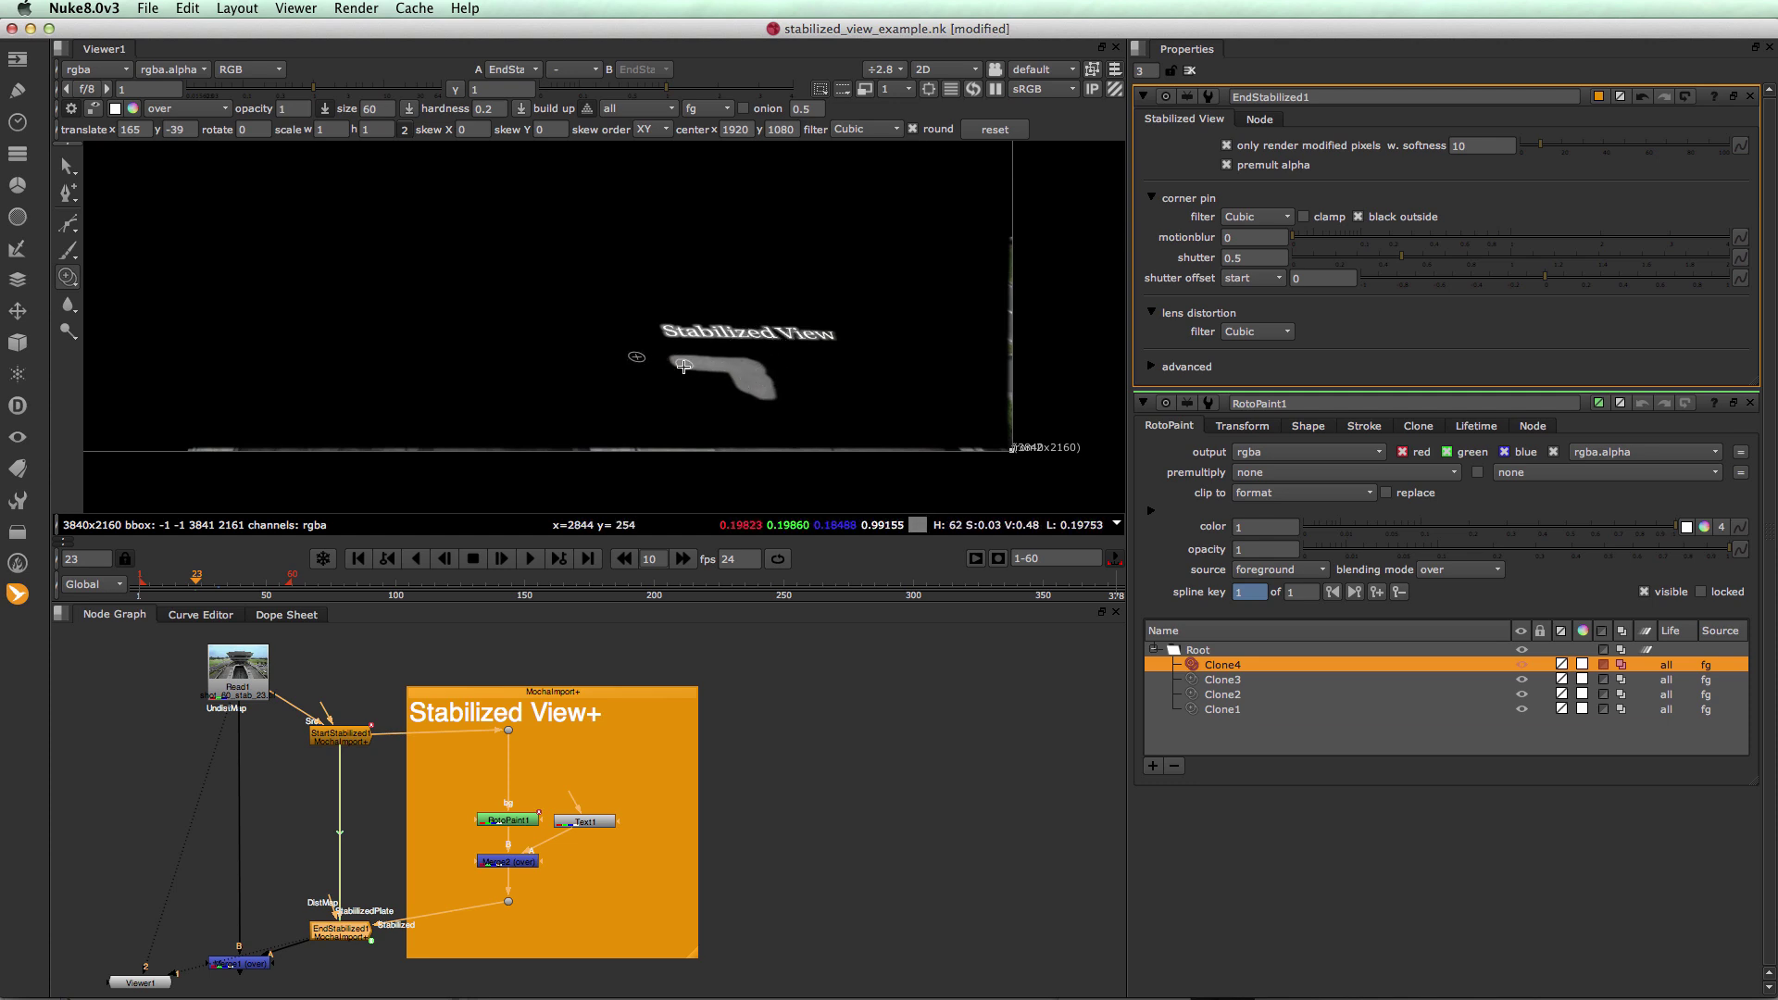
Play the premultiplied EndStabilized1 output to frame 31 and compare it with the Merge1 result
click(532, 559)
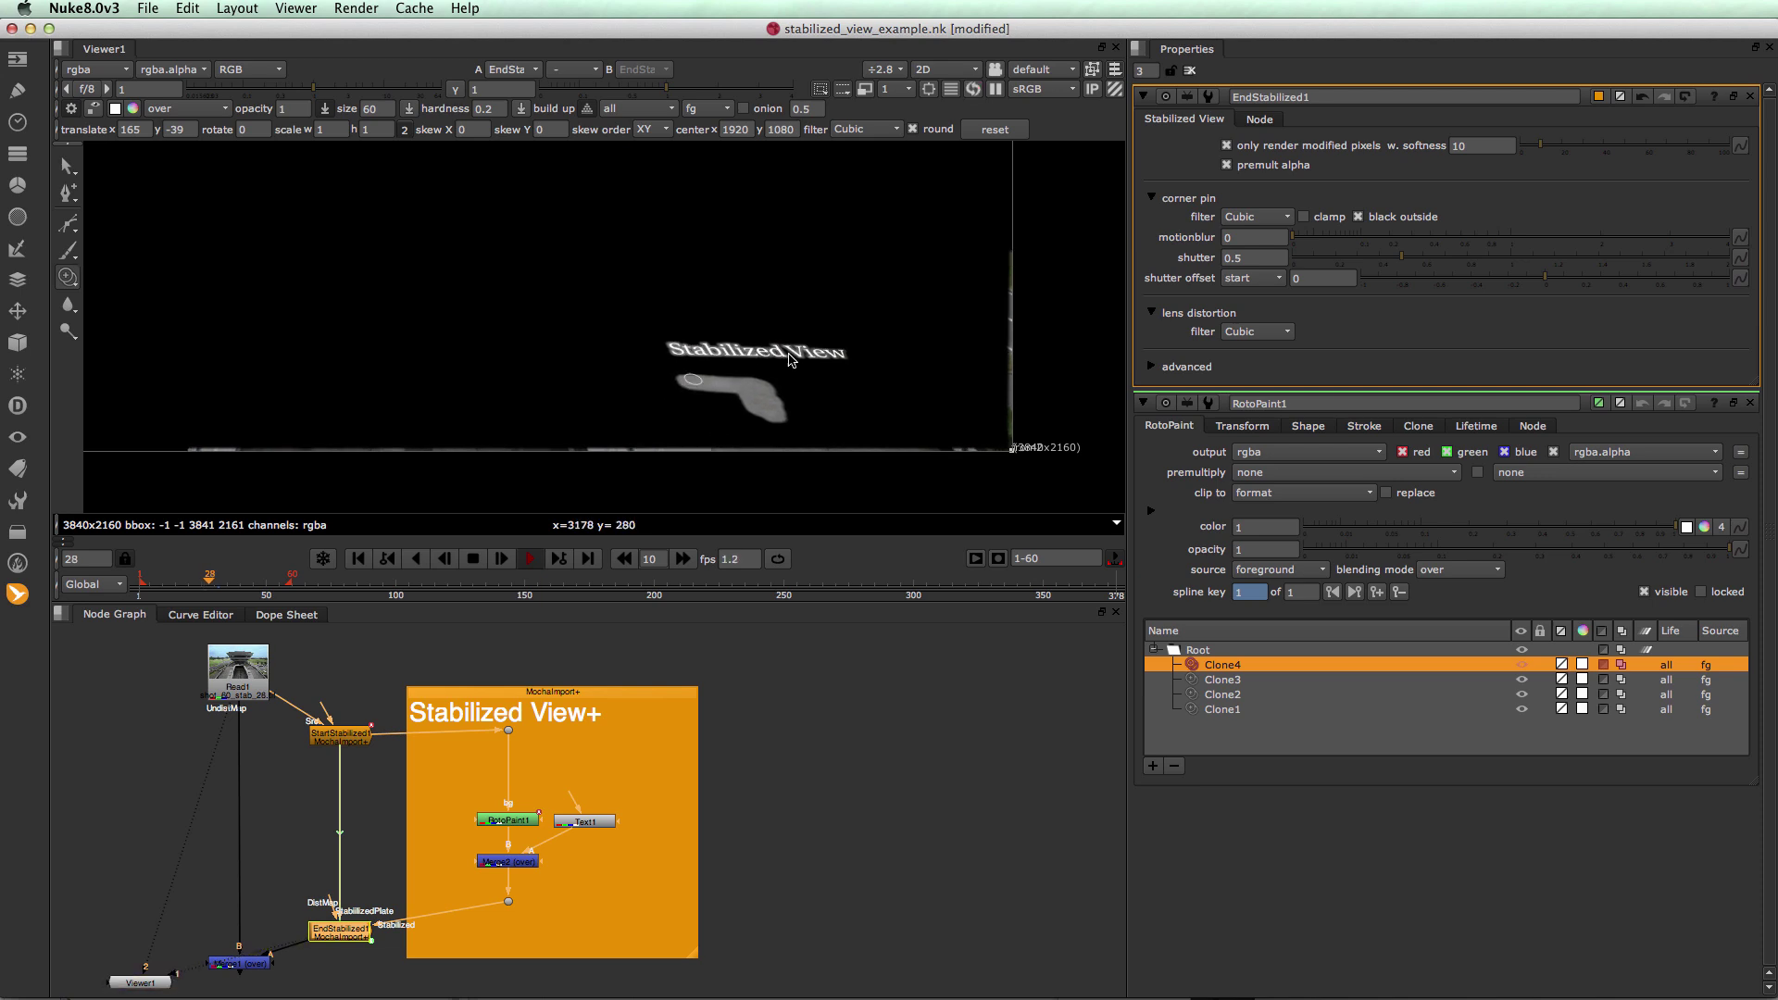
click(473, 559)
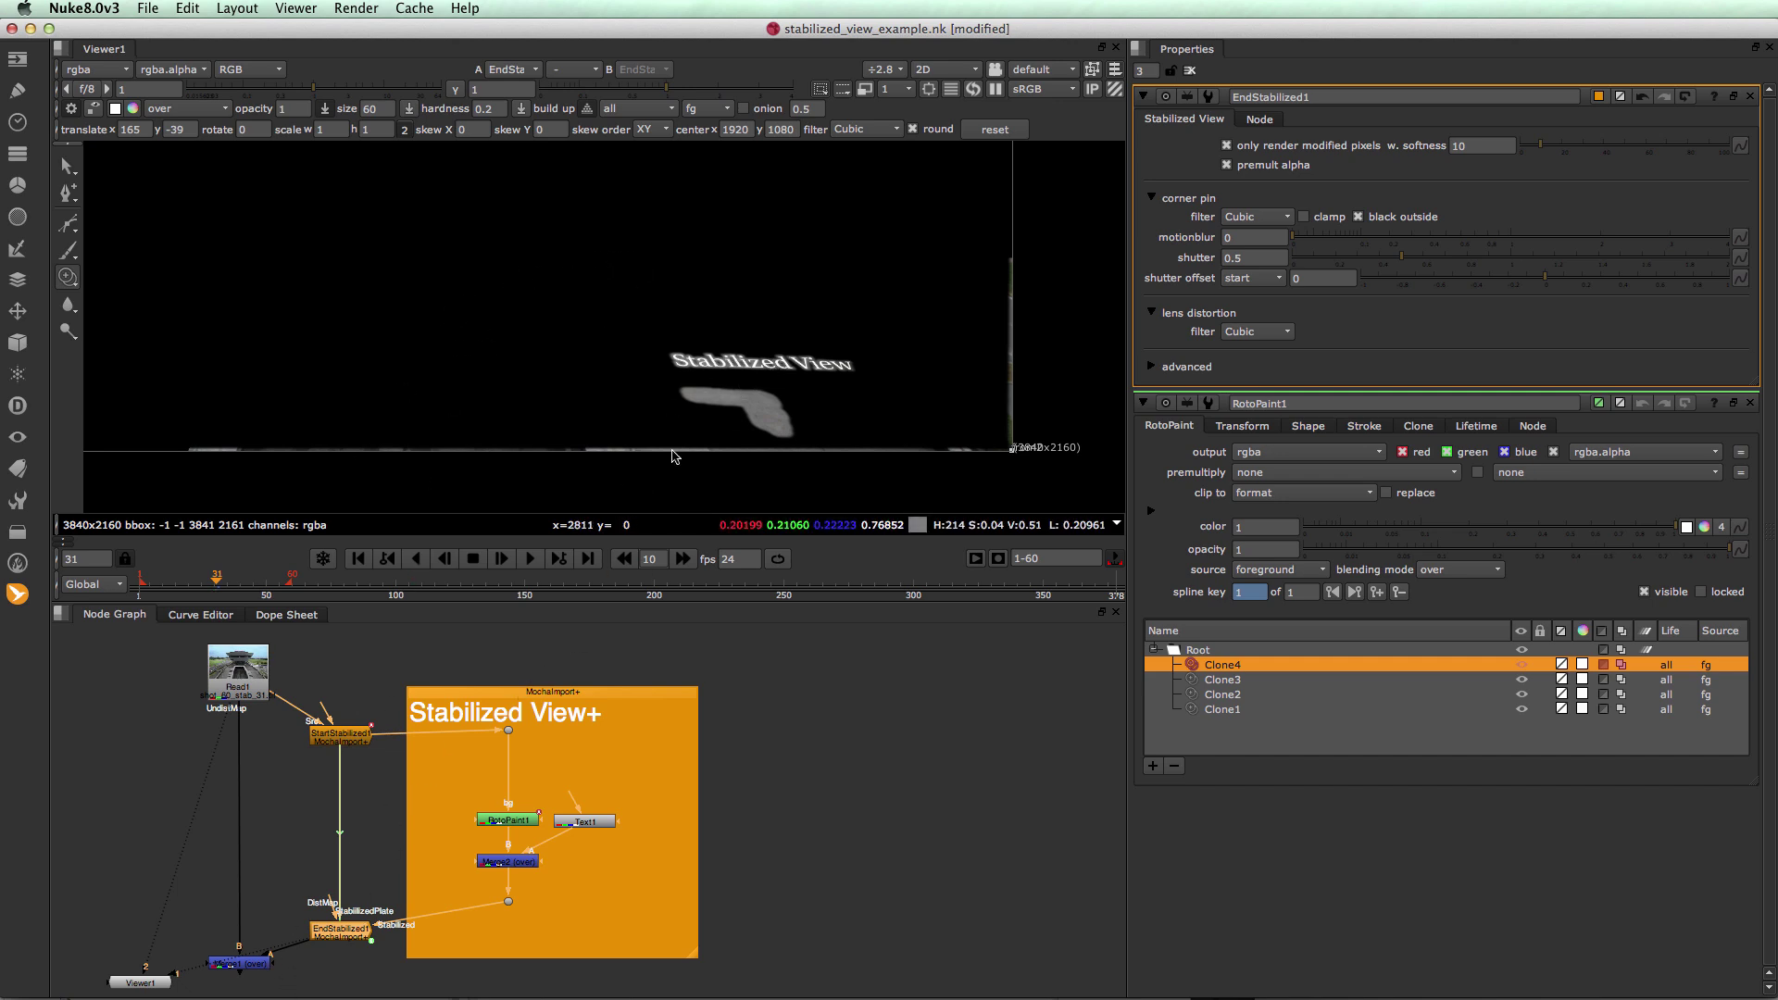
click(237, 966)
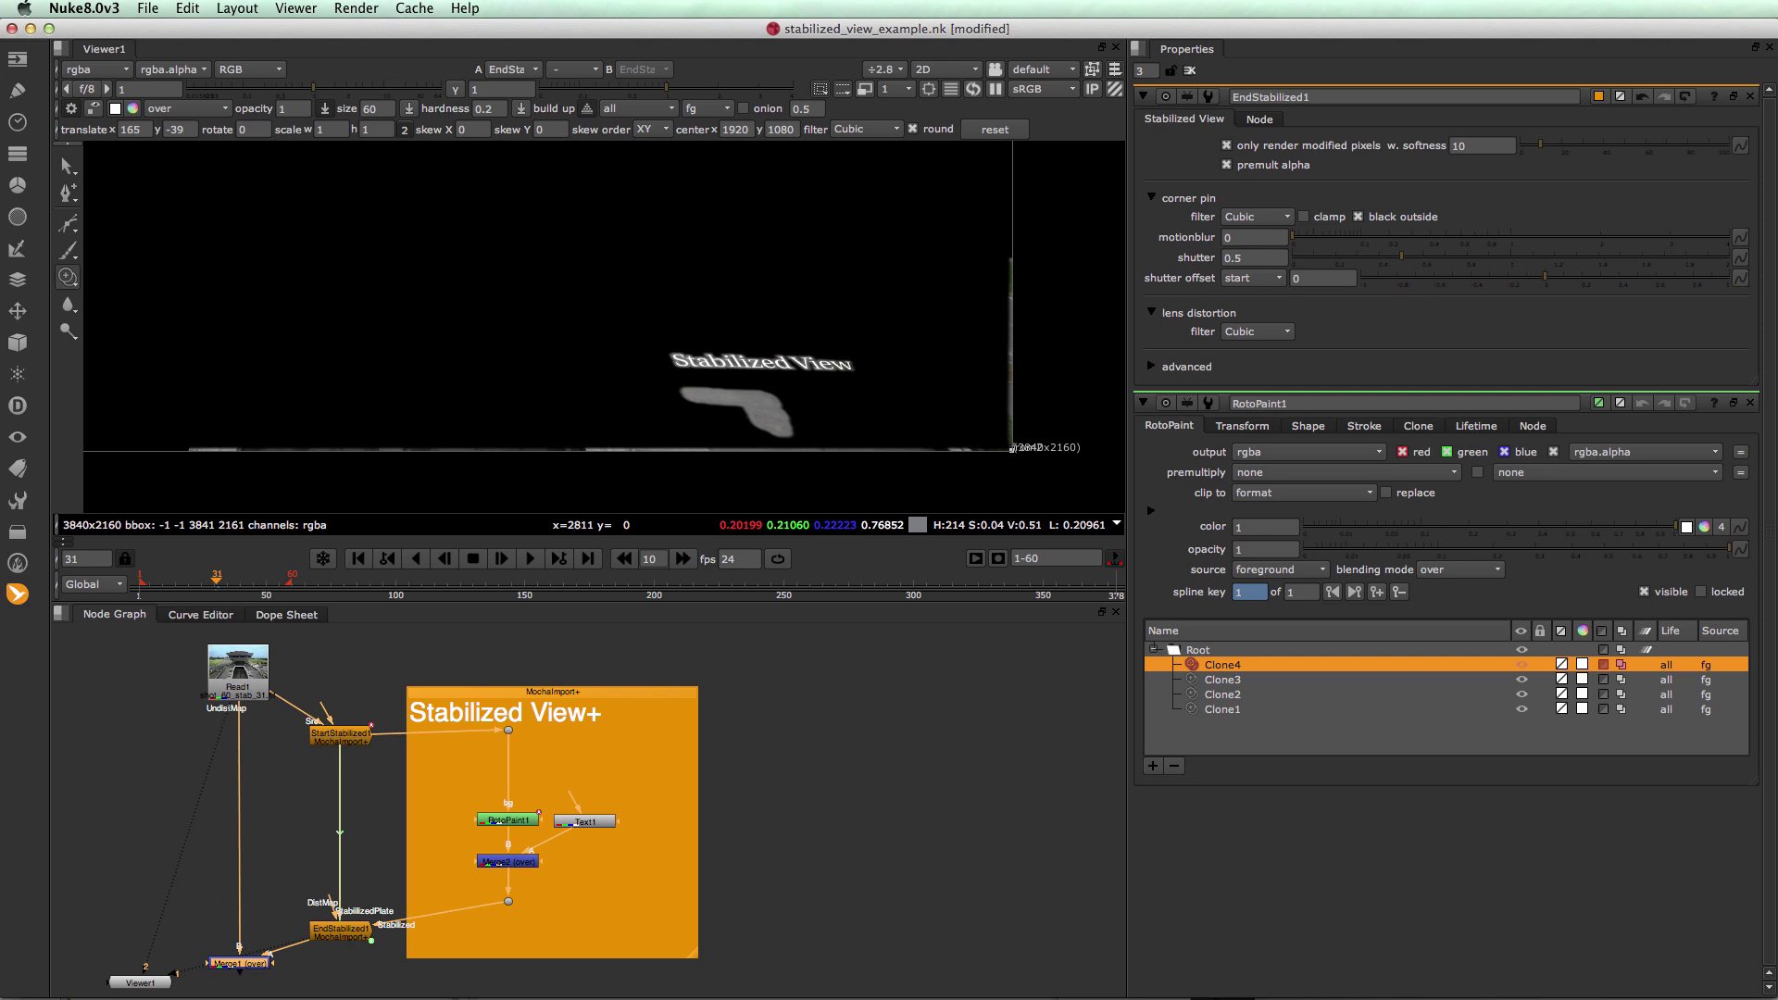
key(1)
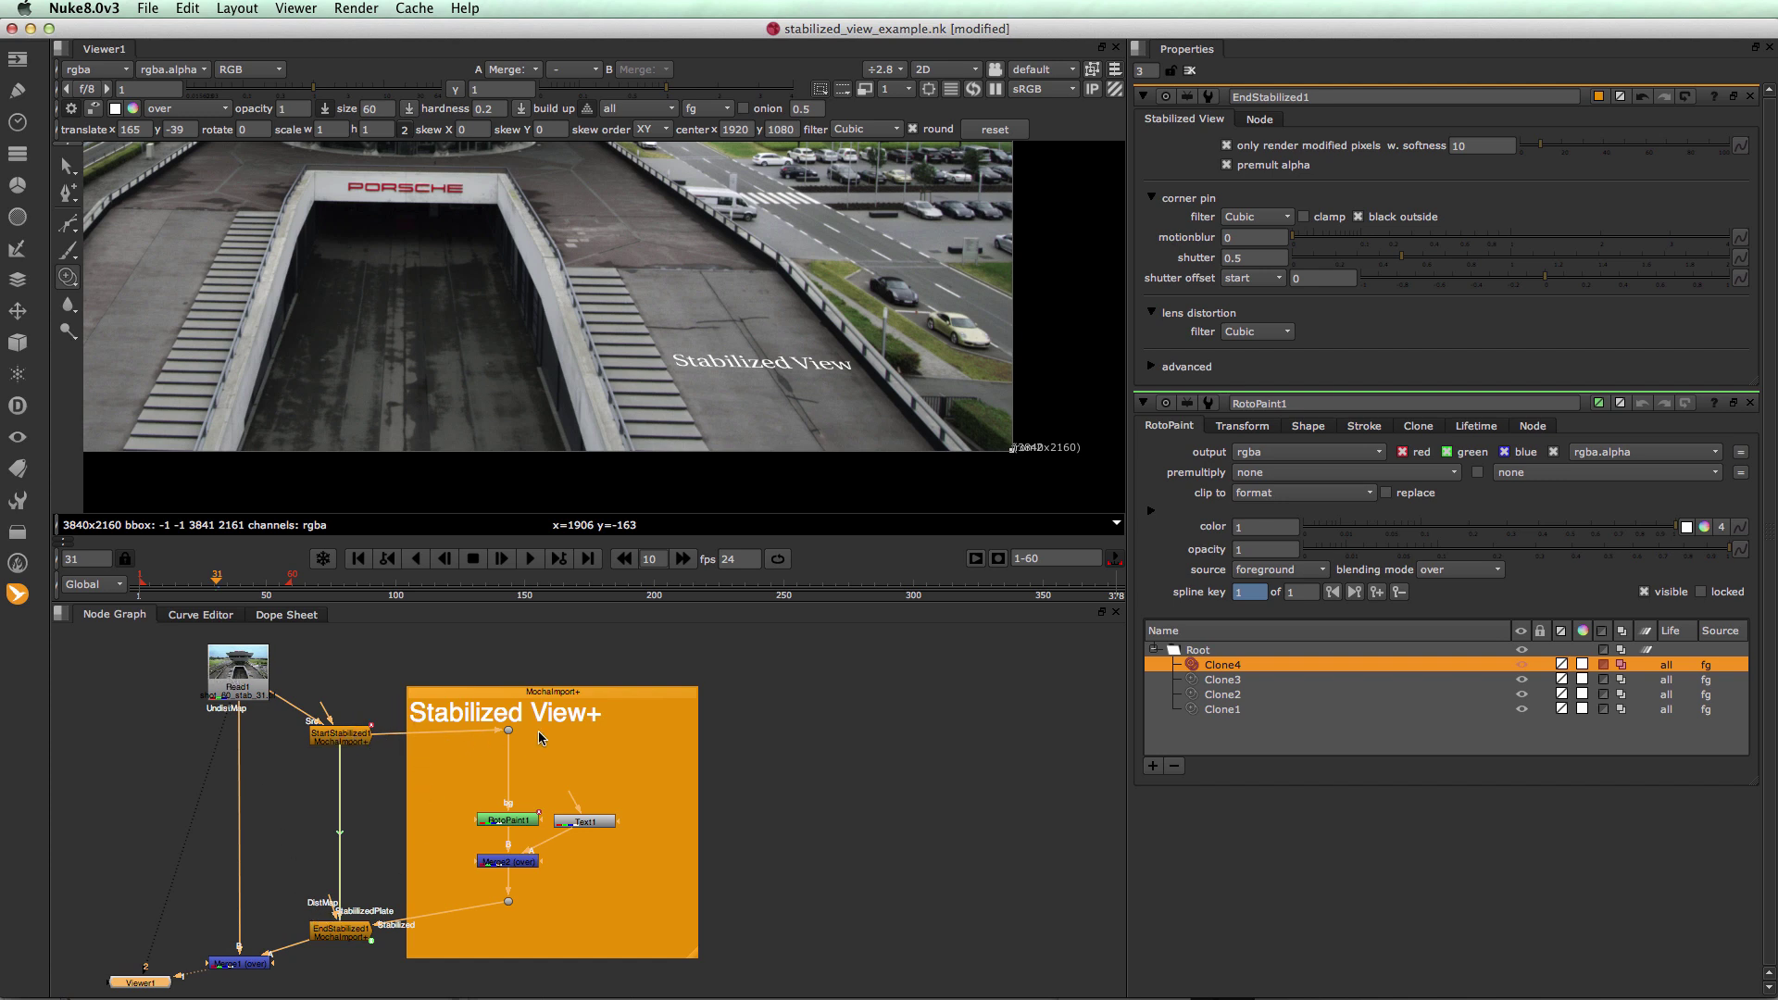
click(338, 938)
key(1)
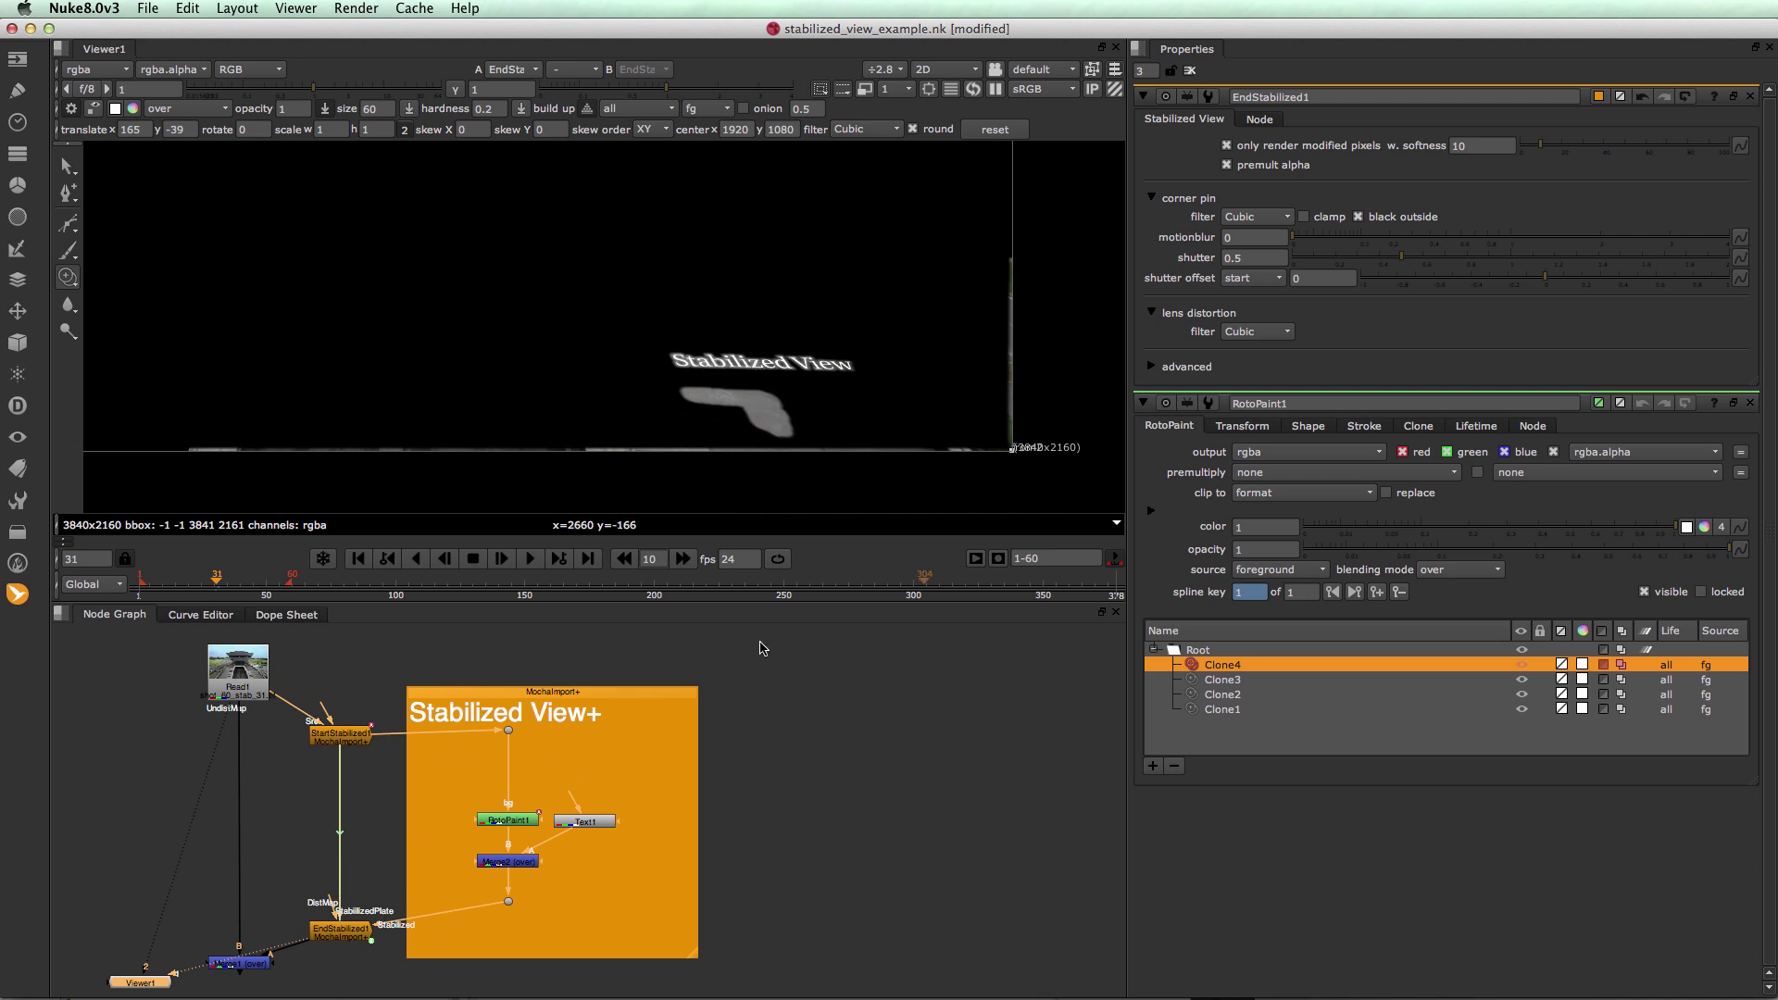
Set EndStabilized1's softness to 31.5, testing only render modified pixels and premult alpha by switching each off and back on
click(1228, 146)
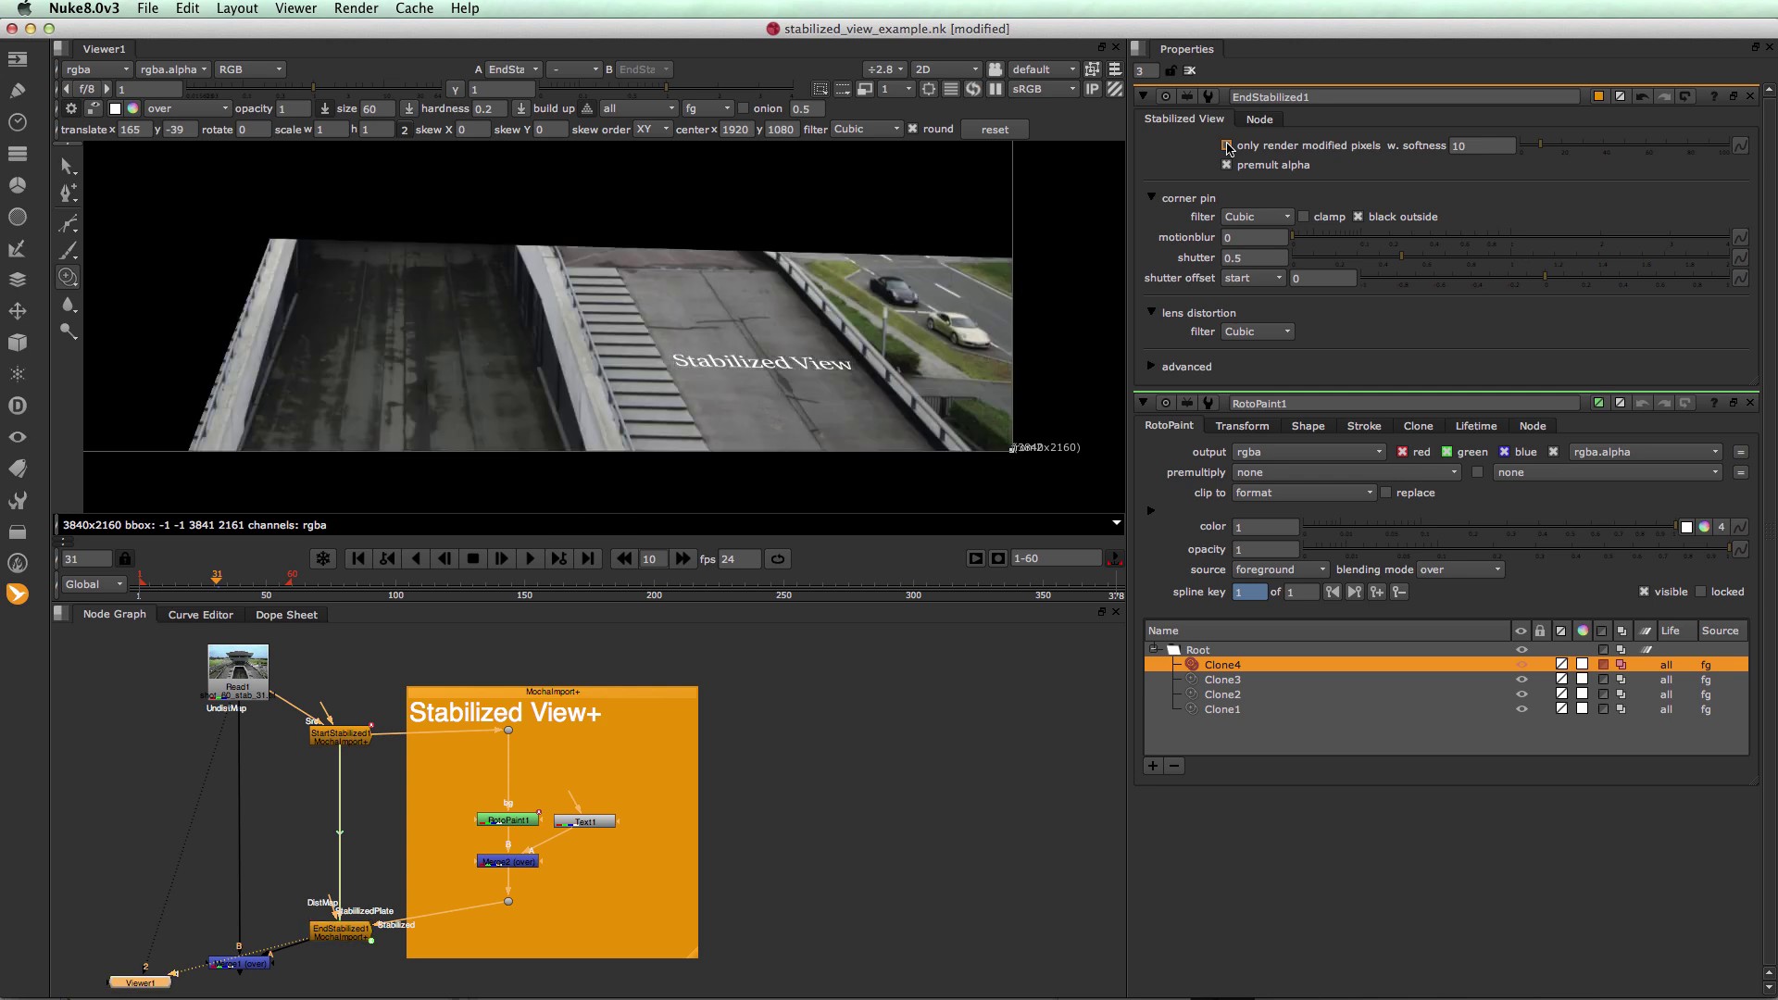
click(1227, 145)
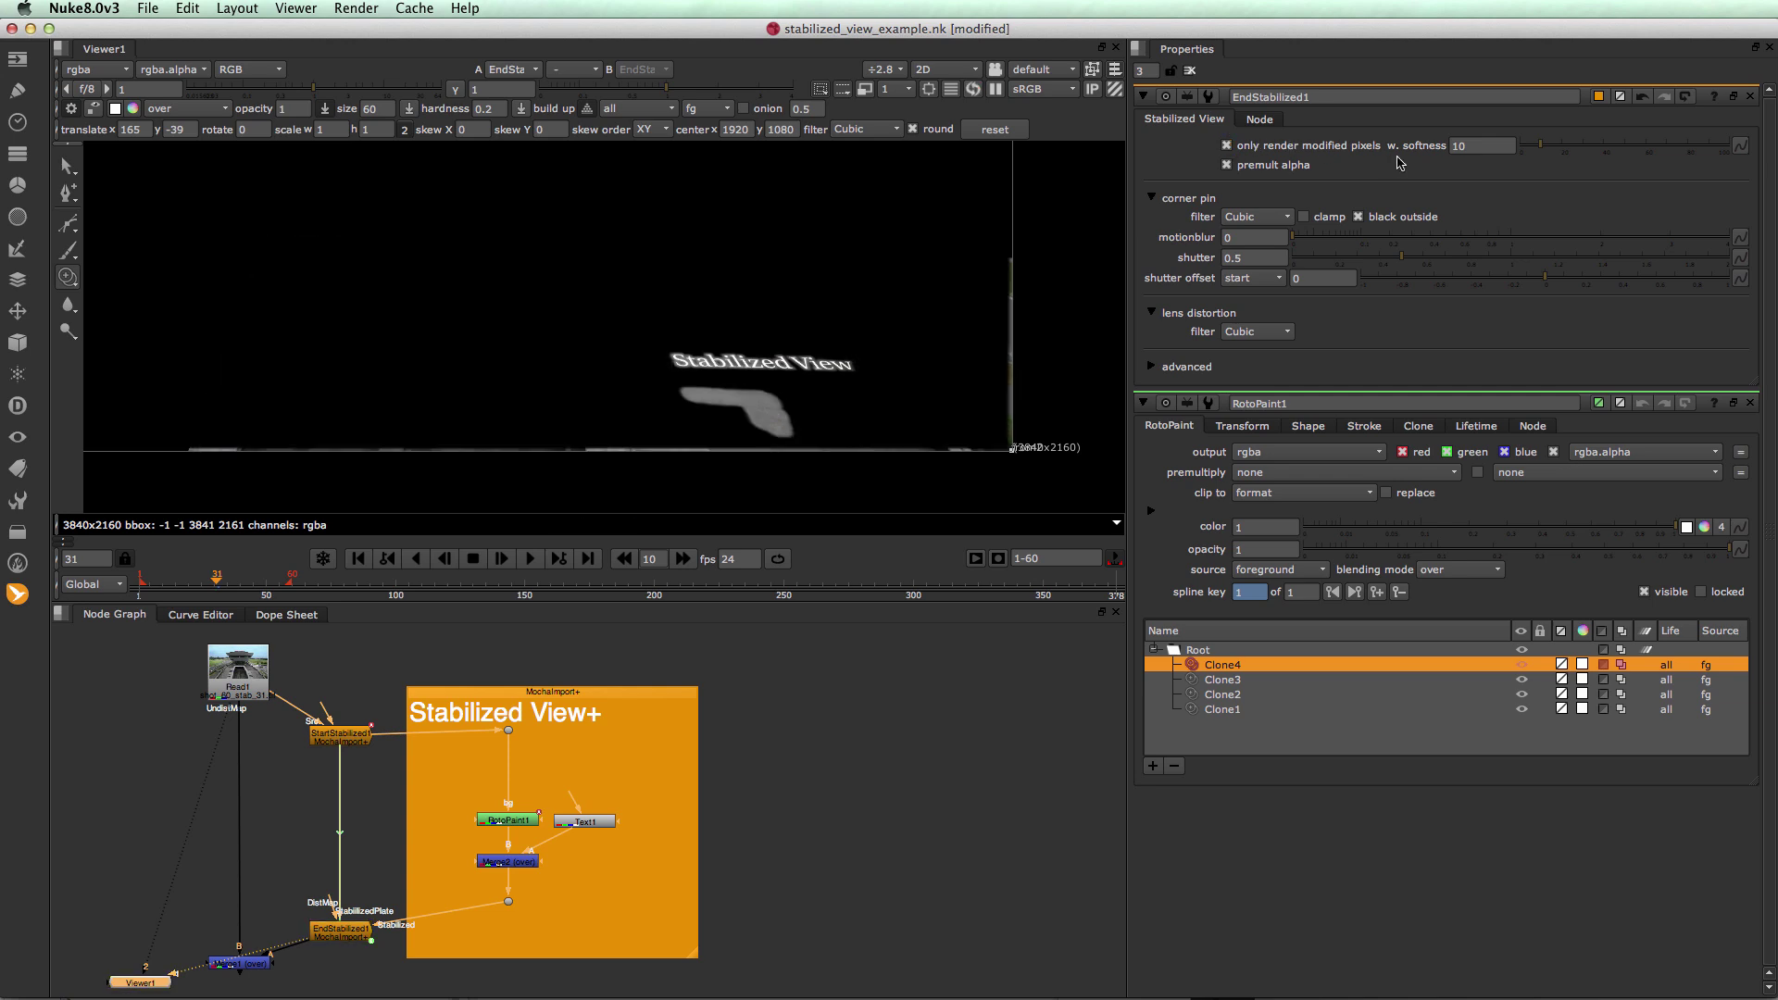
drag(1545, 152, 1625, 153)
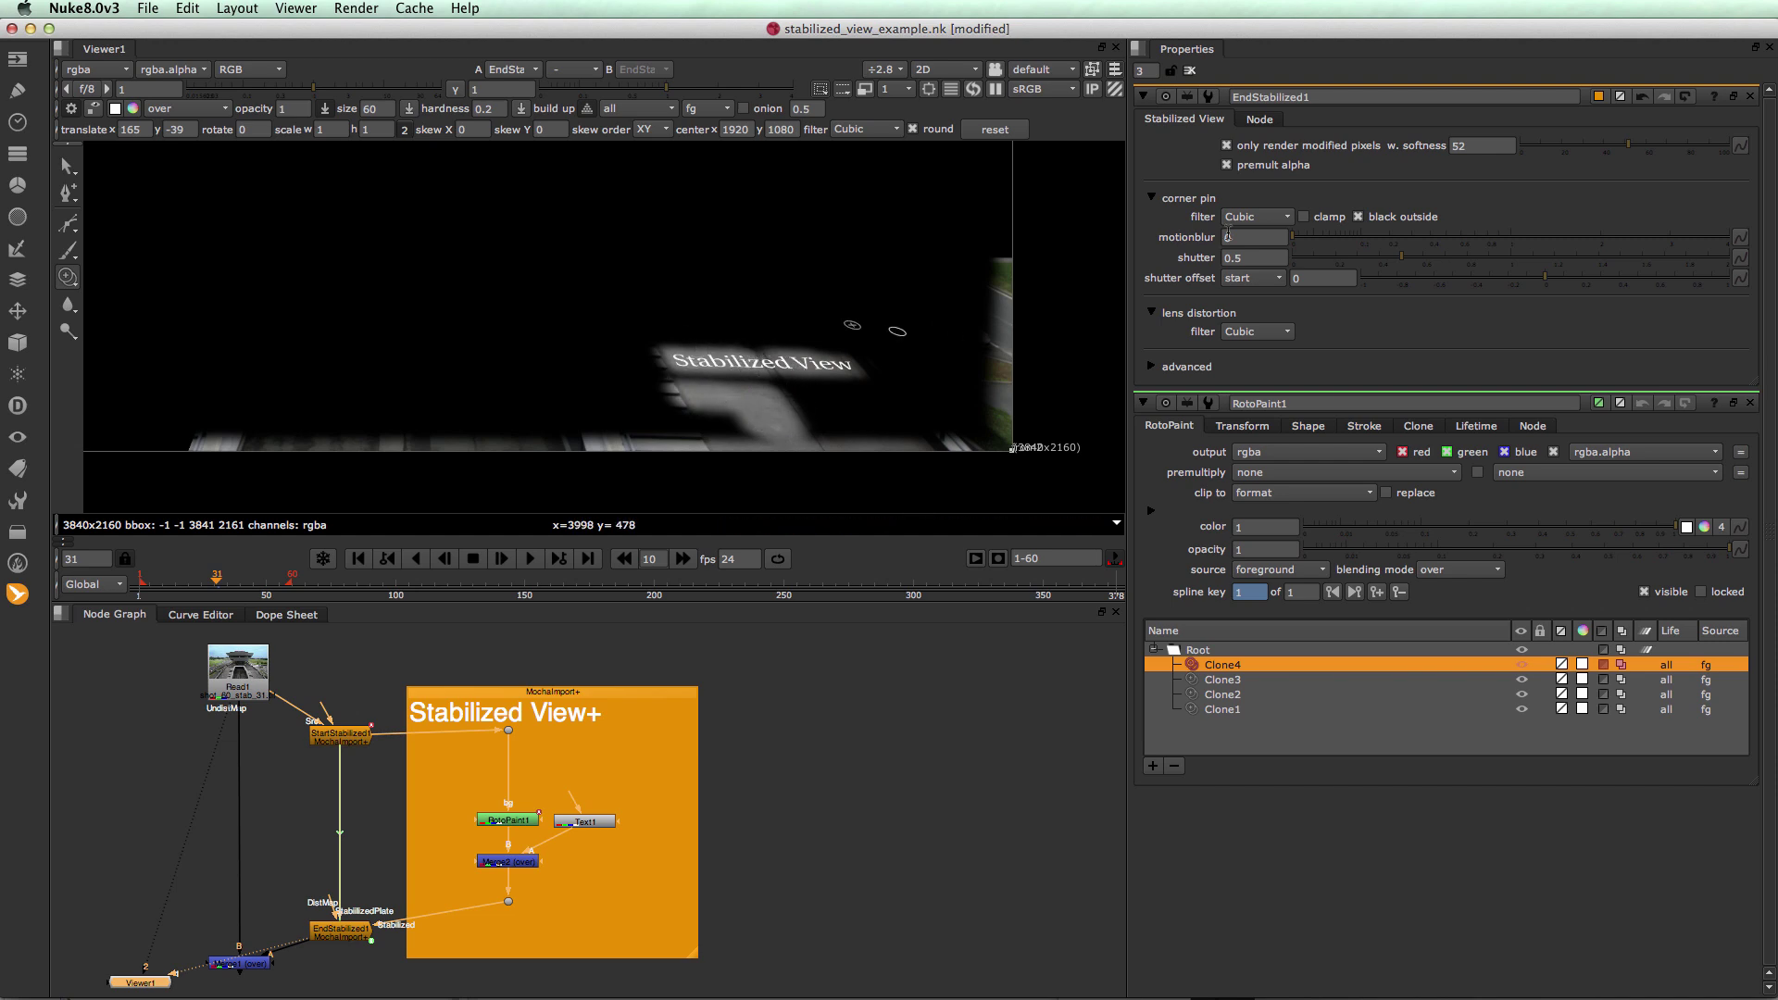
drag(1638, 148, 1587, 153)
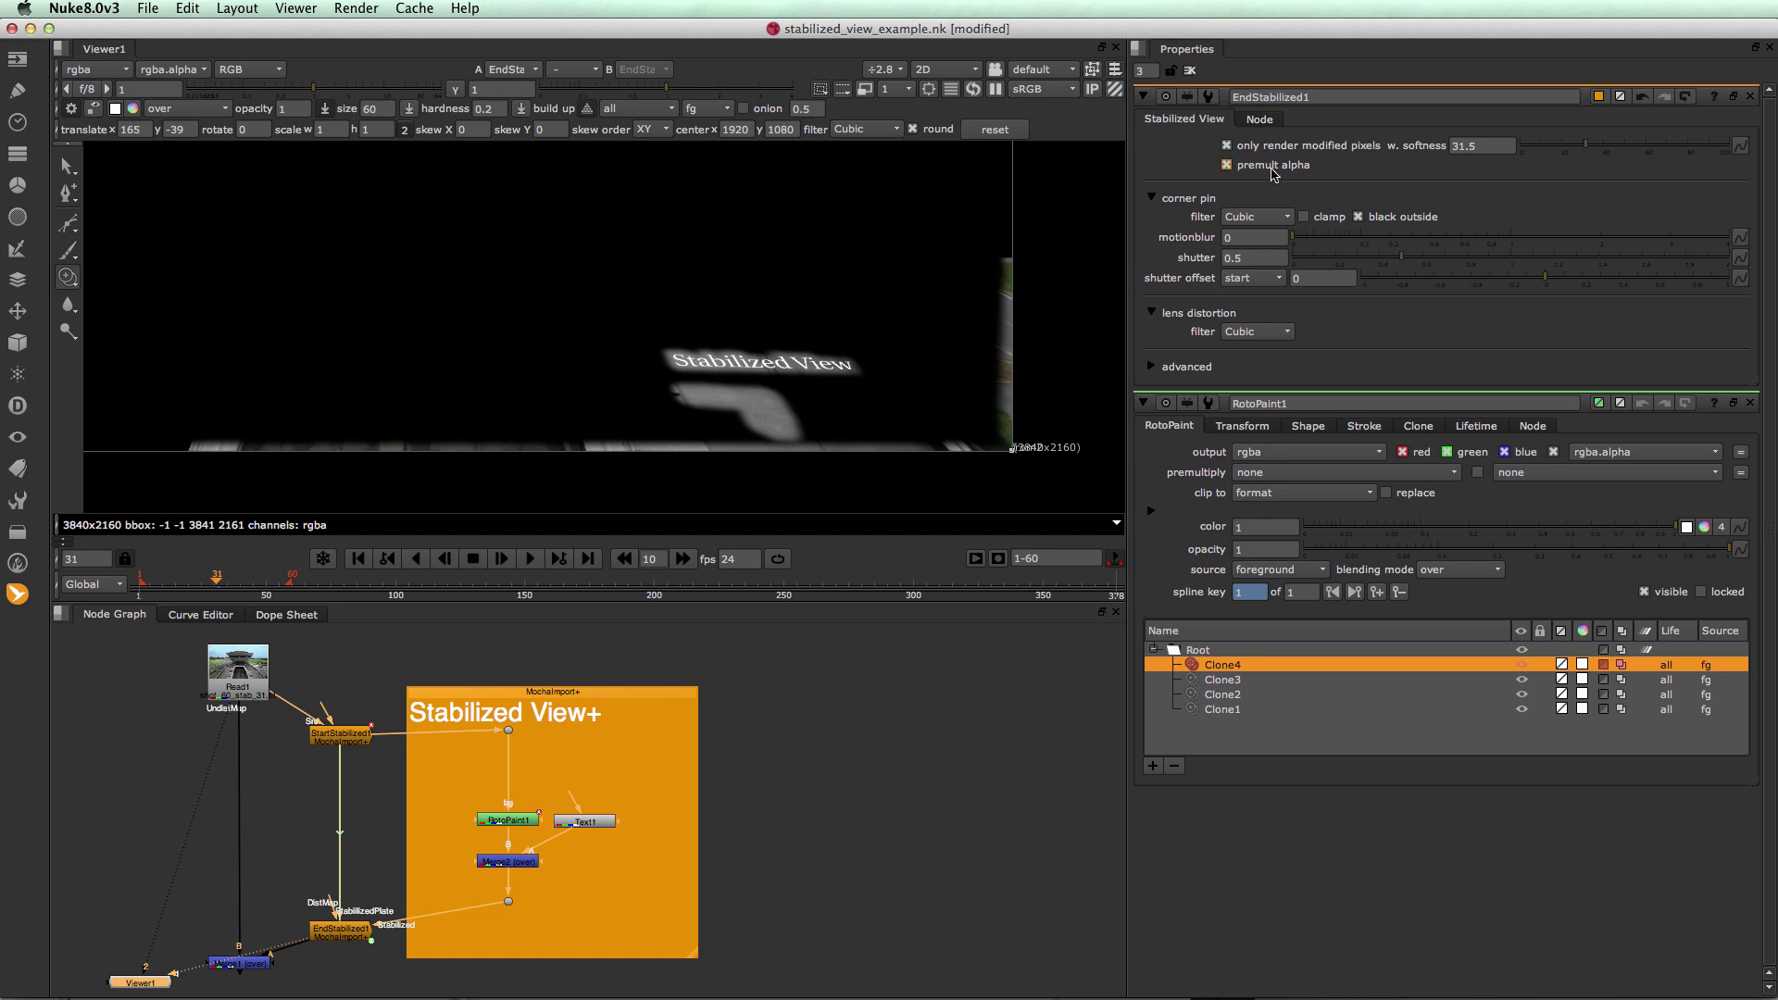
click(1227, 166)
click(1227, 166)
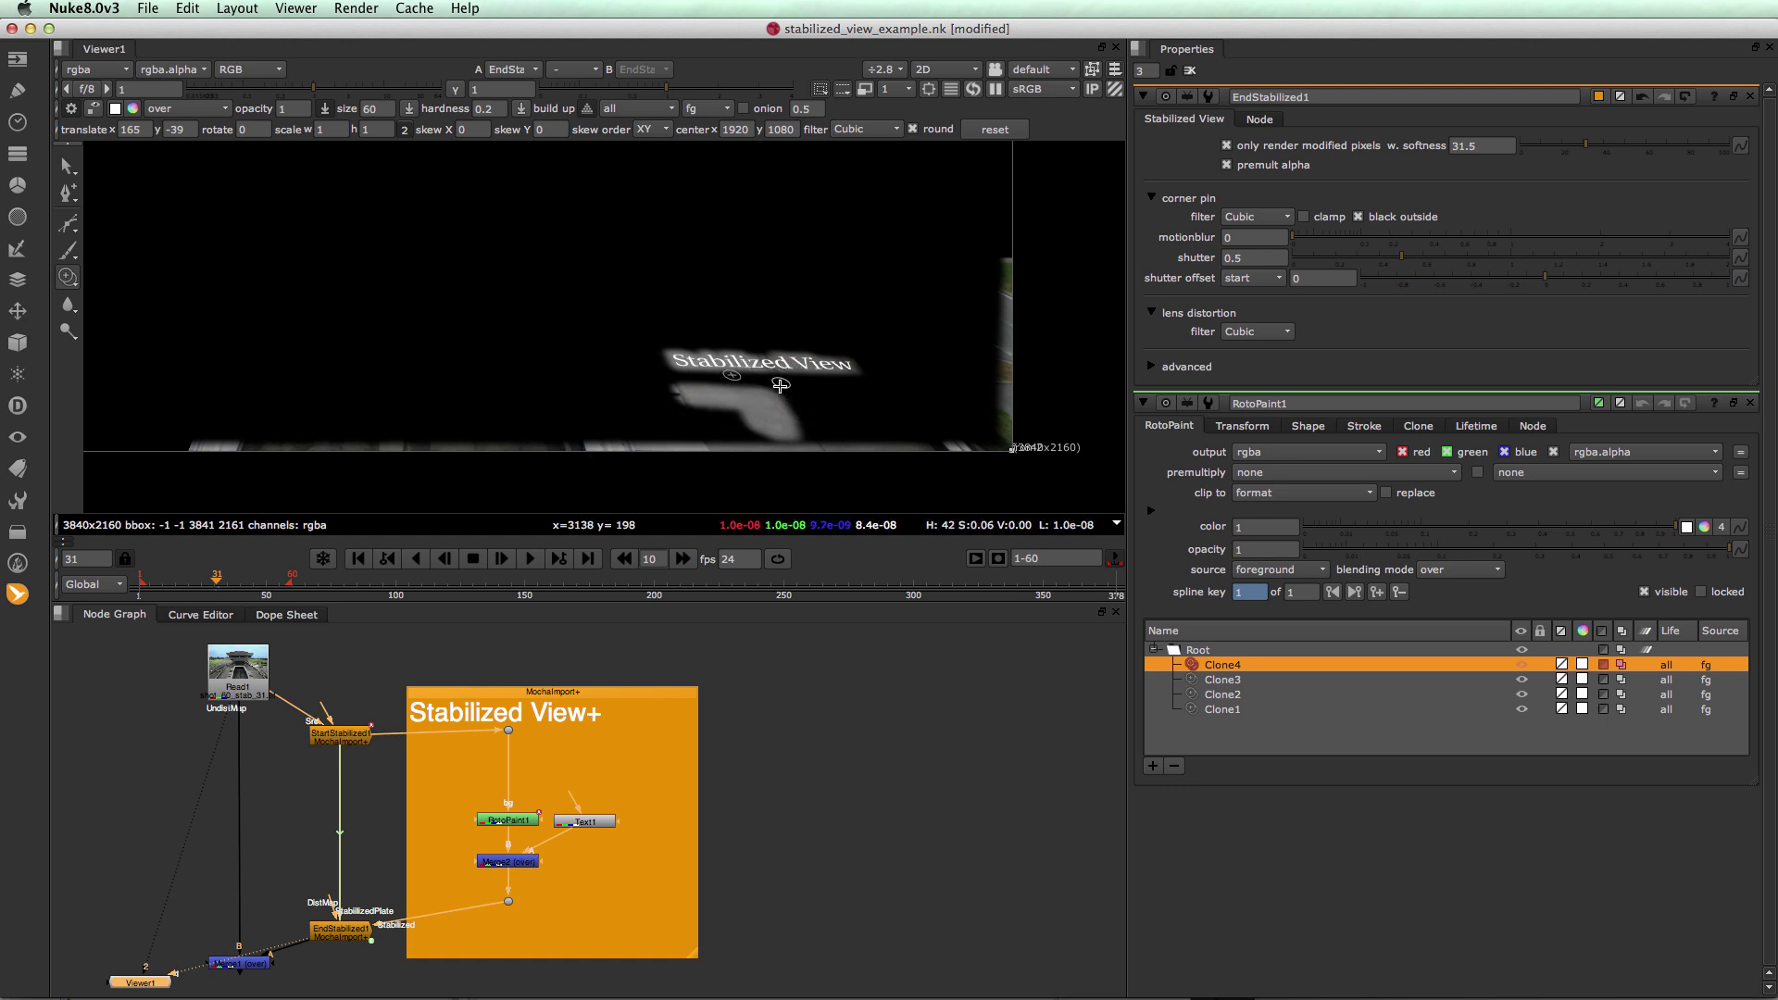
Review the StartStabilized1 properties, reopen those of EndStabilized1 and toggle only render modified pixels
click(351, 936)
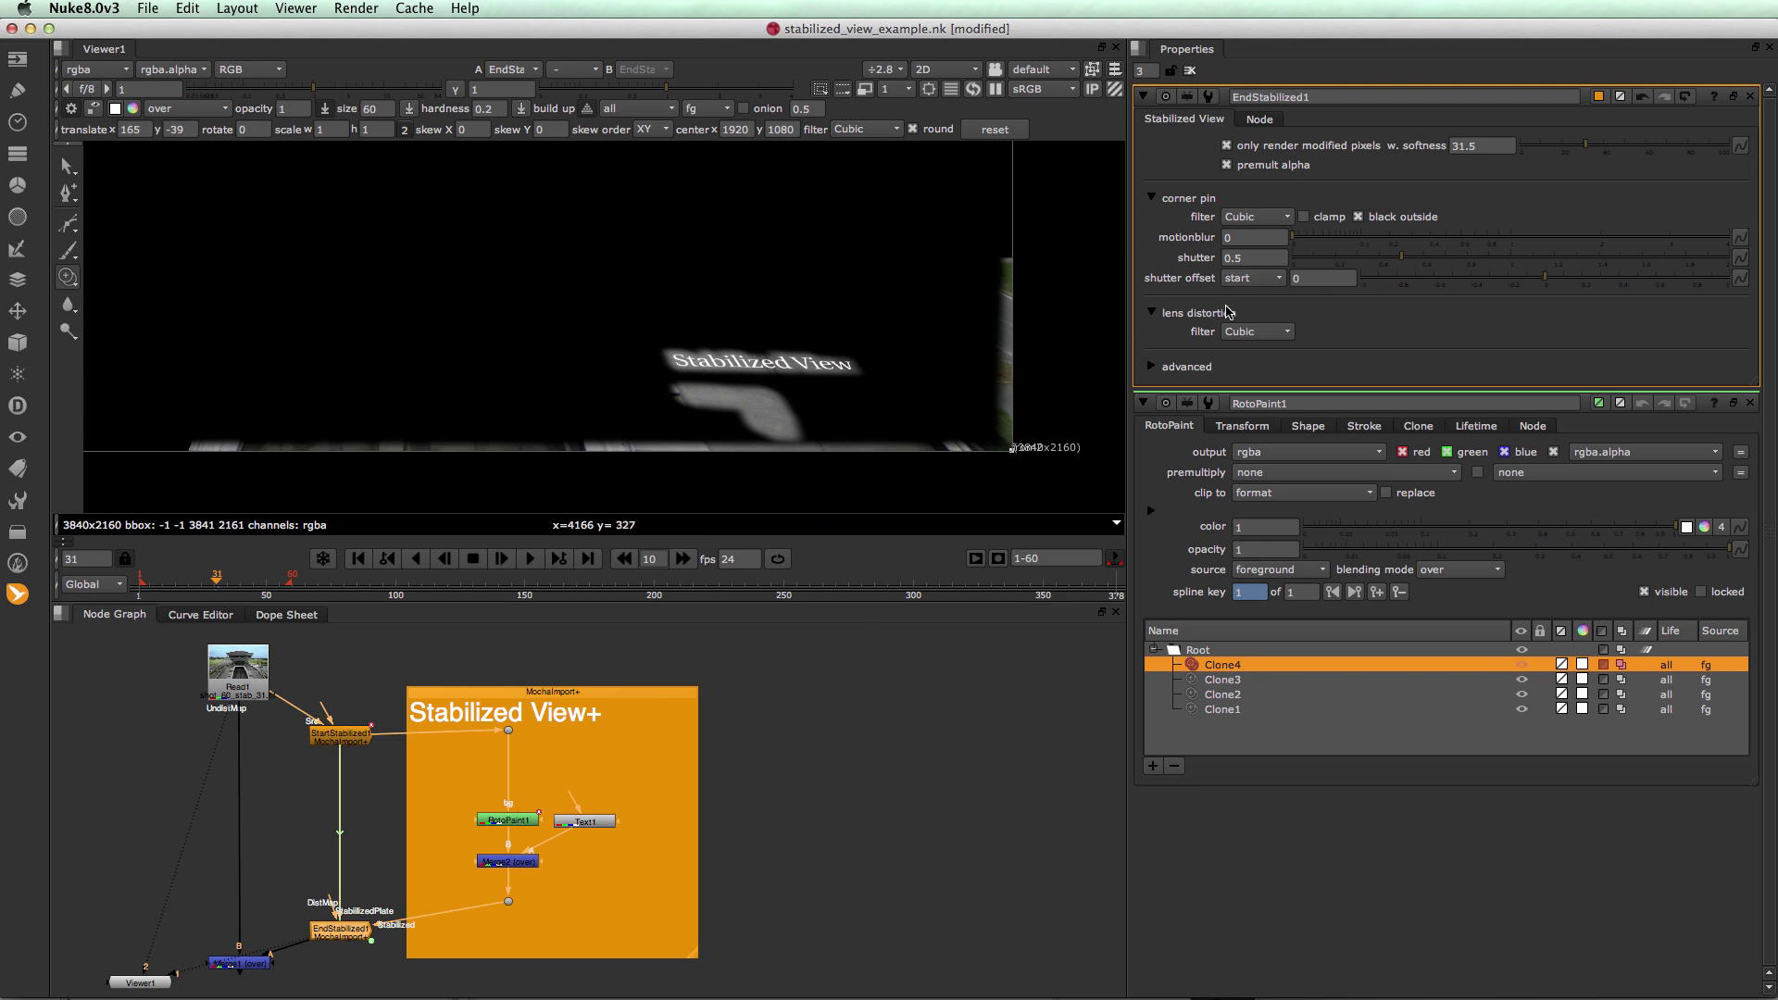
double_click(352, 743)
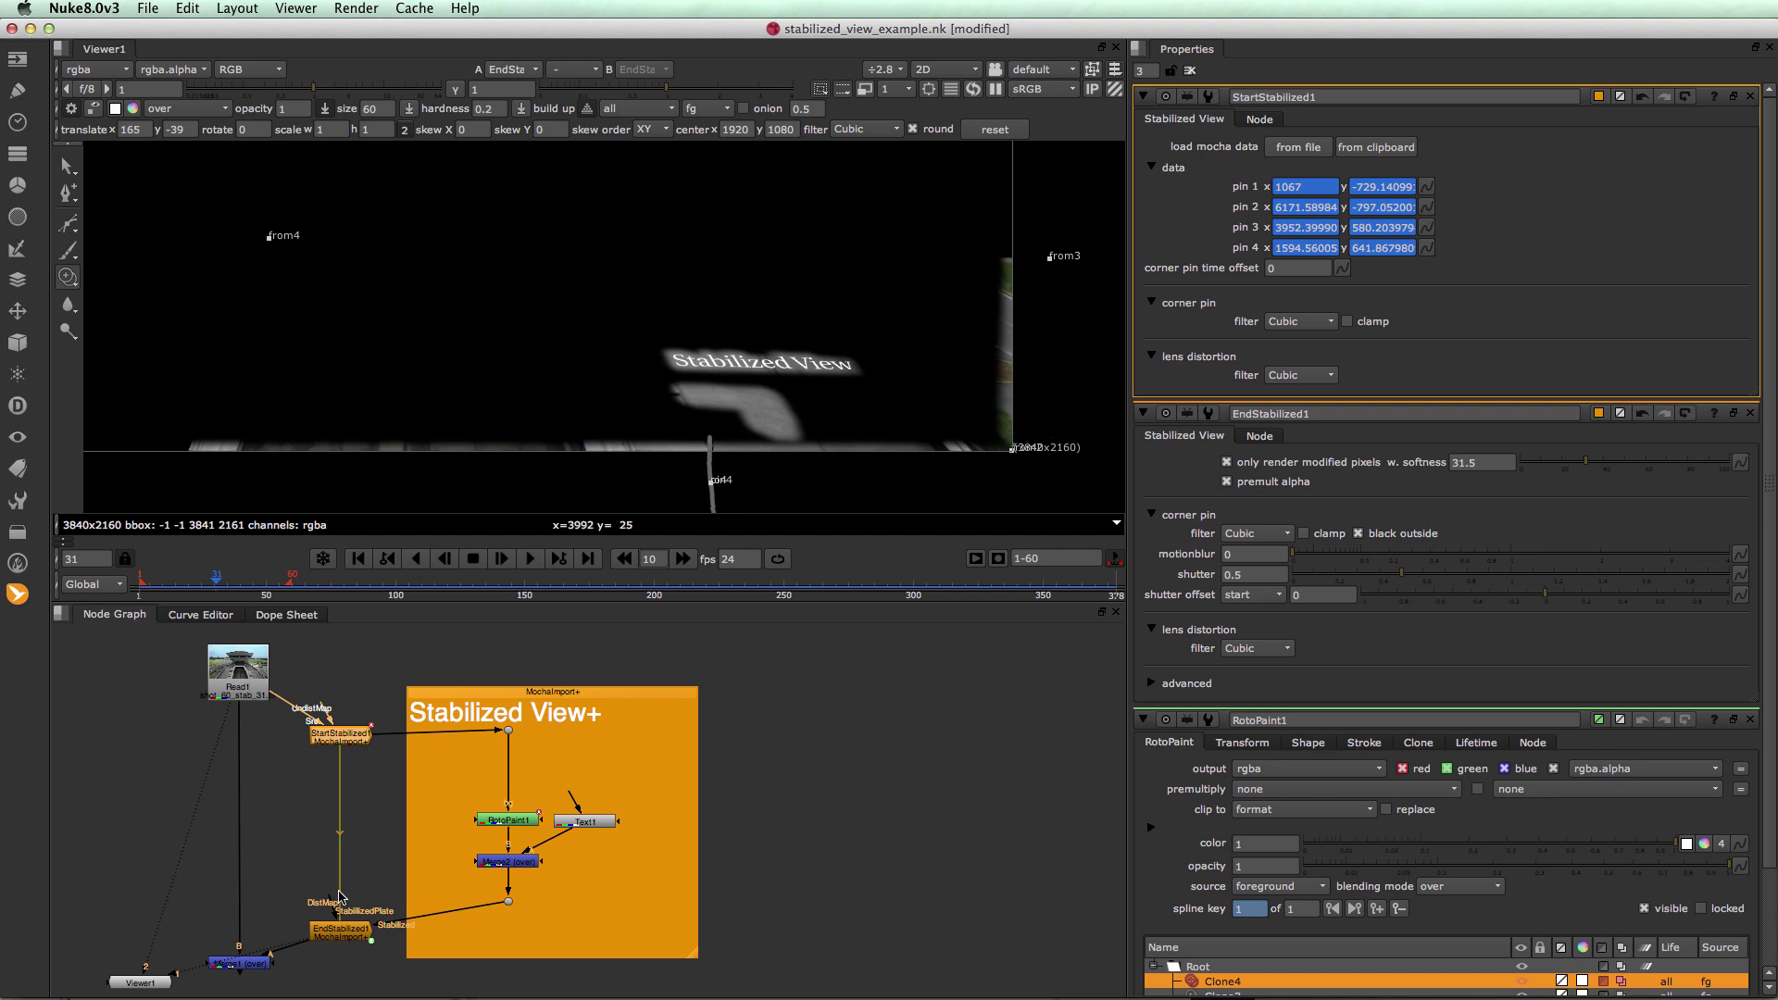
double_click(345, 934)
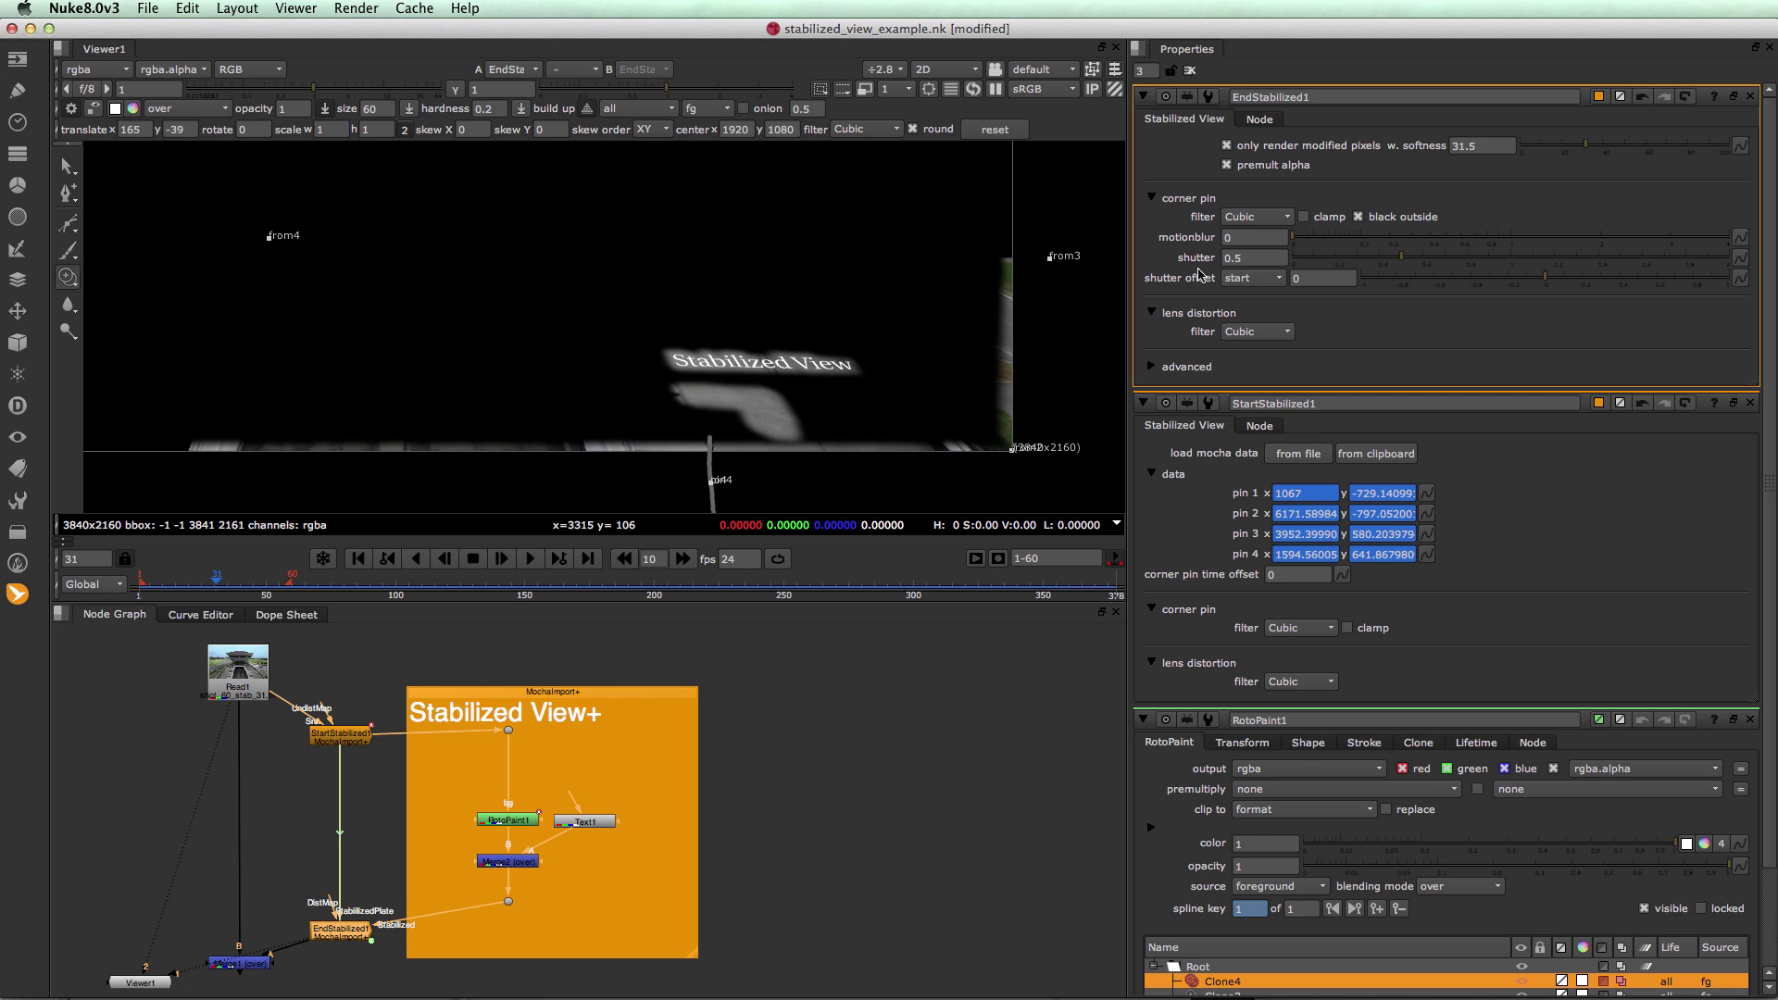
click(1227, 146)
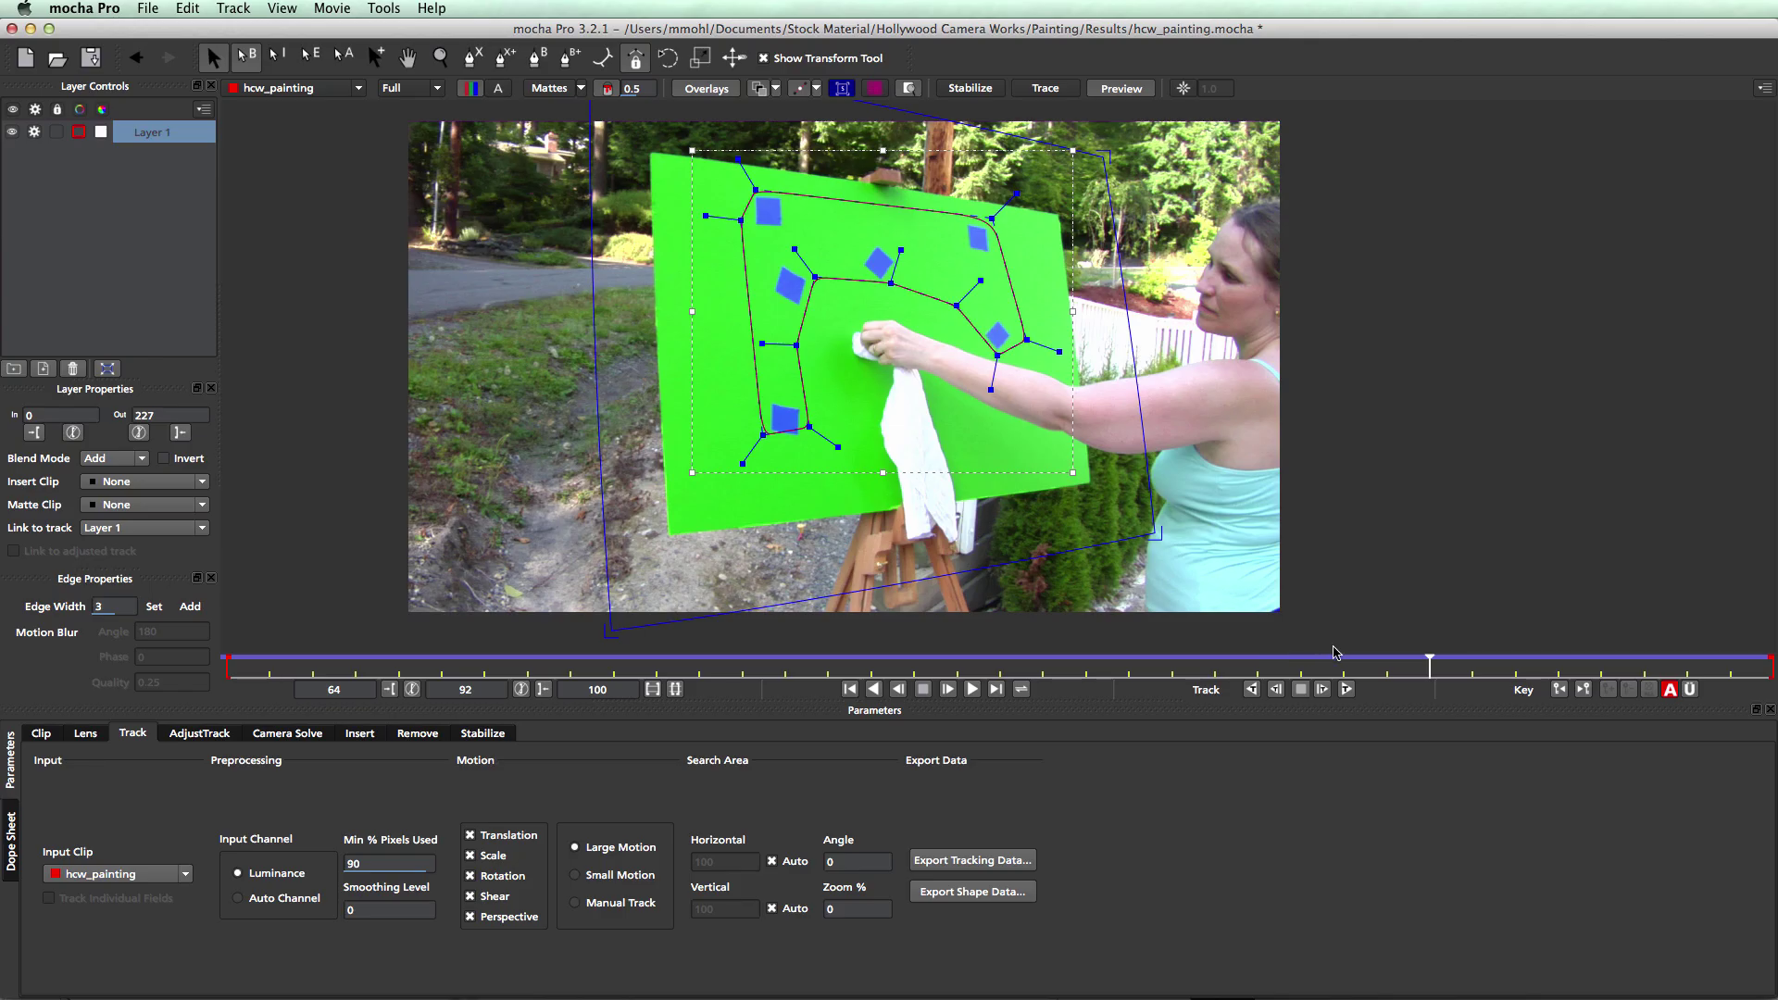
In mocha Pro, go to frame 94, shift the left edge of the tracked surface slightly outward and check it at frame 91
drag(1430, 660, 1527, 670)
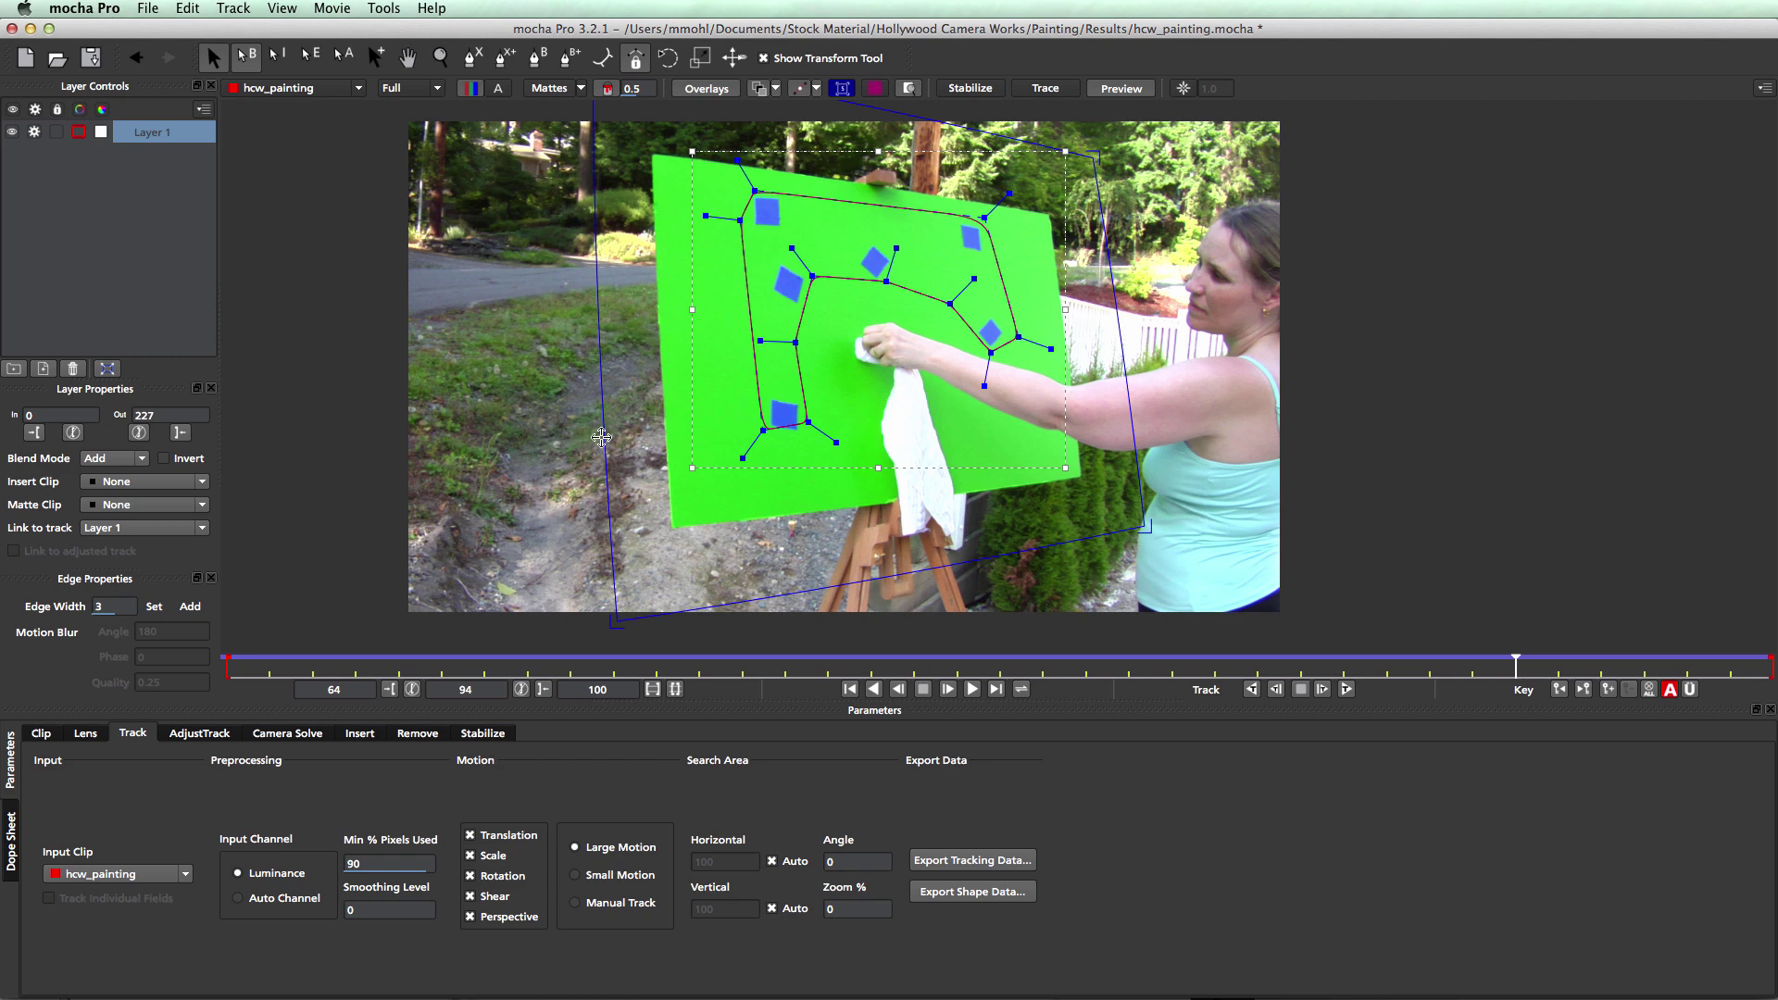
drag(598, 435, 594, 441)
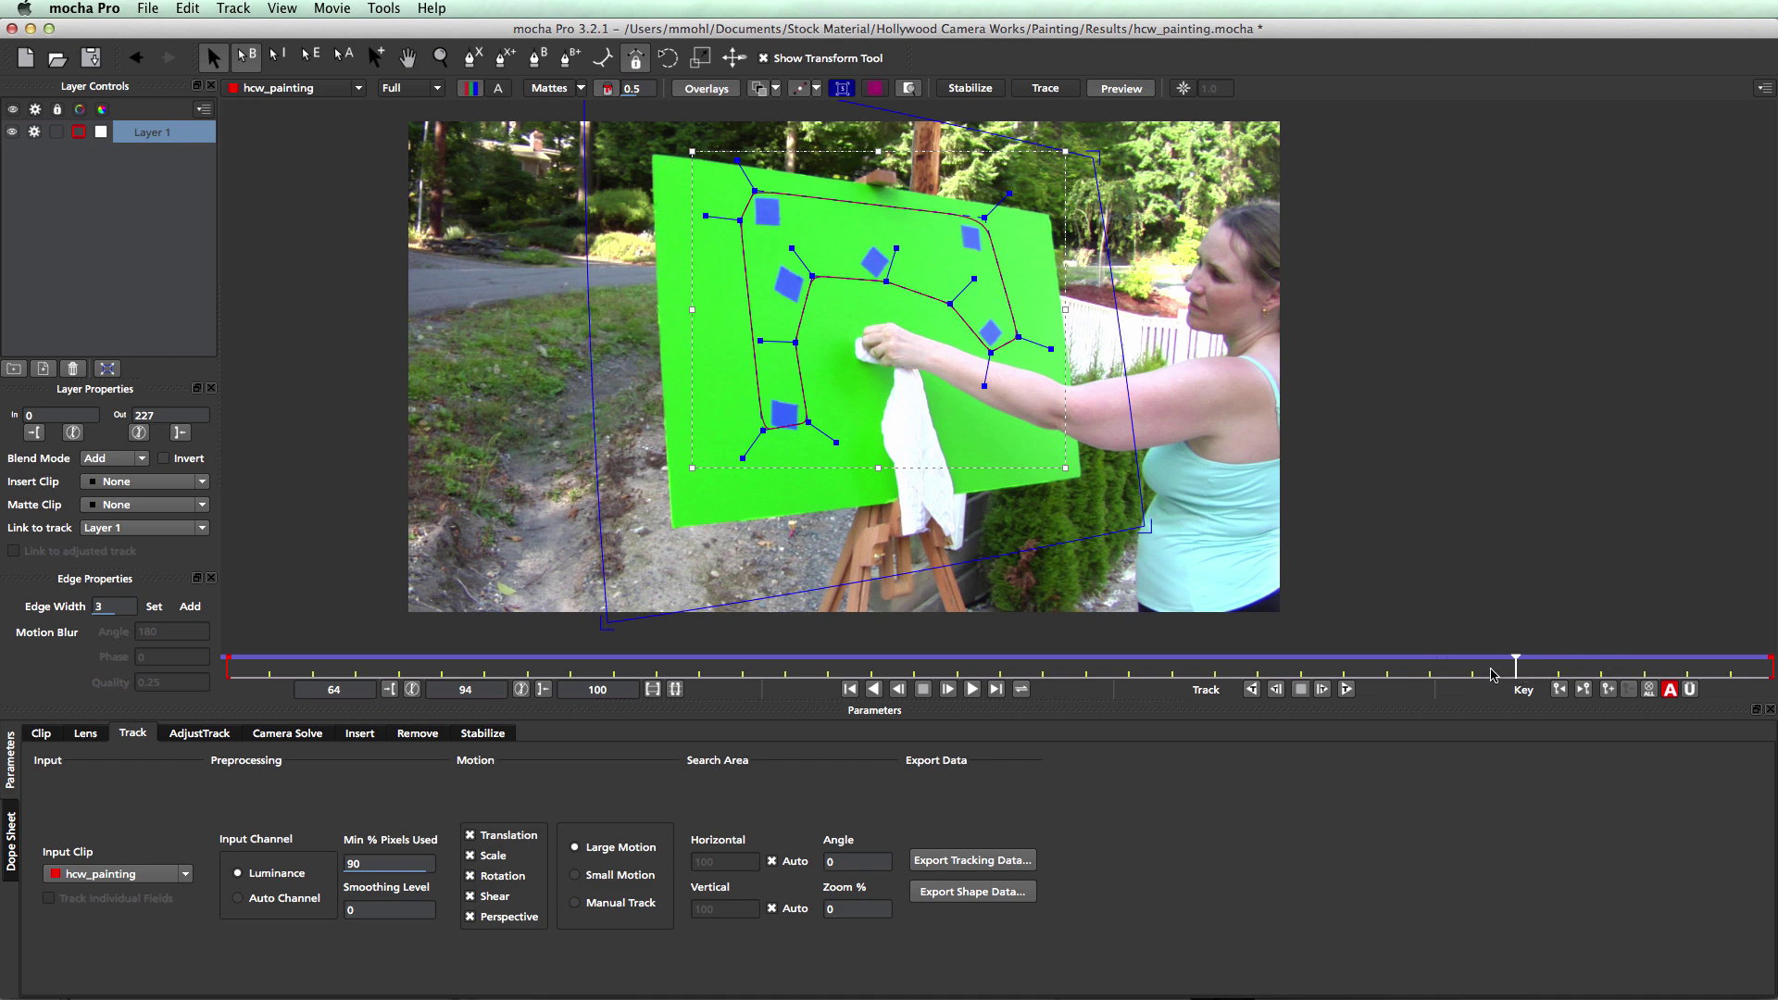
drag(1514, 663, 1388, 661)
Export the Layer 1 tracking data to the clipboard in Nuke Corner Pin (*.nk) format and switch to Nuke
click(974, 861)
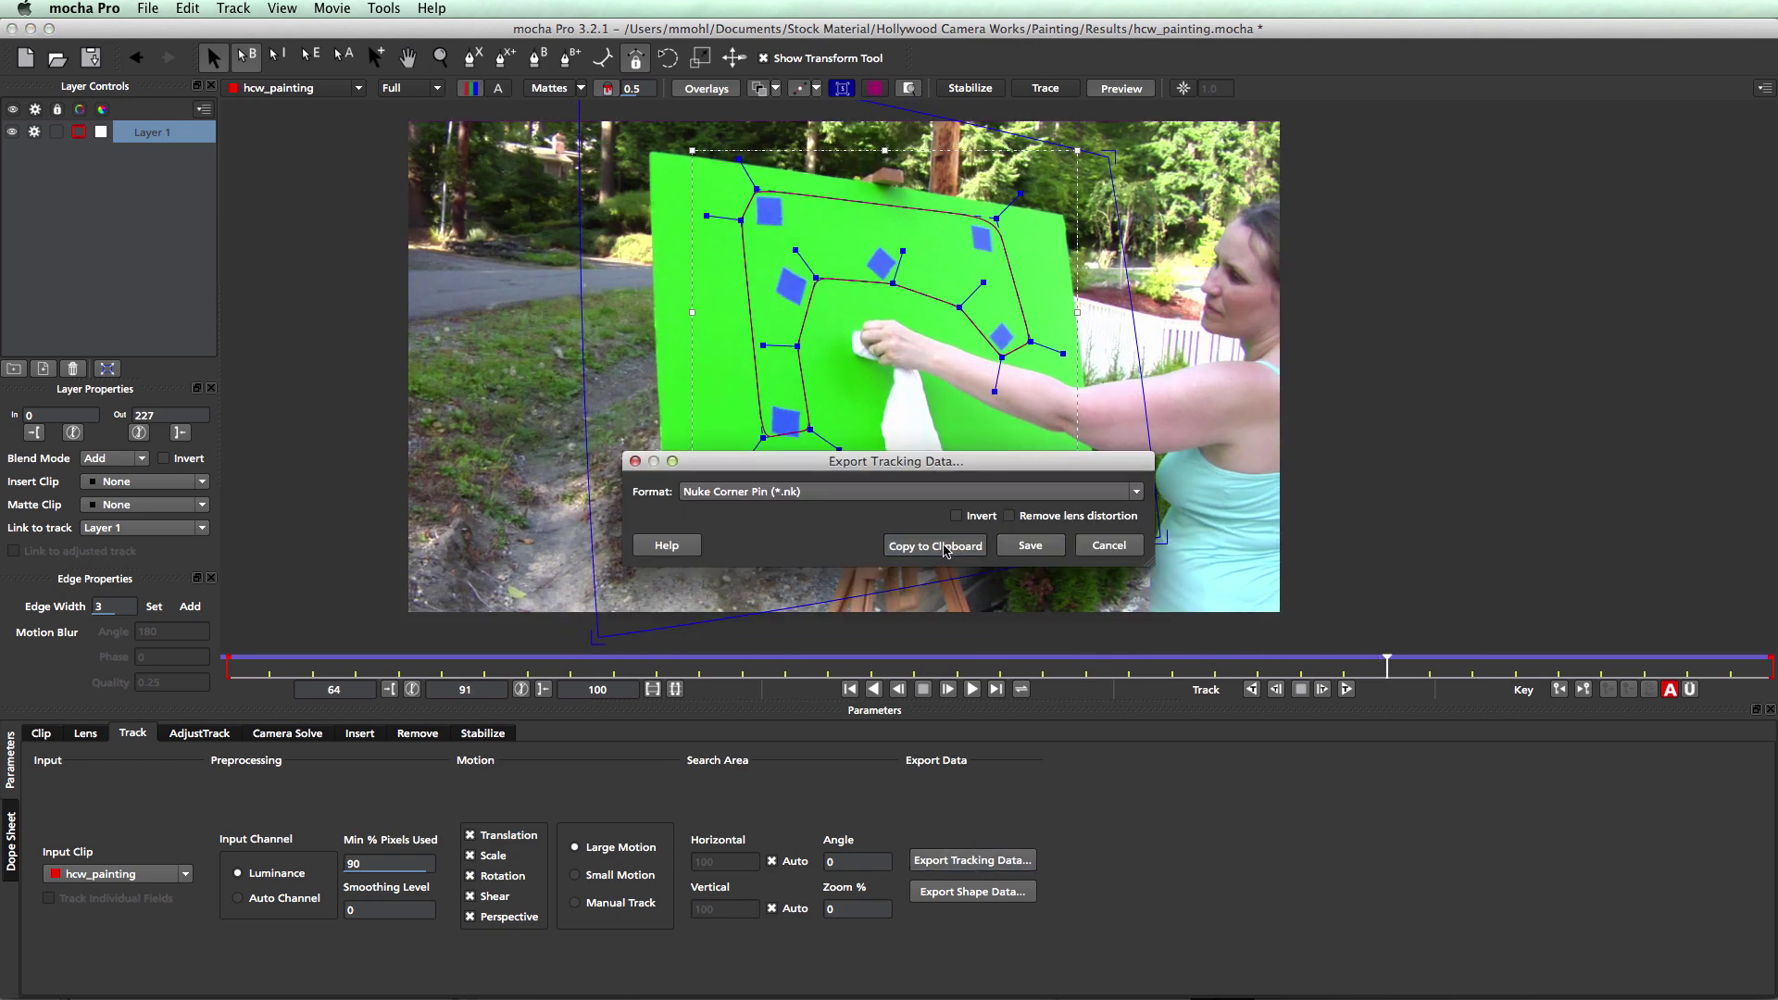
click(945, 549)
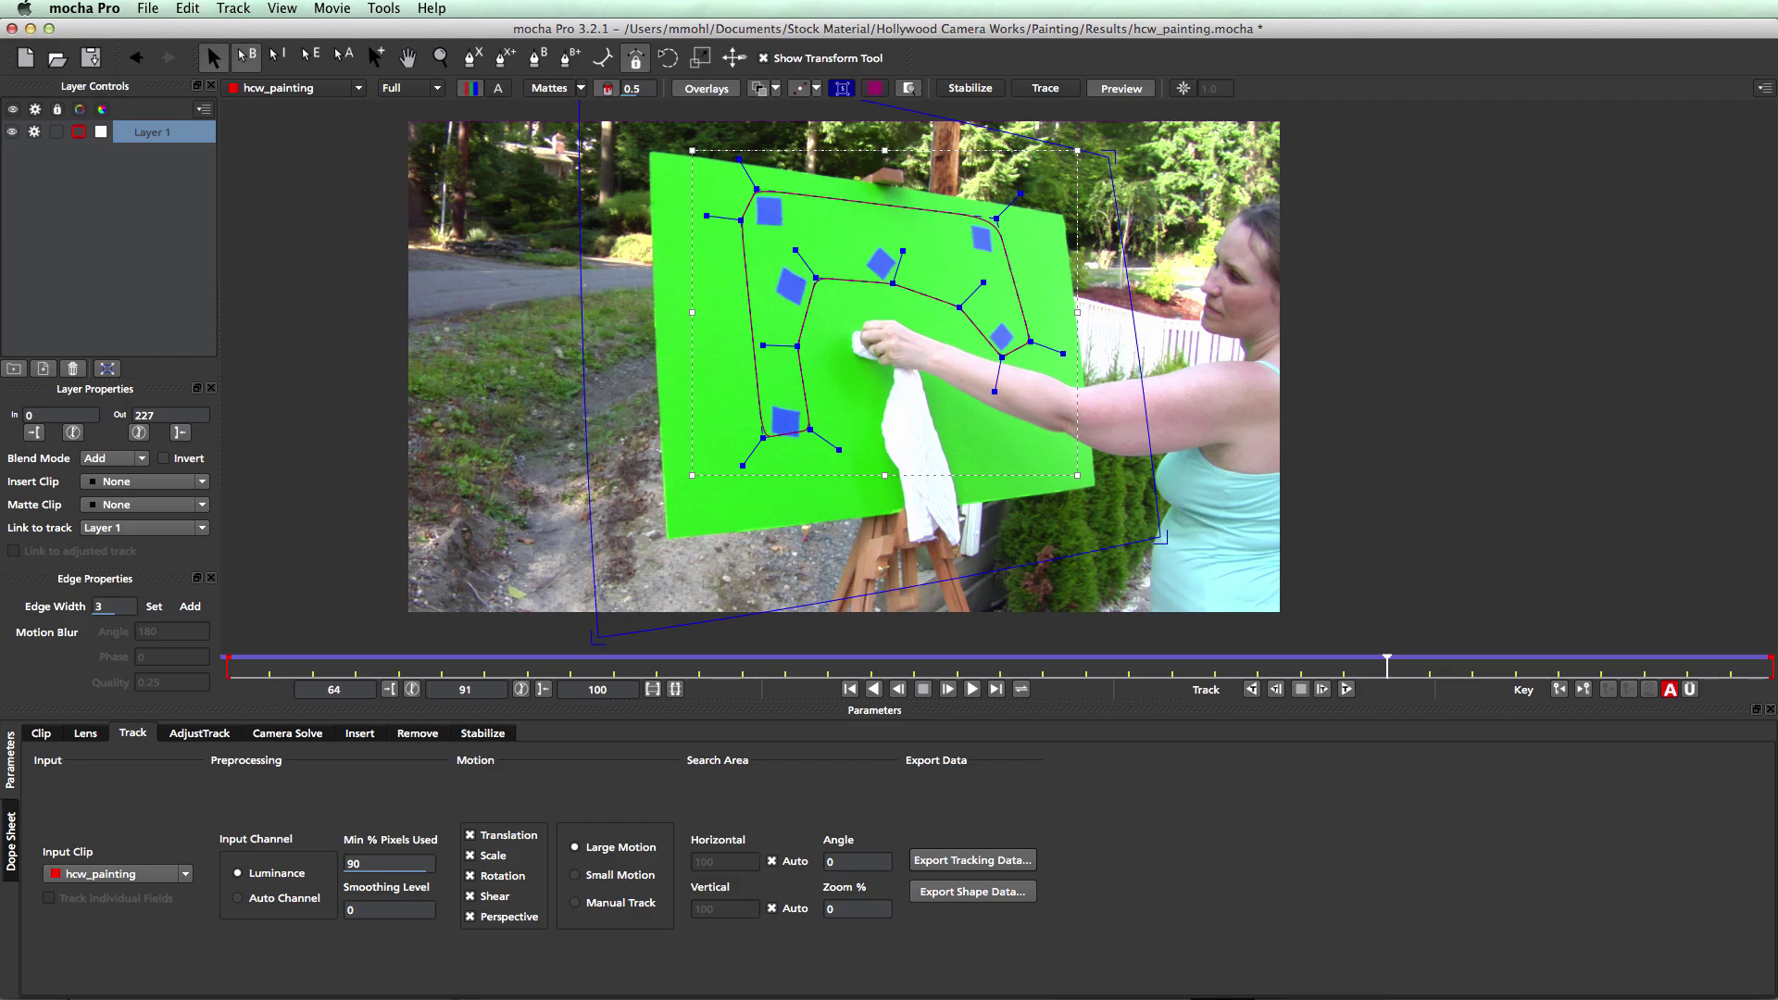
key(super+Tab)
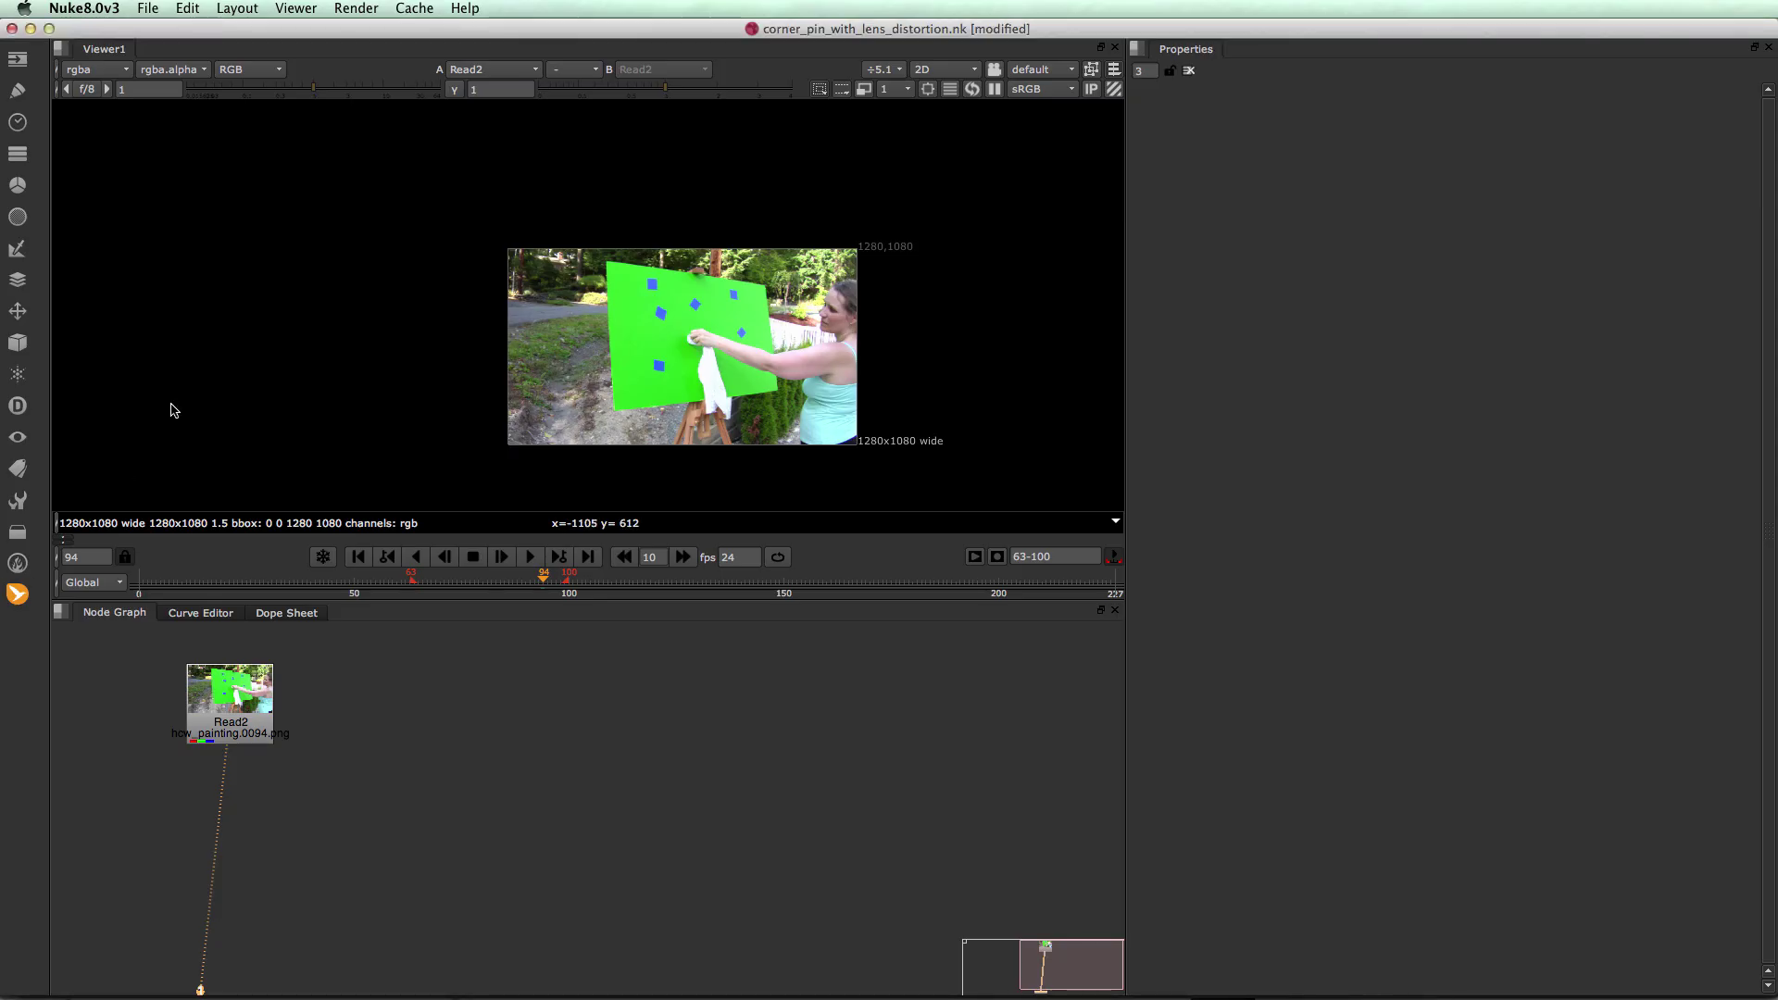
Add a MochaImport+ Stabilized View+ setup to Read2 and load the mocha data from the clipboard into StartStabilized1
drag(239, 696, 290, 692)
click(17, 596)
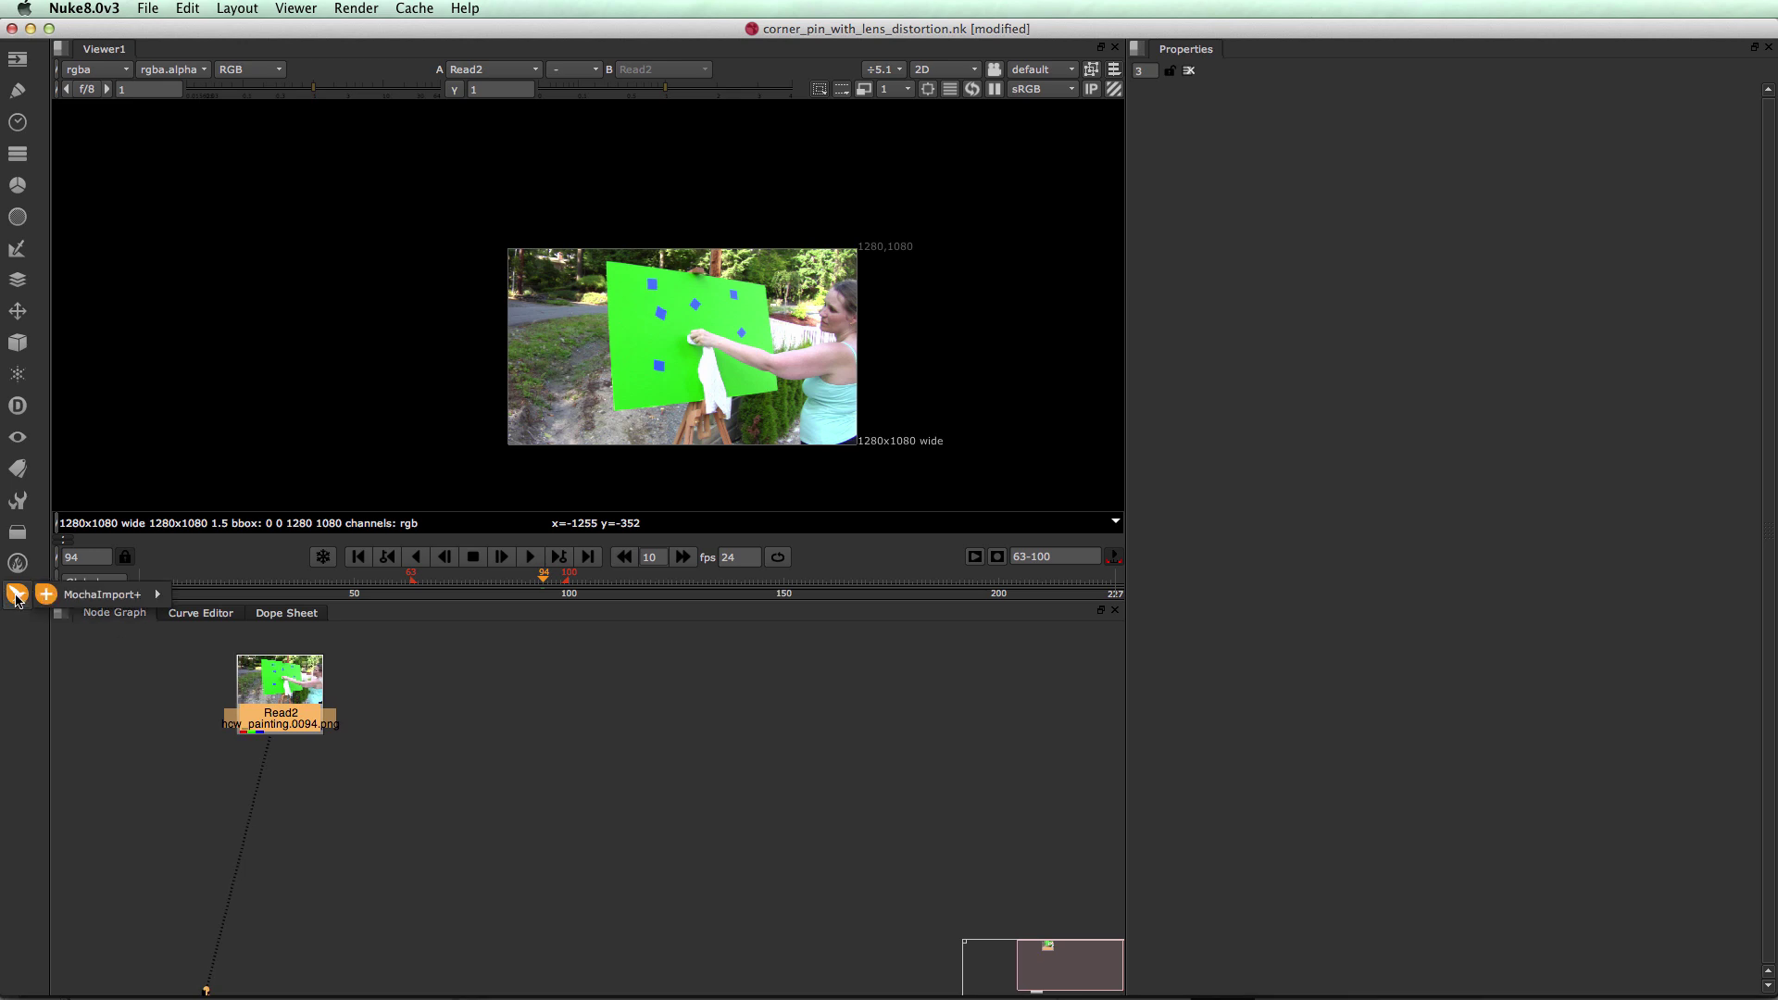
mouse_move(154, 593)
click(232, 594)
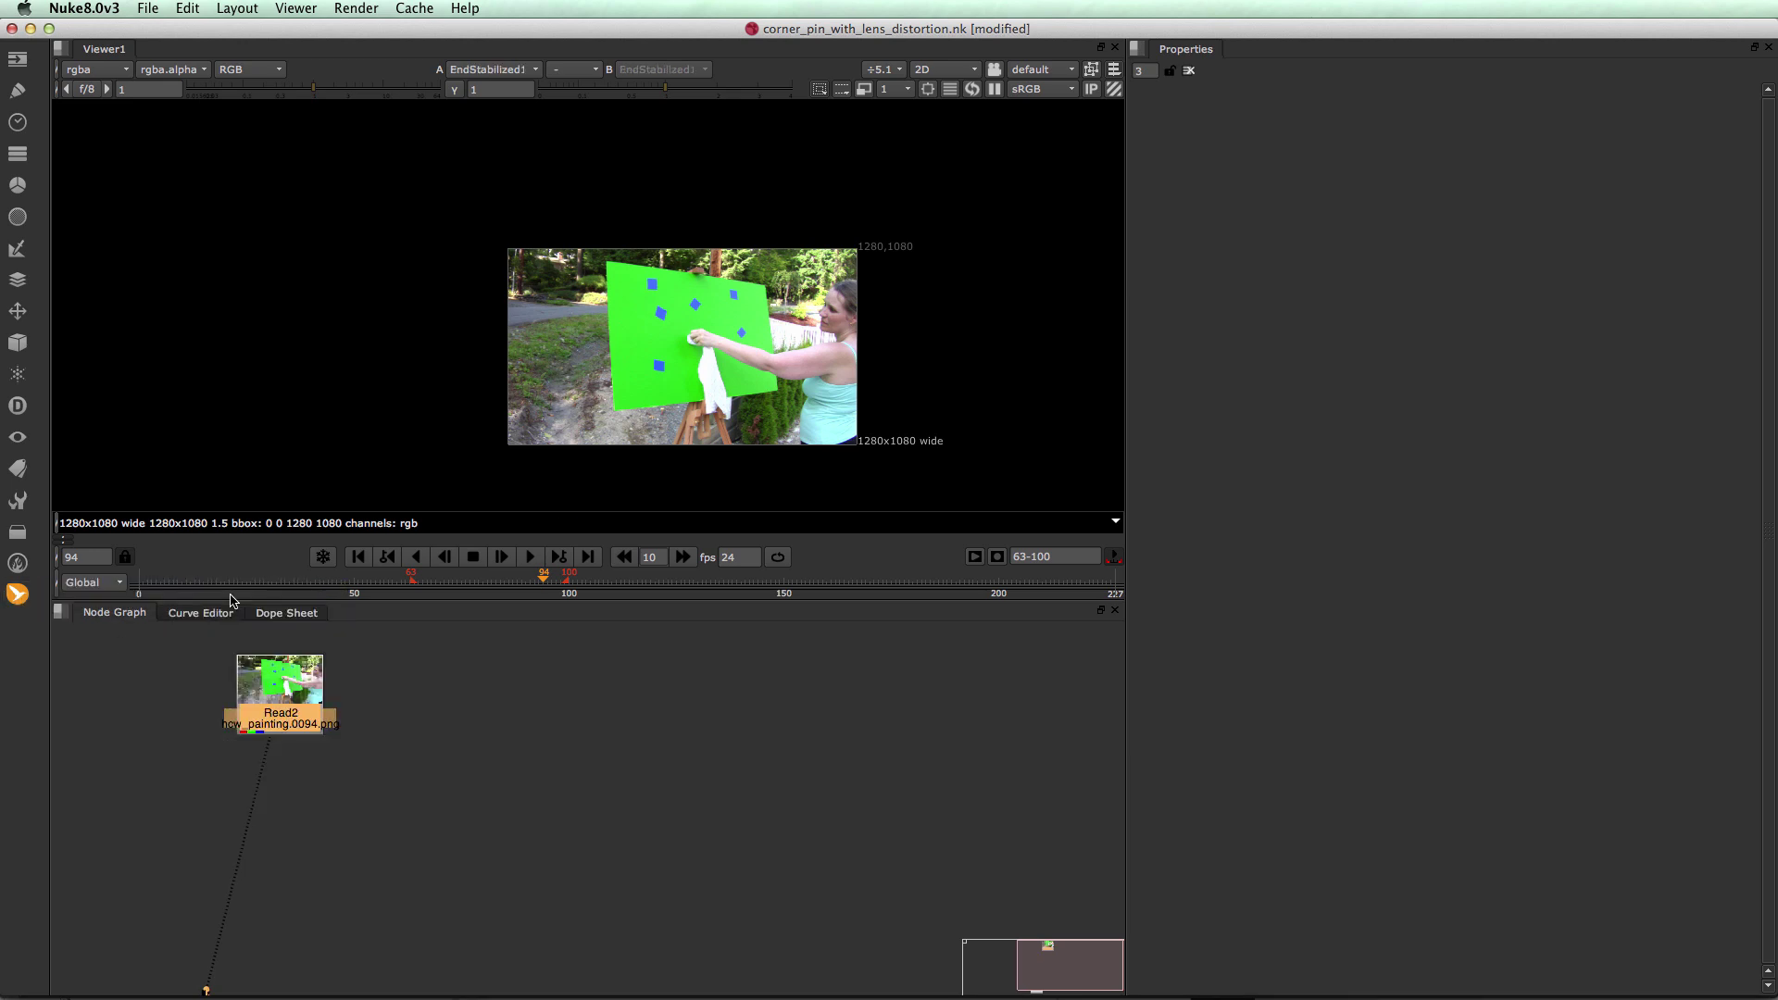
drag(296, 721, 202, 678)
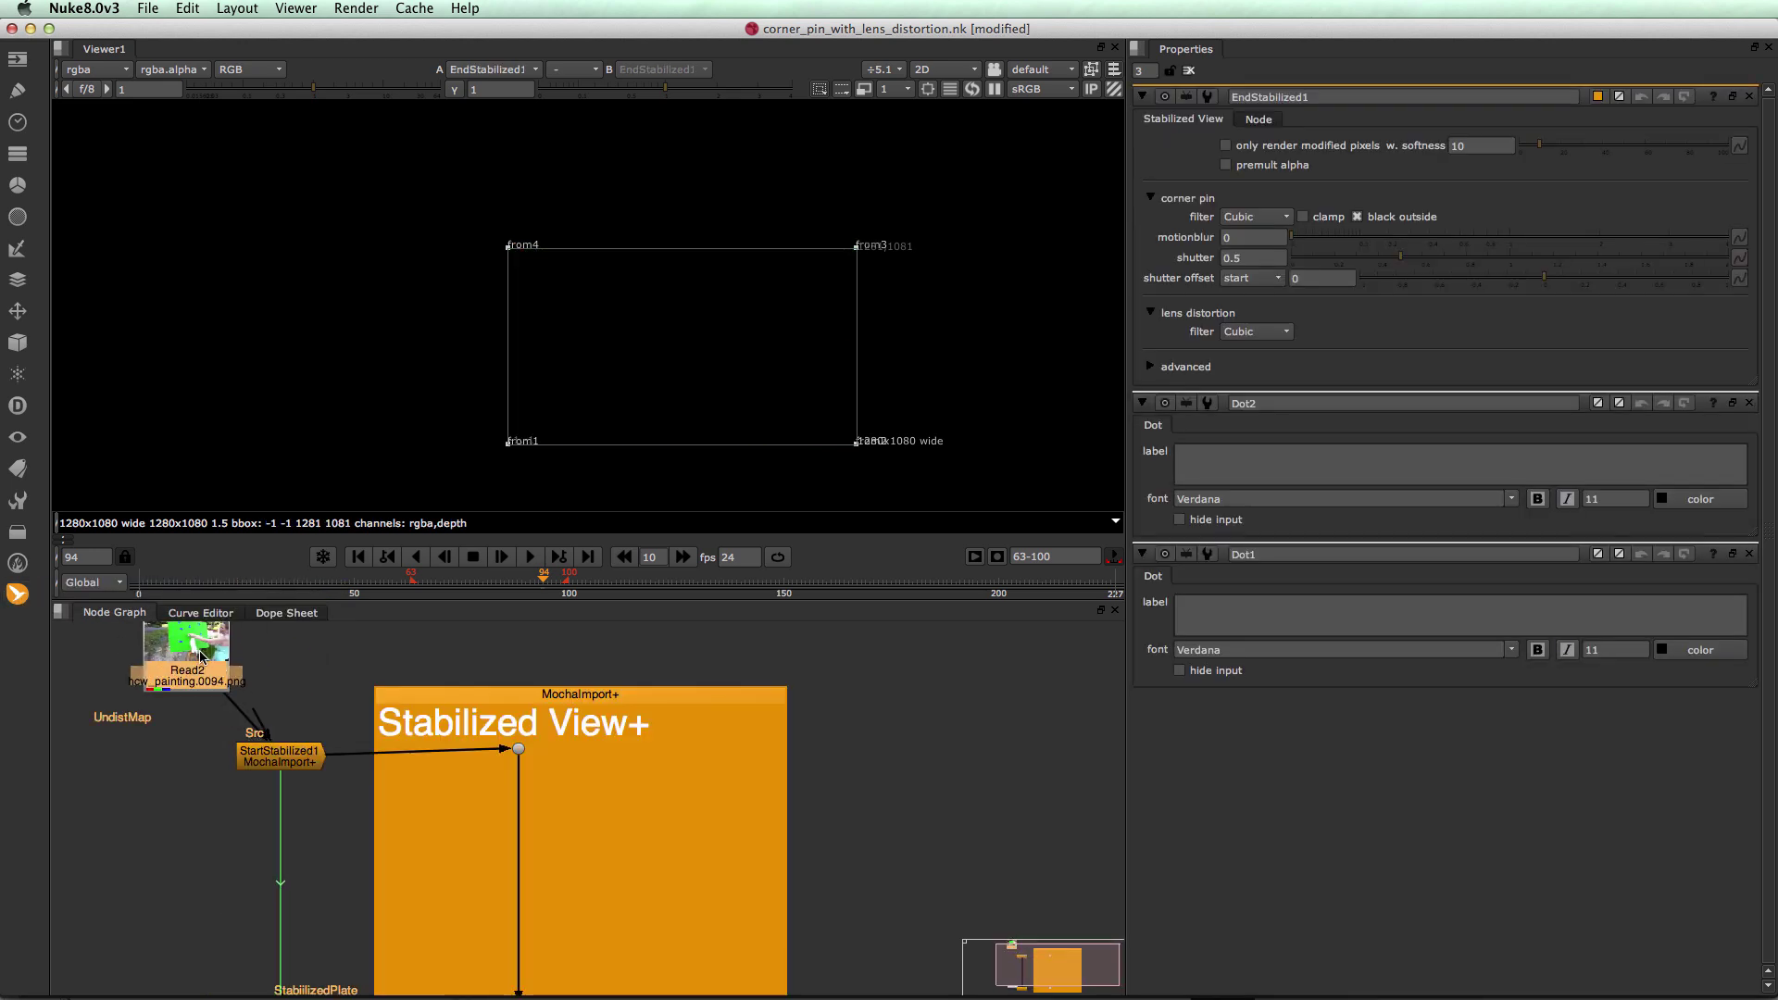
double_click(282, 758)
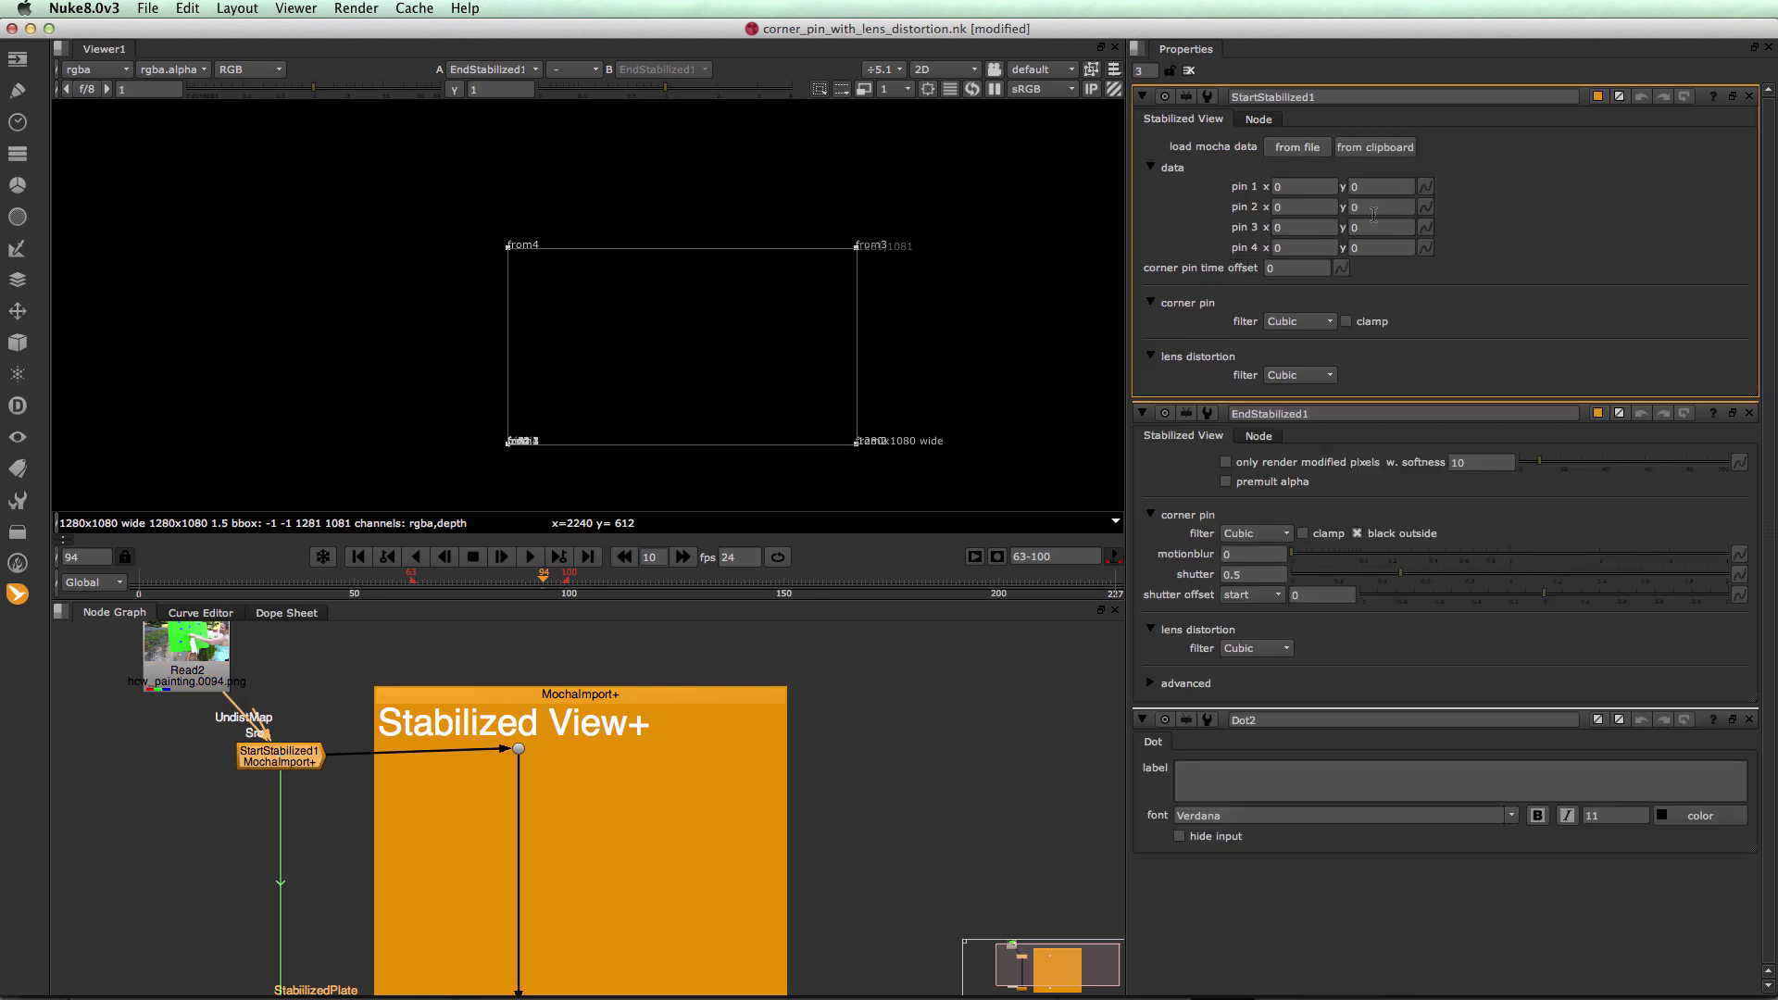
click(1362, 148)
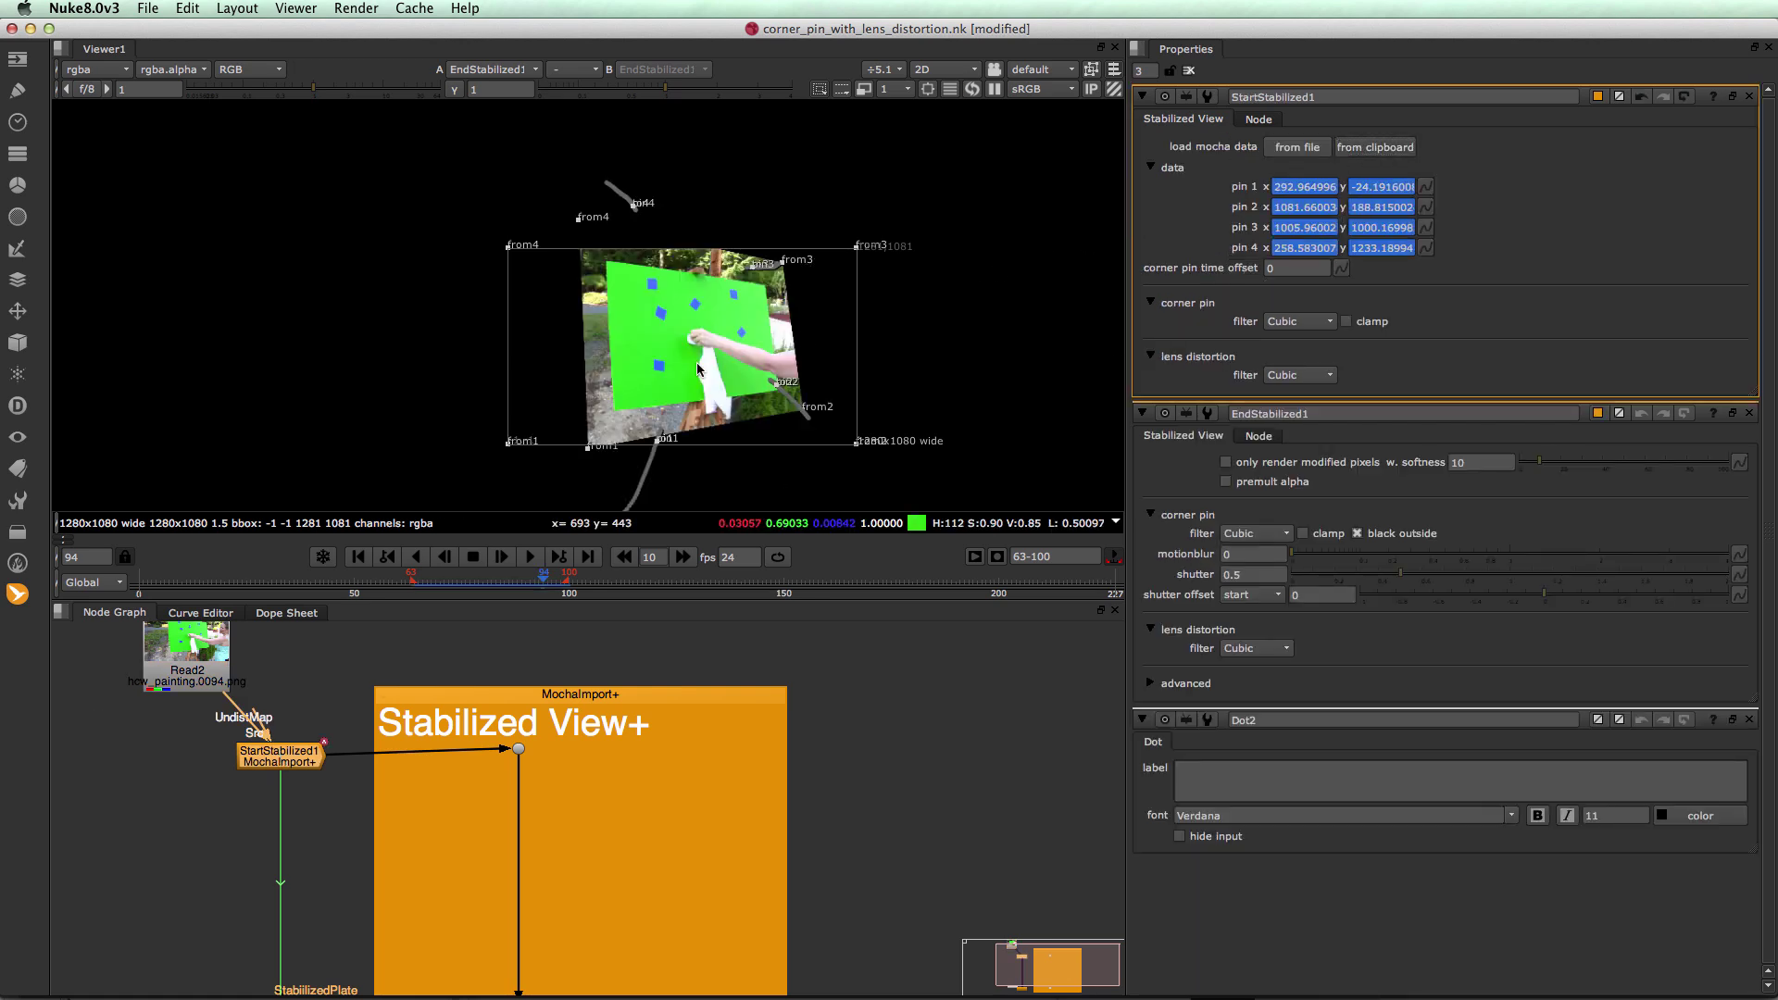
Play the output of EndStabilized1 to check the tracked surface area, stop playback and go to frame 80
scroll(697, 369, down, 2)
scroll(698, 368, up, 4)
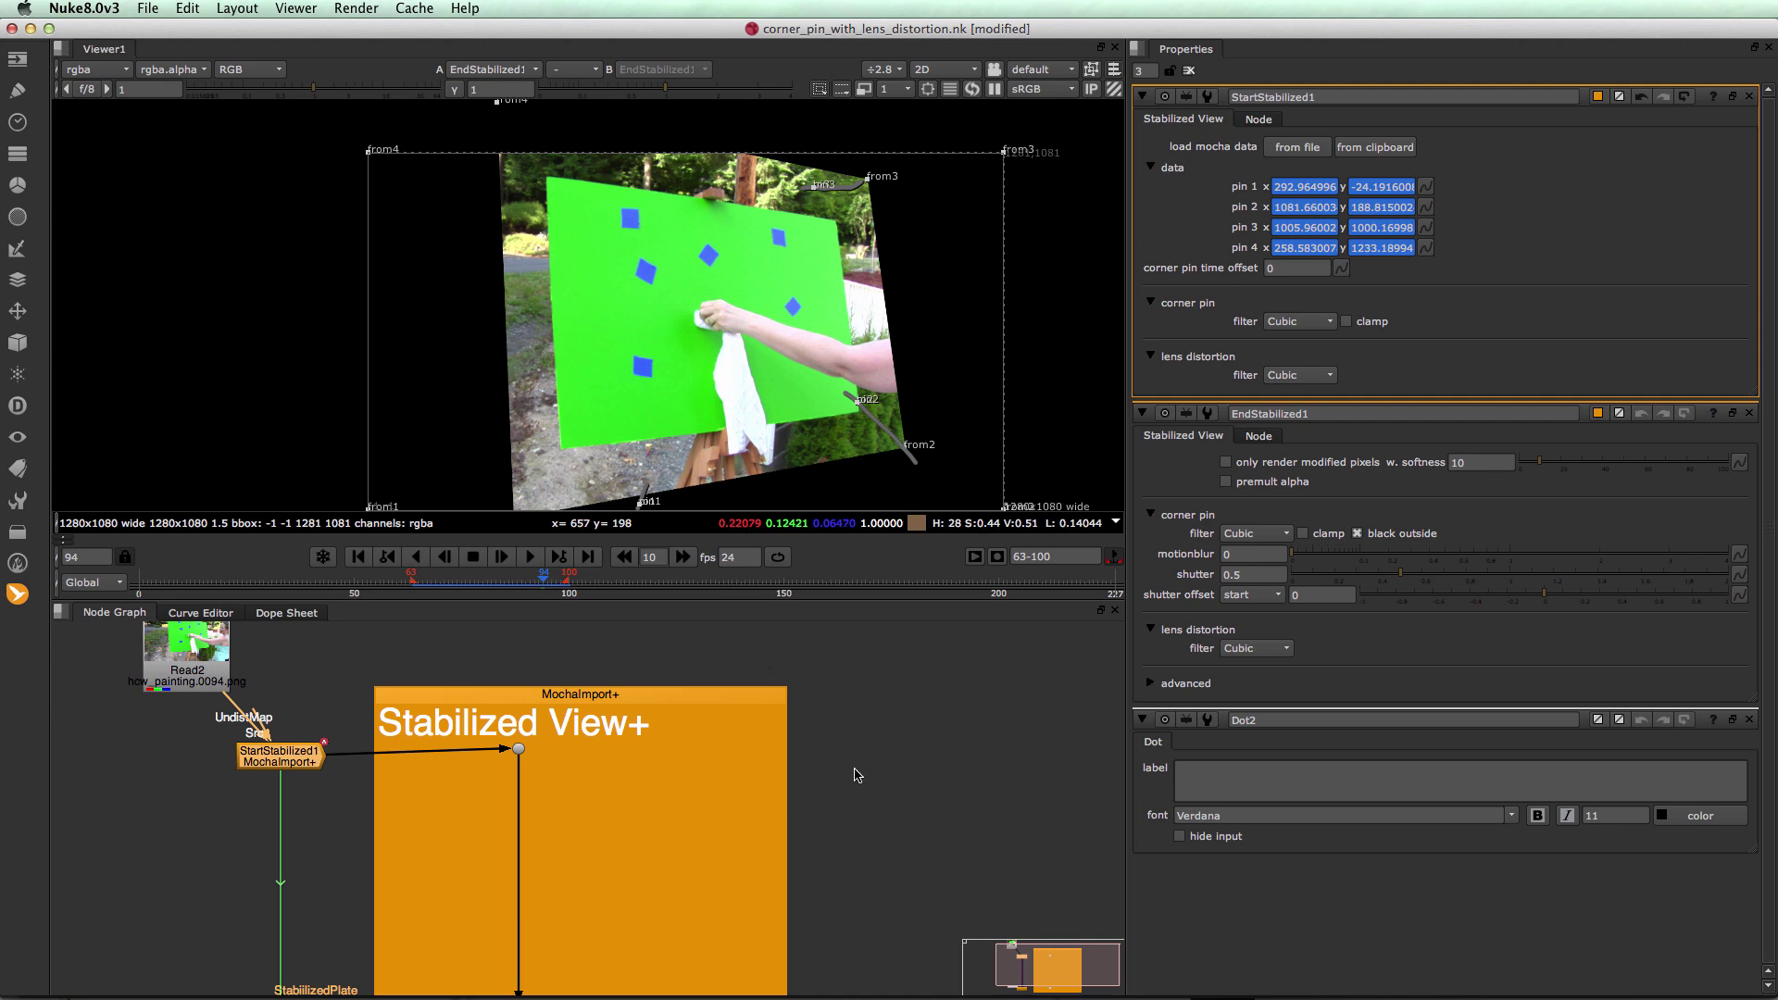
middle_drag(874, 791, 852, 693)
scroll(852, 693, down, 2)
click(432, 834)
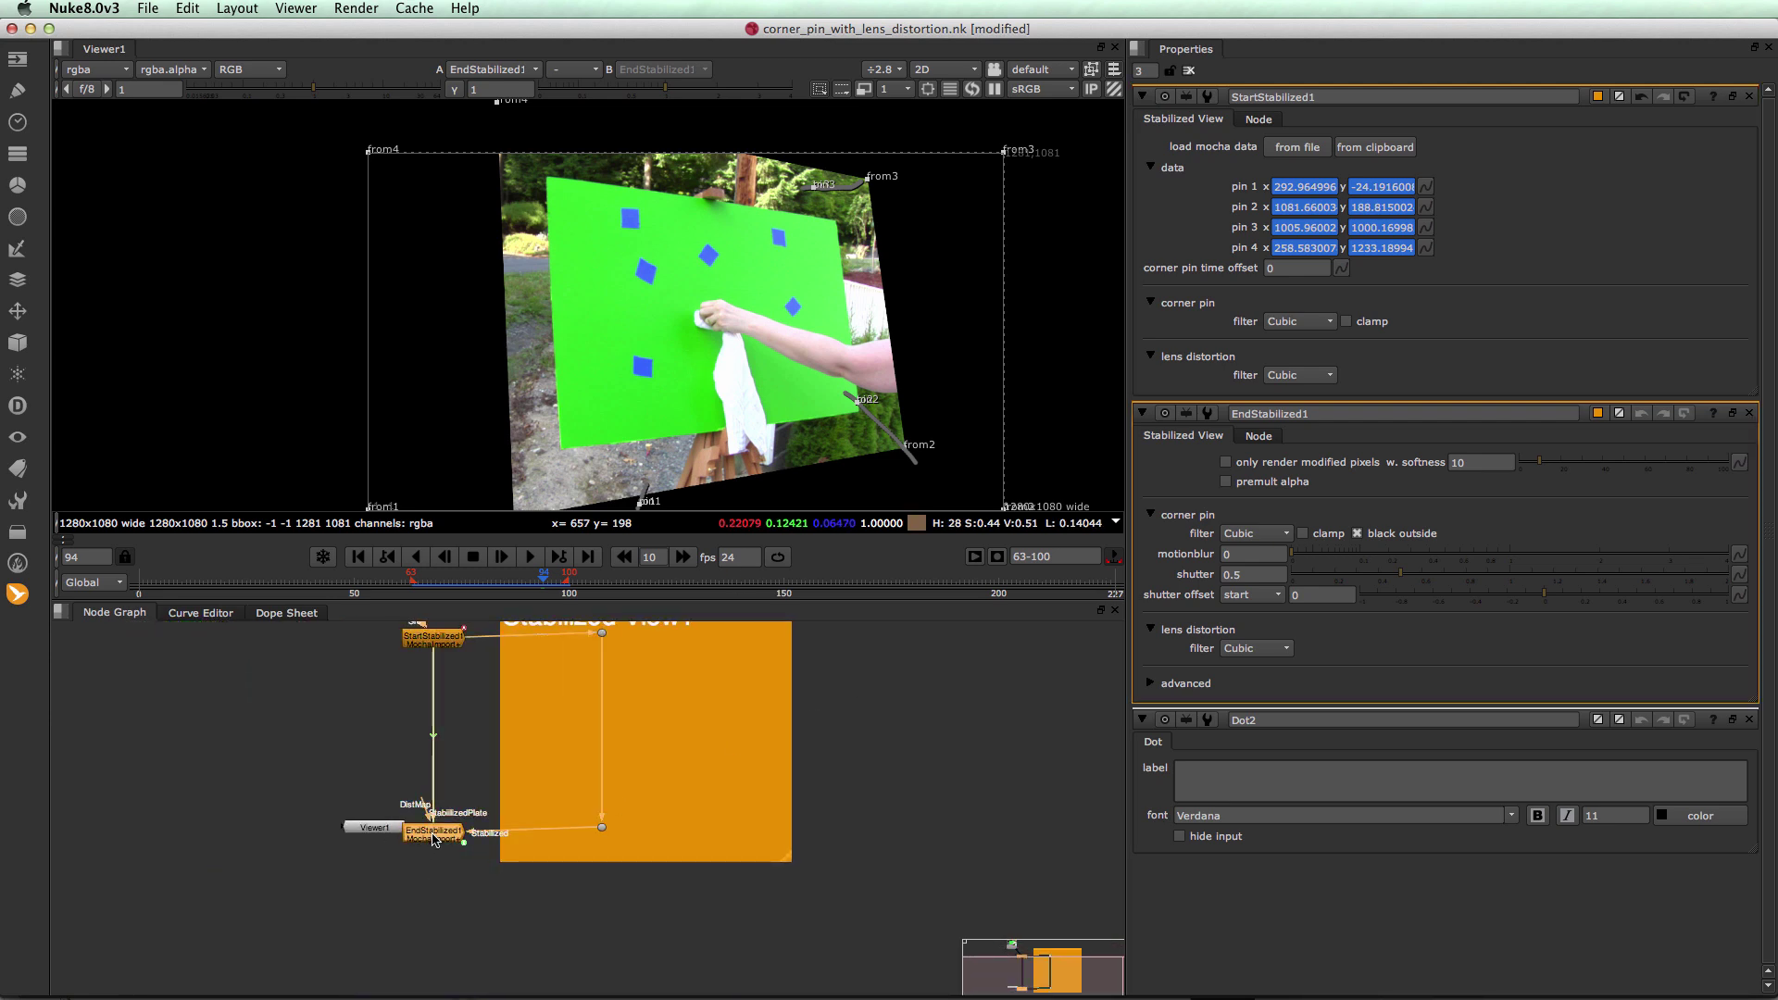
click(530, 557)
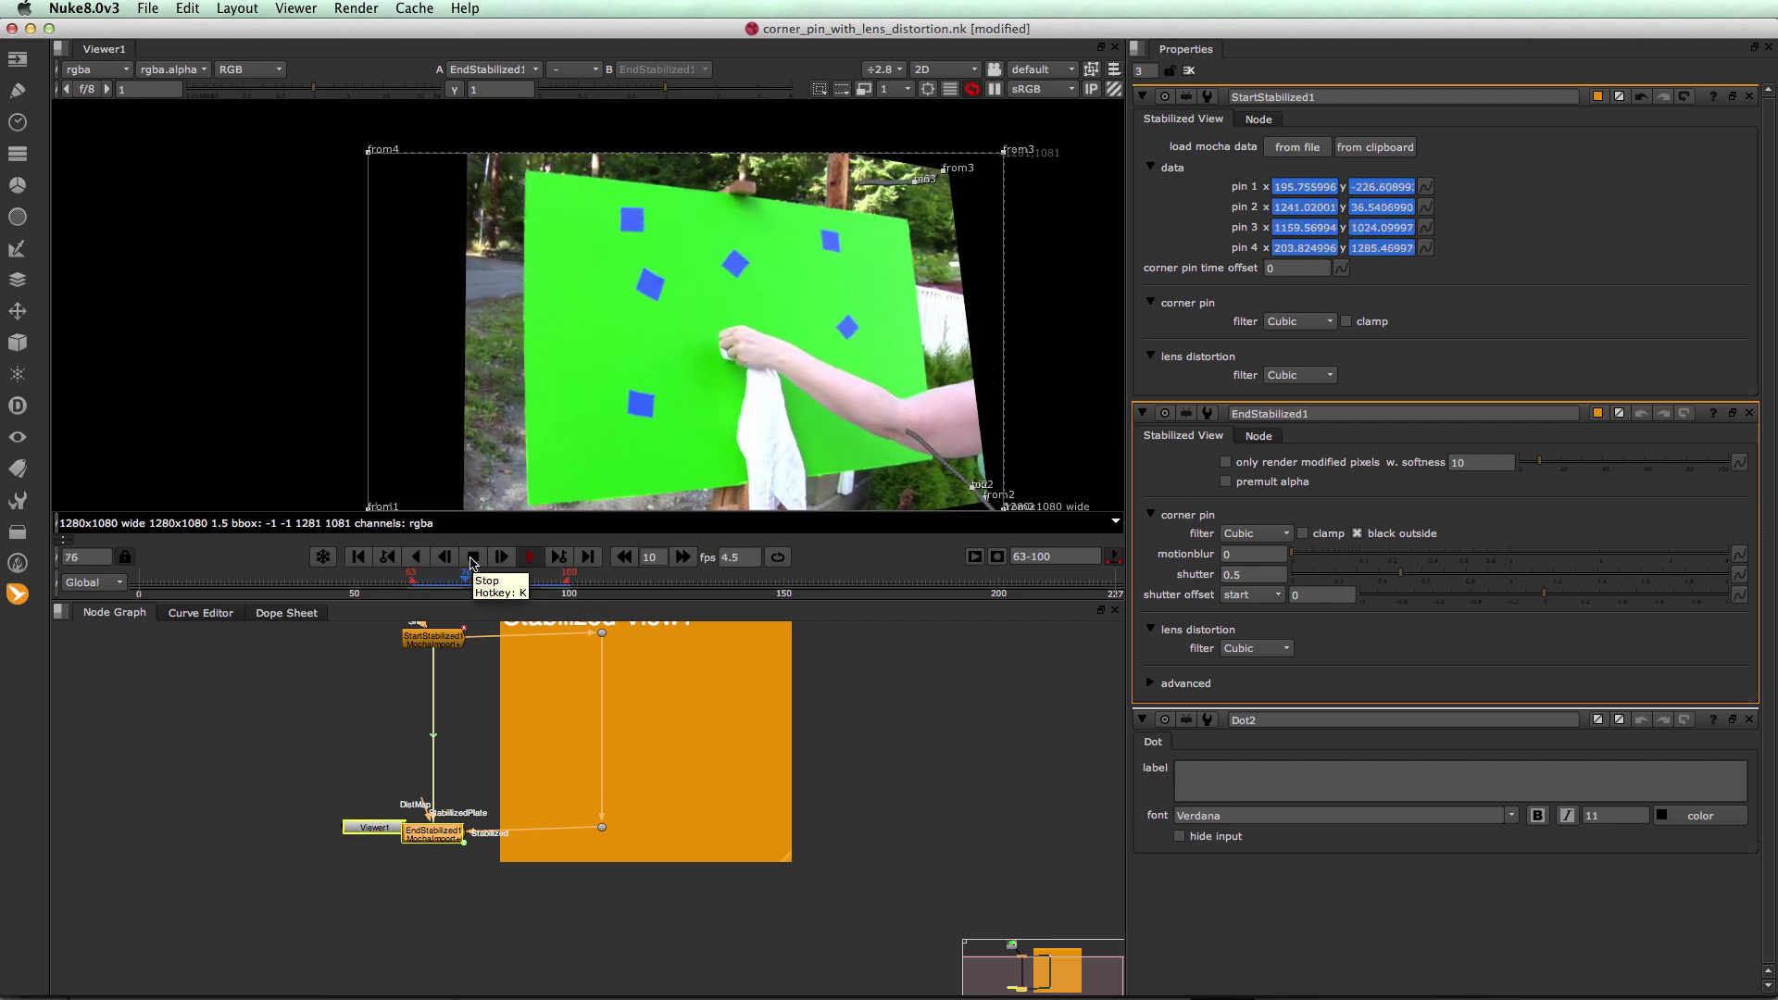
click(473, 558)
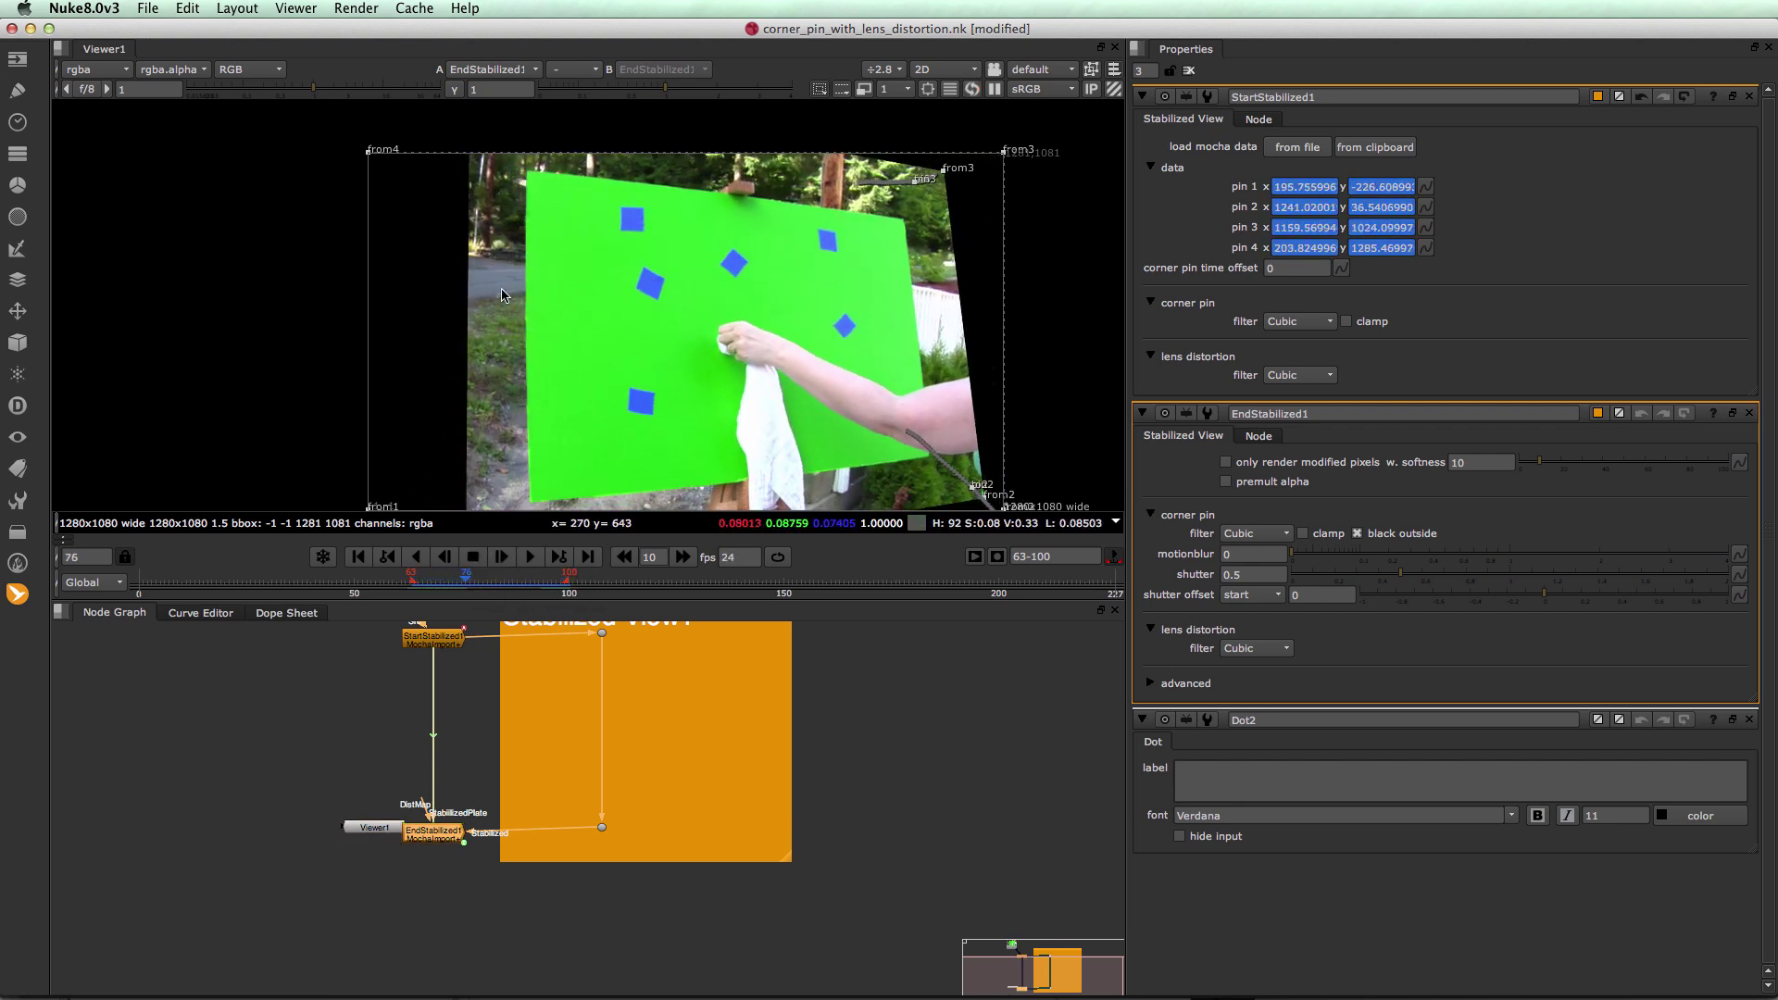
mouse_move(467, 585)
mouse_down()
mouse_move(518, 580)
mouse_move(484, 582)
mouse_up()
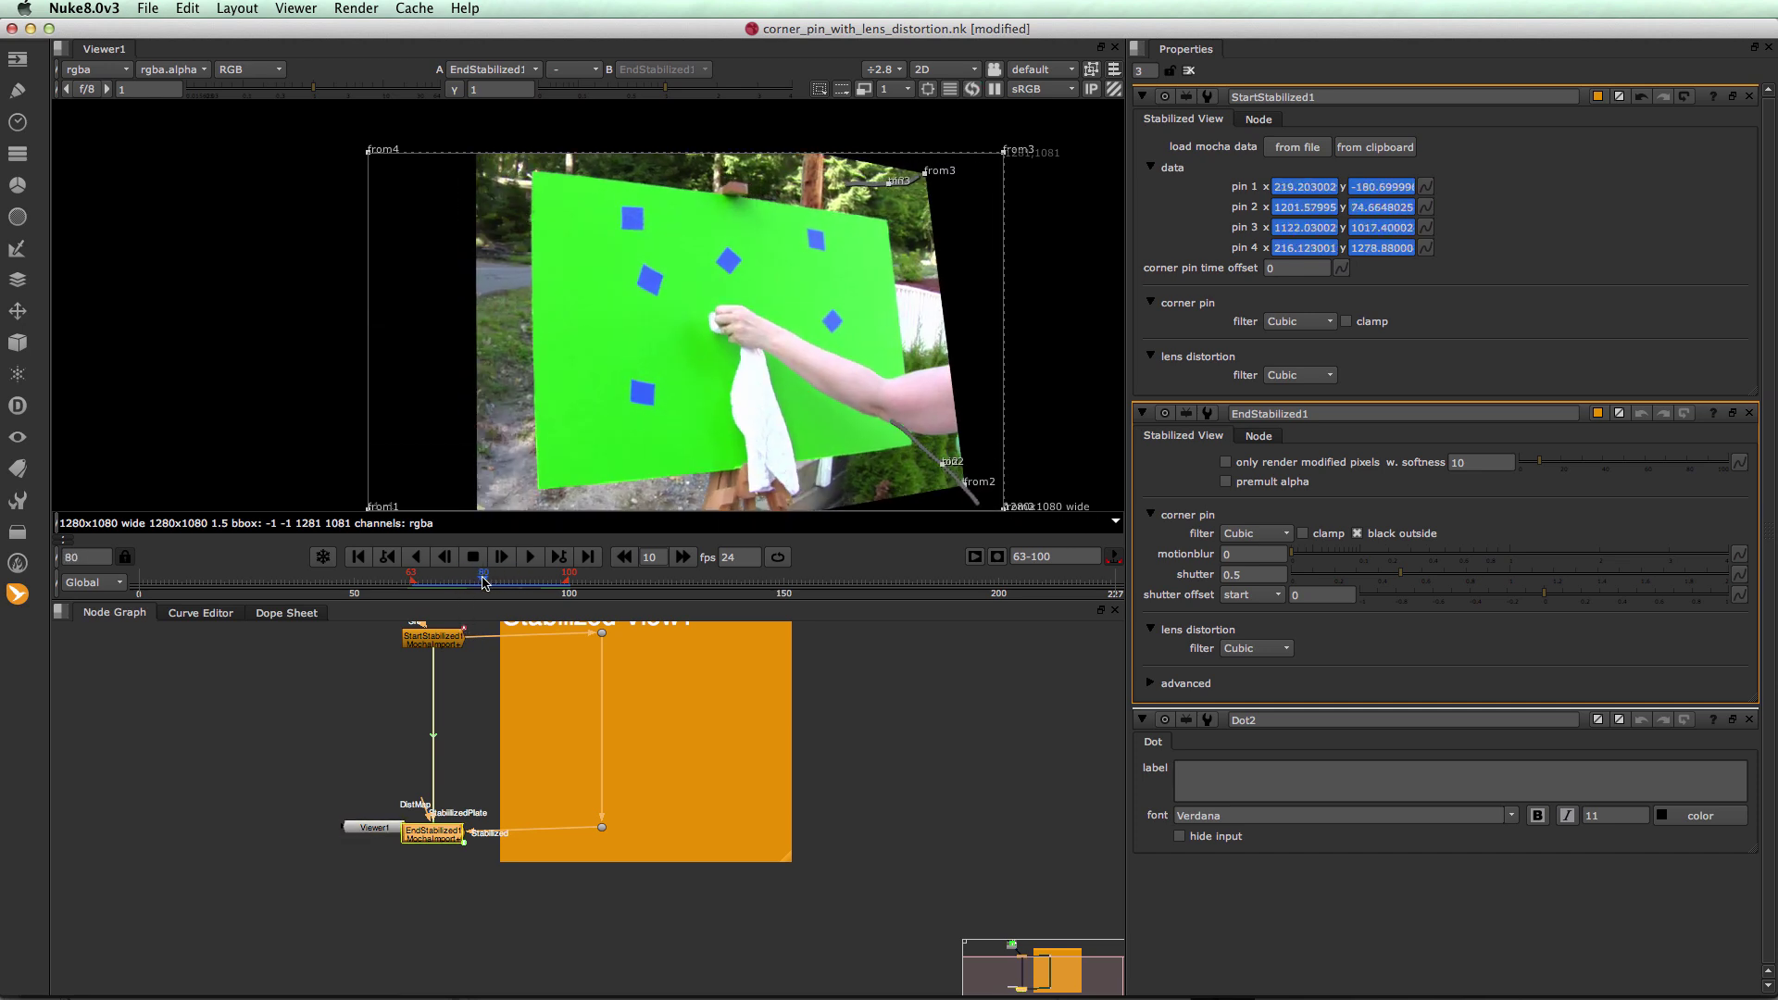
Move Viewer1 clear of EndStabilized1, view the stabilized output at Dot2 and play it to check the stabilization
drag(363, 830, 239, 858)
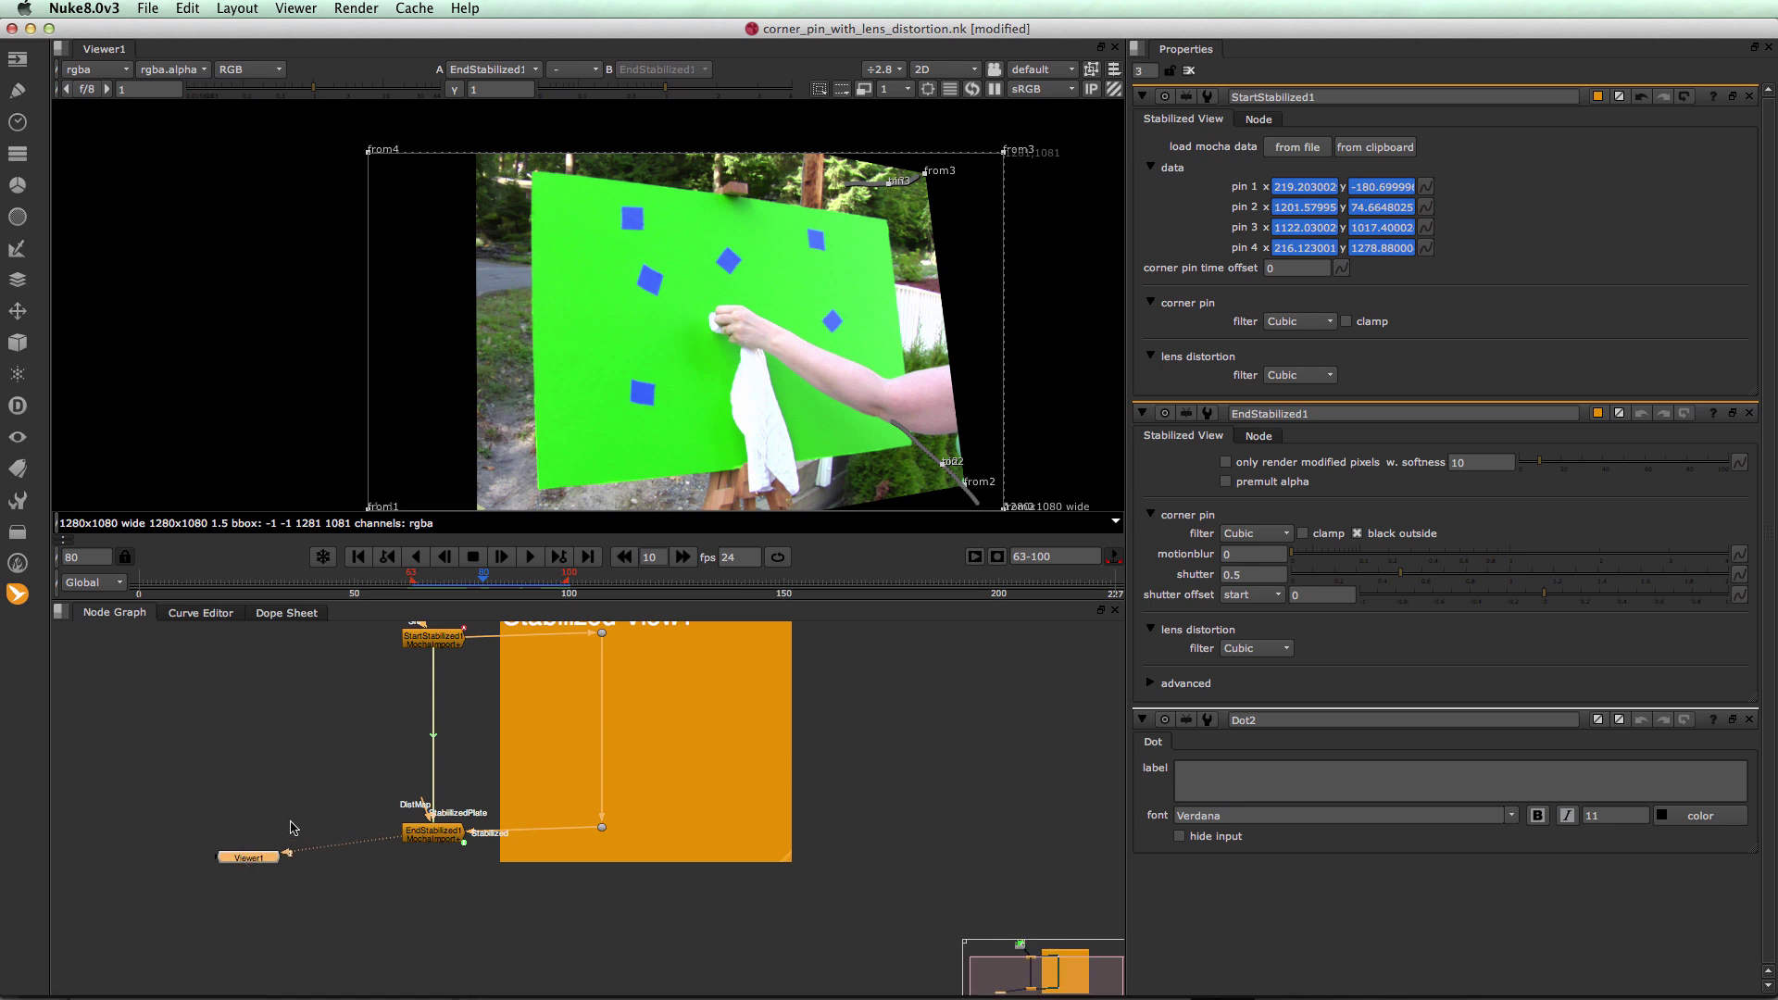
scroll(291, 821, up, 4)
scroll(291, 821, down, 7)
scroll(293, 827, up, 2)
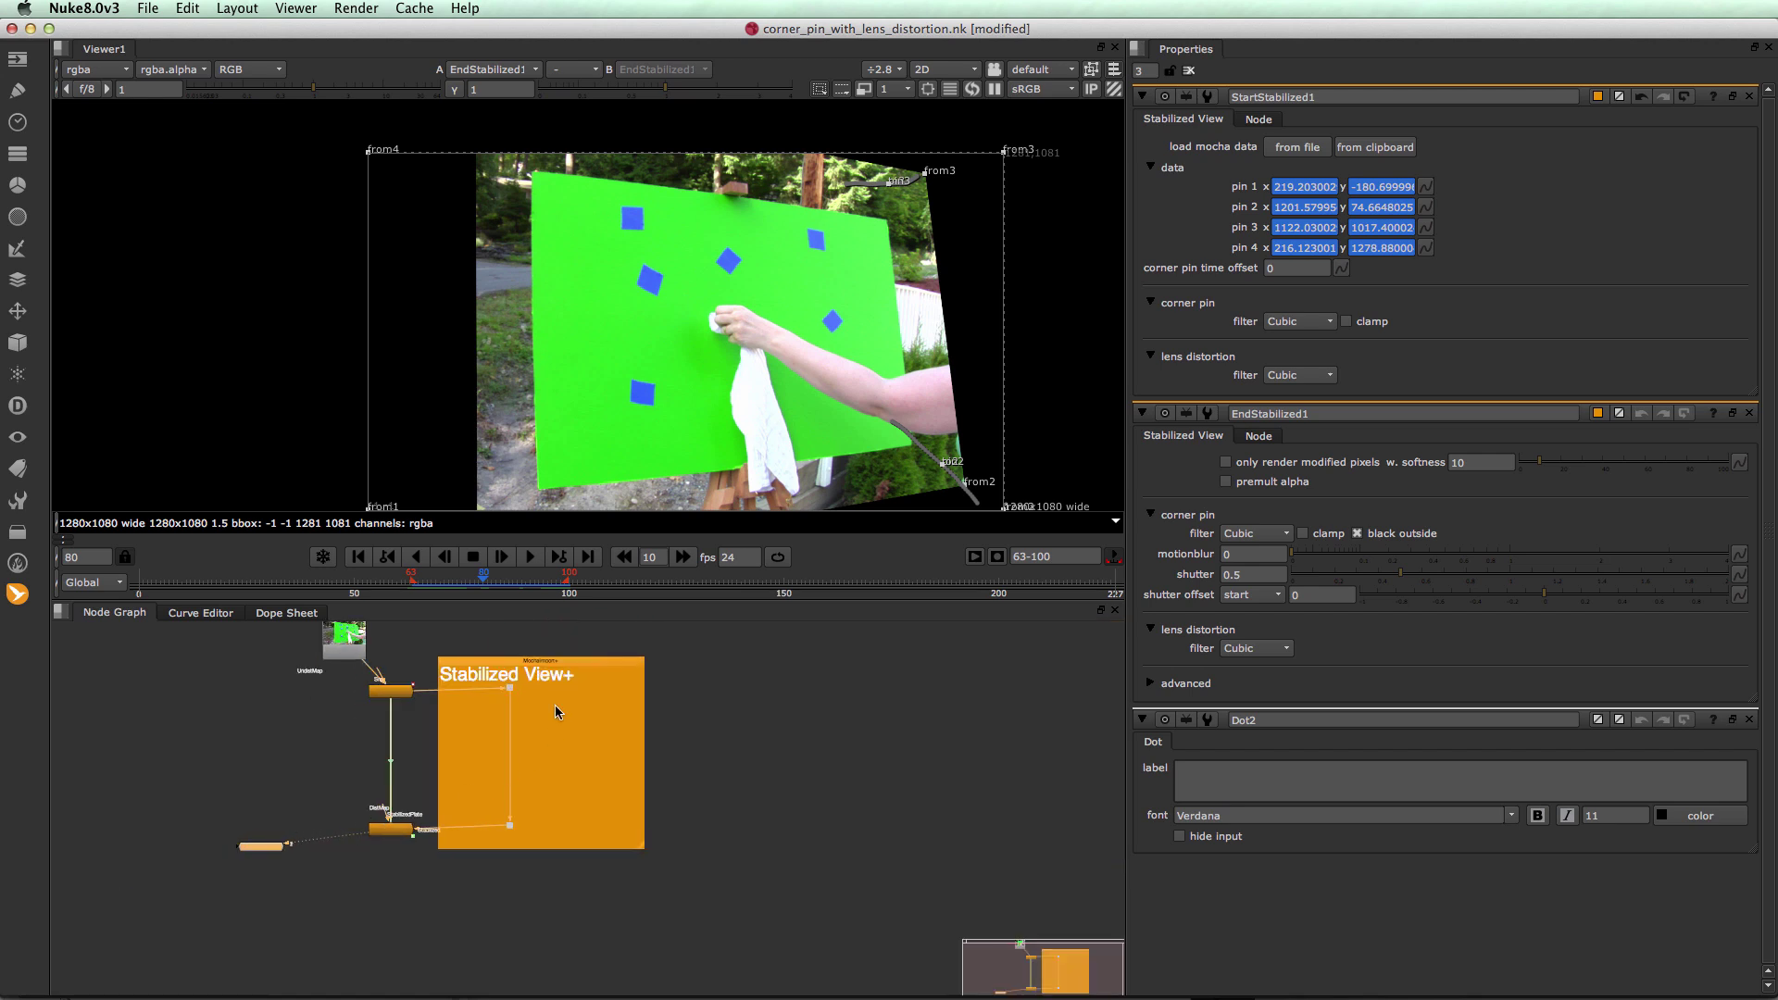
click(508, 826)
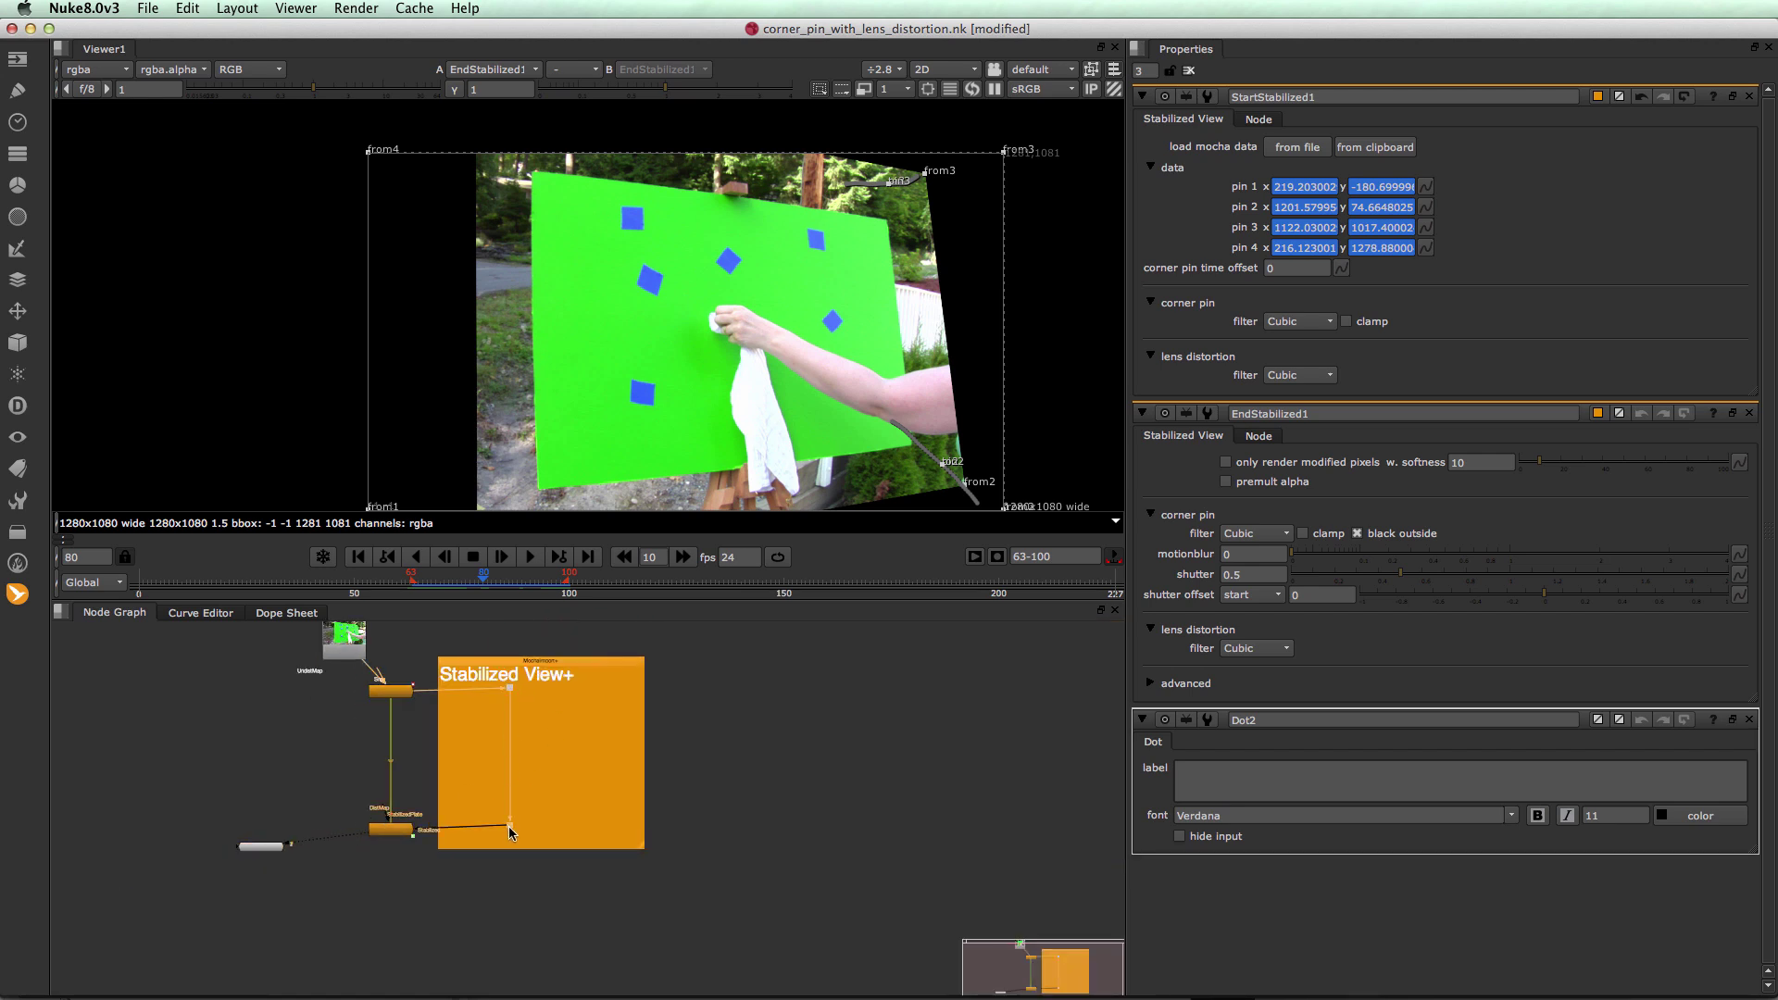
key(1)
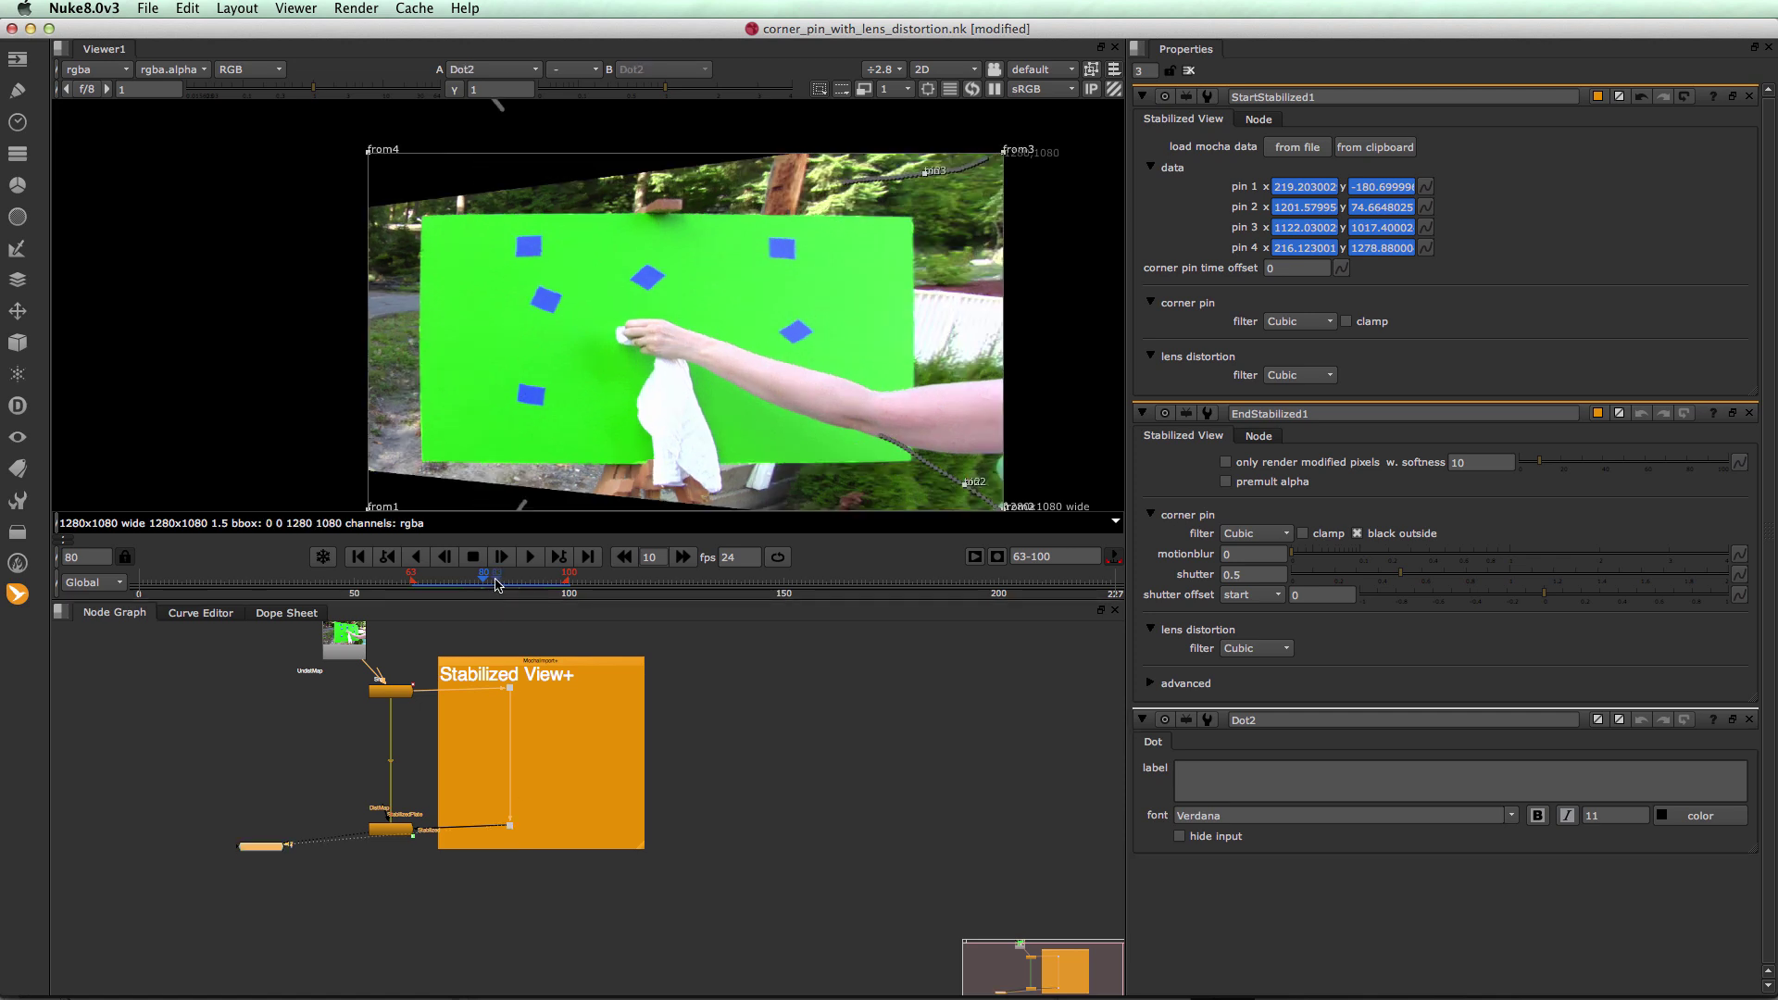
click(522, 559)
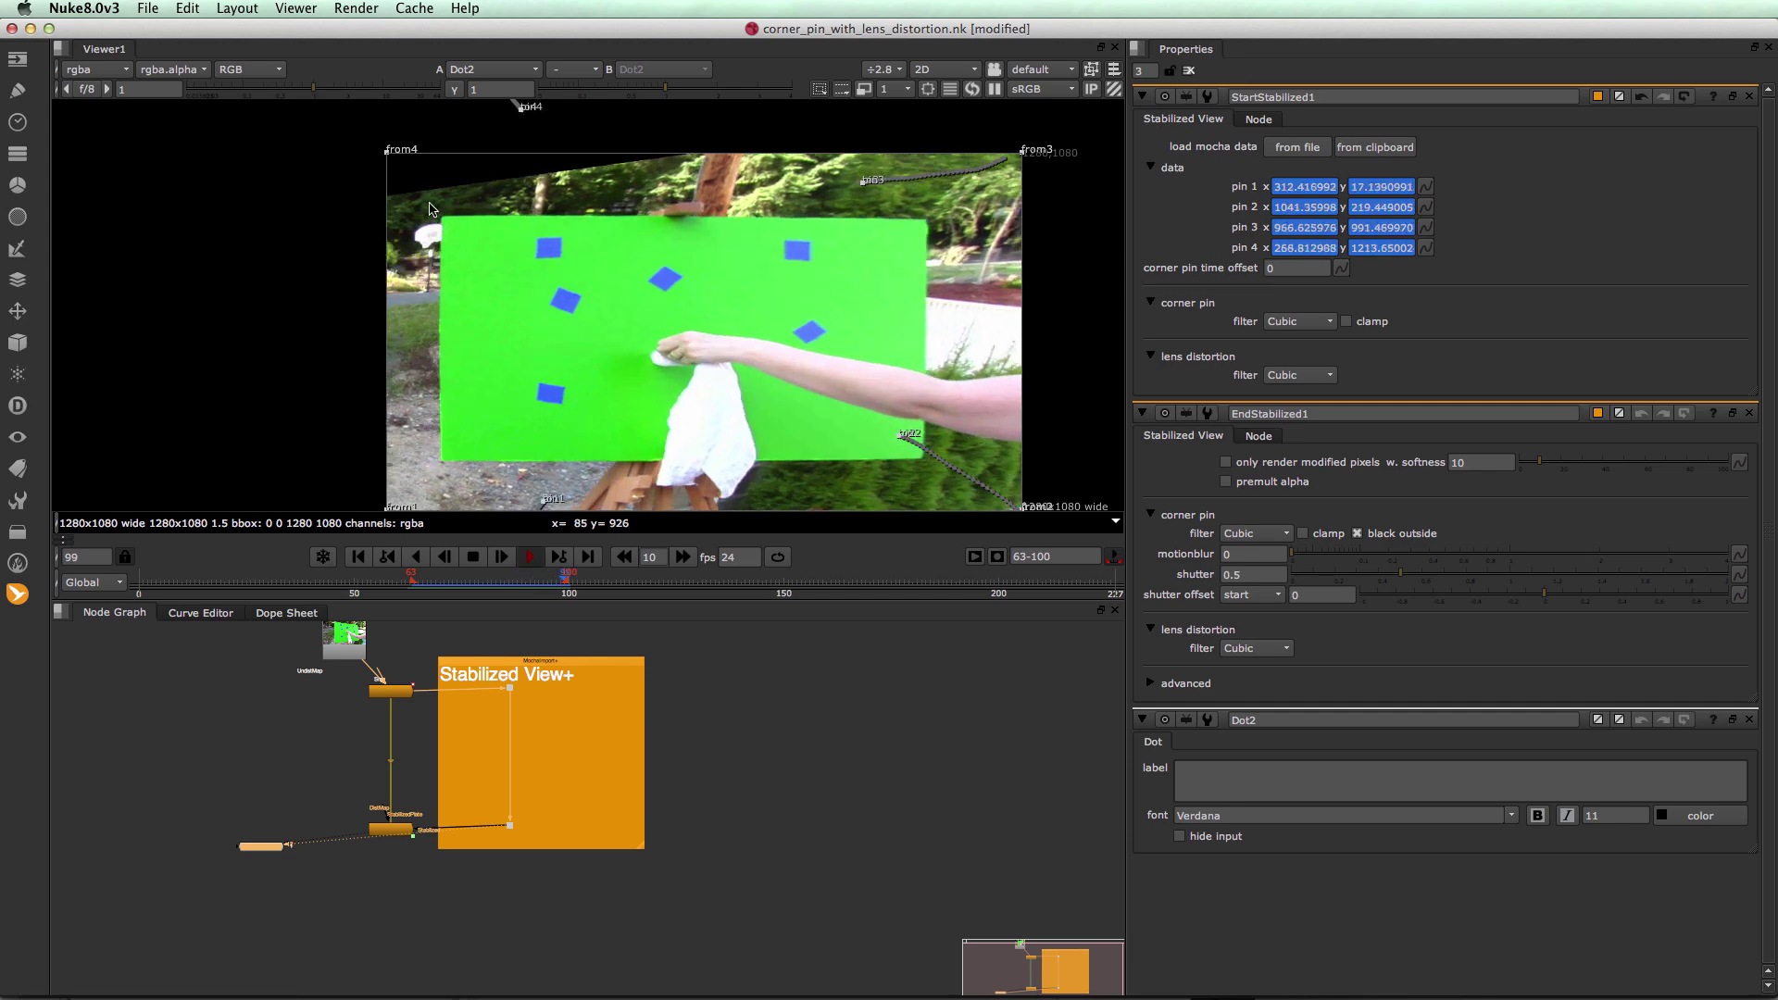
click(474, 558)
Merge EndStabilized1 over the original Read2 plate with the over operation and view the merged result
click(390, 830)
scroll(336, 837, down, 3)
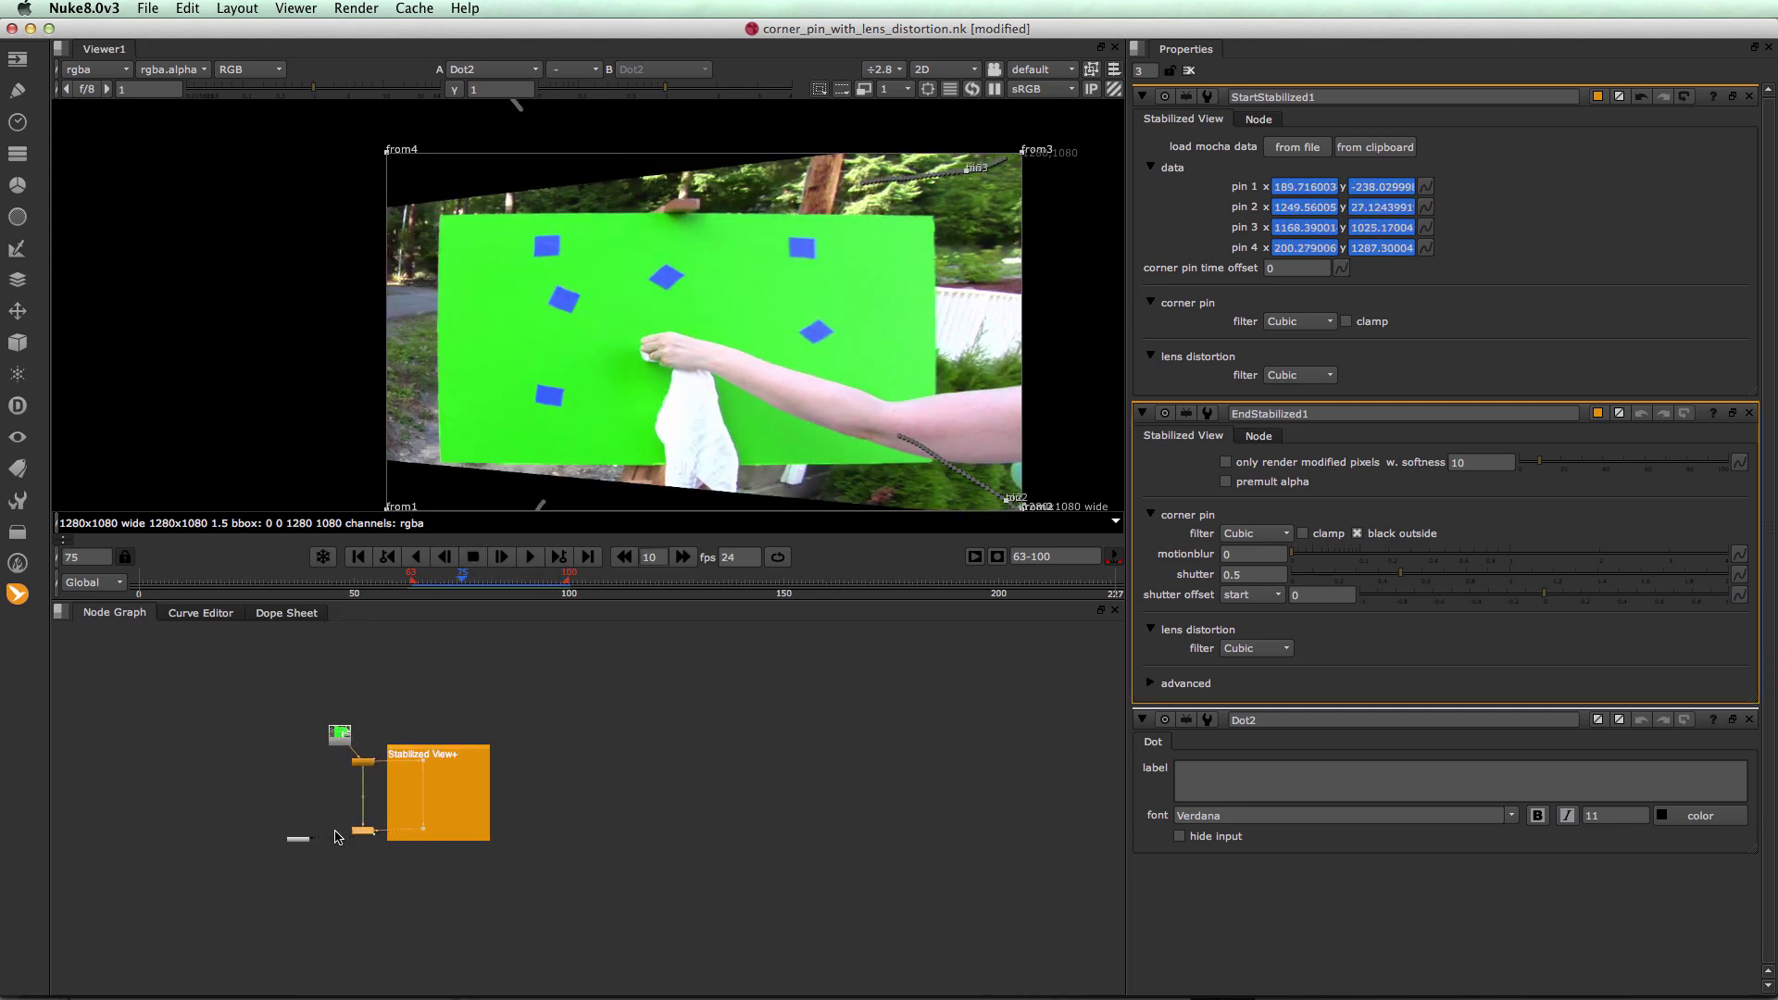
scroll(336, 838, up, 6)
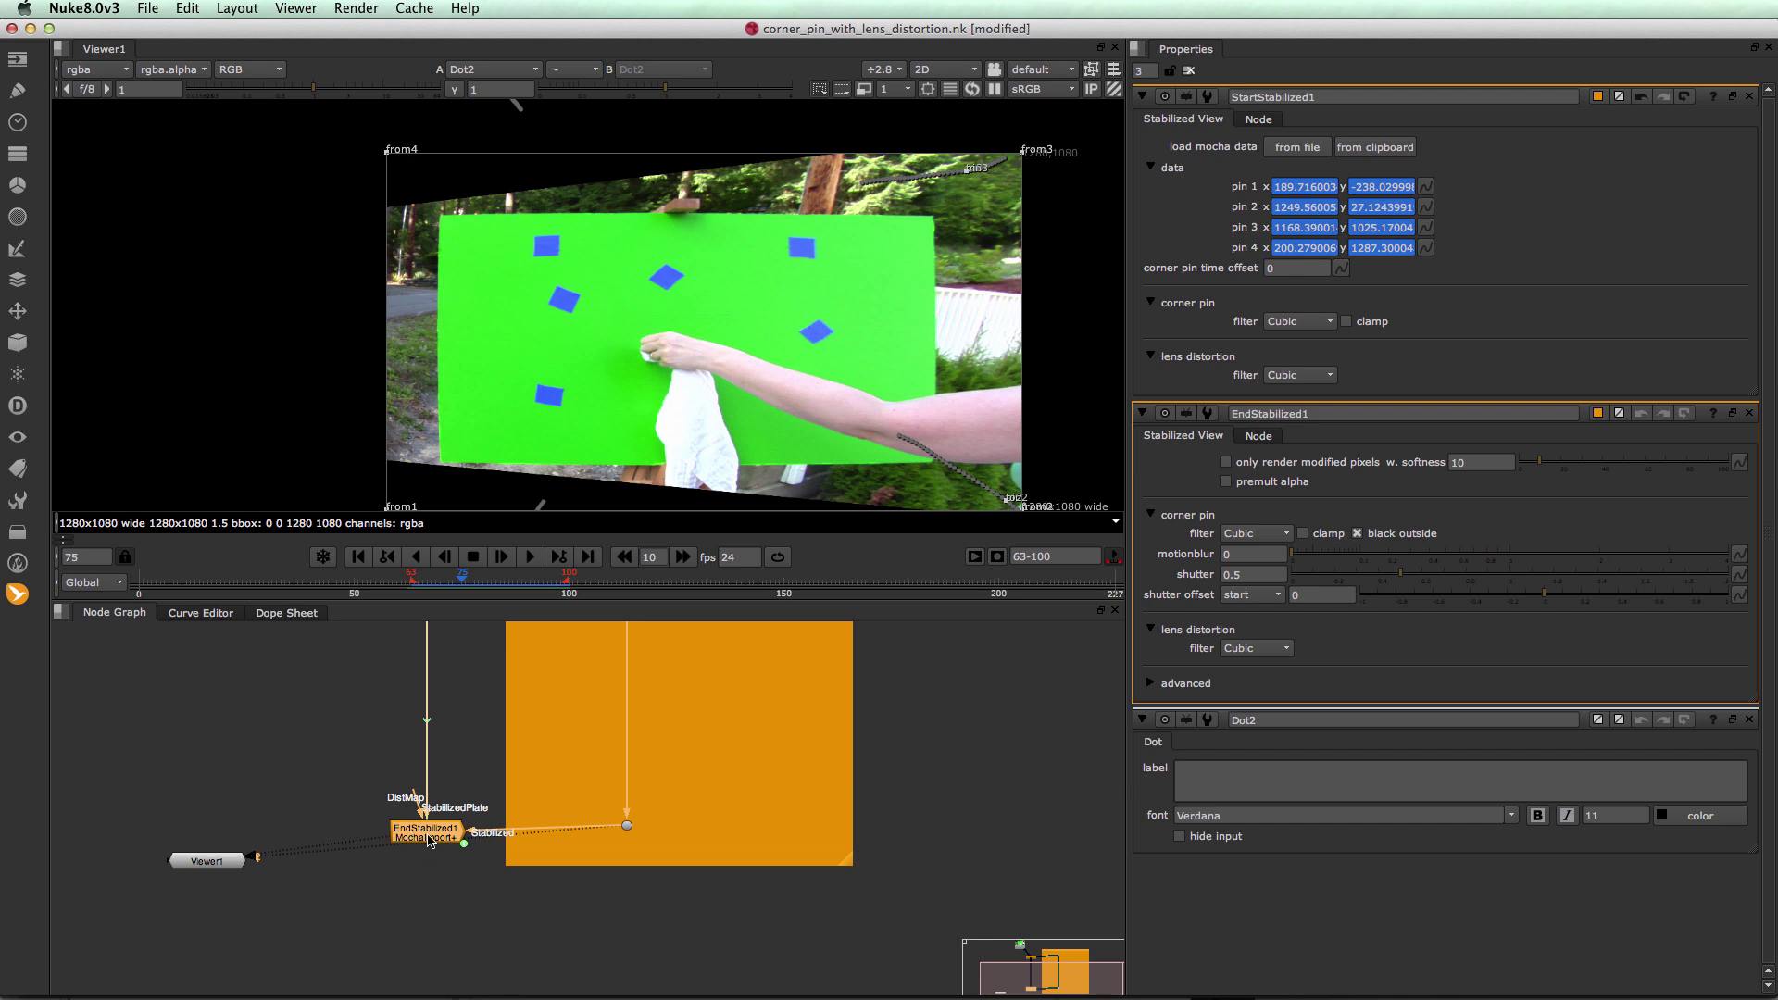
key(m)
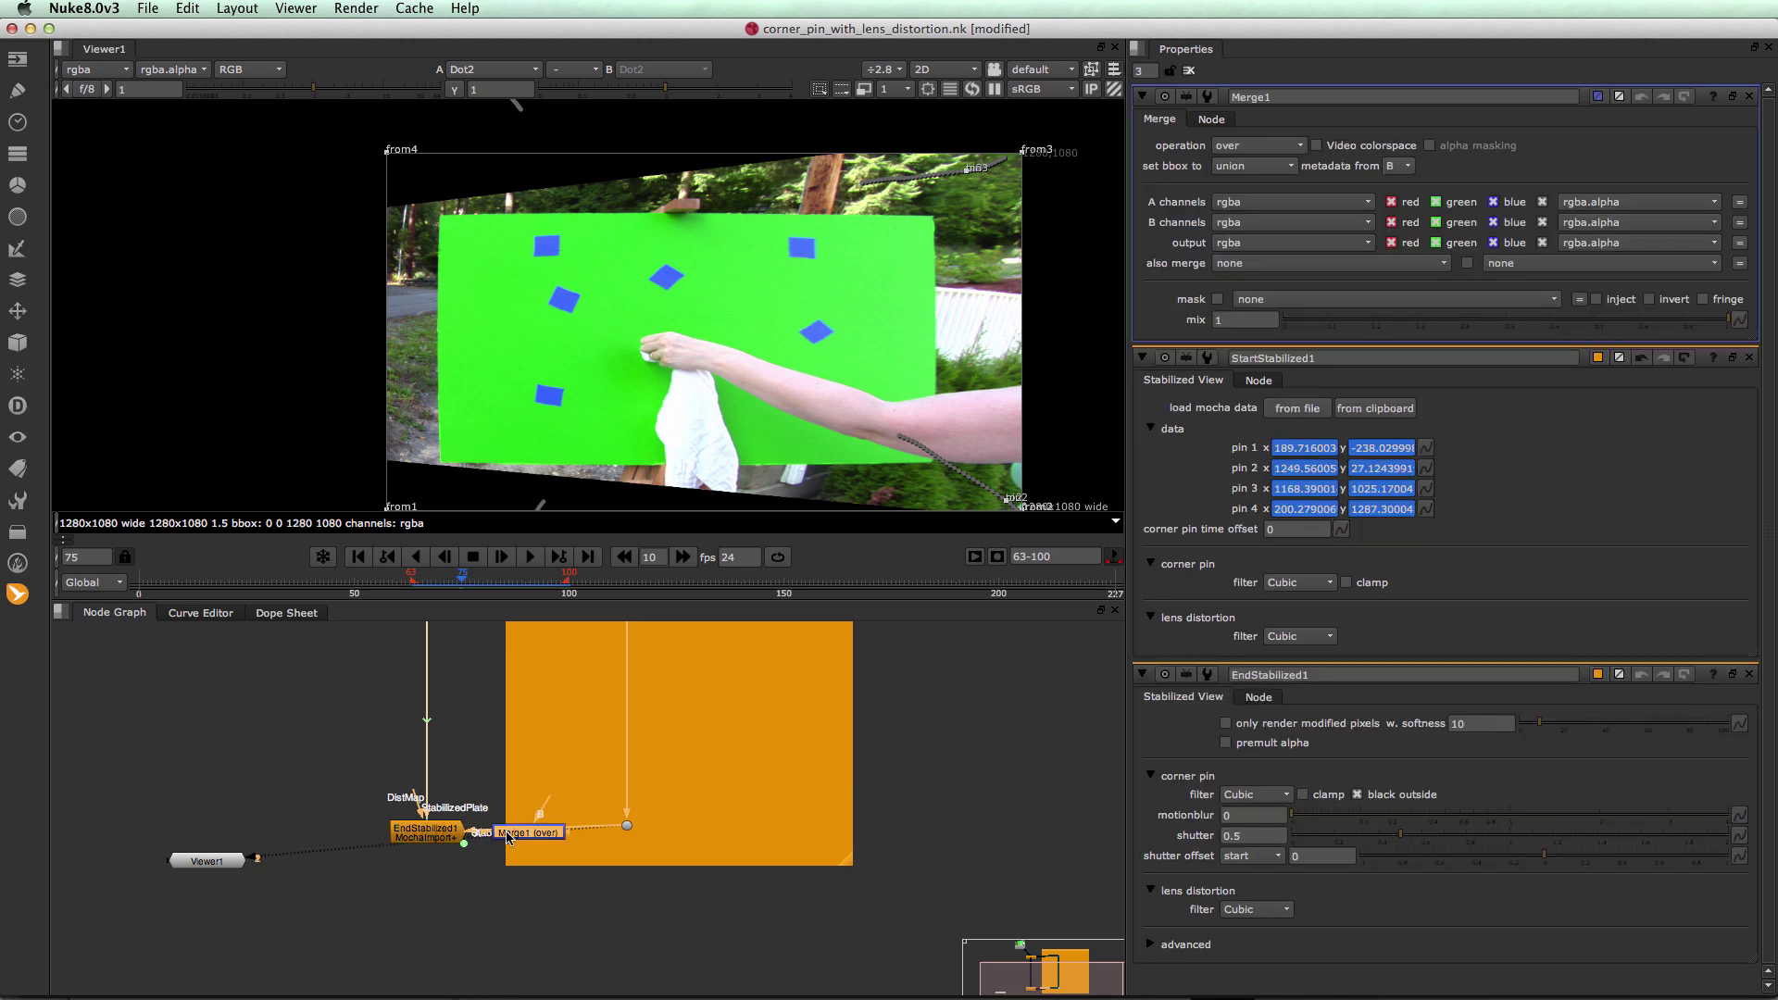
drag(507, 833, 345, 715)
scroll(398, 889, down, 4)
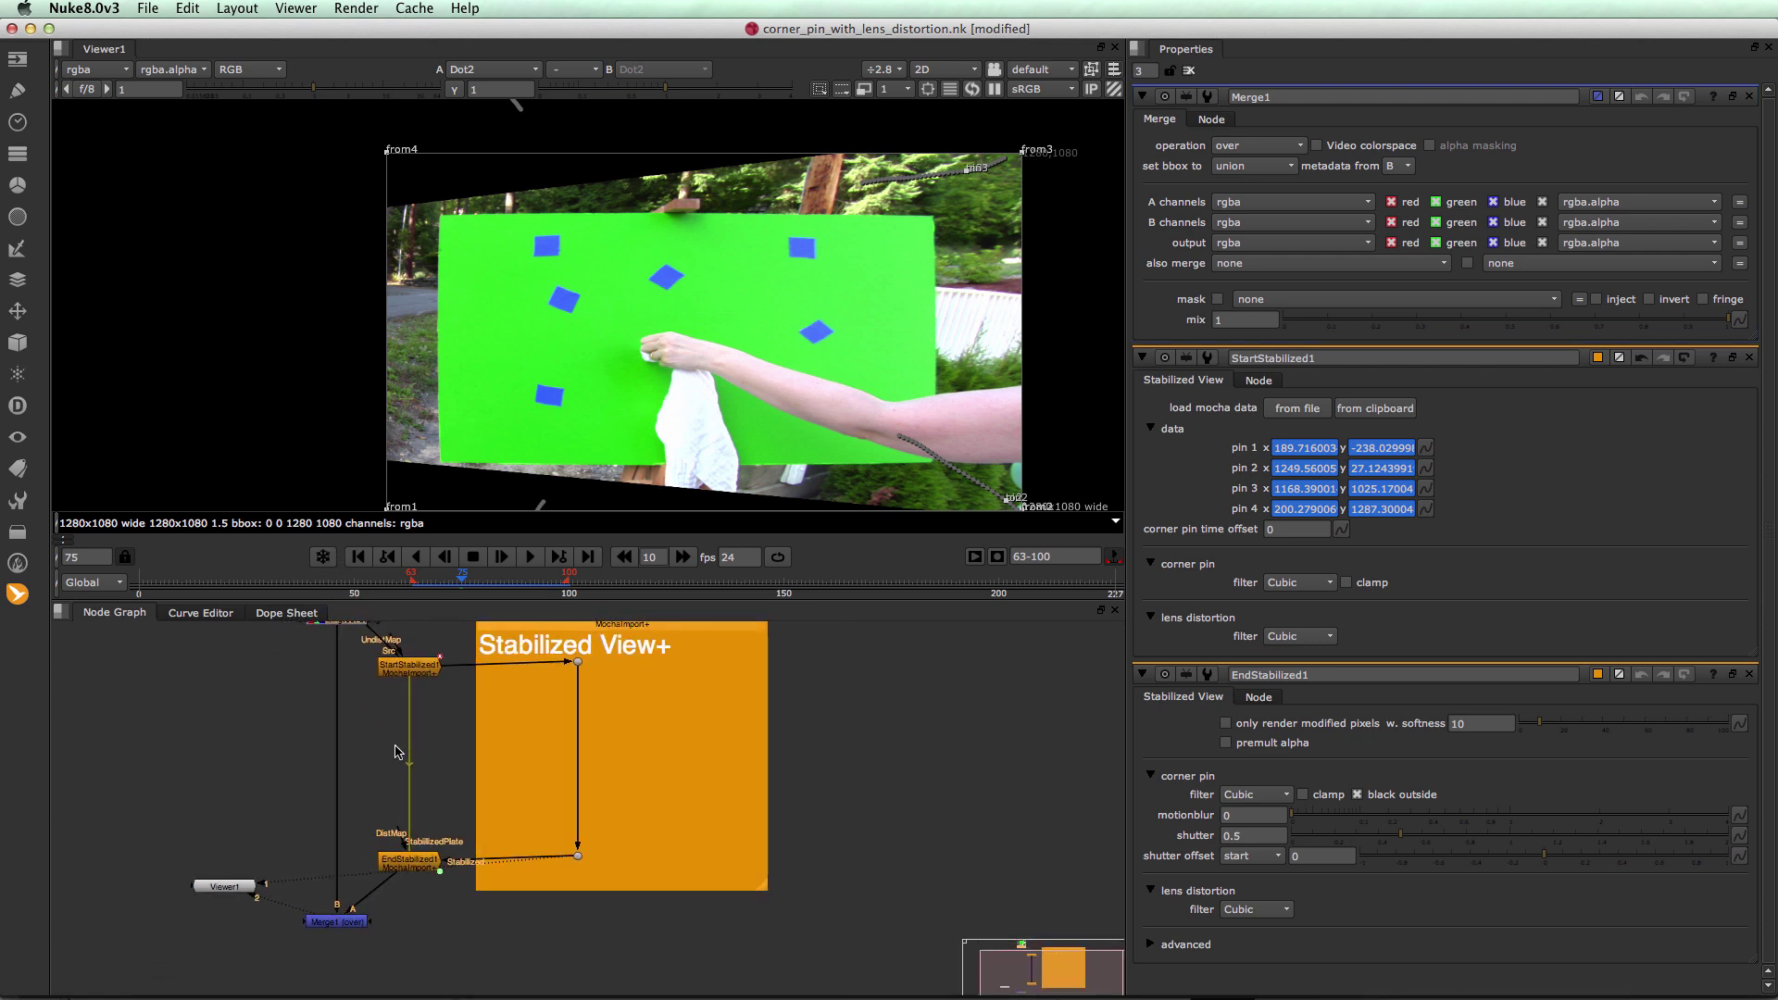
click(358, 895)
key(1)
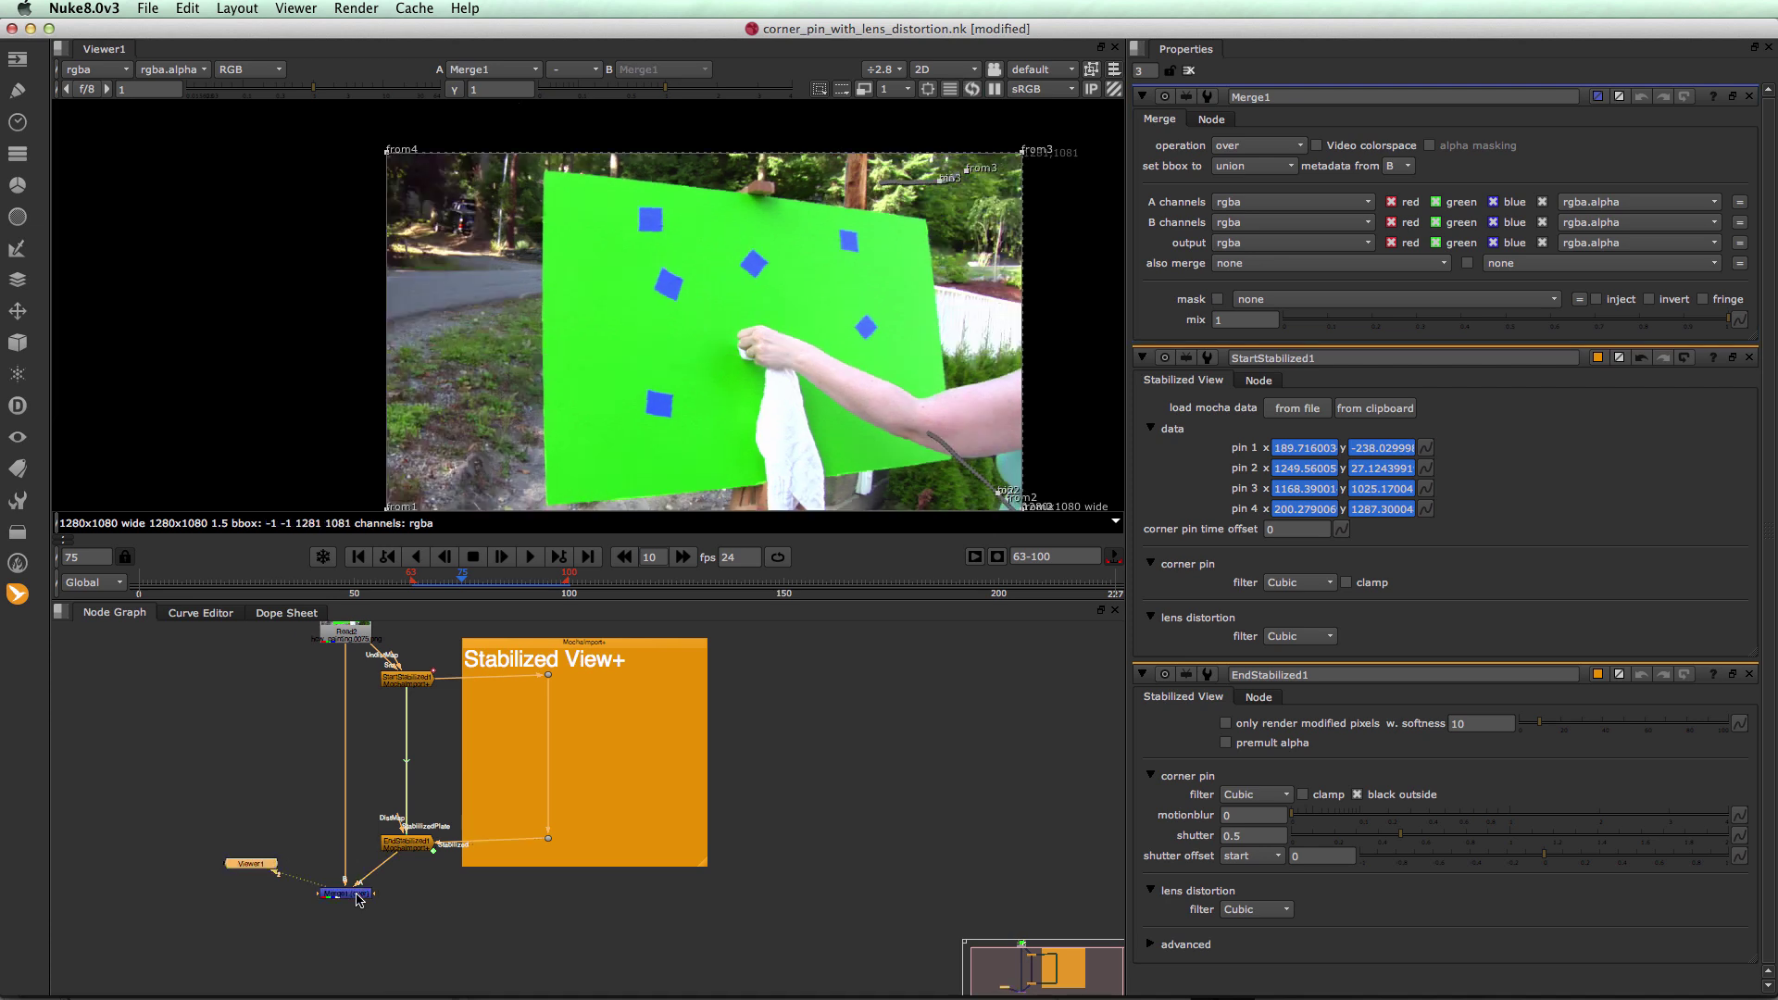
Merge a Grid node over the stabilized image between the two dots inside Stabilized View+ and set the grid's size to 4.9
click(549, 839)
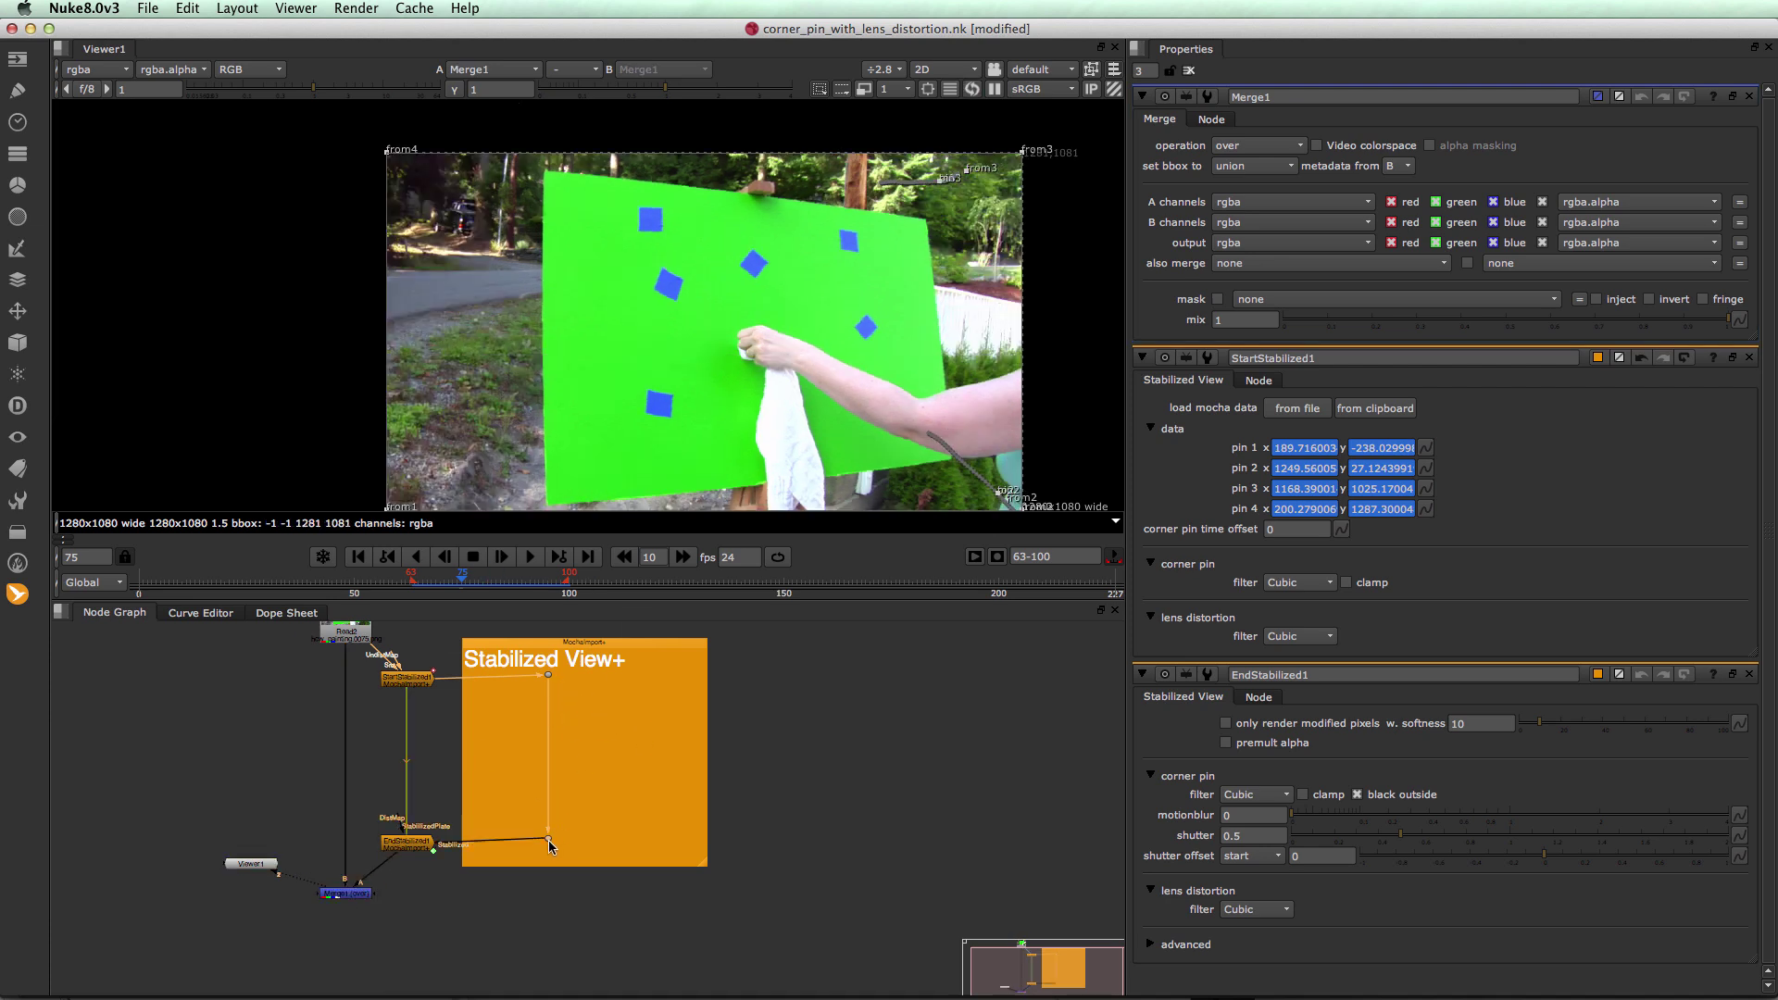
click(548, 675)
click(619, 746)
key(Tab)
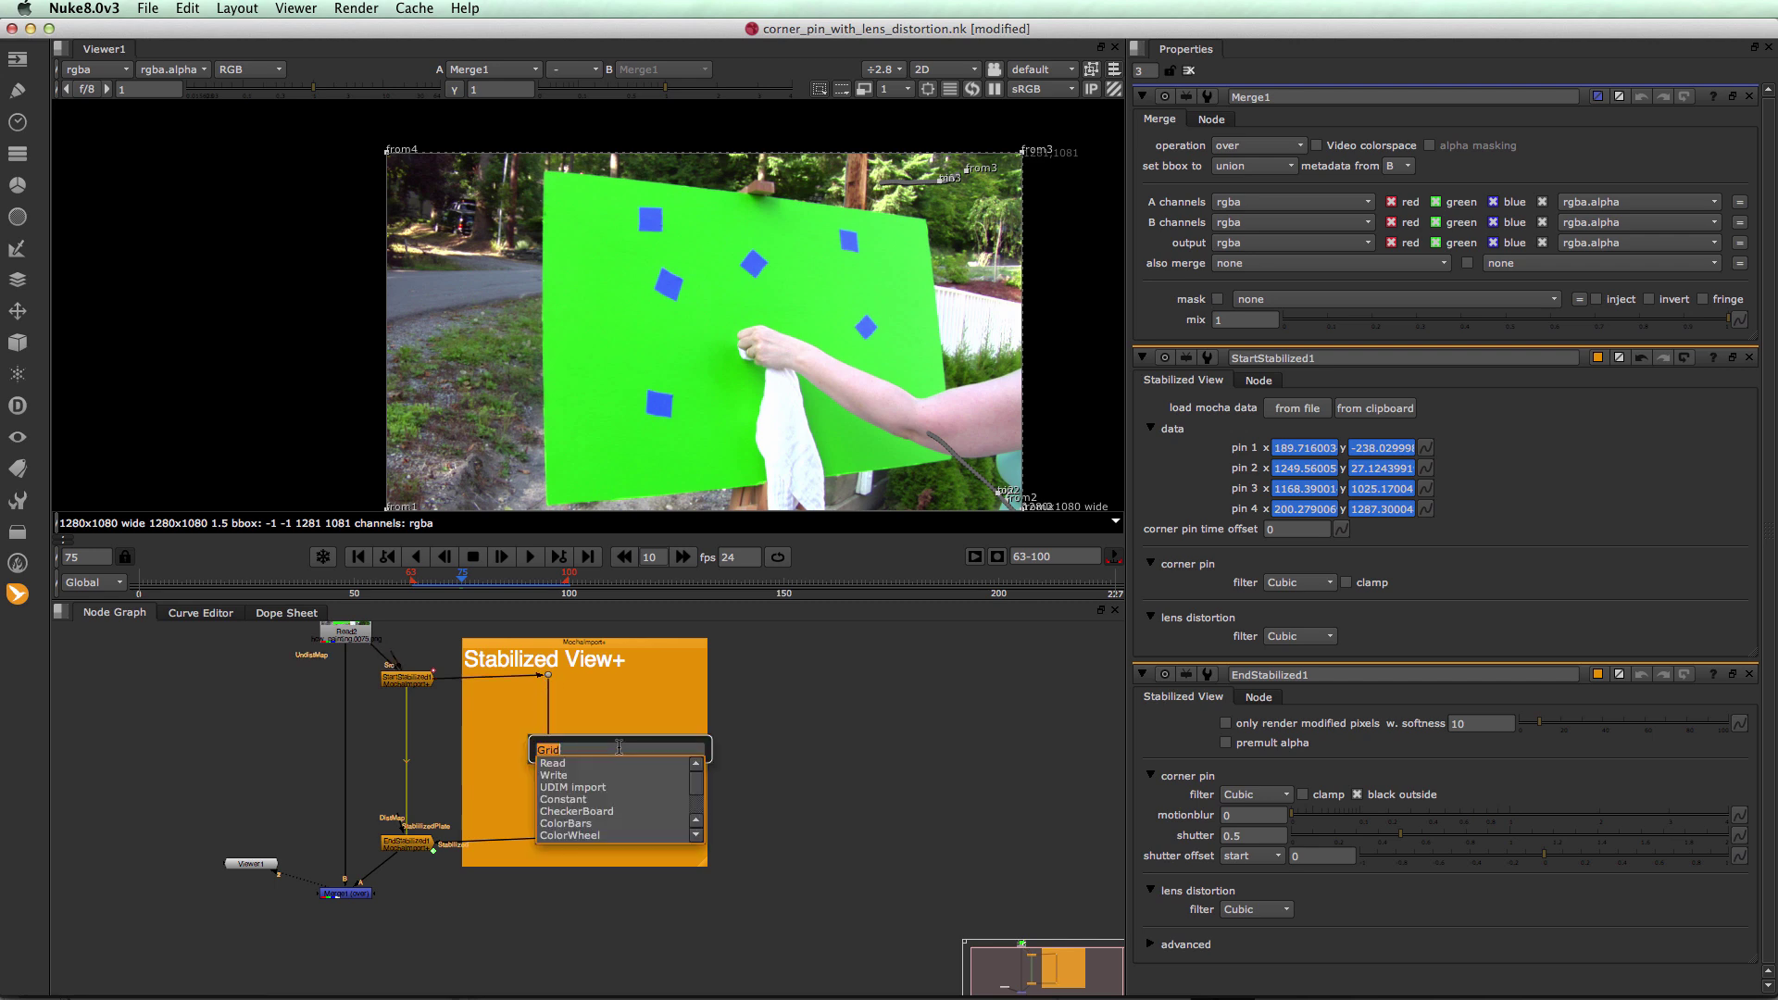
key(Return)
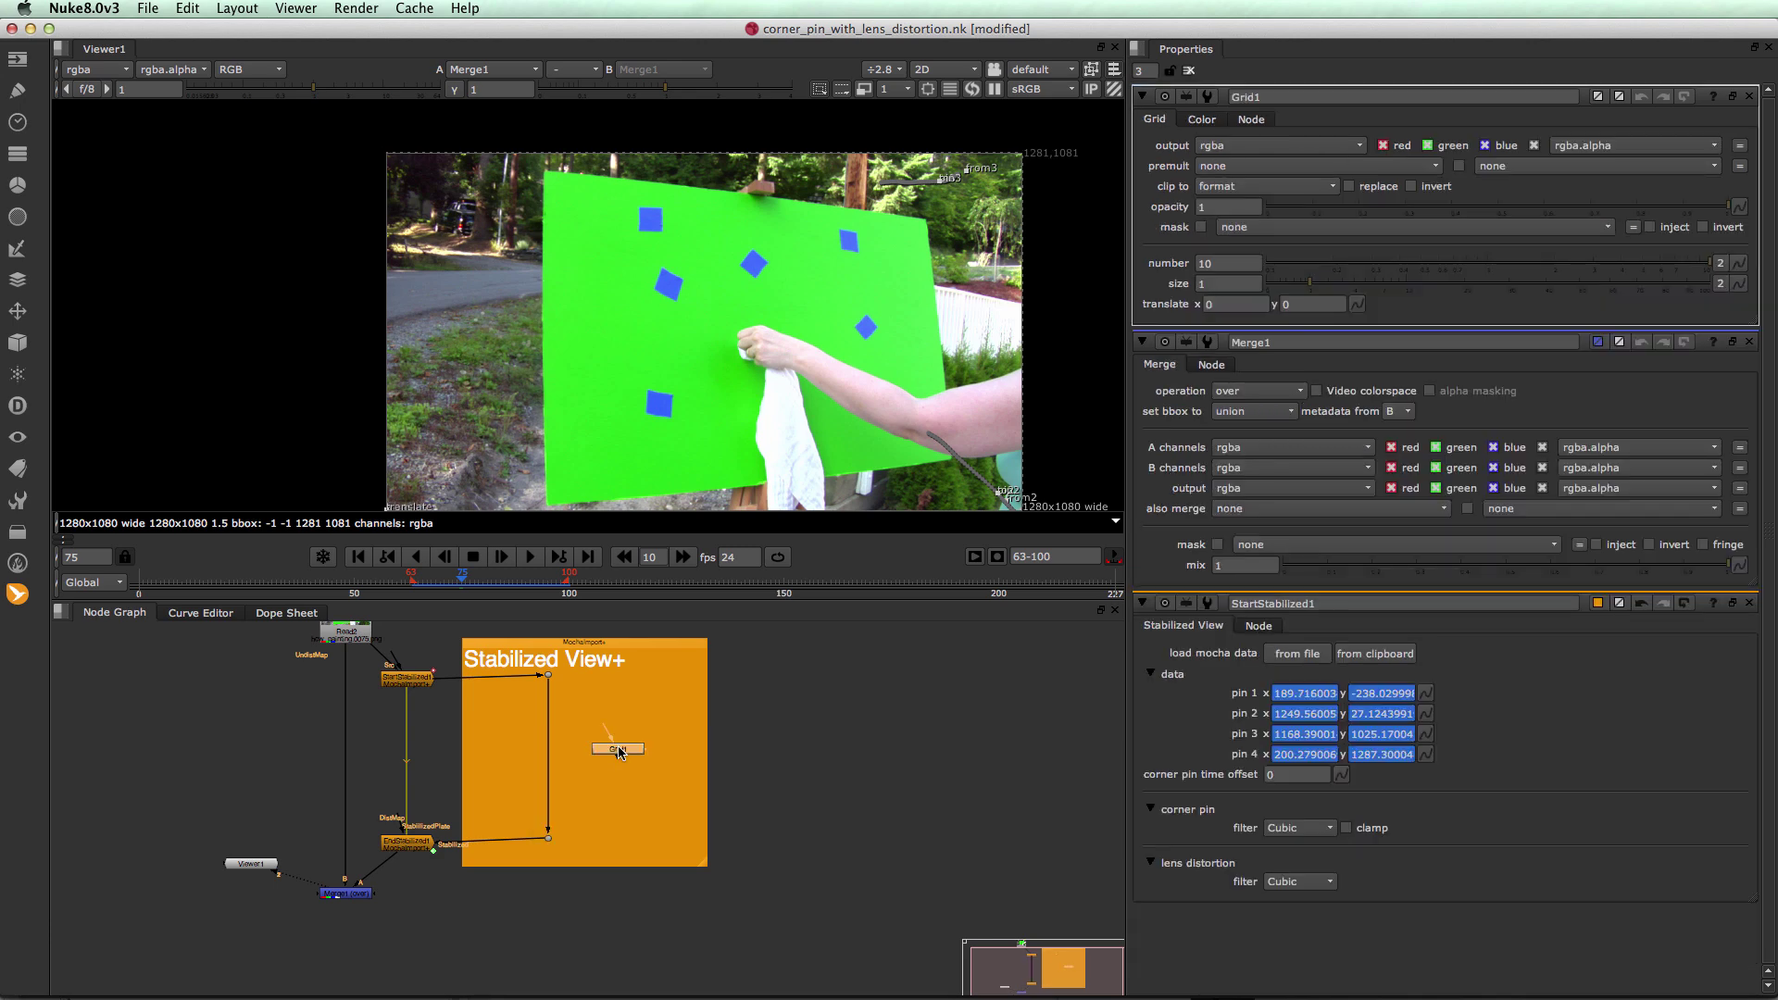
key(m)
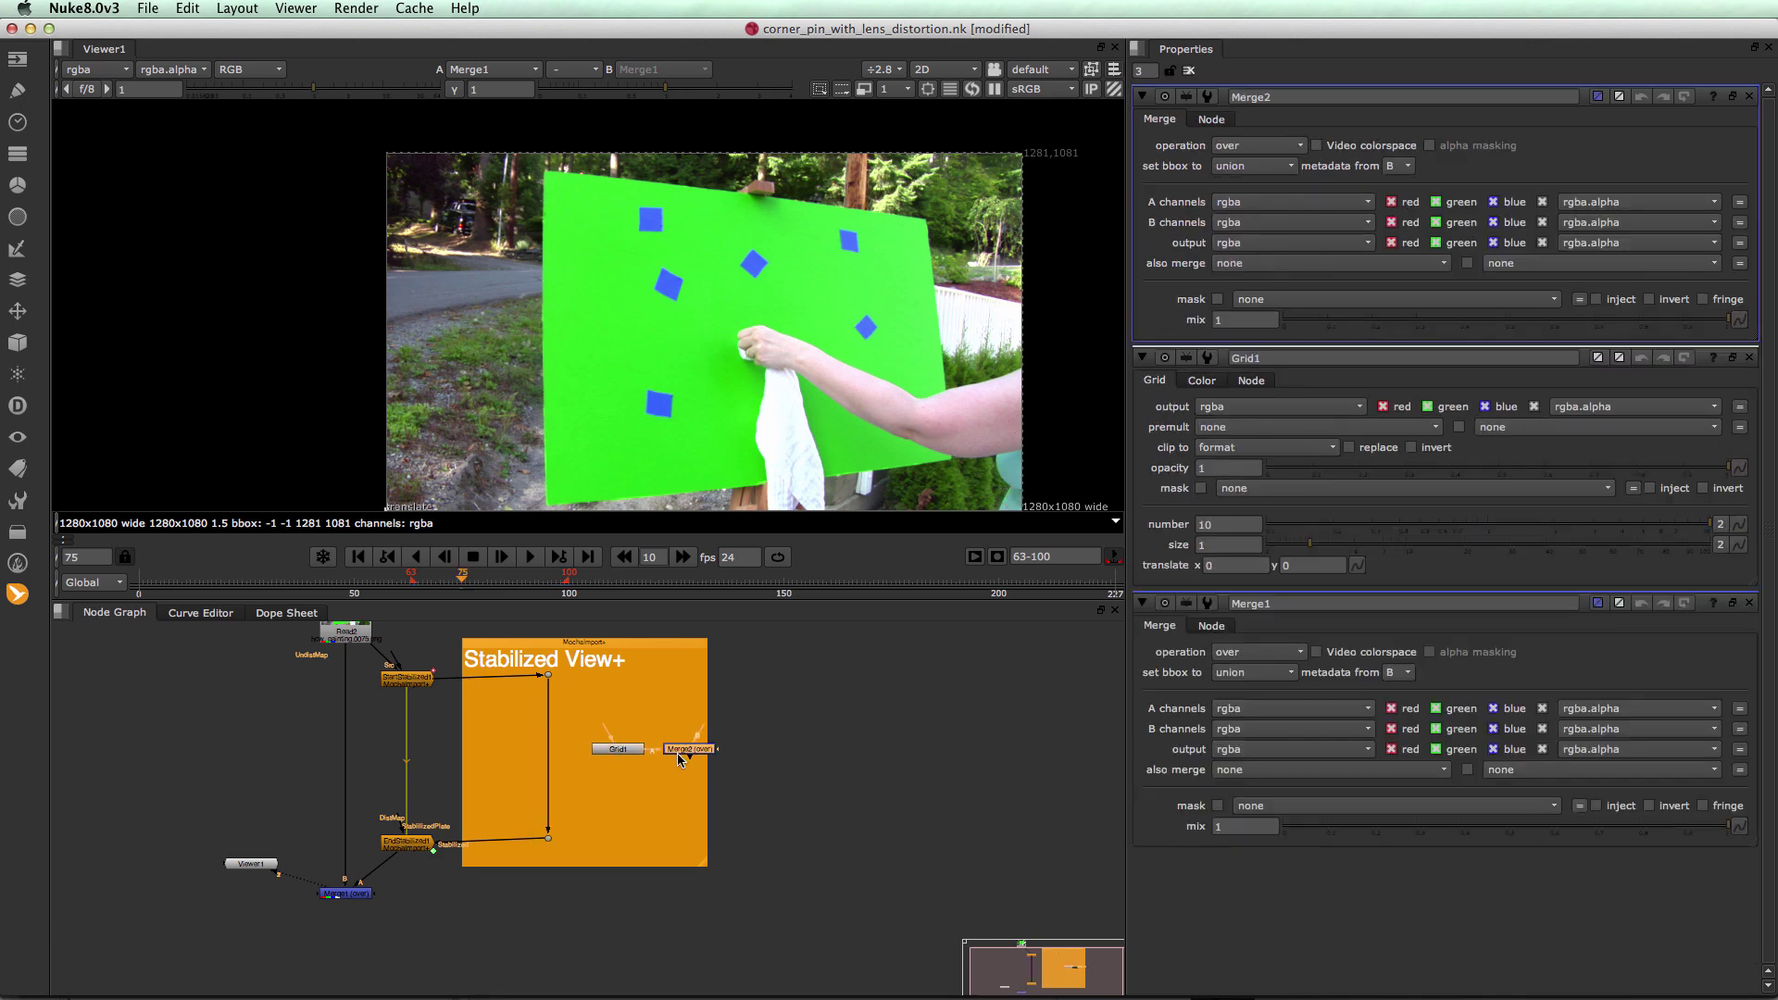
drag(623, 785, 545, 783)
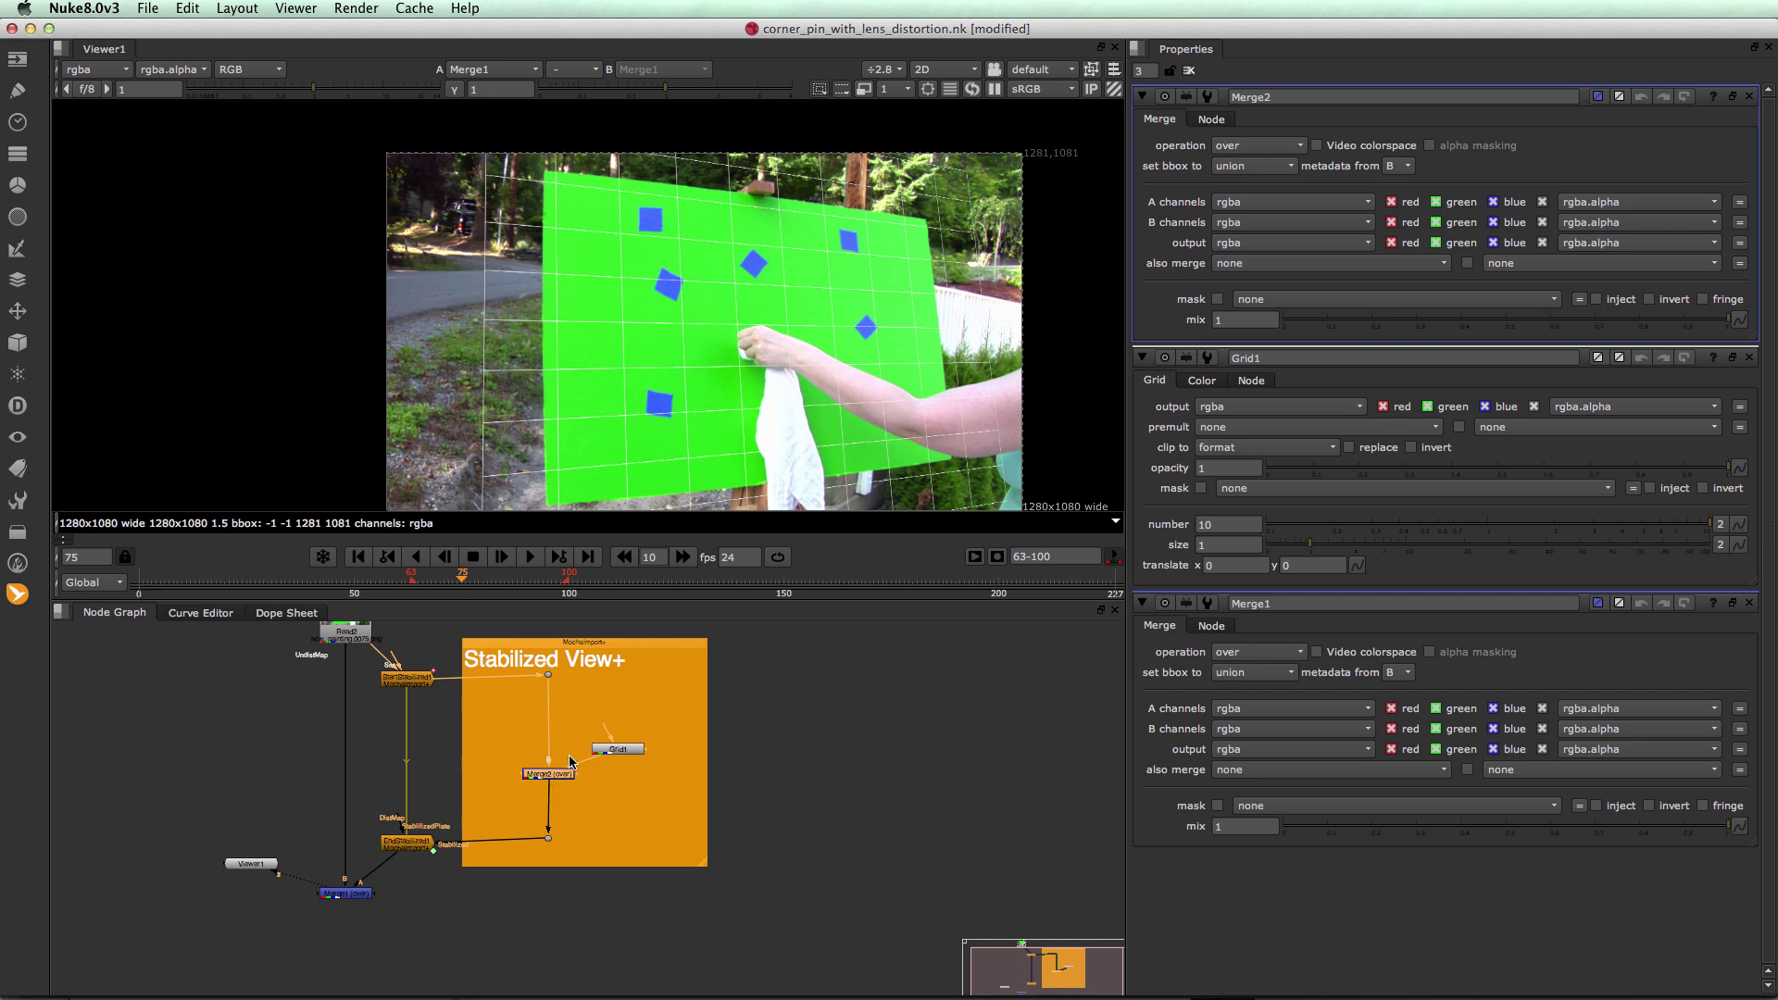
double_click(612, 747)
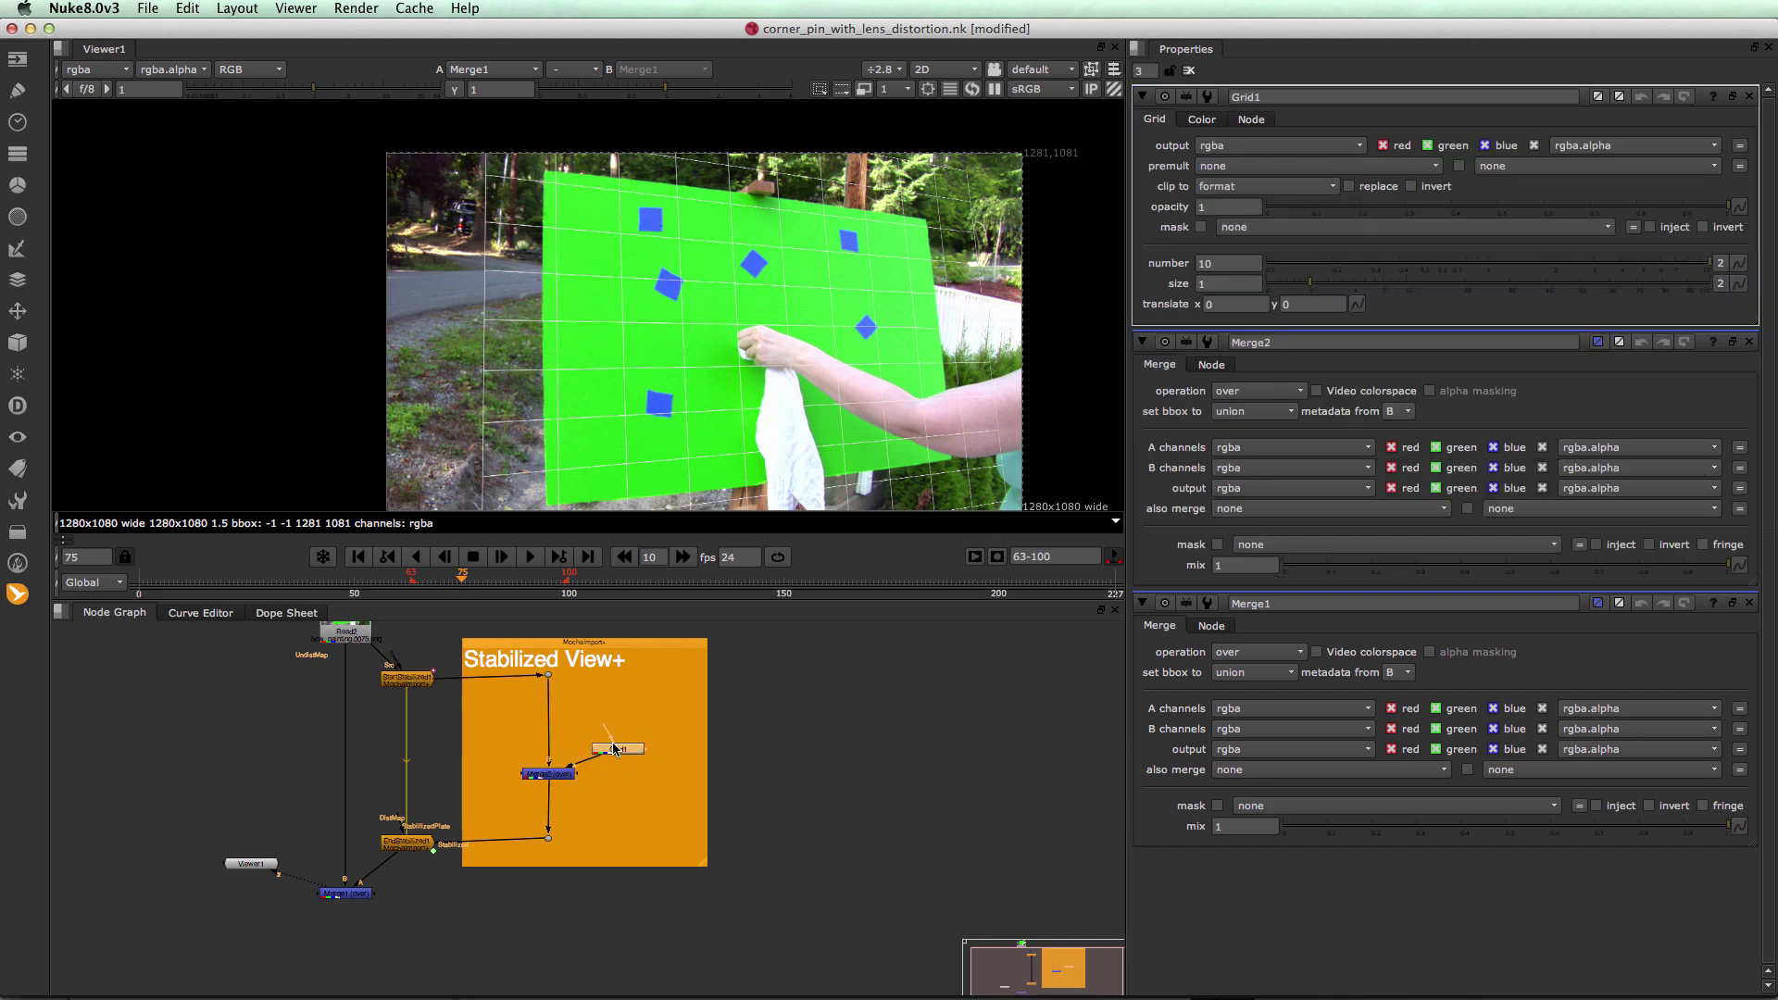
drag(1303, 284, 1365, 284)
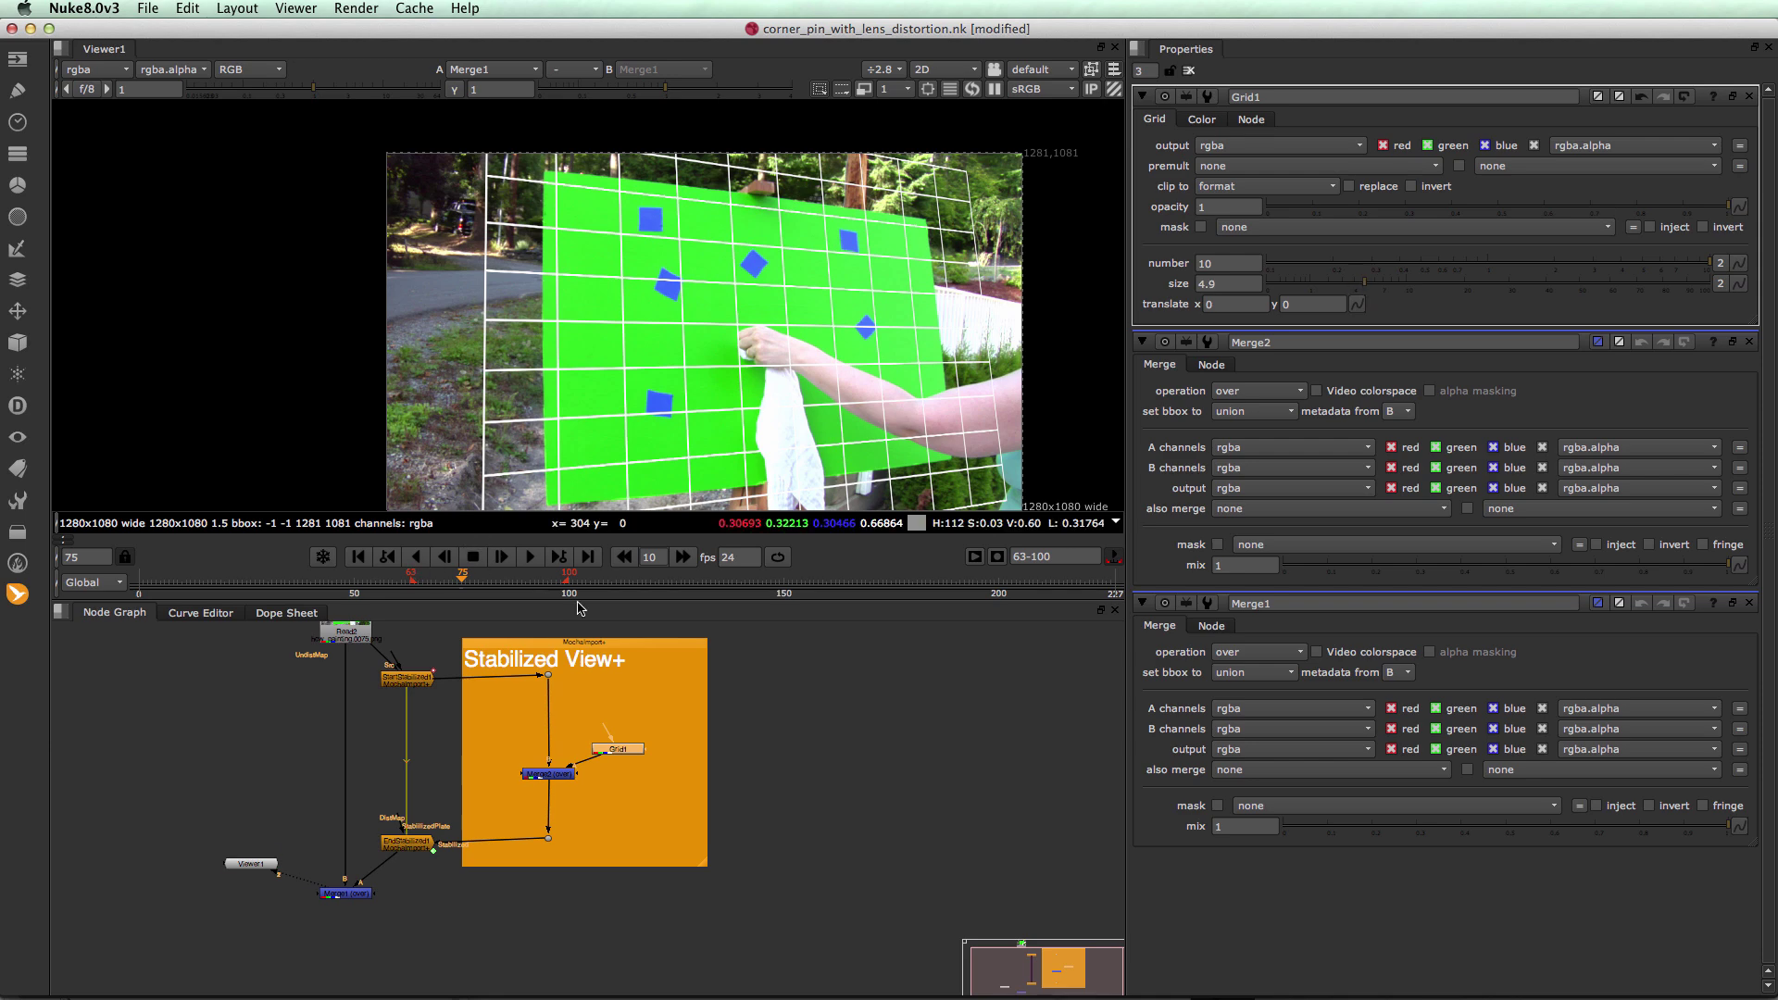
Play the final Merge1 composite to check the tracked grid, and play the stabilized view at Dot2 for comparison
click(356, 894)
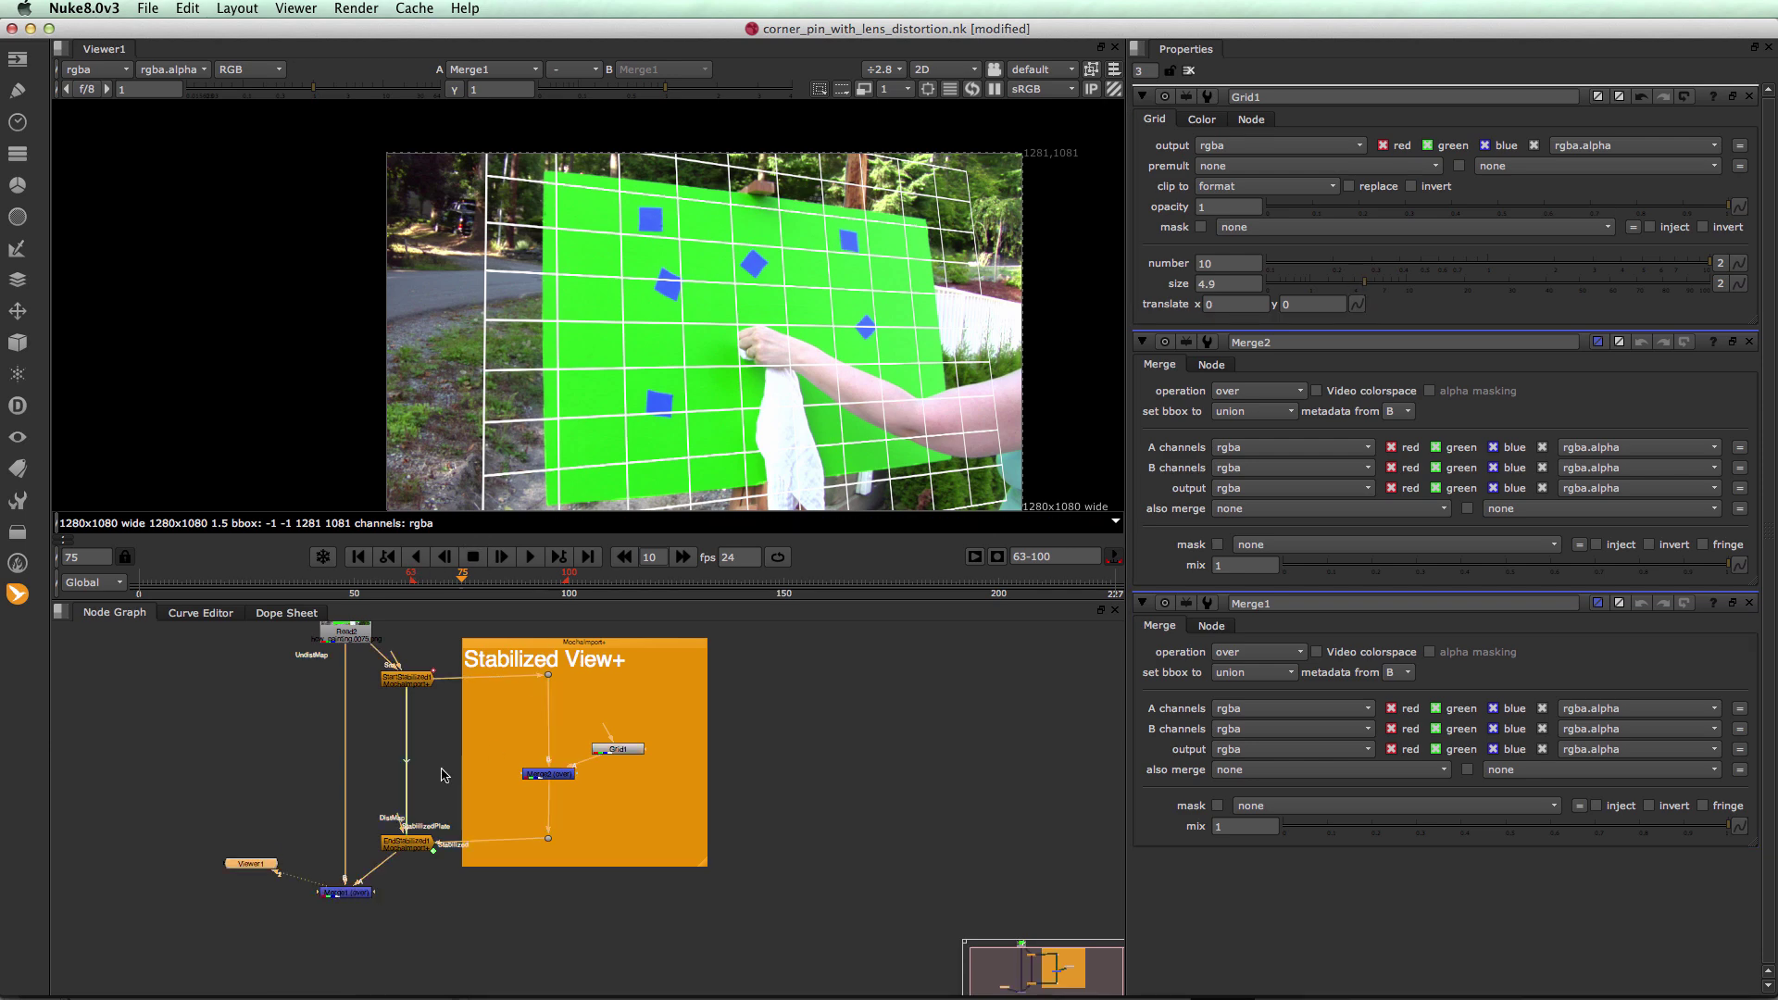
click(531, 557)
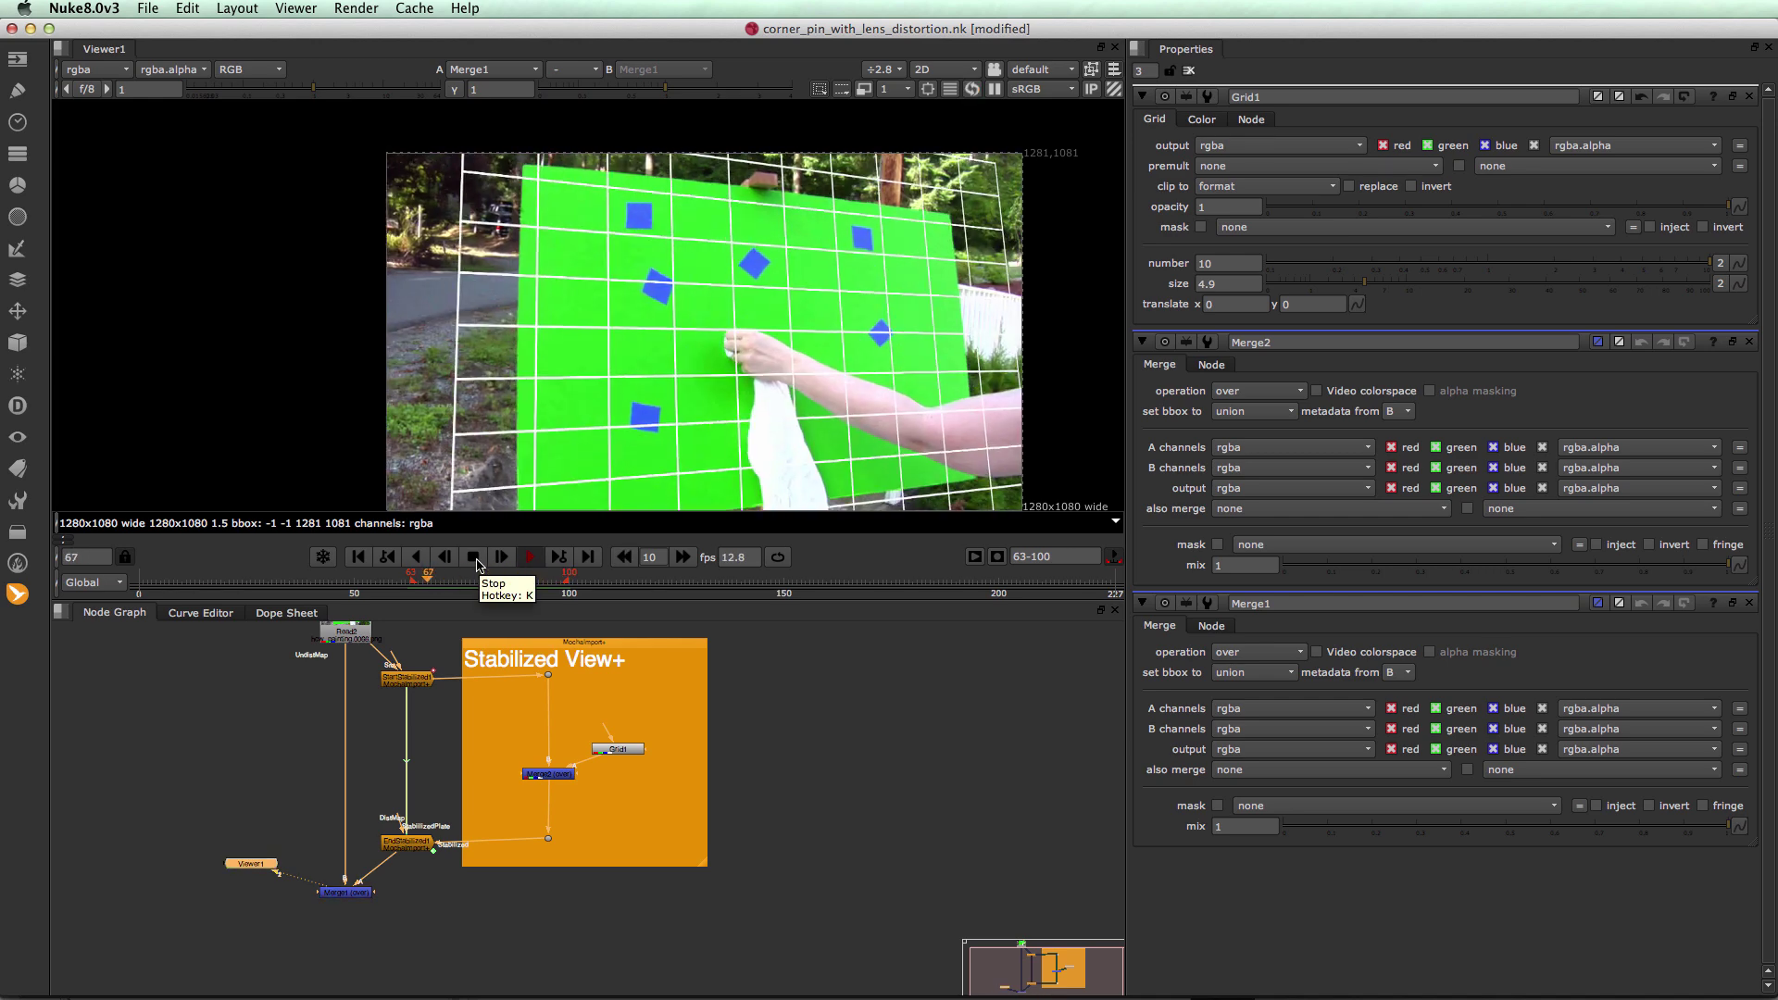
click(474, 558)
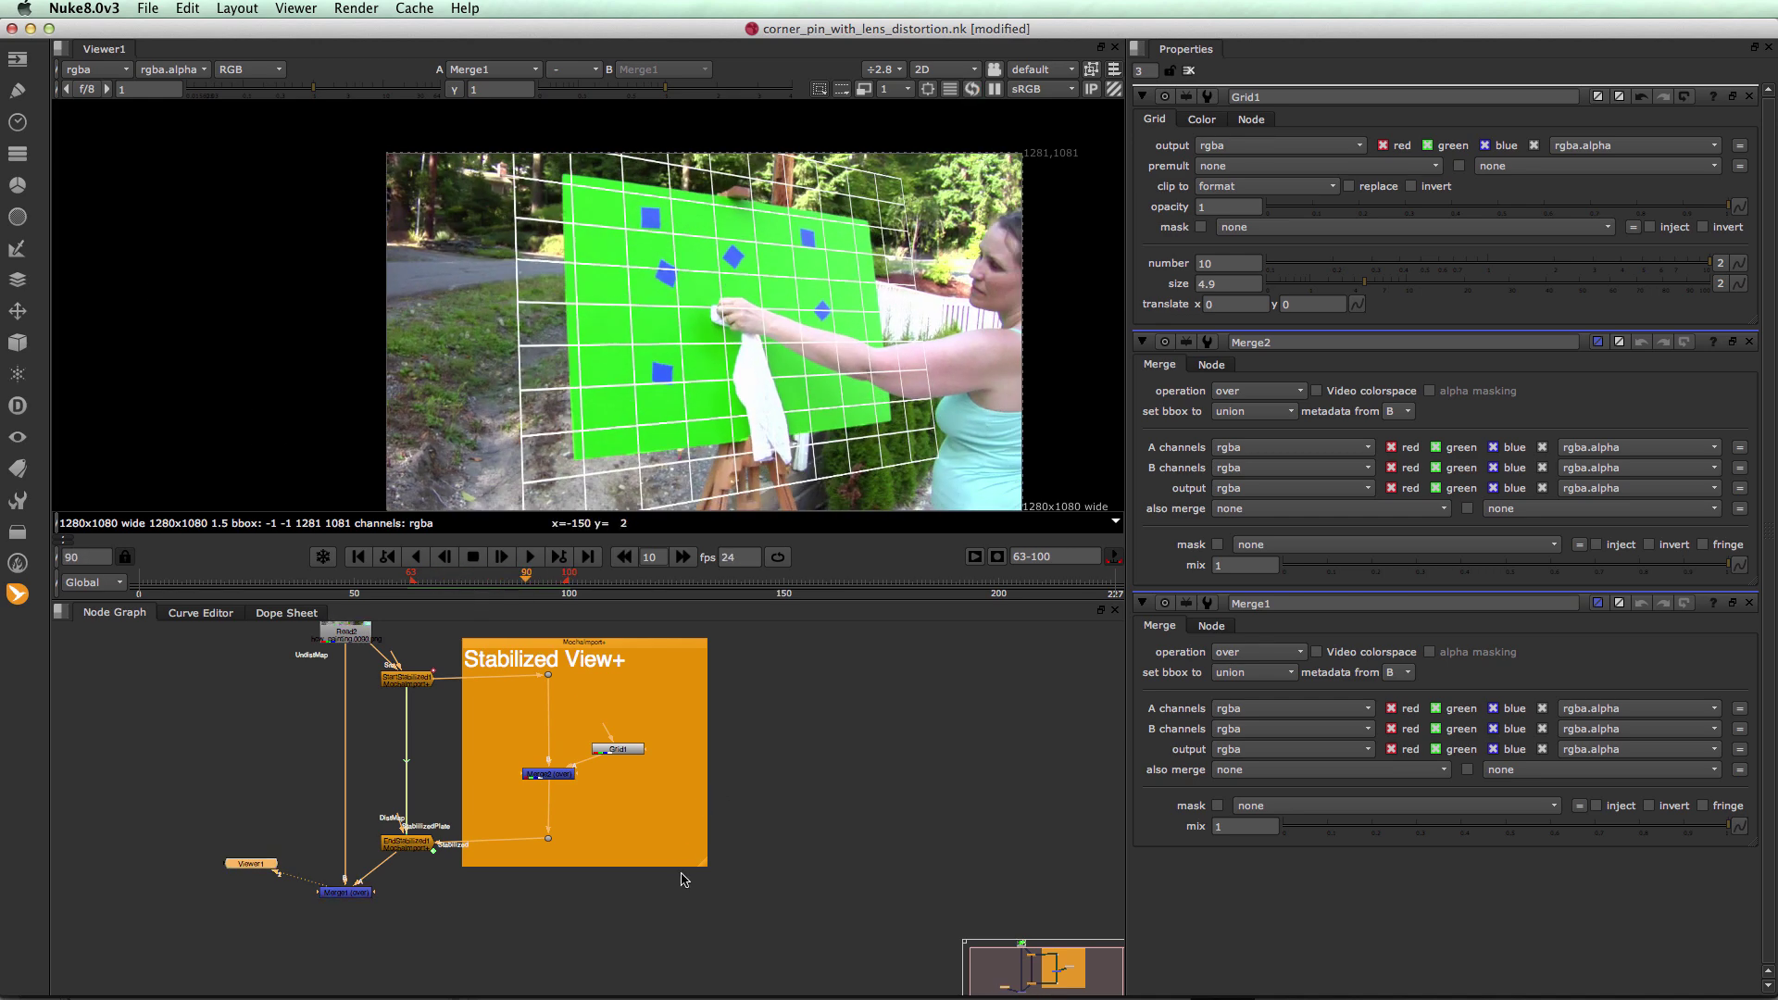
click(549, 838)
key(1)
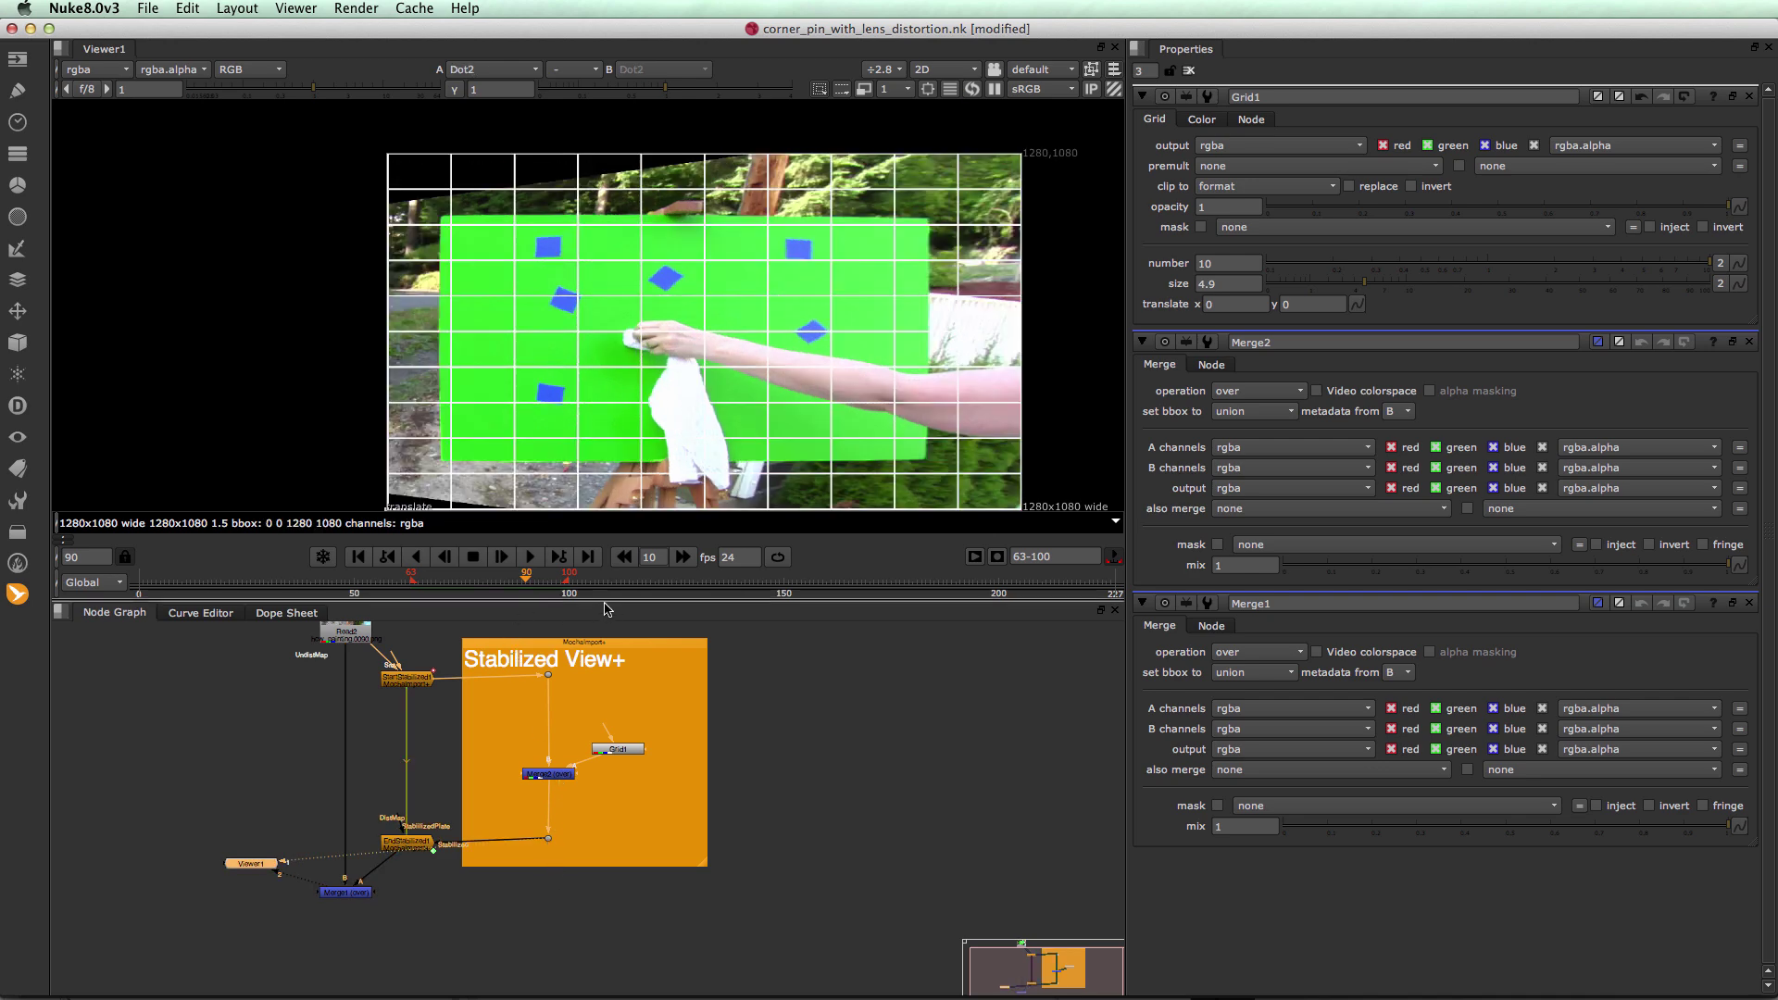
click(530, 557)
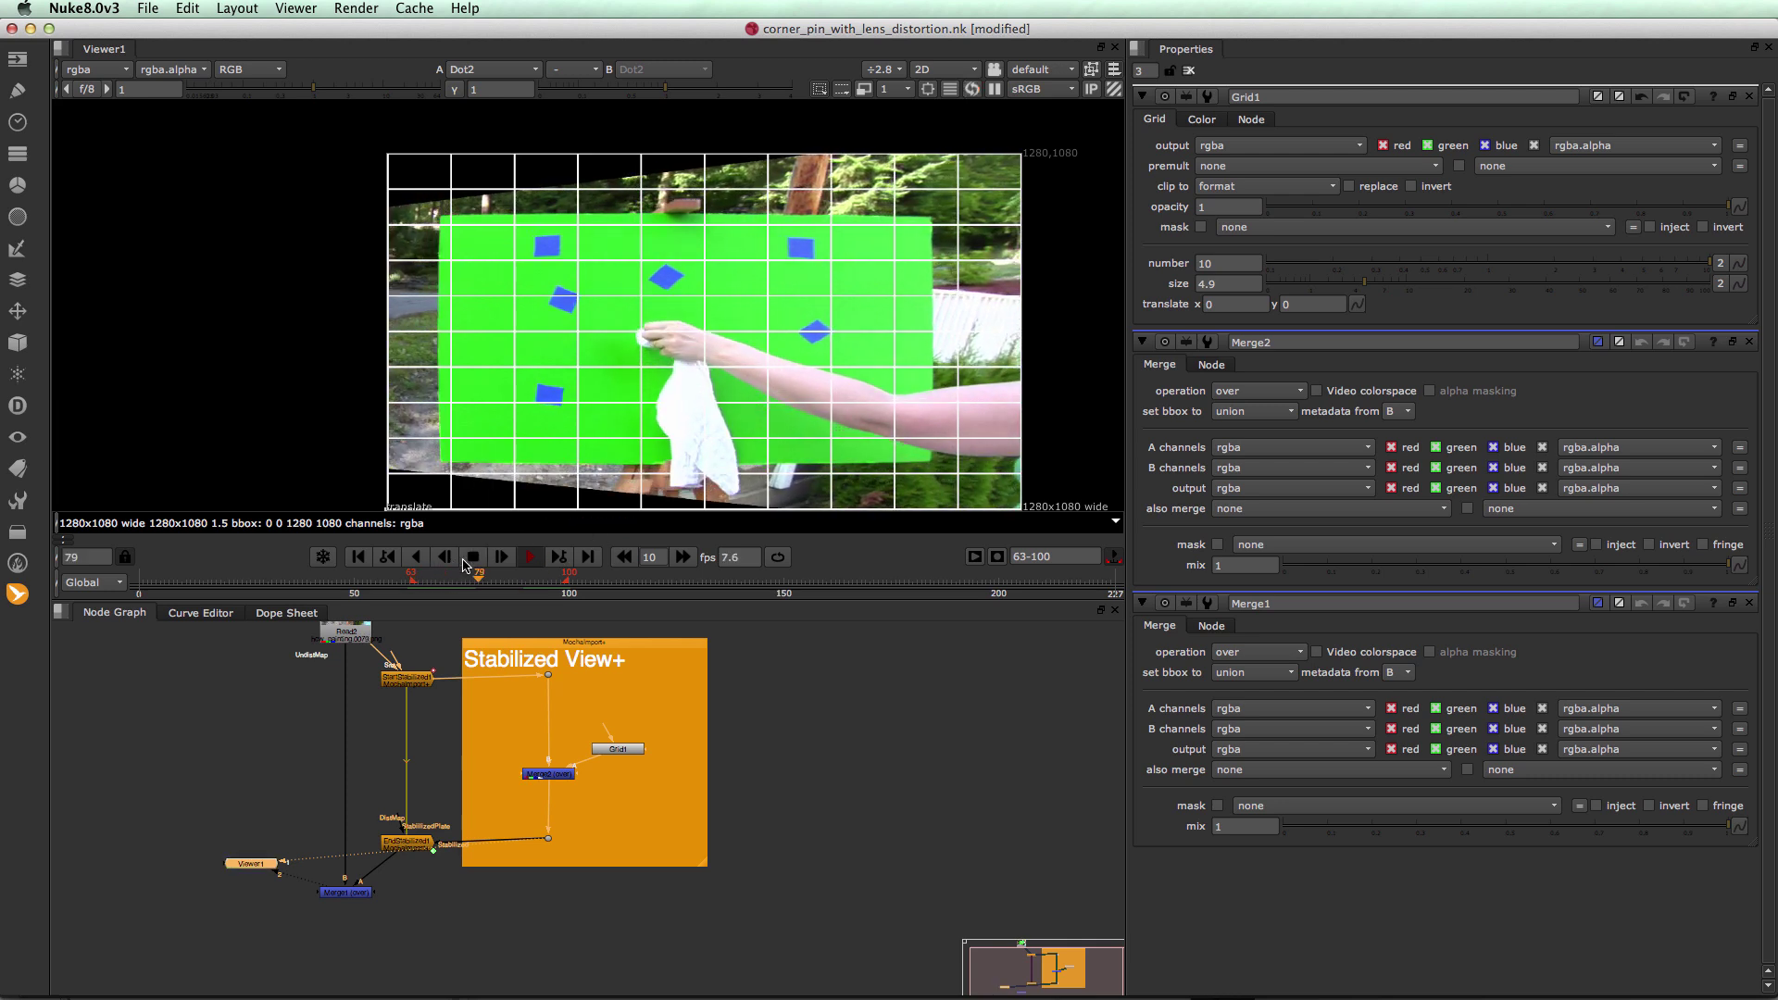
click(530, 556)
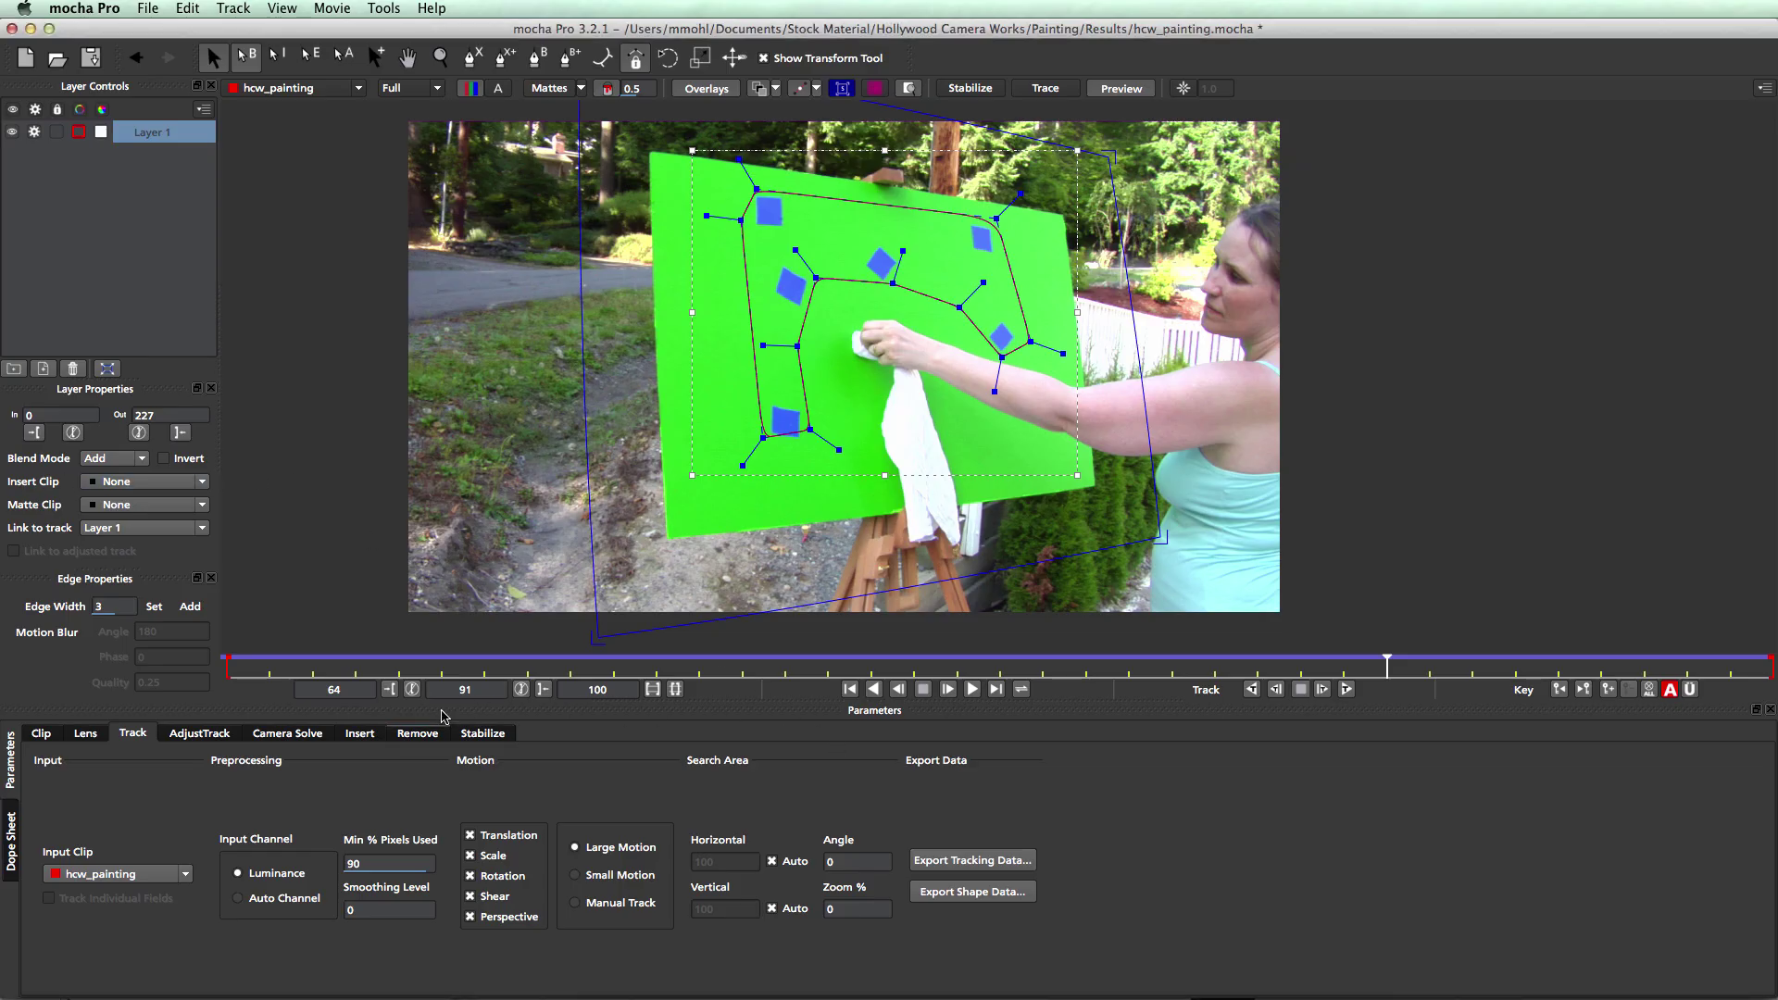
Review the lens data export as a Distortion Map Clip, comparing the Undistort and Distort options, and close the export dialog
click(86, 733)
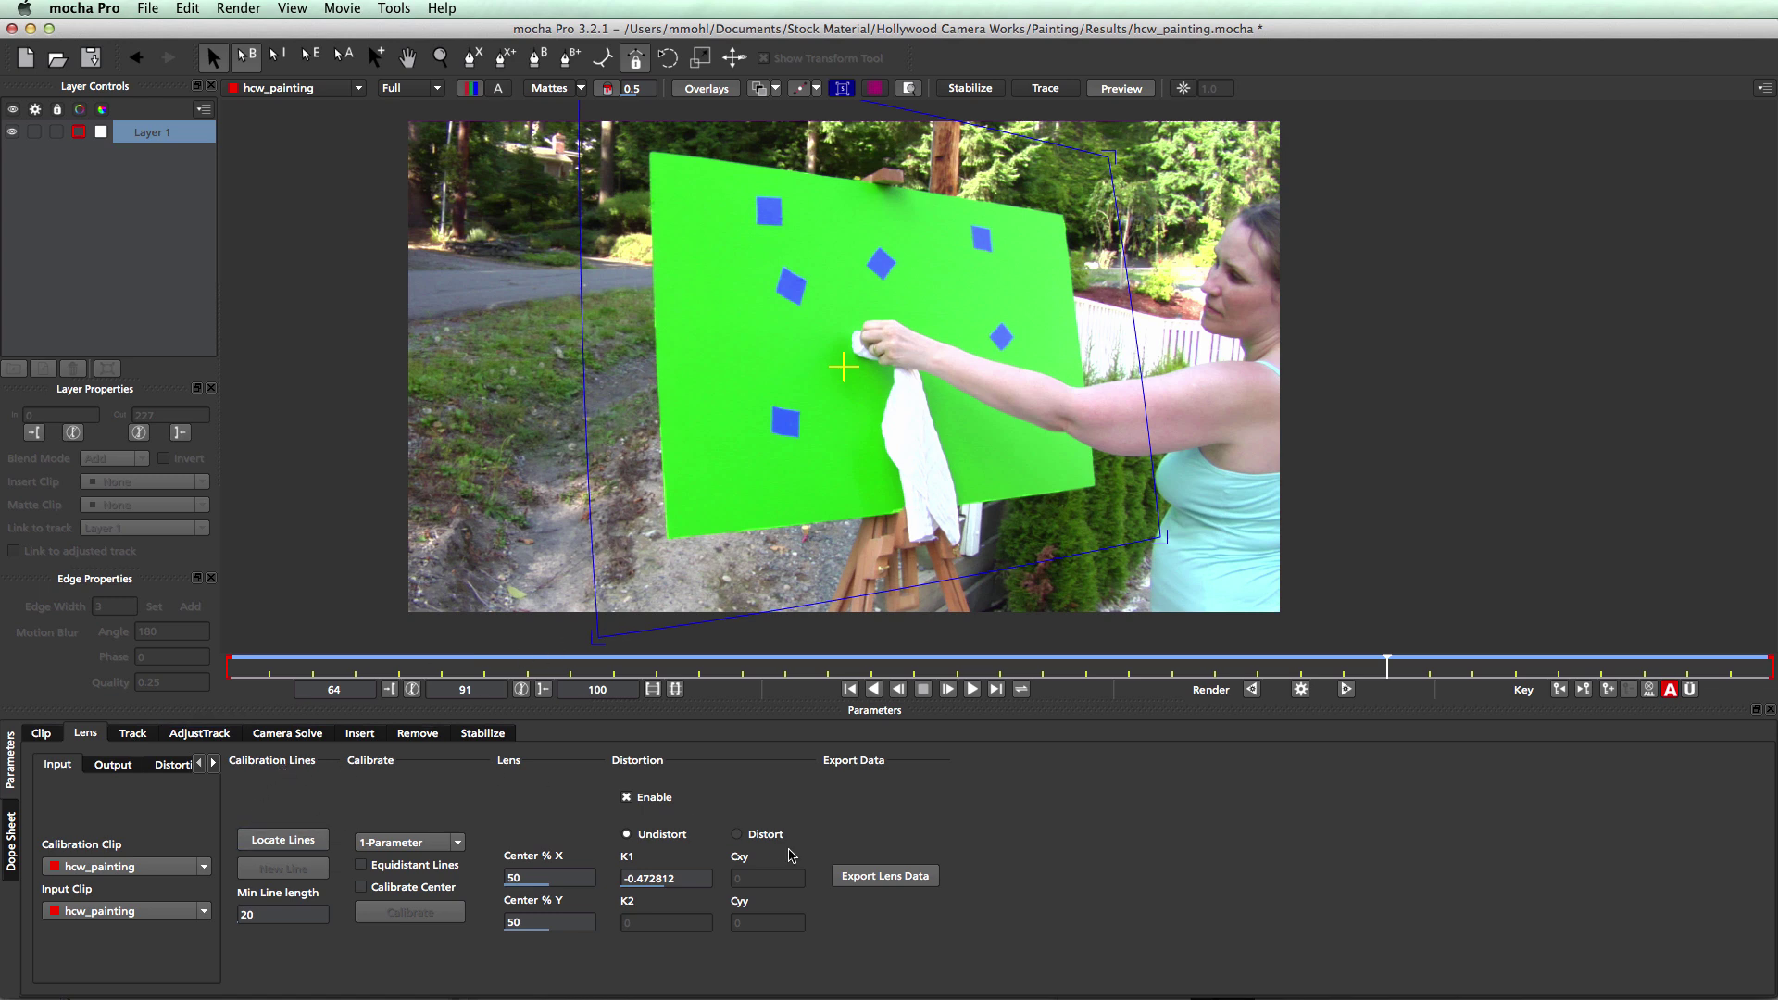
click(898, 879)
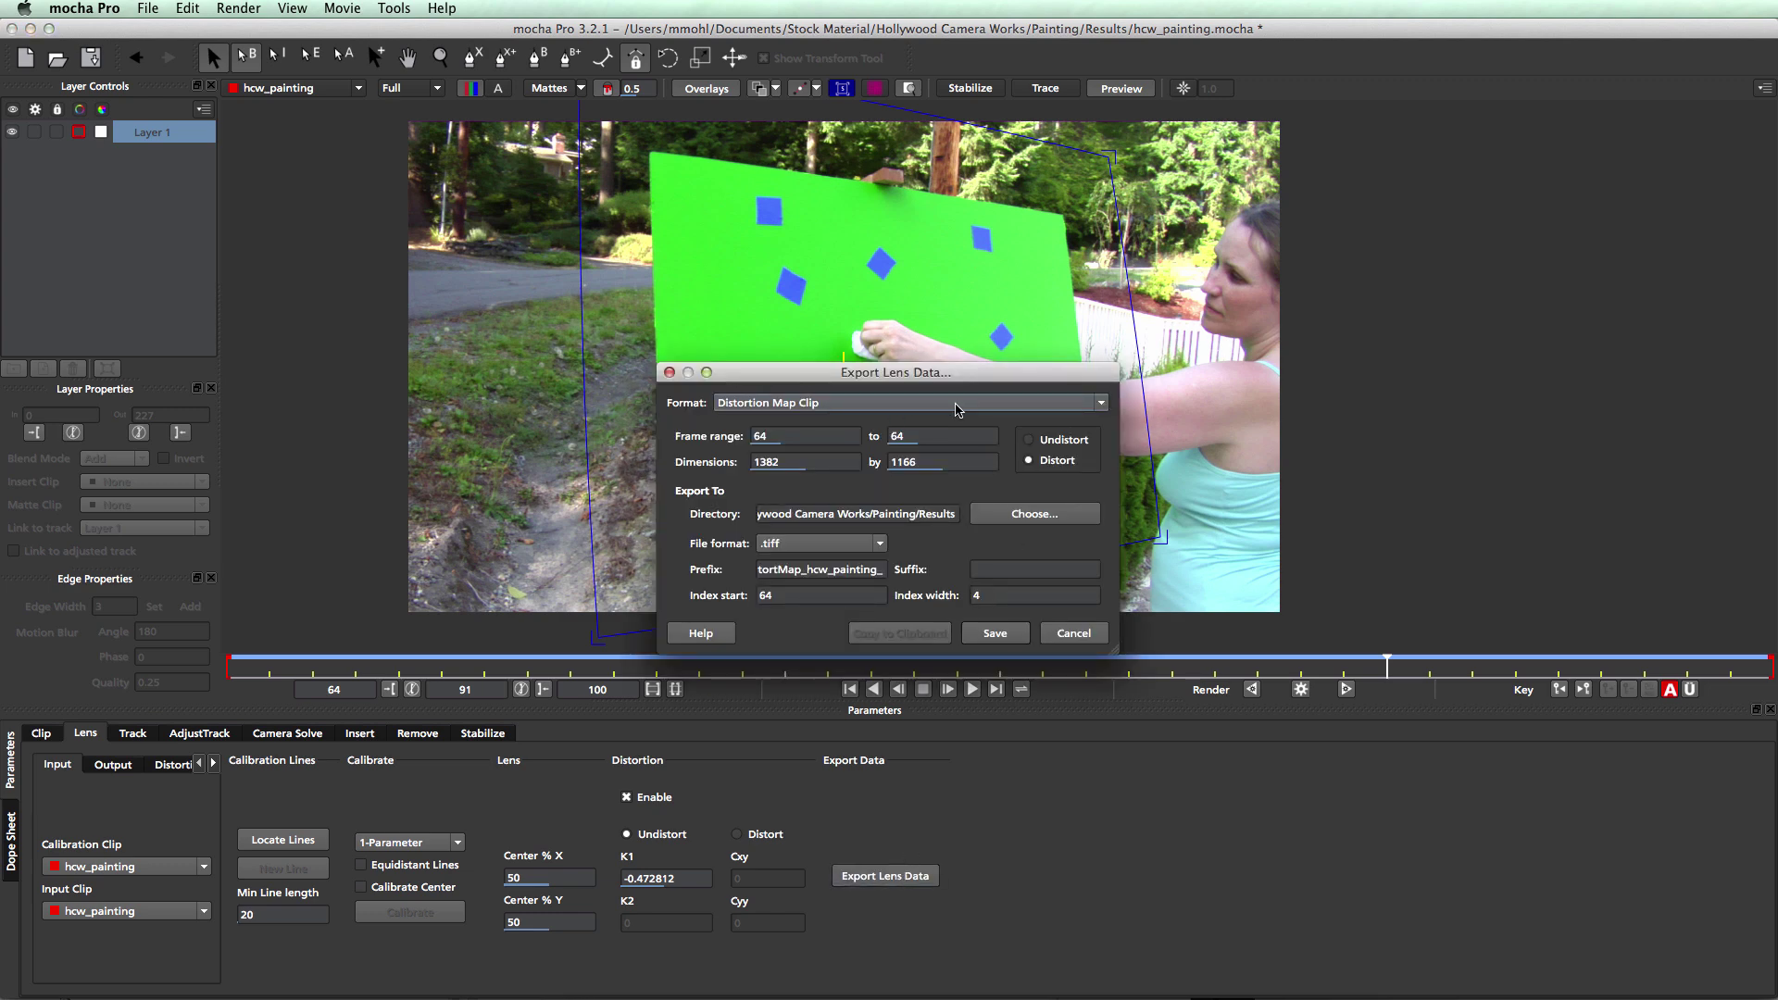
click(1031, 441)
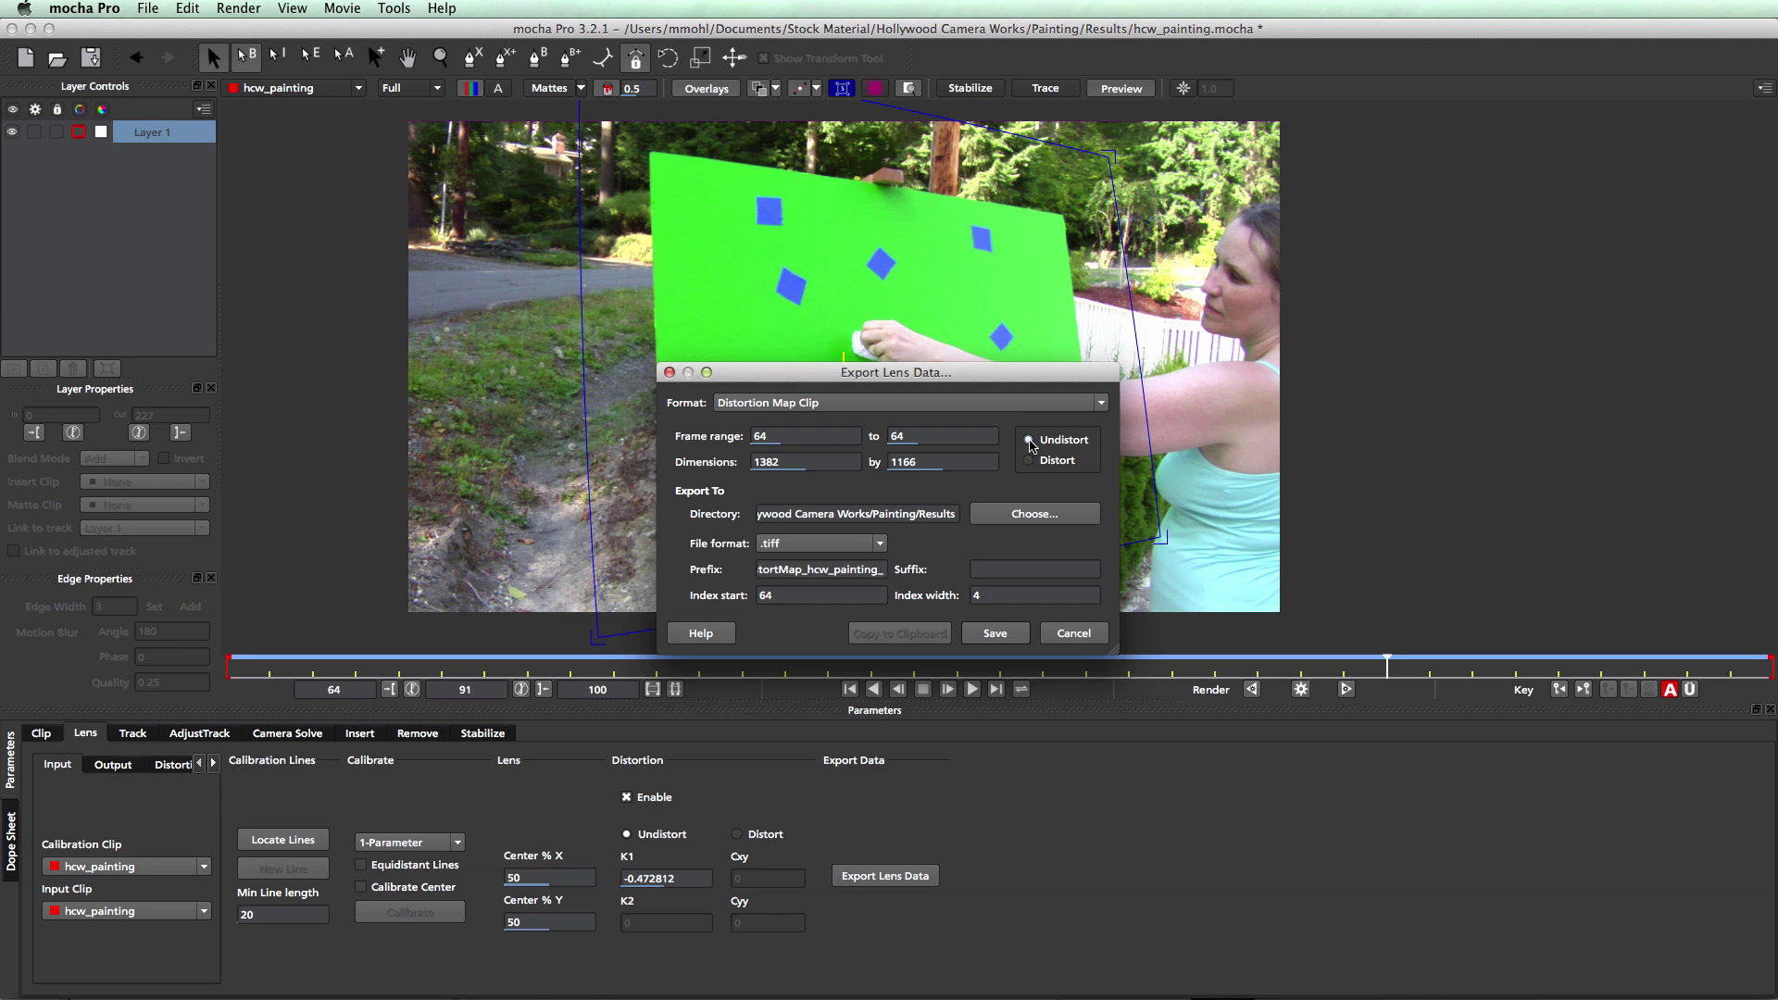
click(1030, 465)
click(1031, 442)
click(1030, 461)
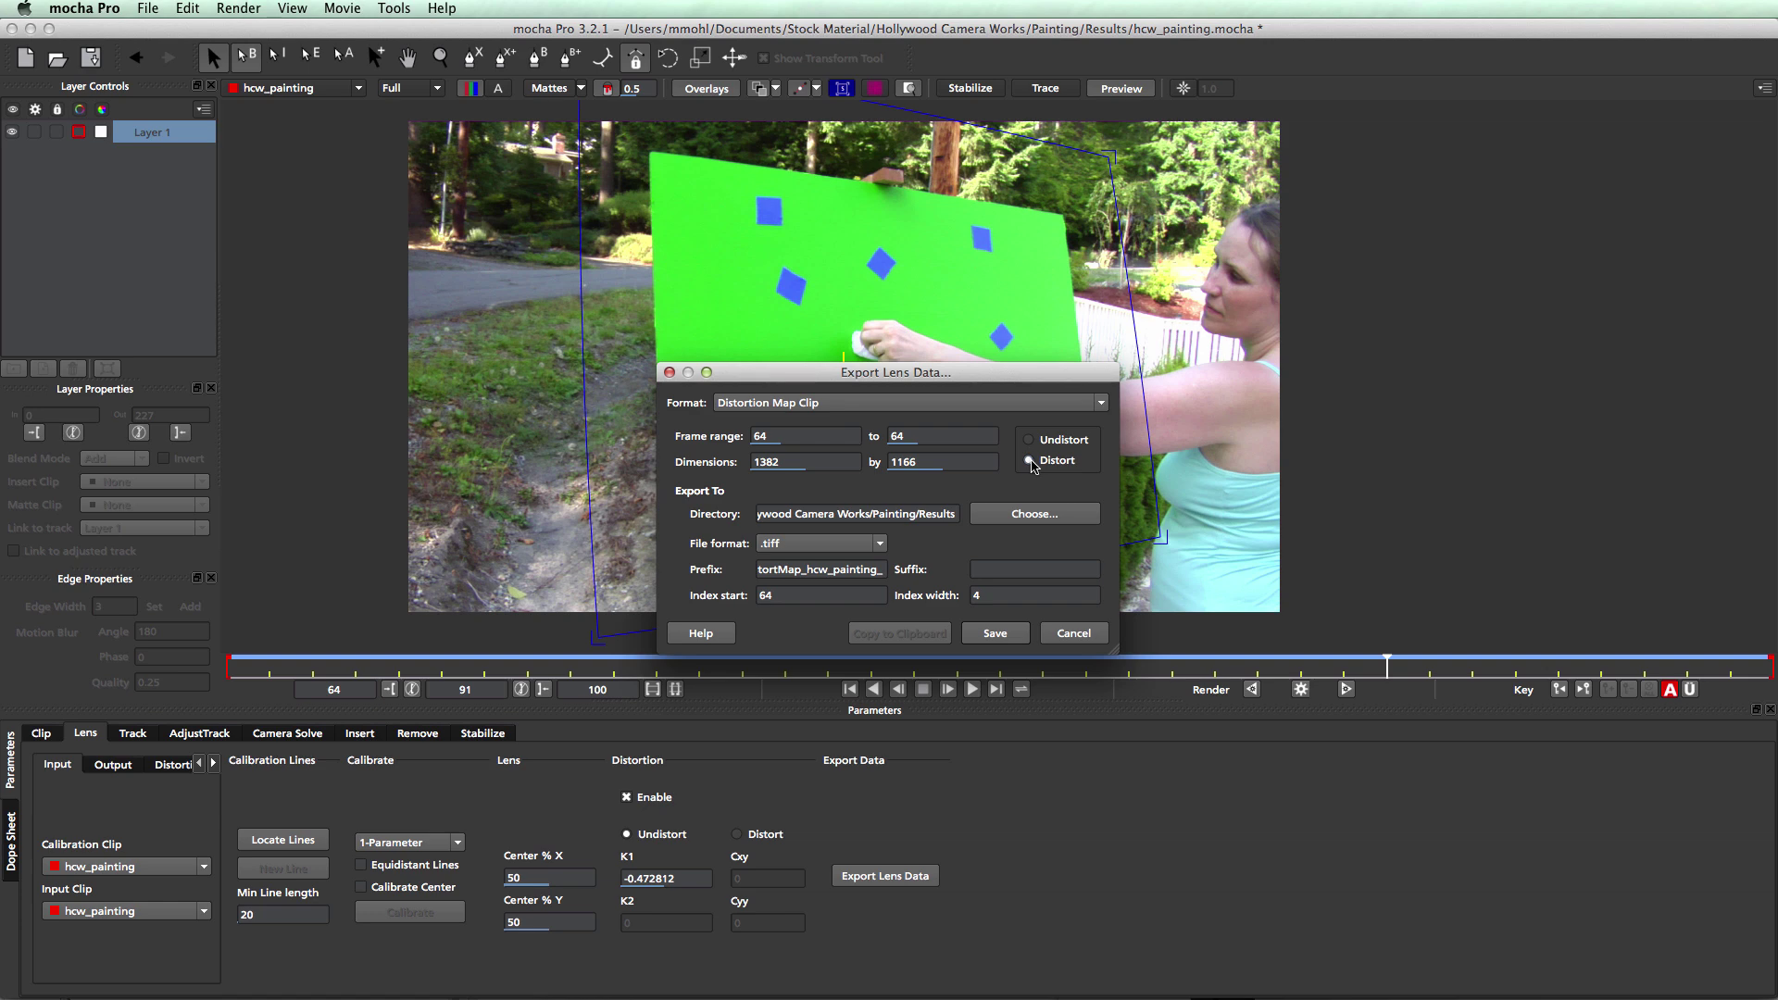
click(996, 633)
click(1074, 637)
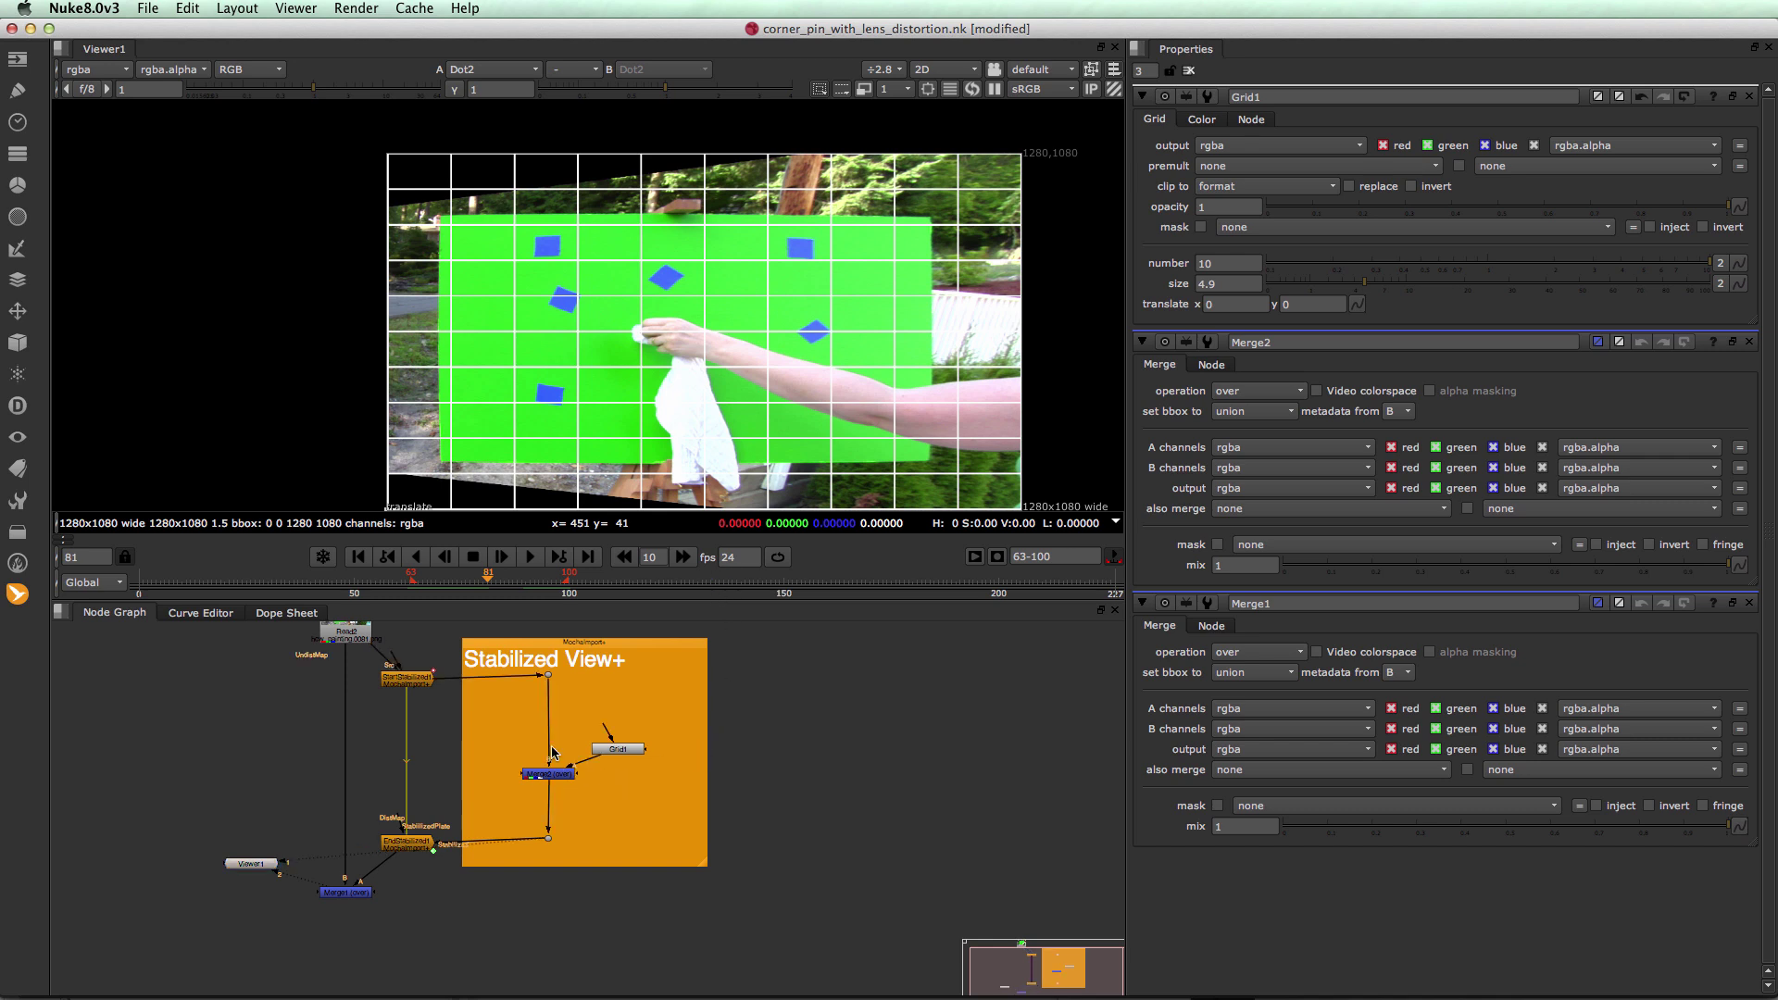
Read in UndistortMap_hcw_painting_0064.tiff and place its node beside Read2, above StartStabilized1
key(Tab)
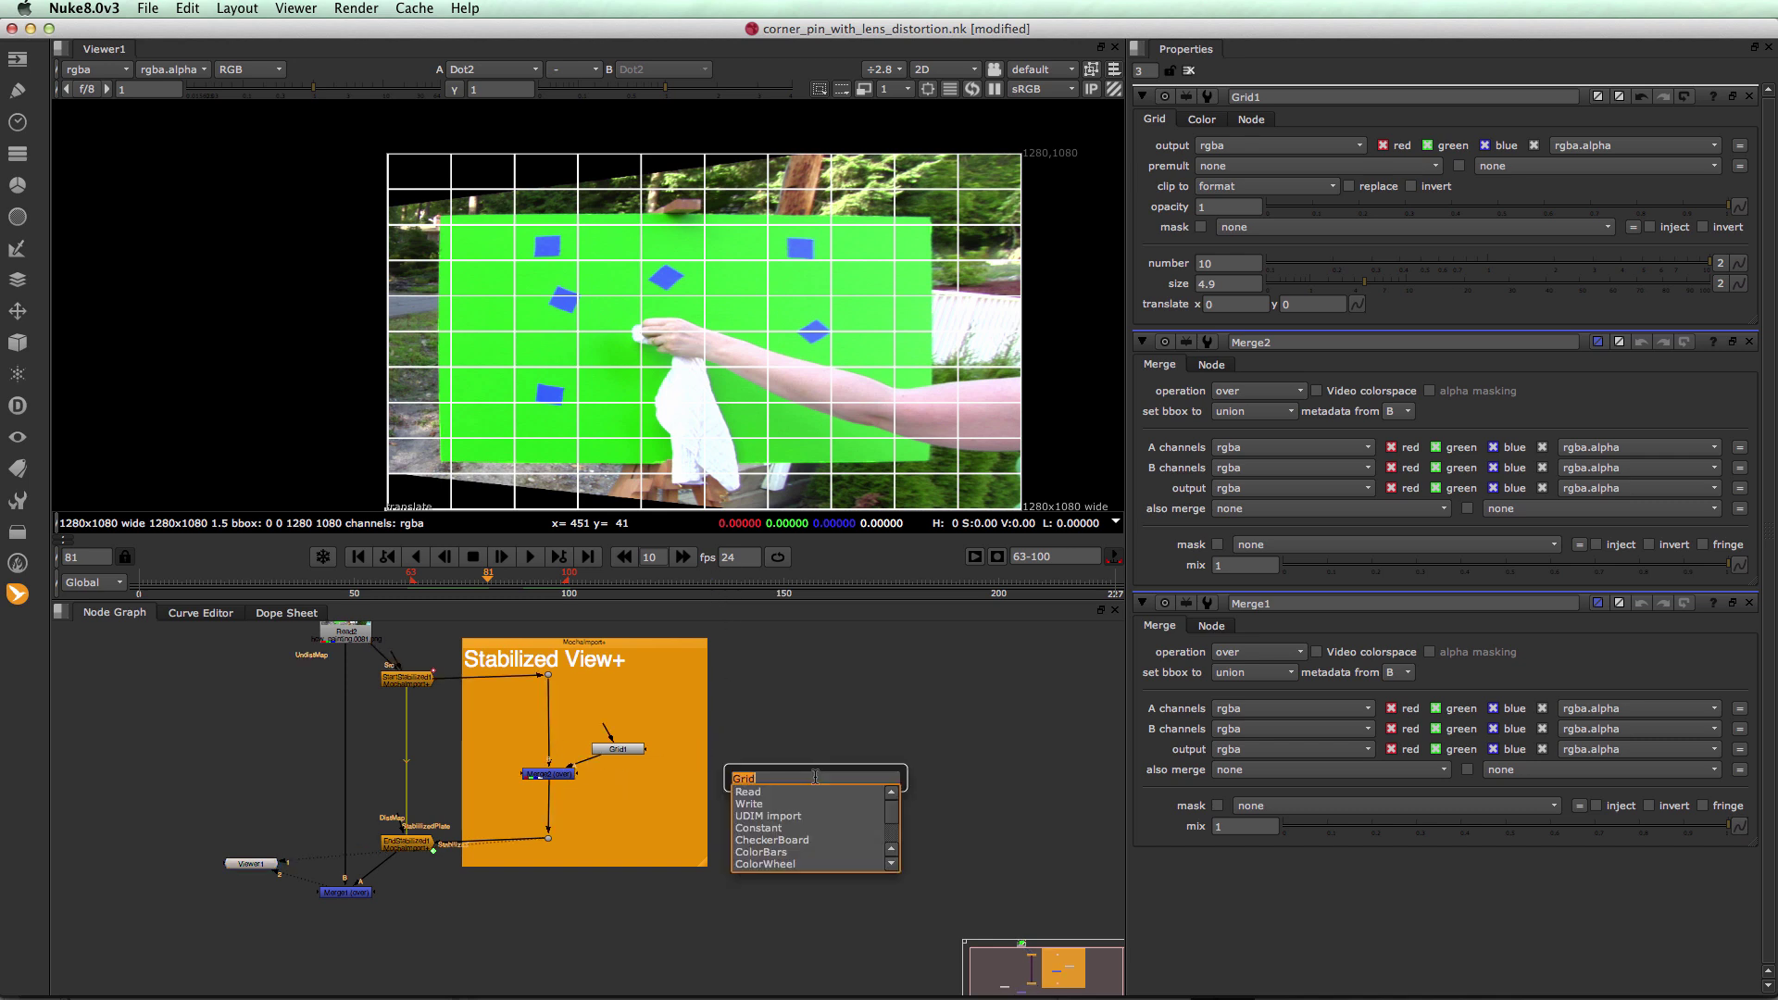
text(read)
key(Return)
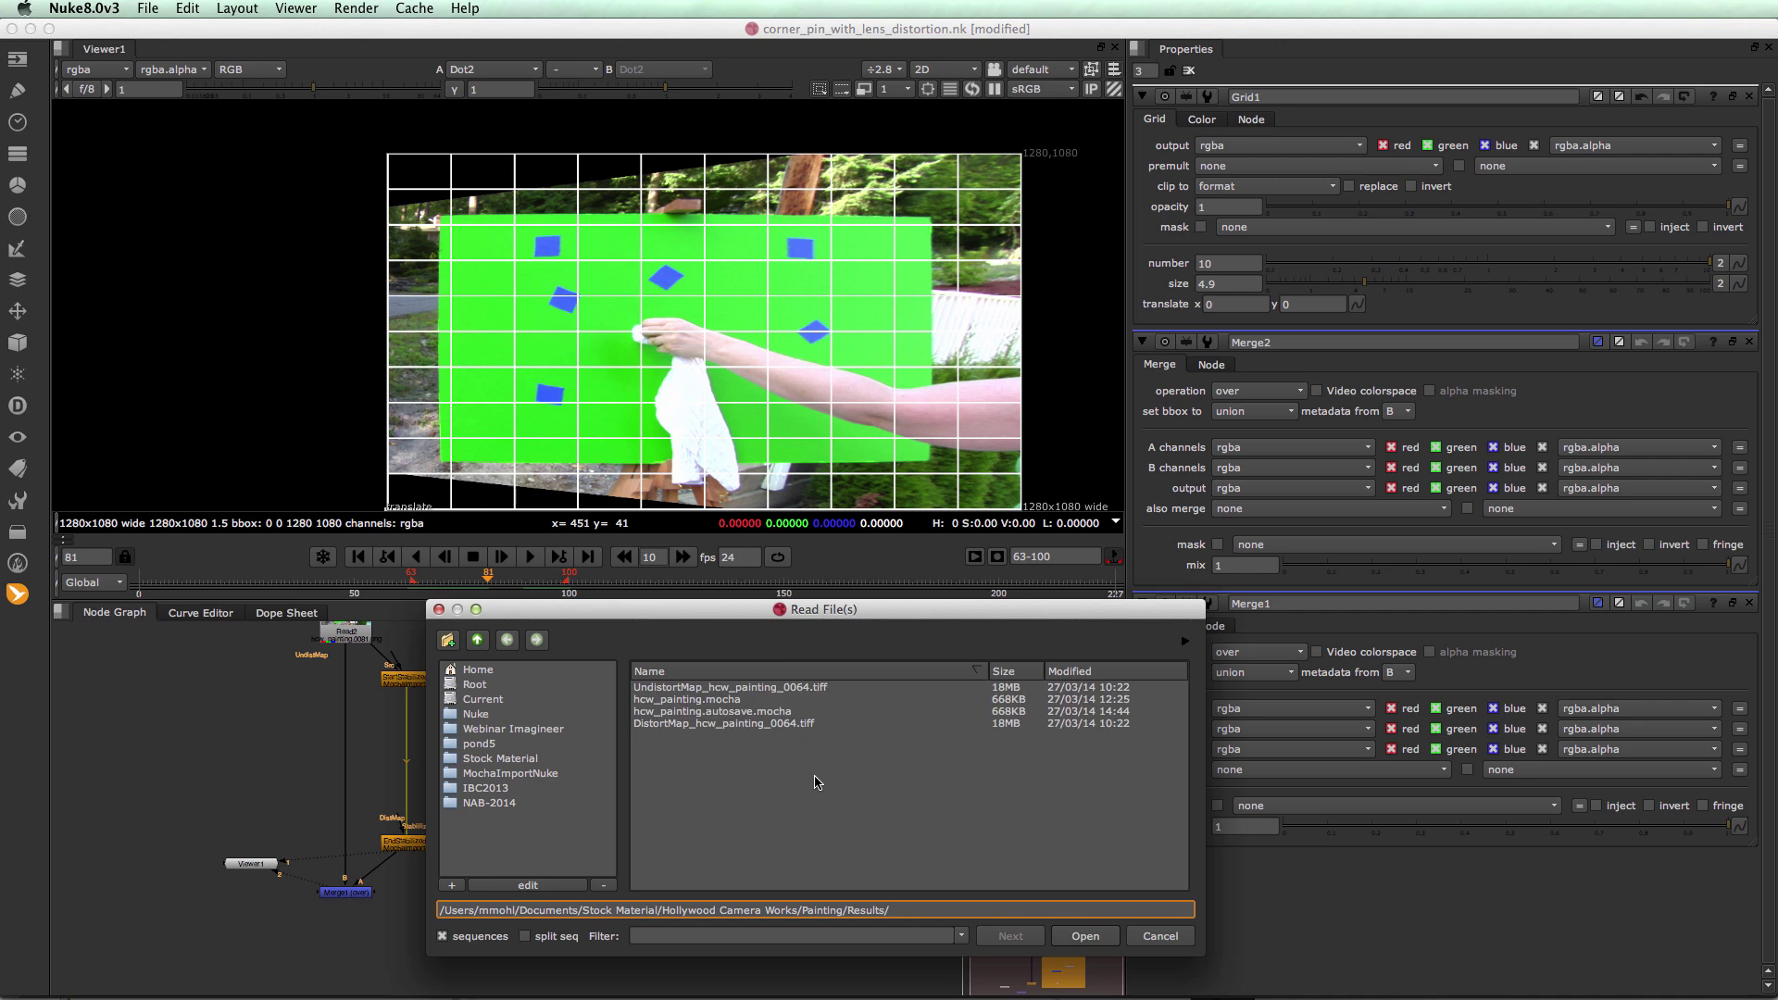
click(676, 687)
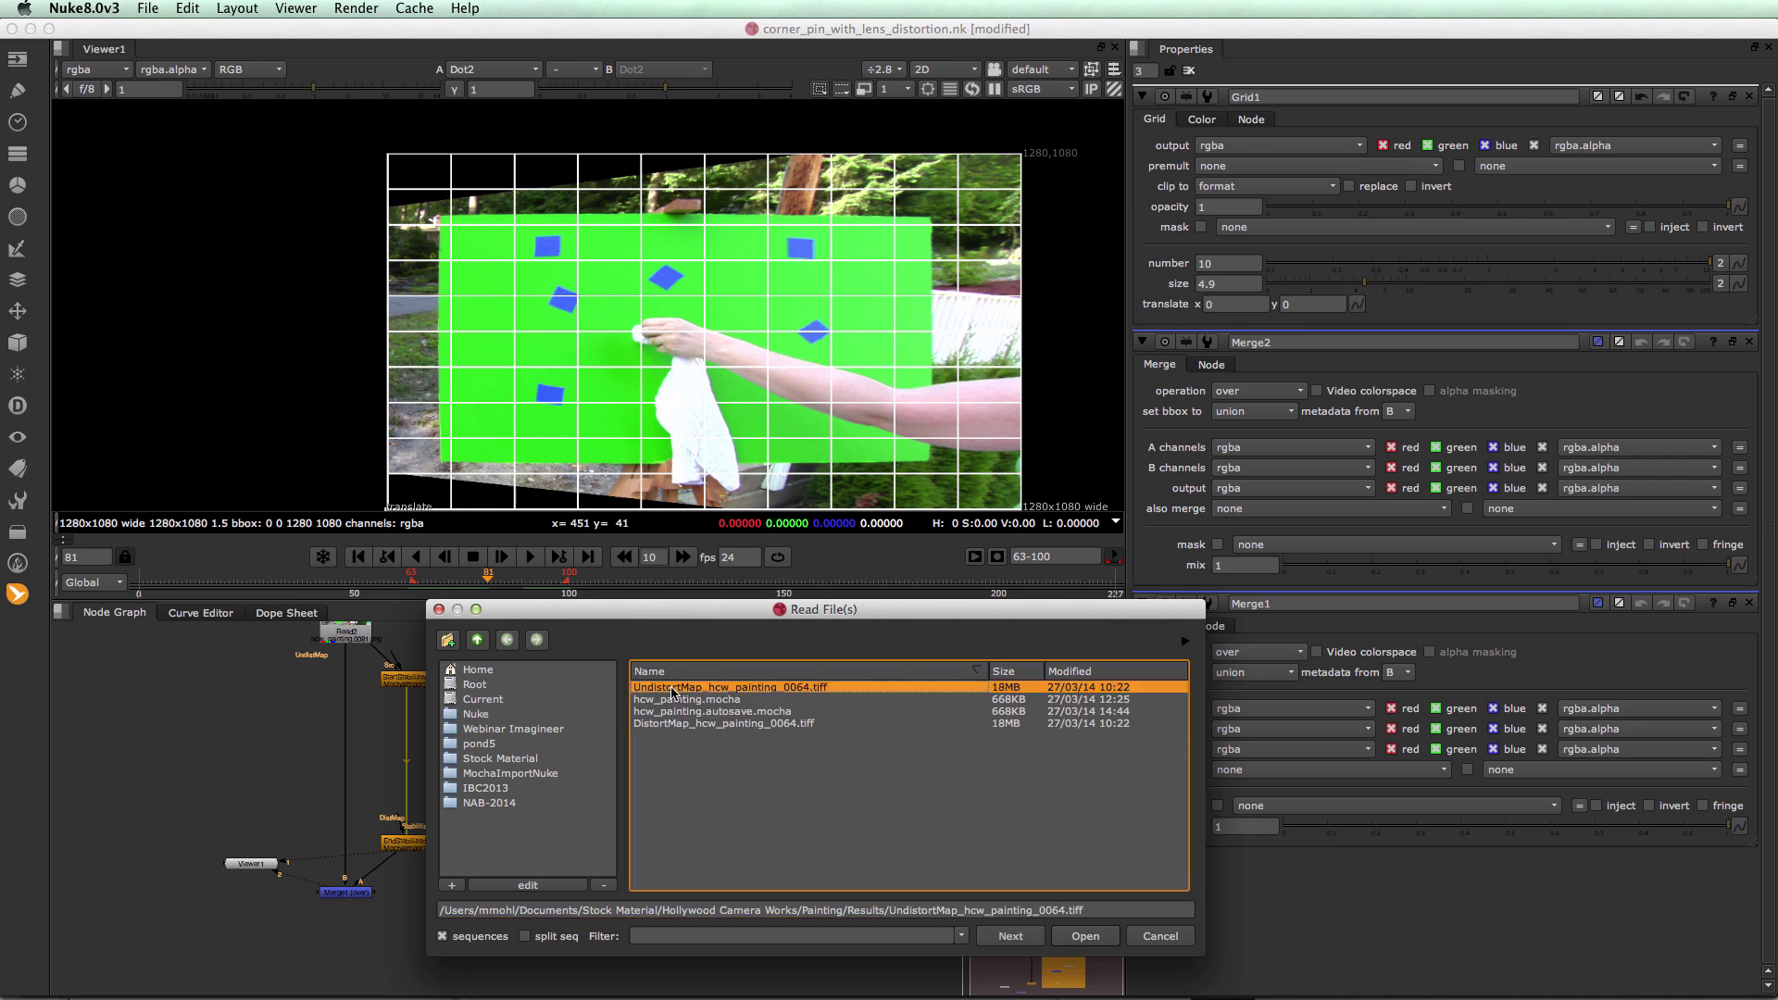
click(1074, 936)
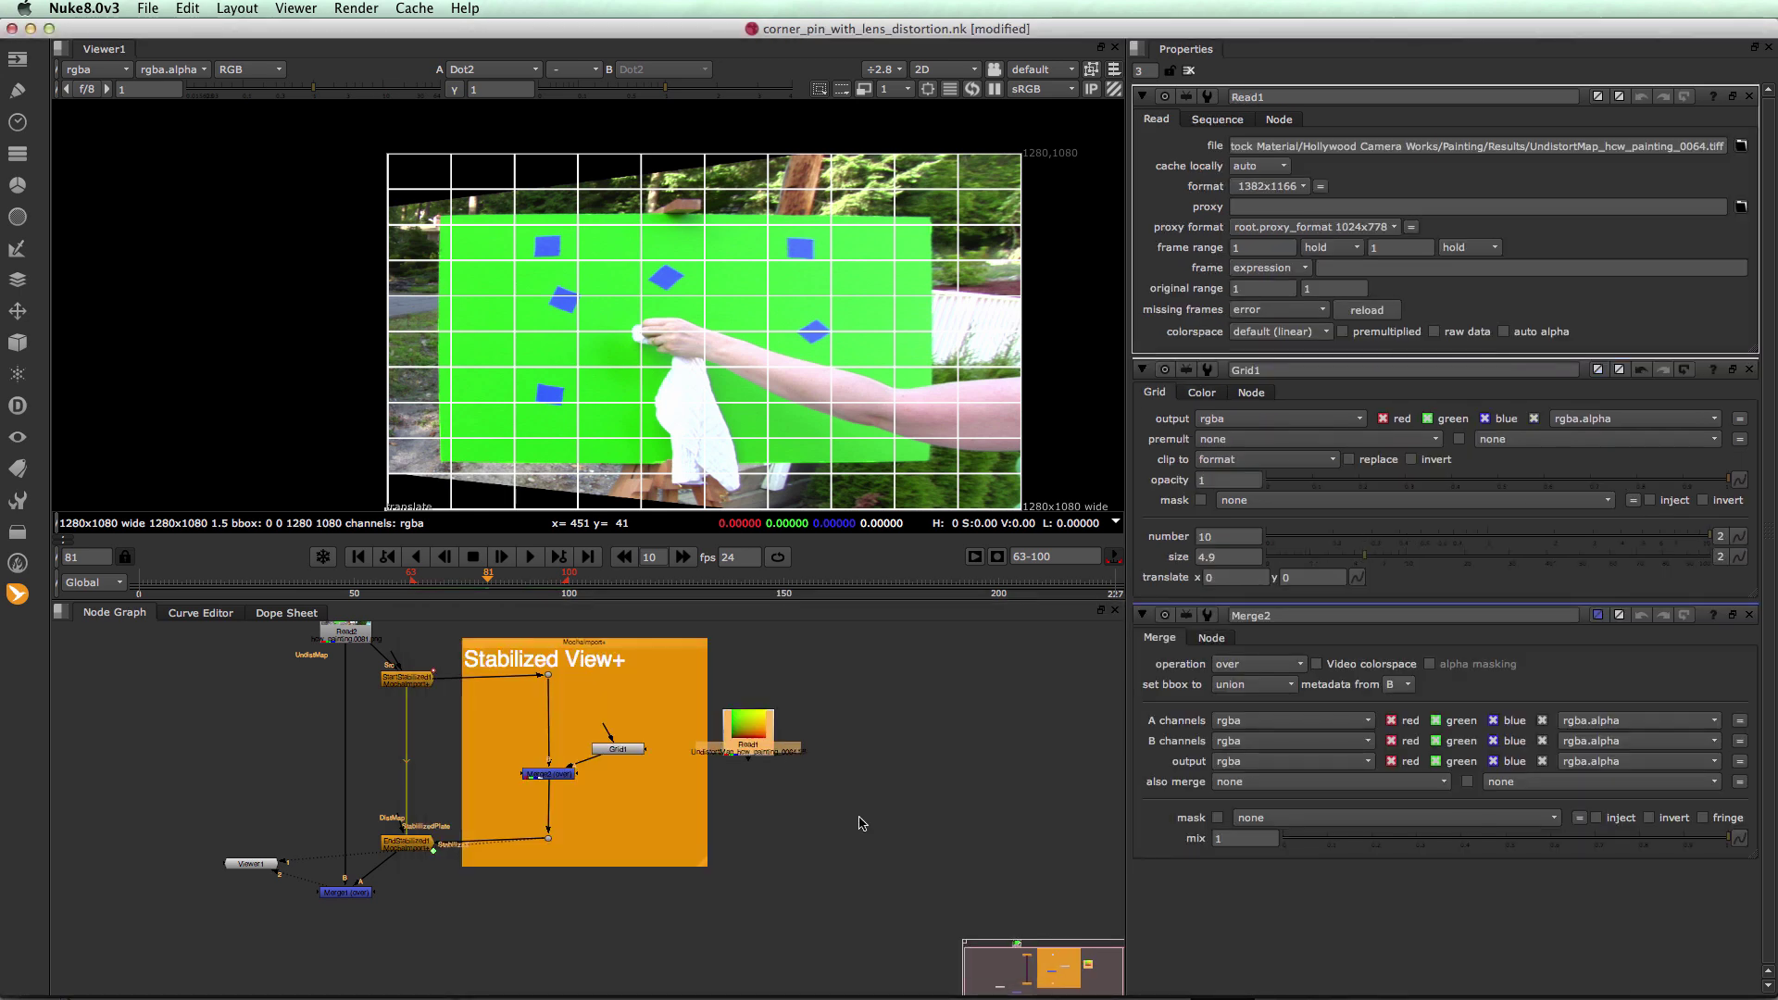
drag(749, 729, 429, 671)
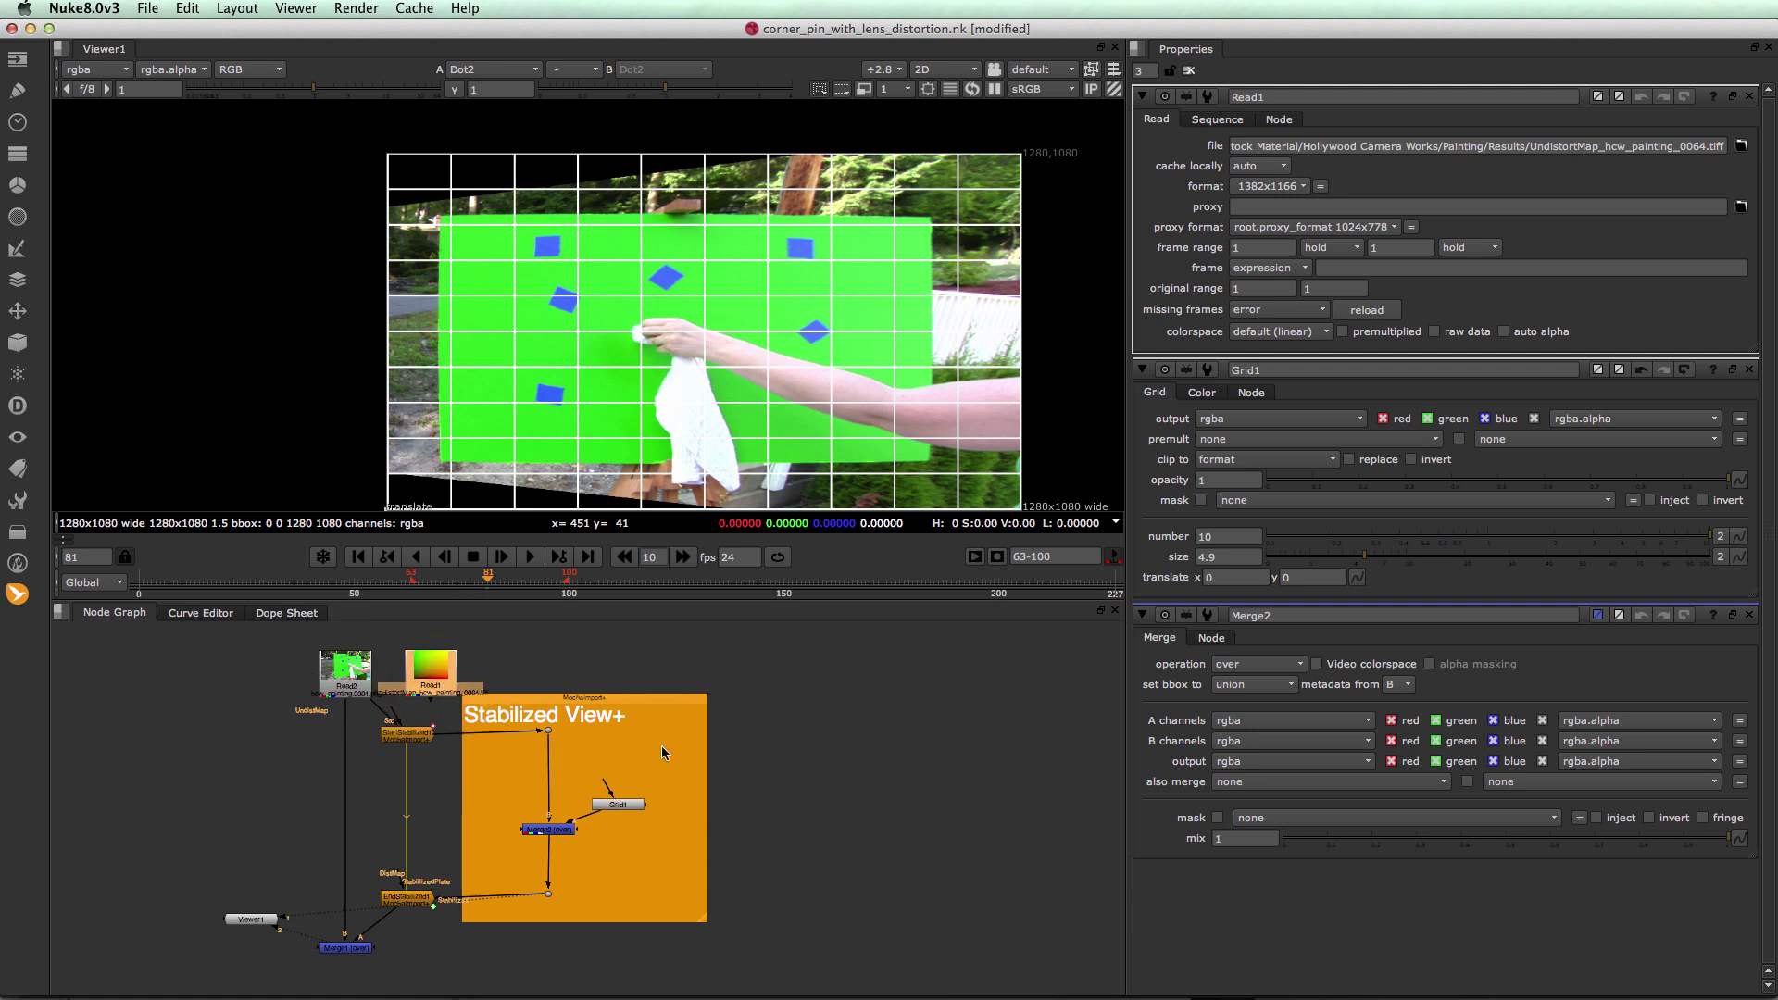
Read in DistortMap_hcw_painting_0064.tiff and place its node just above EndStabilized1
click(874, 800)
key(Tab)
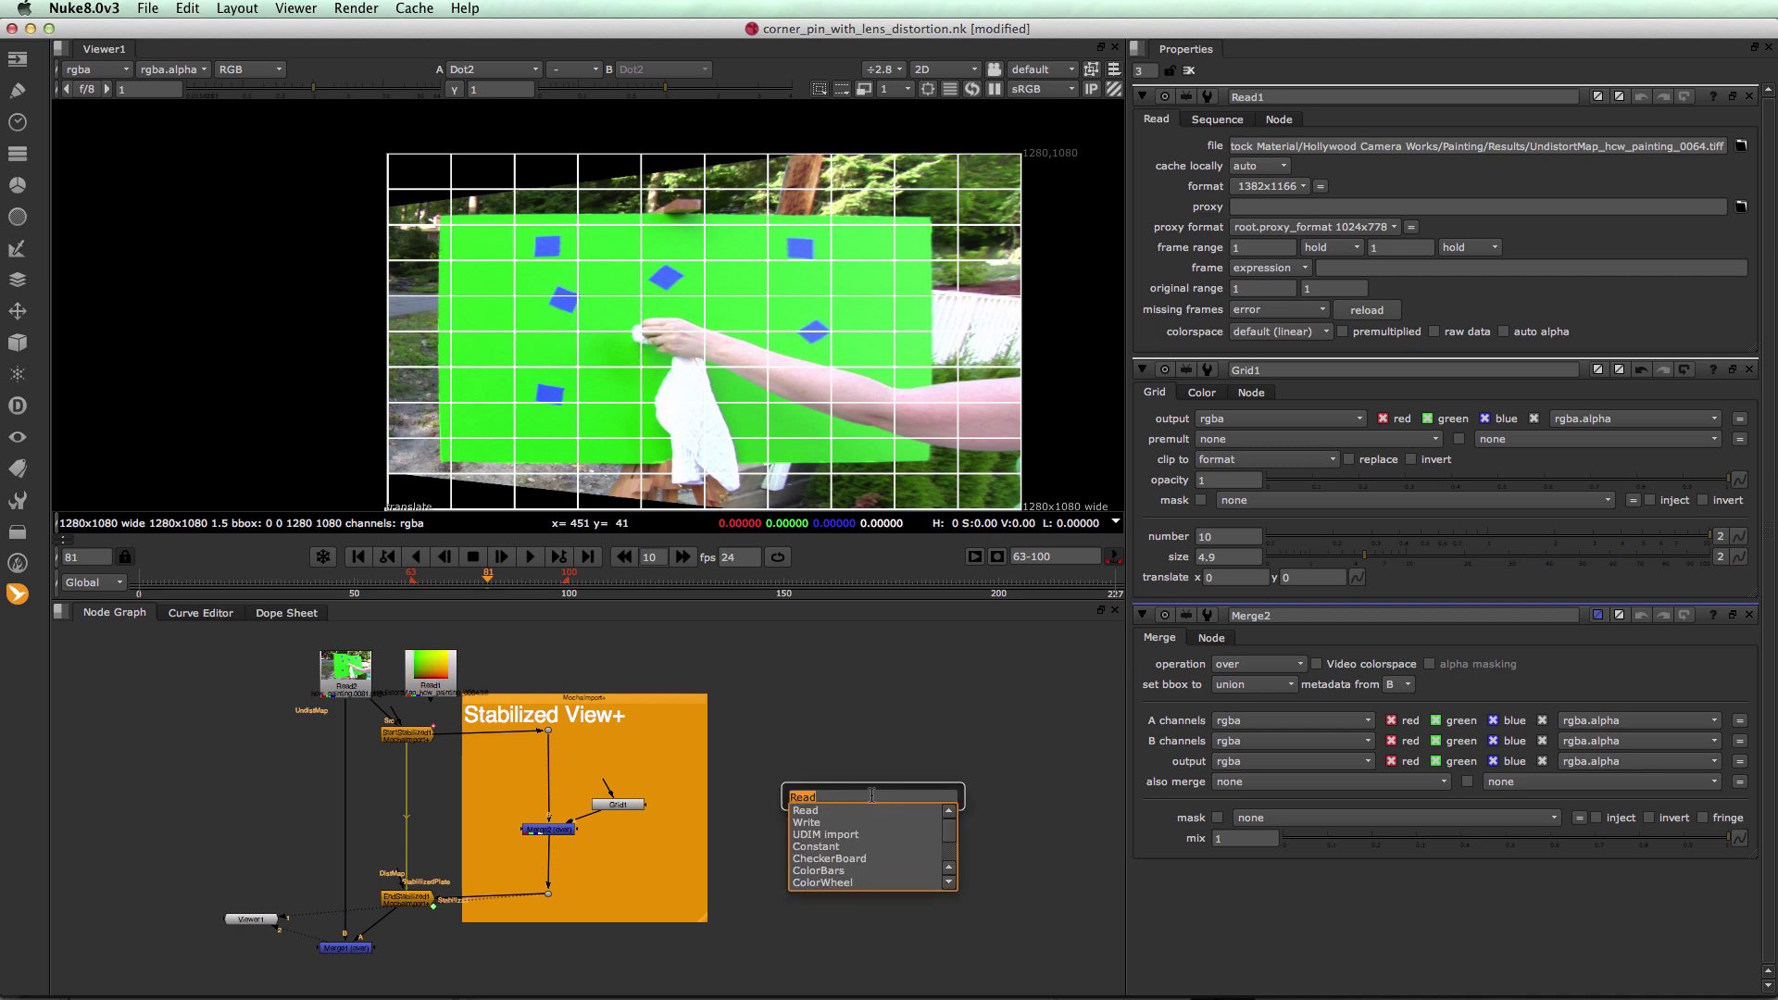
key(Return)
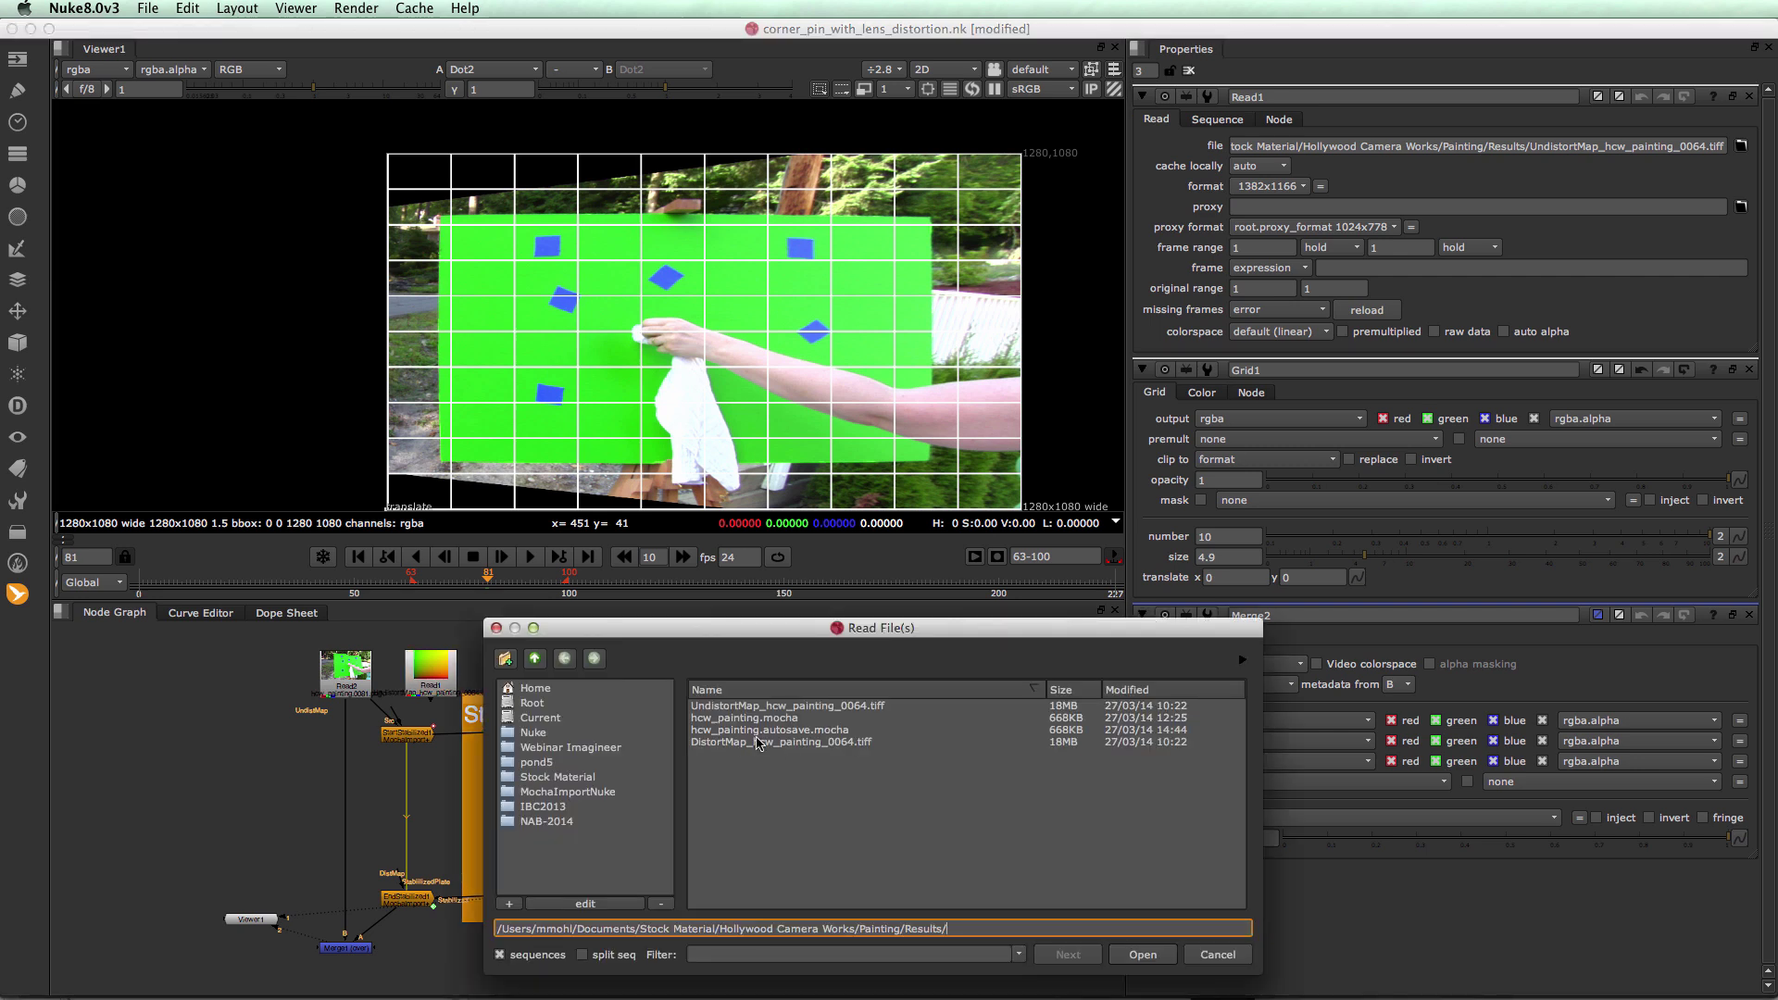
click(754, 743)
click(1137, 955)
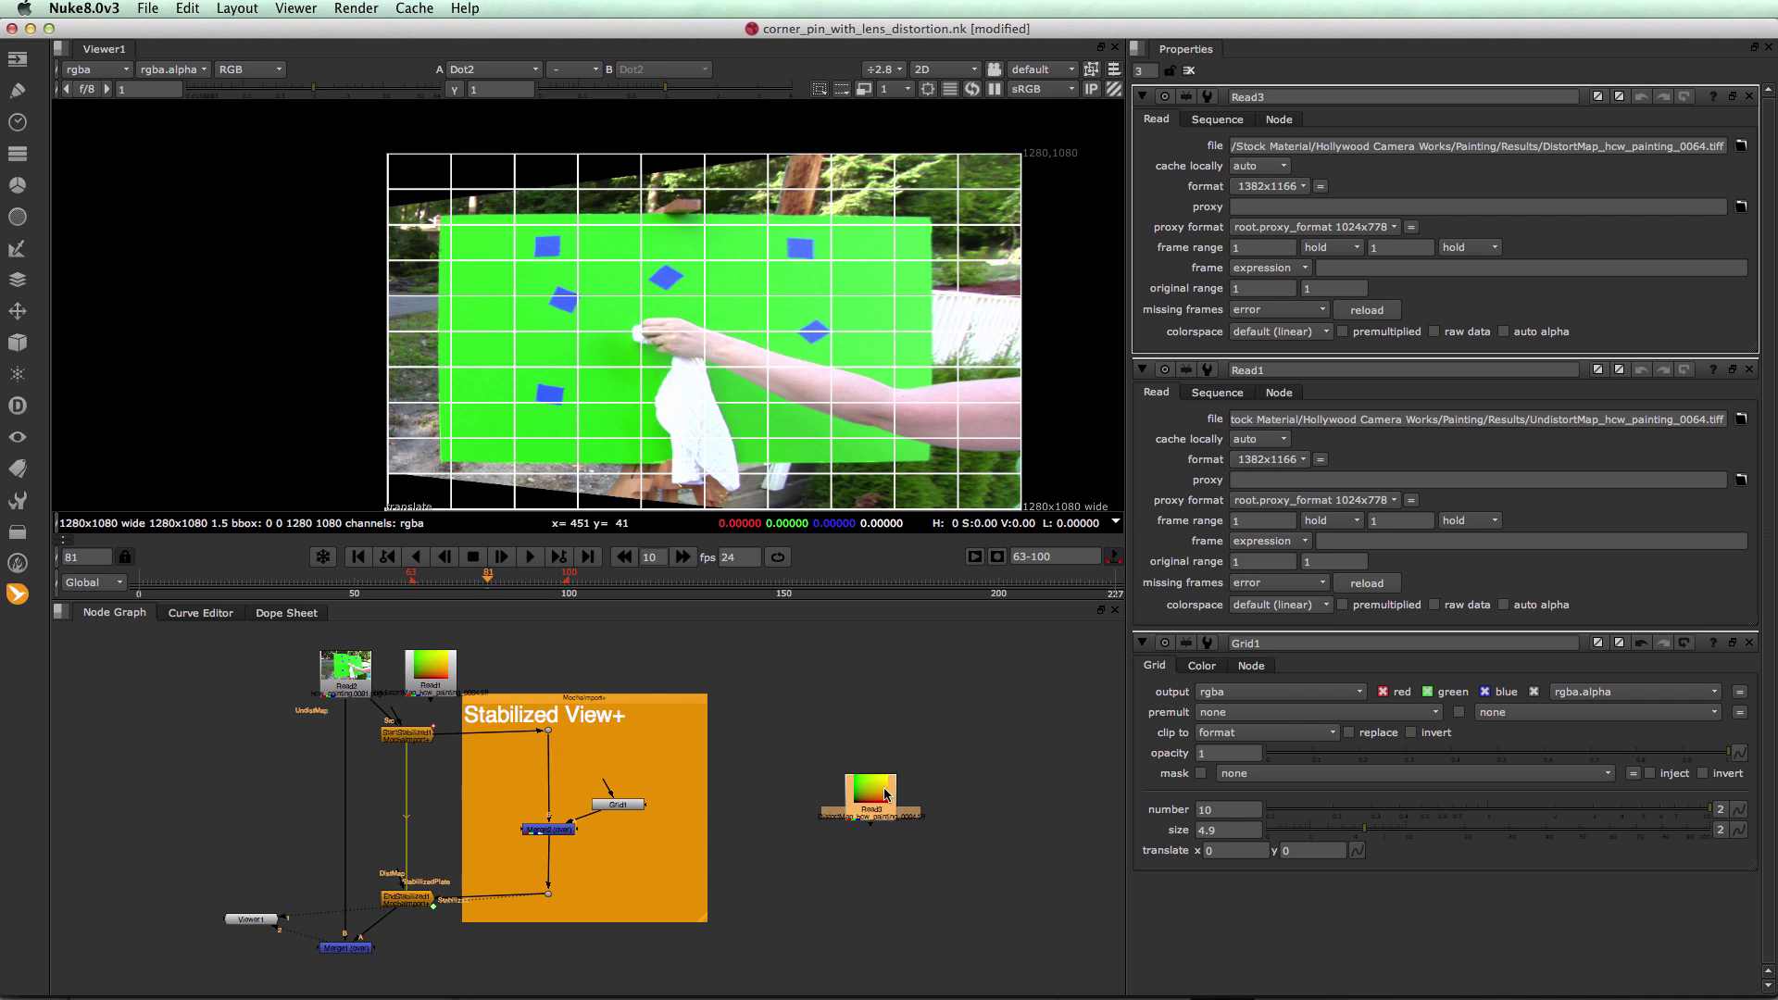
drag(884, 794, 378, 848)
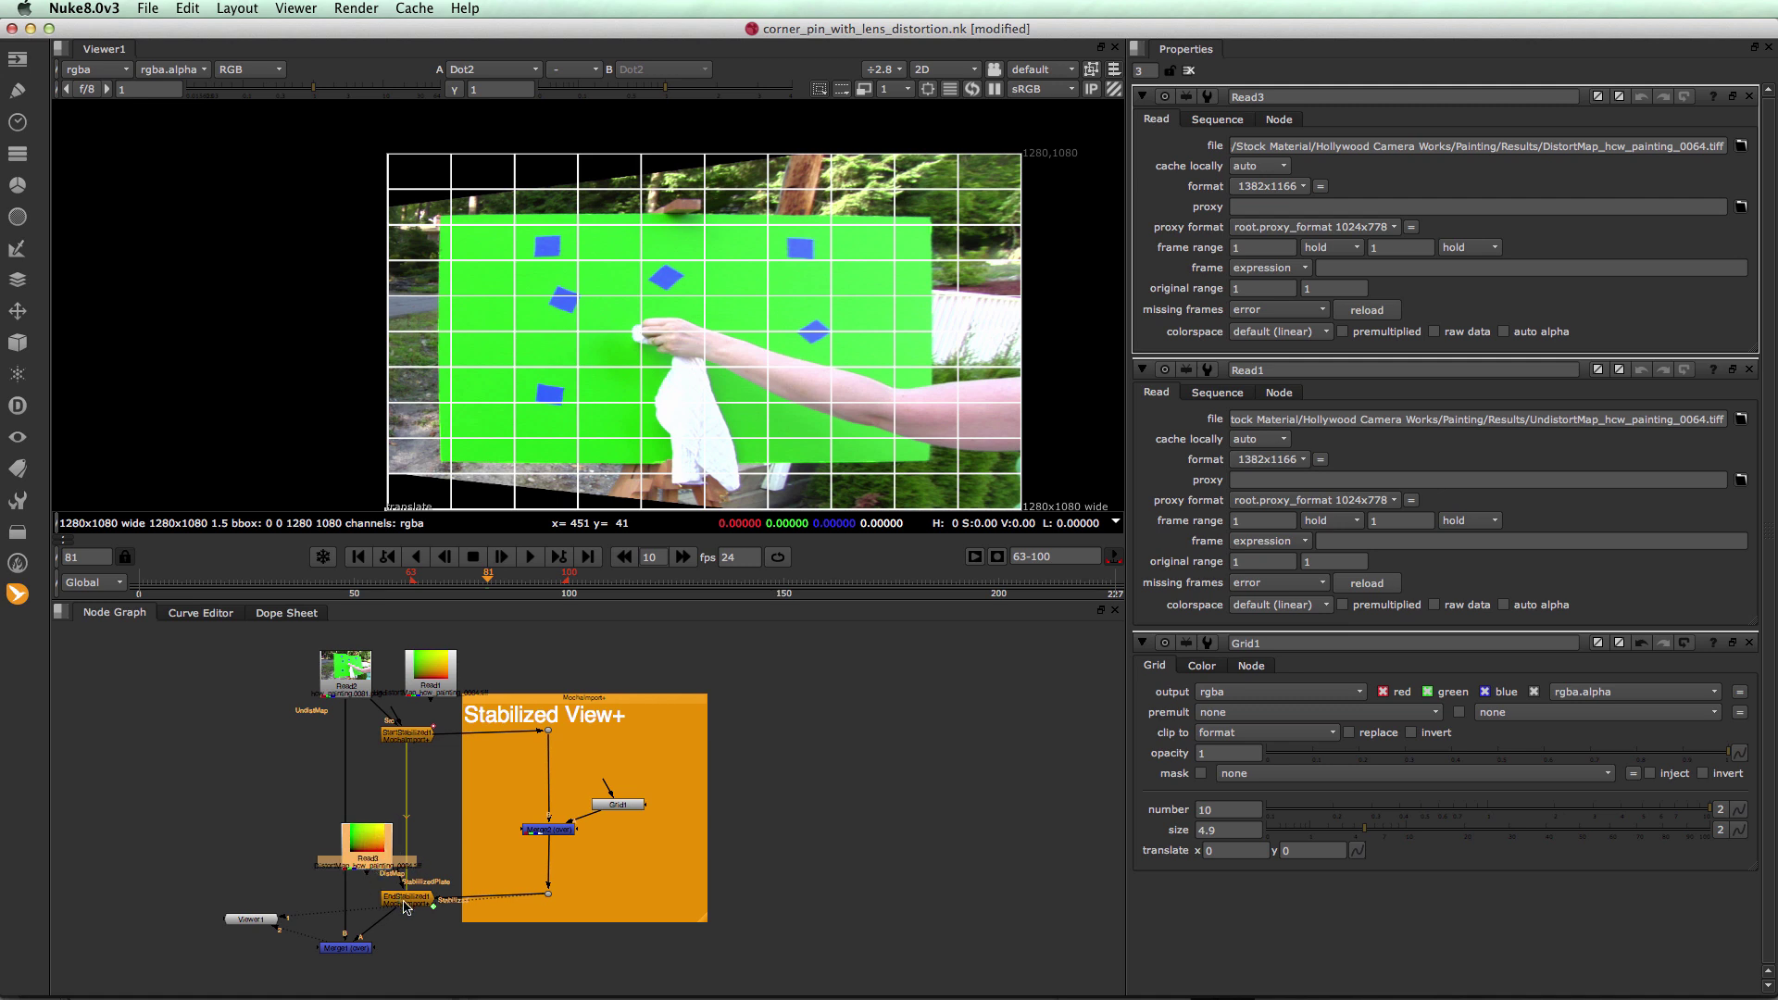
Connect the UndistMap input of StartStabilized1 to the UndistortMap read node, disconnecting and reconnecting it to compare the stabilized view
scroll(414, 880, up, 3)
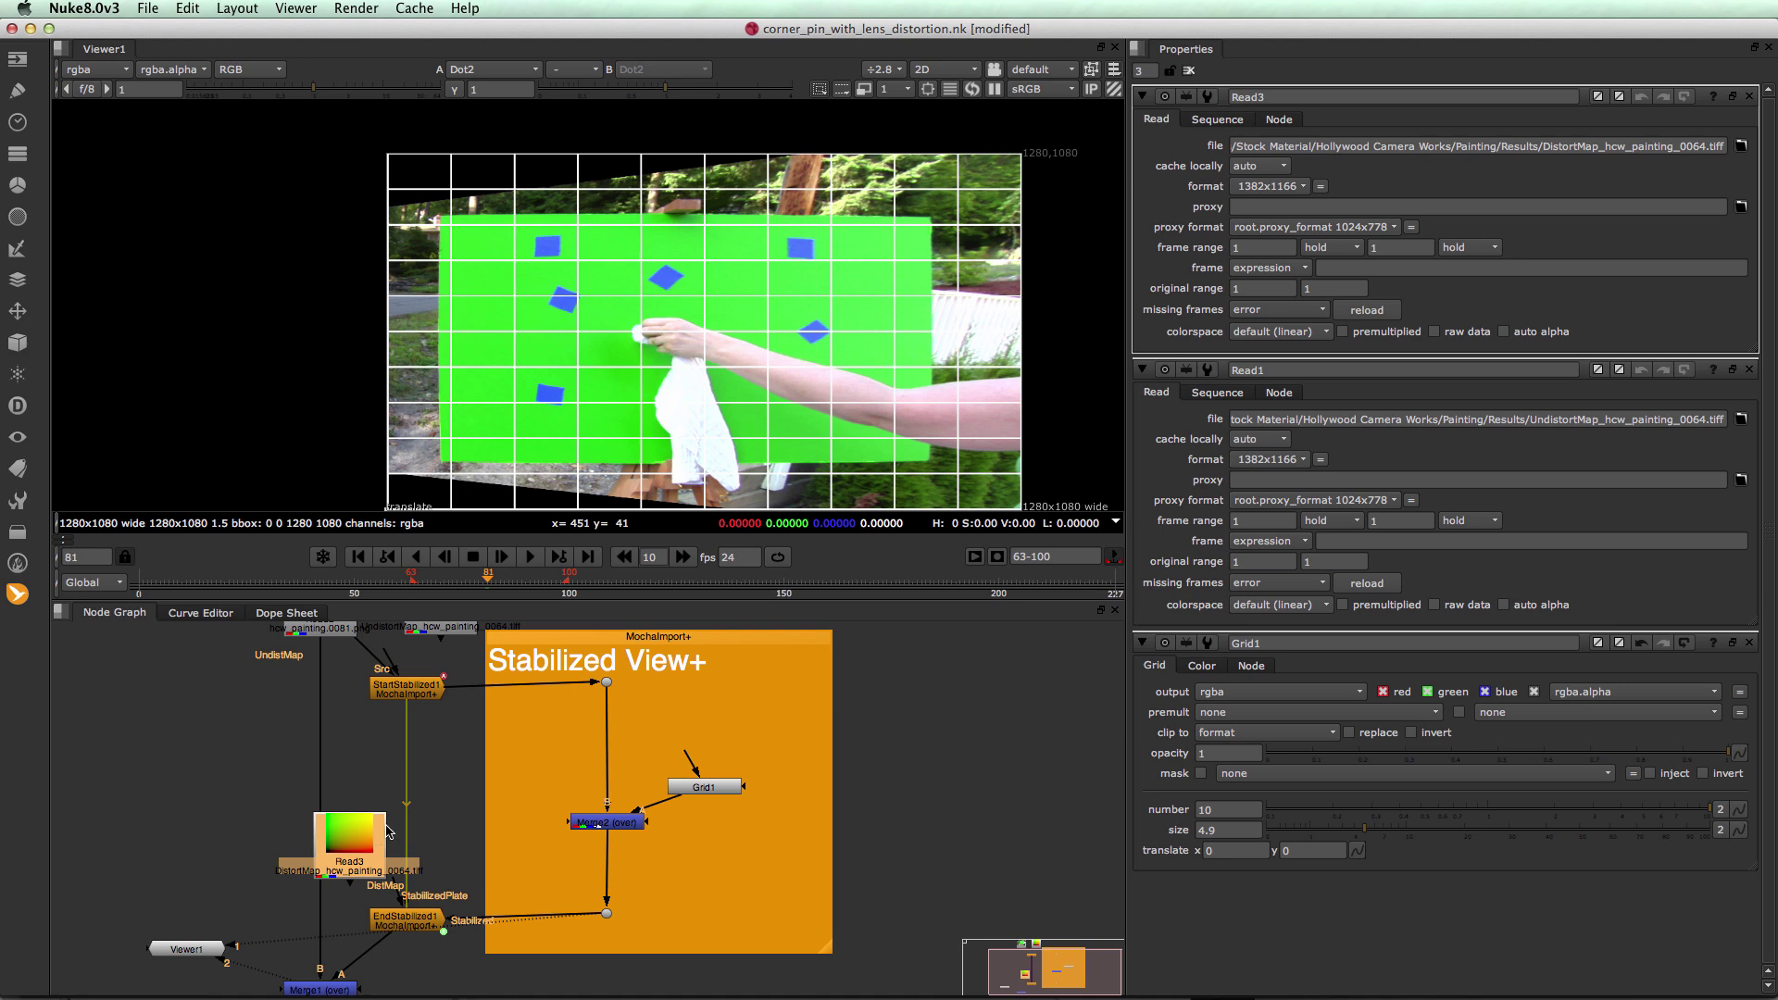
scroll(421, 659, up, 4)
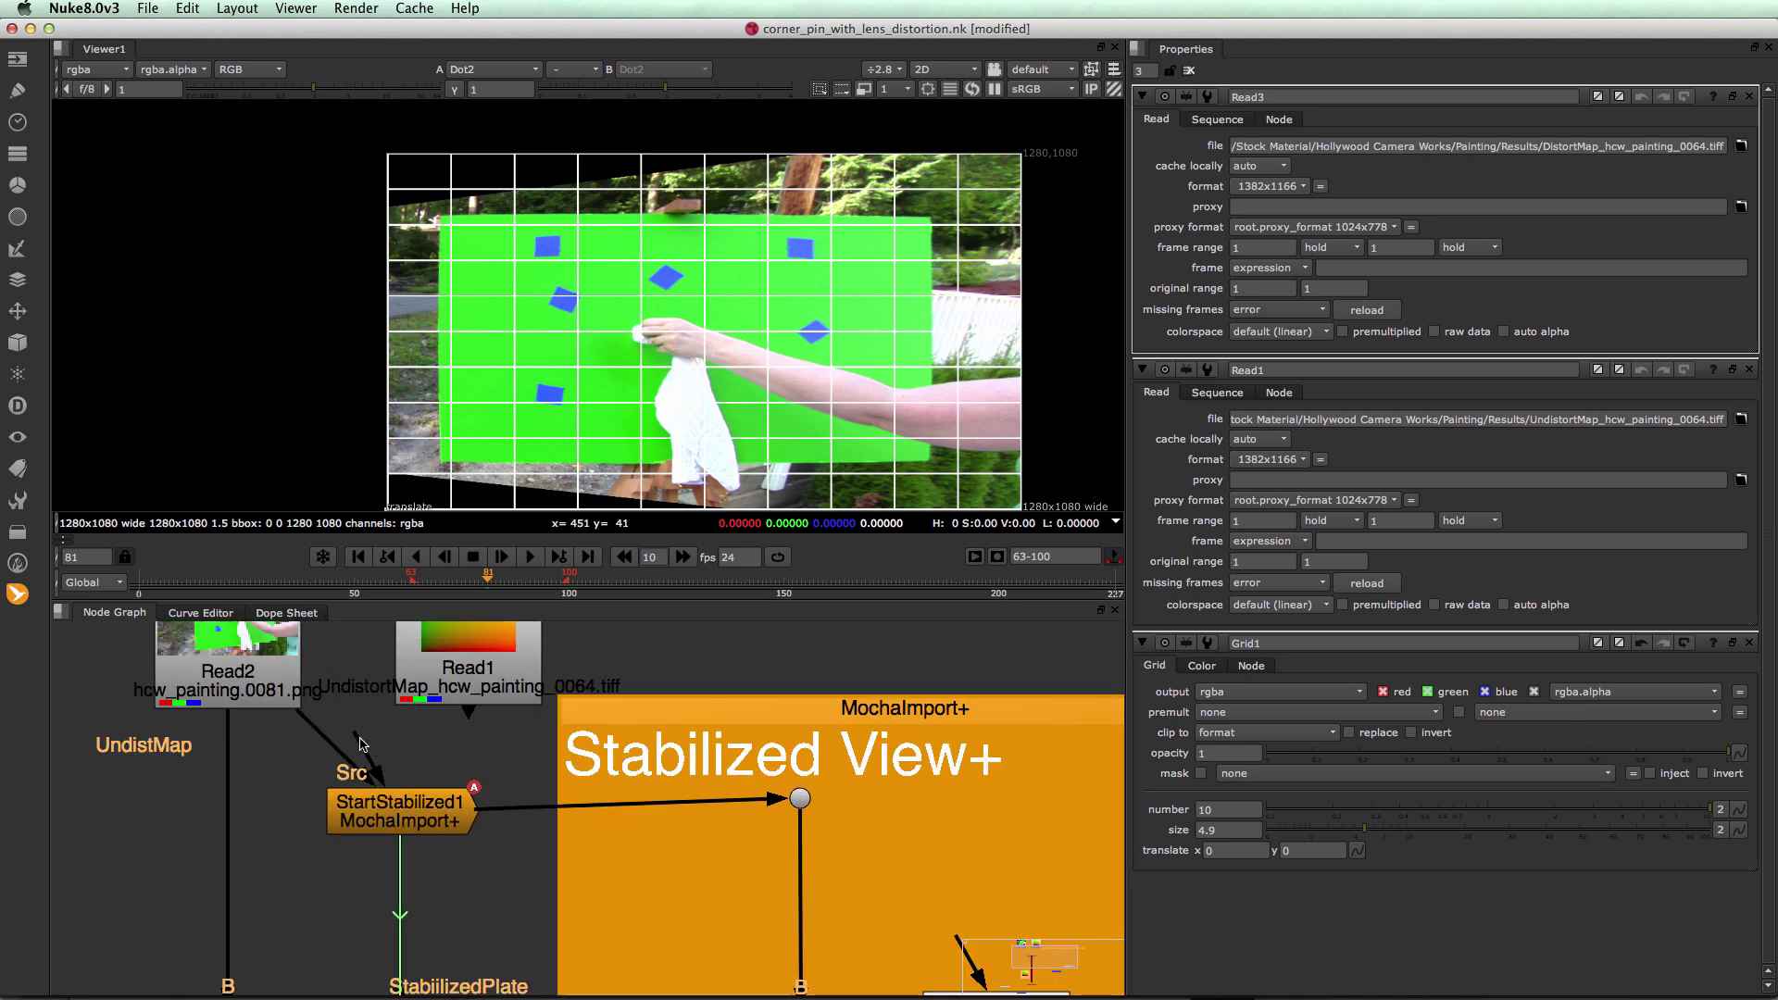
drag(362, 744, 477, 692)
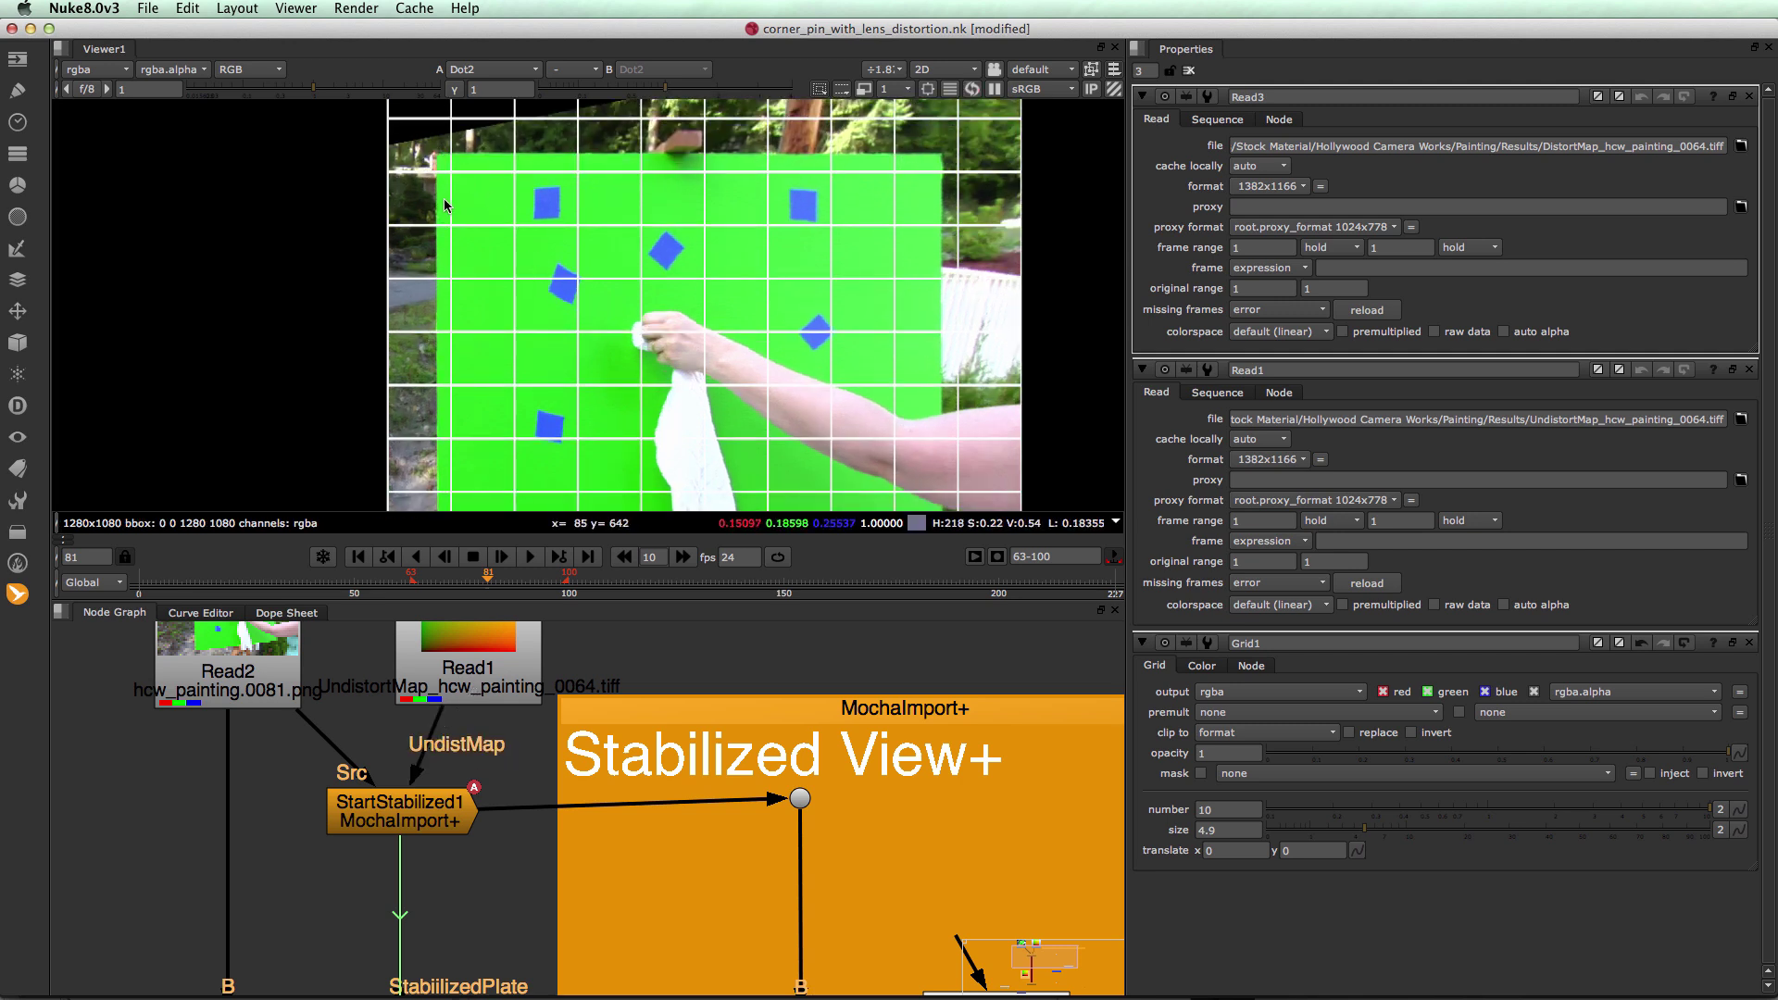
drag(417, 767, 383, 745)
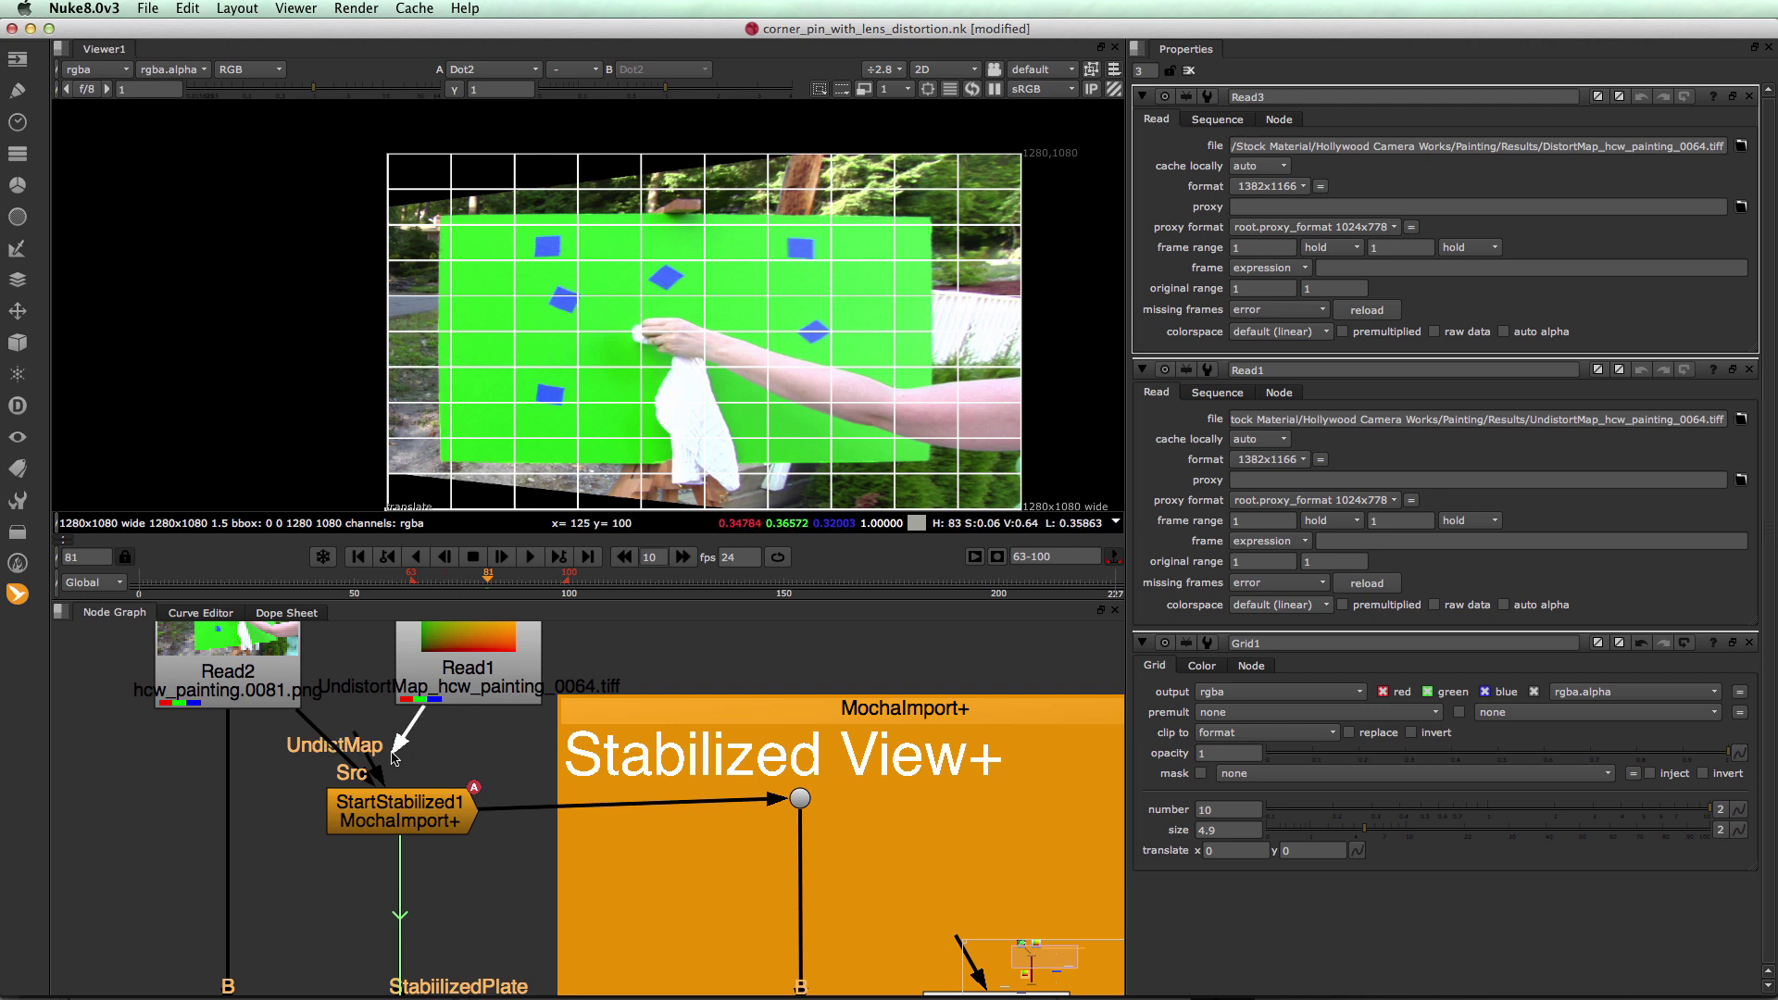
drag(368, 741, 491, 683)
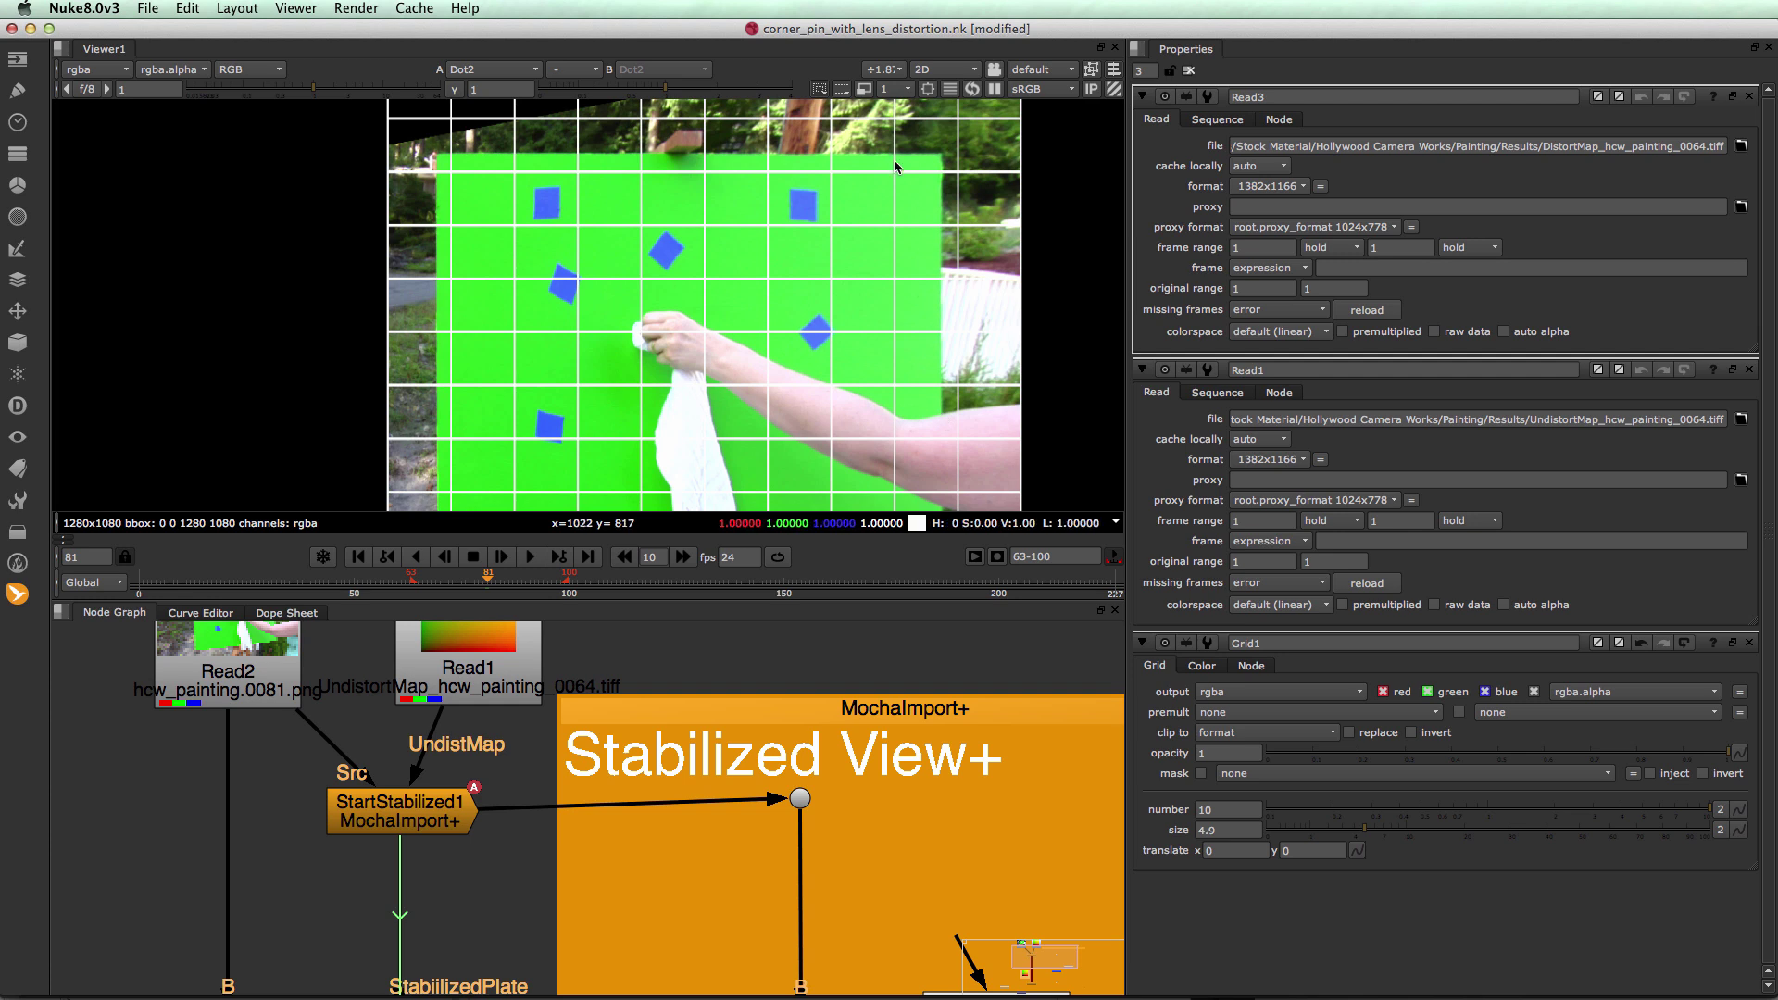
Connect the DistMap input of EndStabilized1 to the DistortMap read node and view the Merge1 composite
scroll(528, 895, up, 1)
middle_drag(533, 915, 558, 589)
scroll(578, 862, down, 1)
middle_drag(578, 861, 593, 666)
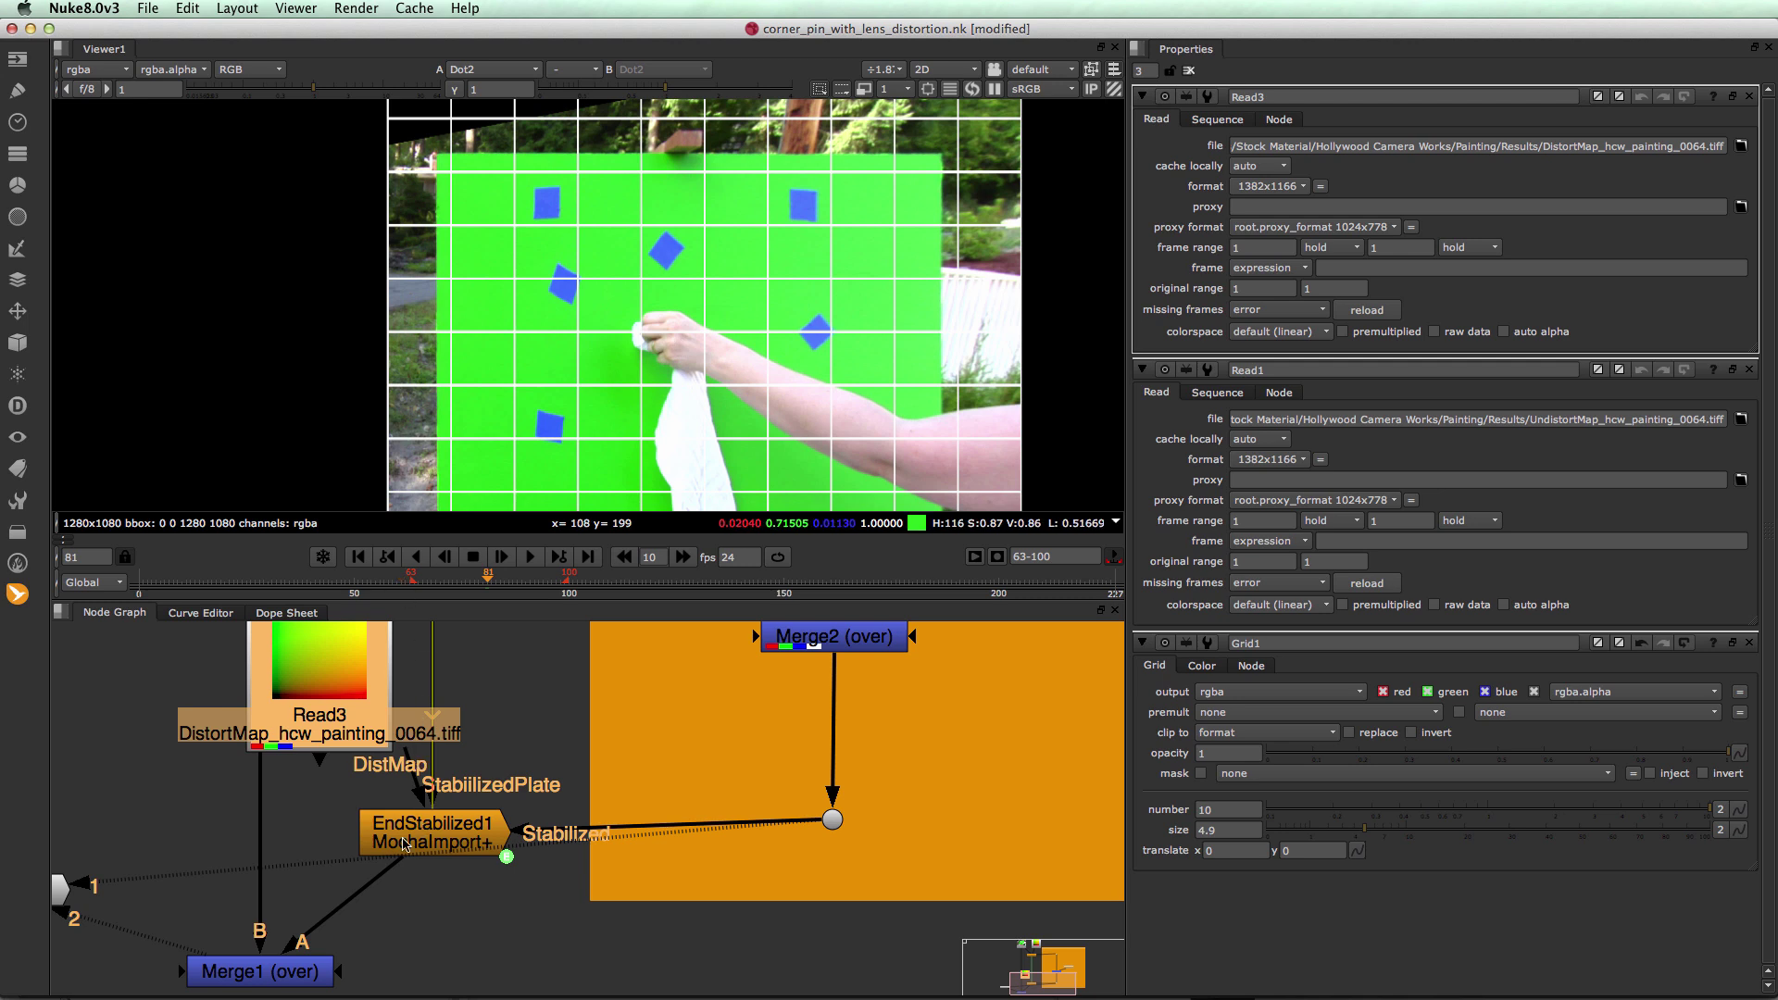
drag(408, 776, 311, 739)
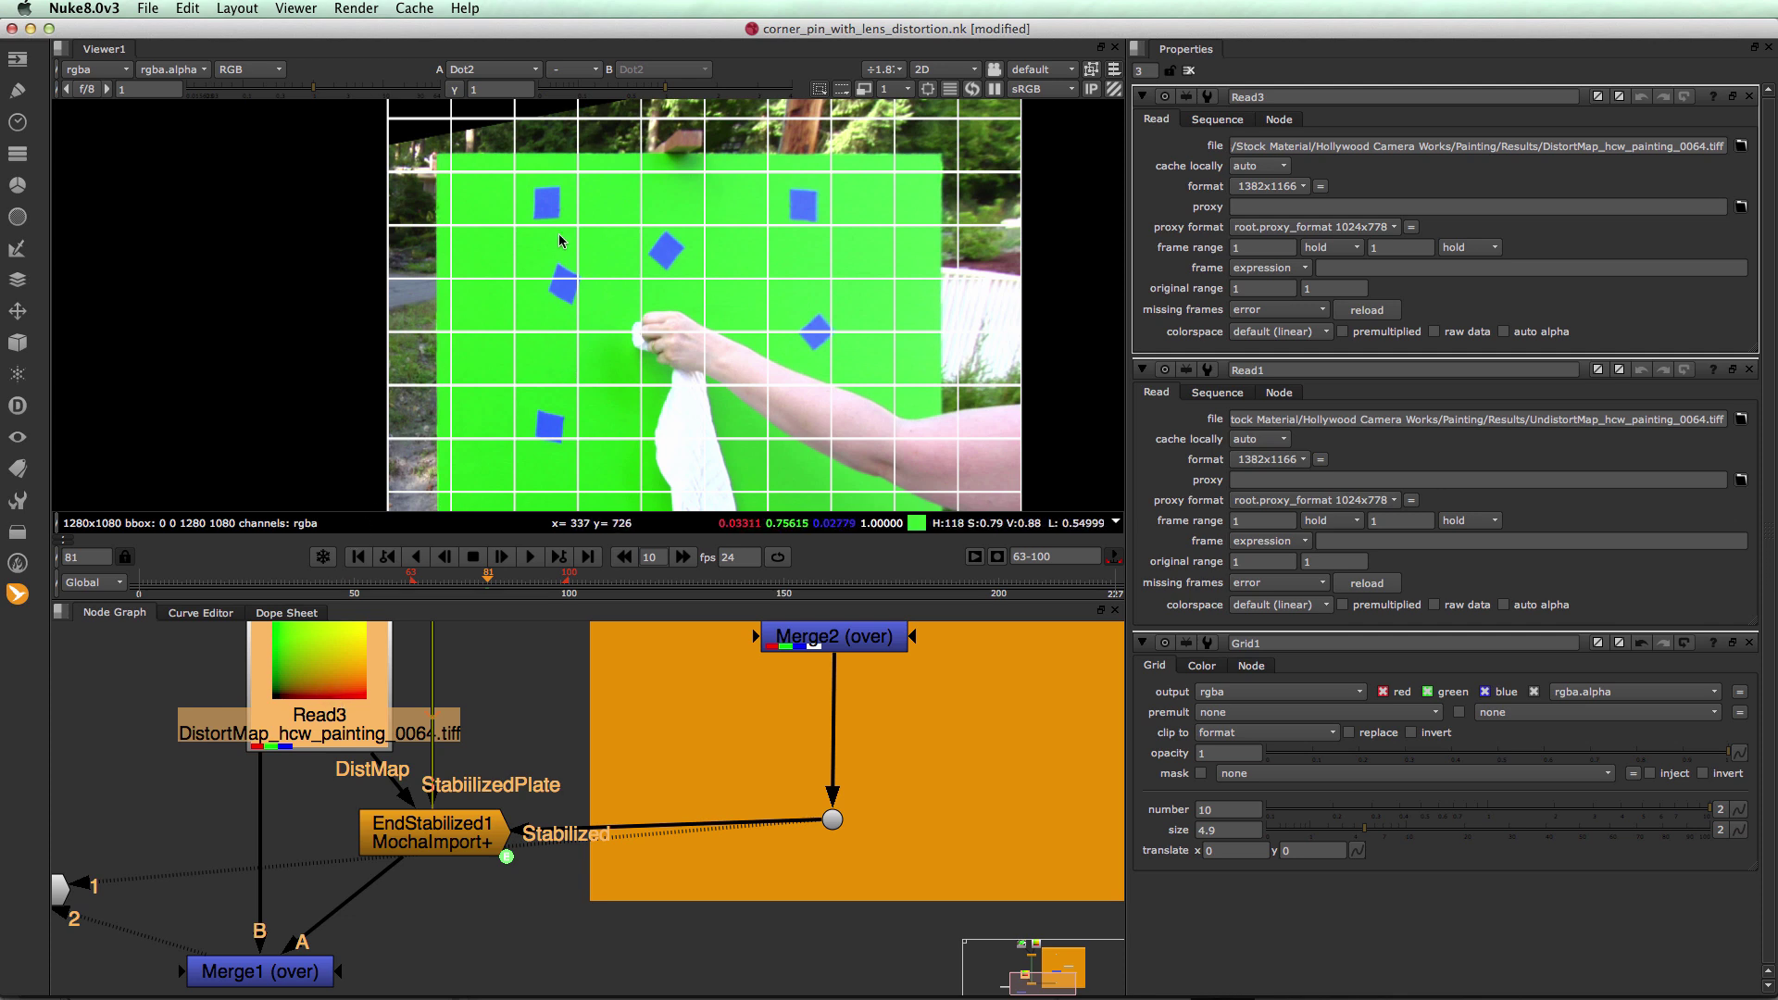
click(307, 978)
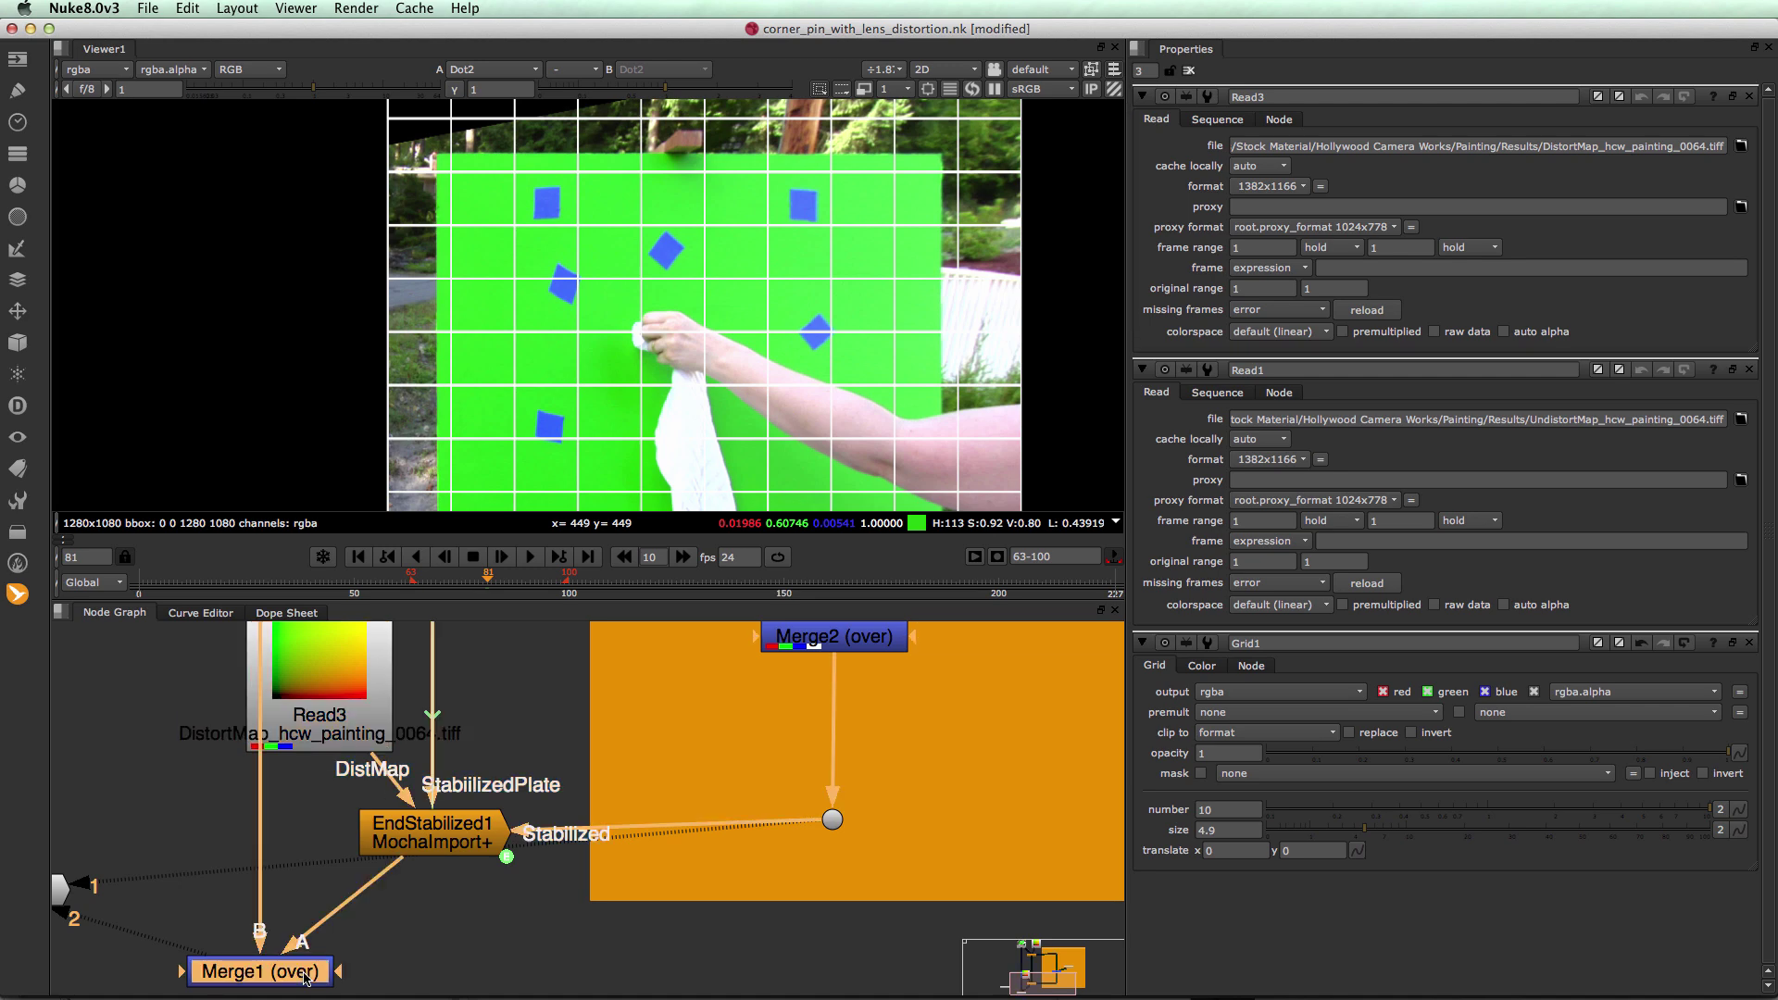
key(1)
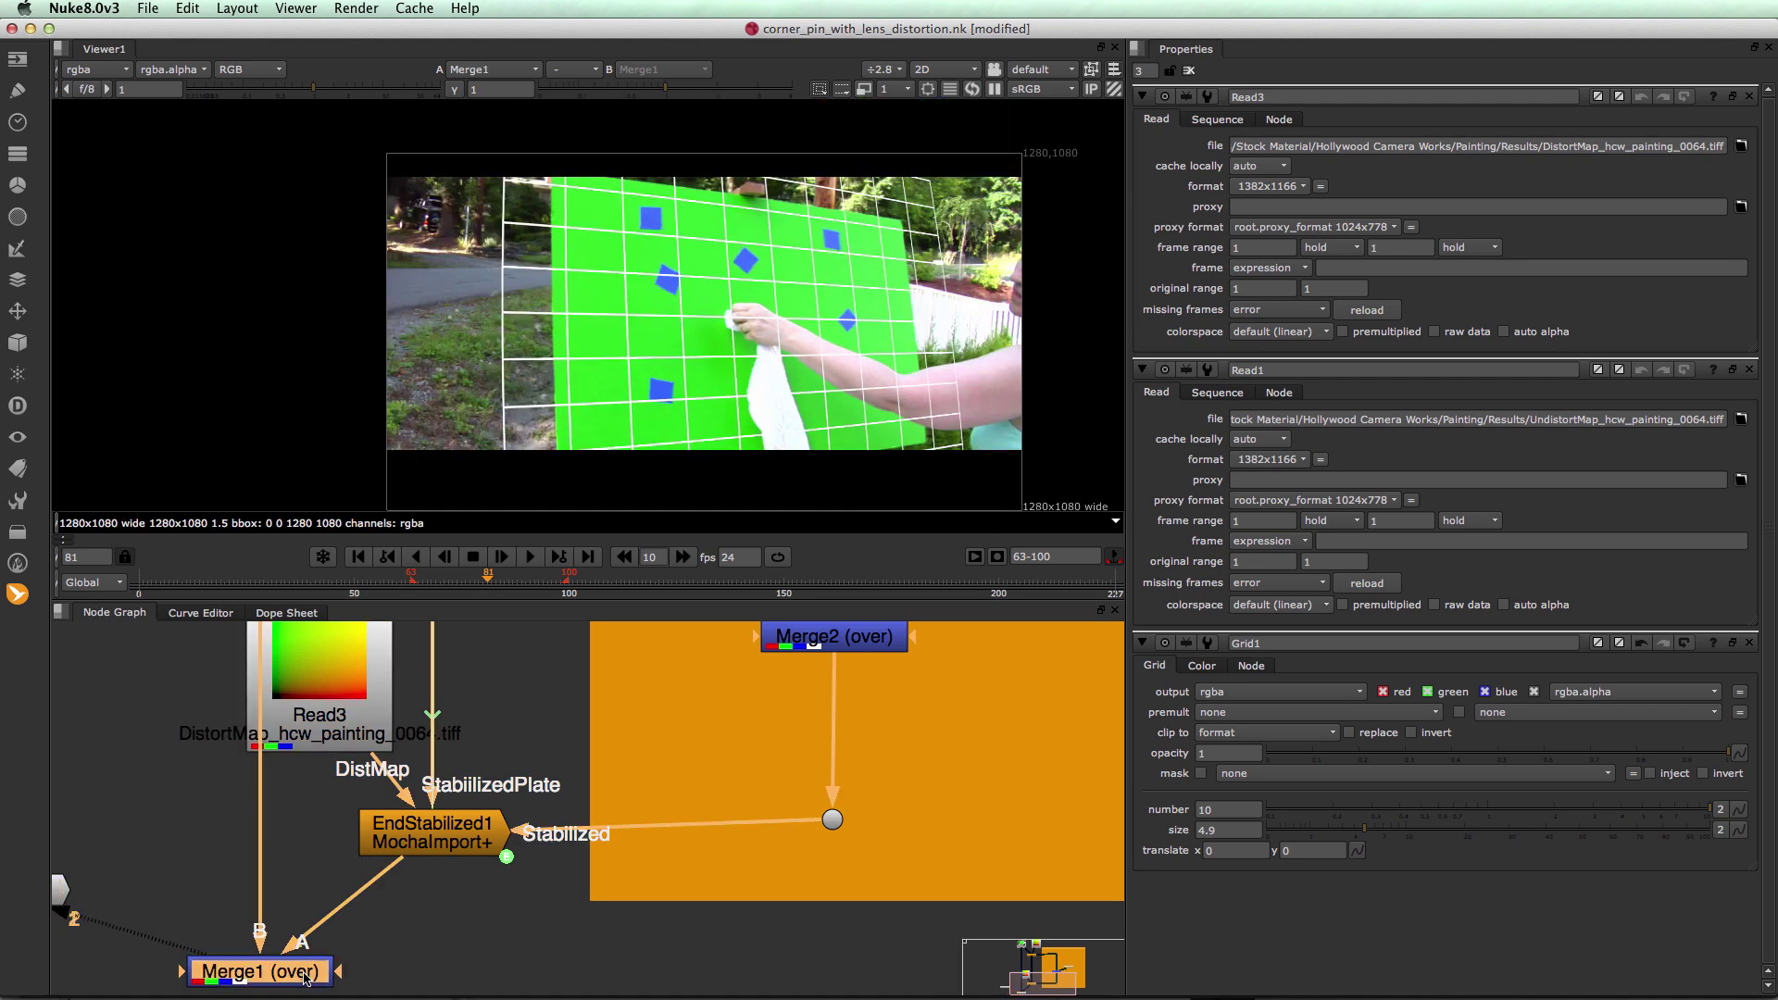
Open the Merge1 properties, then disconnect EndStabilized1's DistMap input from Read3 to compare the grid and reconnect it
double_click(307, 978)
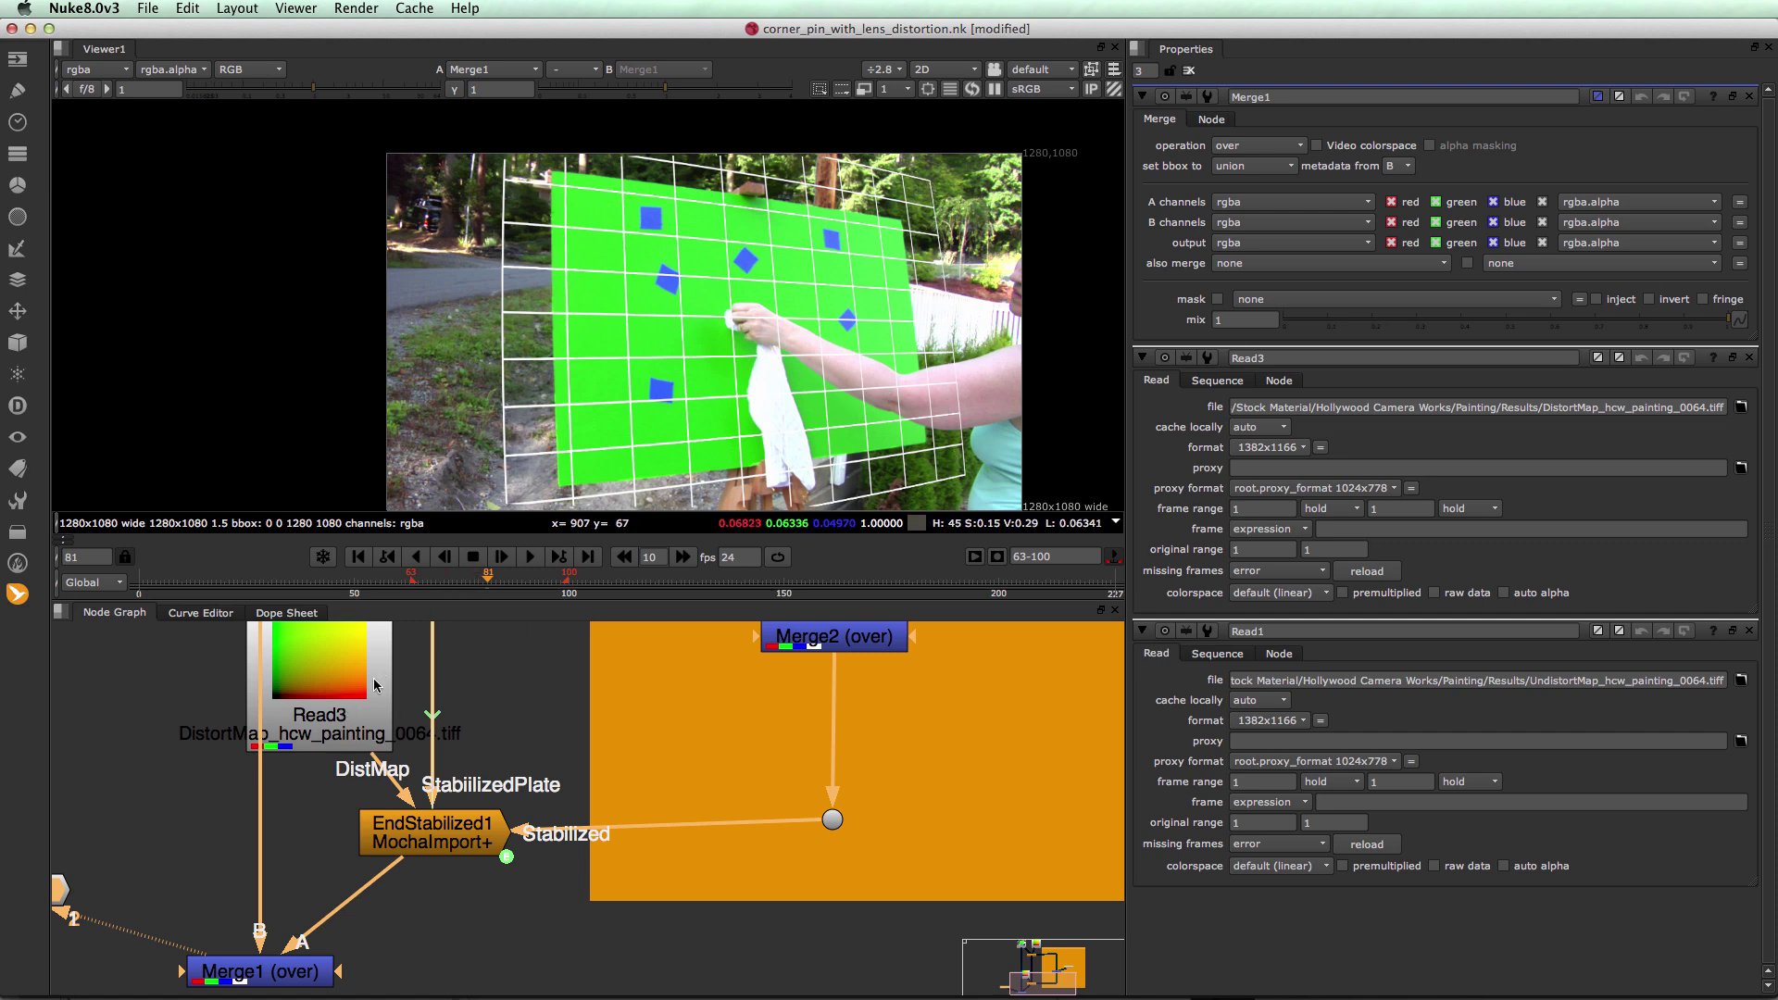
drag(386, 758, 177, 801)
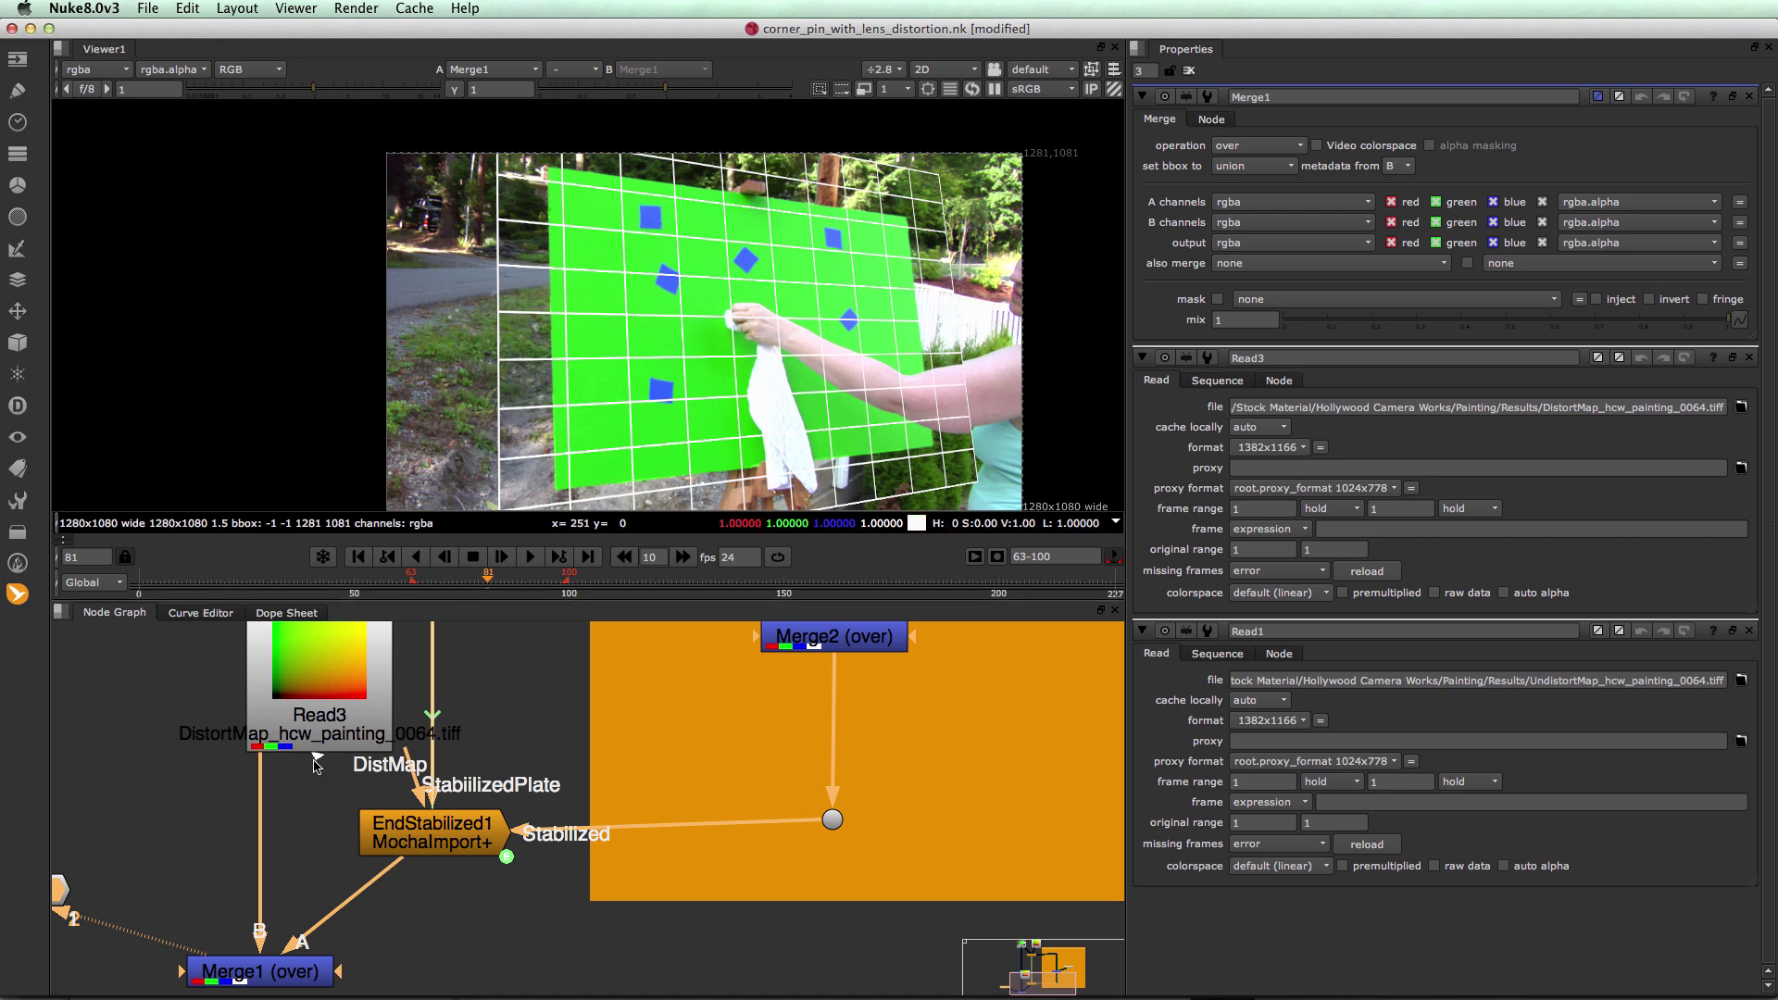
drag(408, 764, 313, 740)
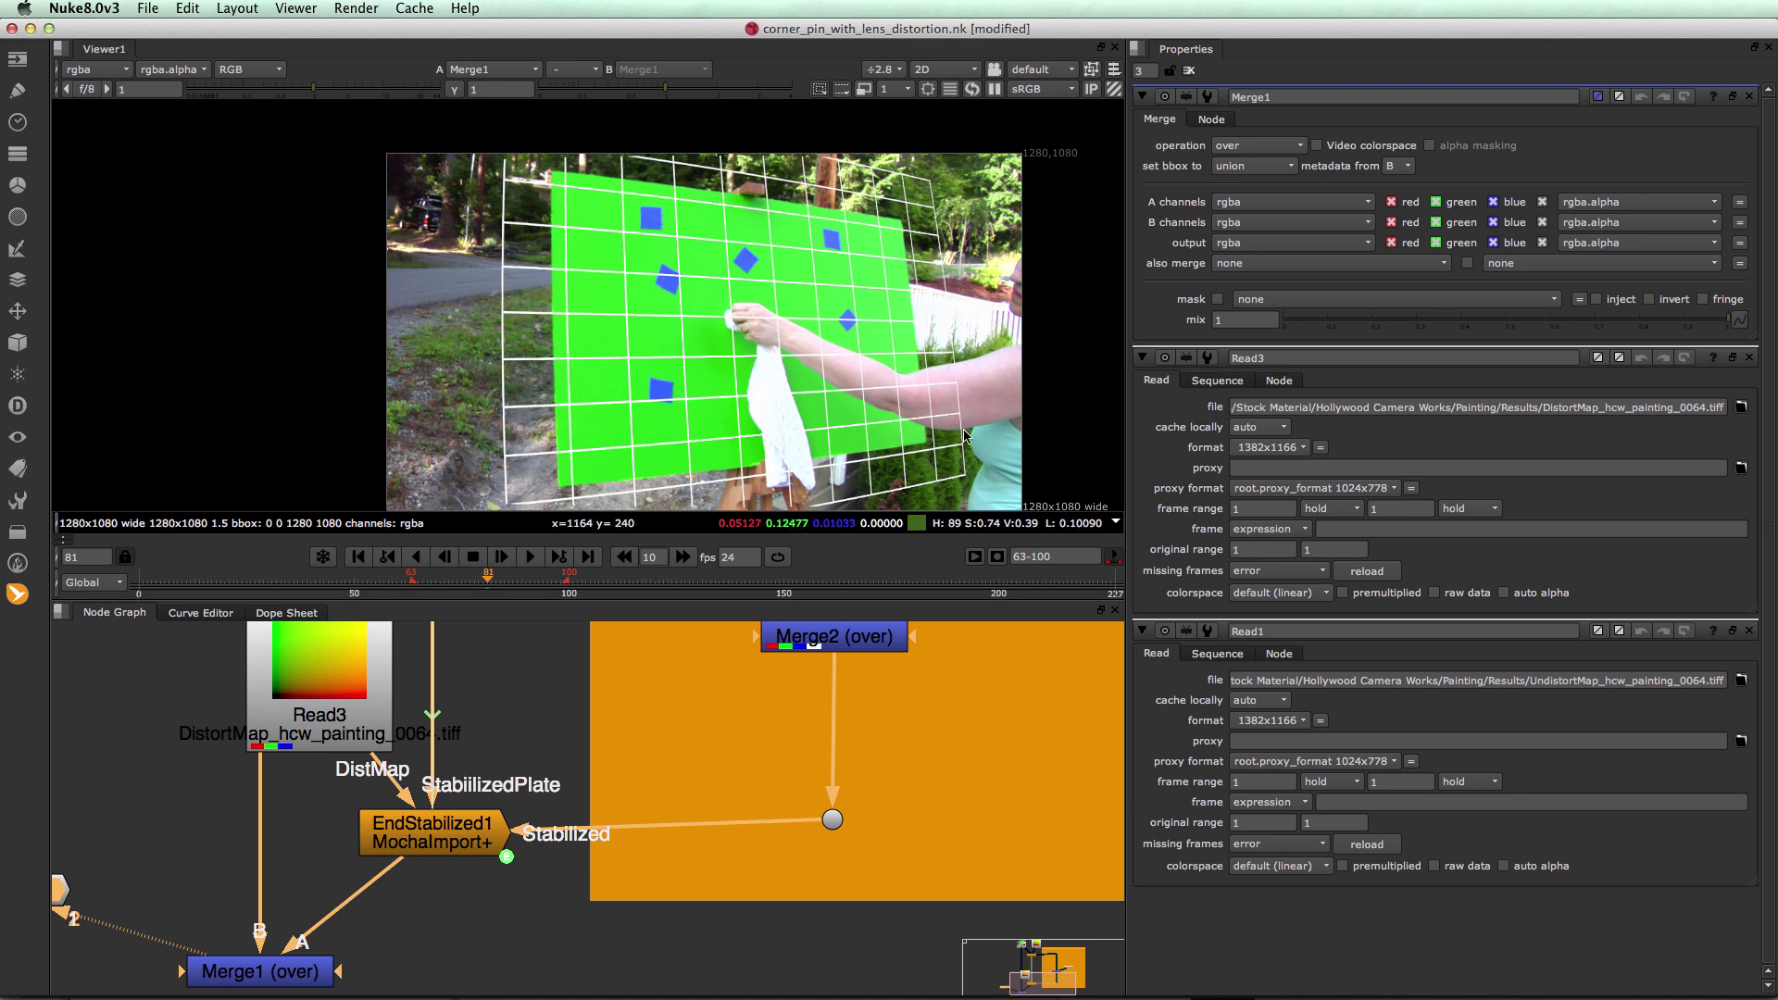
drag(379, 771, 337, 749)
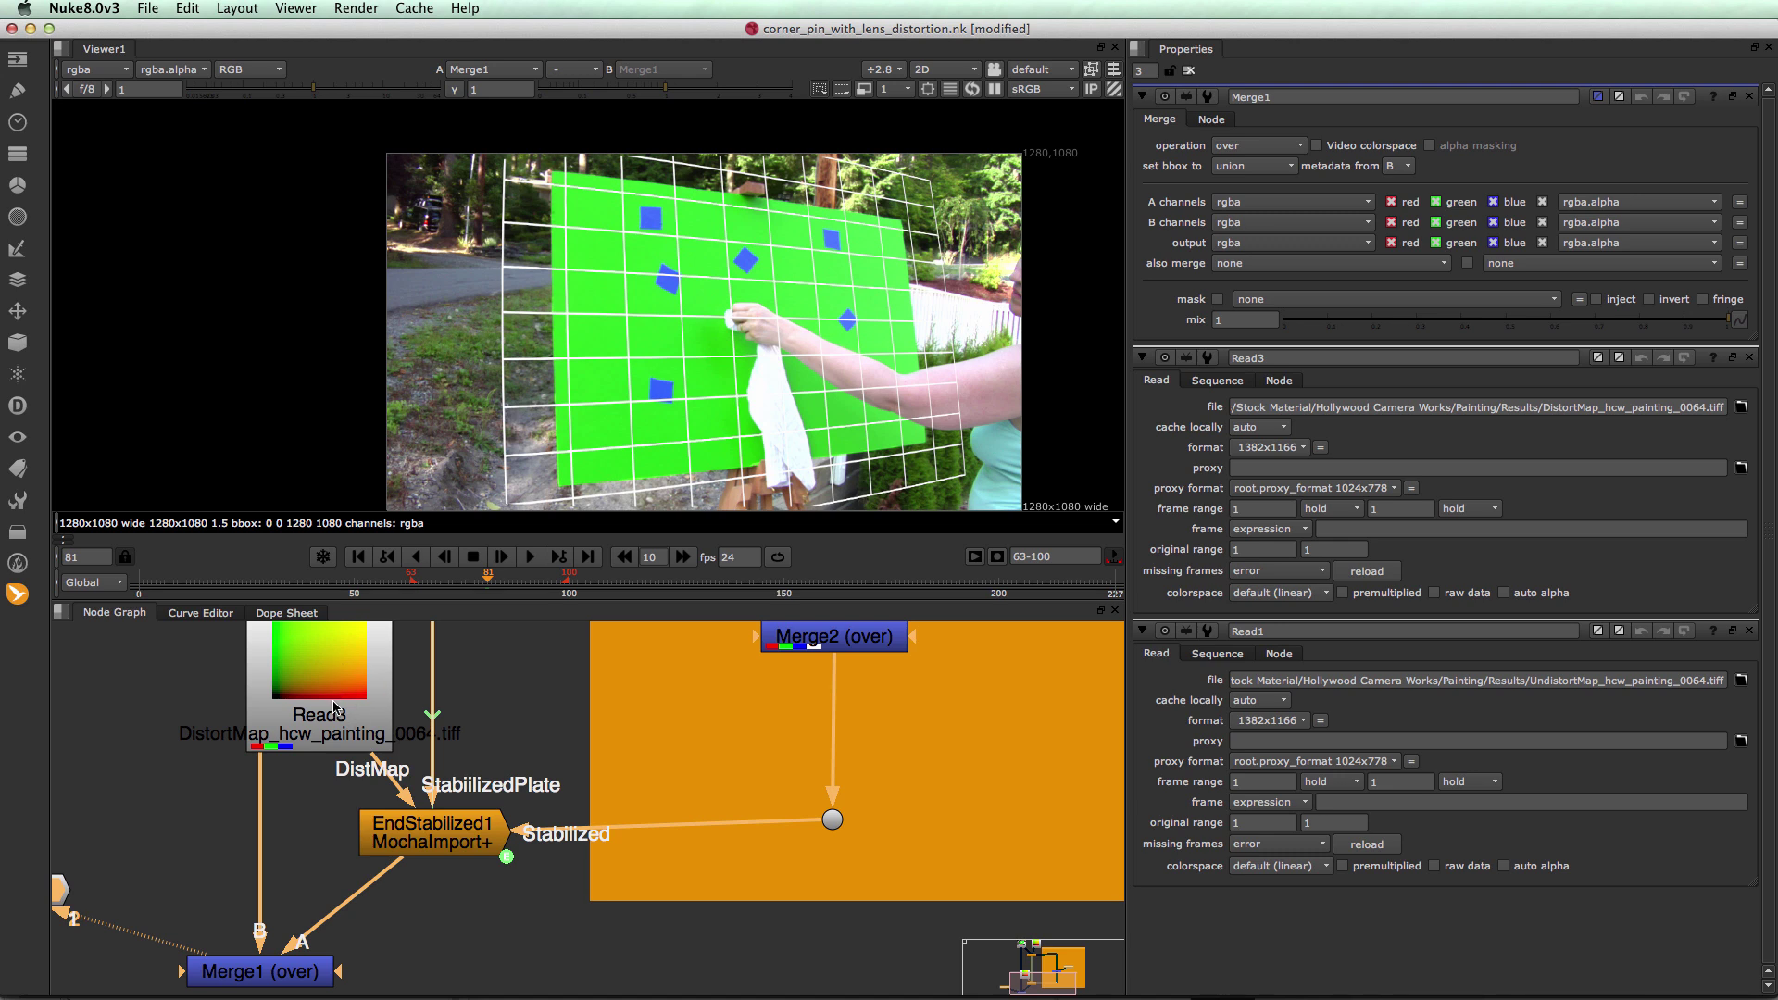
drag(342, 674, 350, 690)
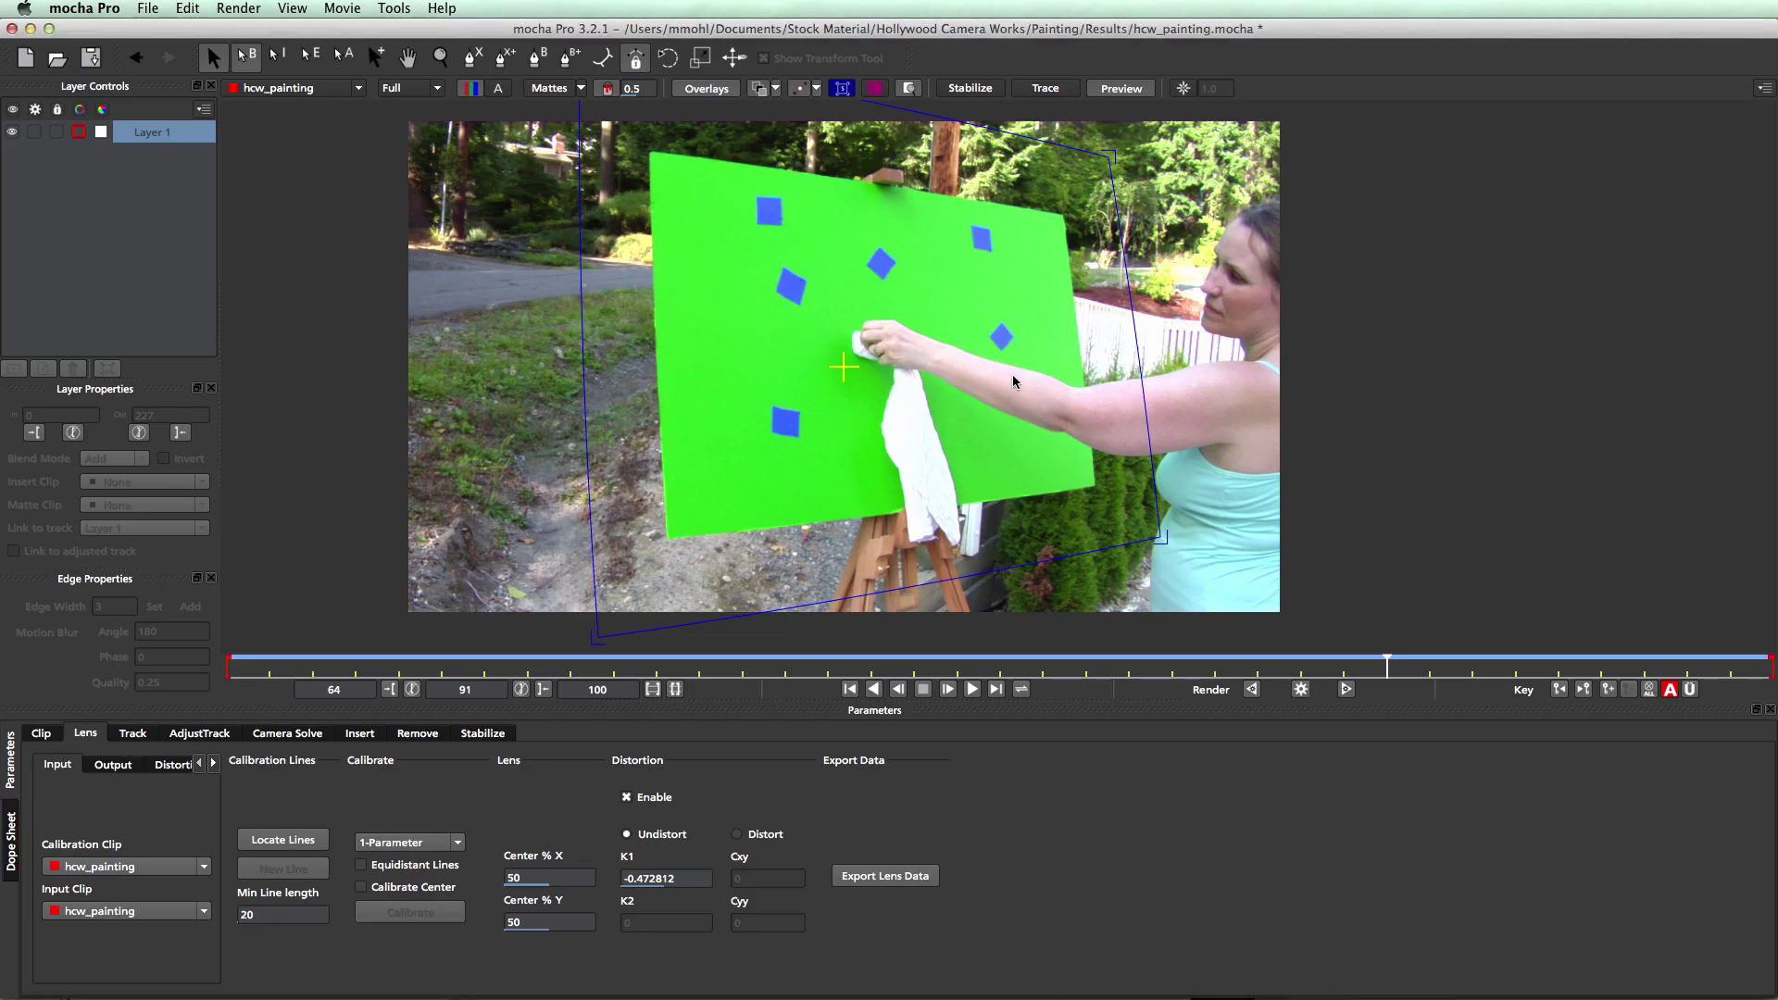
Switch to mocha Pro and review the lens data export settings for the distortion map, then close them without exporting
click(905, 876)
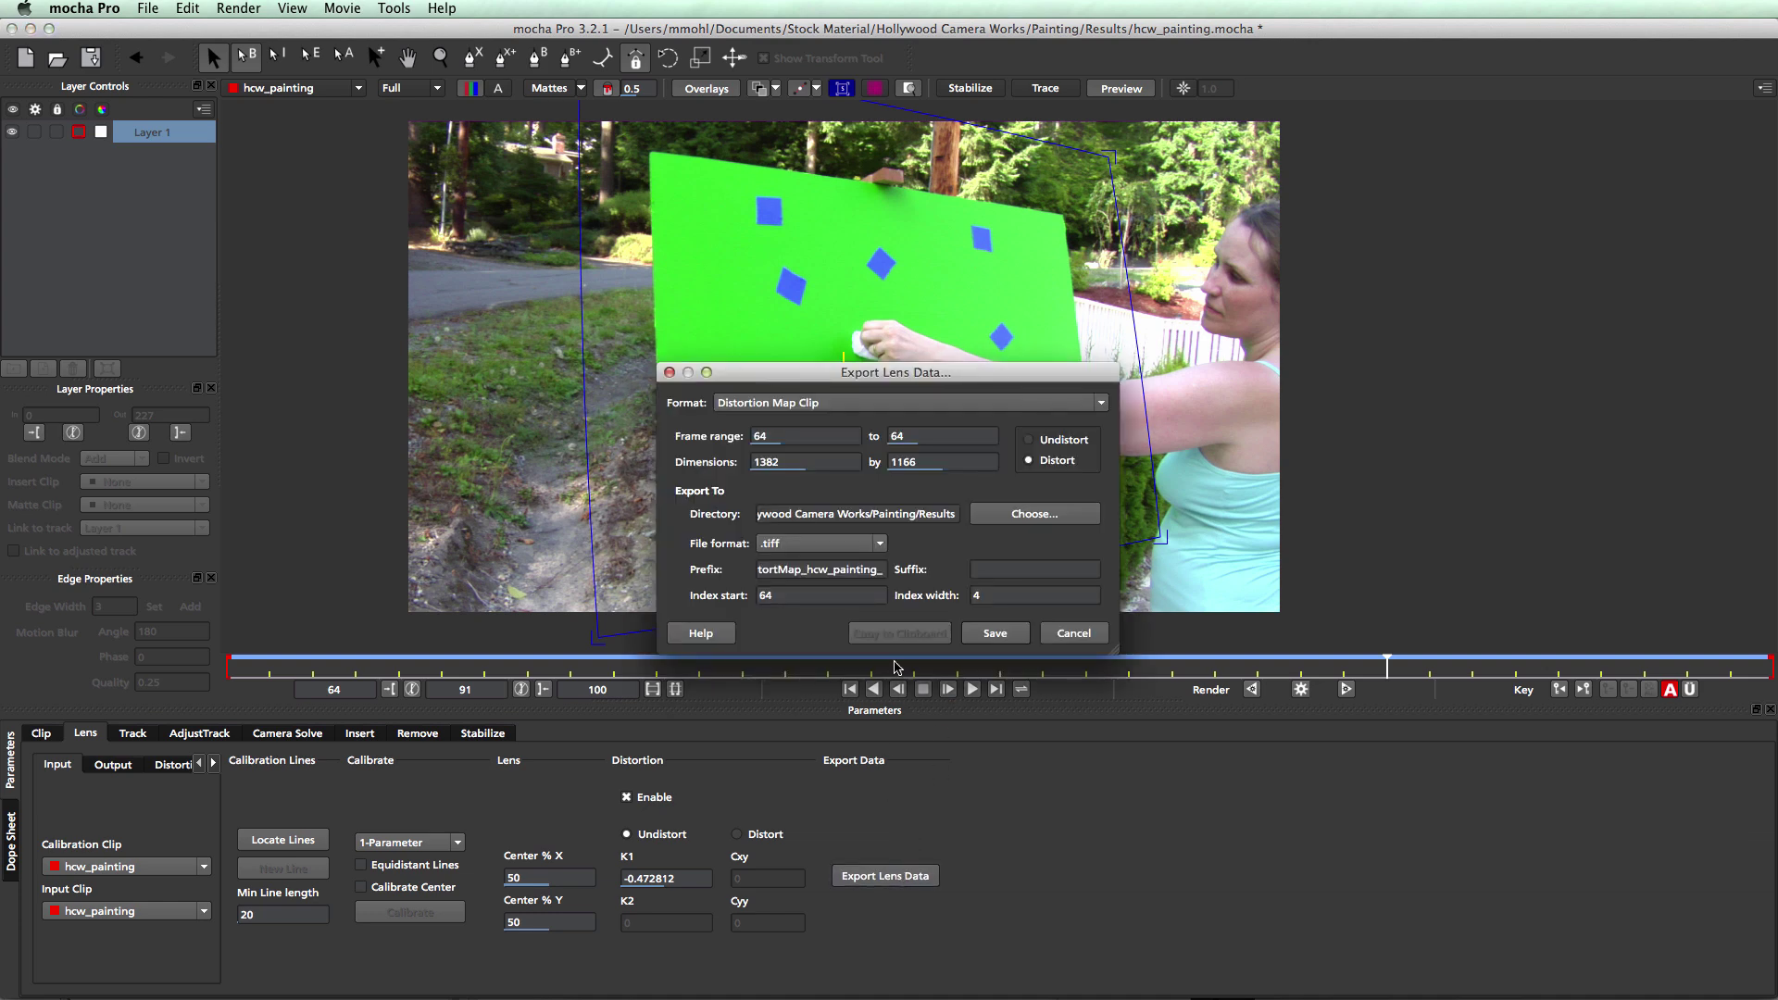
click(1065, 637)
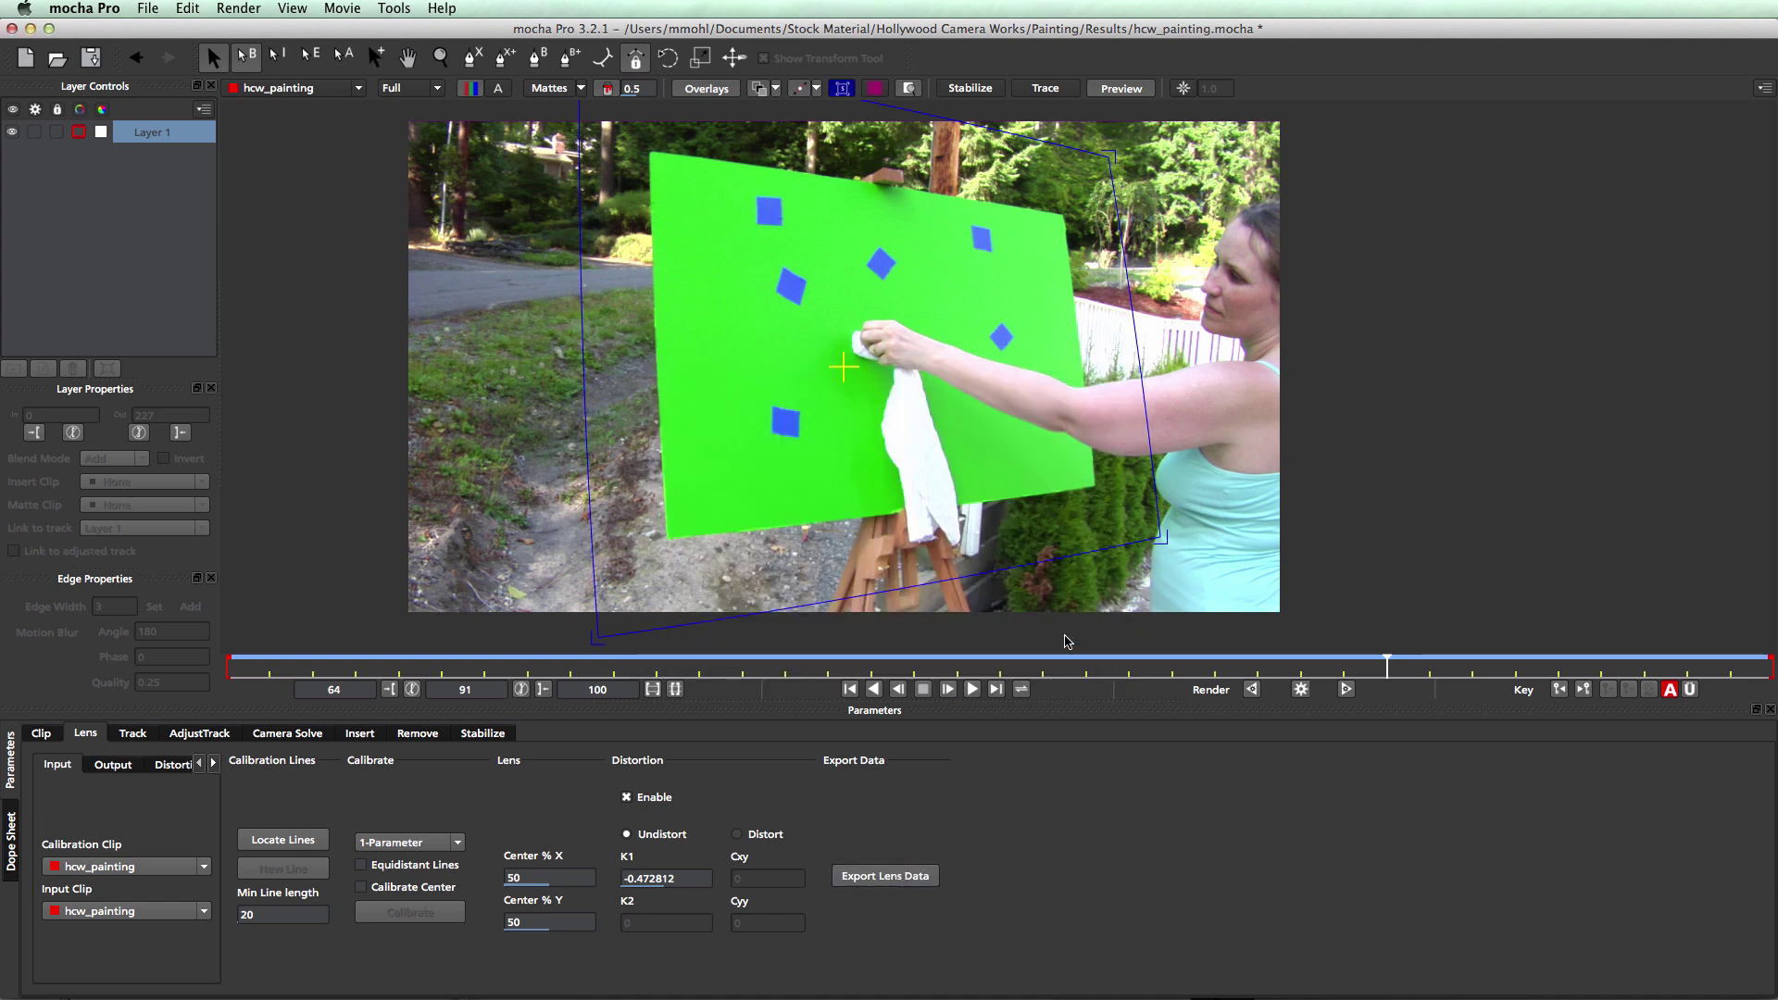
Copy Layer 1's tracking data to the clipboard in Nuke Corner Pin (*.nk) format with Remove lens distortion enabled
click(132, 733)
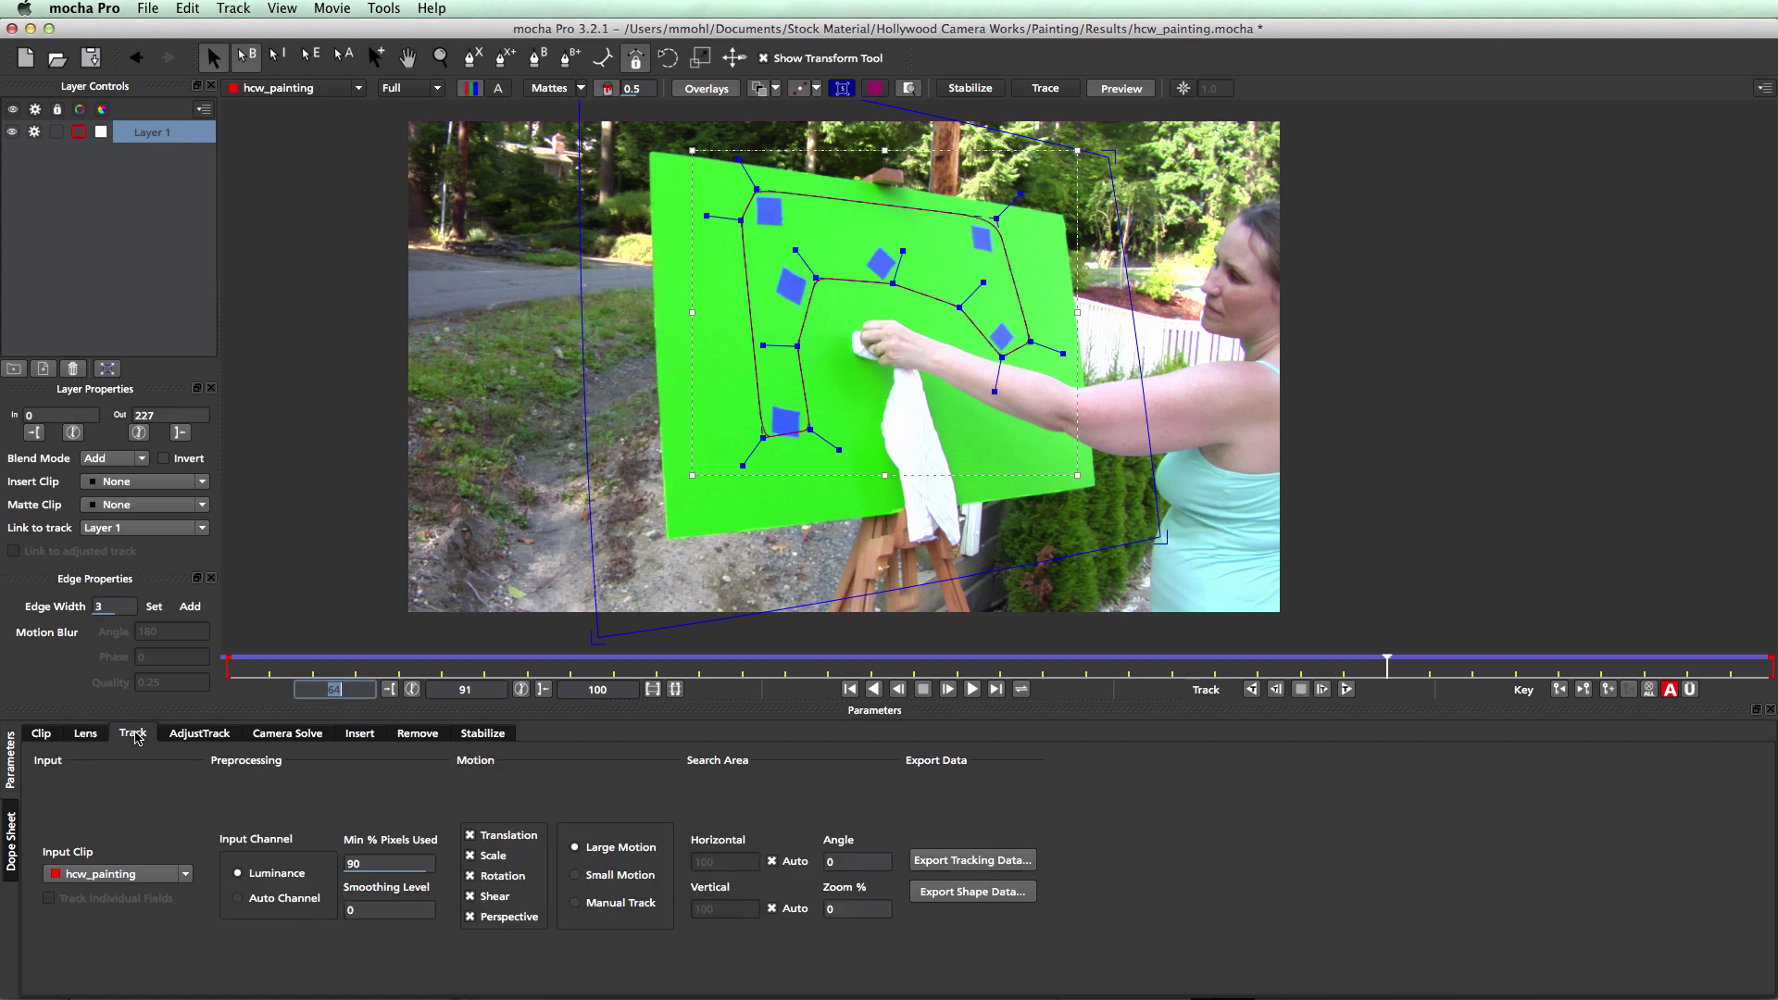
click(947, 862)
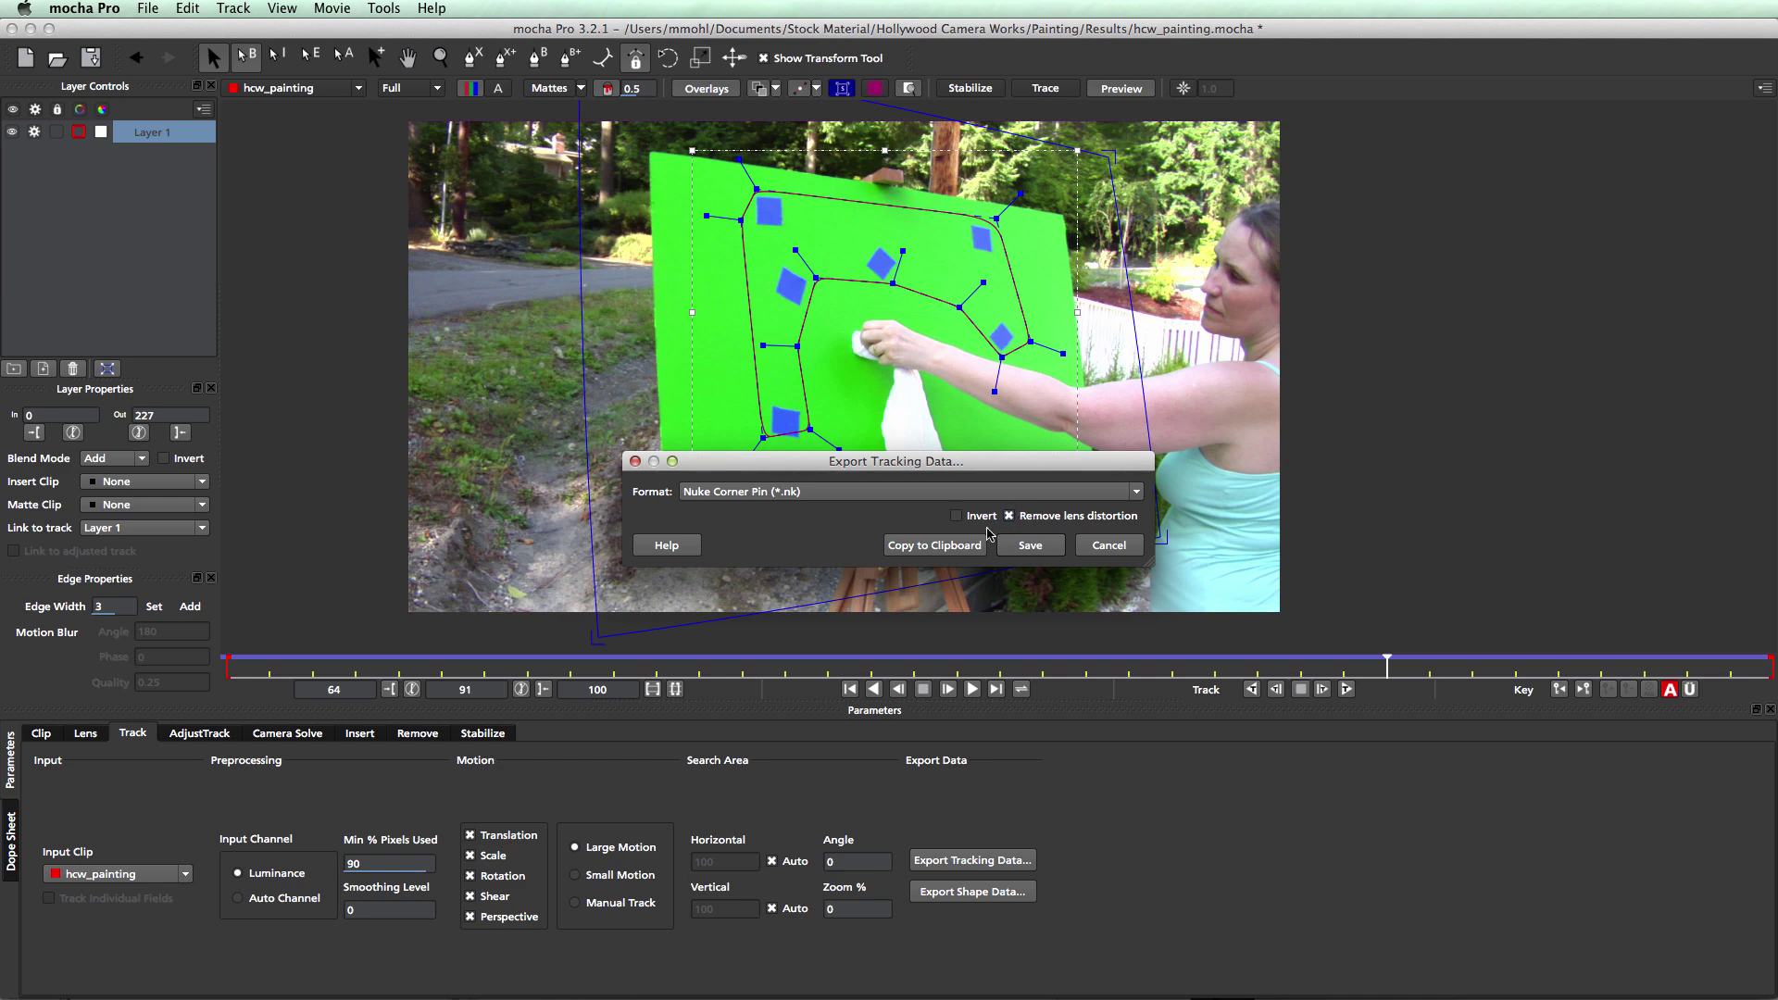
click(950, 547)
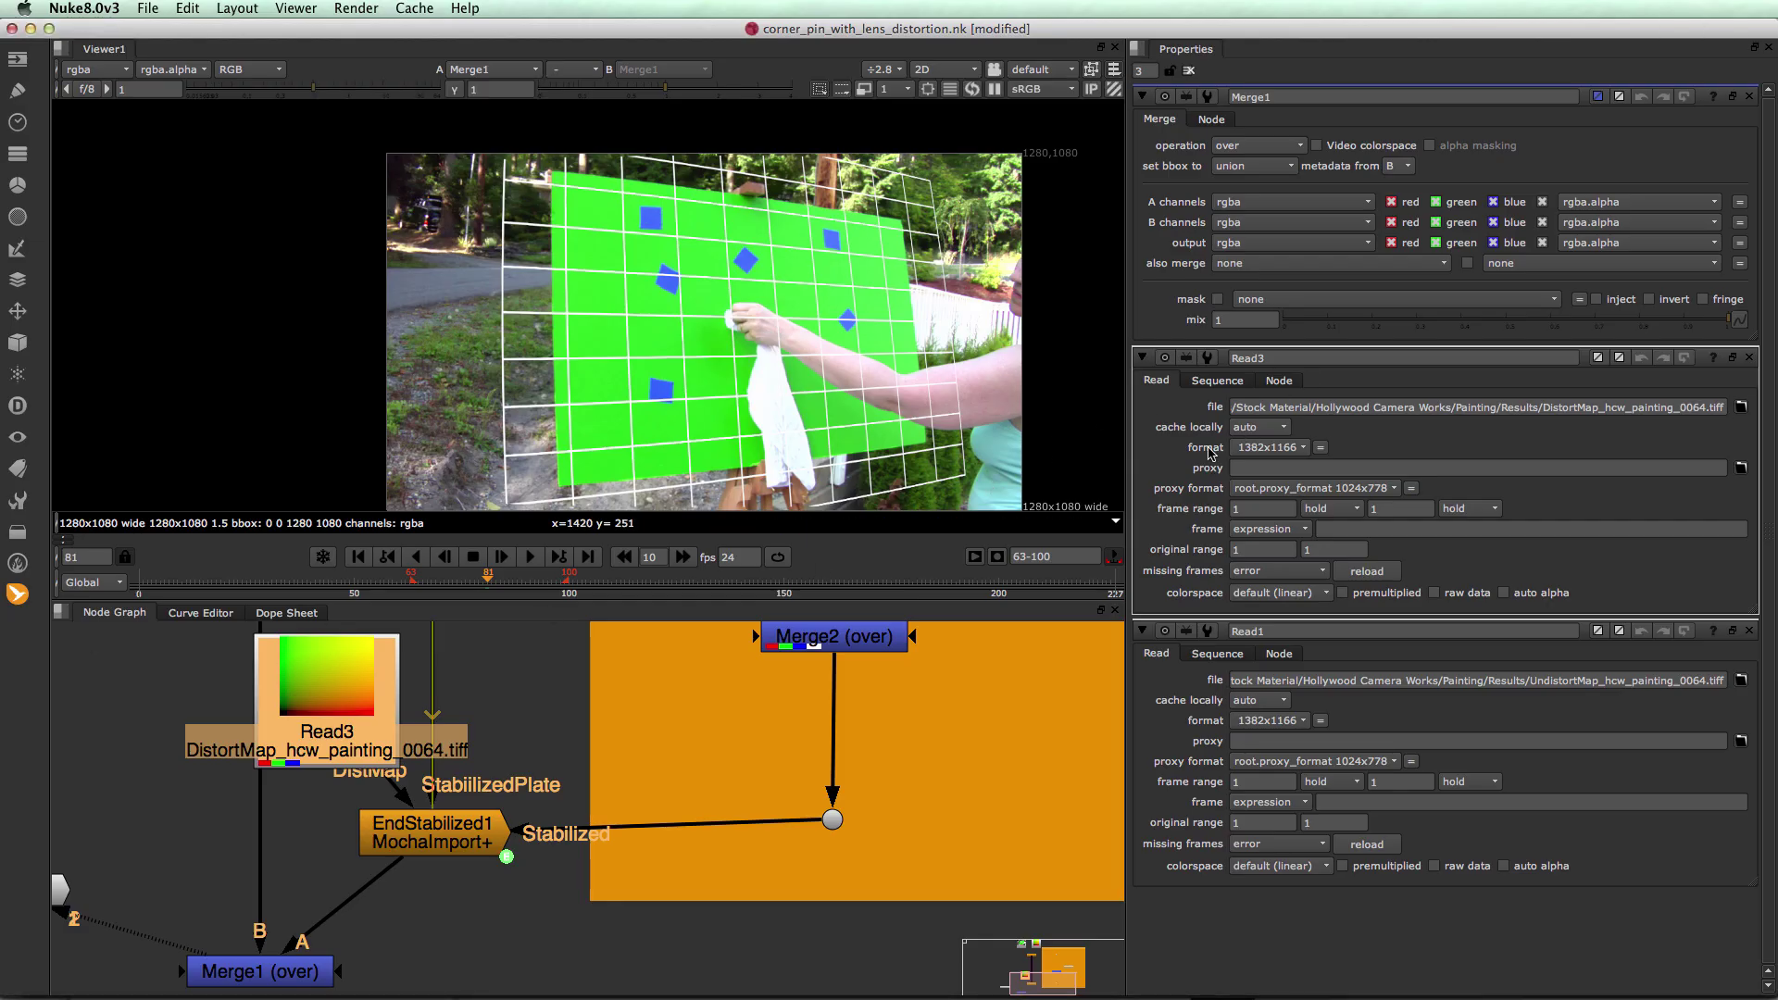
Switch back to Nuke and load the copied mocha data from the clipboard into the StartStabilized1 node
scroll(396, 746, down, 6)
scroll(396, 746, up, 1)
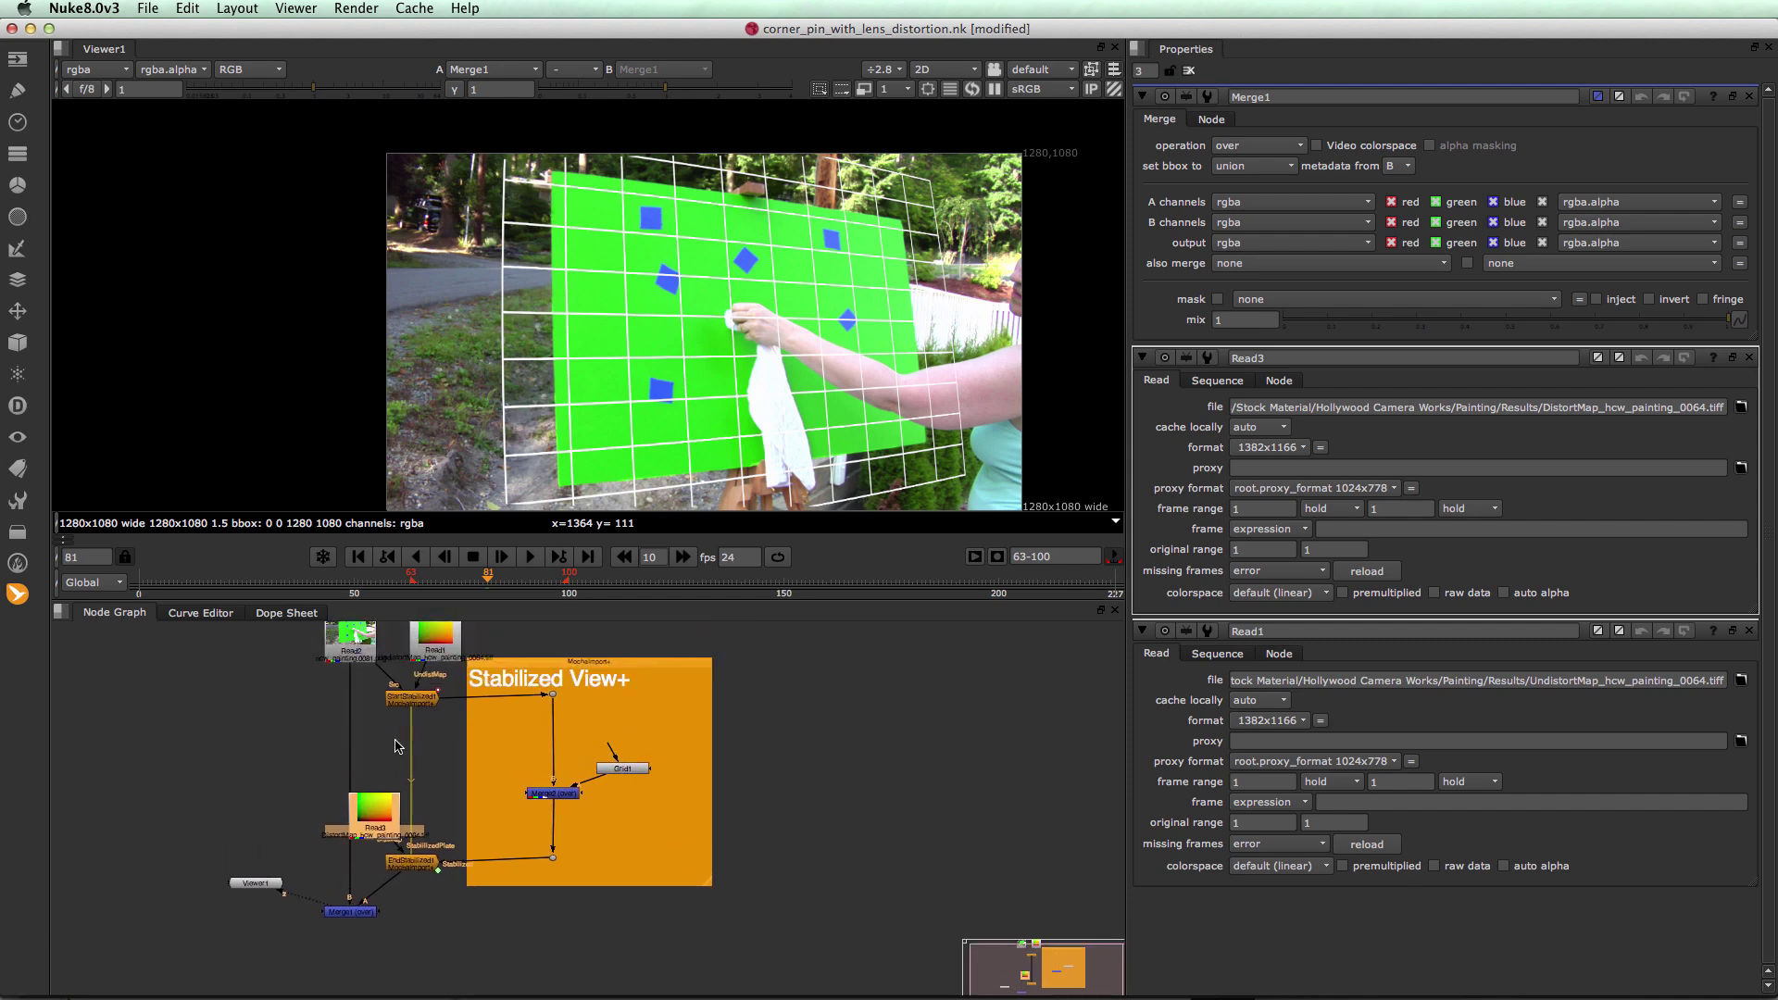
scroll(396, 747, up, 5)
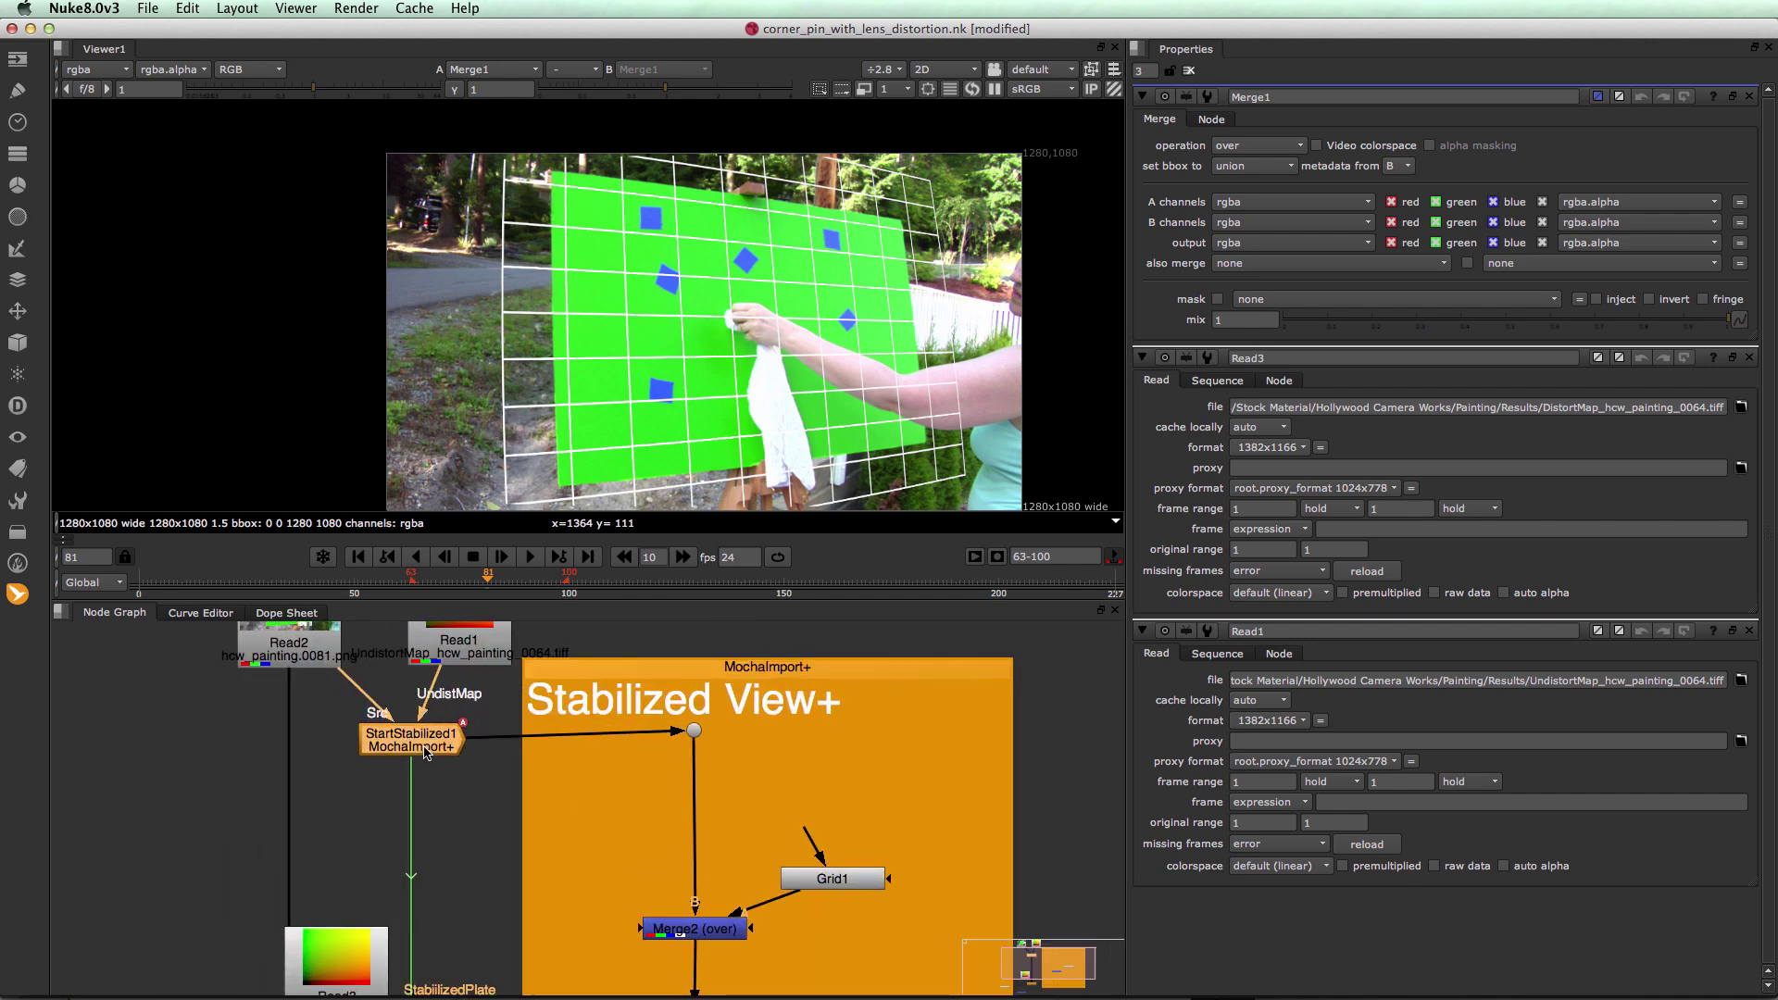
scroll(425, 753, down, 2)
double_click(418, 744)
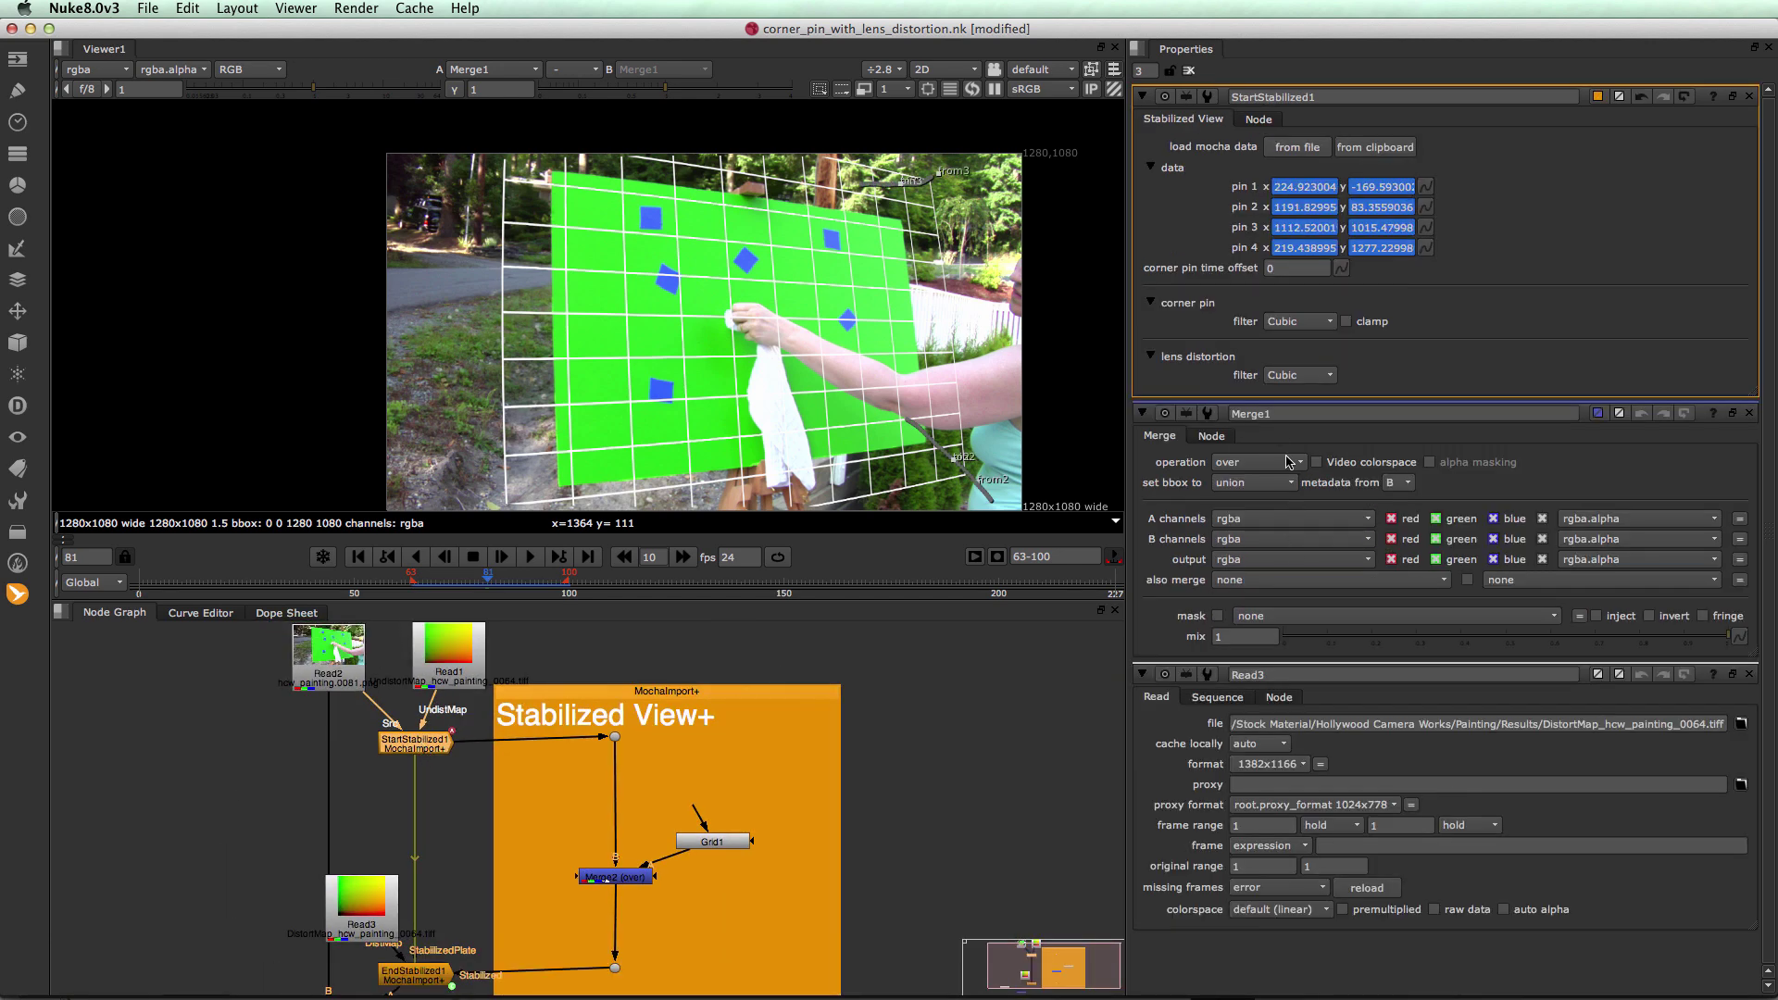
click(1373, 148)
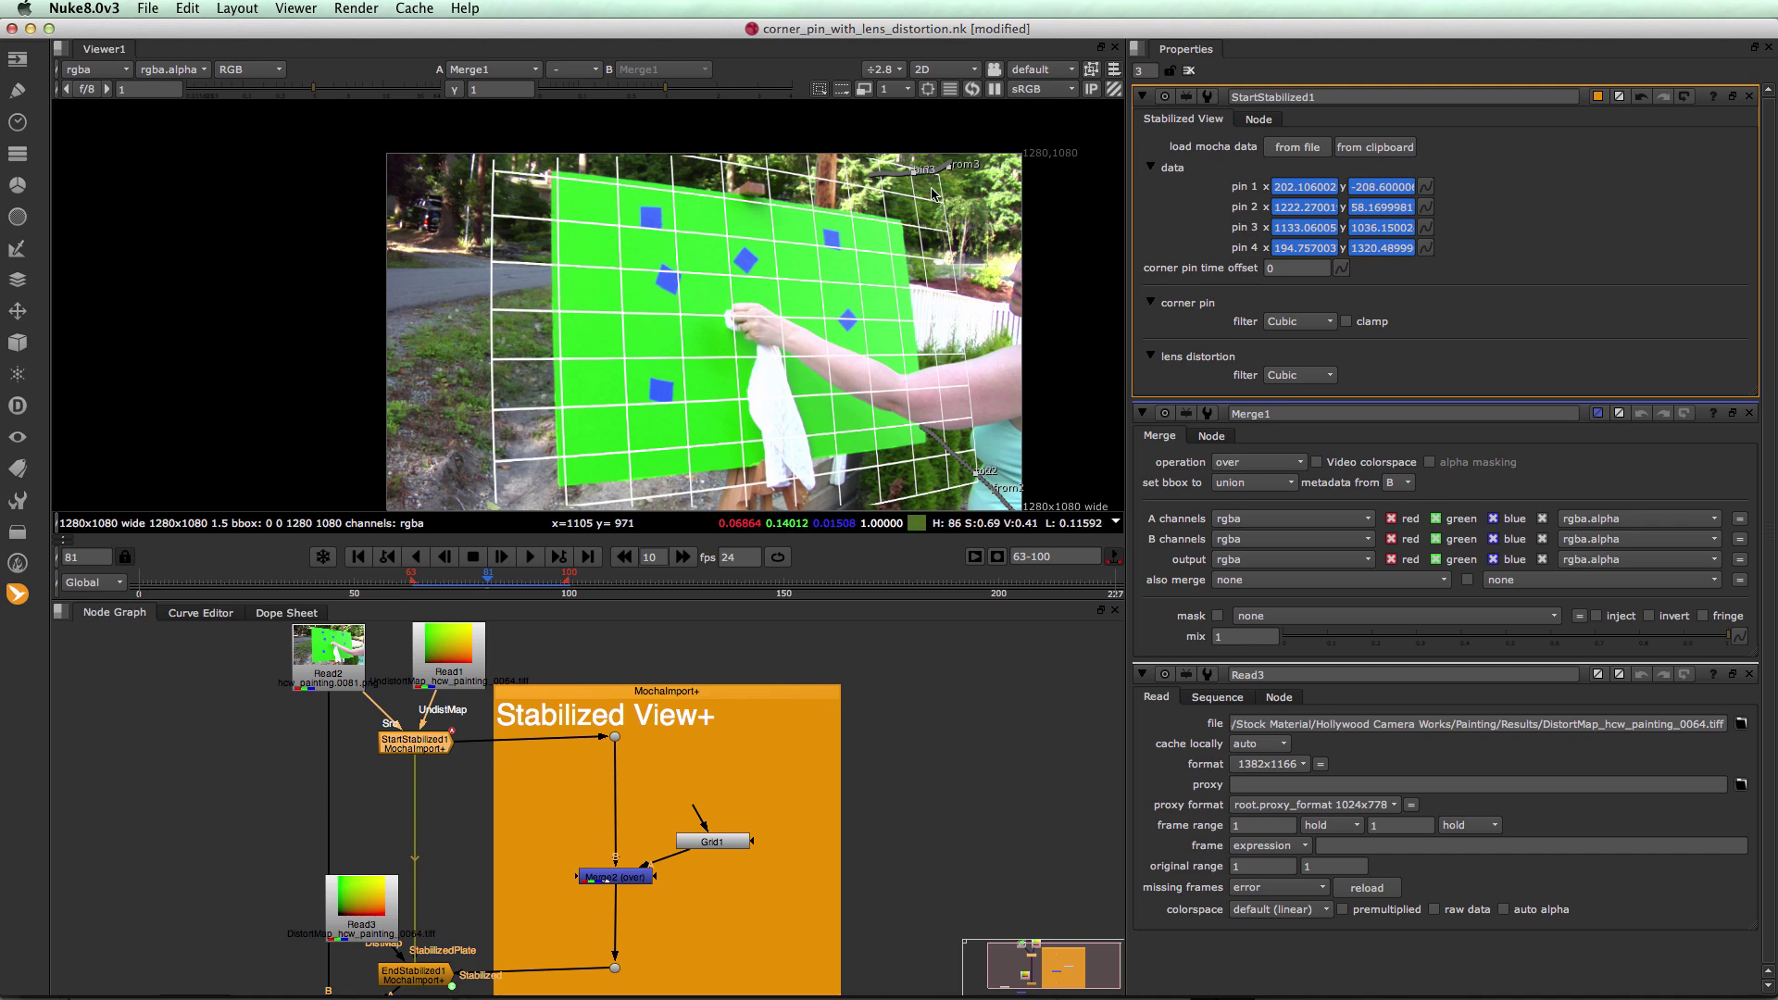
Play back the Merge1 result to check the grid's tracking, stop it, and view the output dot of the stabilized branch
scroll(798, 352, up, 2)
scroll(798, 352, down, 3)
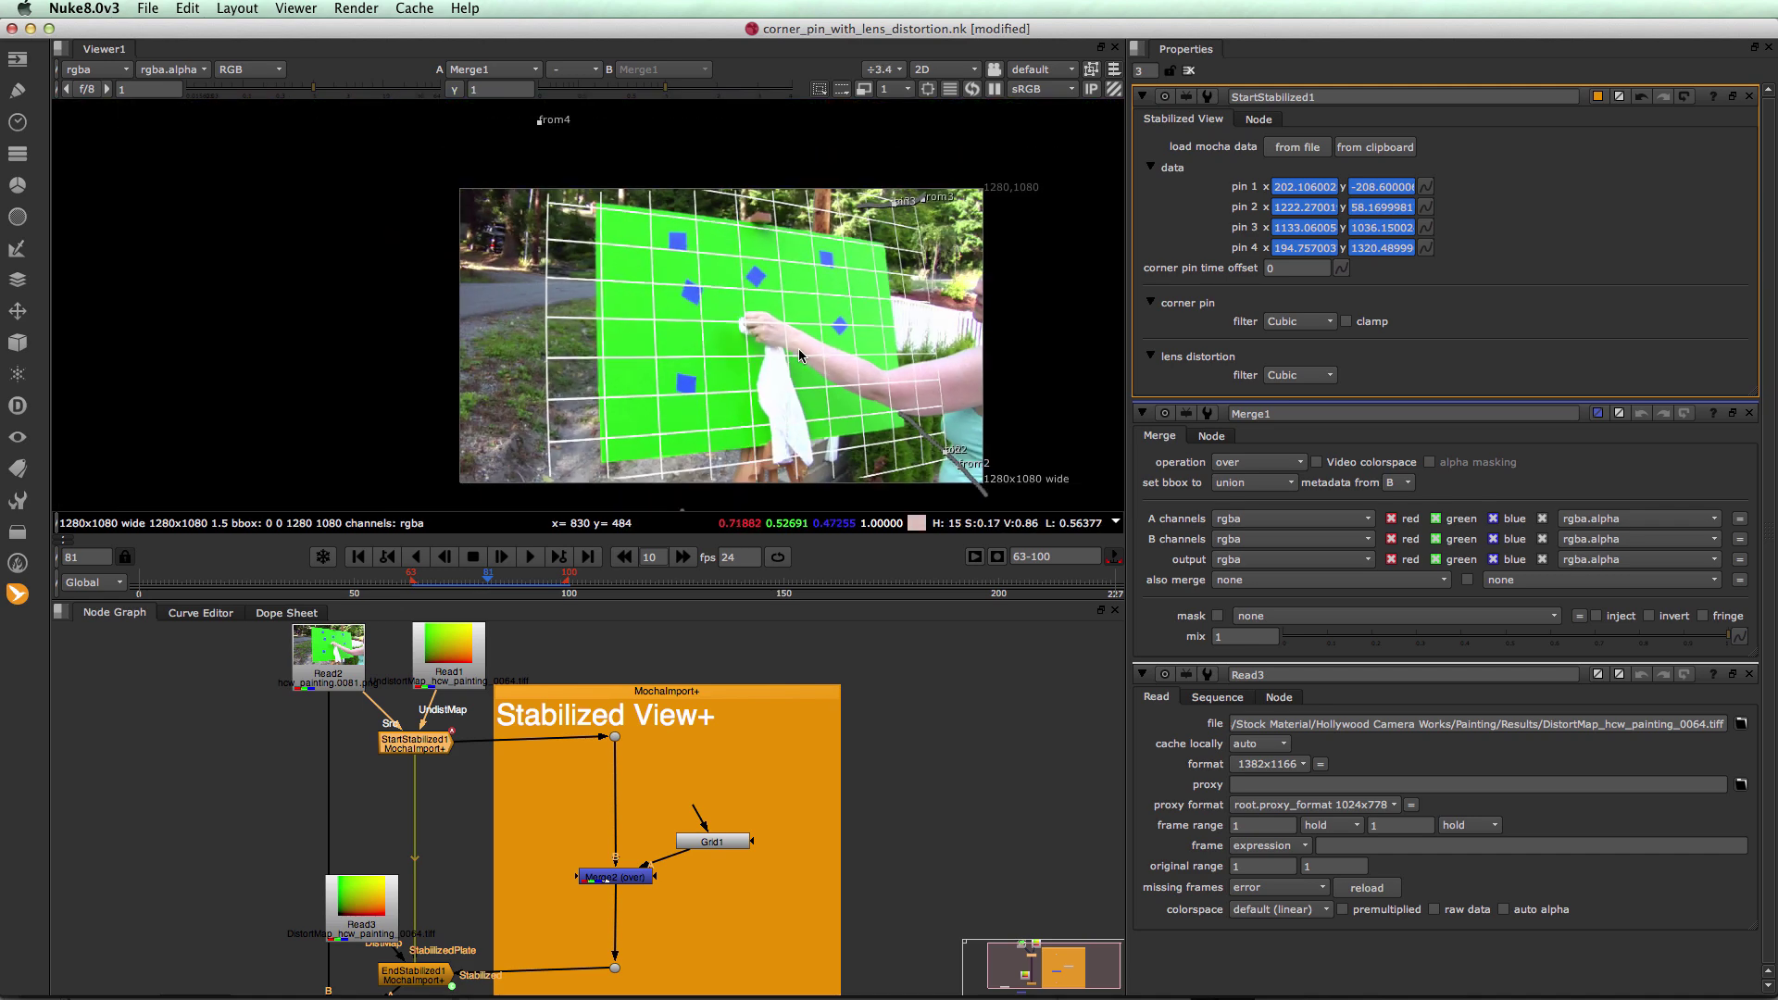
click(529, 559)
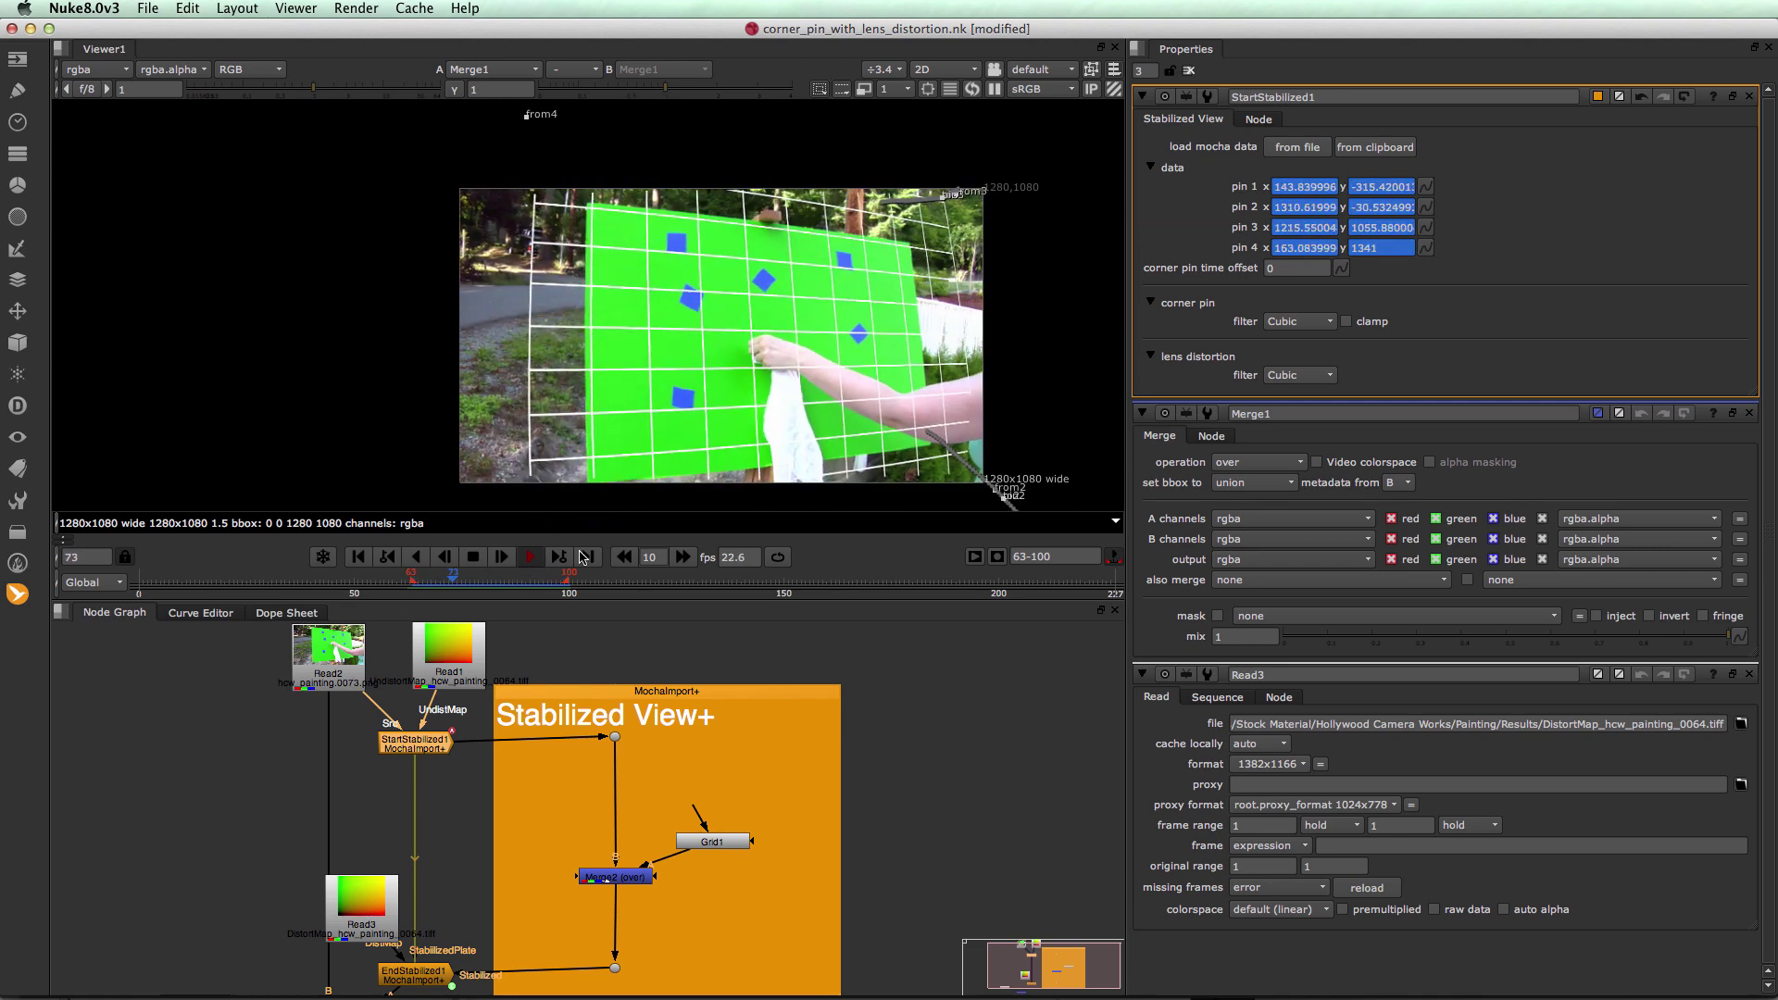
click(469, 560)
click(615, 969)
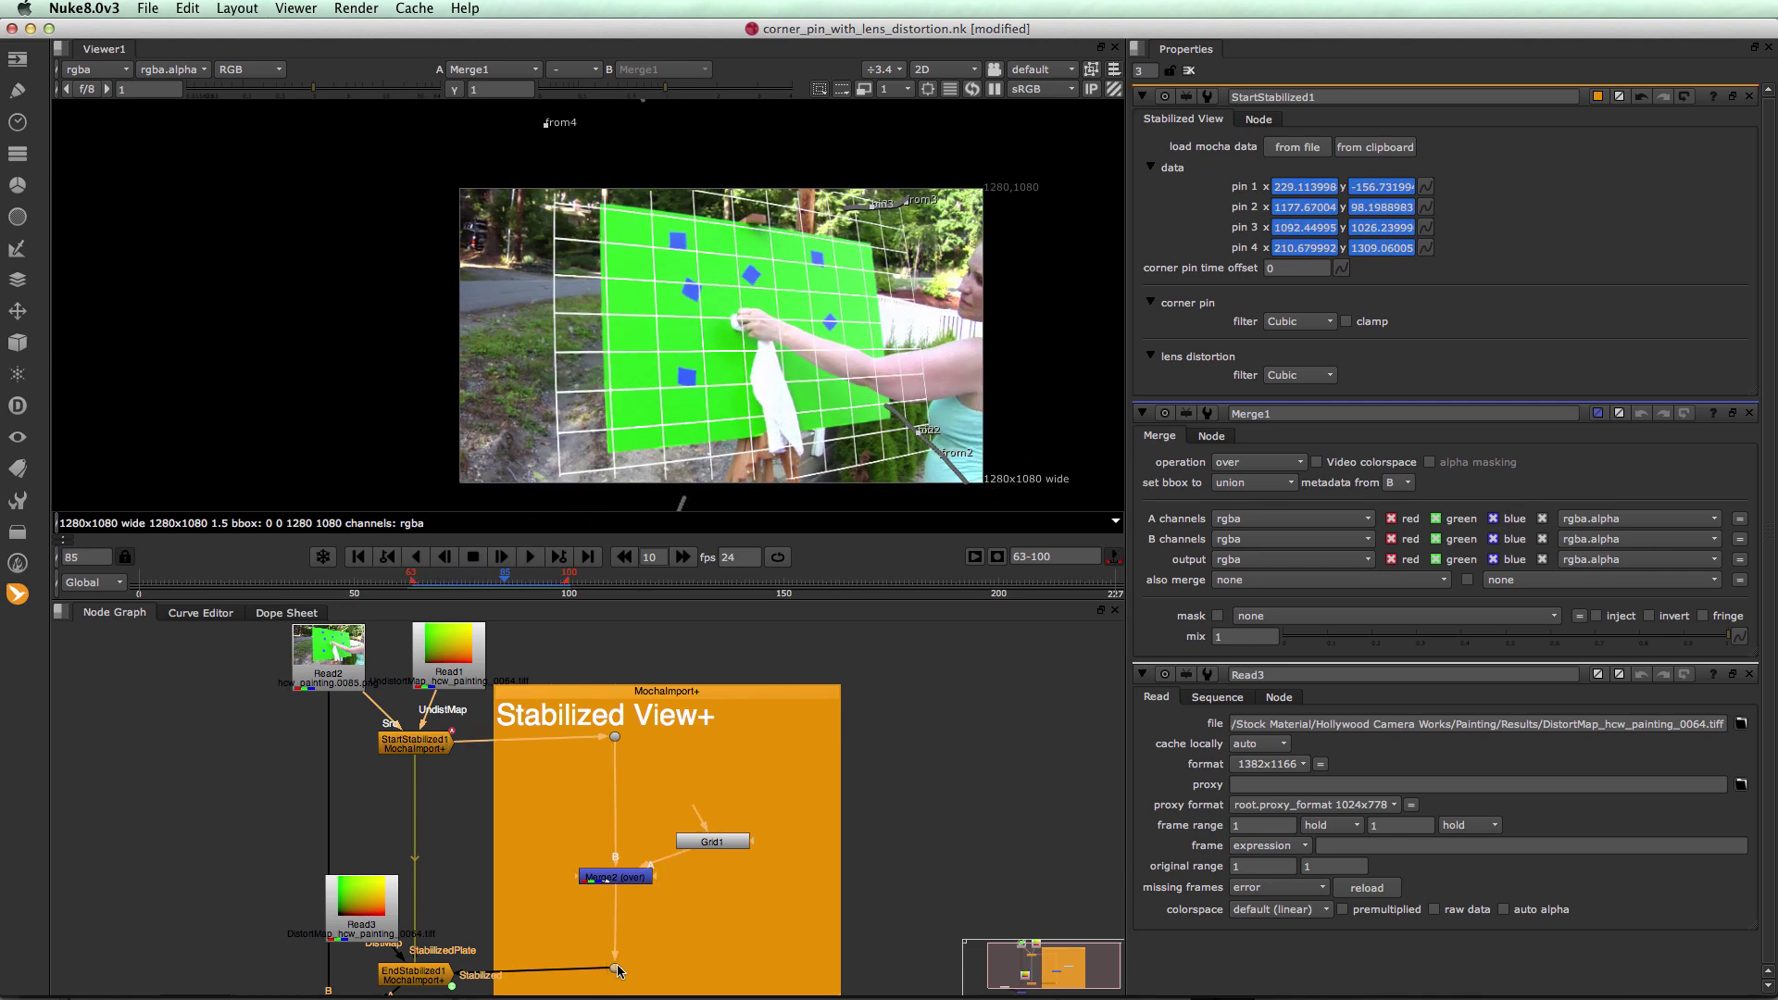
key(1)
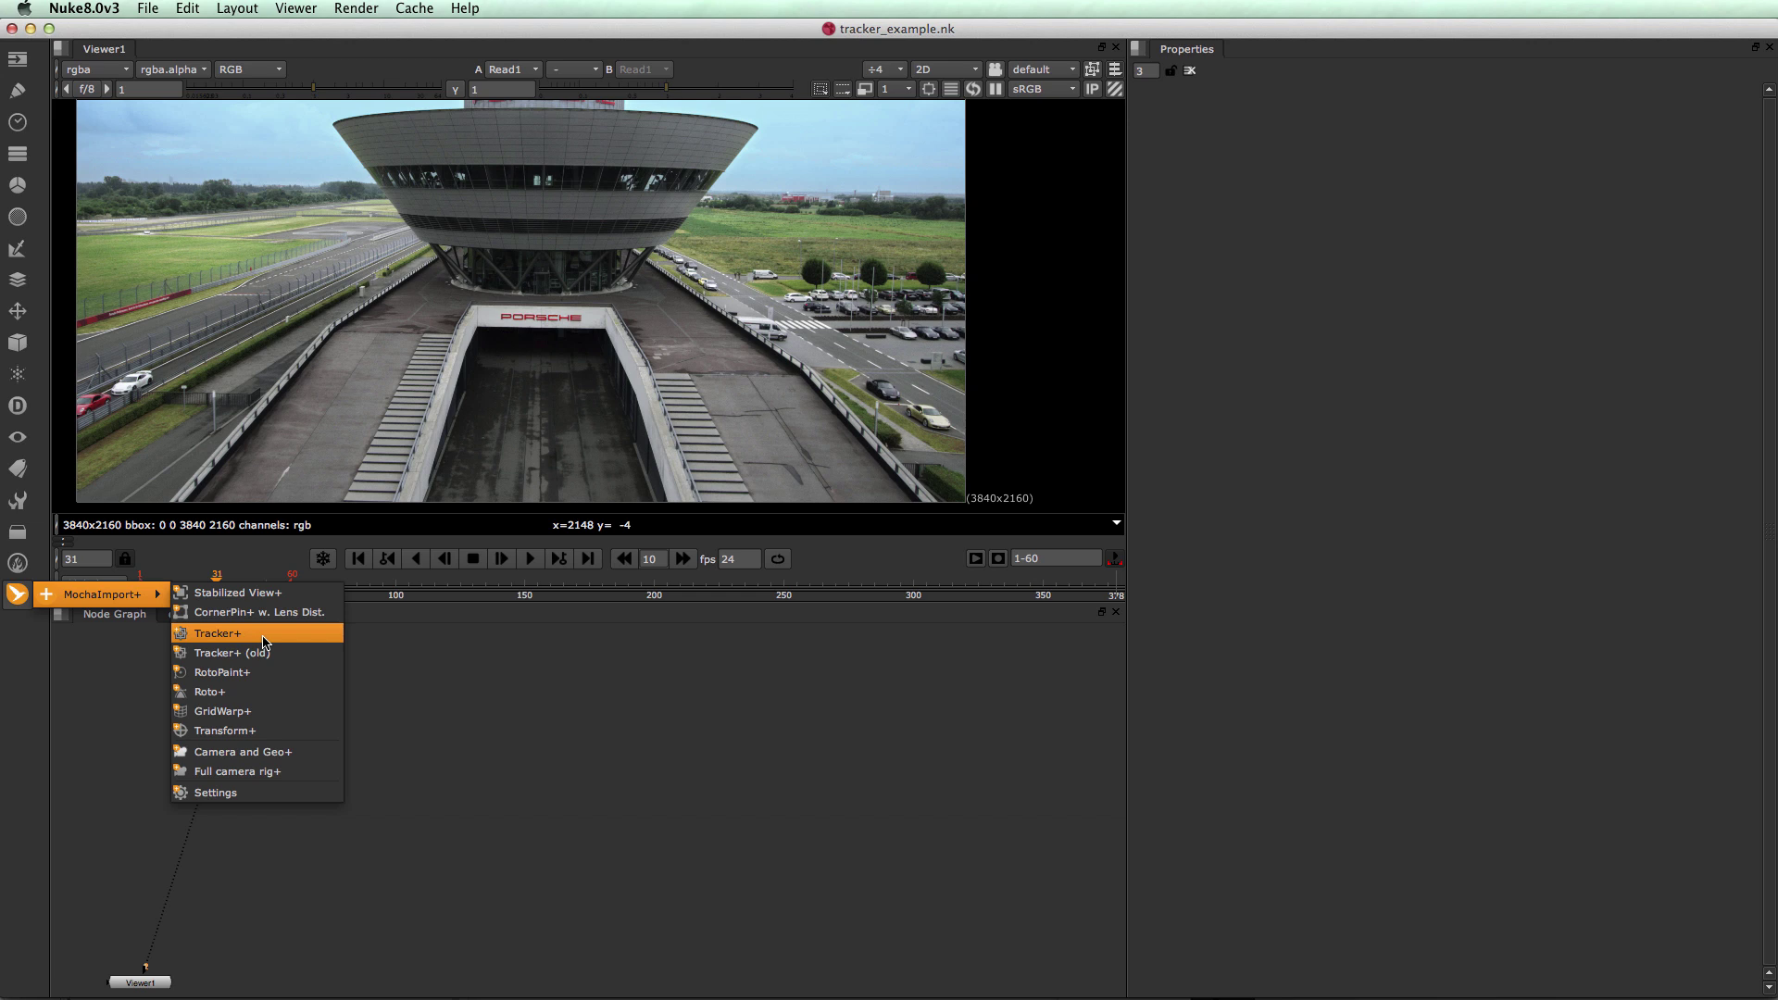
Add a MochaImport+ Tracker+ node beside Read1 in the tracker_example script and review its track list and import settings
click(263, 640)
drag(230, 725, 428, 776)
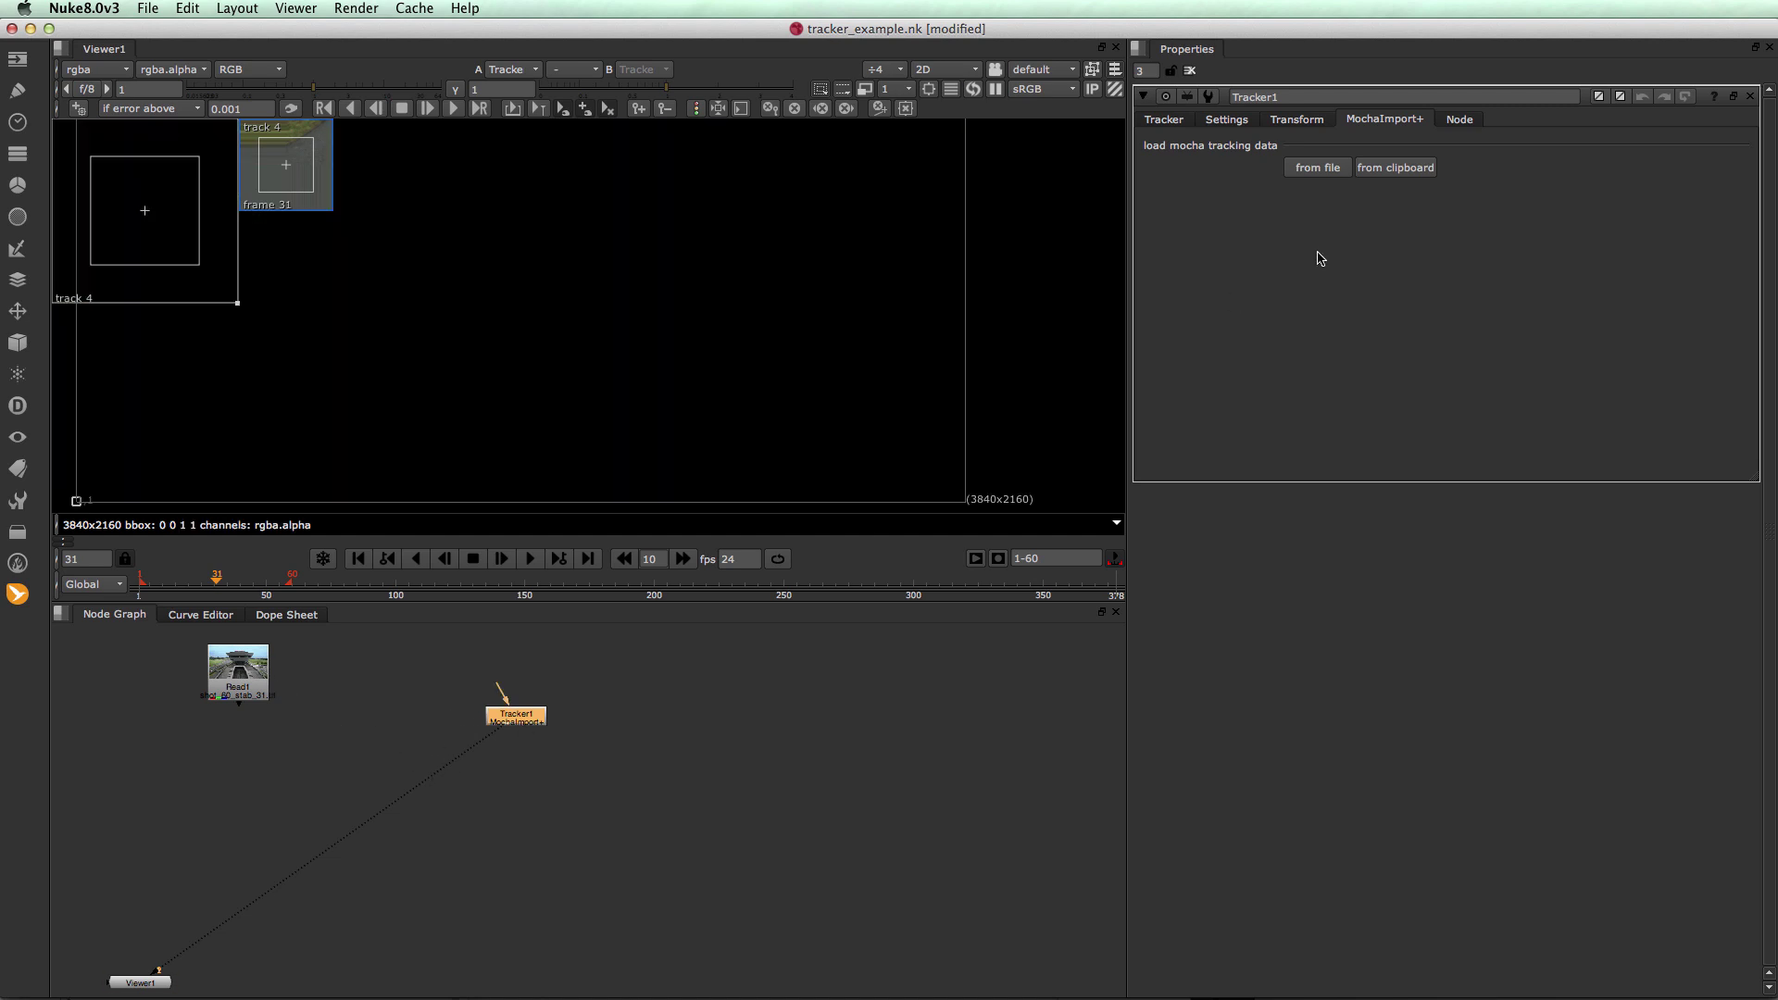
click(1164, 119)
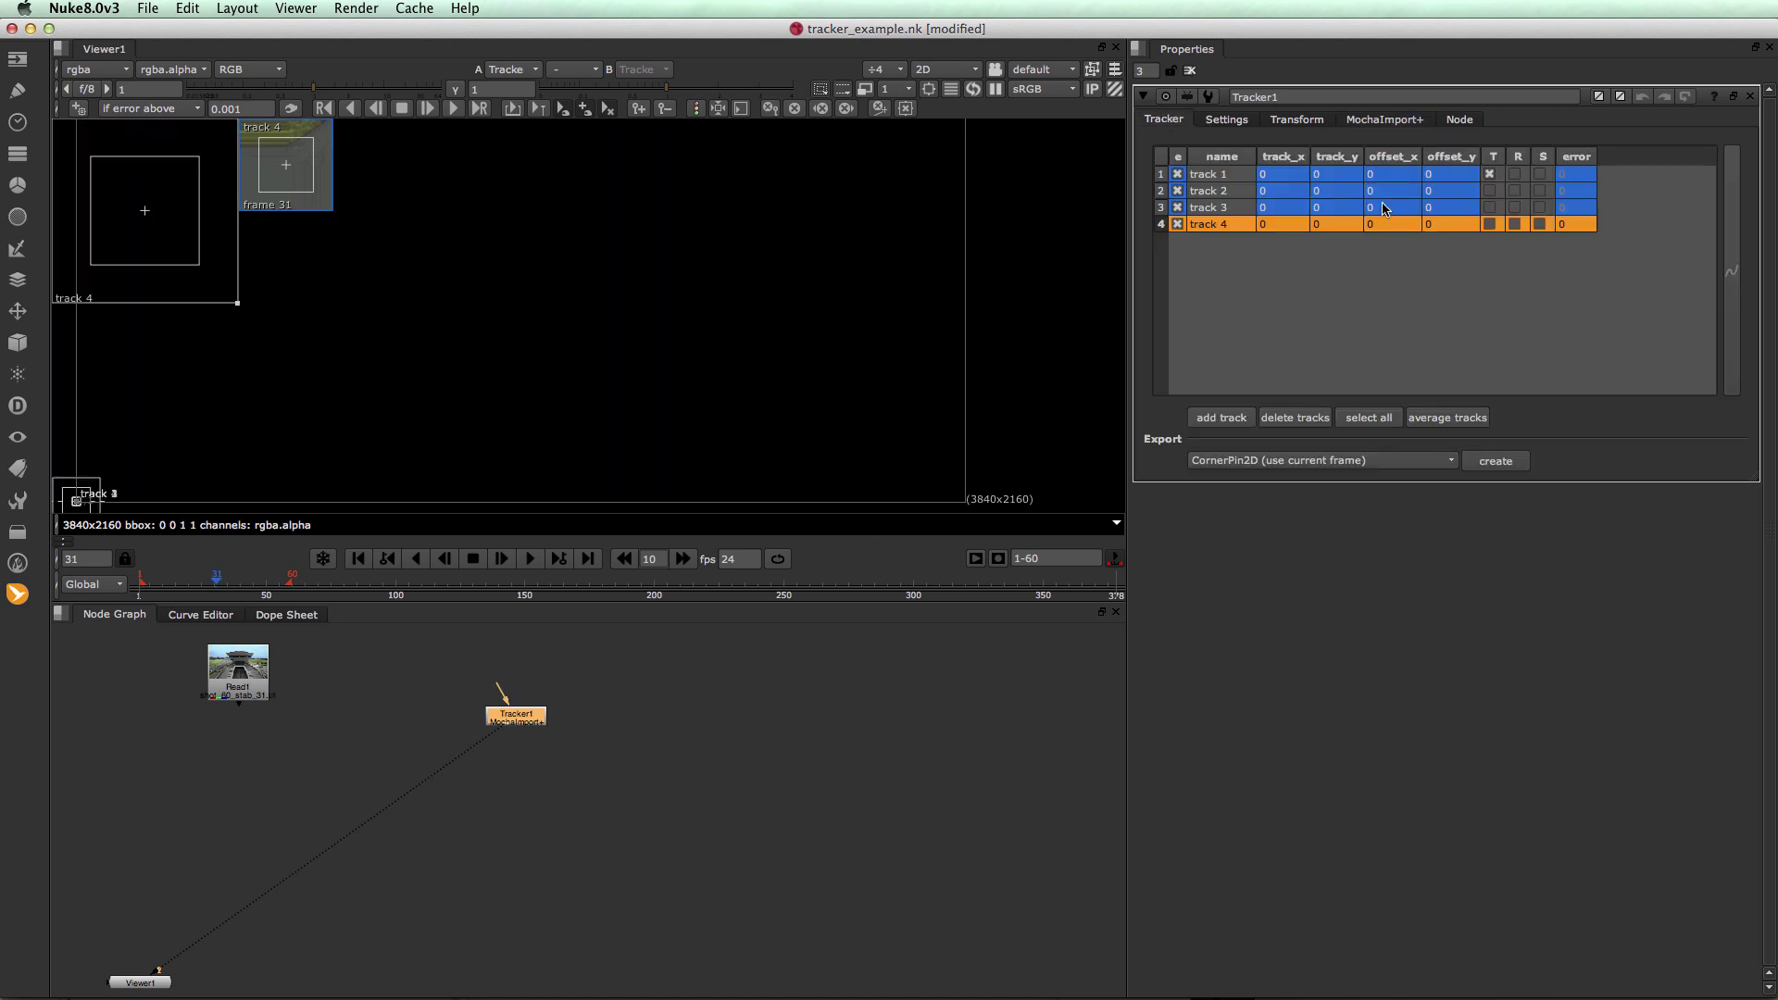
click(1385, 119)
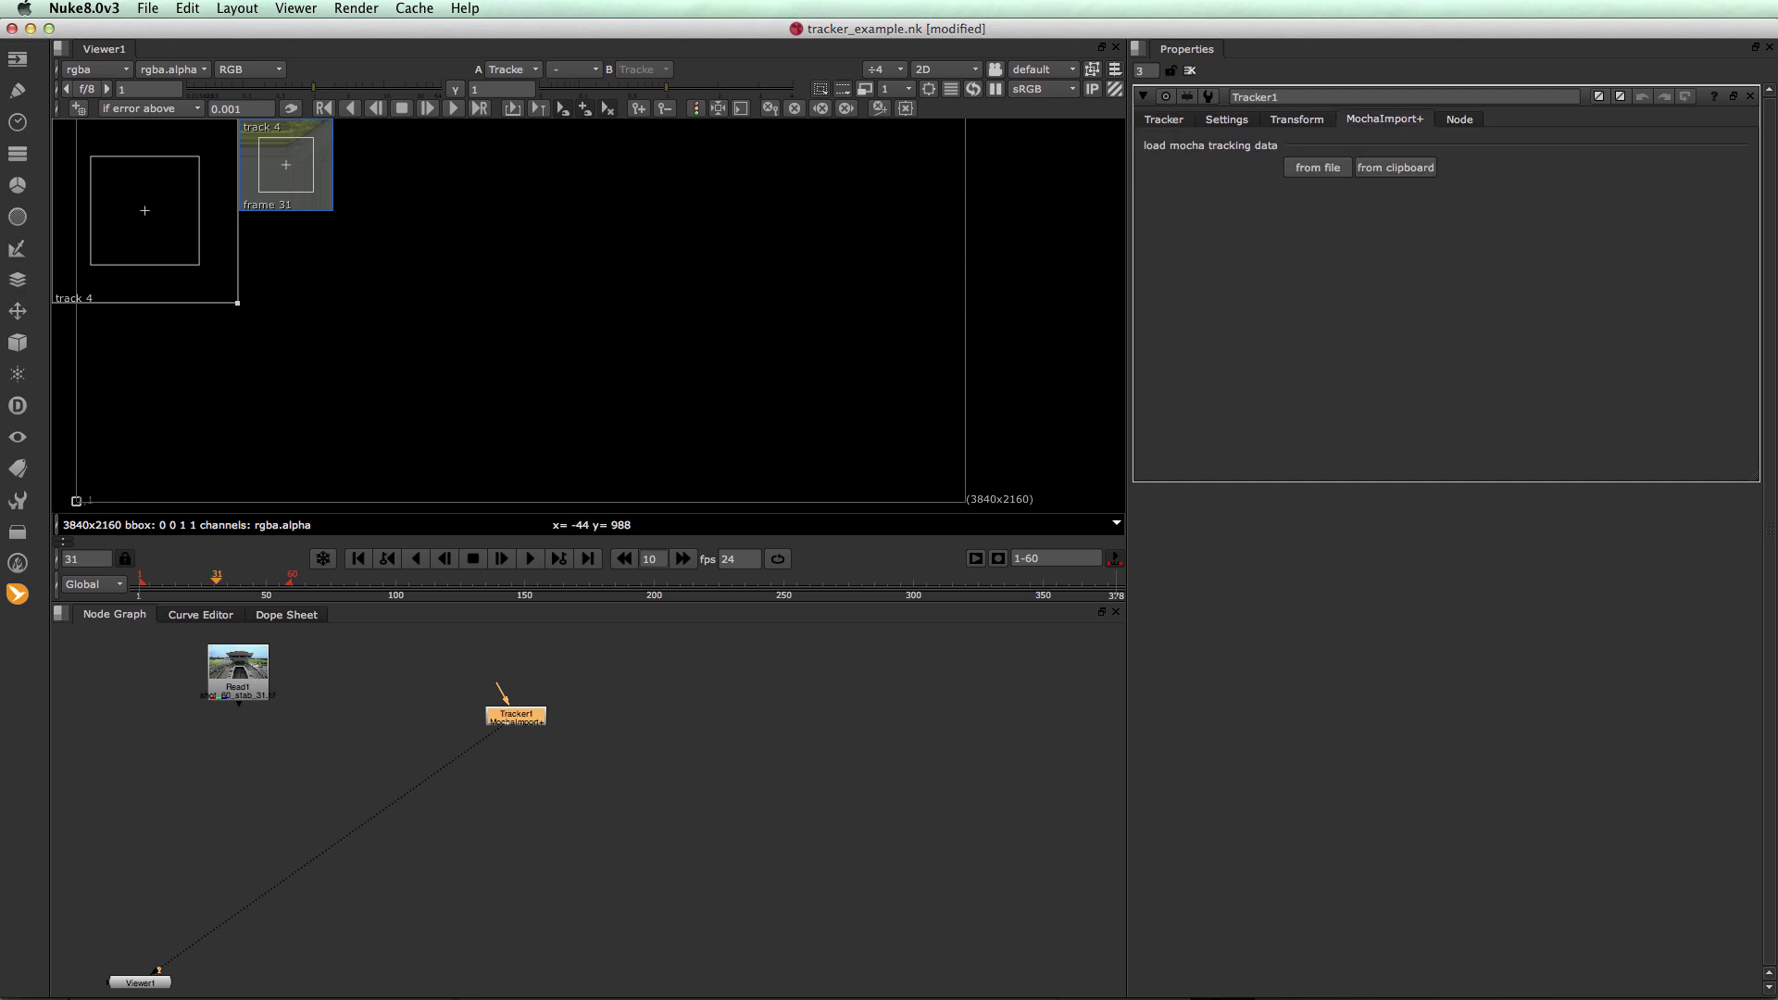
Switch to mocha Pro, reshape the ramp right layer's surface into a small rectangle on the right ramp, and scrub to frame 20 to check it
key(super+Tab)
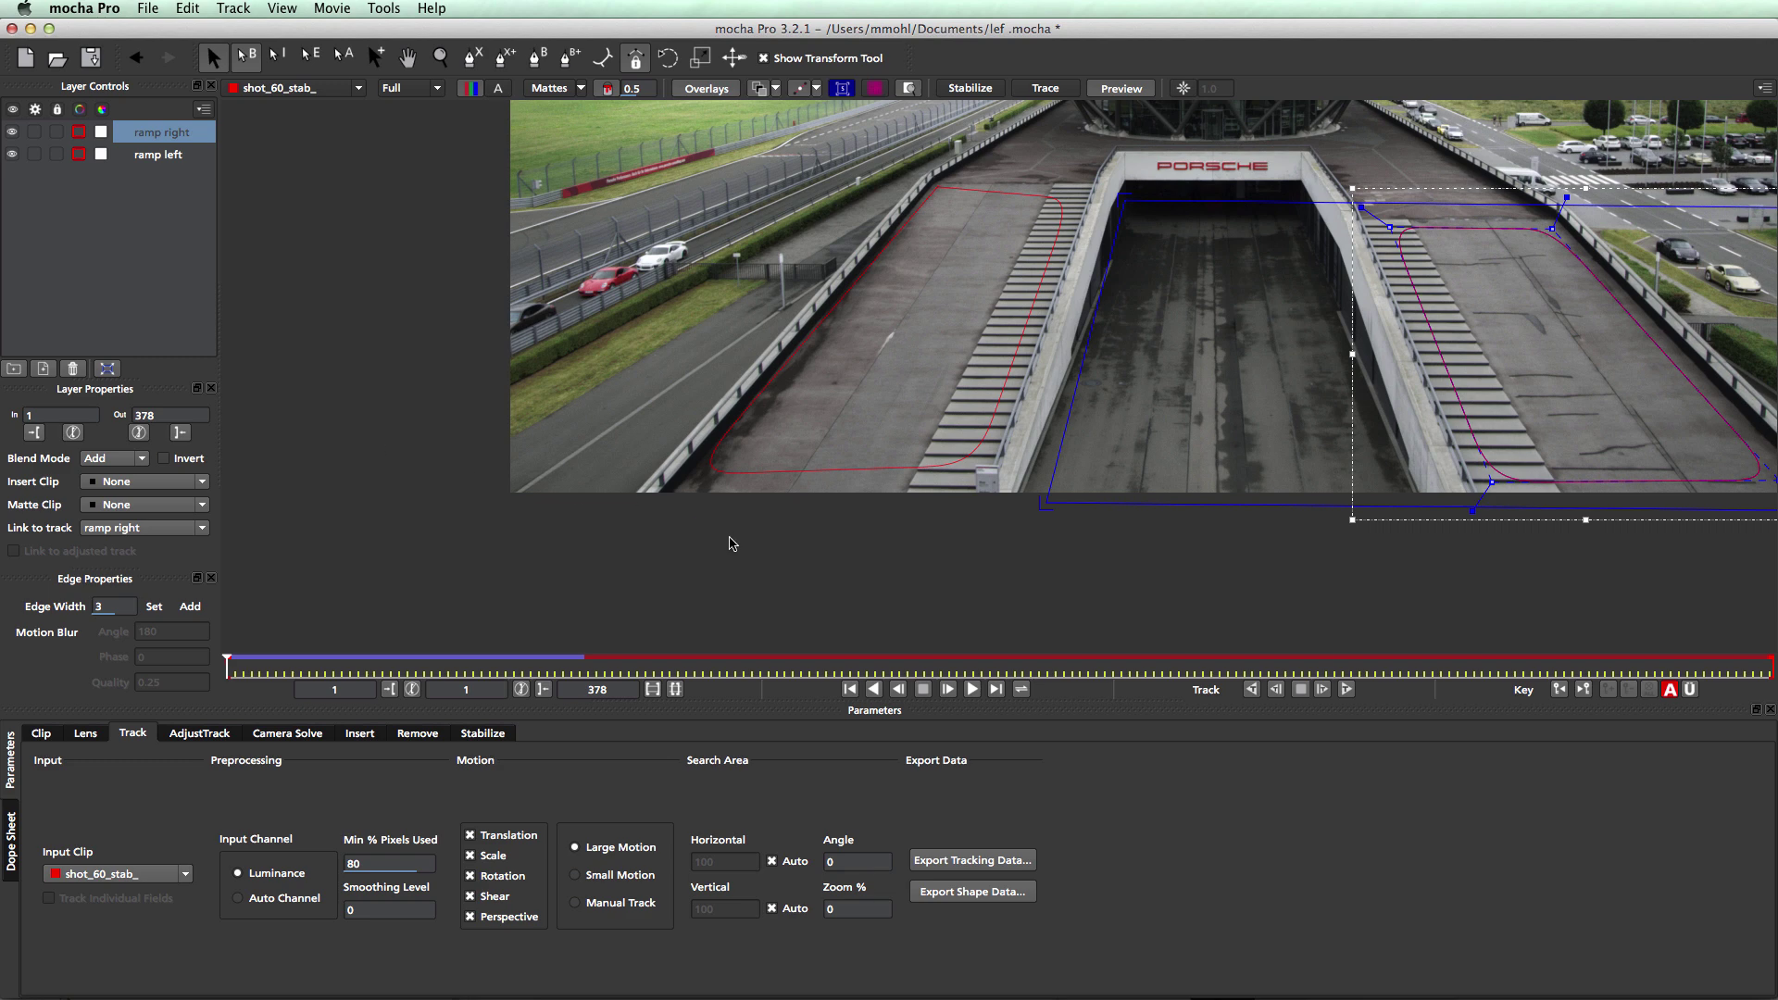
key(x)
drag(1128, 335, 1317, 471)
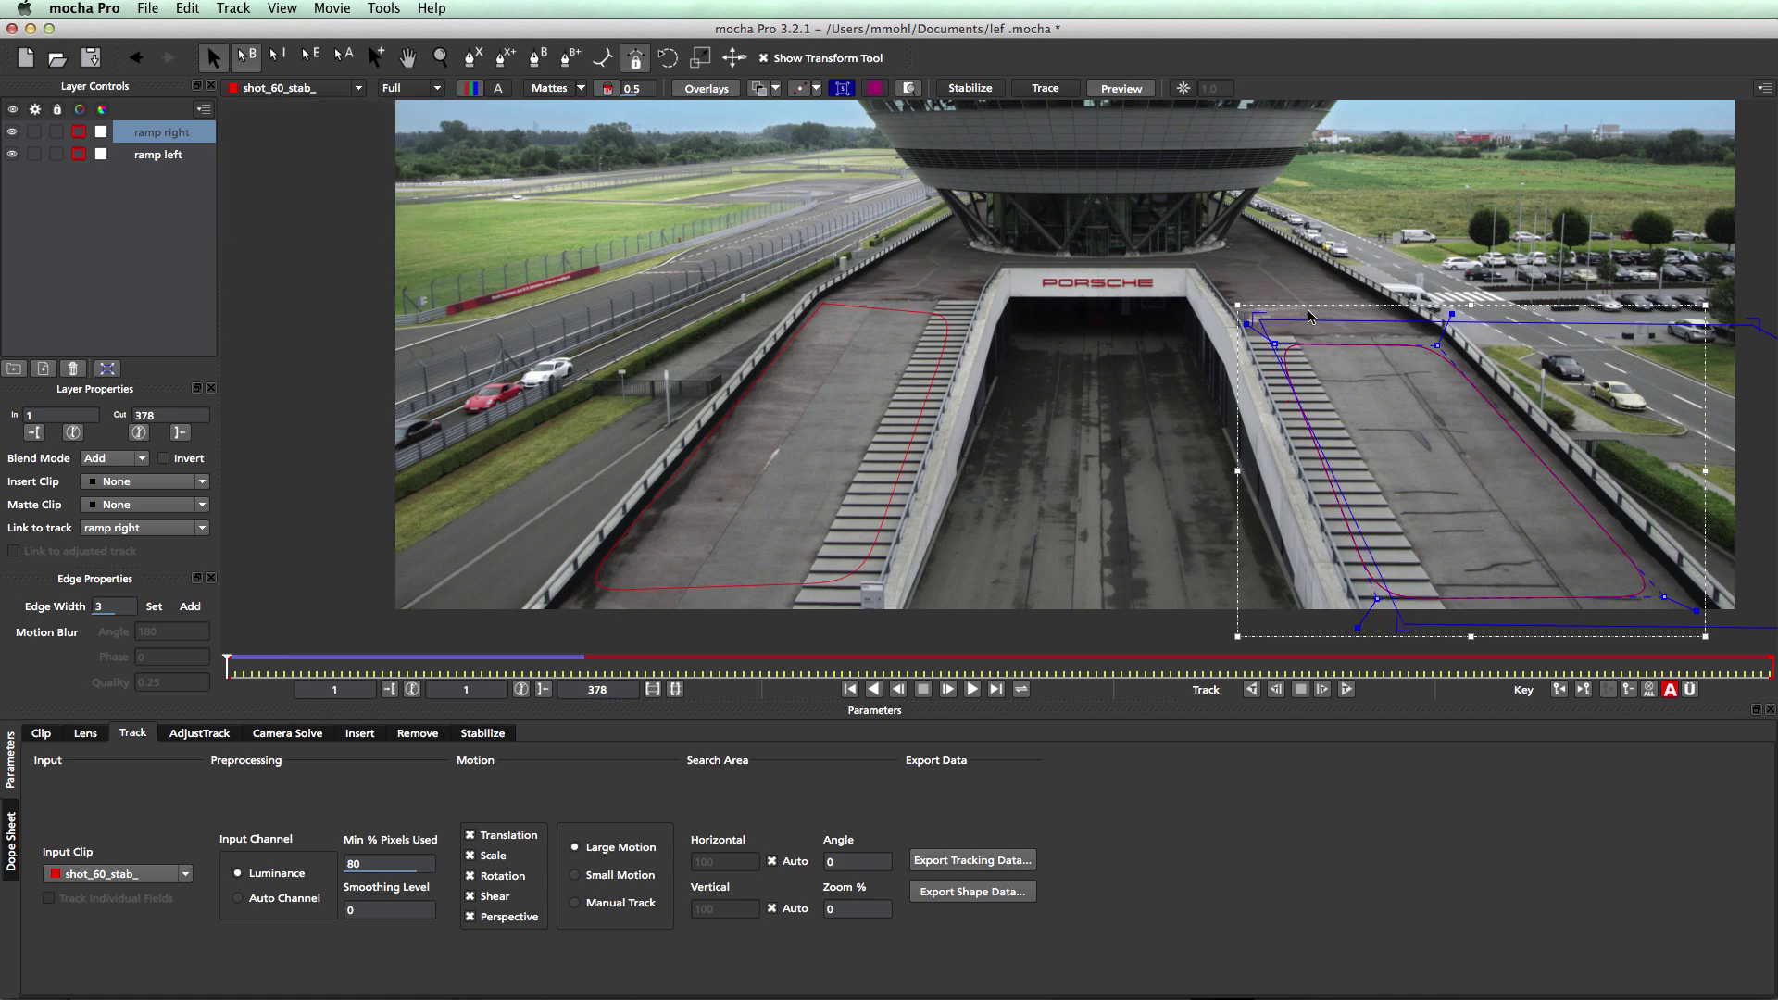
drag(1319, 321, 1353, 408)
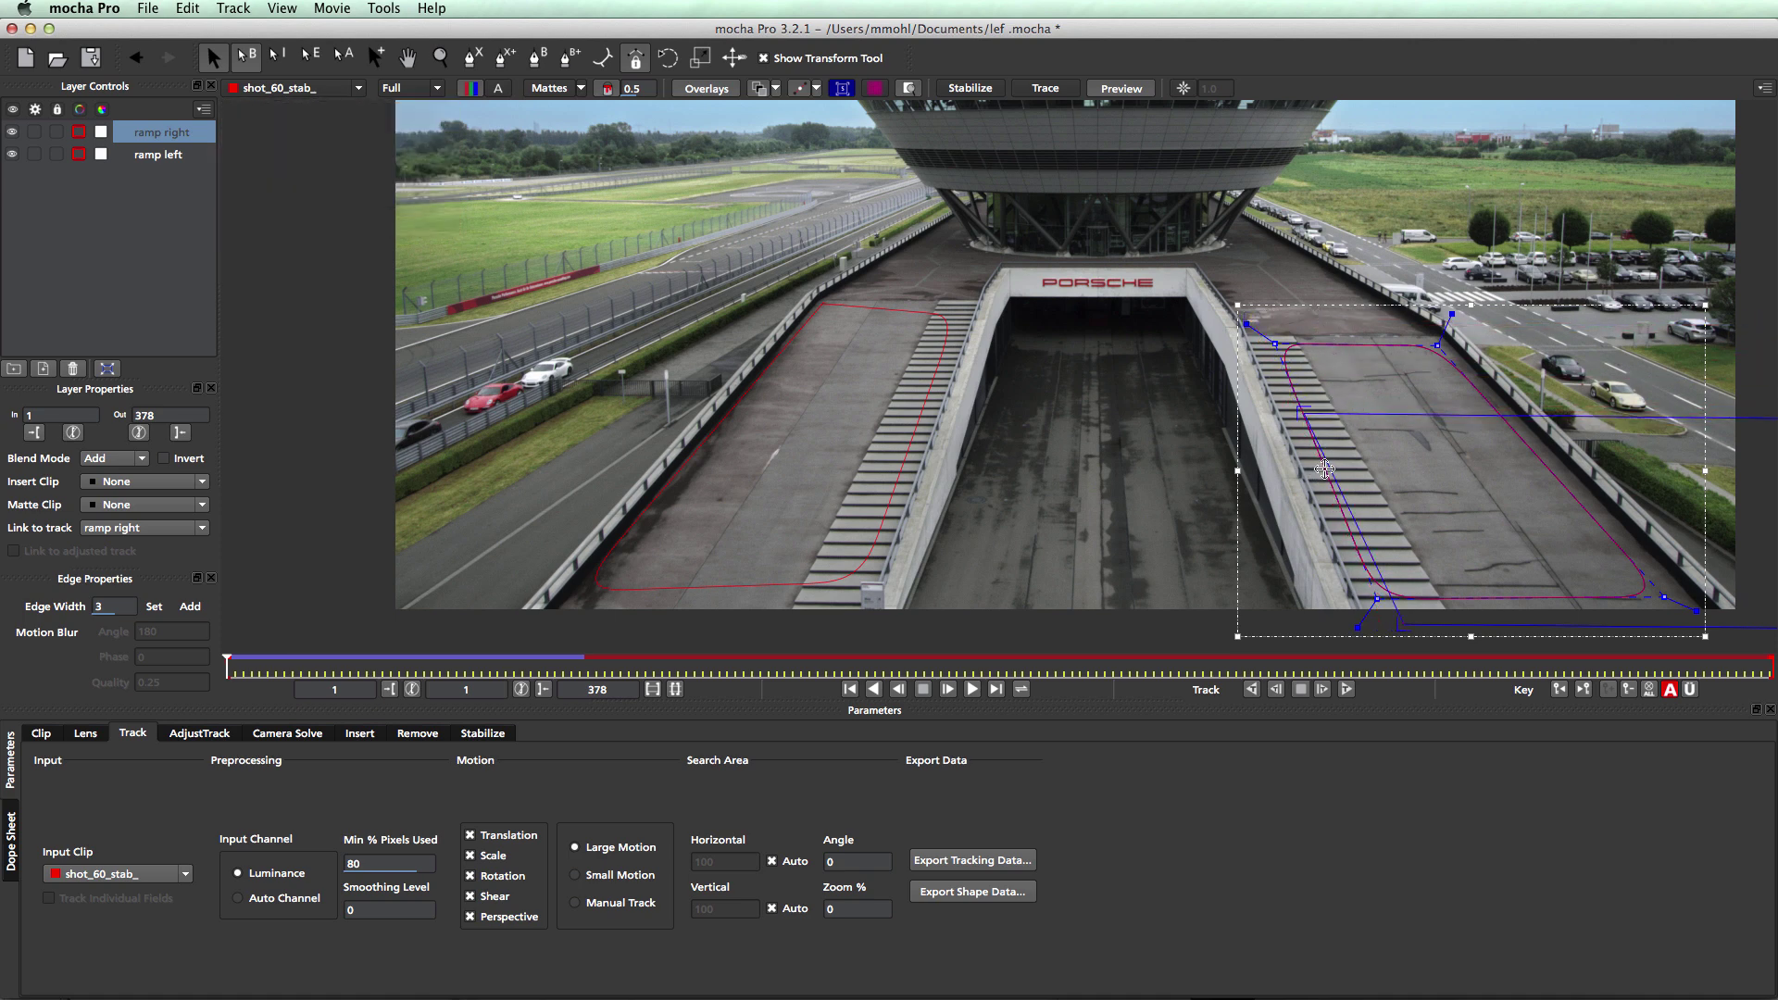
drag(1330, 476, 1369, 474)
drag(1540, 626, 1194, 444)
key(x)
key(s)
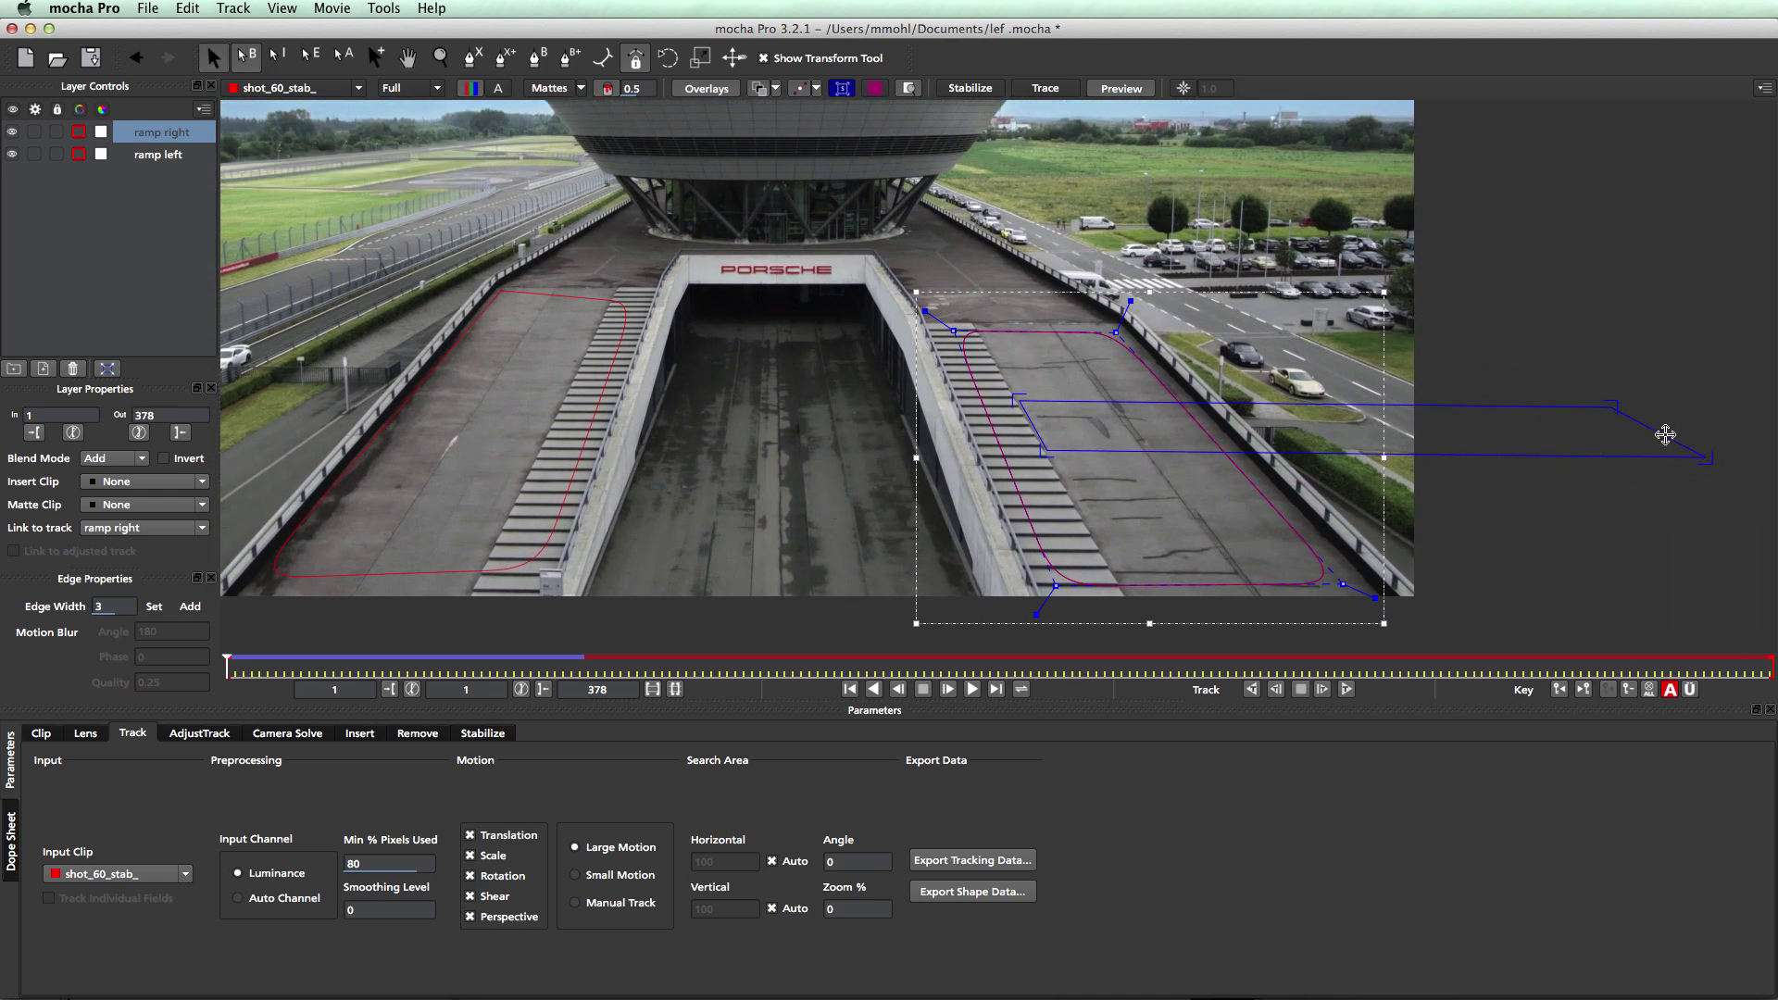
drag(1667, 432, 1133, 426)
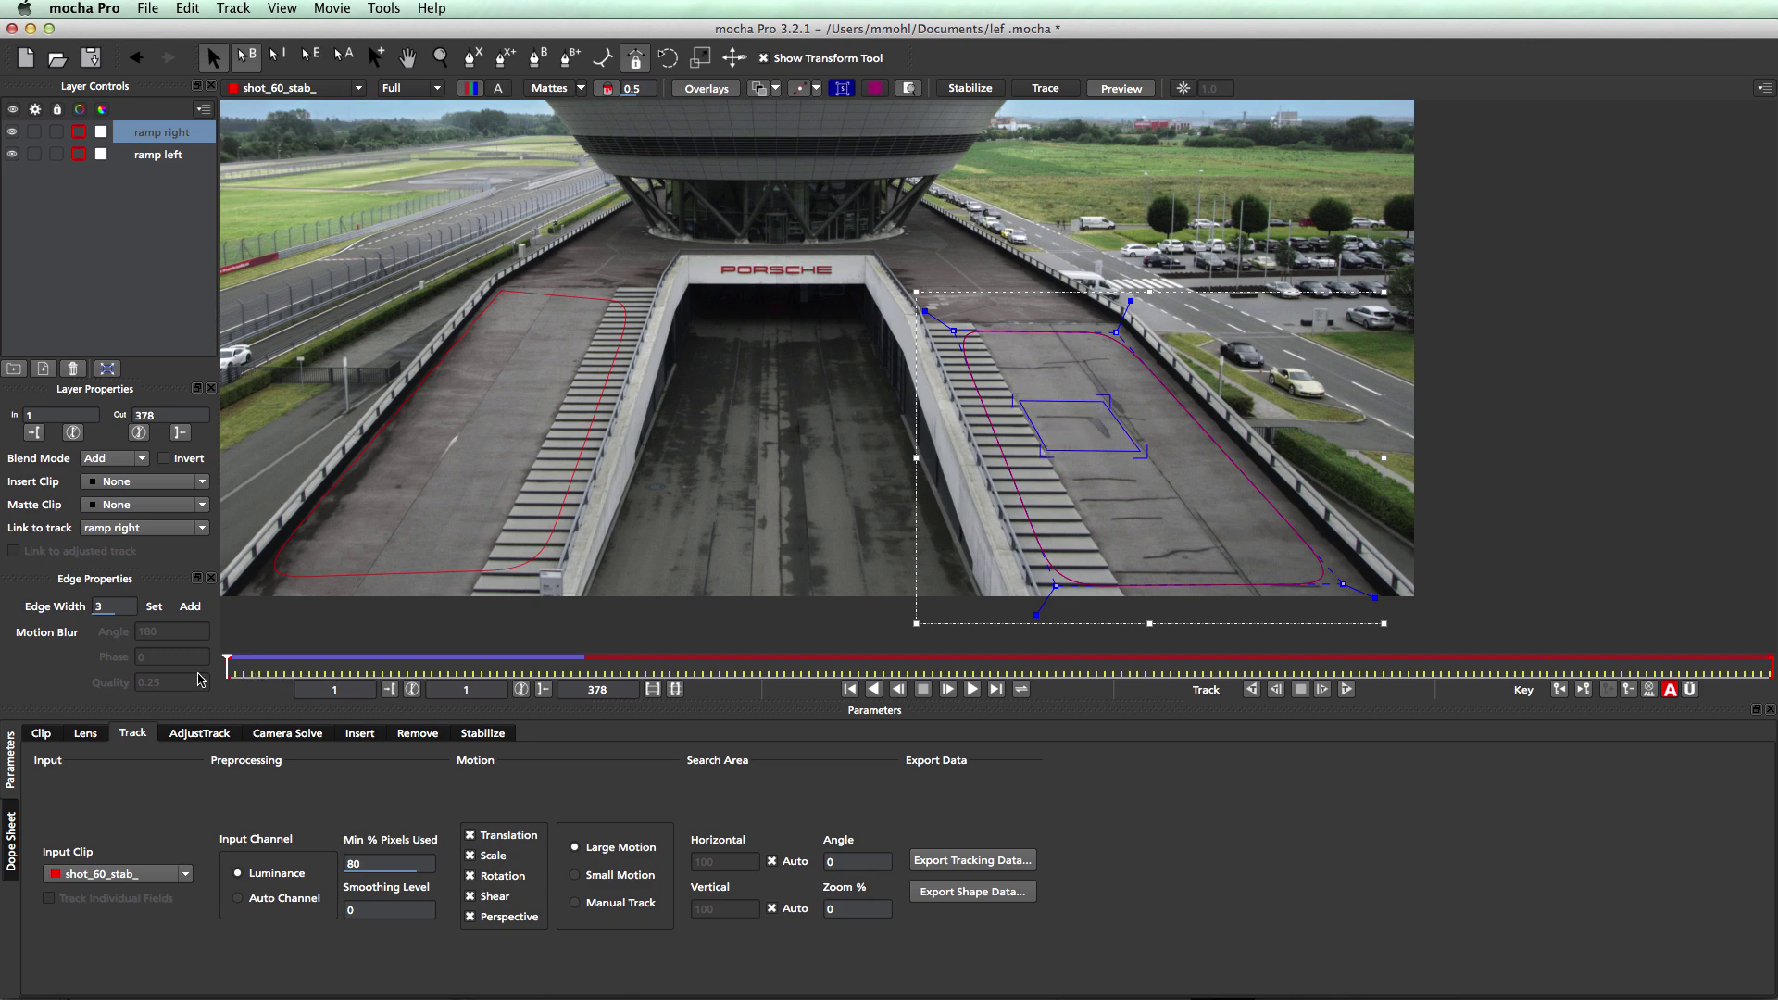
drag(224, 668, 304, 668)
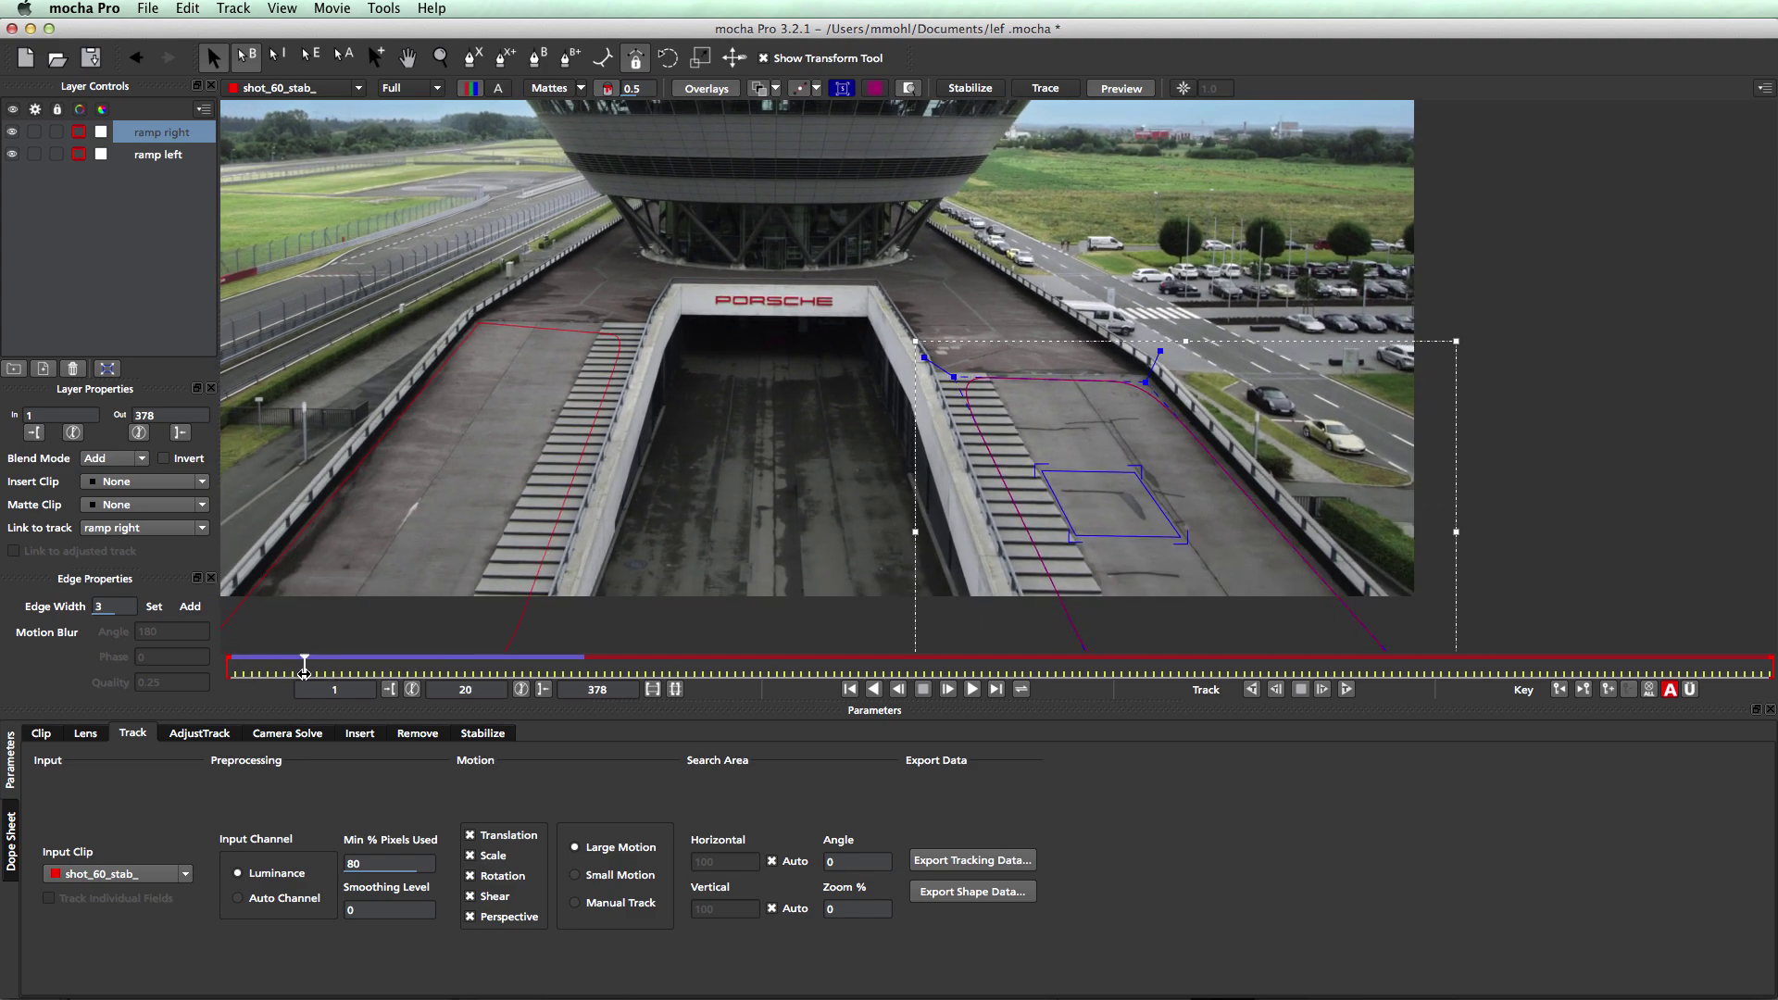
Copy the ramp right layer's tracking data to the clipboard in Nuke Corner Pin (*.nk) format
click(1003, 865)
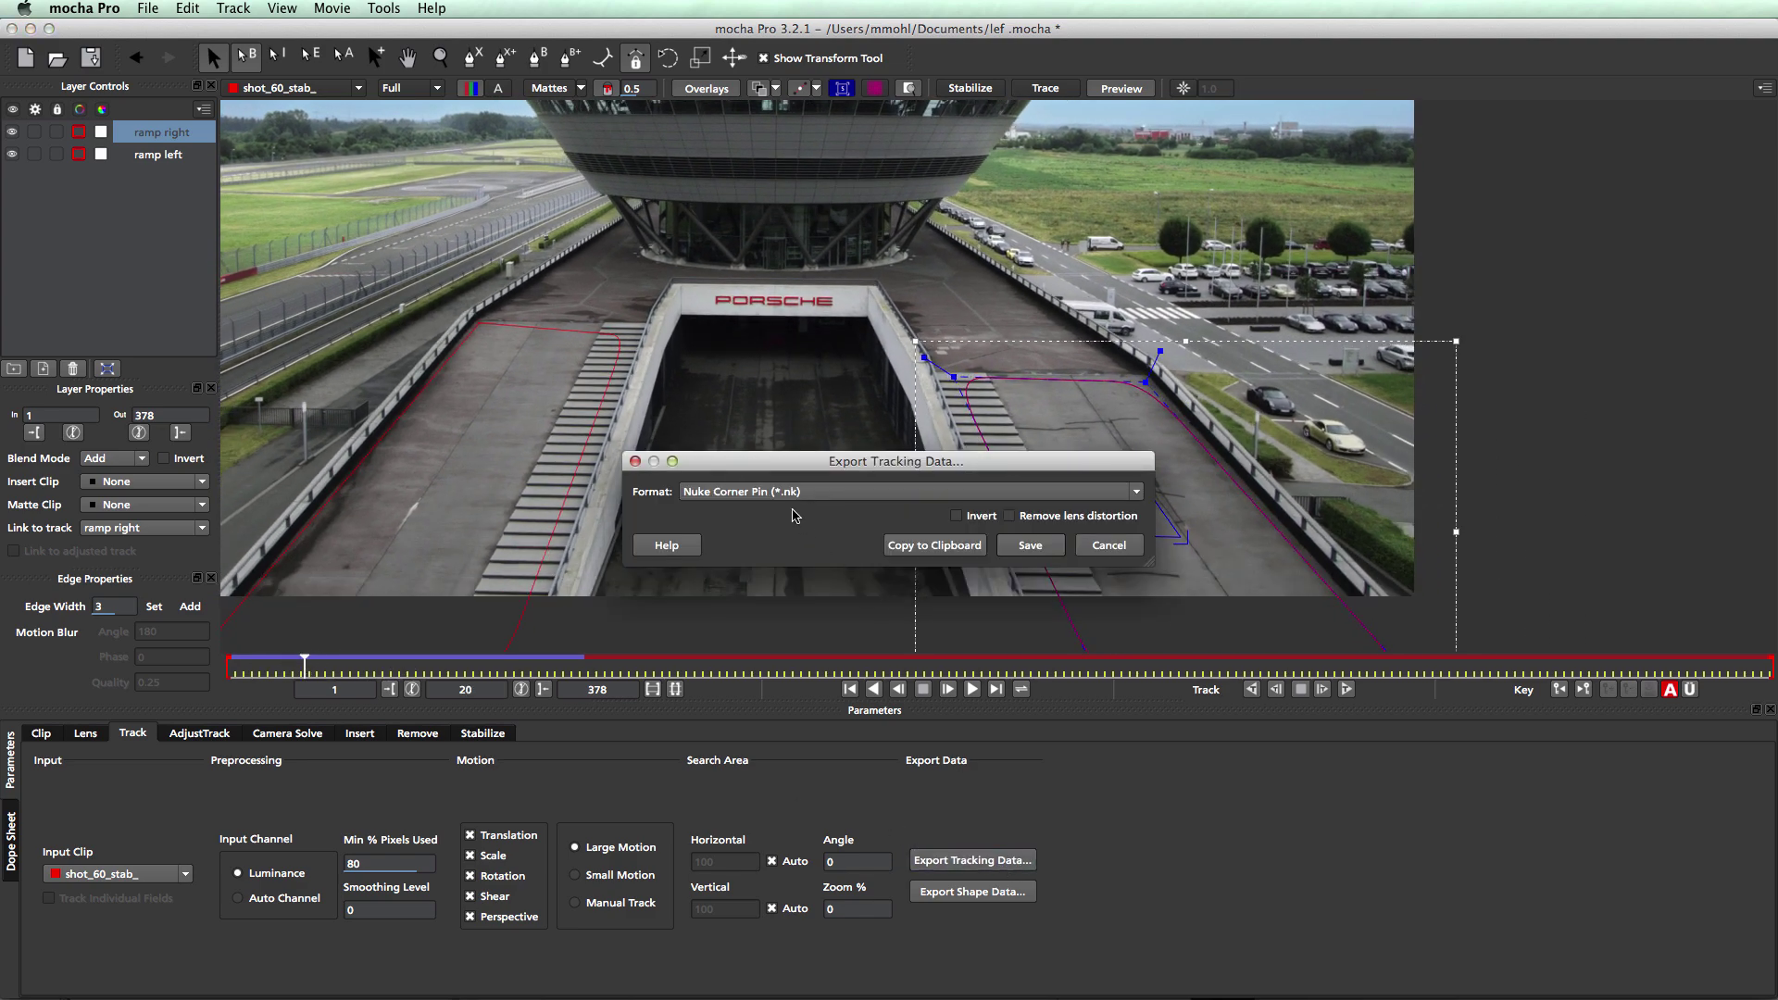
click(794, 493)
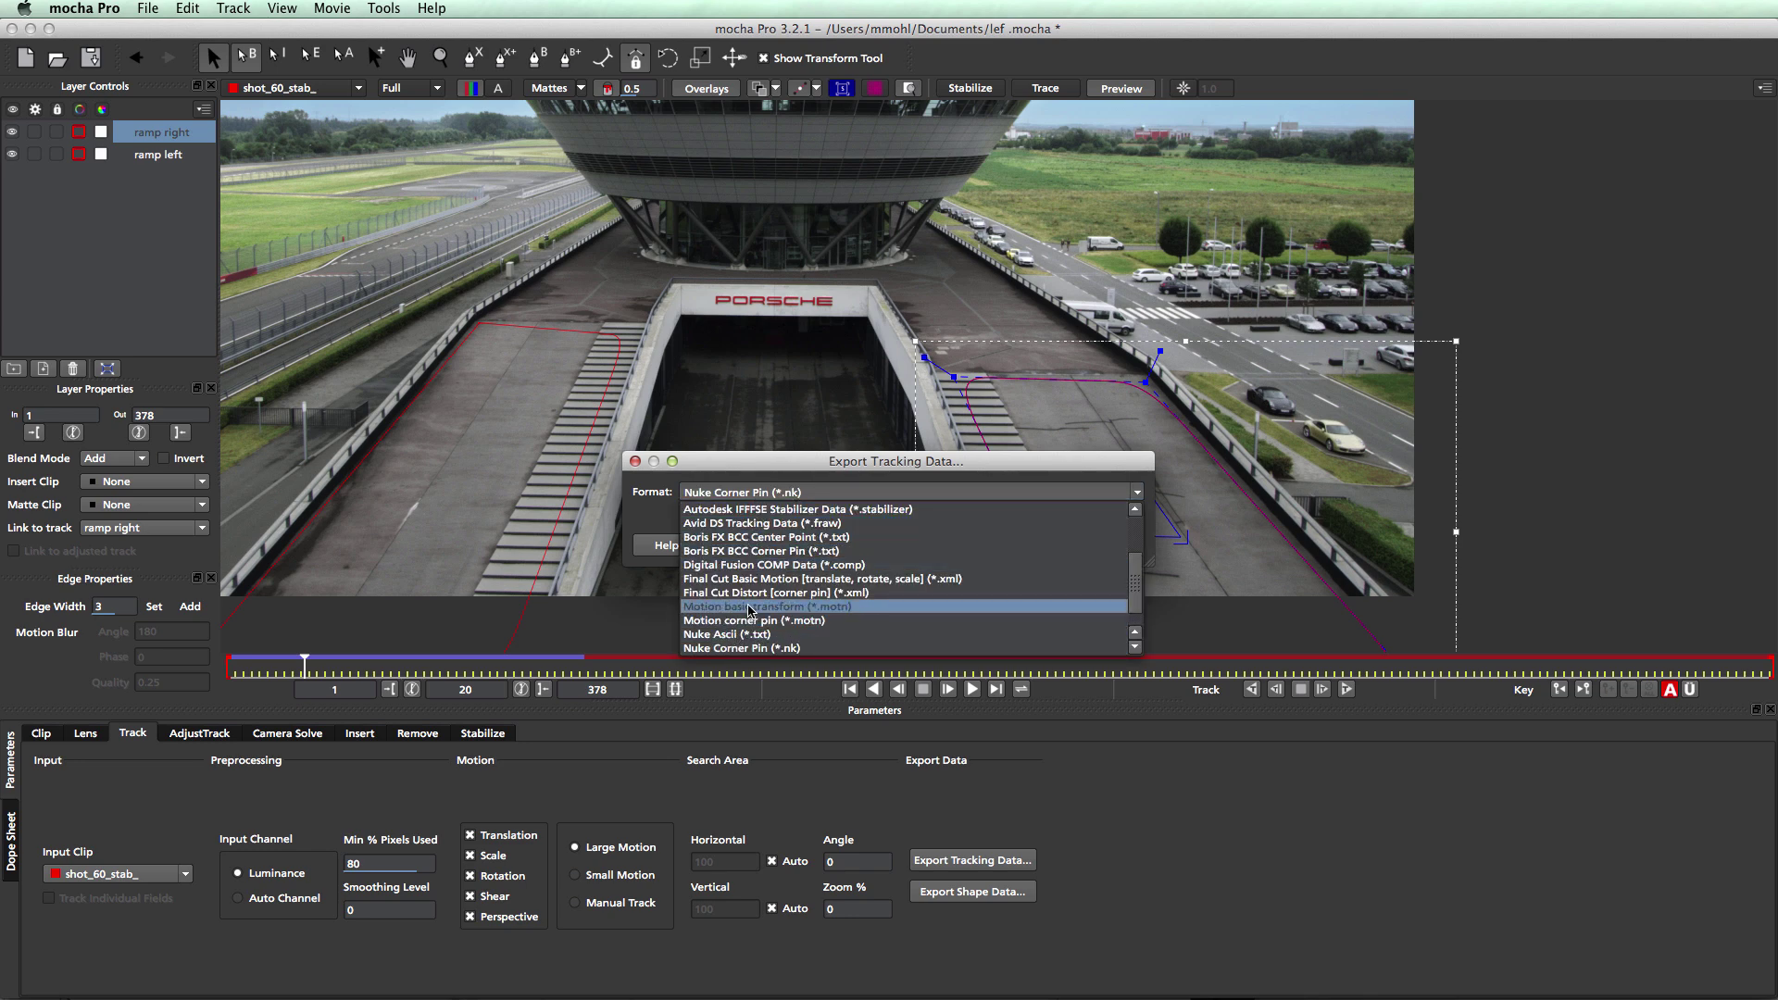
click(752, 648)
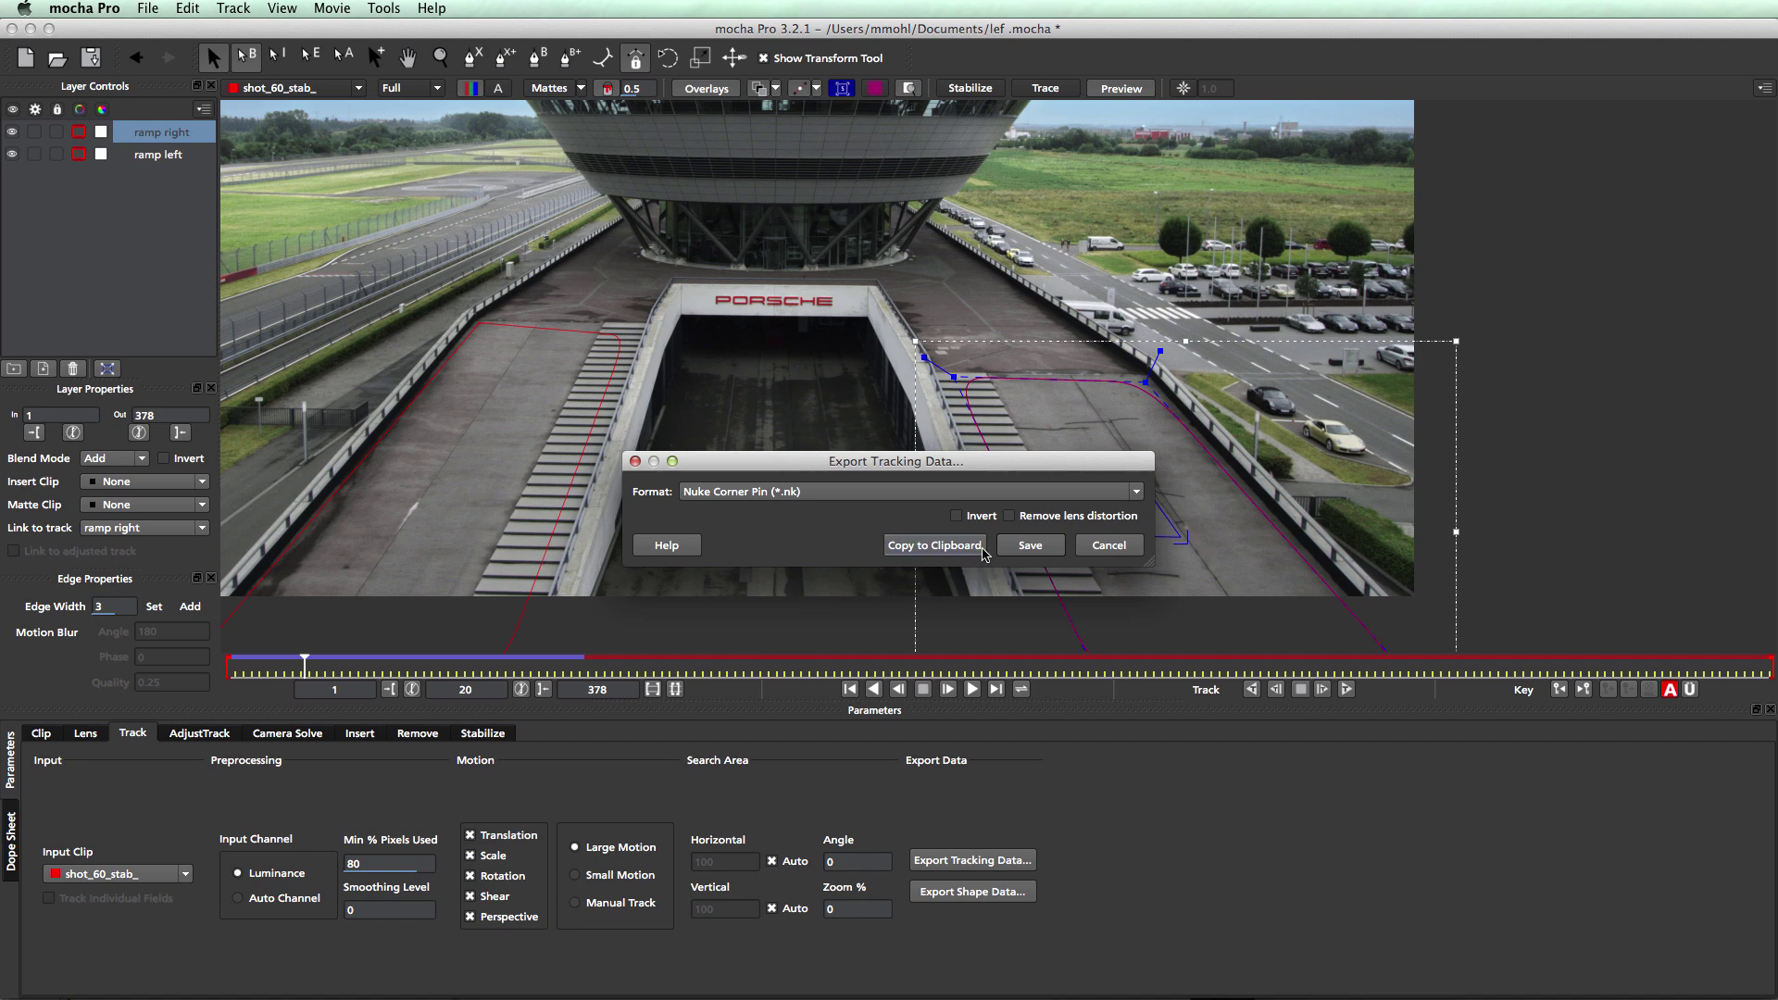
click(961, 548)
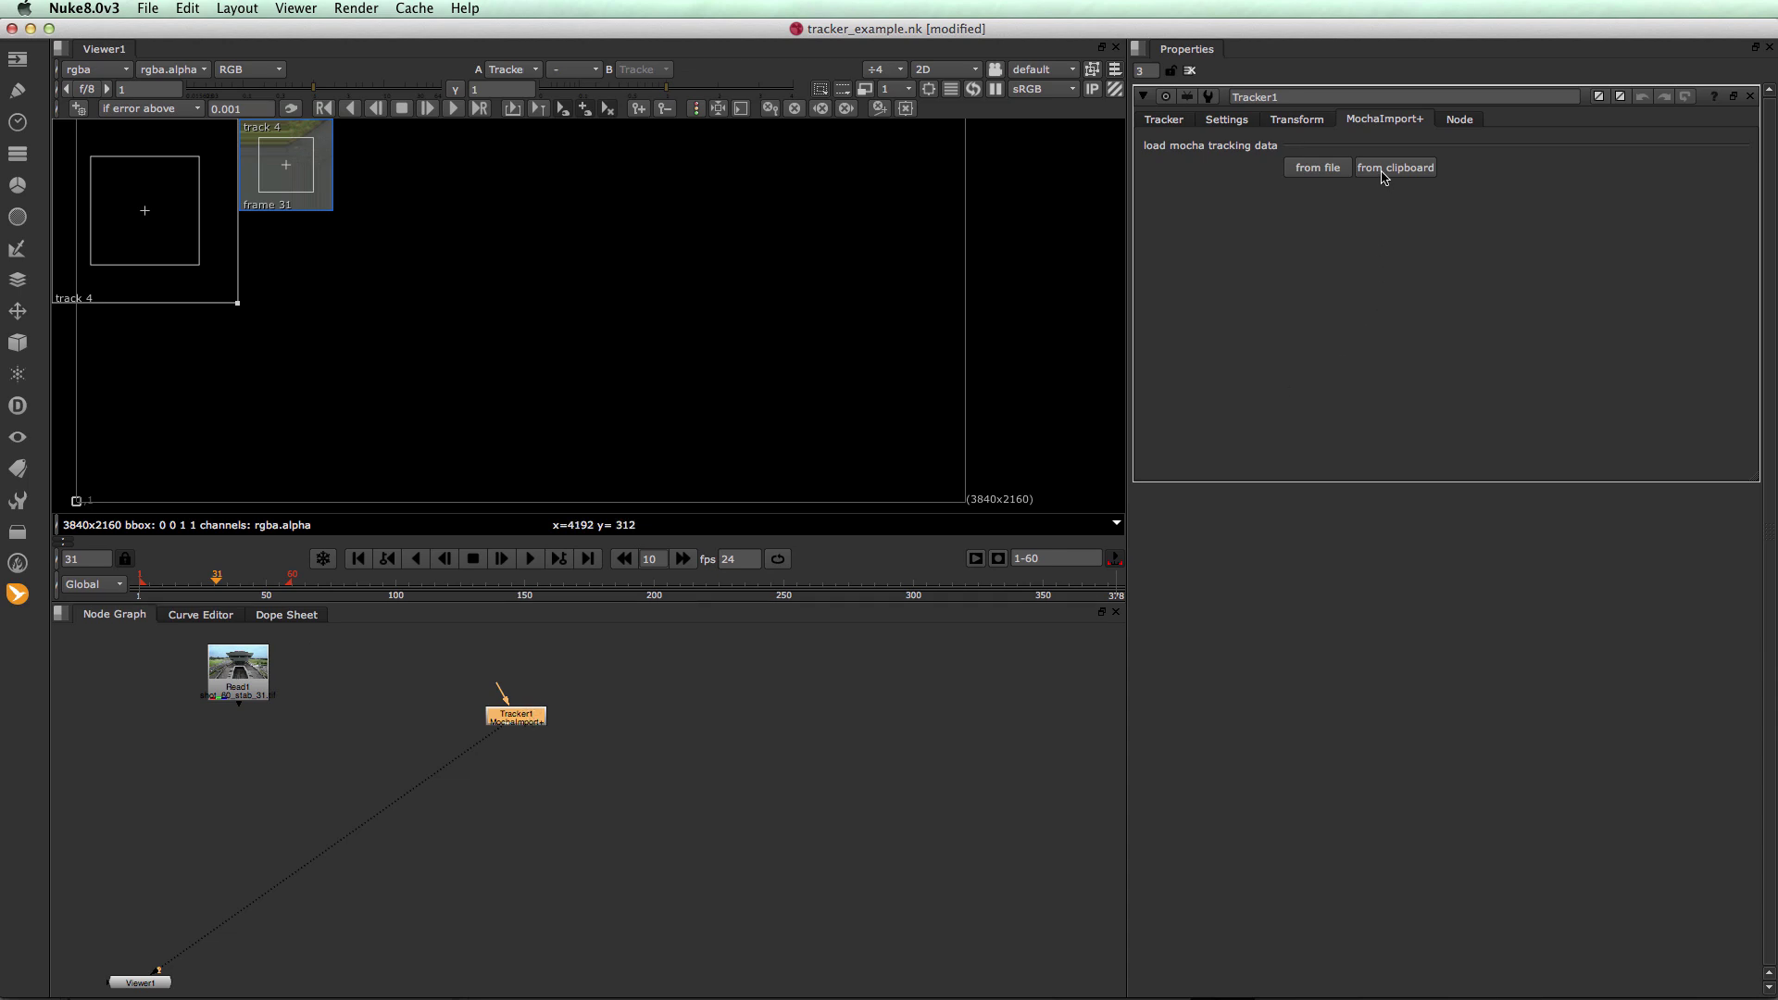
Switch back to Nuke, load the mocha tracking data from the clipboard into Tracker1, and view the Read1 footage under the tracks
click(1385, 172)
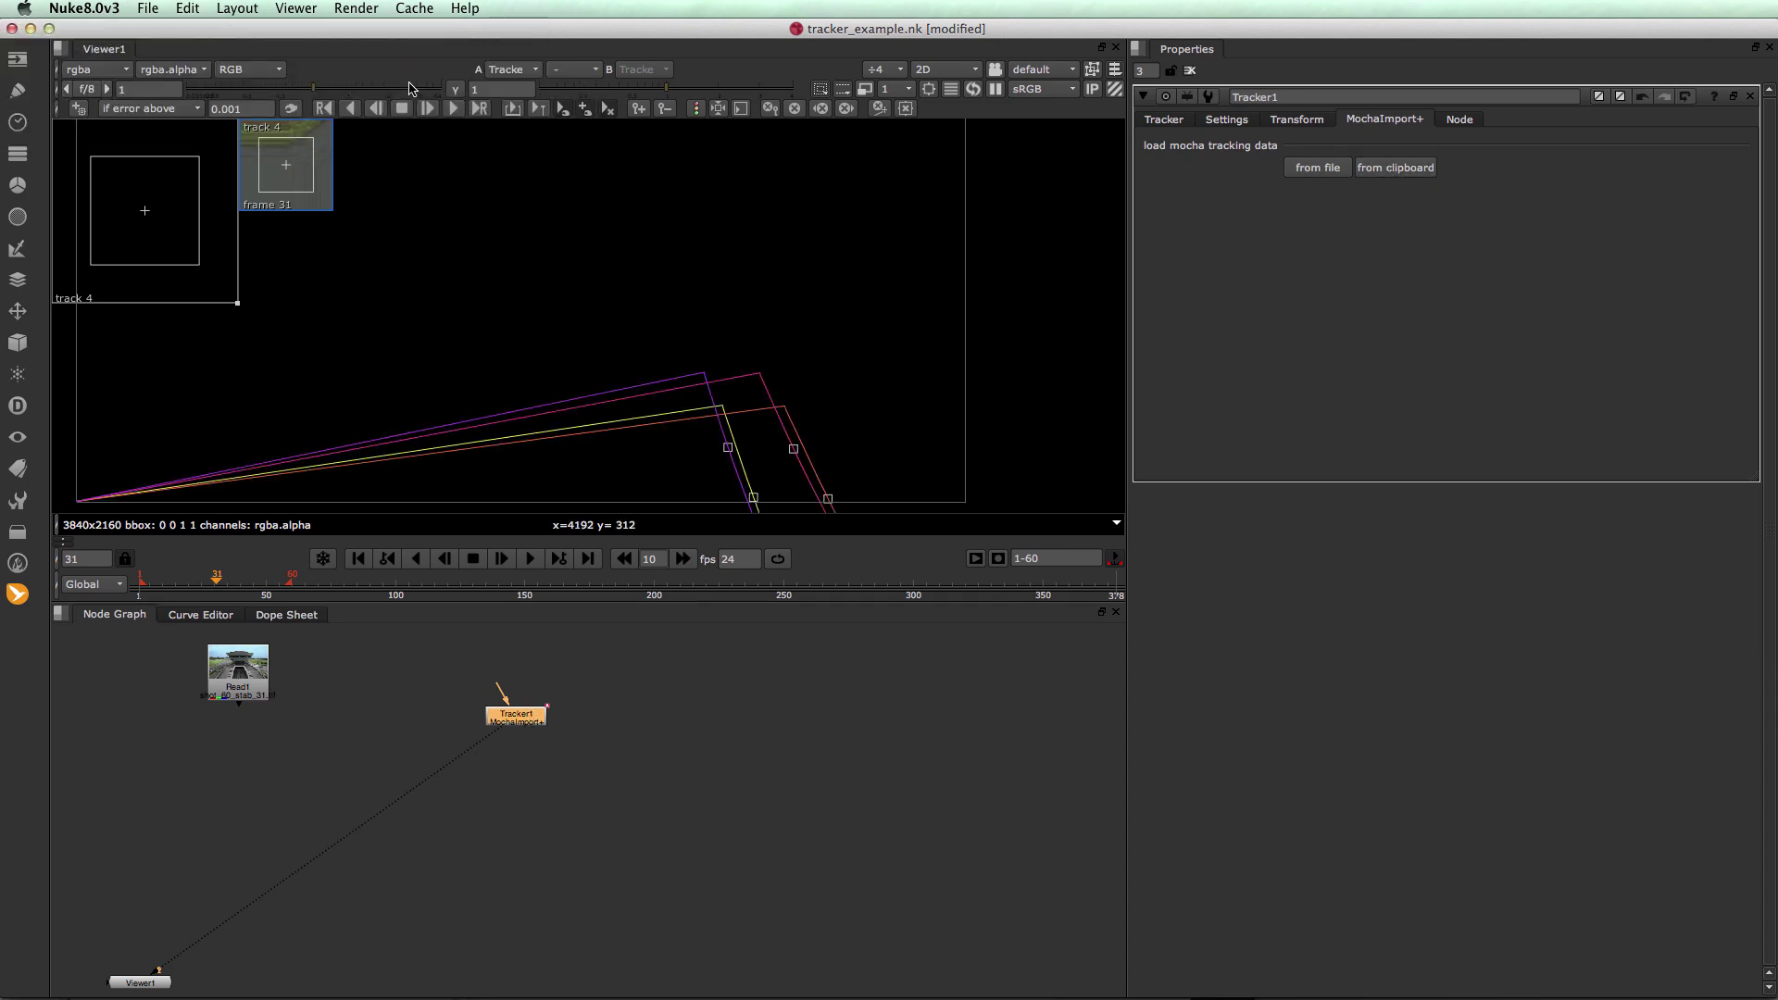
drag(245, 676, 387, 674)
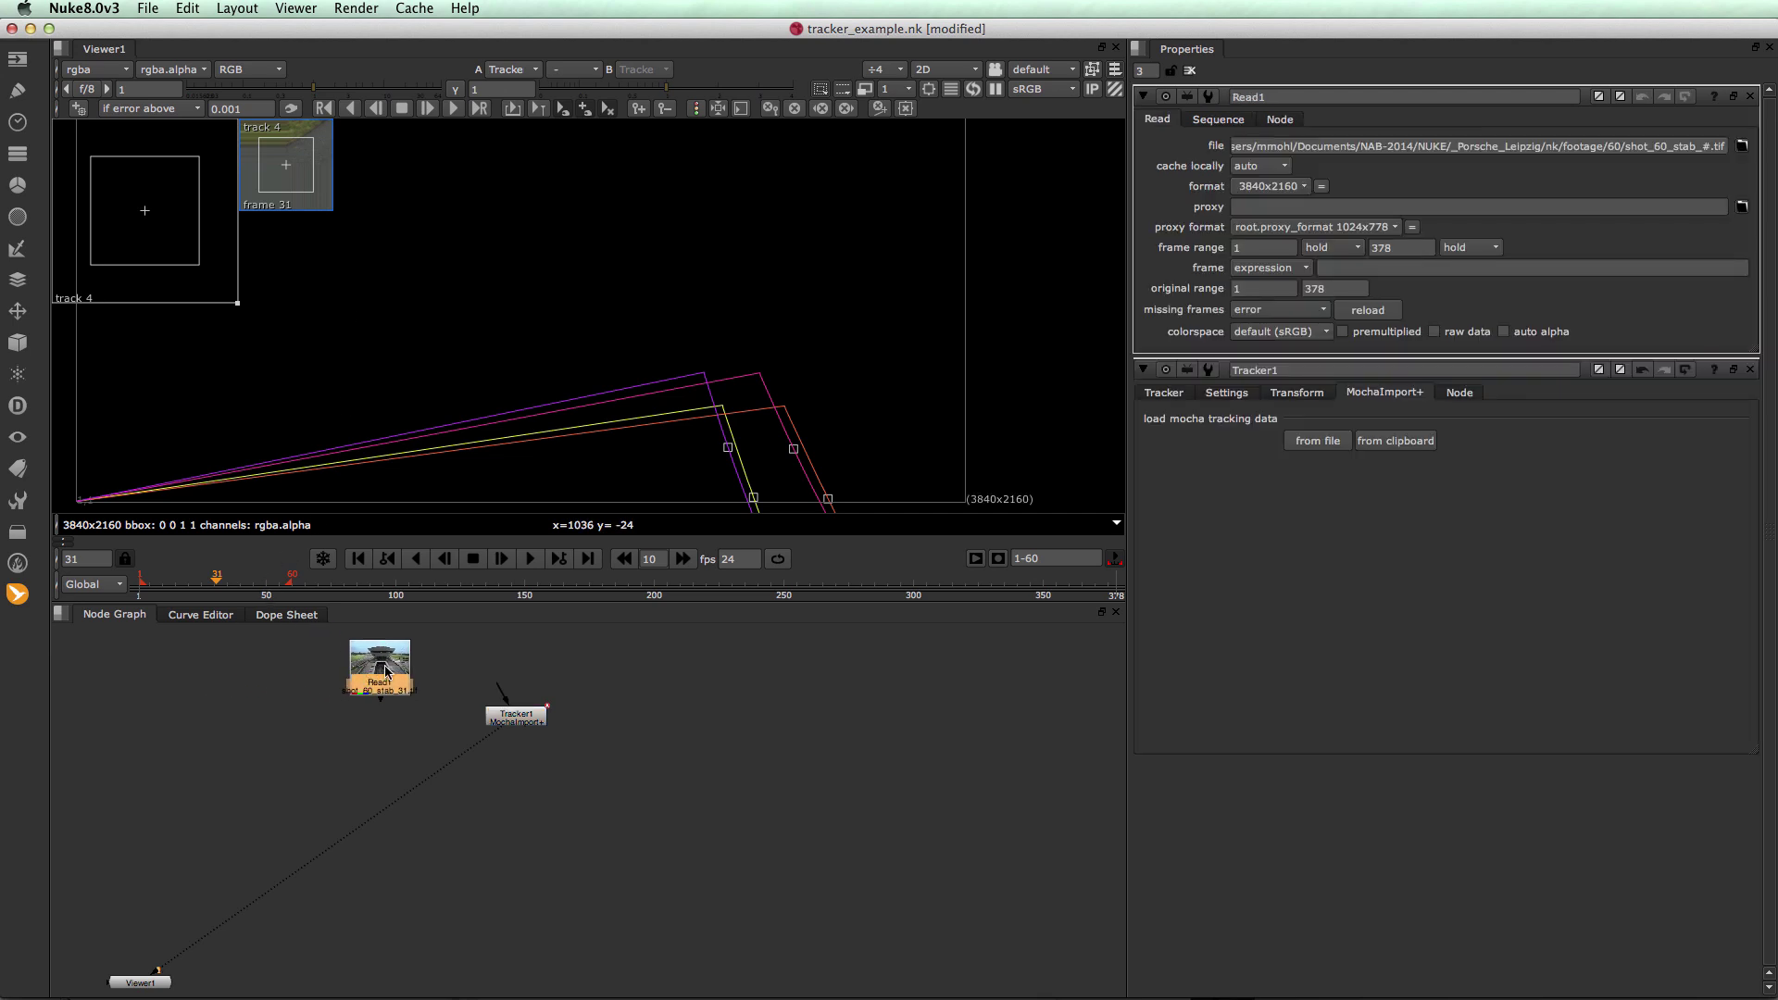
key(2)
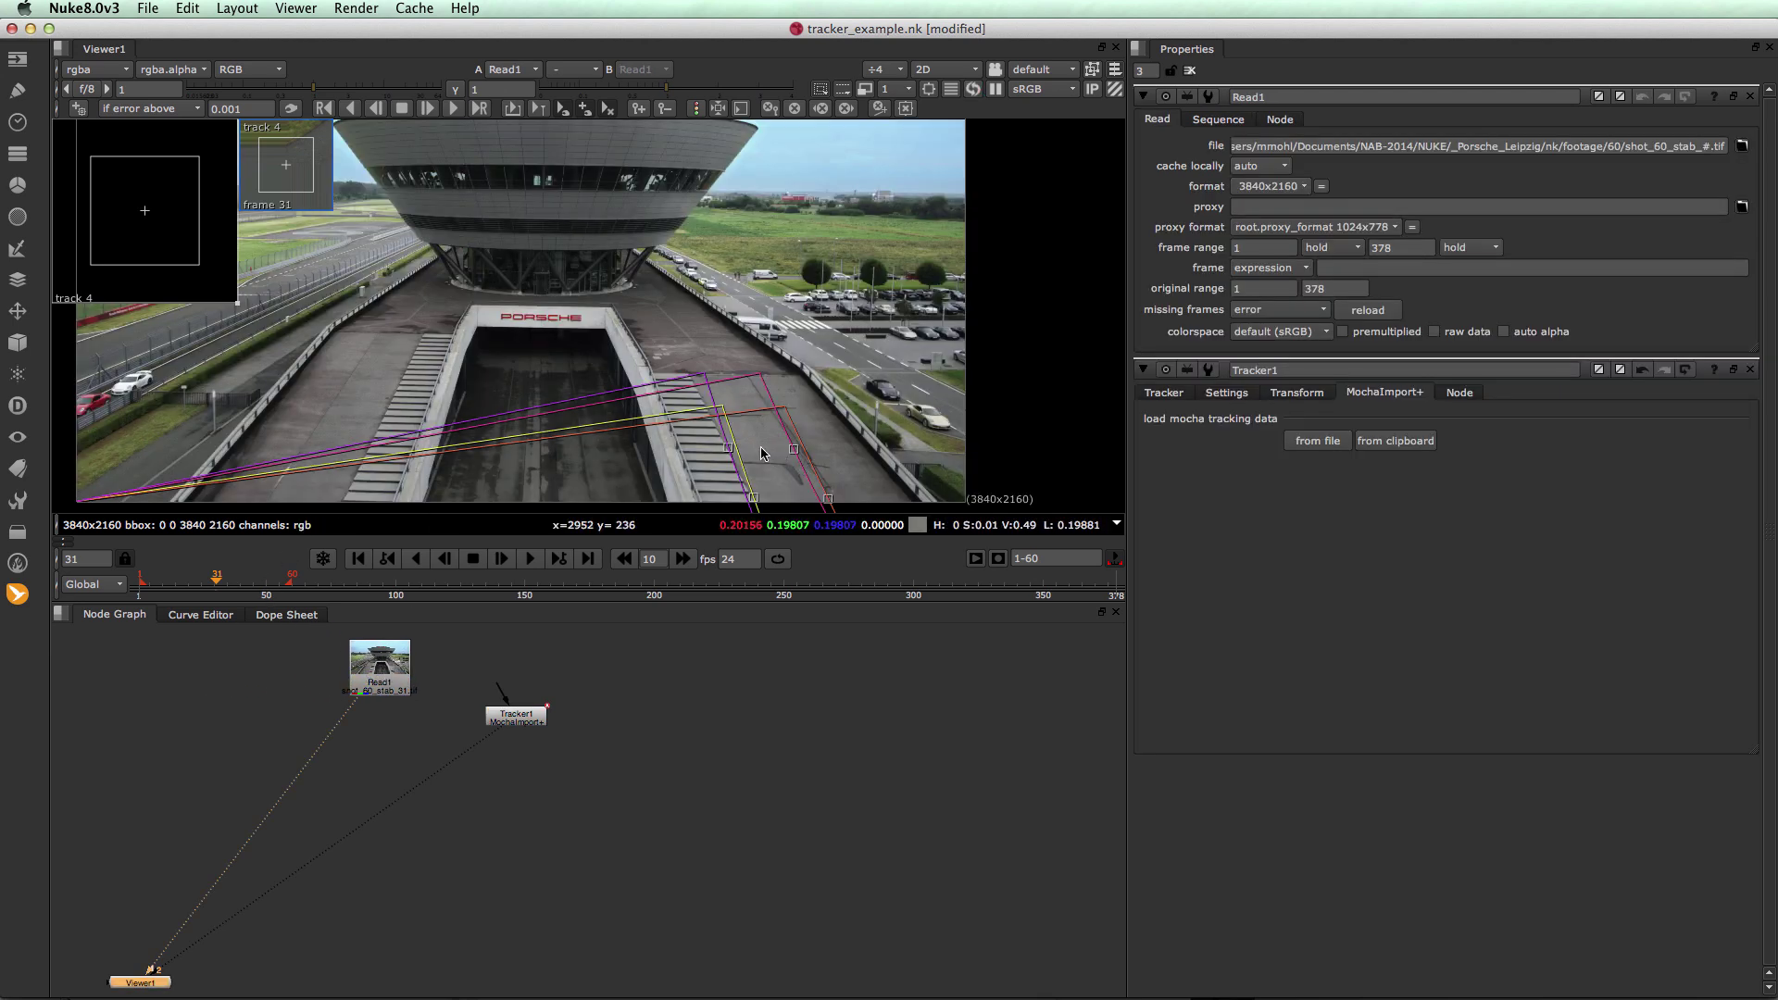
key(f)
scroll(760, 452, up, 5)
middle_drag(761, 452, 730, 292)
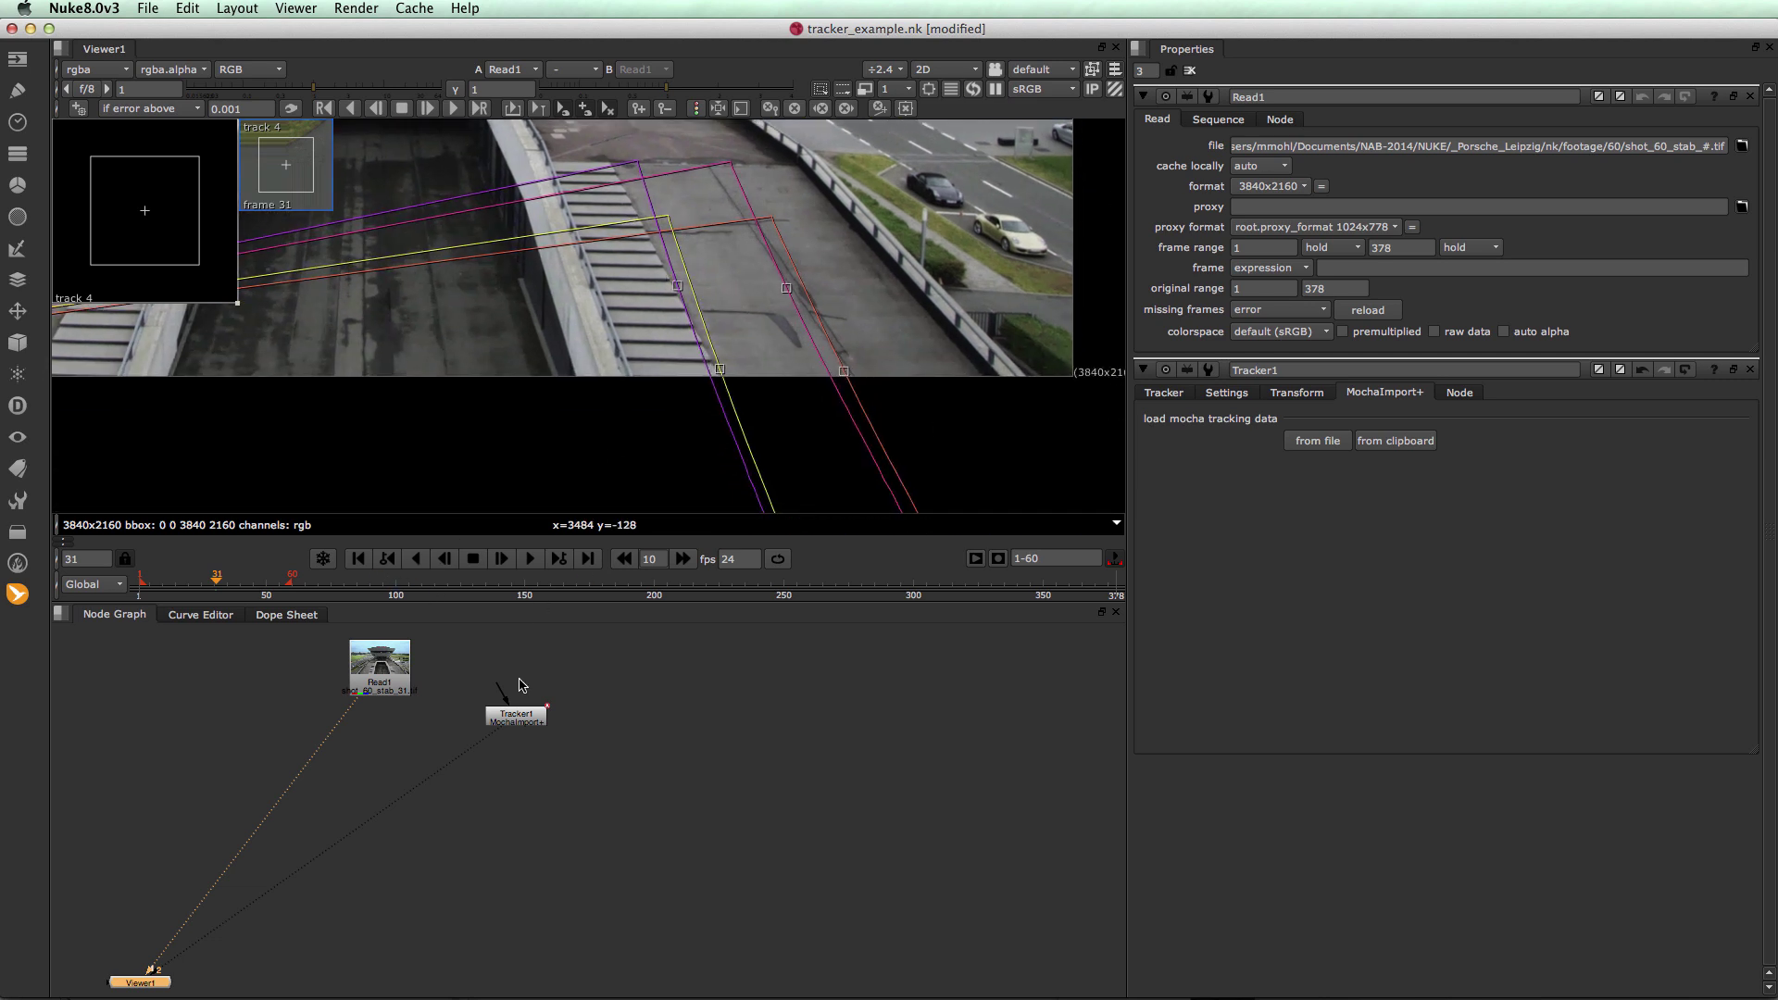
Inspect the imported tracks in Tracker1, highlighting individual tracks in the list and scrubbing to frame 22 to compare them with the footage
click(524, 724)
double_click(524, 724)
click(1165, 119)
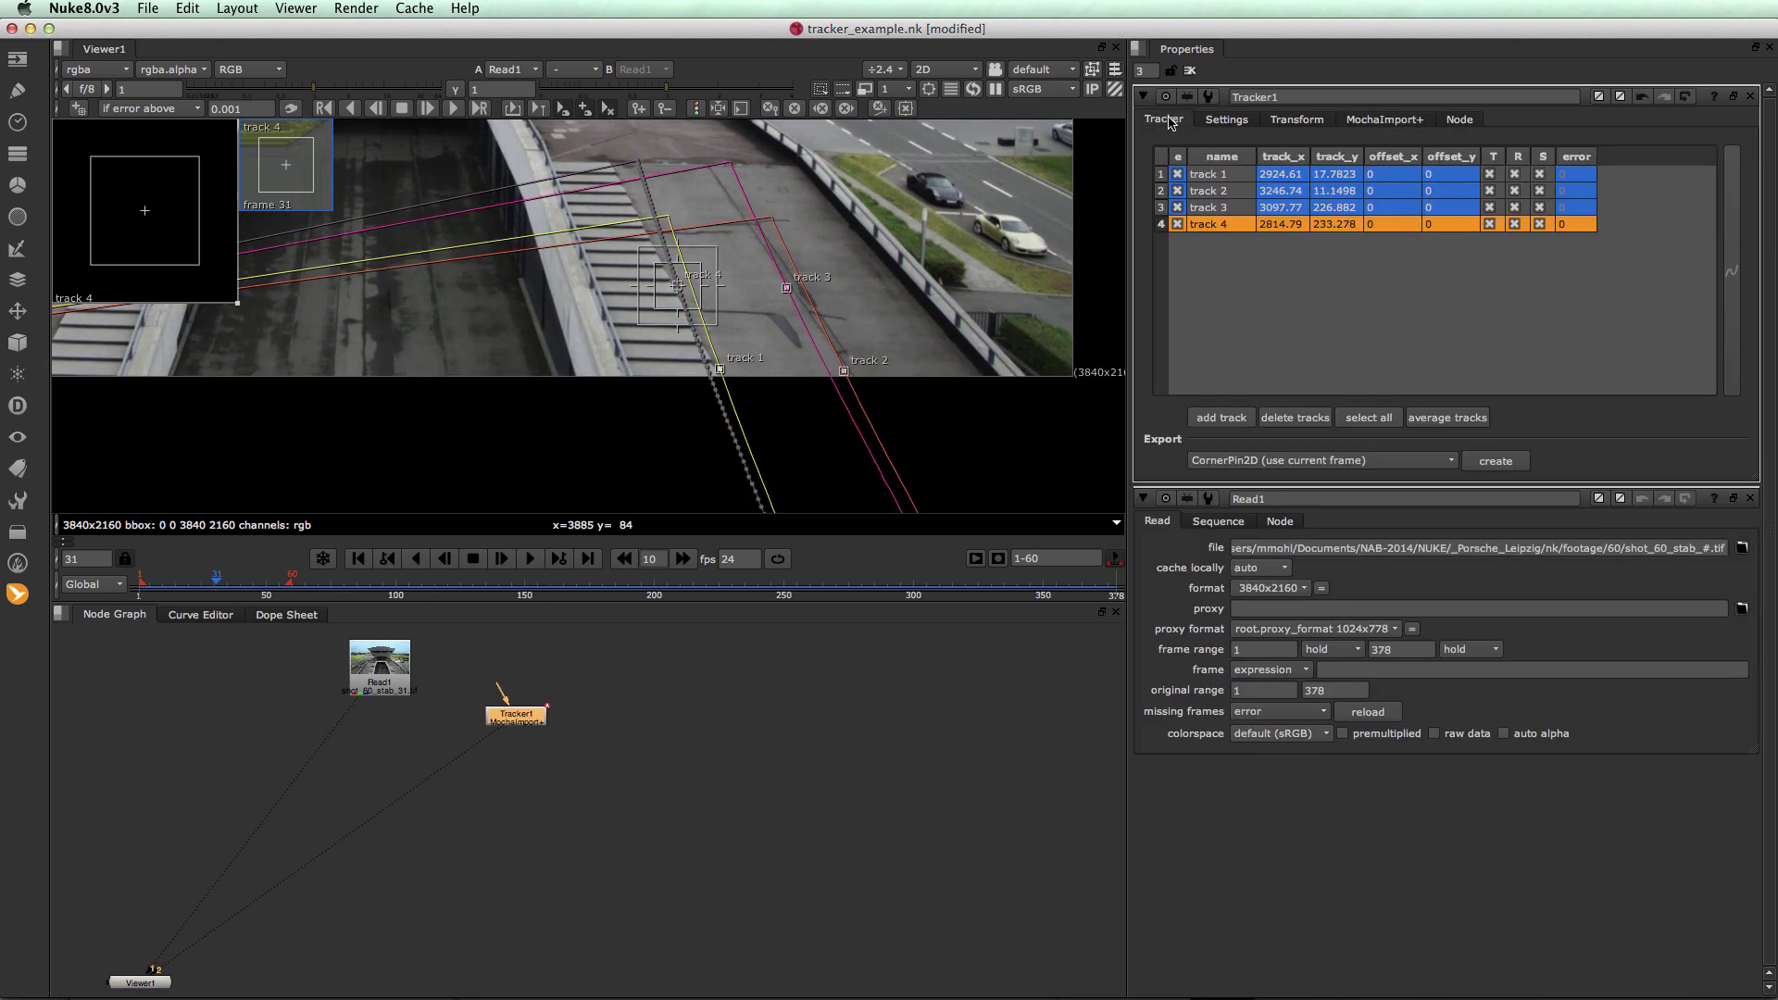
click(1226, 176)
click(1204, 193)
click(1207, 222)
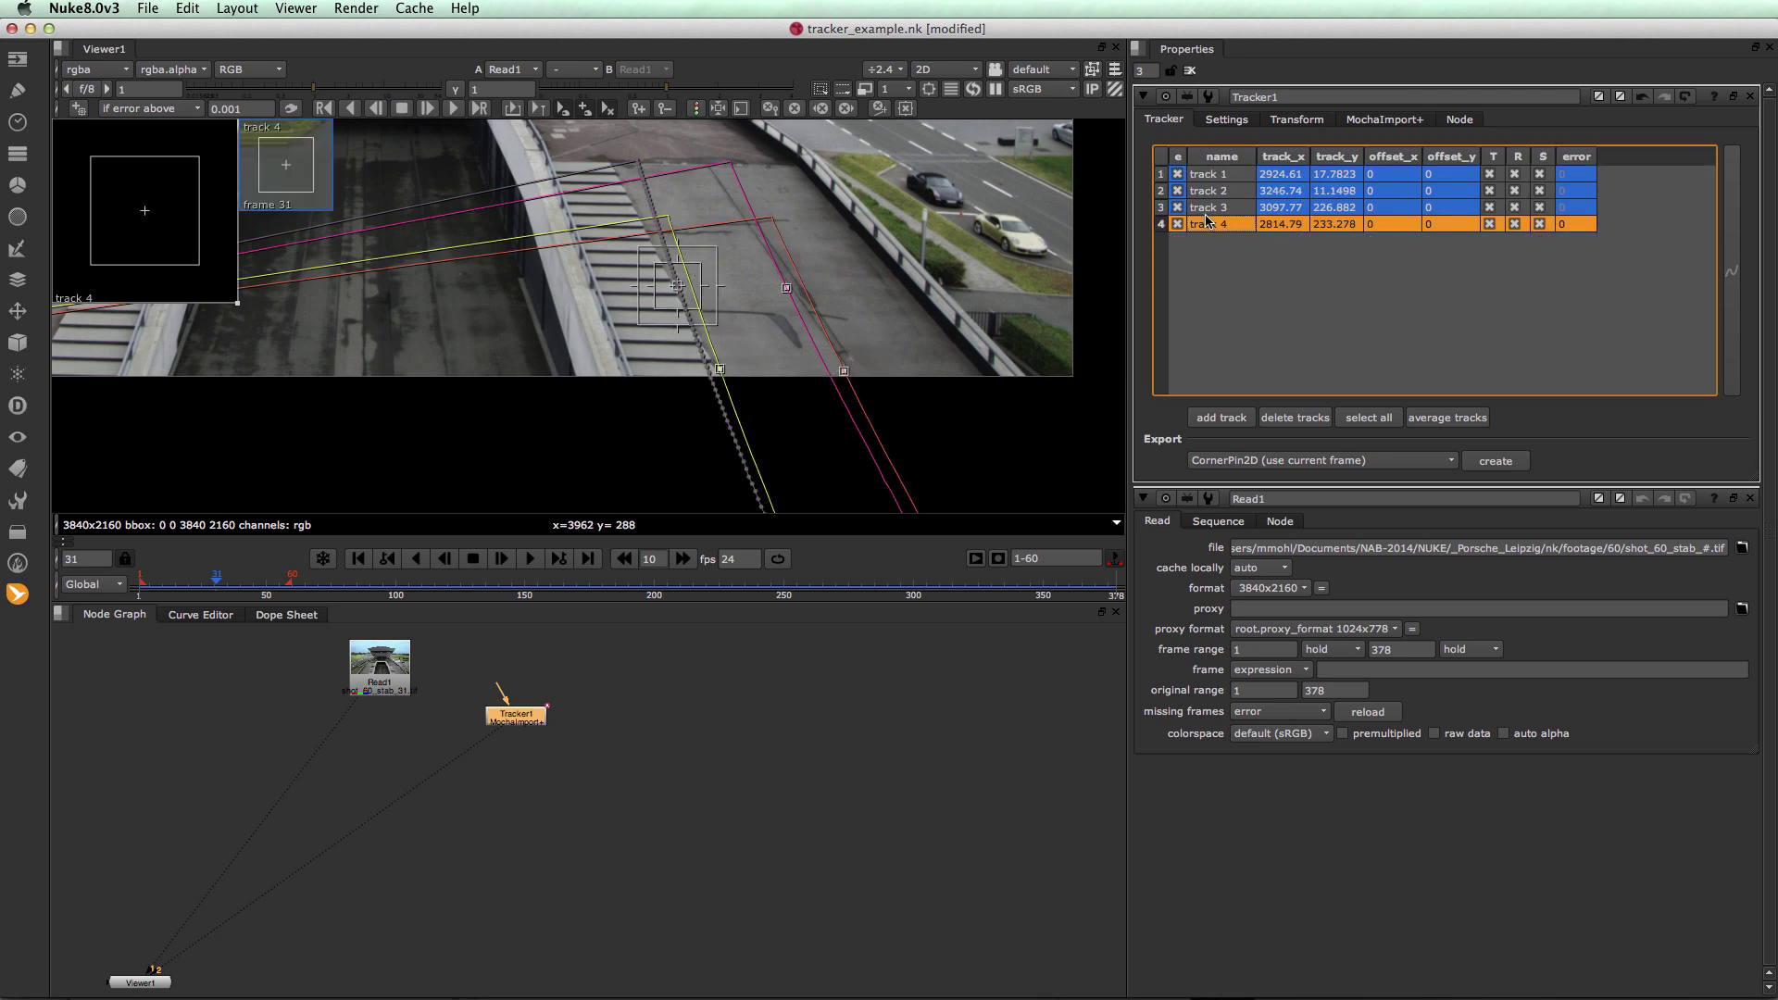
click(1209, 176)
click(1209, 190)
click(1209, 207)
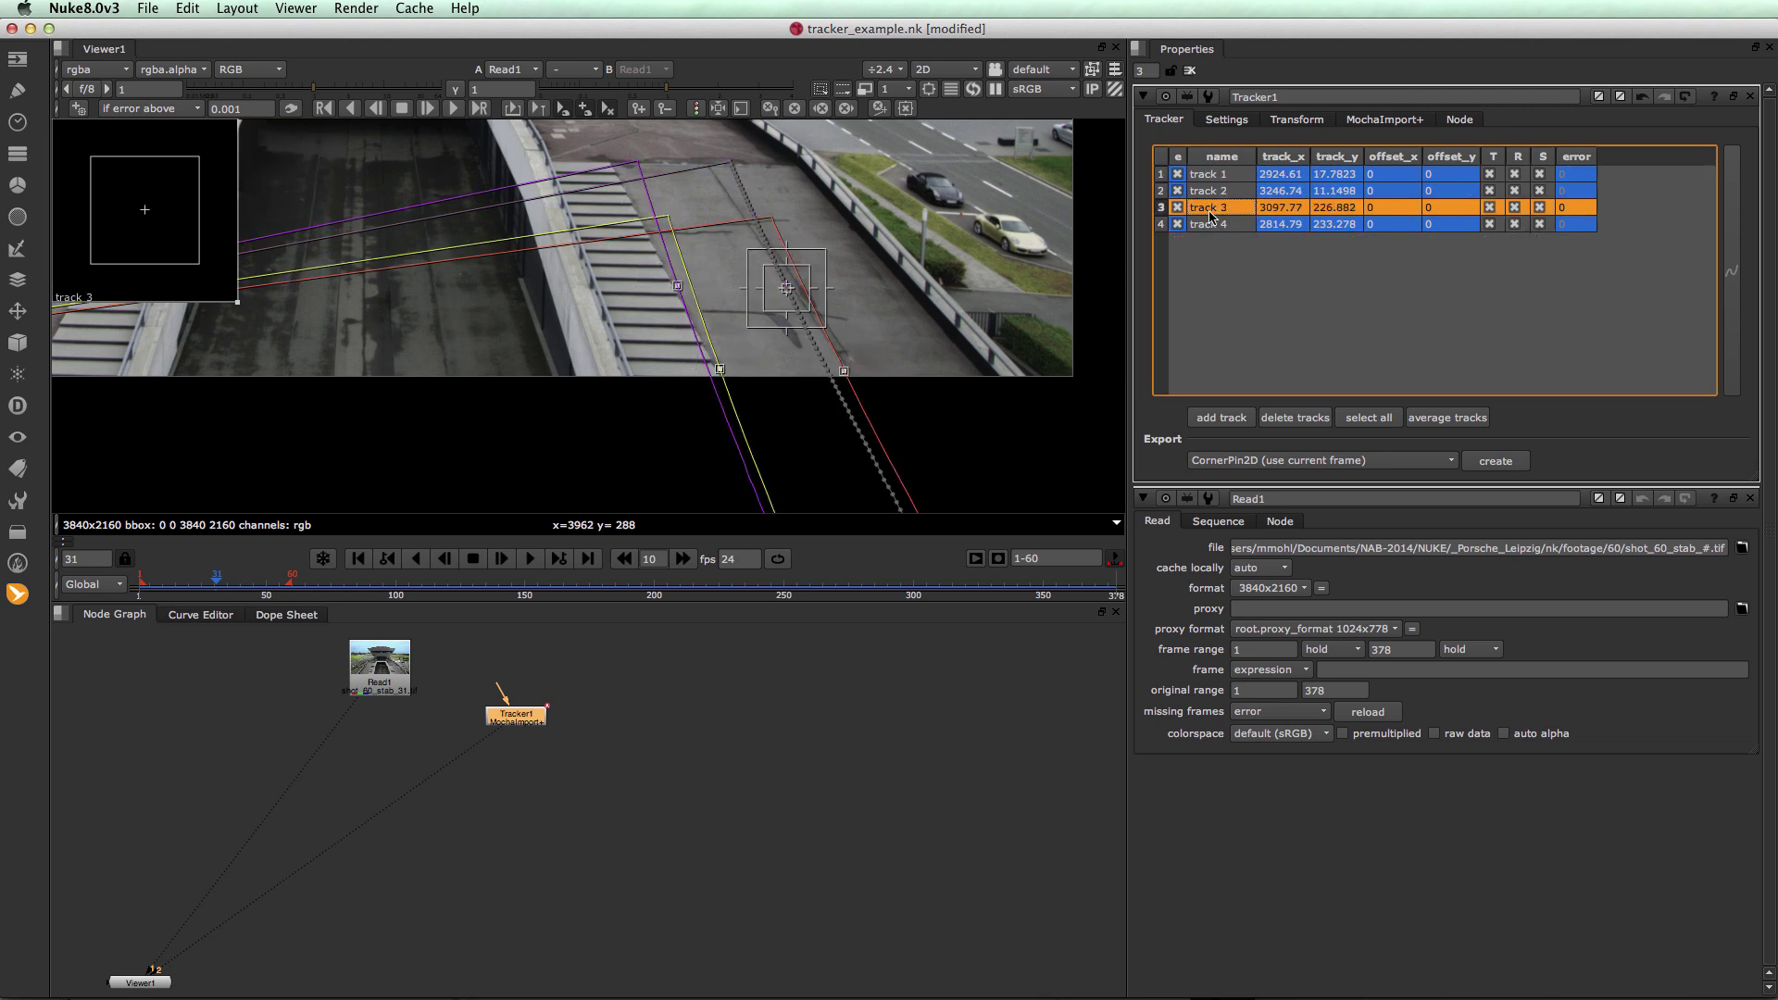
drag(220, 584, 193, 584)
Add a MochaImport+ Tracker+ (old) node unconnected below Tracker1 and show its four tracker controls
click(489, 768)
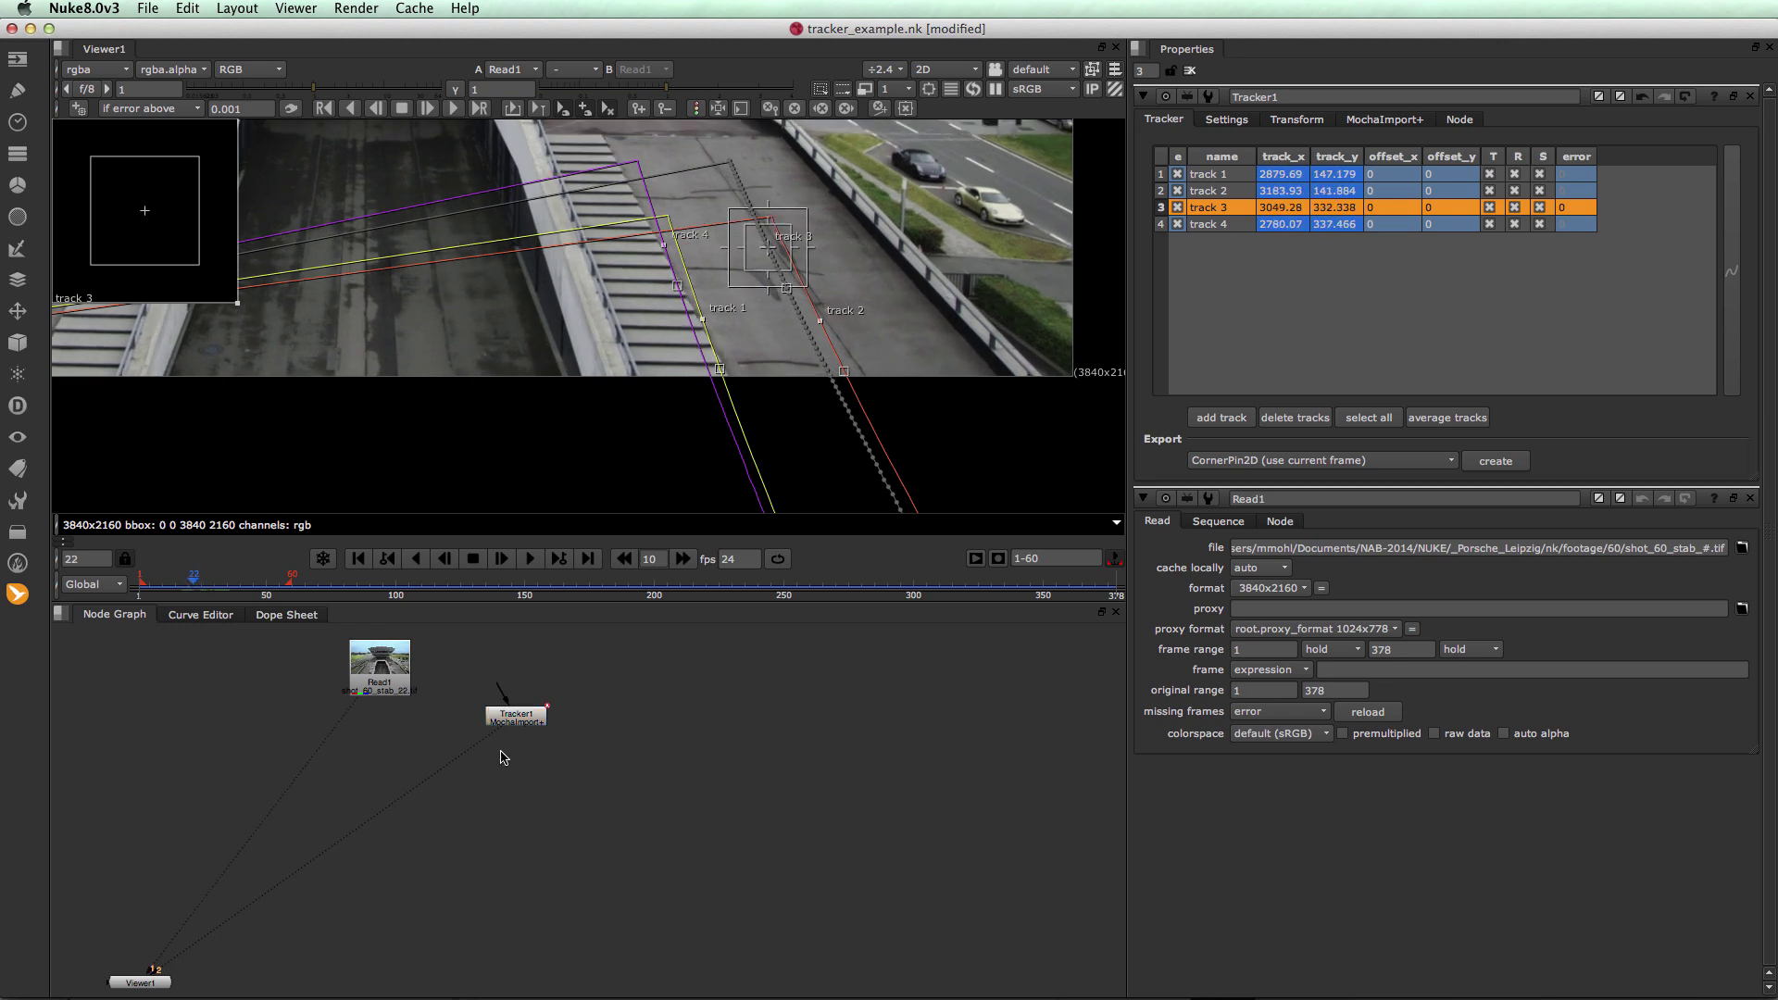
click(19, 597)
mouse_move(101, 593)
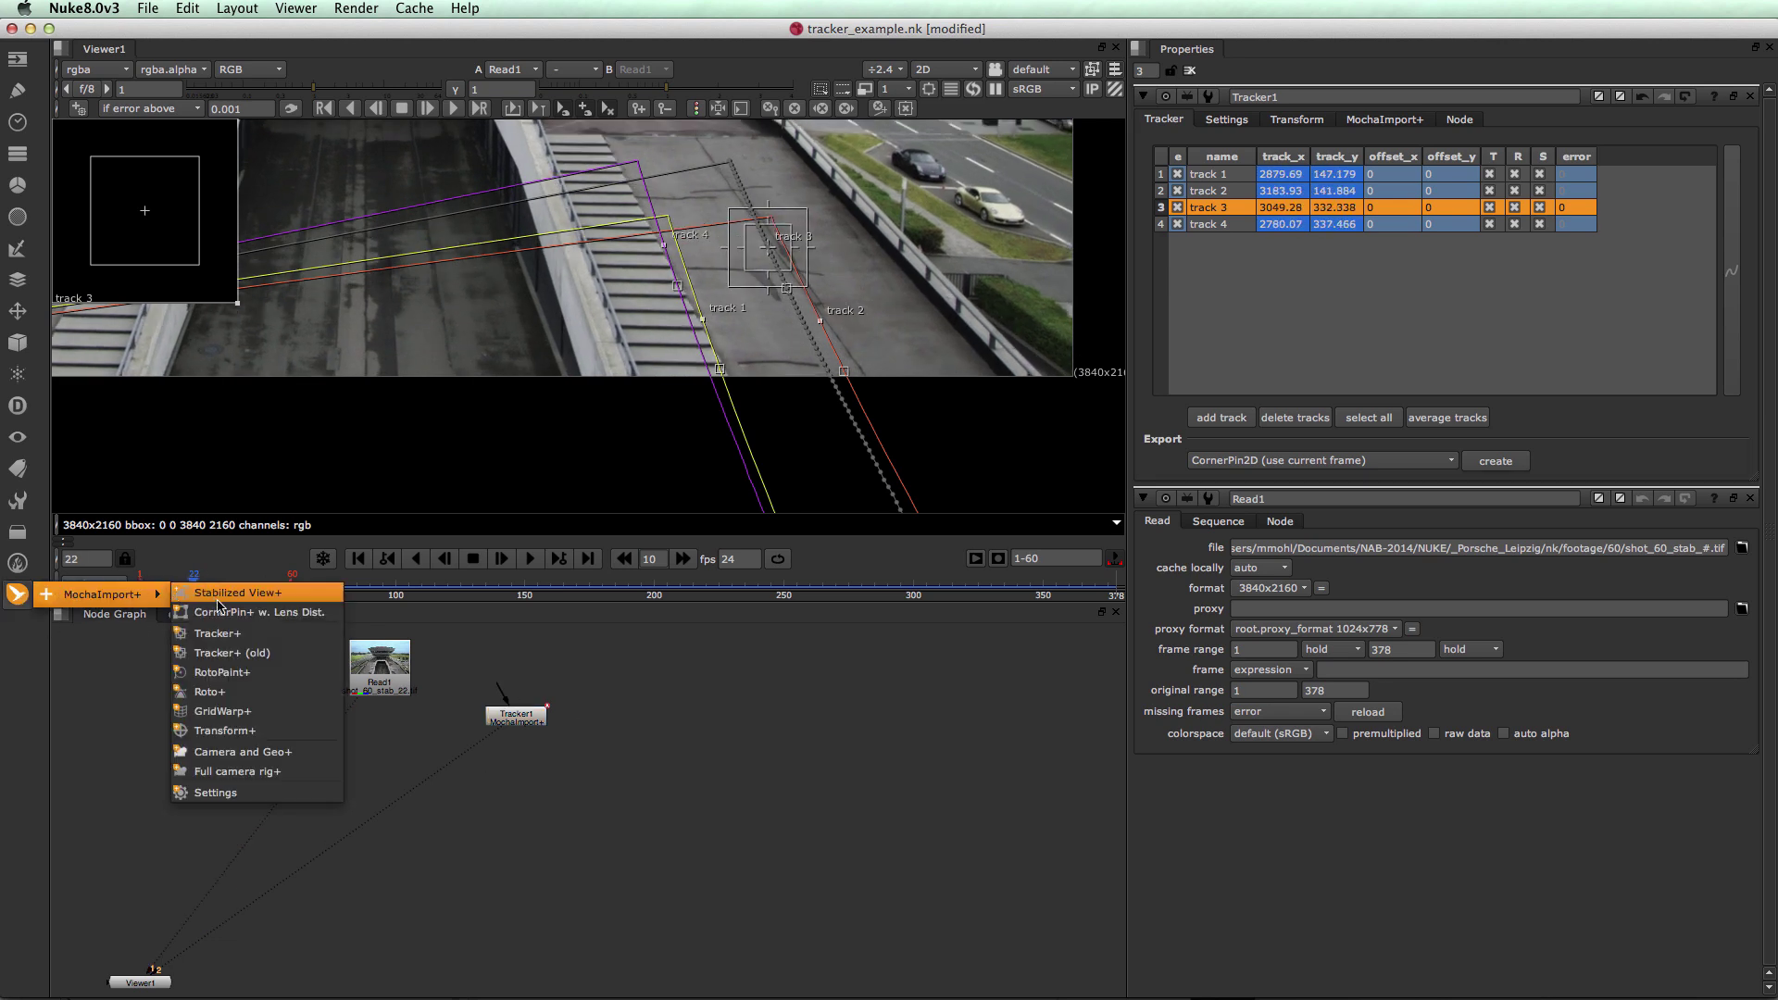
click(230, 655)
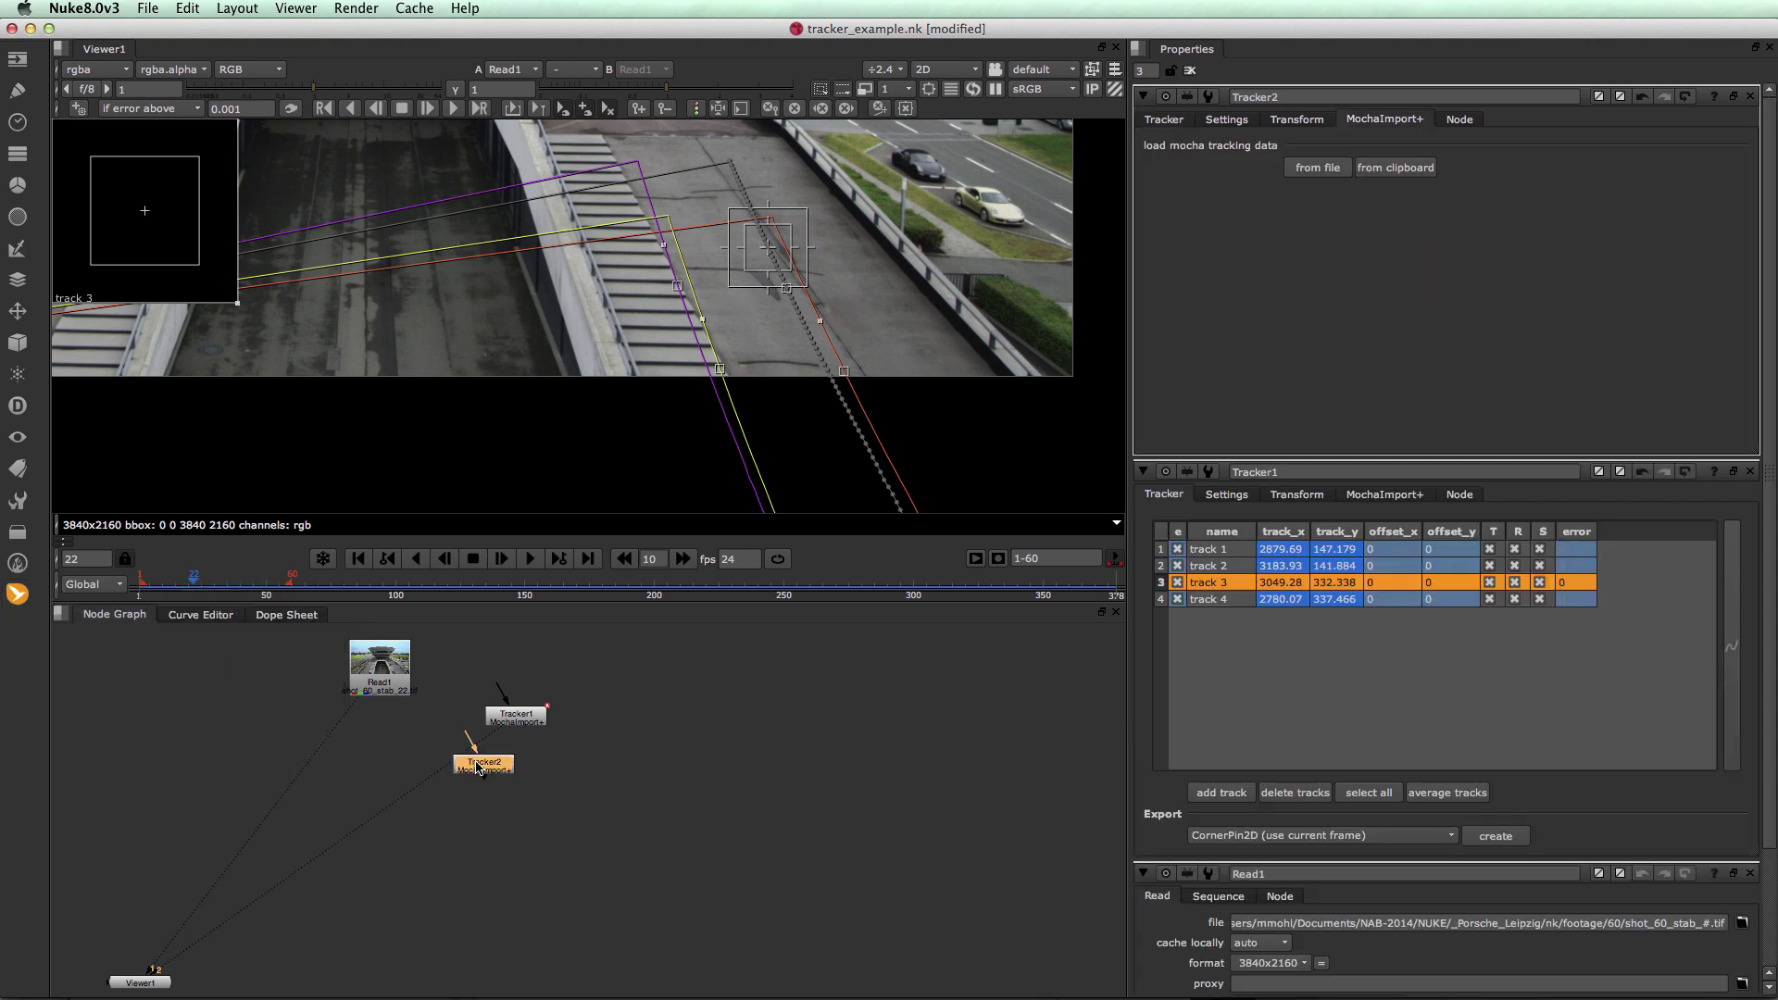
click(1165, 120)
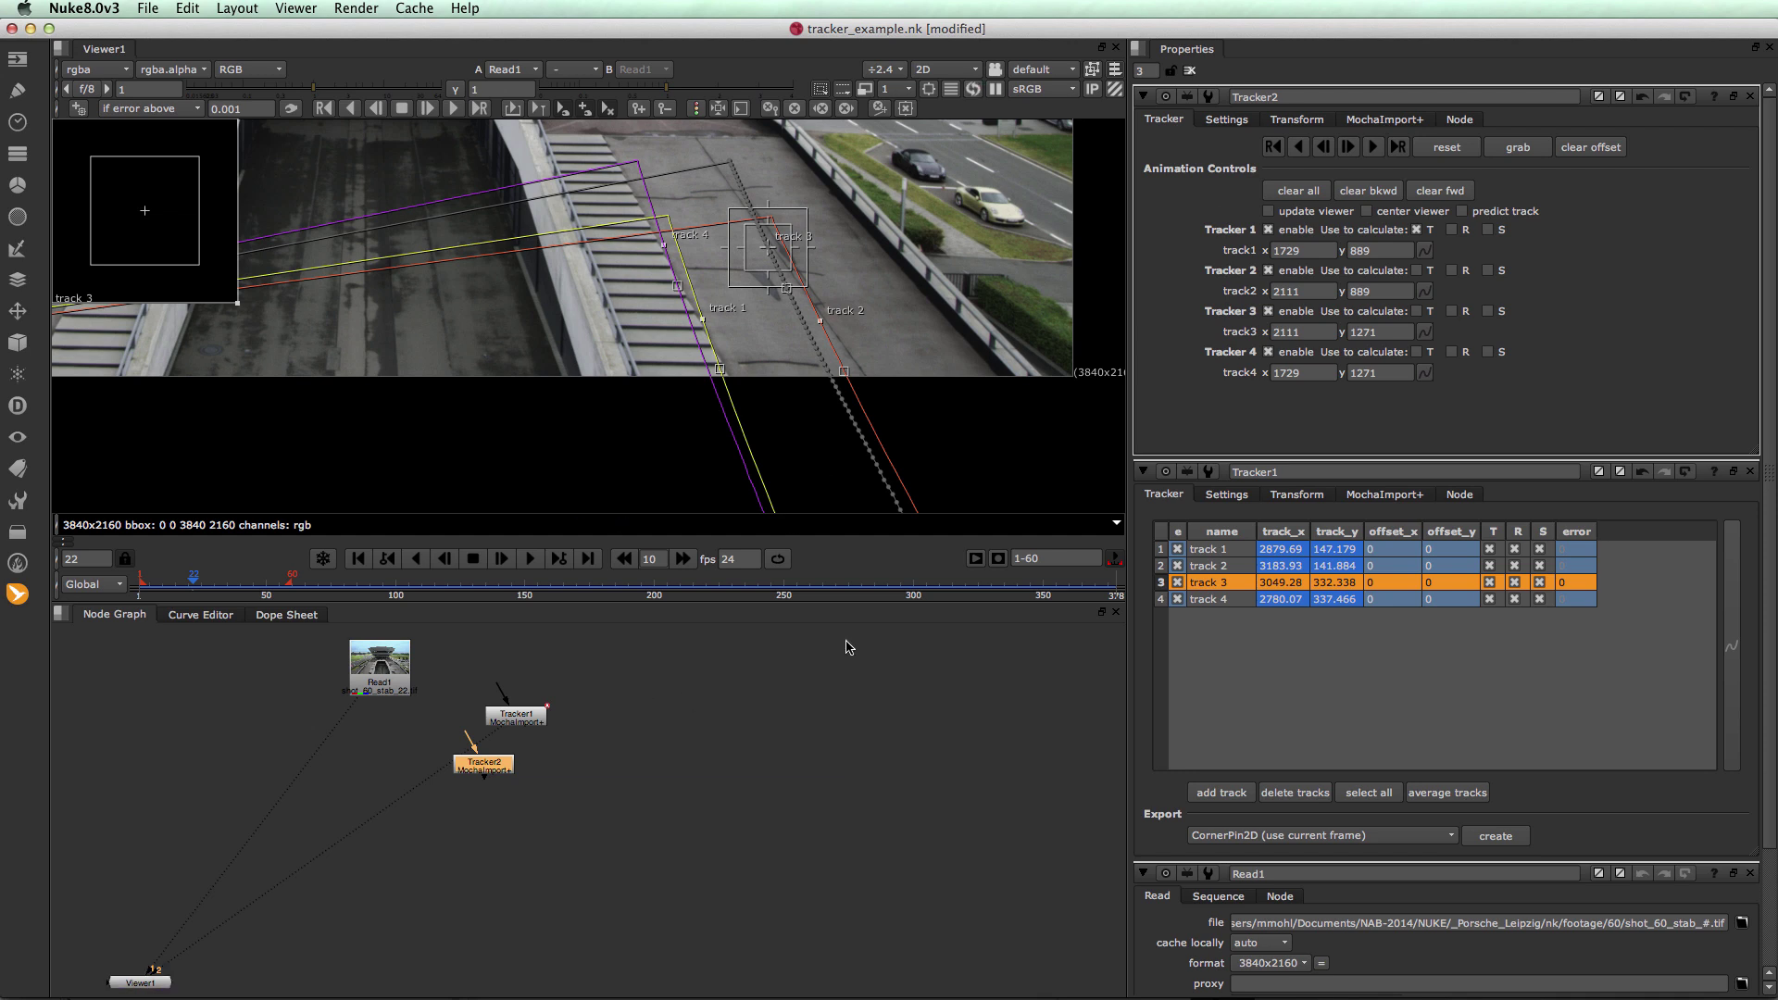
Close Tracker1's properties, load the mocha tracking data from the clipboard into Tracker2, and scrub to frame 24 to check the tracks
click(1750, 473)
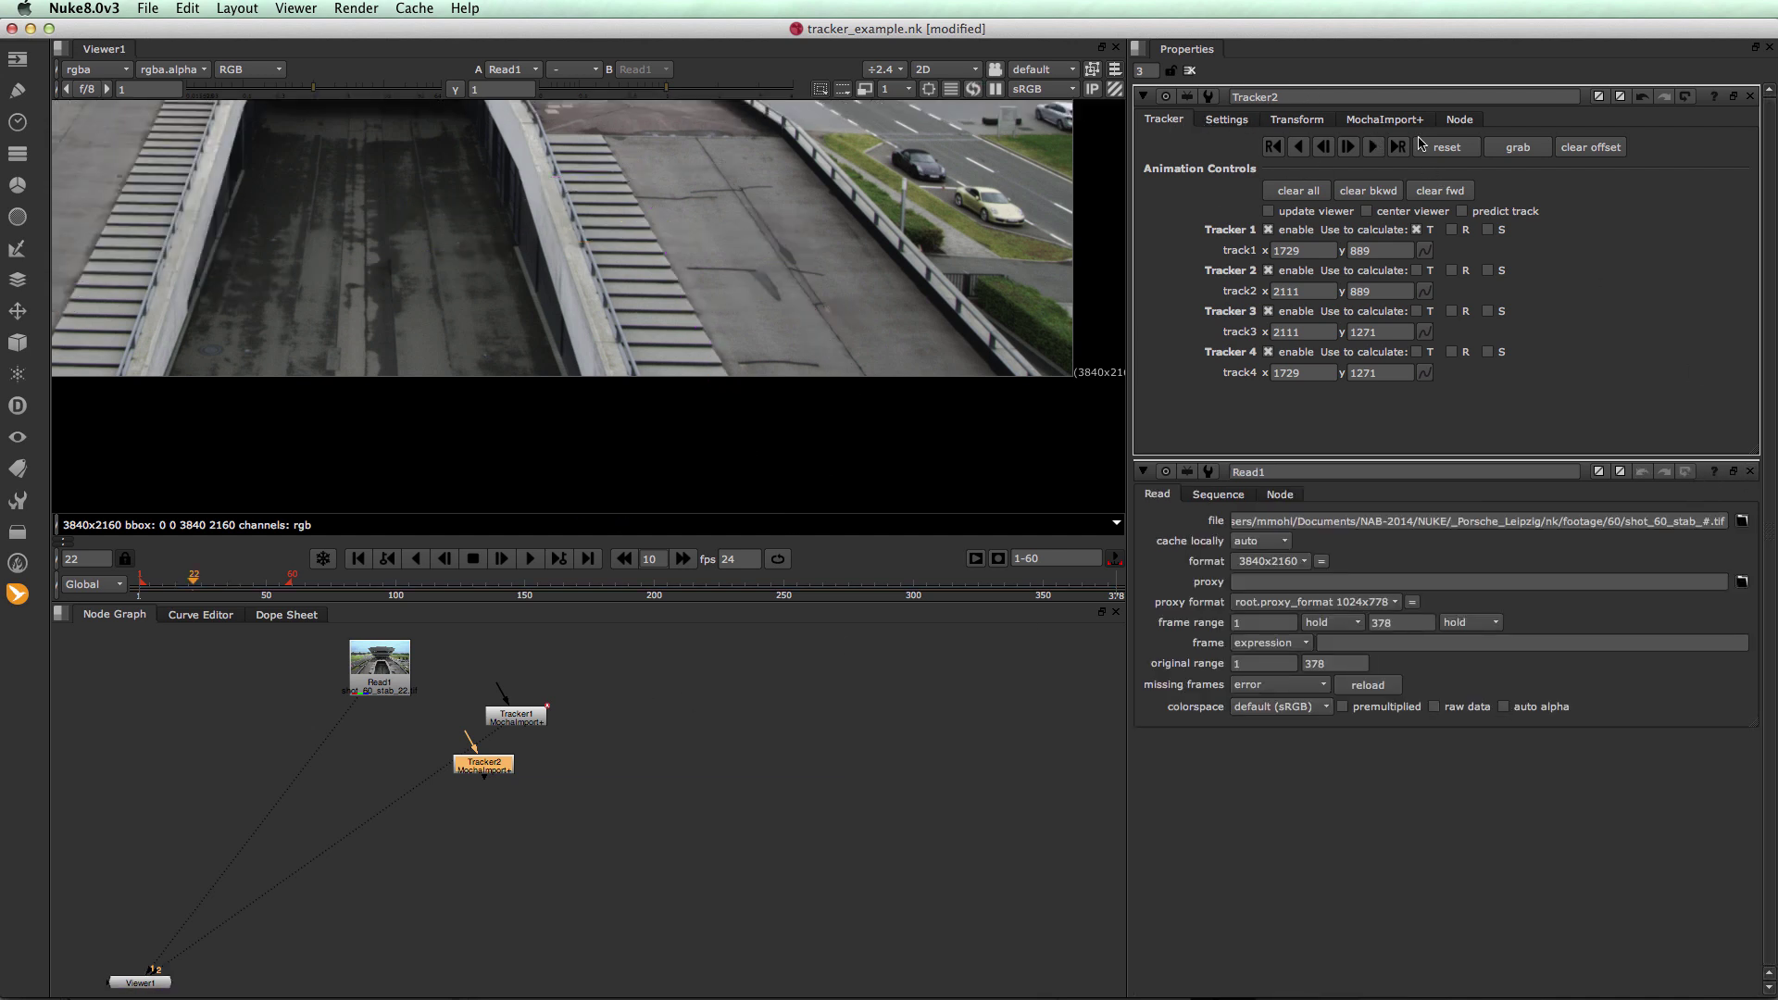
click(1384, 119)
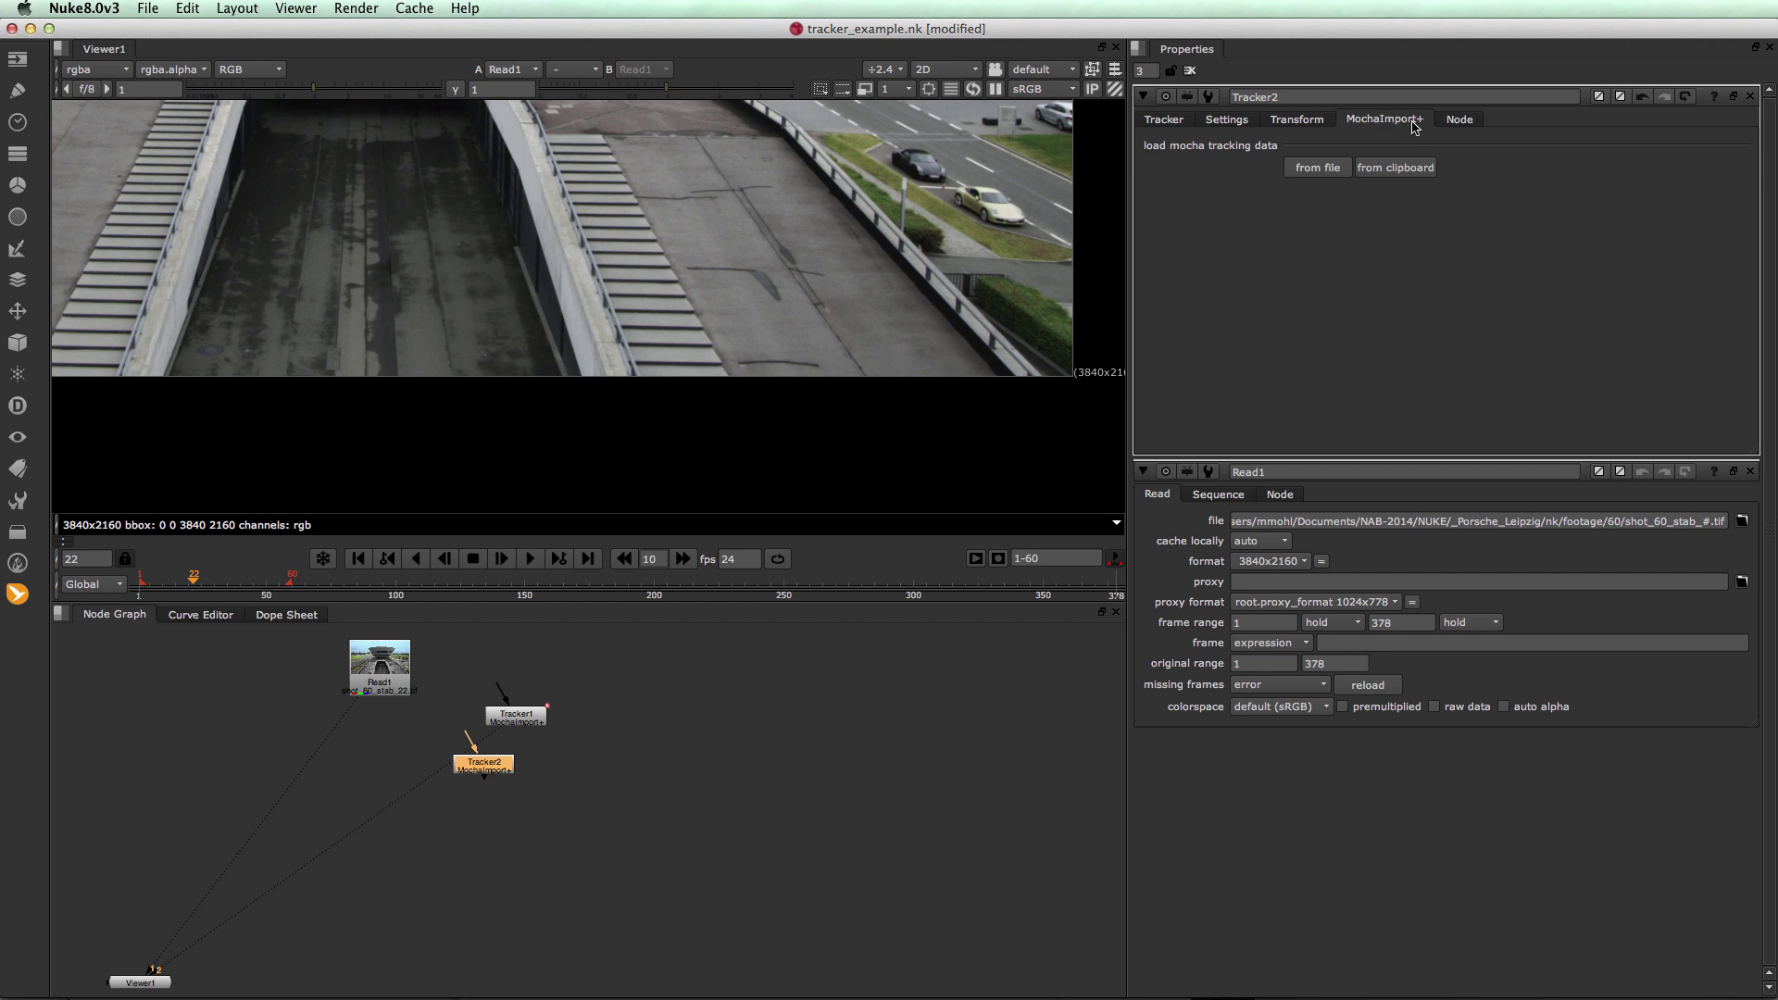
click(1396, 167)
click(1169, 121)
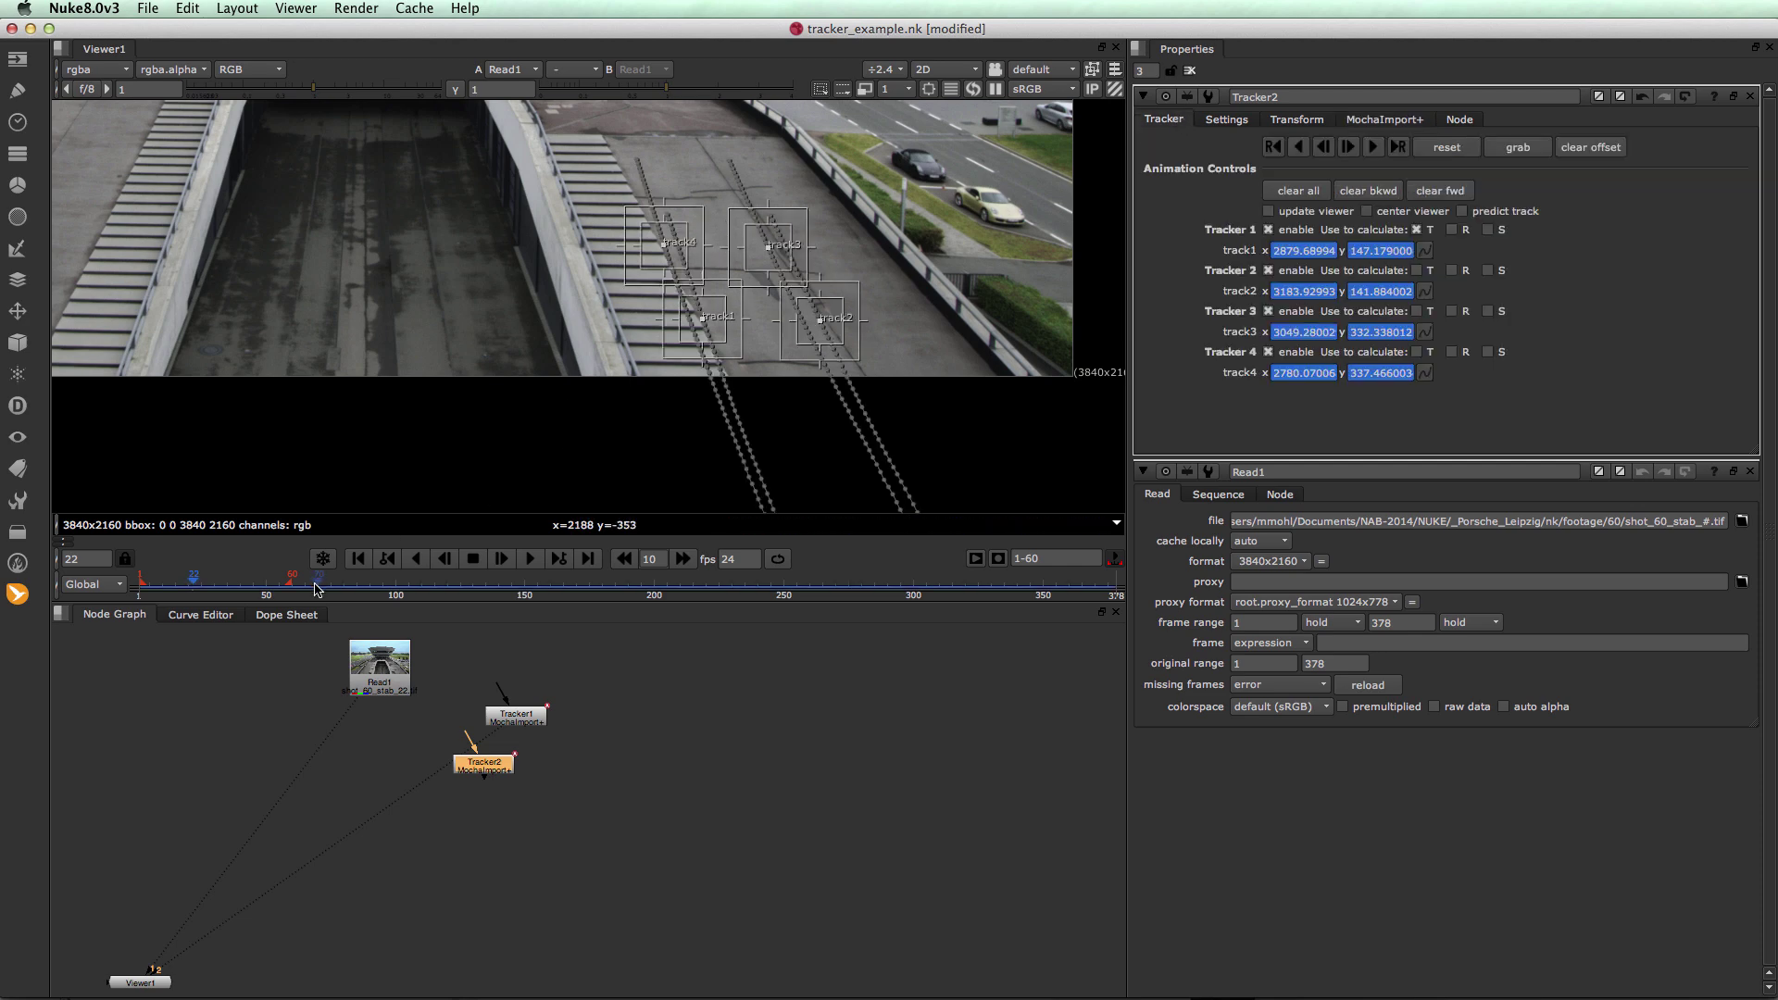
mouse_move(198, 583)
mouse_down()
mouse_move(159, 578)
mouse_move(198, 577)
mouse_up()
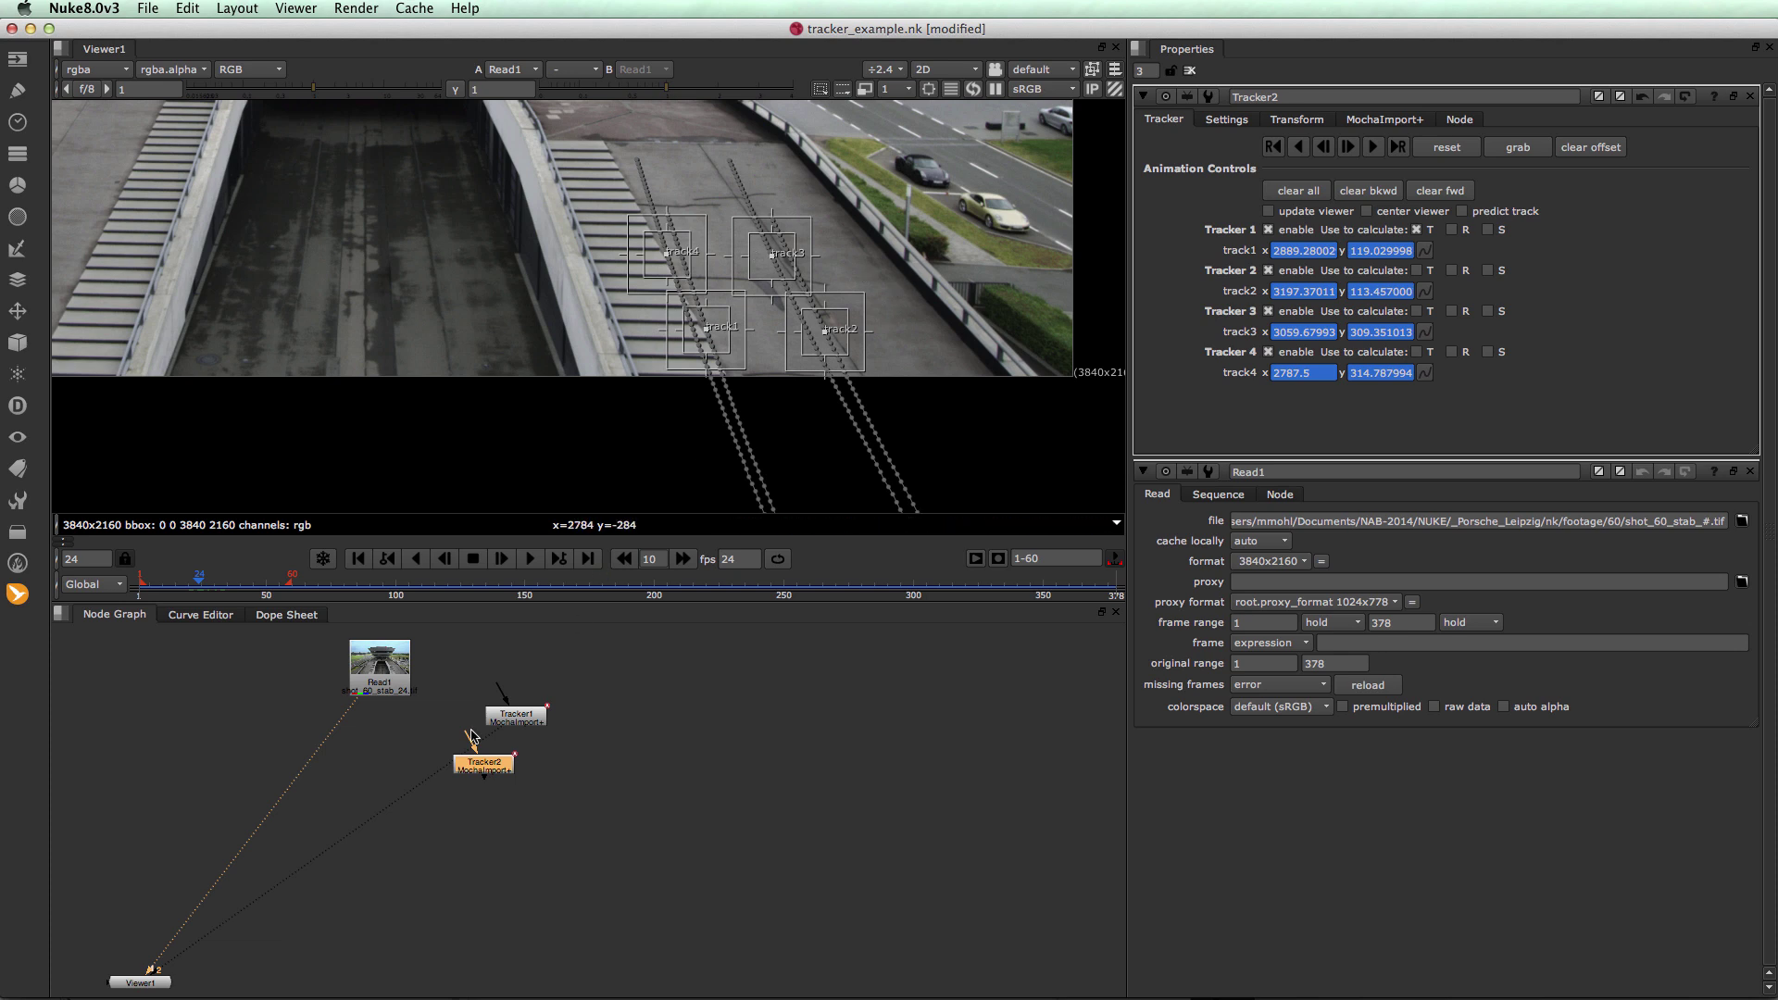
click(1387, 119)
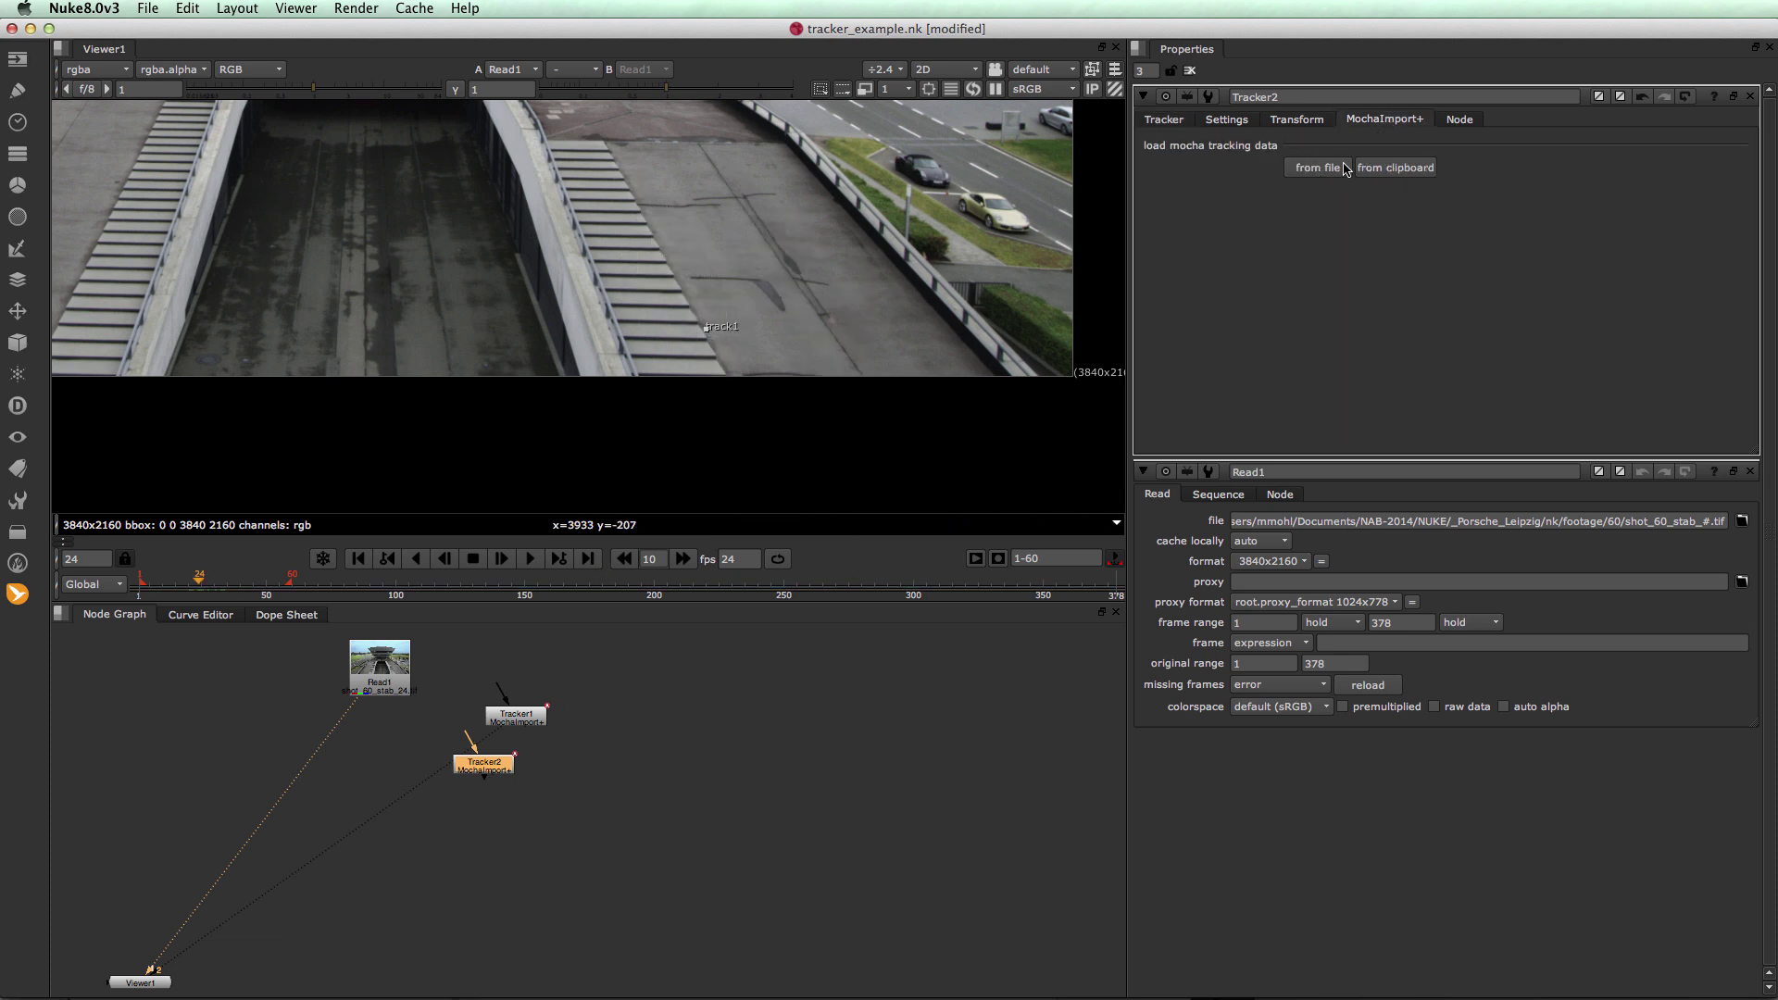
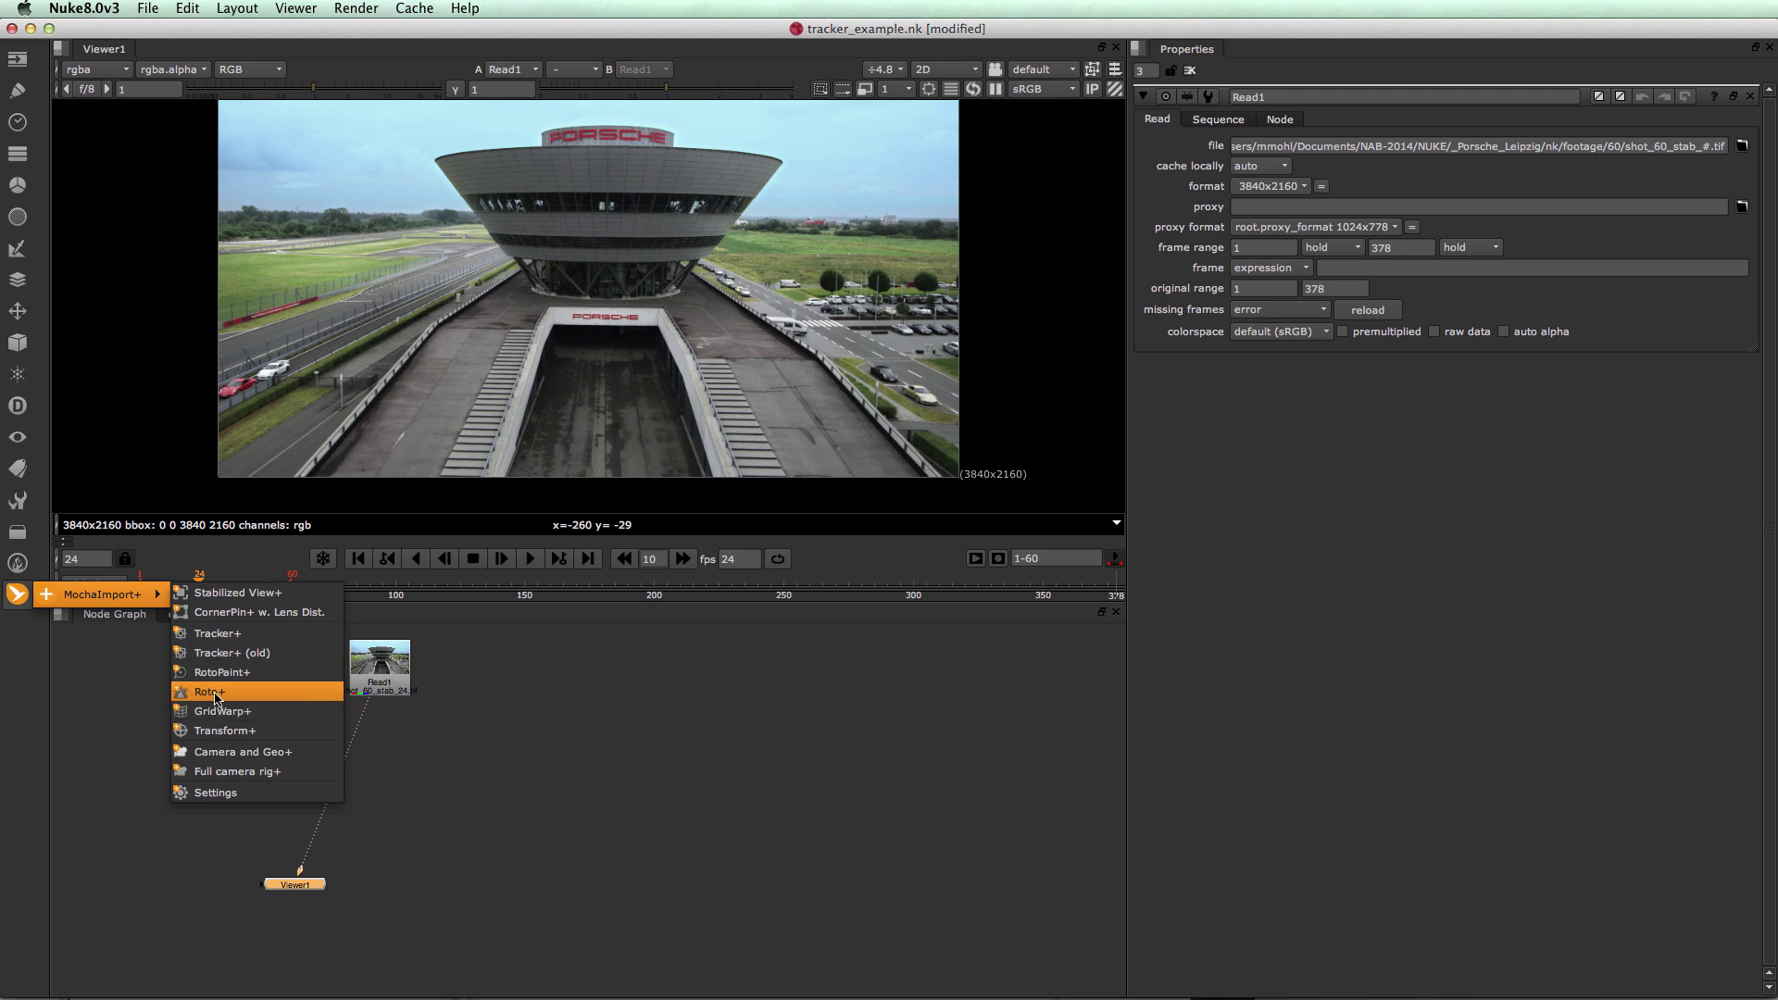
Add a MochaImport+ RotoPaint+ node beside Read1 and show its mocha import settings
click(223, 674)
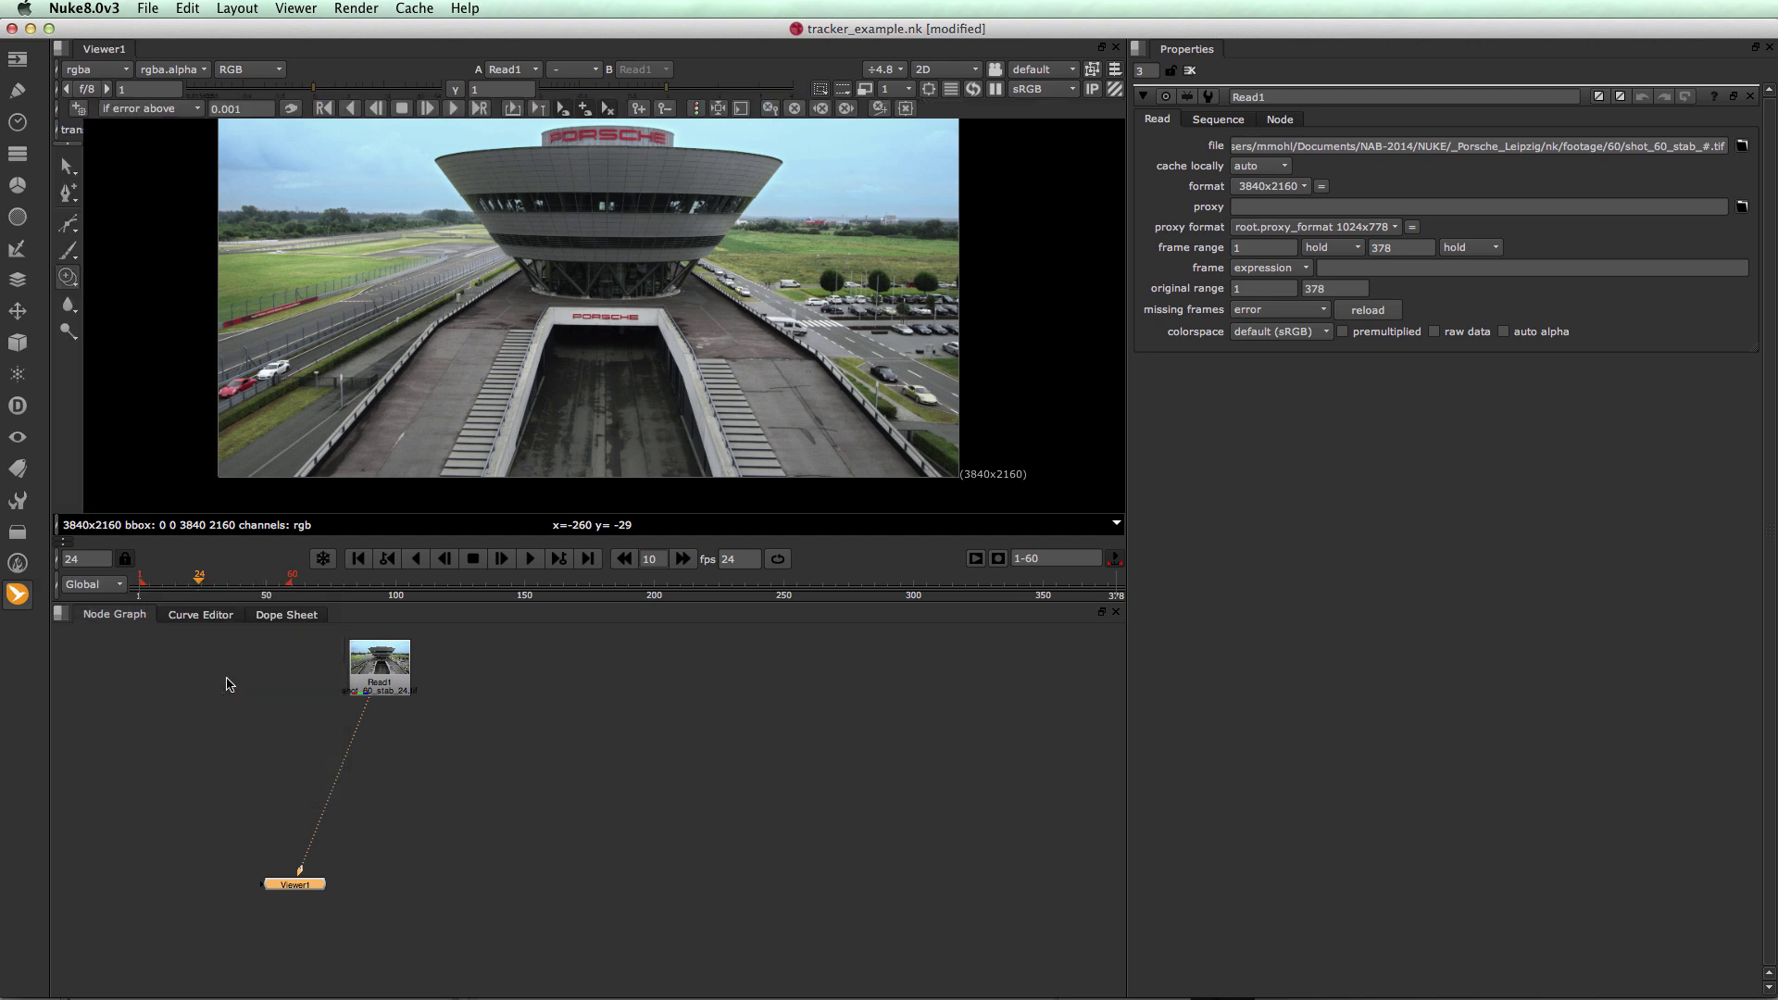
drag(298, 908, 488, 780)
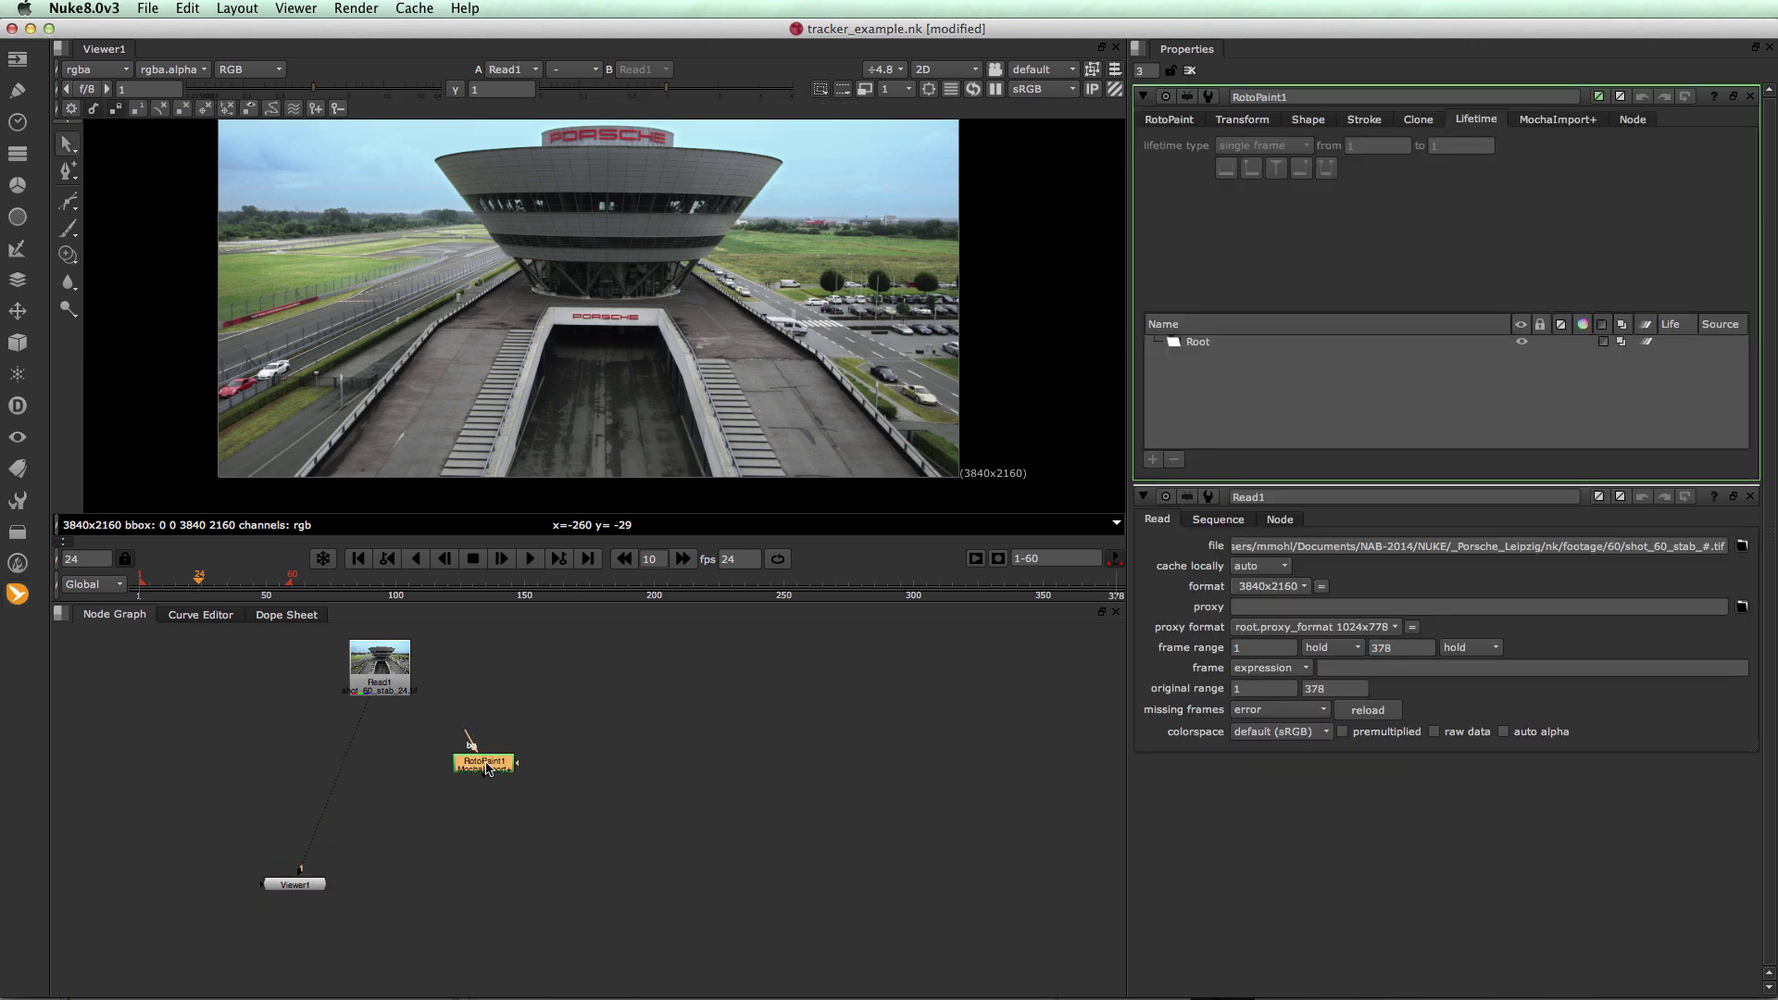
click(1173, 120)
click(1549, 122)
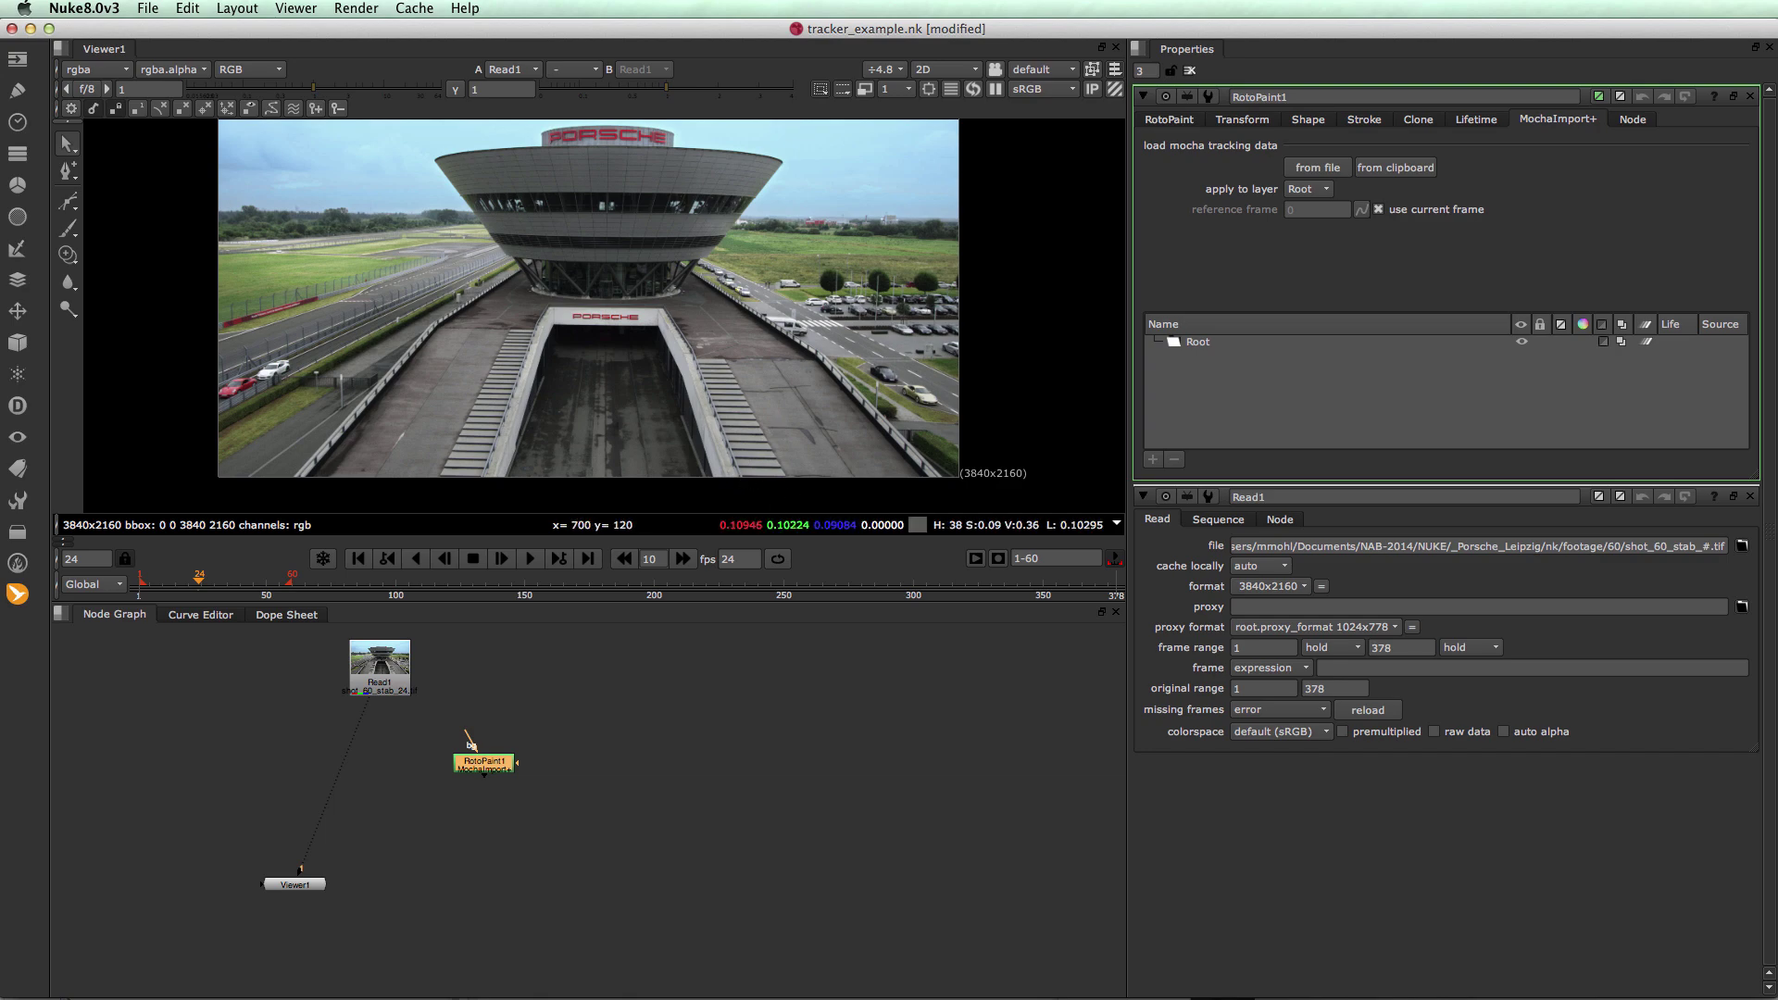
Switch to mocha Pro and examine the ramp left and ramp right layers while scrubbing between frames 12 and 19
key(super+Tab)
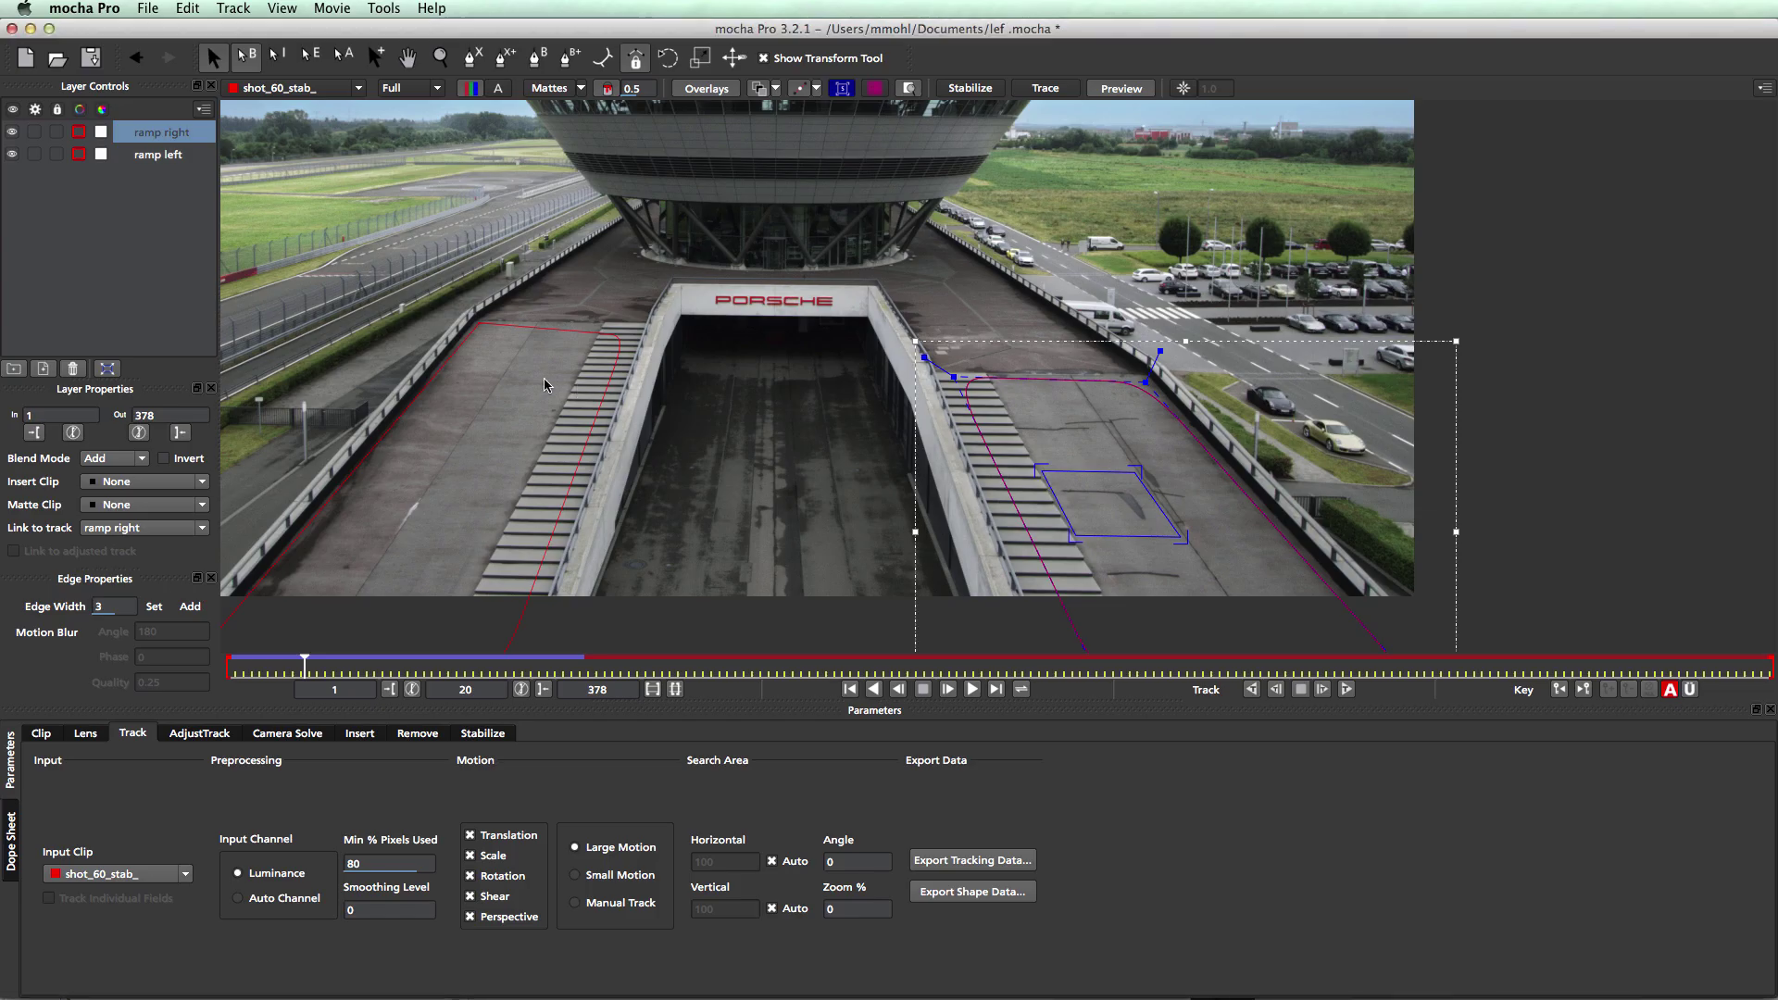
click(593, 401)
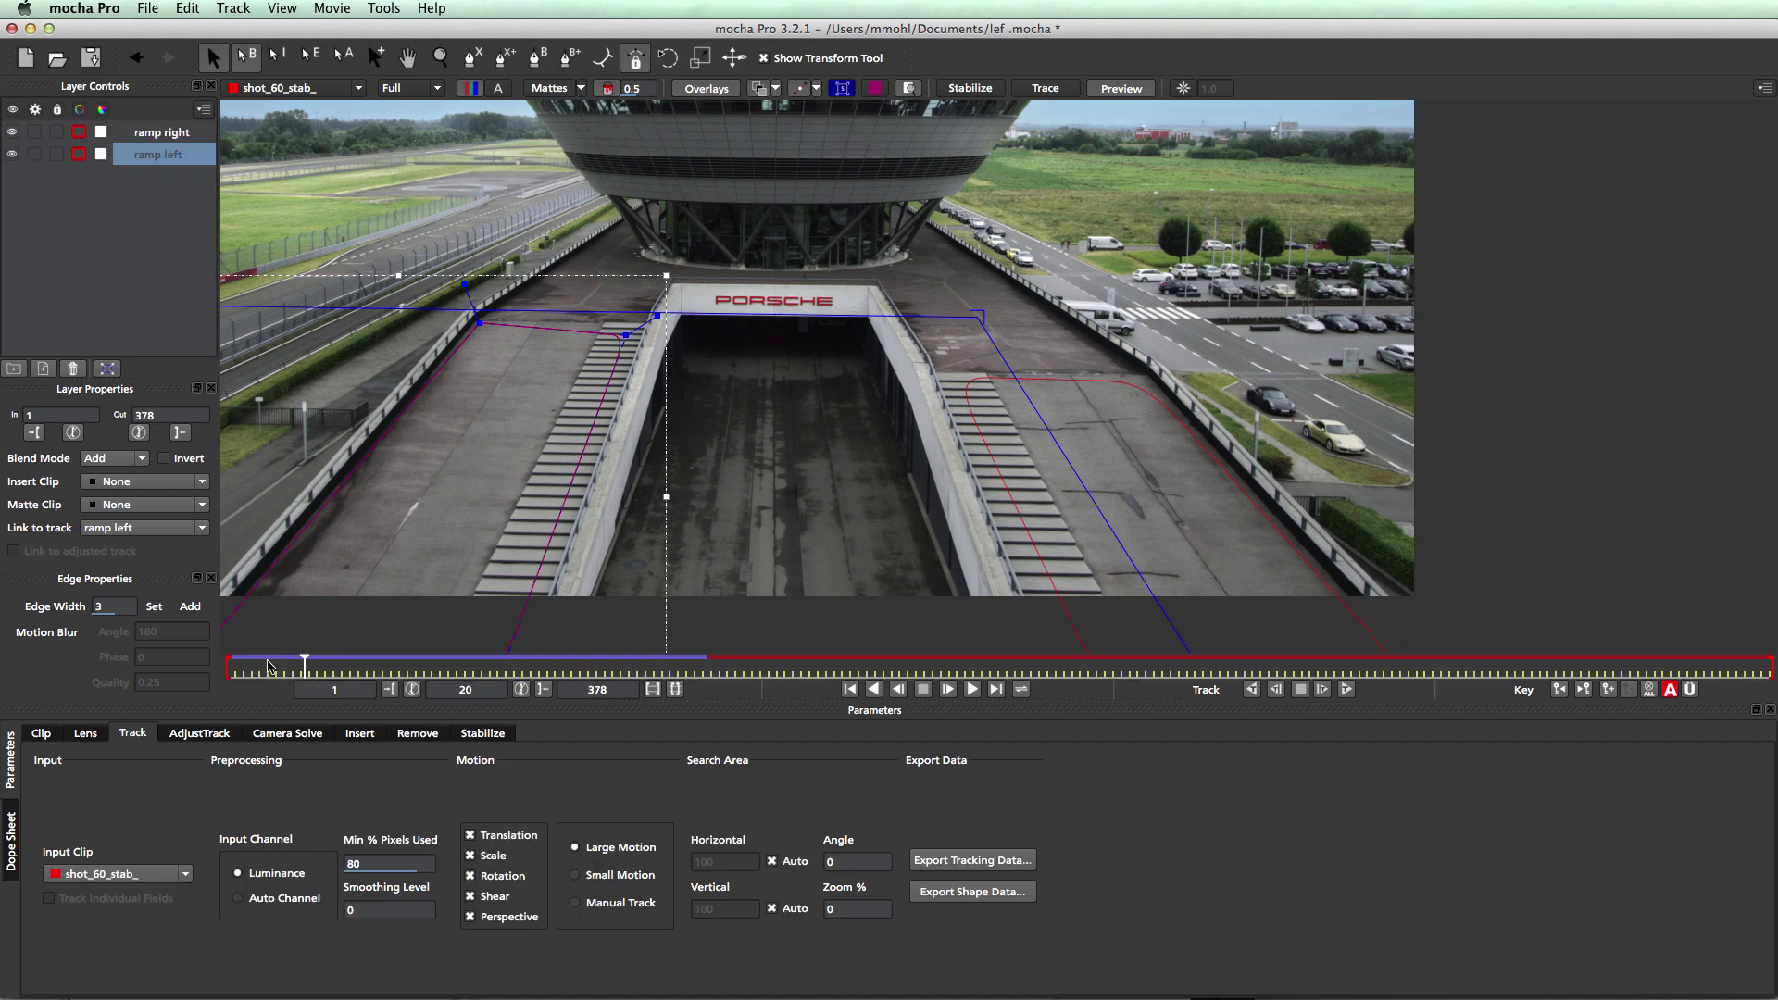
mouse_move(301, 669)
mouse_down()
mouse_move(349, 669)
mouse_move(272, 669)
mouse_up()
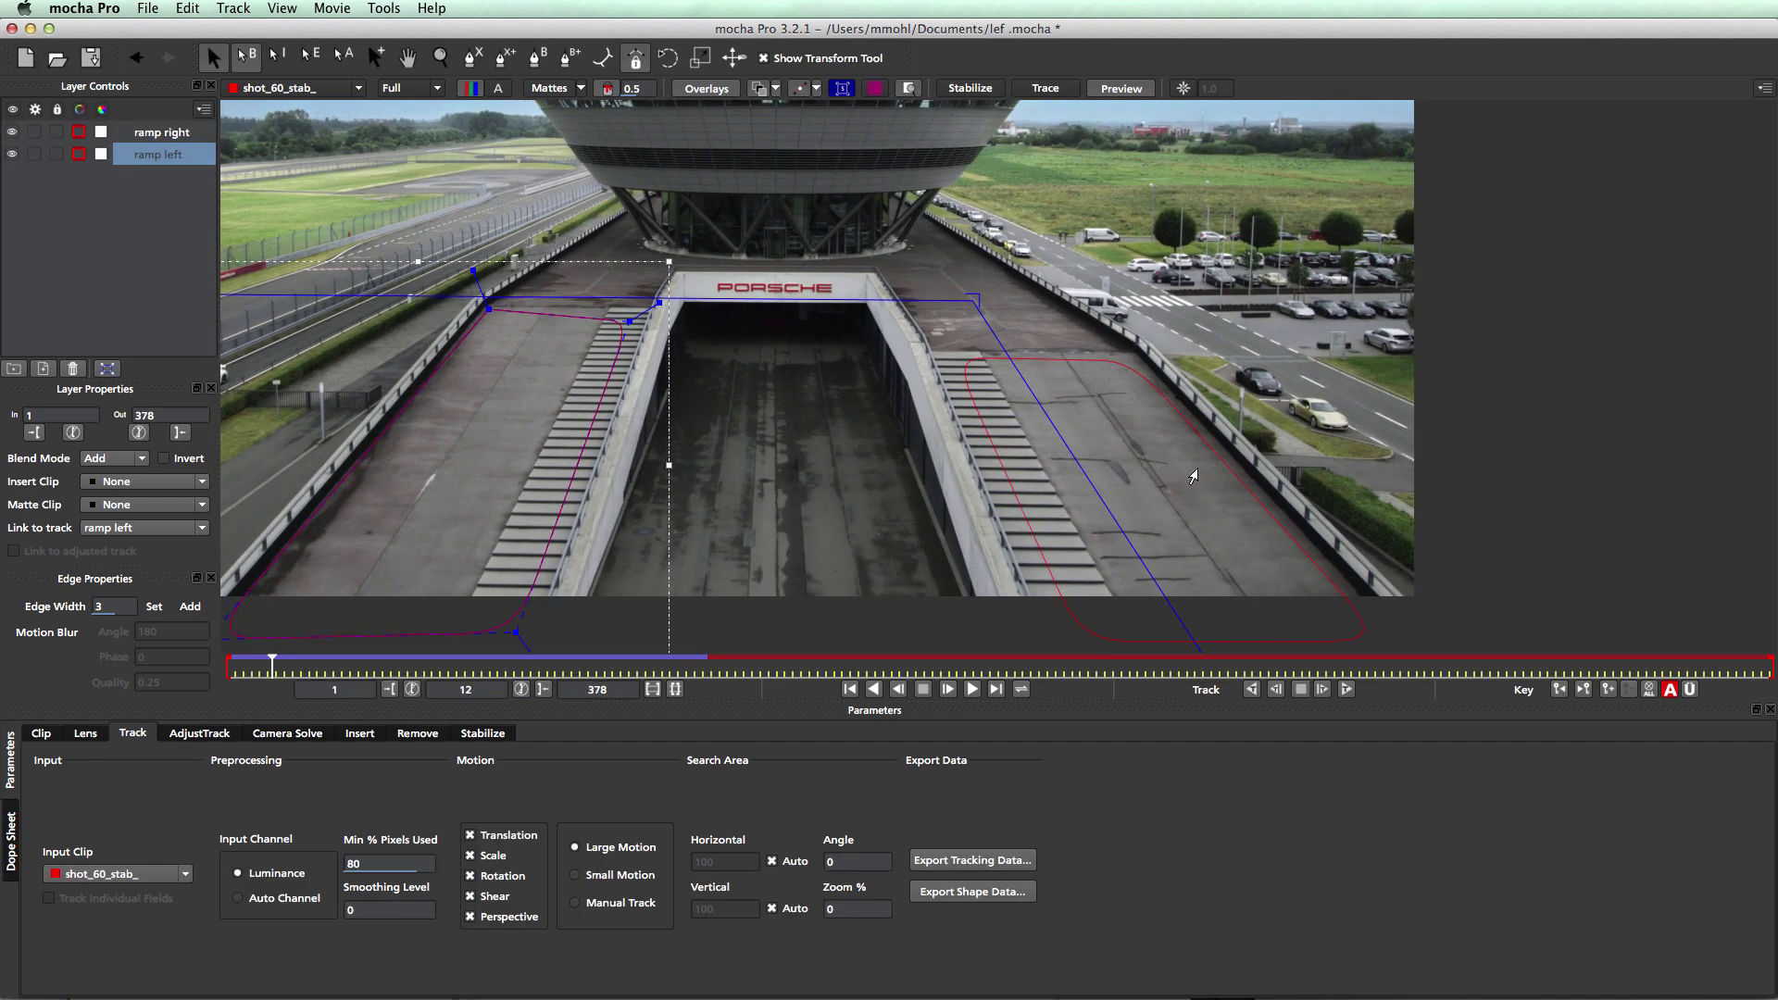
click(1182, 419)
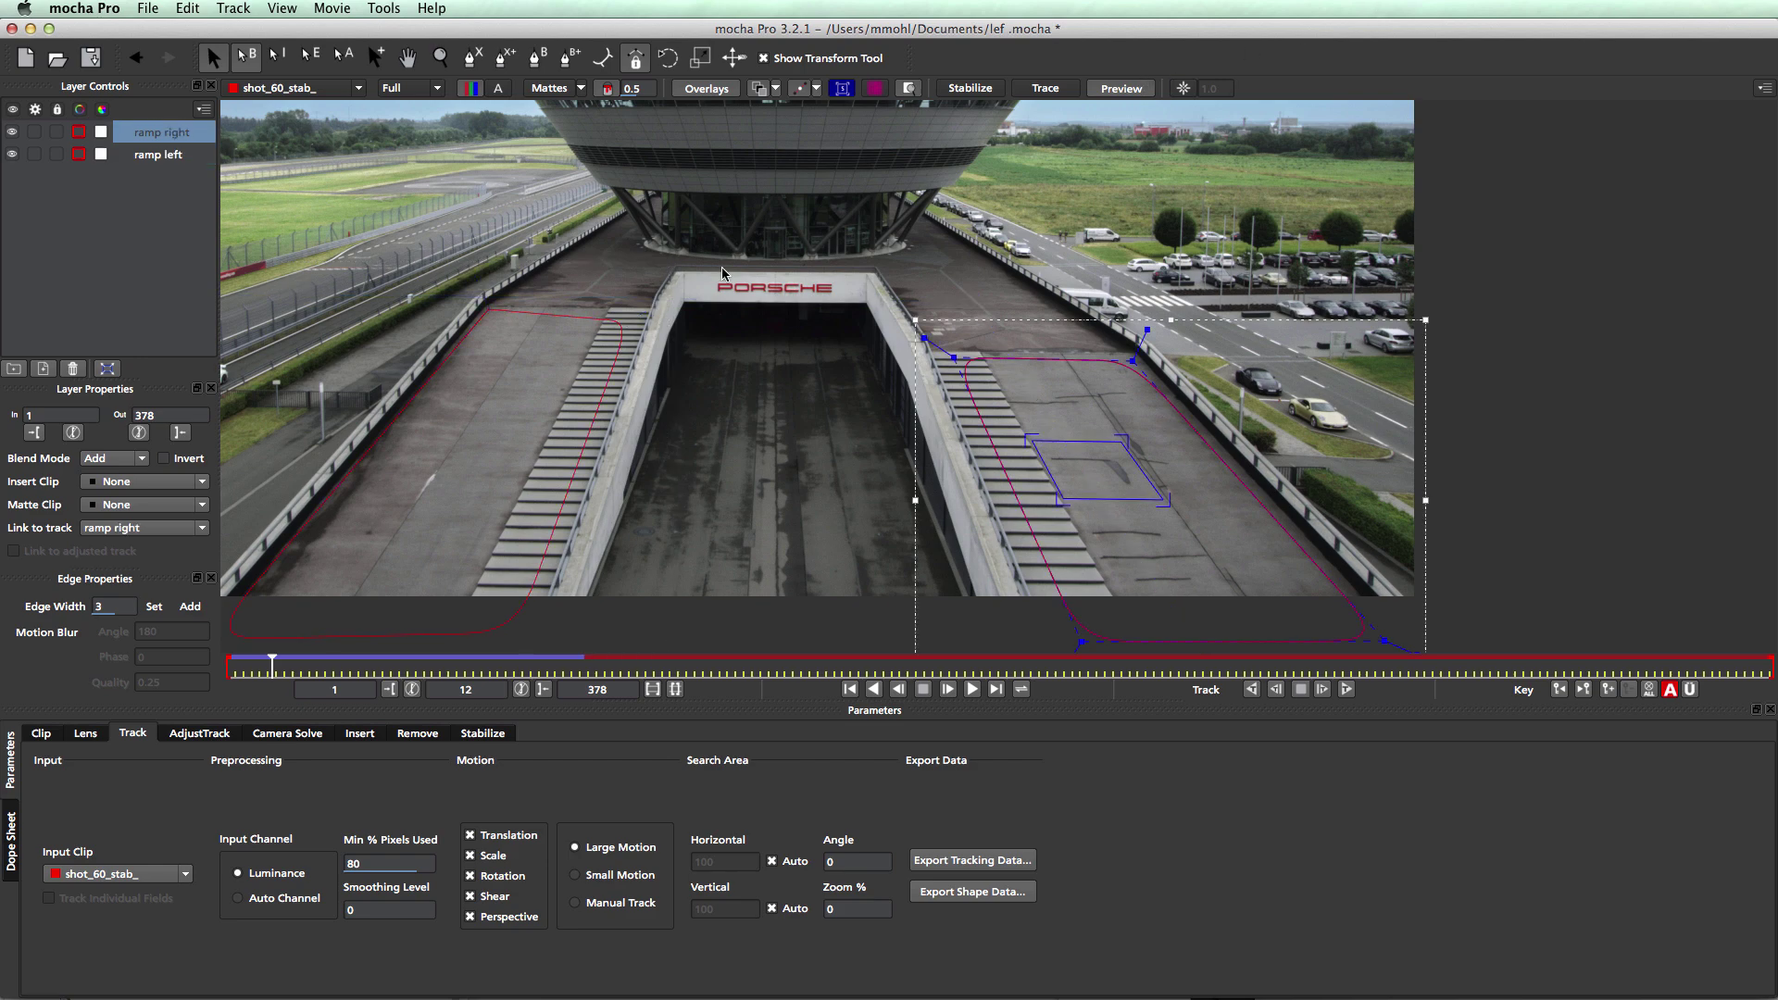
mouse_move(273, 665)
mouse_down()
mouse_move(396, 667)
mouse_move(256, 663)
mouse_move(301, 667)
mouse_up()
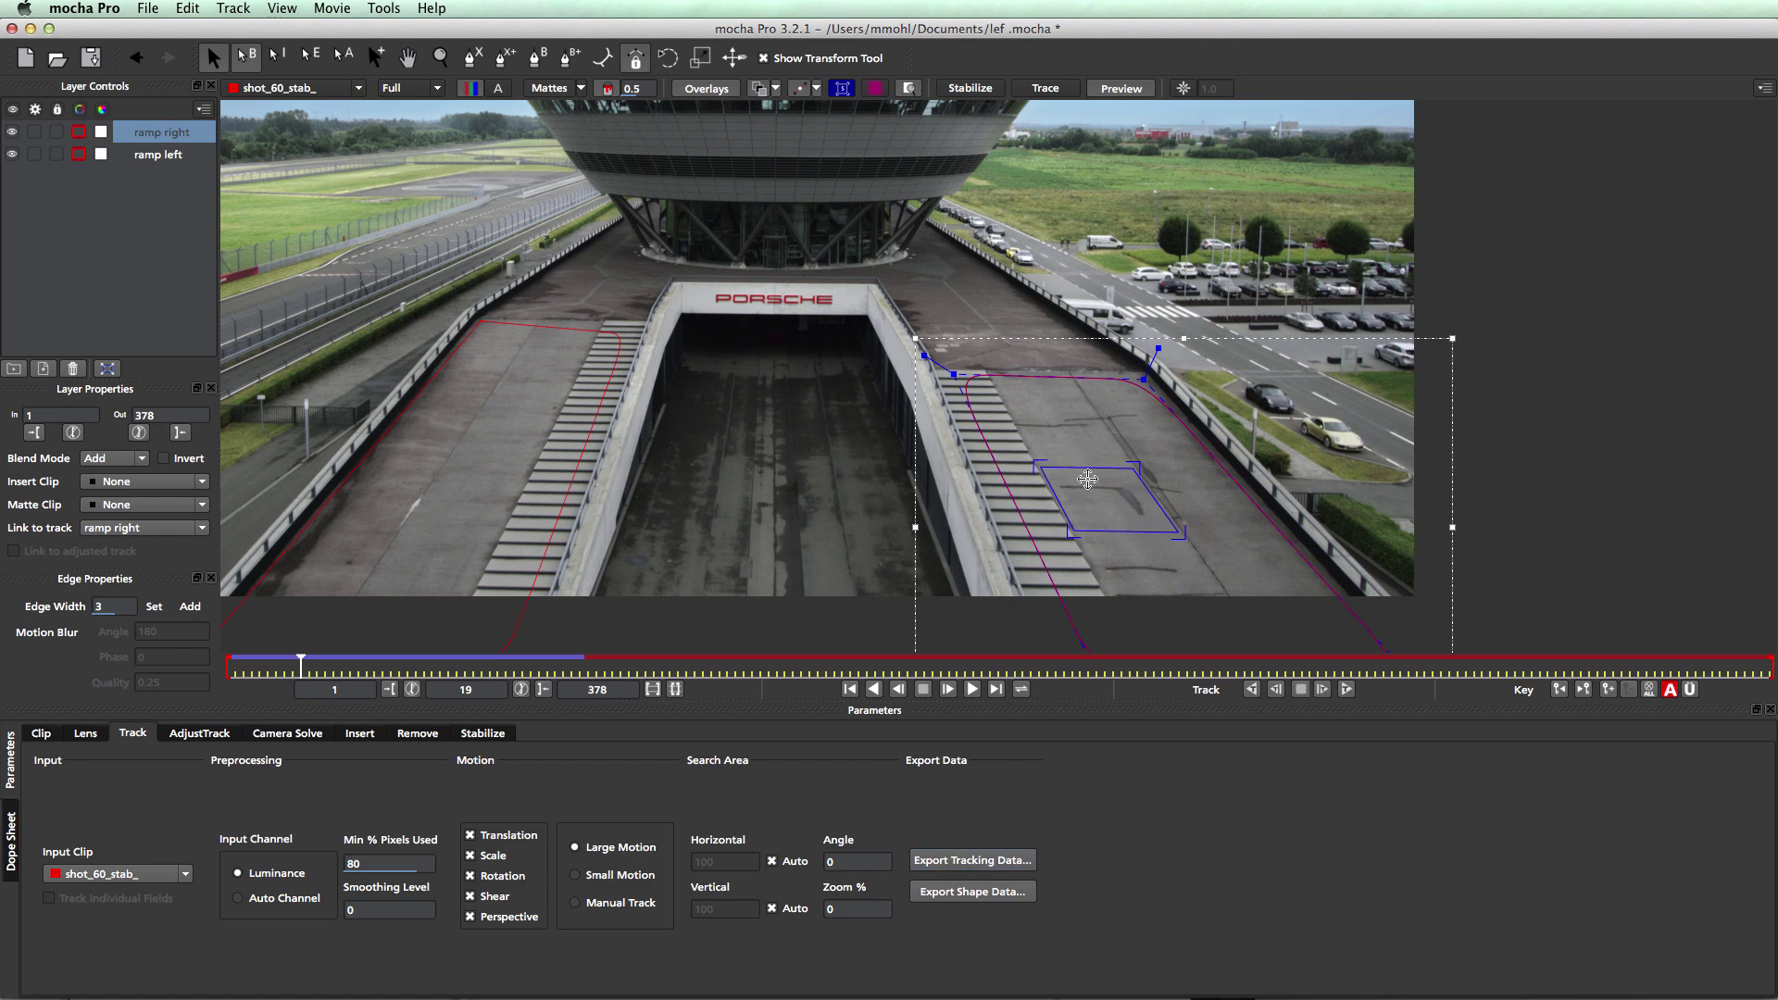
Enlarge the ramp right layer's surface and copy its tracking data to the clipboard in Nuke Corner Pin (*.nk) format
drag(1088, 469, 1171, 483)
click(951, 860)
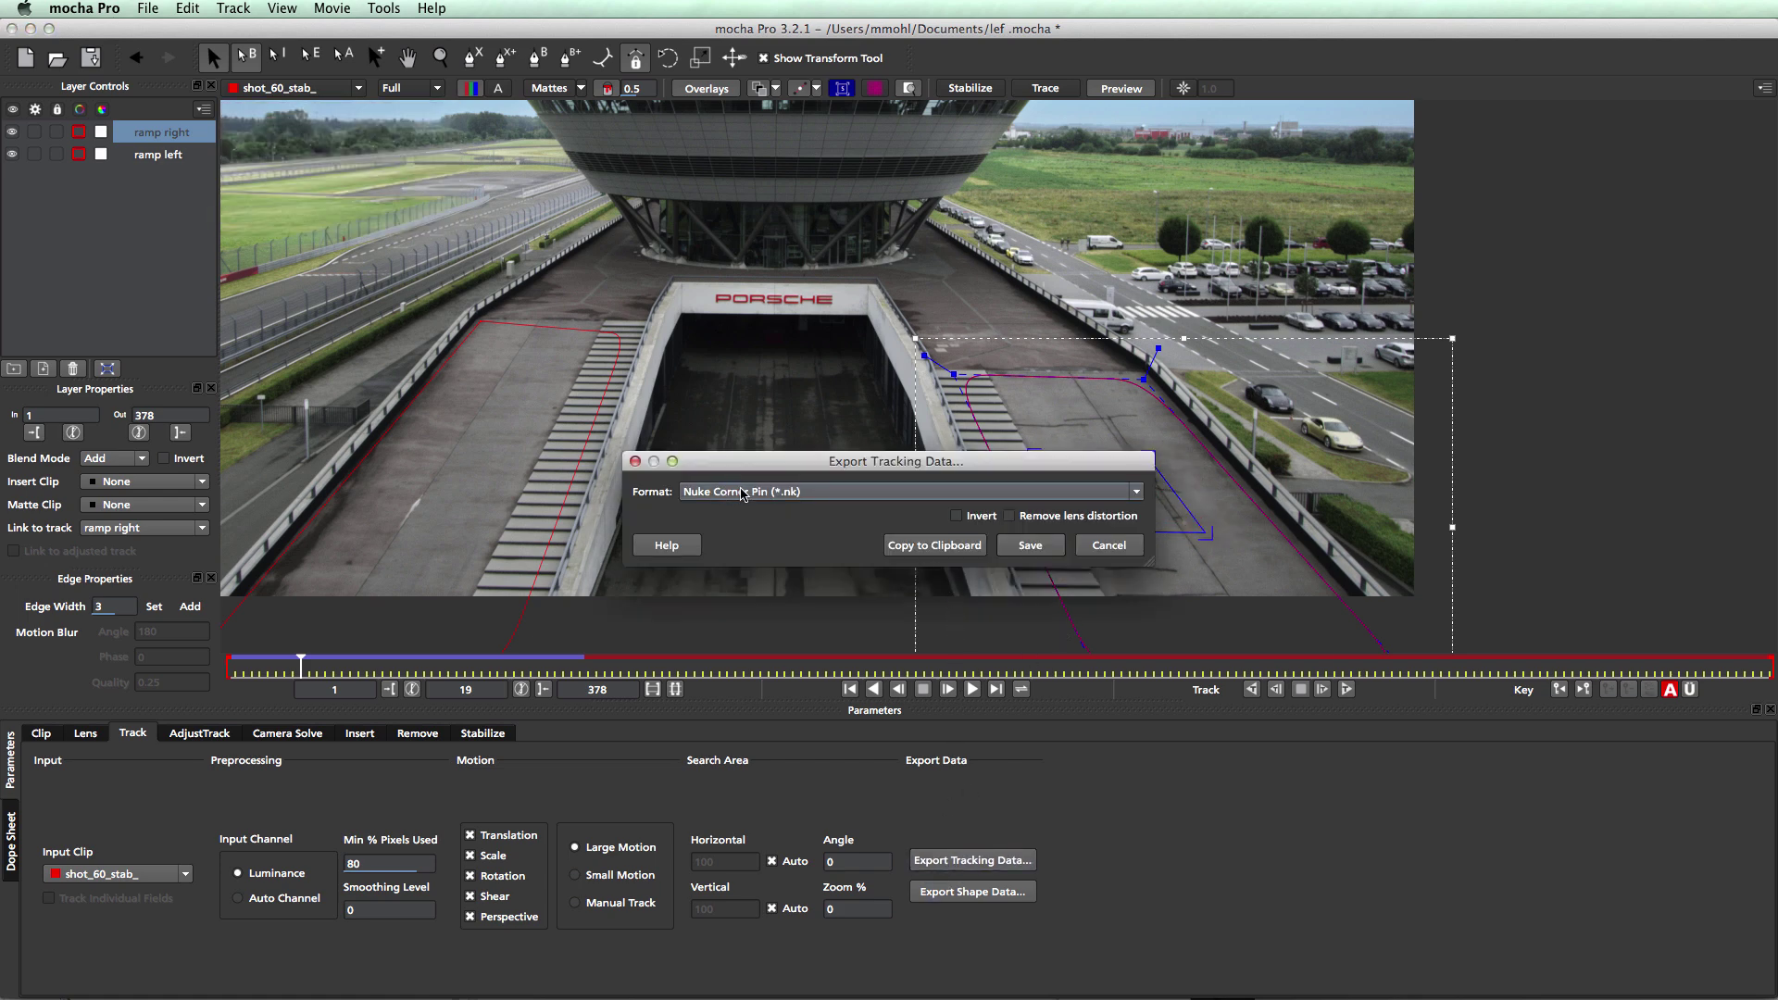
click(937, 547)
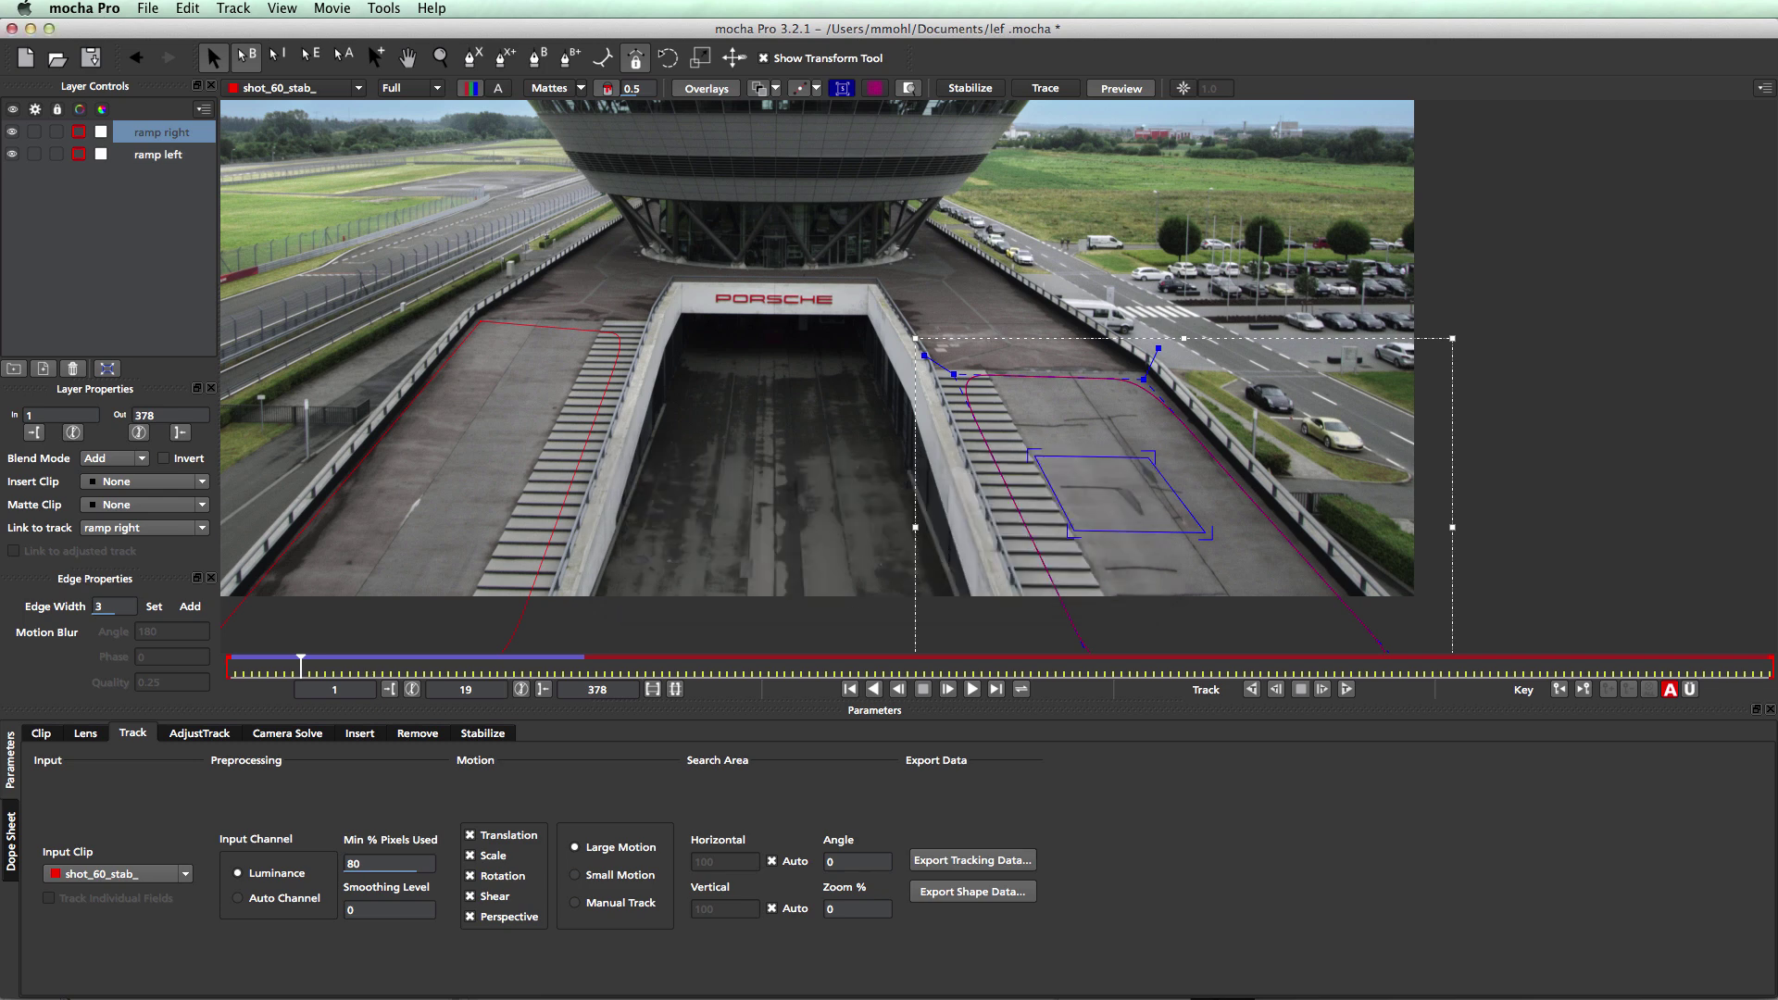
Switch back to Nuke and add a layer named right_ramp under Root in RotoPaint1
key(super+Tab)
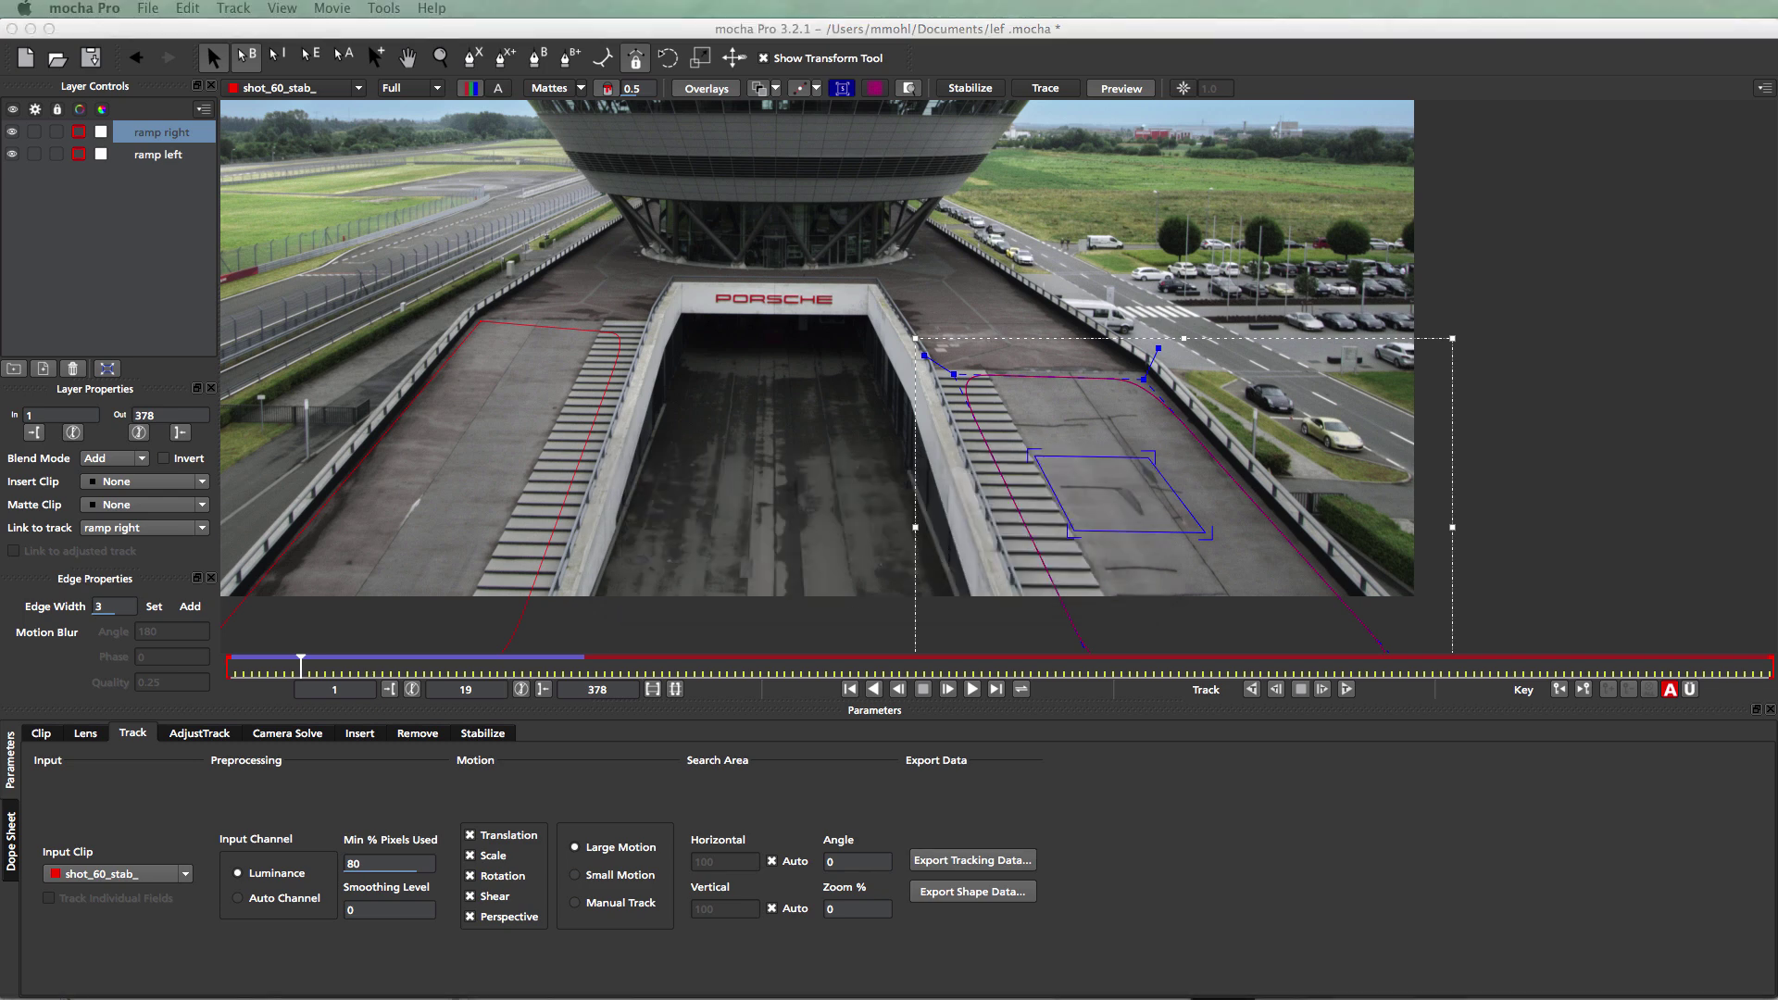
key(super+Tab)
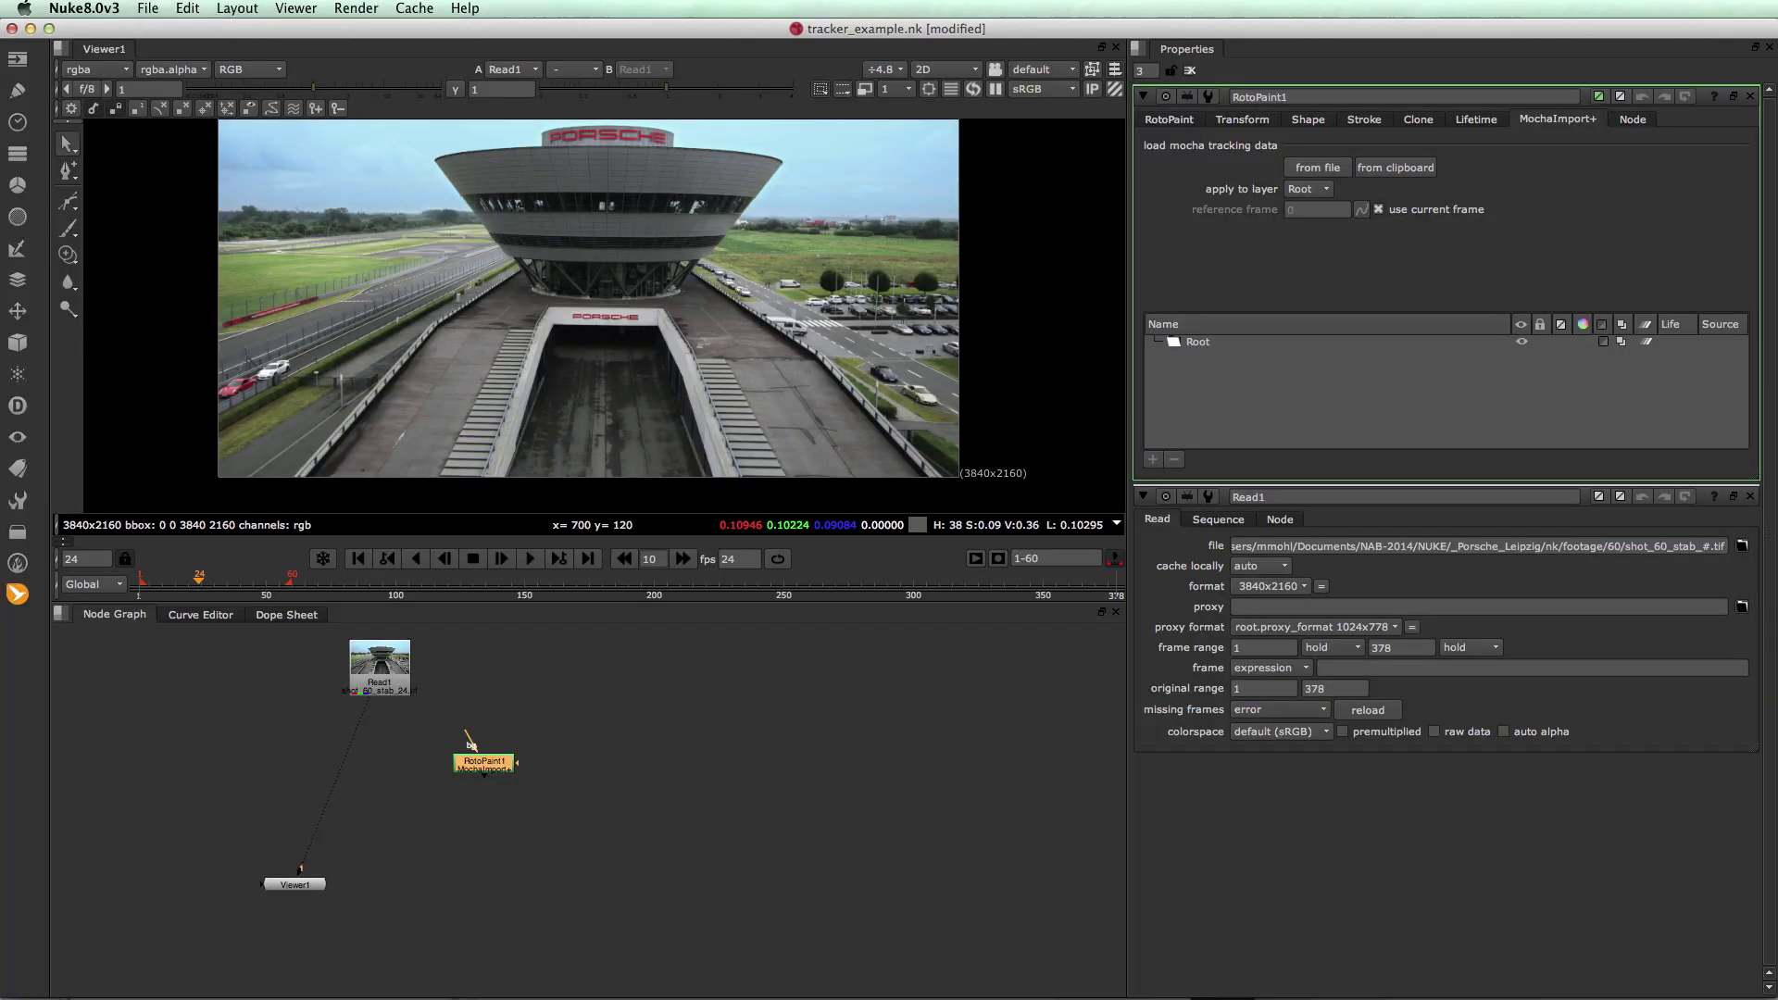
click(1196, 342)
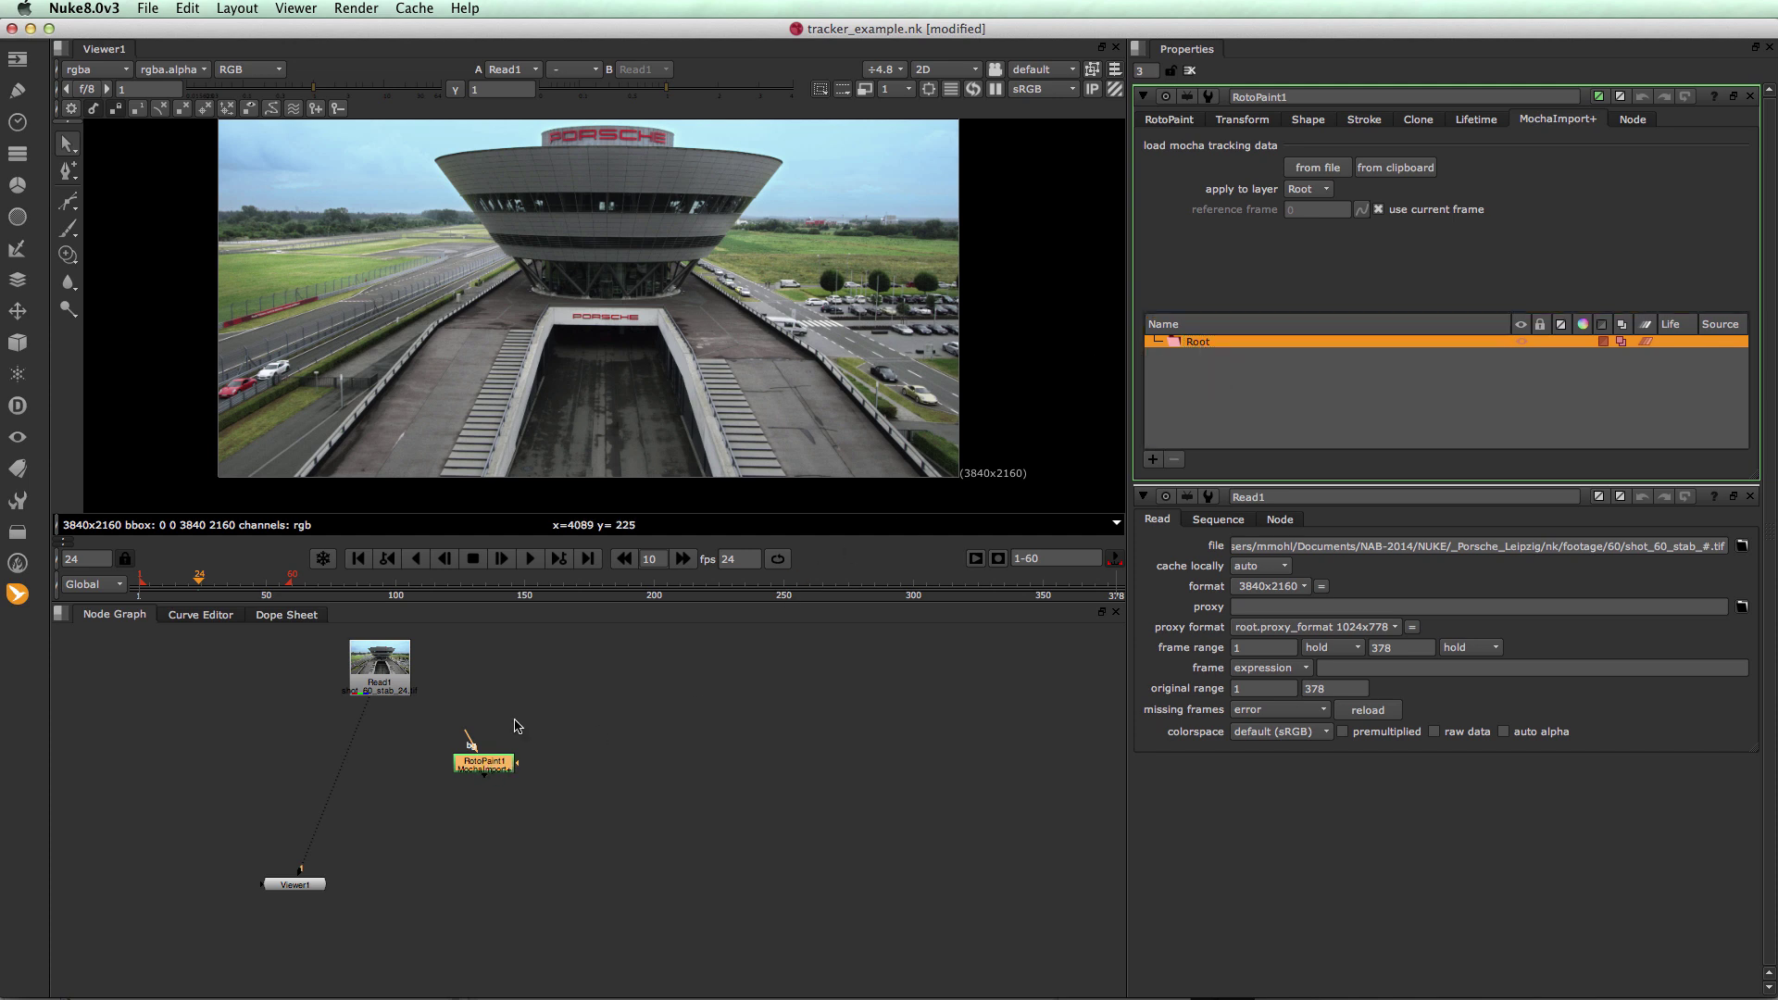
click(1154, 461)
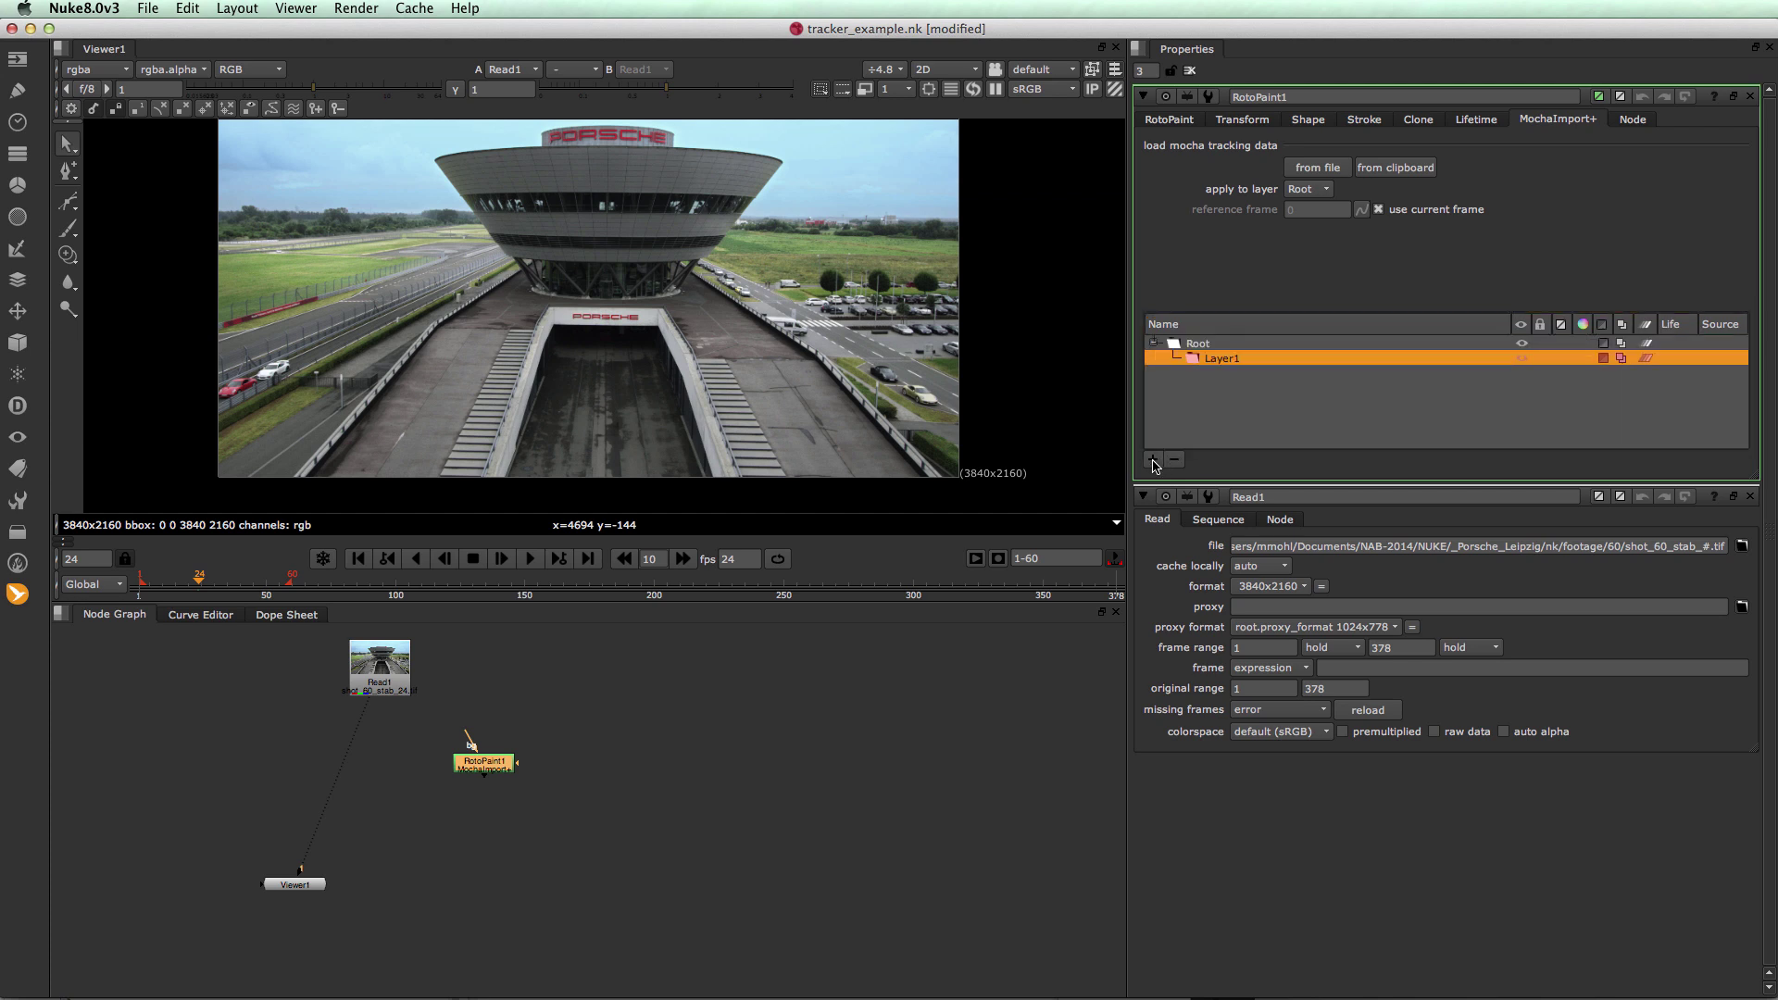
double_click(1221, 359)
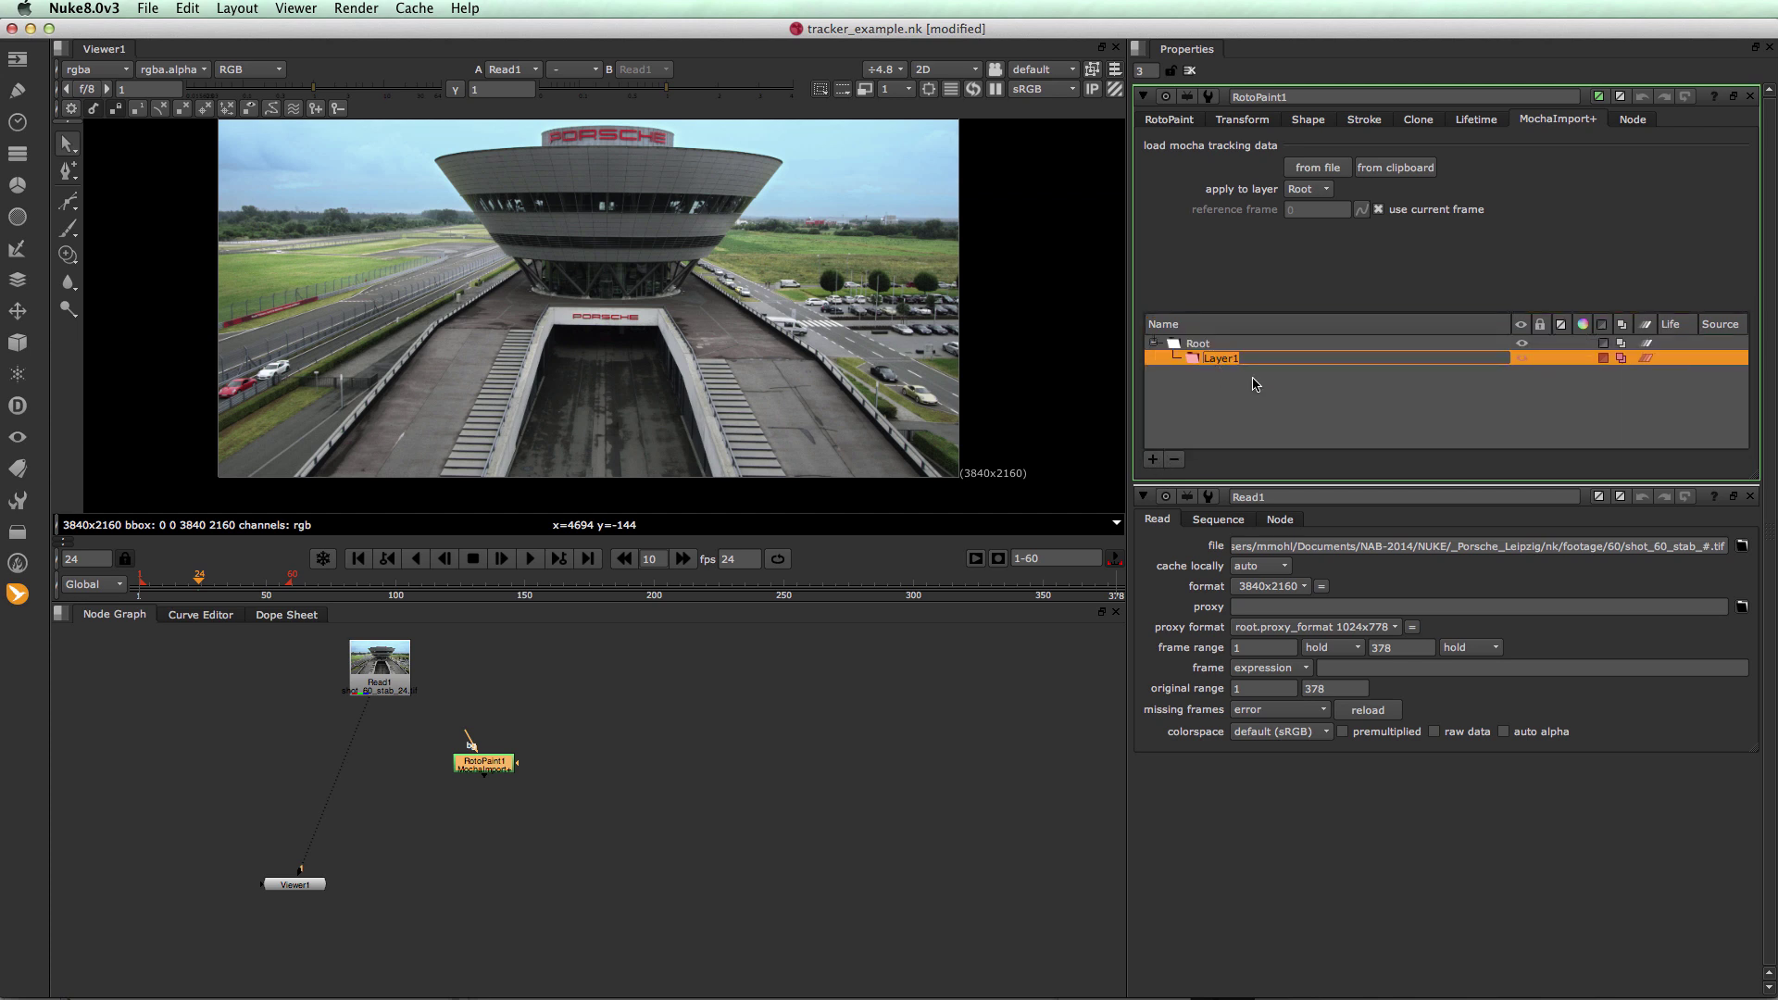
text(right_ramp)
click(1239, 382)
Add a second layer named left_ramp under Root in RotoPaint1
click(1204, 345)
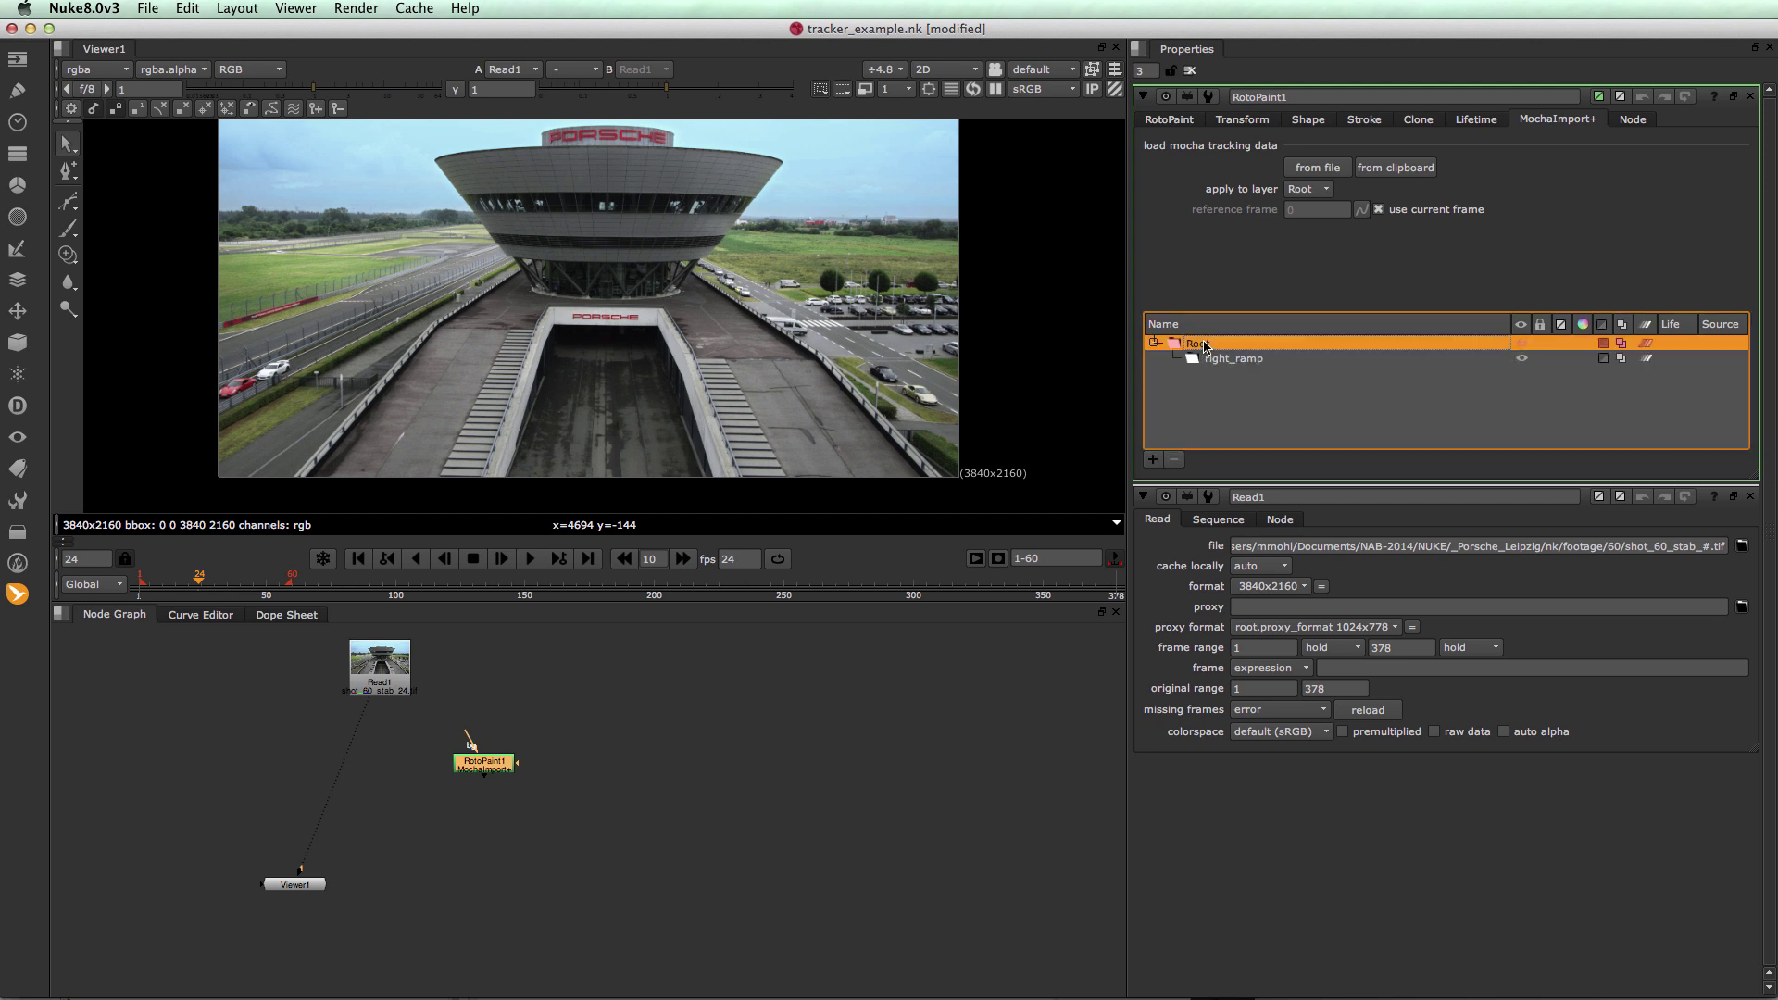
click(1154, 460)
double_click(1220, 360)
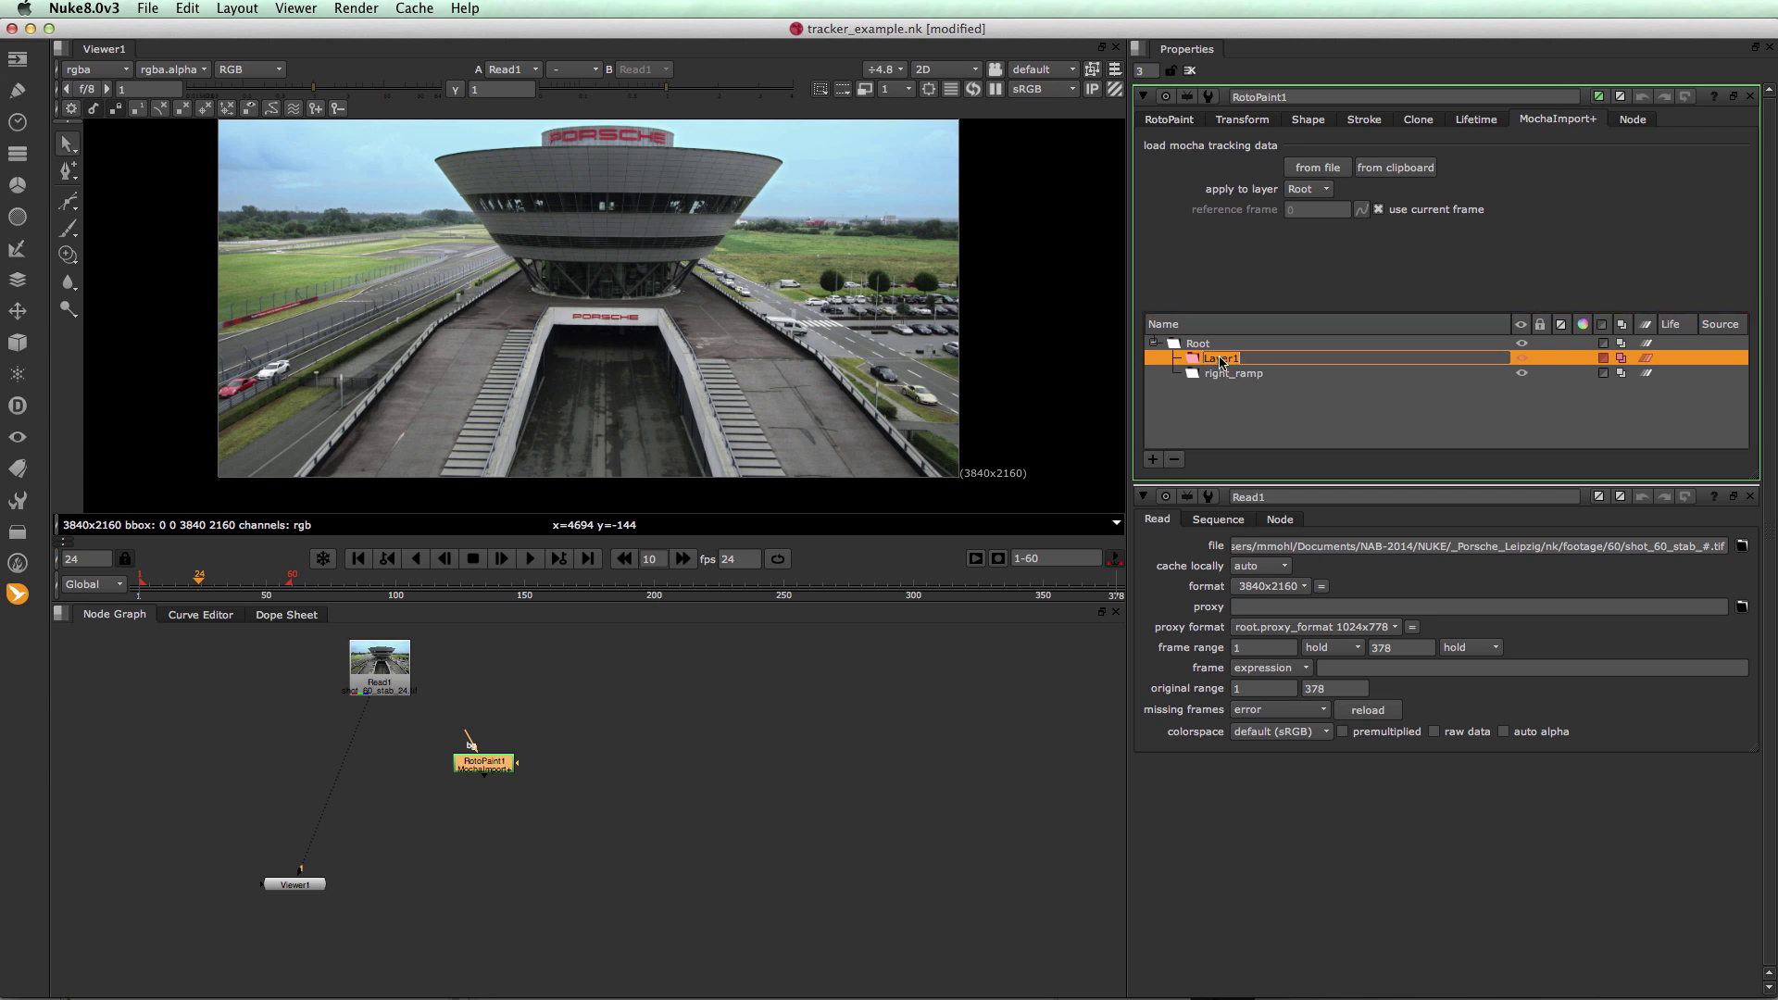
text(left_ramp)
click(1280, 402)
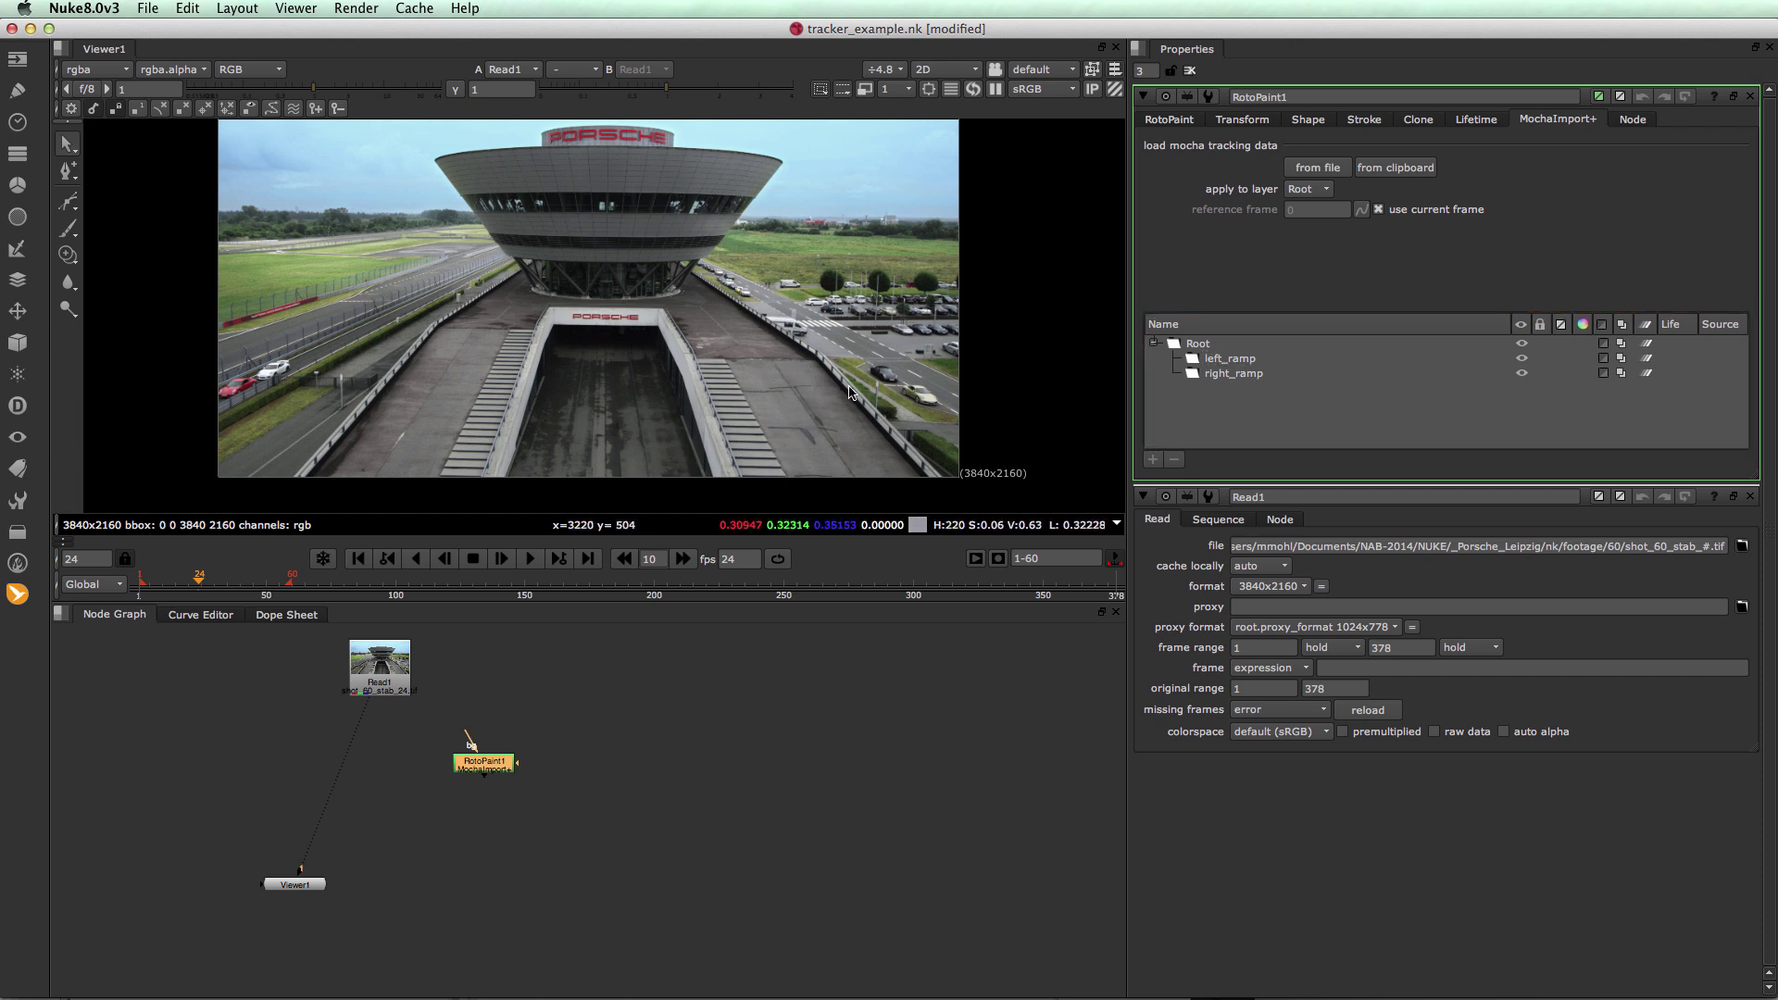
Load the mocha tracking data from the clipboard and apply it to the right_ramp layer, using the current frame as reference
click(1331, 192)
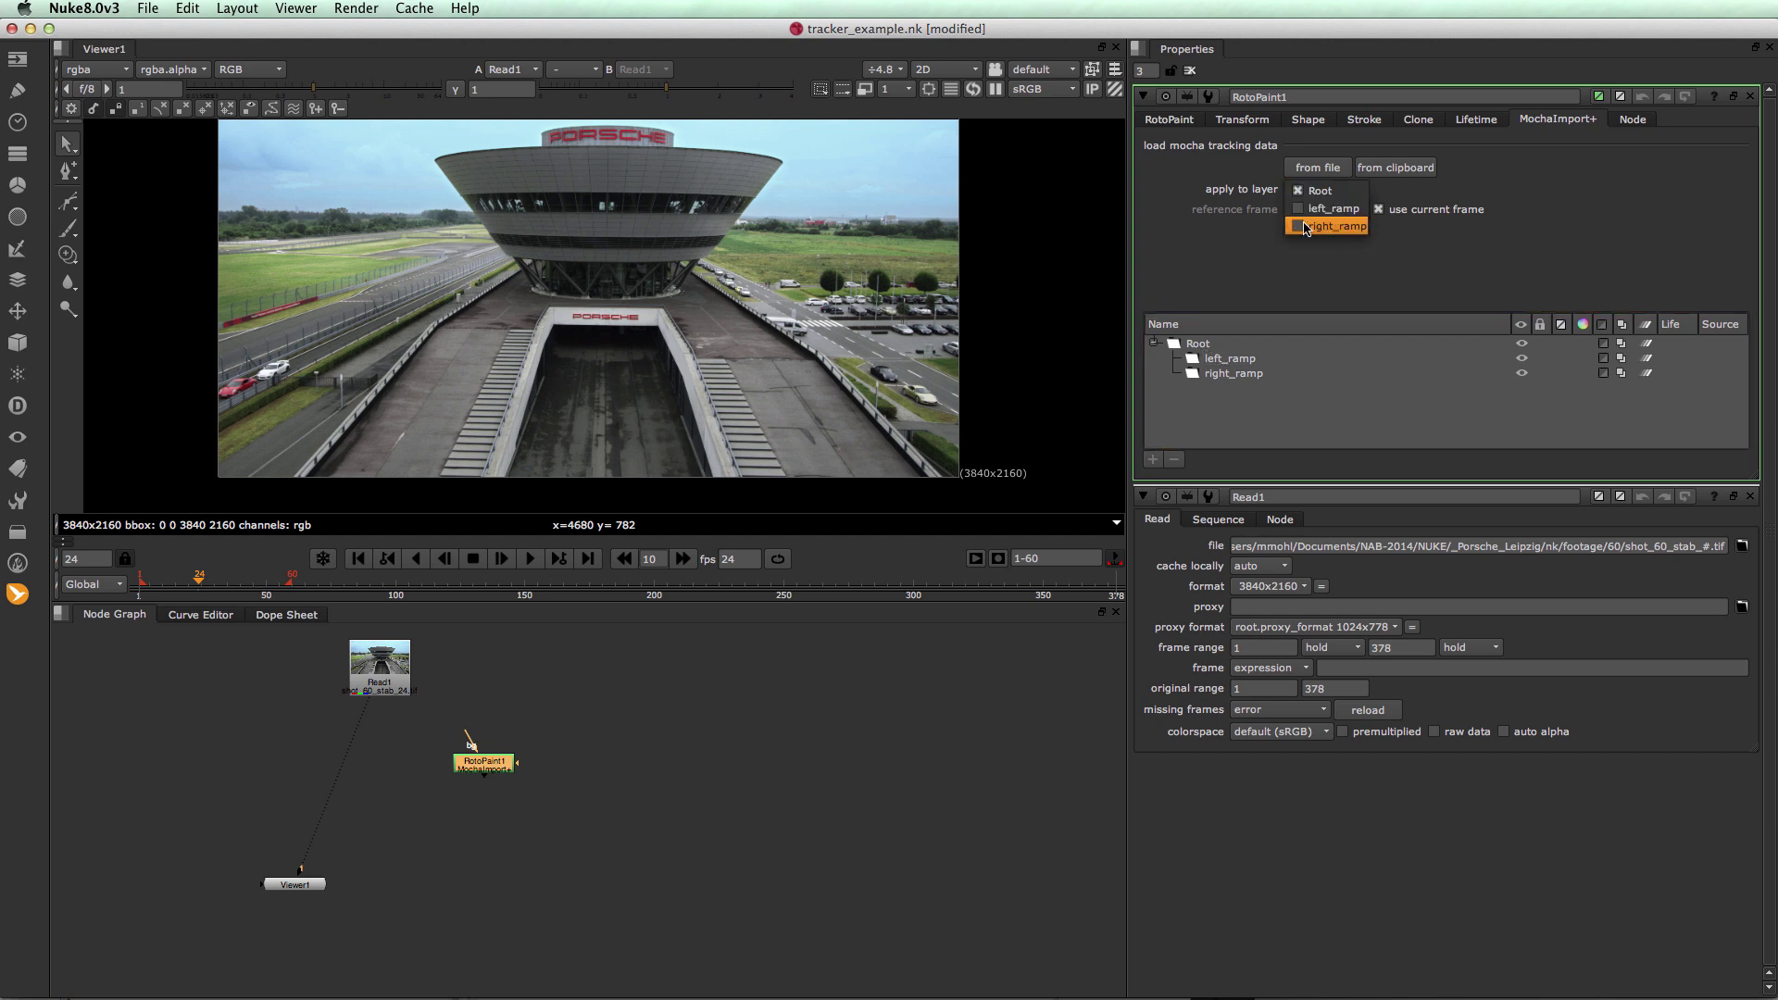
click(1304, 227)
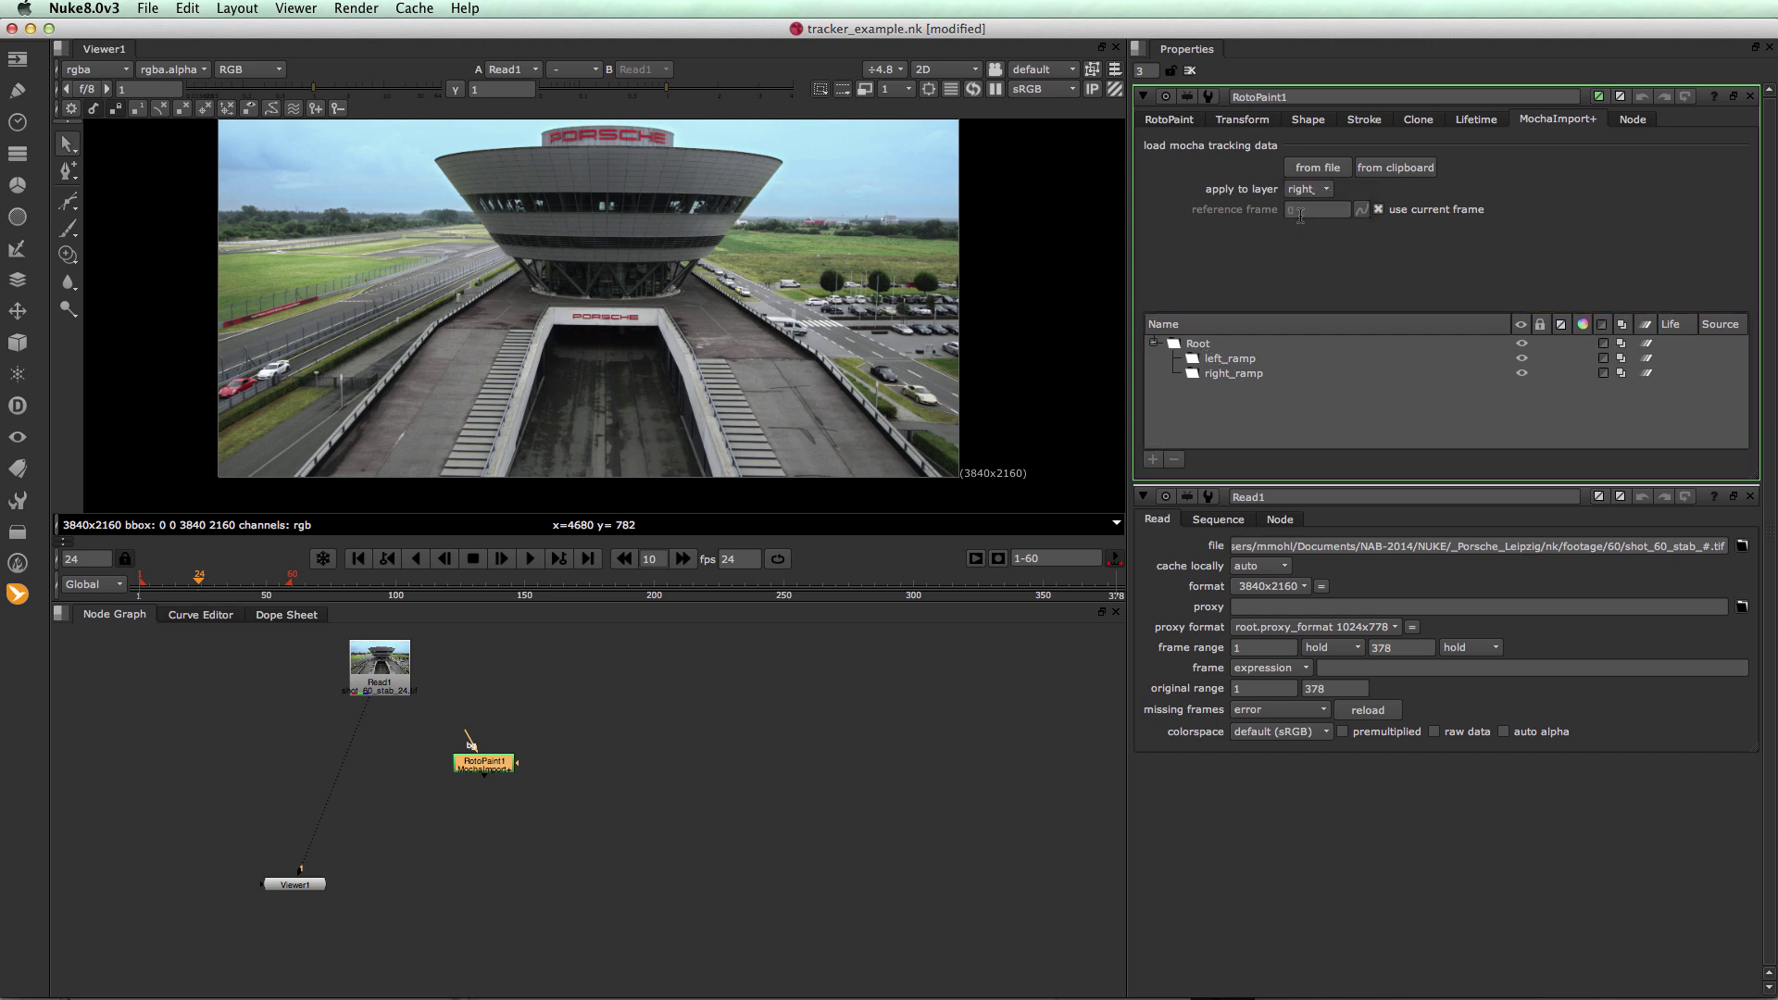
click(1383, 169)
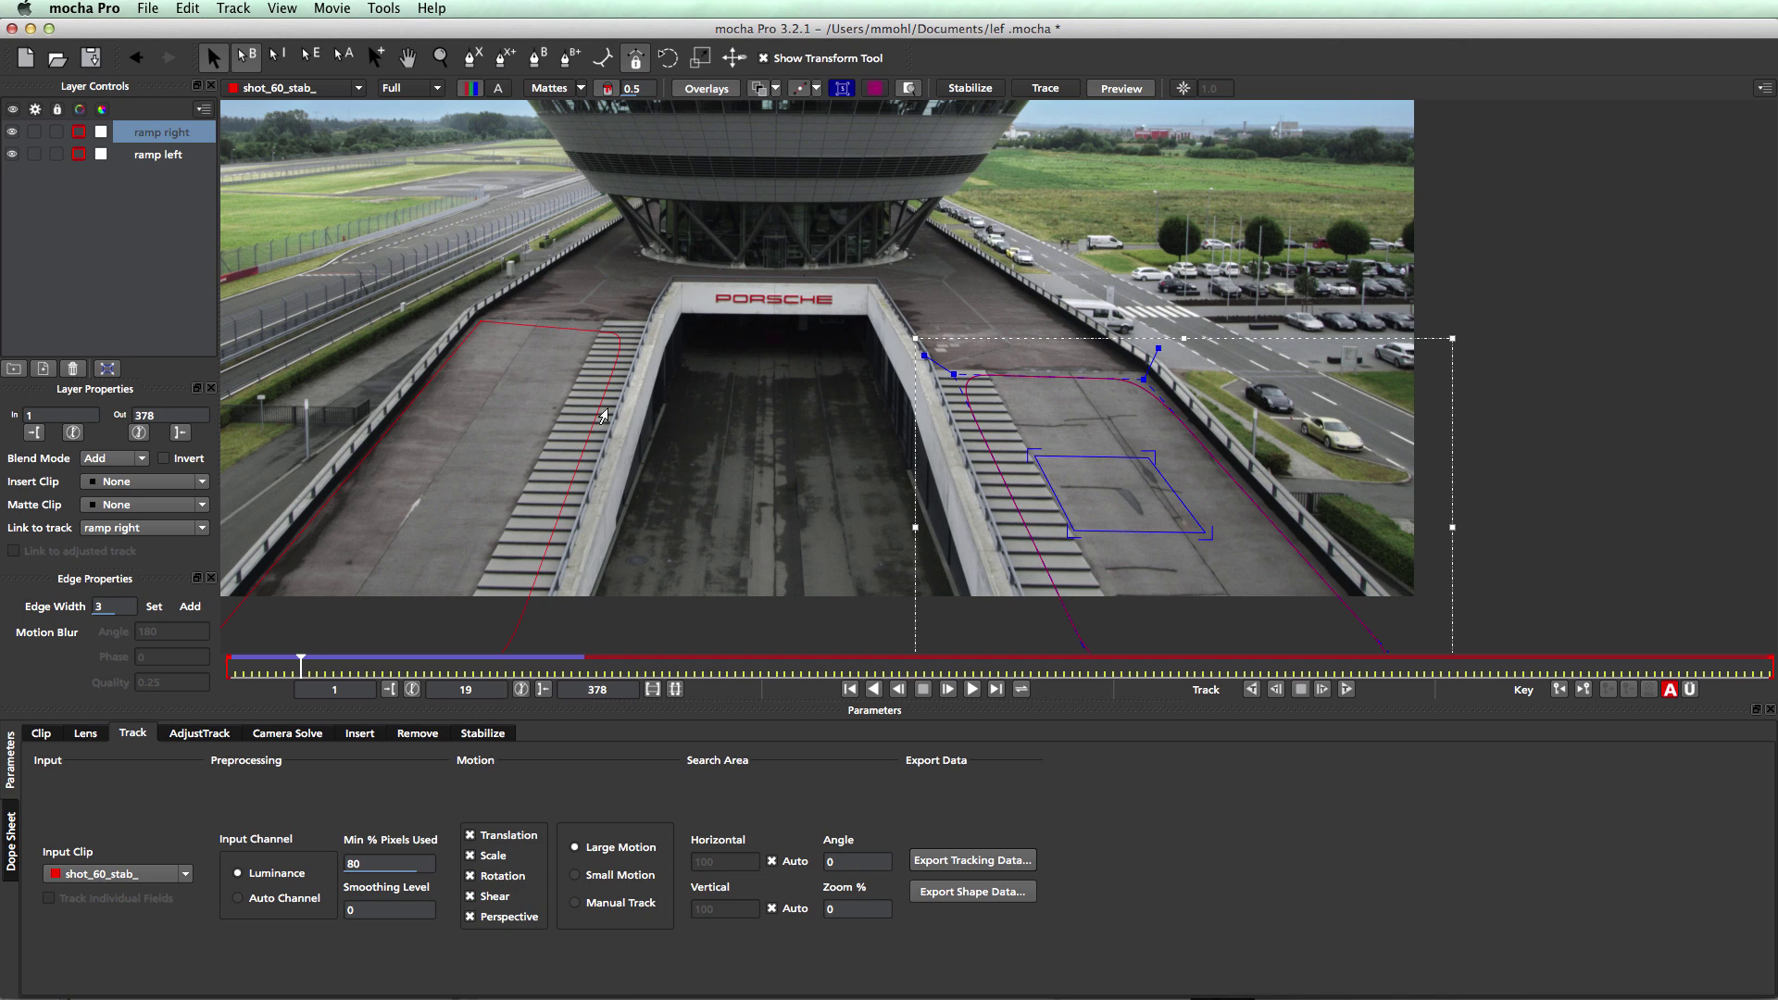
In mocha Pro, select the ramp left layer and copy its tracking data to the clipboard in Nuke Corner Pin (*.nk) format
click(603, 403)
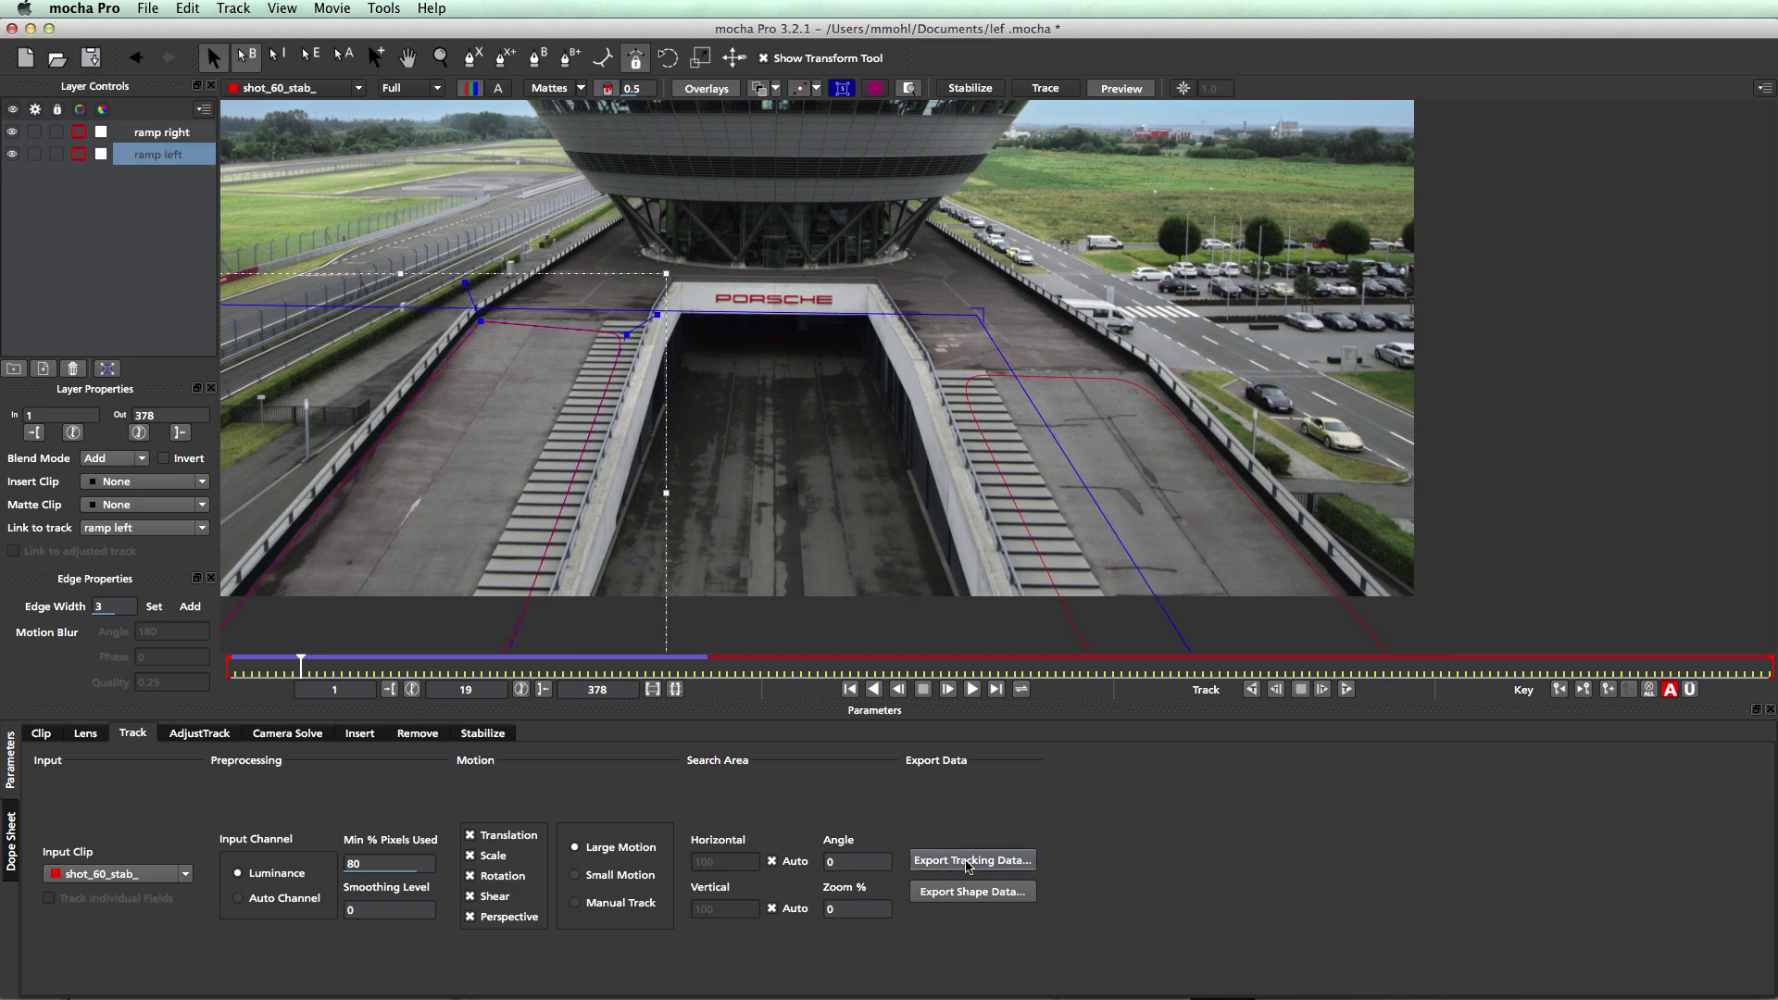
click(970, 861)
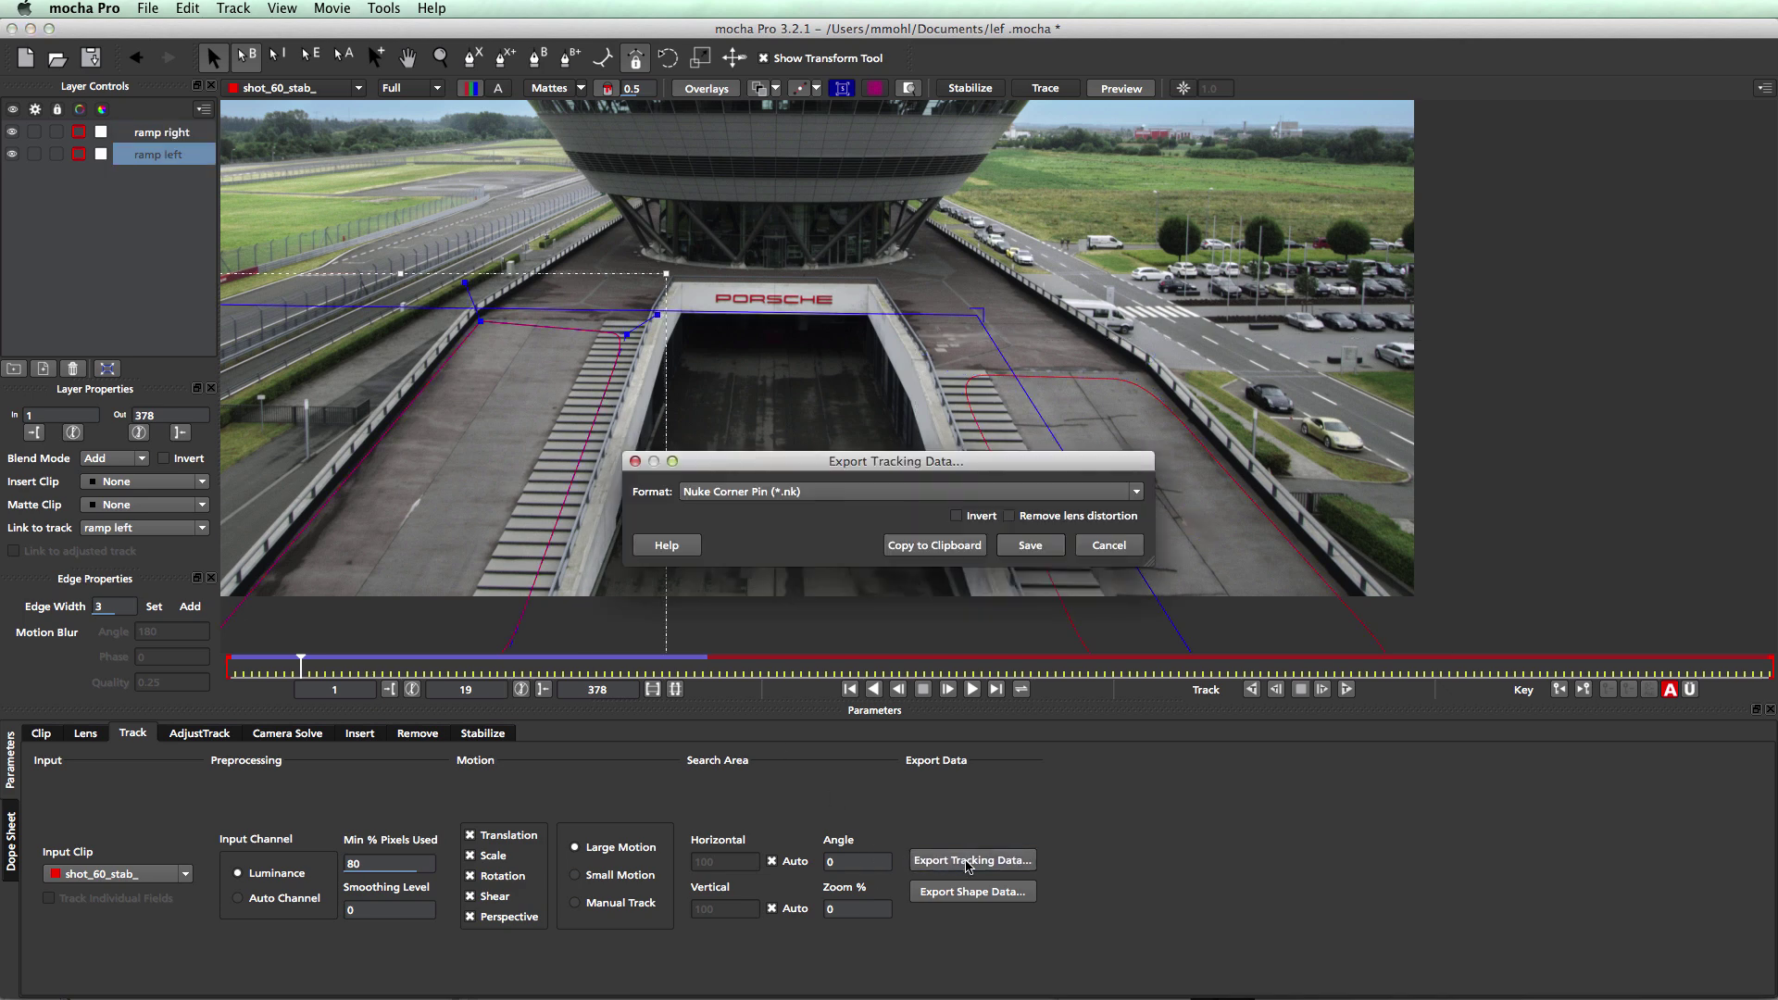
click(947, 547)
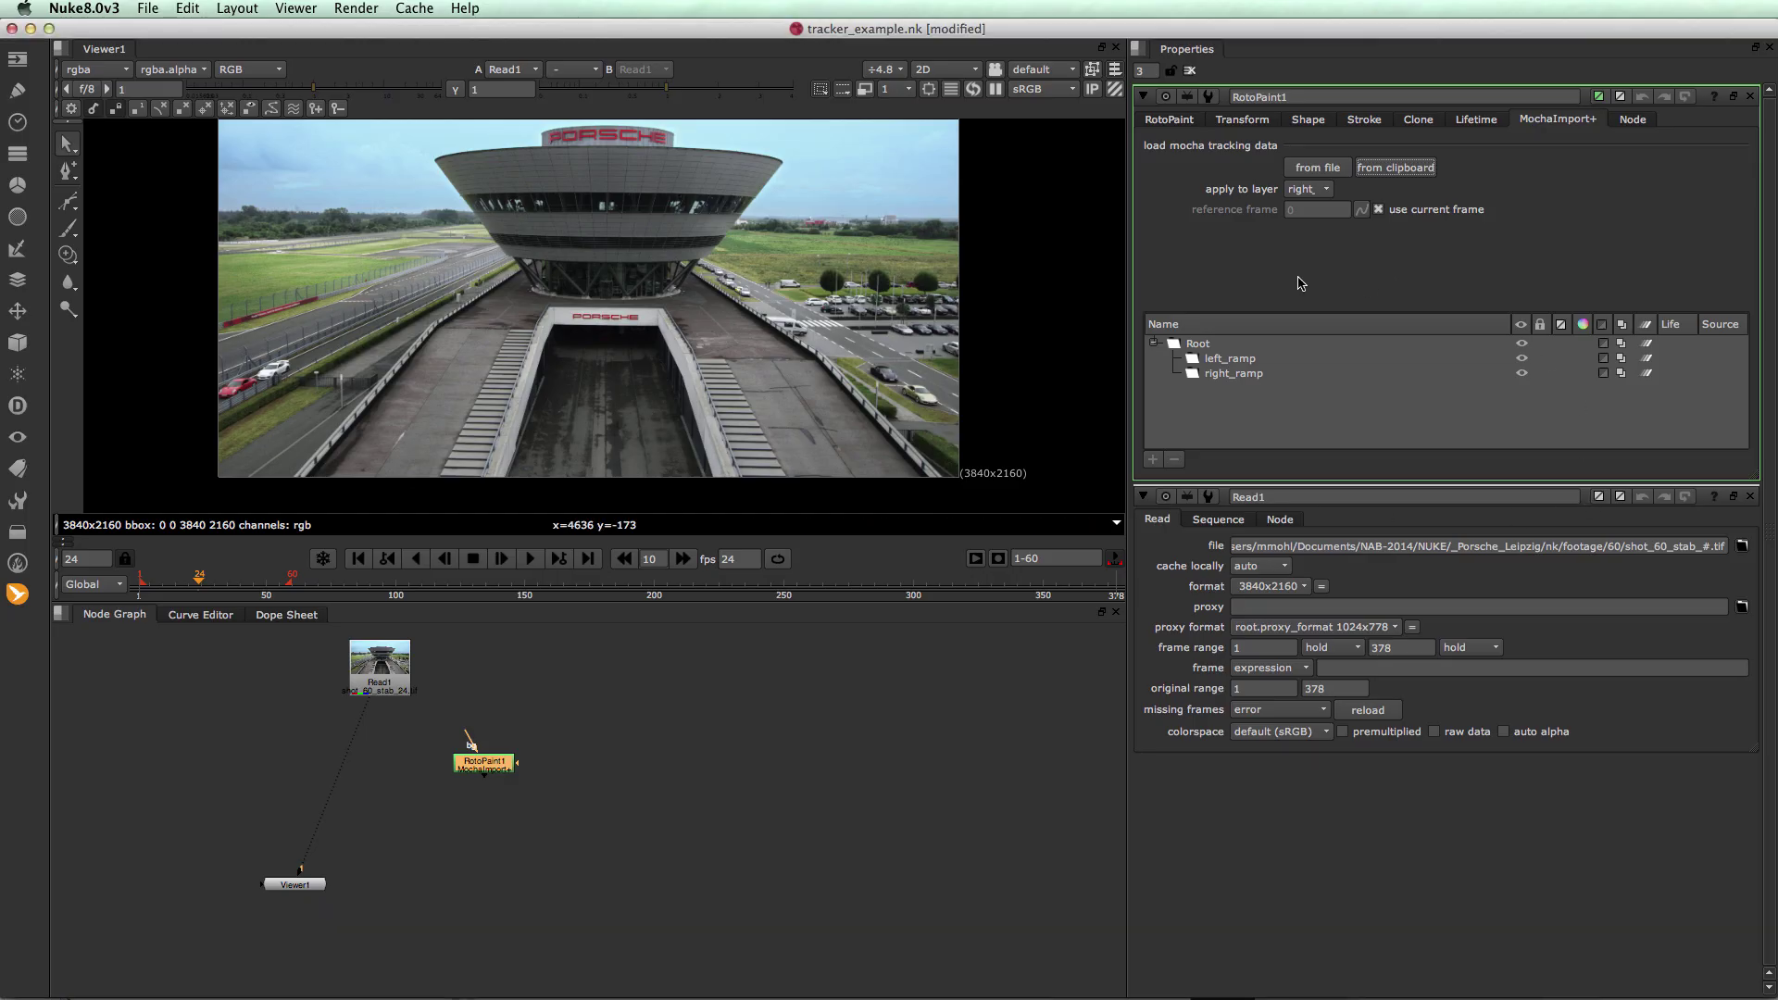
Switch back to Nuke and load the clipboard tracking data onto the left_ramp layer of RotoPaint1, using the current frame as reference
click(1319, 189)
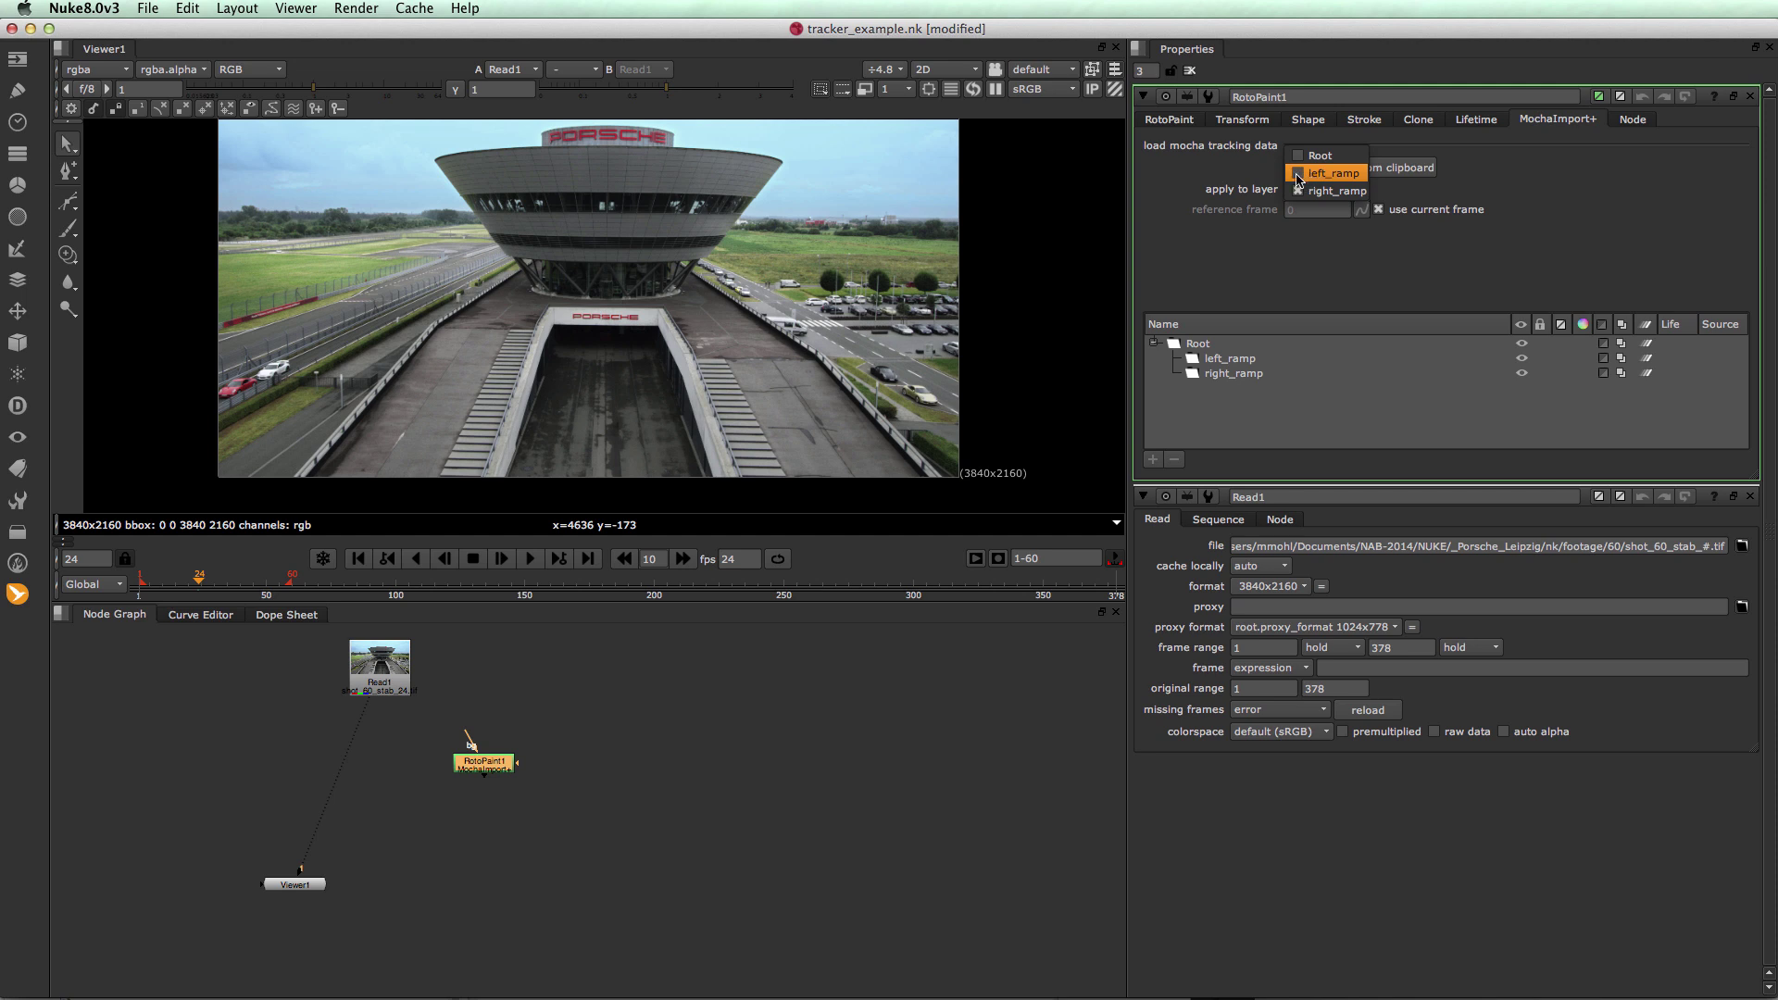
click(1300, 174)
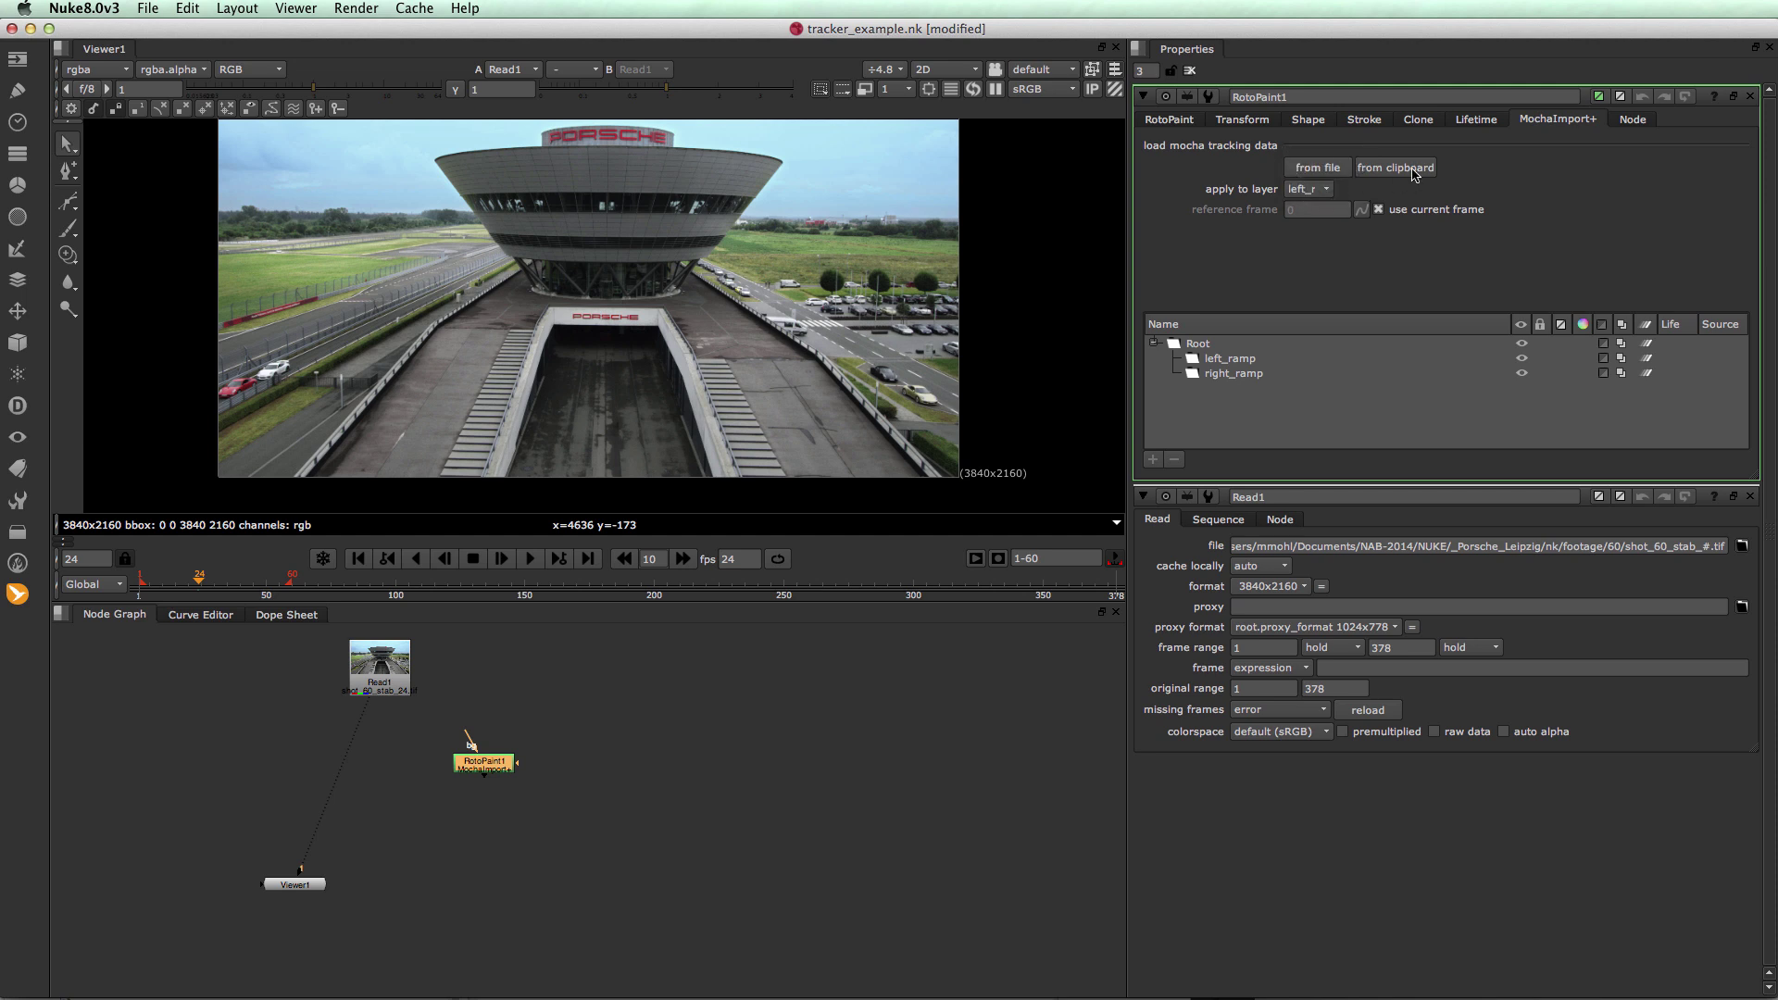
click(1232, 361)
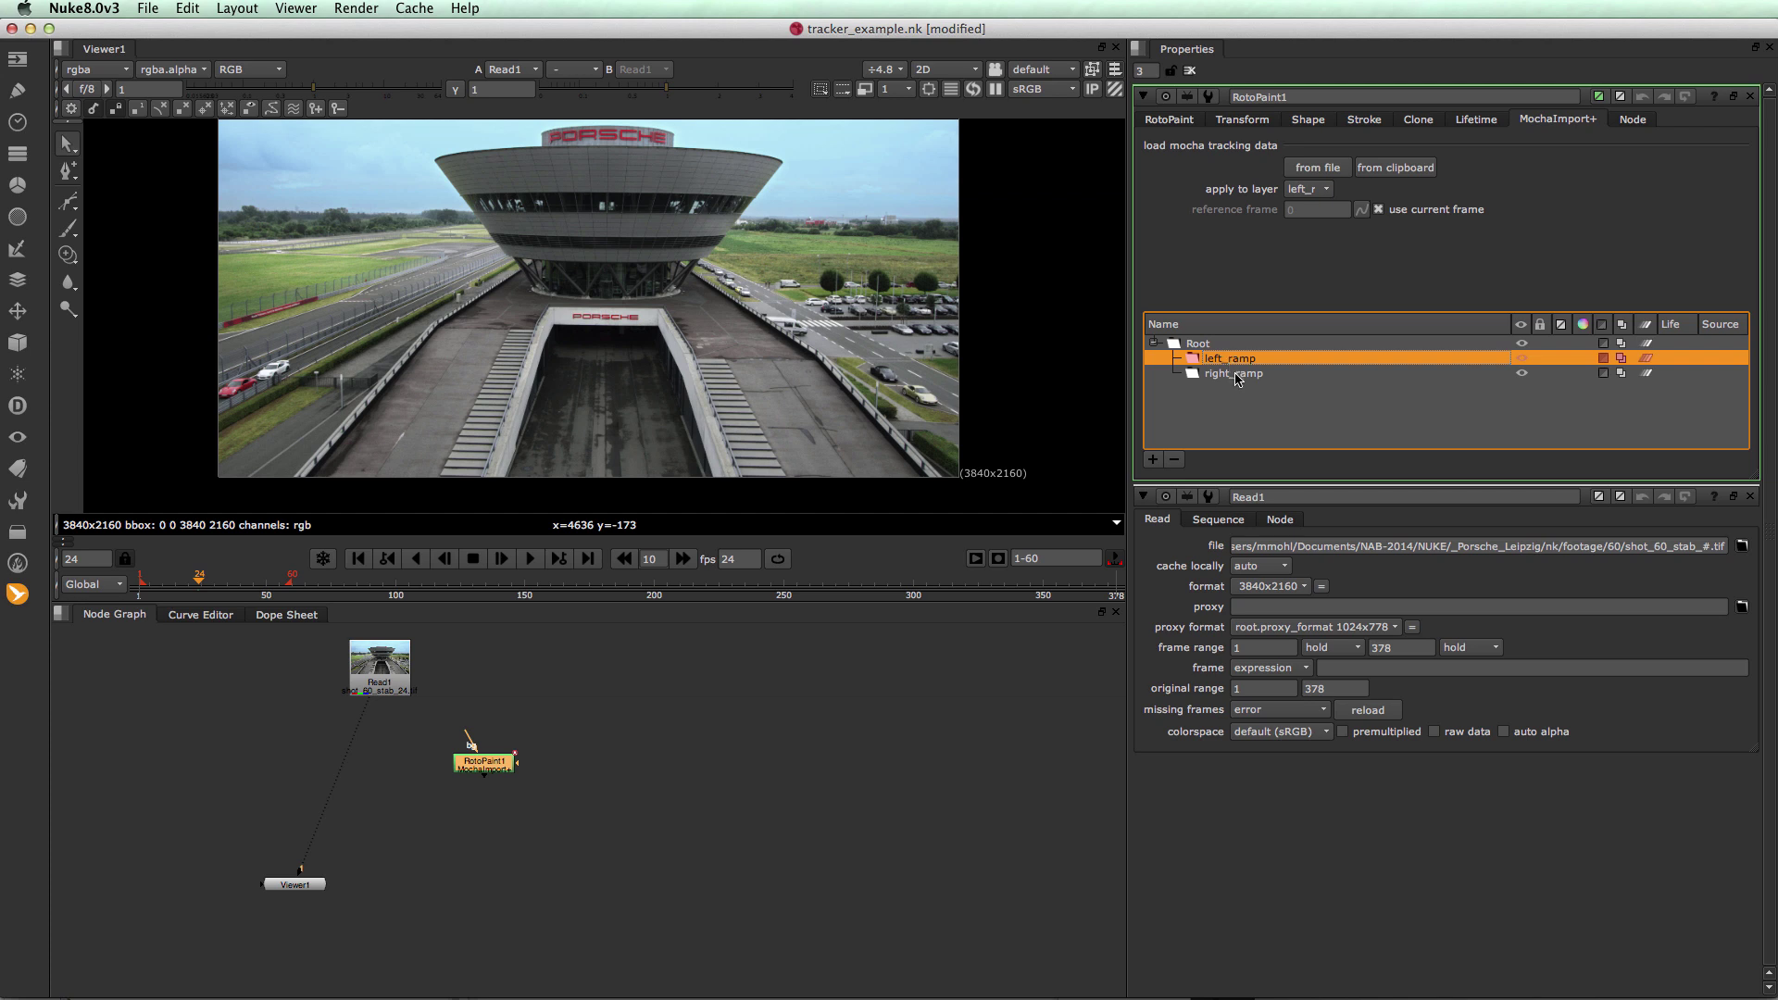
Draw a closed six-point Bezier in the right_ramp layer around the lower dark crack on the right ramp and check its tracking at frame 25
click(1237, 375)
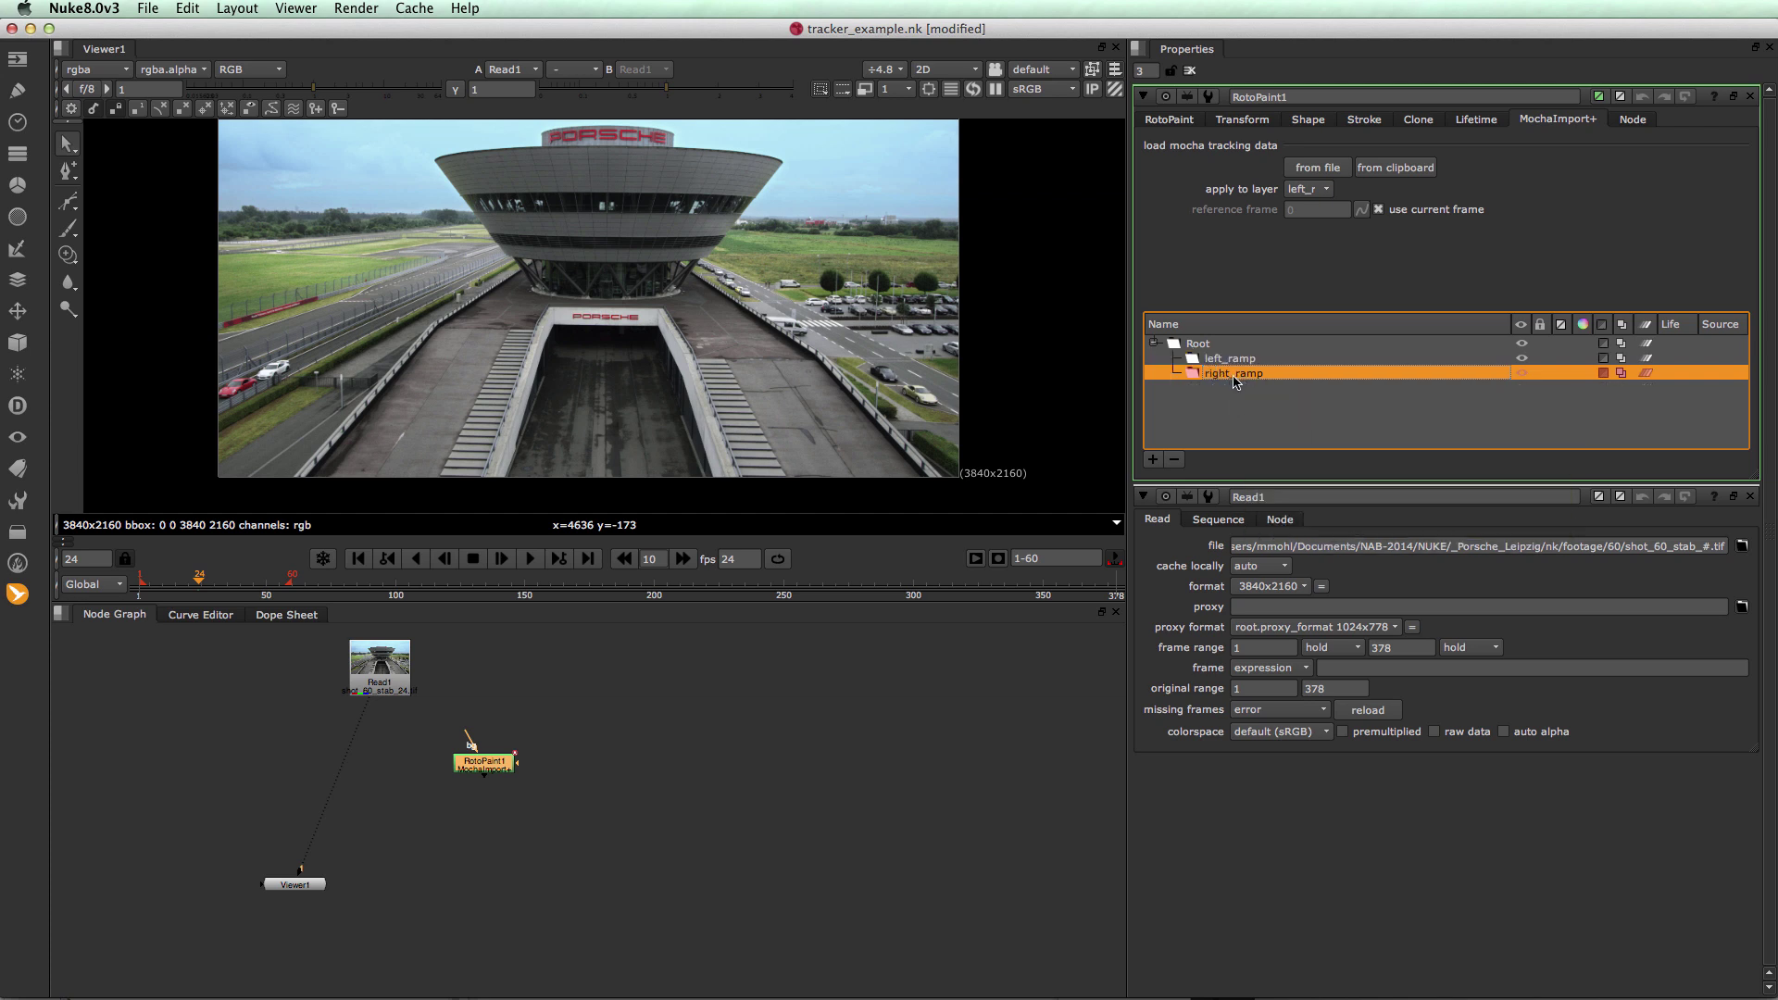
scroll(829, 428, up, 3)
scroll(829, 428, up, 4)
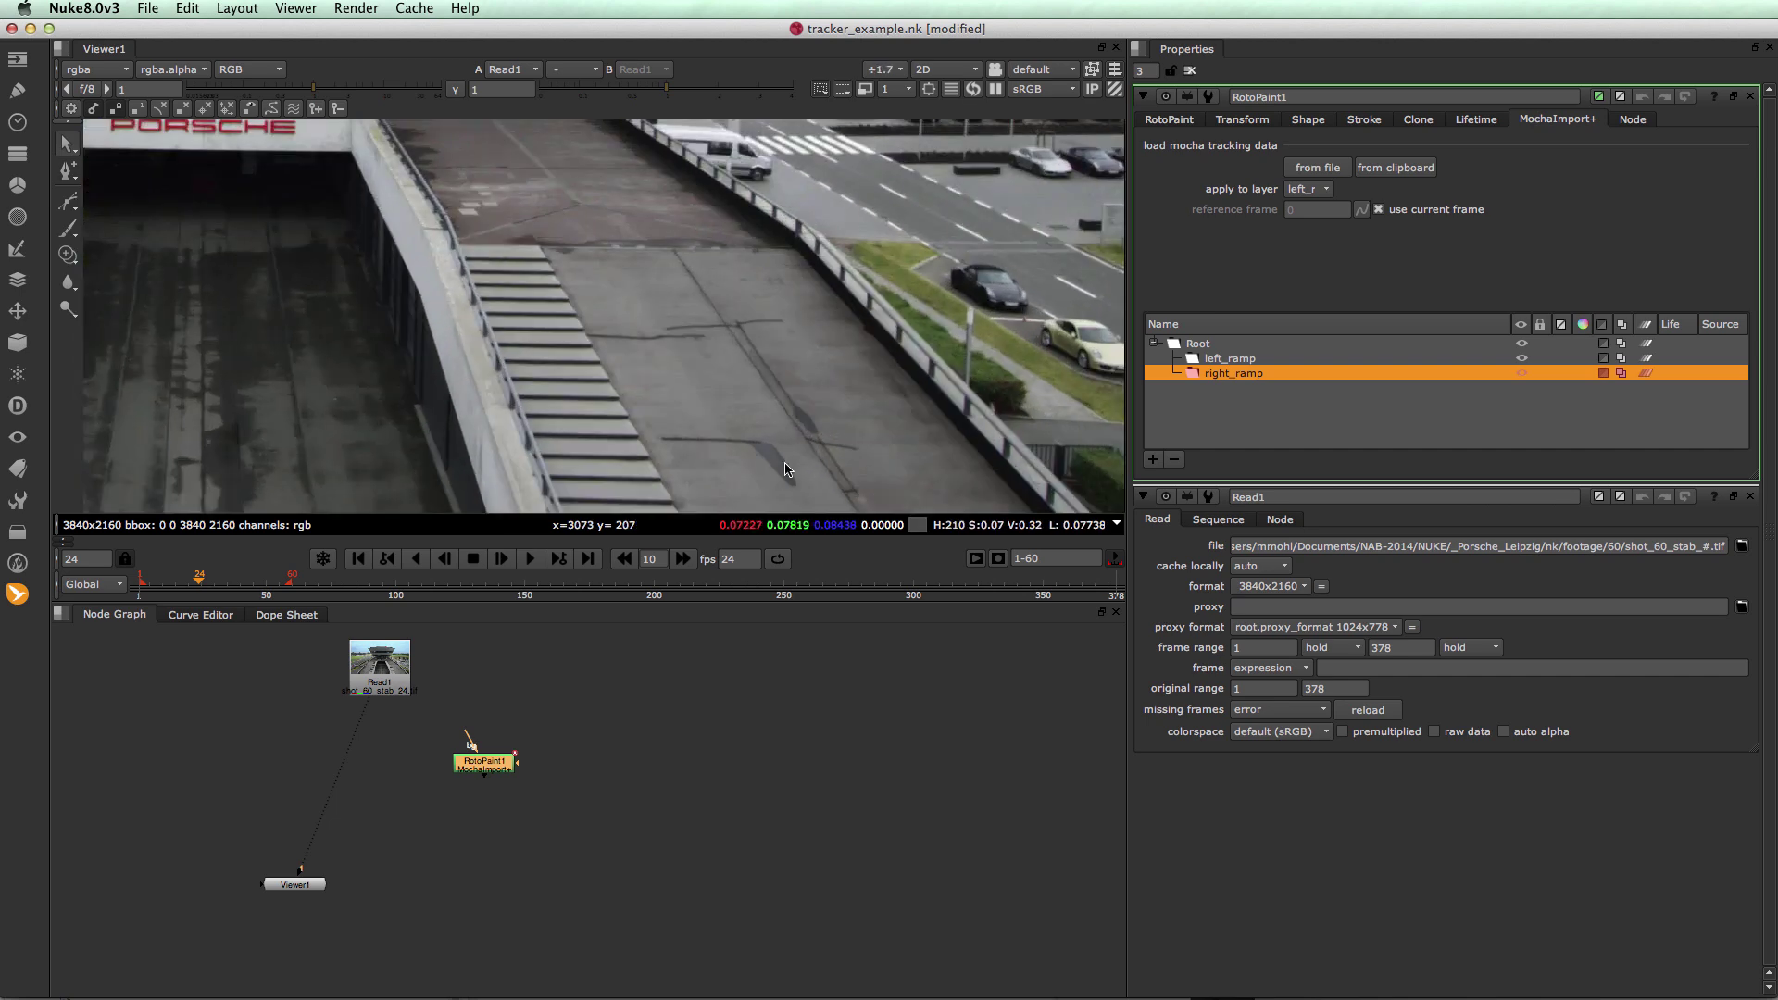
middle_drag(787, 466, 798, 410)
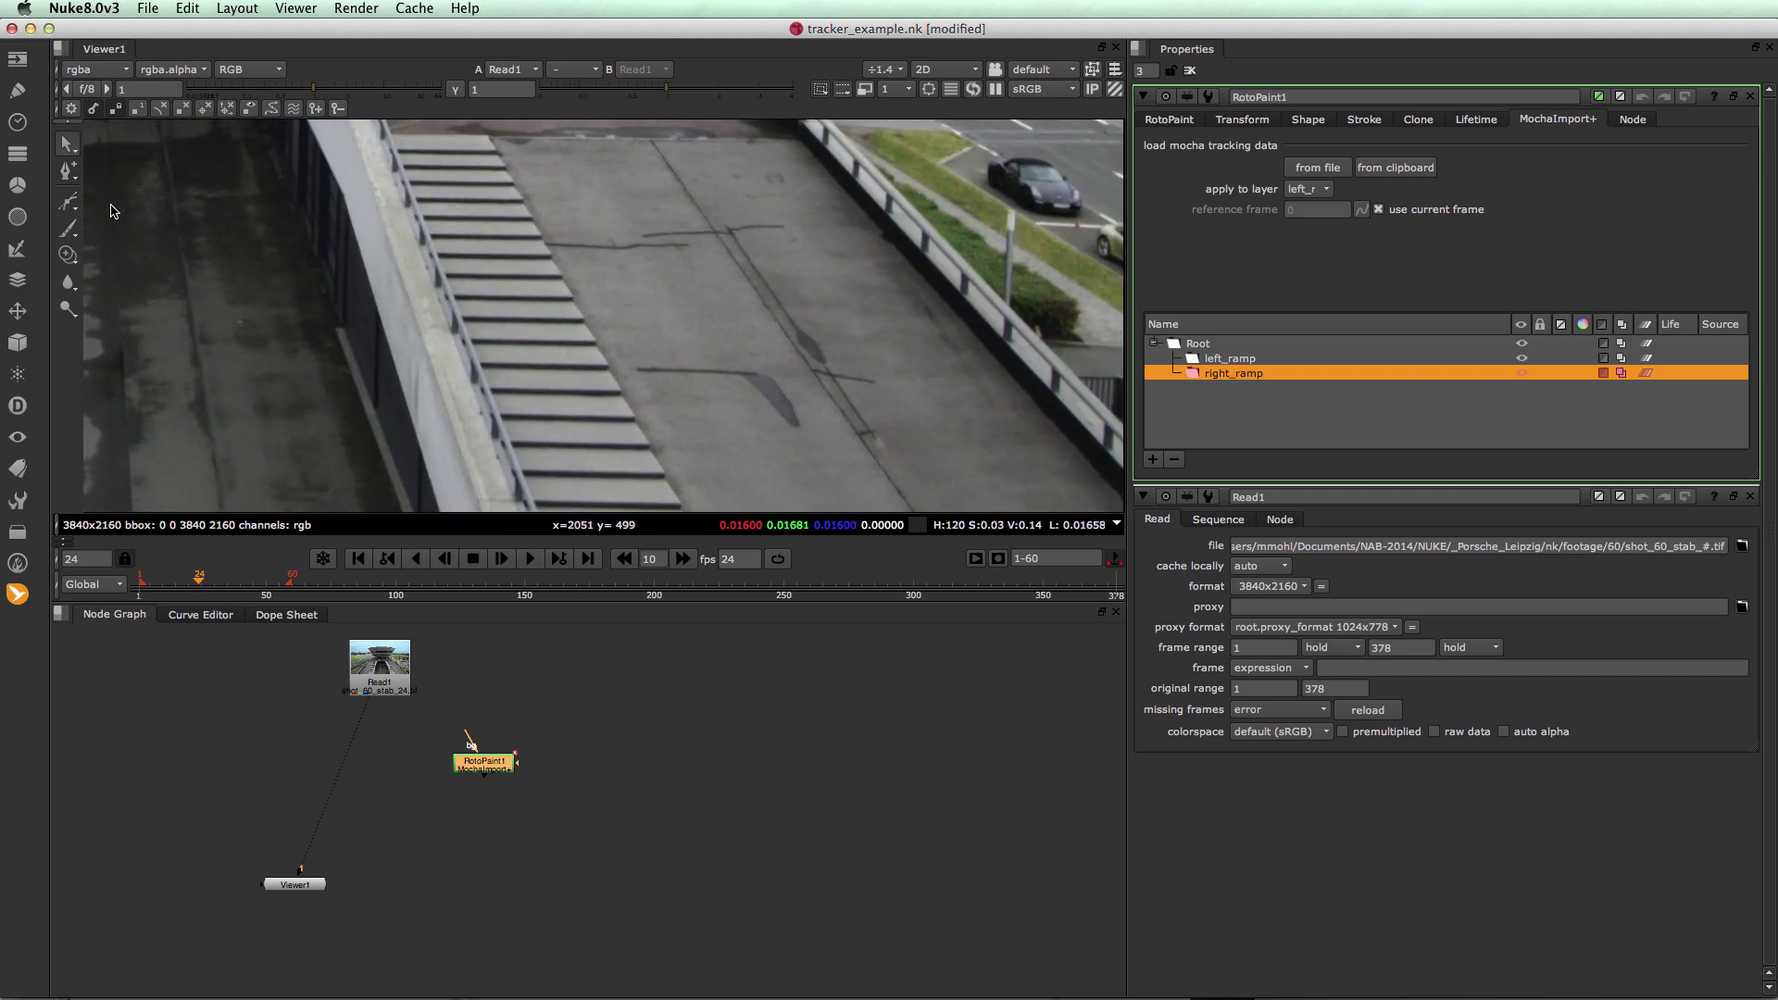
click(68, 201)
click(629, 354)
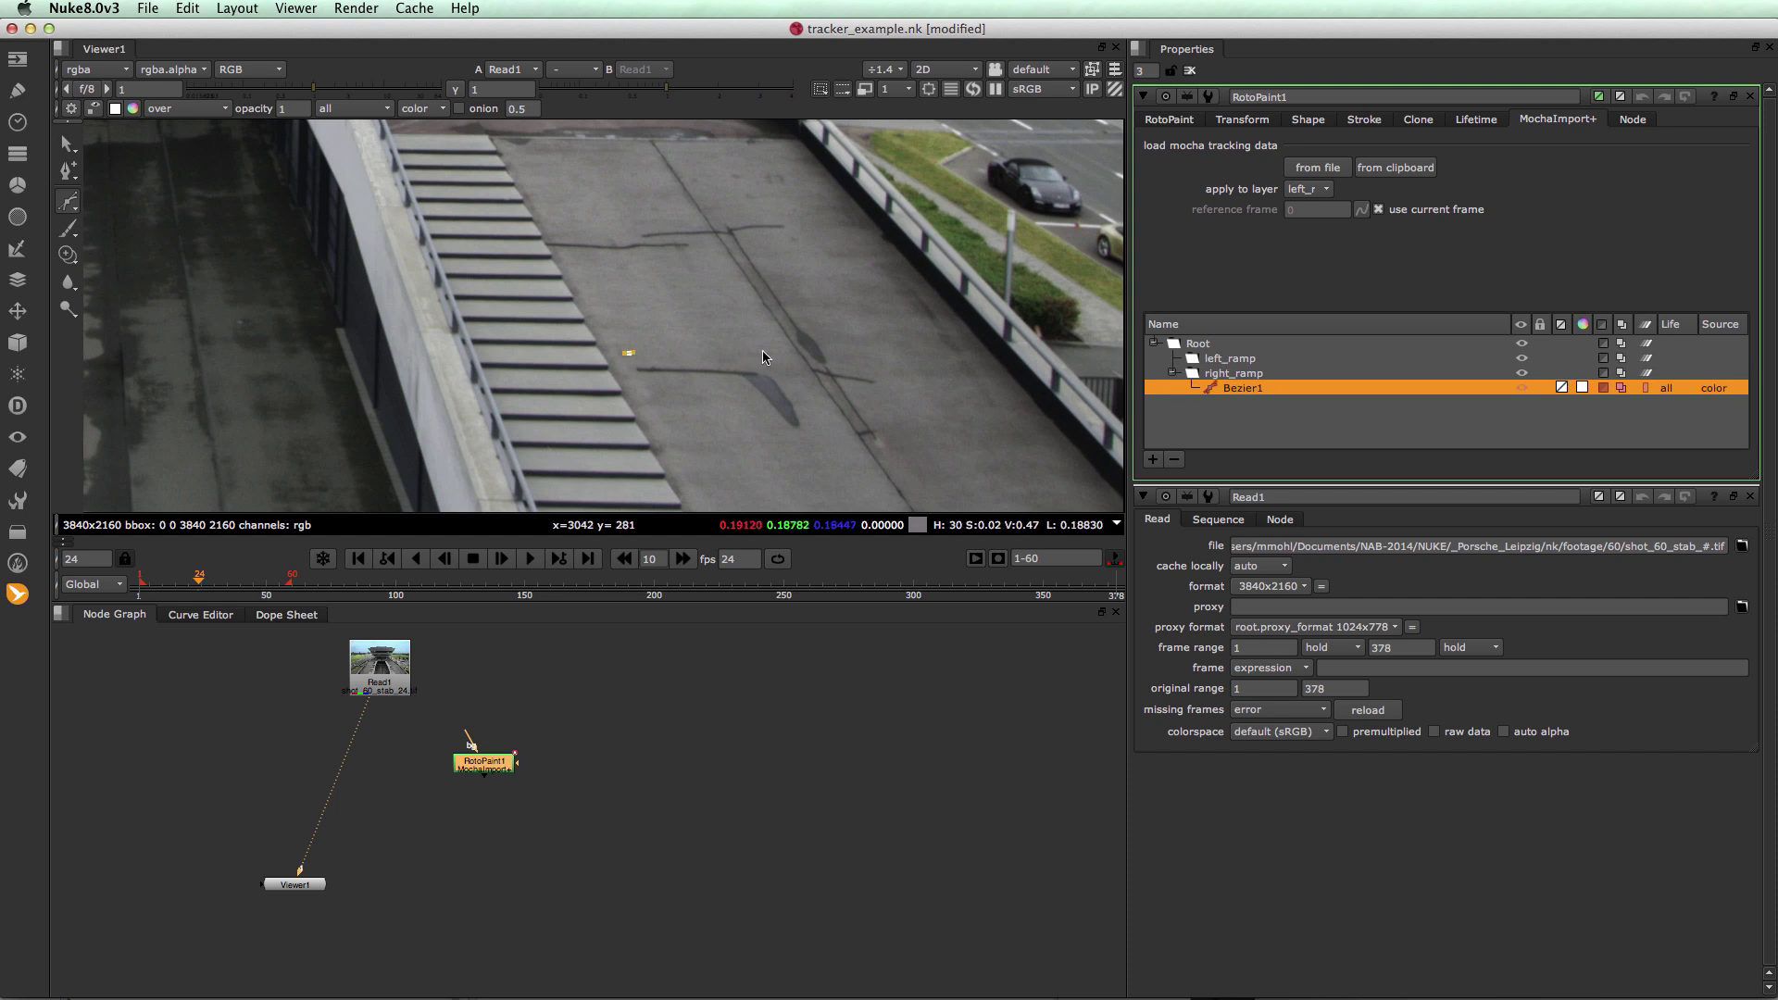
click(777, 356)
click(812, 407)
click(812, 442)
click(724, 398)
click(647, 395)
click(629, 354)
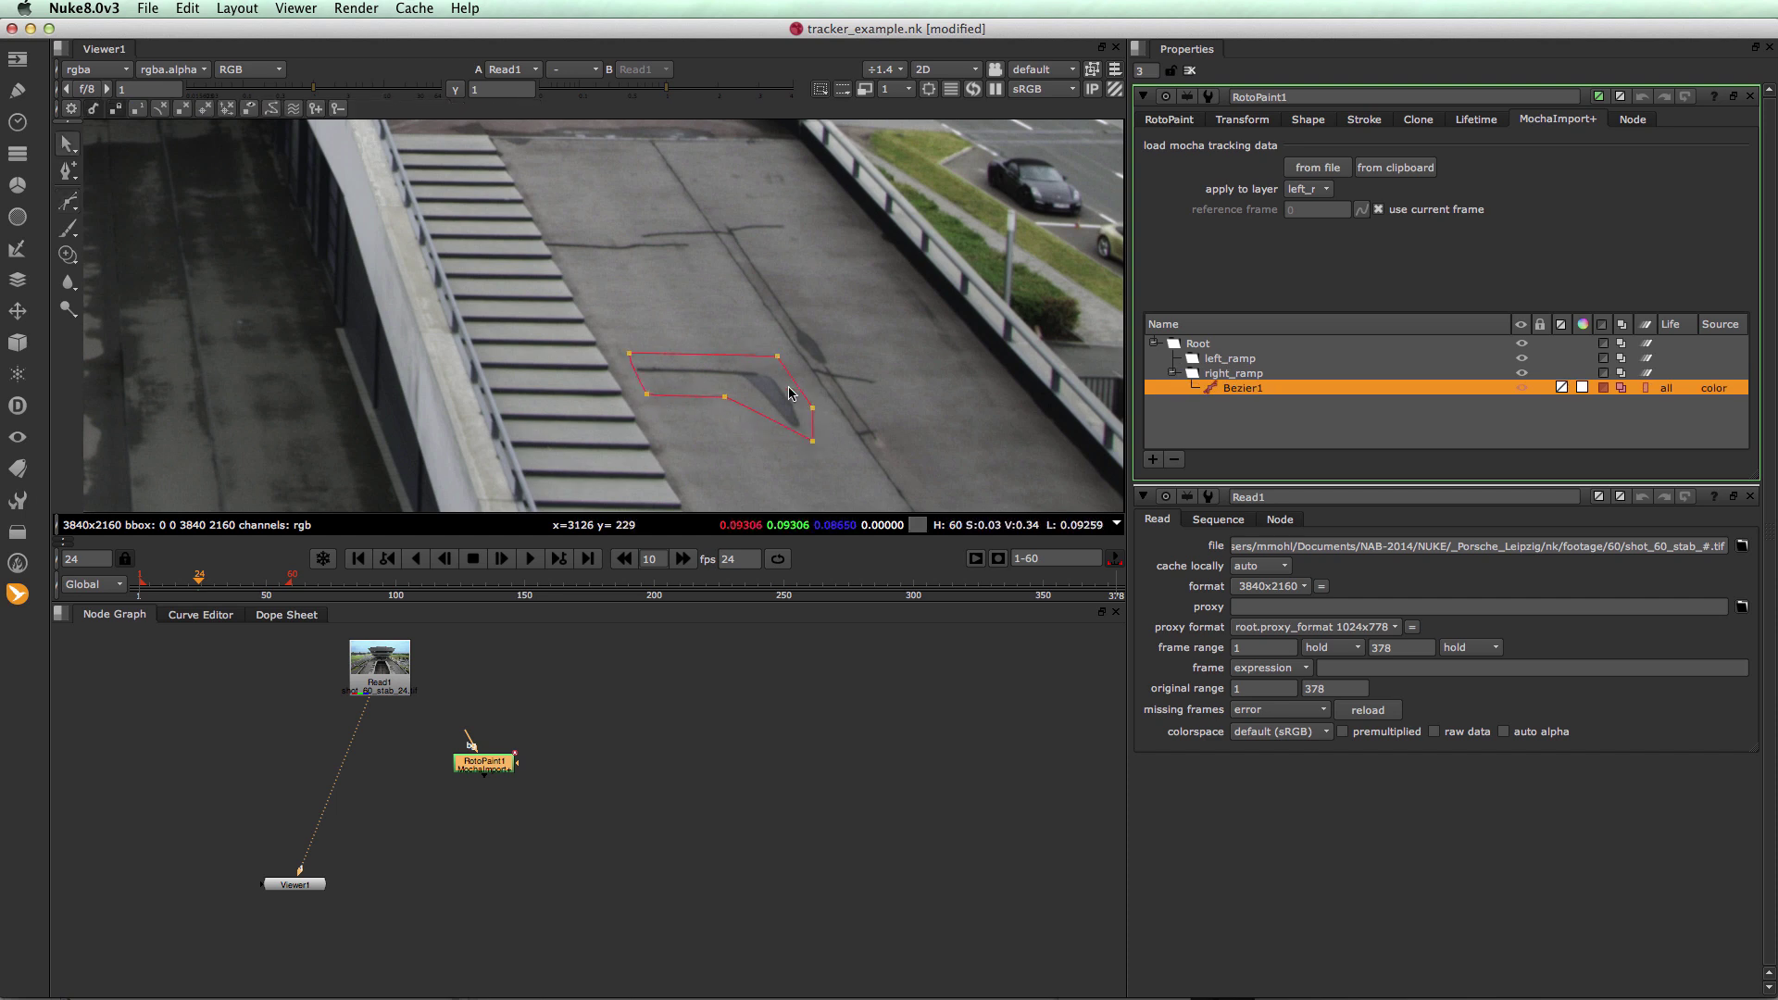
click(200, 585)
mouse_move(200, 586)
mouse_down()
mouse_move(159, 579)
mouse_move(203, 577)
mouse_up()
Activate the Clone brush for the right_ramp layer and connect RotoPaint1's bg input to Read1
click(67, 202)
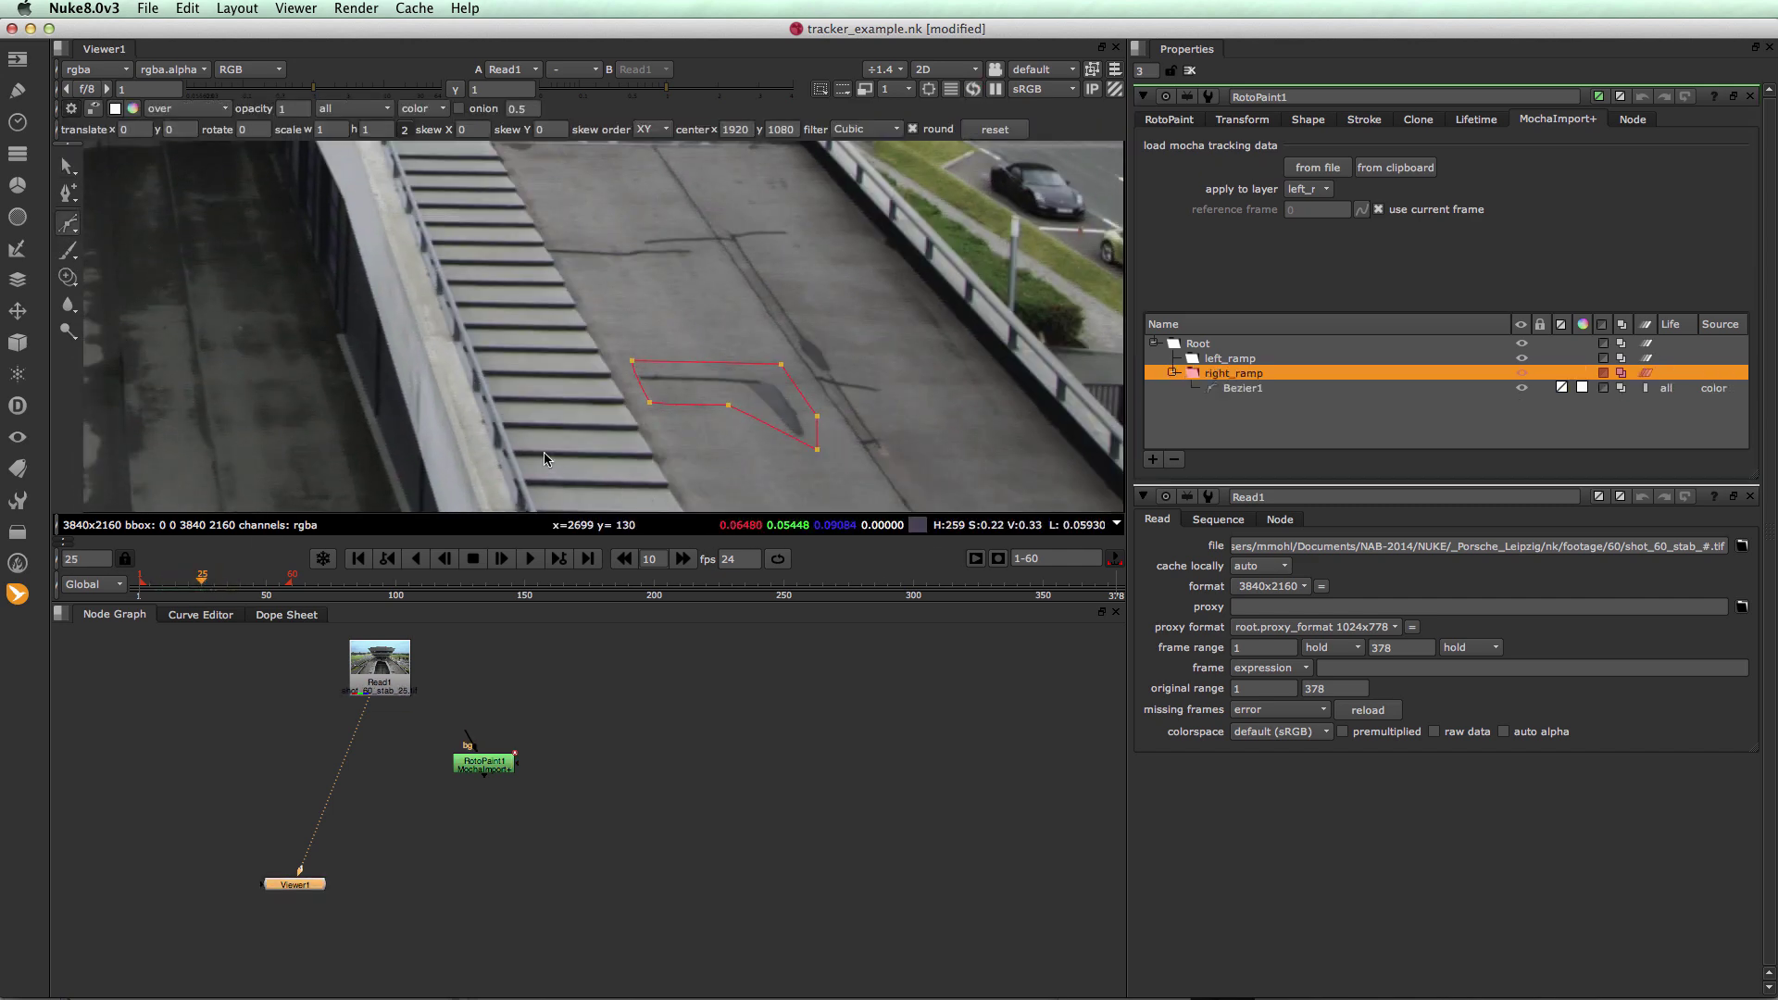
drag(67, 276, 103, 276)
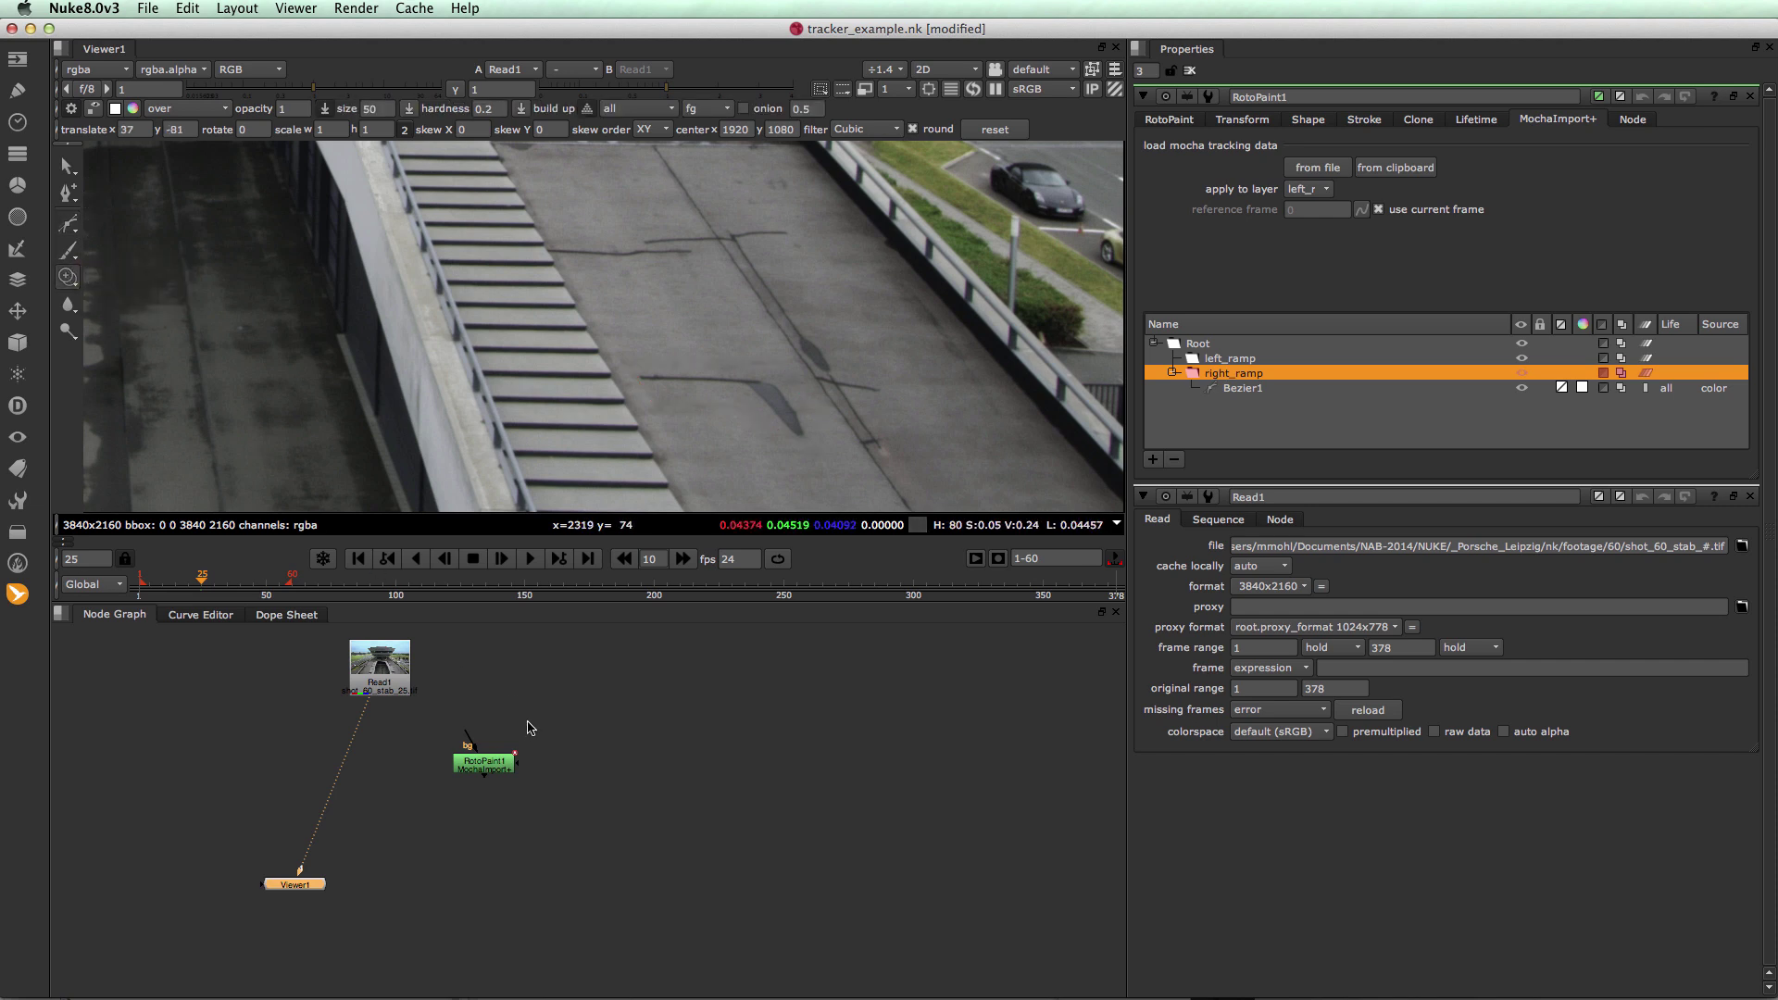
drag(474, 747, 399, 690)
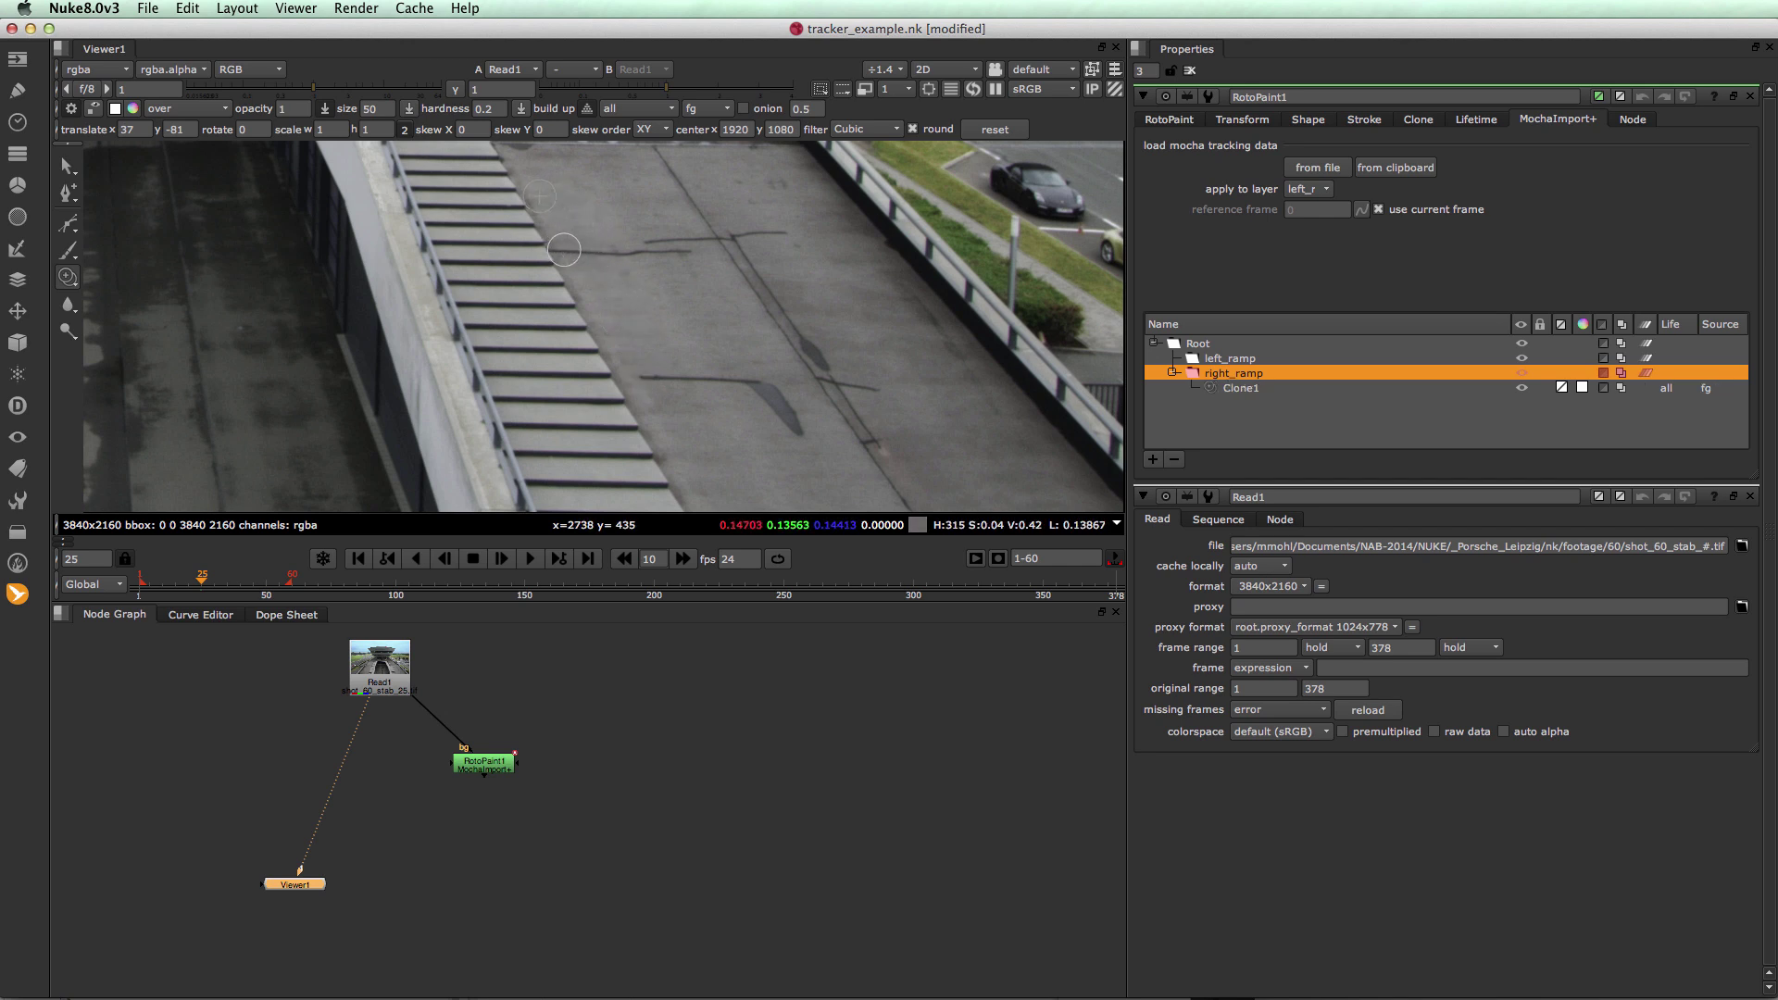
Clone clean pavement over the upper crack on the right ramp with RotoPaint1 shown in the viewer, and check the result at frame 39
drag(564, 250, 698, 257)
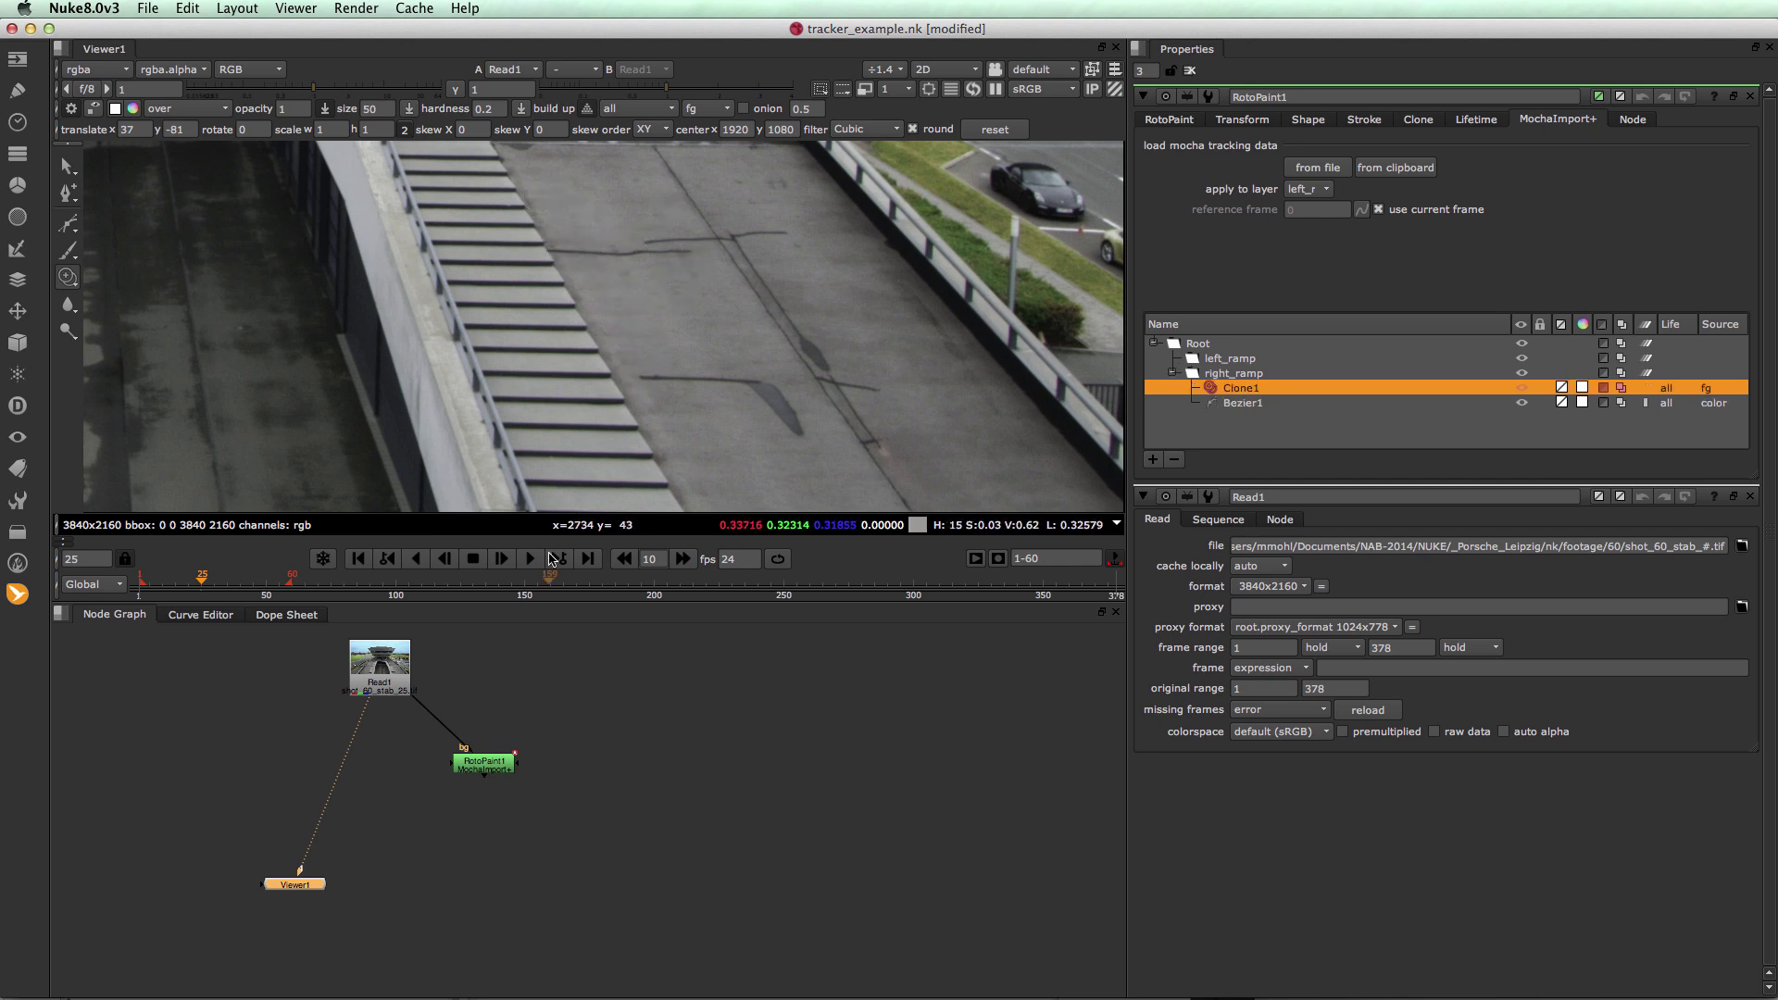
click(498, 774)
key(1)
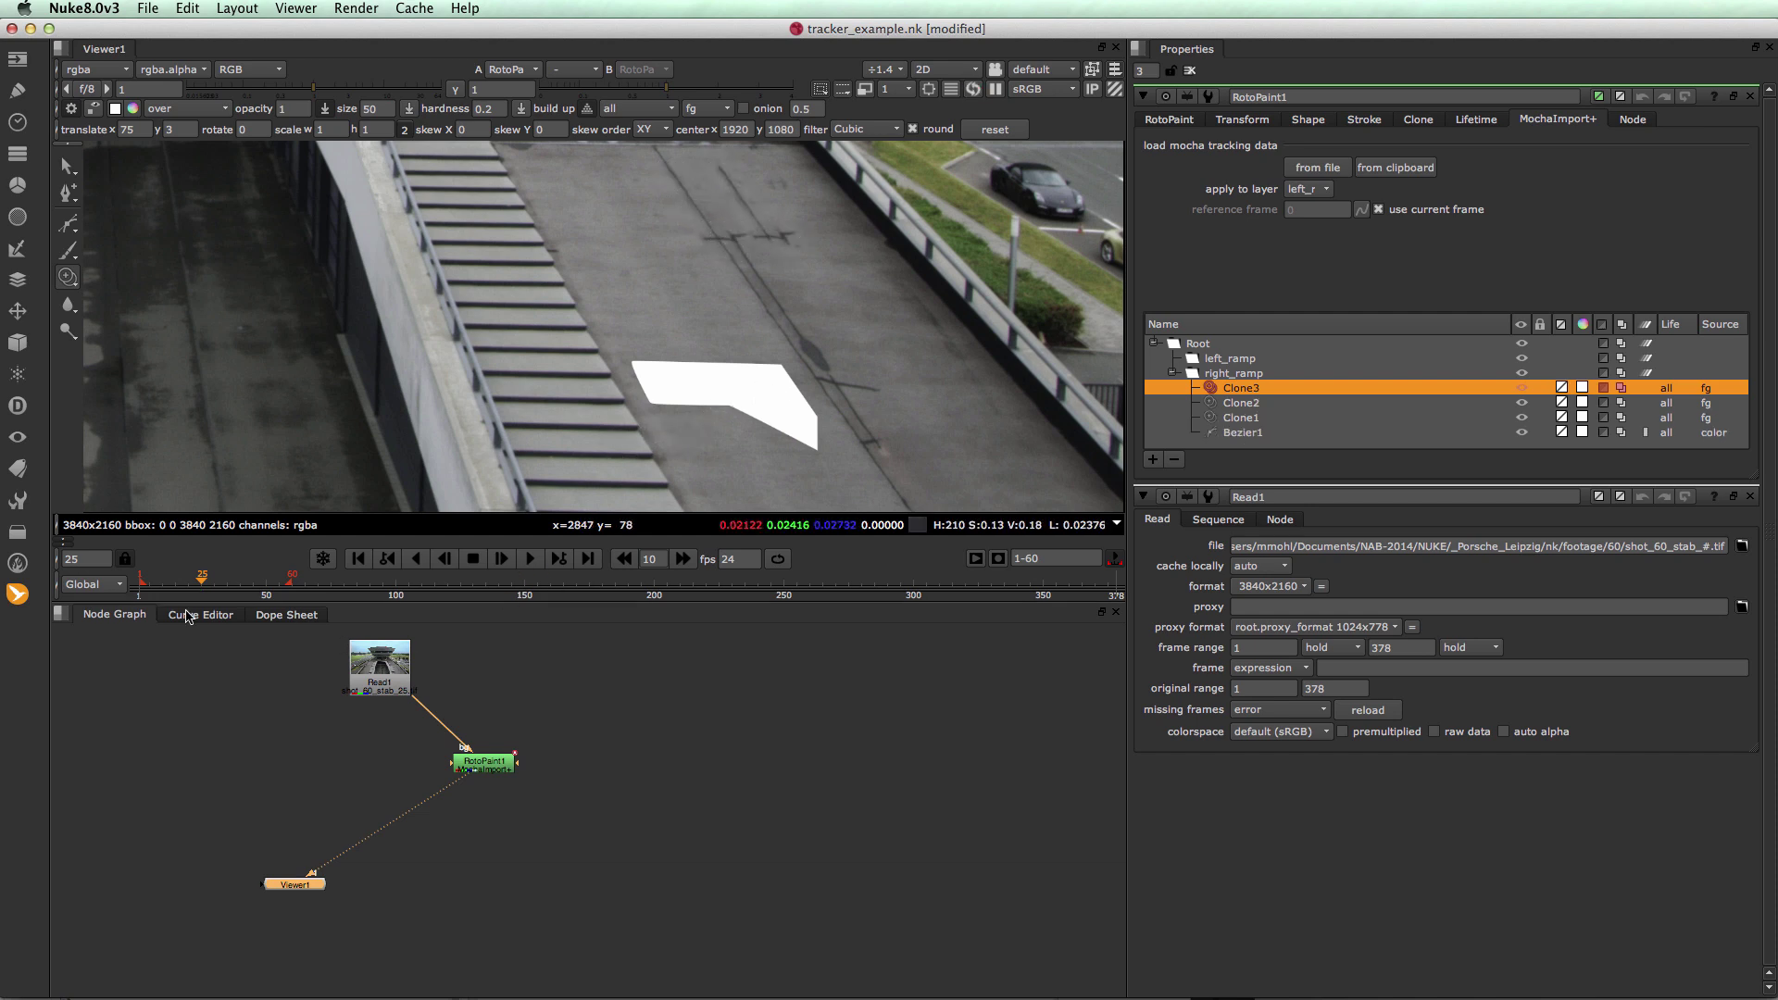
mouse_move(206, 584)
mouse_down()
mouse_move(185, 579)
mouse_move(238, 582)
mouse_up()
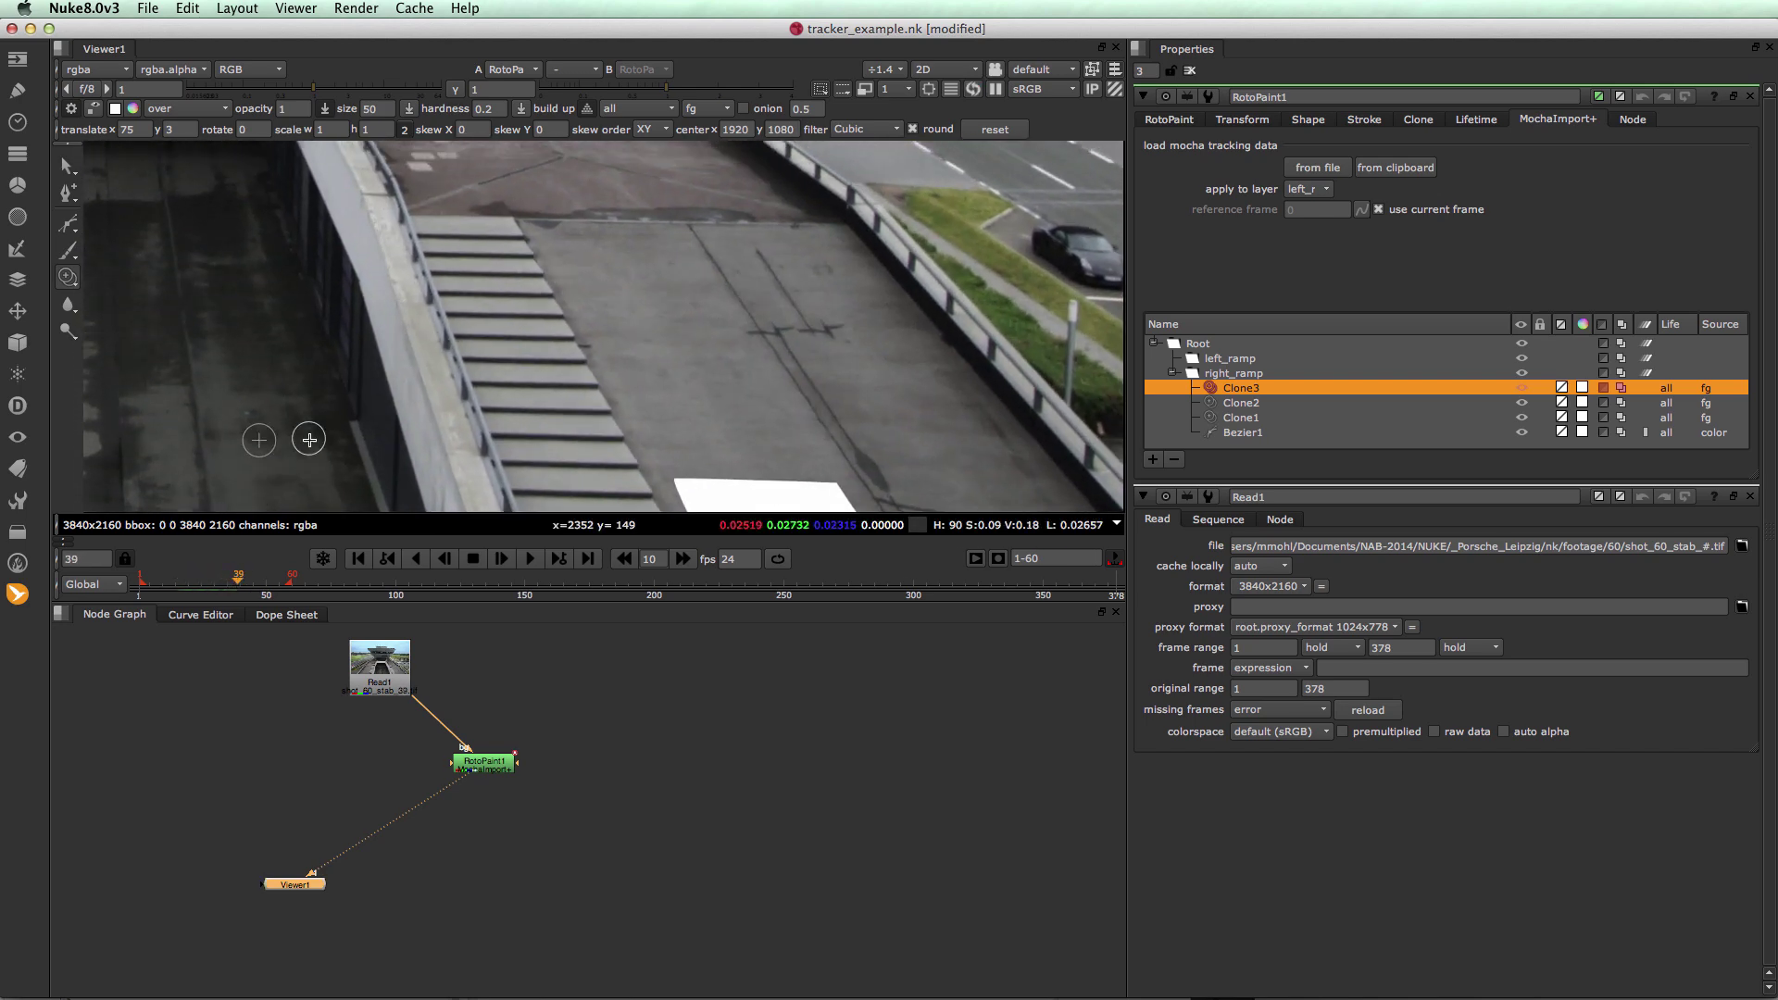
Clone out the white mark at the lower end of the left ramp in the left_ramp layer and check it on nearby frames
middle_drag(248, 424, 850, 398)
middle_drag(306, 373, 615, 393)
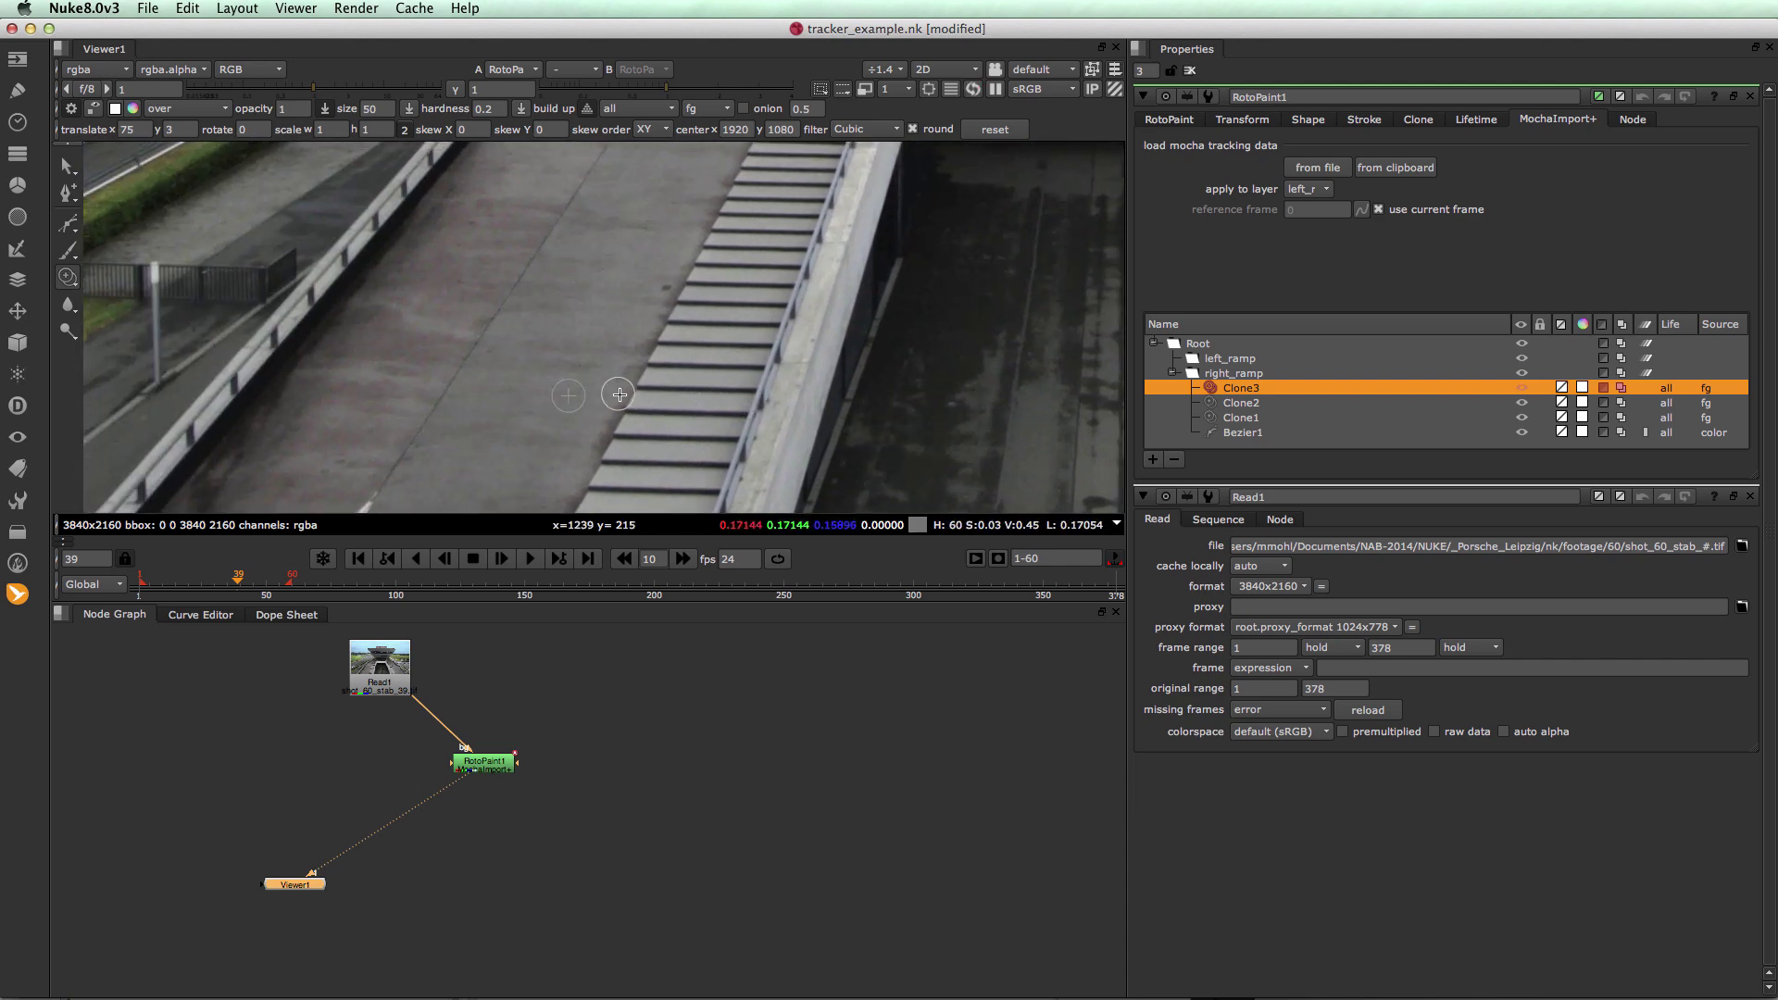
scroll(618, 396, down, 4)
scroll(494, 415, up, 4)
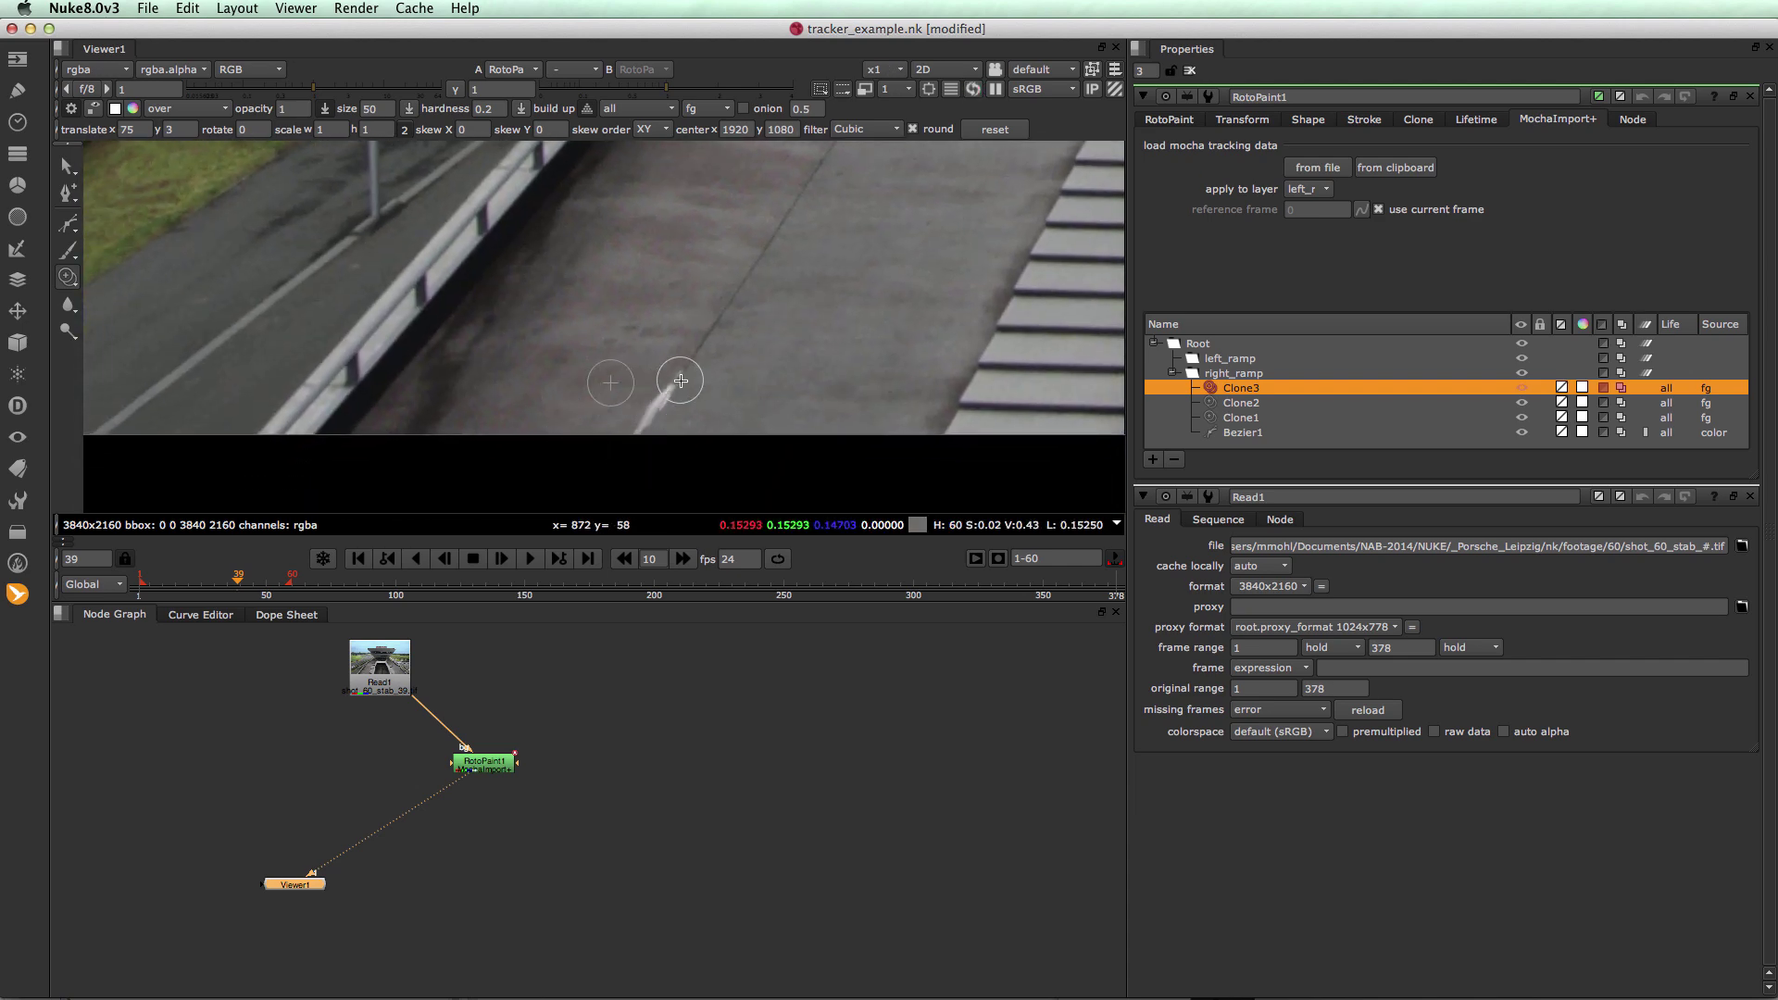
middle_drag(668, 383, 705, 381)
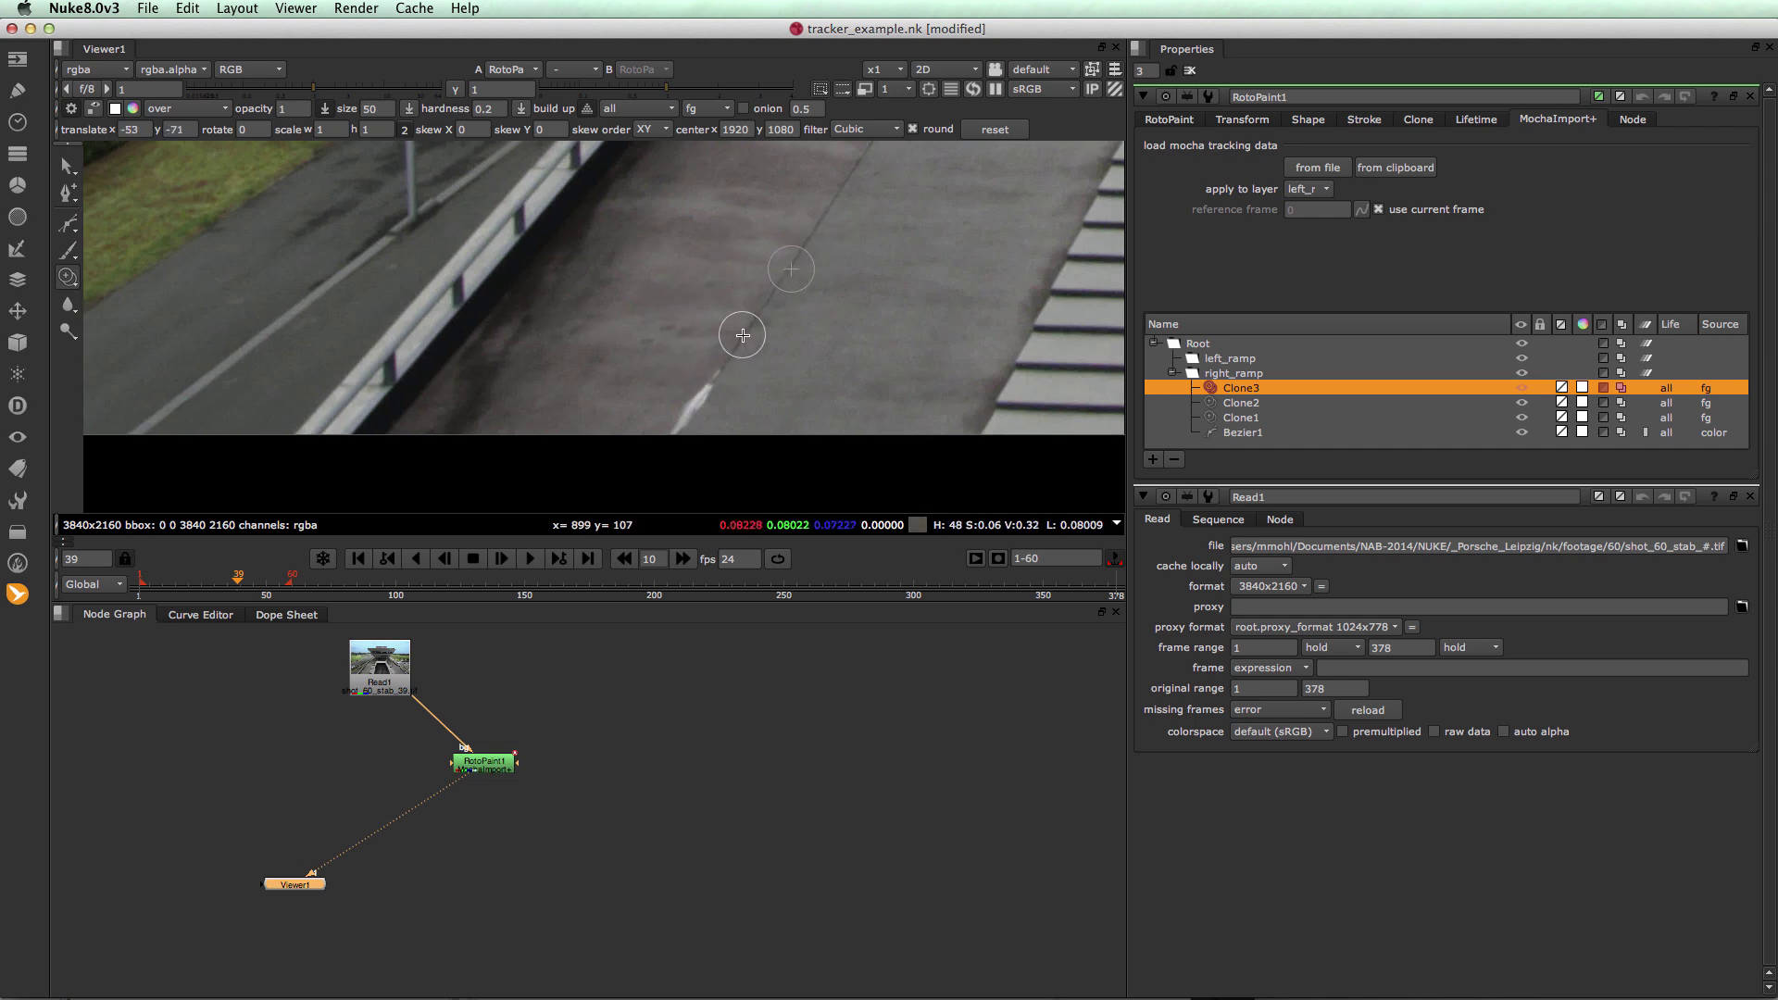
click(1238, 359)
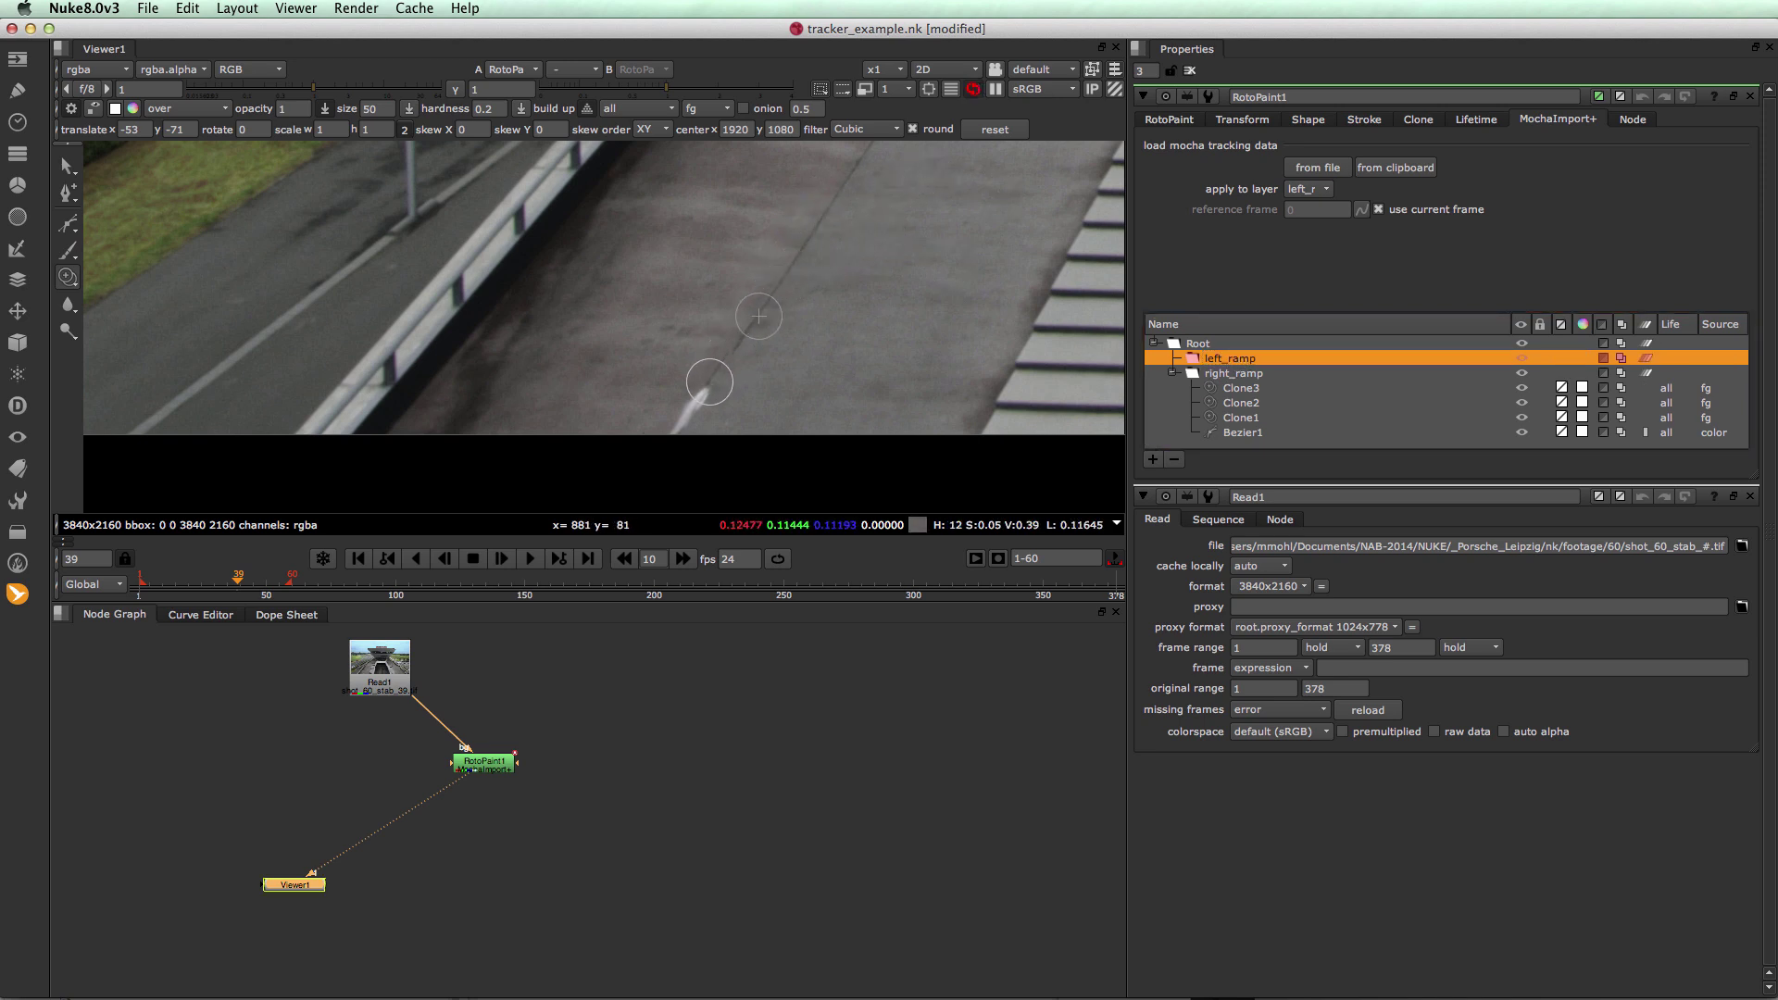
drag(710, 382, 679, 426)
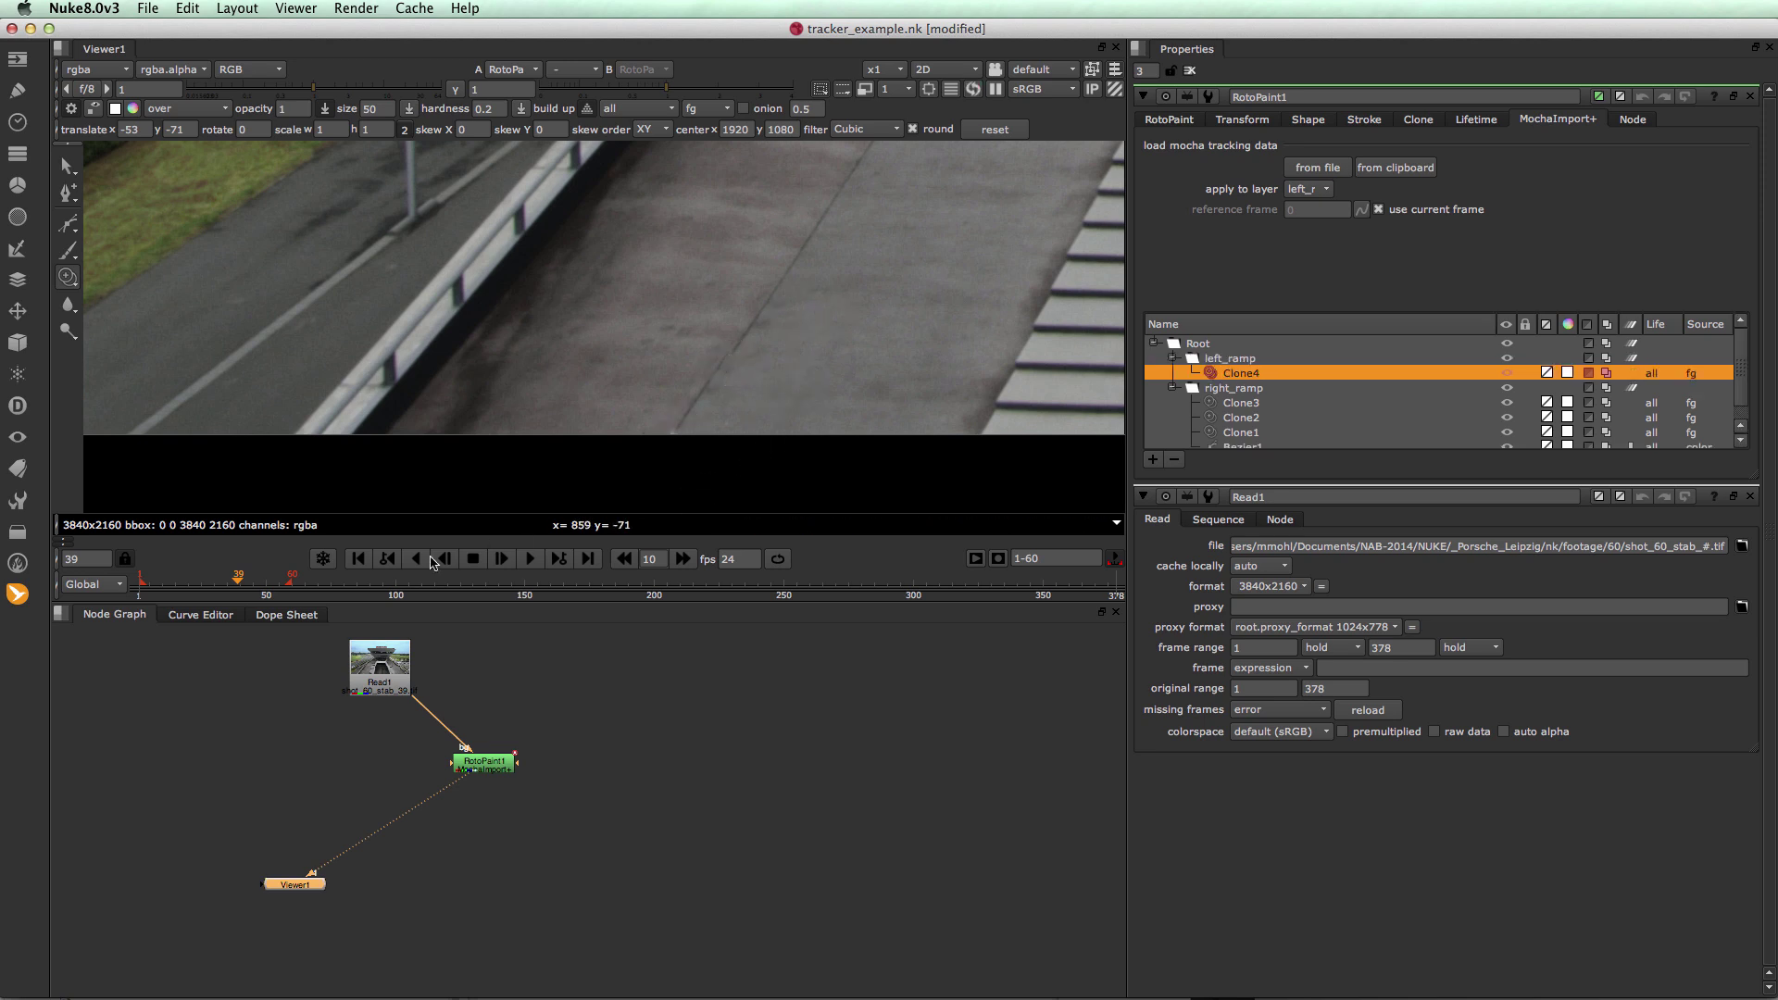
drag(236, 585, 226, 589)
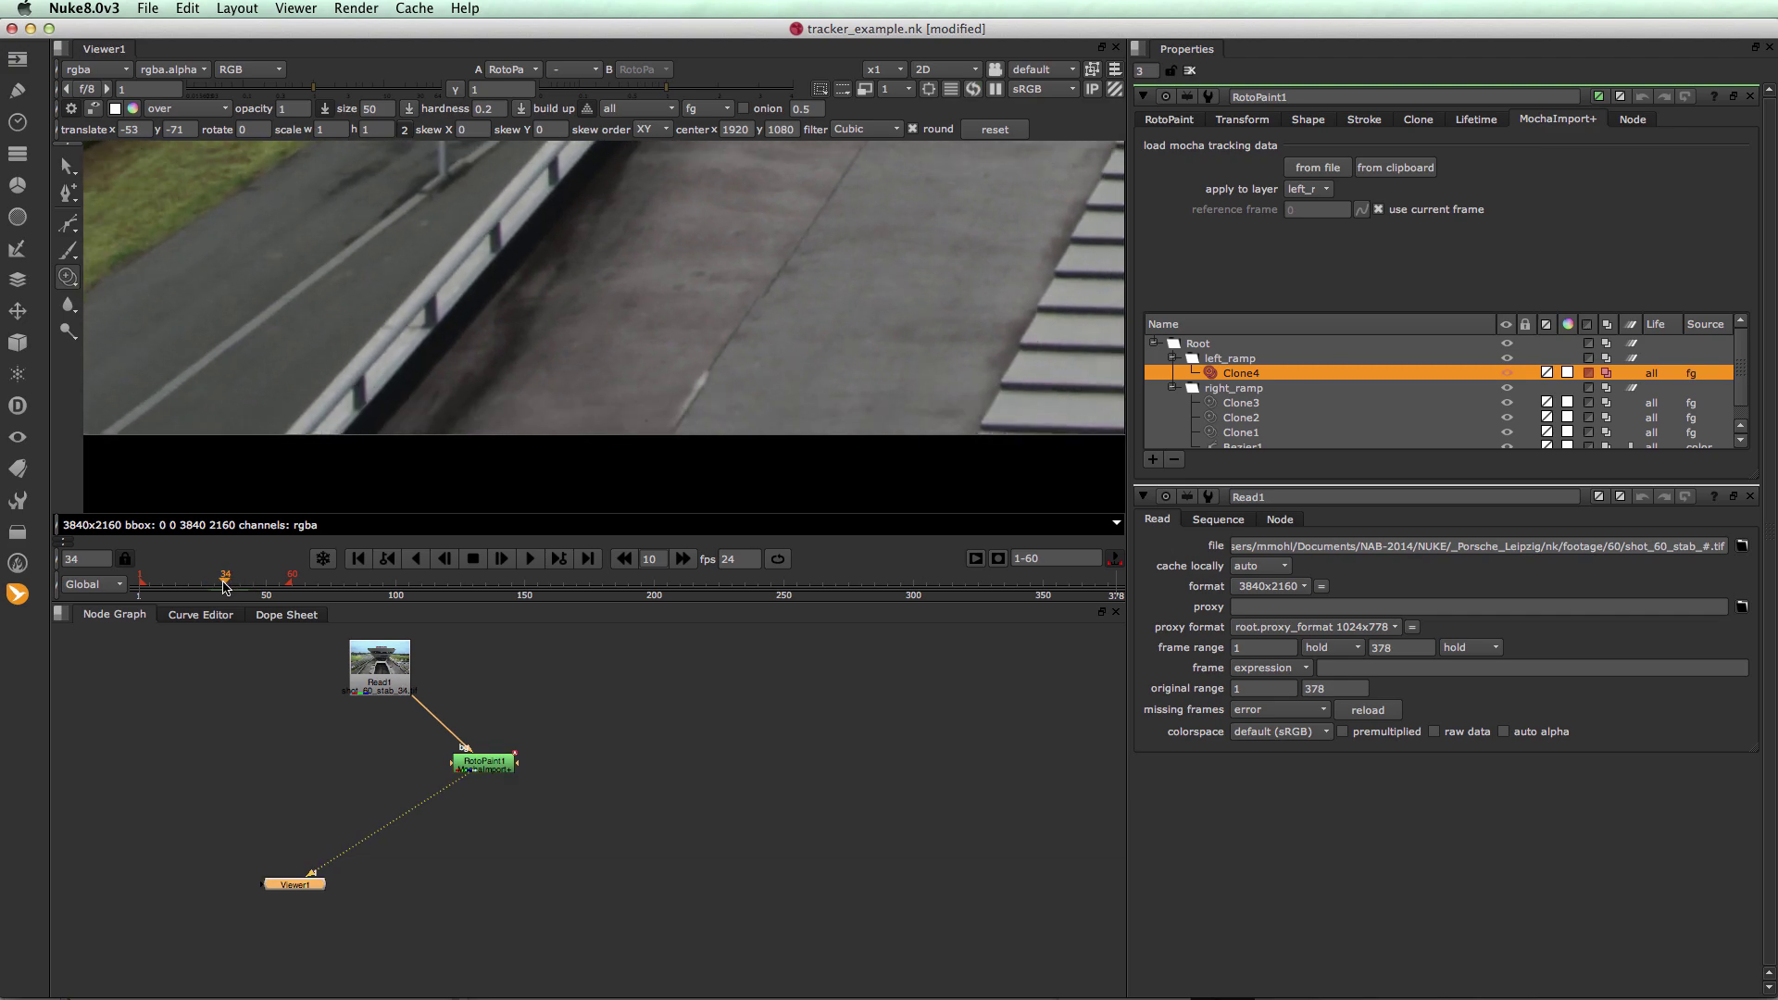
drag(226, 589, 233, 589)
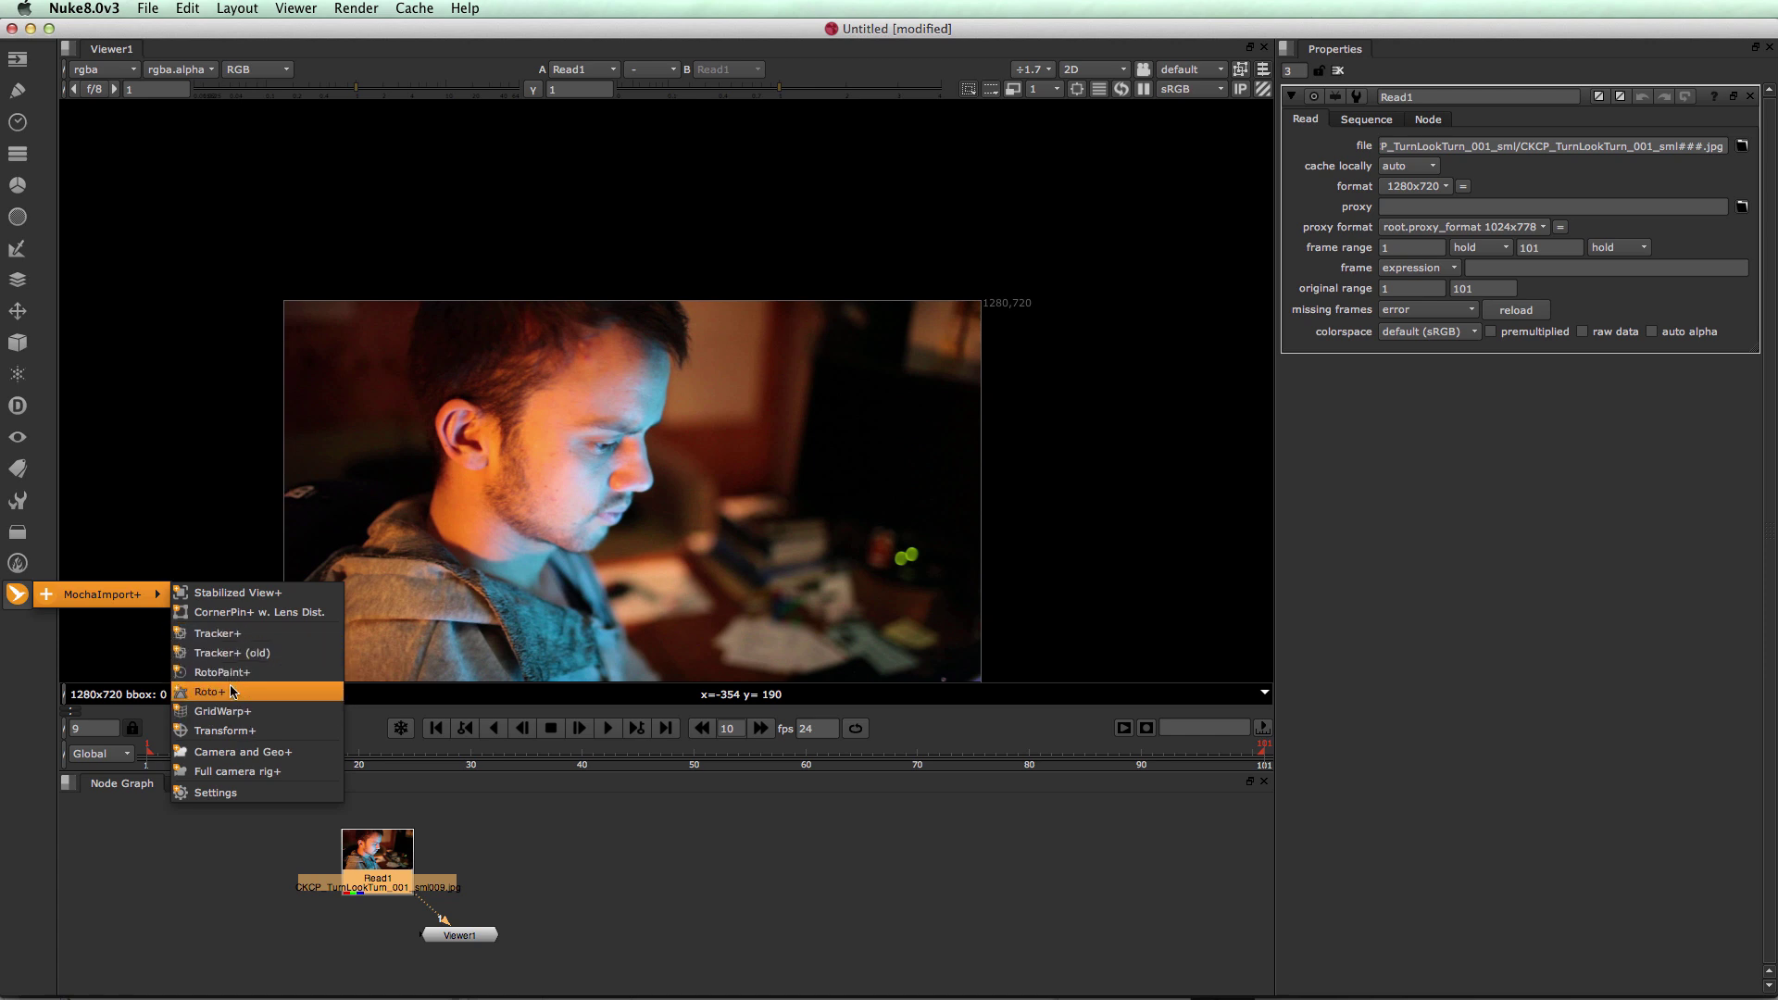
Add a MochaImport+ GridWarp+ node after Read1 in the head-turn script and go to frame 5
click(236, 719)
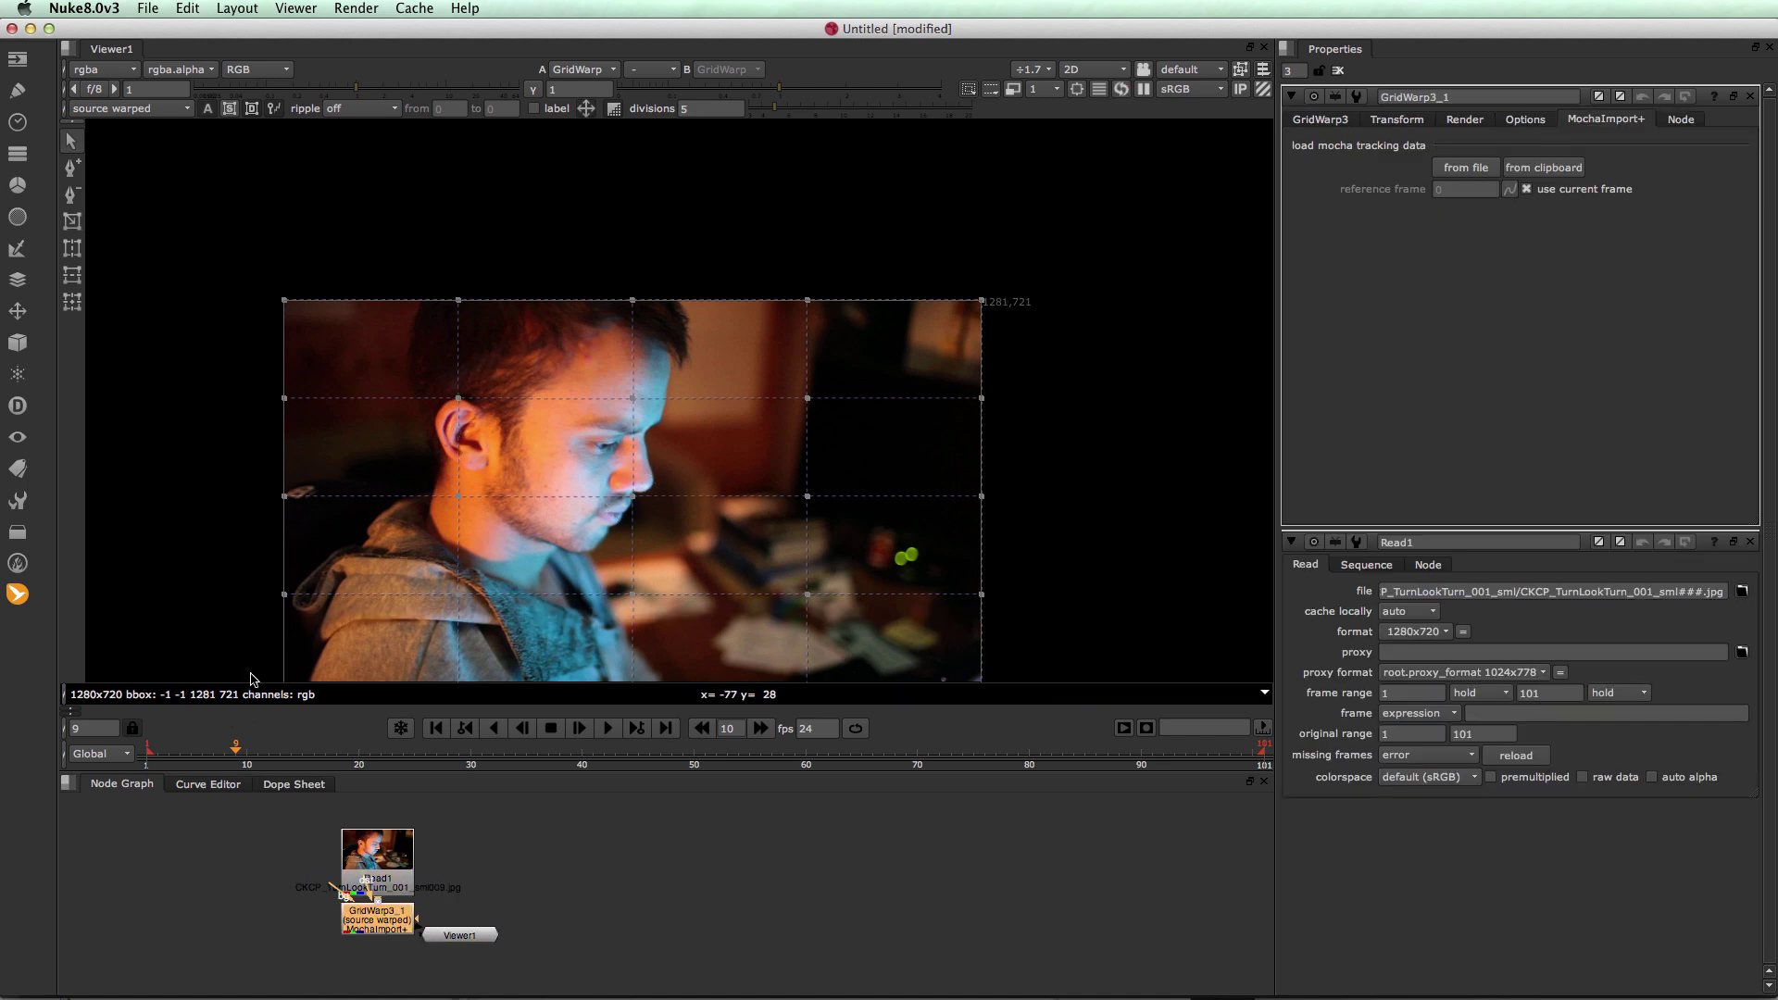
drag(248, 755, 196, 733)
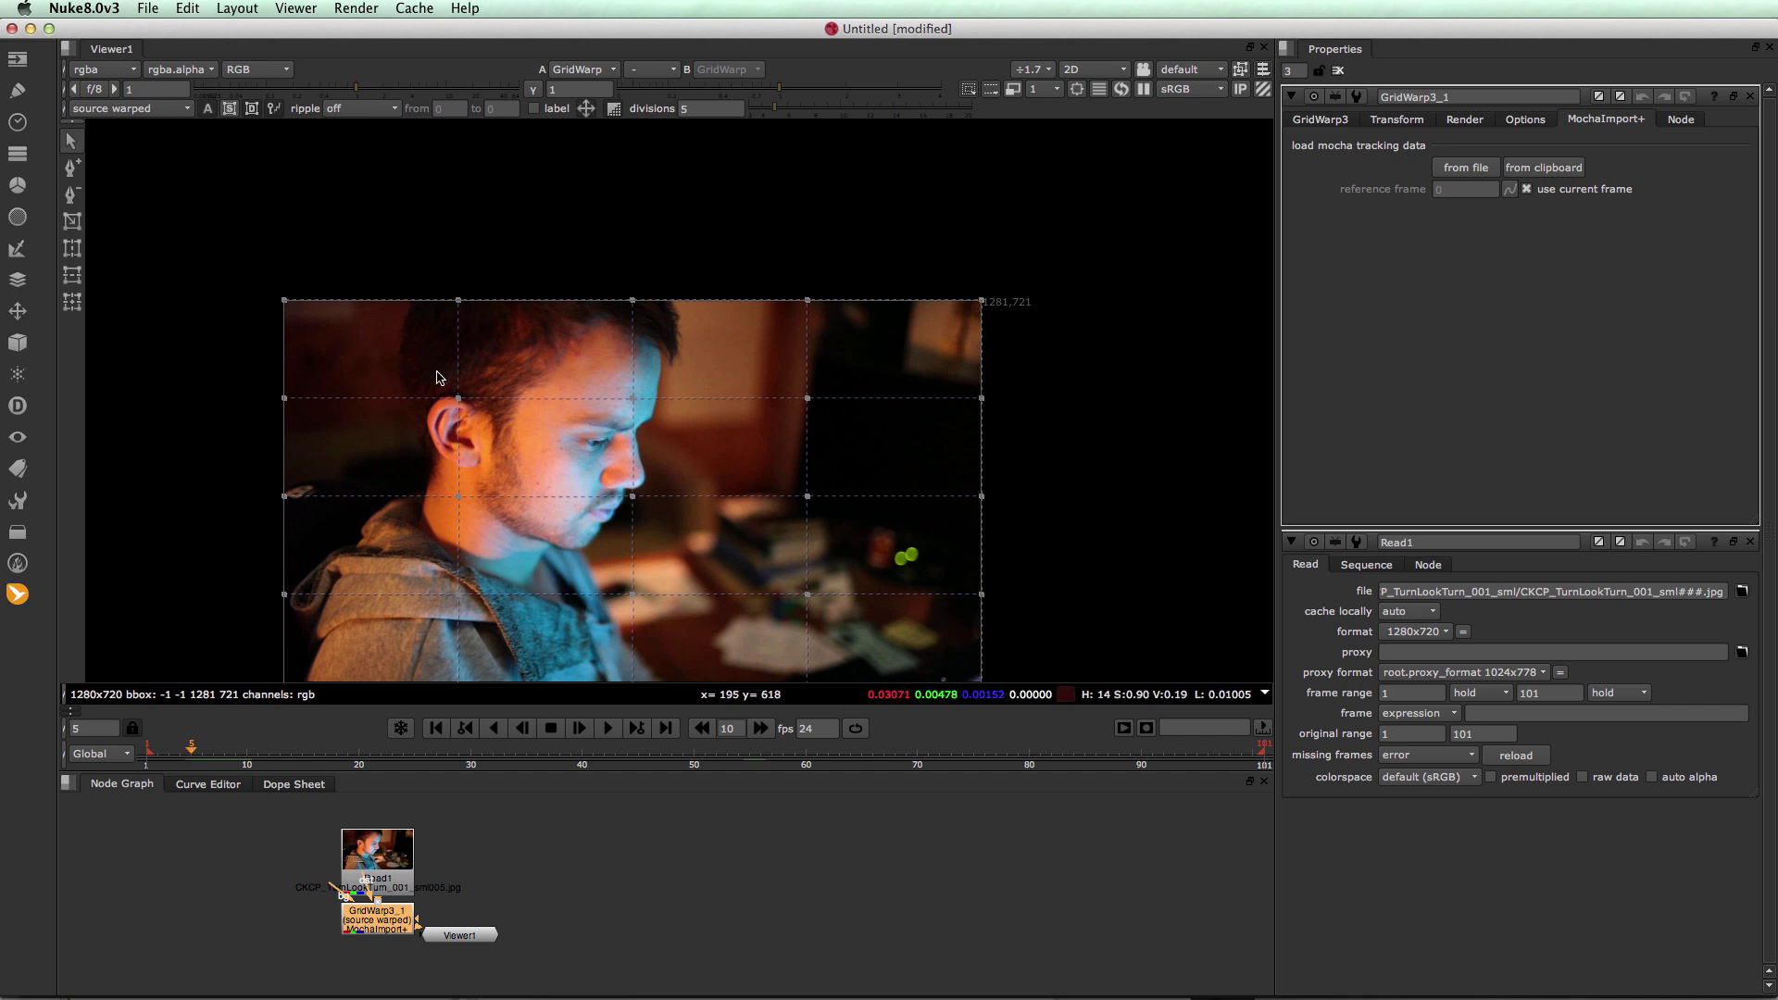
Insert extra horizontal and vertical grid lines around the man's ear in the GridWarp node
click(73, 168)
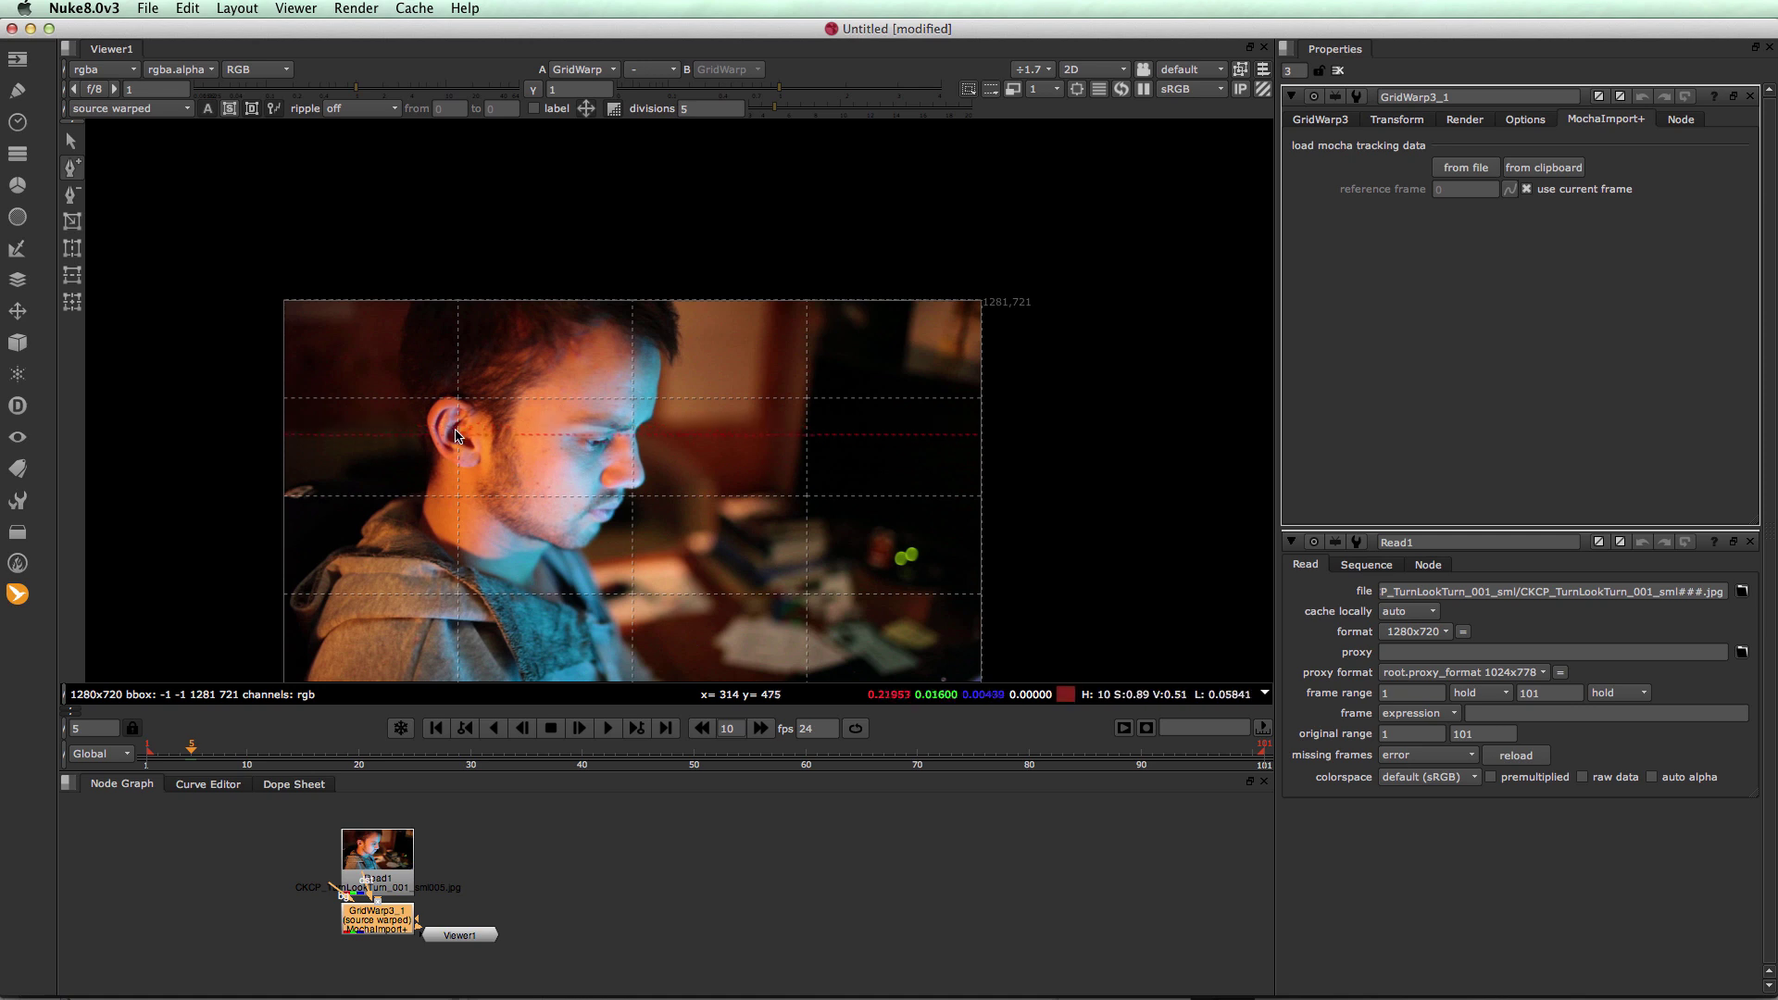
click(455, 466)
click(454, 421)
click(442, 397)
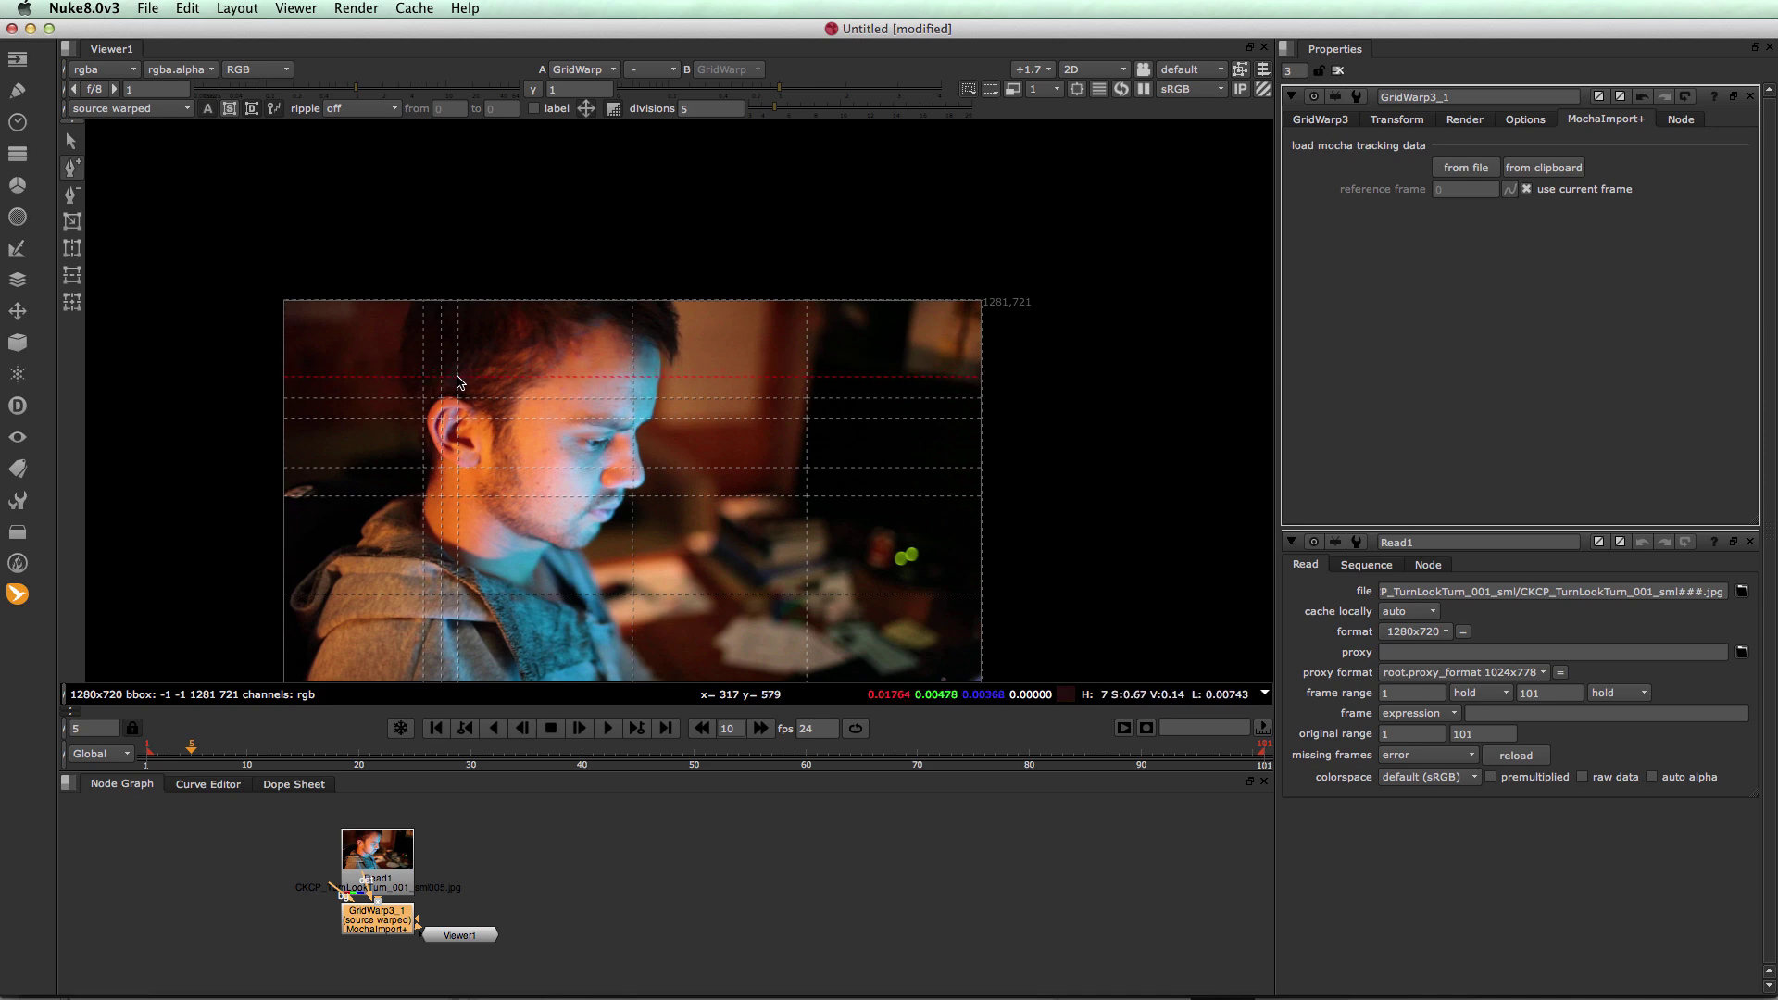
click(457, 379)
scroll(454, 426, down, 1)
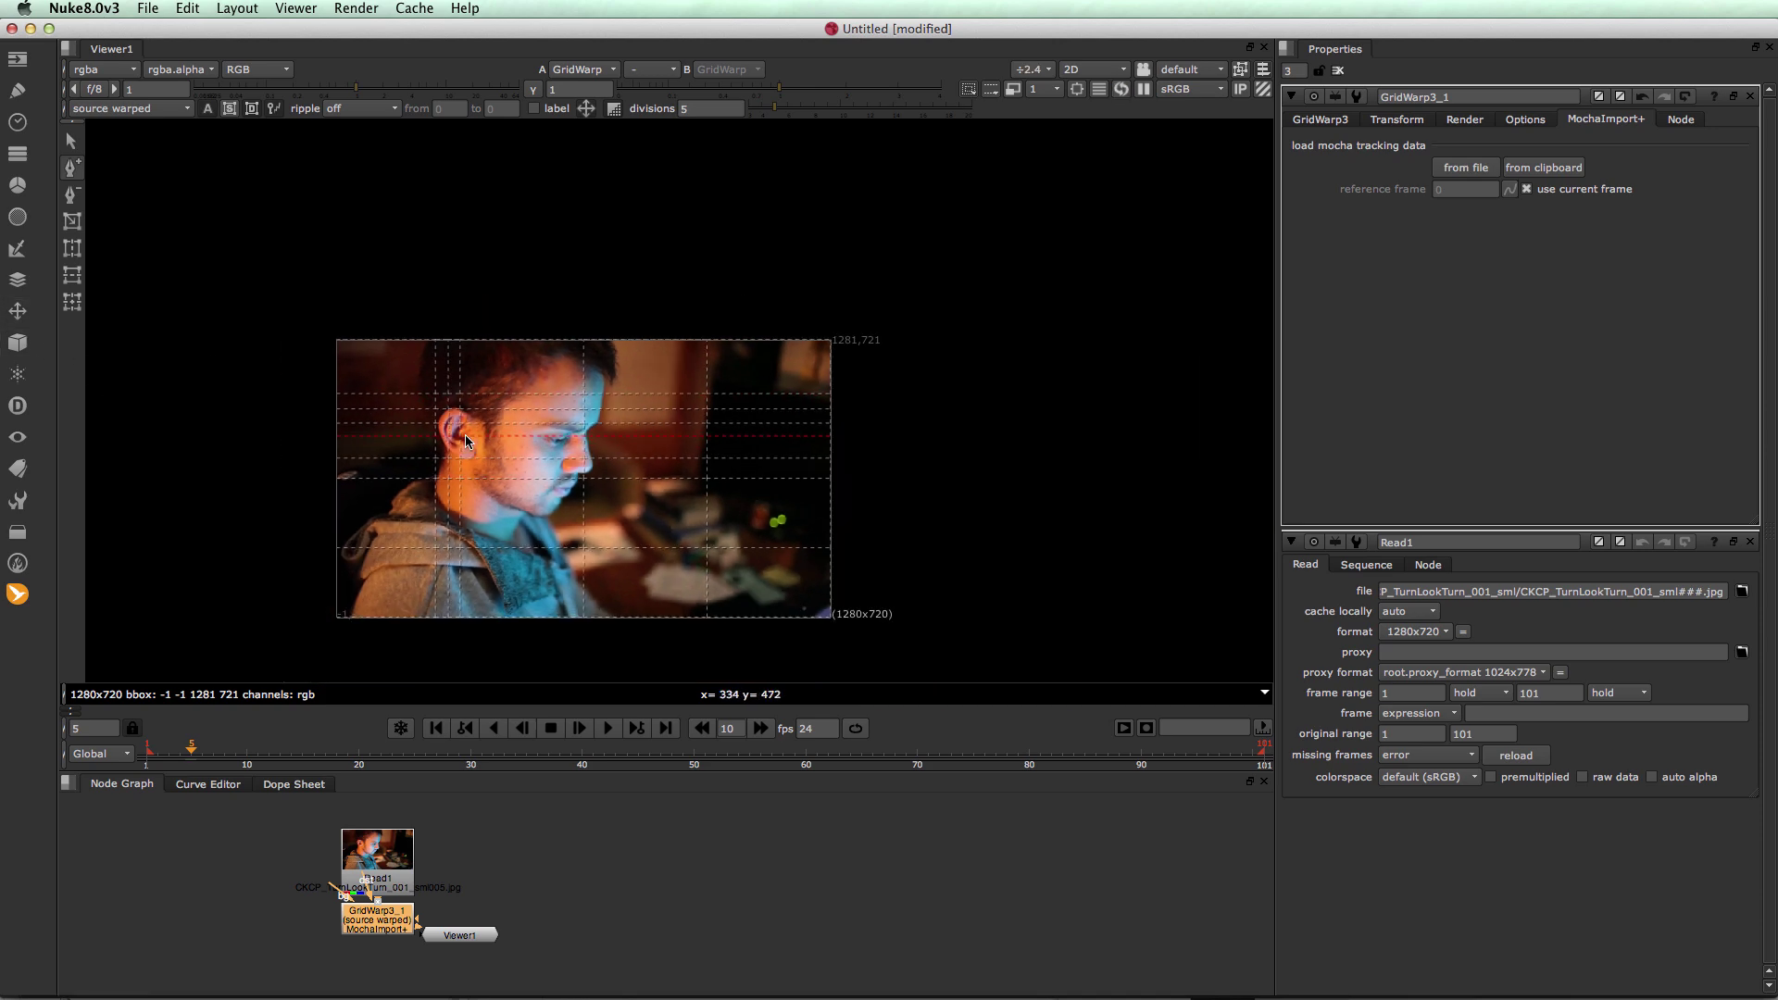
scroll(459, 436, up, 5)
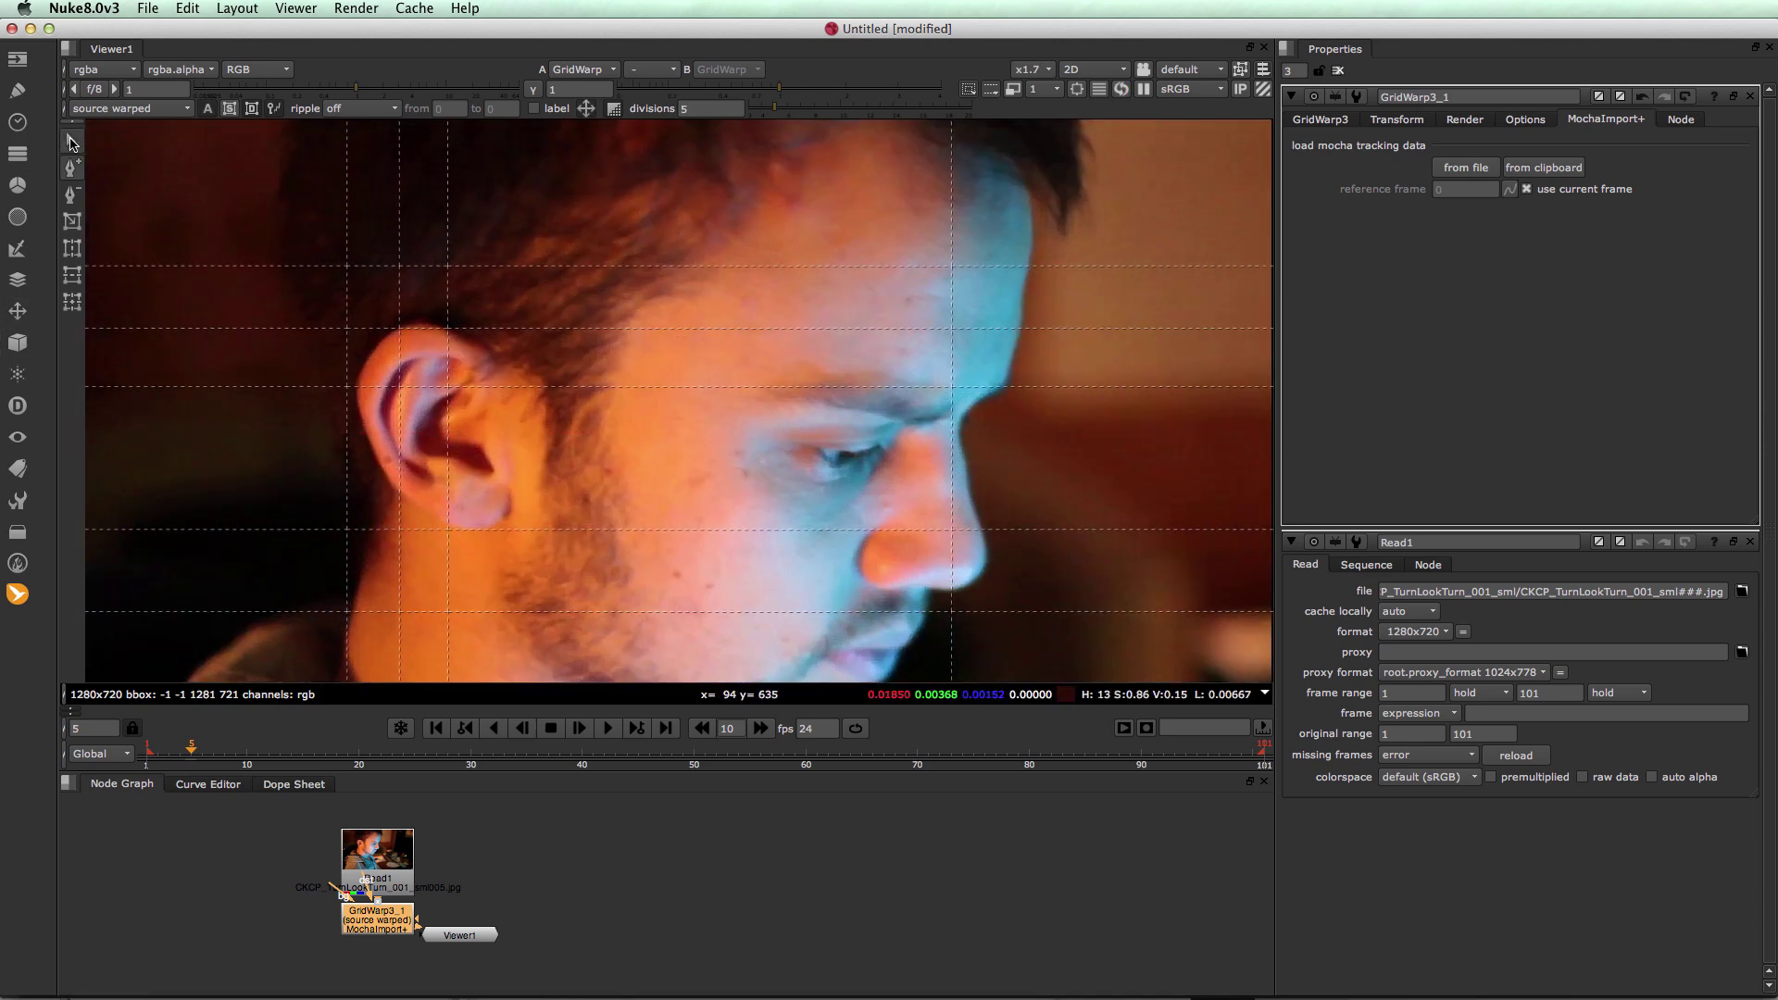
Warp the top of the ear upward into a pointed tip, undoing the last tangent adjustments
drag(400, 329, 400, 287)
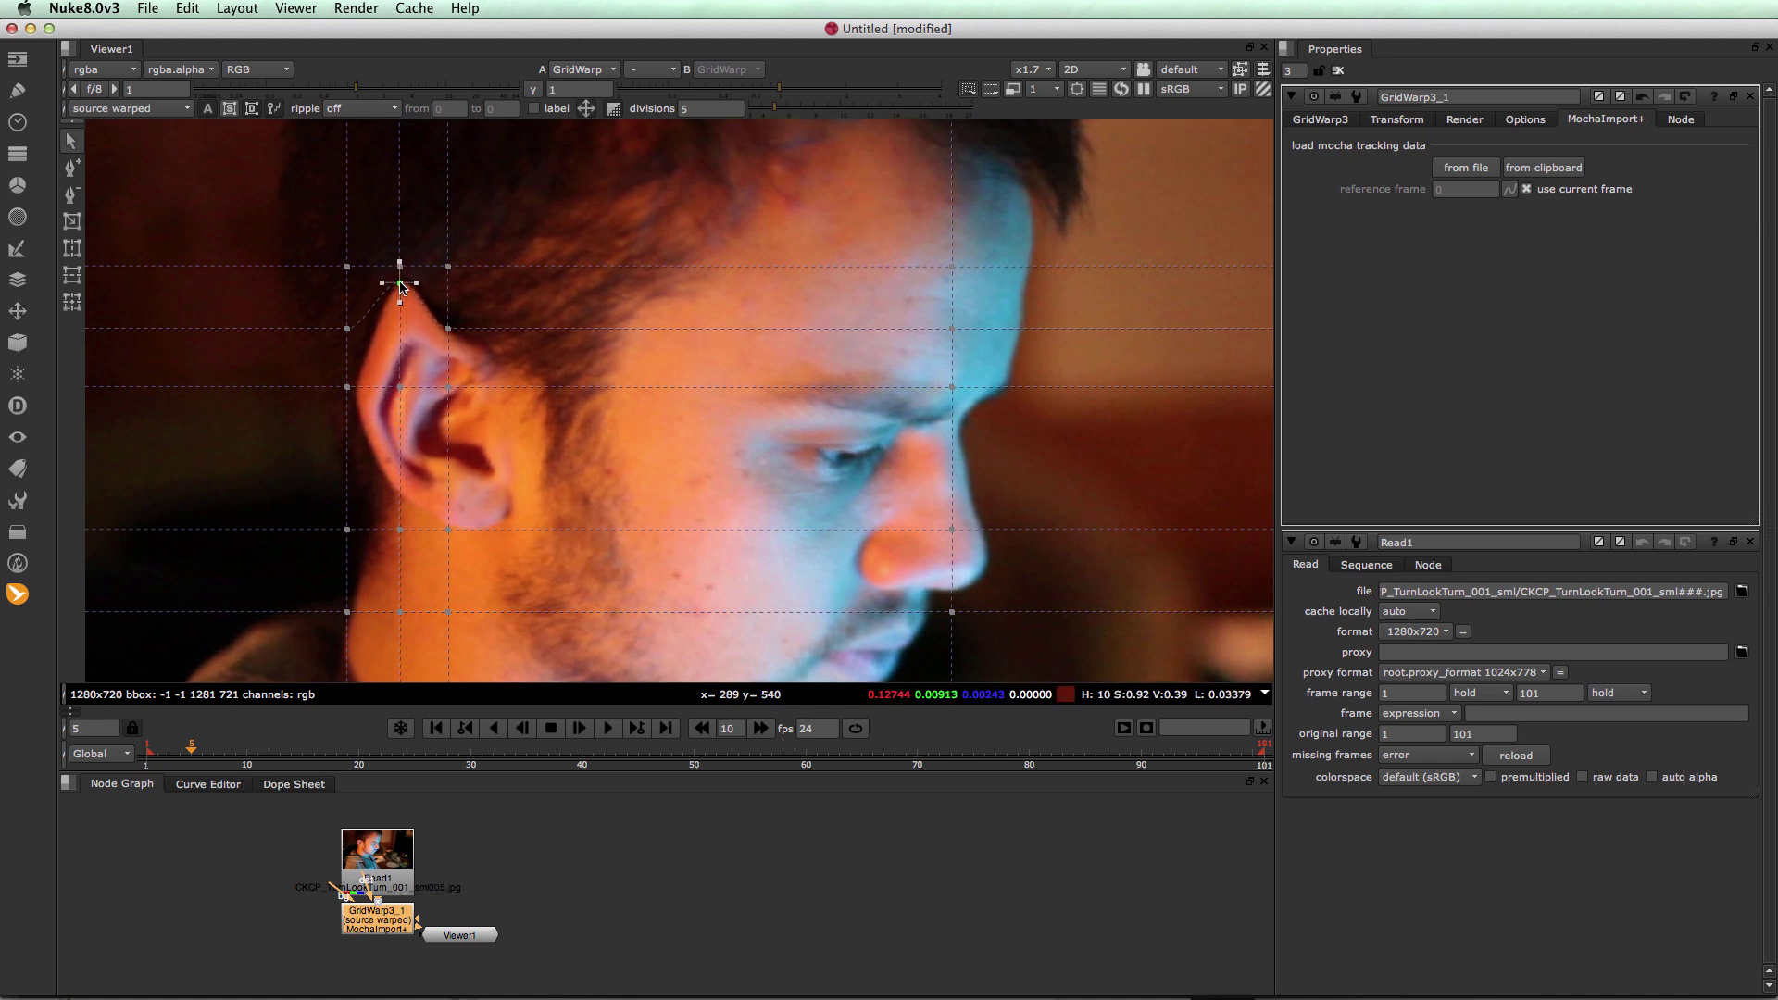
click(446, 330)
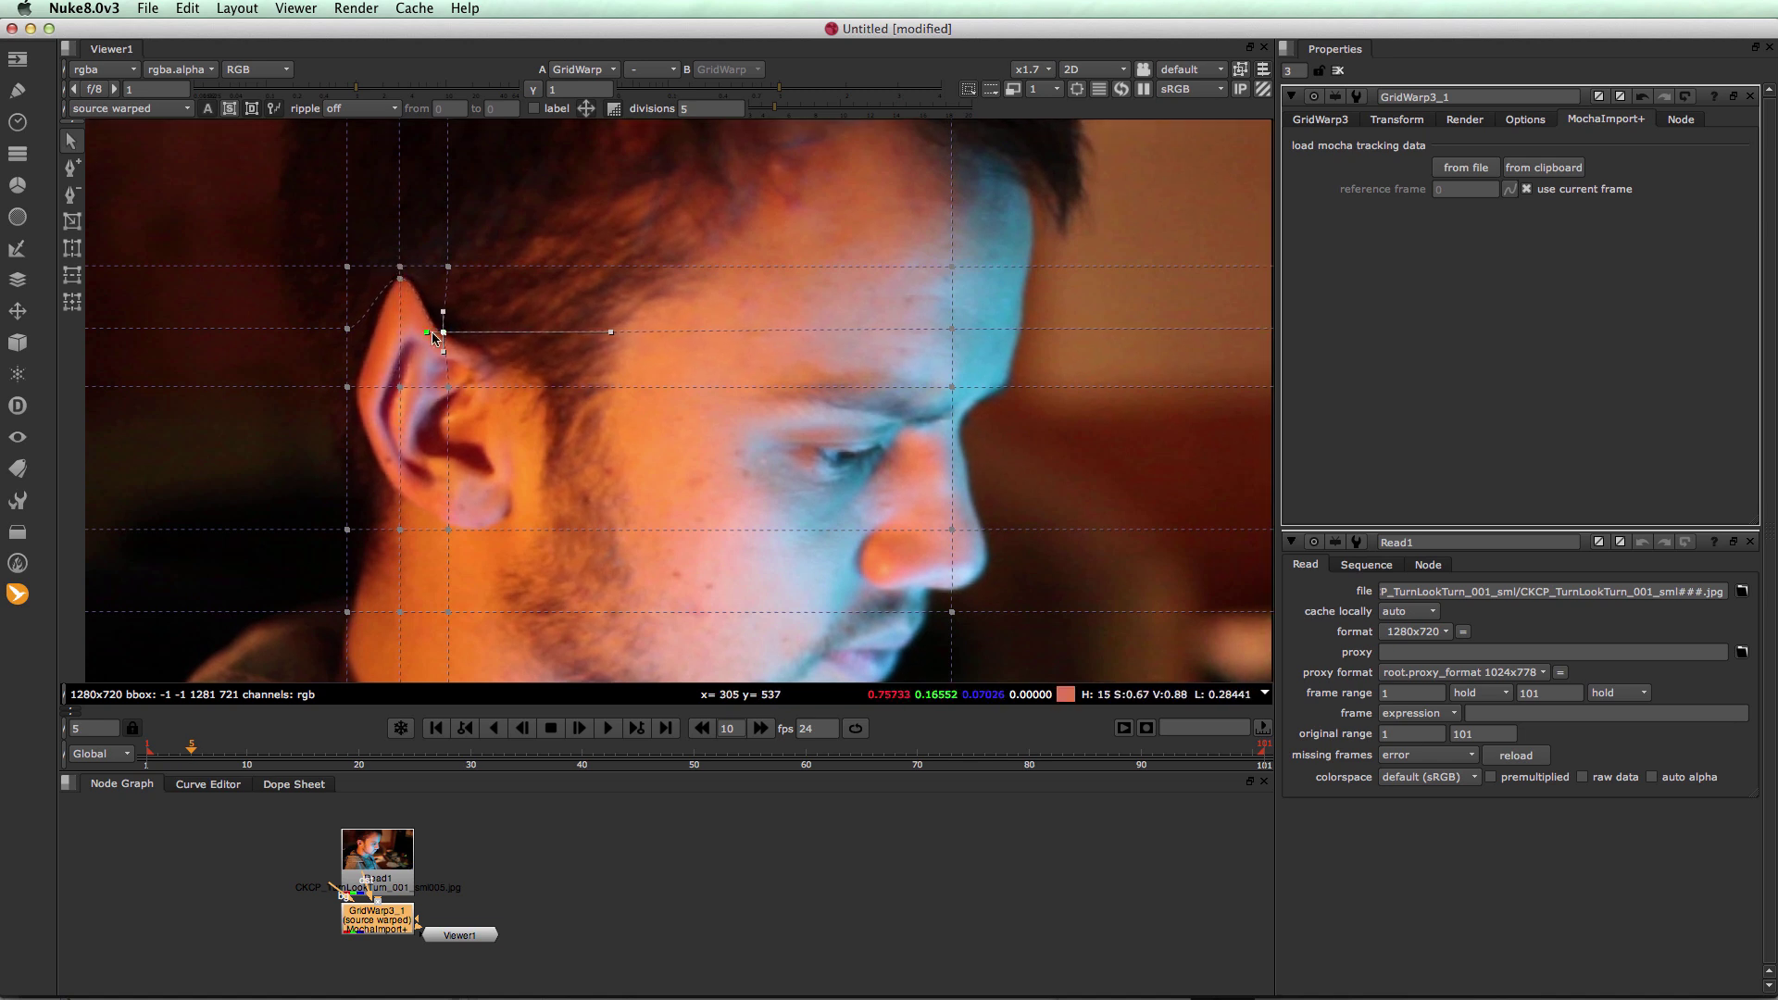
drag(424, 328, 540, 361)
key(super+z)
key(super+z)
mouse_move(192, 756)
mouse_down()
mouse_move(339, 756)
mouse_move(197, 741)
mouse_up()
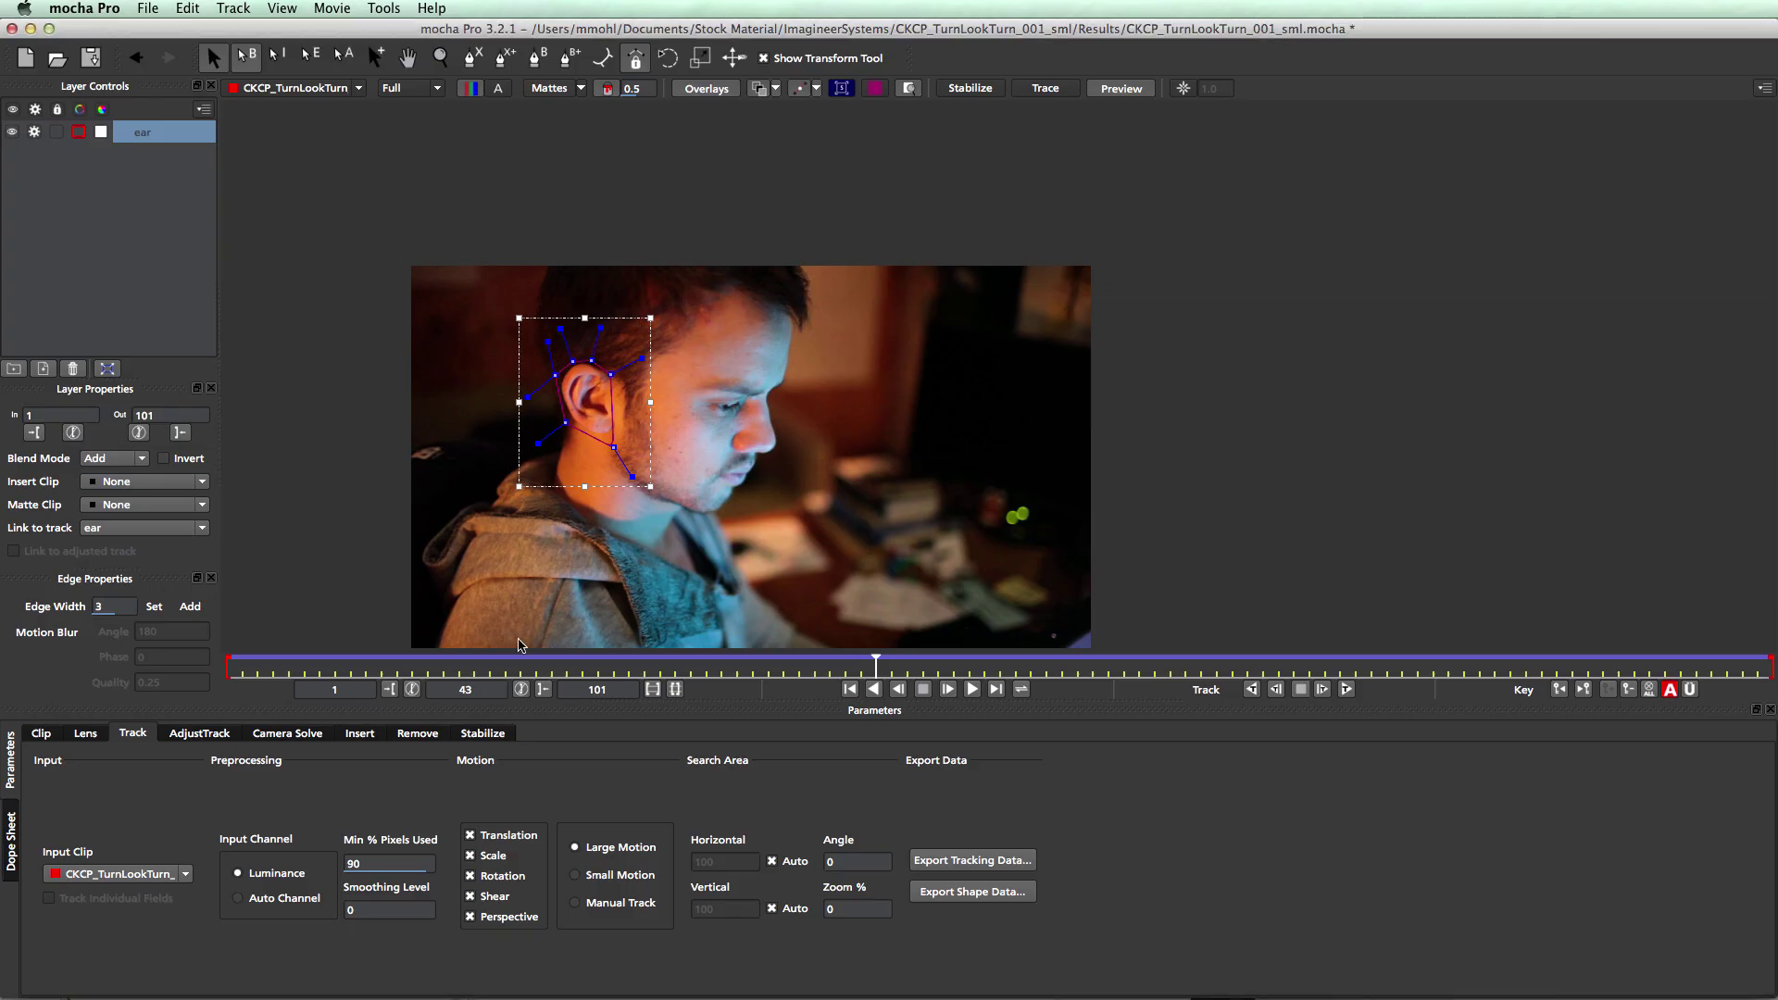
In mocha Pro, check the ear layer's track at frame 33 and copy its tracking data to the clipboard
drag(873, 665, 719, 662)
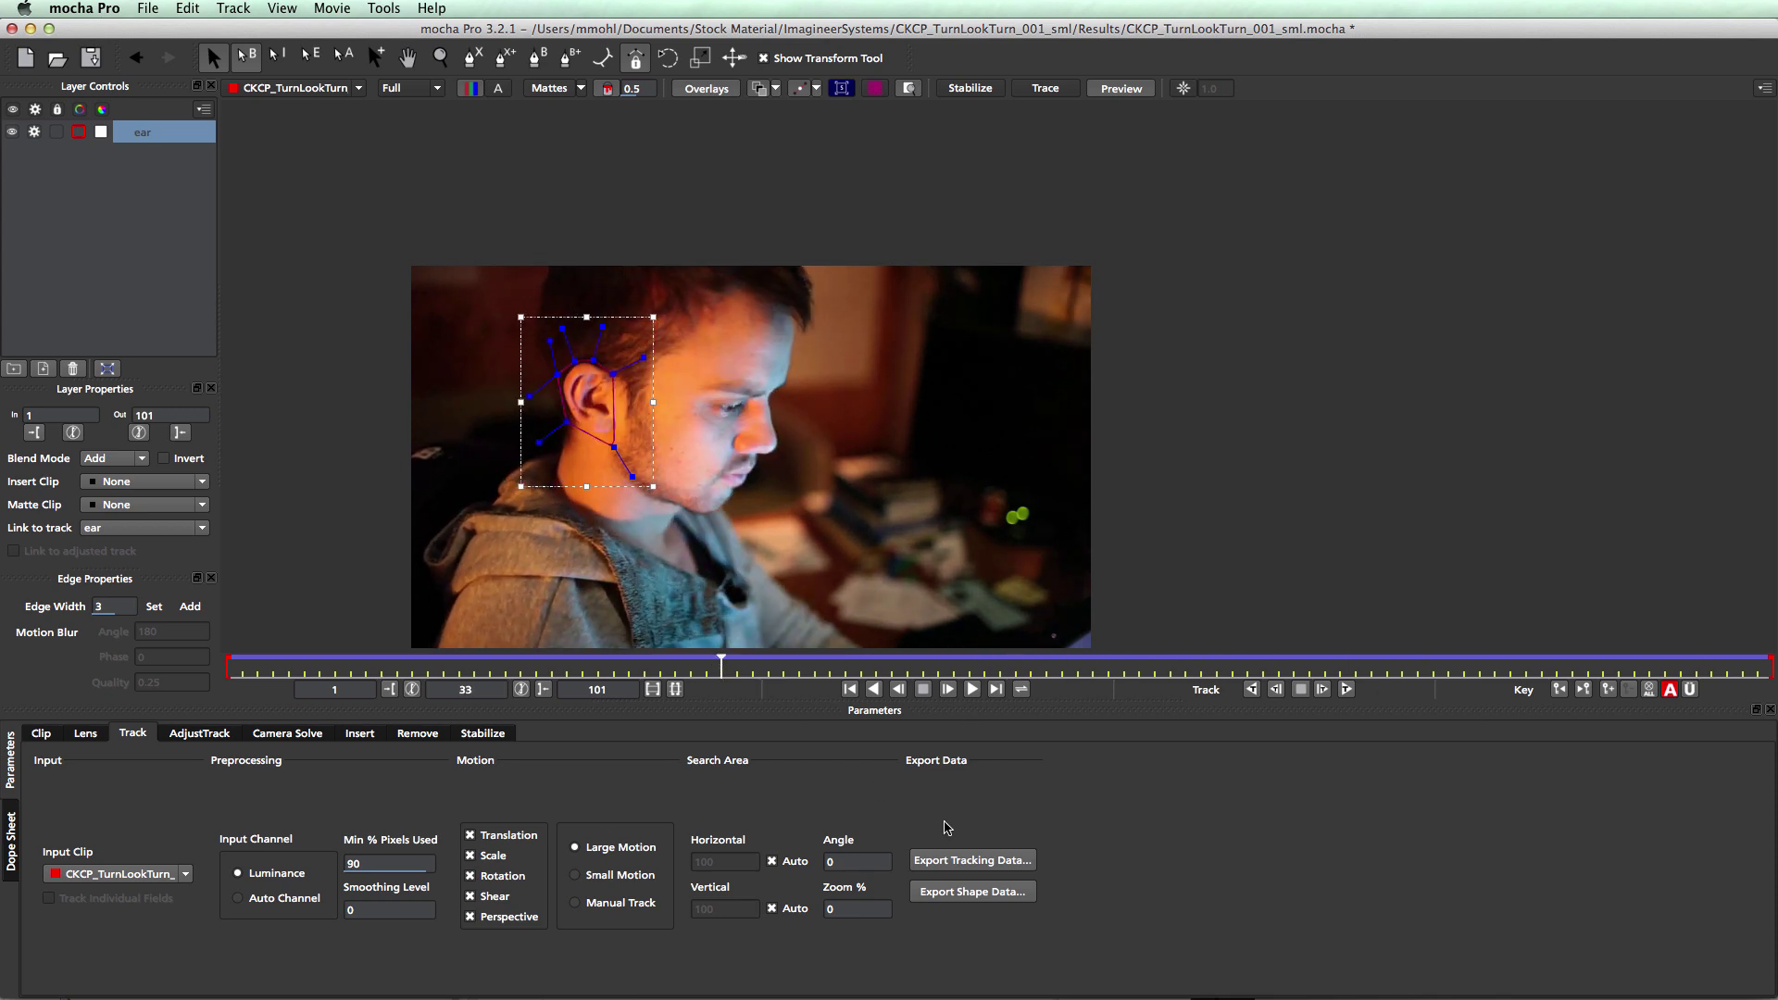
click(960, 860)
click(935, 546)
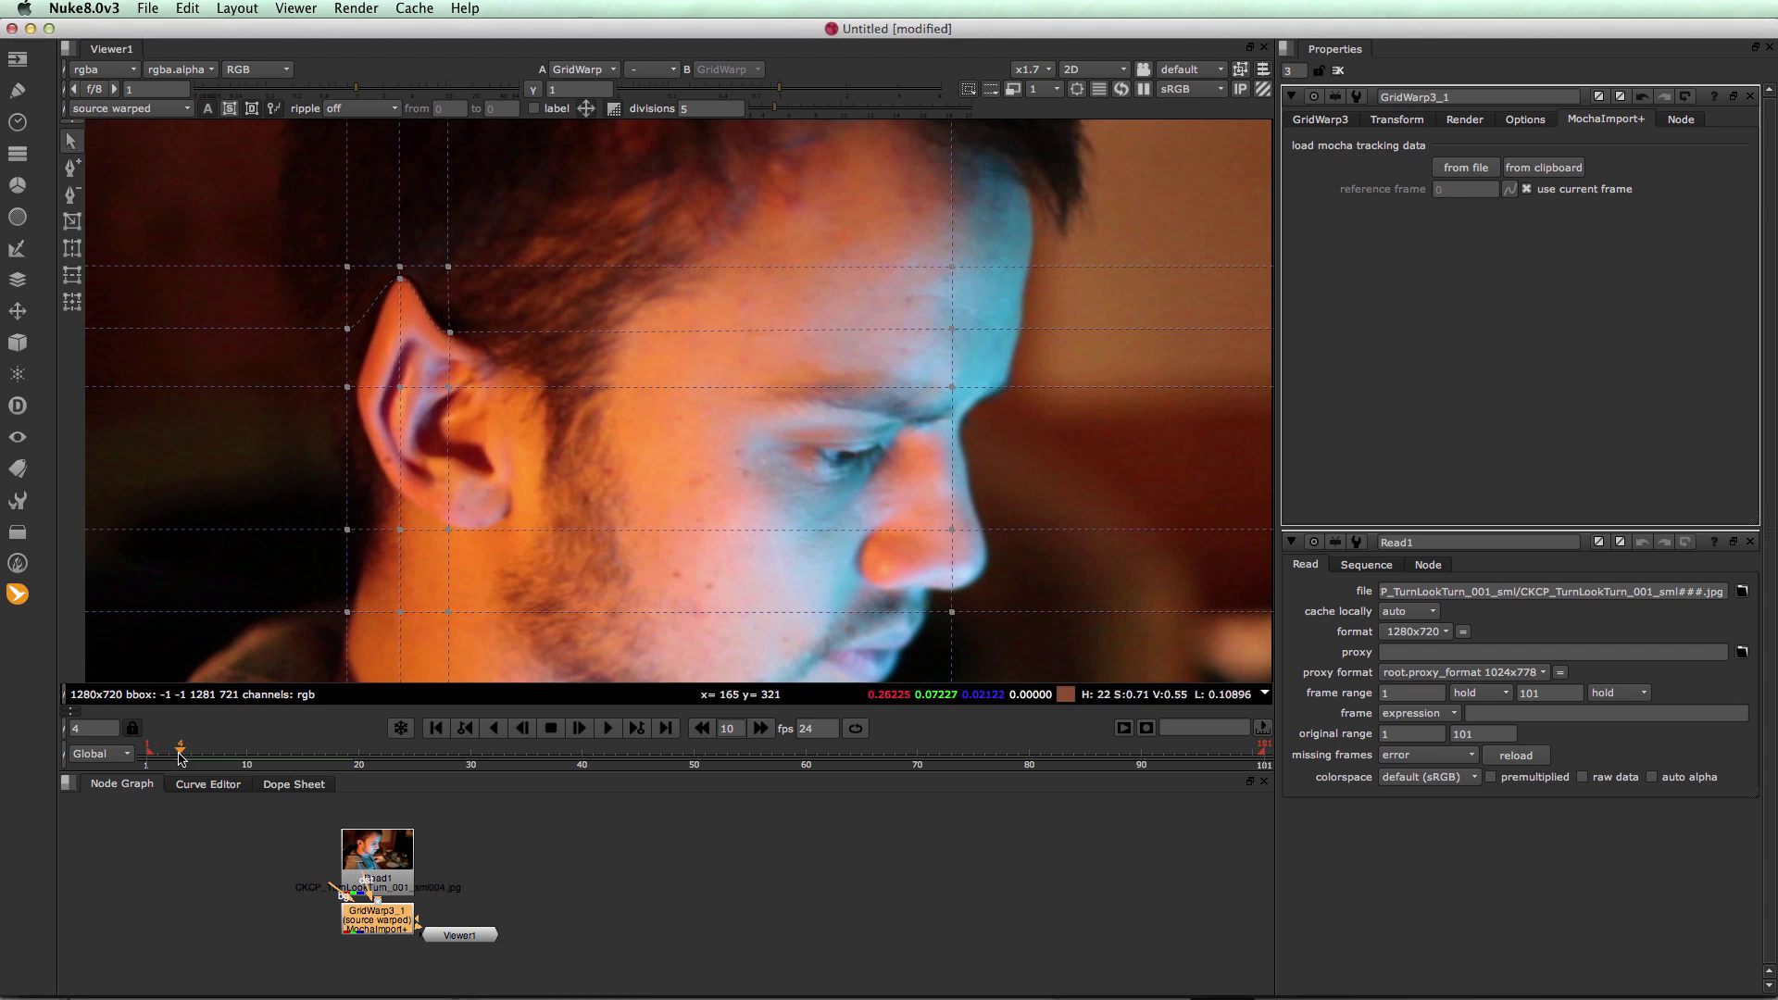
Go to frame 5 and load the copied ear tracking data from the clipboard into the GridWarp node
drag(180, 758, 194, 758)
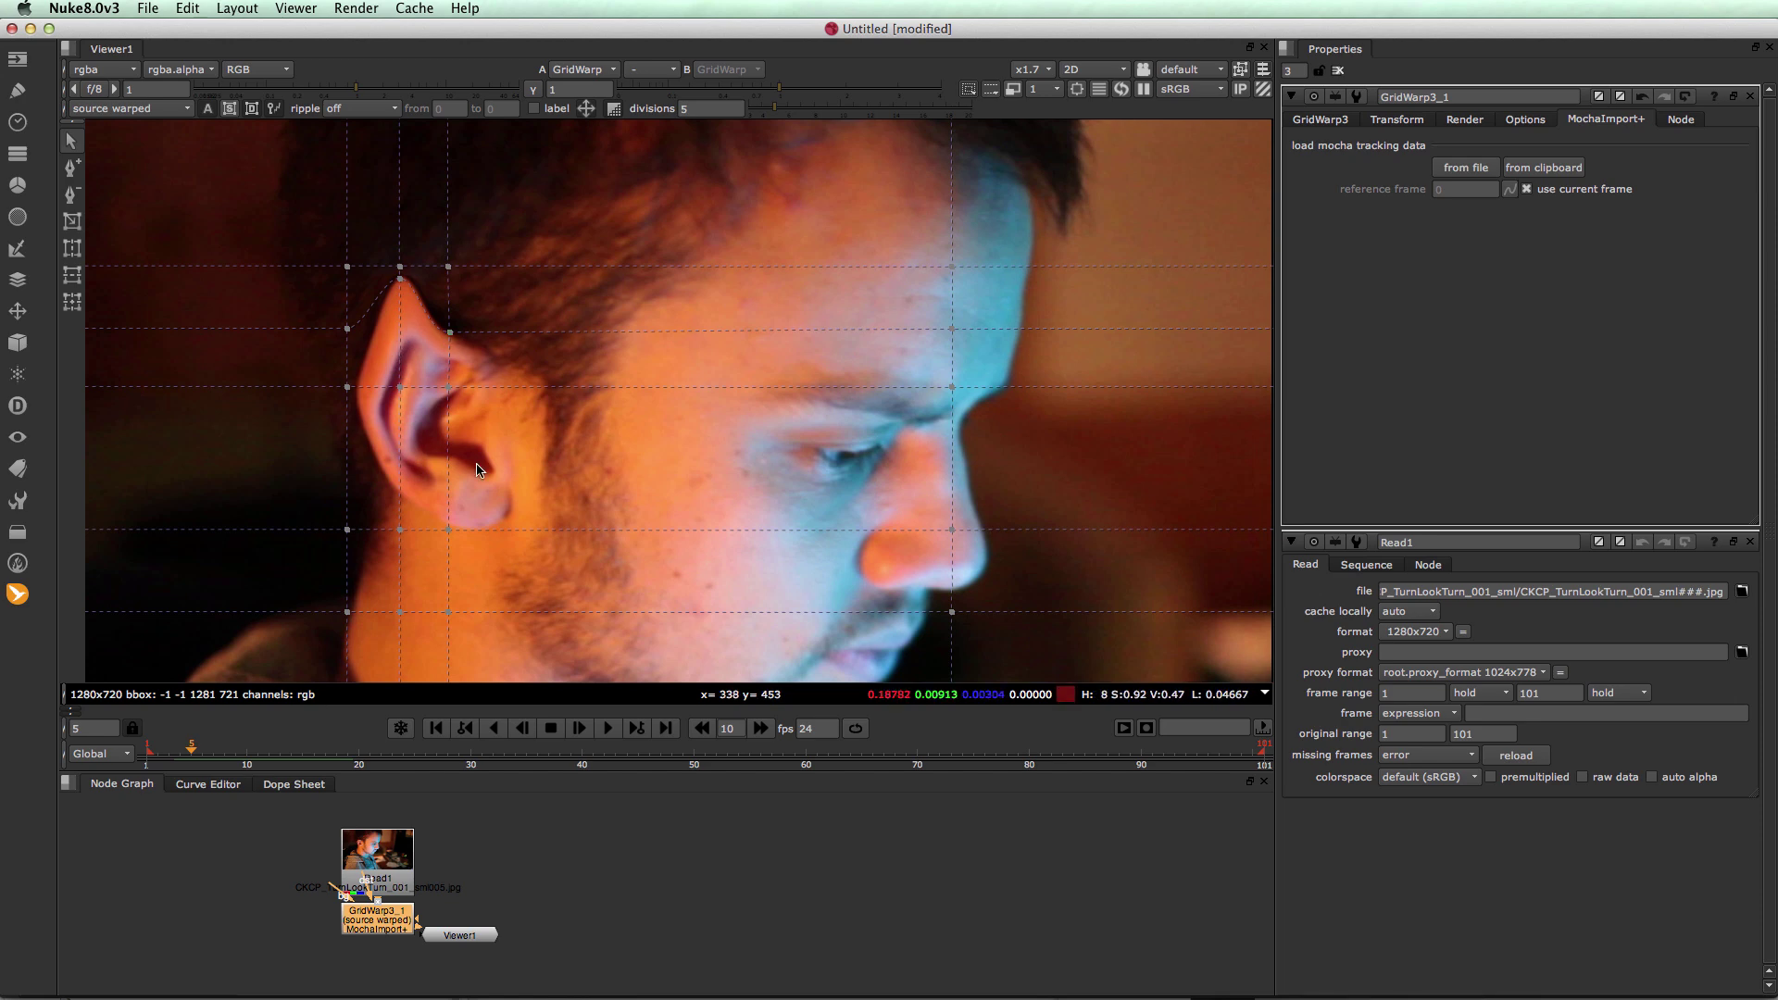
scroll(646, 348, down, 4)
scroll(646, 352, down, 3)
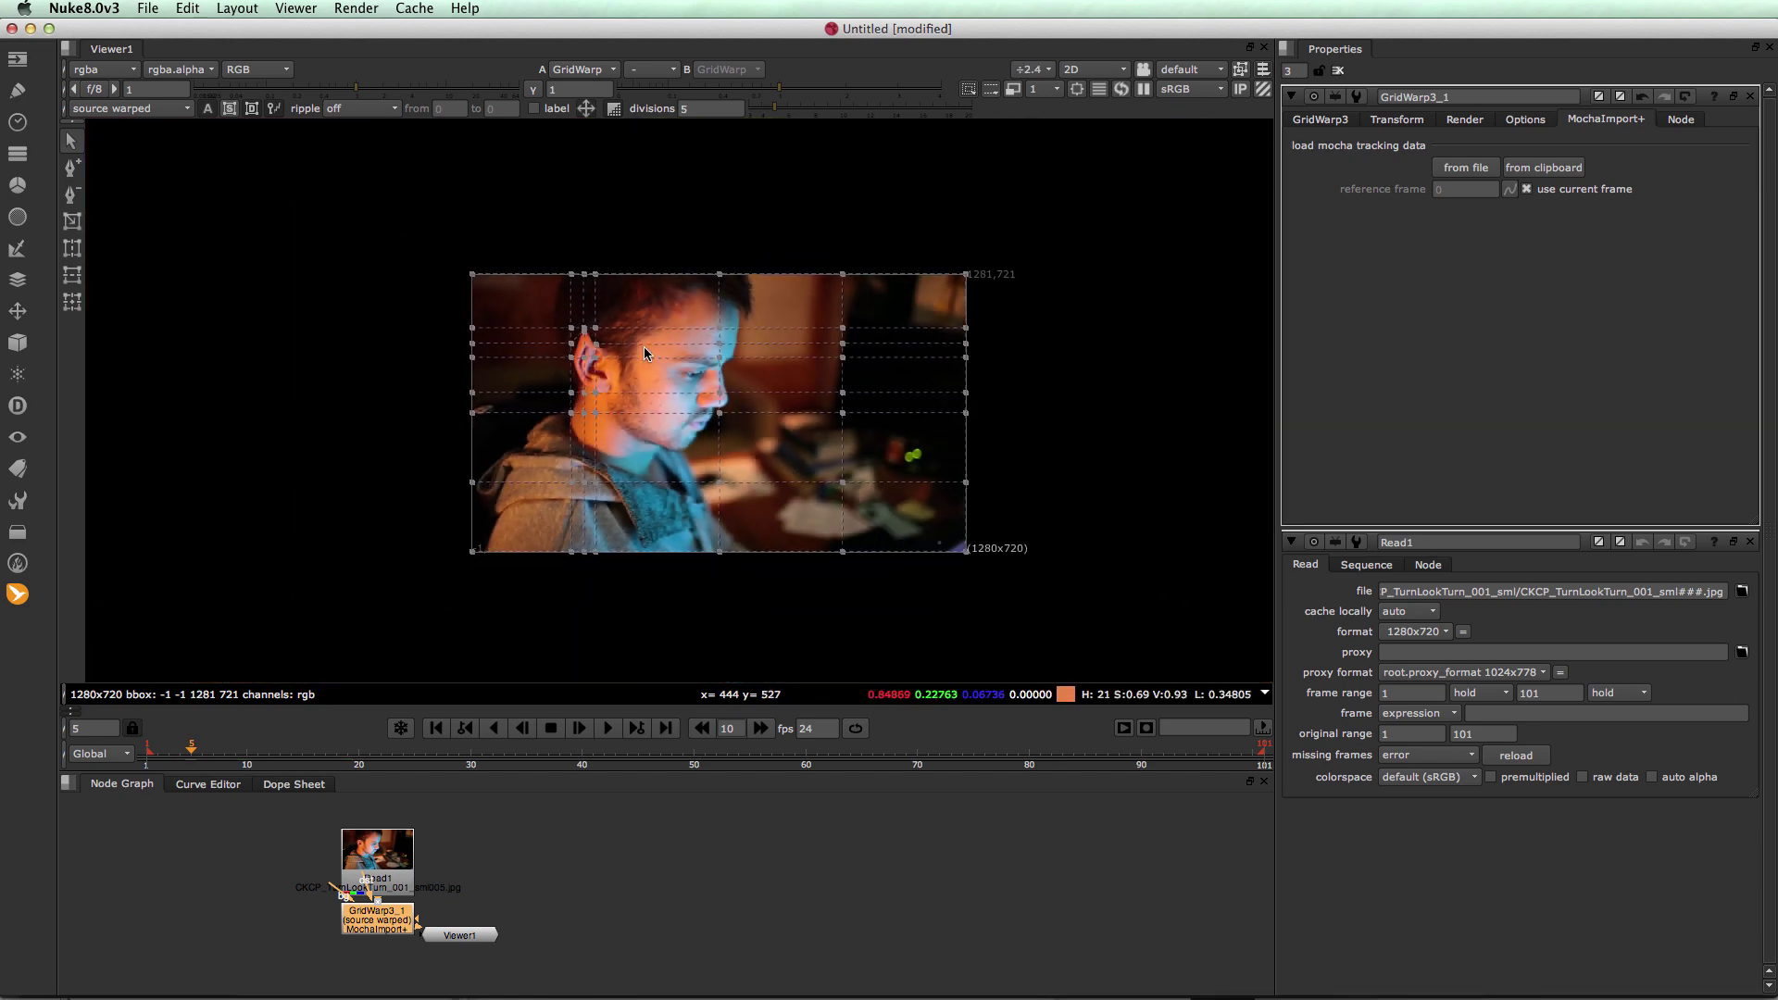
click(1321, 121)
click(1612, 121)
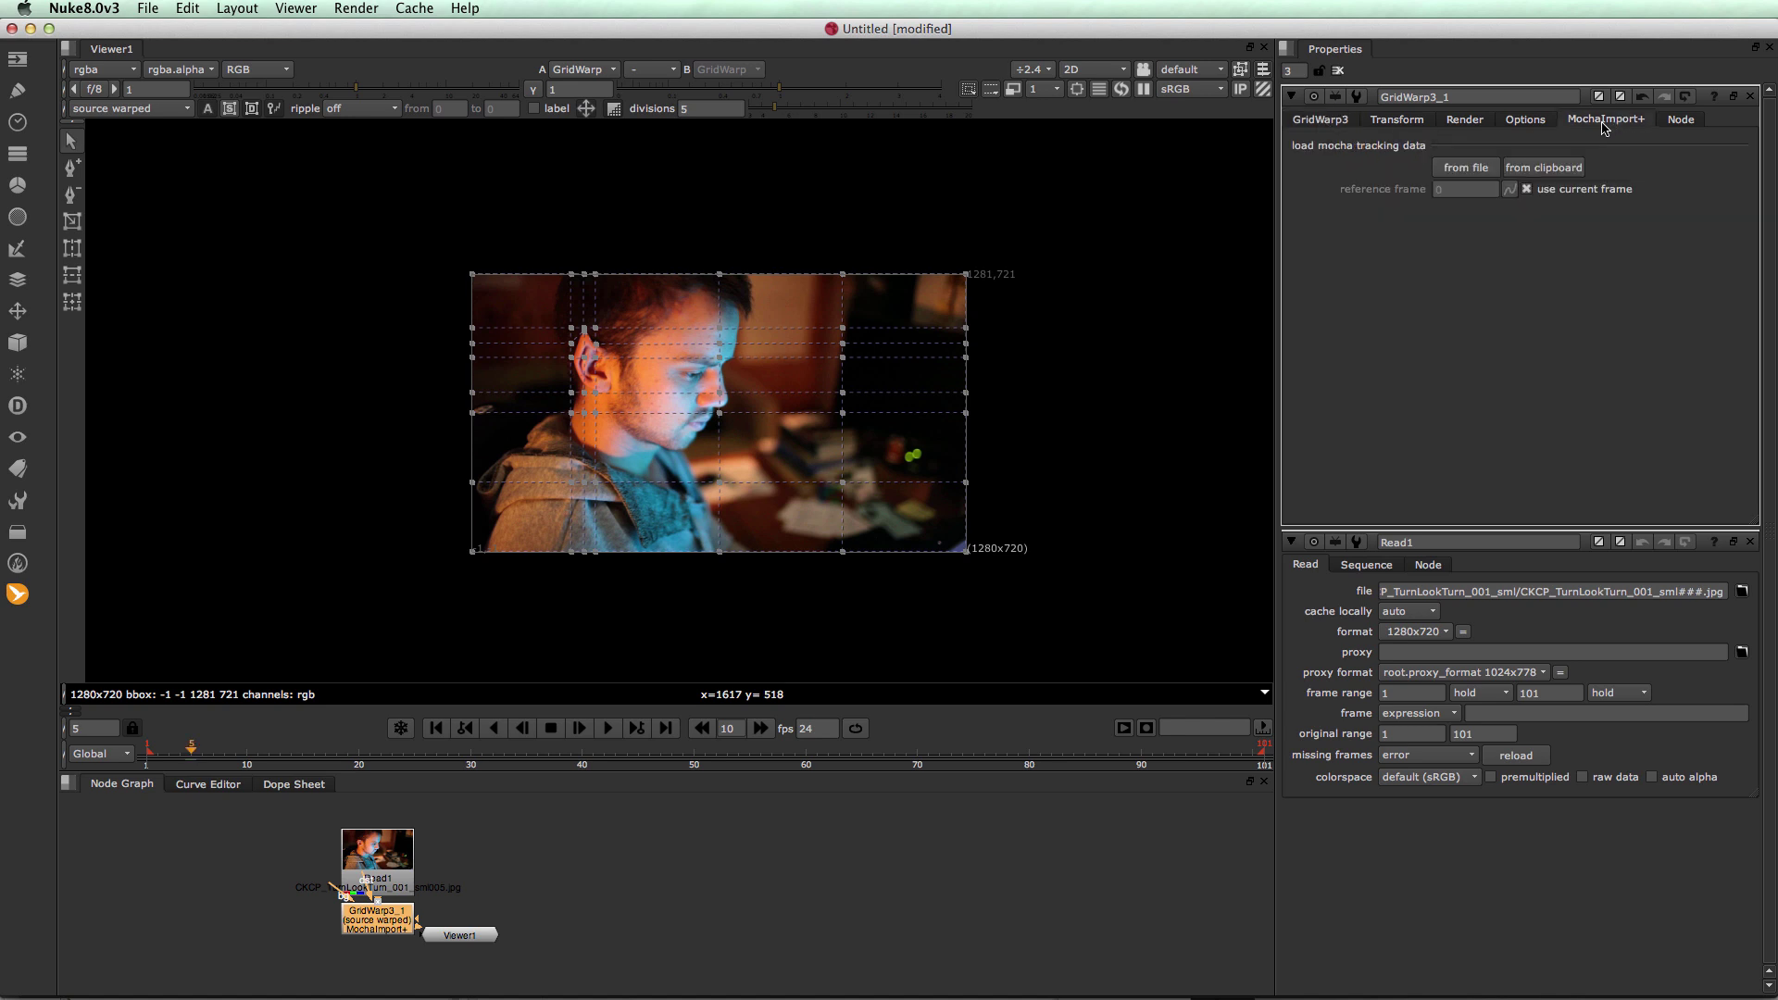
click(1545, 169)
Play back the tracked ear warp with and without the grid overlay, stopping at frame 91
drag(194, 755, 269, 755)
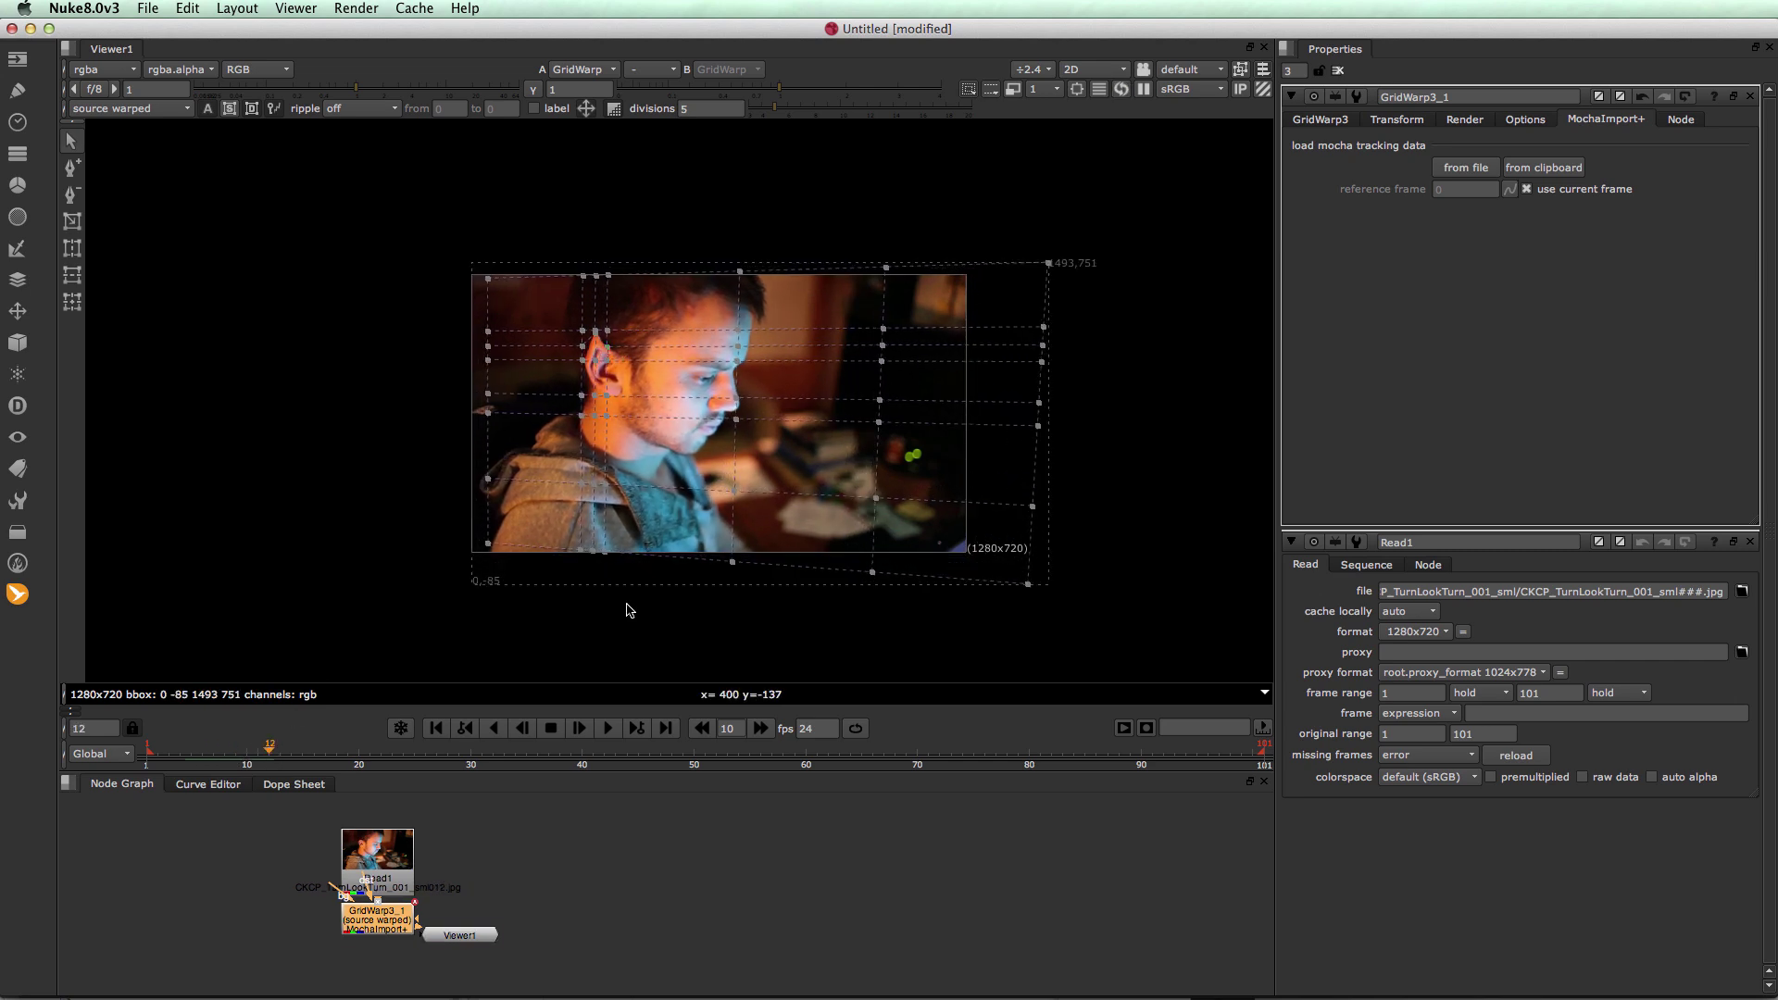
click(609, 729)
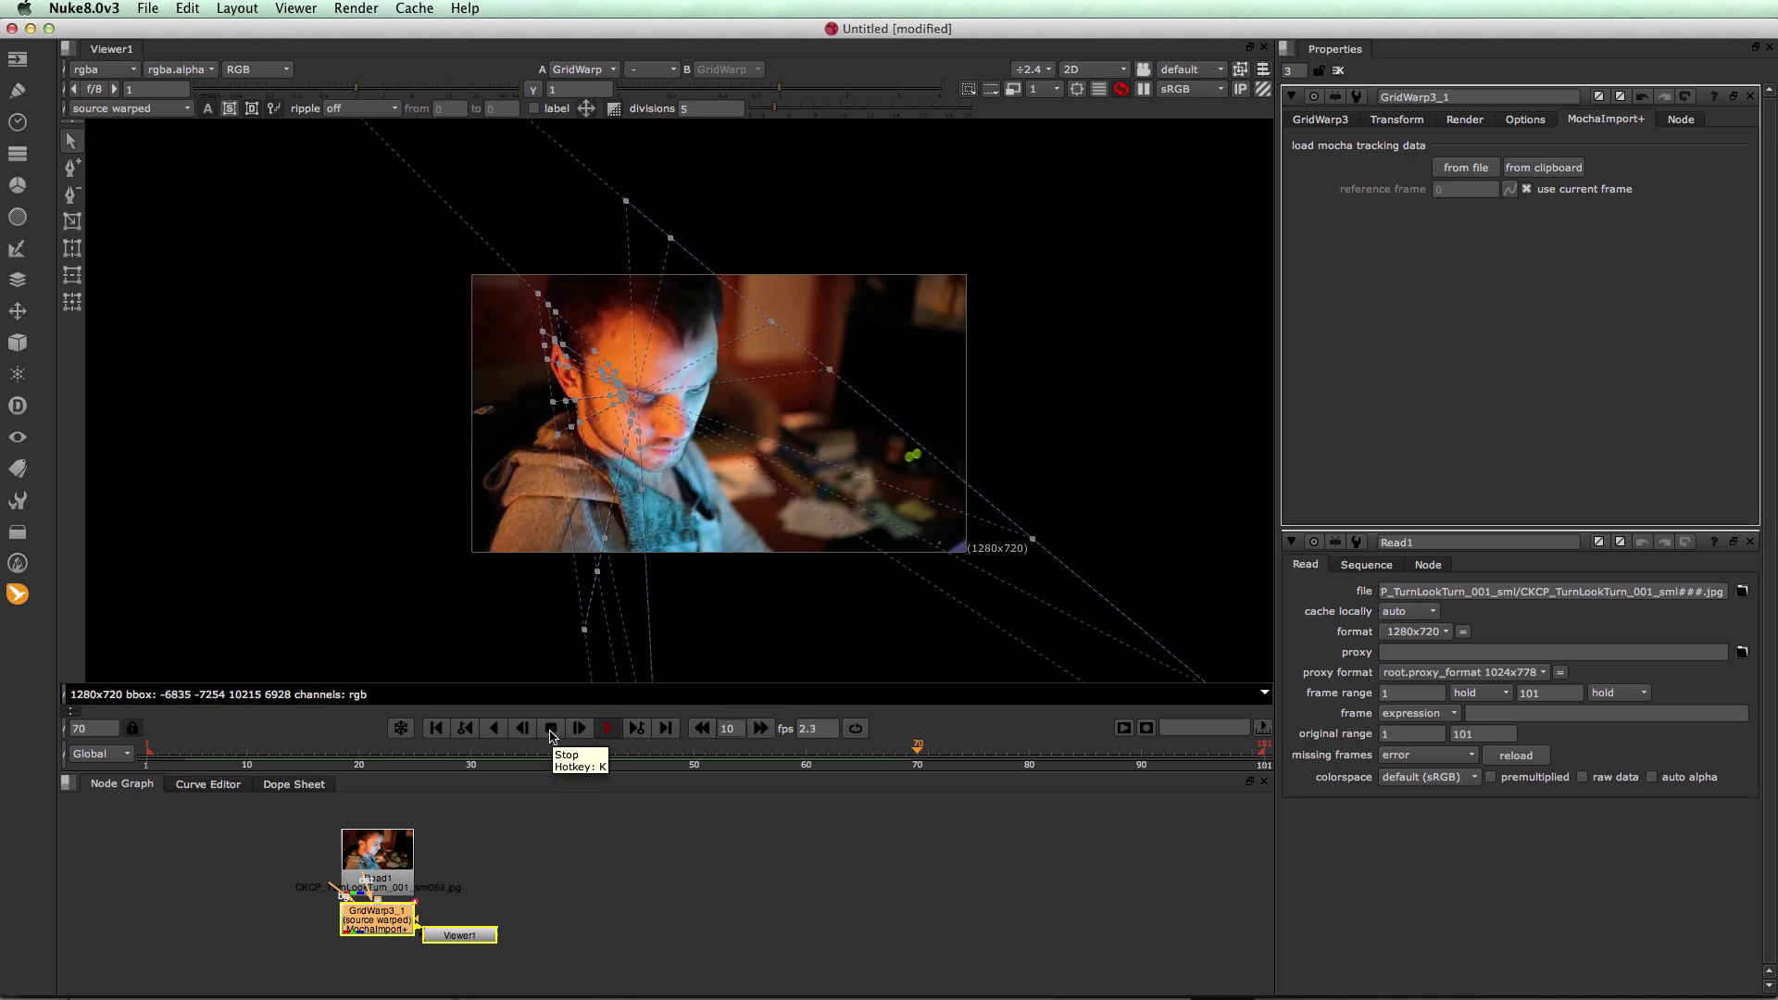
click(1751, 96)
scroll(678, 368, up, 1)
scroll(619, 368, down, 3)
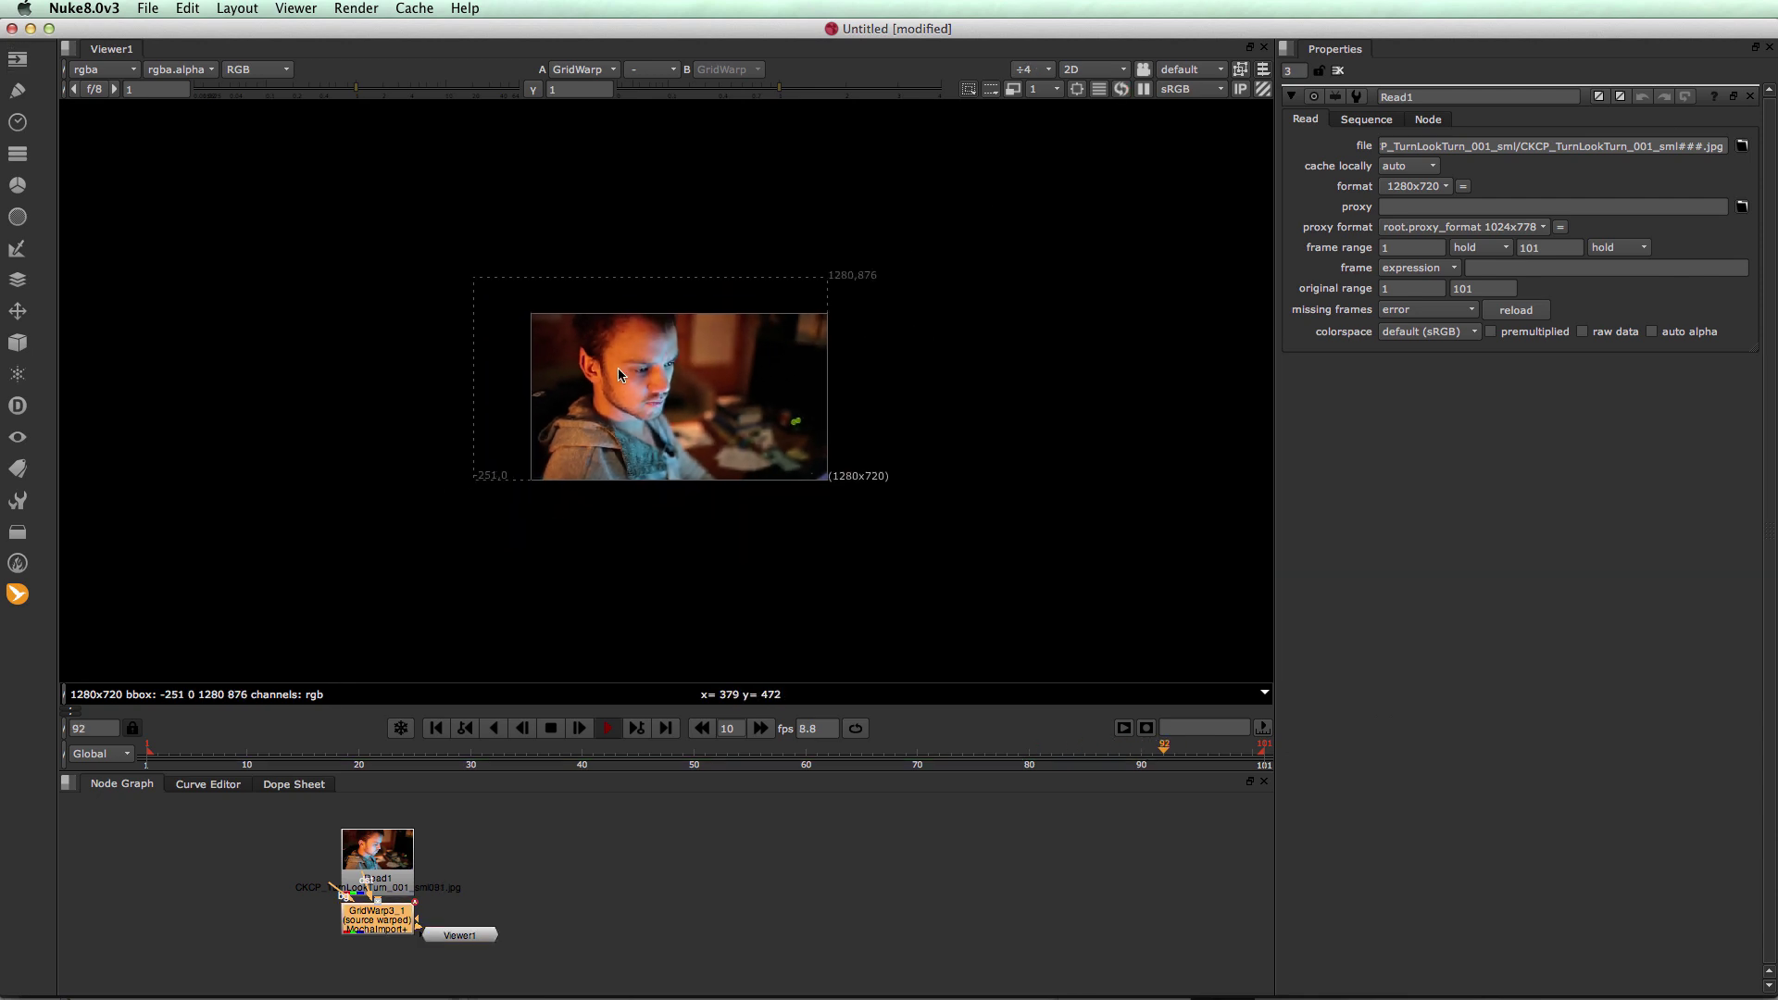
scroll(619, 369, up, 8)
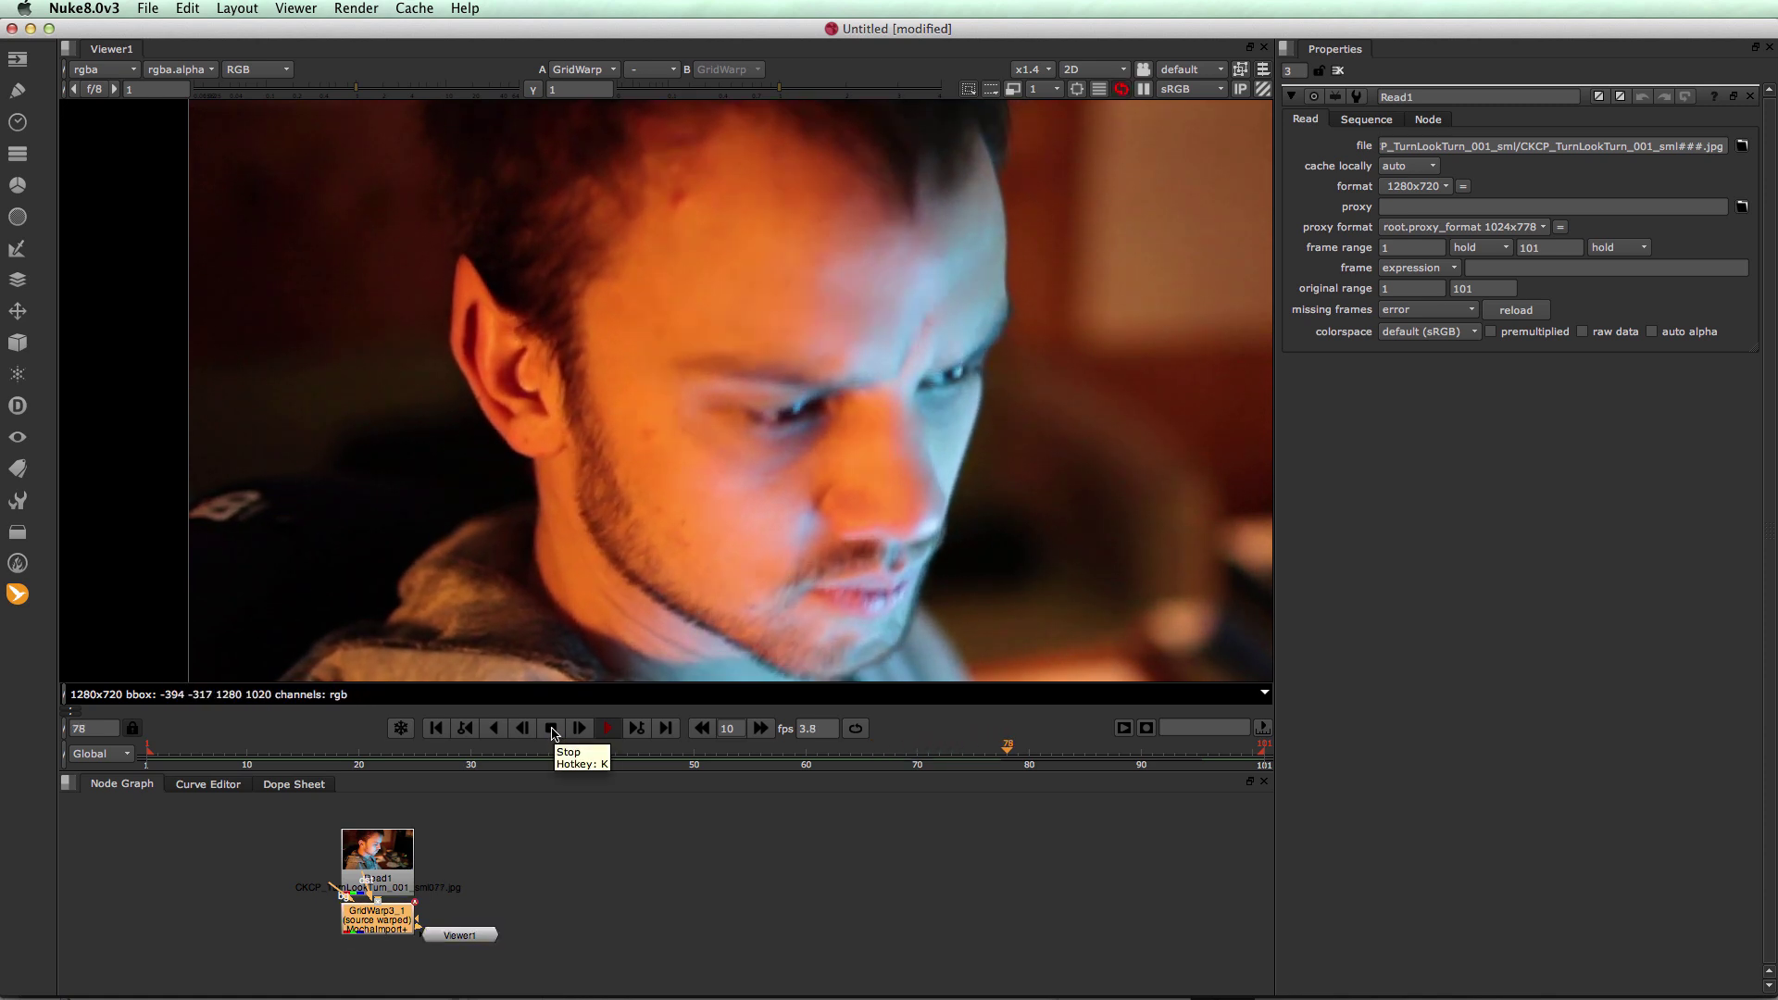
click(553, 733)
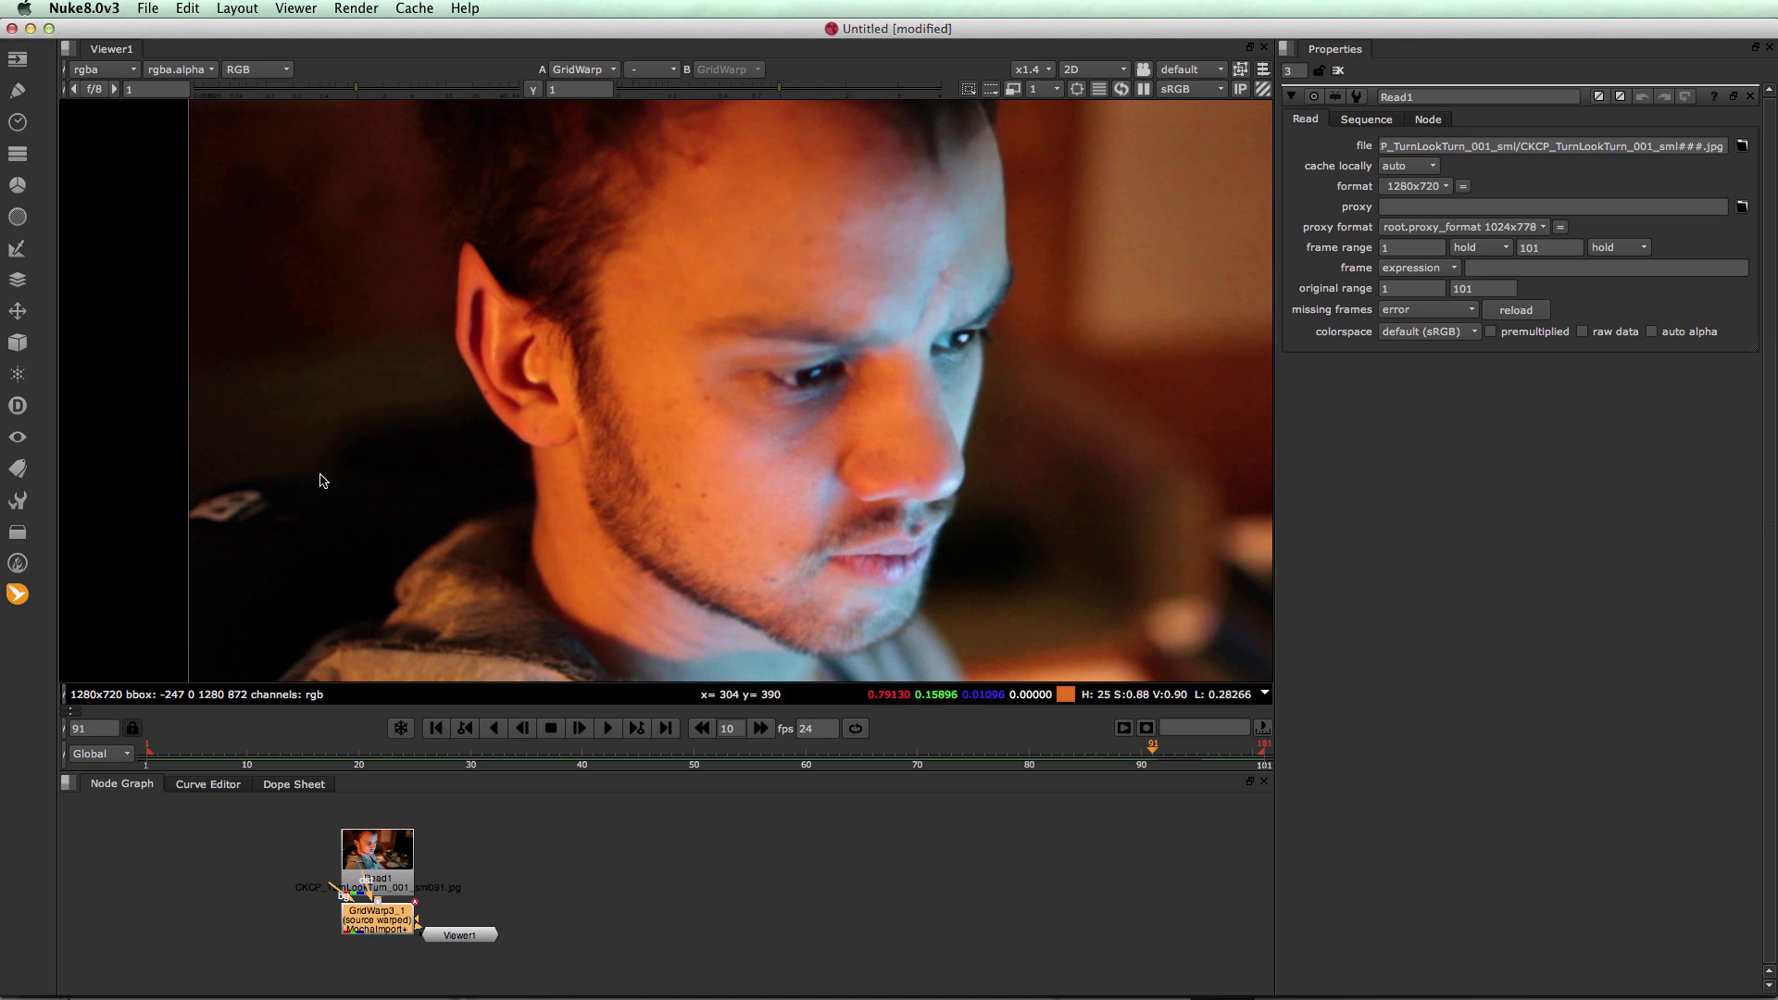
middle_drag(733, 496, 742, 496)
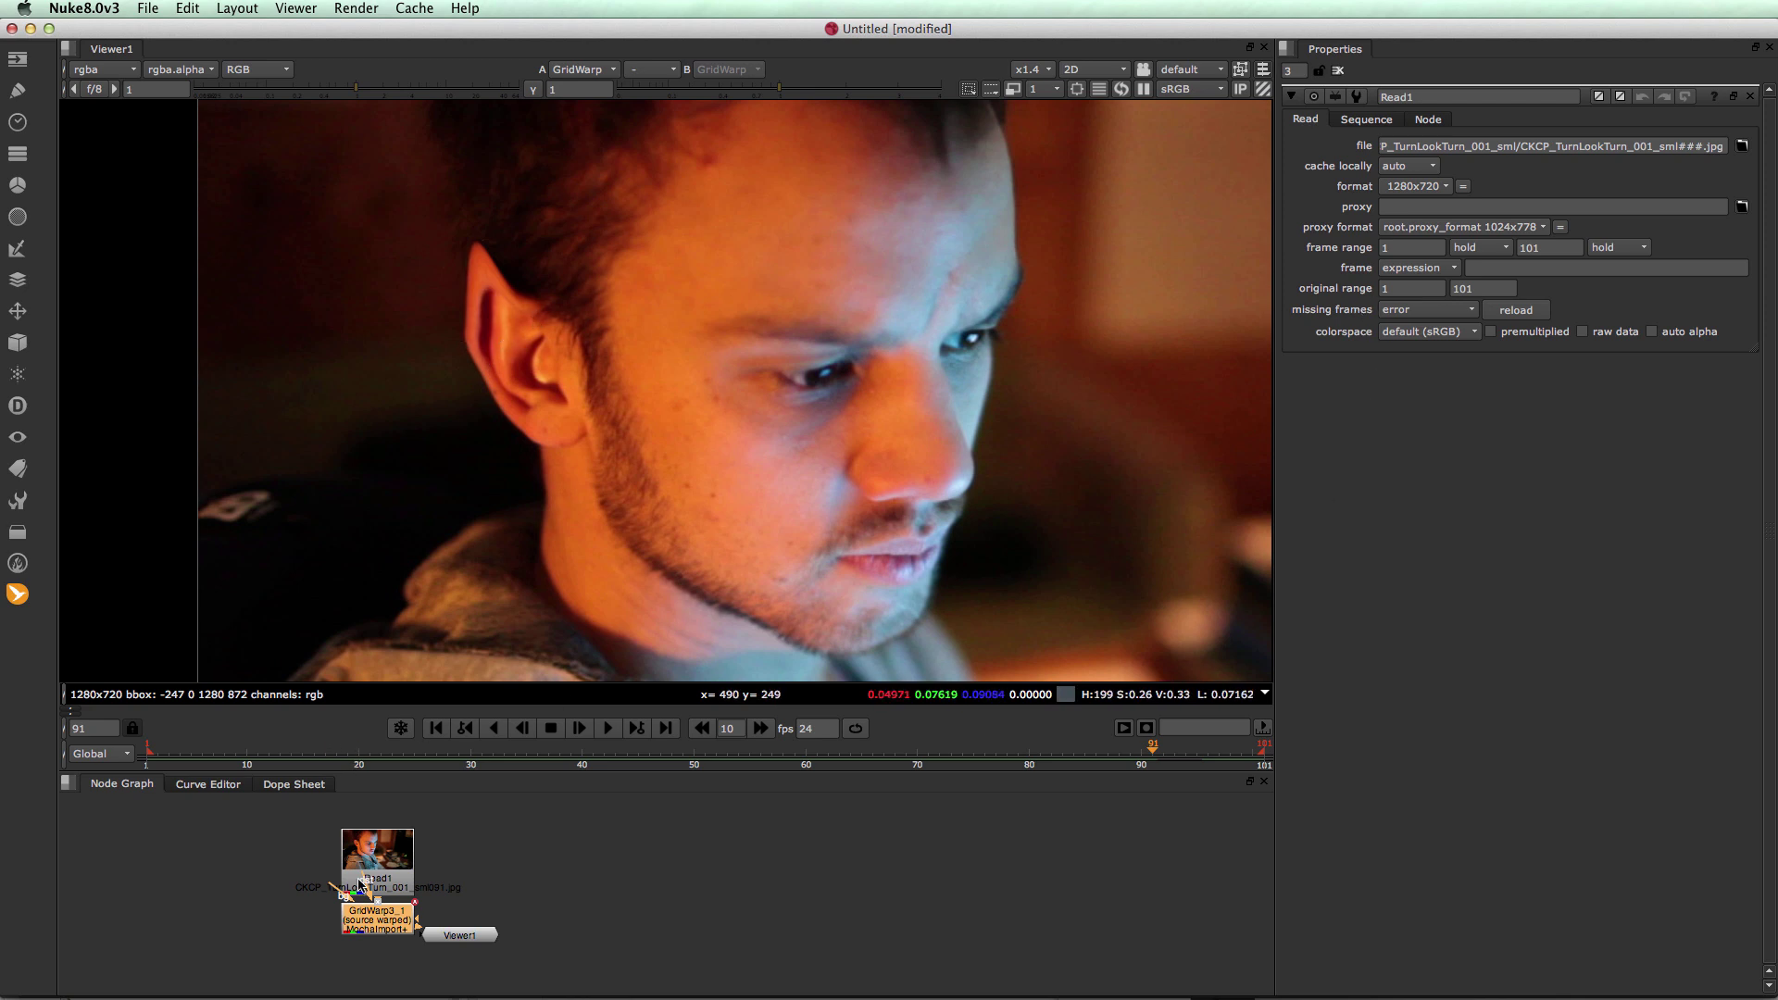
Move the GridWarp node beside Read1 and show the source extra matrix in its transform settings
drag(387, 920, 564, 881)
double_click(564, 881)
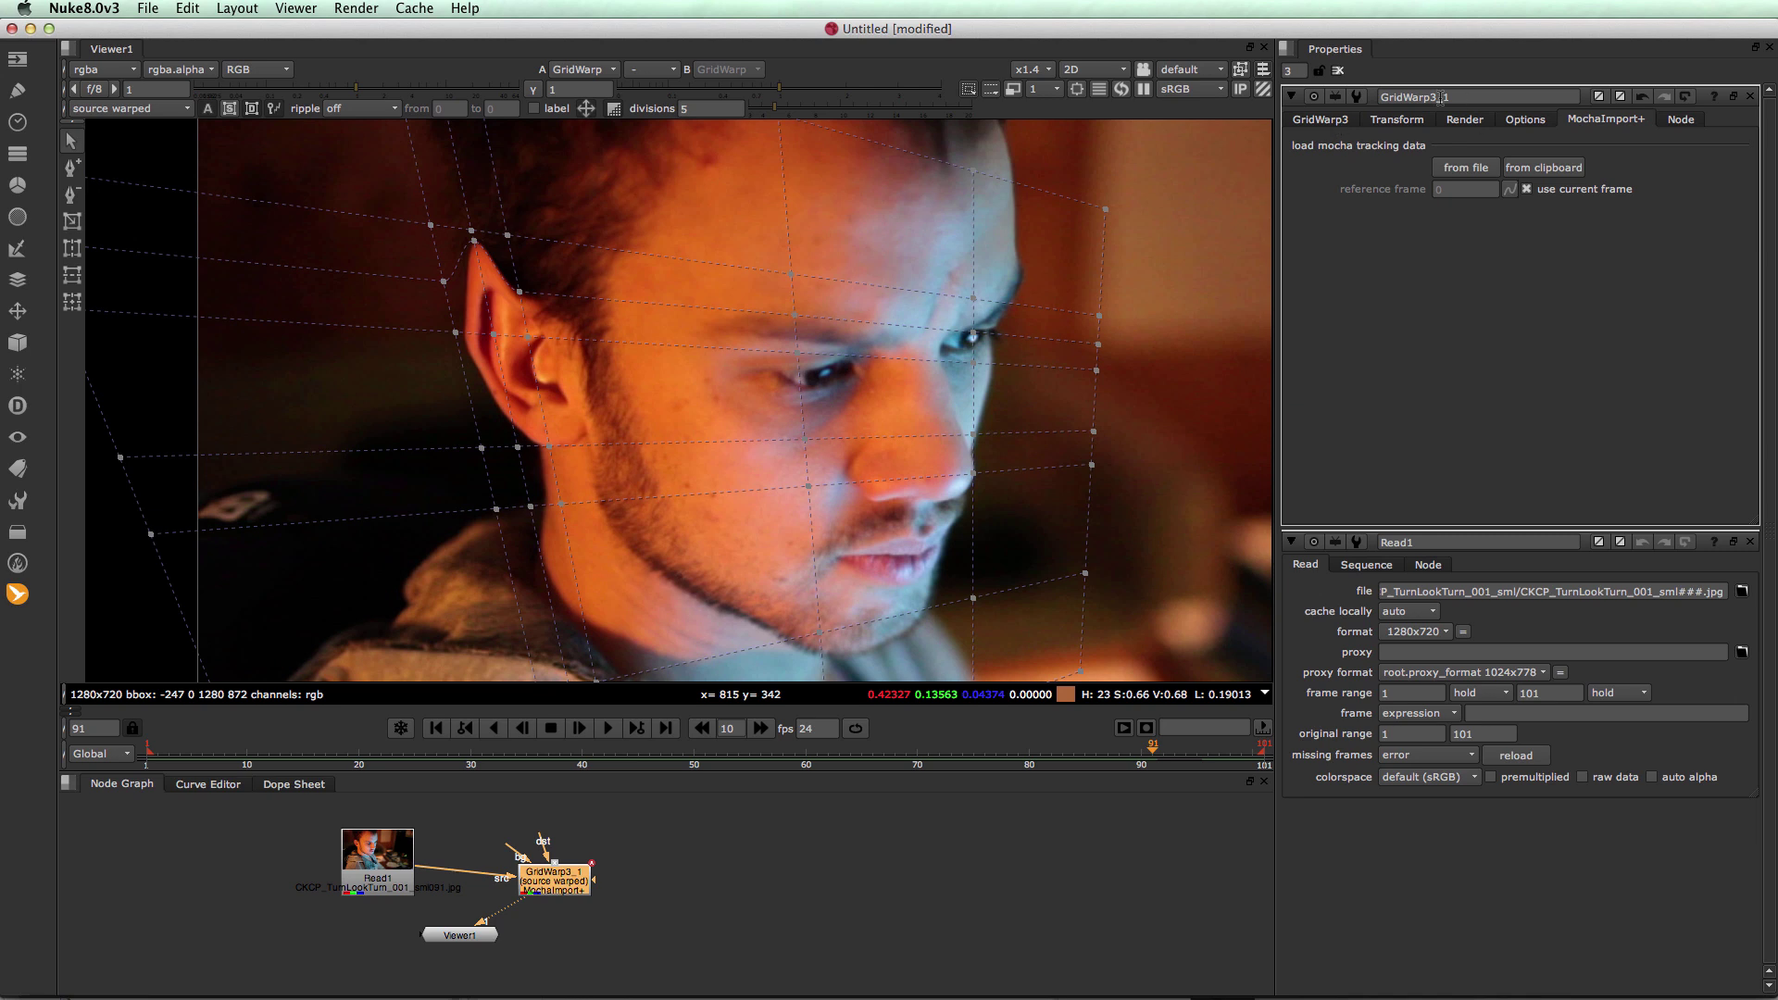
click(1398, 121)
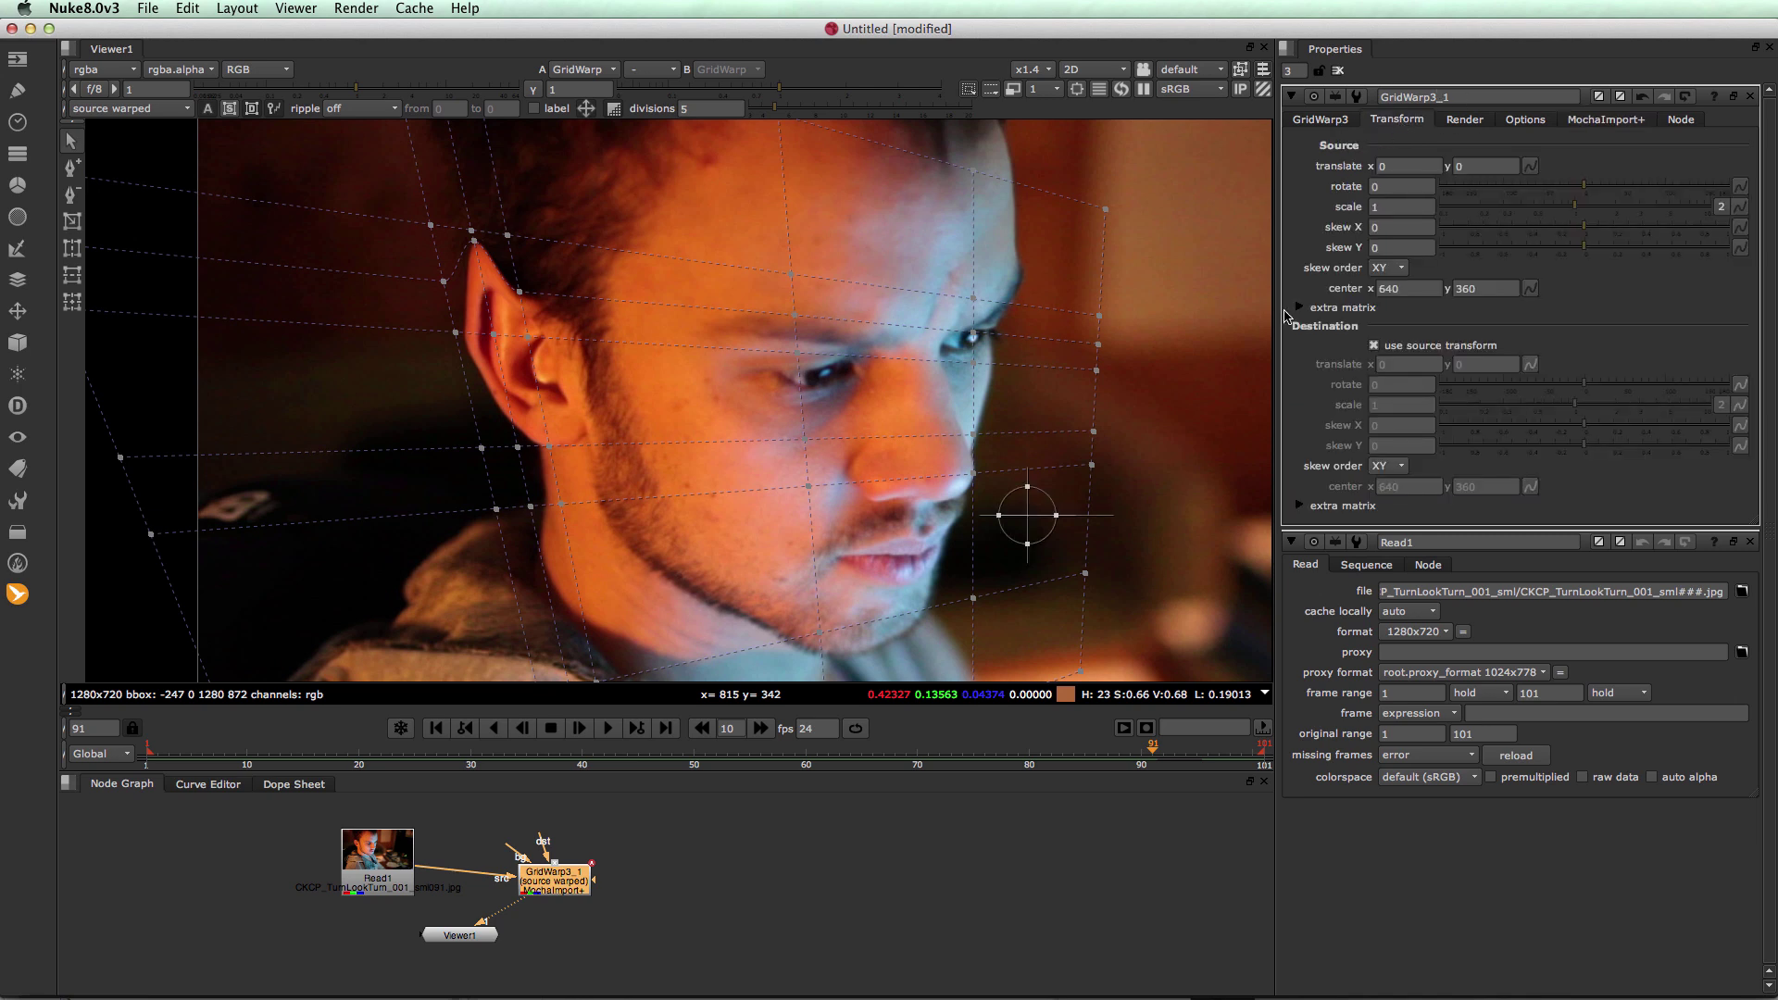
click(1299, 309)
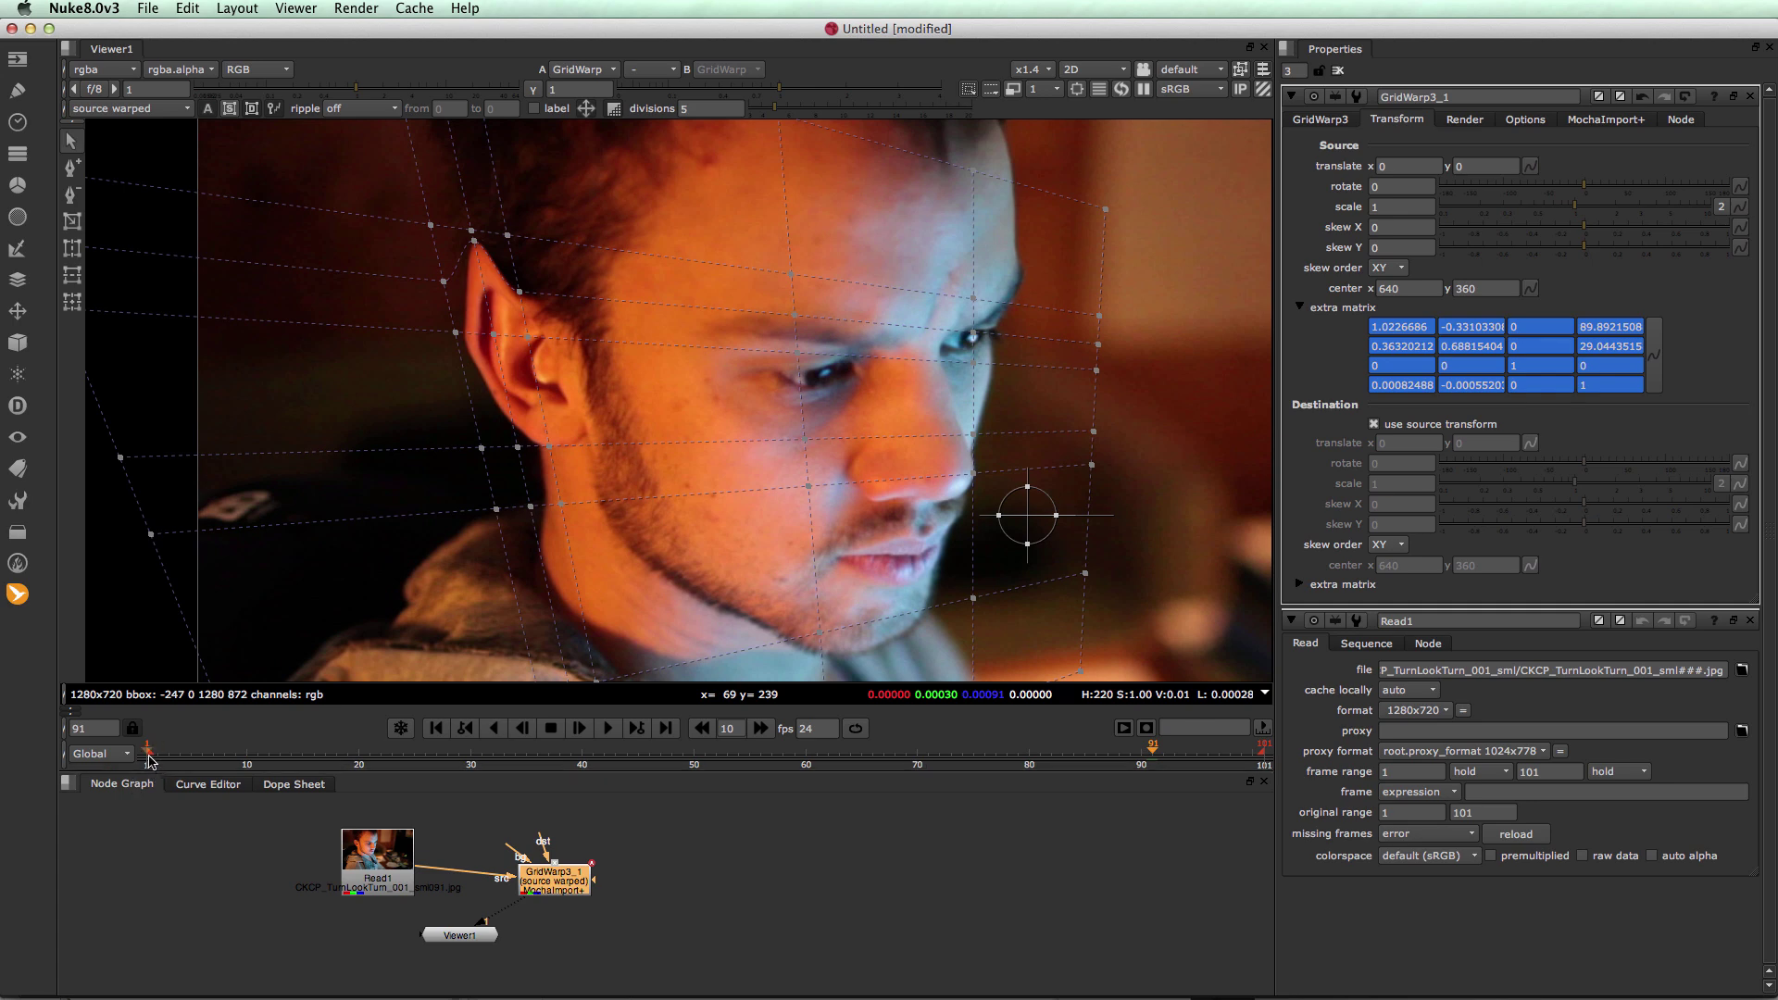
At frame 1, lower the ear-tip grid point to the ear's natural outline and check the animated warp up to frame 46
drag(149, 752, 188, 755)
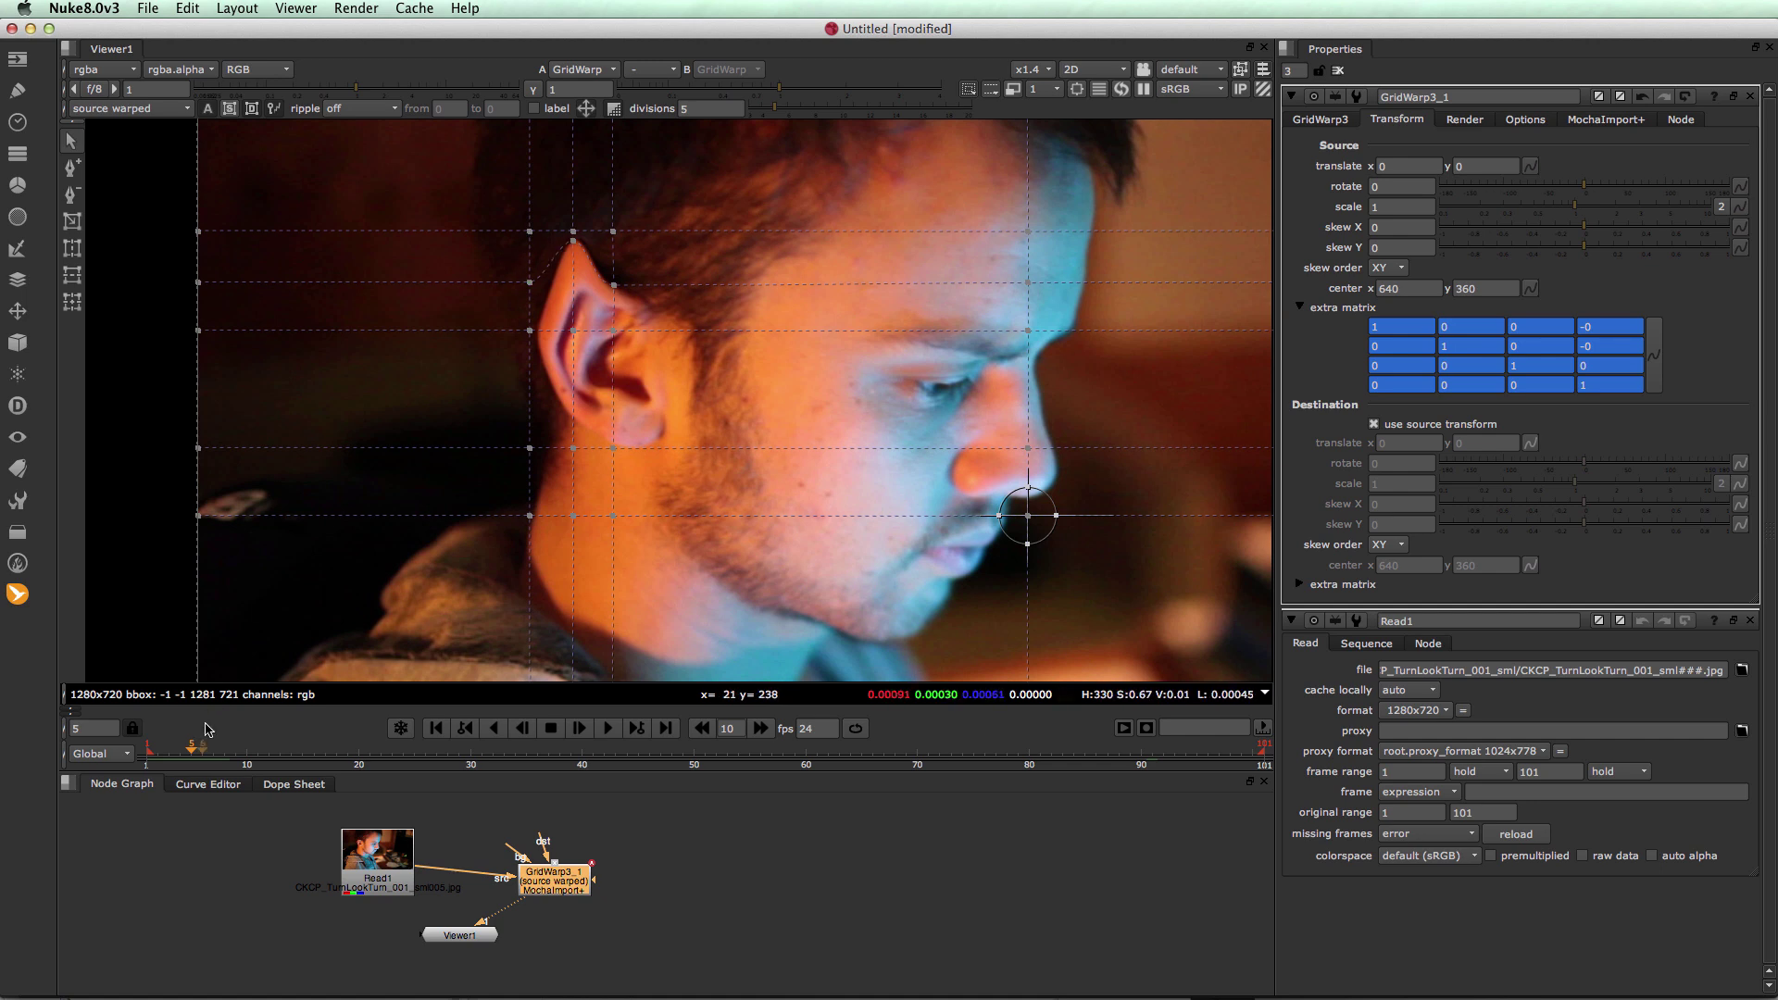
drag(192, 755, 152, 761)
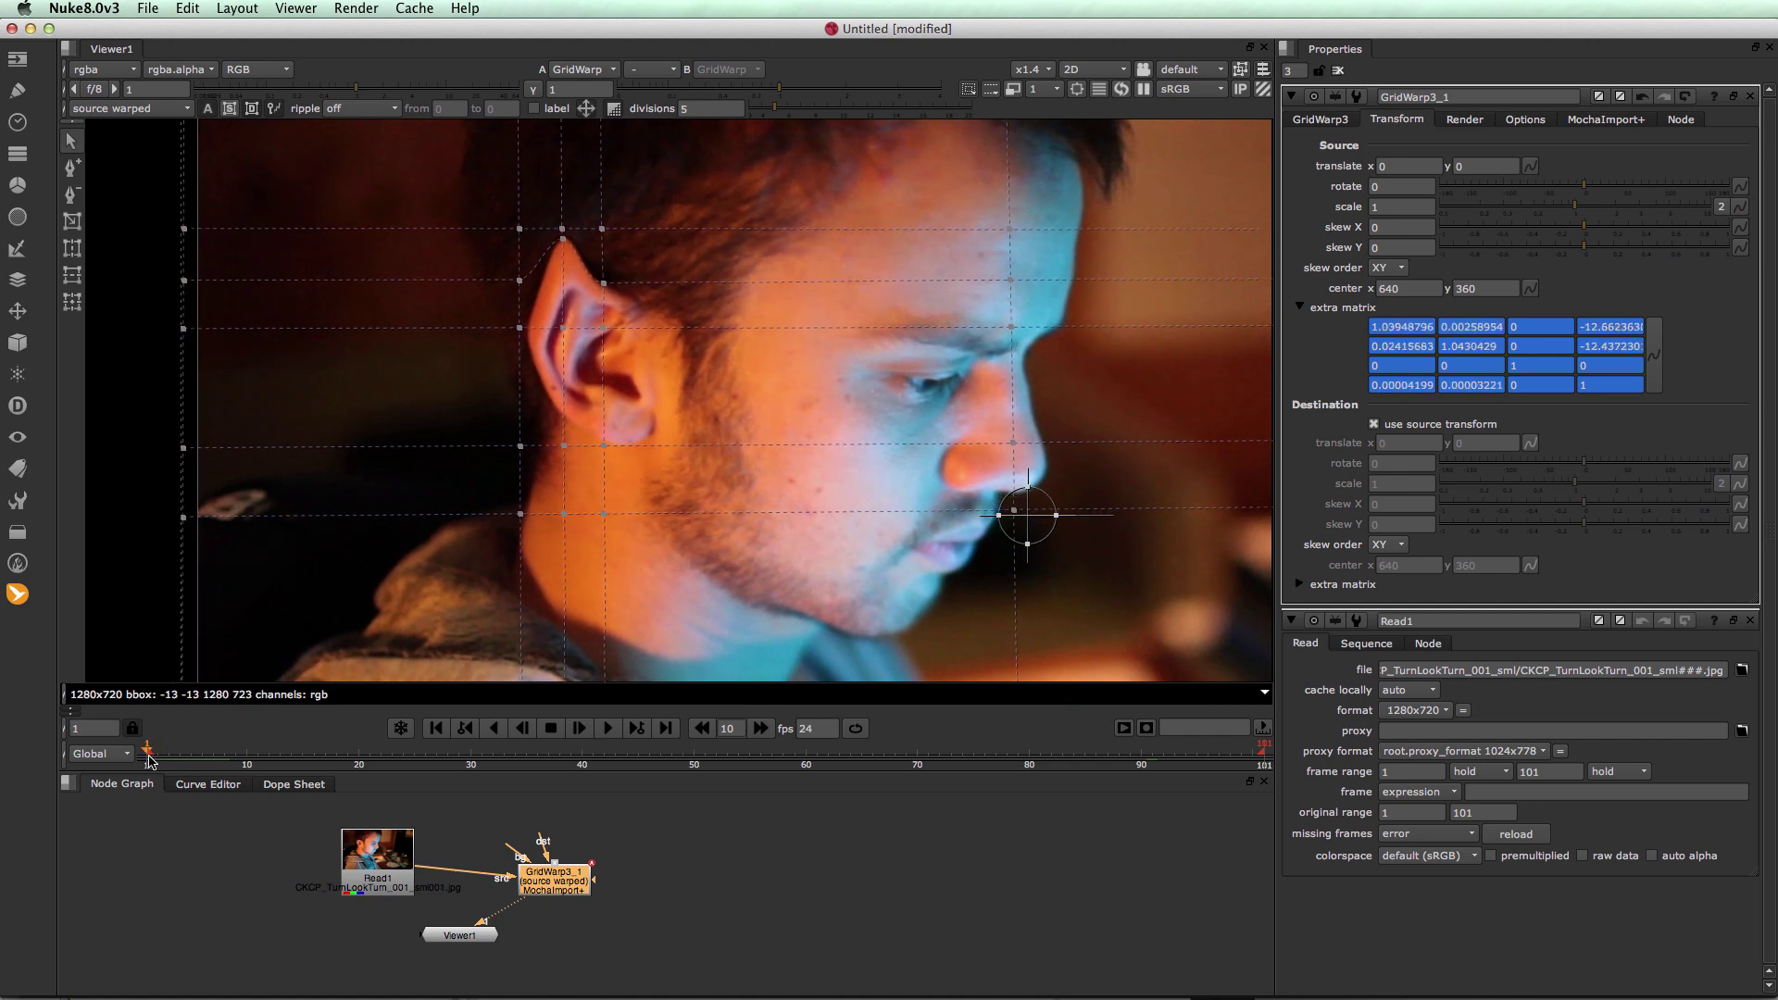
drag(562, 239, 563, 280)
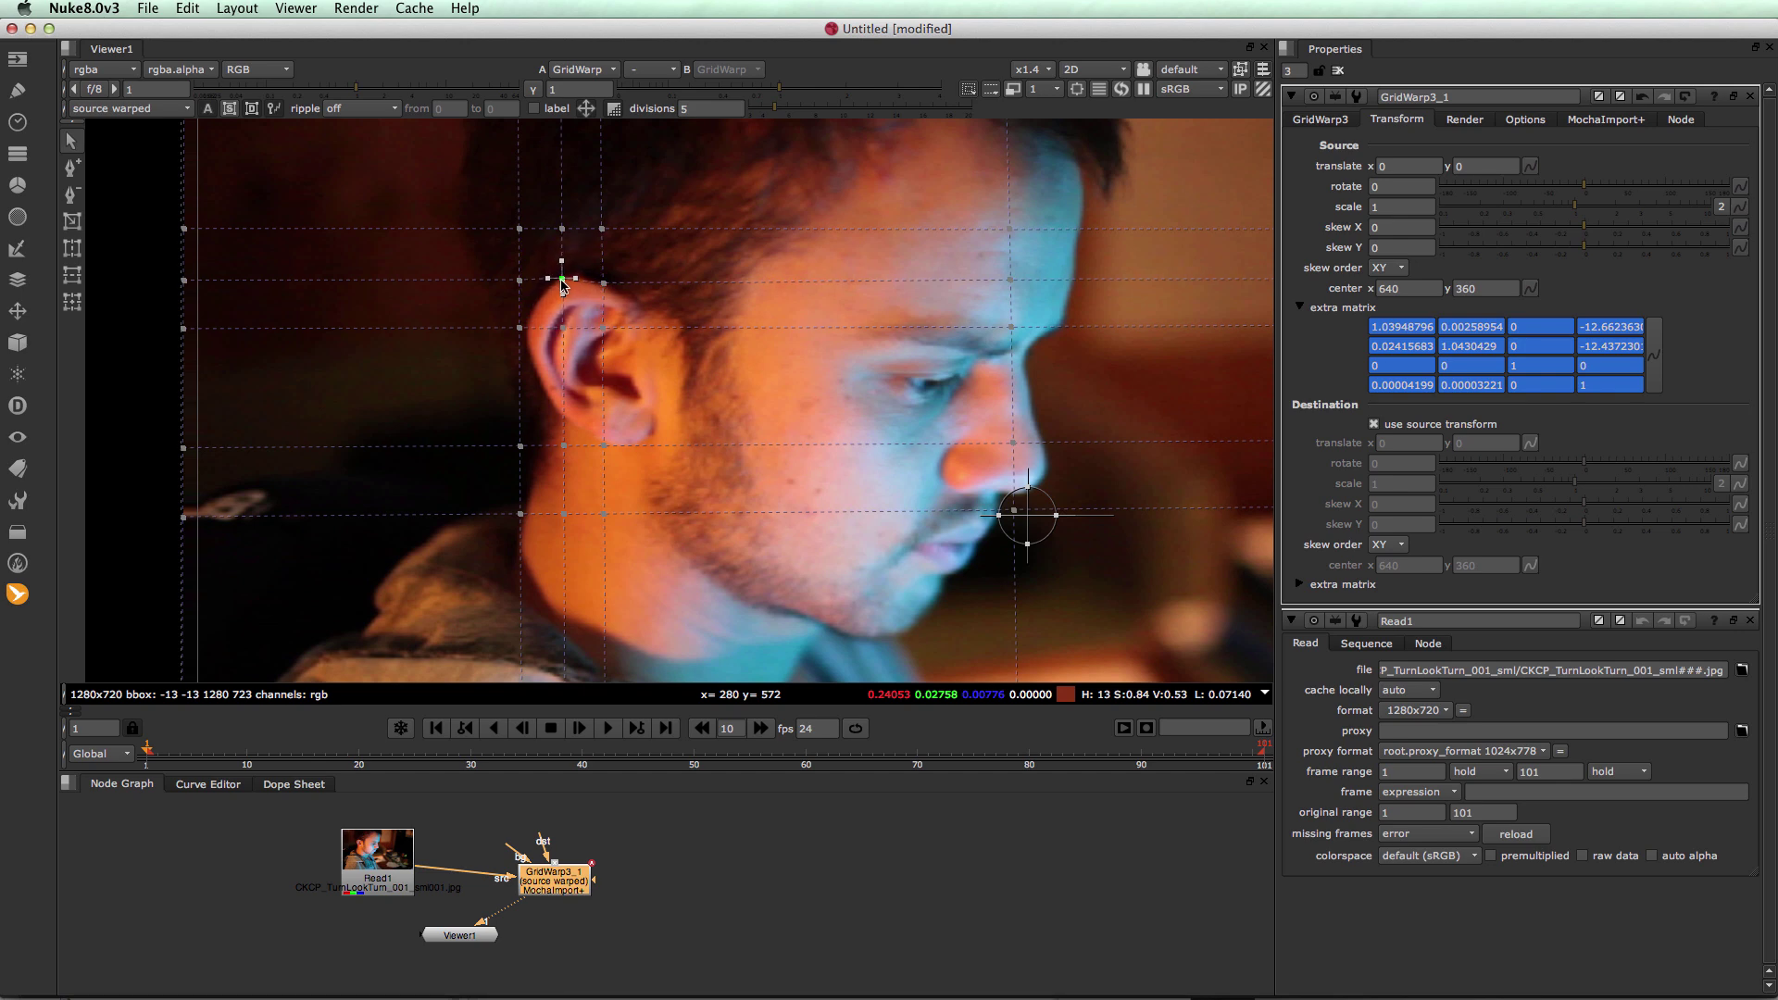
drag(138, 762, 648, 814)
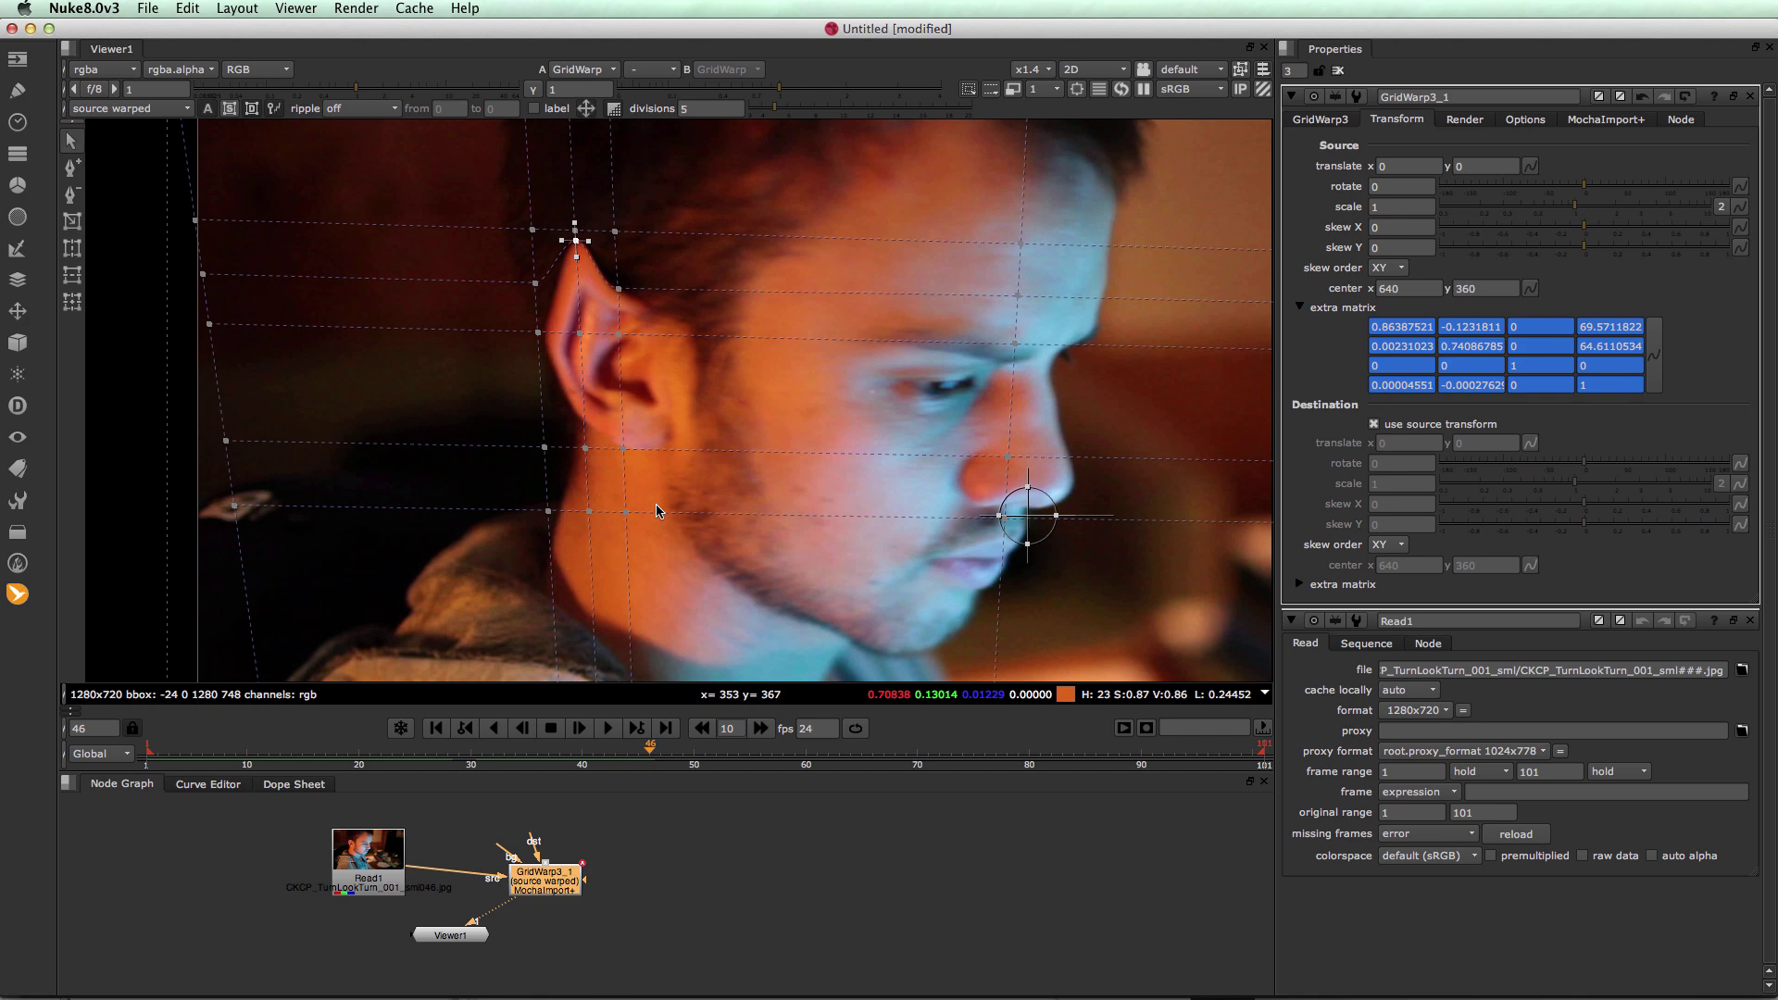
scroll(656, 509, down, 3)
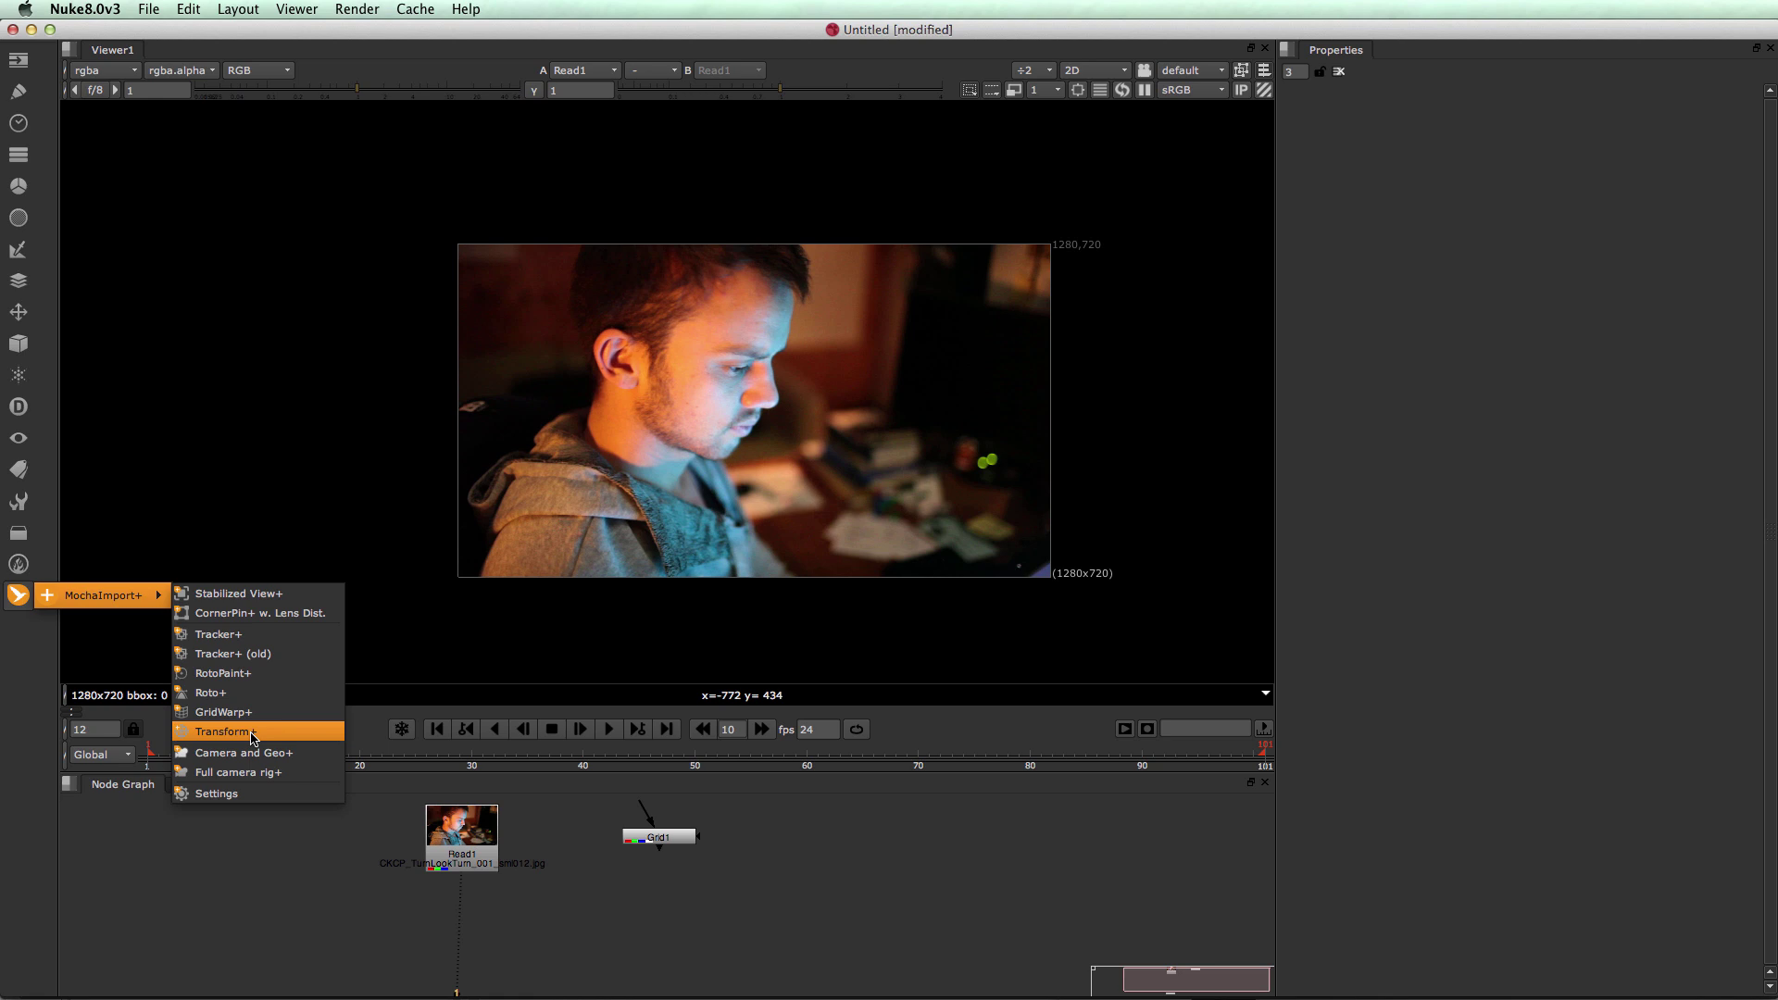
Add a MochaImport+ Transform+ node, connect its input to Grid1, and view the grid
click(252, 733)
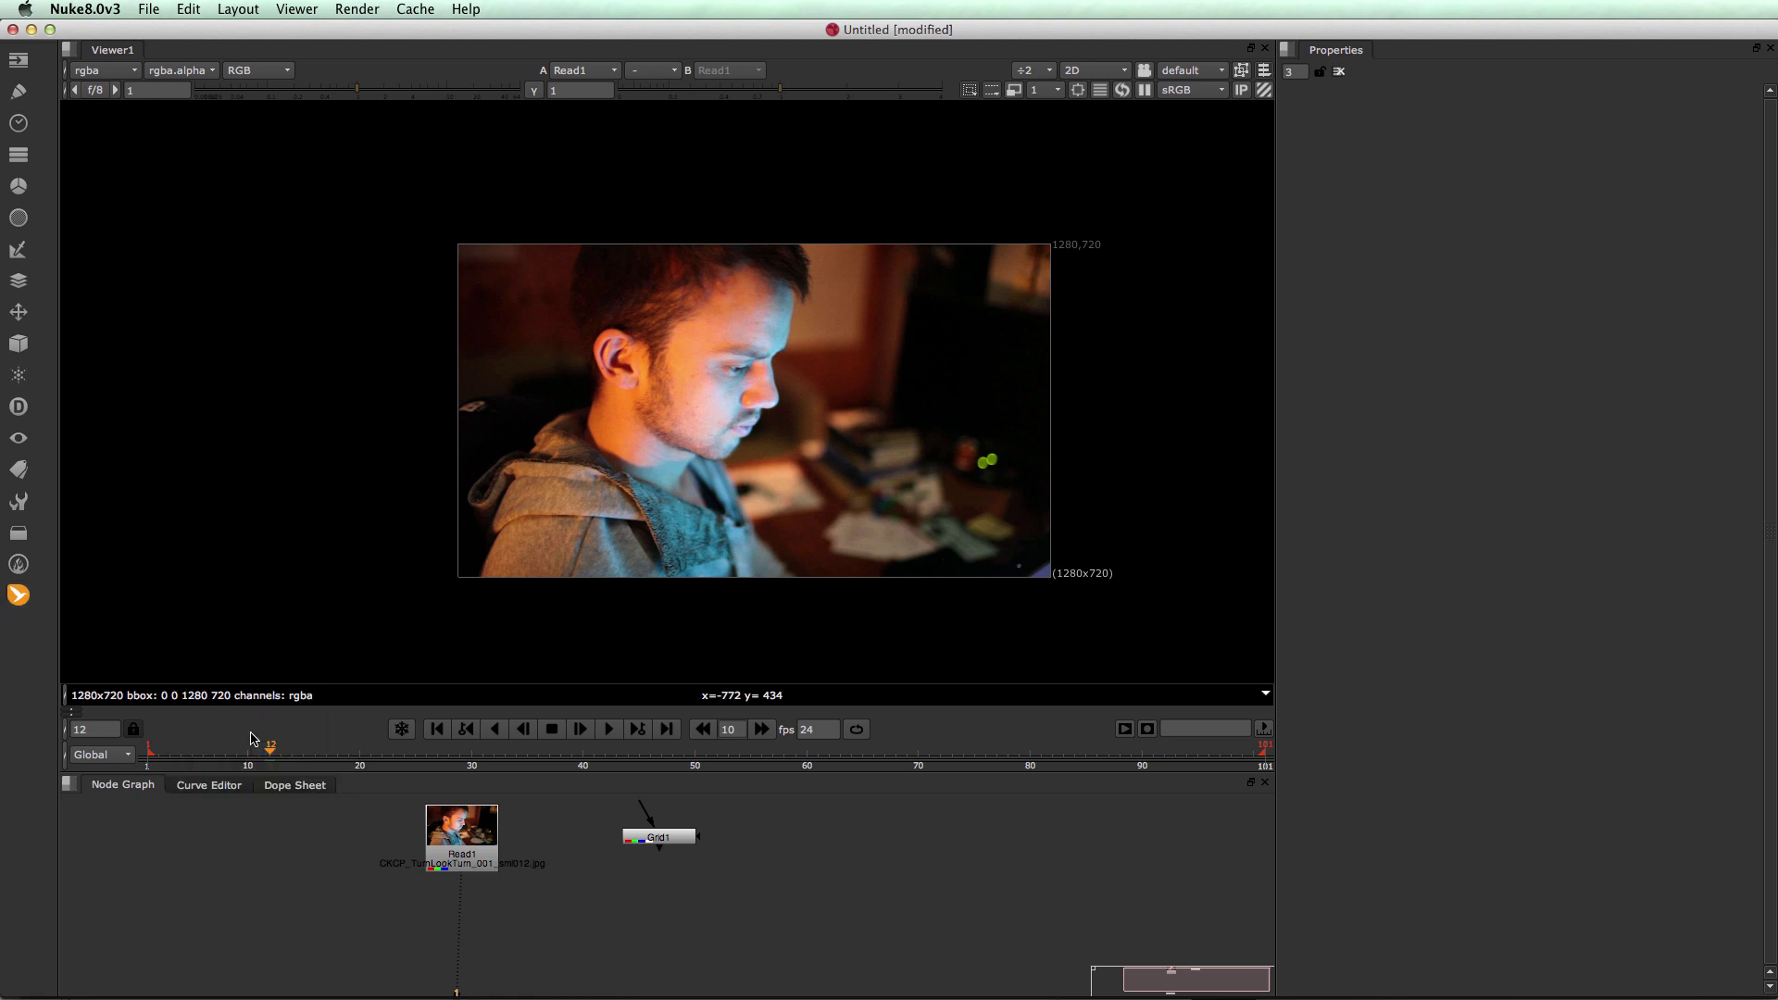
drag(653, 898, 596, 900)
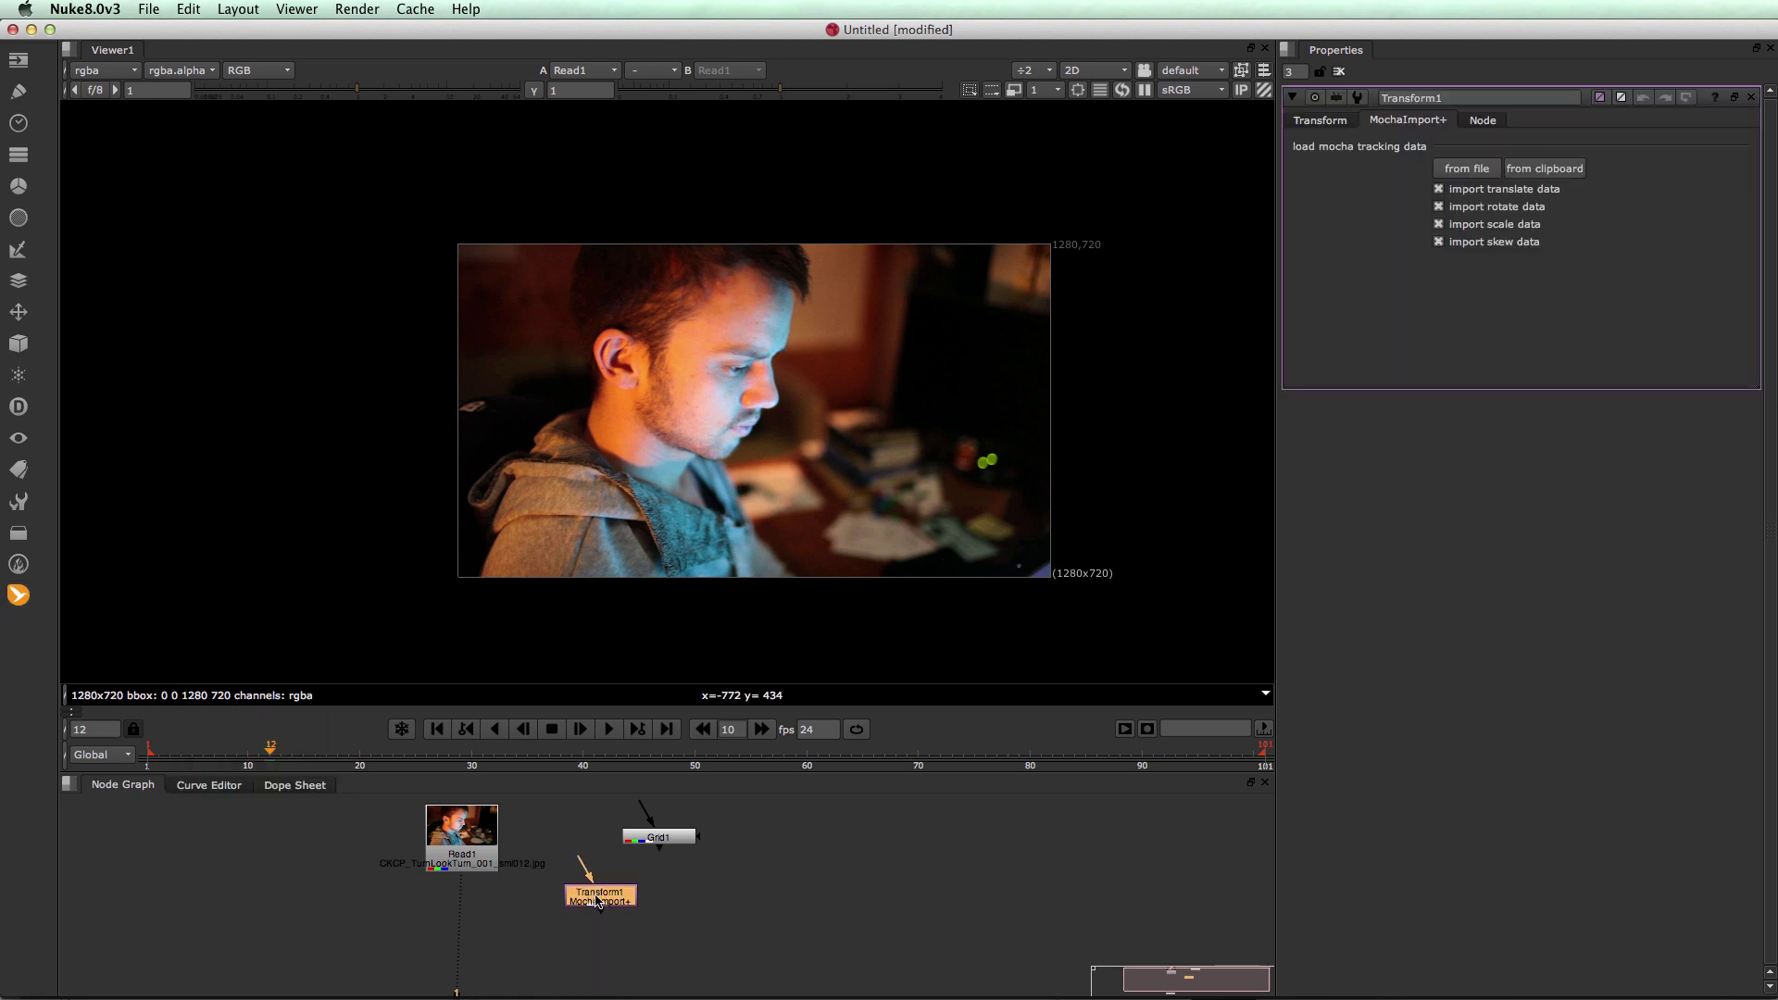
click(466, 837)
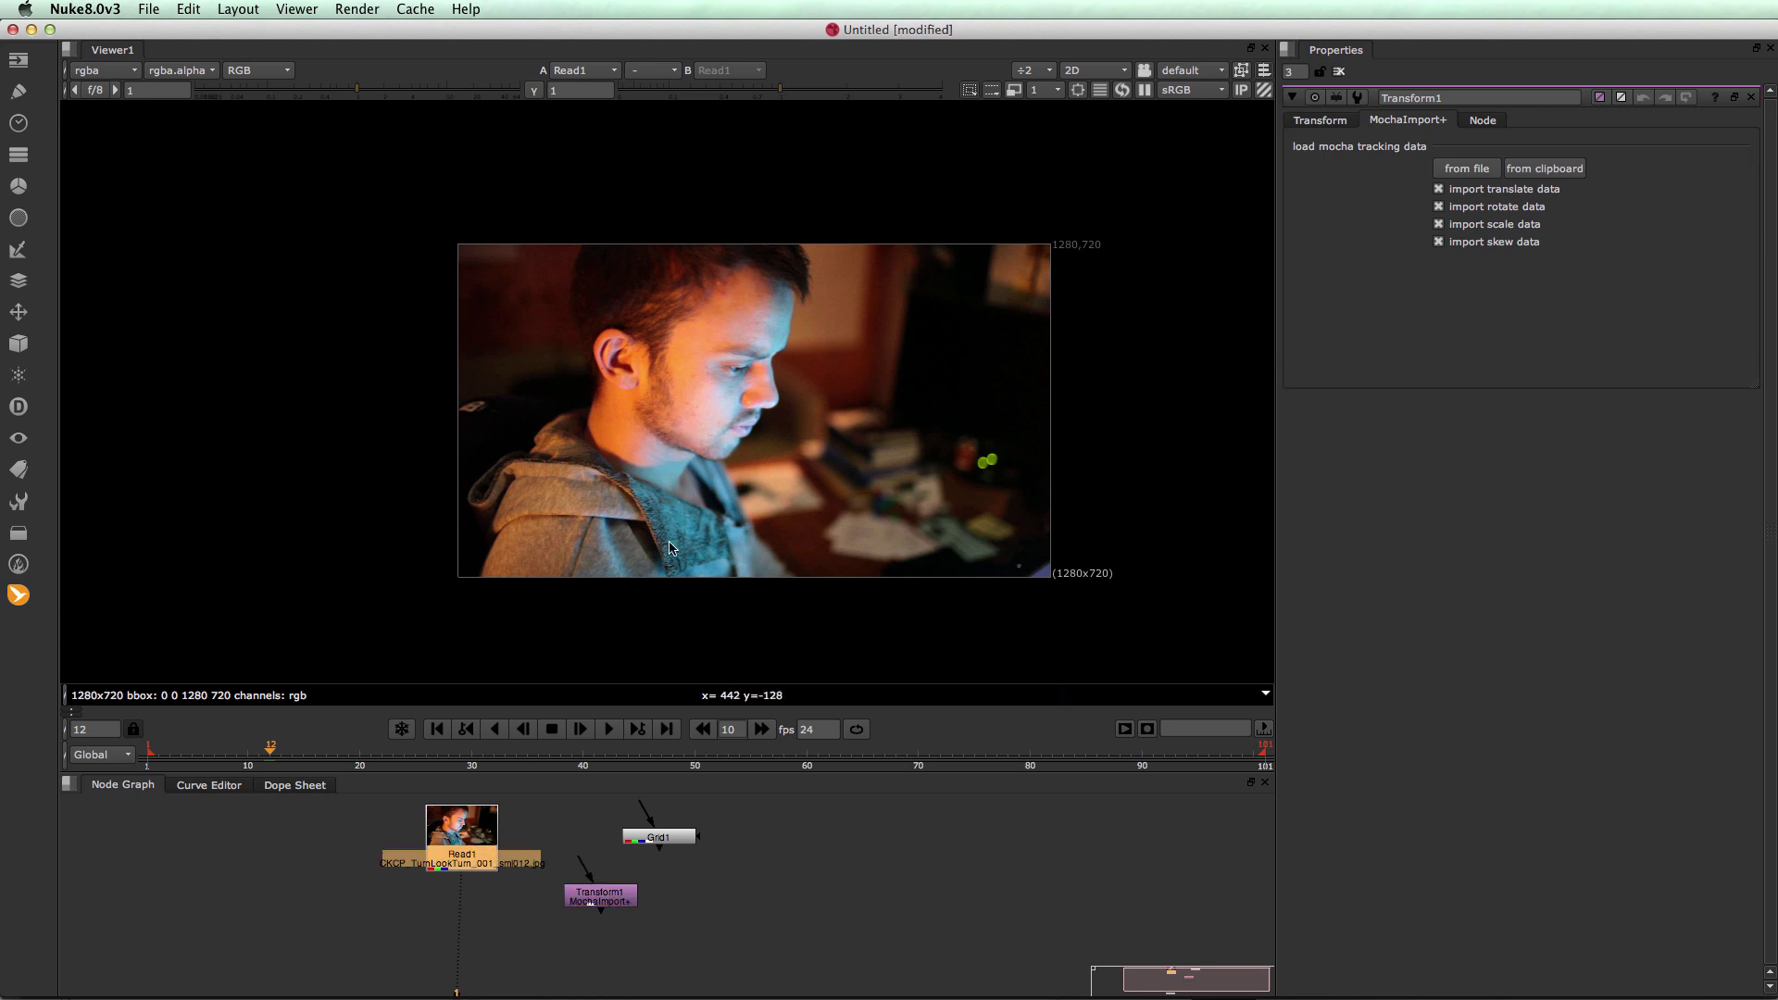
click(670, 838)
key(1)
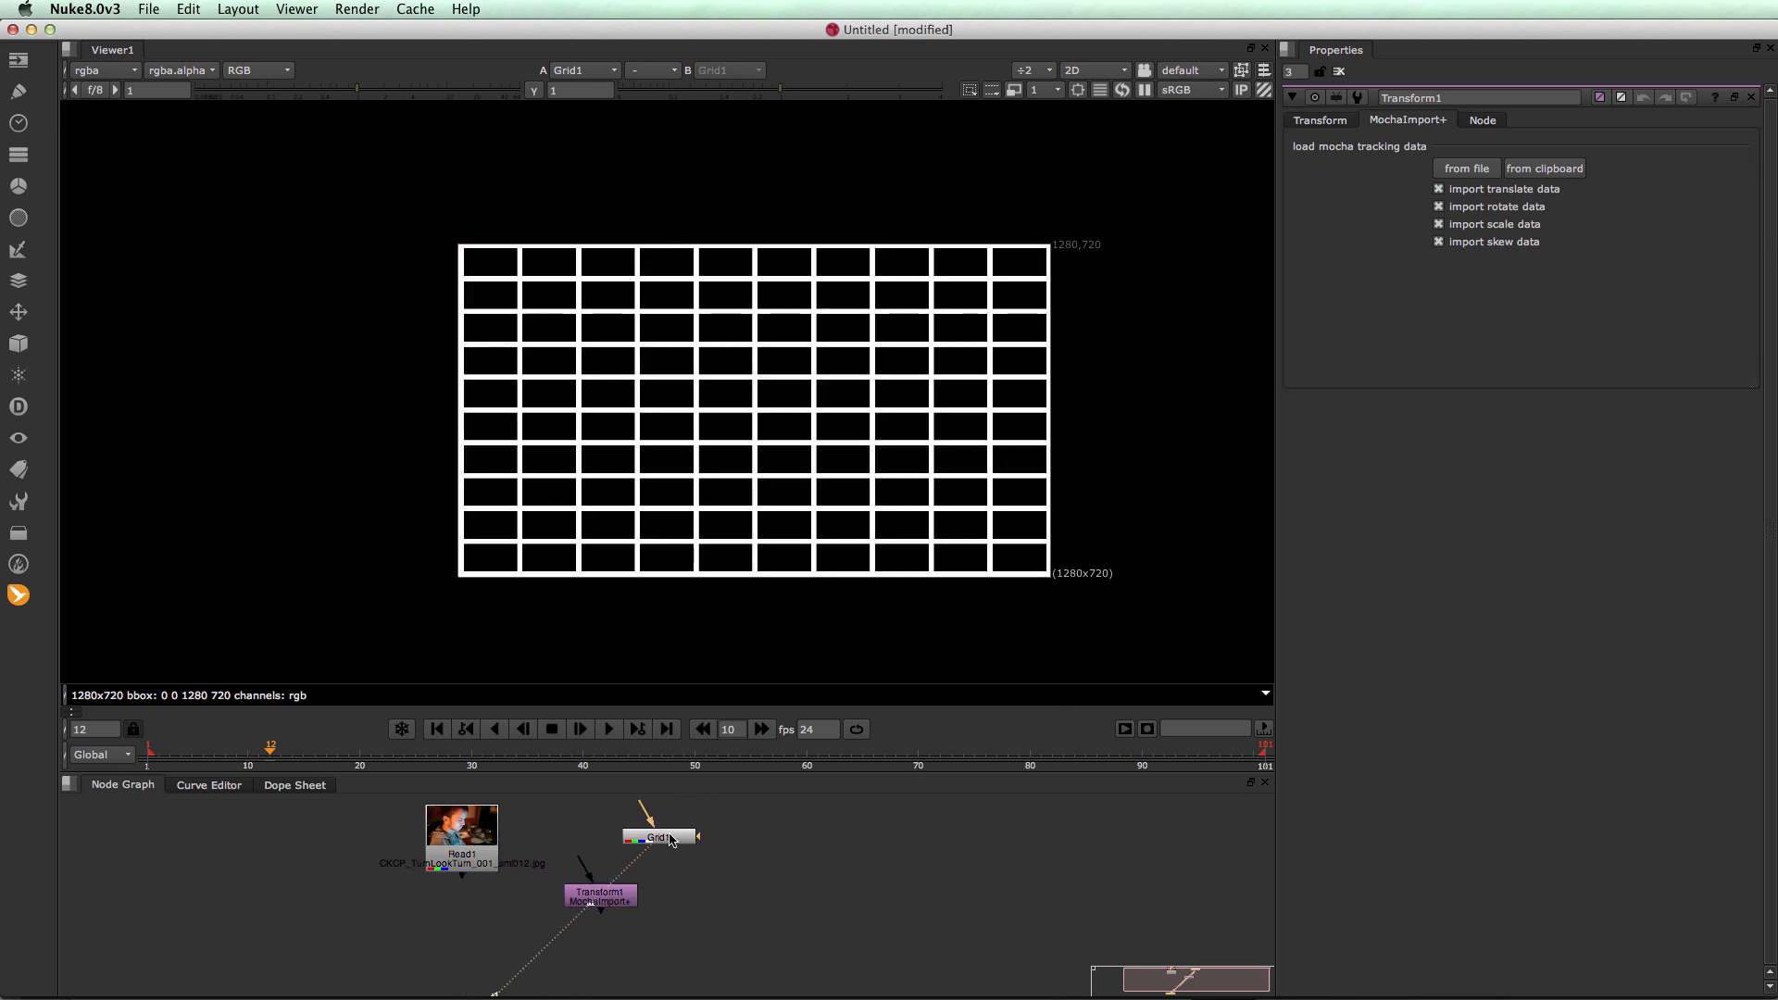
drag(576, 893, 661, 837)
Merge the transformed grid over Read1, view the merge result, and scrub to frame 20
drag(655, 913, 472, 847)
key(m)
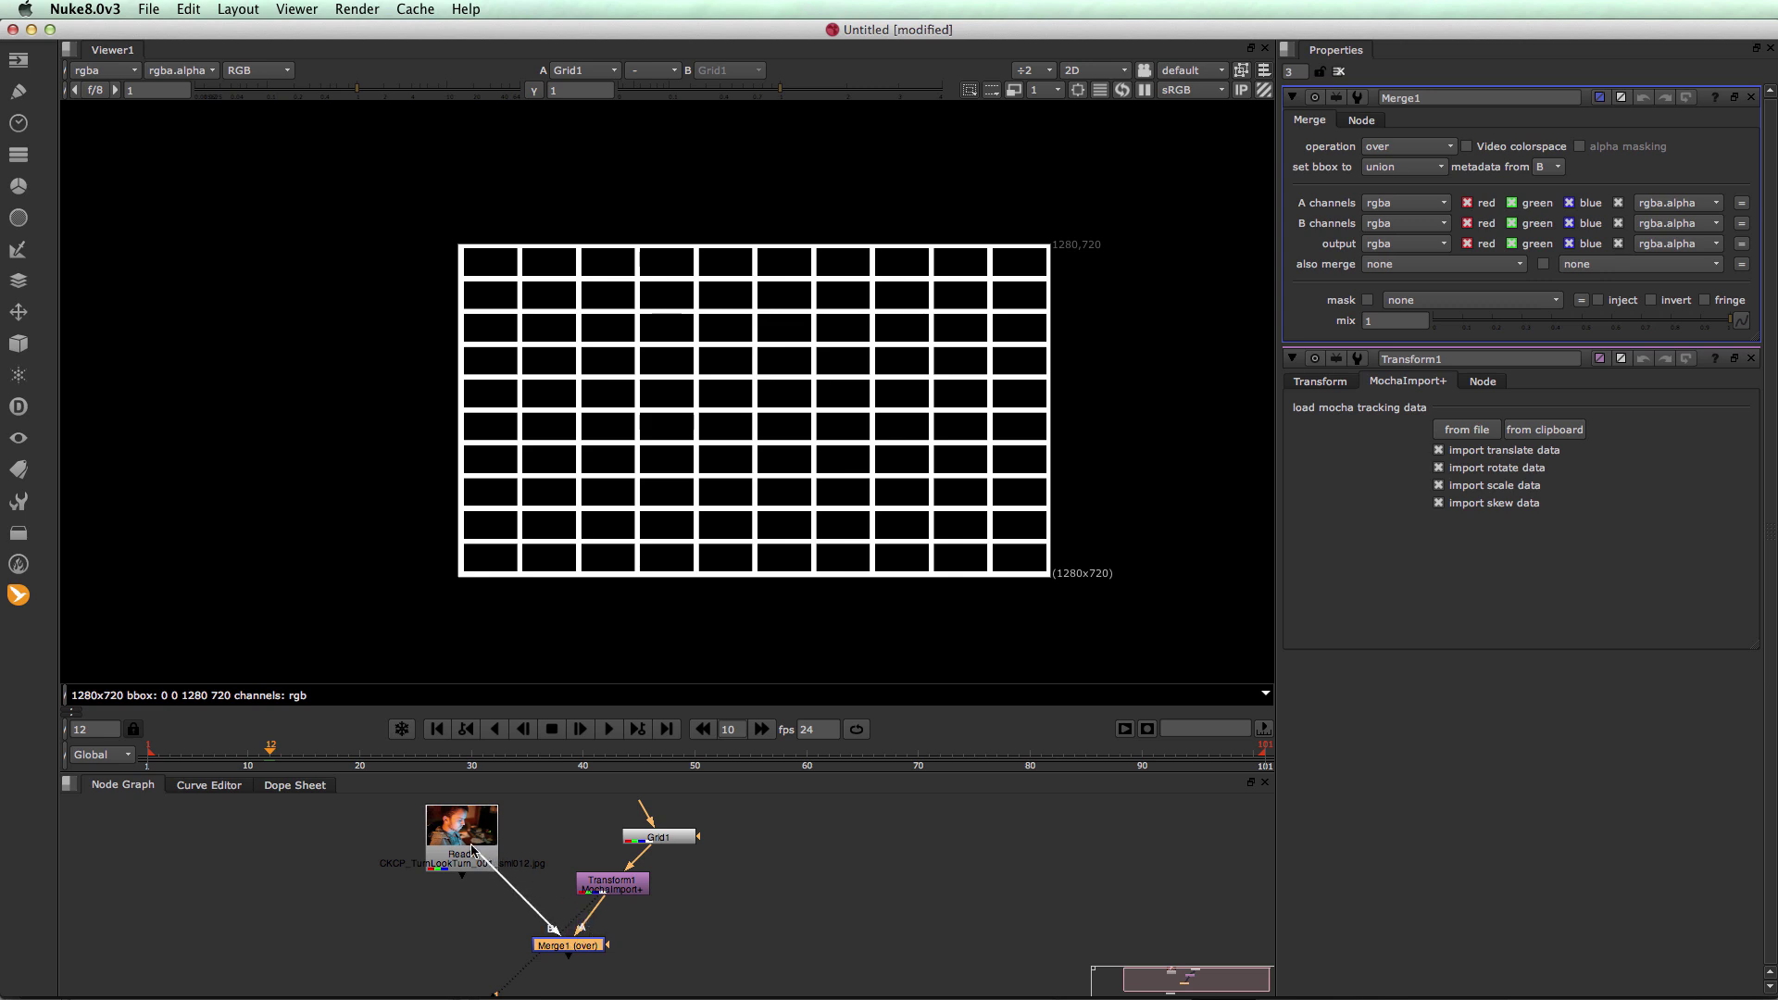
drag(582, 955, 494, 938)
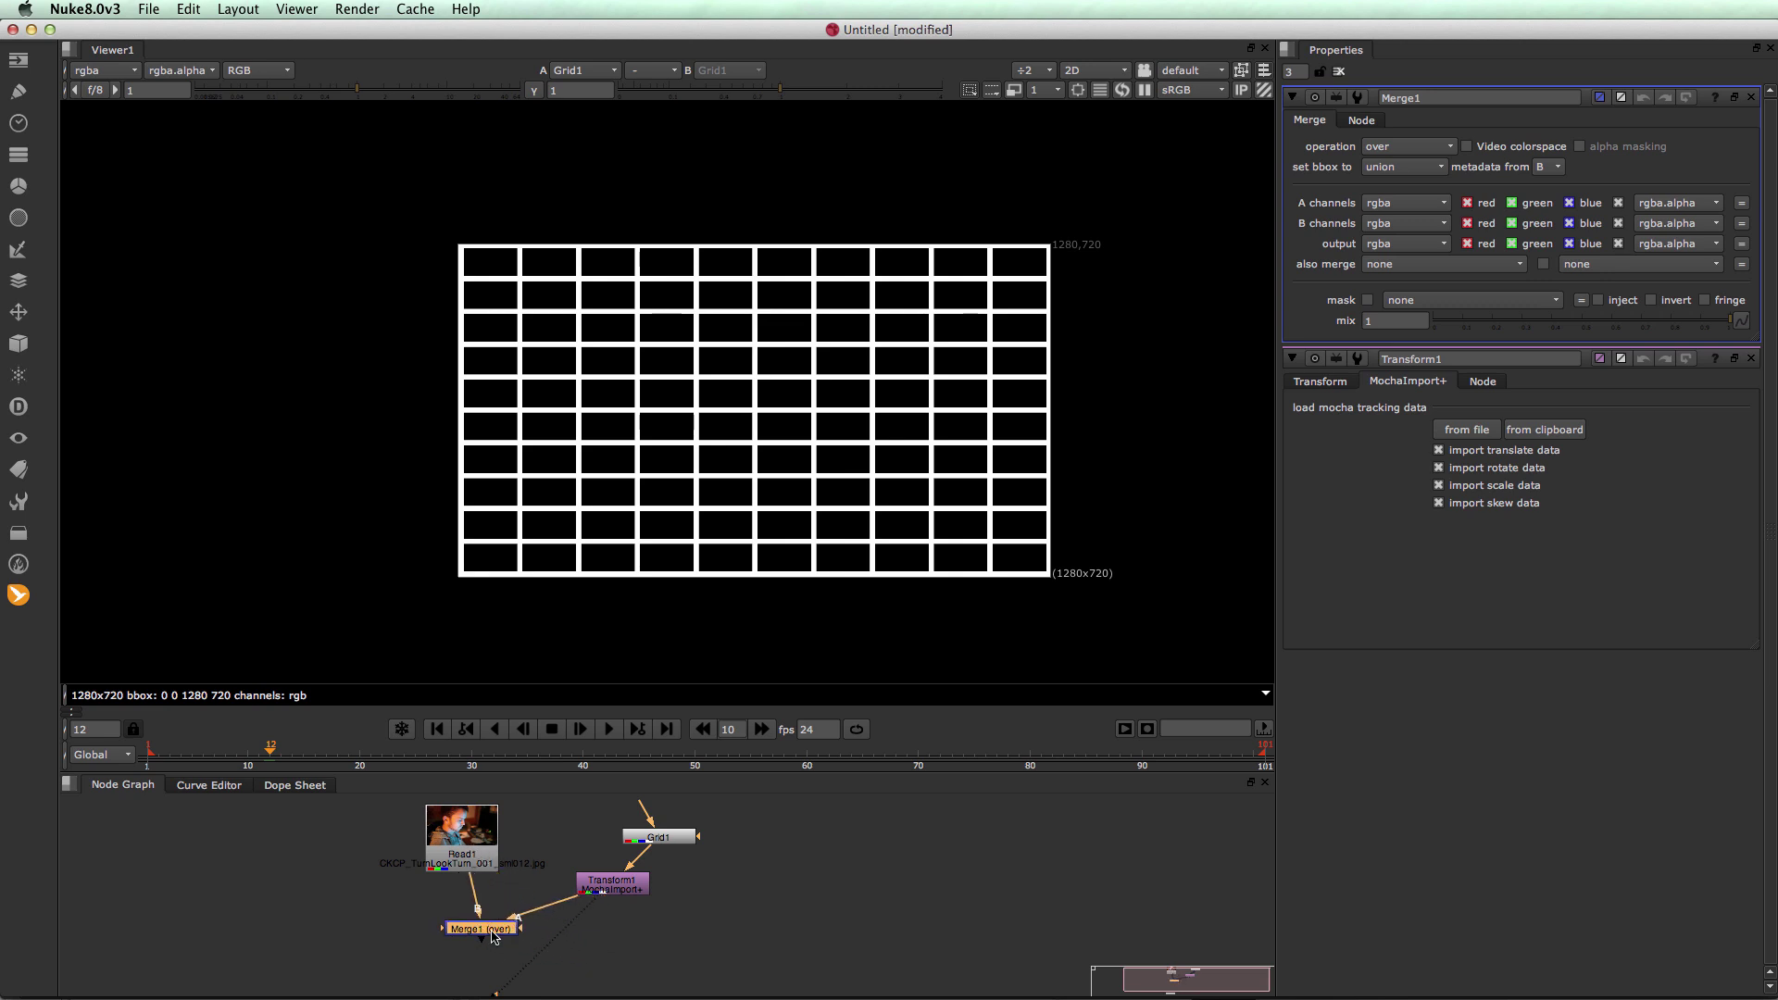
key(1)
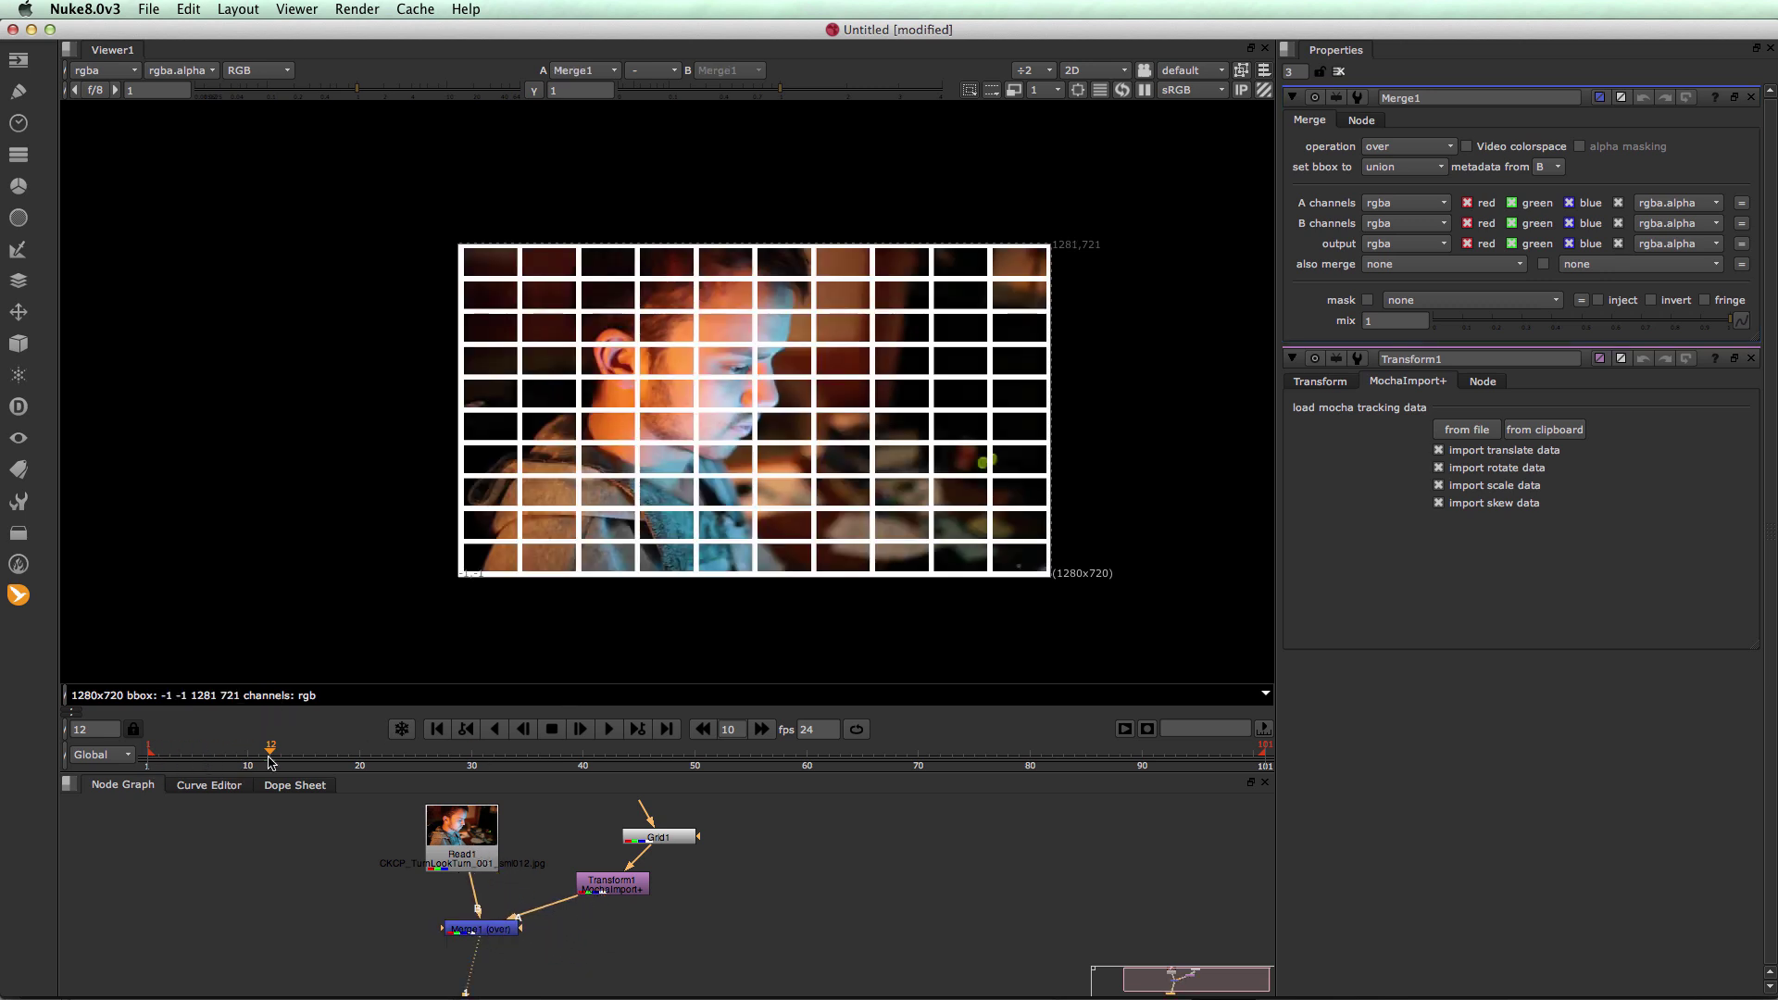
drag(269, 756, 359, 738)
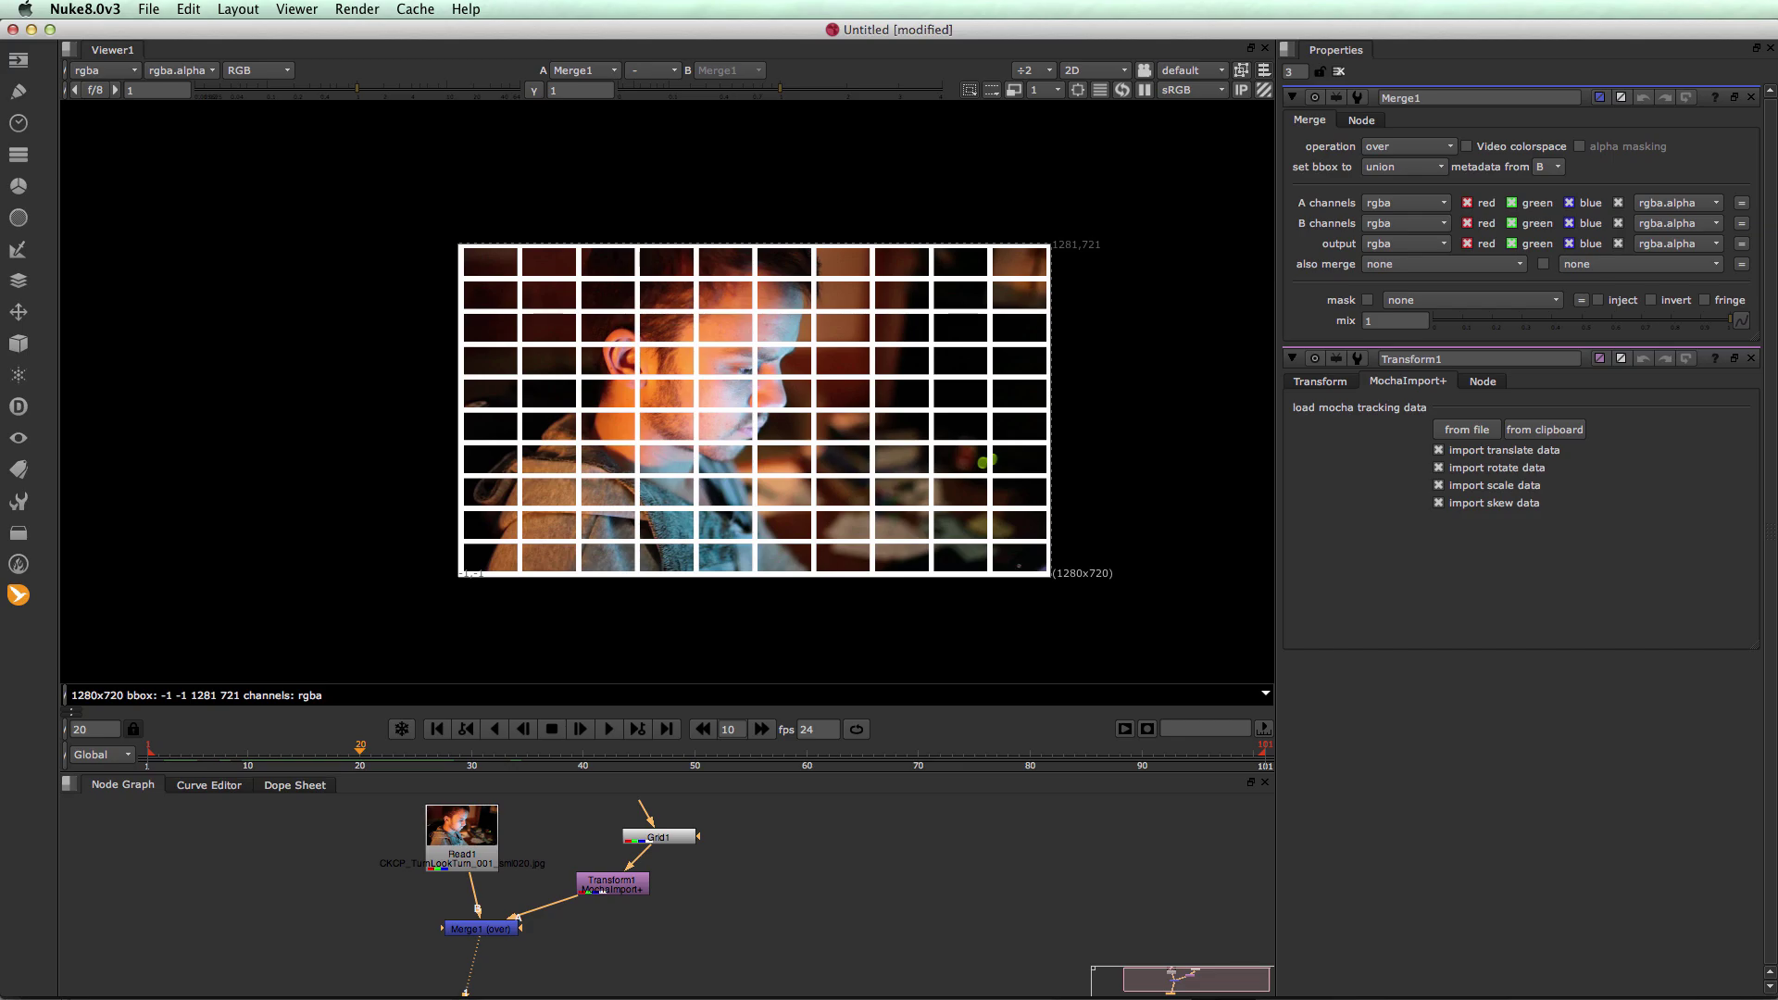
In mocha Pro, go to frame 37 and copy the ear layer's tracking data to the clipboard as Nuke Corner Pin (*.nk)
key(super+Tab)
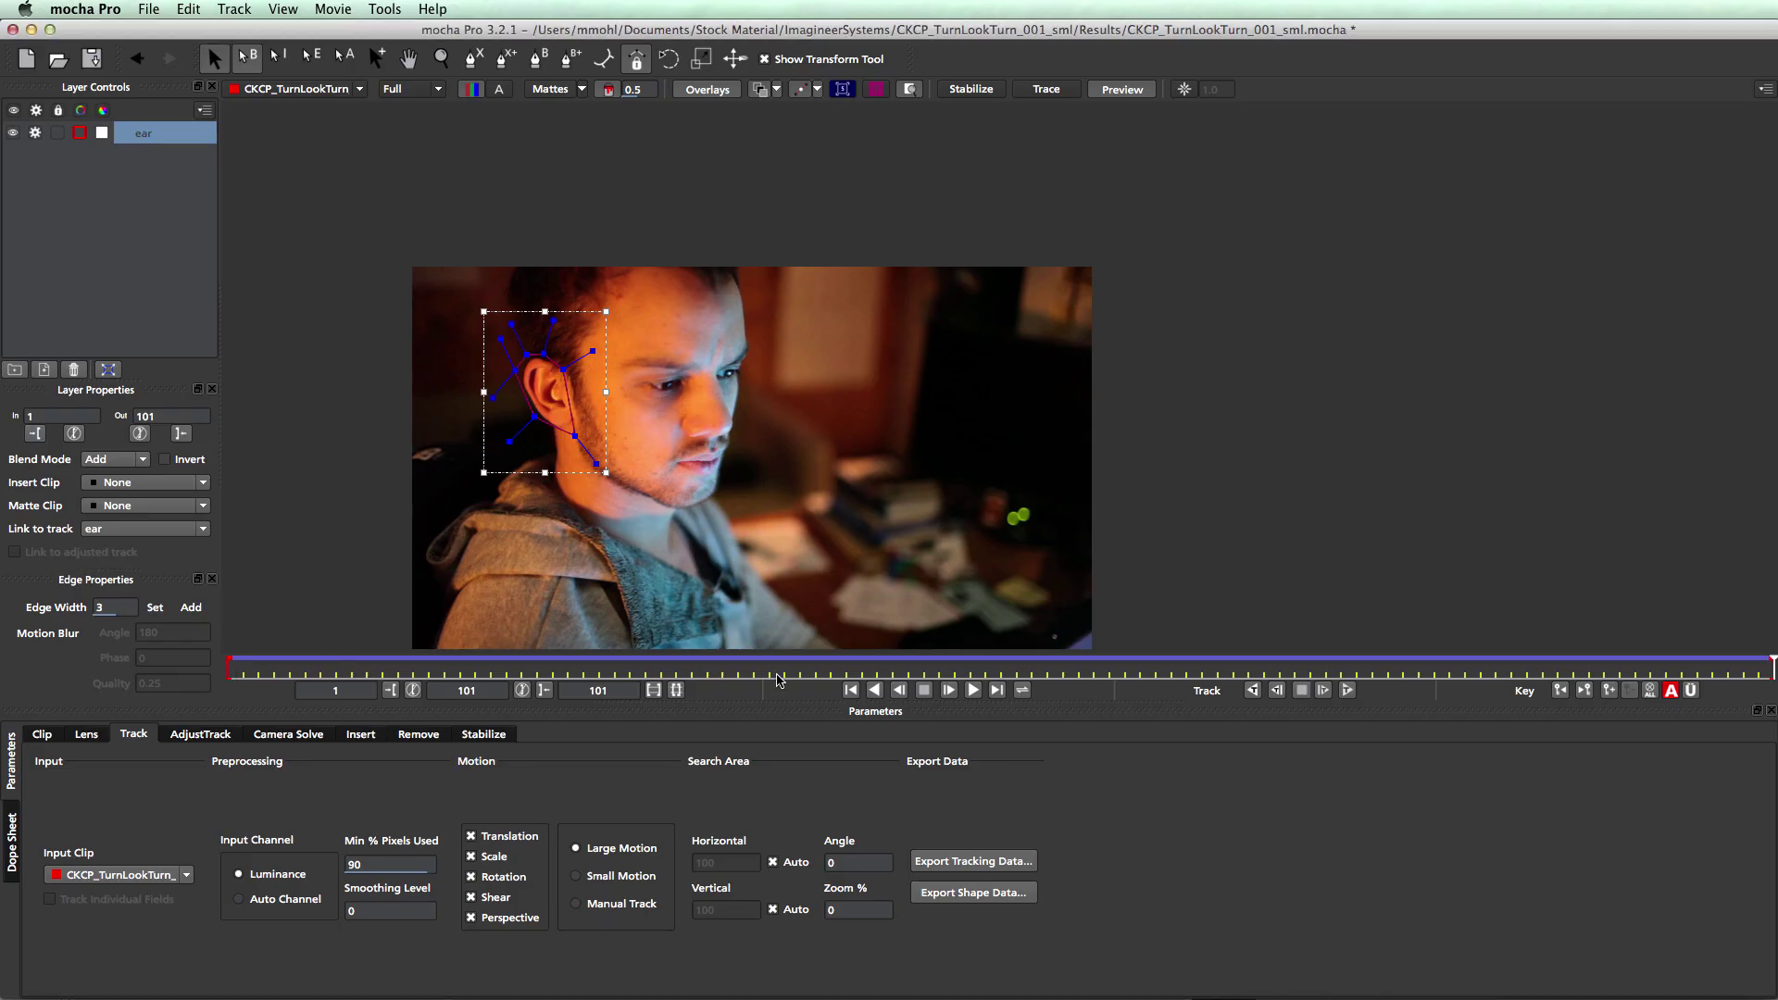
drag(1776, 668, 785, 639)
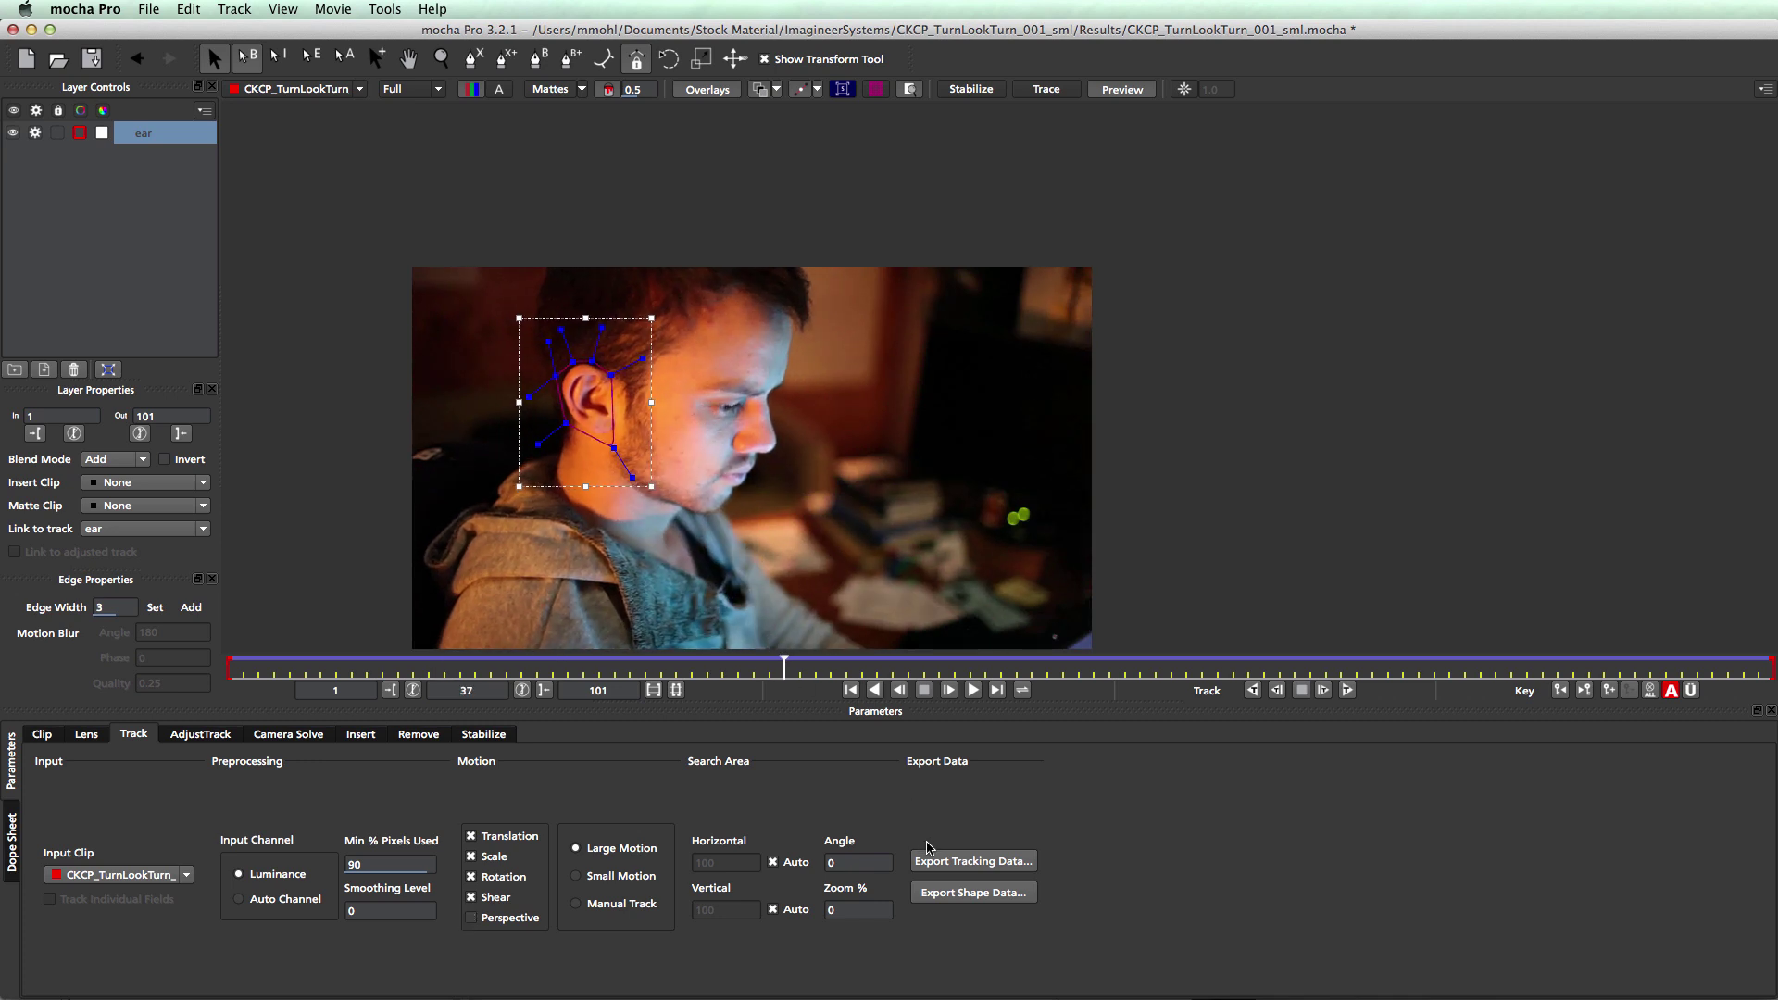
click(972, 862)
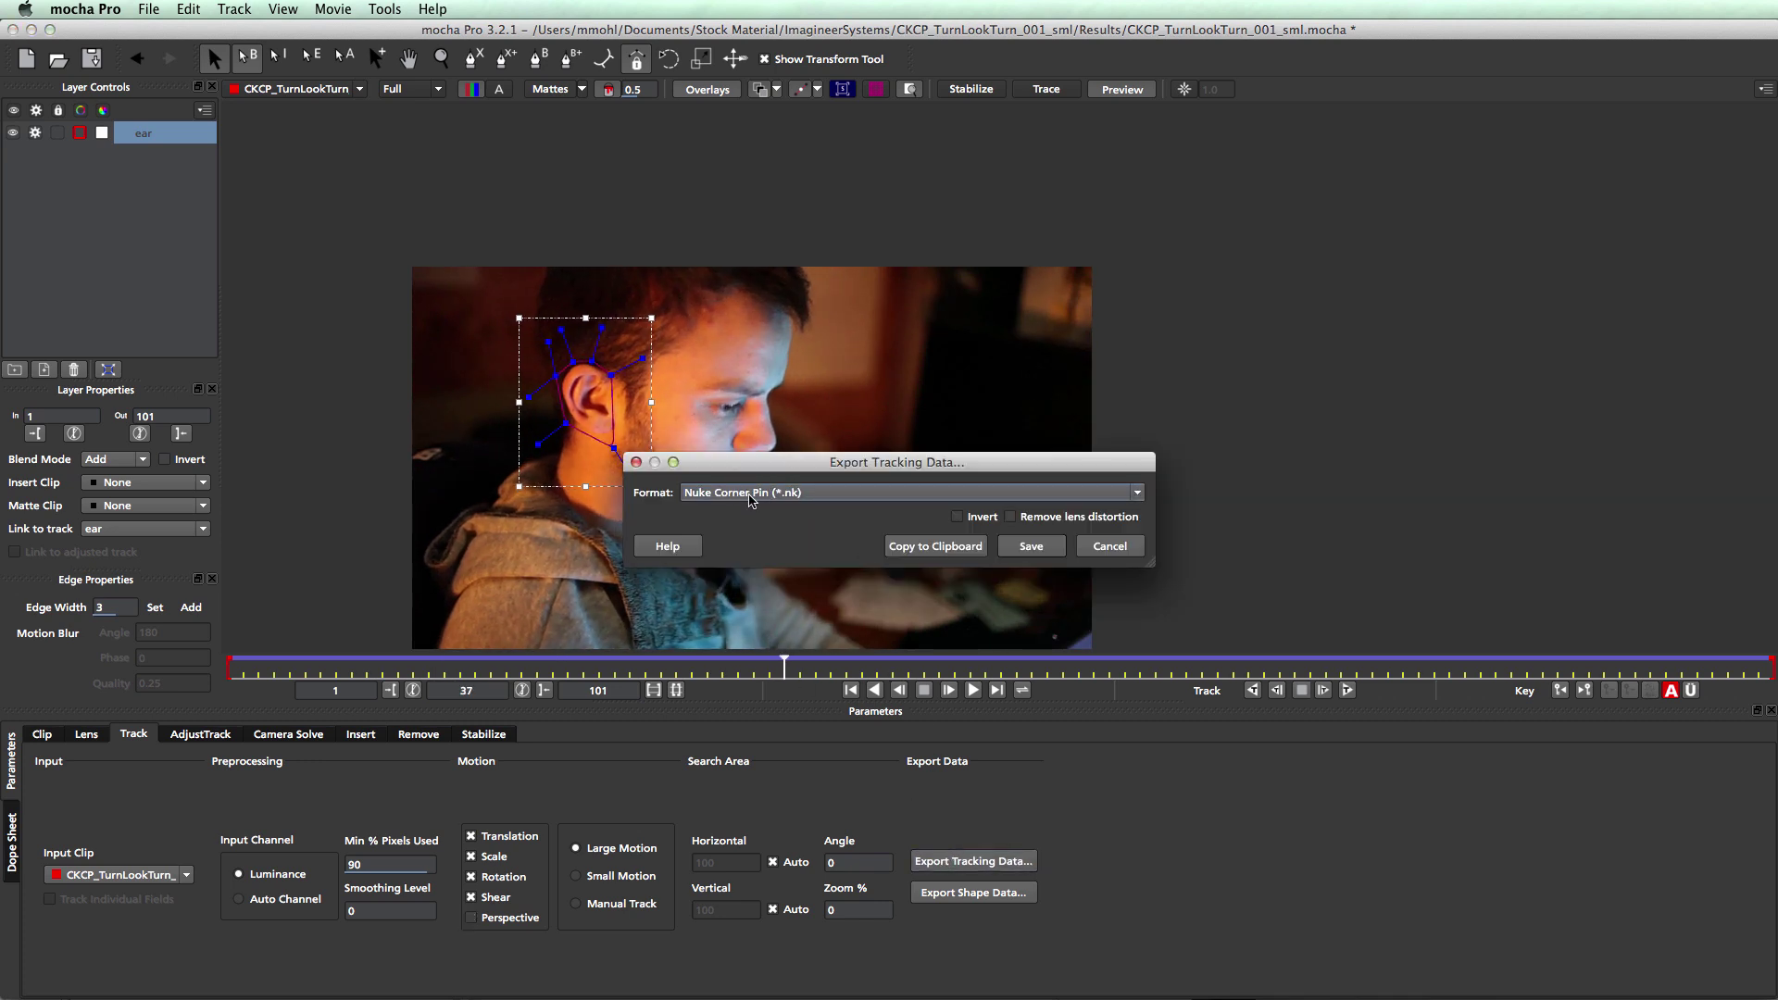
click(964, 548)
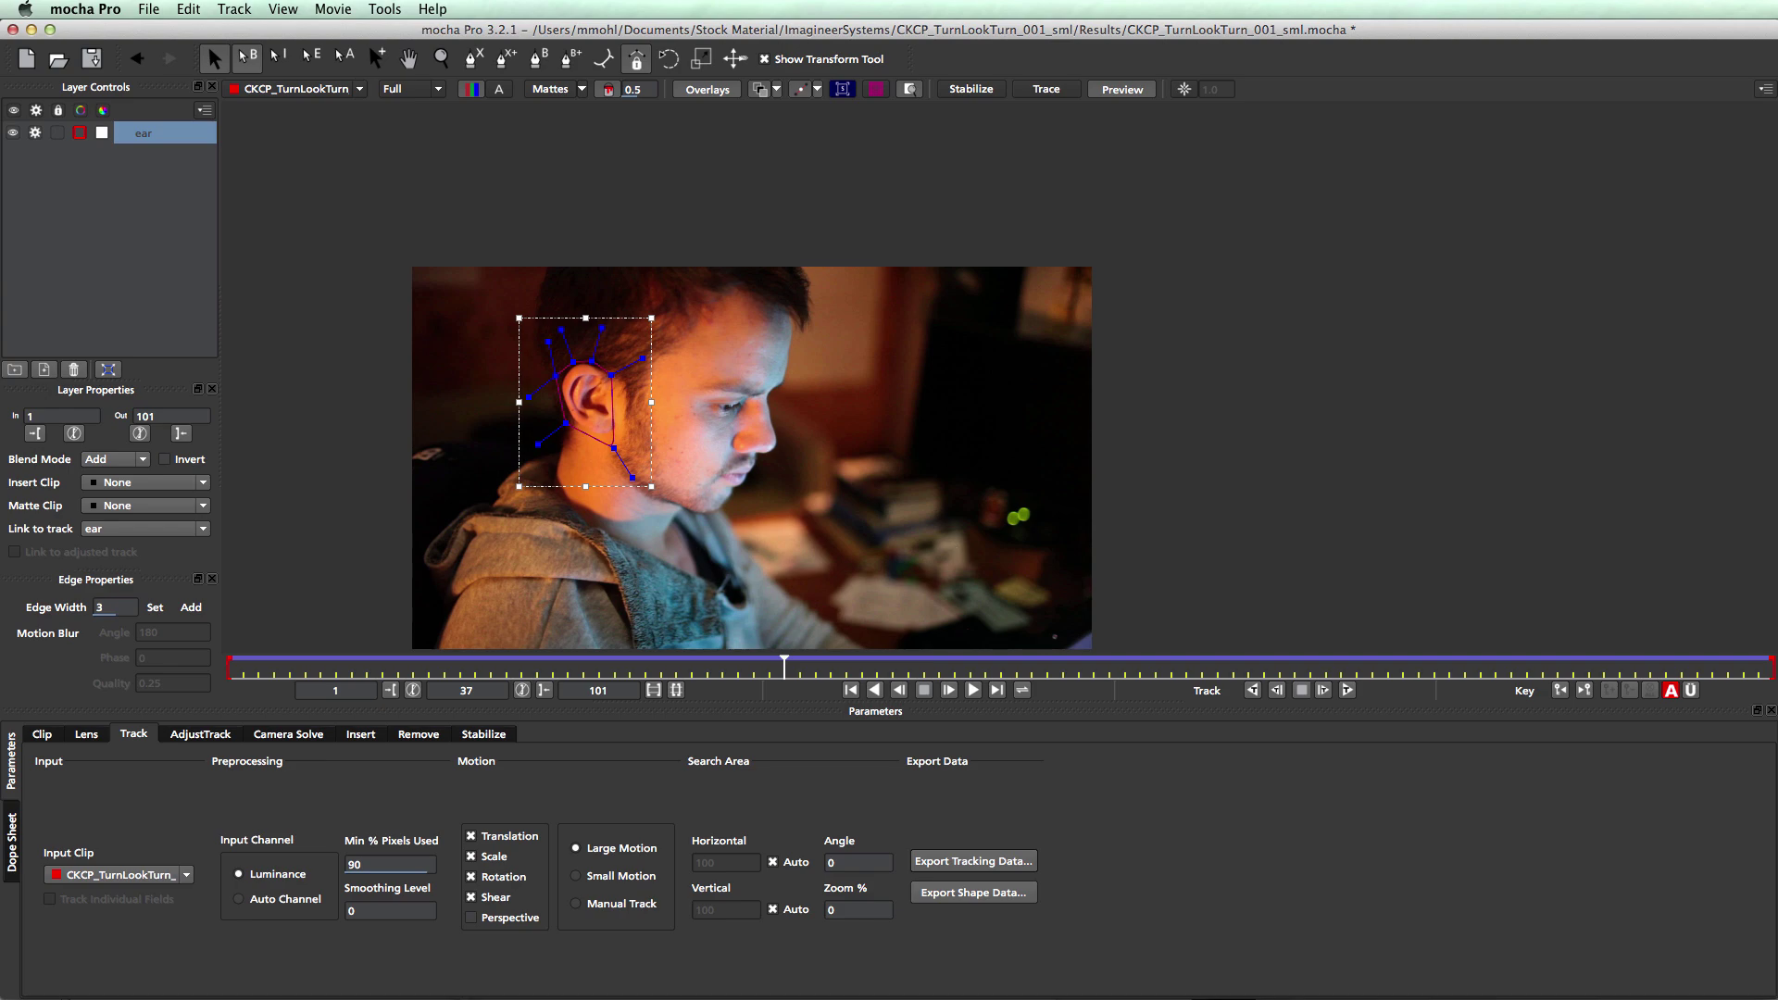
Back in Nuke, load the clipboard tracking data into Transform1 and check the grid's motion up to frame 40
key(super+Tab)
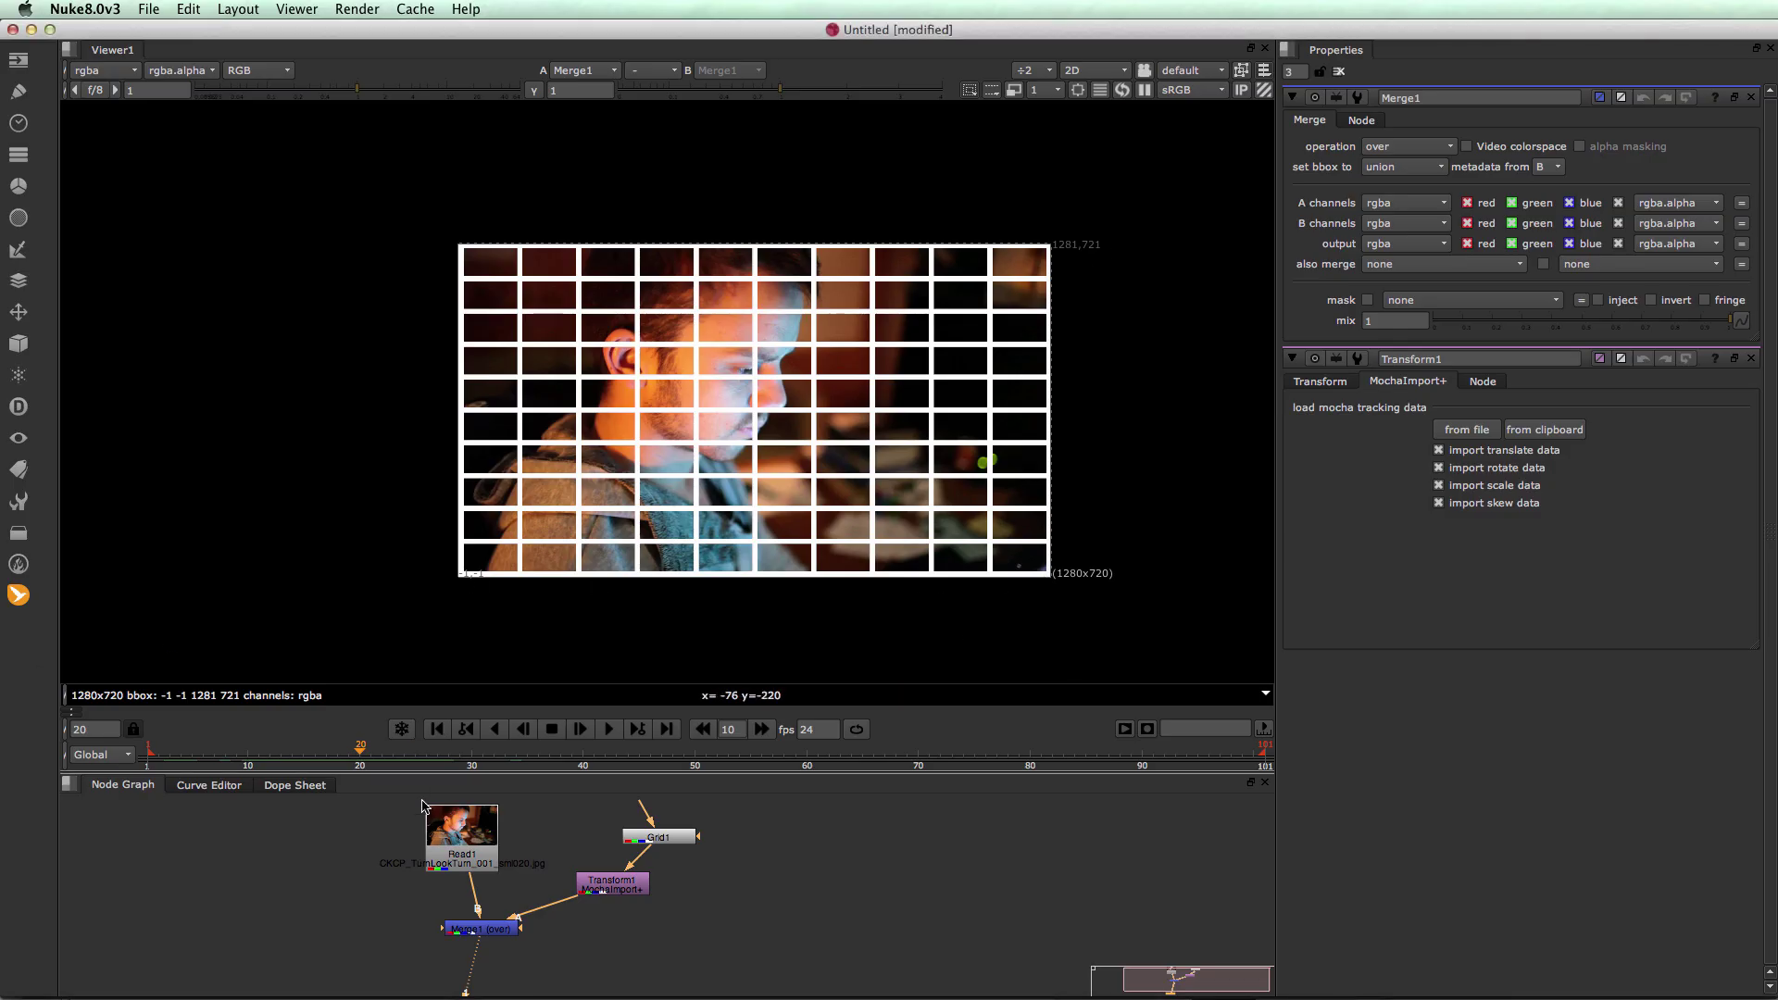
click(611, 887)
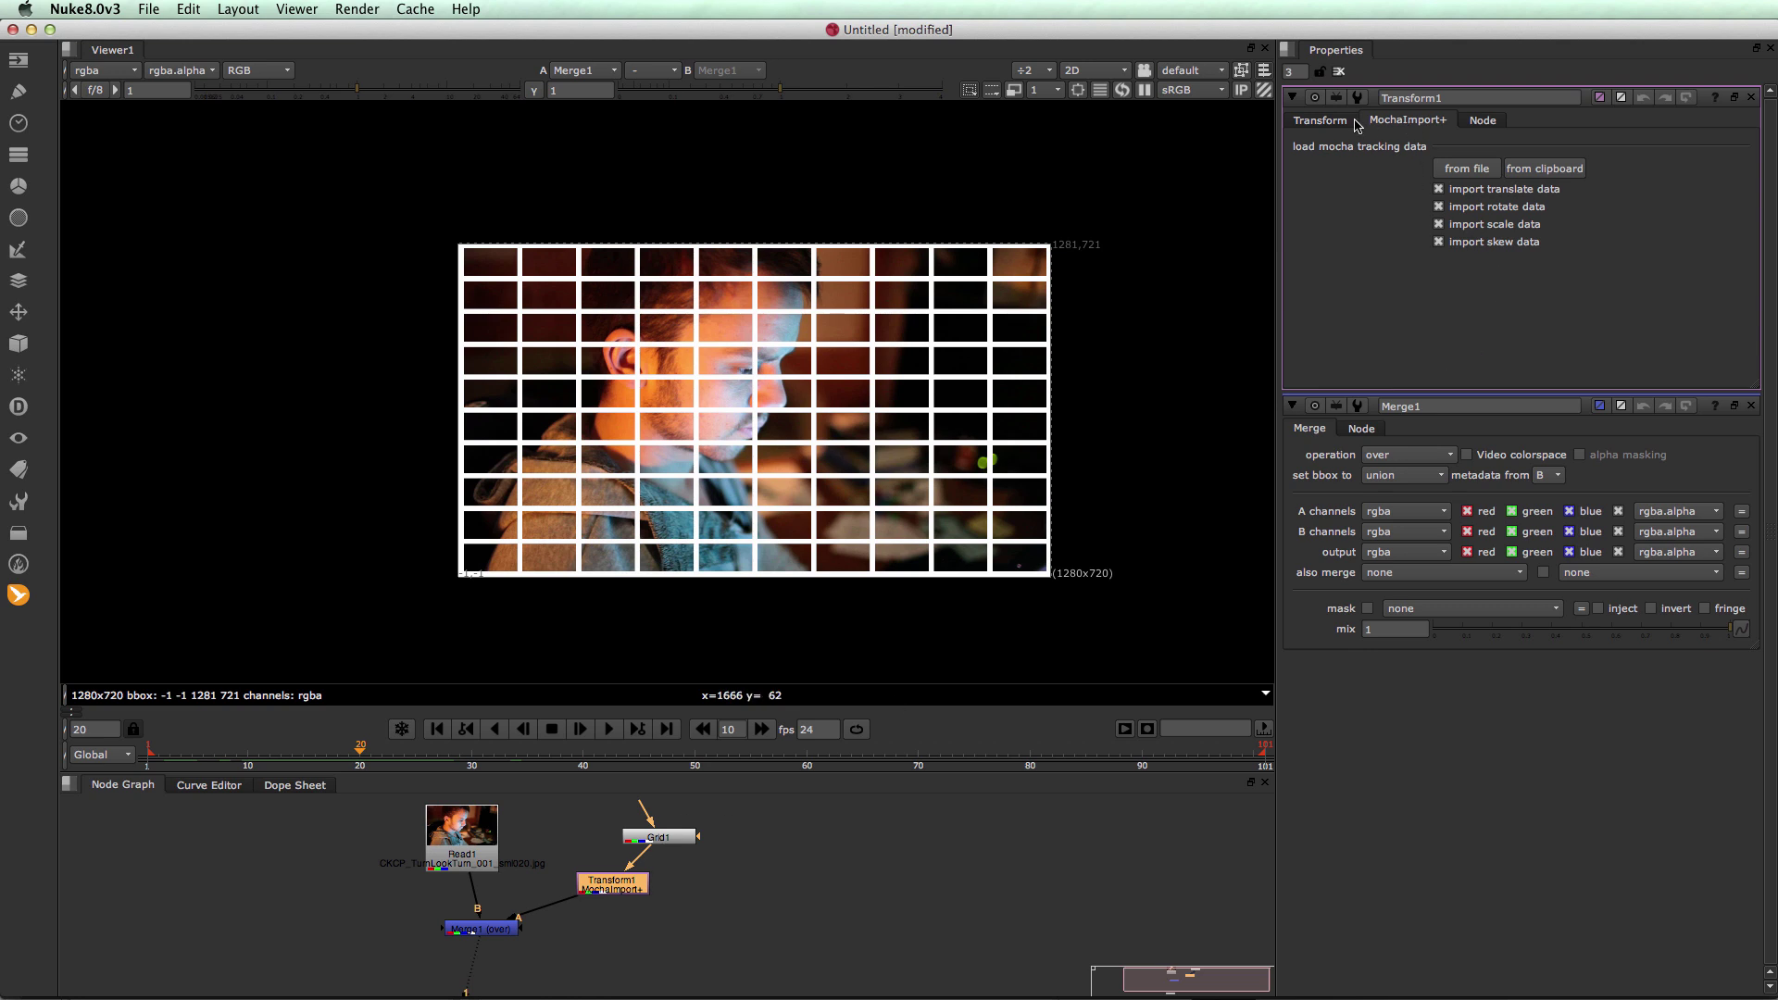
click(1325, 122)
click(1396, 124)
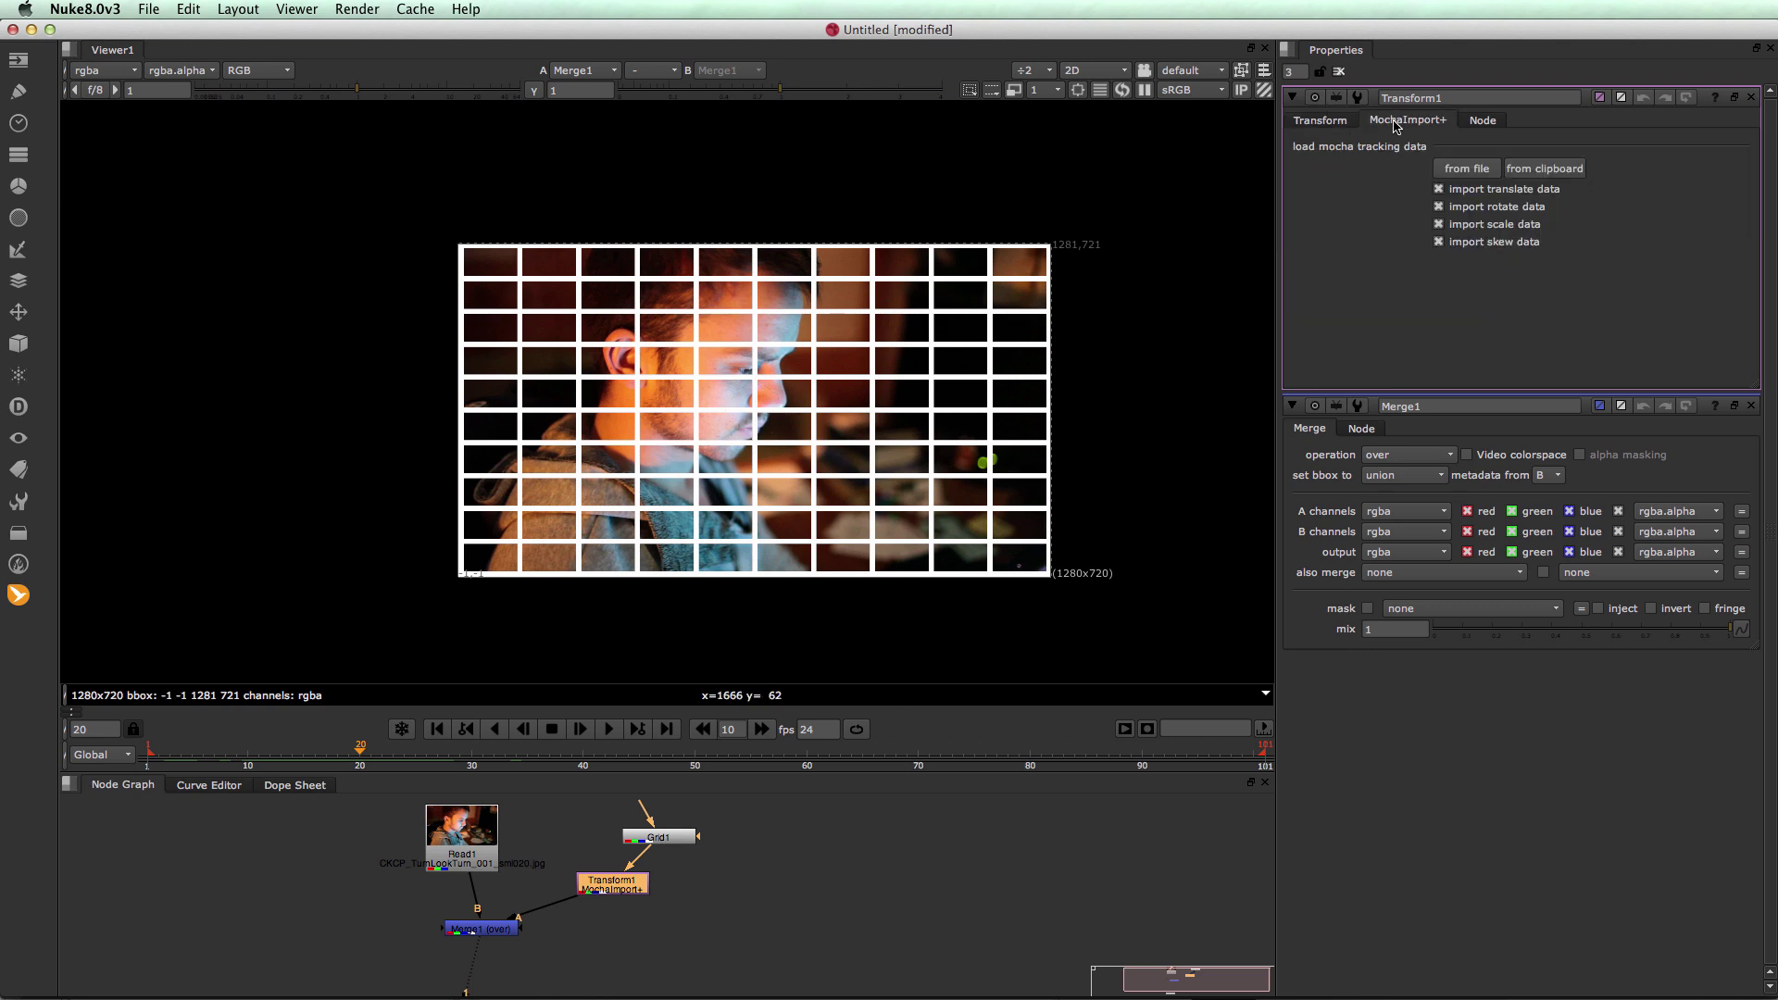
click(1524, 174)
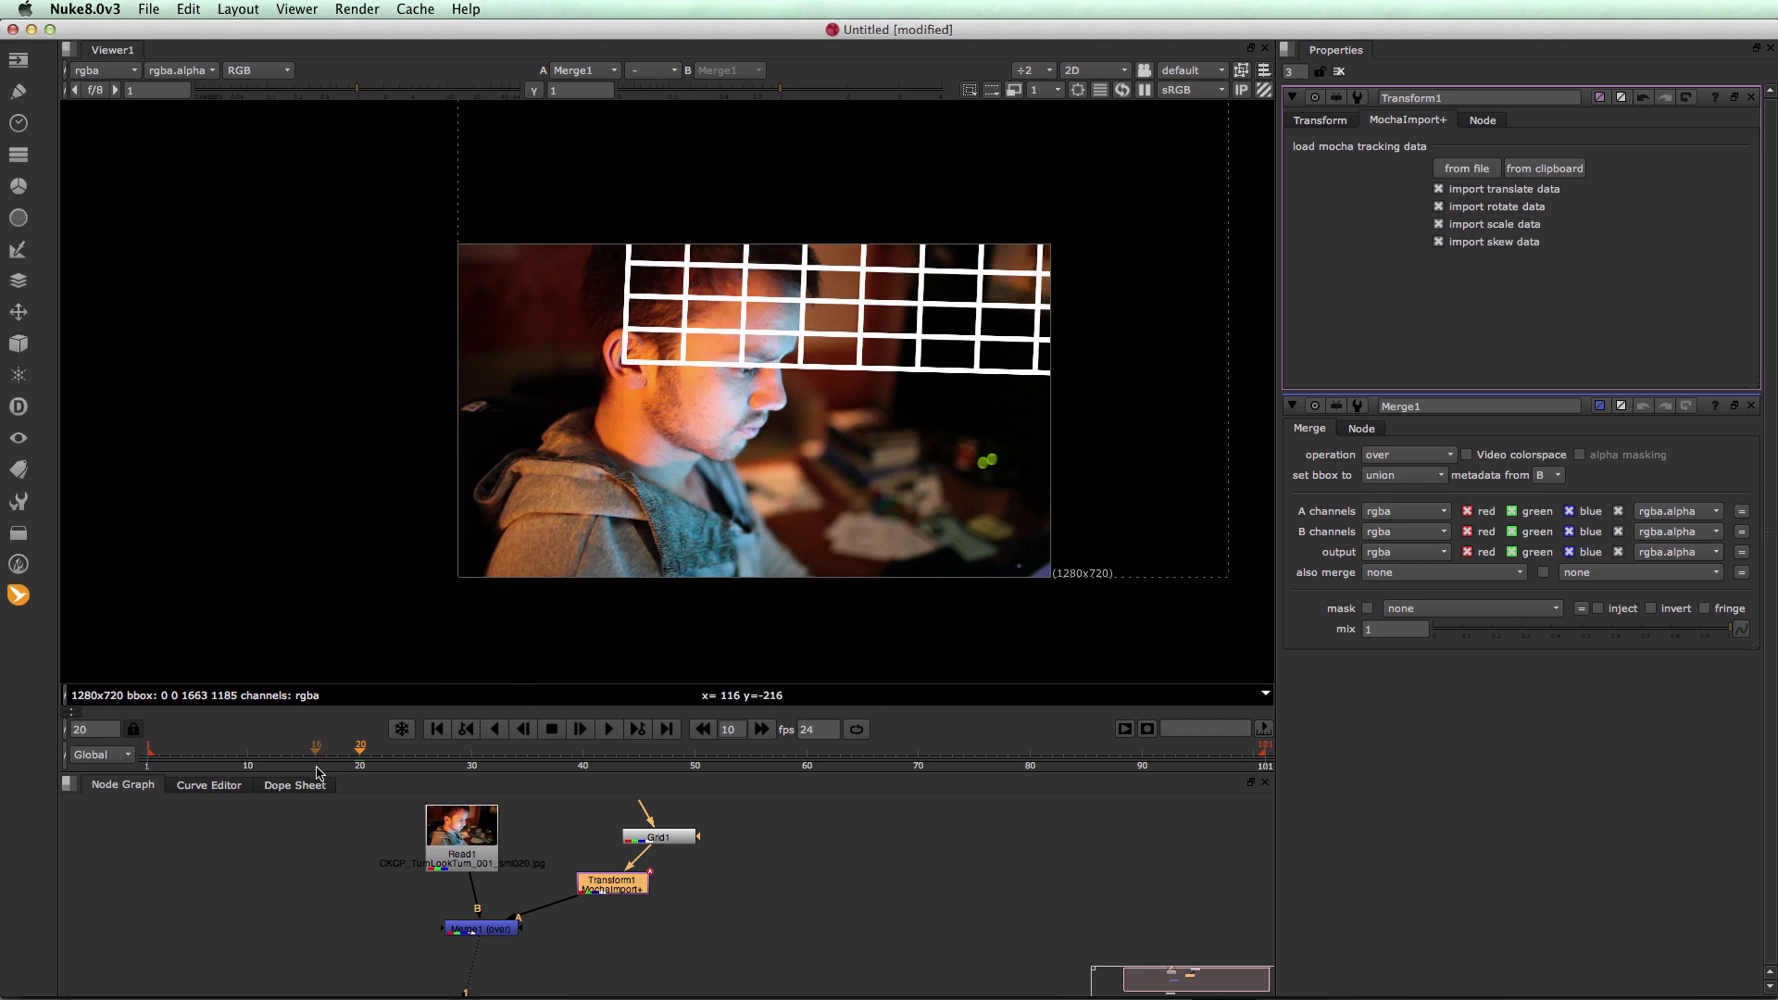
drag(365, 745, 550, 723)
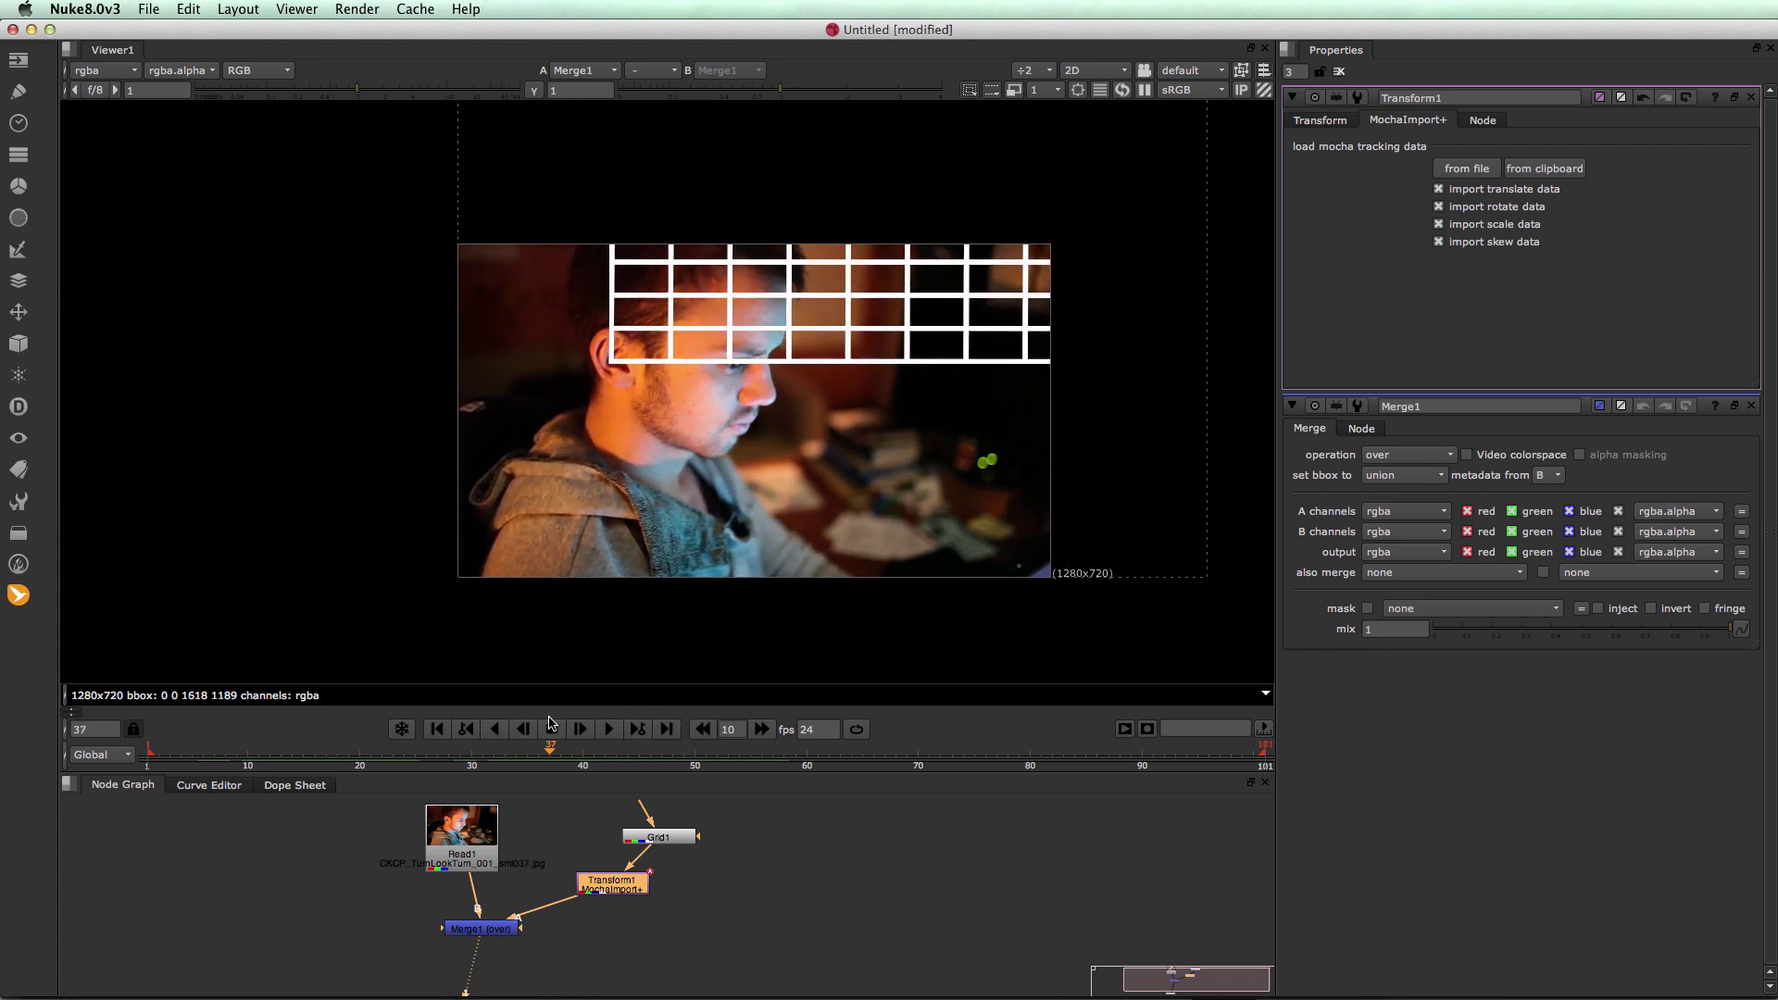
click(580, 729)
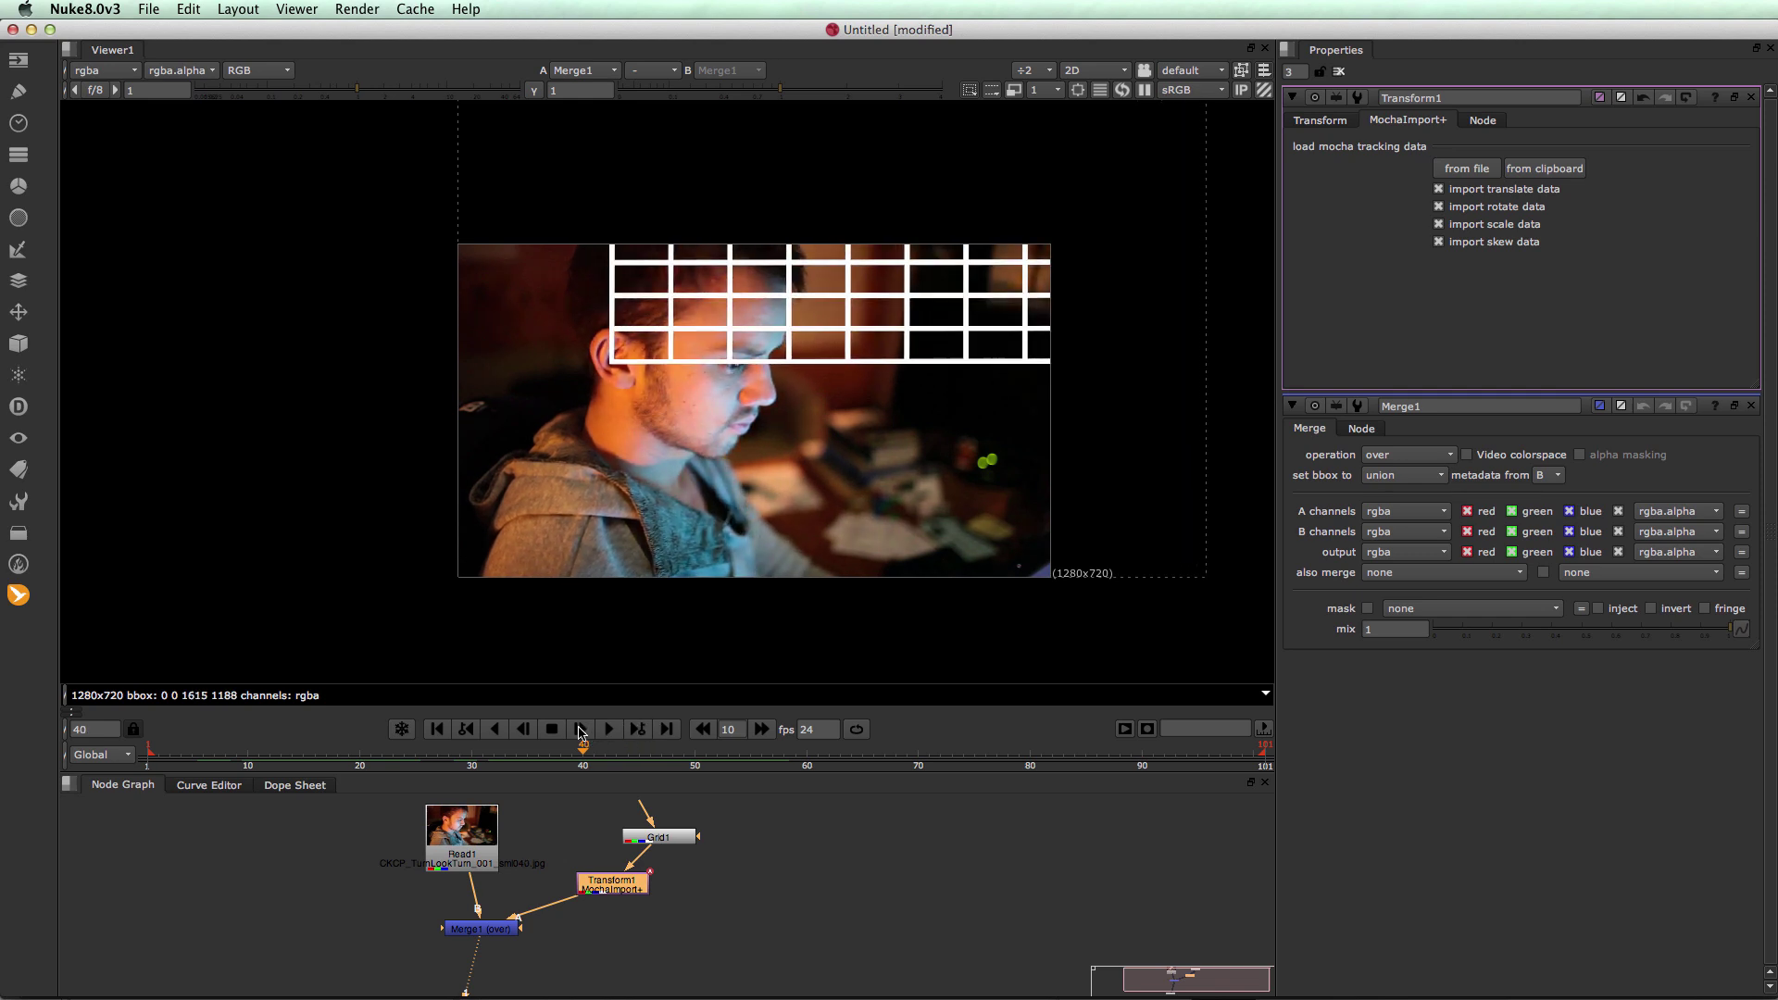
click(17, 595)
mouse_move(153, 595)
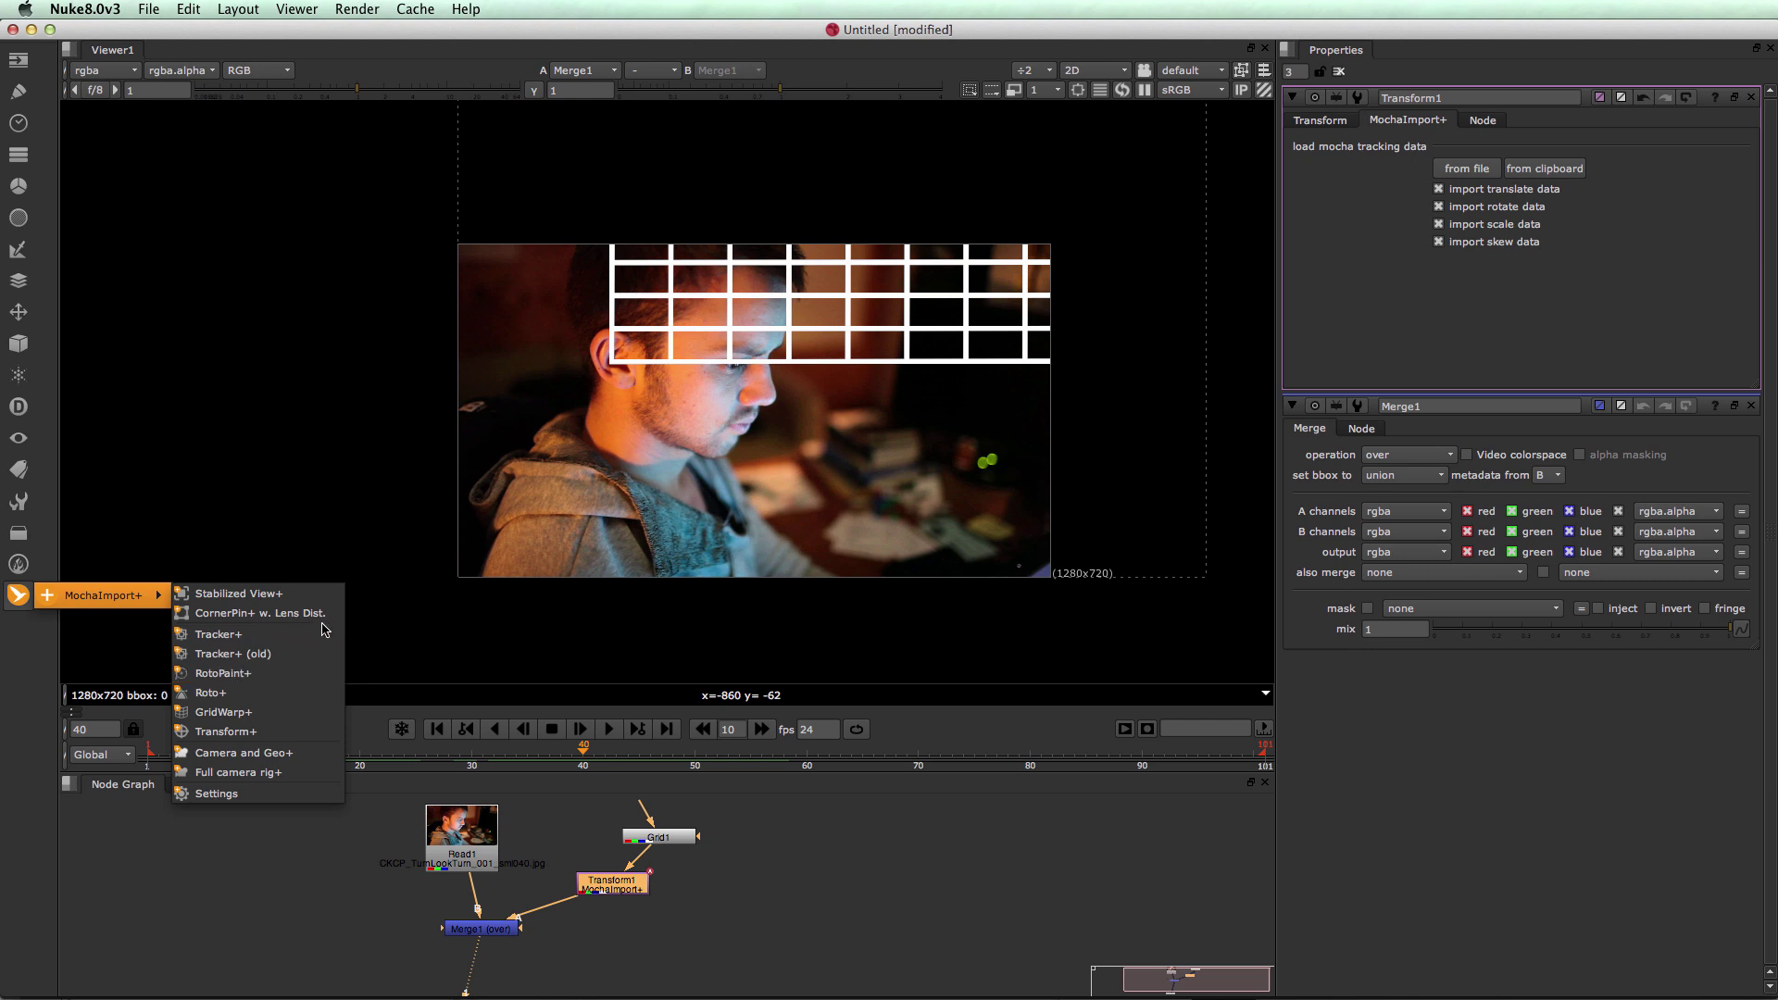
click(432, 563)
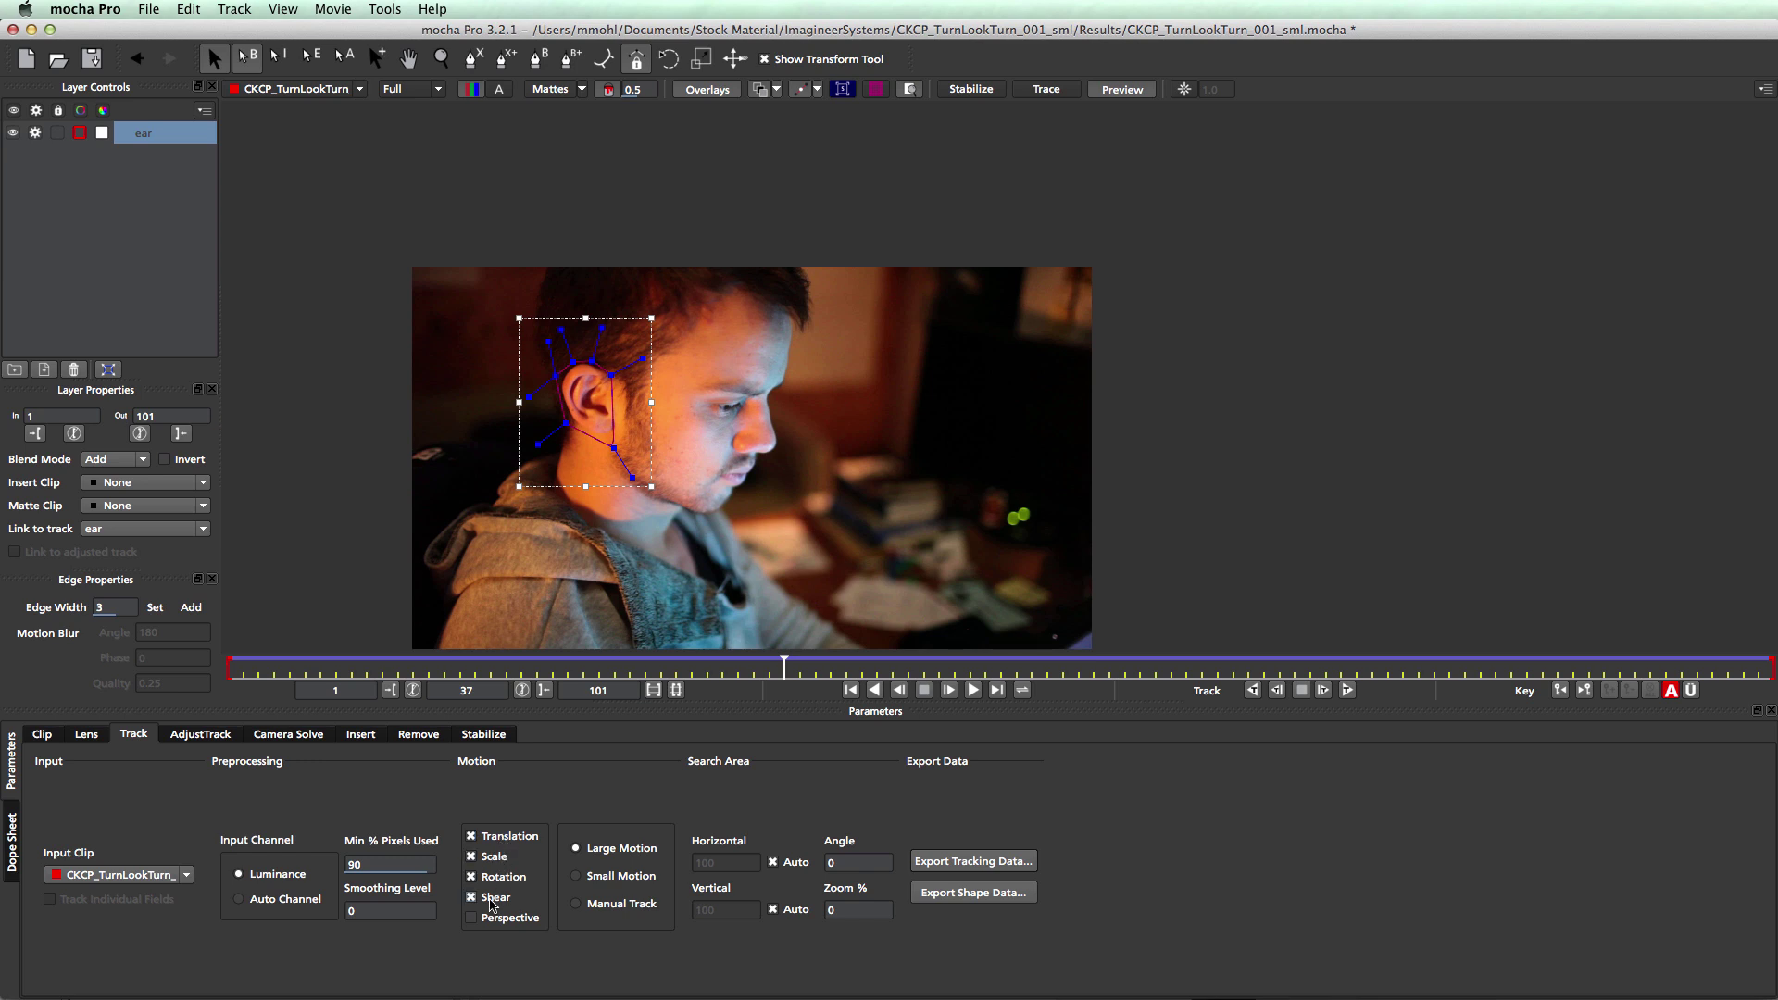
In mocha Pro, toggle the Perspective motion option on and off again in the ear layer's track settings
click(472, 918)
click(472, 918)
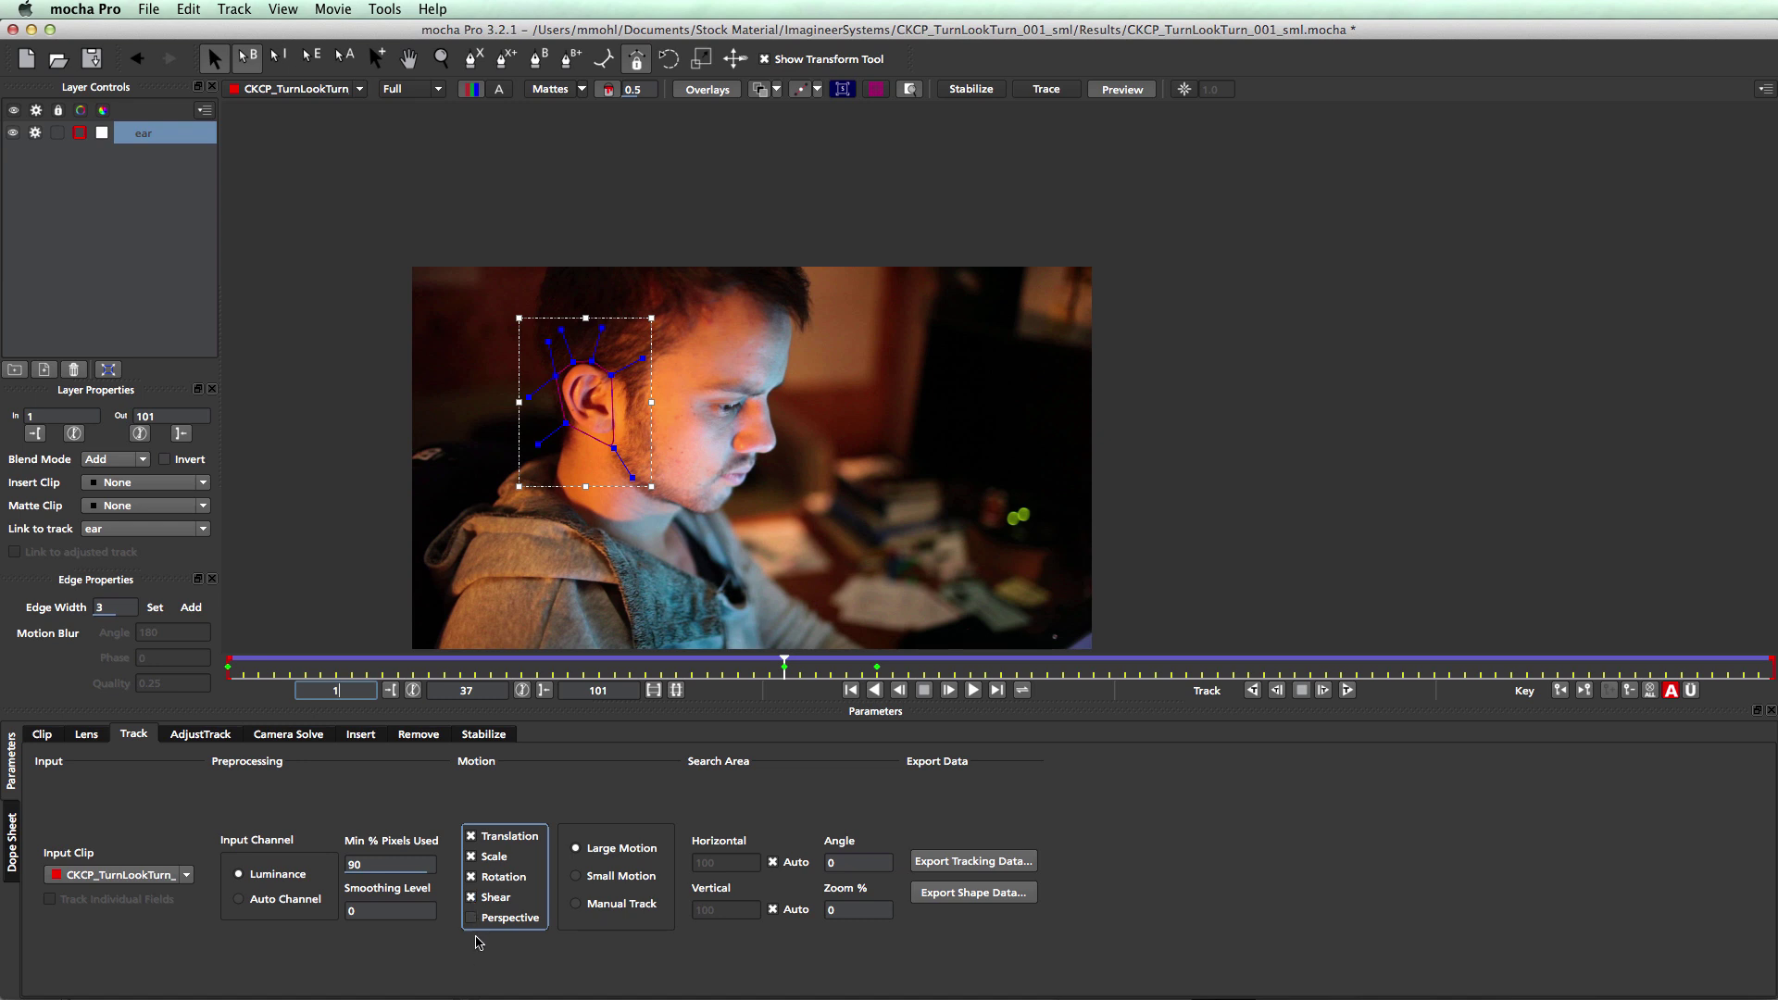
click(472, 899)
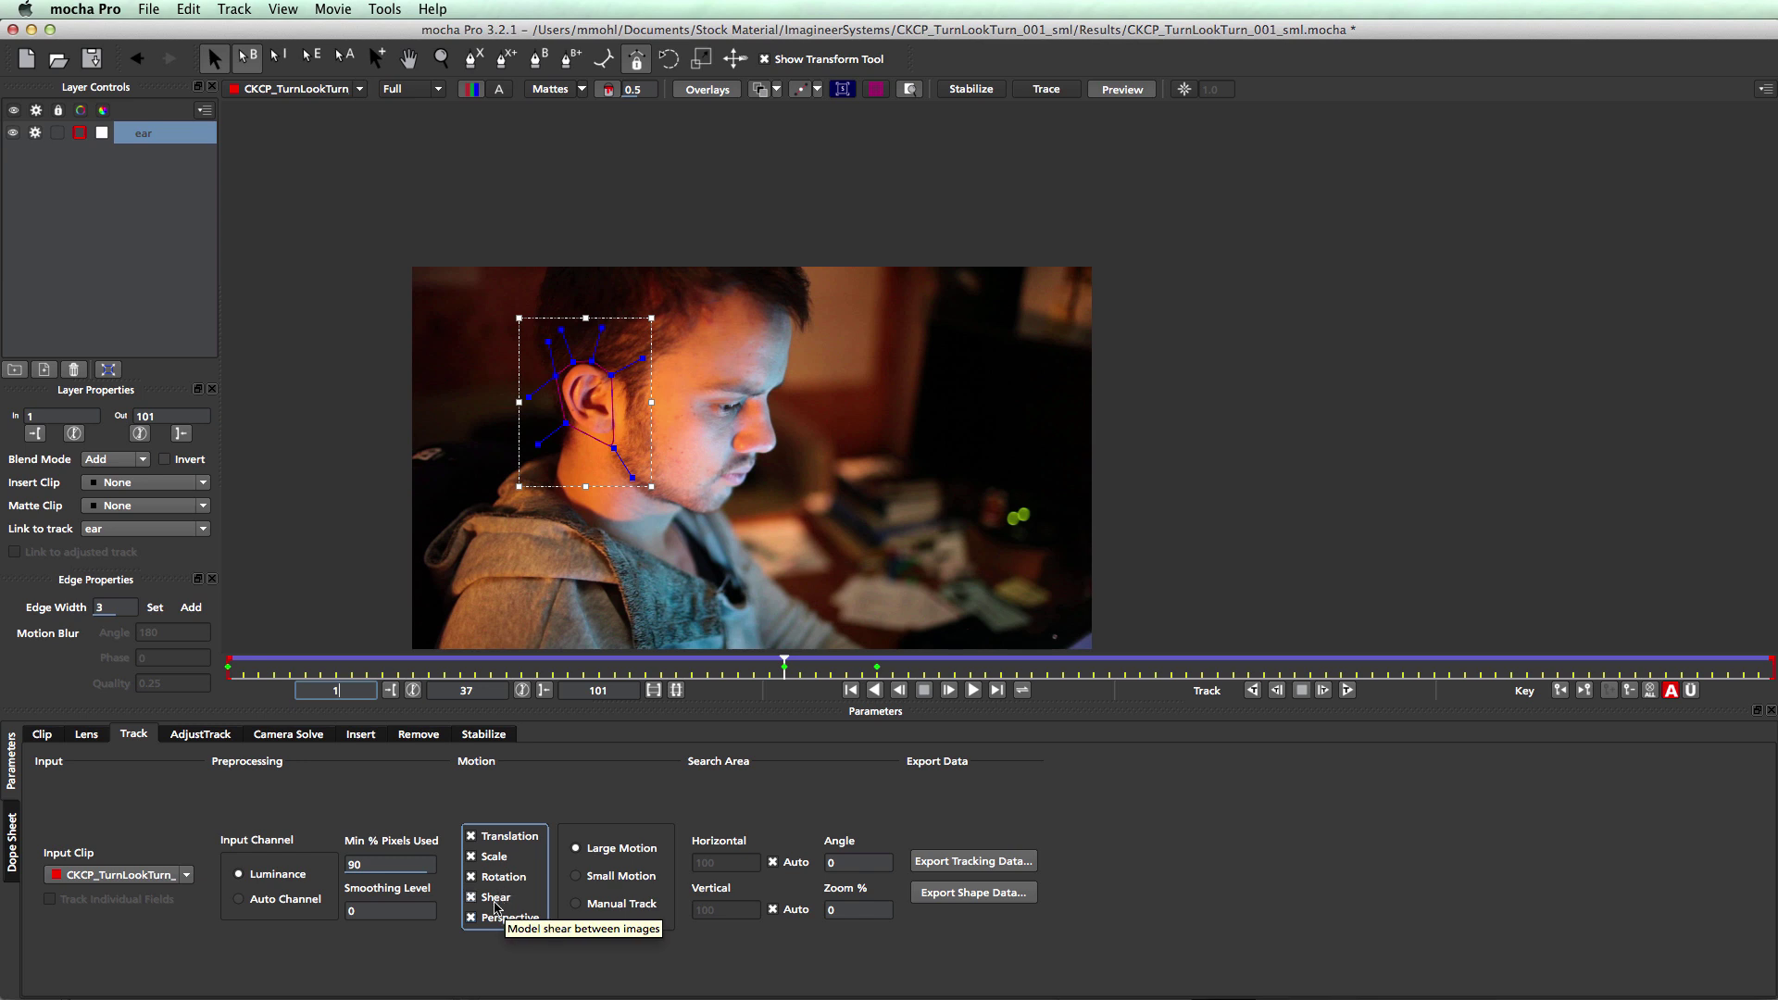
click(471, 918)
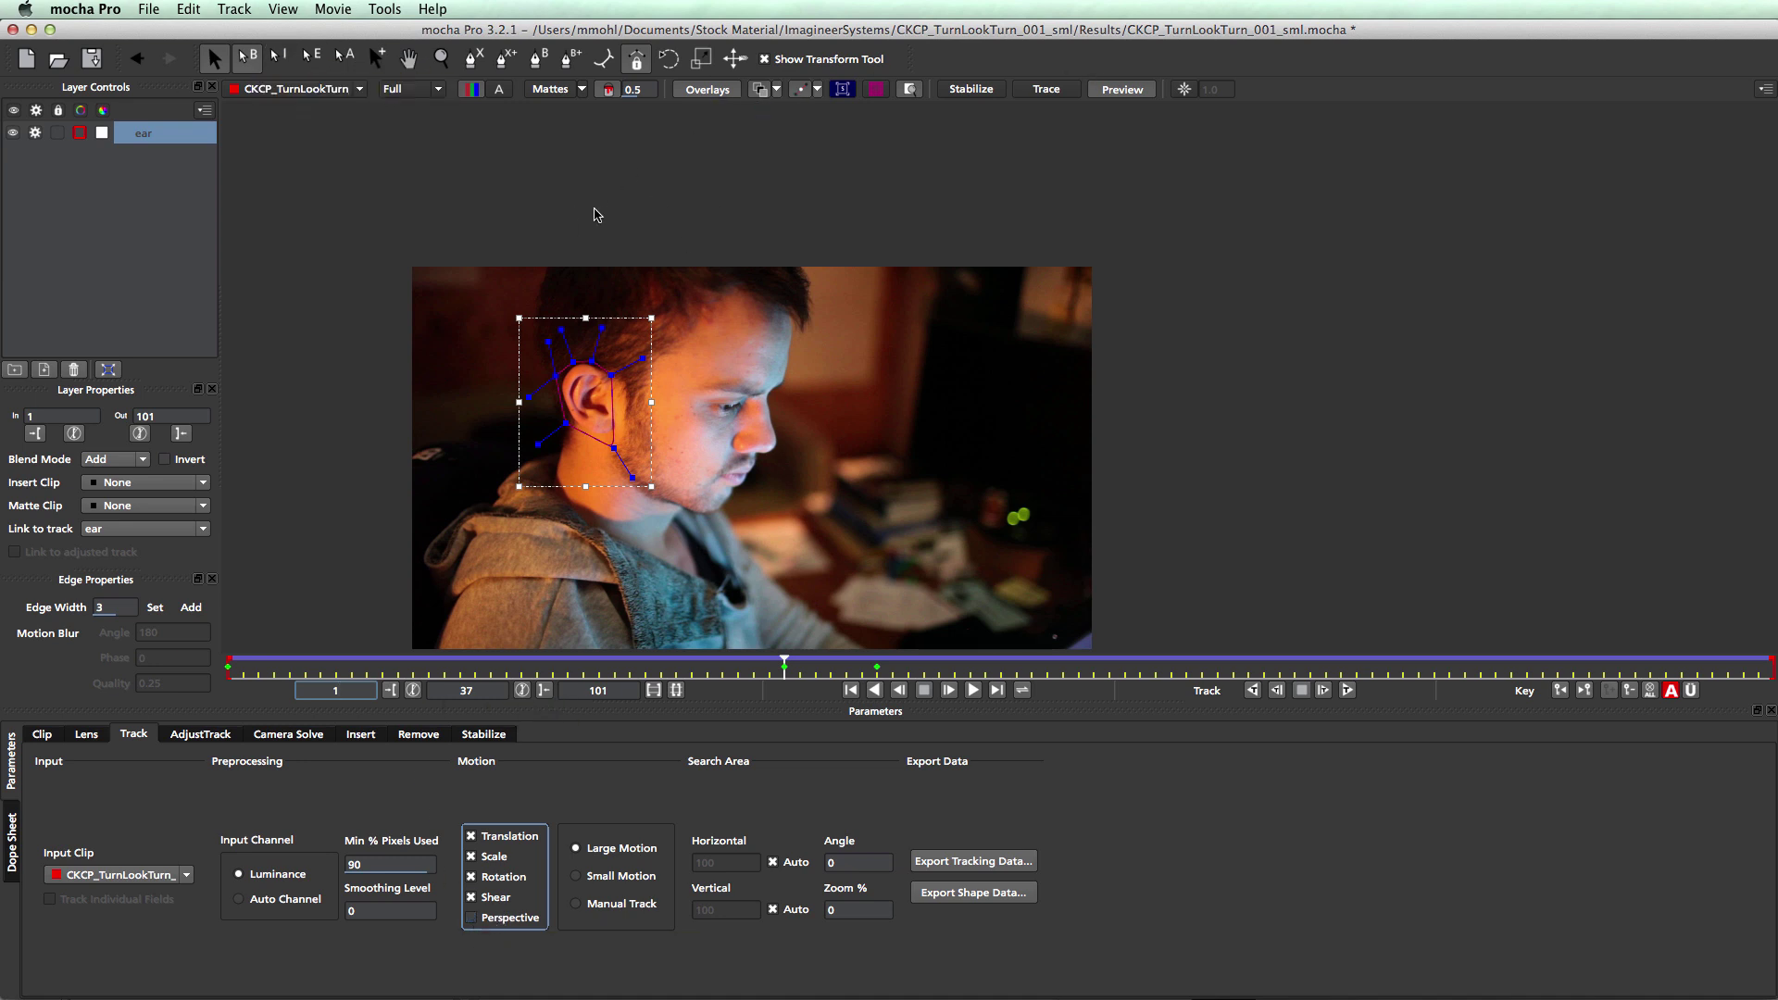
Return to Nuke and scrub to frame 50 to examine how the grid follows the ear
key(Left)
key(Left)
key(Left)
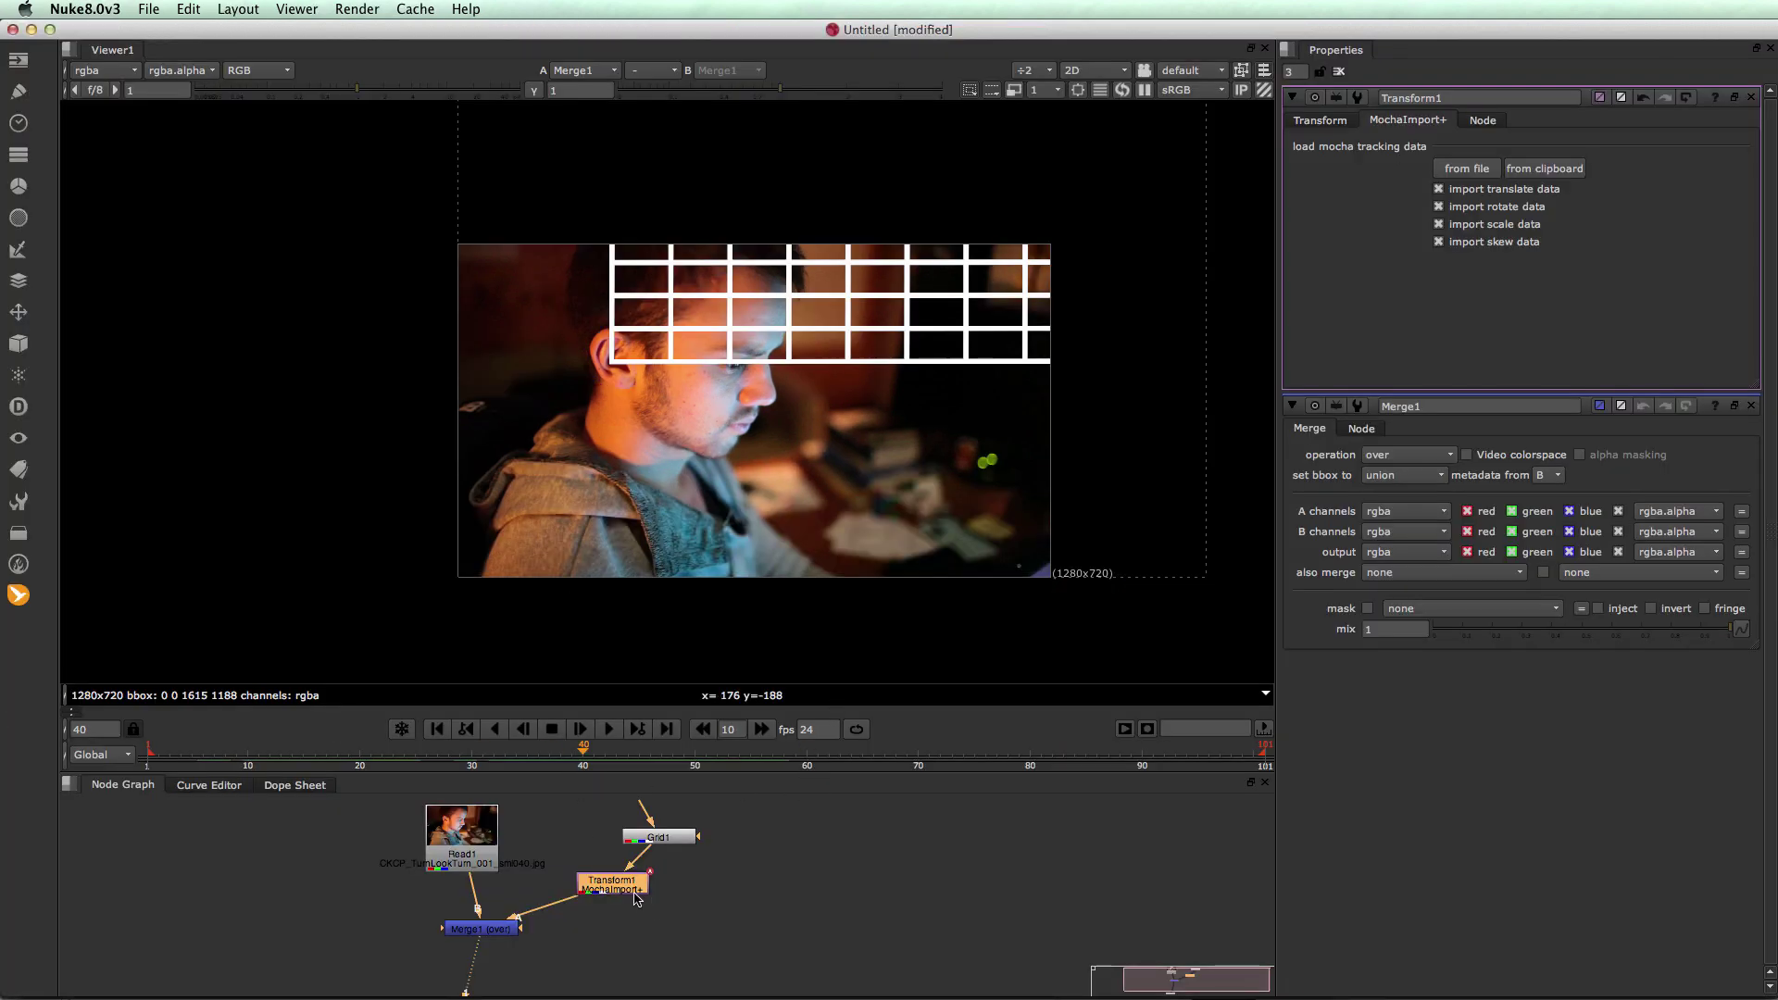
drag(415, 758, 341, 763)
drag(371, 764, 696, 761)
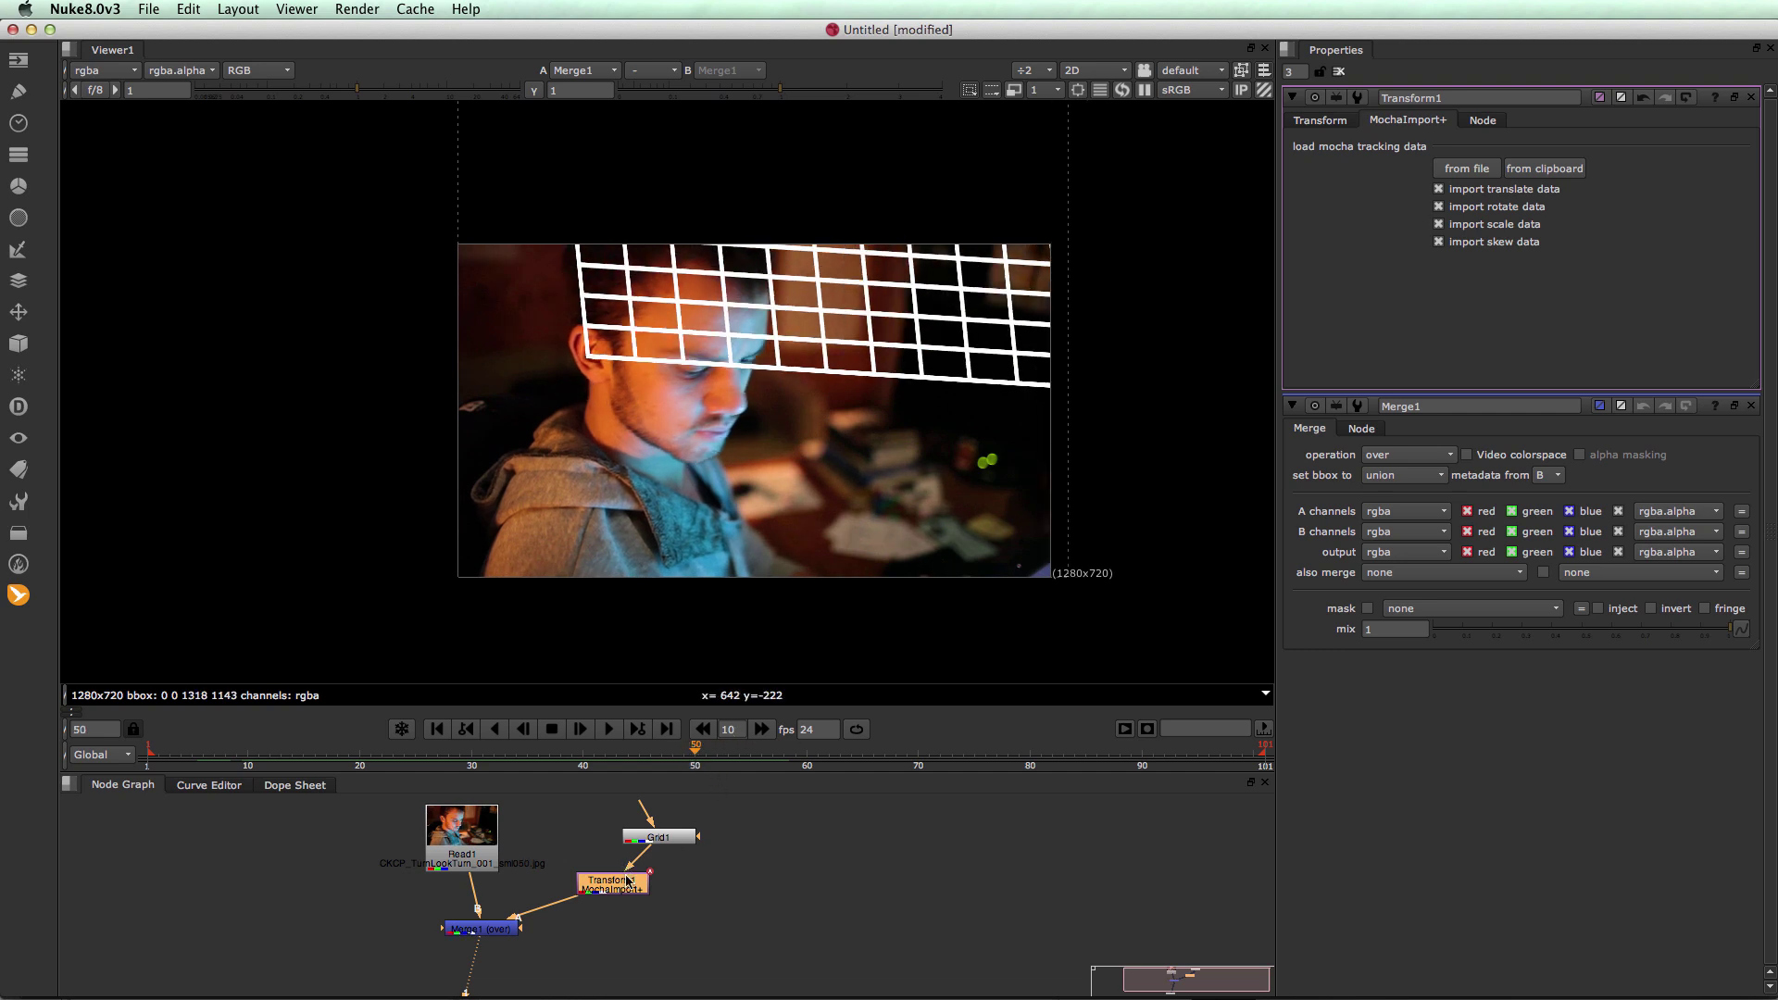
Insert a plain Transform node between Grid1 and Transform1
drag(613, 885, 625, 929)
click(667, 839)
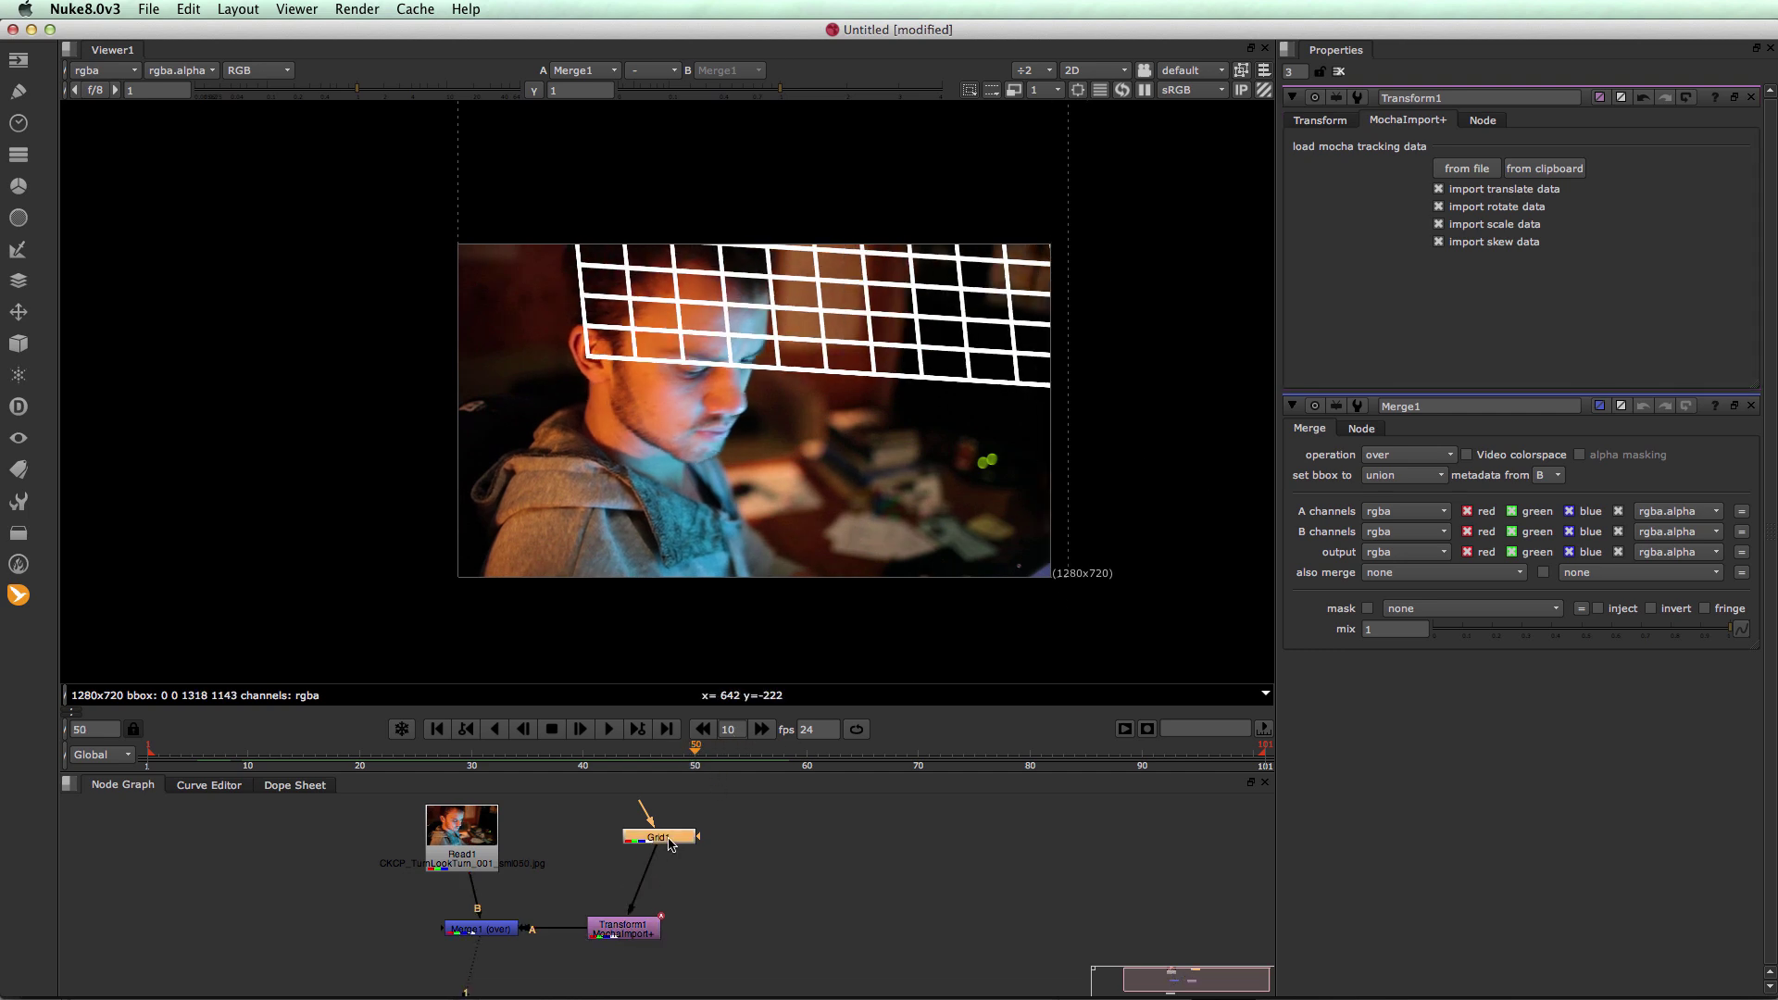
key(Tab)
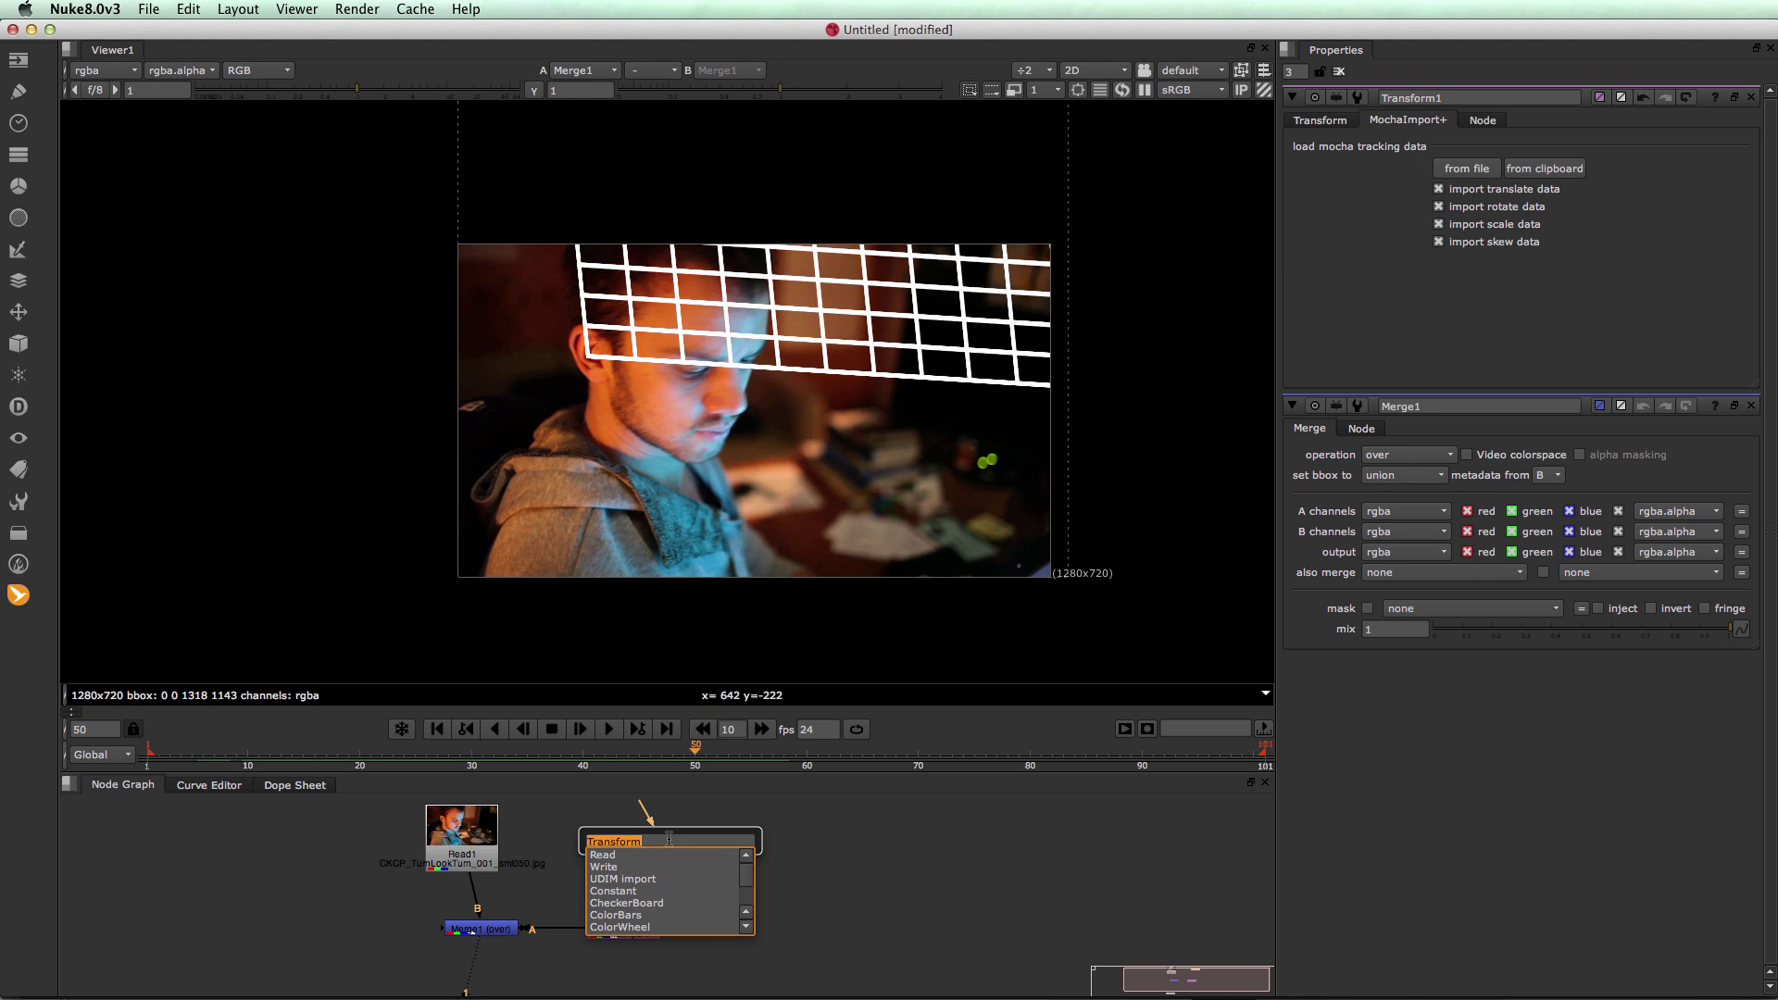
key(Return)
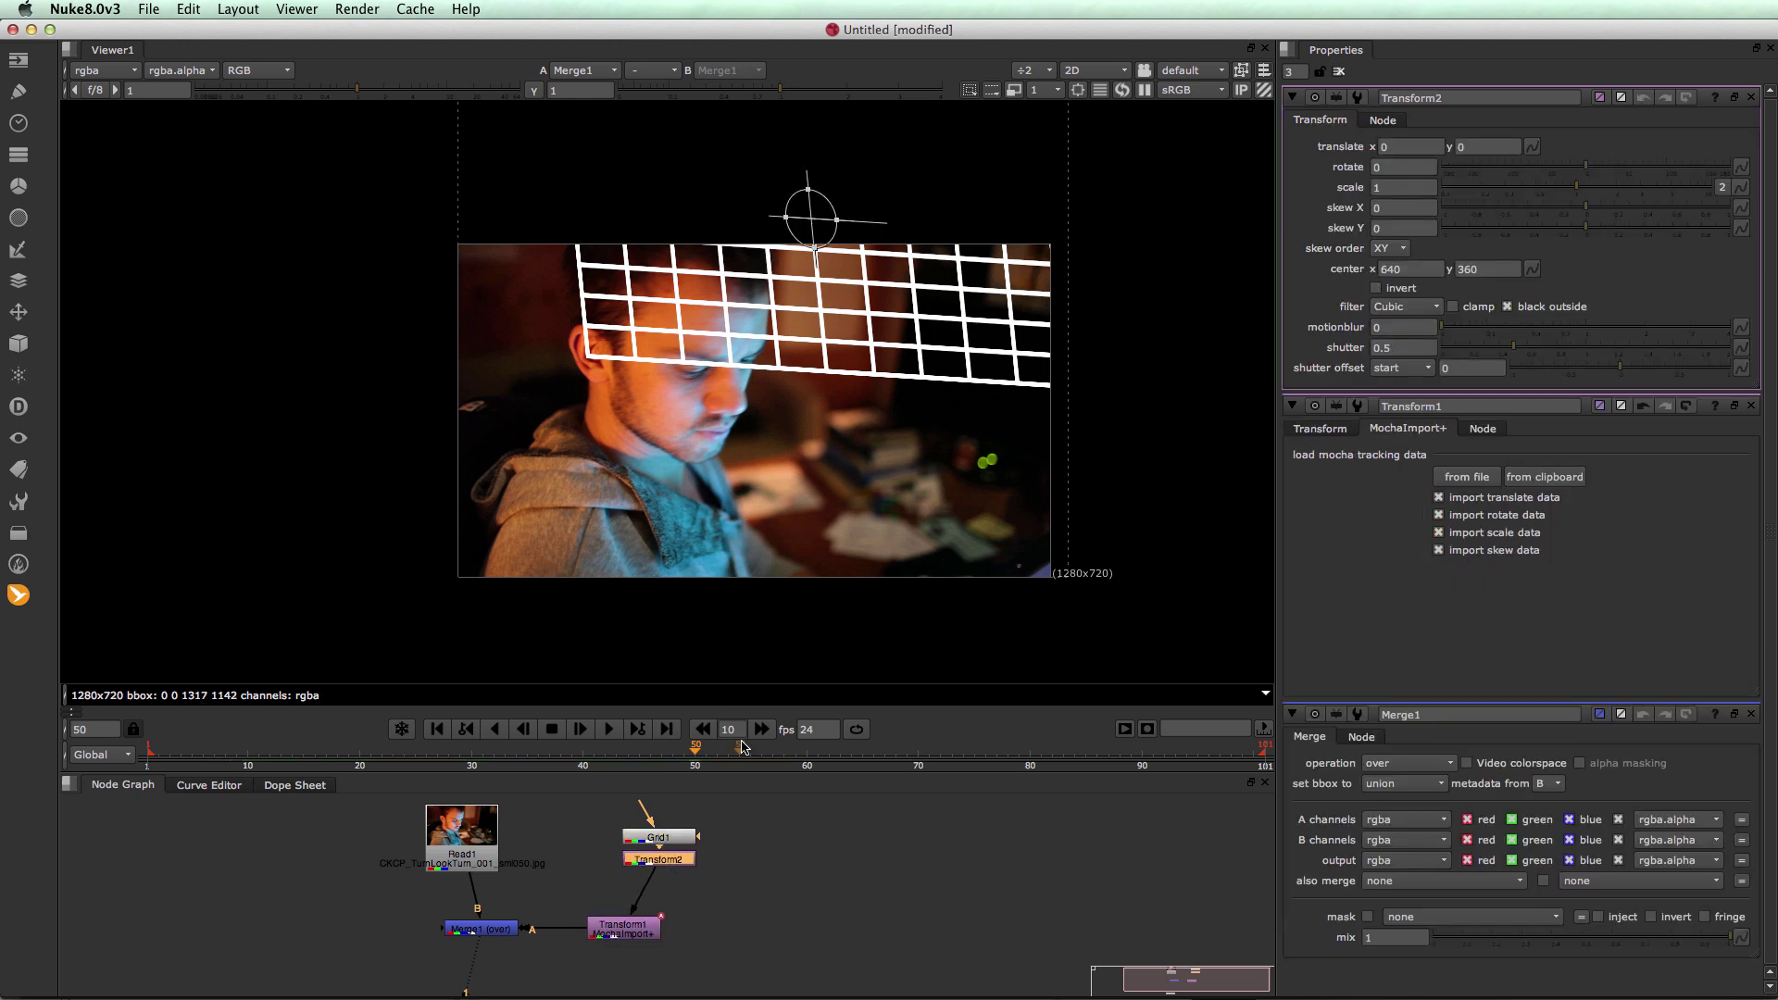
At frame 16, move the grid with Transform2 by about x -388, y -429, and check its motion up to frame 47
drag(674, 757, 316, 756)
drag(927, 201, 737, 400)
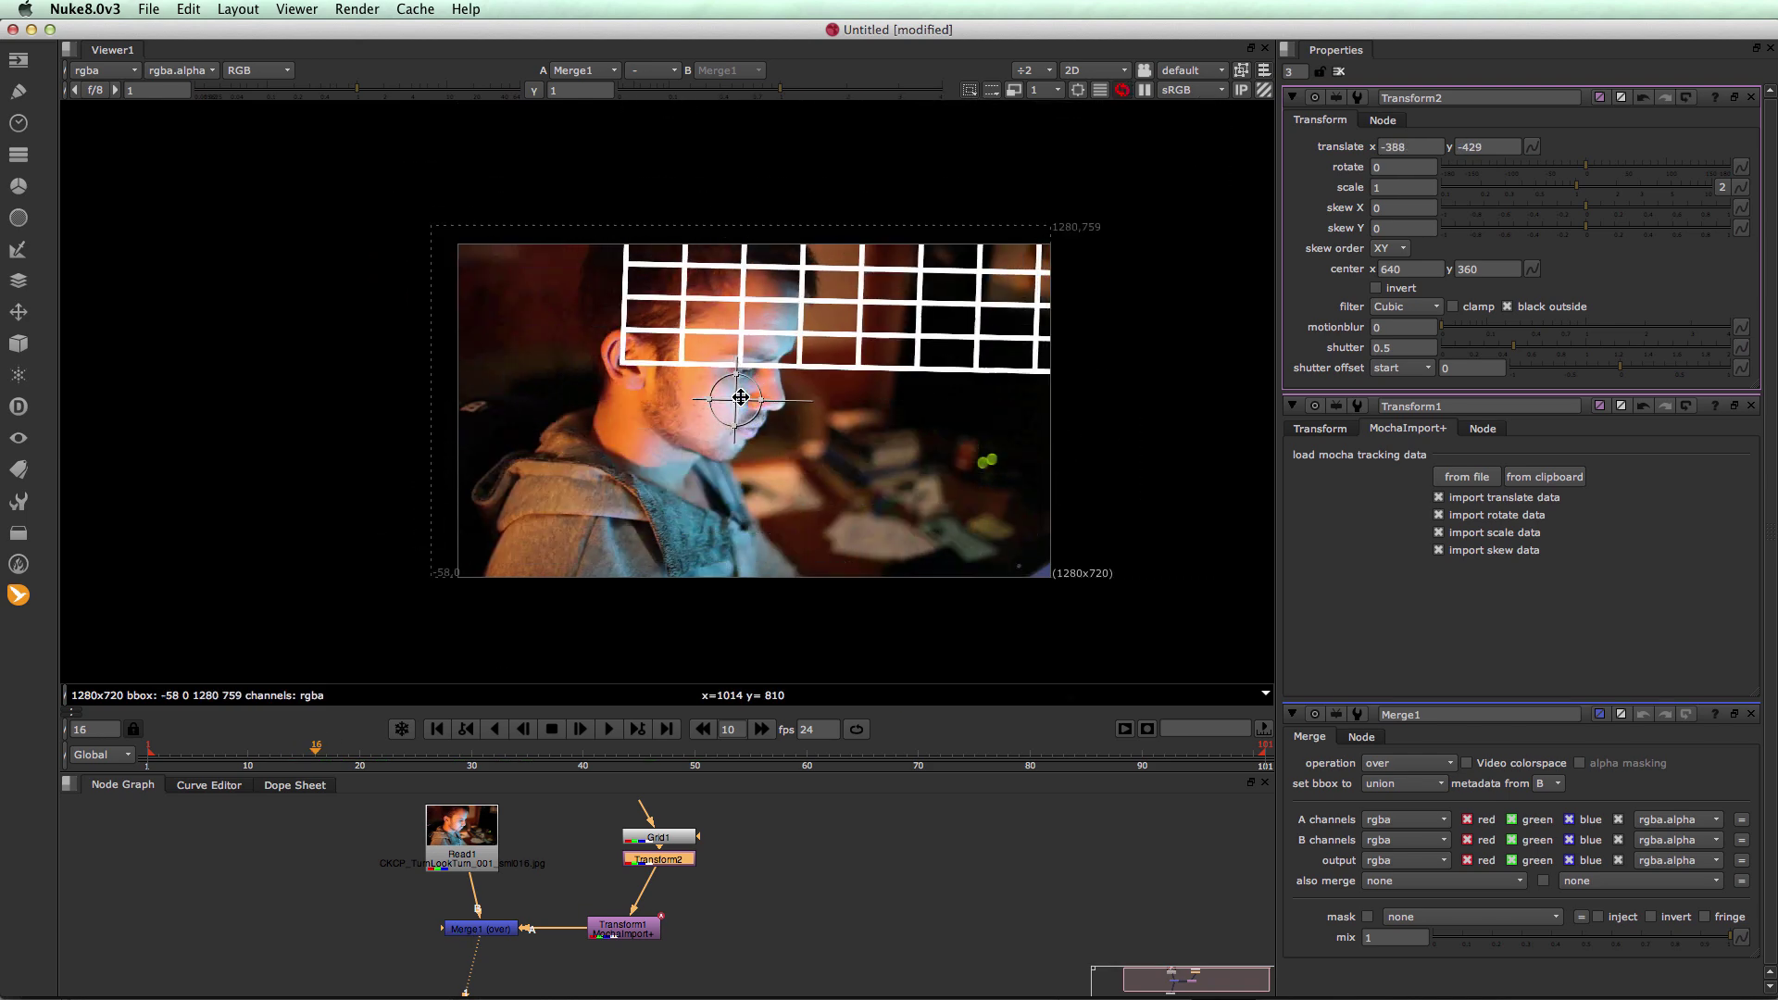
click(535, 762)
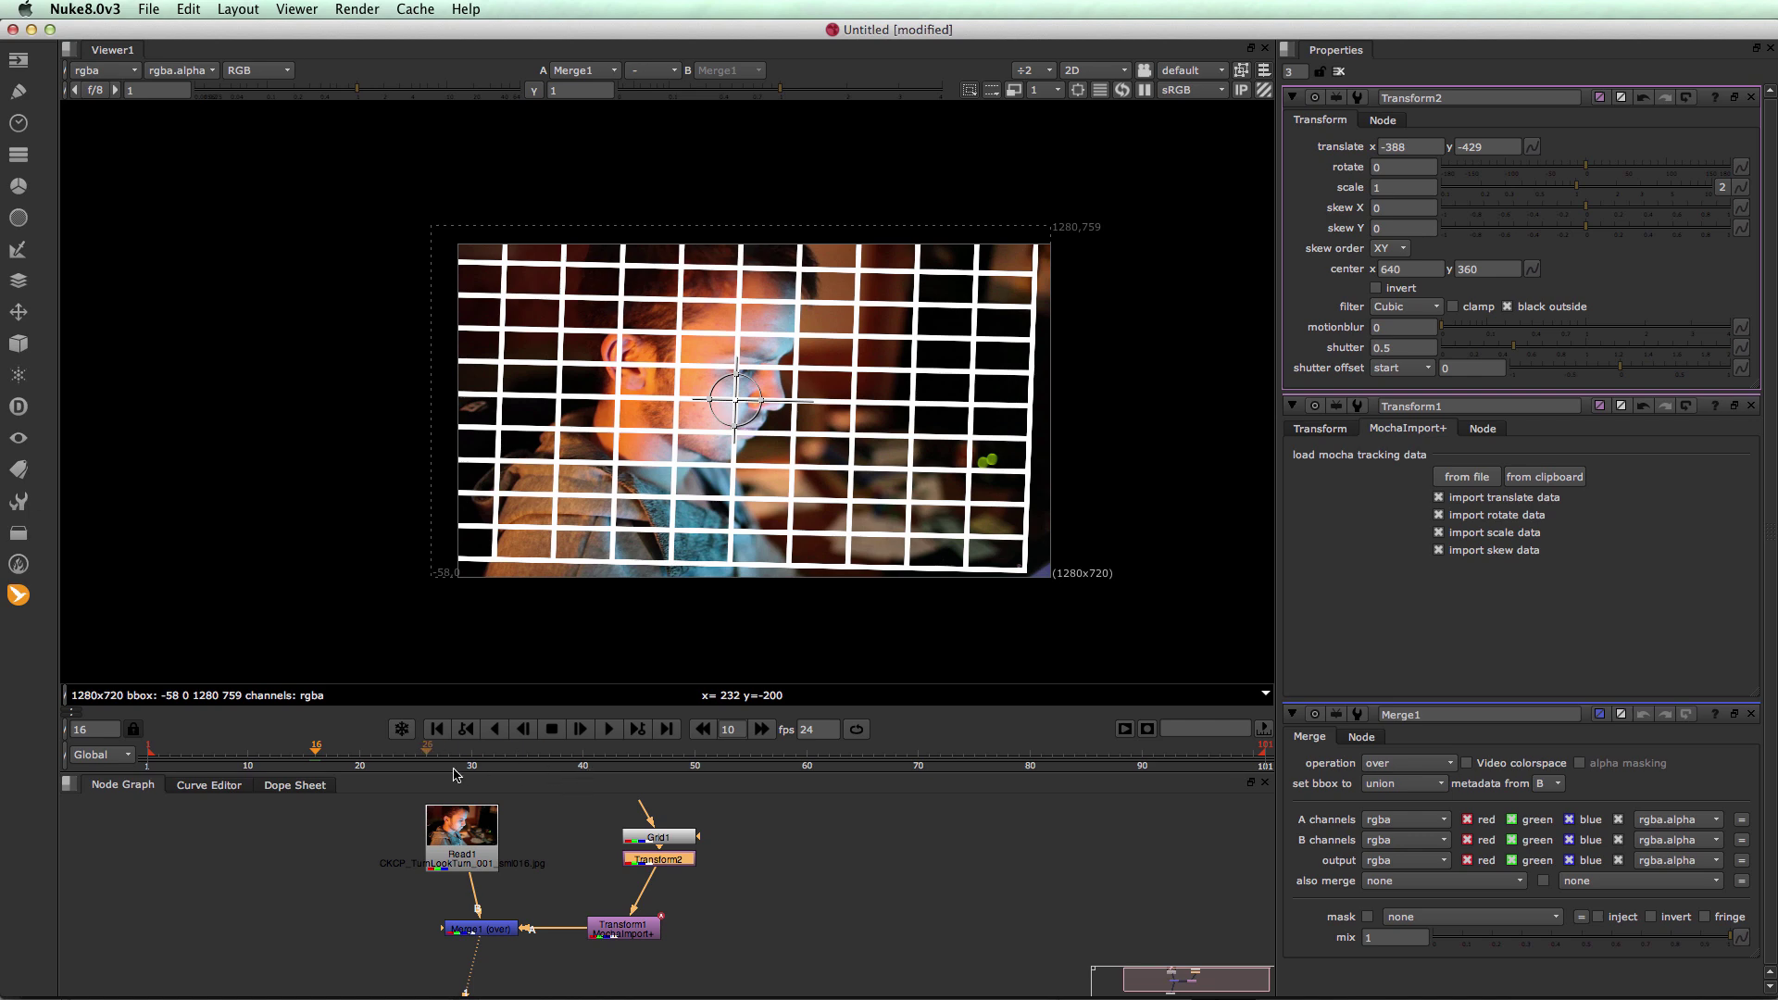
drag(535, 762, 663, 746)
Add an unconnected MochaImport+ Tracker+ node in free space beside the Grid1 branch
click(802, 851)
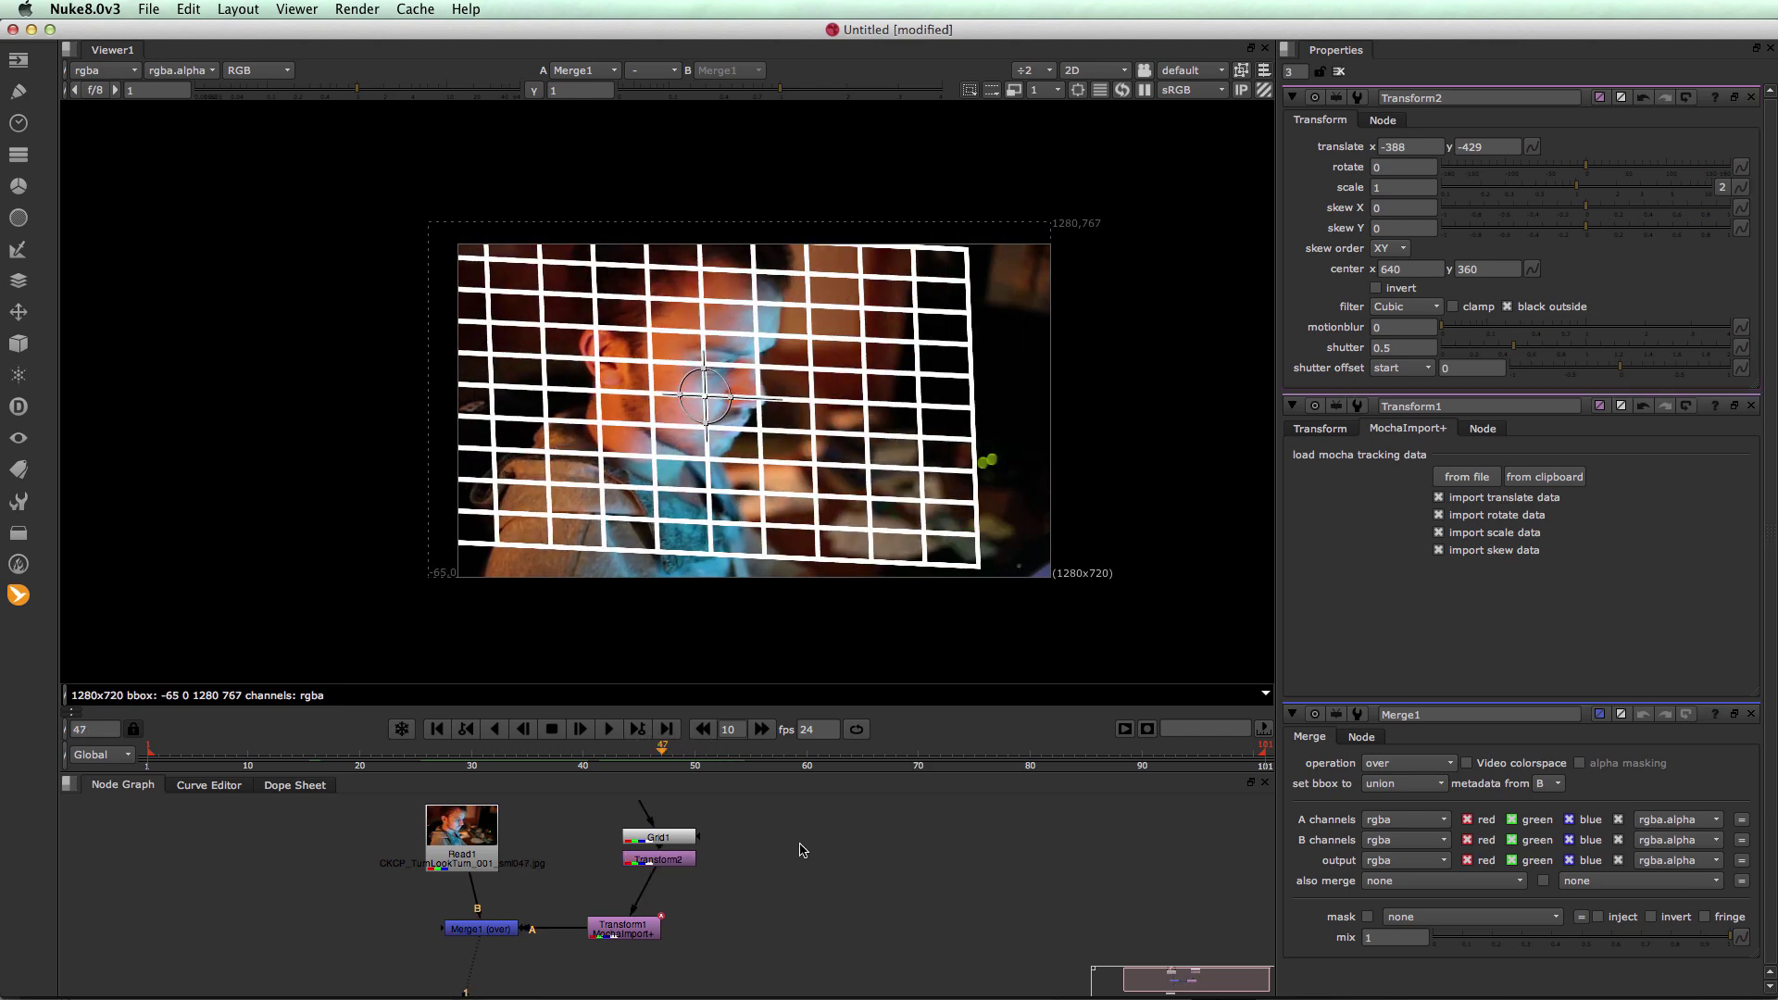
key(Tab)
text(Tra)
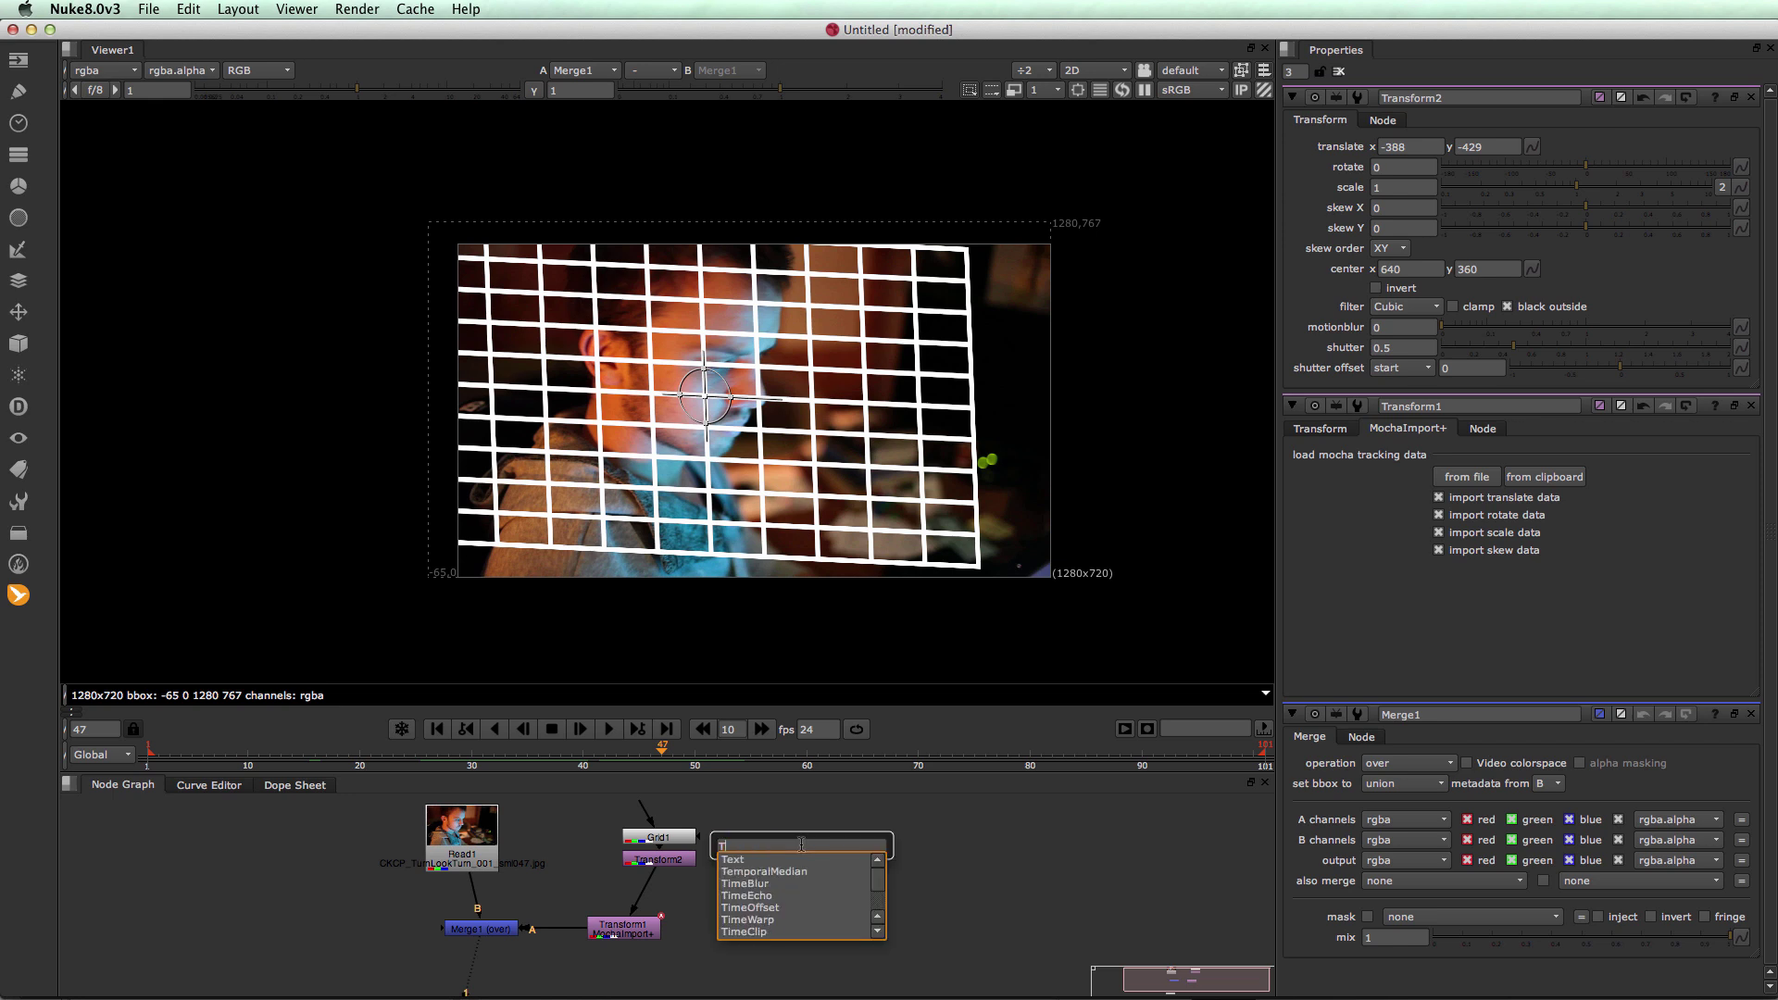
key(Down)
key(Down)
key(Down)
key(Down)
key(Down)
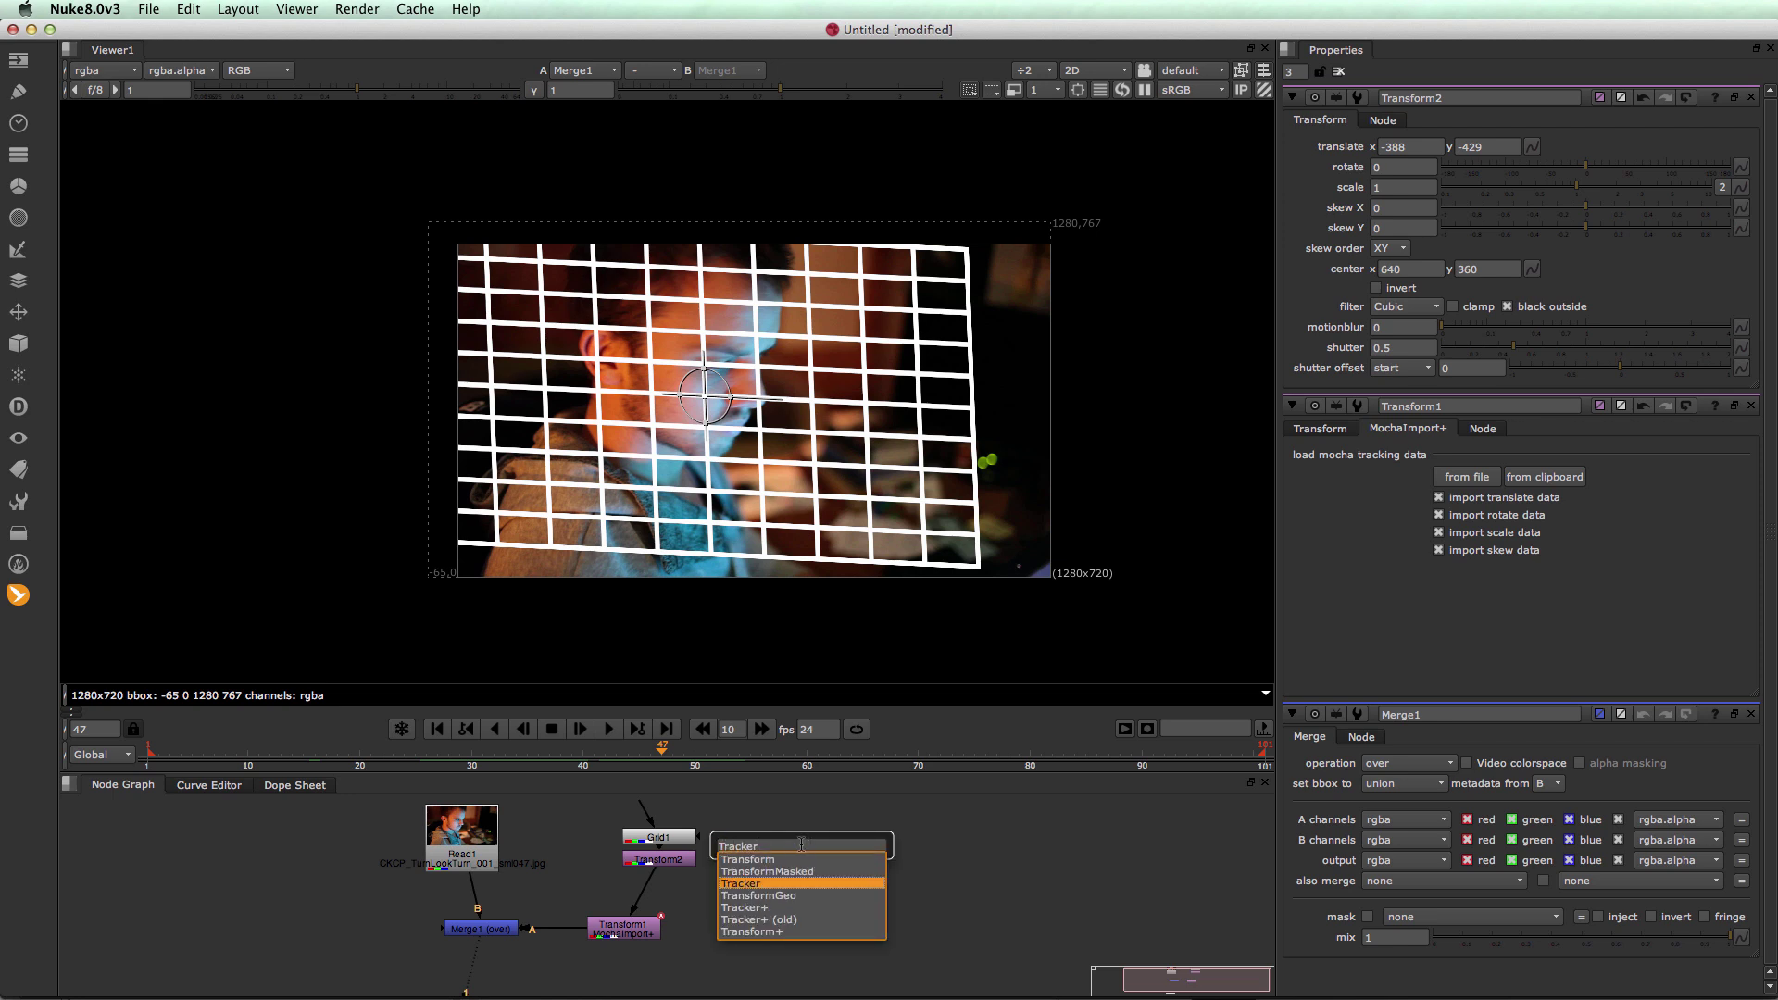
key(Return)
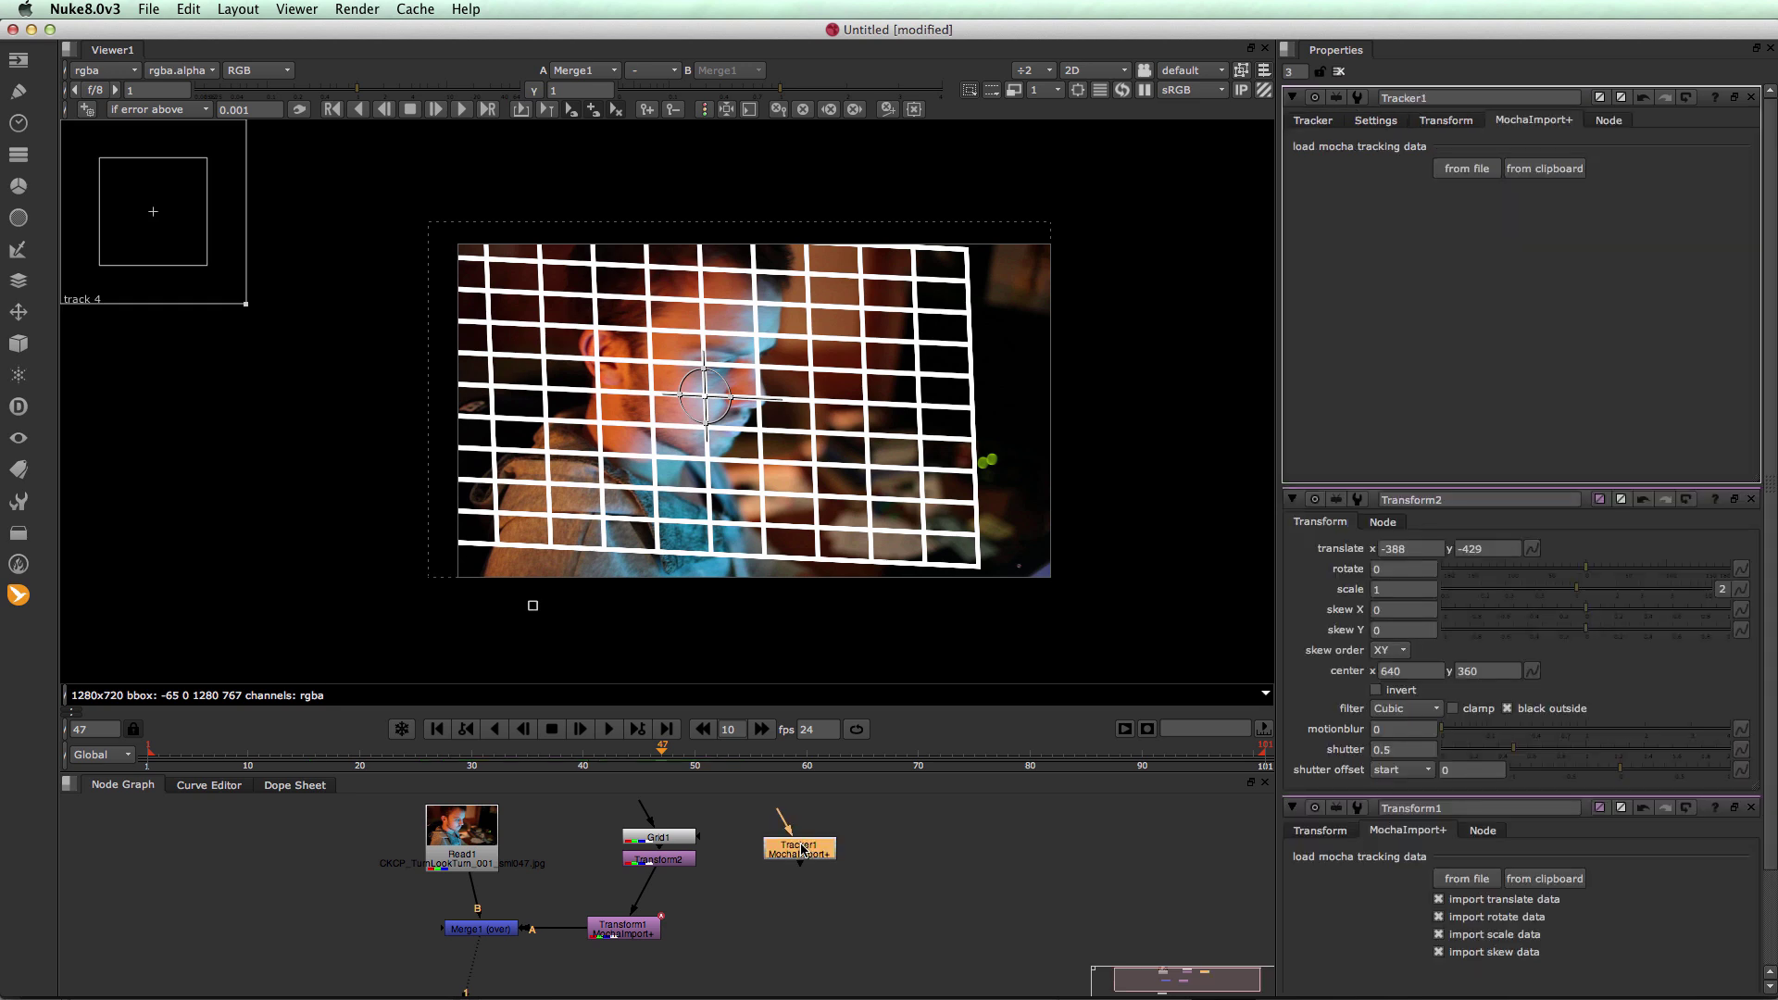
drag(805, 852, 830, 848)
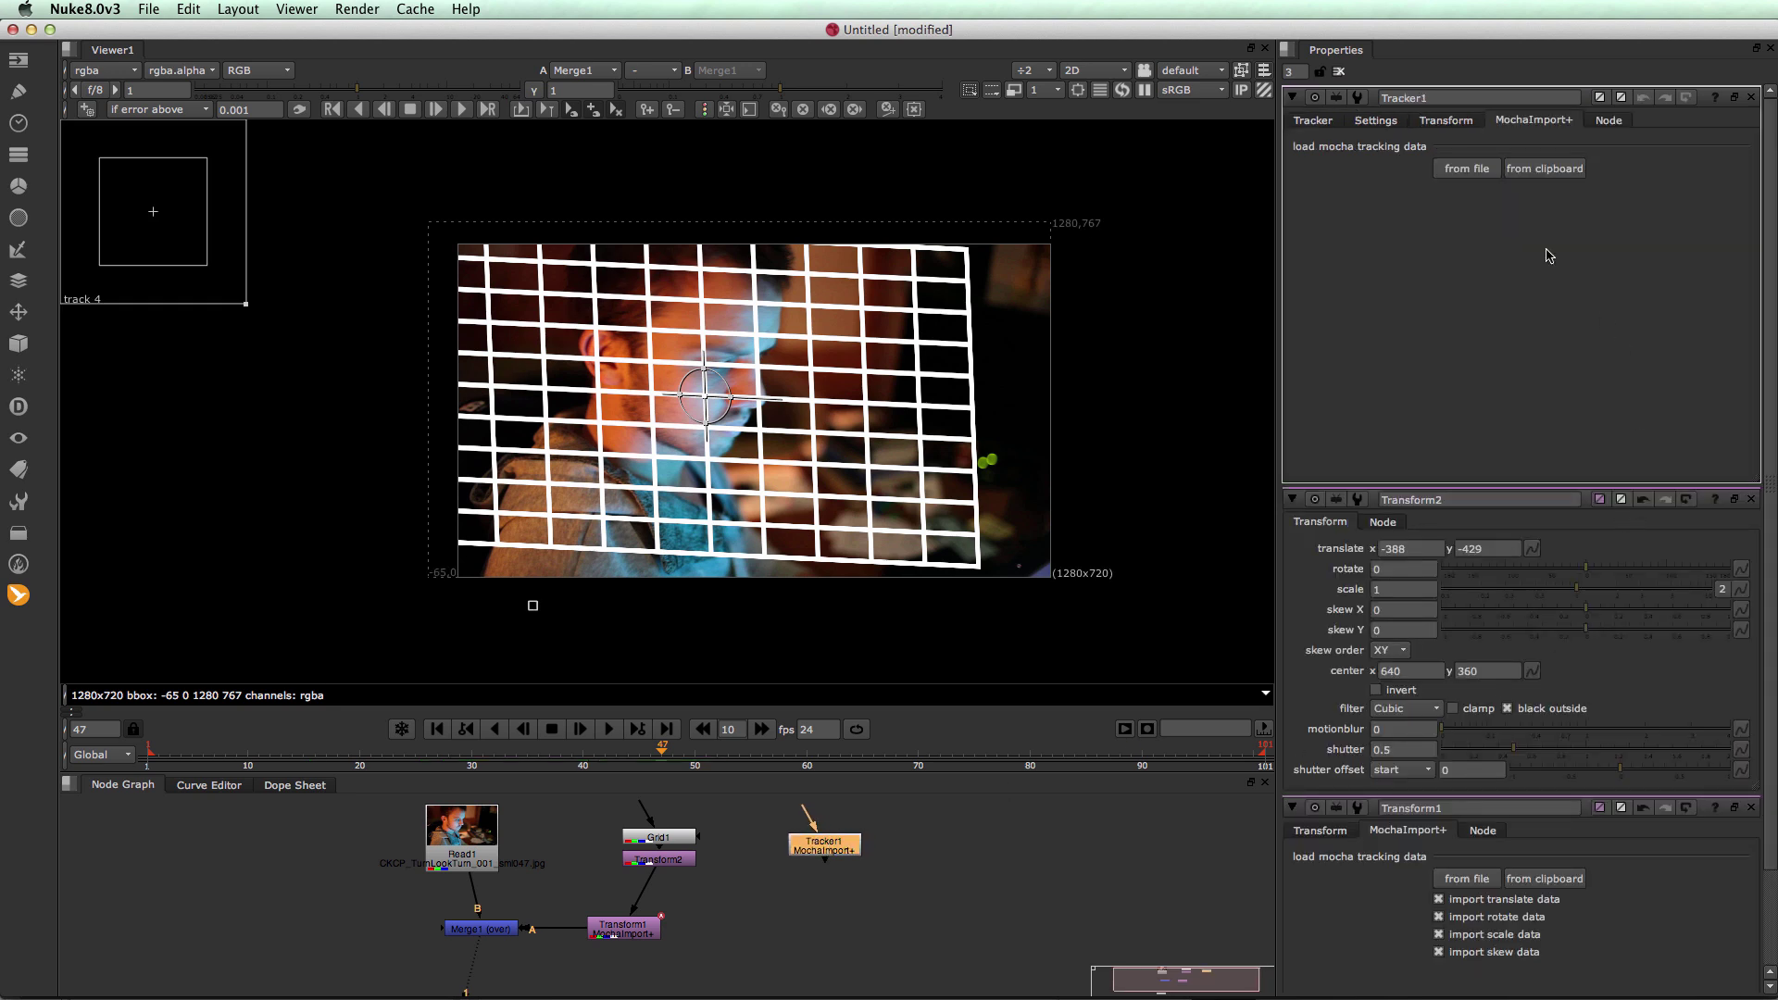
Load the mocha tracking data from the clipboard into Tracker1
click(1545, 170)
click(1038, 455)
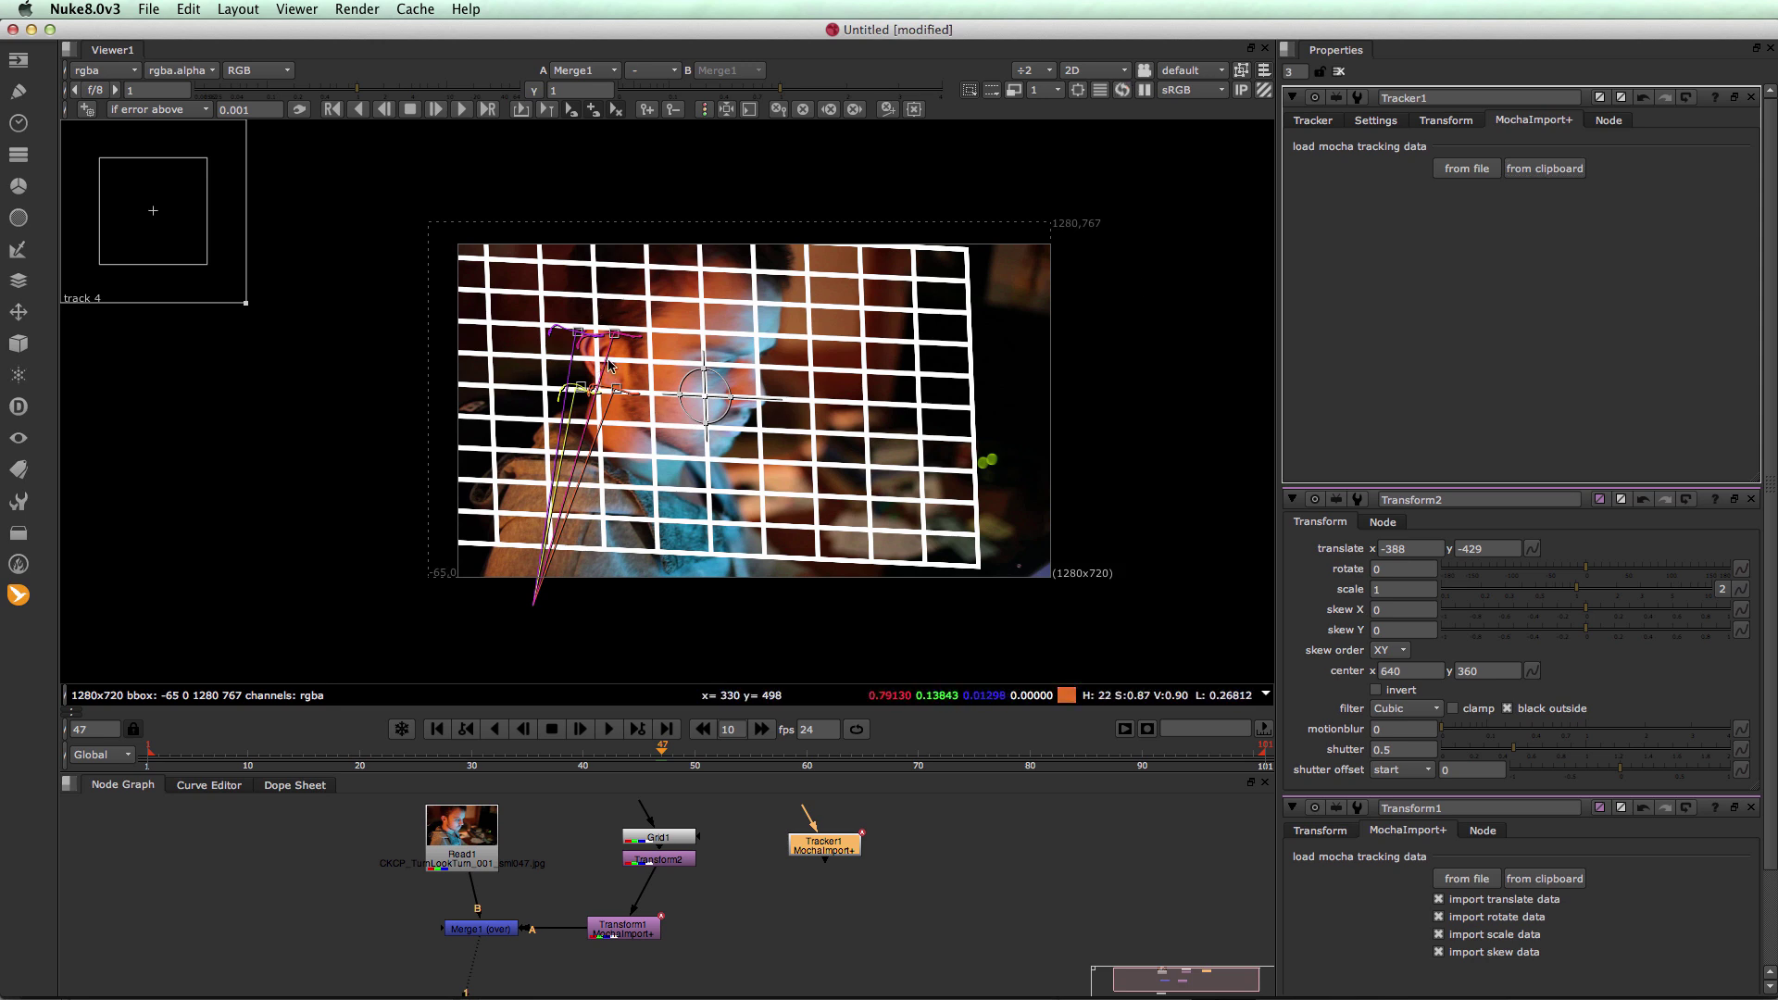
drag(861, 850, 868, 837)
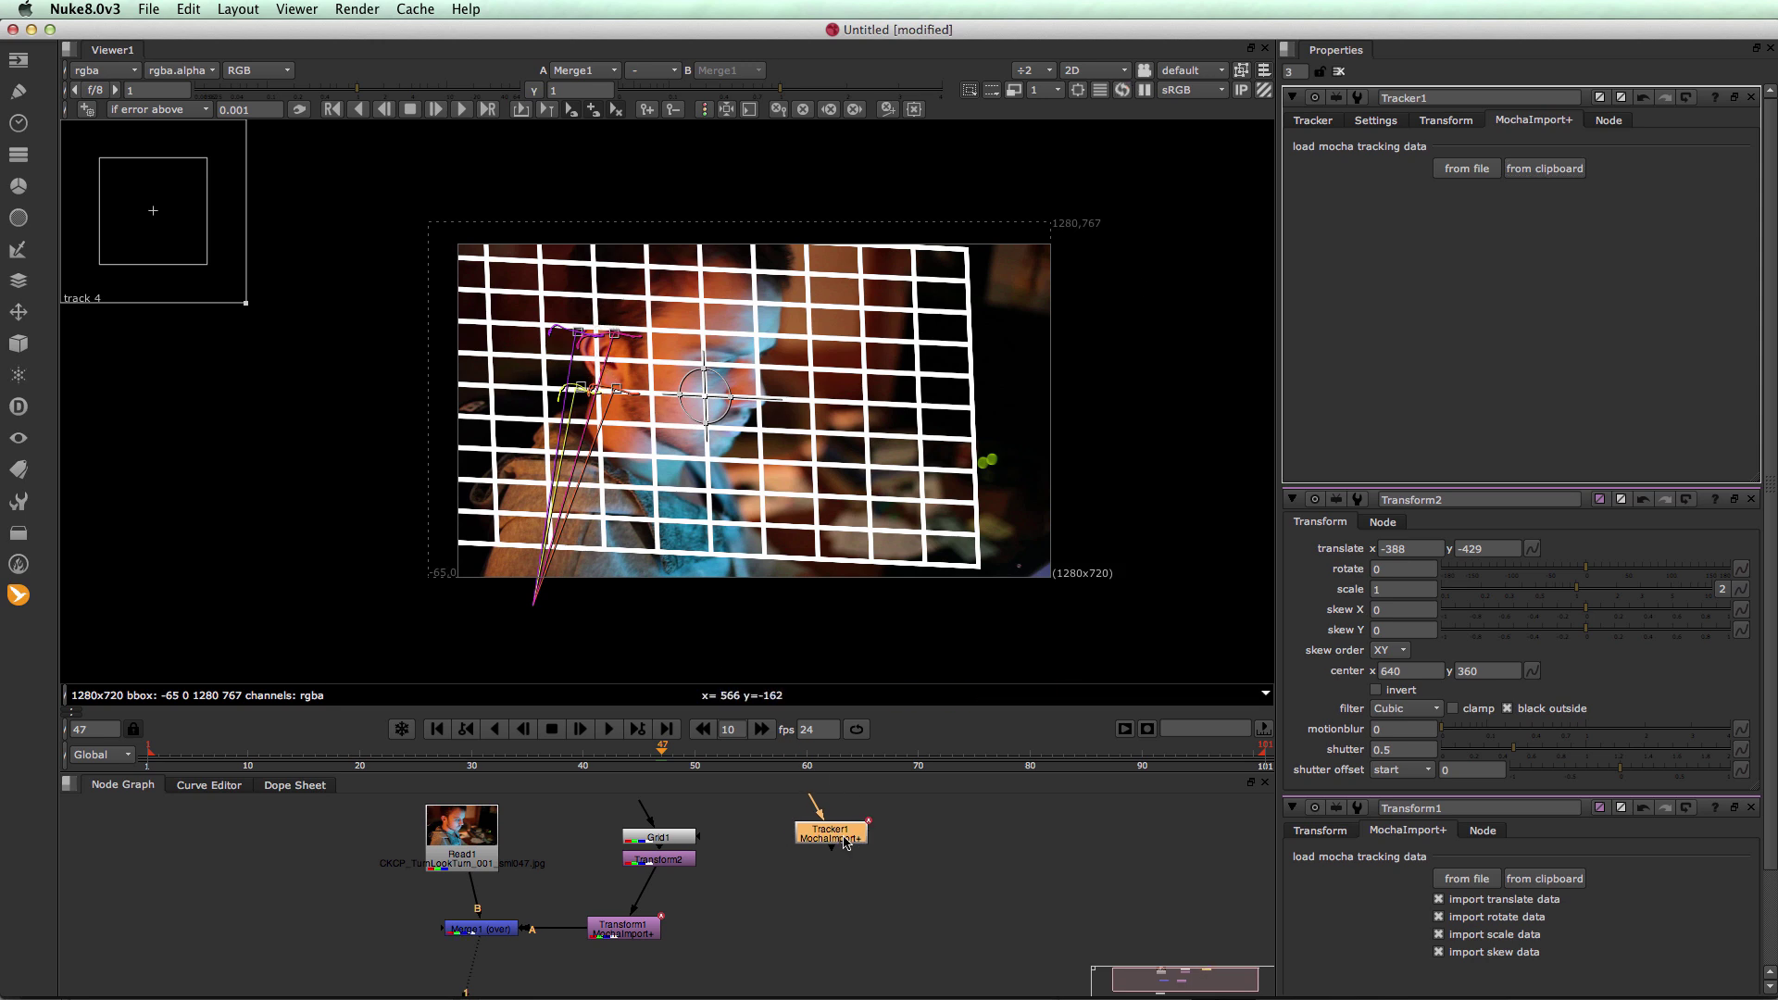
Export Tracker1's four tracks as a Transform (match-move) node
click(1326, 121)
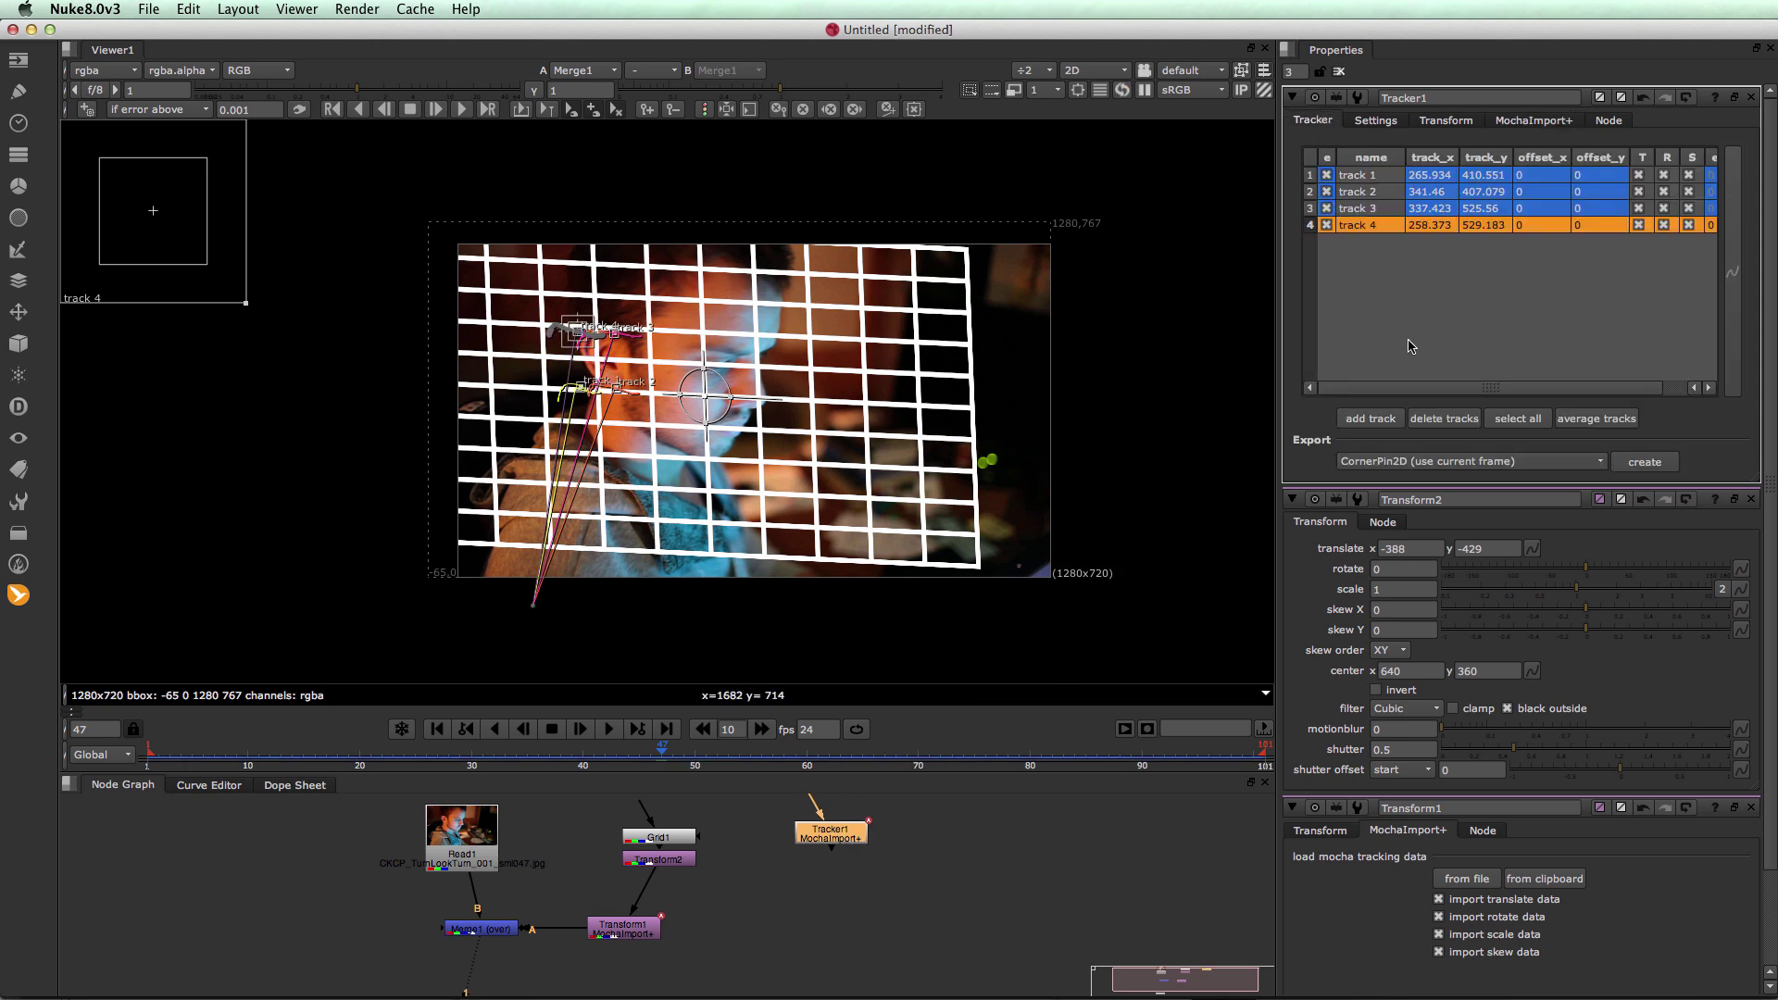
click(1601, 462)
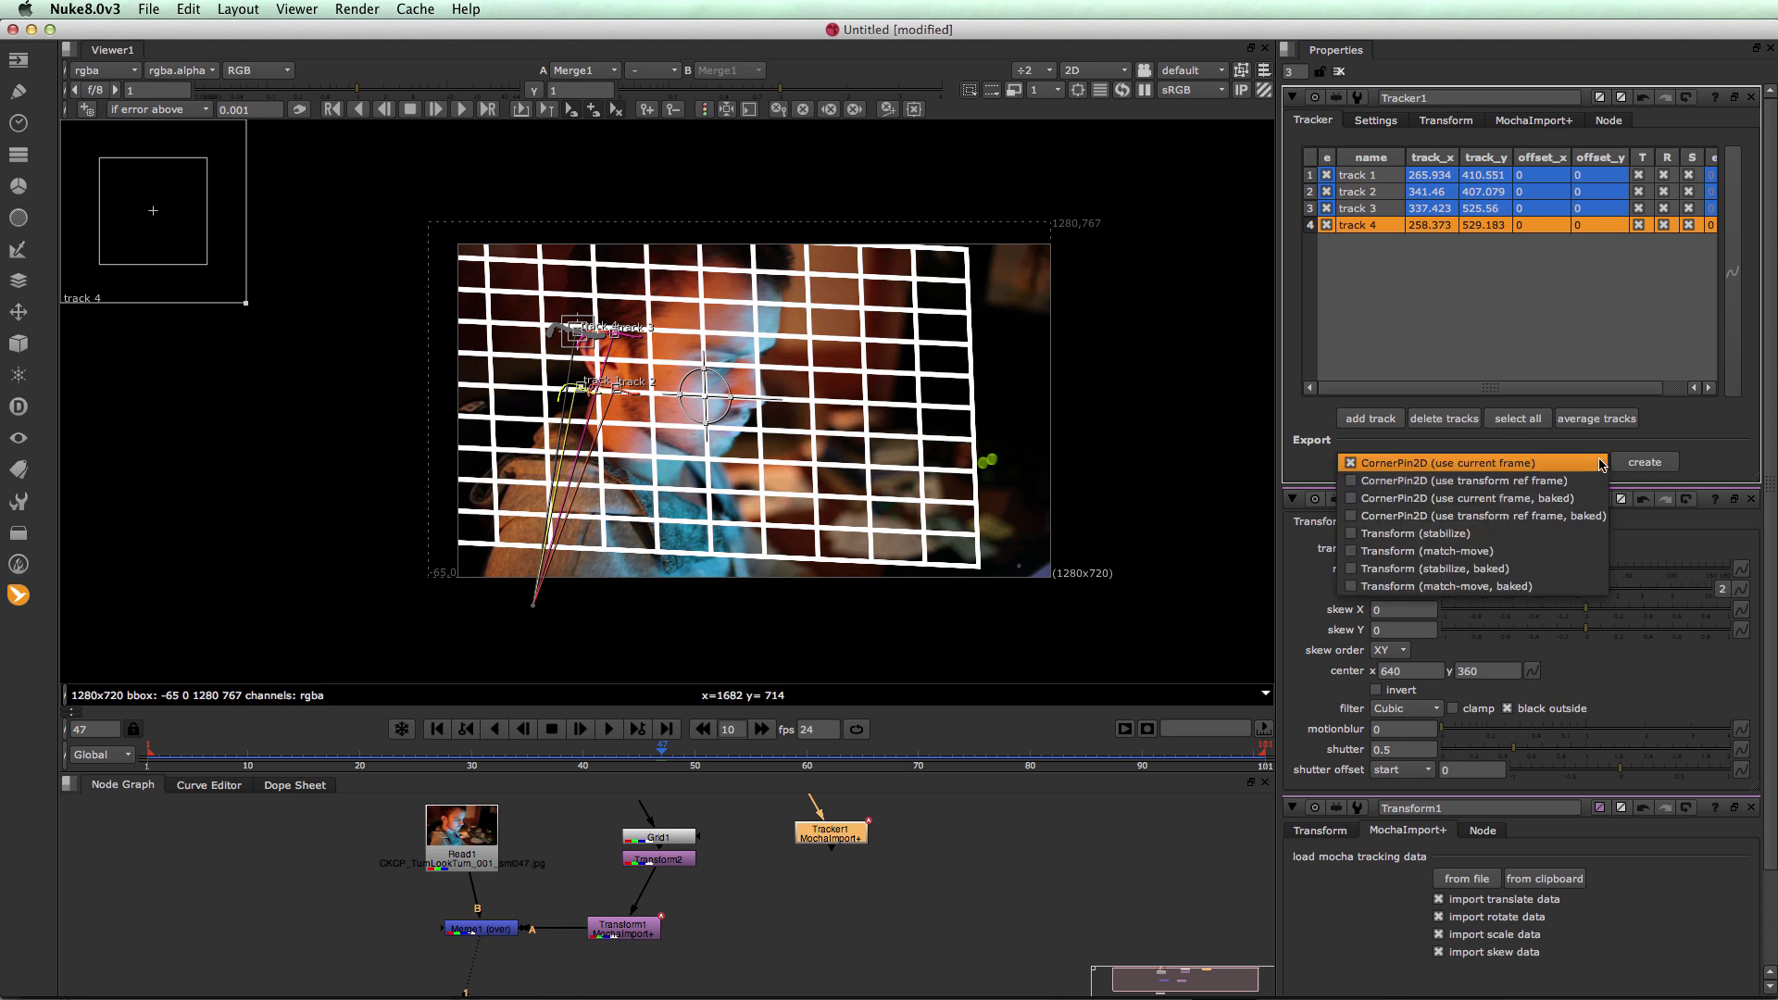
click(1354, 552)
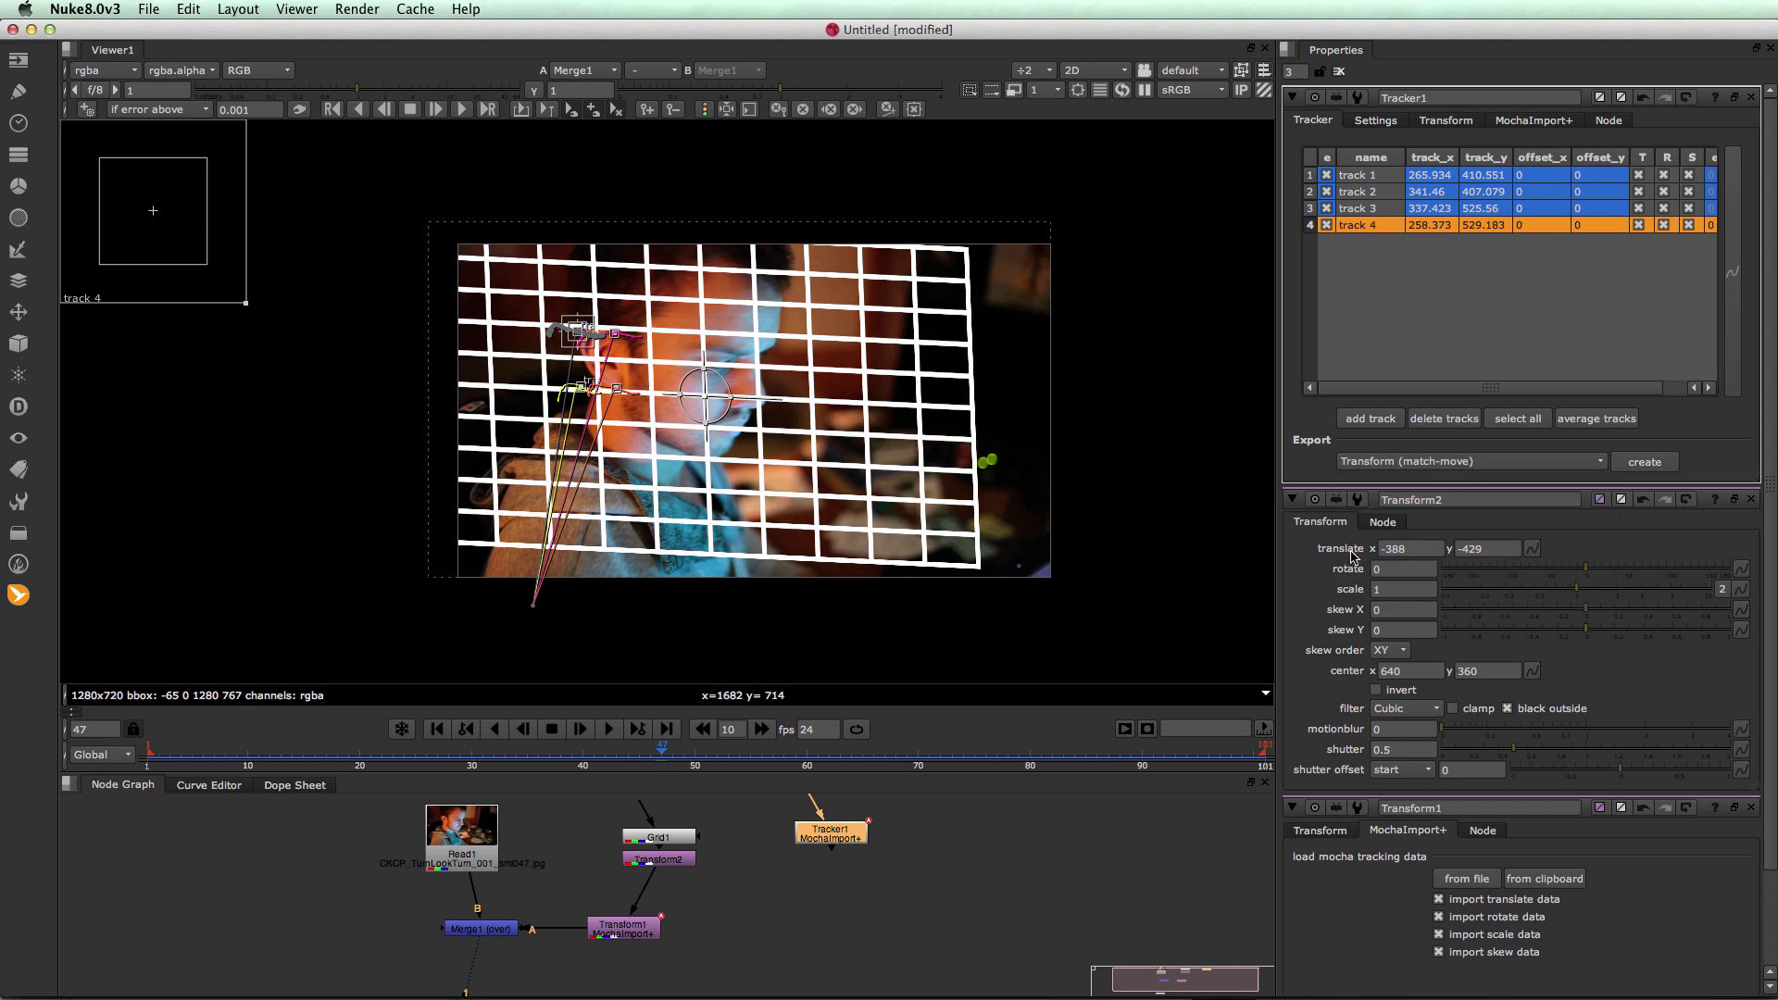
click(1645, 462)
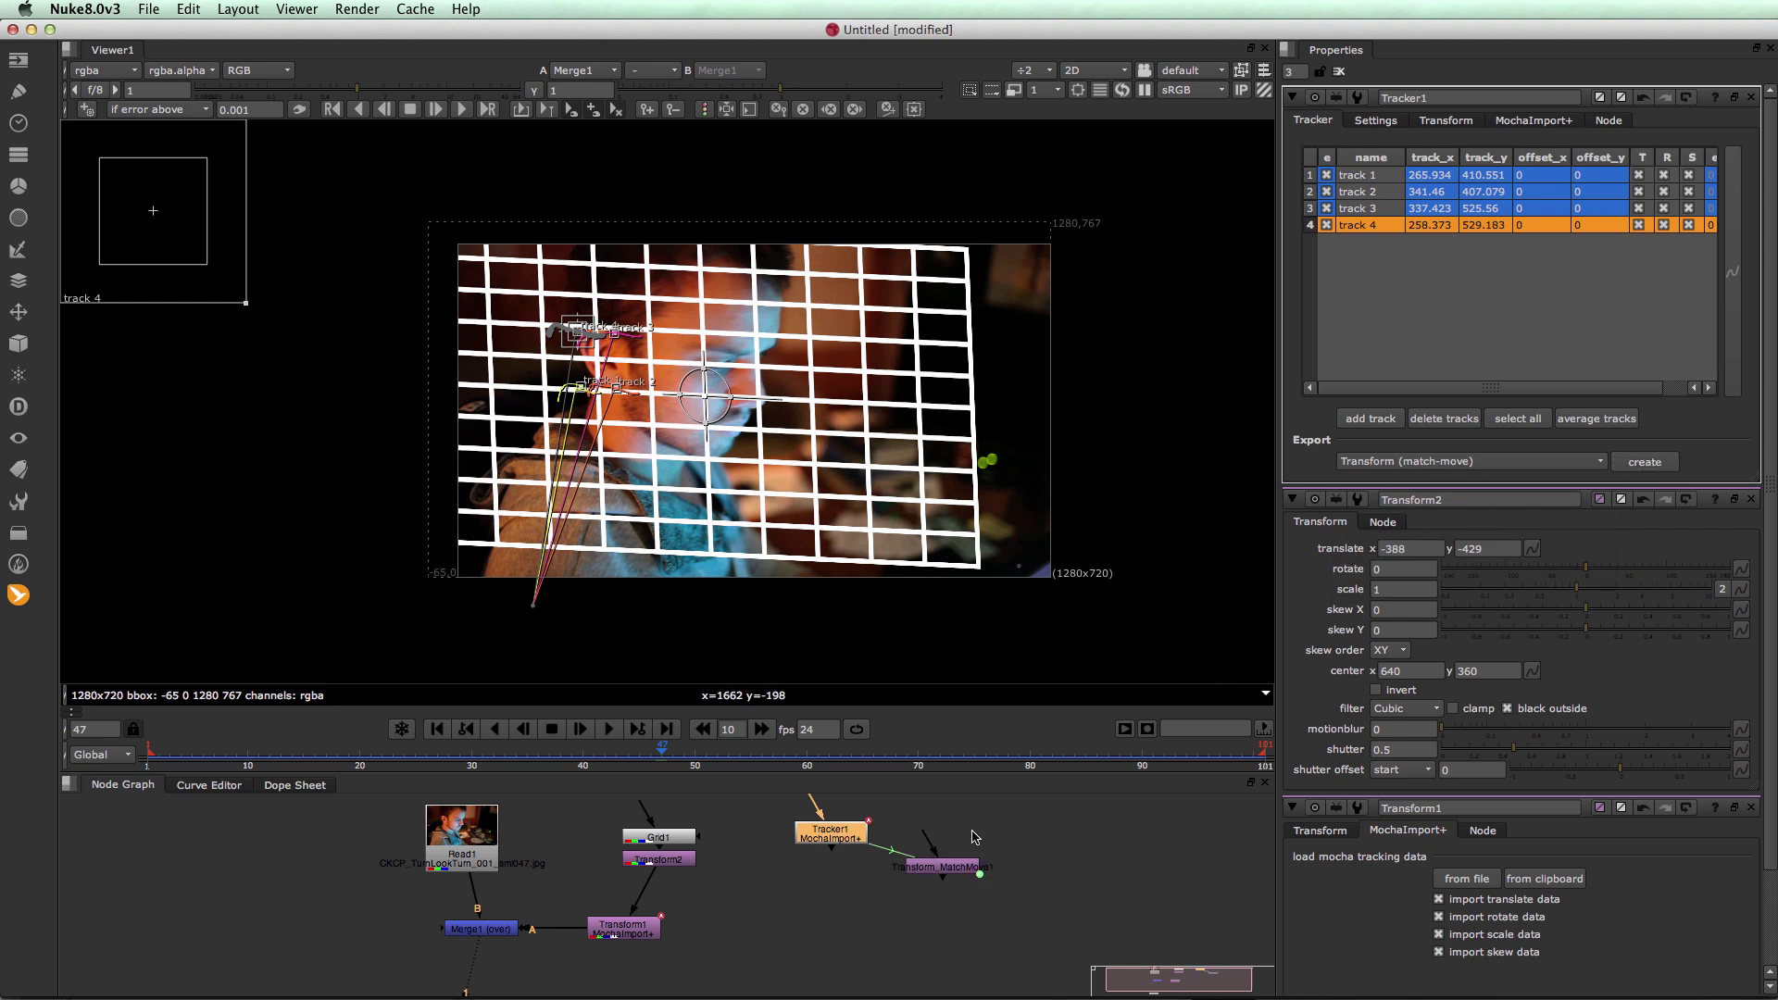
Place the exported match-move node beside Transform1 and connect its input to Grid1
drag(940, 876, 728, 922)
mouse_move(660, 860)
mouse_down()
mouse_move(657, 880)
mouse_move(667, 845)
mouse_up()
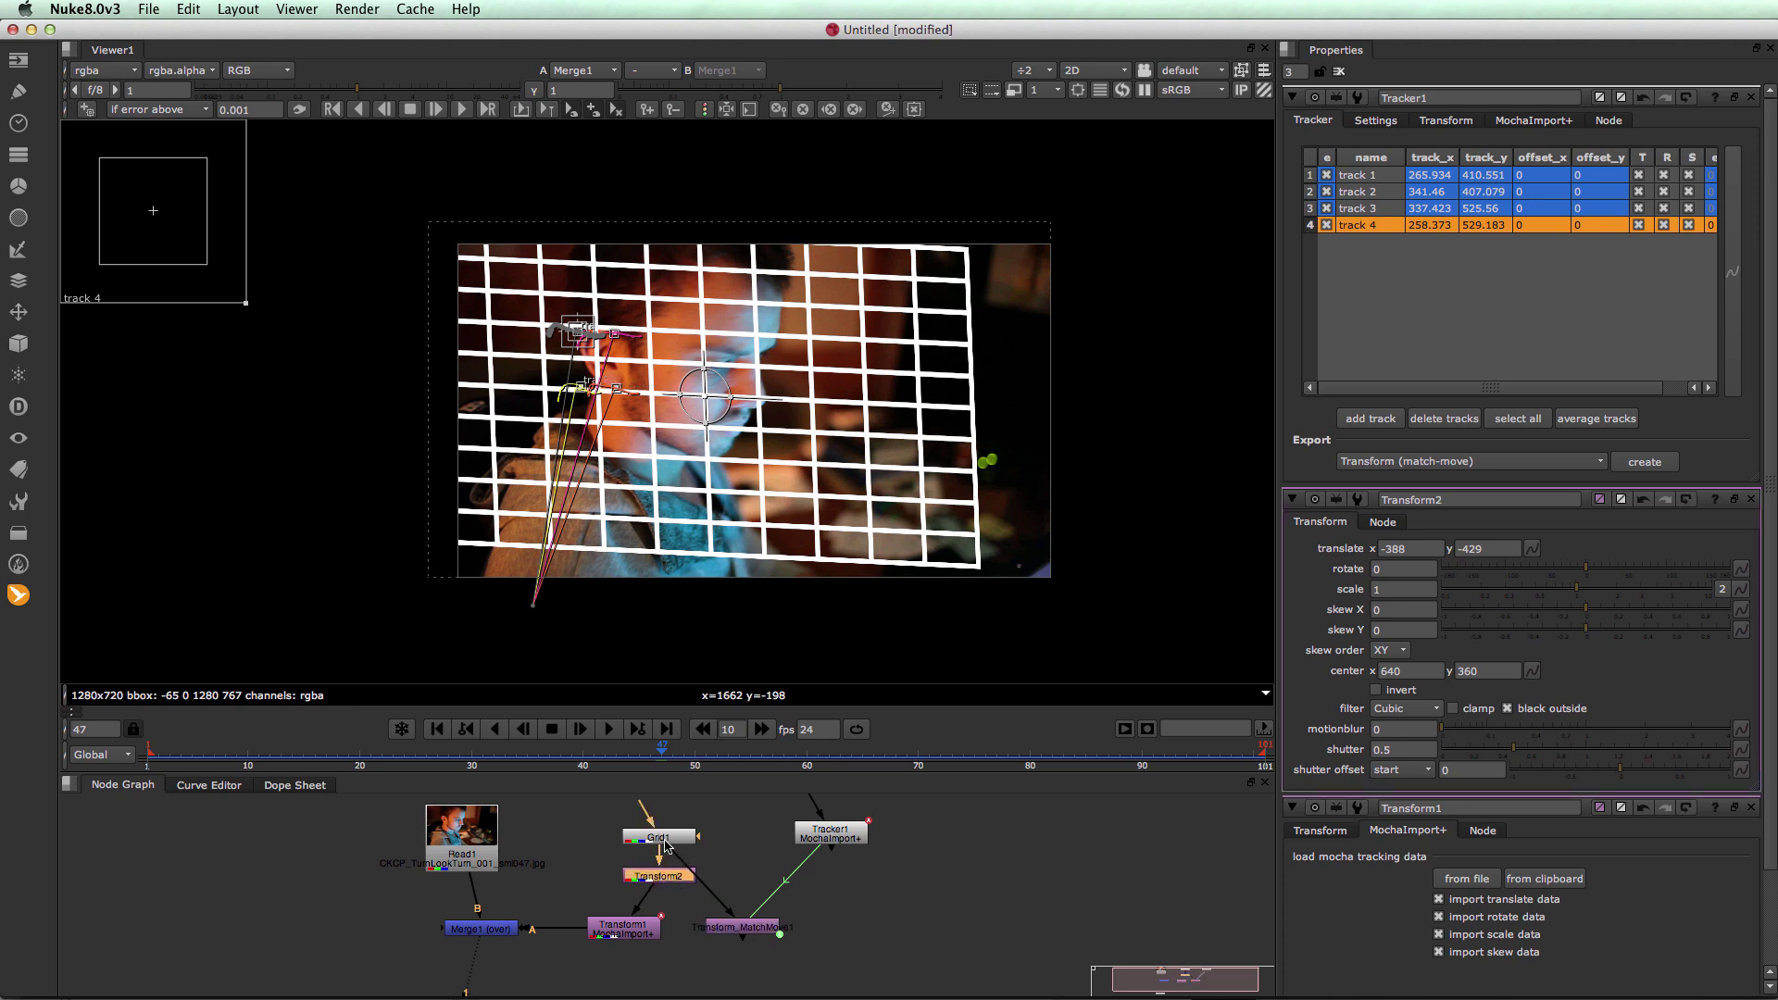
click(742, 930)
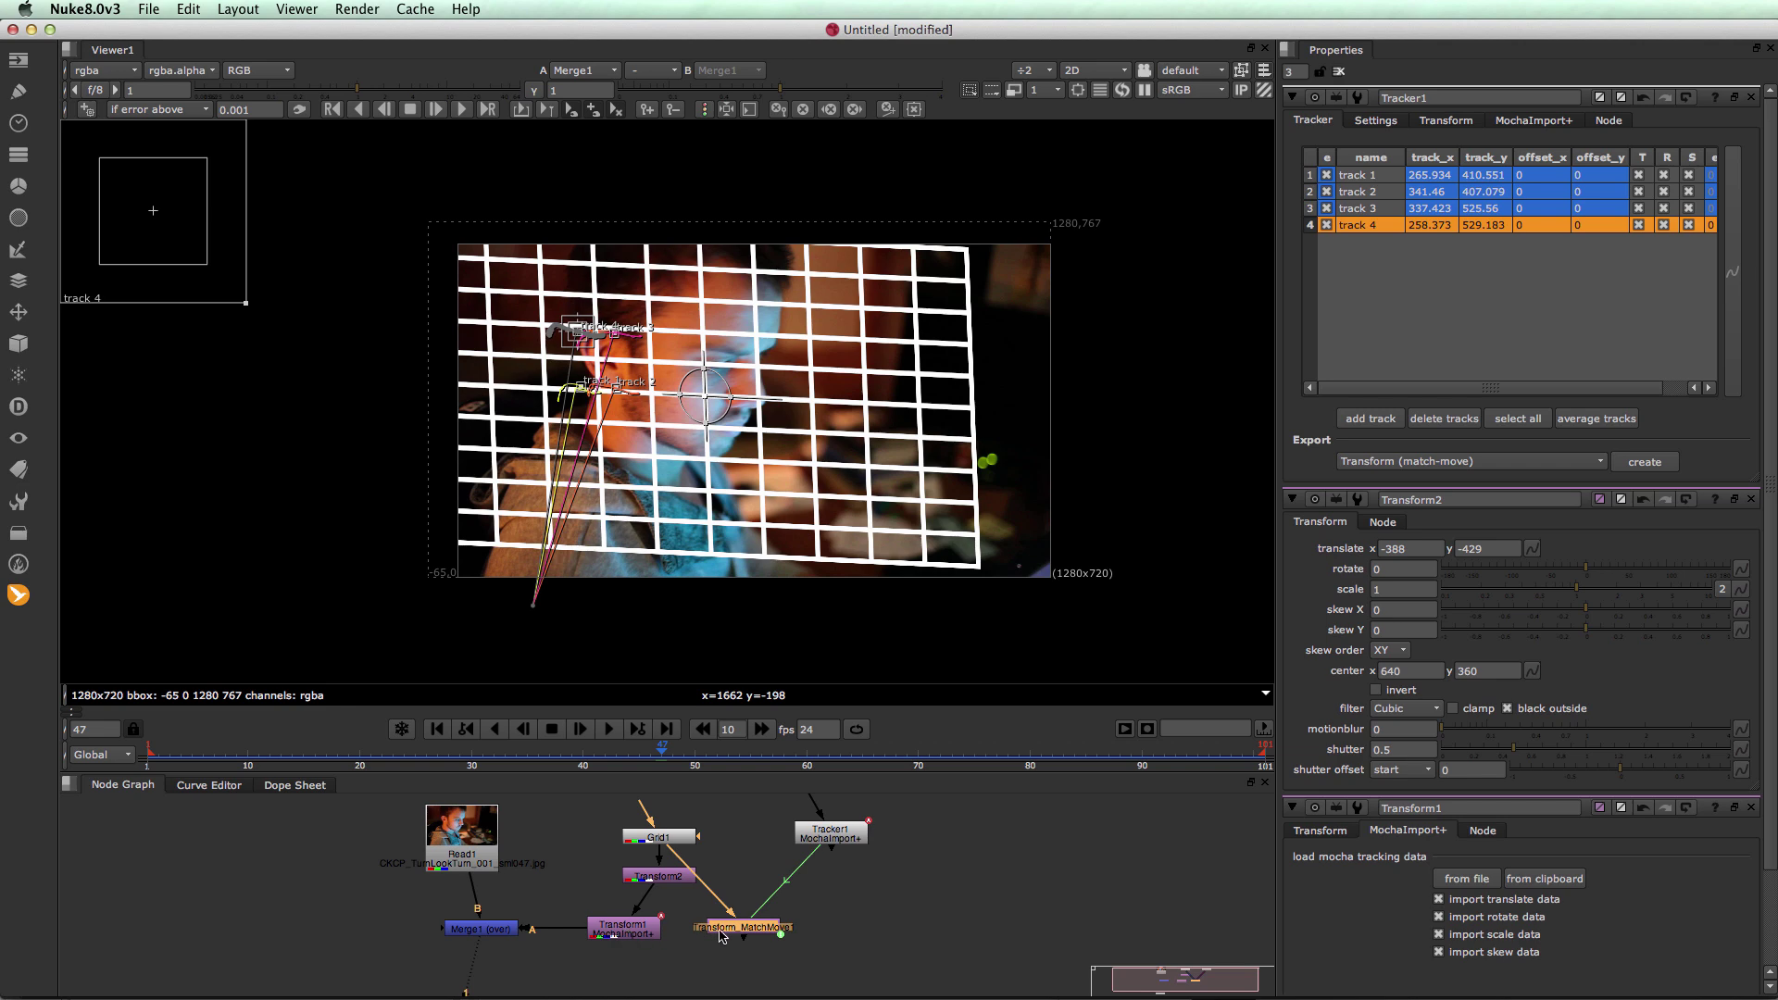
drag(720, 930, 725, 930)
click(732, 950)
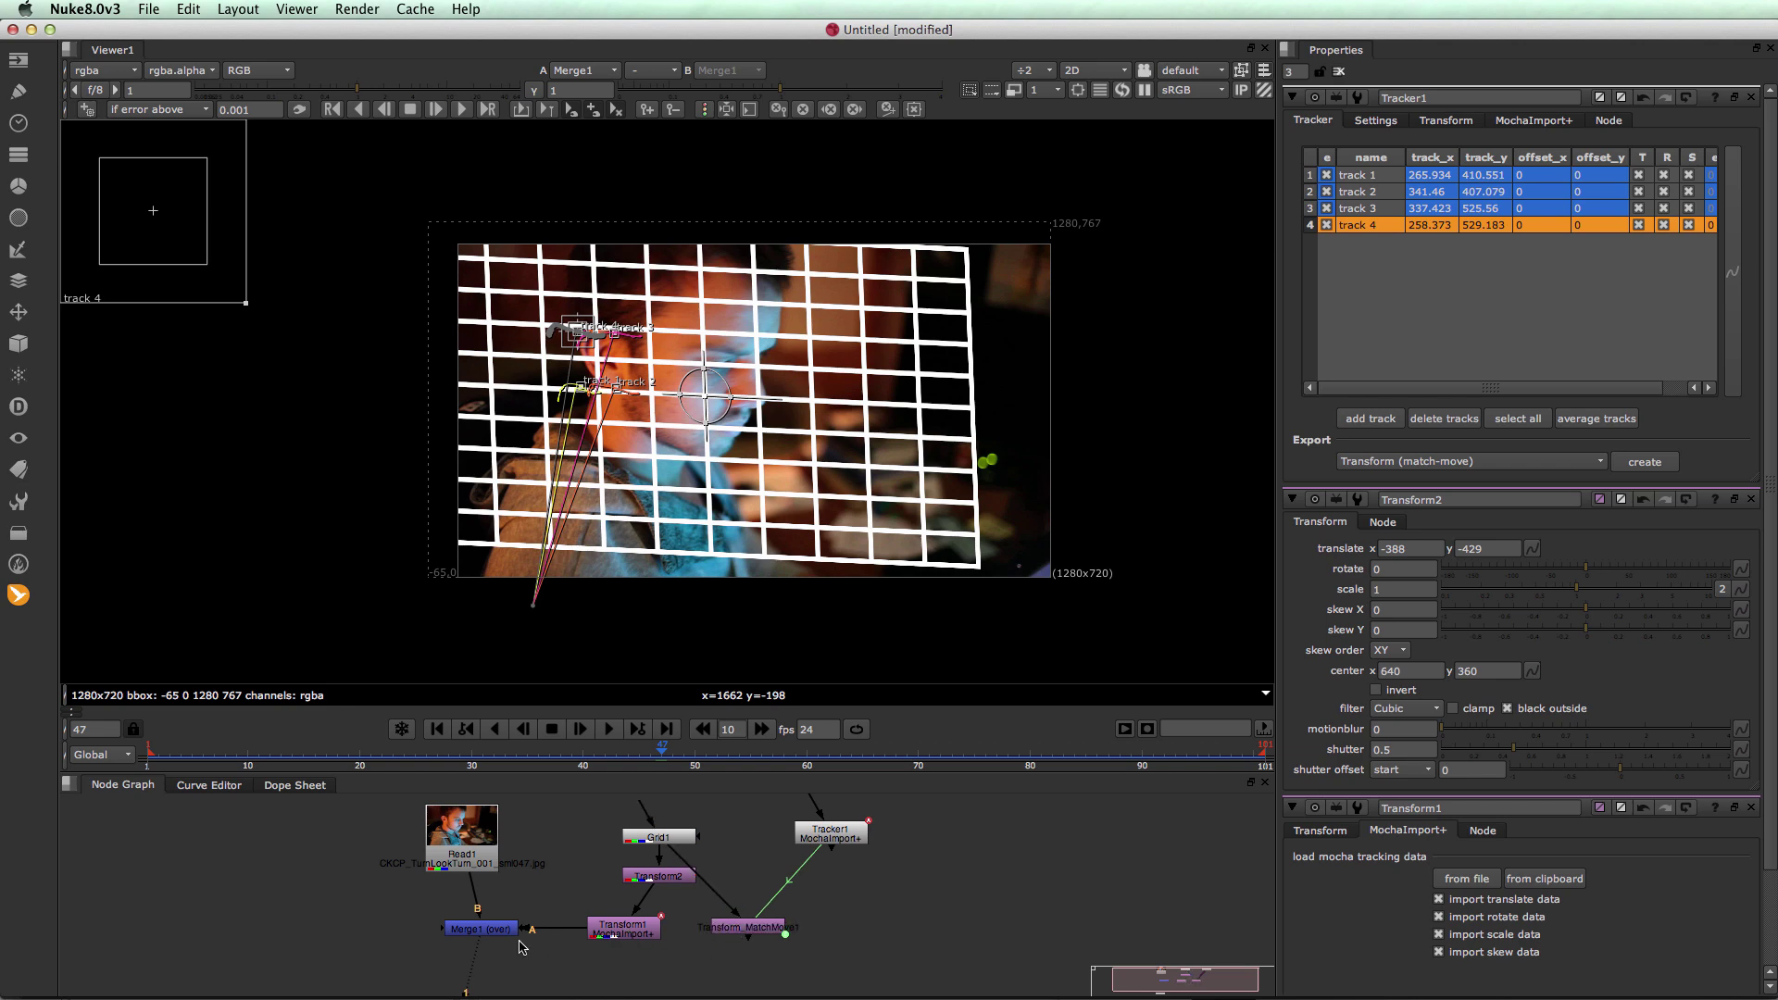
Merge the match-moved grid over Read1, view this second merge, and scrub through the shot to frame 51
click(737, 930)
key(m)
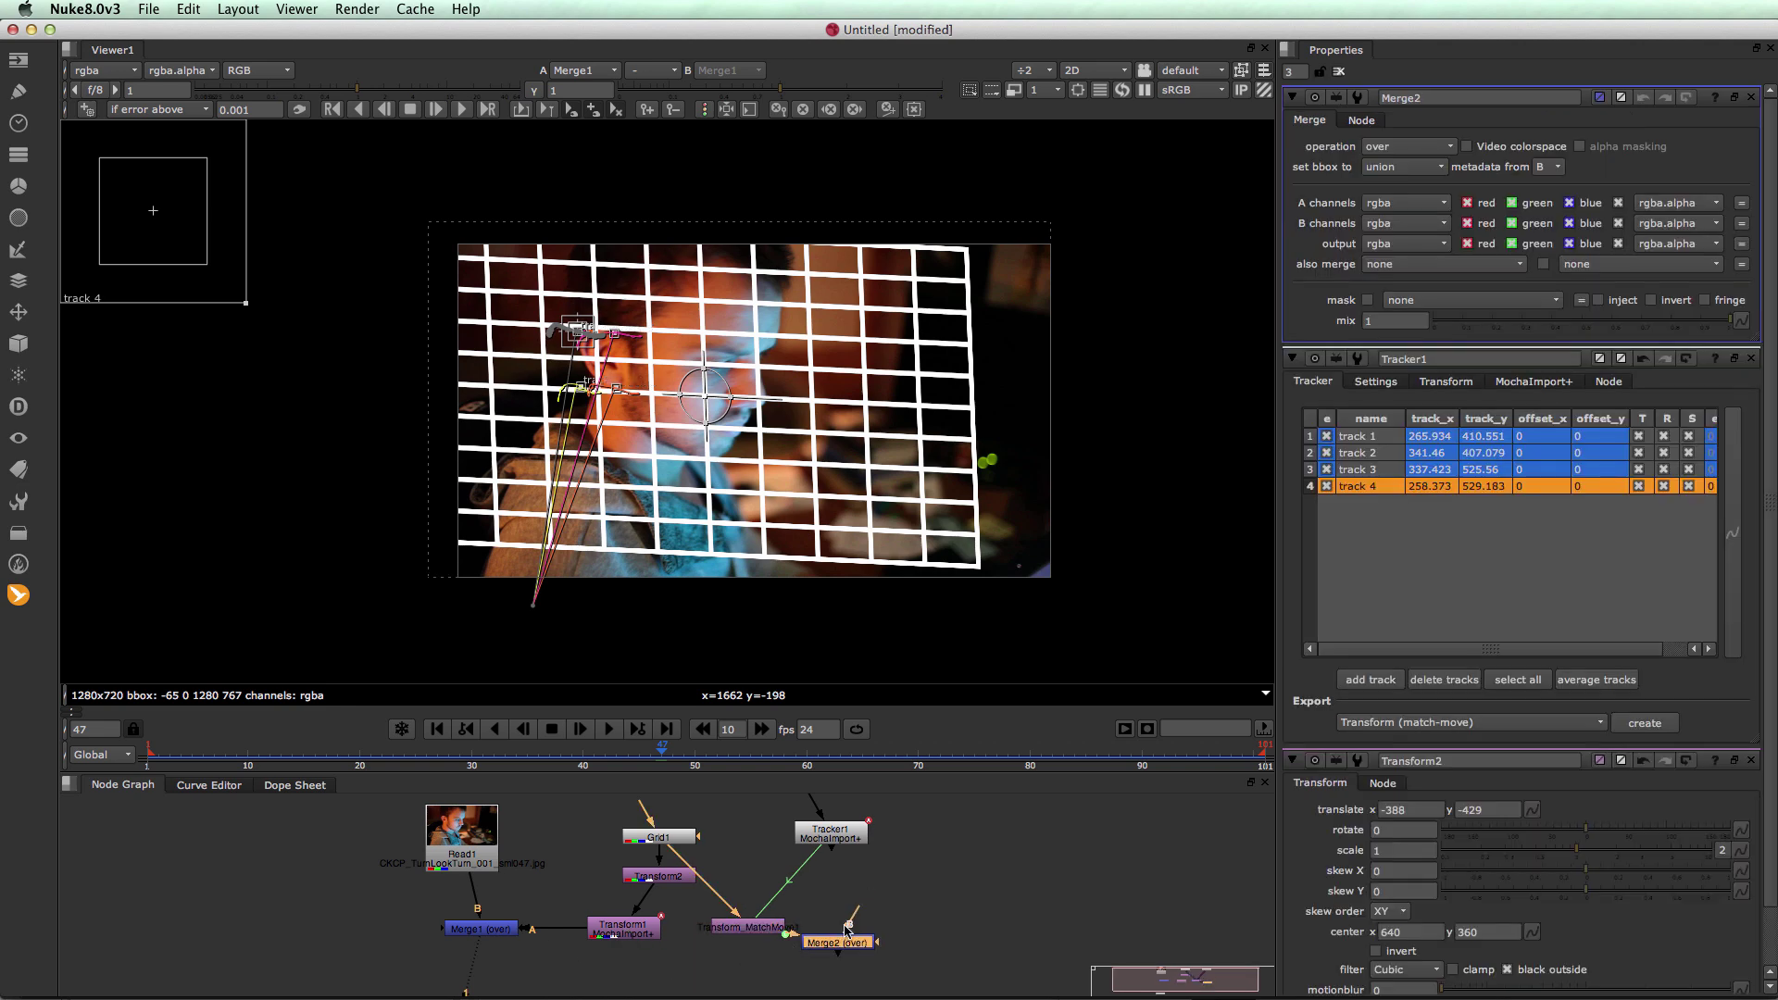
drag(838, 931, 476, 847)
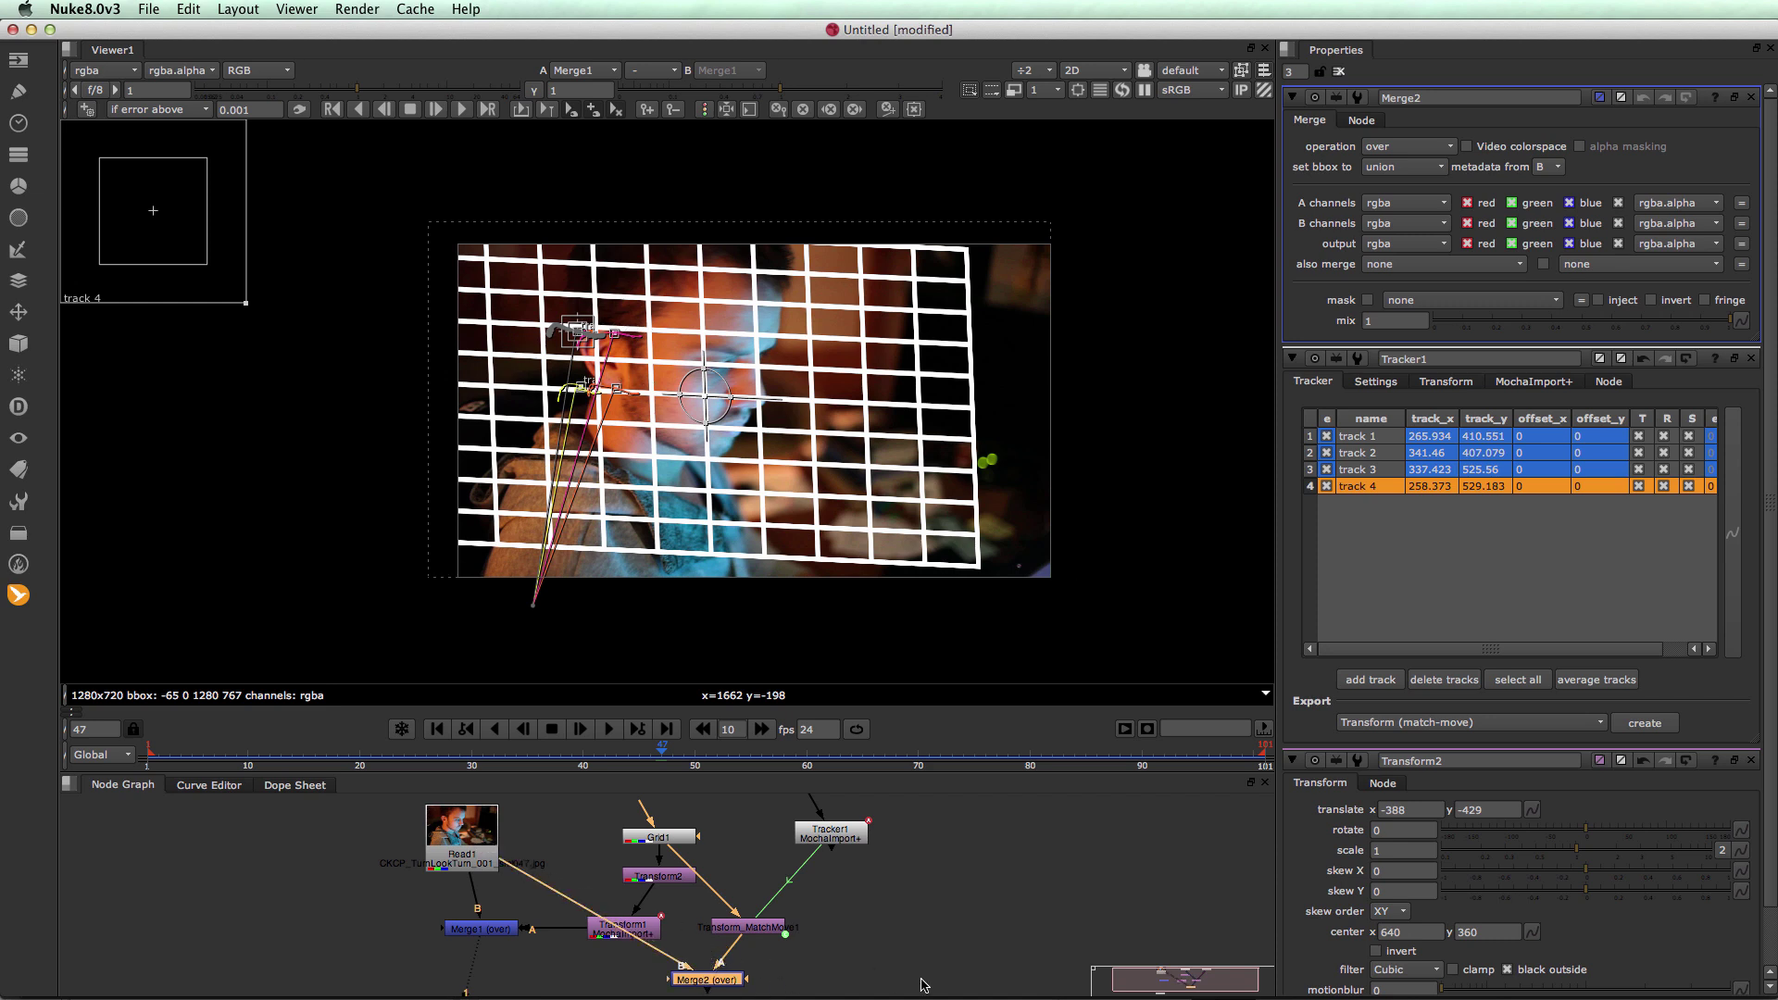
key(1)
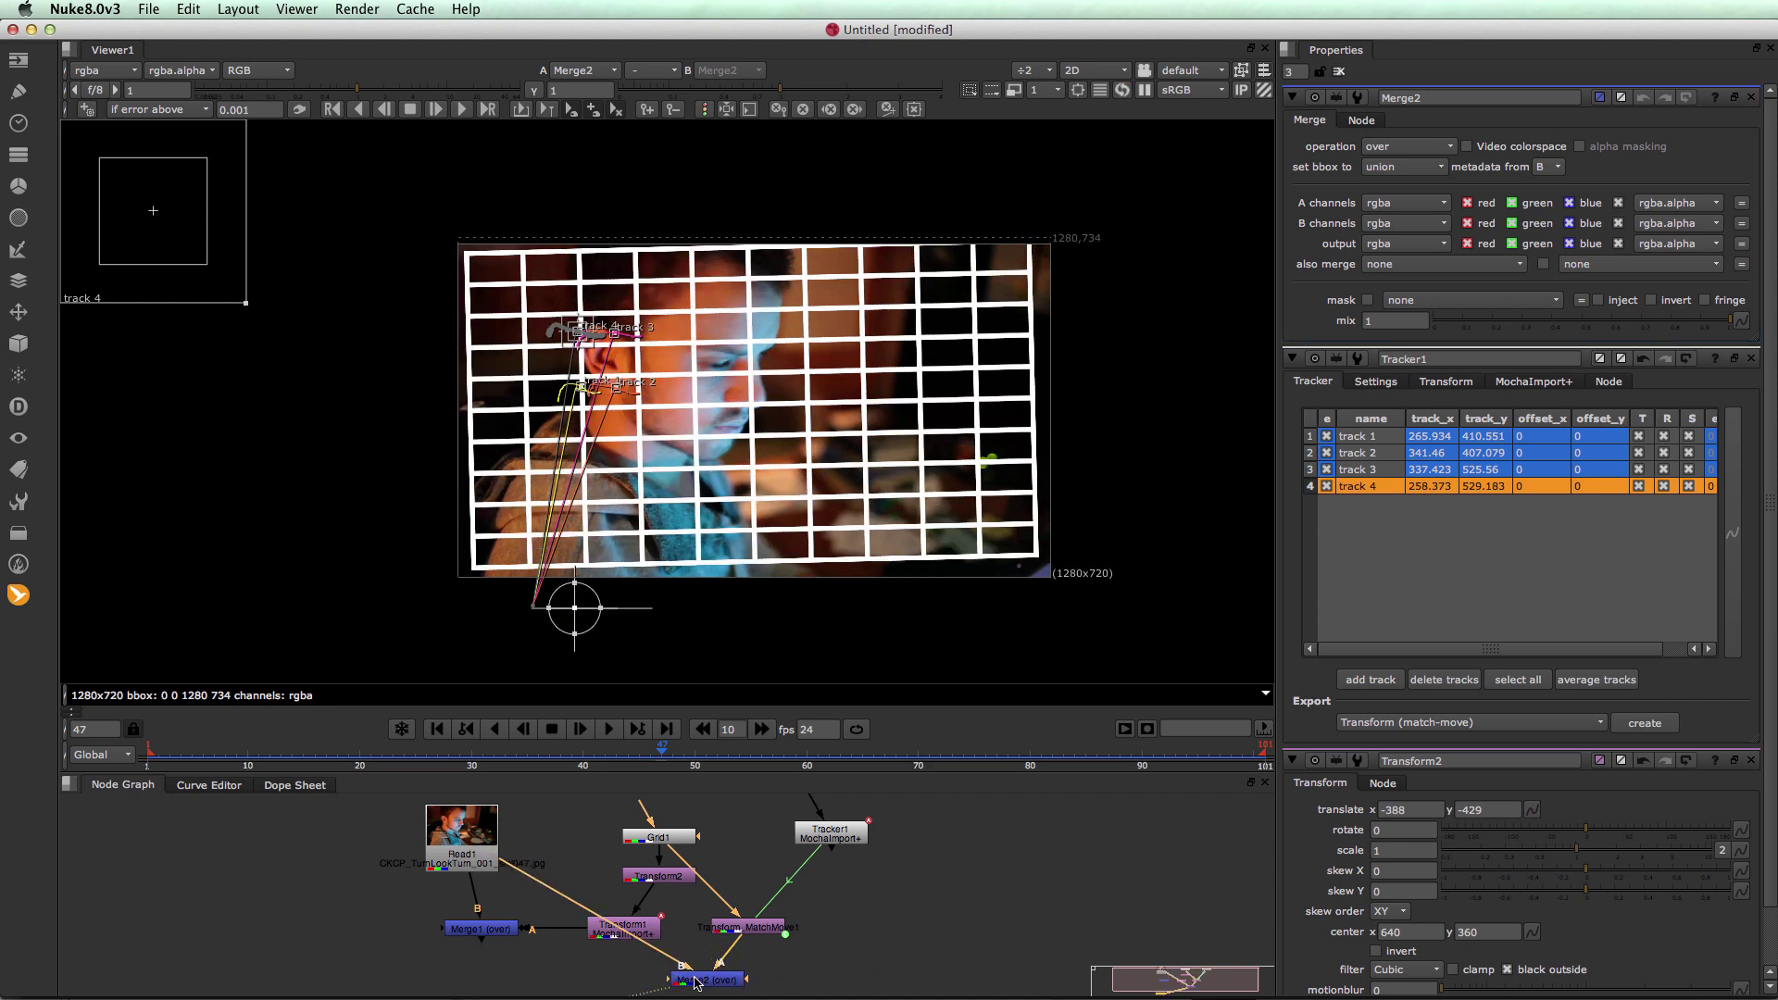
click(157, 755)
drag(157, 755, 707, 783)
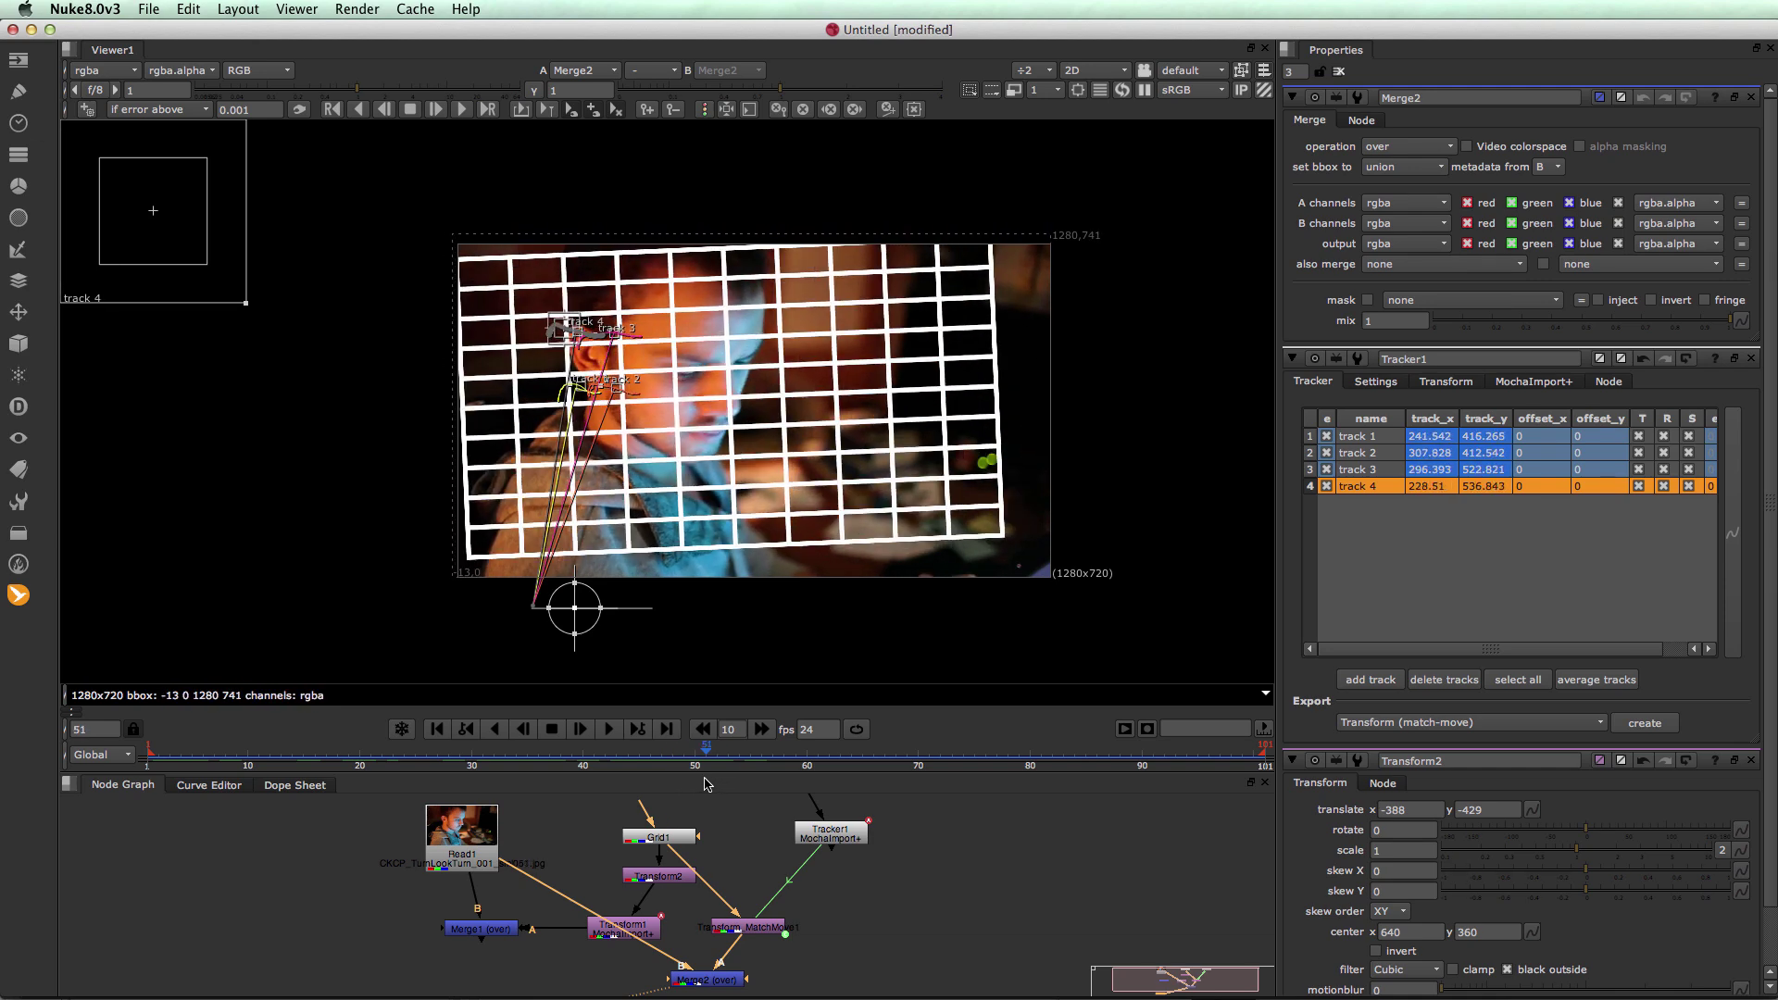
Compare the Transform+ result in Merge1 with the match-move result in Merge2 at frame 51
click(646, 934)
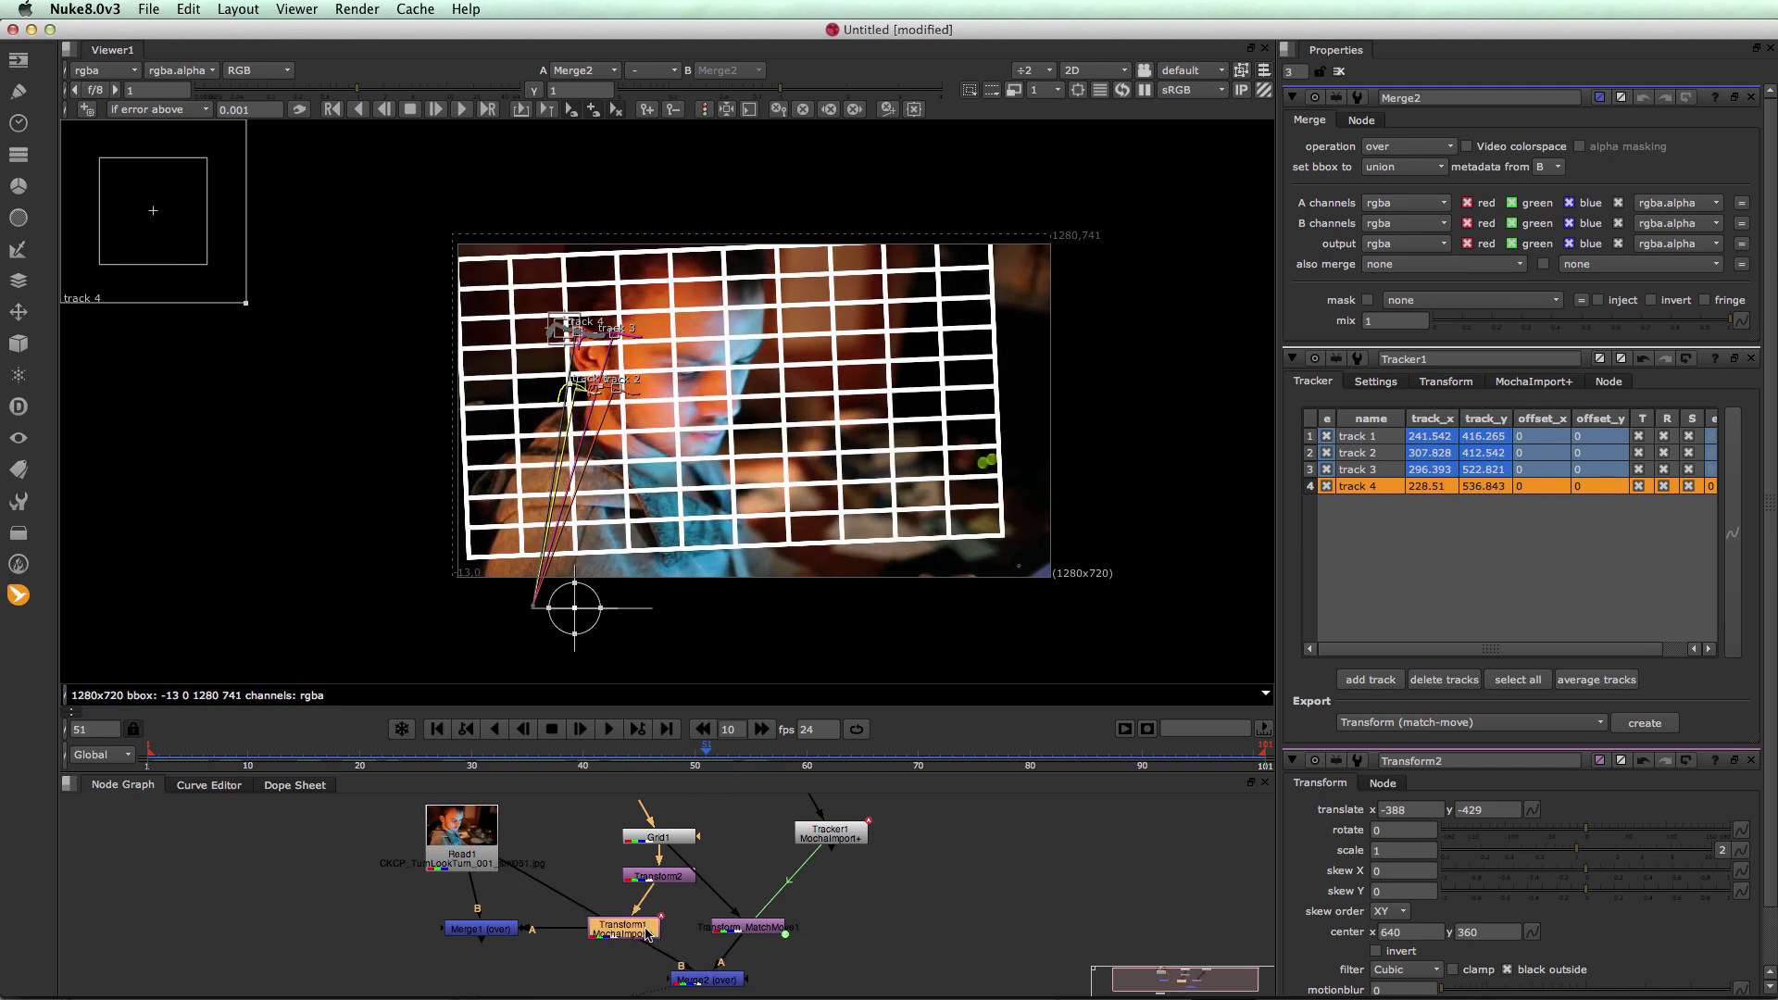
drag(471, 931, 488, 943)
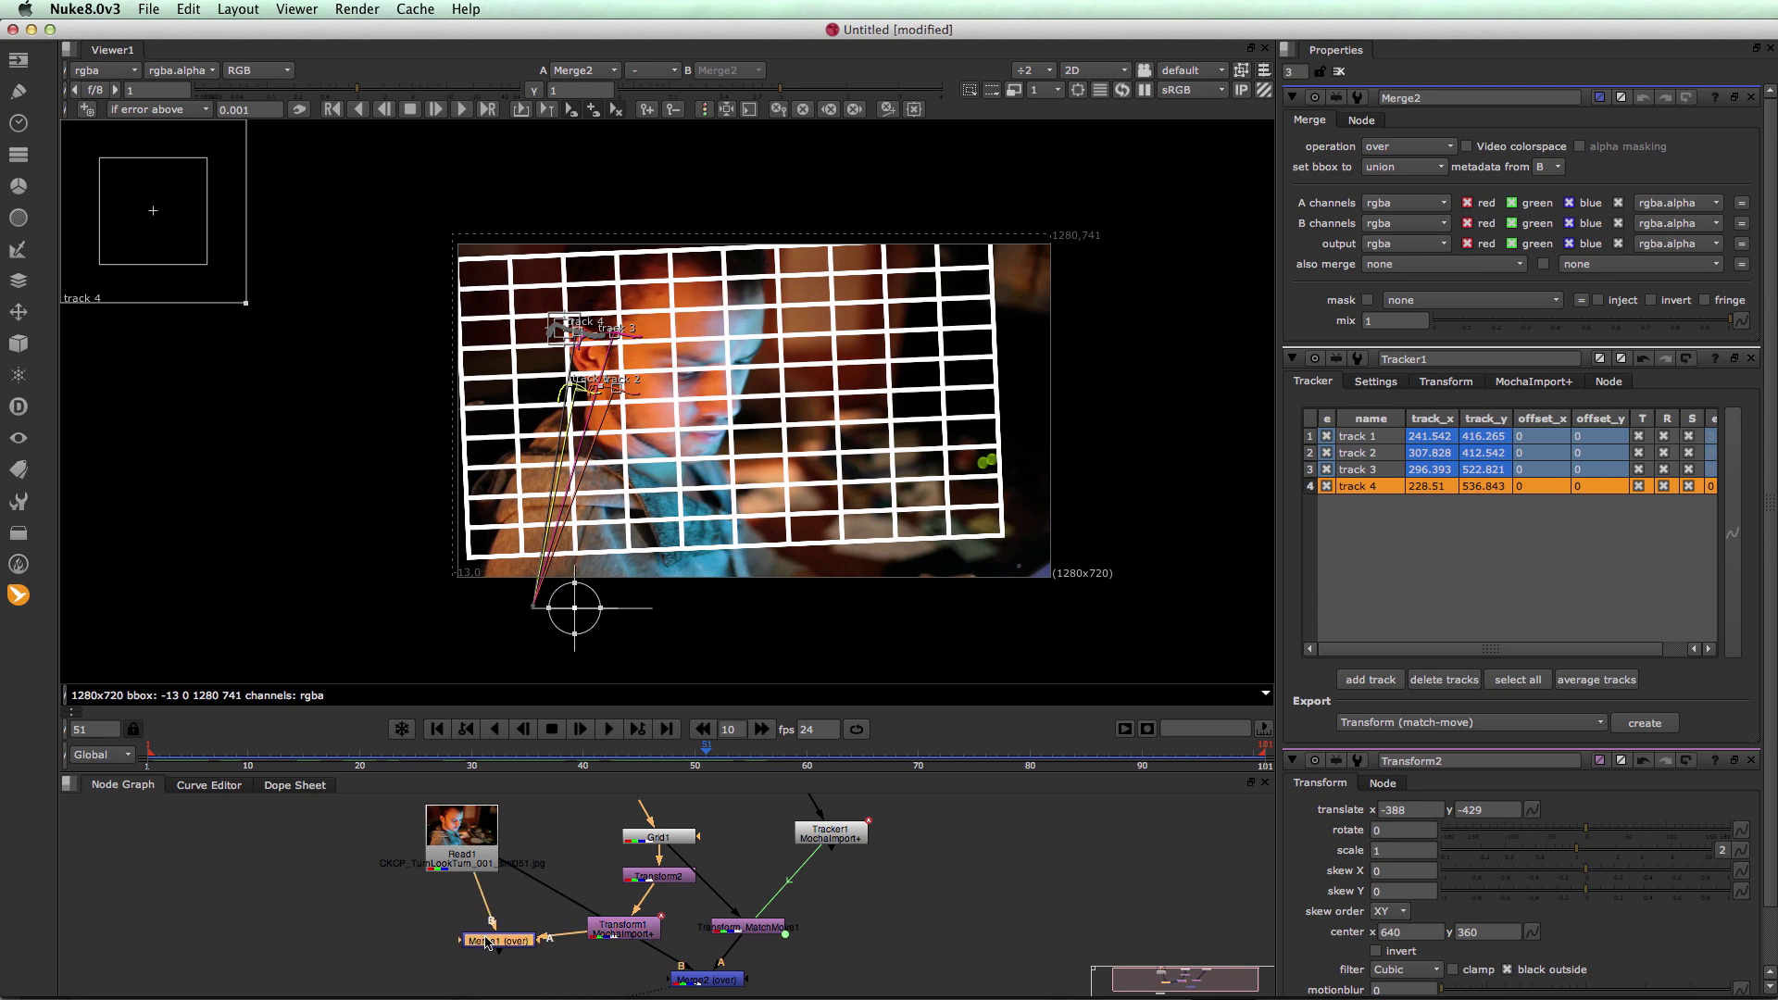
key(1)
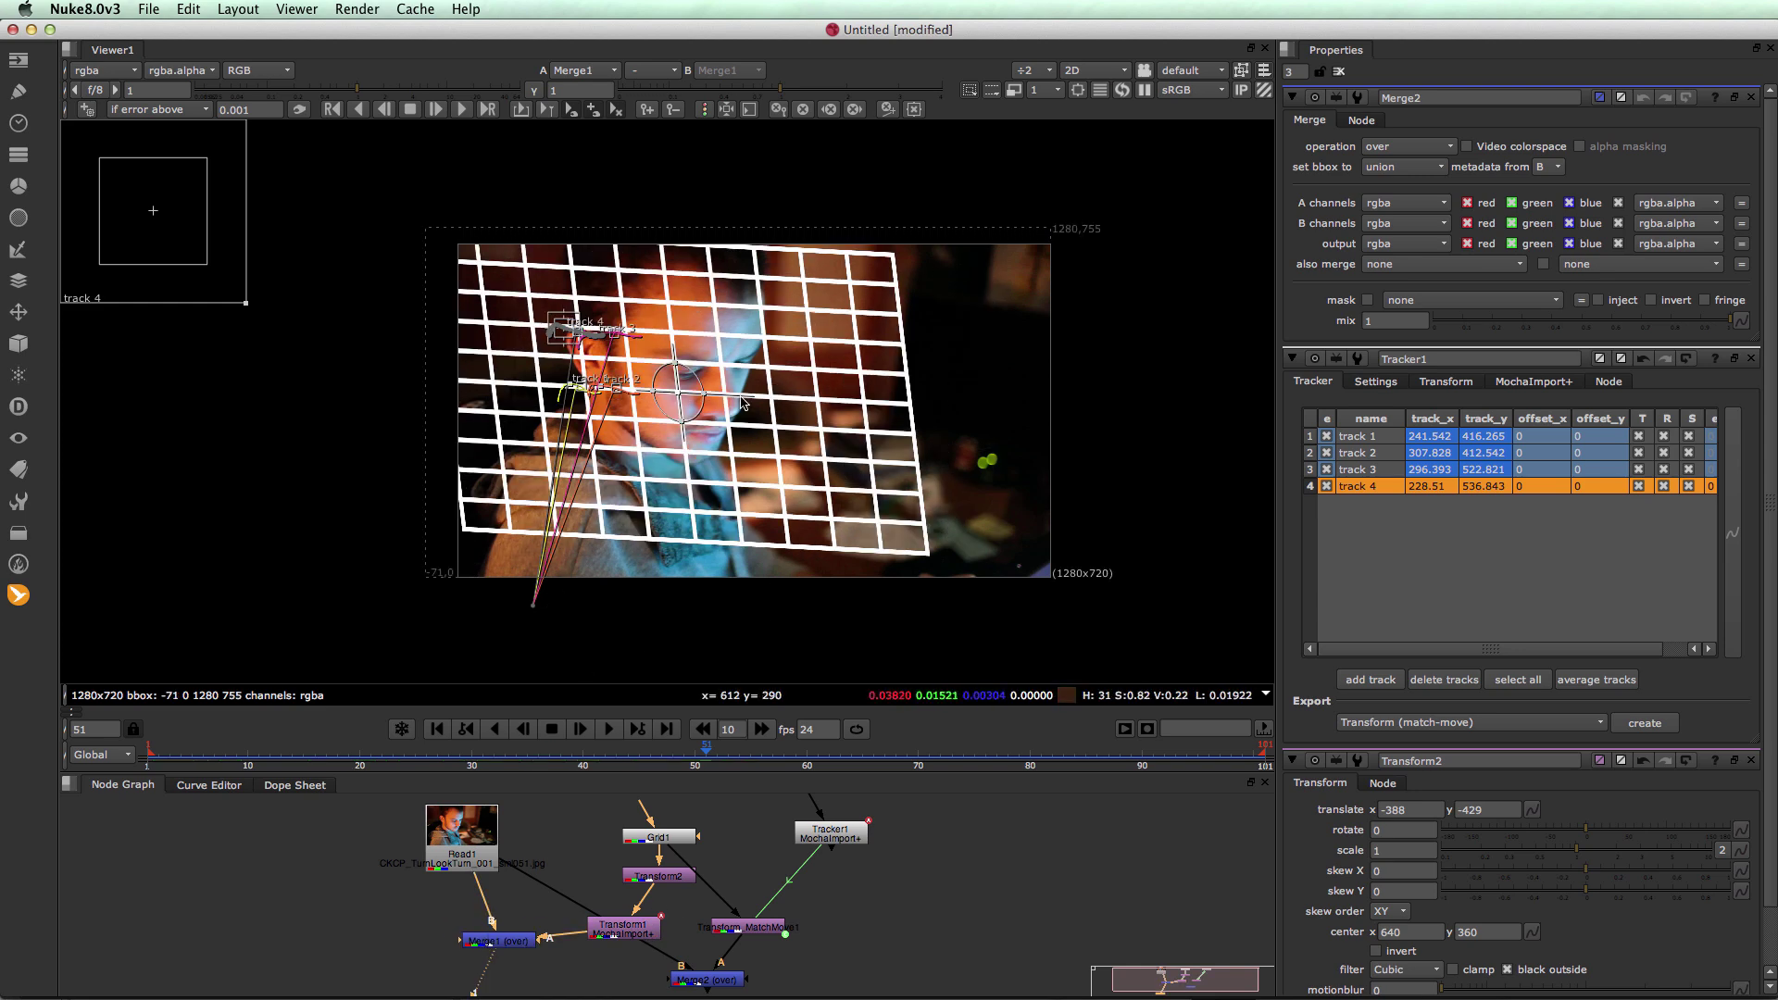
mouse_move(699, 758)
mouse_down()
mouse_move(616, 760)
mouse_move(706, 758)
mouse_up()
click(710, 981)
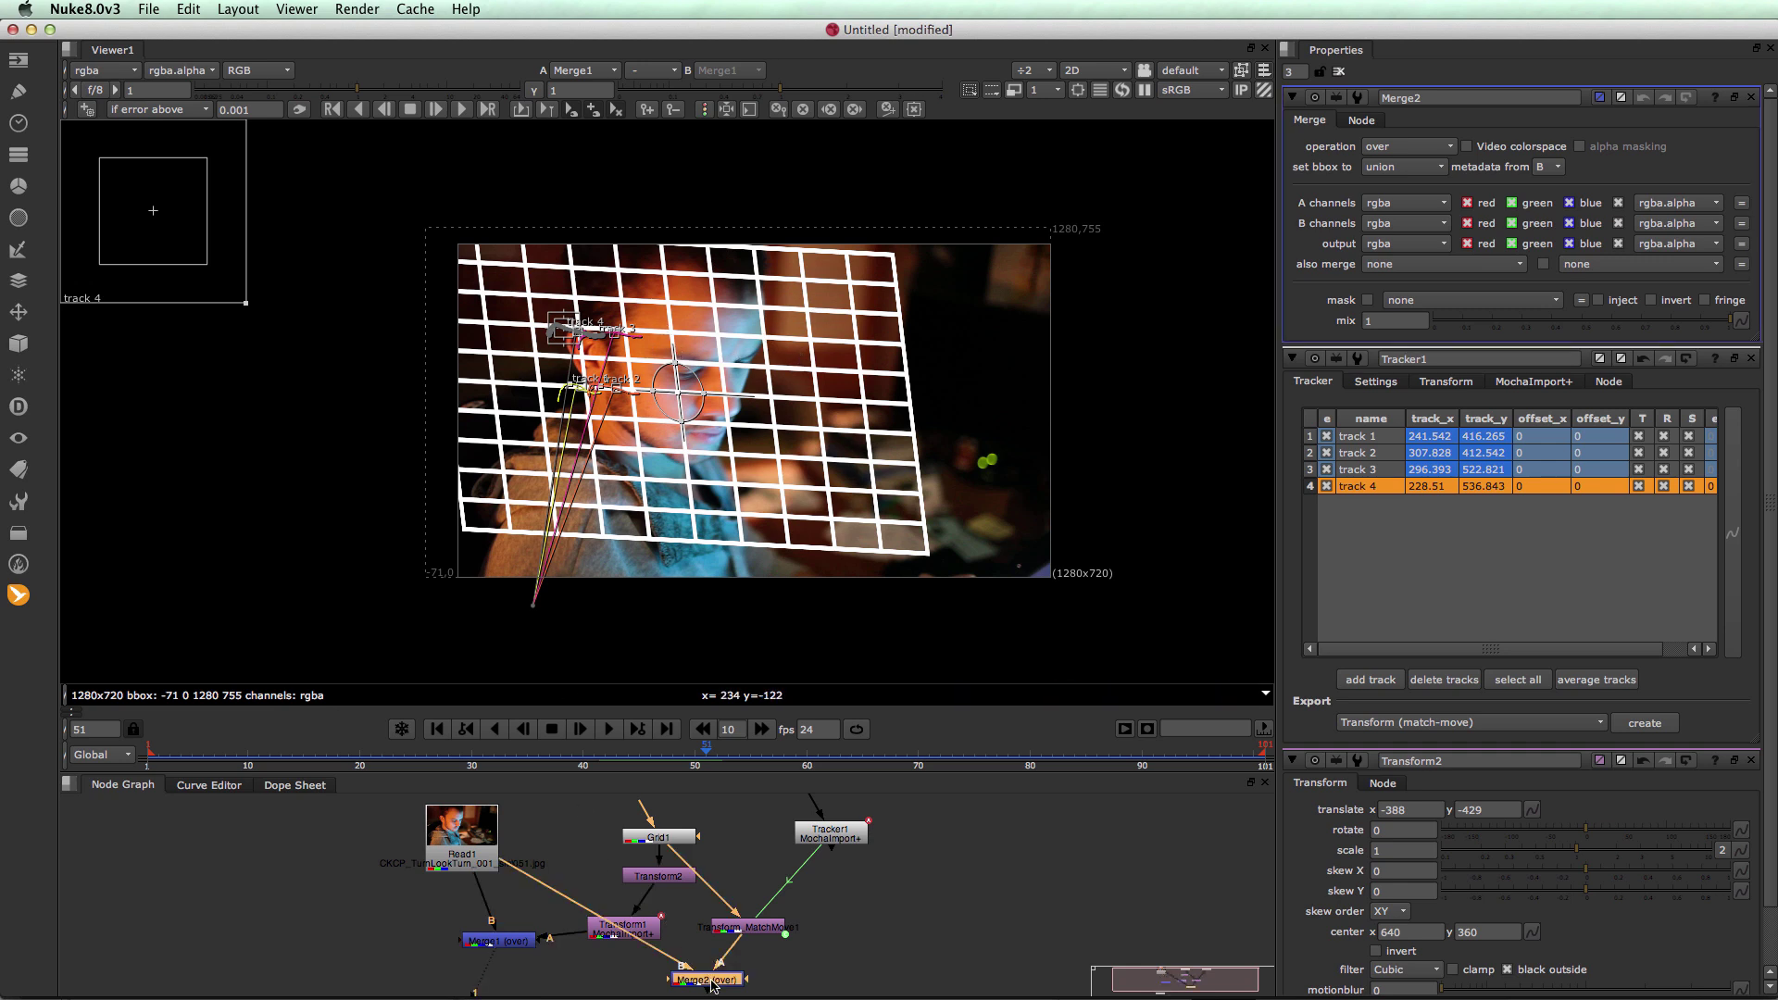
key(1)
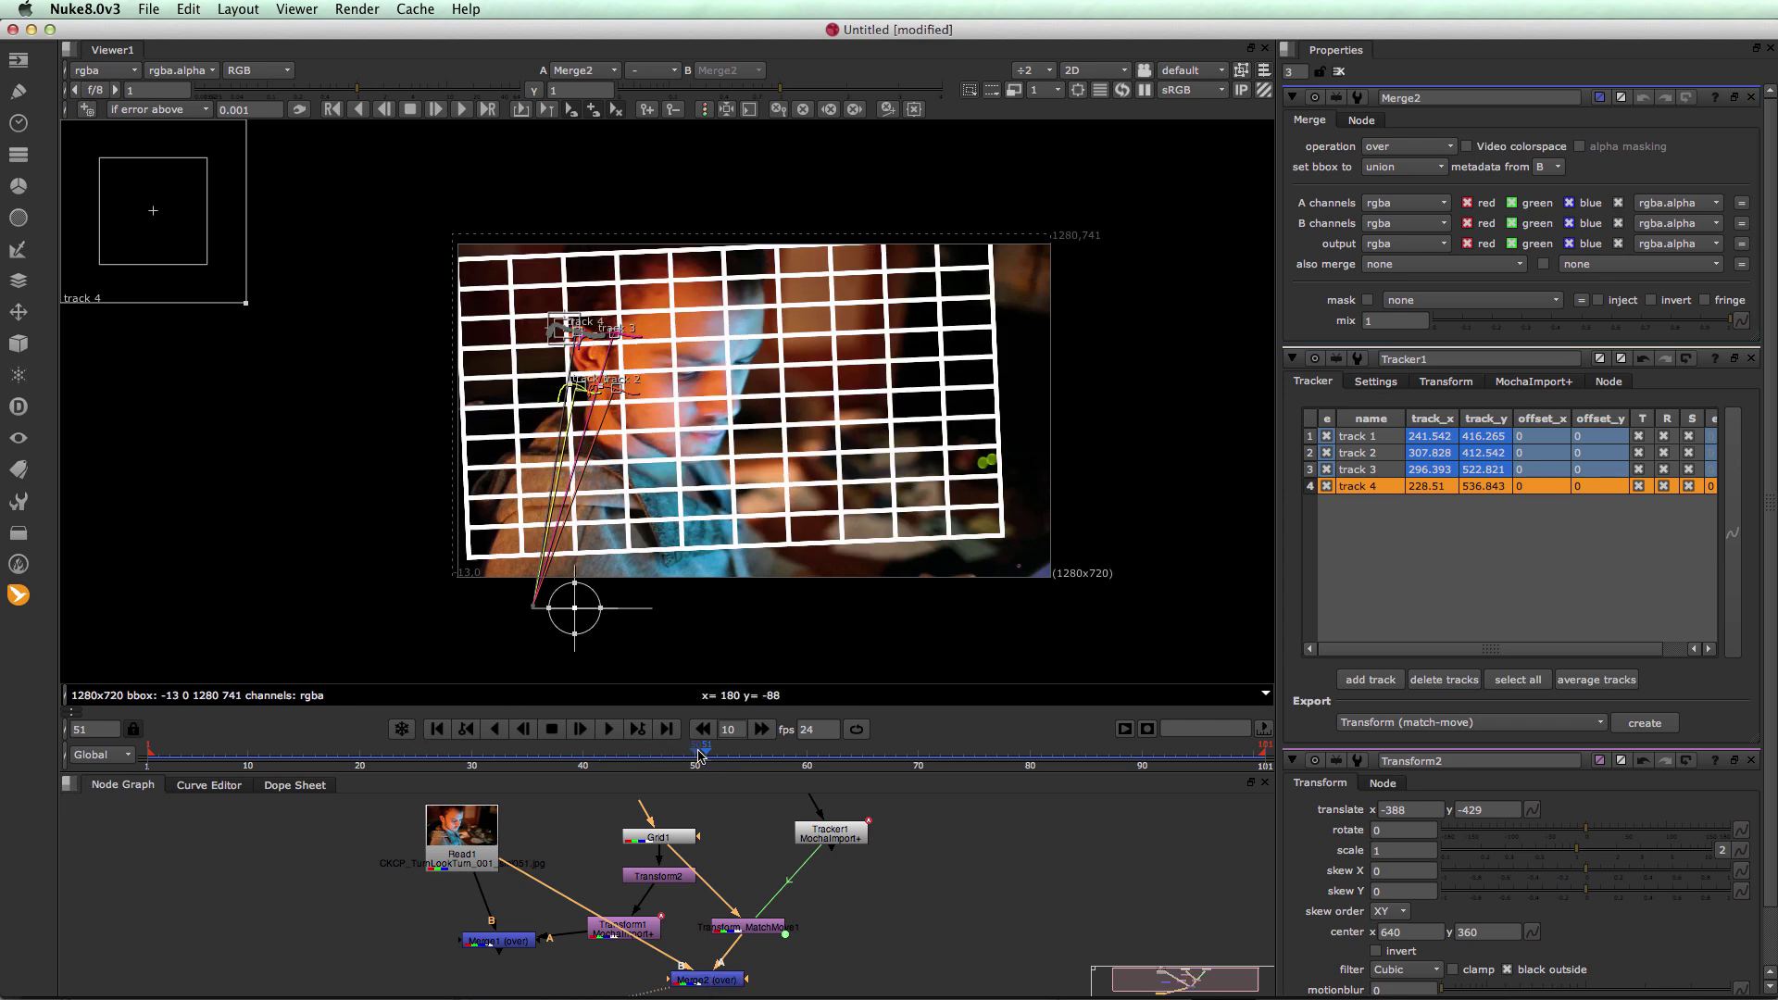
Scrub the match-move result to frame 48, and in mocha Pro turn off the Shear motion option for the ear layer
click(570, 757)
drag(570, 755, 679, 735)
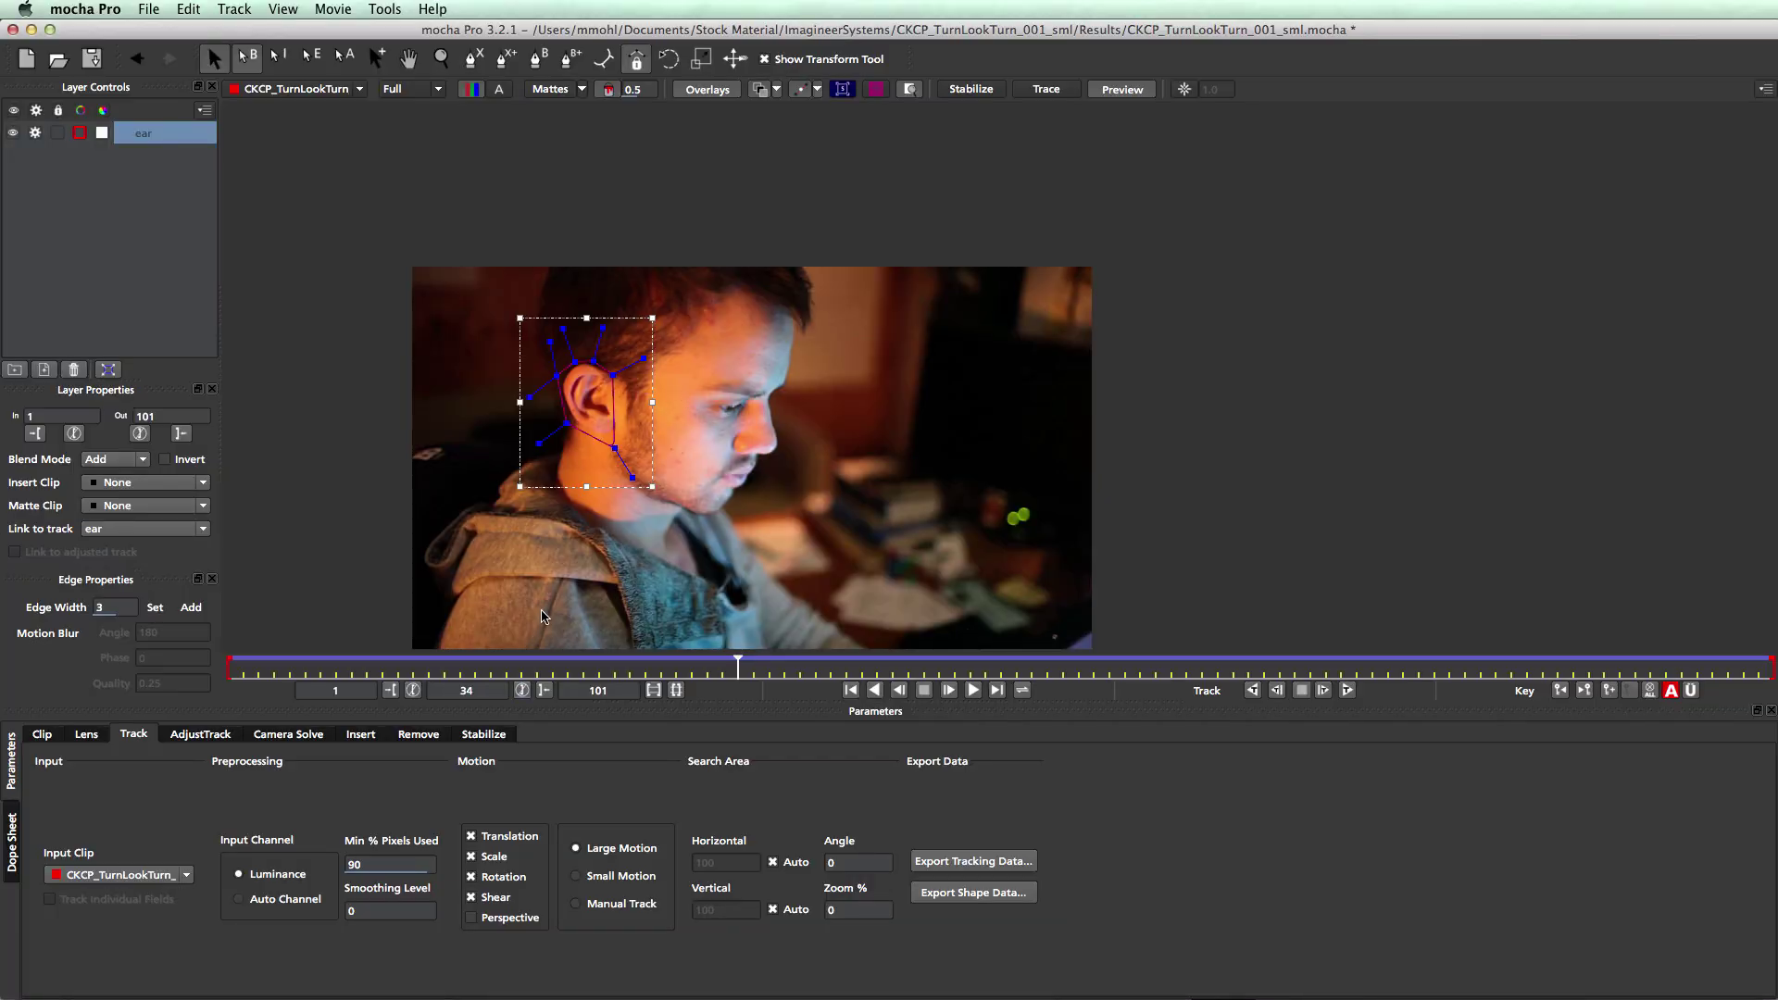
click(470, 898)
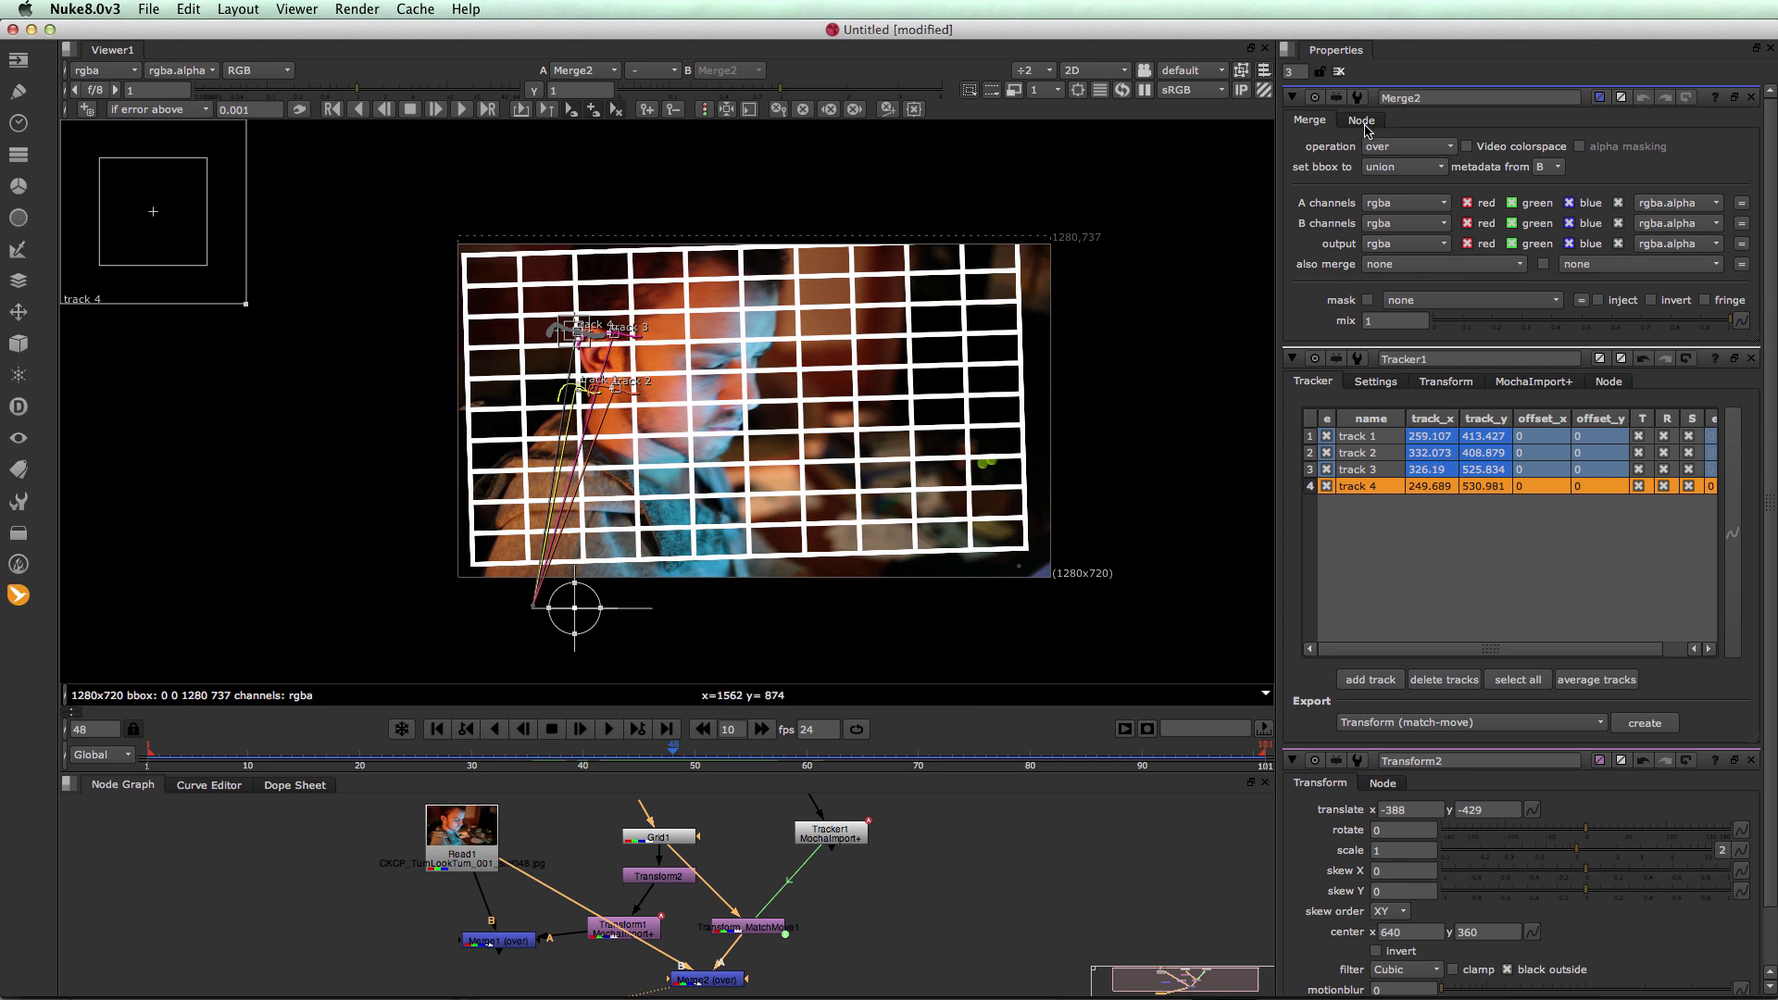
Switch to Nuke and compare the scale and skew parameters of Transform1 with those of Transform_MatchMove1
click(636, 937)
double_click(637, 938)
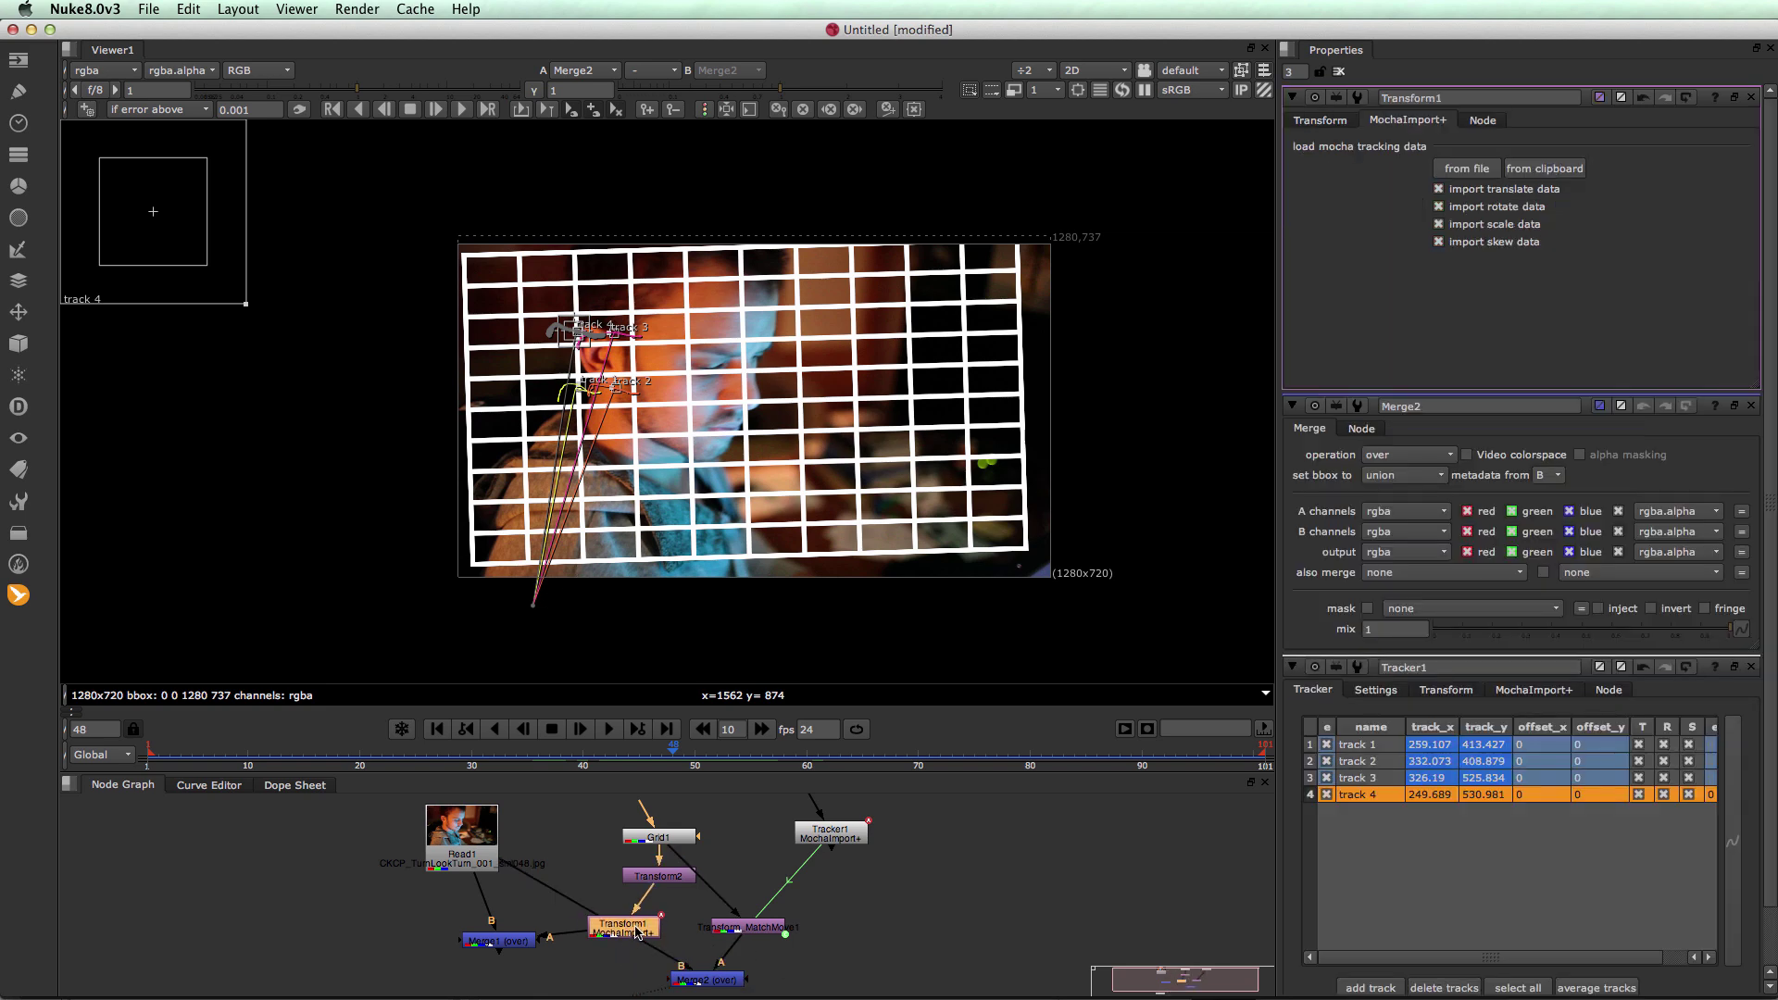
click(1341, 124)
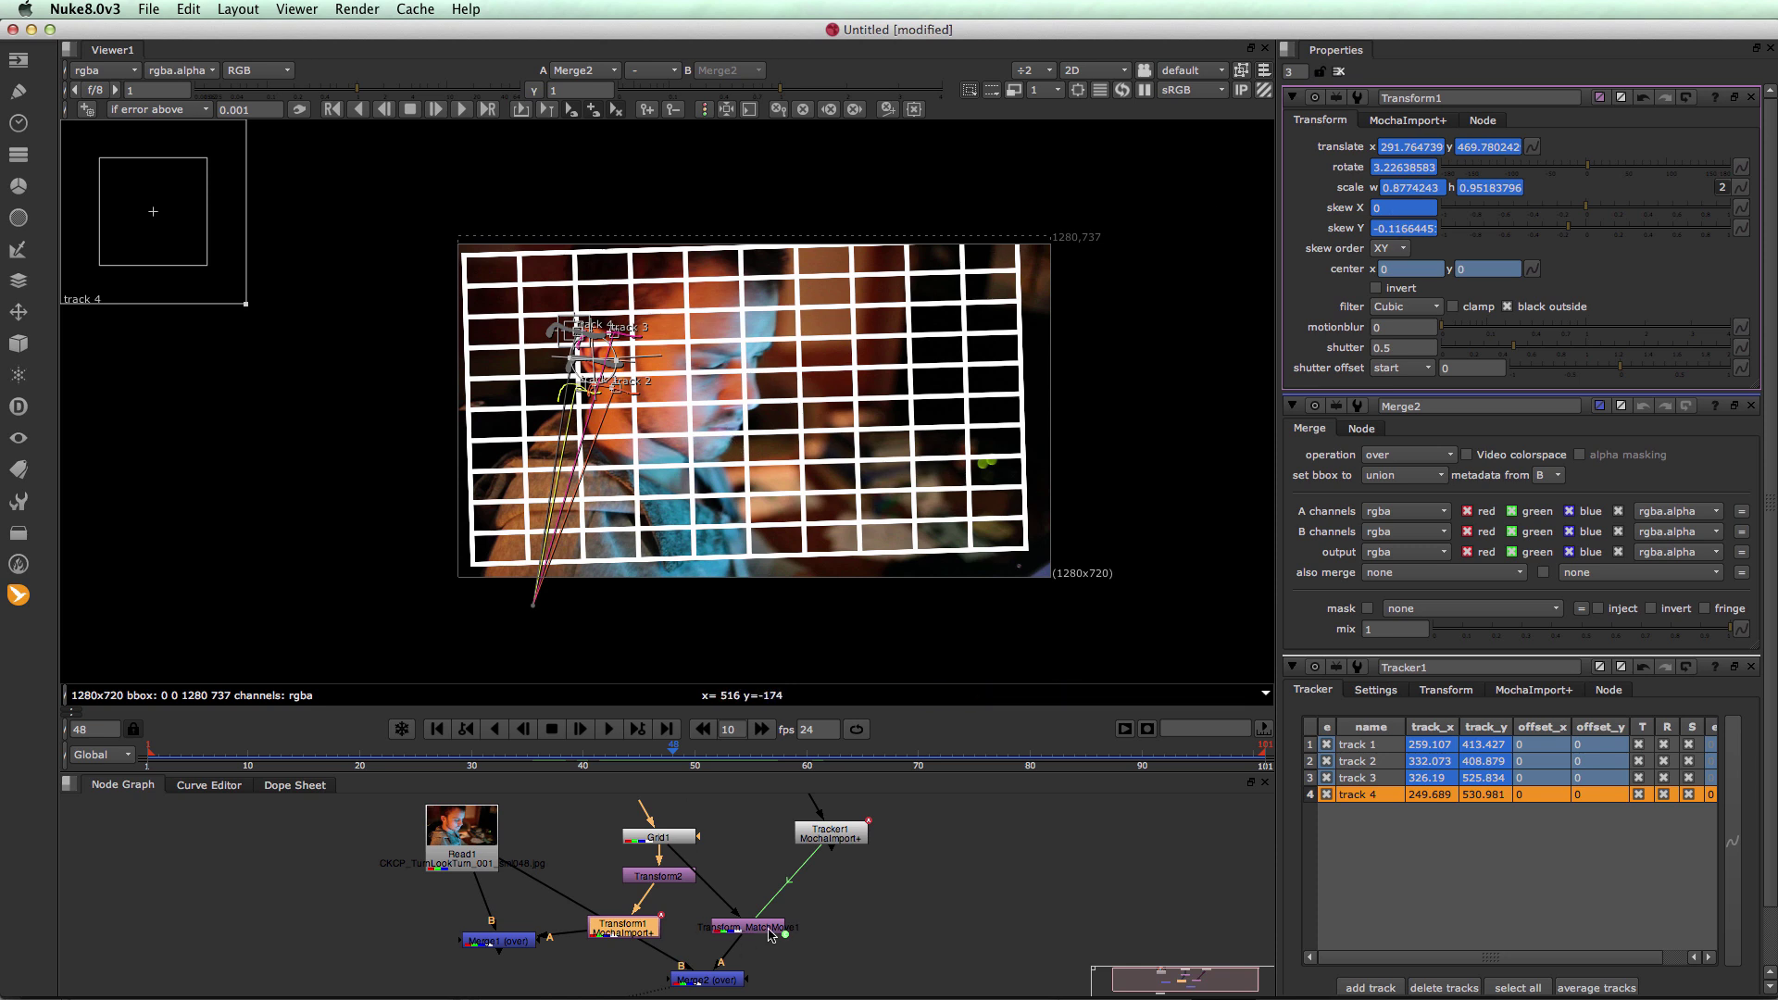
double_click(768, 929)
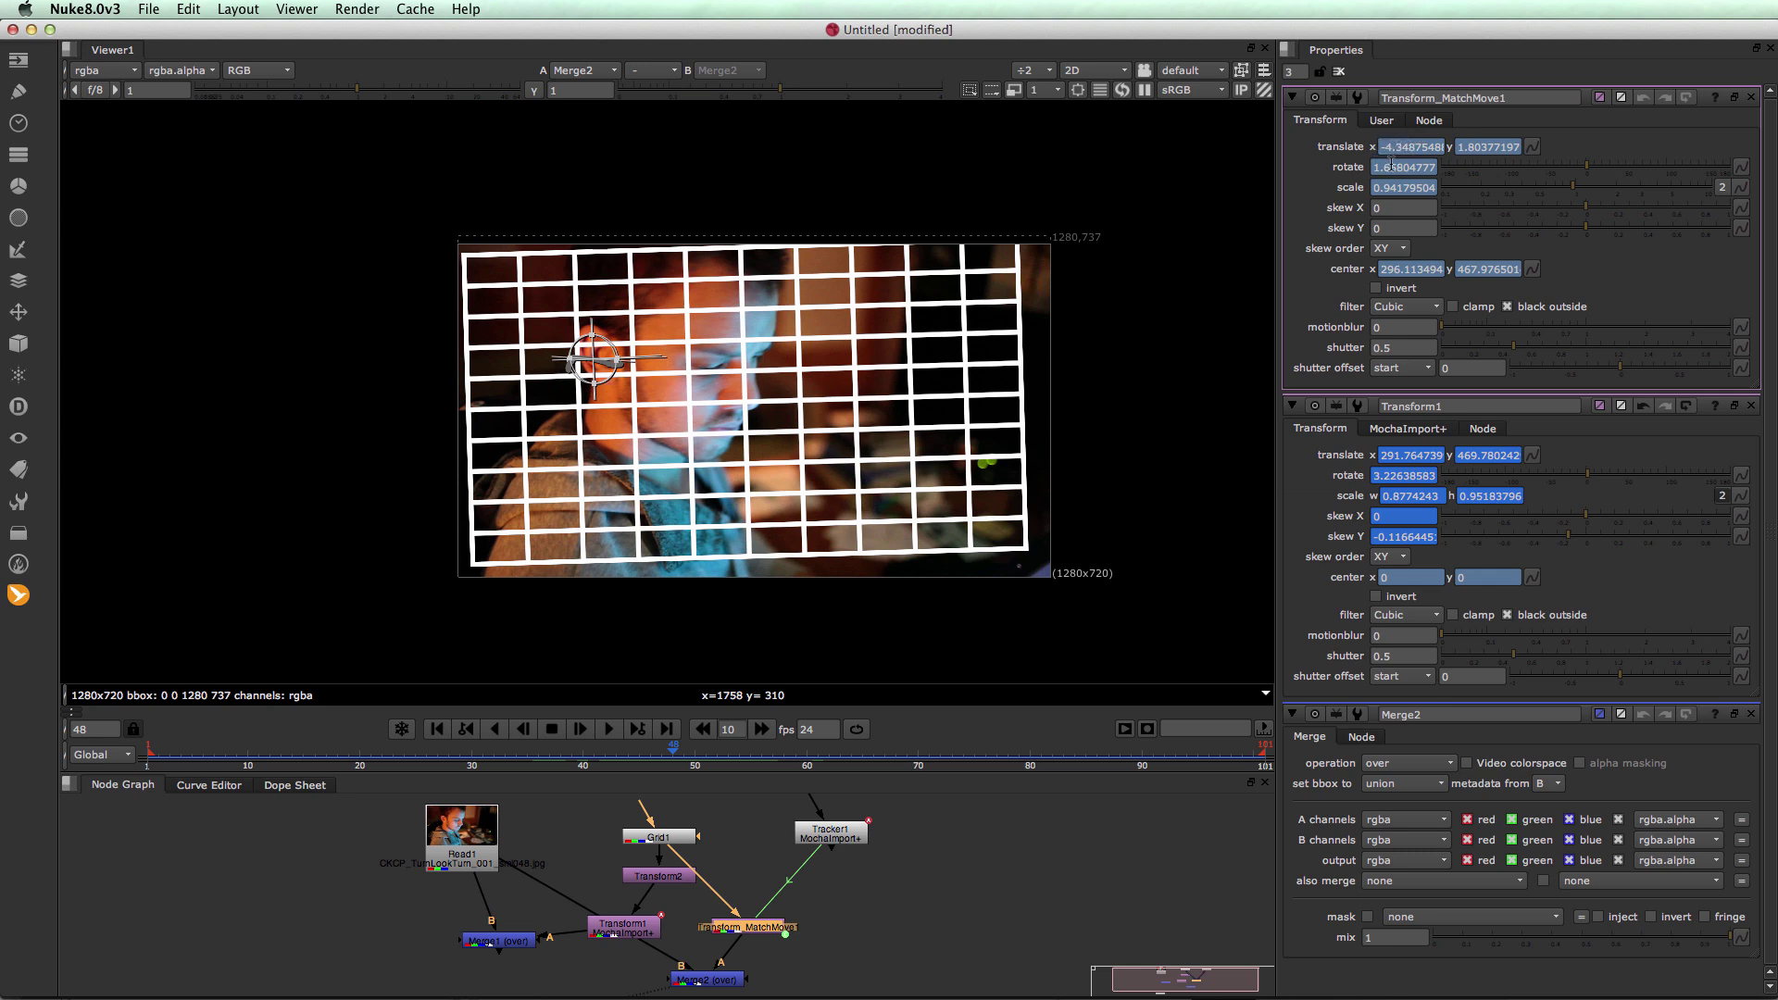
click(1379, 228)
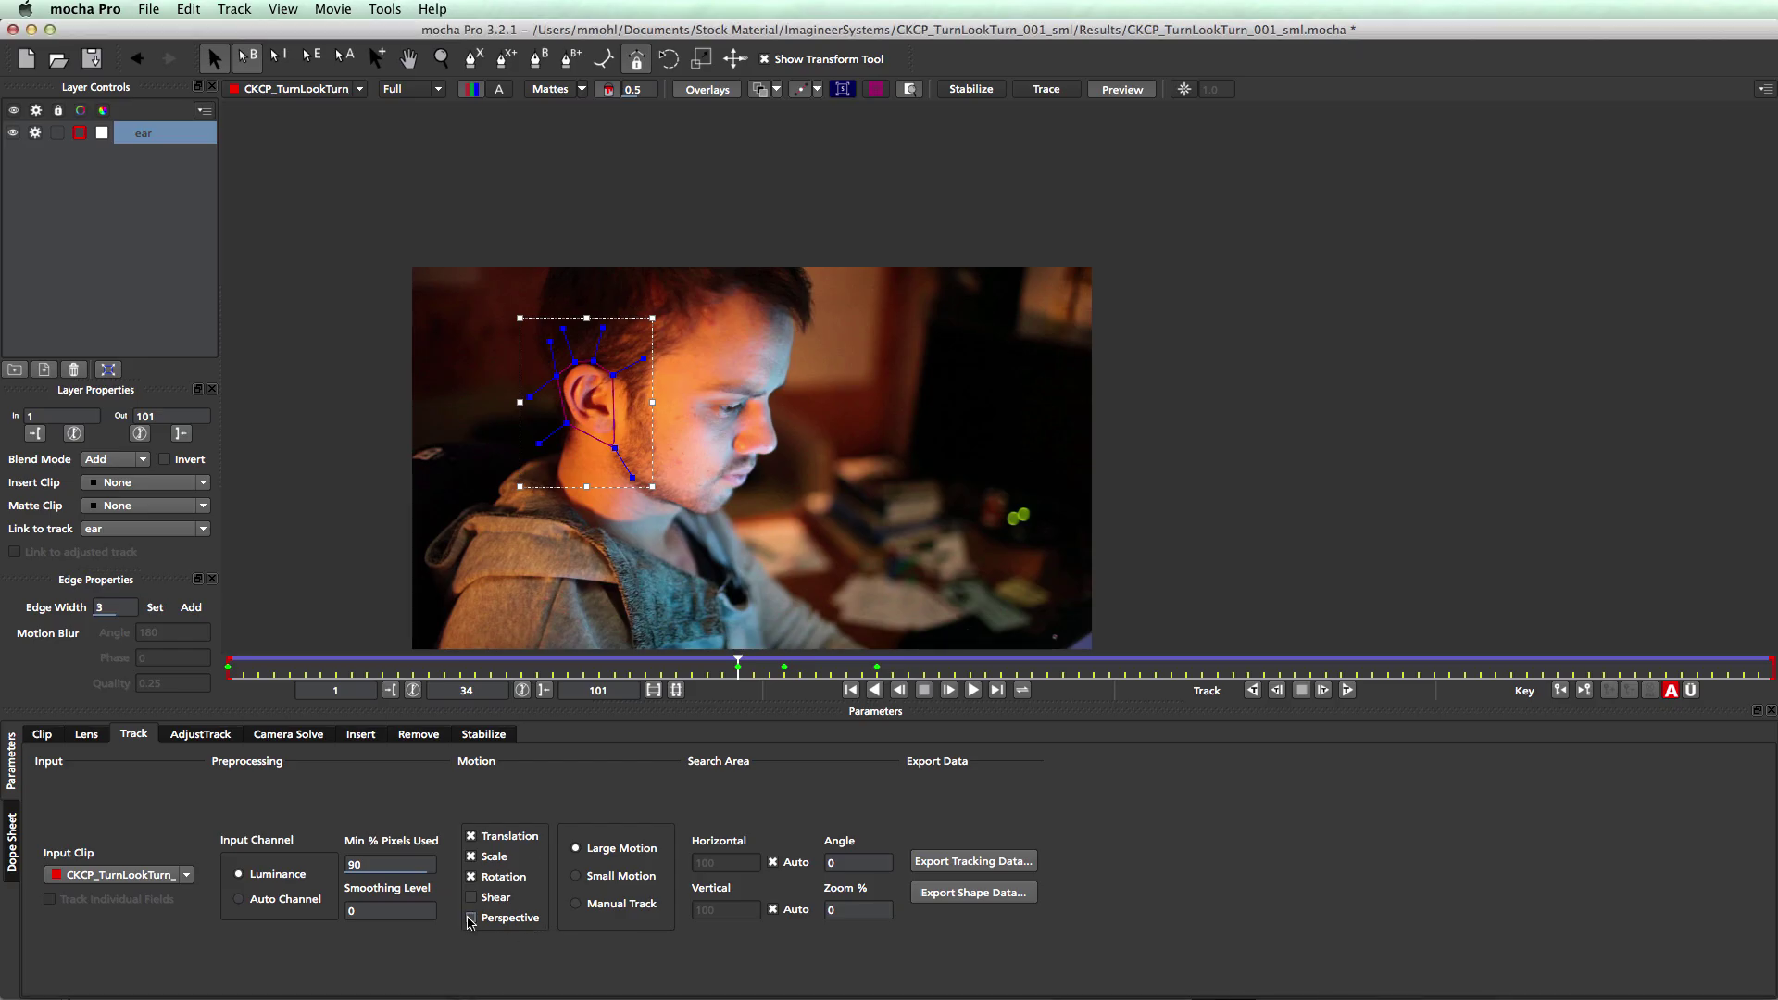
Switch to mocha Pro and toggle the Perspective motion option for the ear layer
click(470, 919)
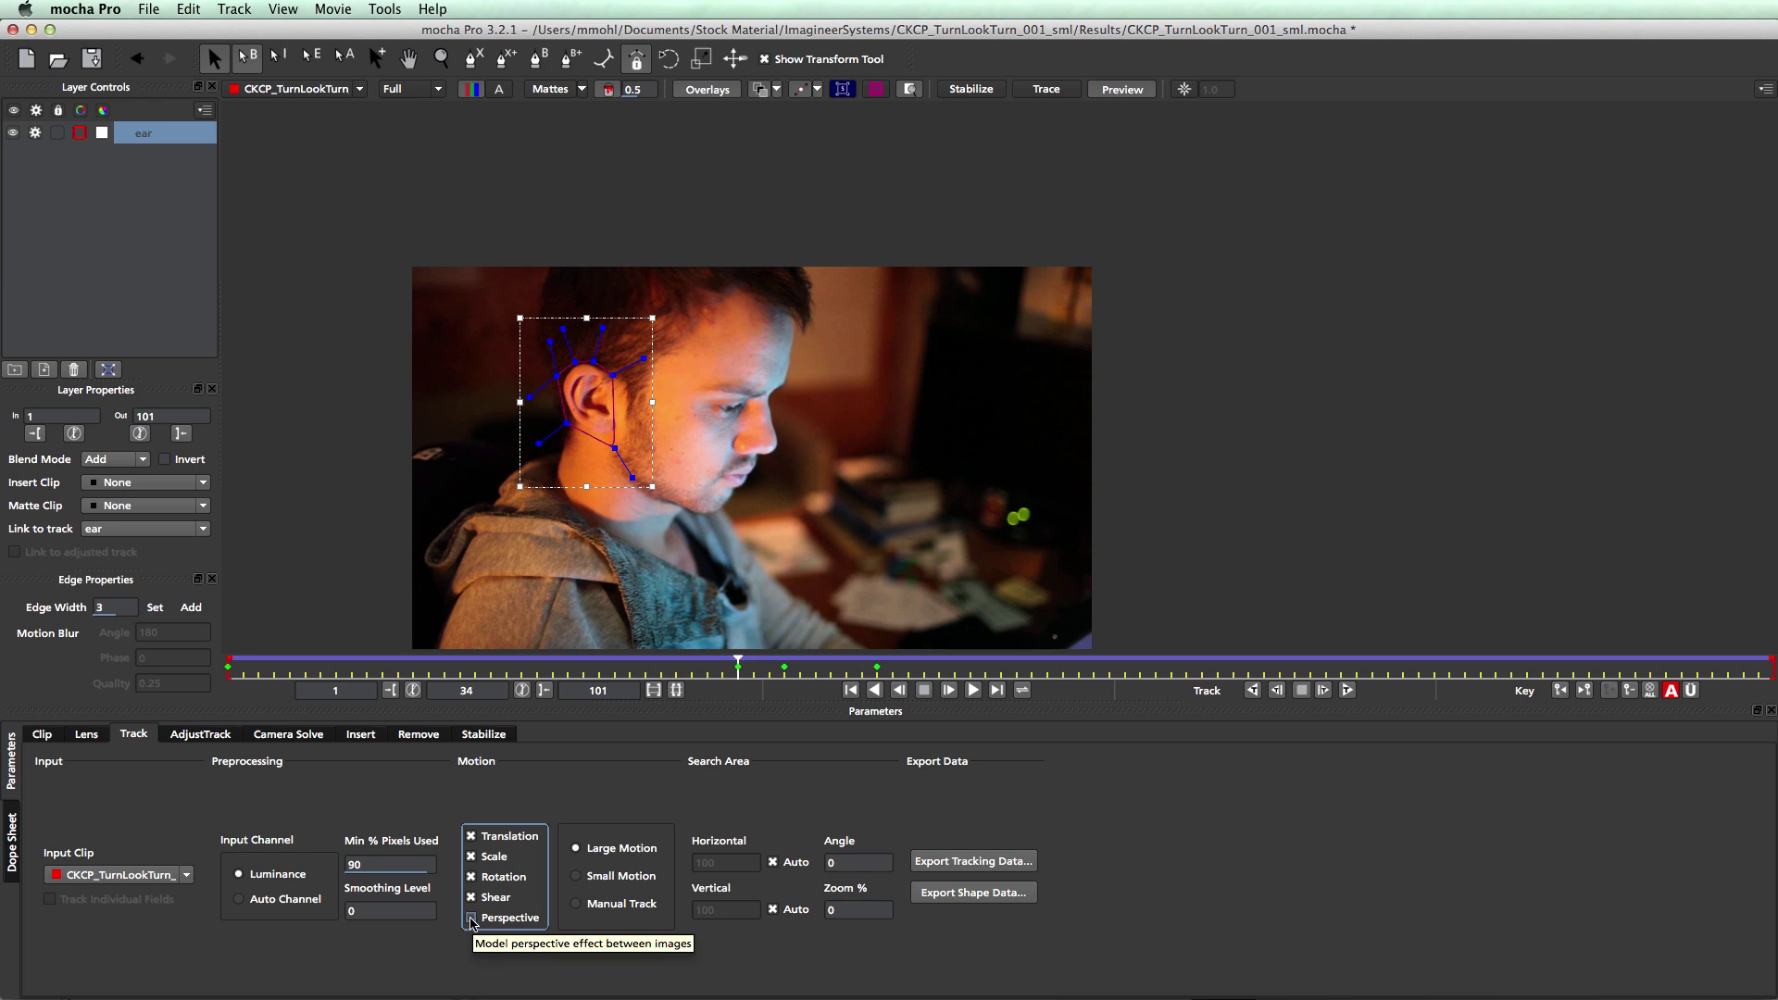
click(471, 919)
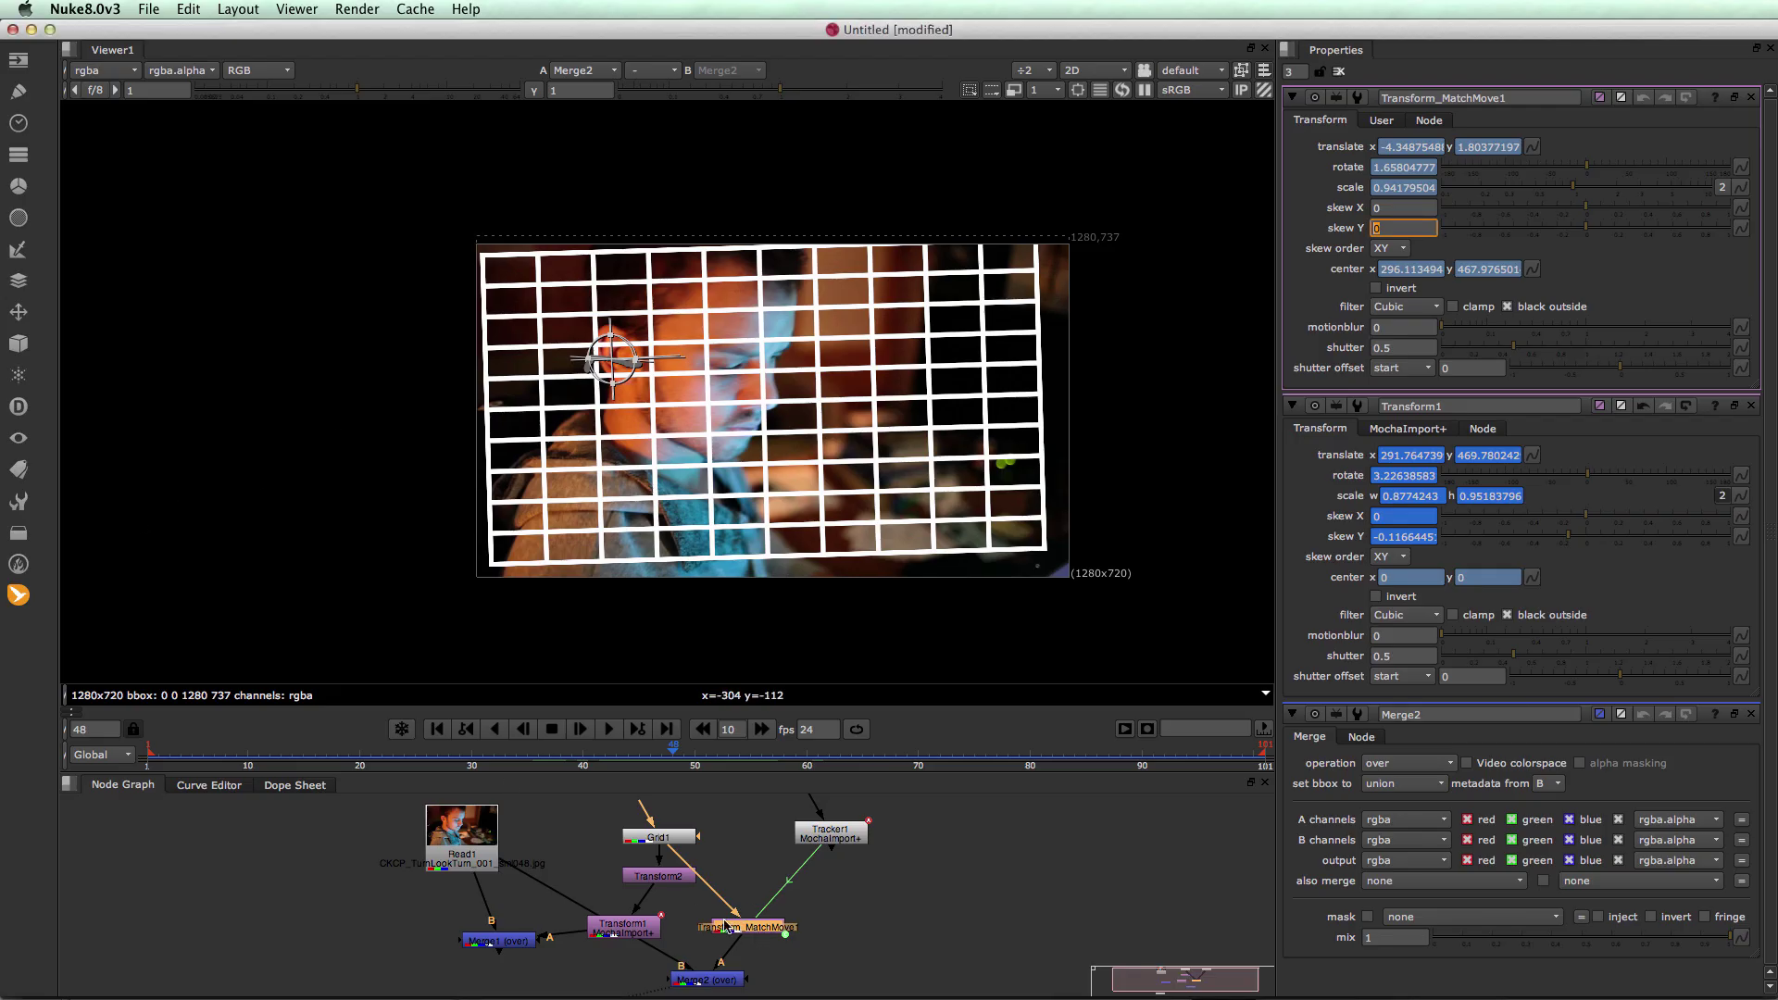
Review the MochaImport+ nodes in Nuke, and show the road project's Camera Solve settings in mocha Pro at frame 19
click(18, 594)
mouse_move(102, 596)
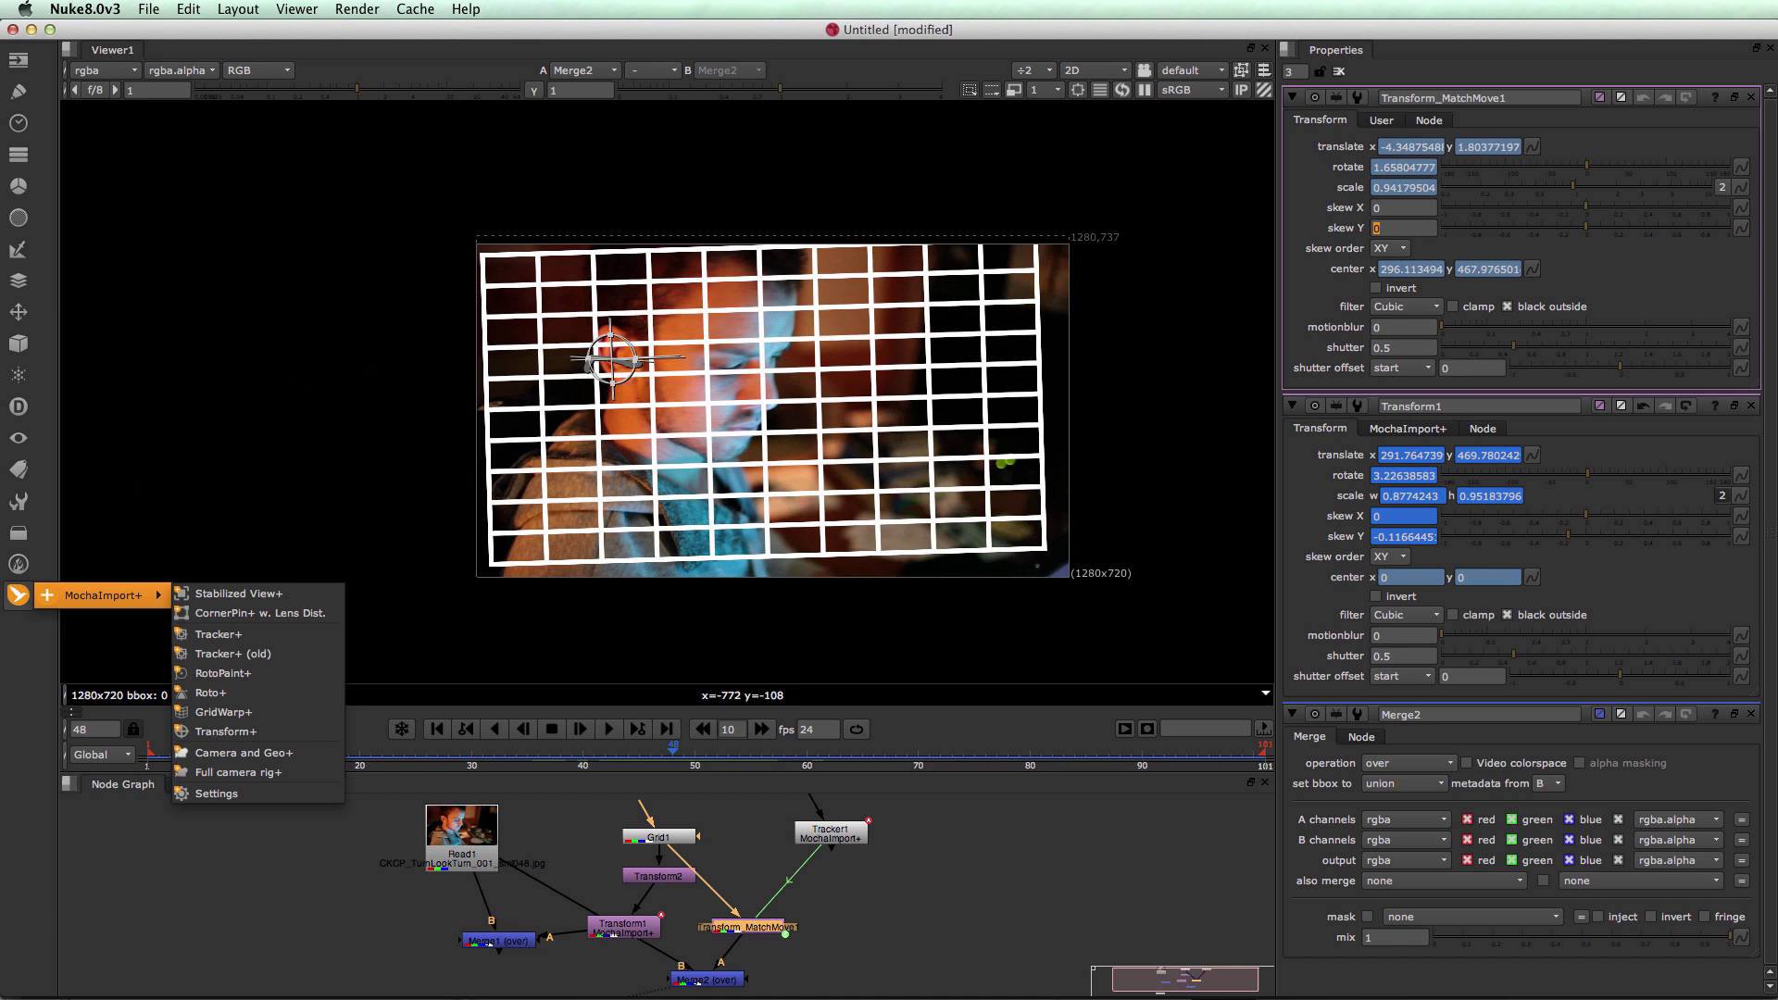
click(211, 908)
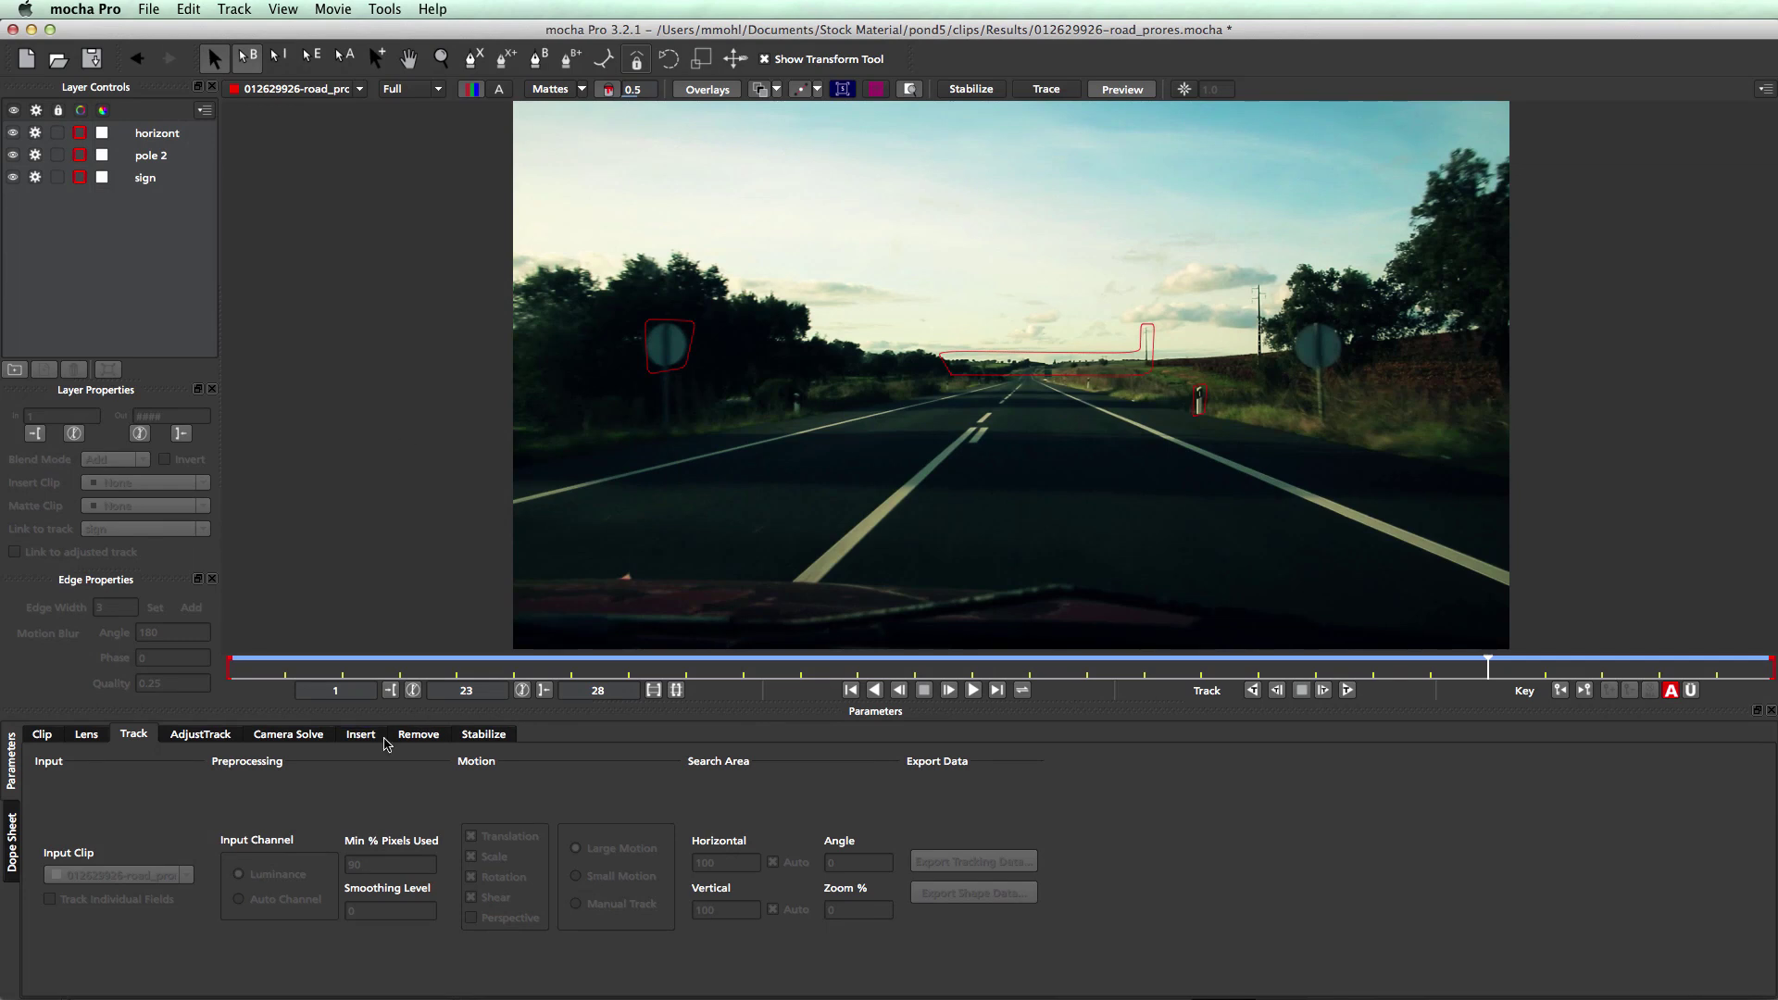
click(278, 736)
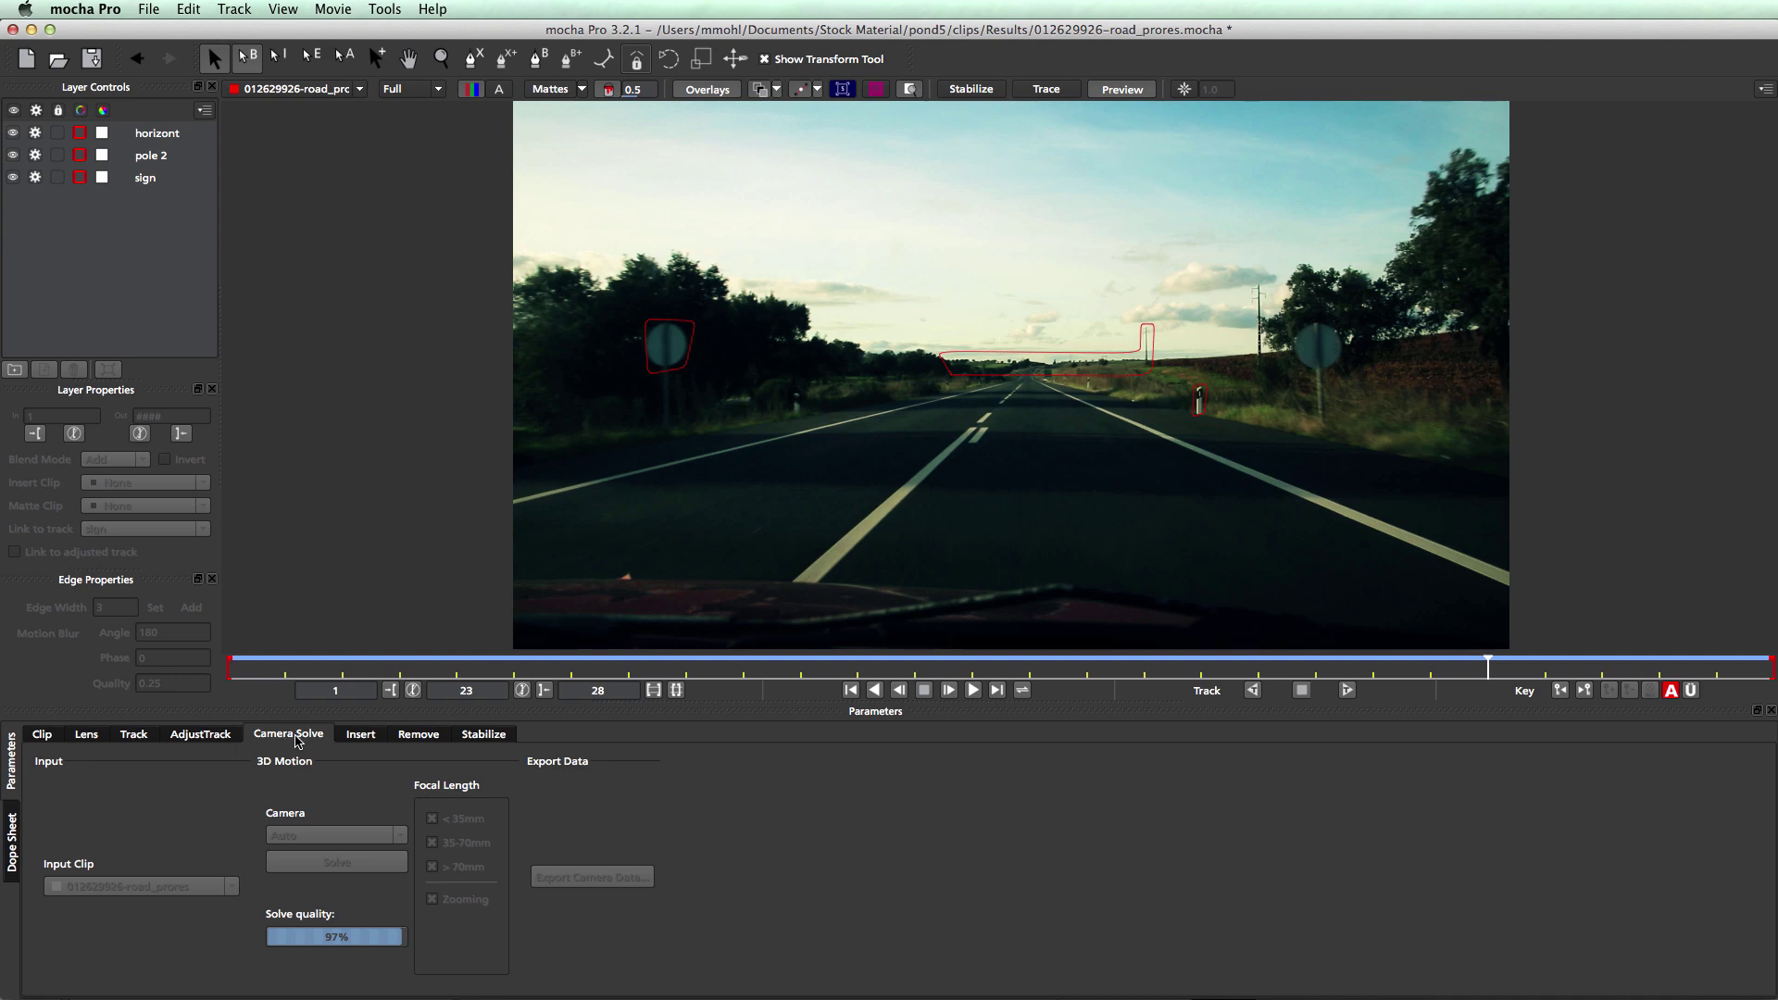
drag(1488, 666, 1235, 714)
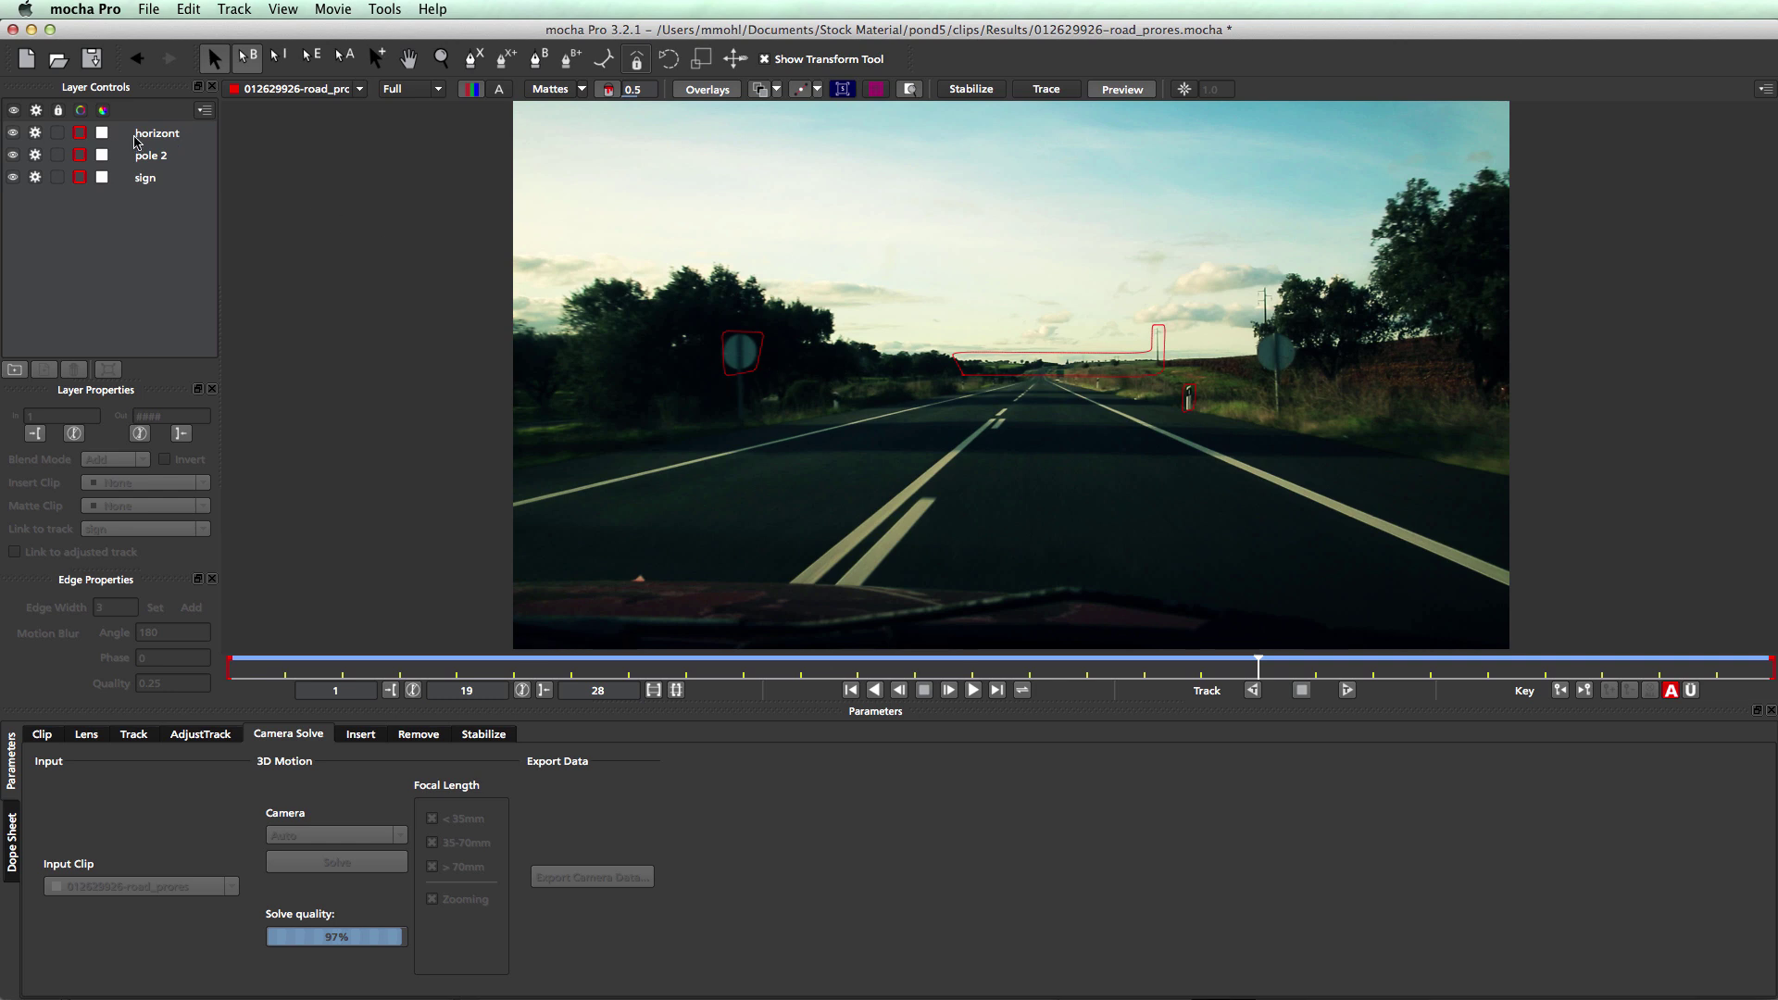
Select the horizont, pole 2 and sign layers and solve the camera with the Auto camera type
click(143, 154)
click(145, 176)
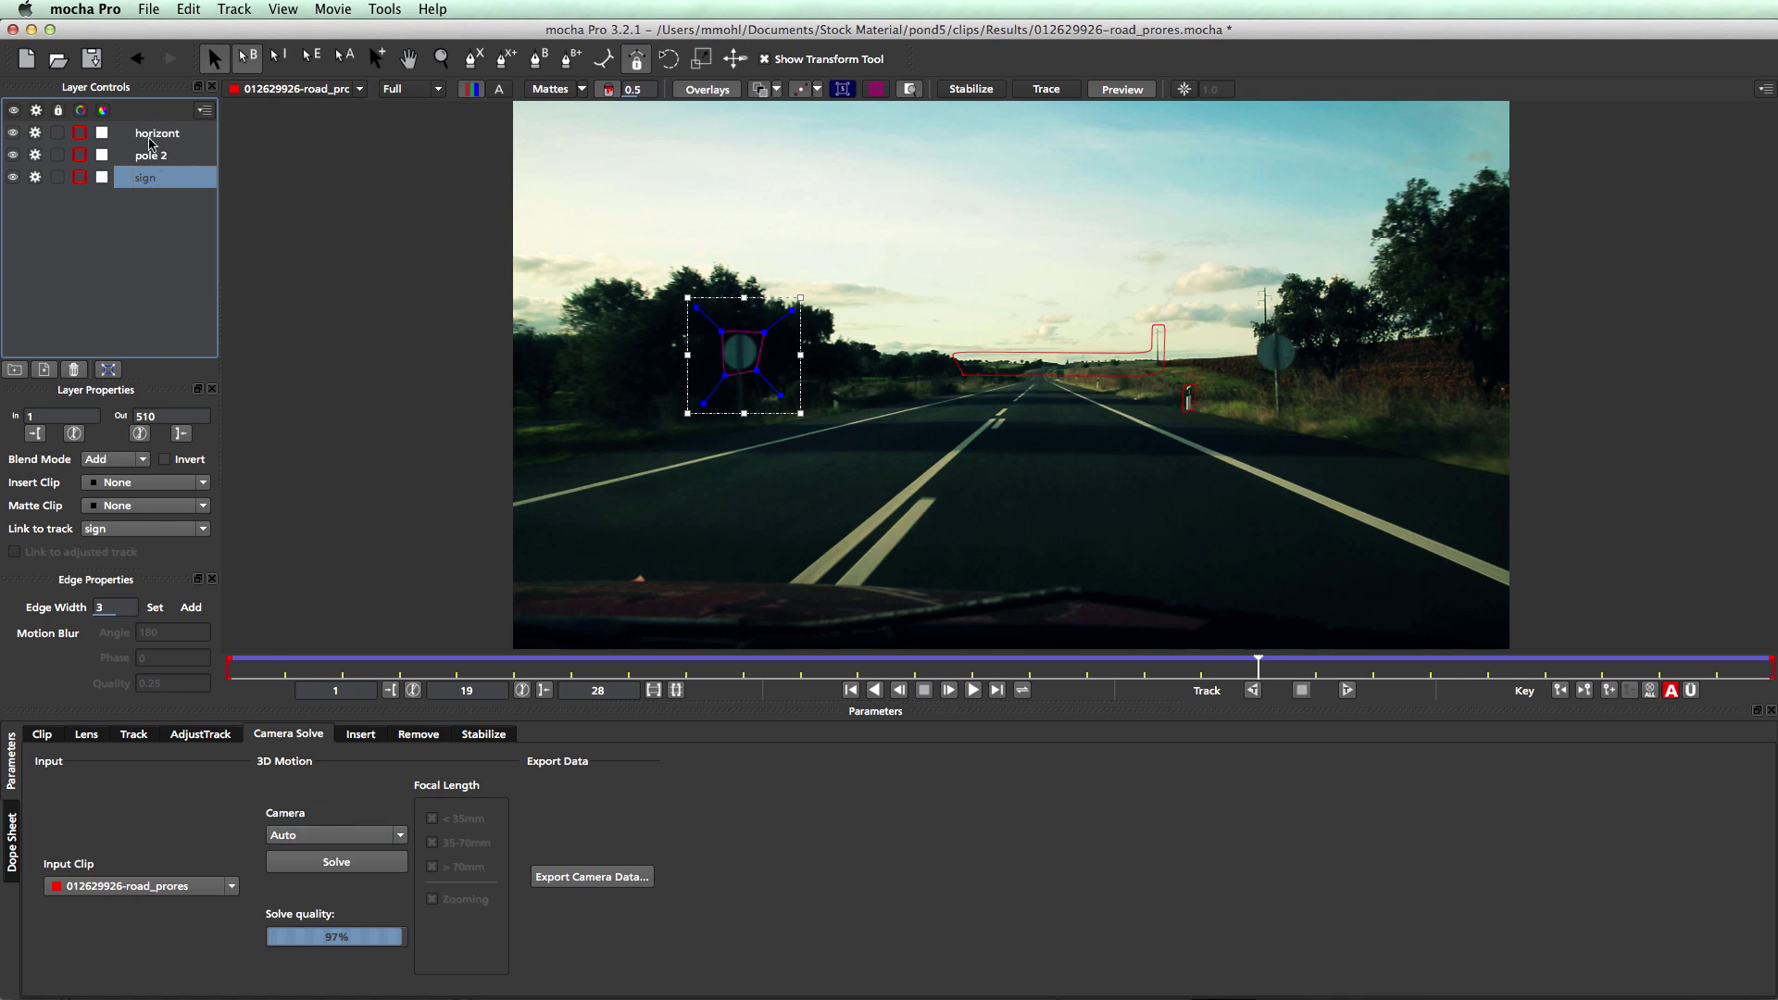
shift+click(156, 135)
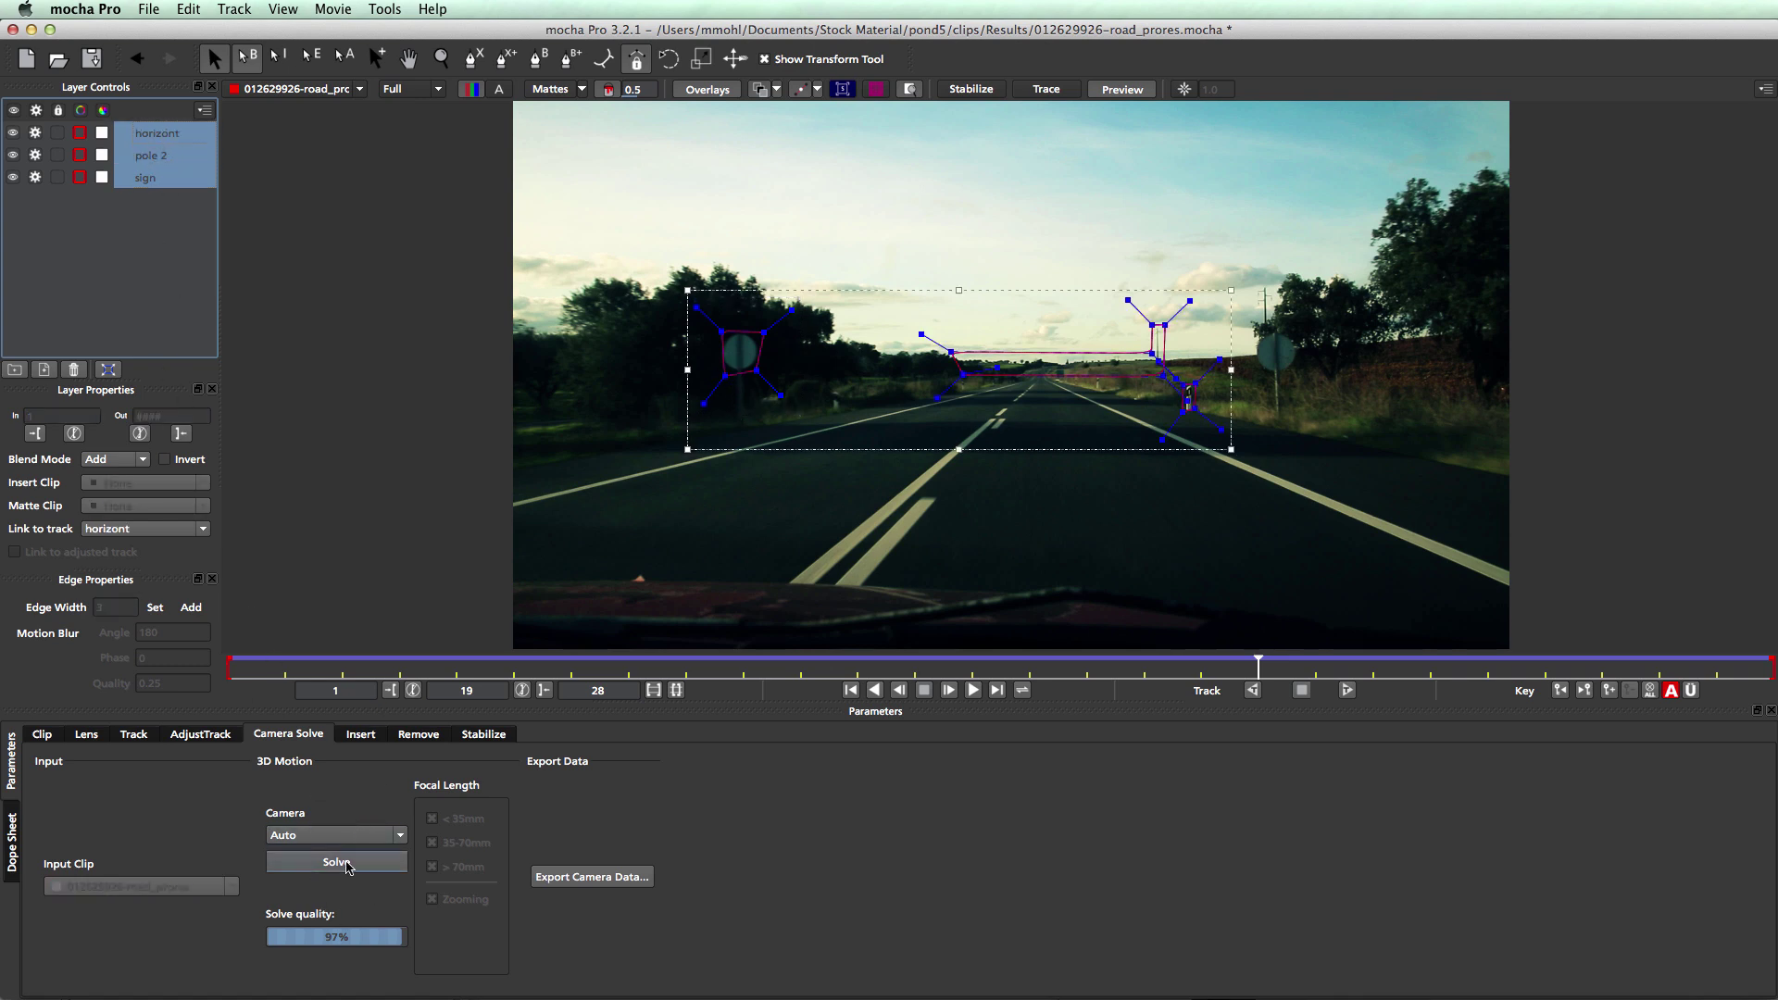
click(345, 864)
click(341, 870)
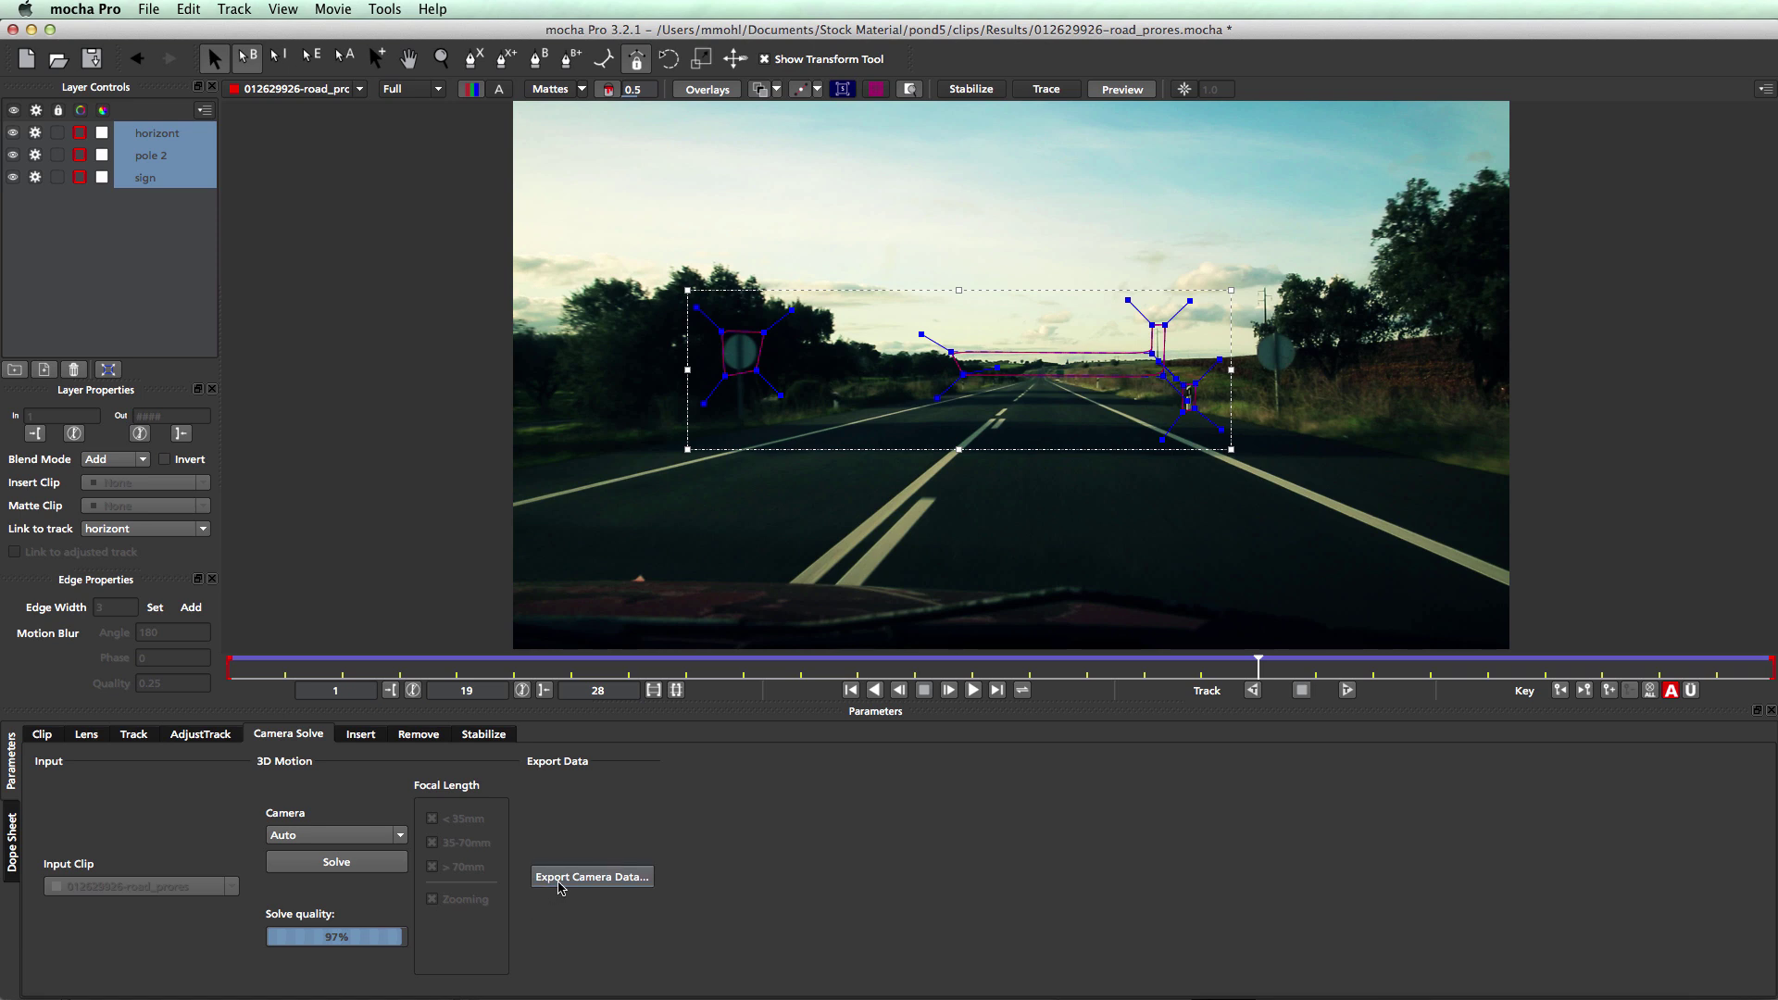
Check the FBX 6.1.0 3D Data for Nuke 6.3v7 format for the camera data export without saving a file
click(561, 885)
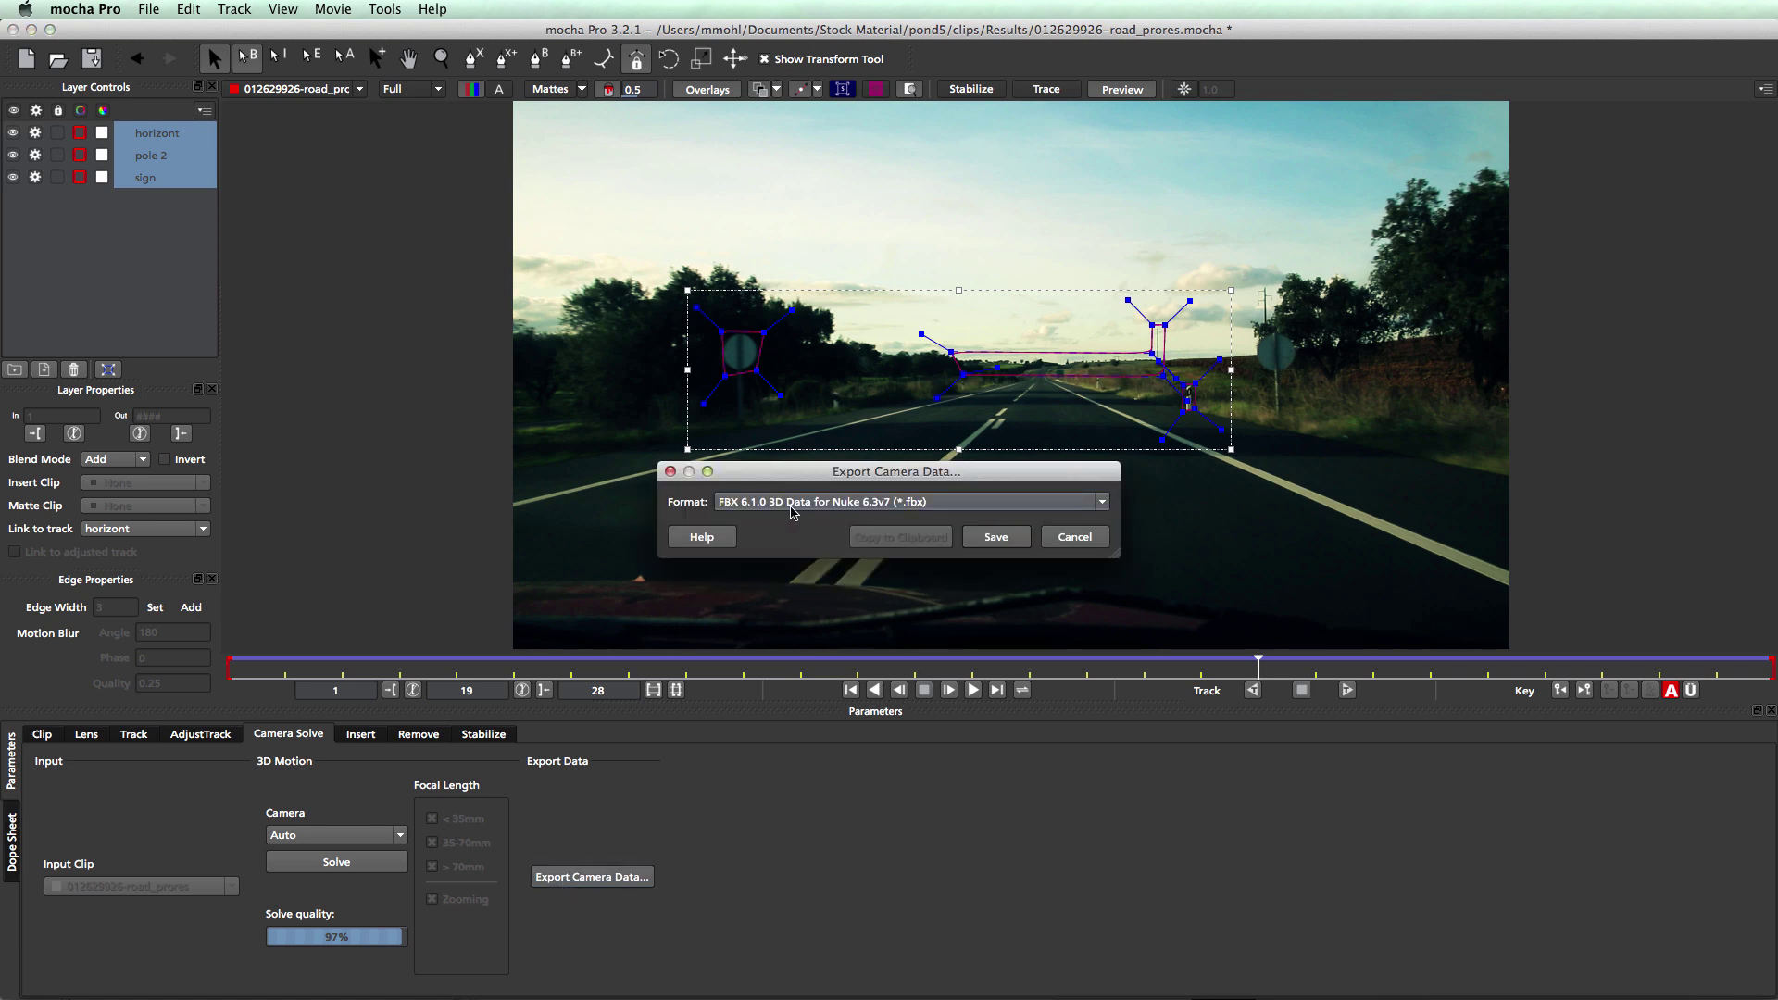
click(793, 503)
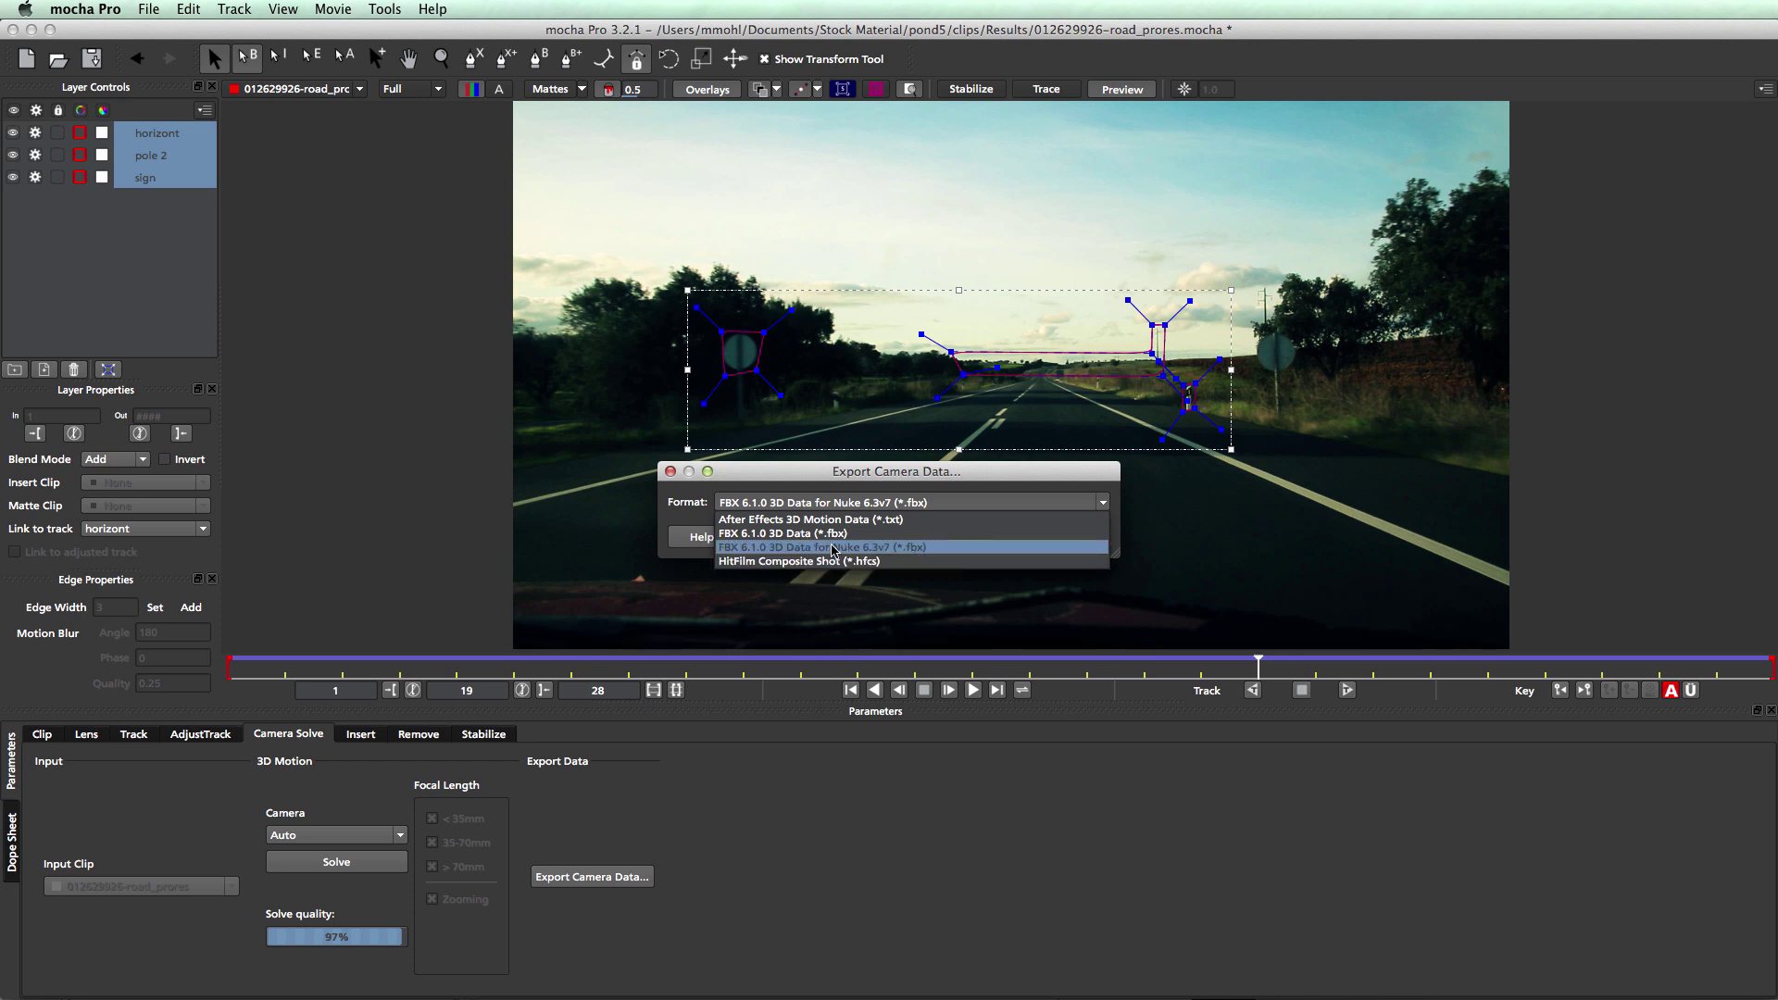
click(824, 548)
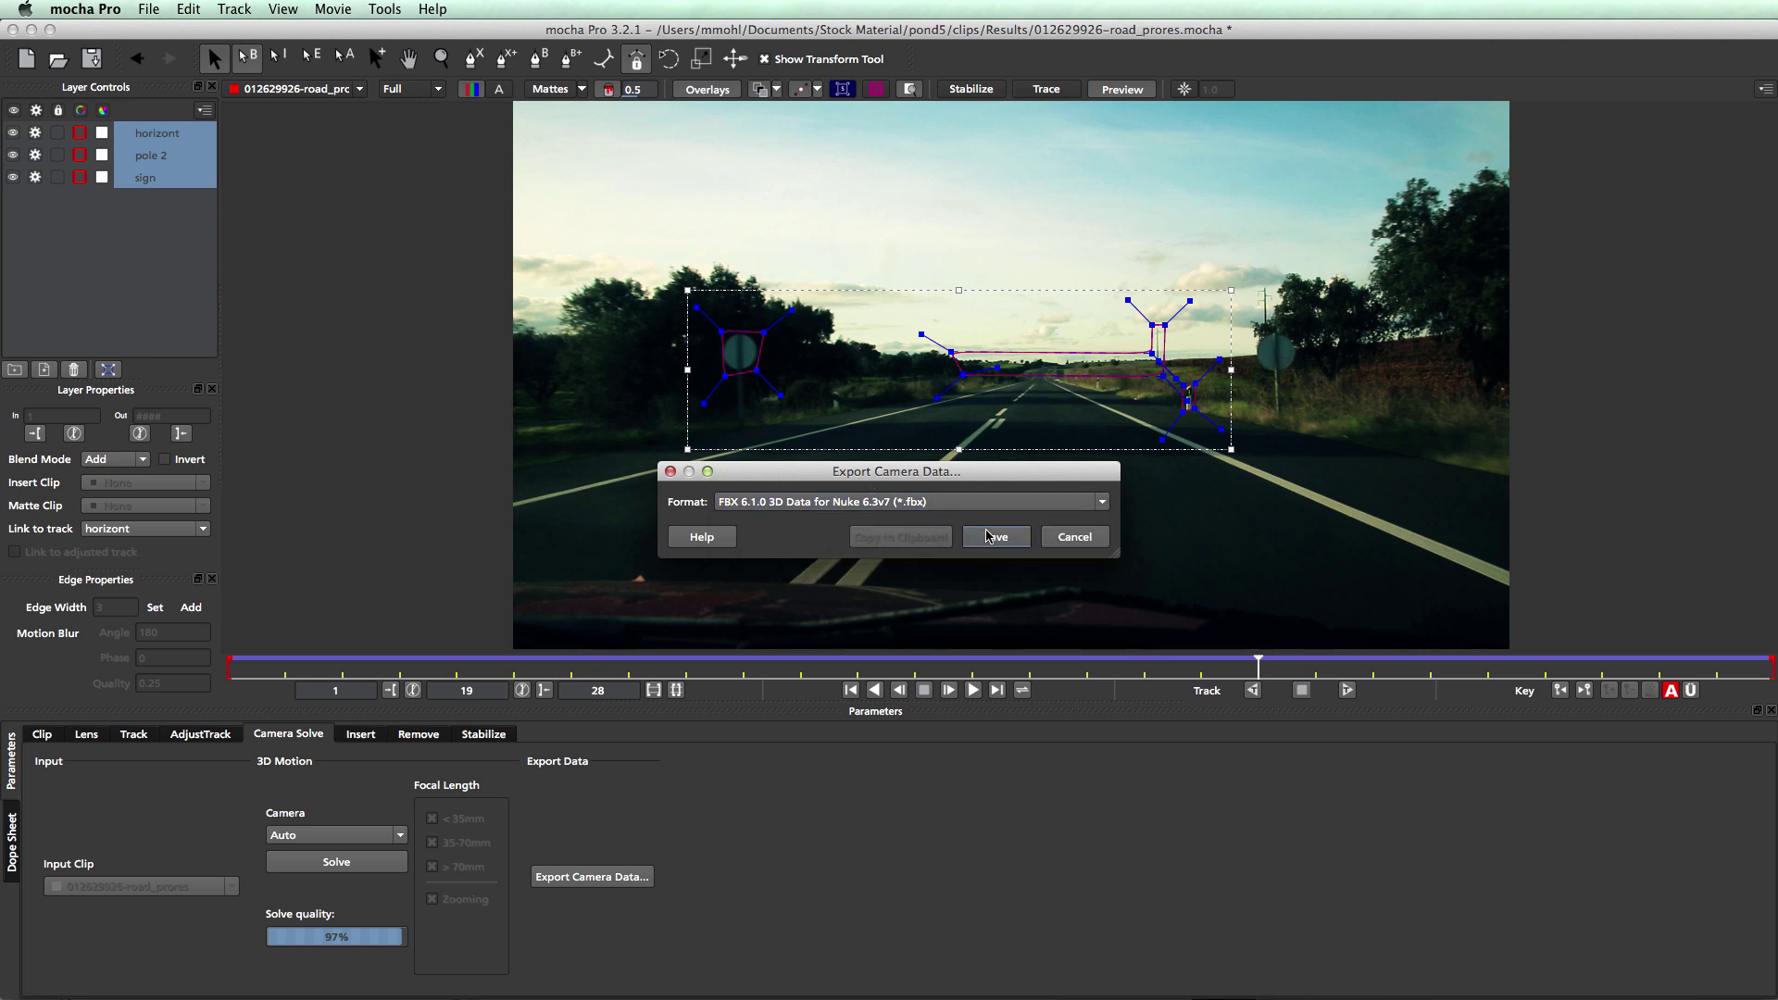
click(1078, 539)
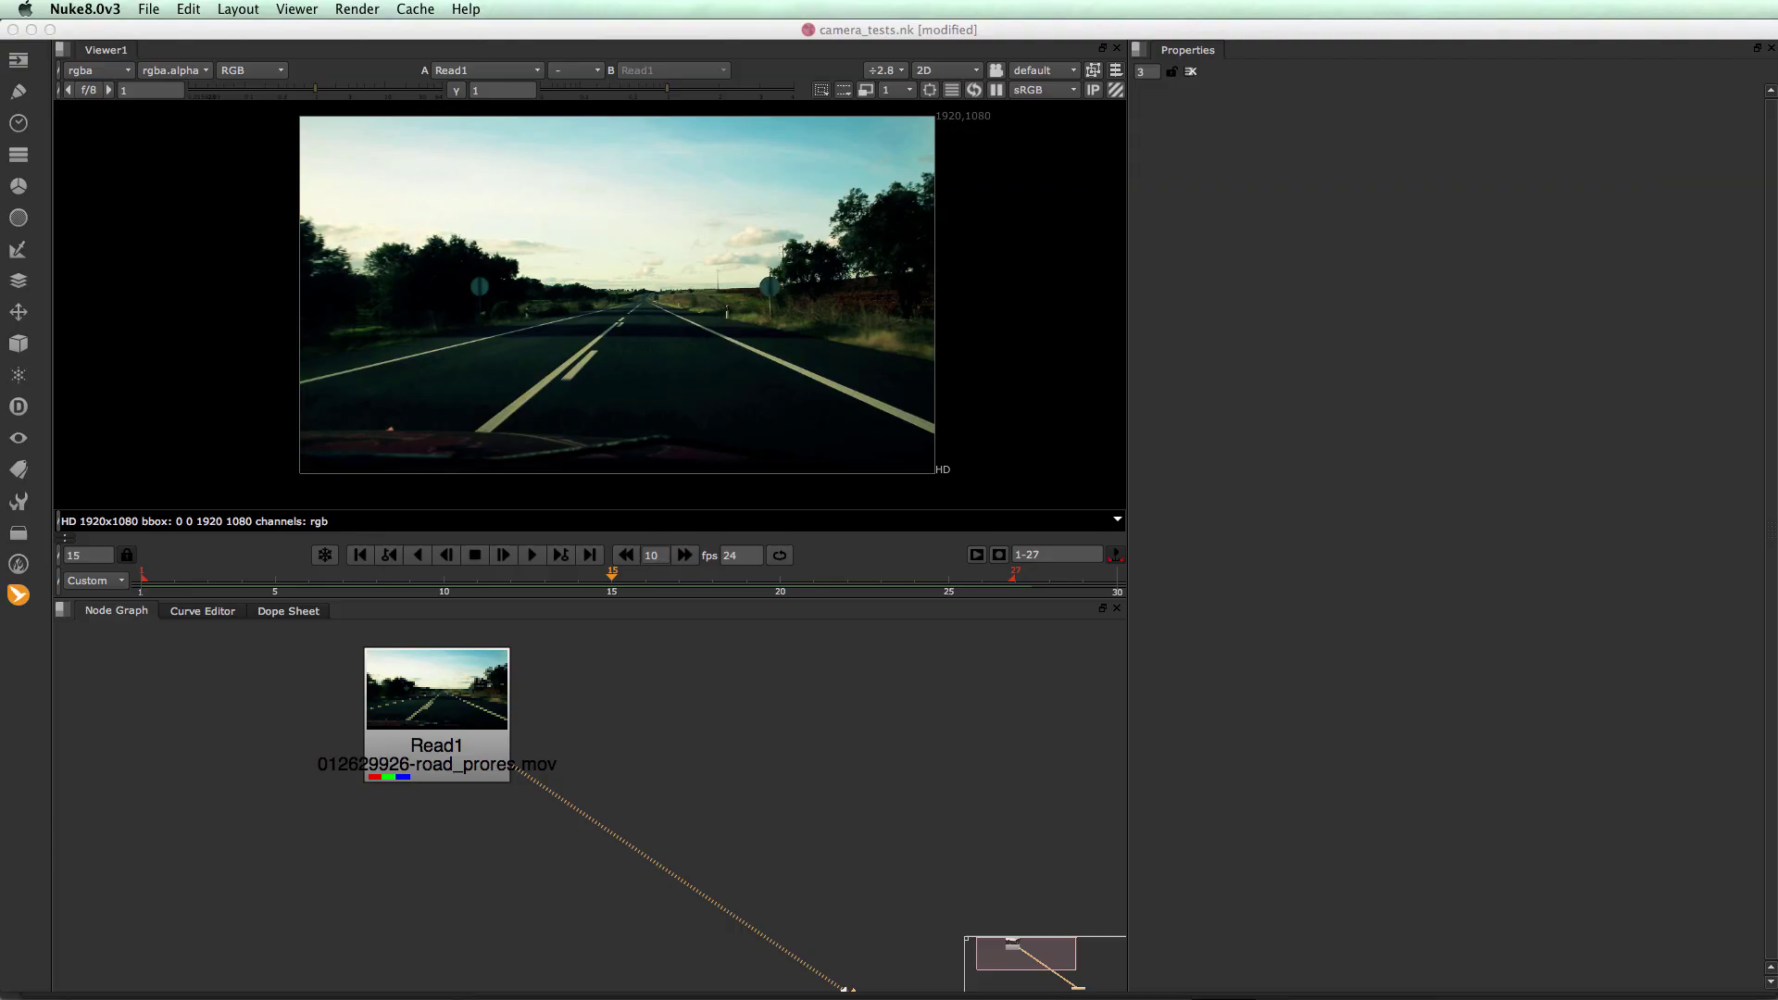
Switch to Nuke and create a MochaImport+ full camera rig for Read1 from road-nuke.fbx
drag(461, 707, 474, 744)
scroll(473, 742, up, 5)
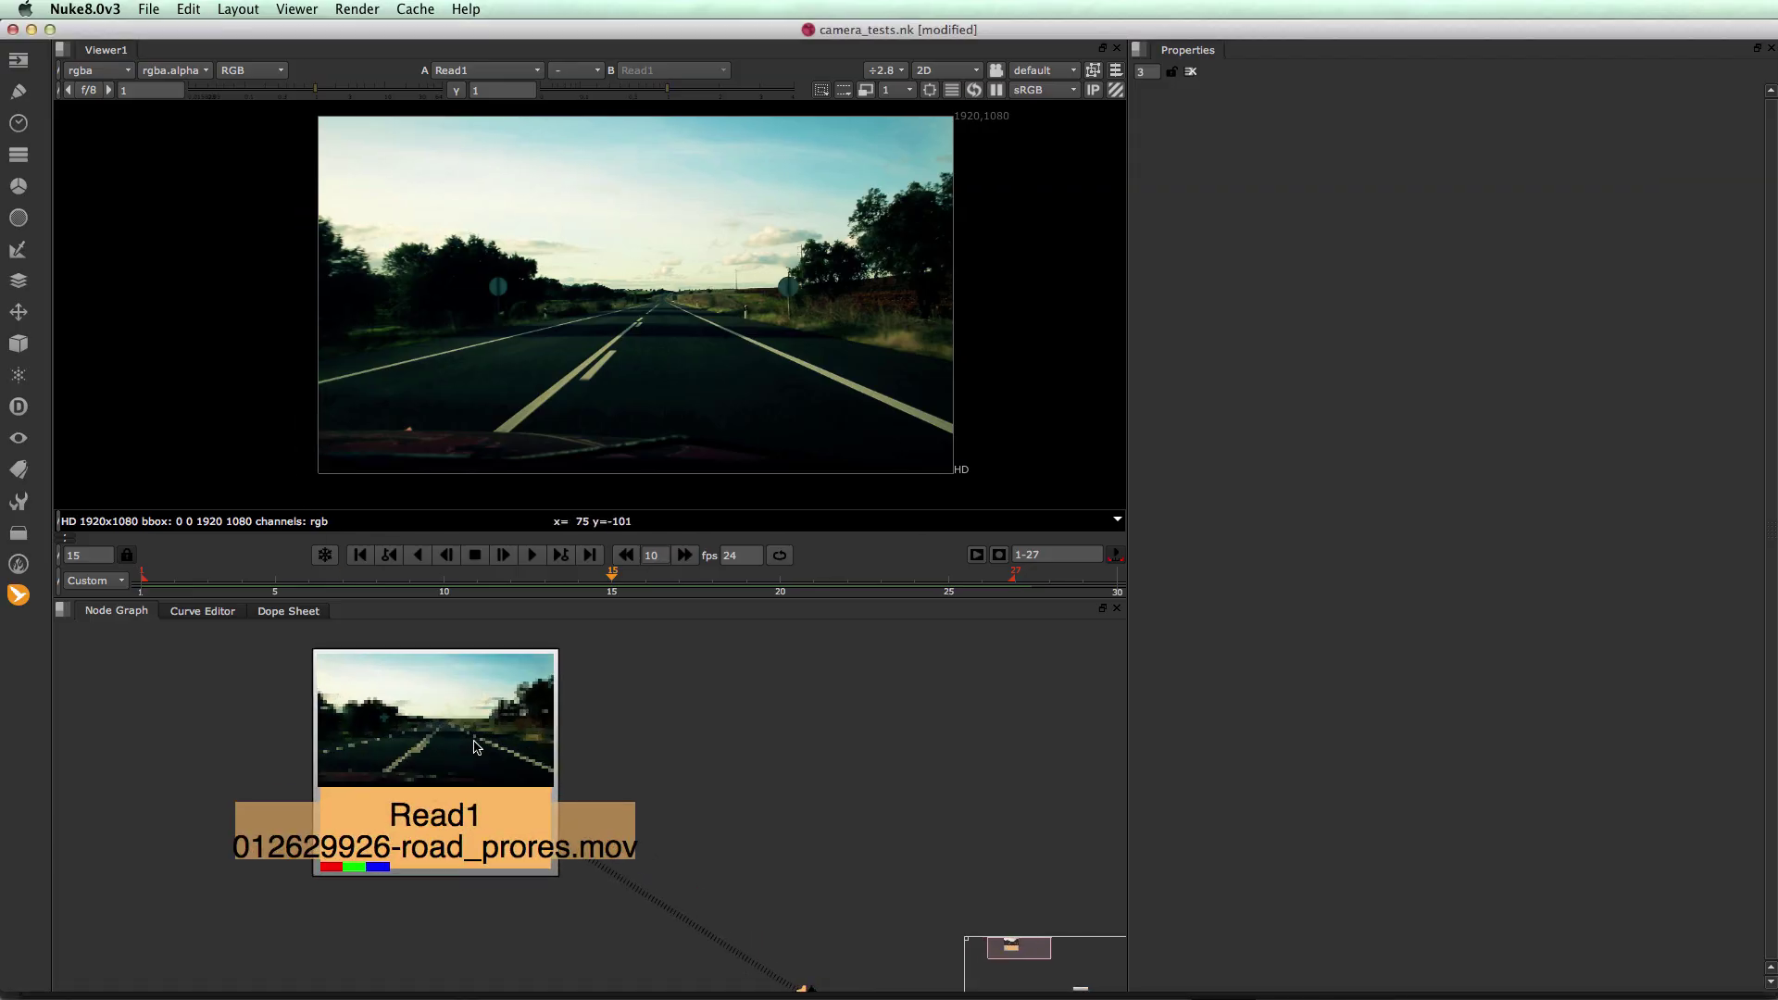
scroll(473, 742, down, 7)
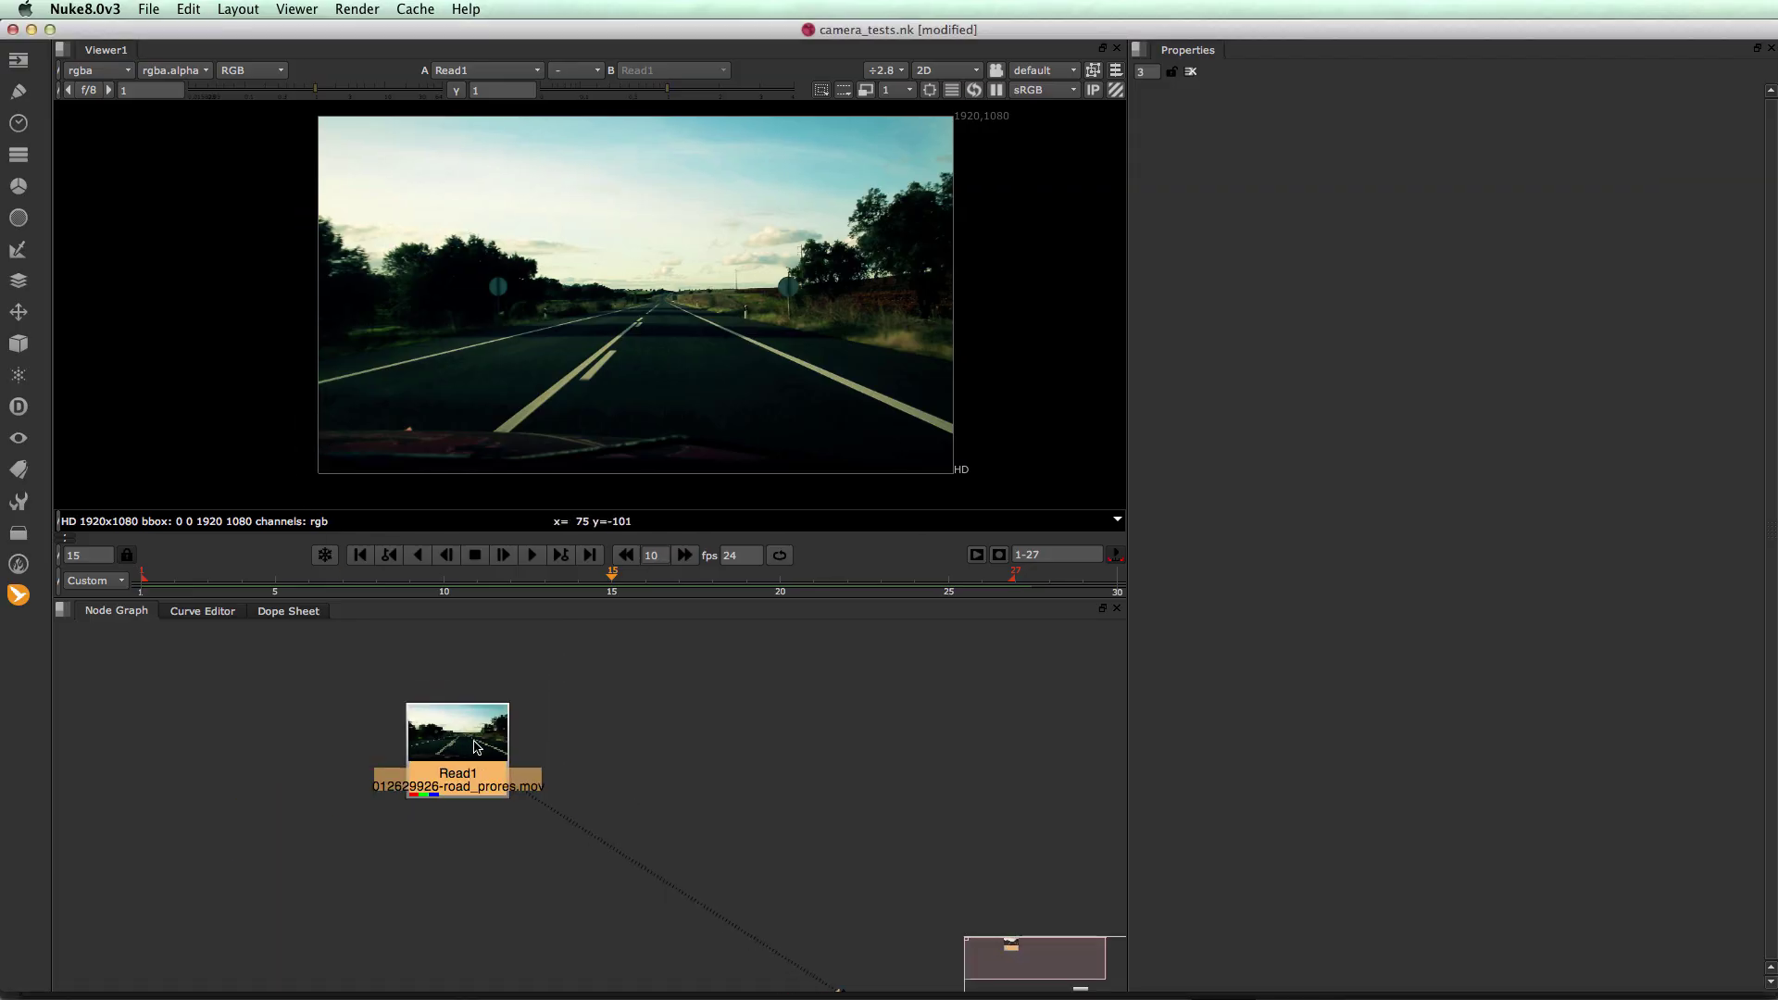
click(17, 594)
mouse_move(98, 596)
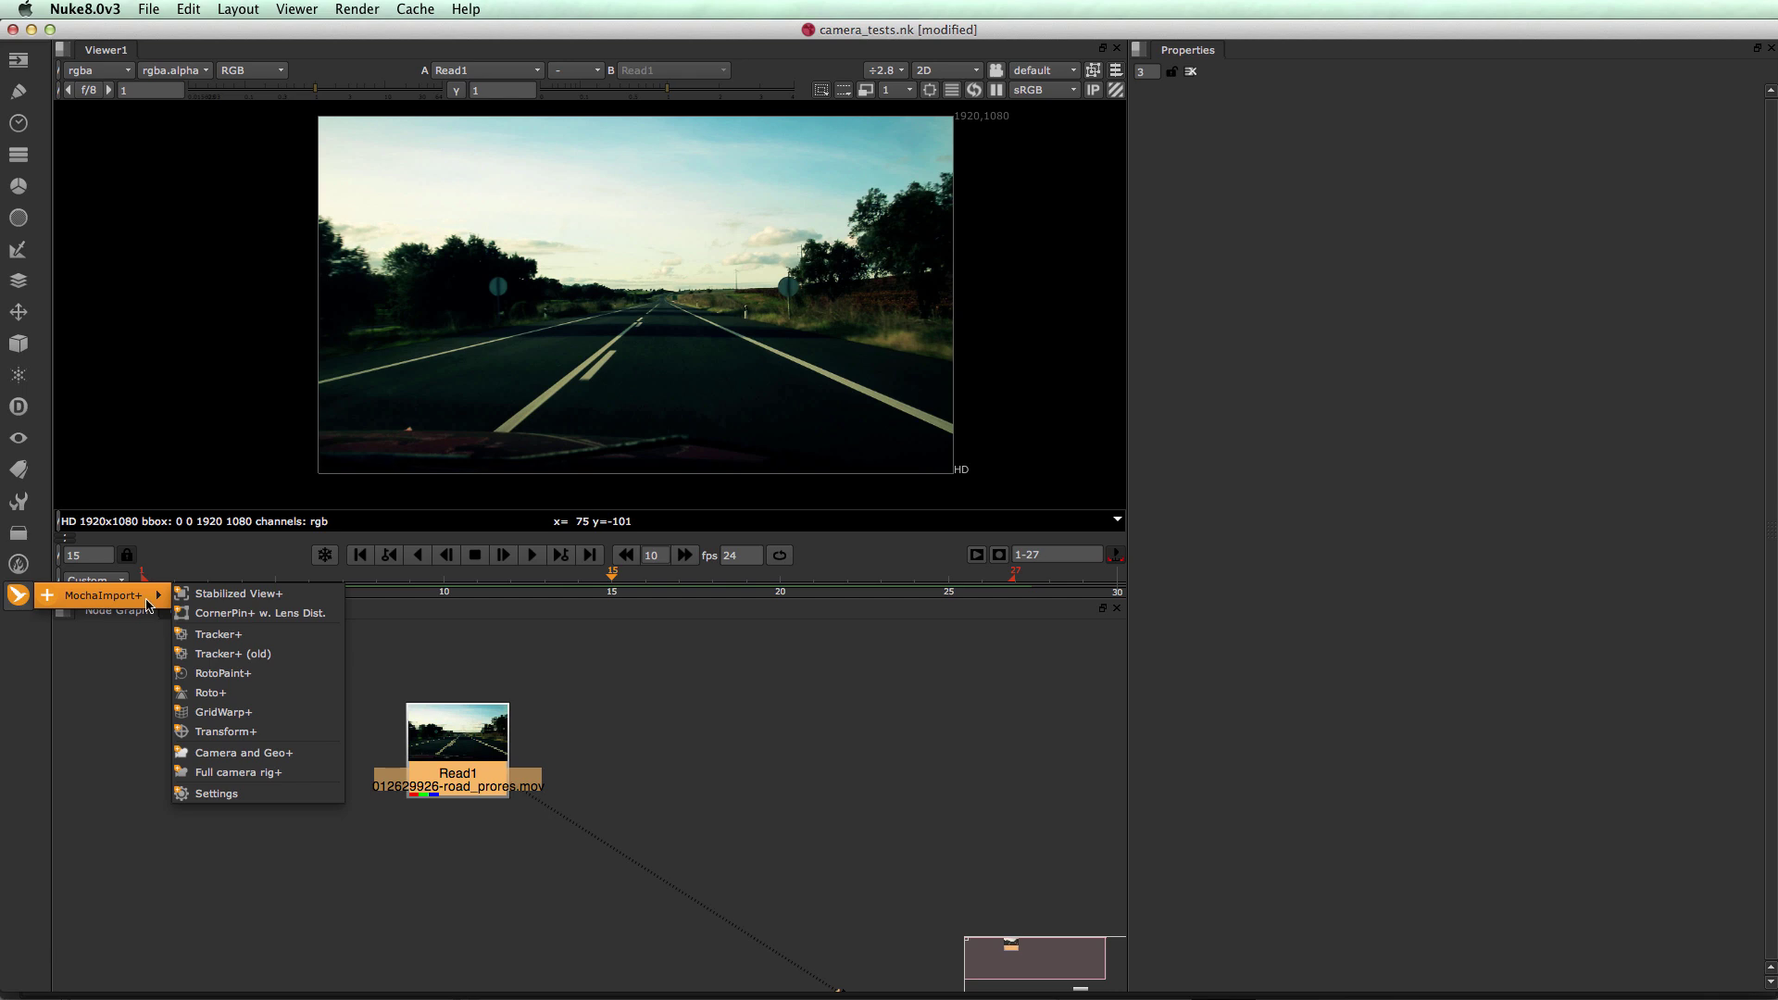
click(257, 777)
click(255, 685)
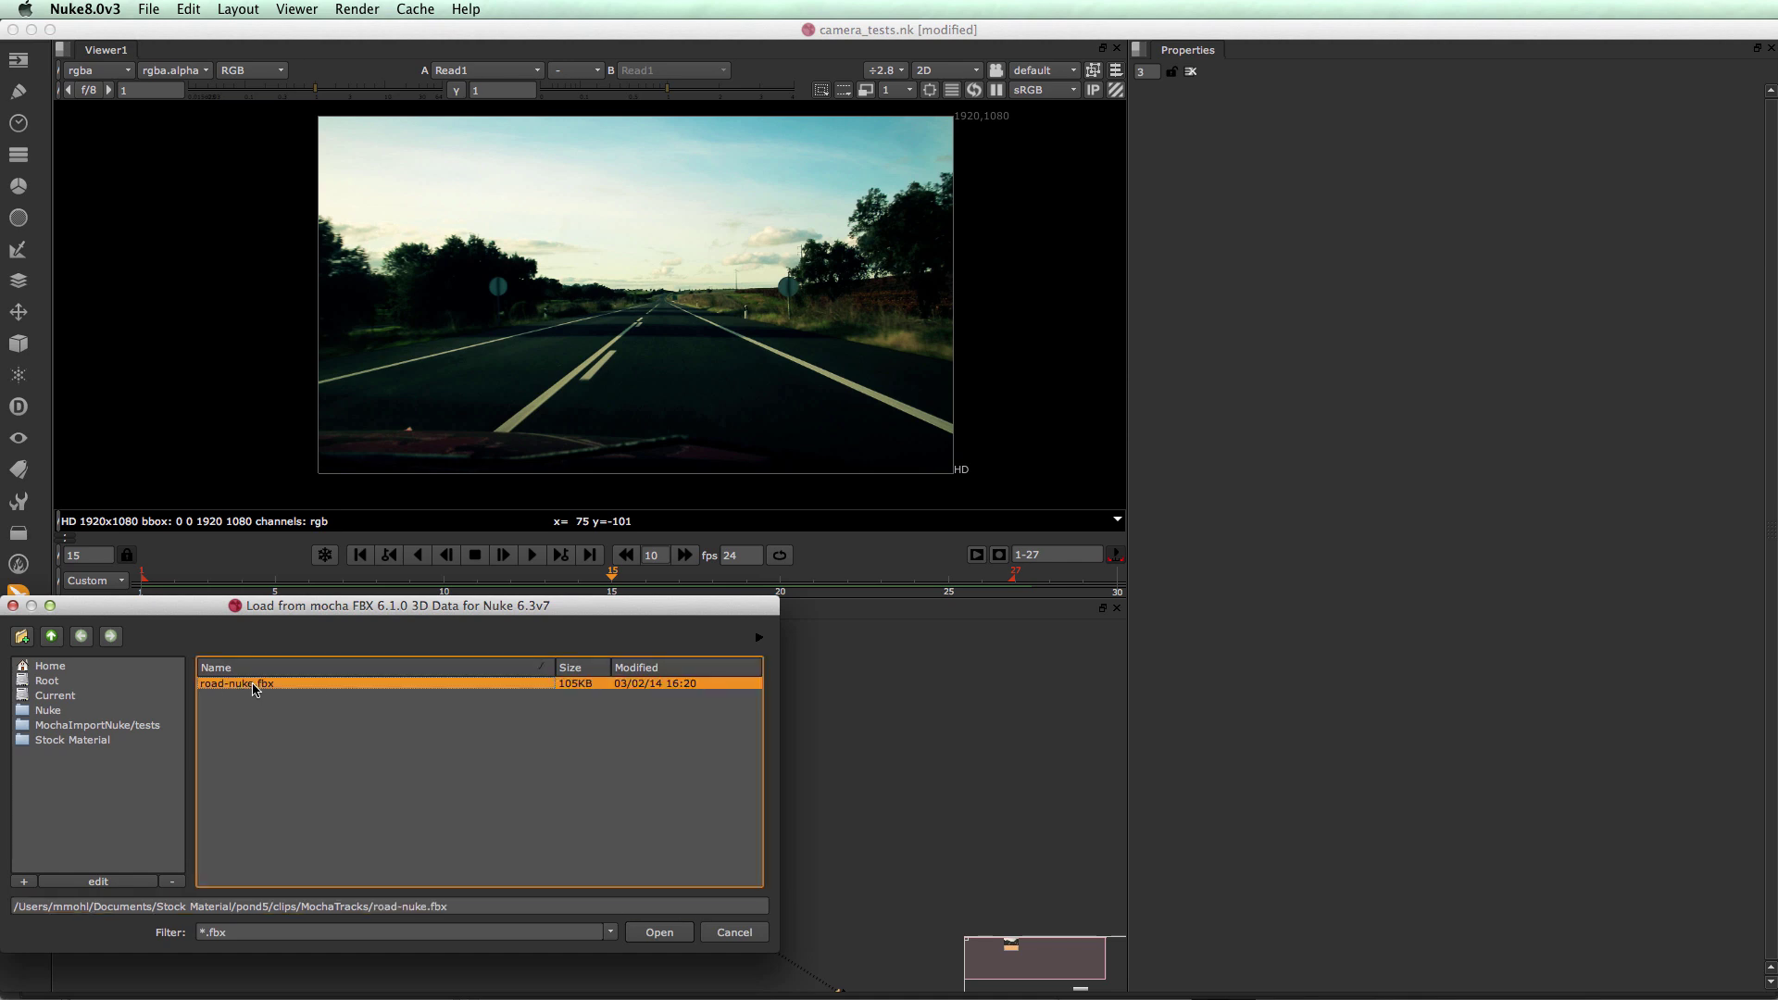
click(656, 934)
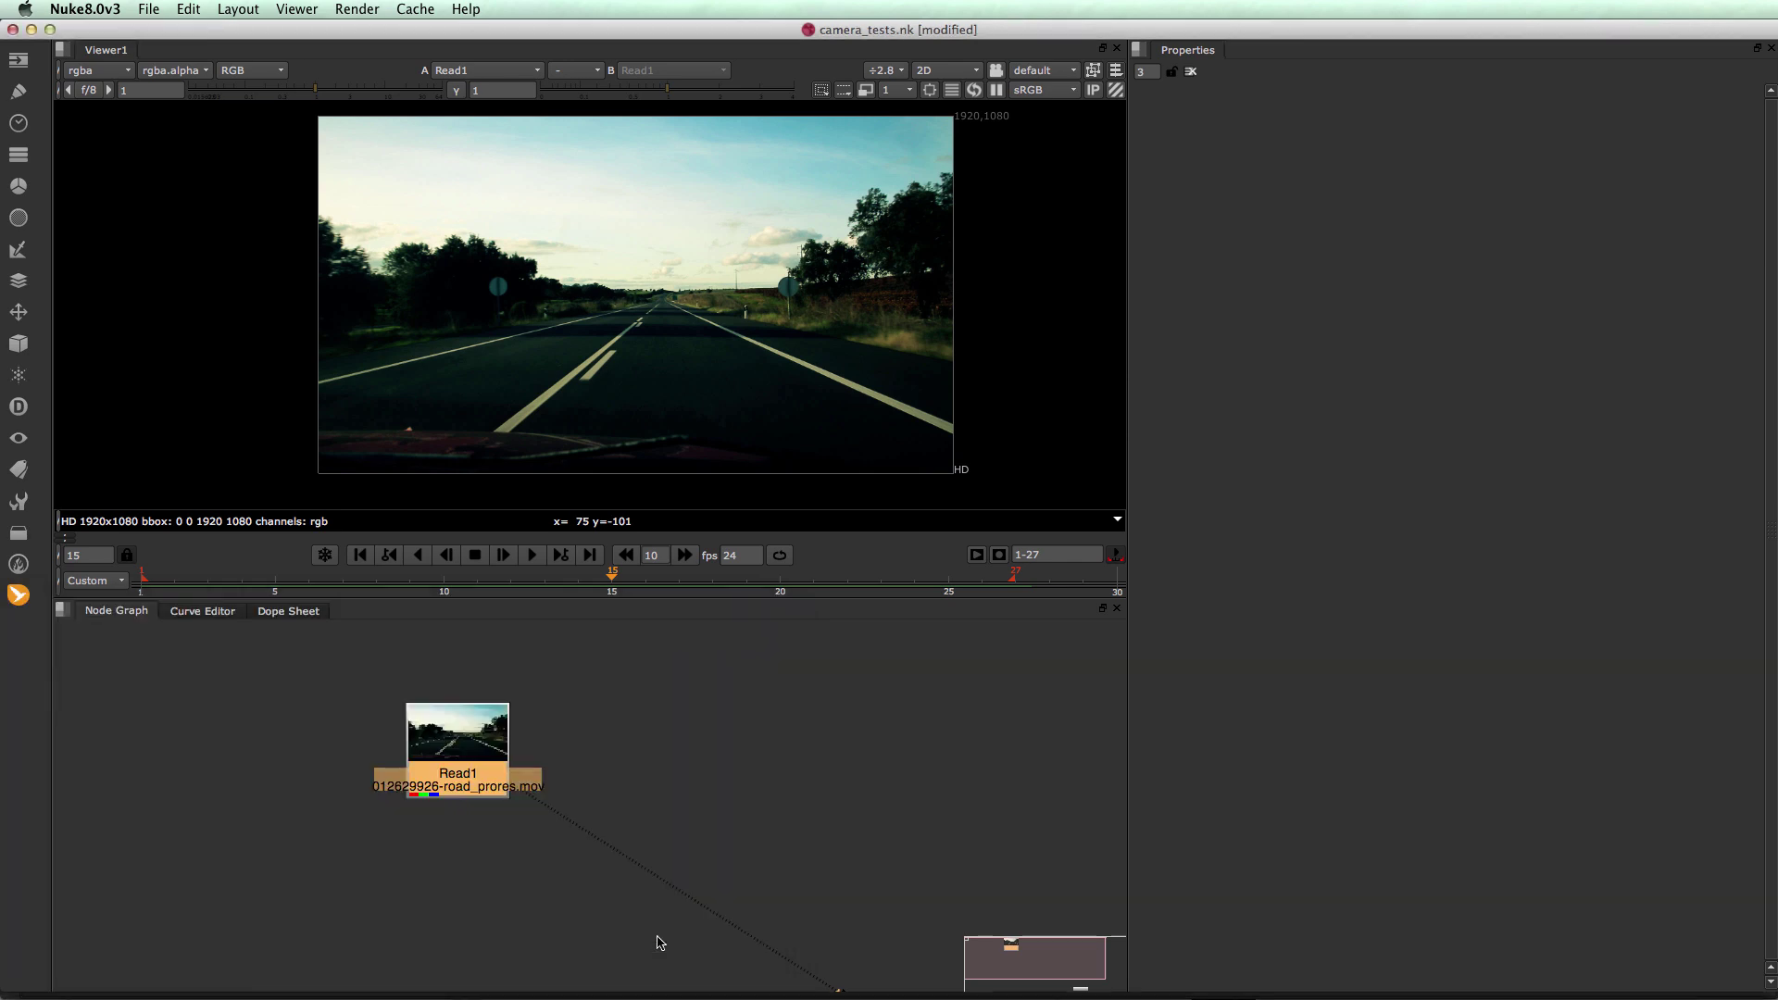
View ScanlineRender1 from the camera rig and play the shot to check the point cloud, stopping at frame 22
scroll(852, 798, up, 3)
scroll(878, 800, down, 5)
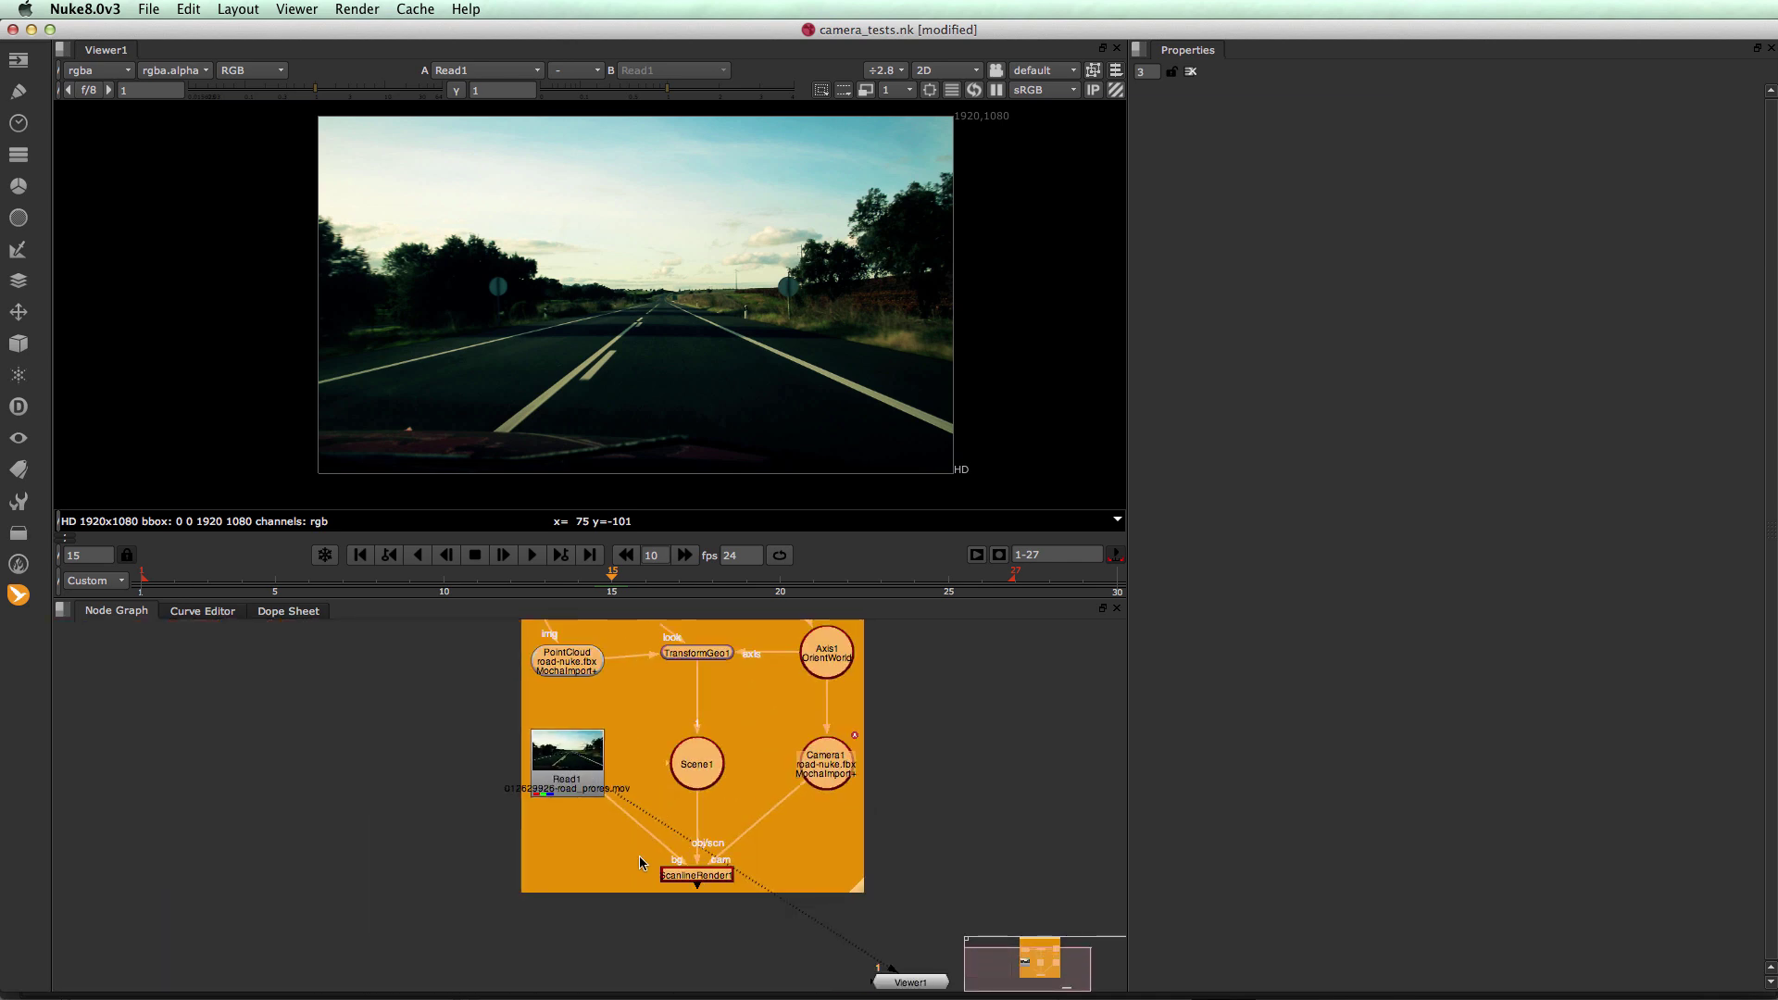
click(695, 878)
key(1)
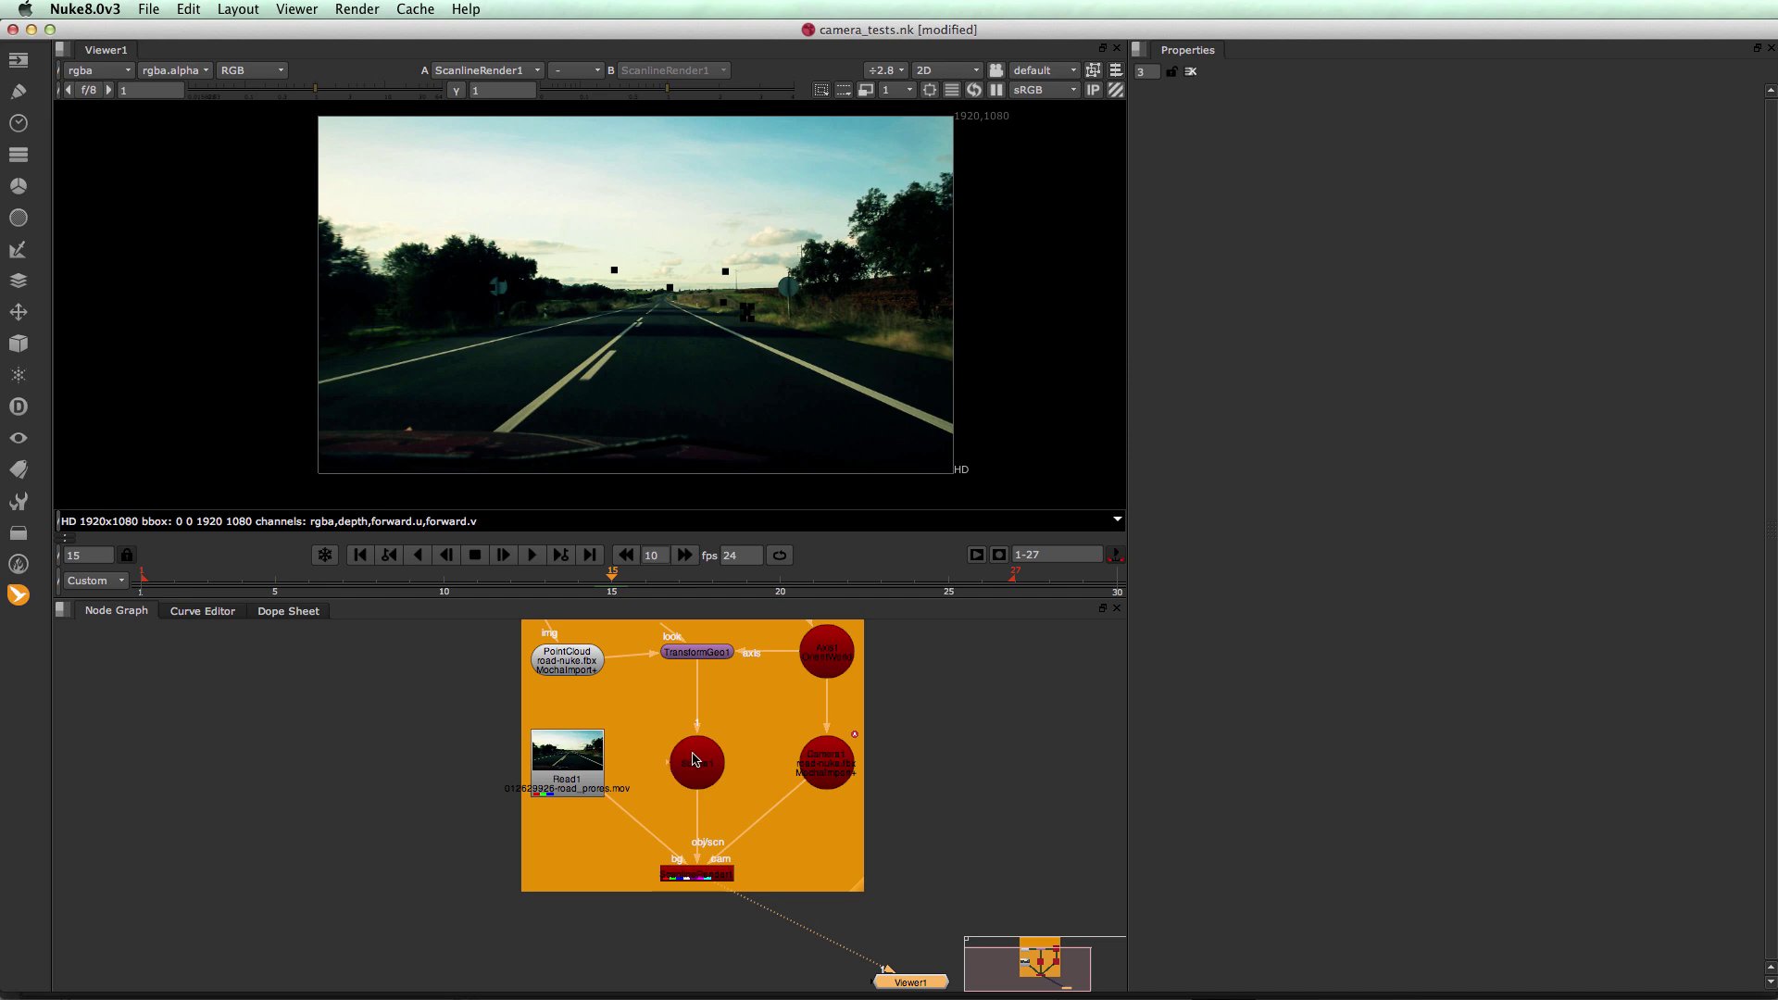
click(822, 760)
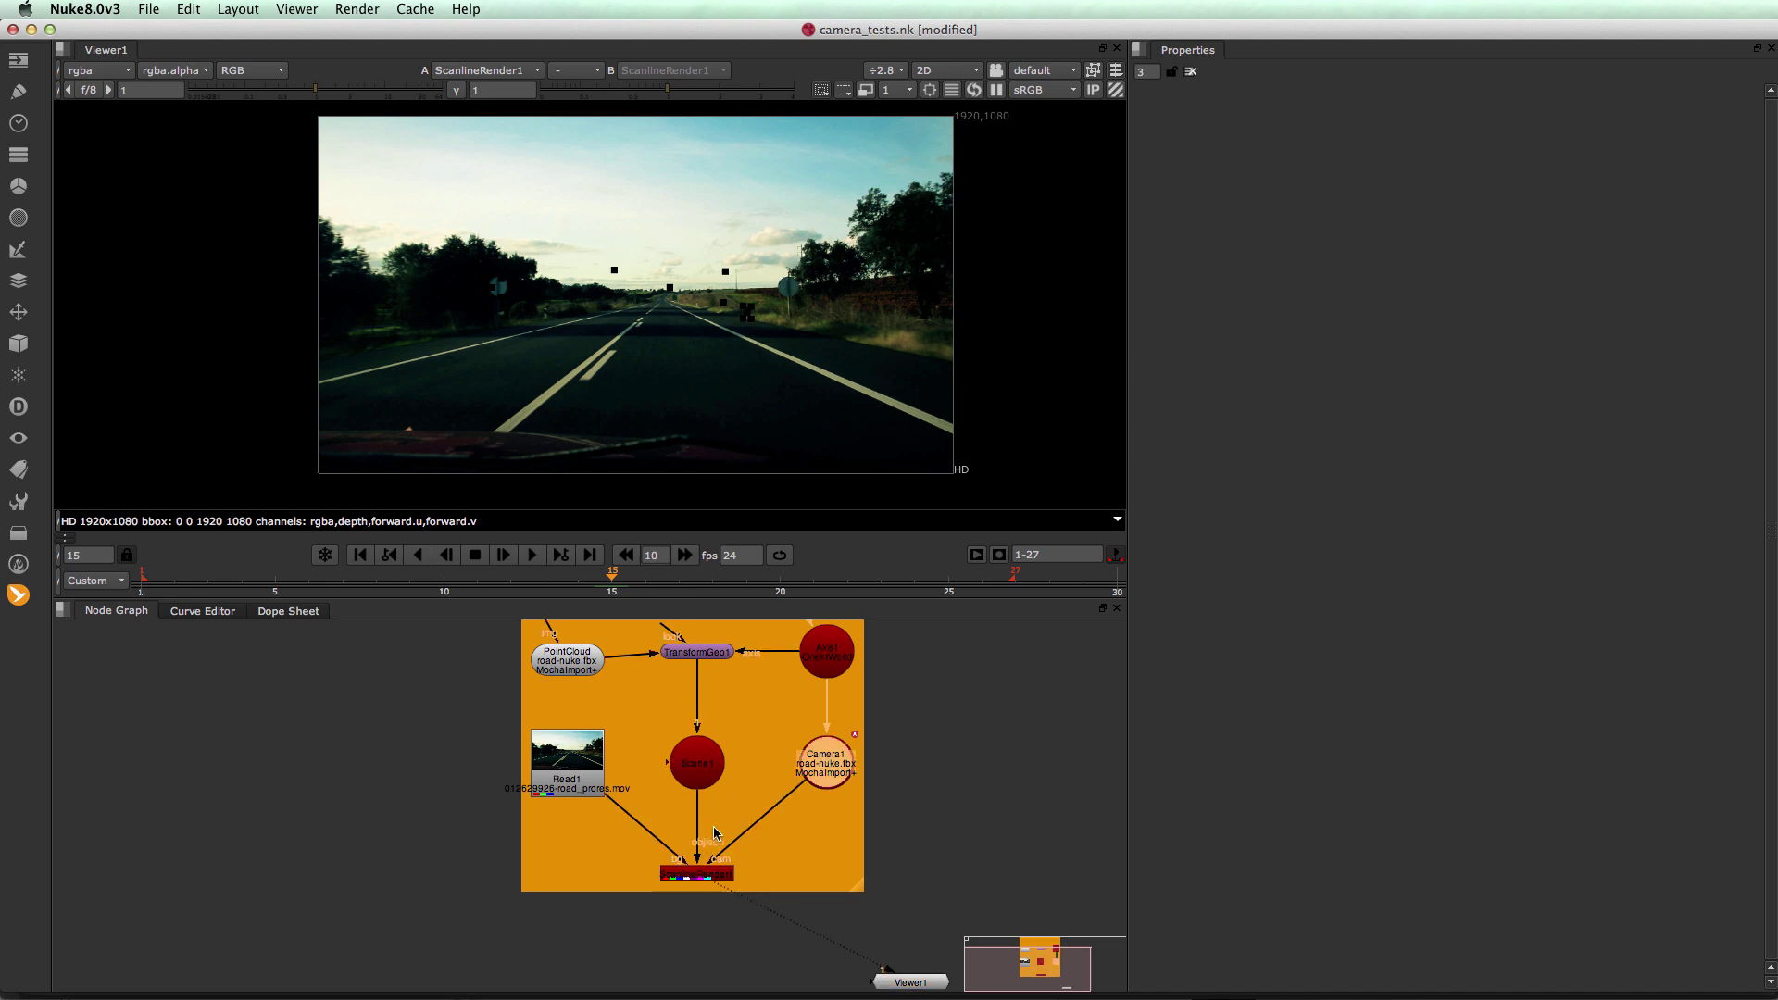
click(697, 876)
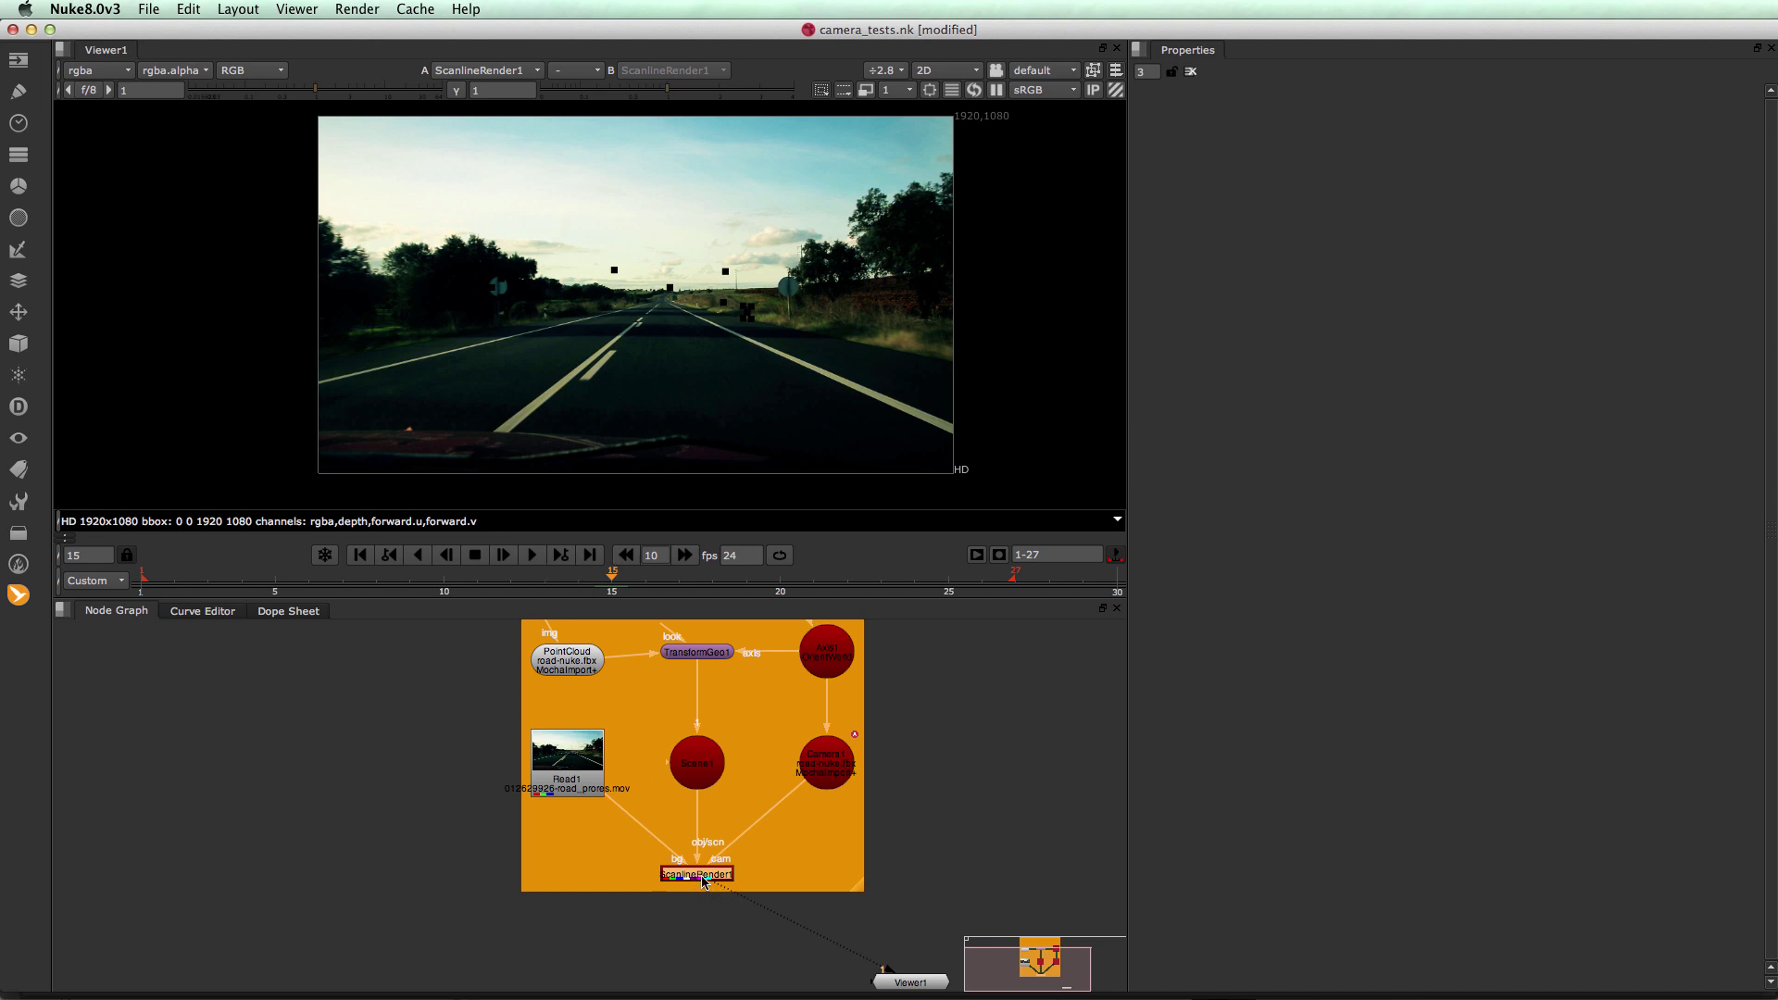
click(532, 554)
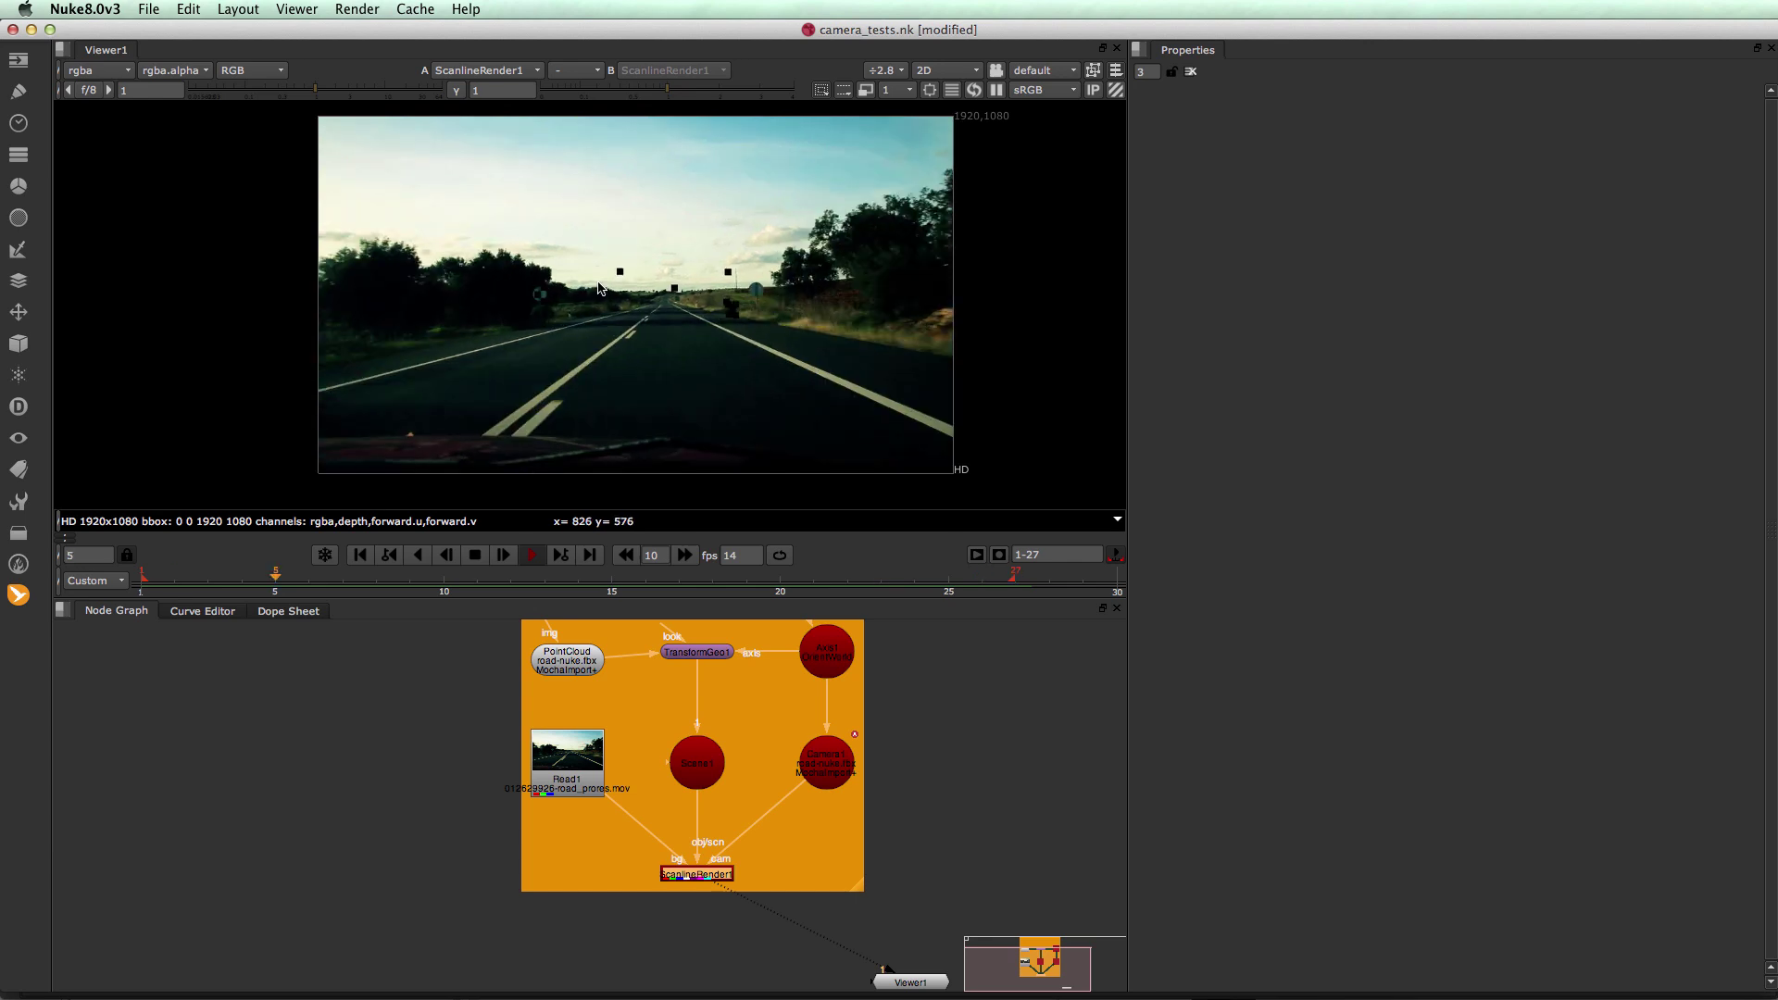
click(475, 555)
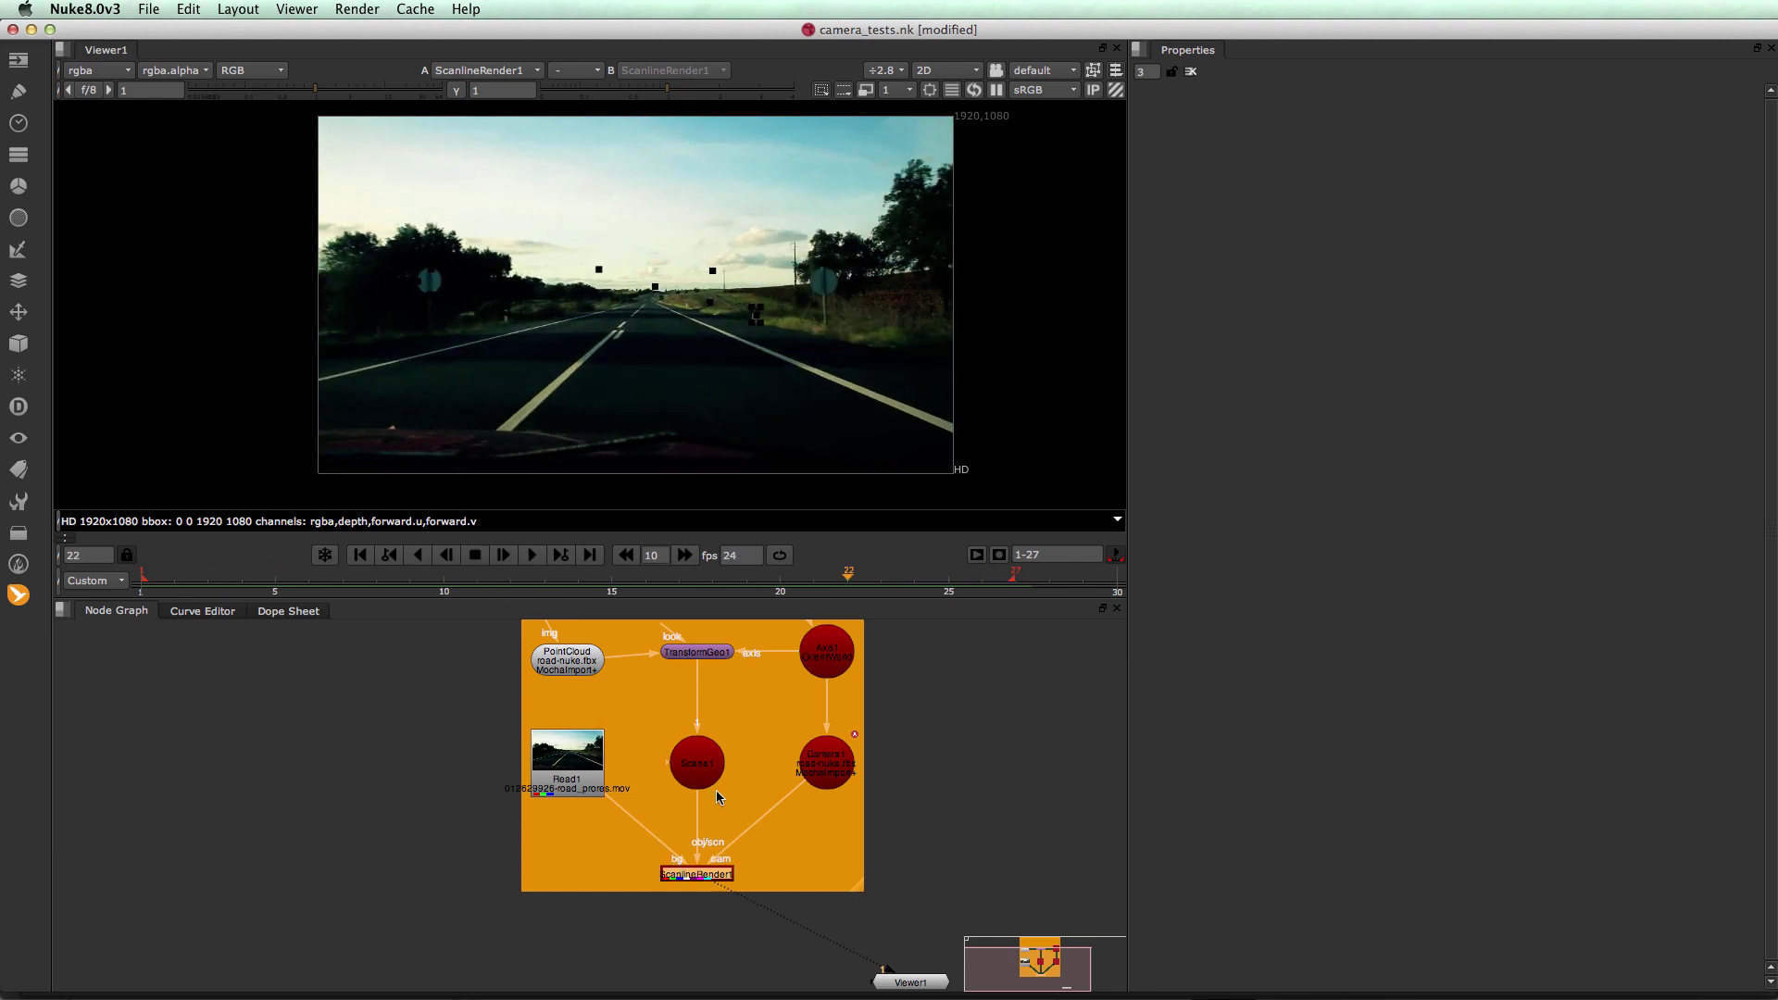
Add a Gamma node after Read1 with a value of 3.1 and play the brightened shot
click(556, 753)
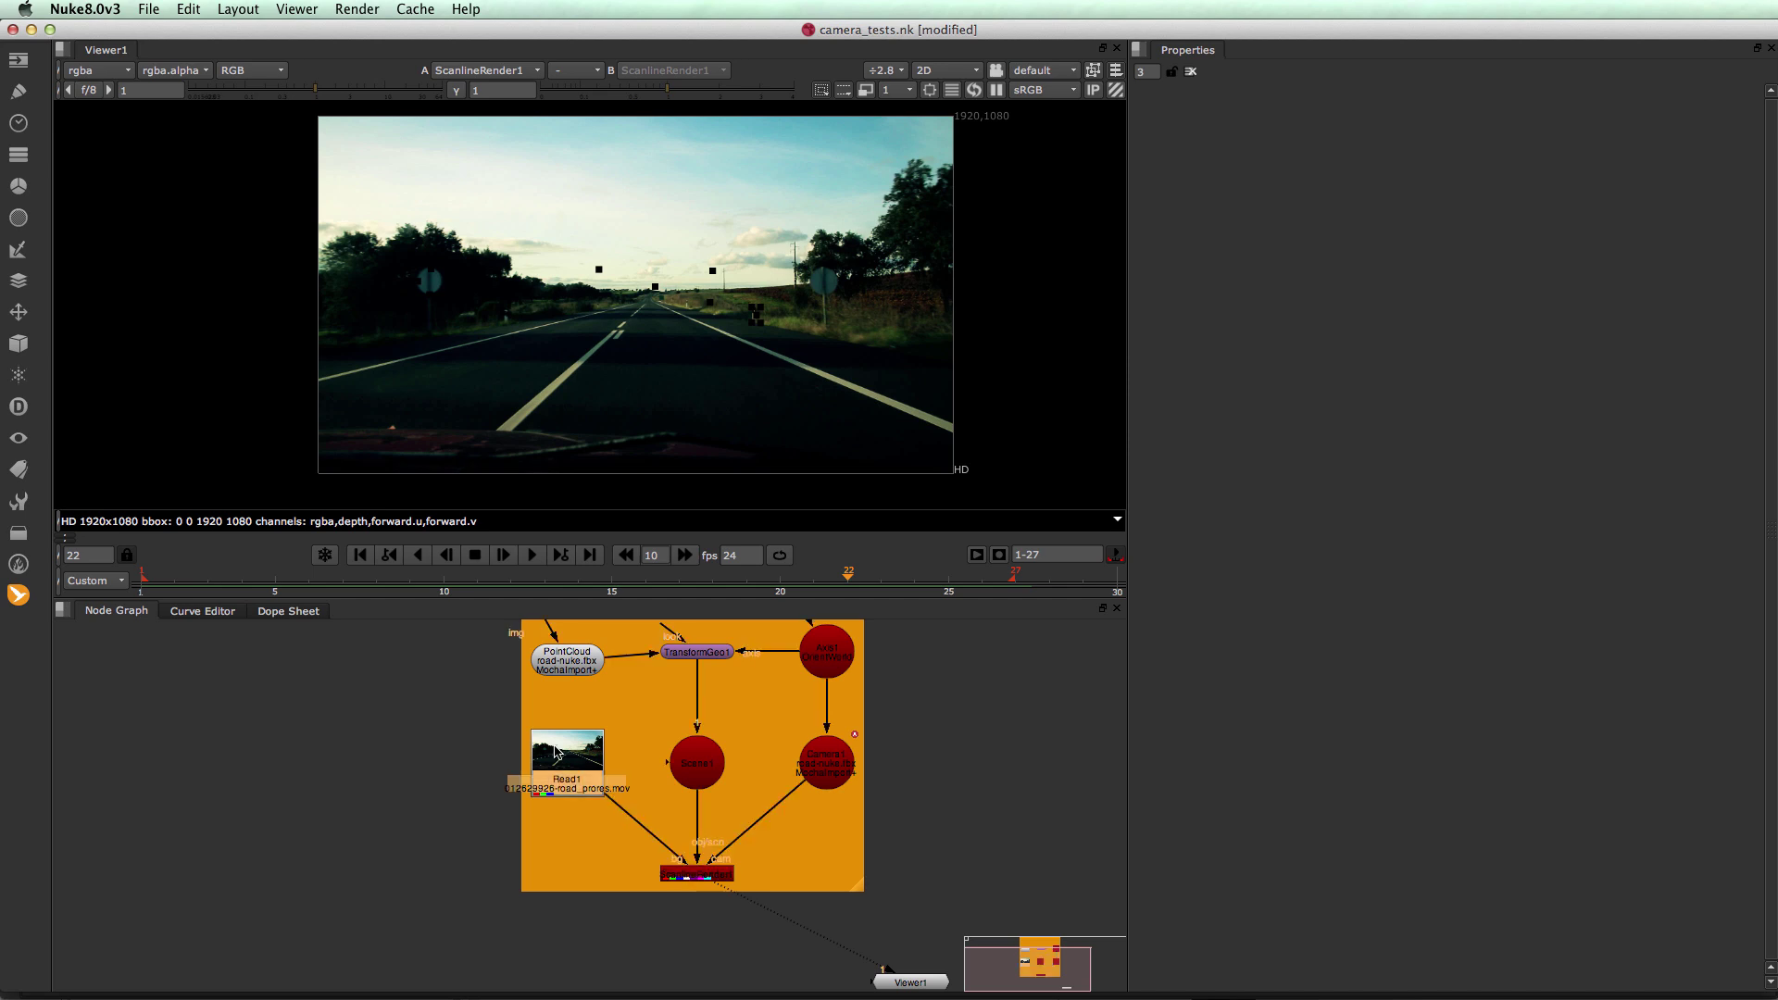
key(Tab)
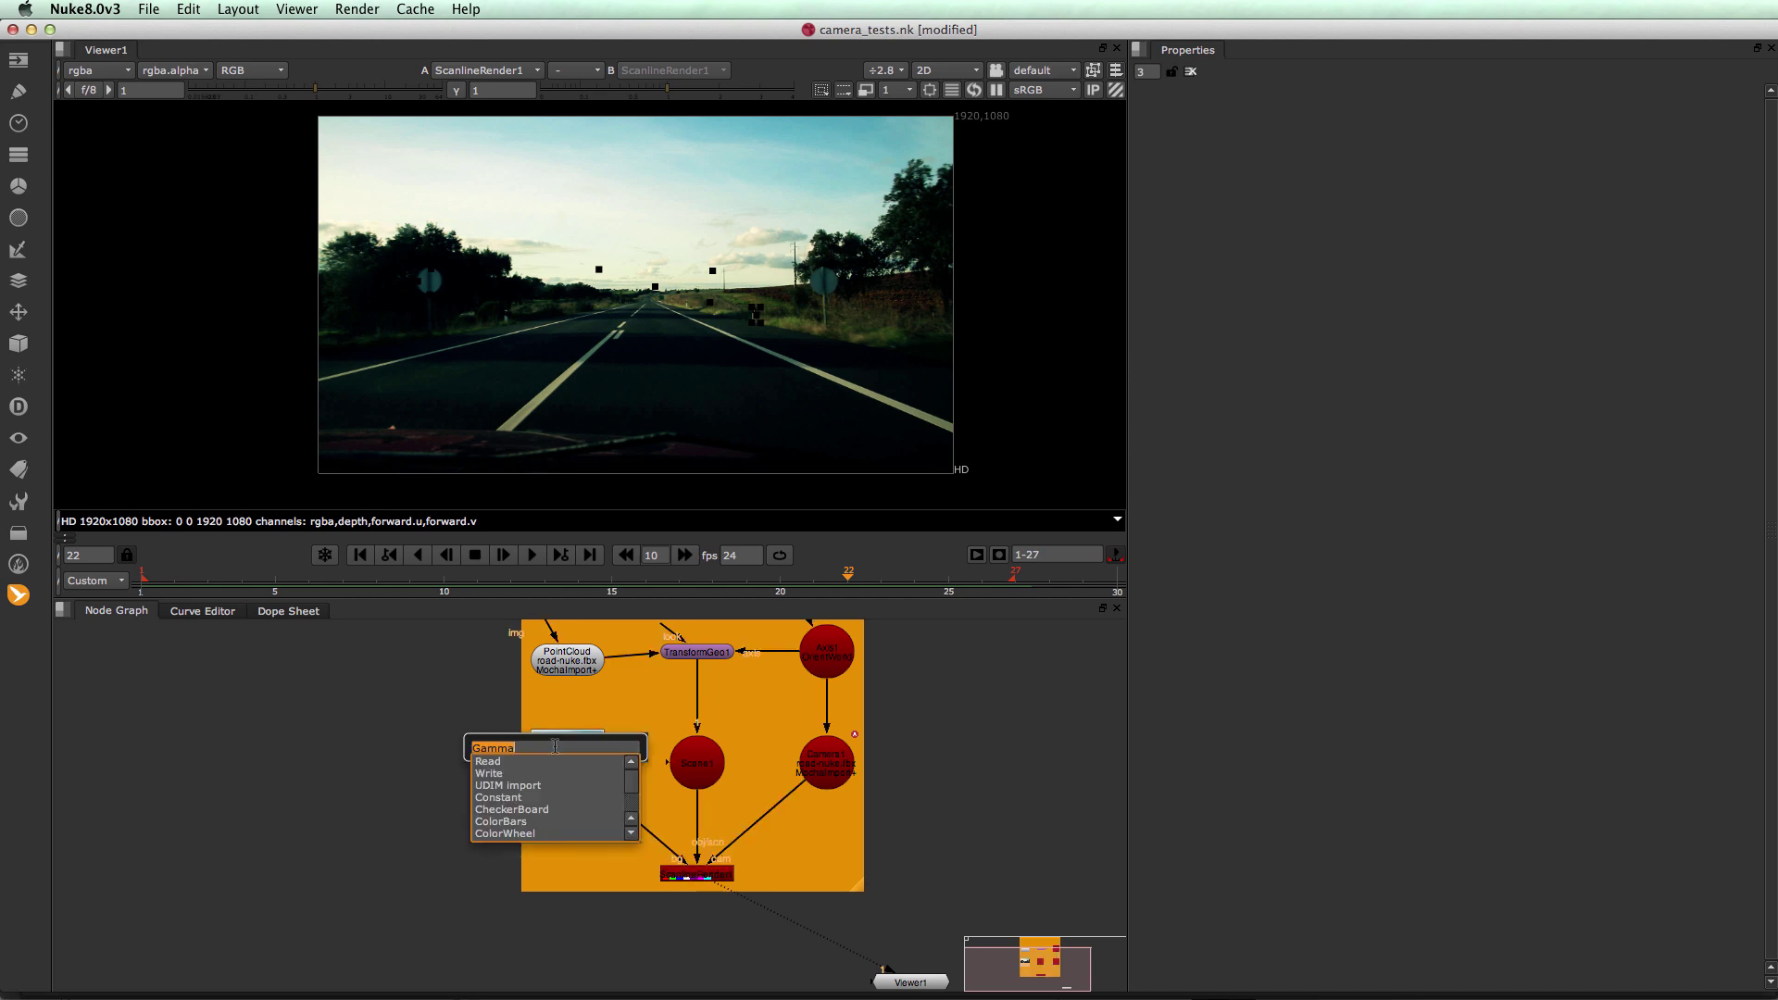
key(Return)
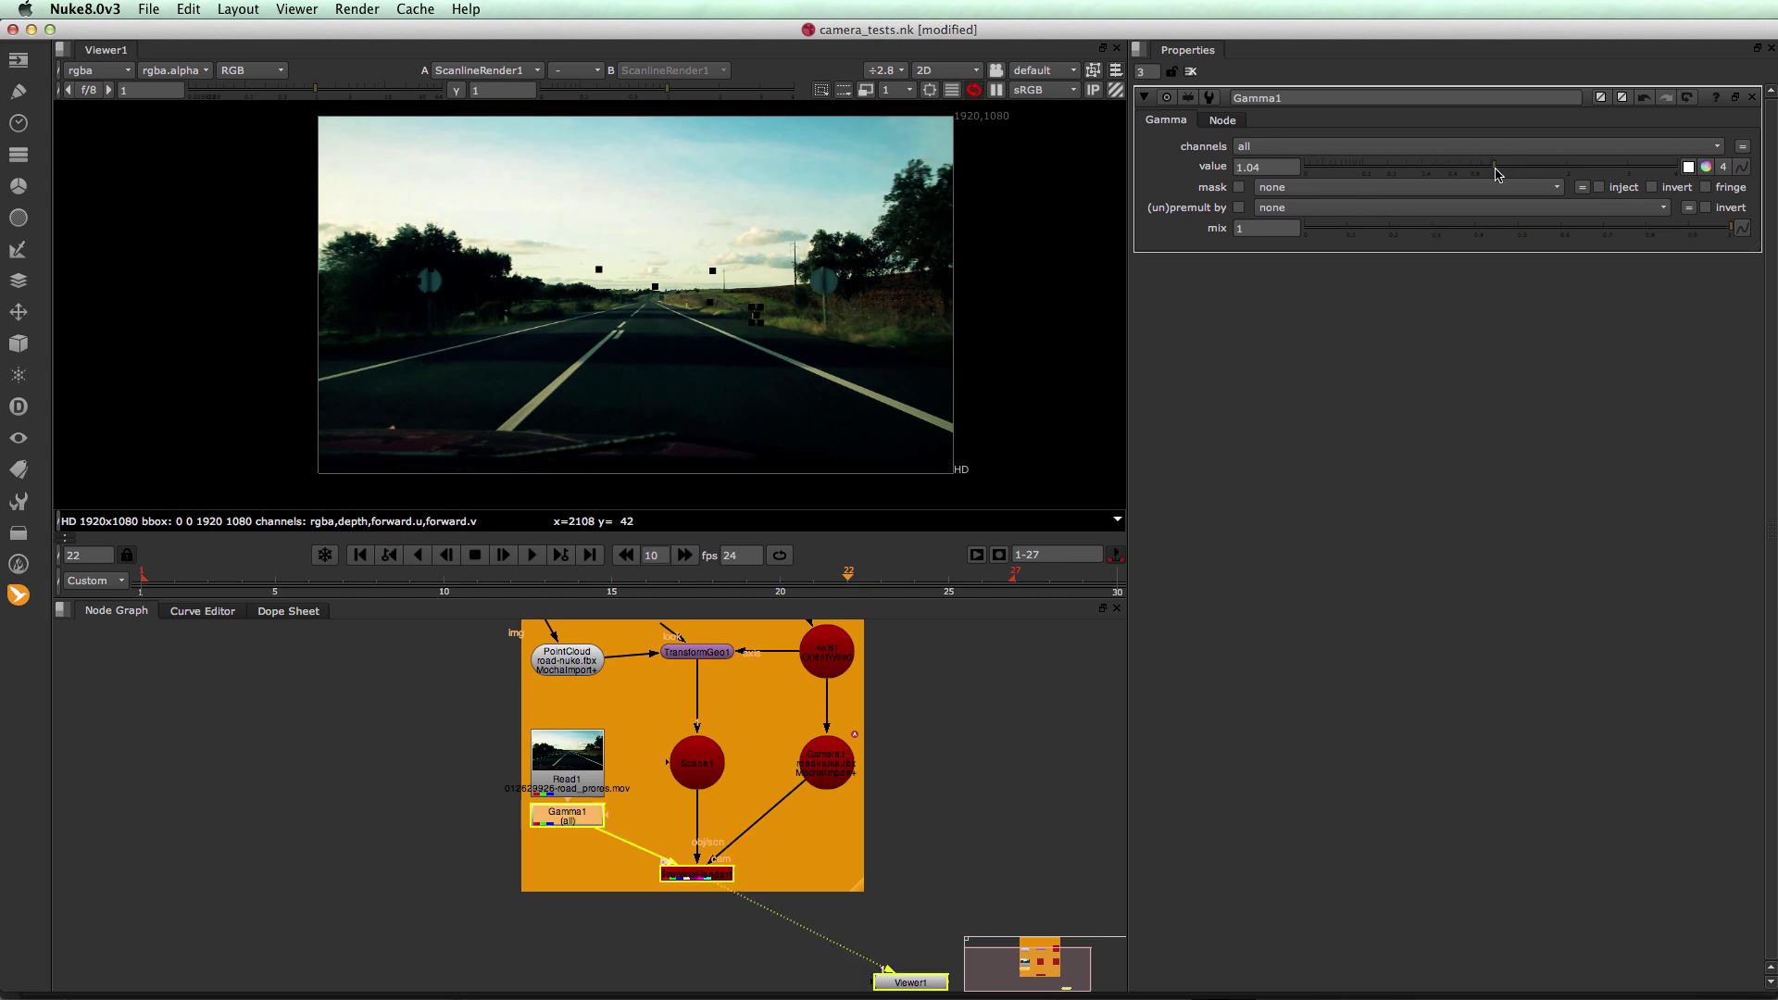
drag(1502, 171, 1633, 174)
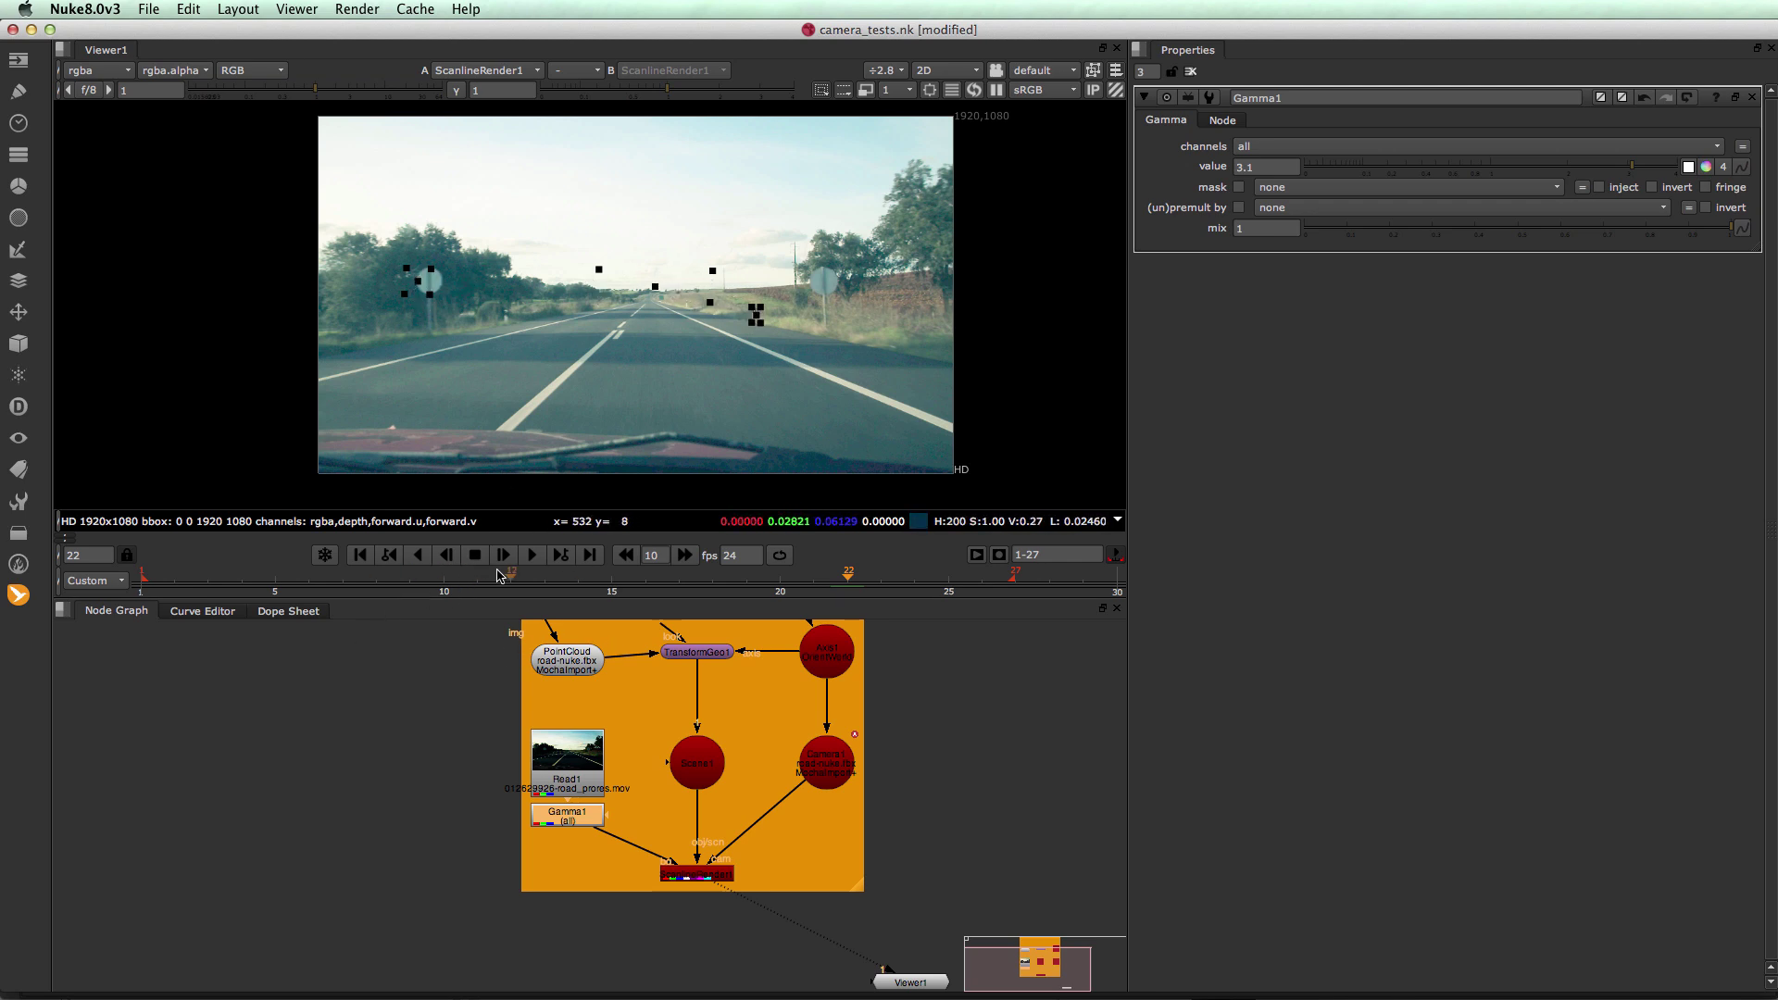
click(530, 555)
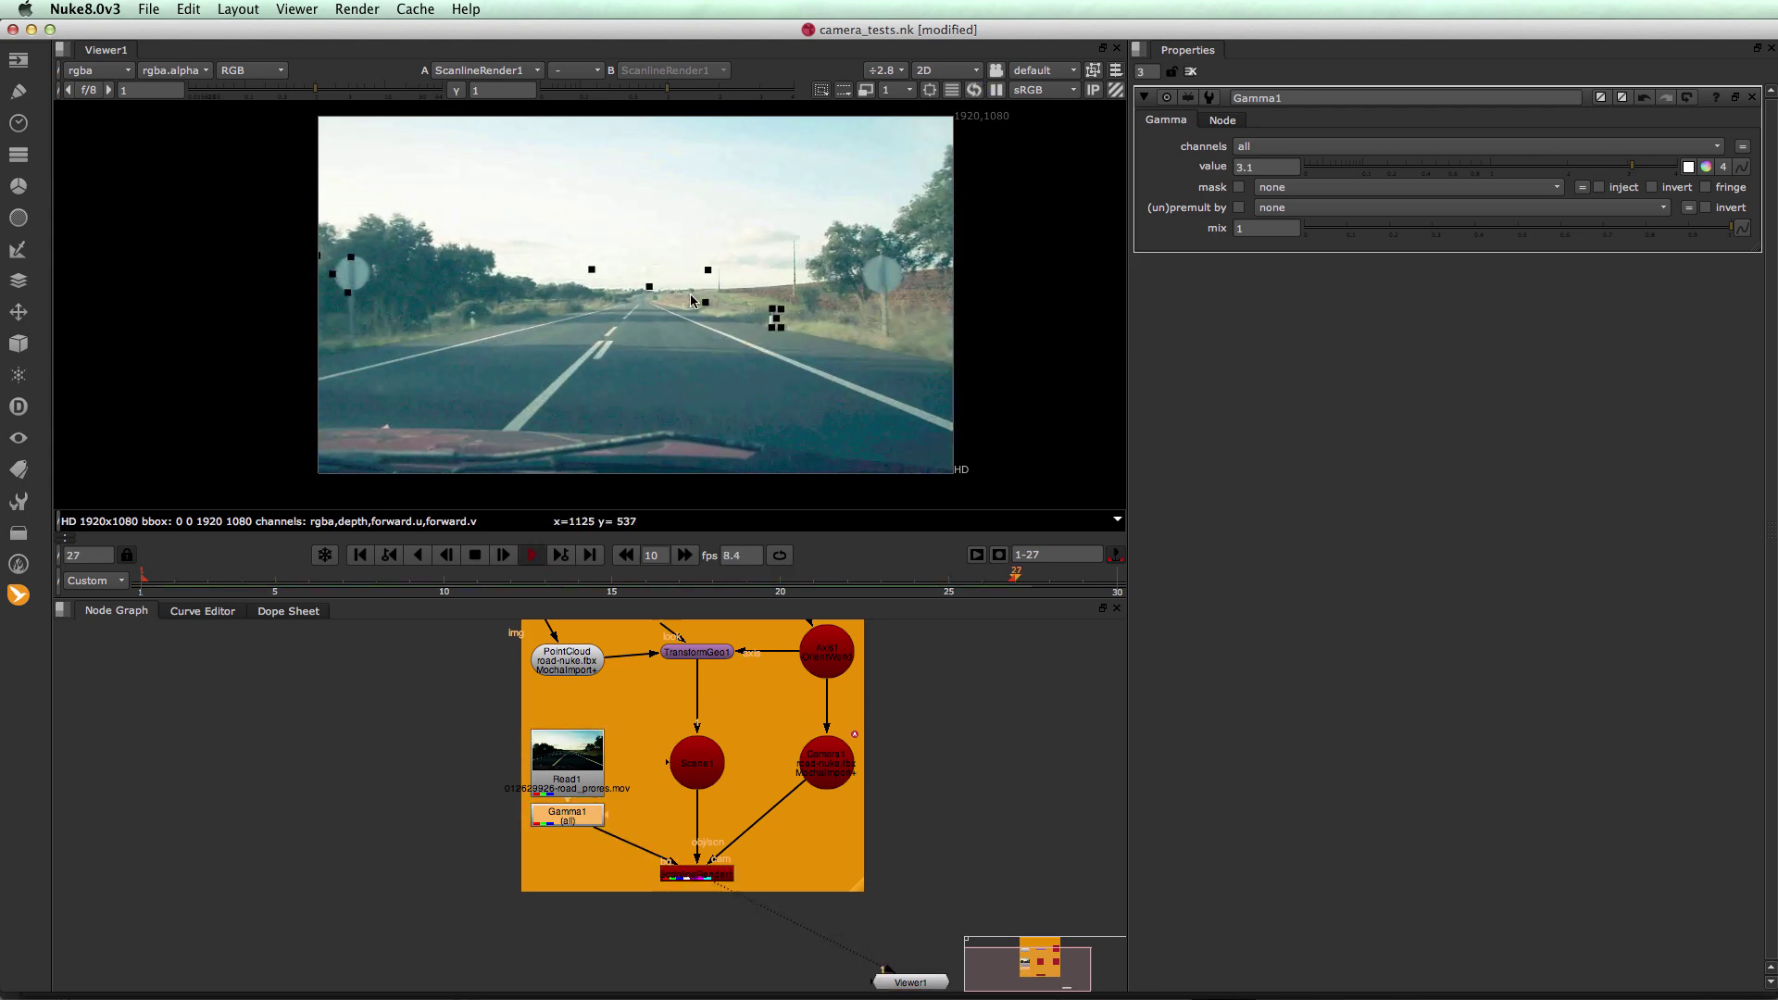
Play the brightened road shot, stop at frame 17, and point out the PointCloud and Camera1 nodes in the rig
click(502, 557)
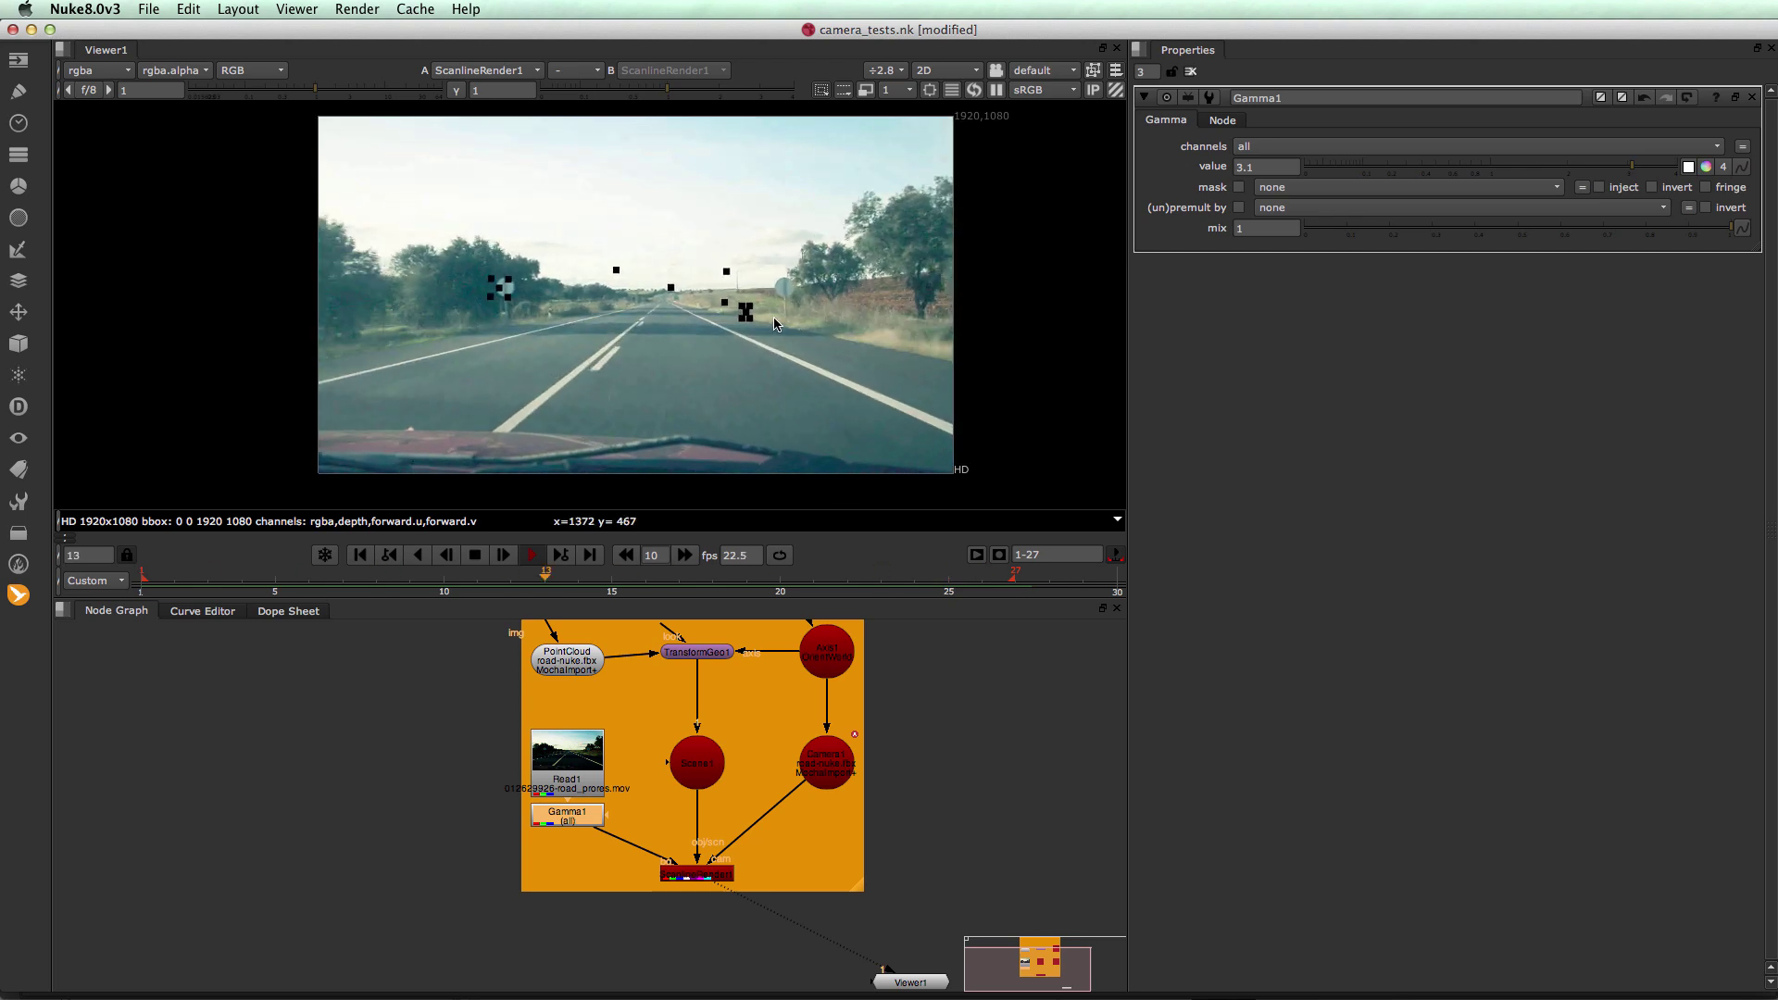
click(476, 558)
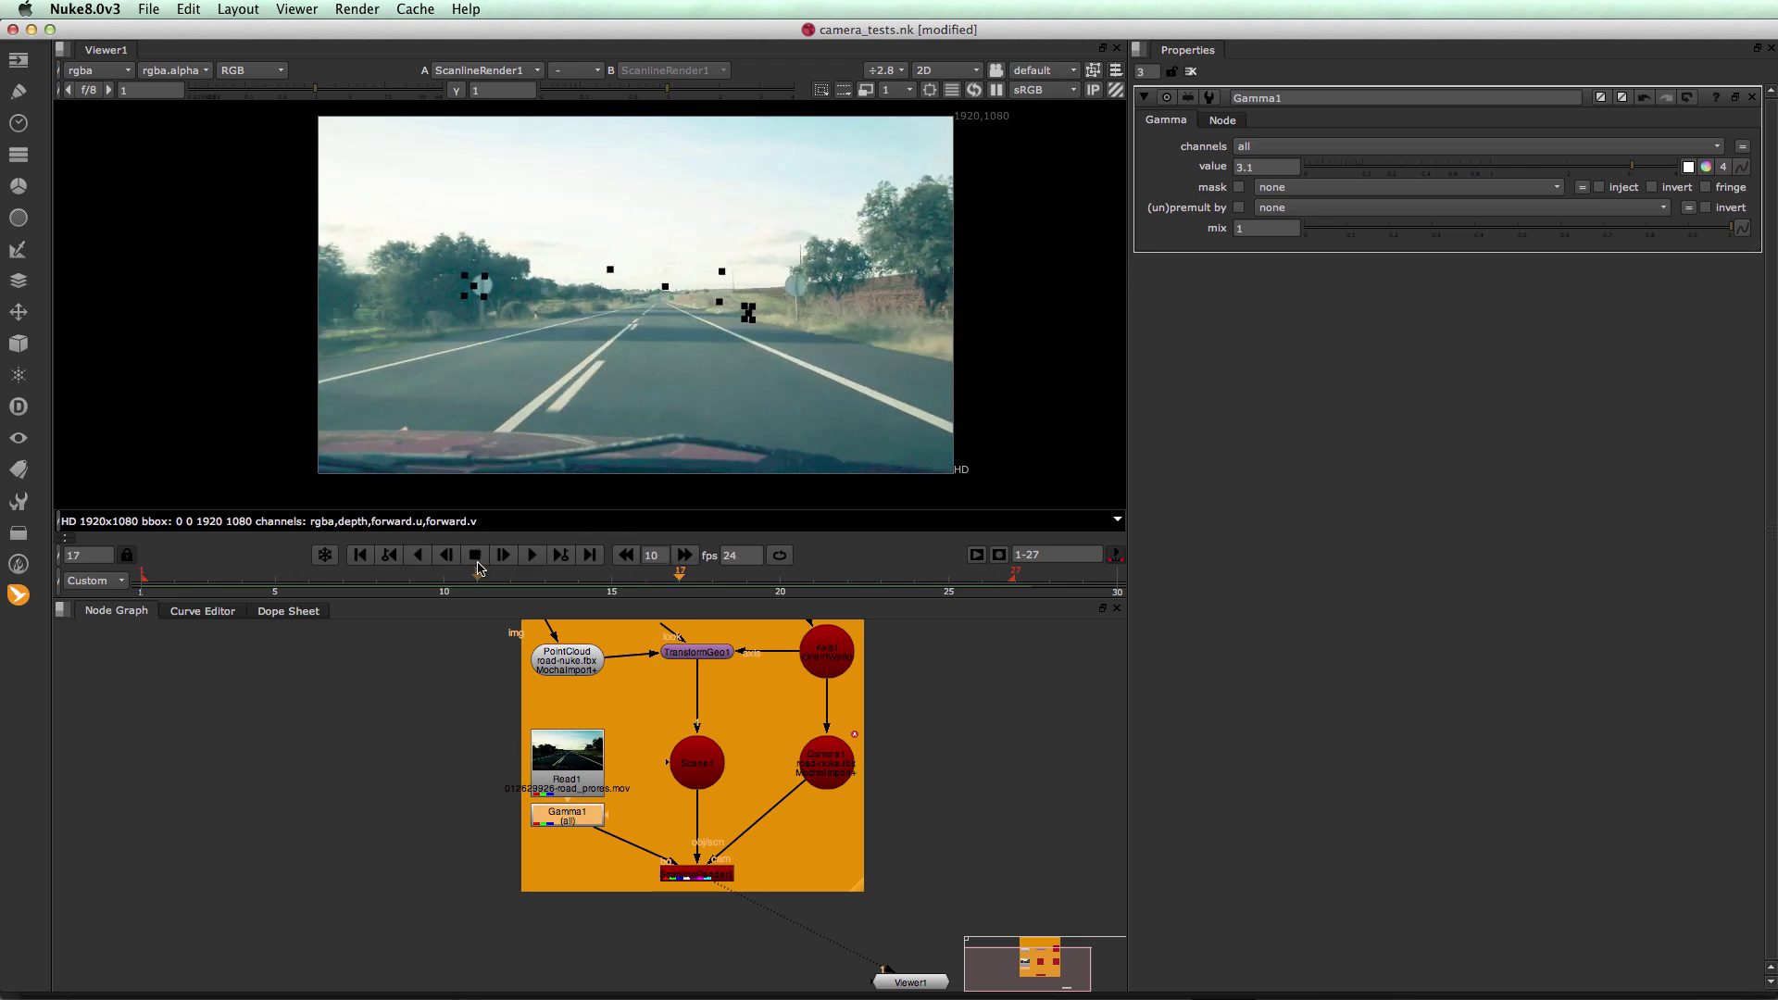
click(584, 665)
drag(568, 669, 568, 661)
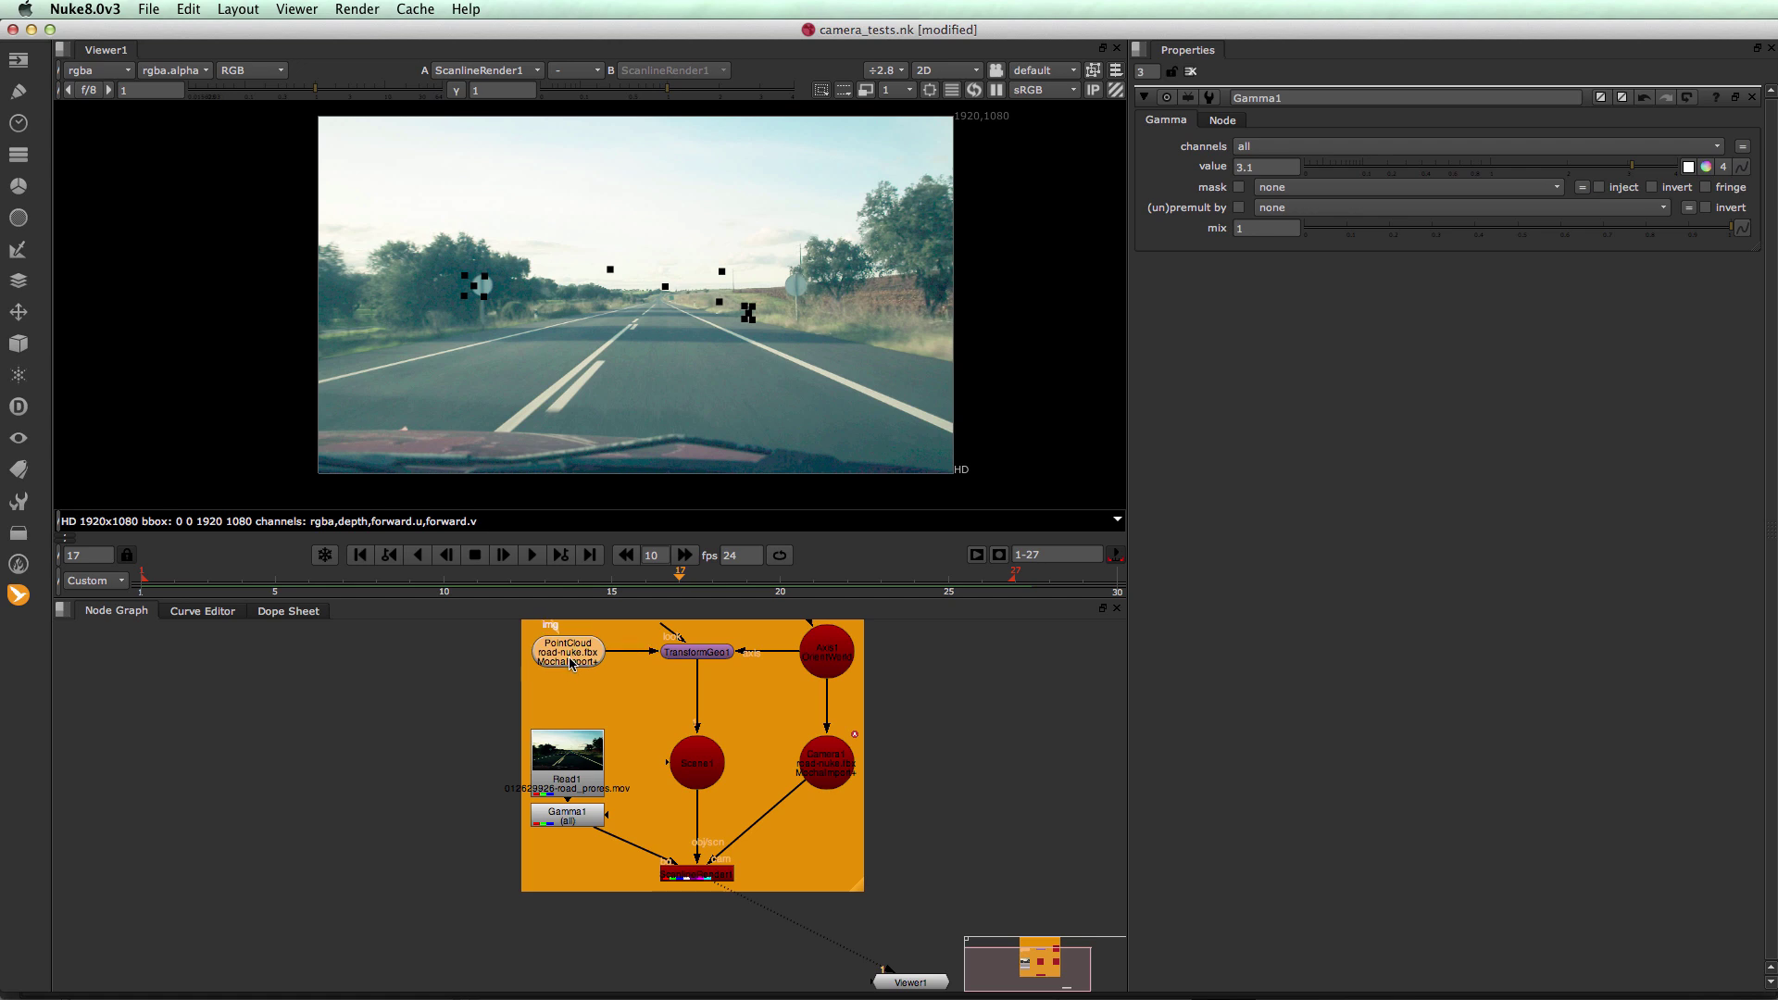
click(830, 766)
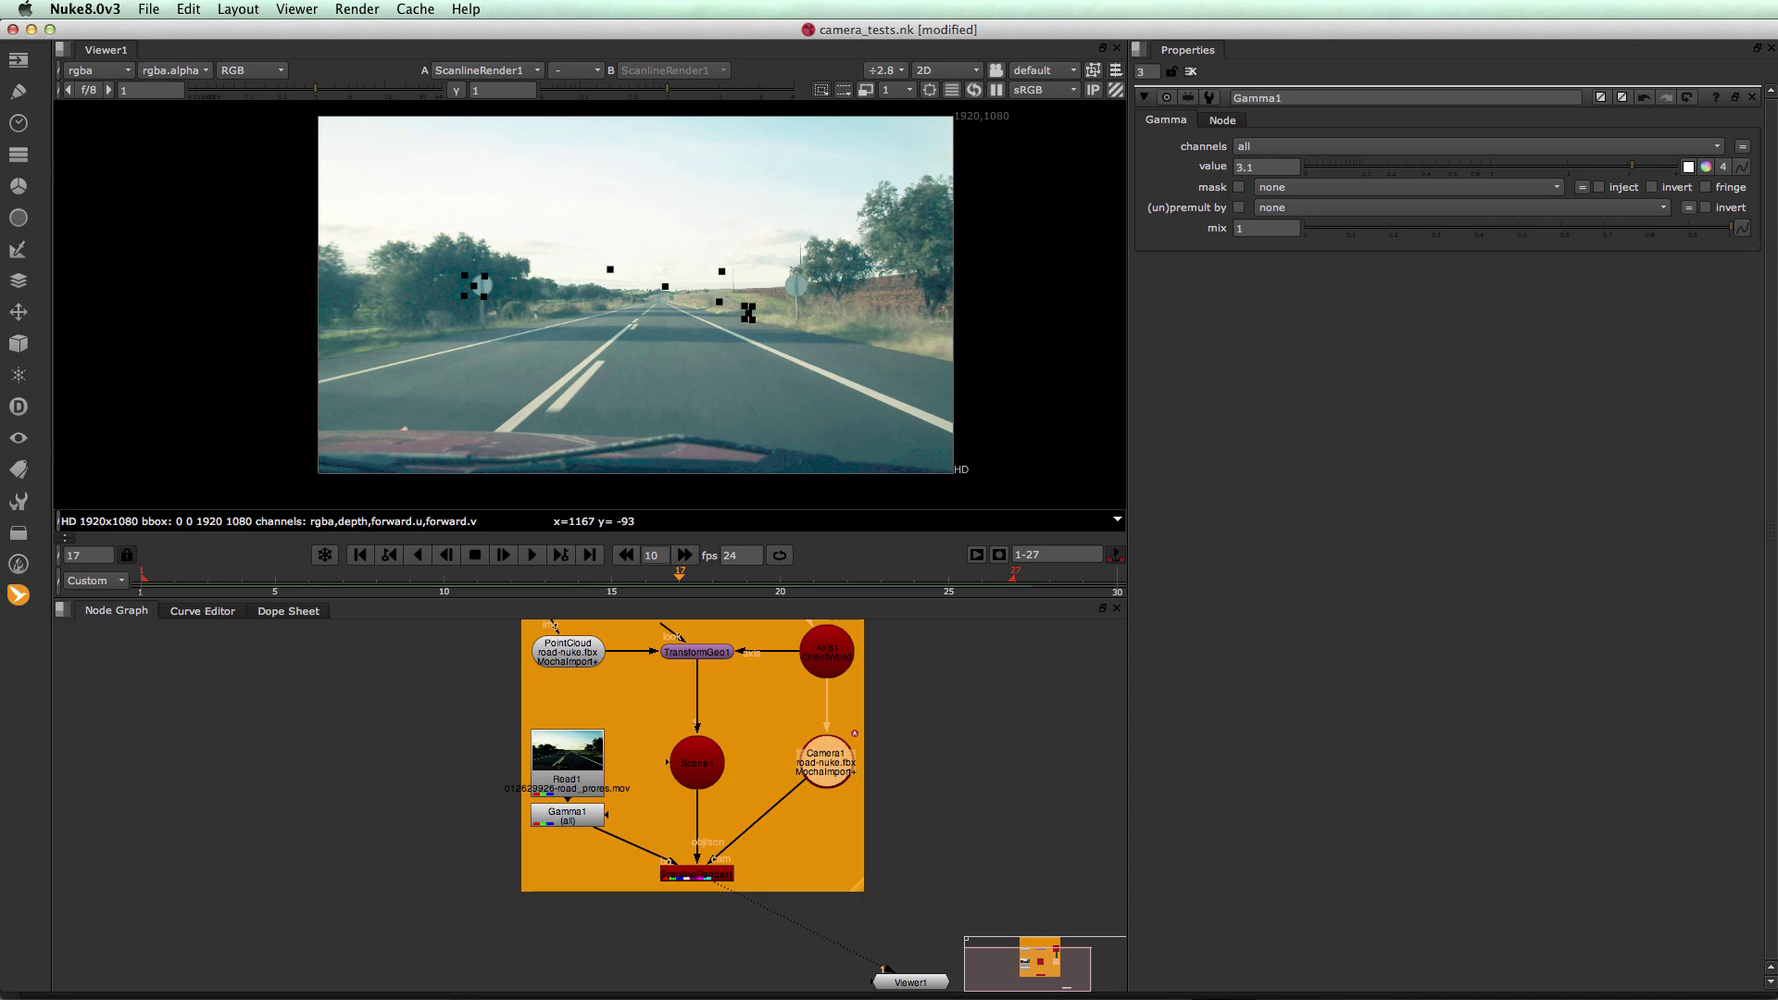
Switch to Firefox, view the "3D Camera Solver and Nuke Pt. 2" tutorial page with its video reloaded, and return to Nuke
key(super+Tab)
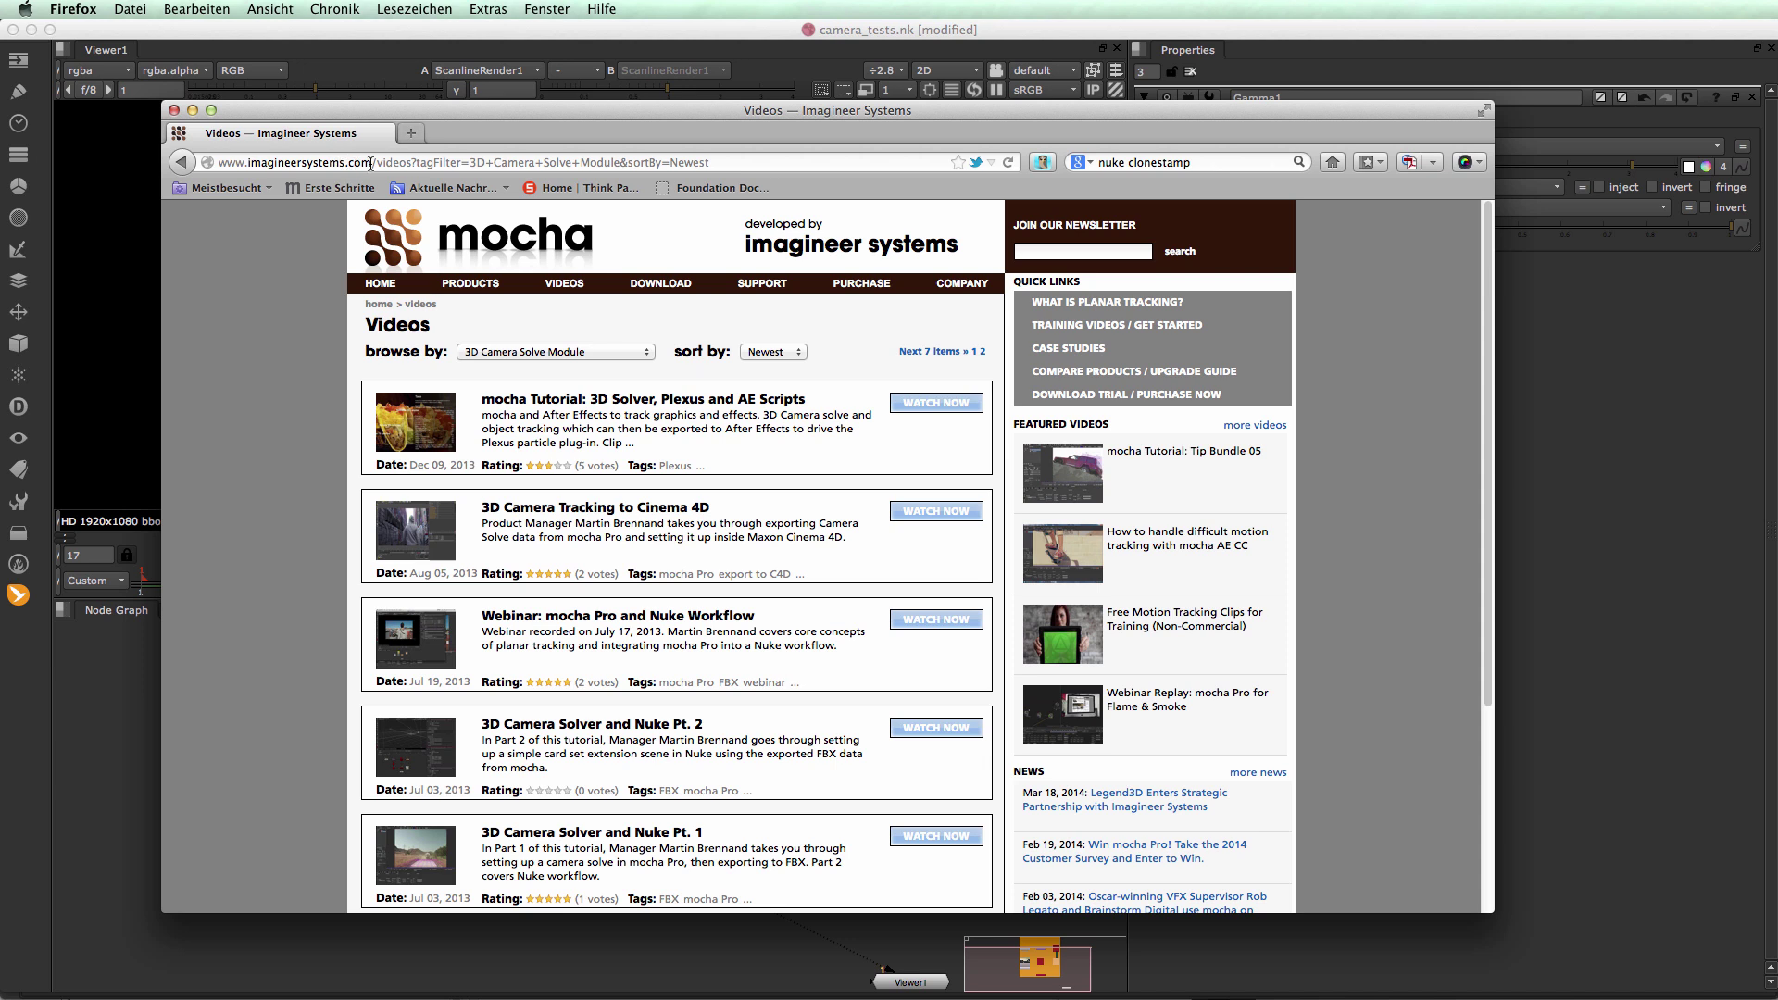
mouse_move(565, 287)
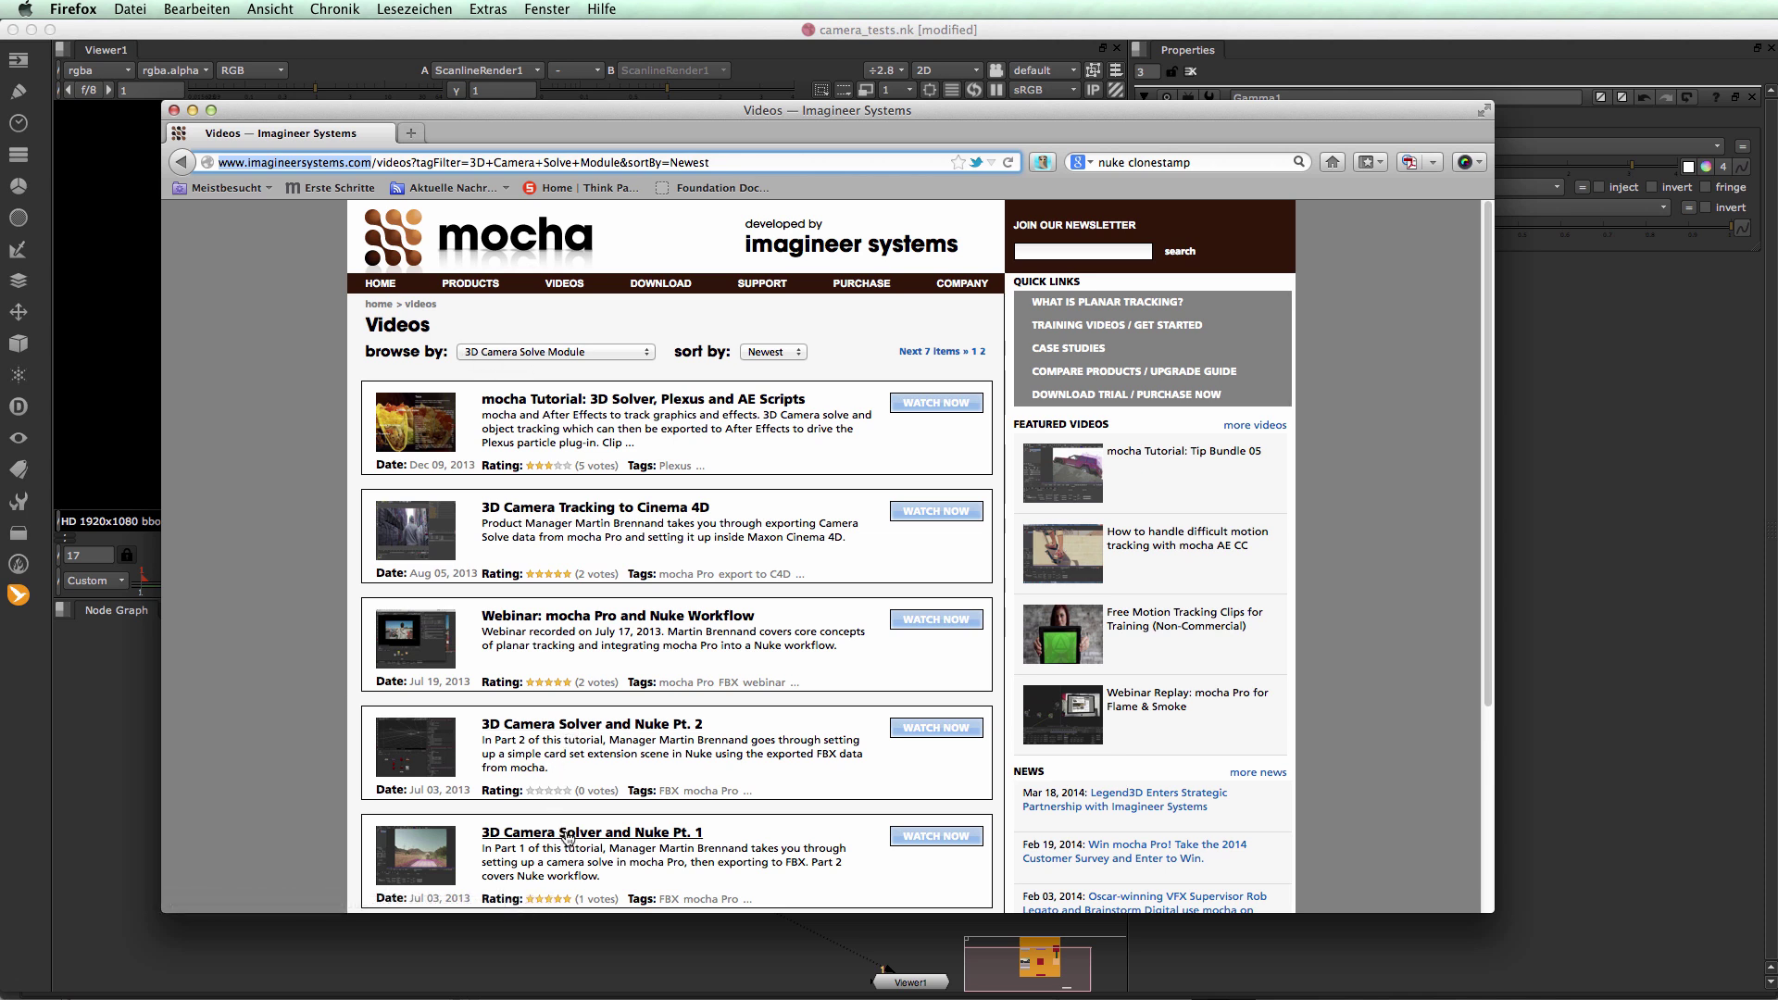
click(608, 729)
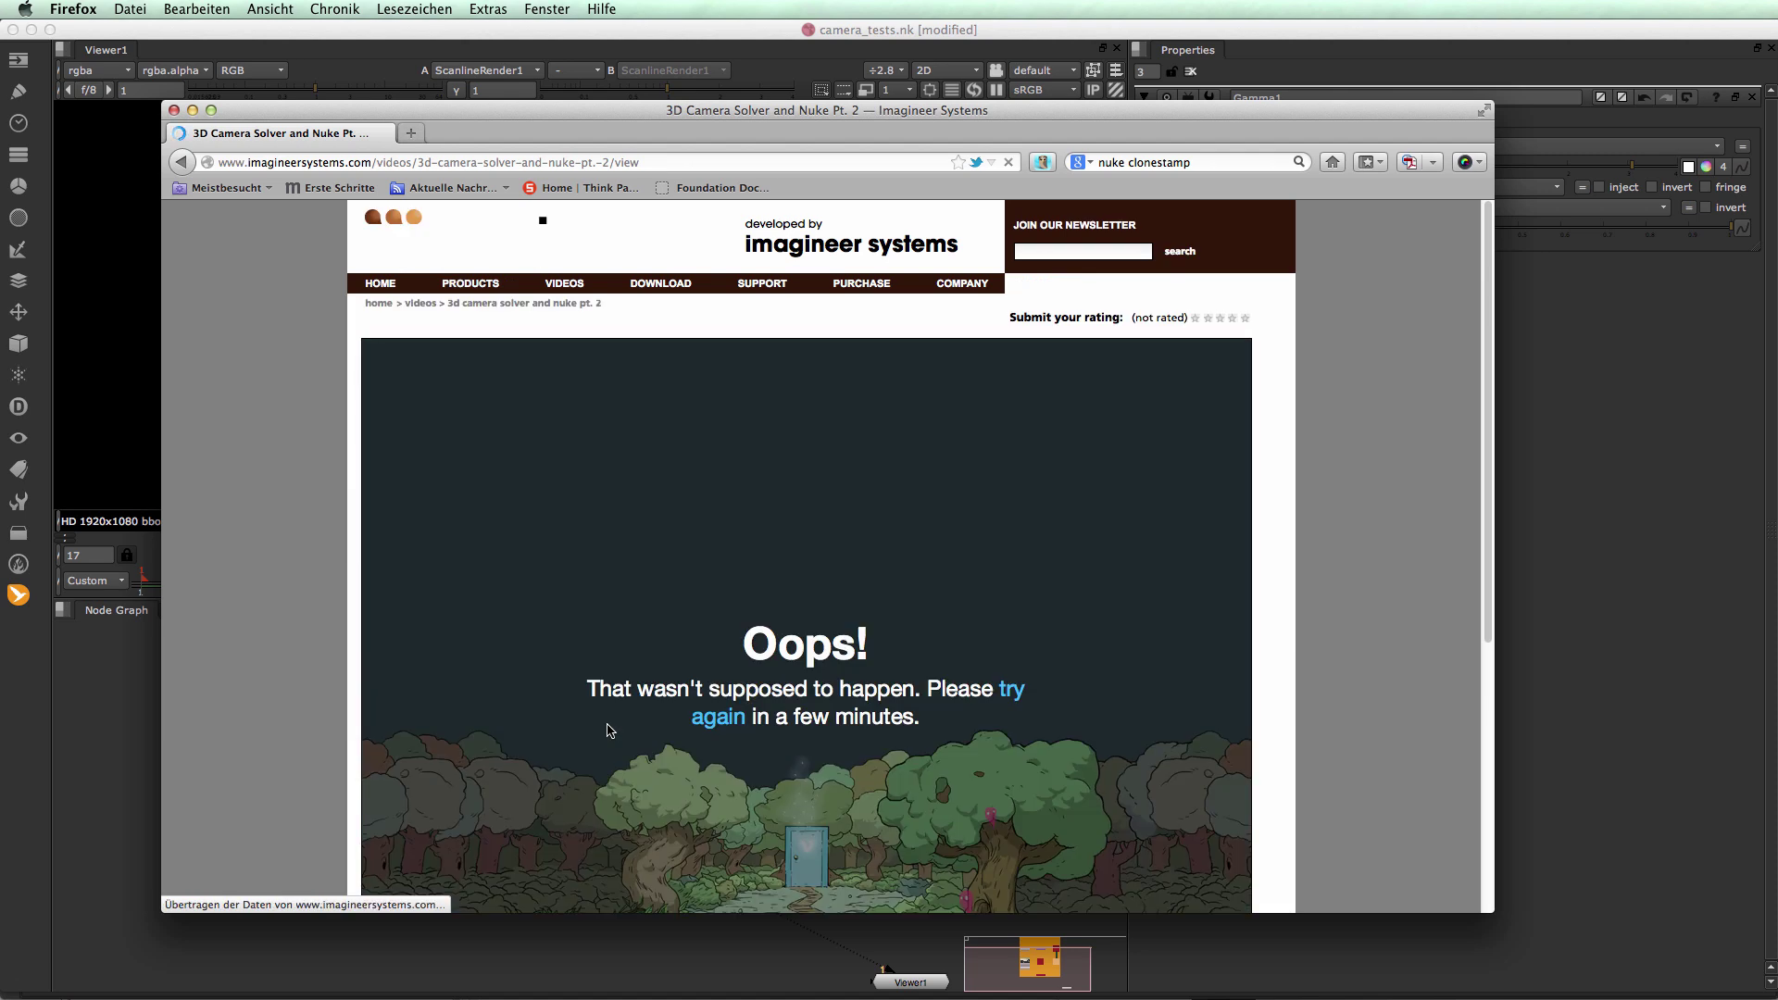
scroll(610, 731, down, 5)
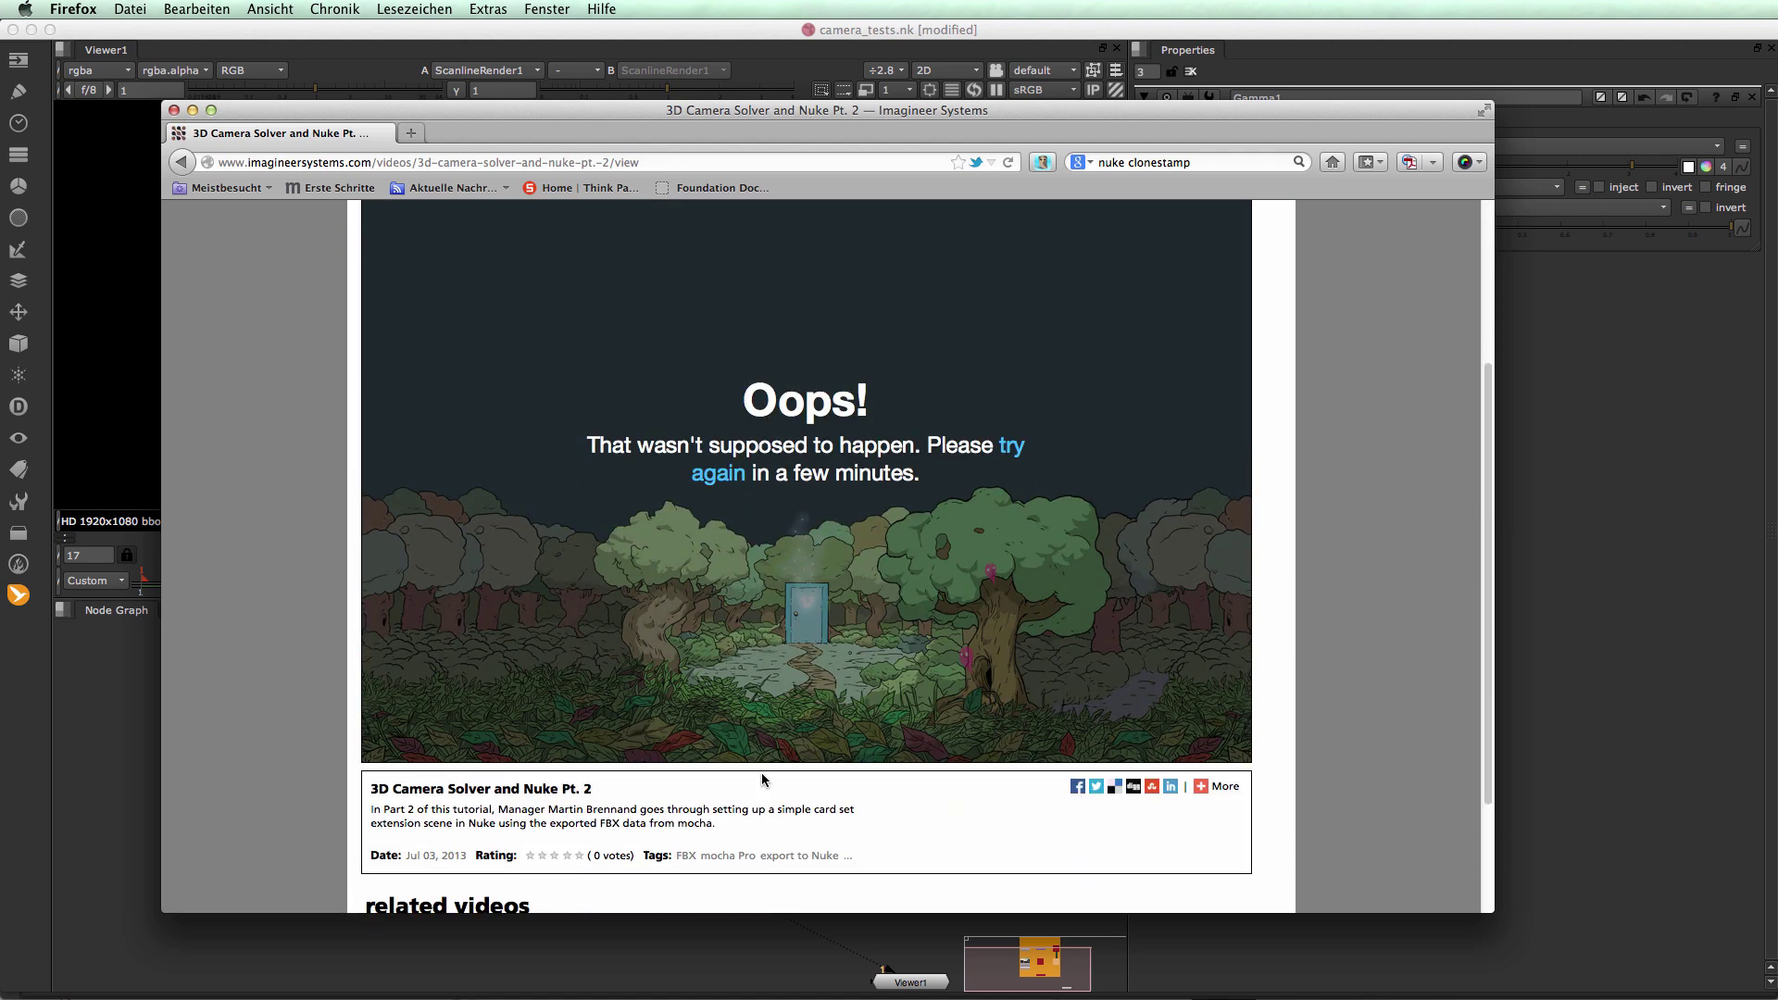
click(711, 483)
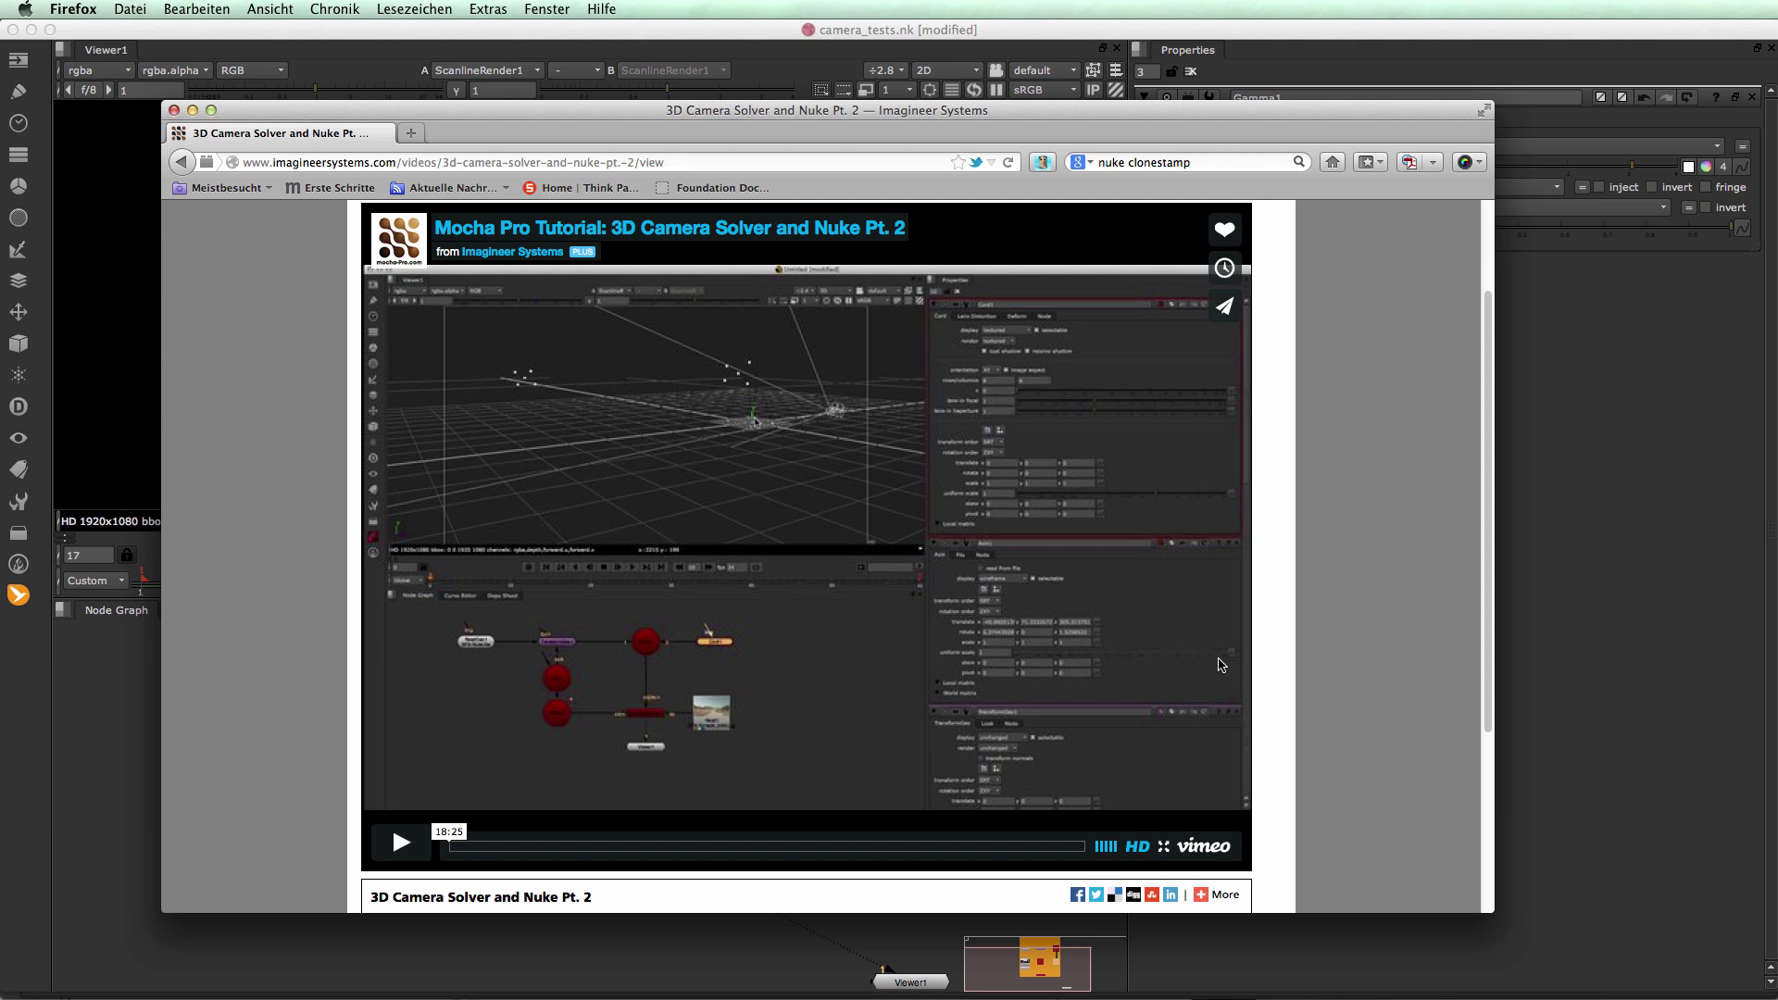
key(super+h)
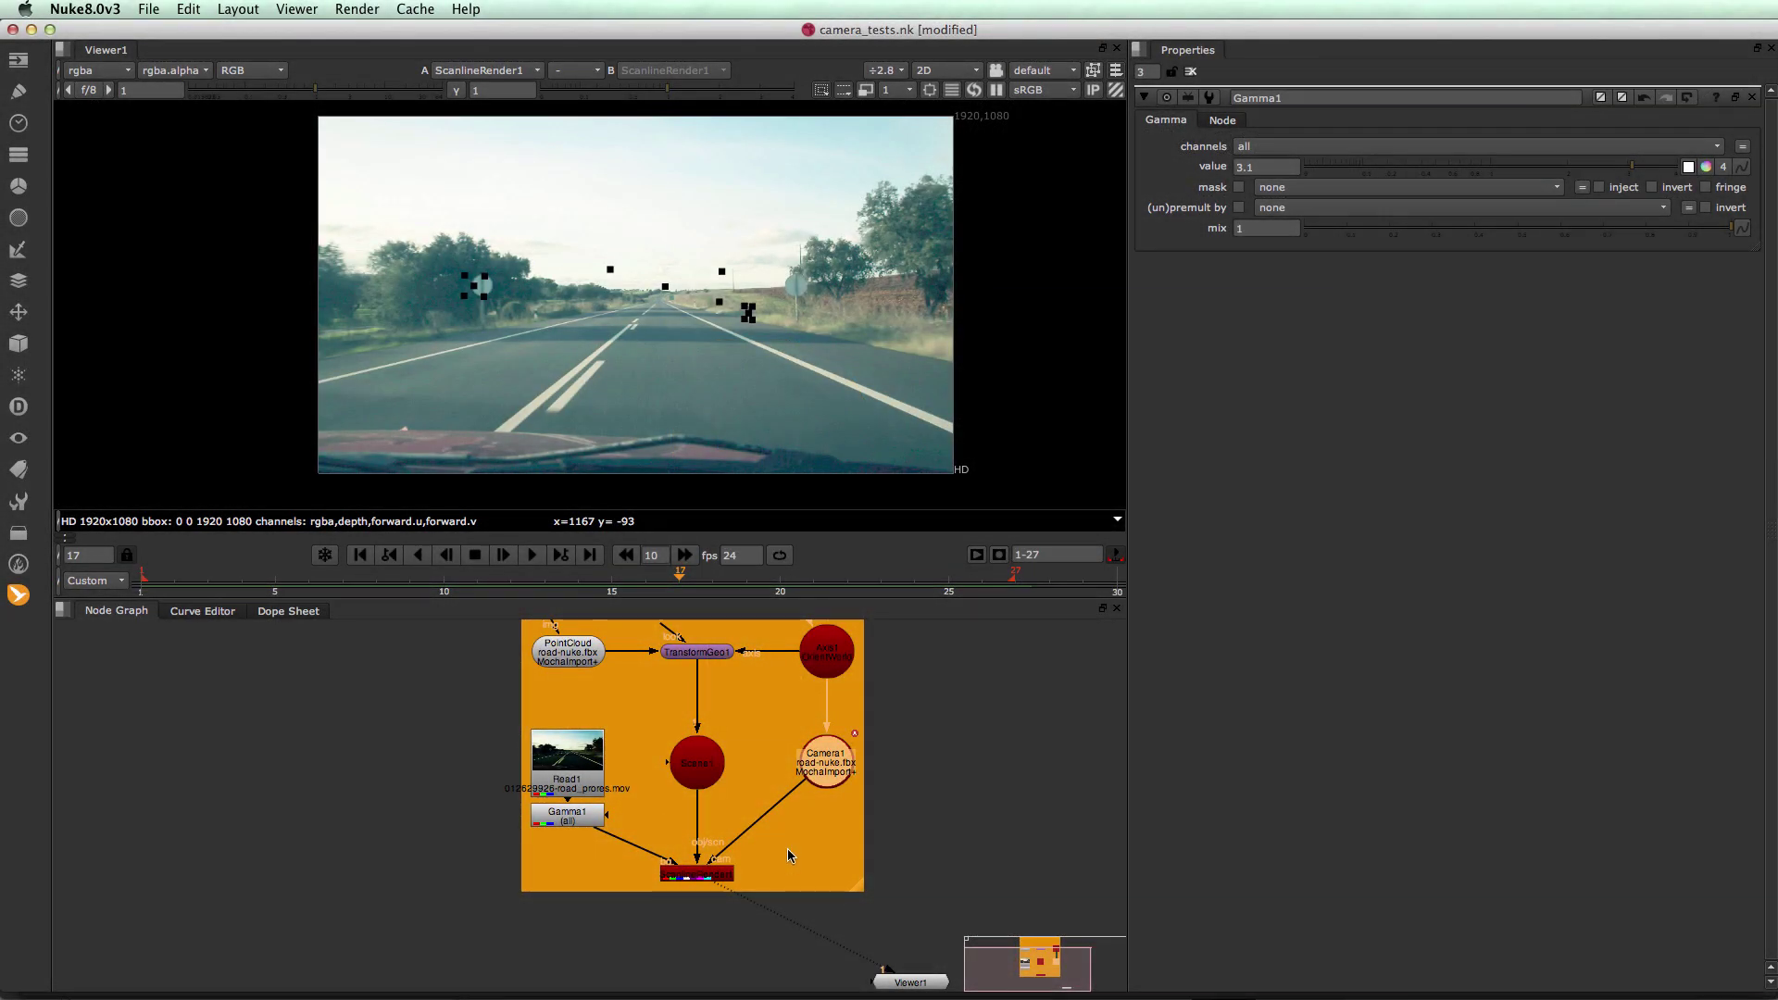
Move Read1 out of the camera rig group and delete the rig's nodes together with Gamma1
drag(603, 780, 454, 753)
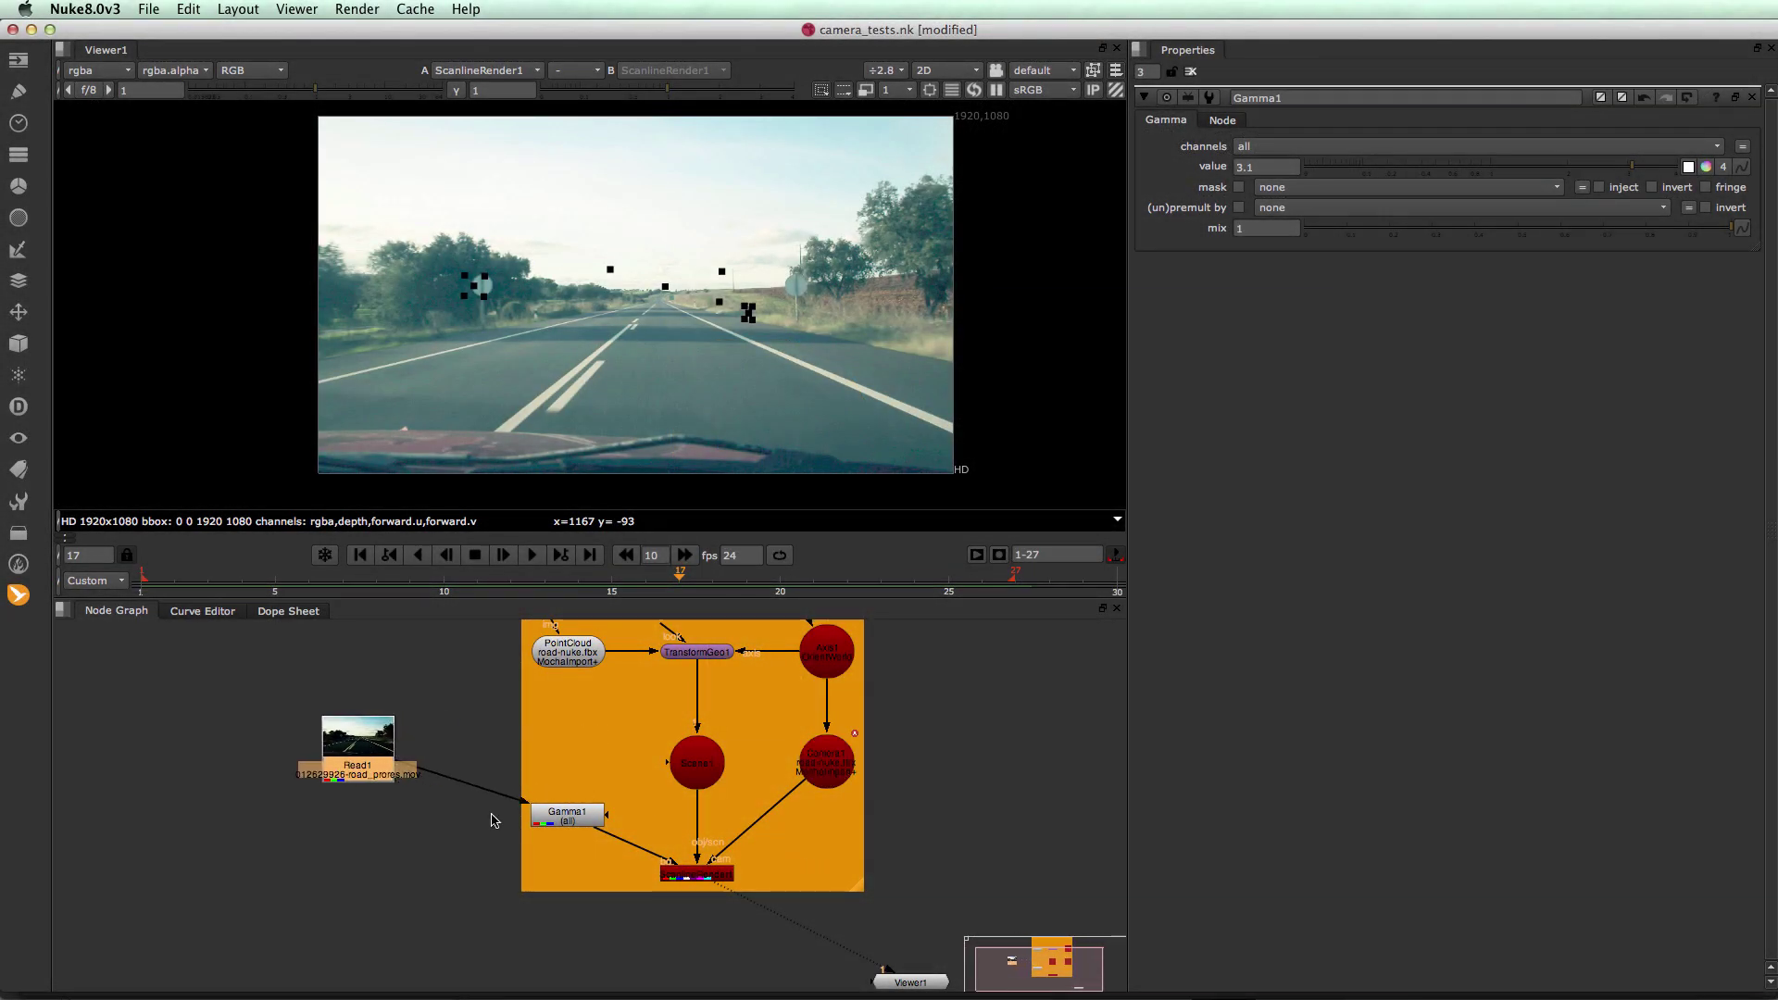
drag(515, 798, 492, 838)
drag(492, 916, 902, 636)
key(Delete)
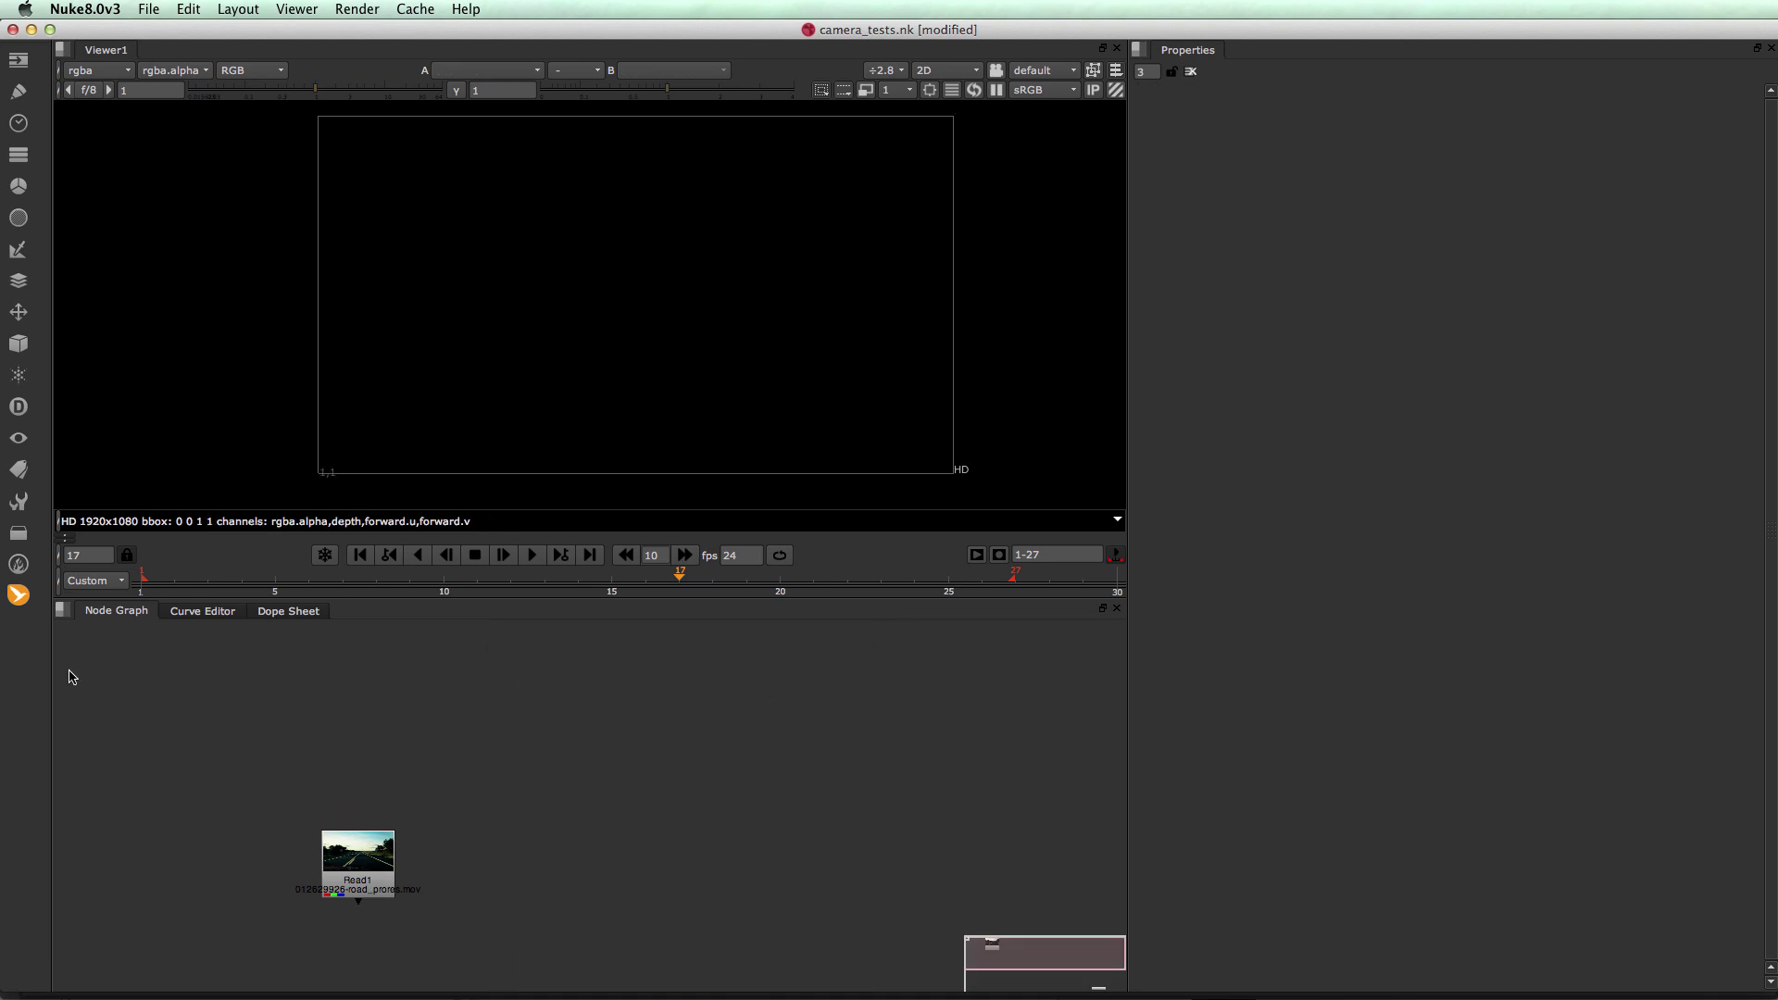
Create a MochaImport+ Camera and Geo+ setup from road-nuke.fbx
click(17, 594)
mouse_move(63, 598)
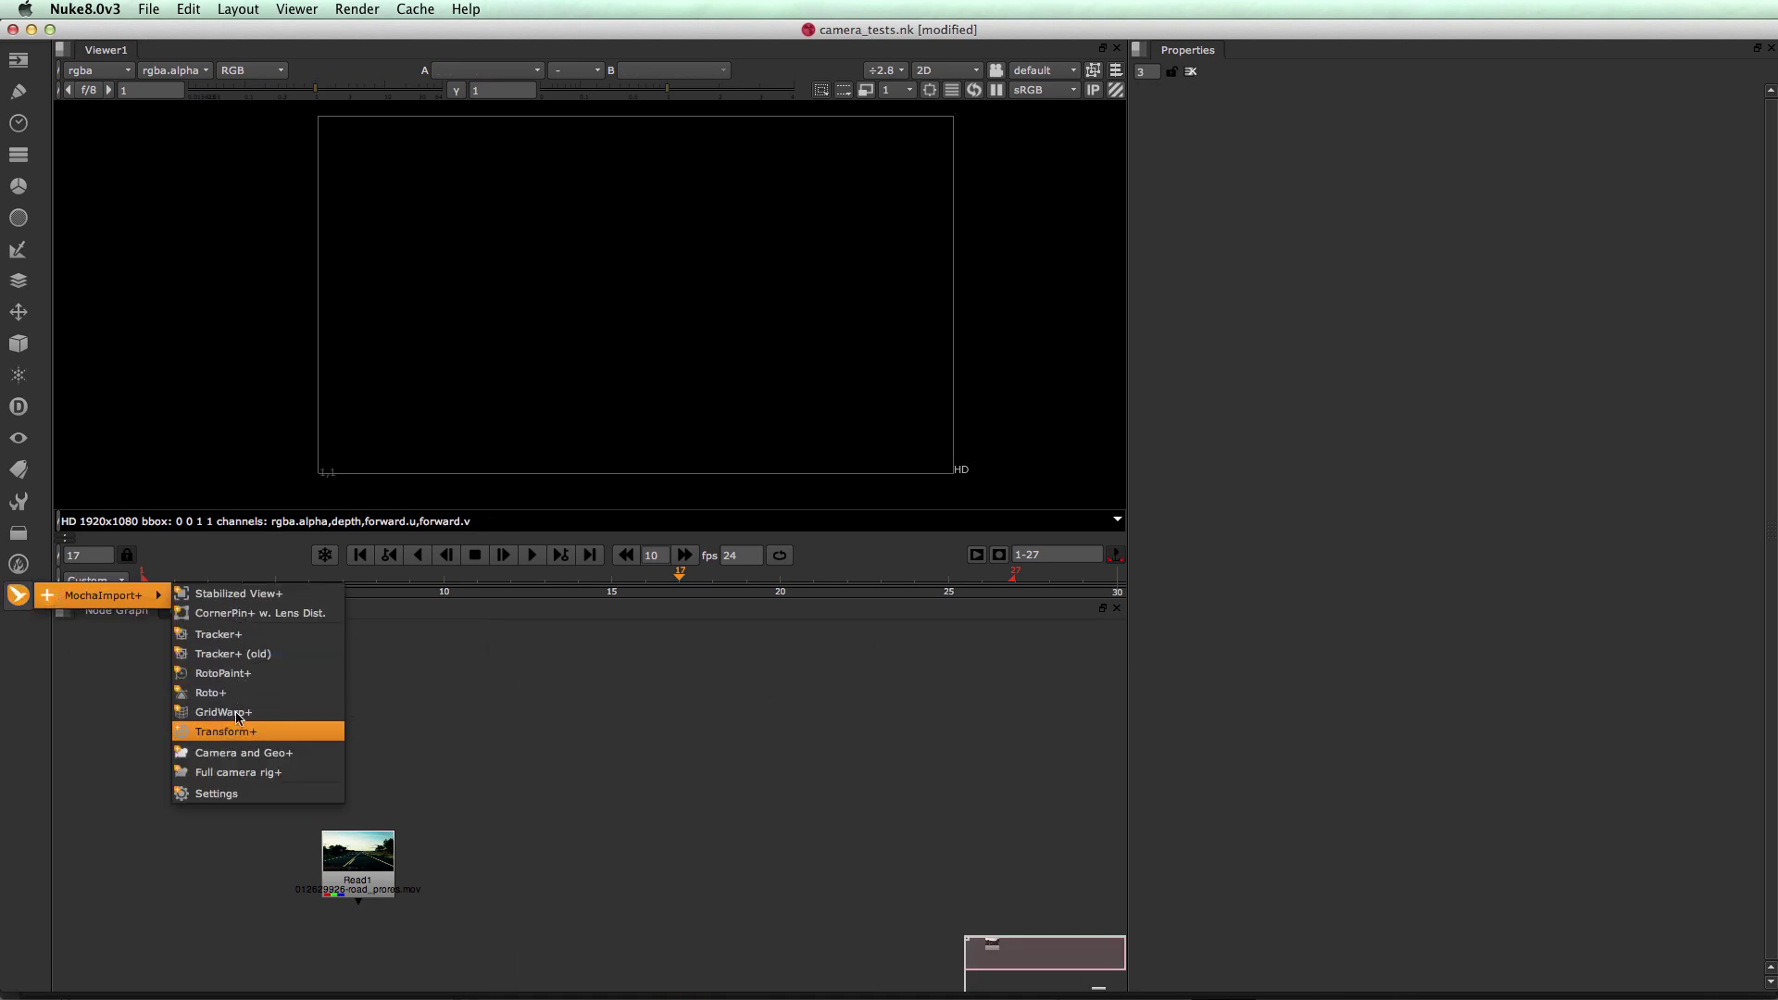
click(250, 753)
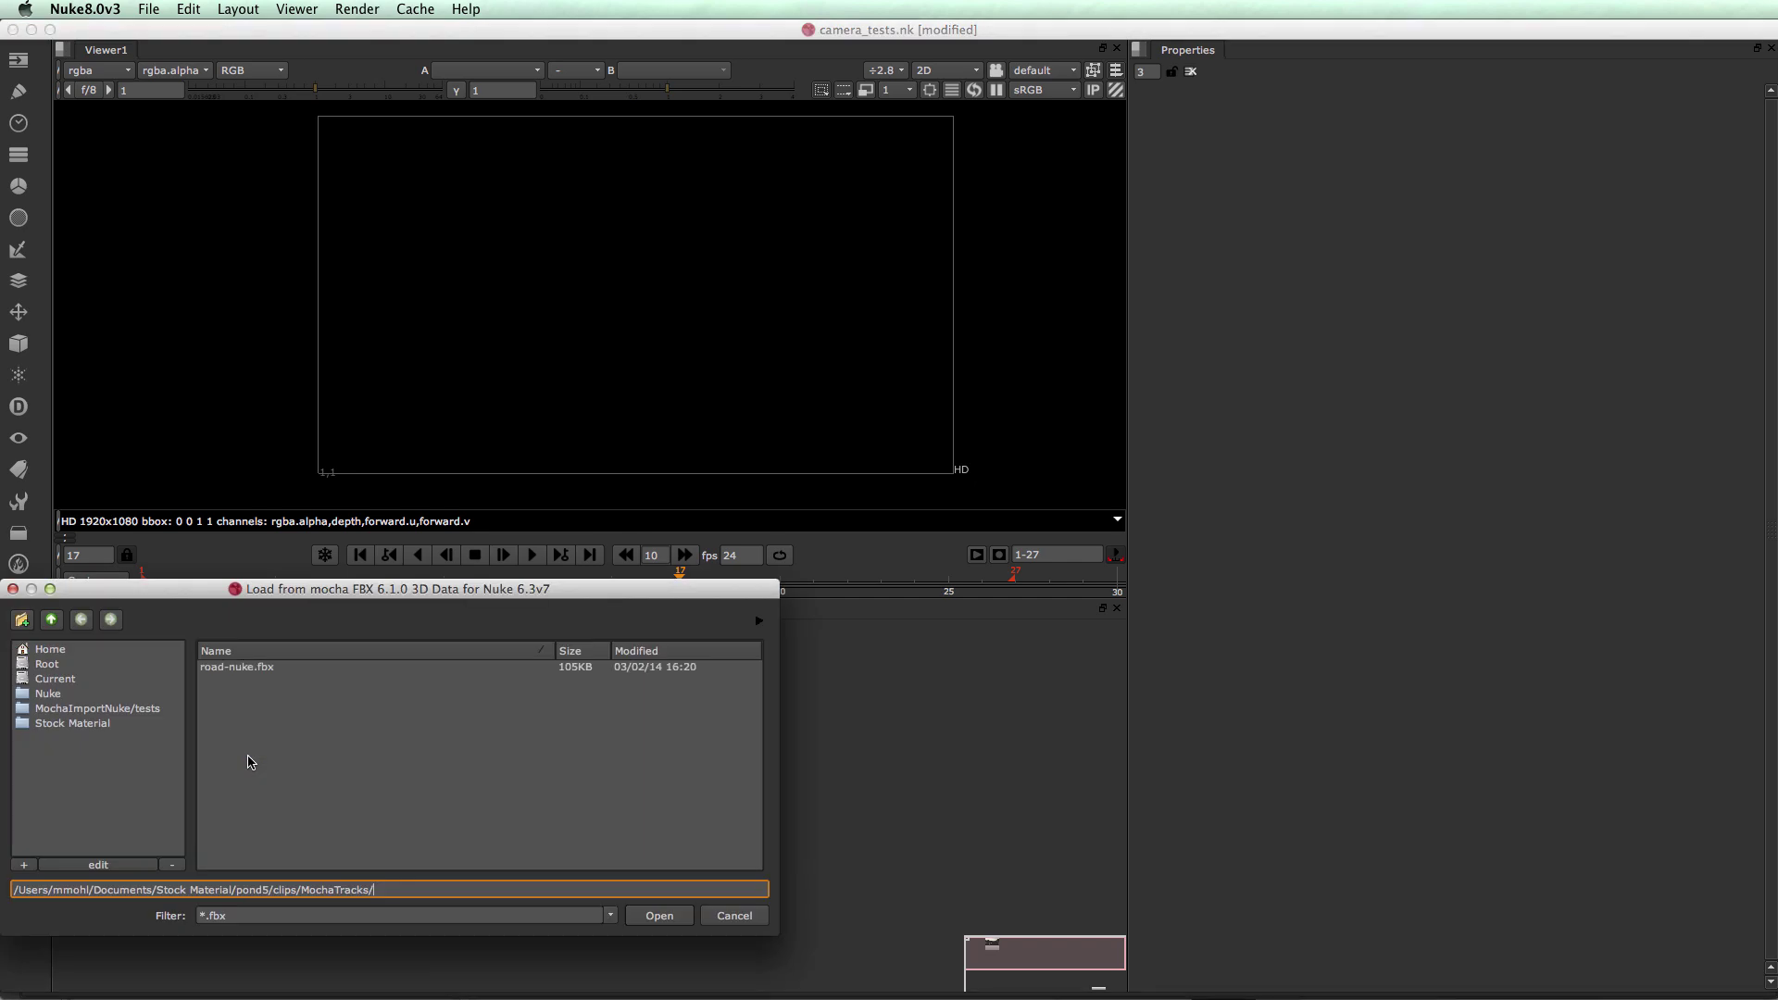
click(242, 668)
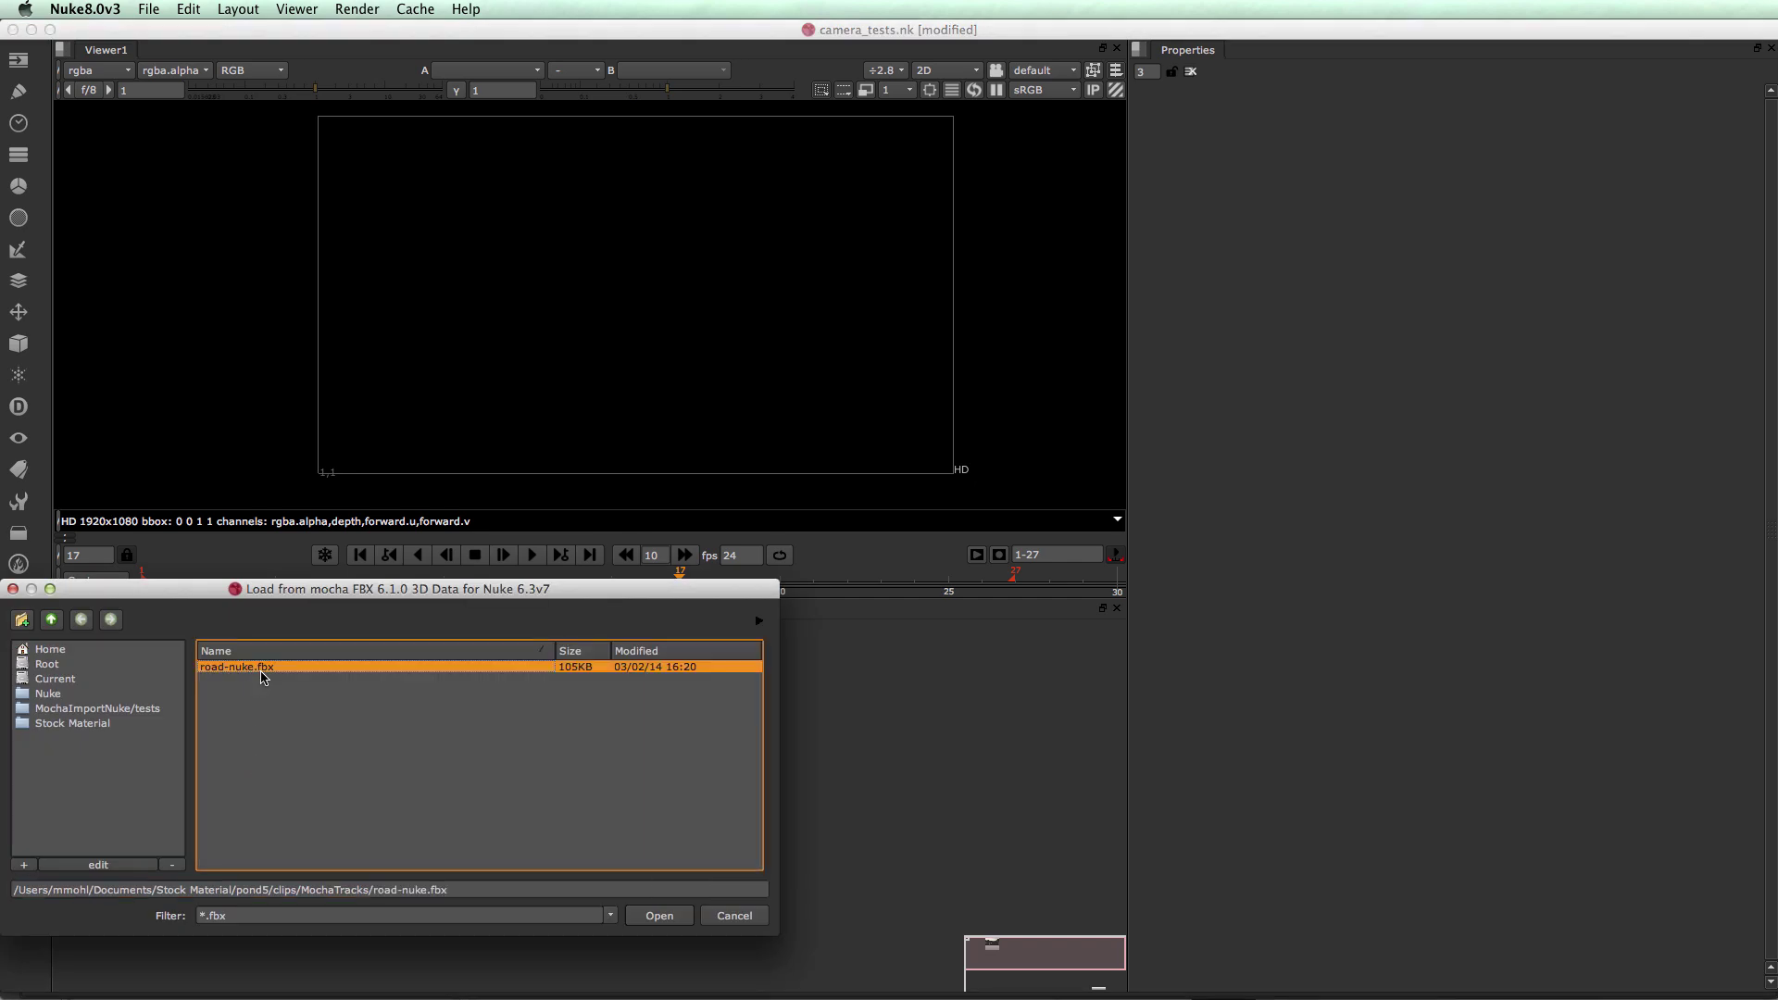
click(665, 916)
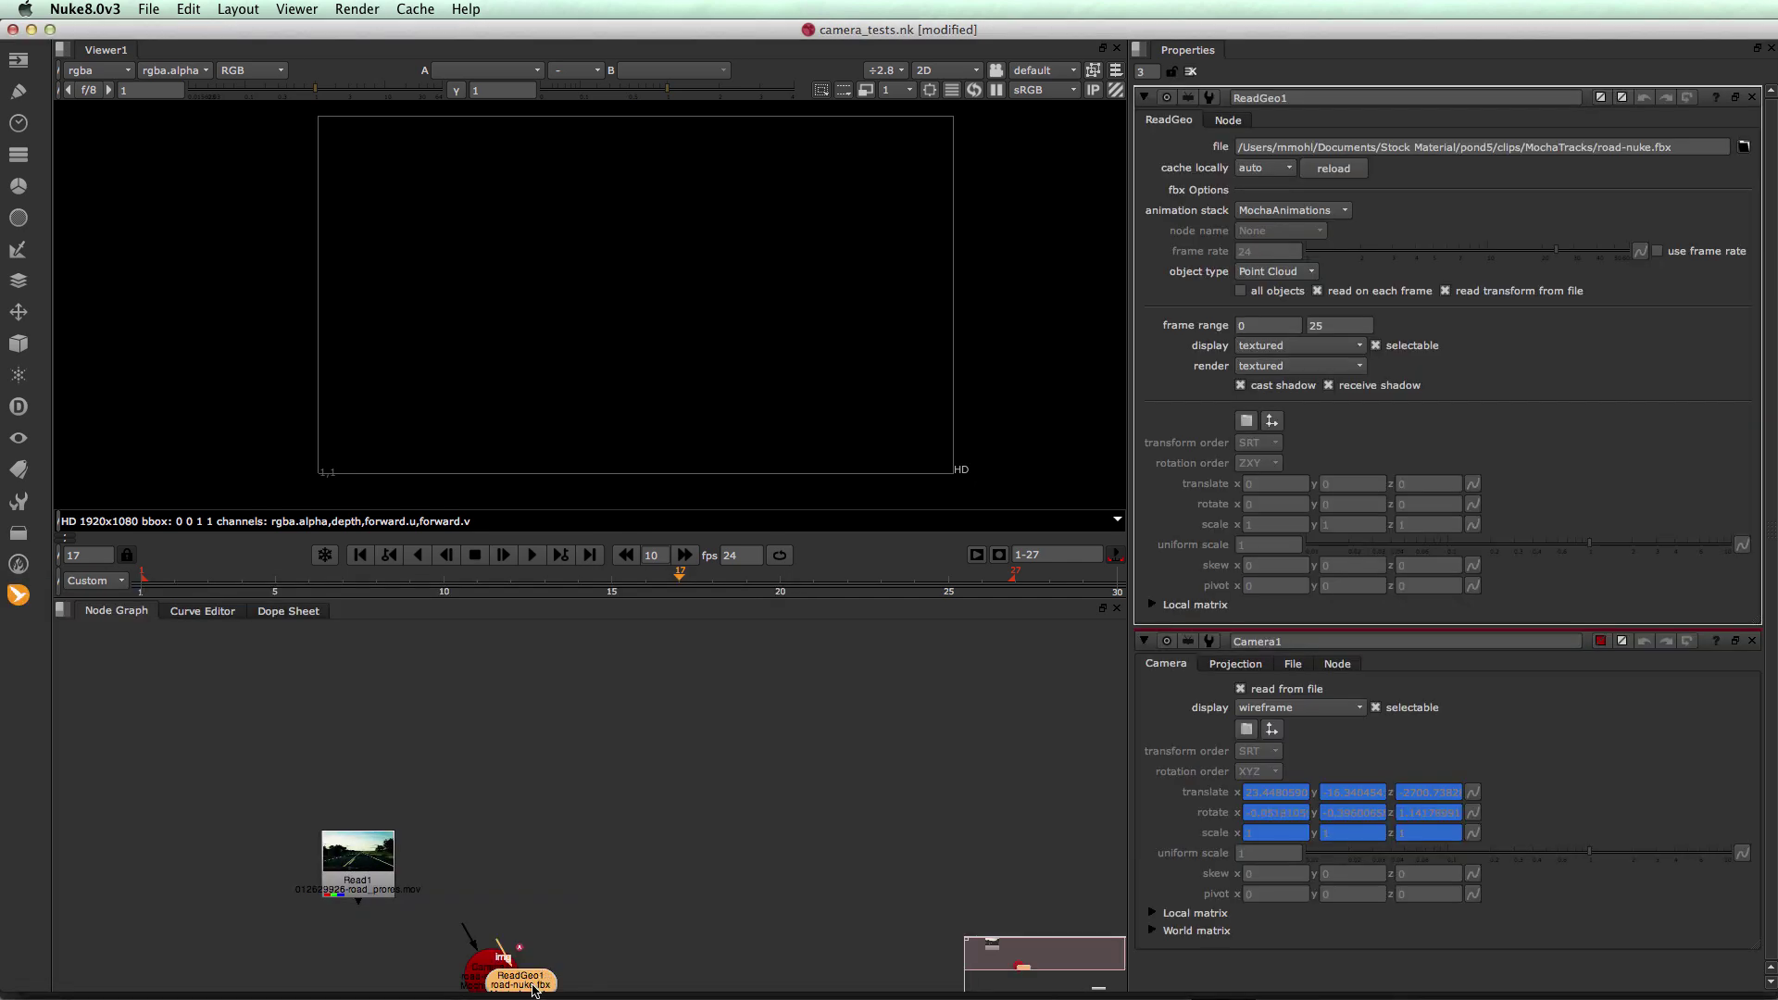
Arrange the imported ReadGeo1 node above Camera1, beside Read1, and select each in turn
drag(546, 980, 564, 791)
drag(486, 982, 528, 902)
click(542, 799)
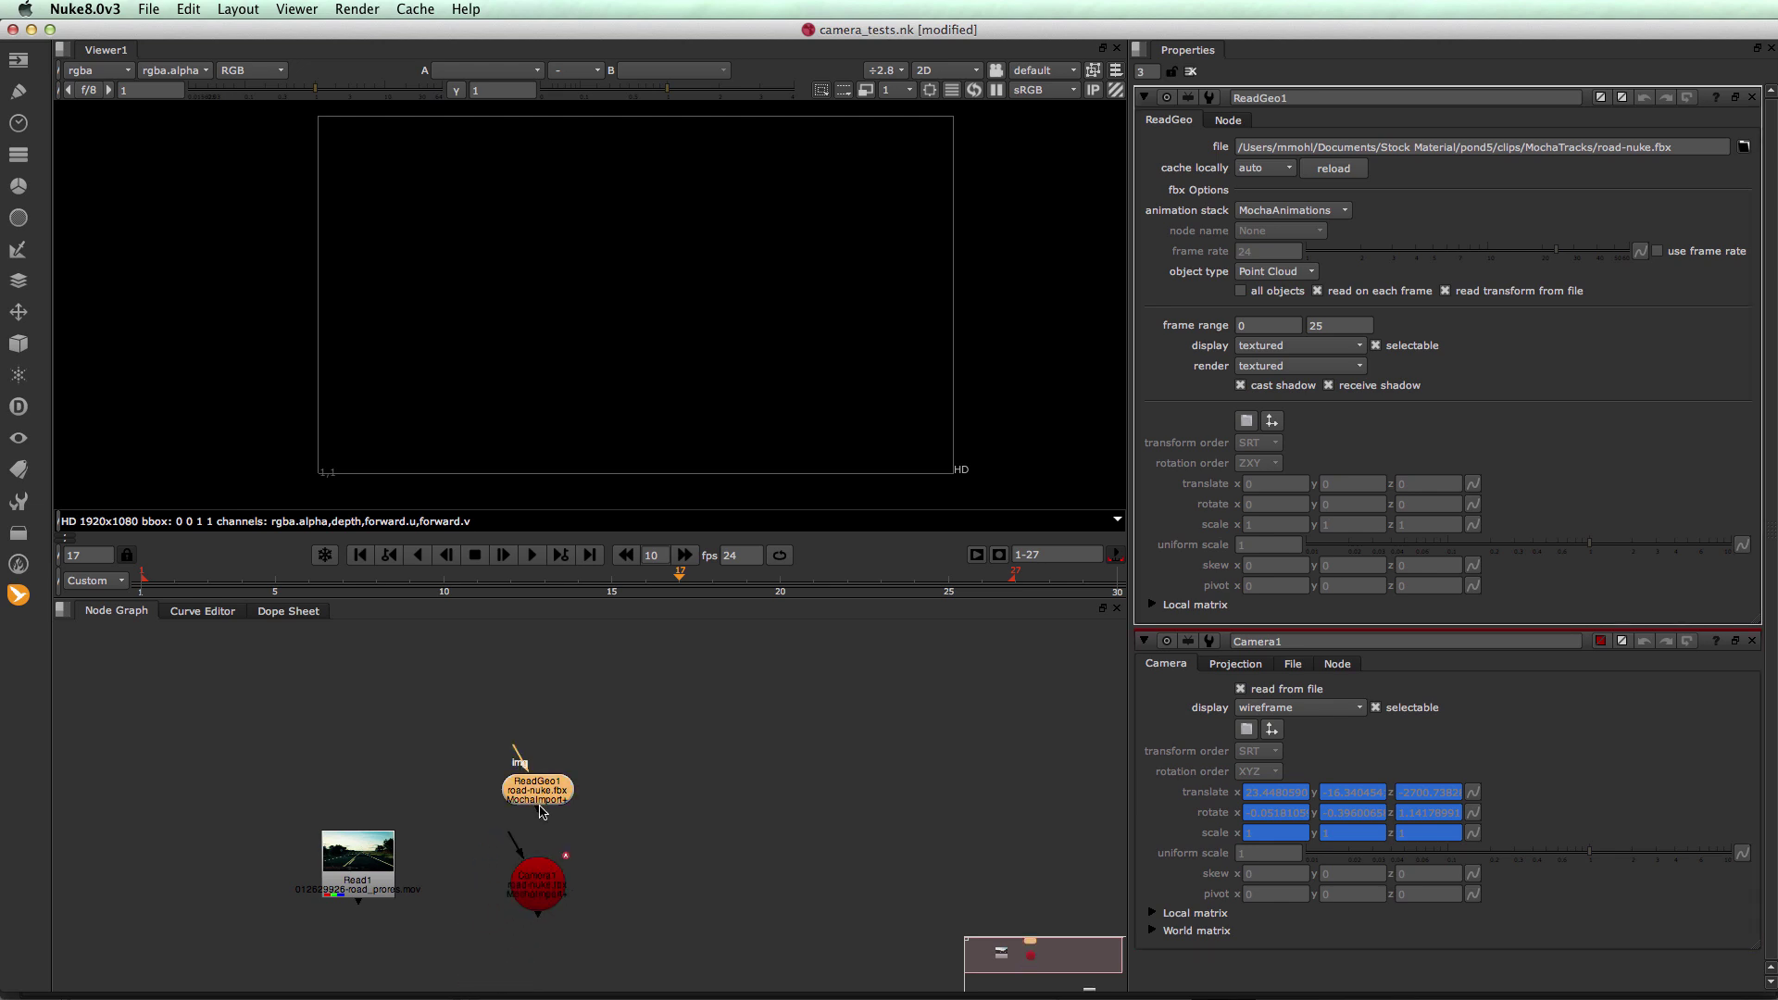
click(524, 870)
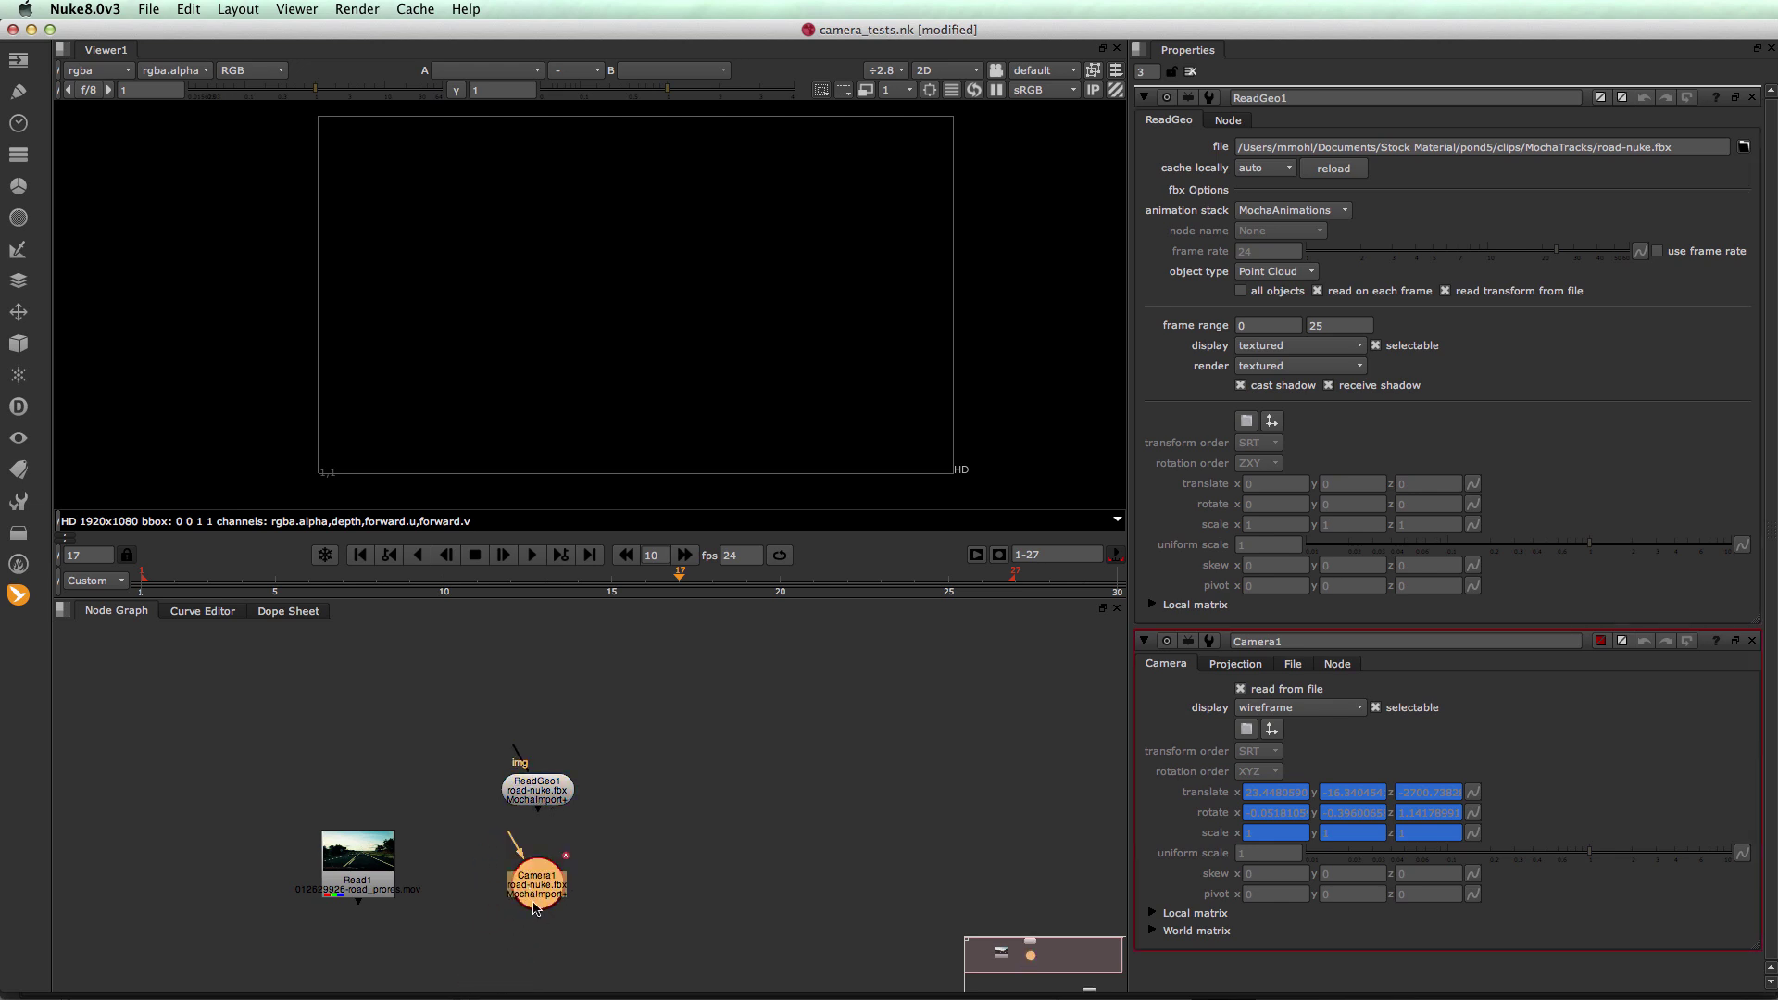